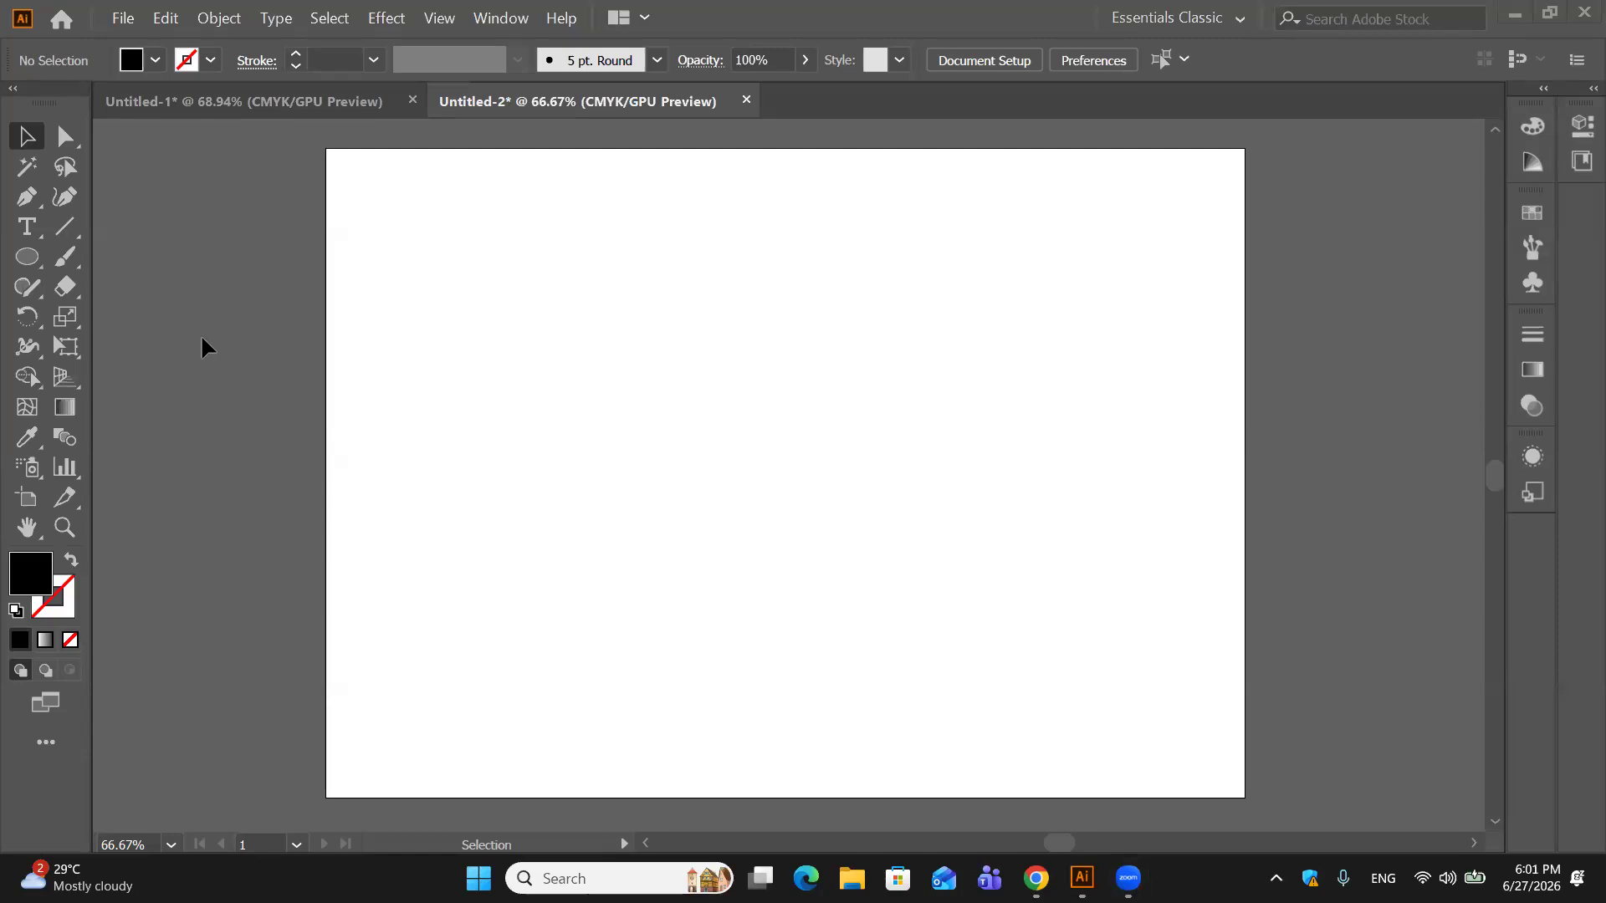
{"action": "left_click_drag", "start_coordinate": [44, 224], "coordinate": [138, 378]}
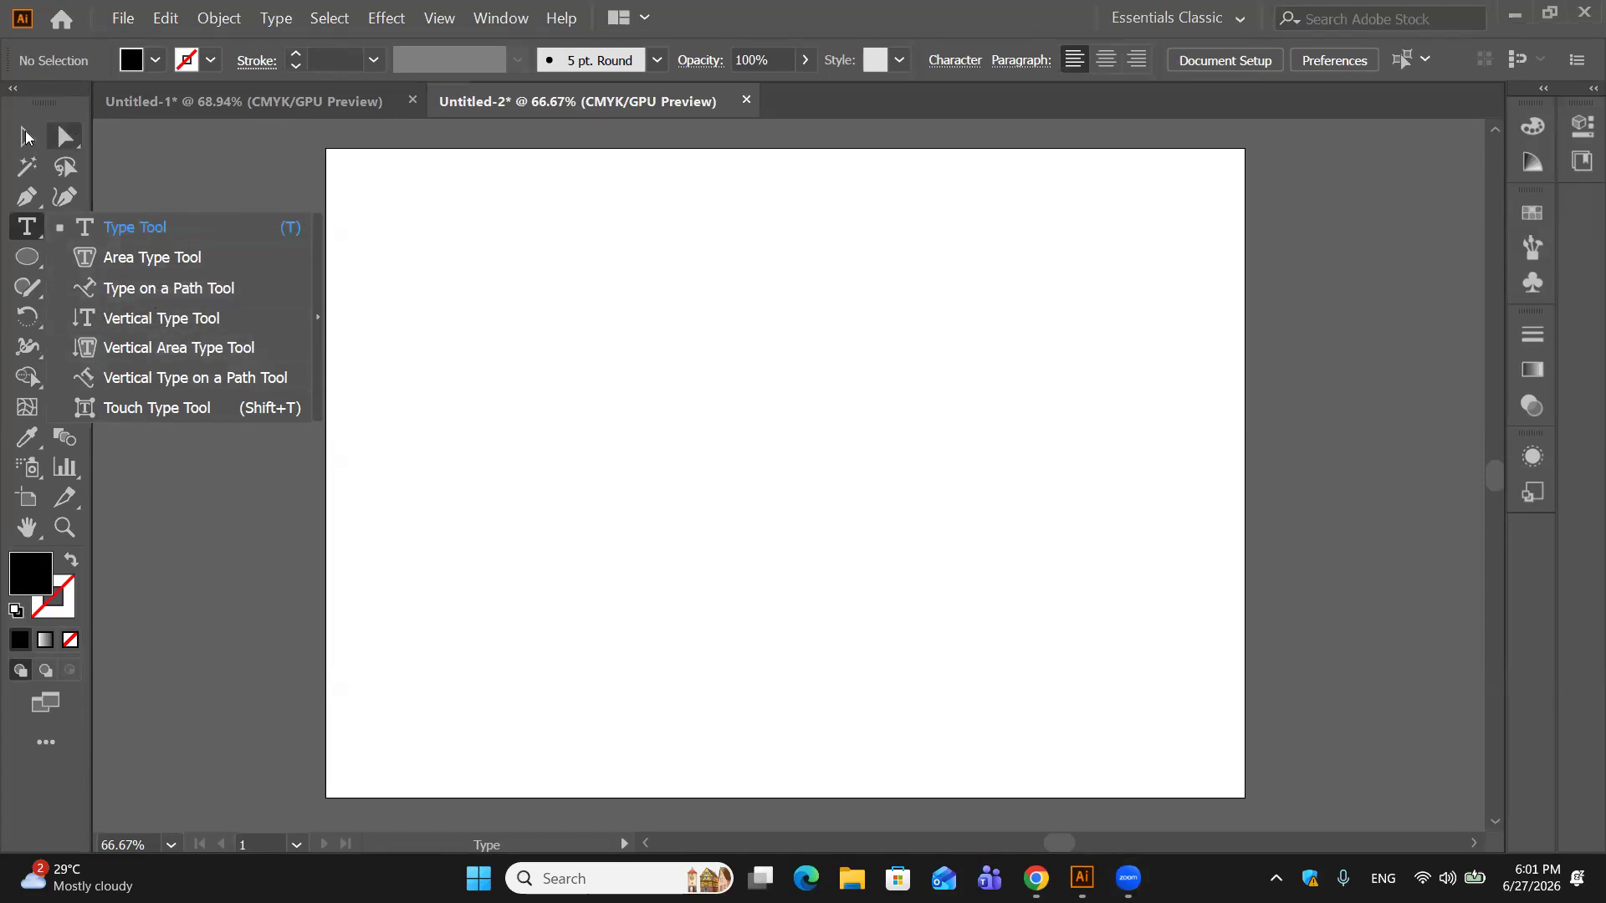
{"action": "left_click", "coordinate": [717, 521]}
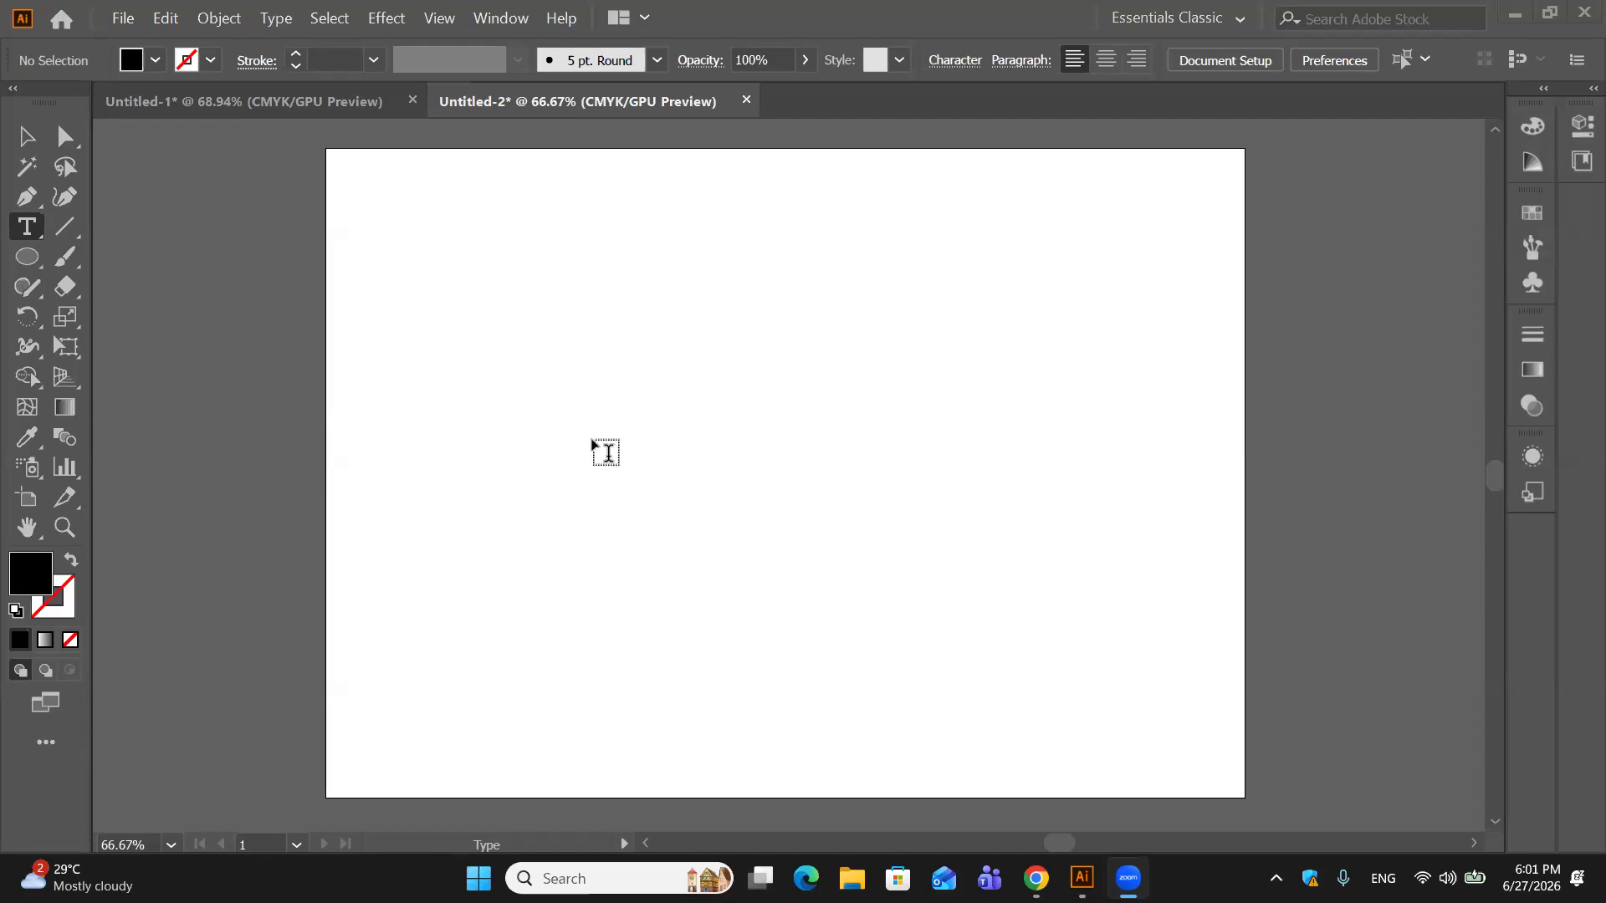
{"action": "left_click", "coordinate": [29, 135]}
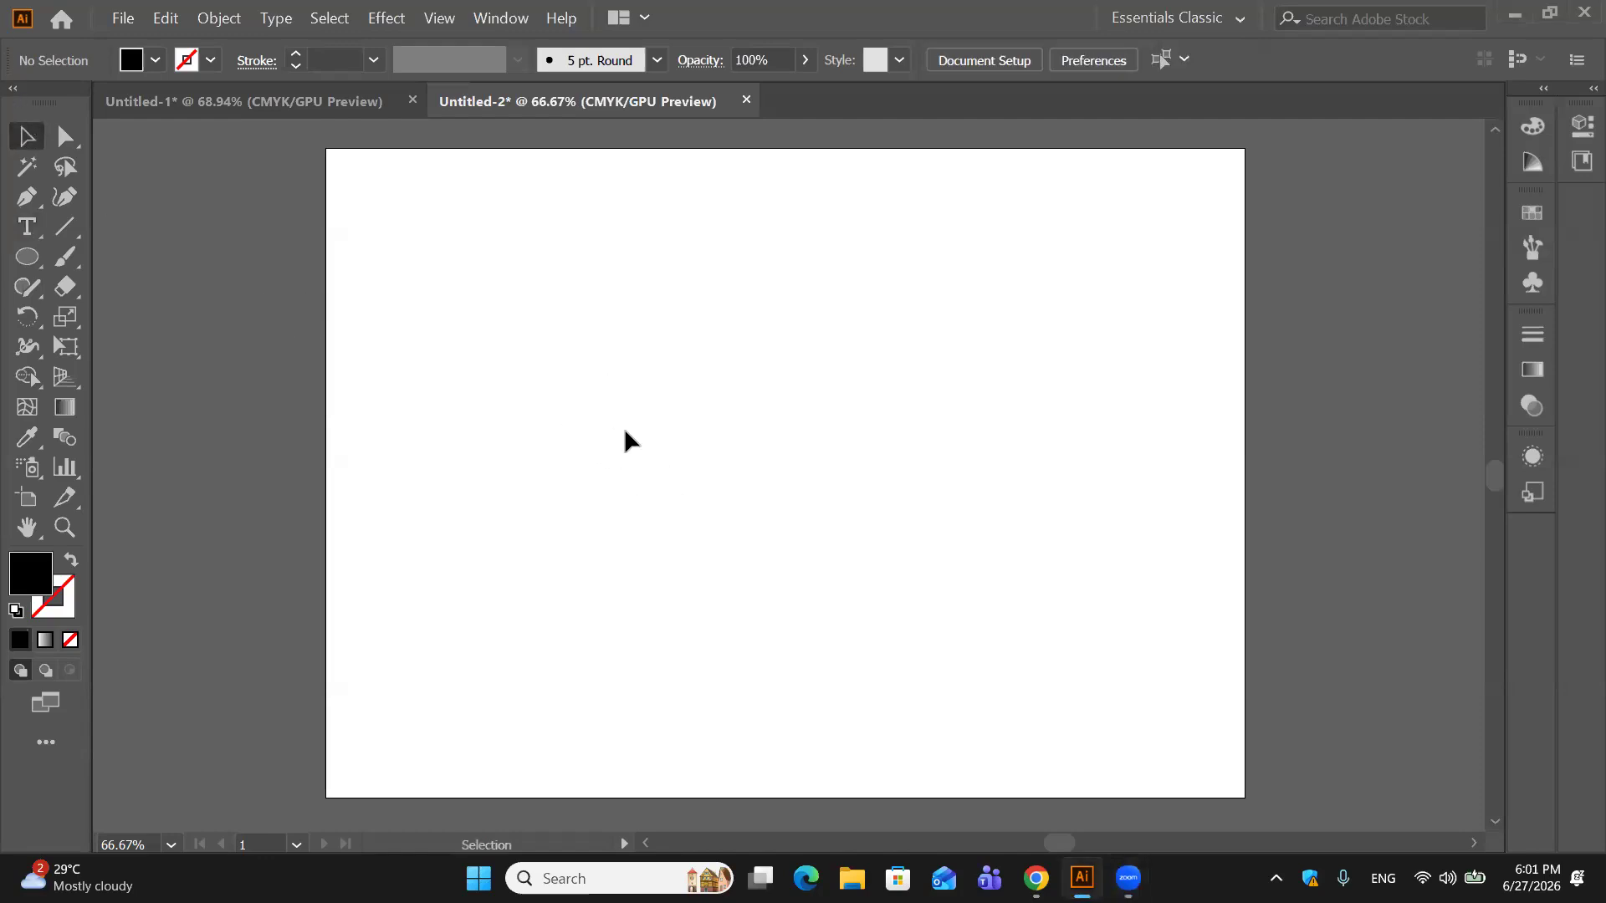
Step: Examine the character and paragraph formatting settings, with all character options shown, and dismiss them
{"action": "key", "text": "ctrl+t"}
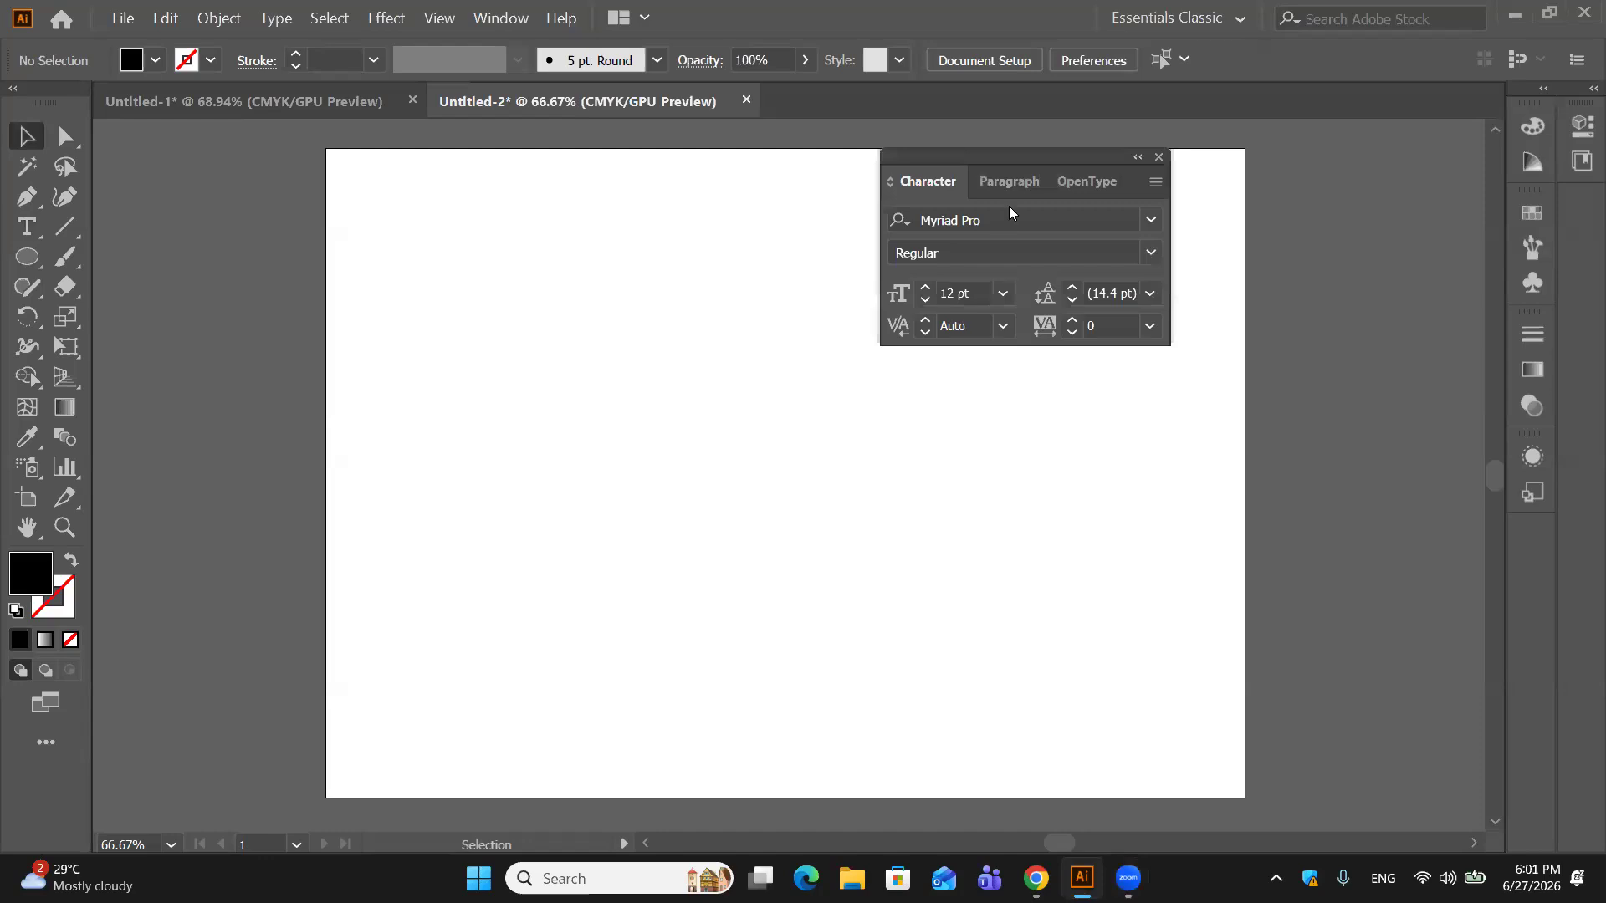
{"action": "left_click", "coordinate": [1016, 178]}
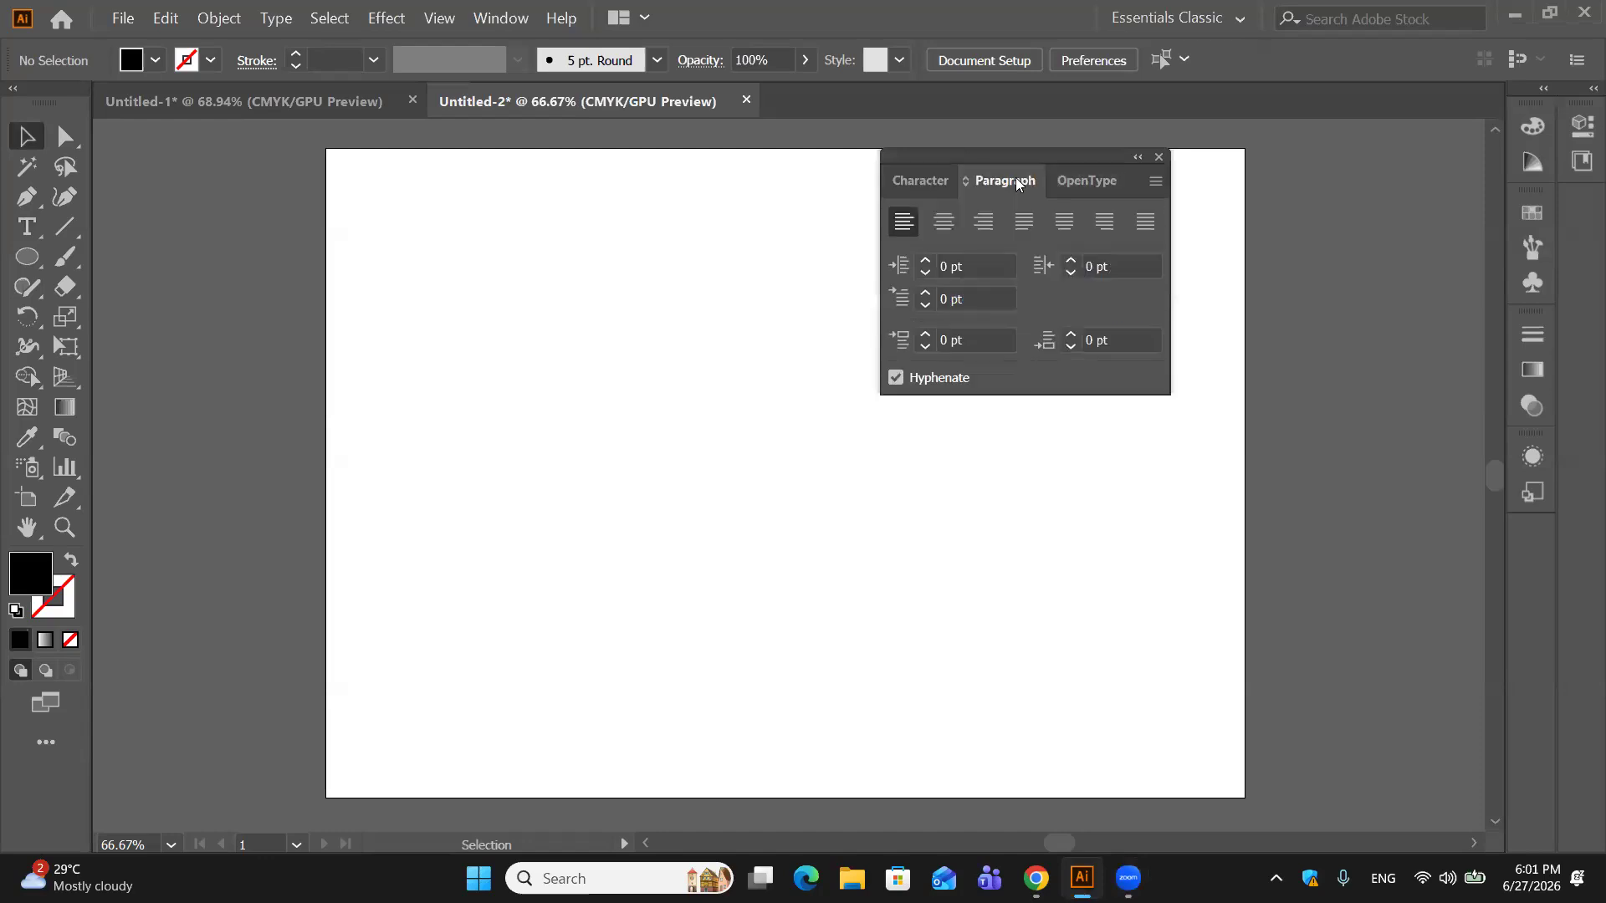
{"action": "left_click", "coordinate": [920, 180]}
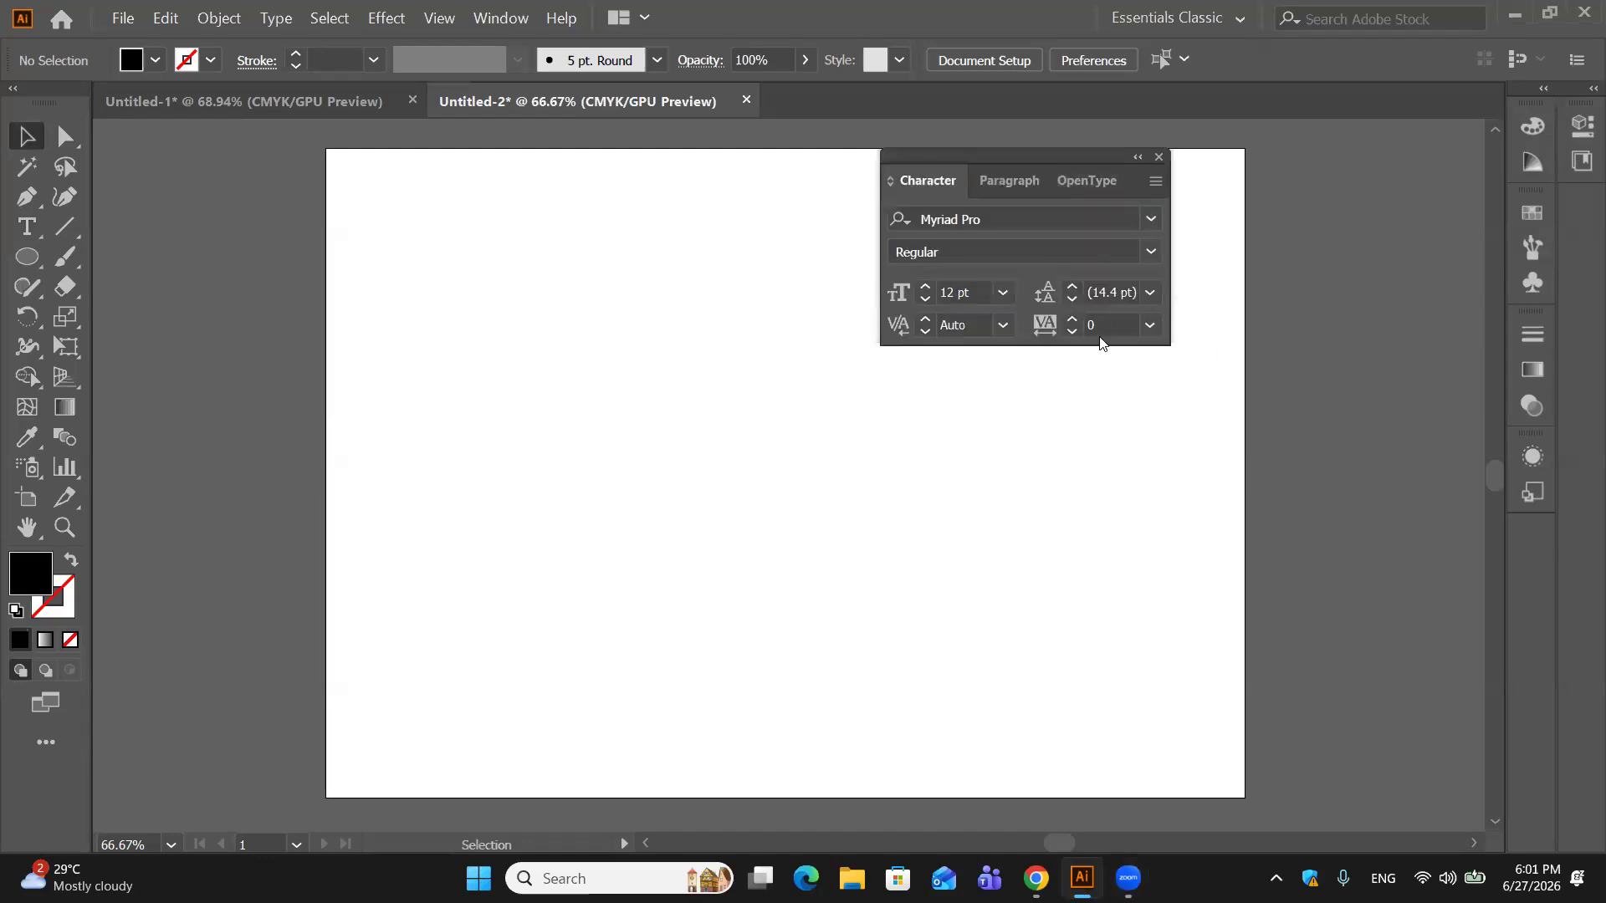
{"action": "left_click", "coordinate": [1154, 182]}
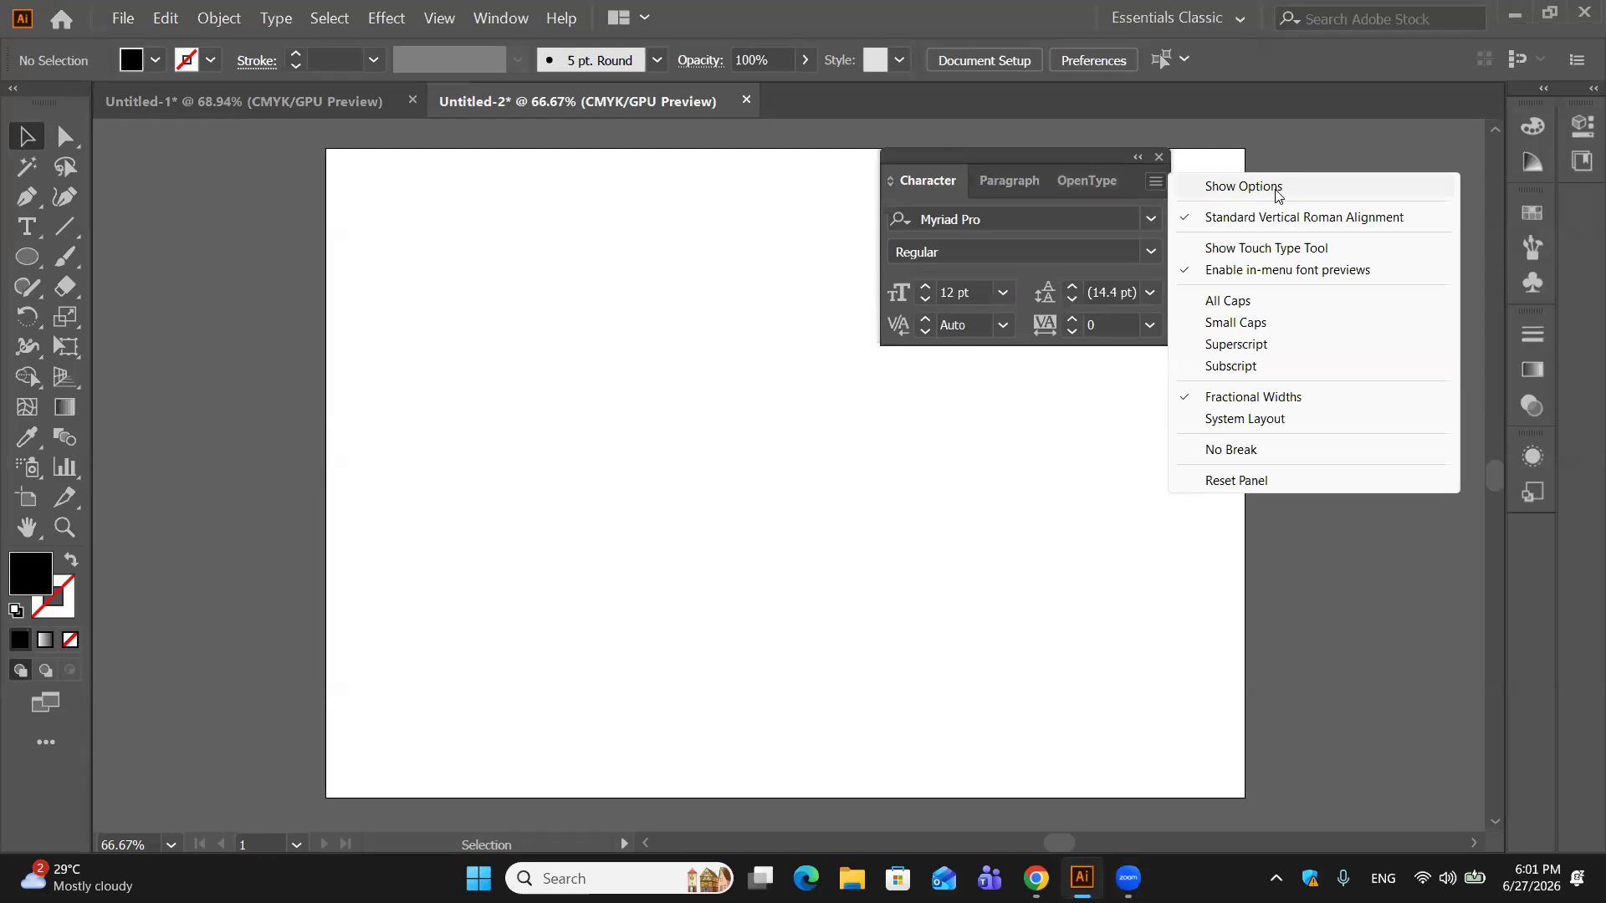
{"action": "left_click", "coordinate": [1277, 189]}
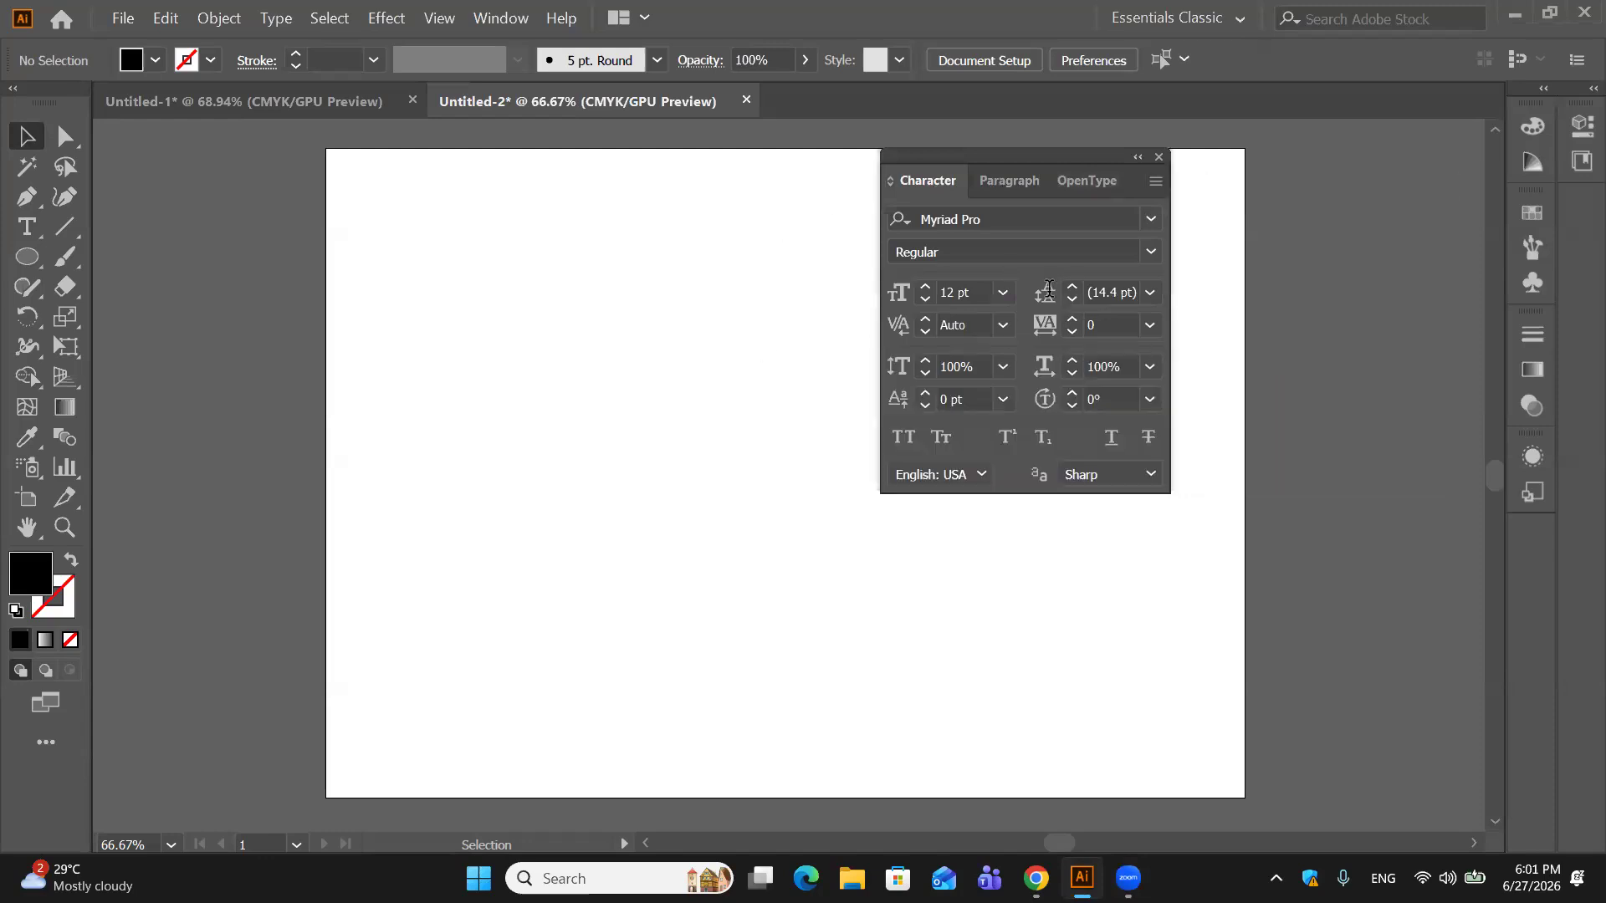
{"action": "left_click_drag", "start_coordinate": [1034, 159], "coordinate": [1432, 196]}
{"action": "left_click", "coordinate": [1416, 191]}
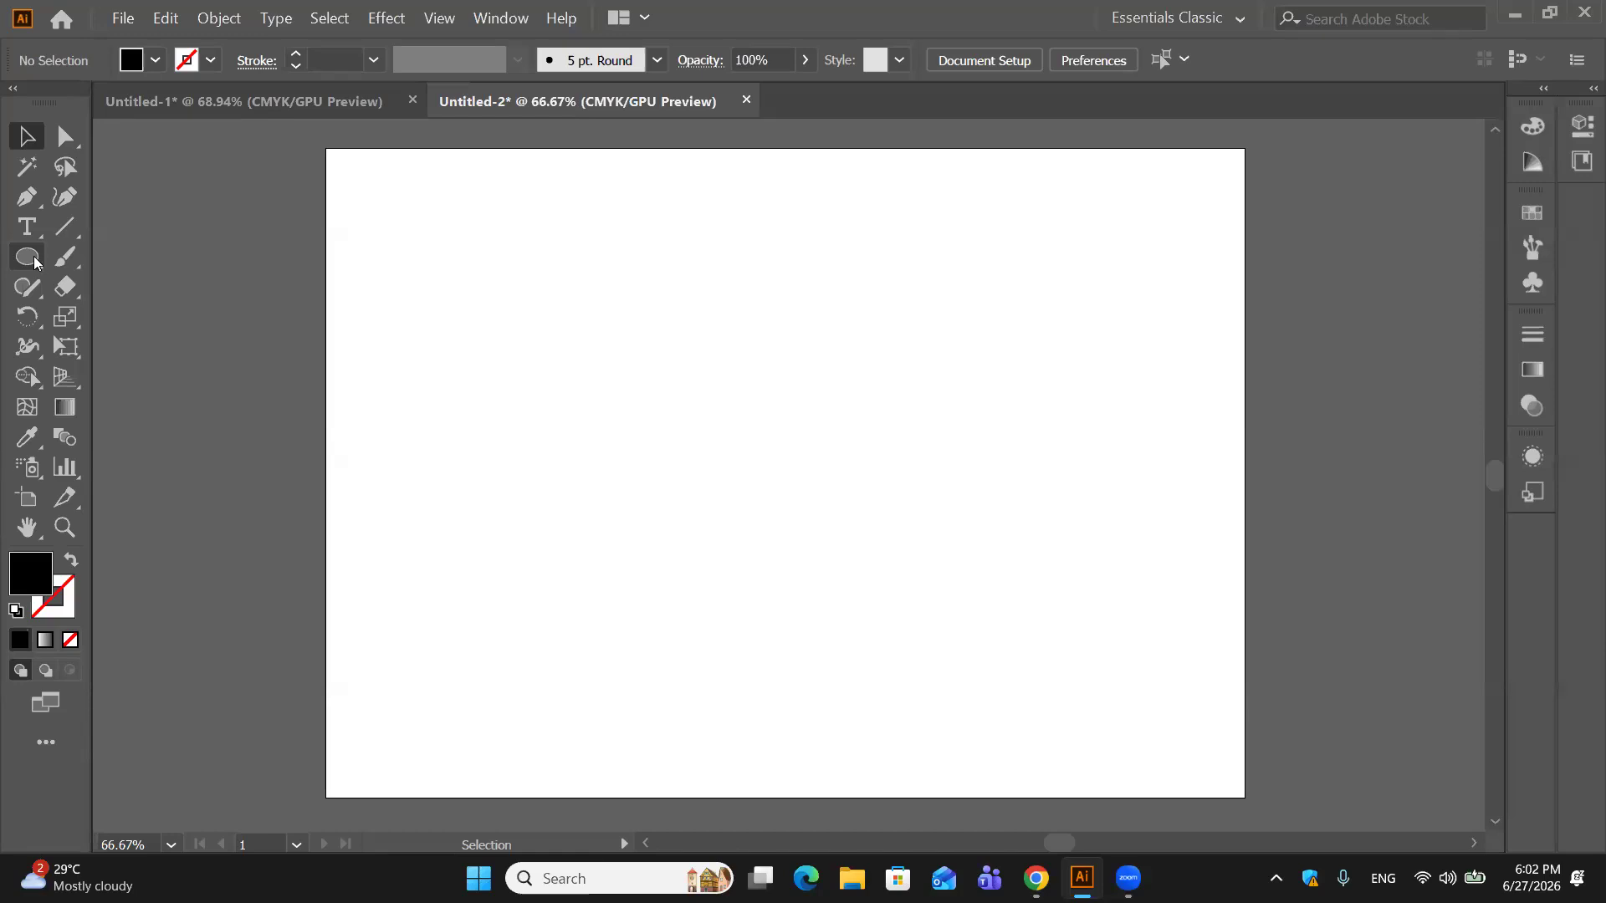
Step: Draw an open S-shaped curve across the artboard with the Pen tool, its final anchor about 112 mm from the middle one
{"action": "left_click", "coordinate": [34, 252]}
{"action": "left_click", "coordinate": [28, 227]}
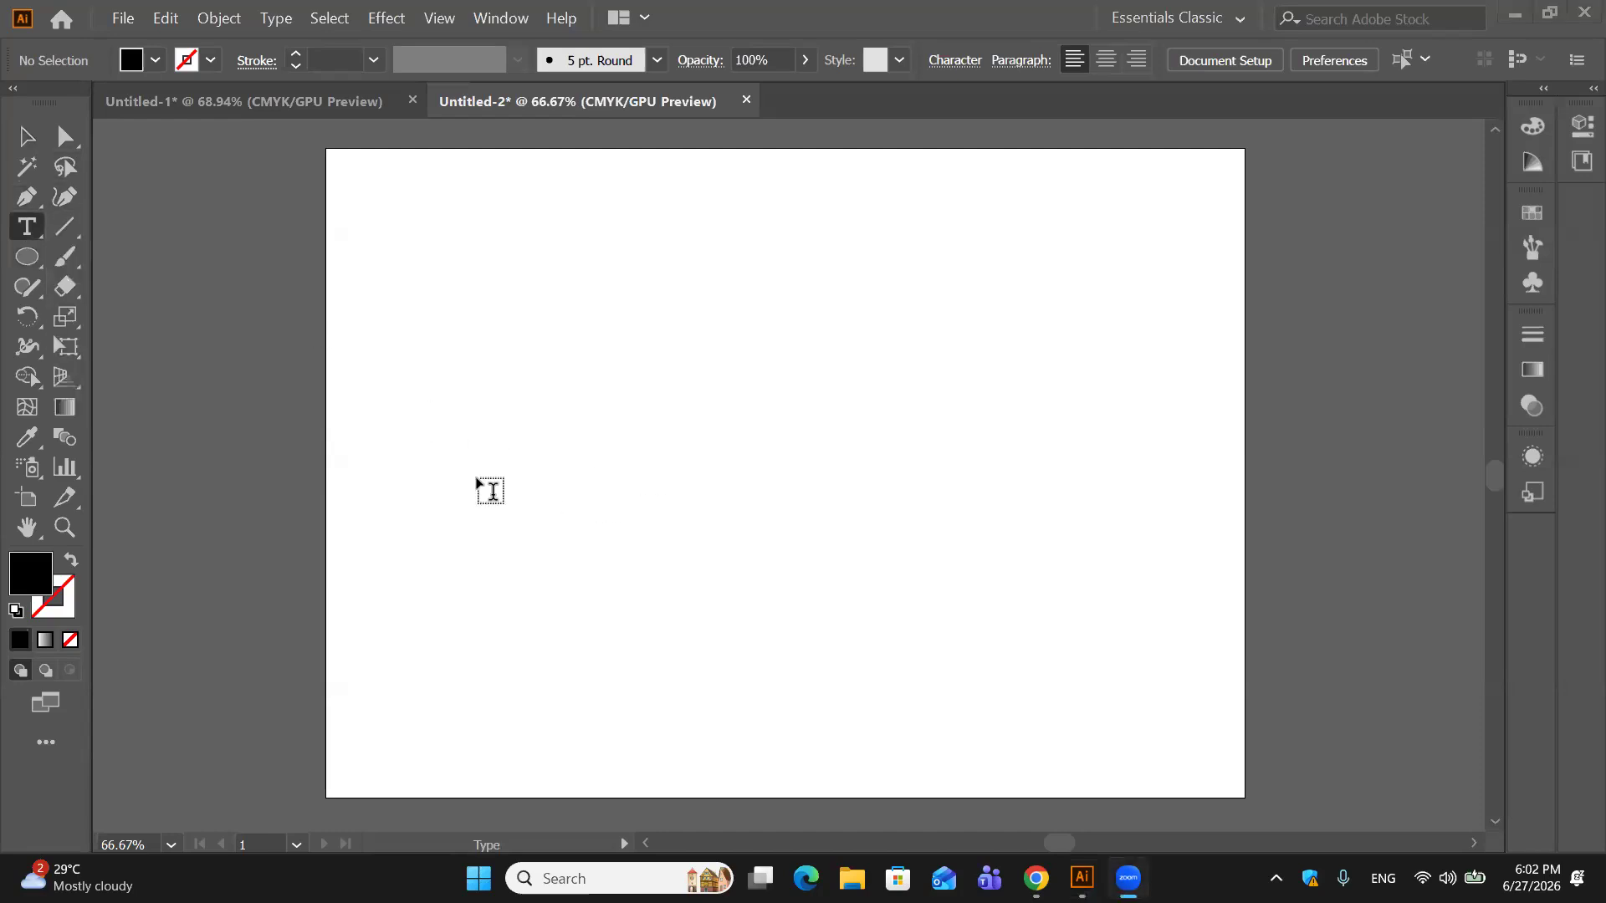
{"action": "left_click", "coordinate": [26, 196]}
{"action": "left_click", "coordinate": [495, 536]}
{"action": "left_click_drag", "start_coordinate": [715, 460], "coordinate": [837, 568]}
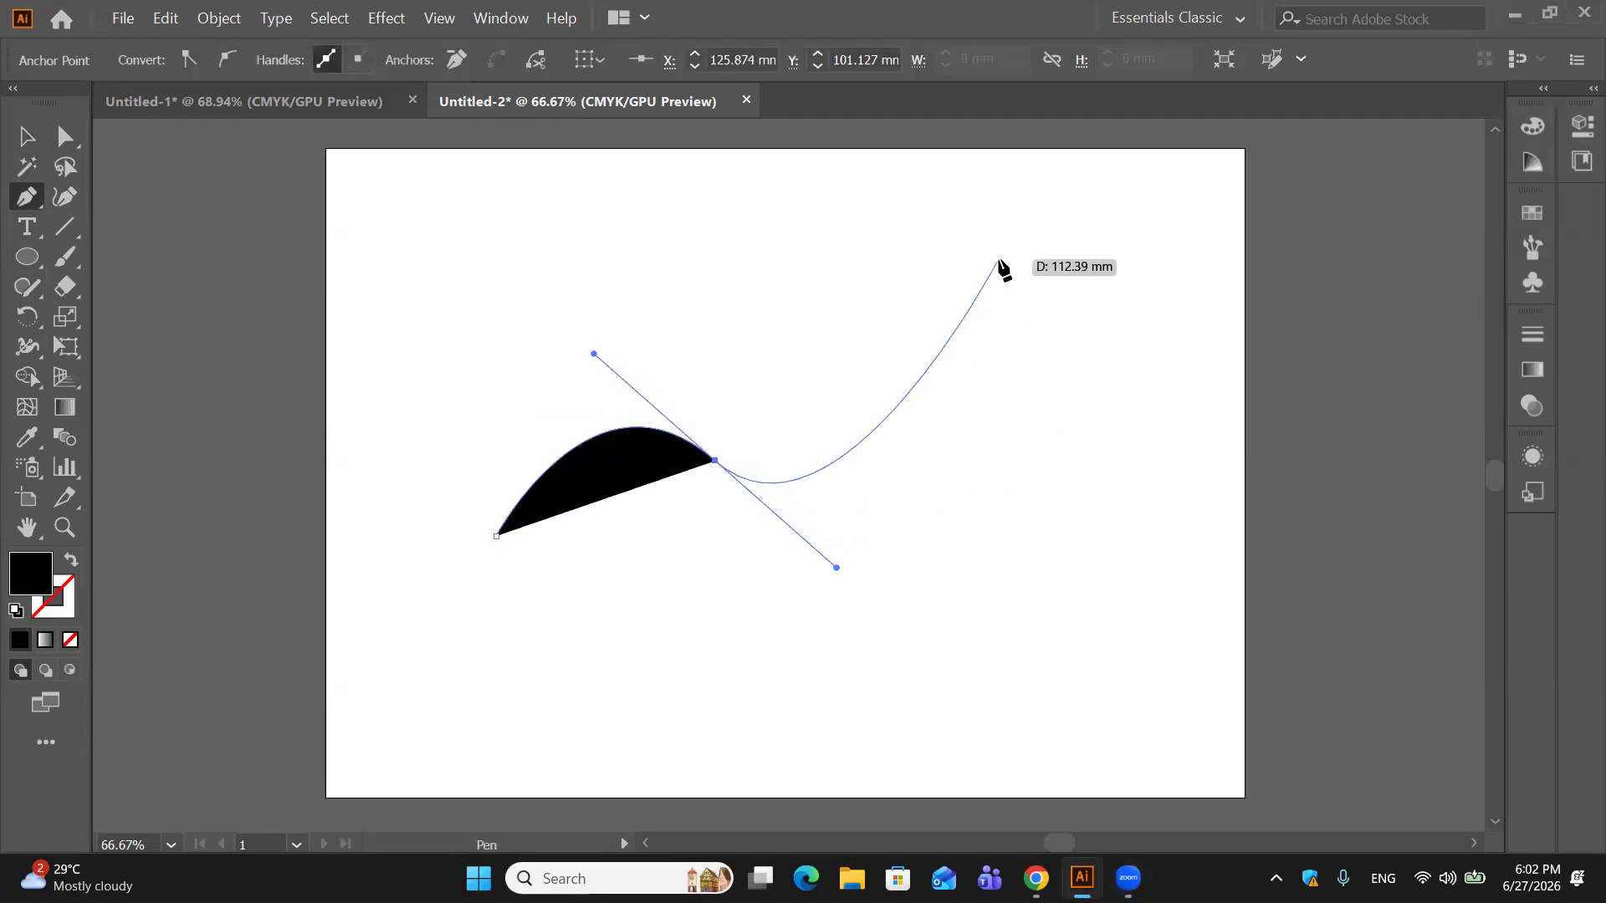
{"action": "left_click_drag", "start_coordinate": [1000, 259], "coordinate": [1043, 244]}
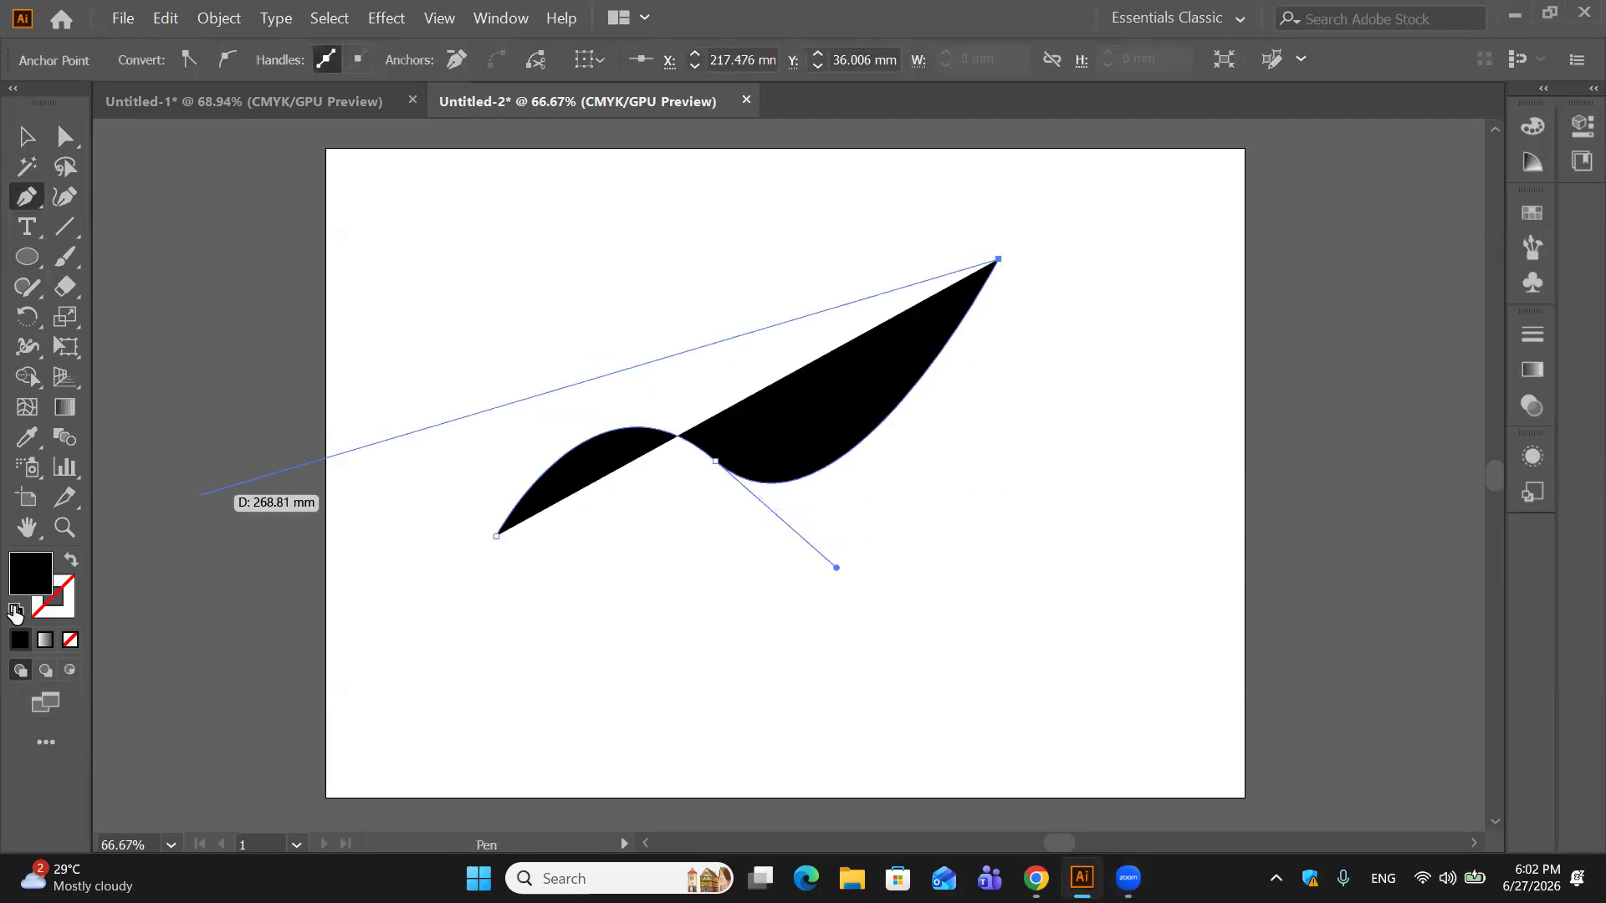
Step: Give the curve the default black stroke and no fill
{"action": "left_click", "coordinate": [16, 610]}
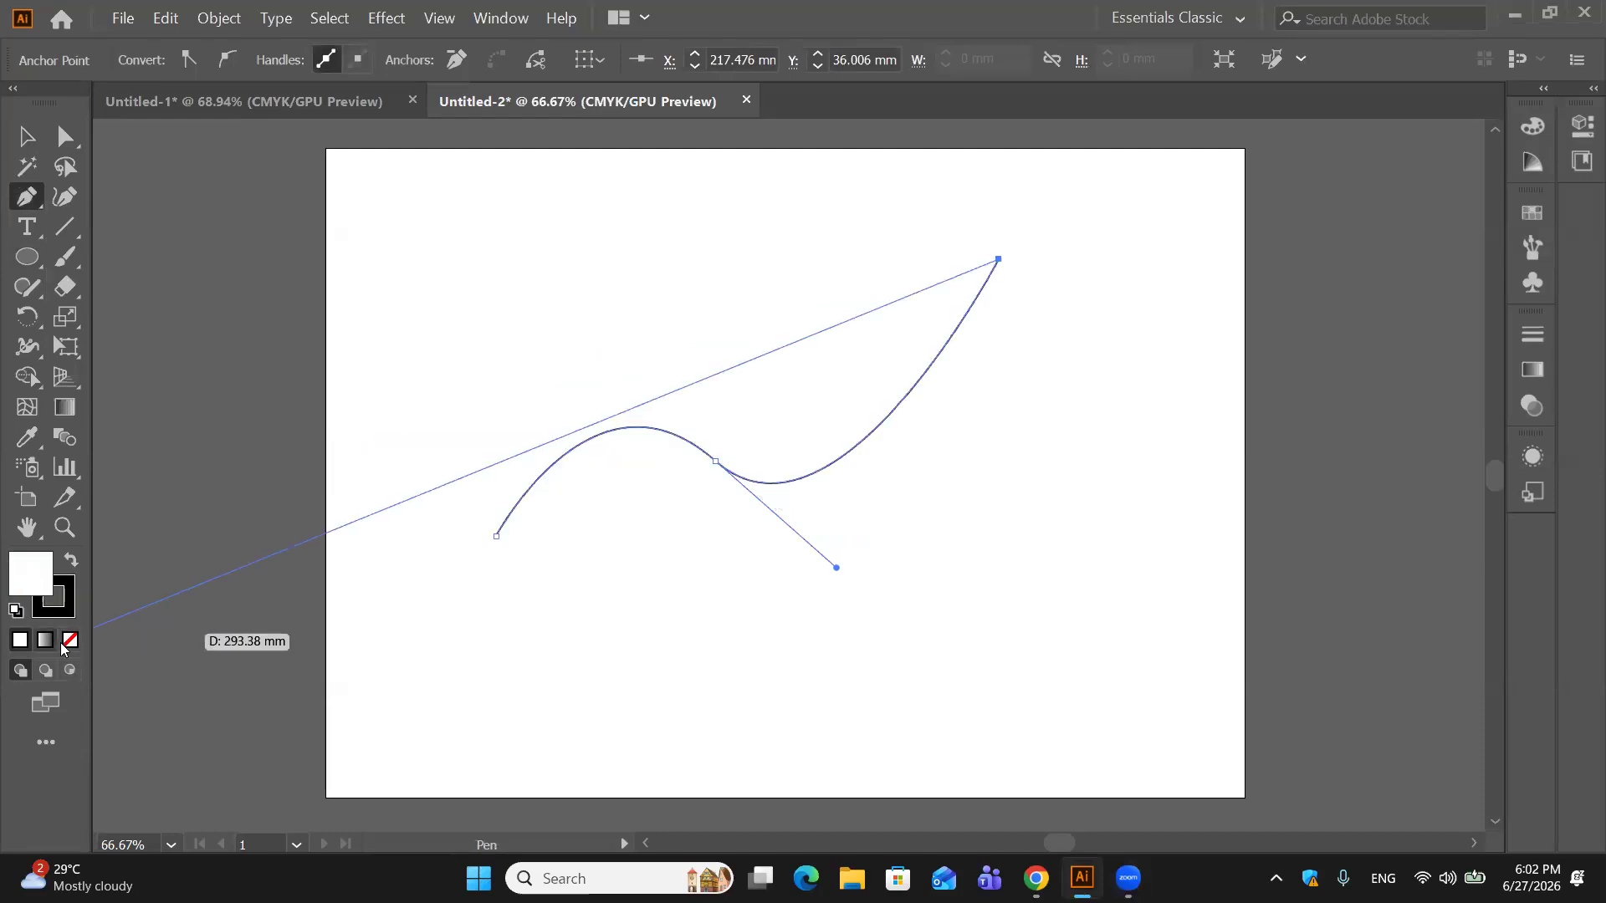
{"action": "left_click", "coordinate": [70, 641]}
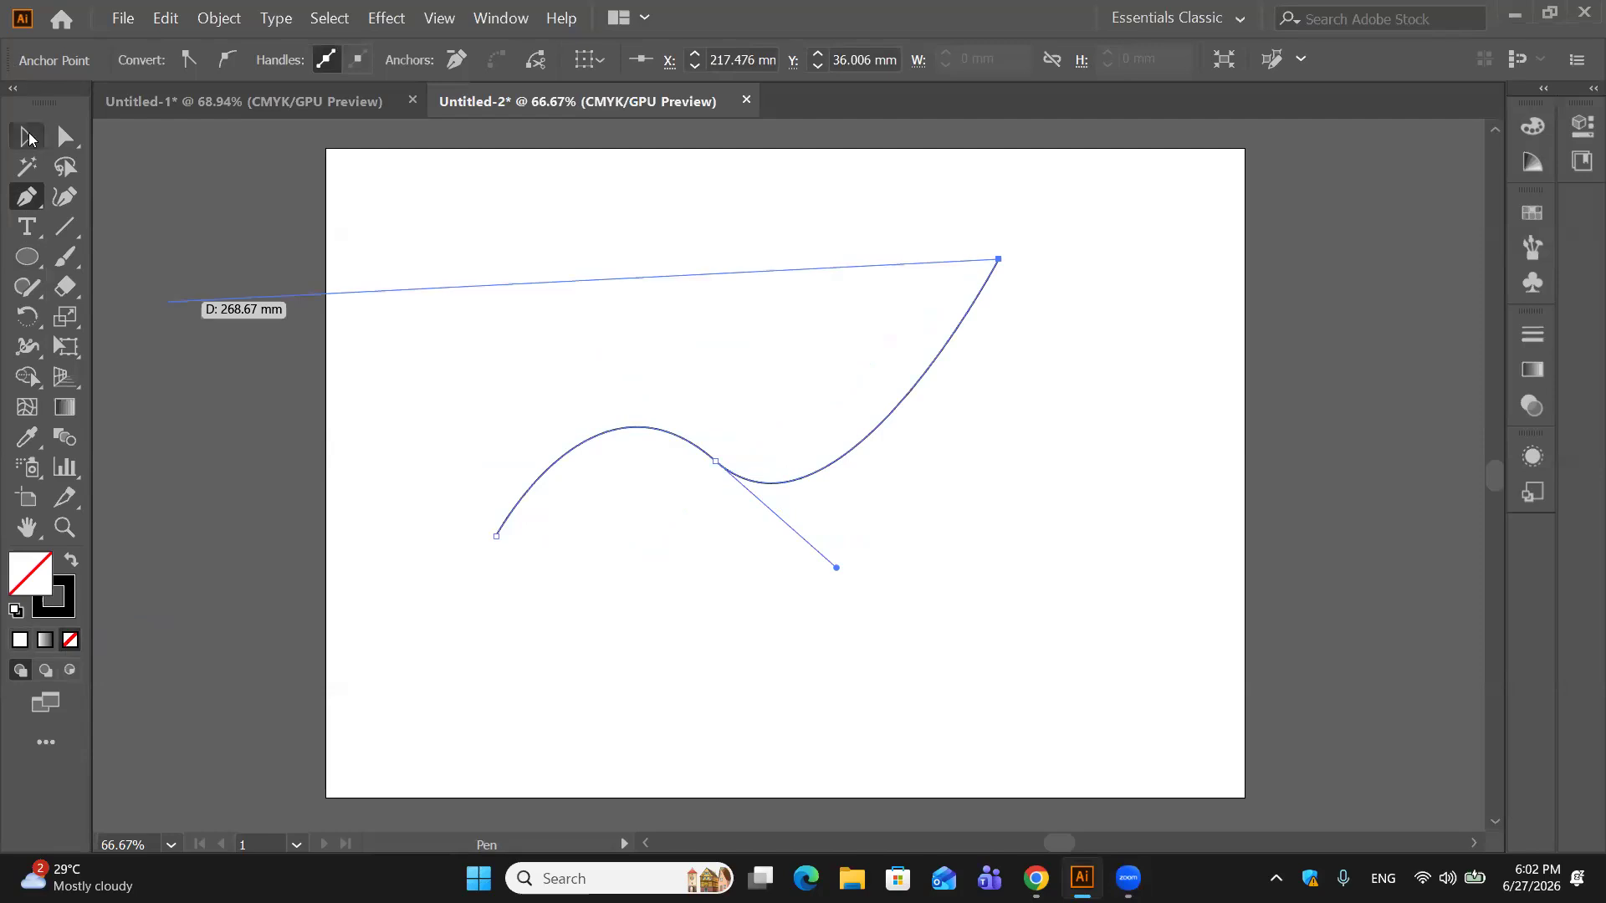
{"action": "left_click", "coordinate": [25, 136]}
Step: Place placeholder text along the rising part of the curve with the Type on a Path tool, starting just past the dip
{"action": "left_click", "coordinate": [26, 227]}
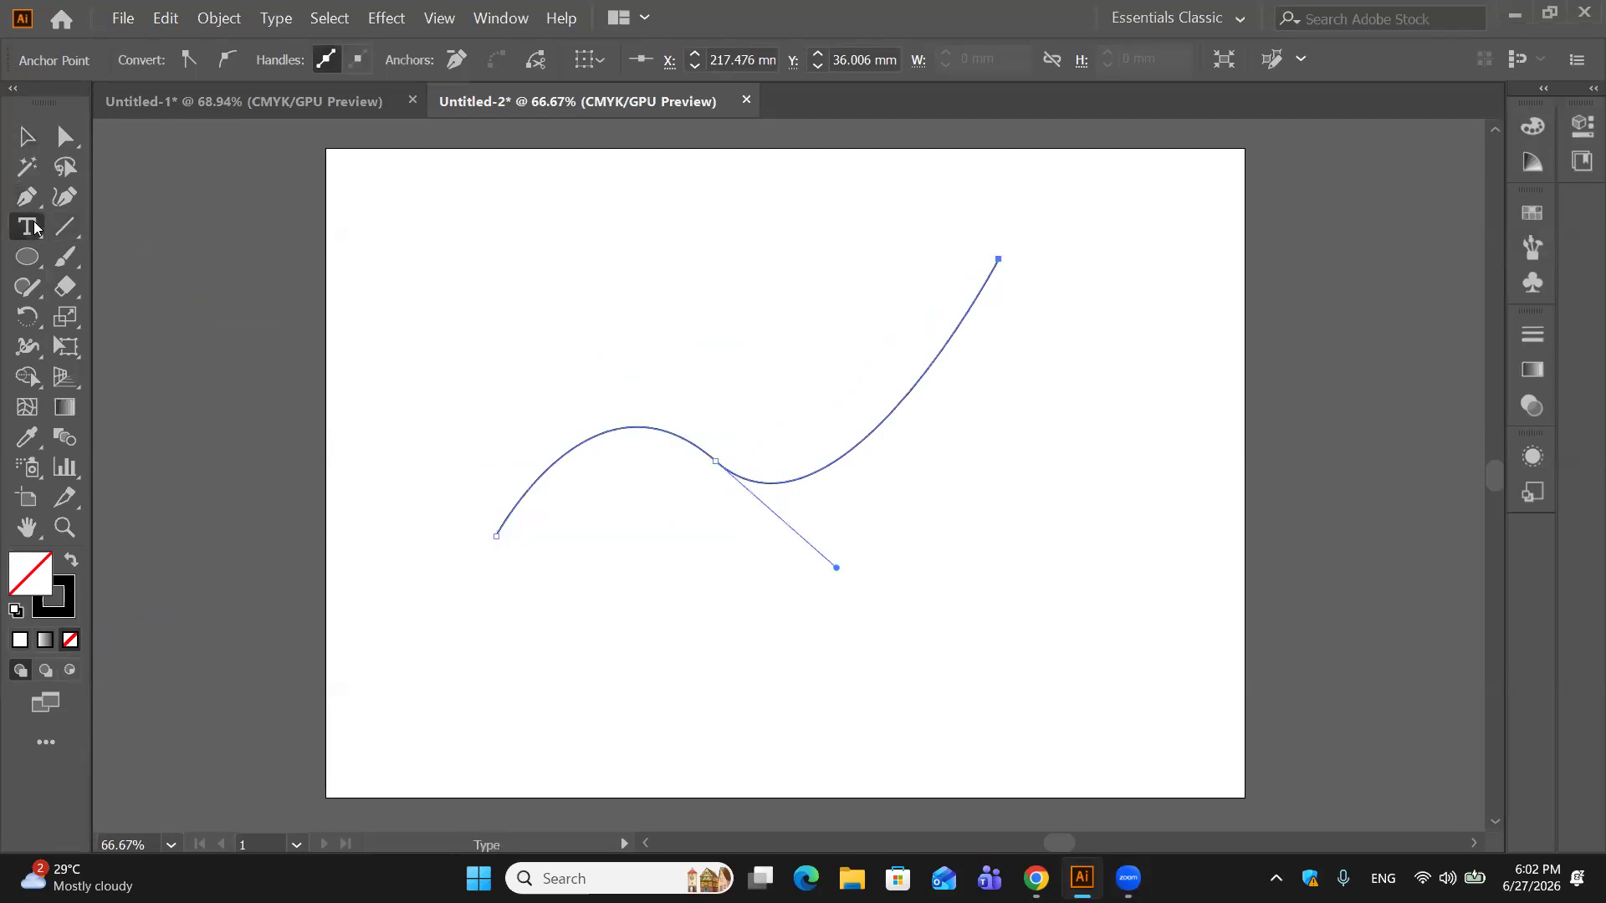
{"action": "left_click", "coordinate": [177, 289]}
{"action": "left_click", "coordinate": [727, 473]}
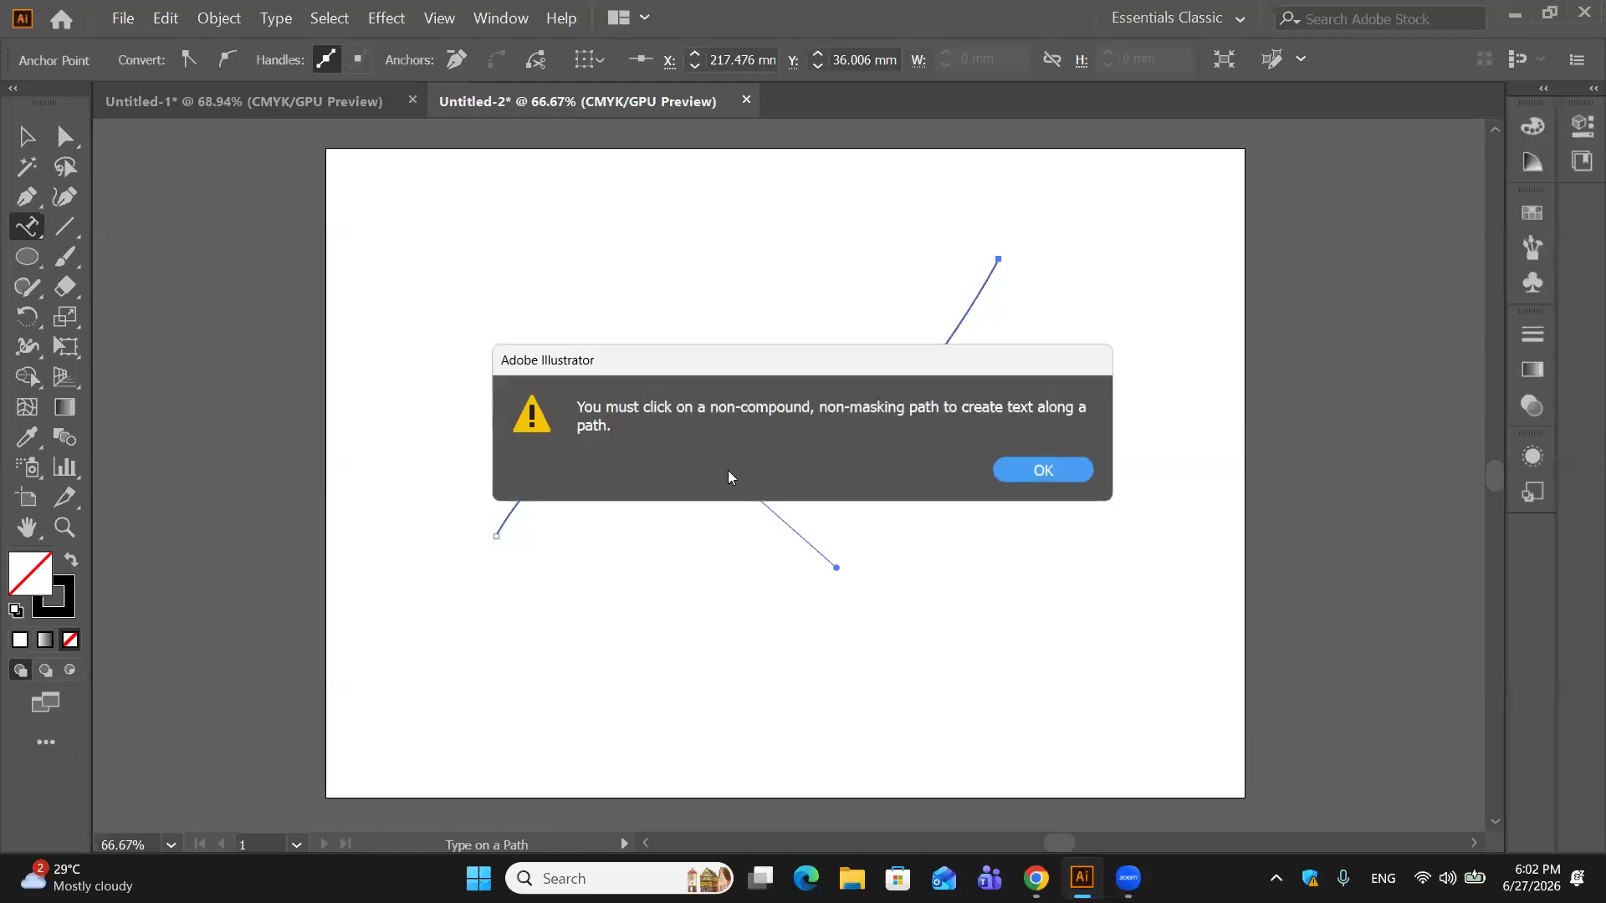
{"action": "left_click", "coordinate": [1016, 468]}
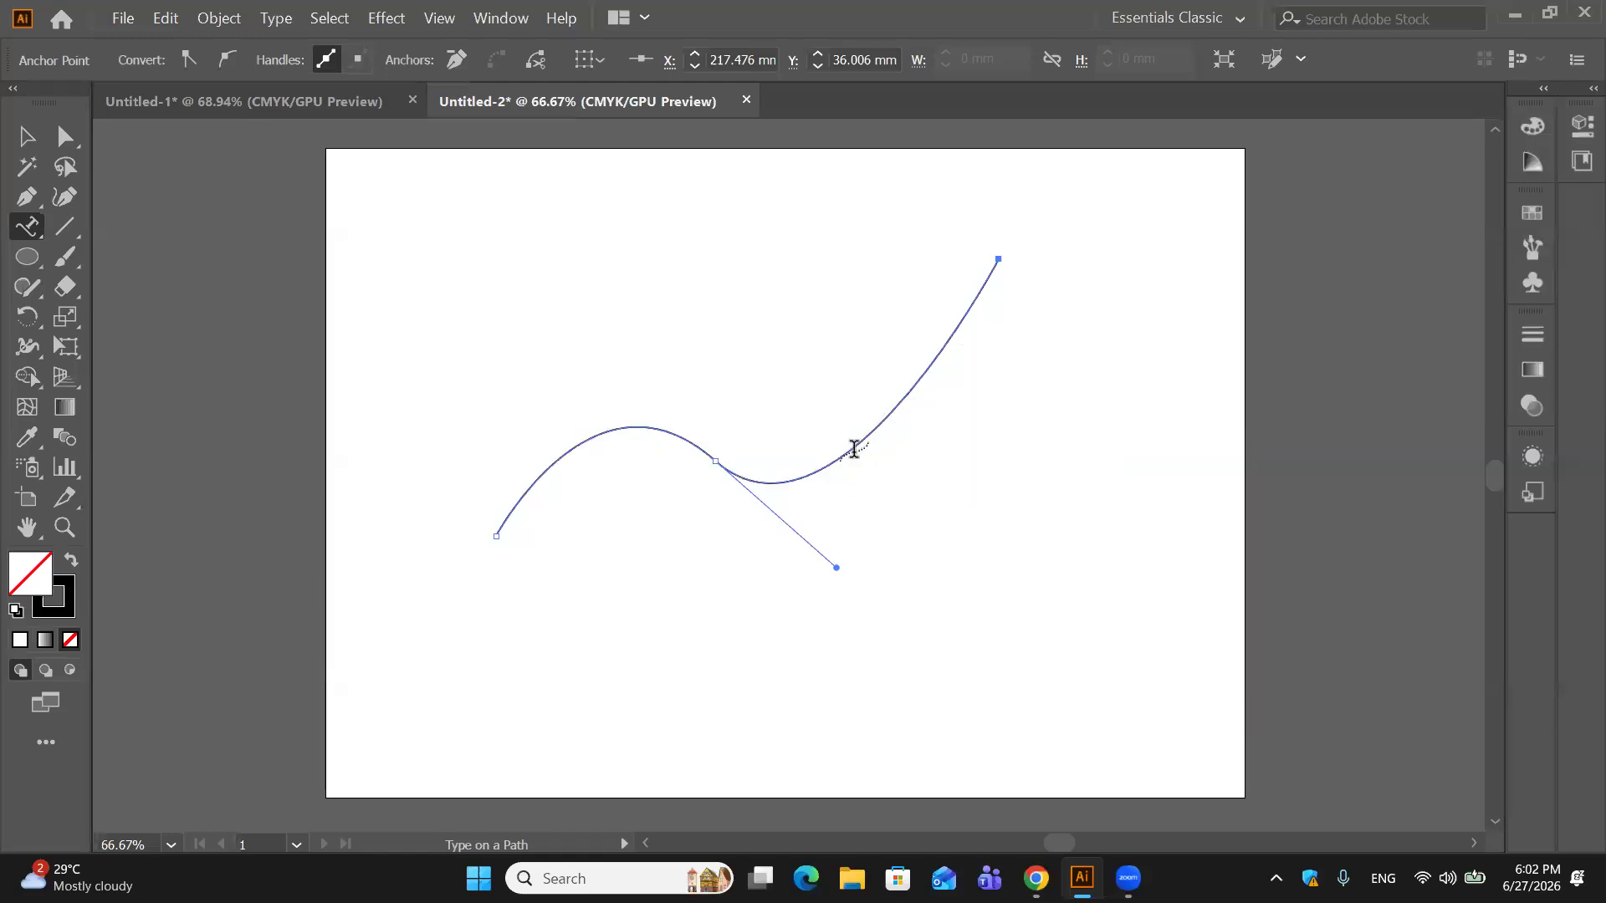
{"action": "left_click", "coordinate": [808, 475]}
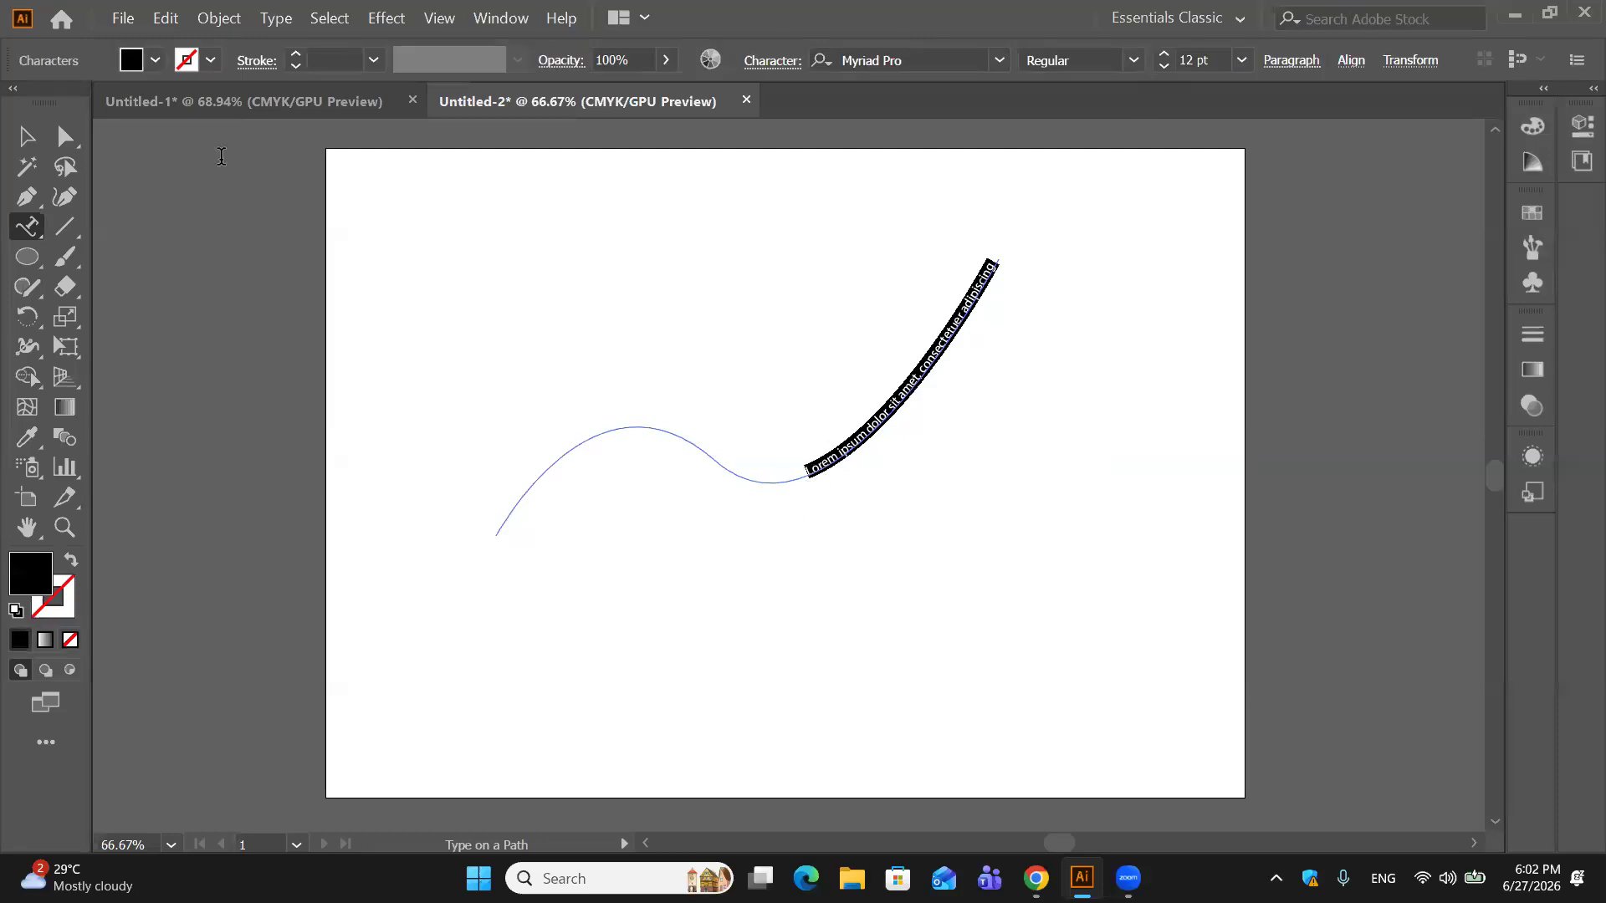
{"action": "left_click", "coordinate": [26, 135]}
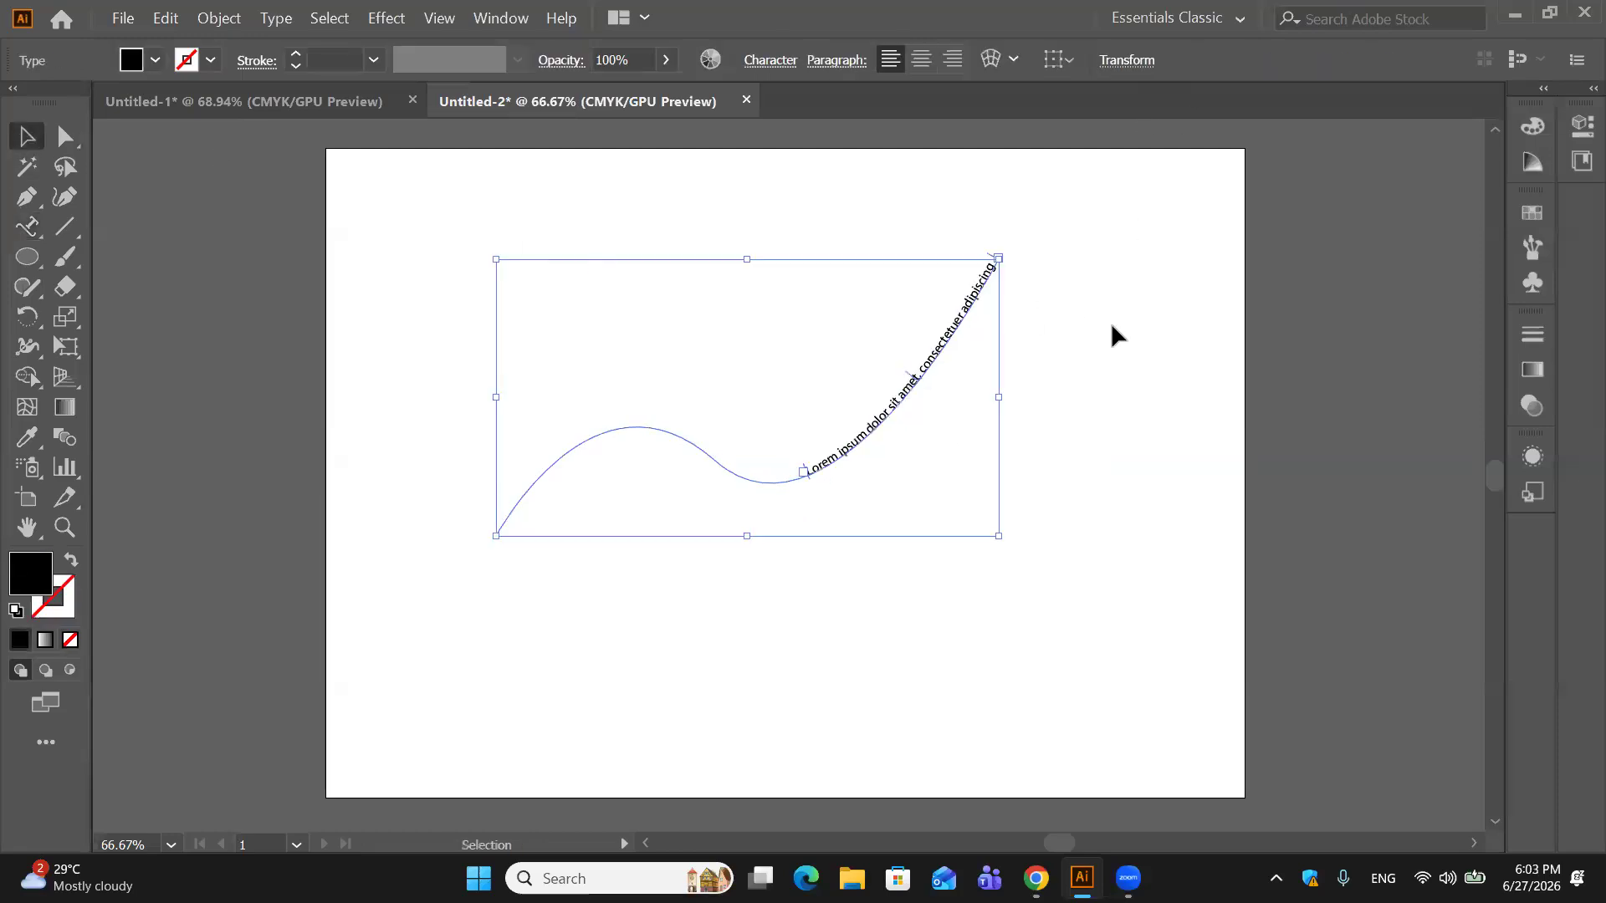
Step: Slide the start of the path text back along the curve to just before the crest of the first hump
{"action": "key", "text": "a"}
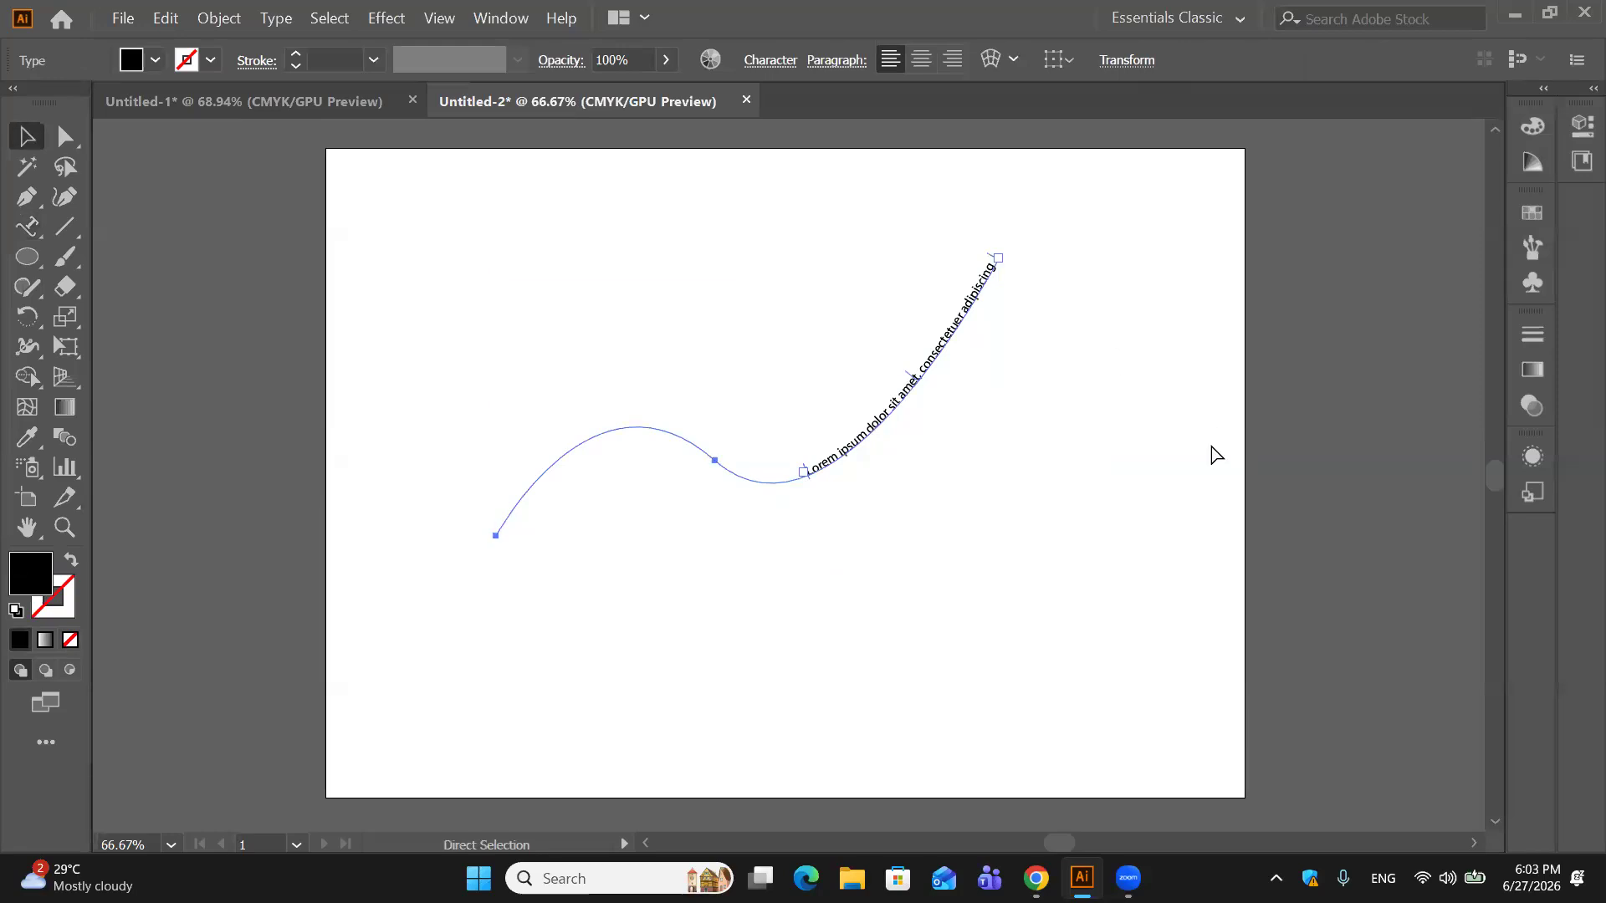
{"action": "key", "text": "ctrl+plus"}
{"action": "key", "text": "ctrl+plus"}
{"action": "key", "text": "ctrl+plus"}
{"action": "key", "text": "ctrl+plus"}
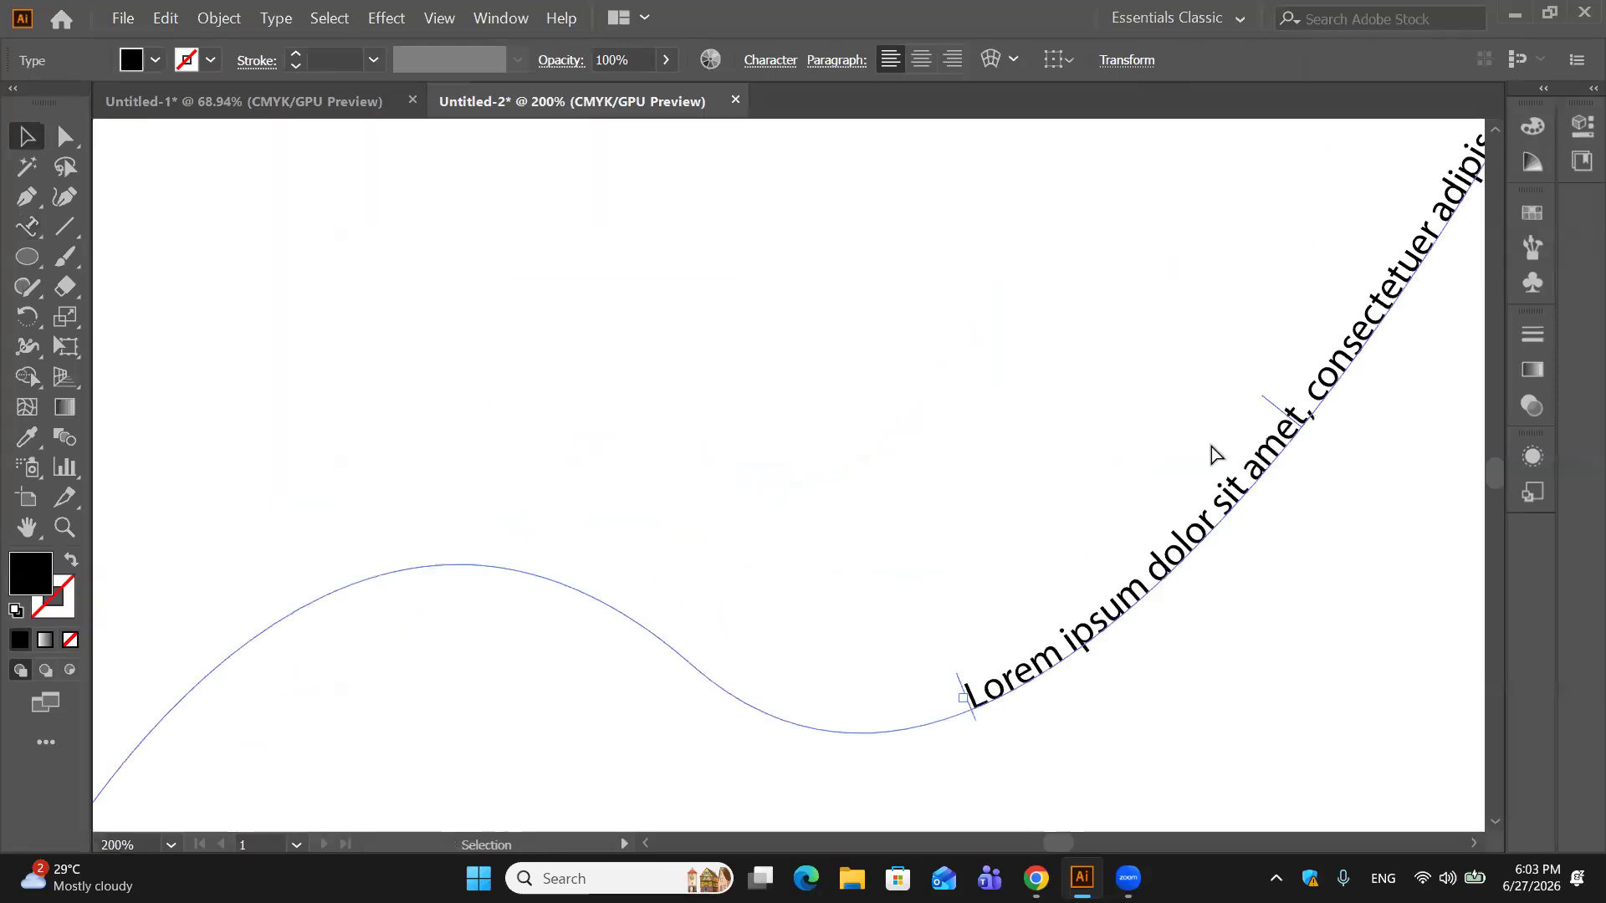
{"action": "key", "text": "ctrl+minus"}
{"action": "scroll", "coordinate": [1208, 444], "scroll_direction": "down", "scroll_amount": 4}
{"action": "scroll", "coordinate": [1207, 443], "scroll_direction": "up", "scroll_amount": 6}
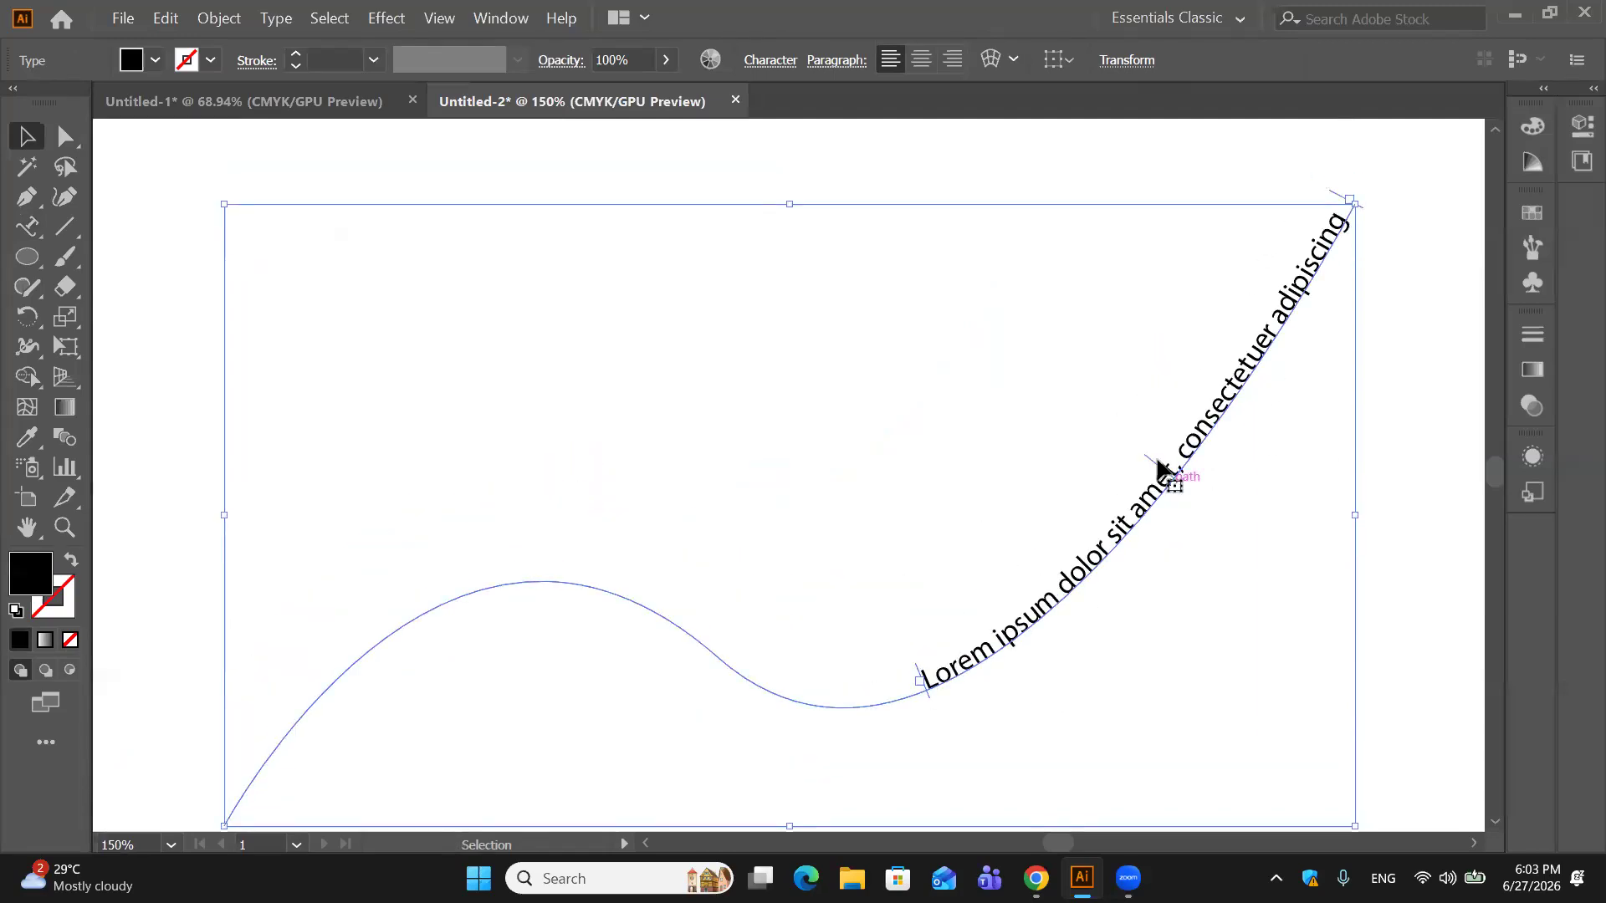
{"action": "left_click_drag", "start_coordinate": [920, 681], "coordinate": [413, 526]}
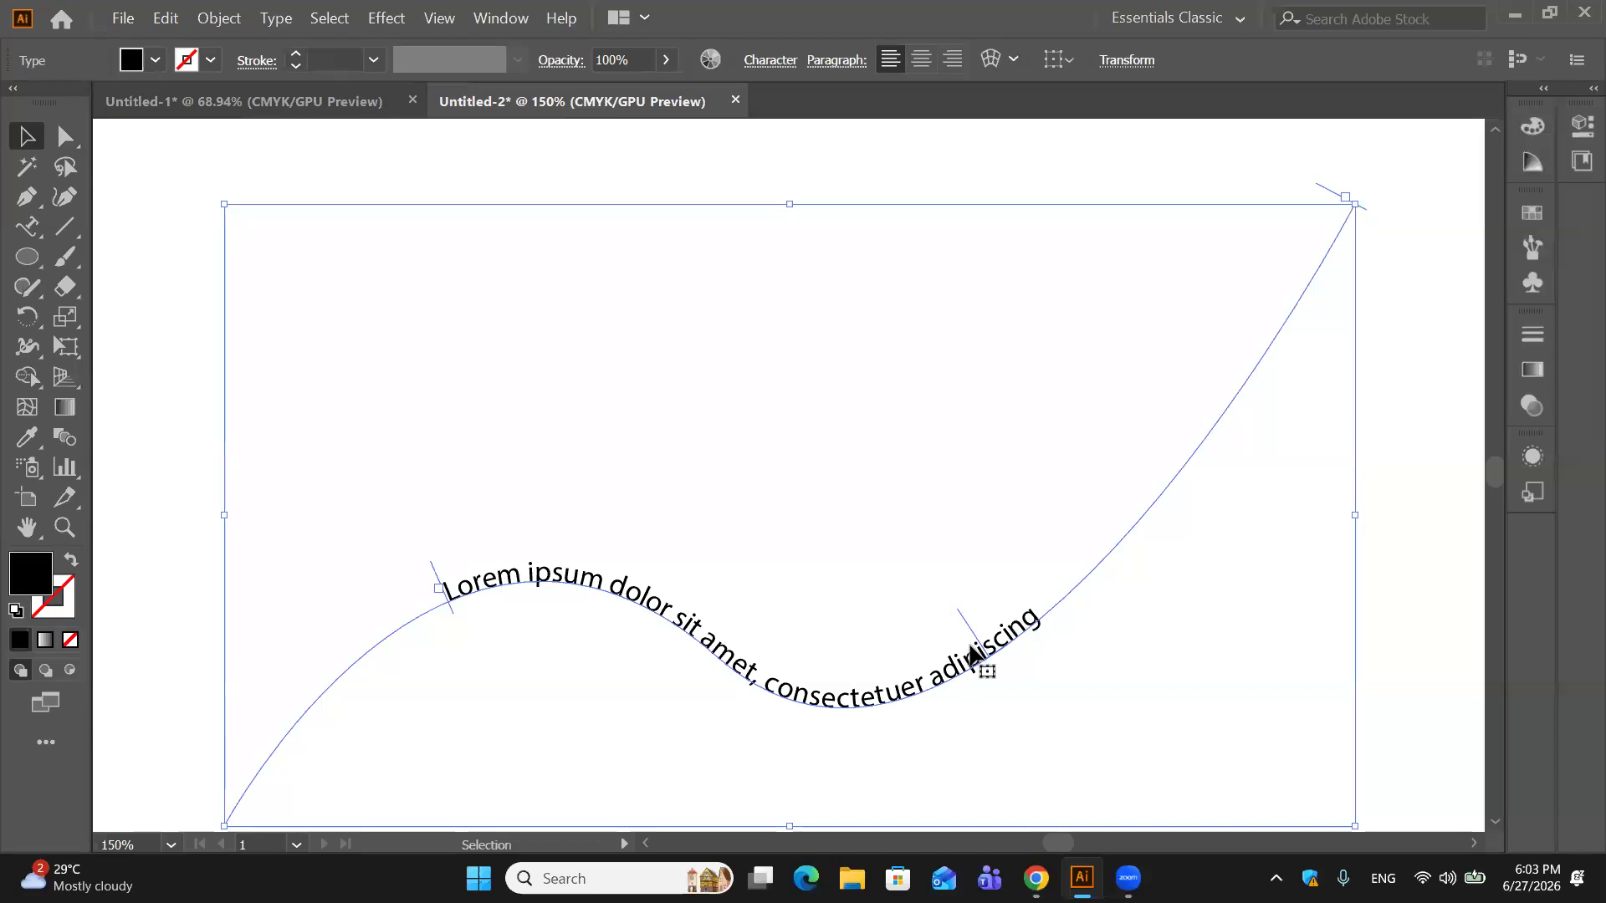
{"action": "left_click_drag", "start_coordinate": [960, 614], "coordinate": [1045, 544]}
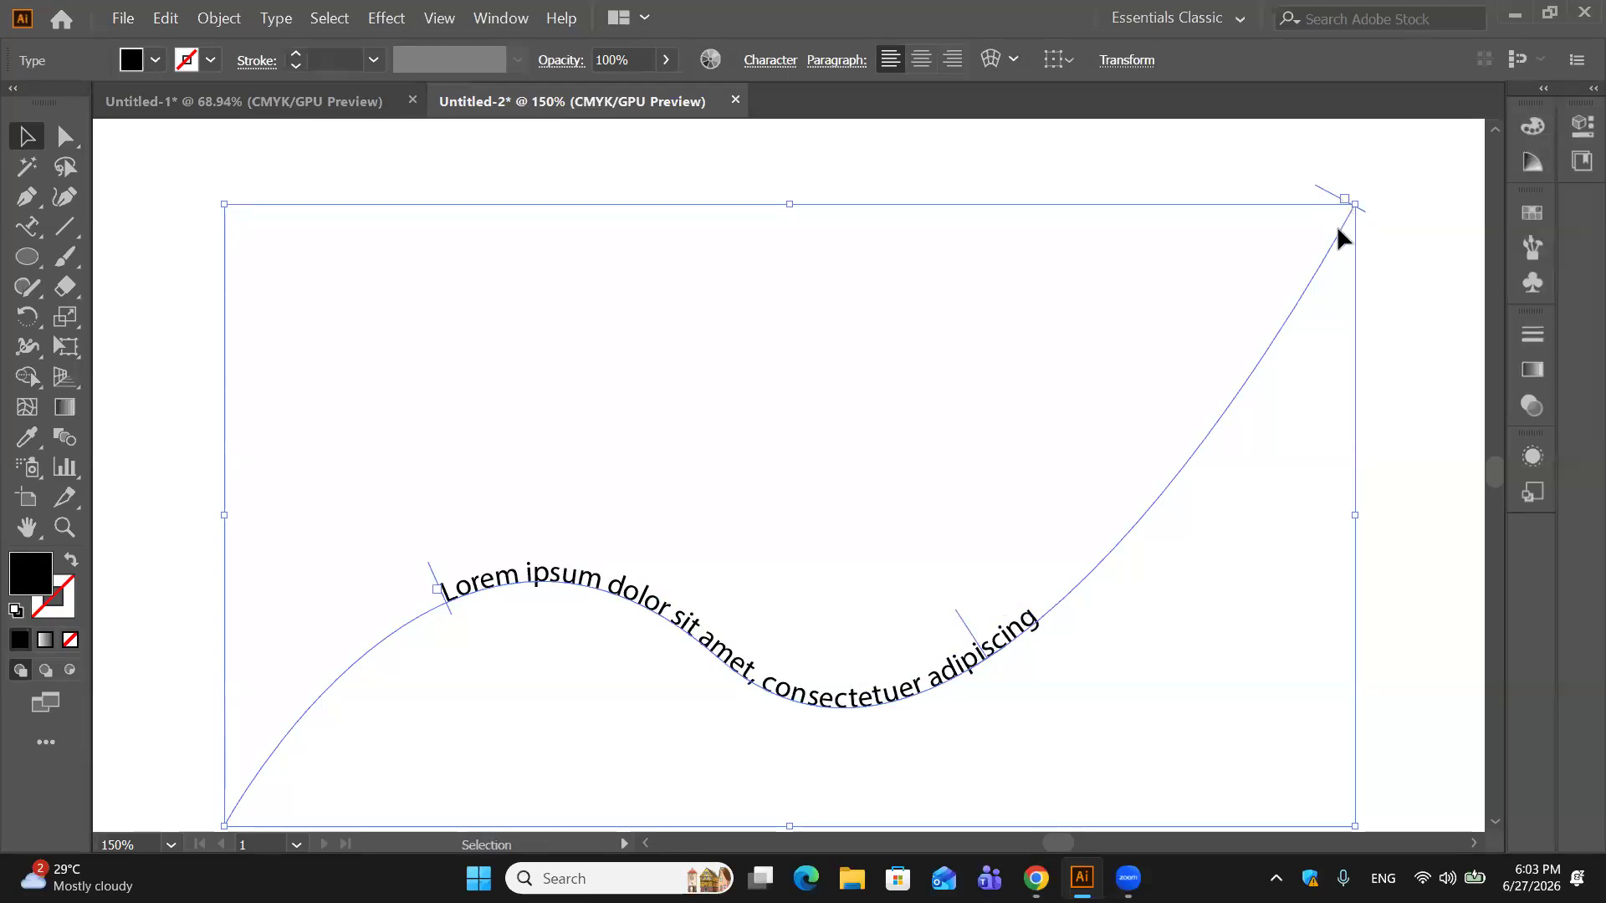
Step: Shift the start of the path text farther down the first hump toward the curve's lower end and deselect it
{"action": "left_click", "coordinate": [437, 589]}
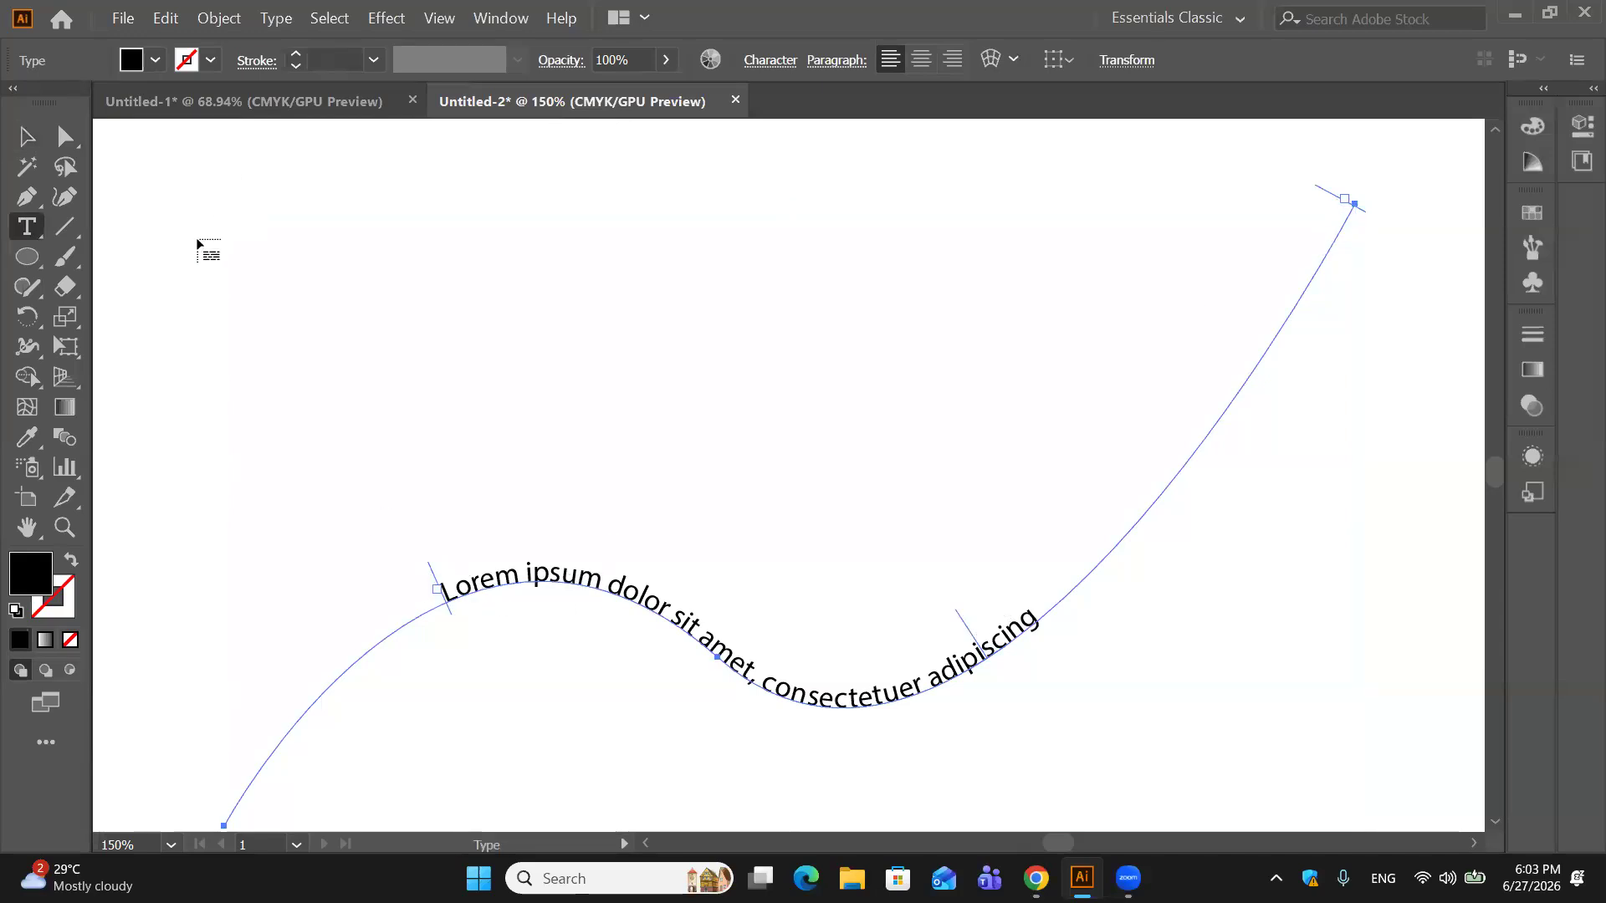
{"action": "key", "text": "Escape"}
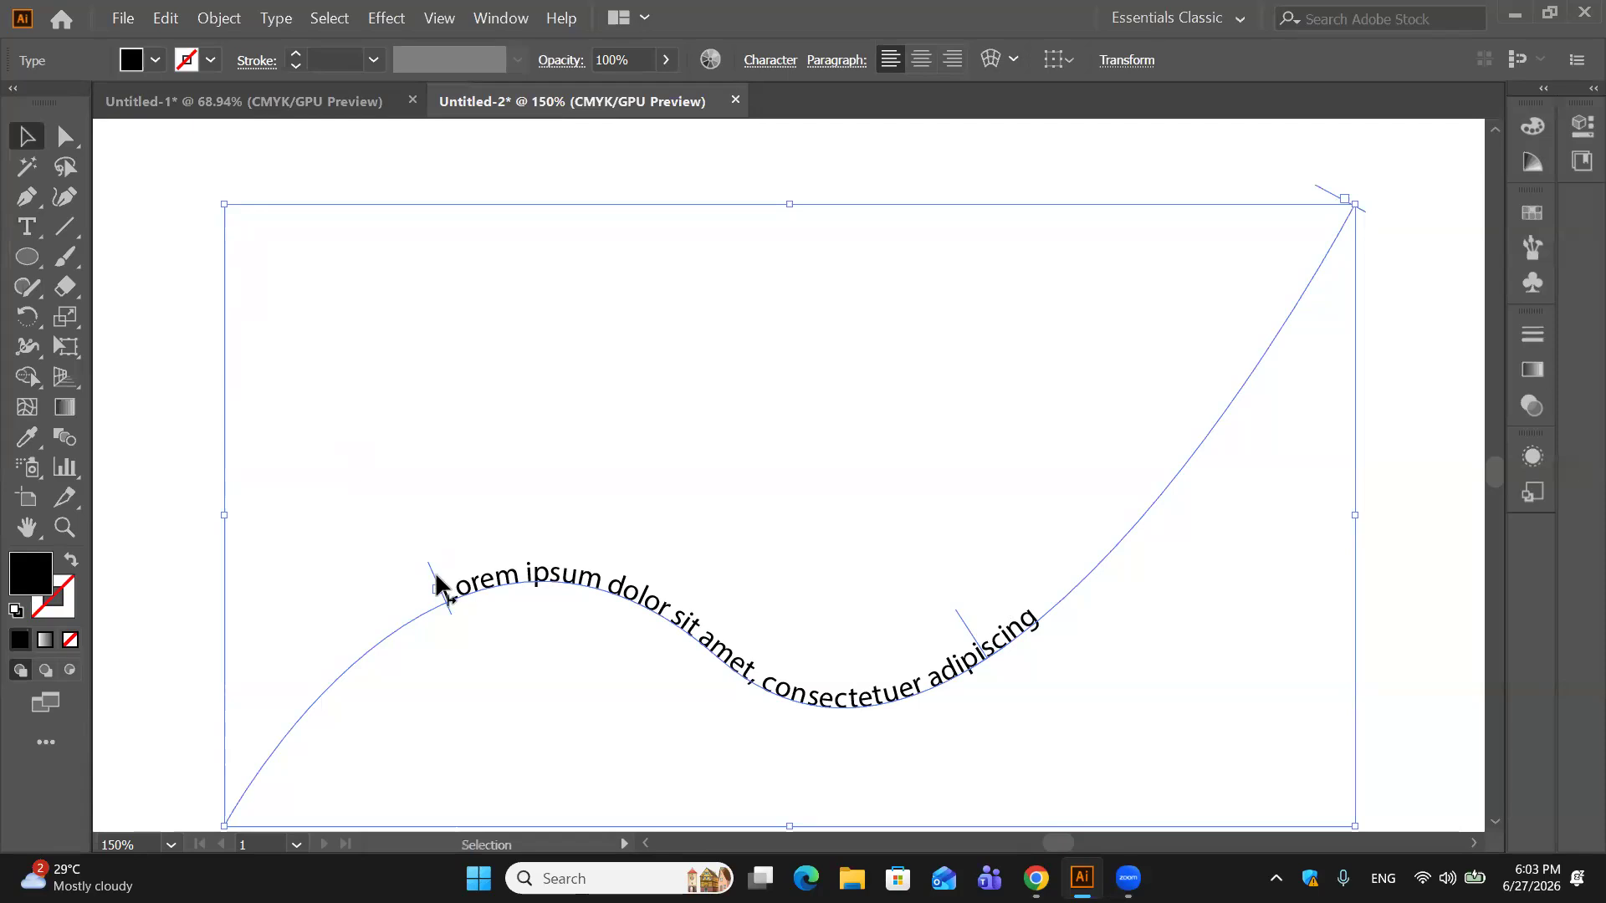
{"action": "left_click_drag", "start_coordinate": [440, 570], "coordinate": [389, 691]}
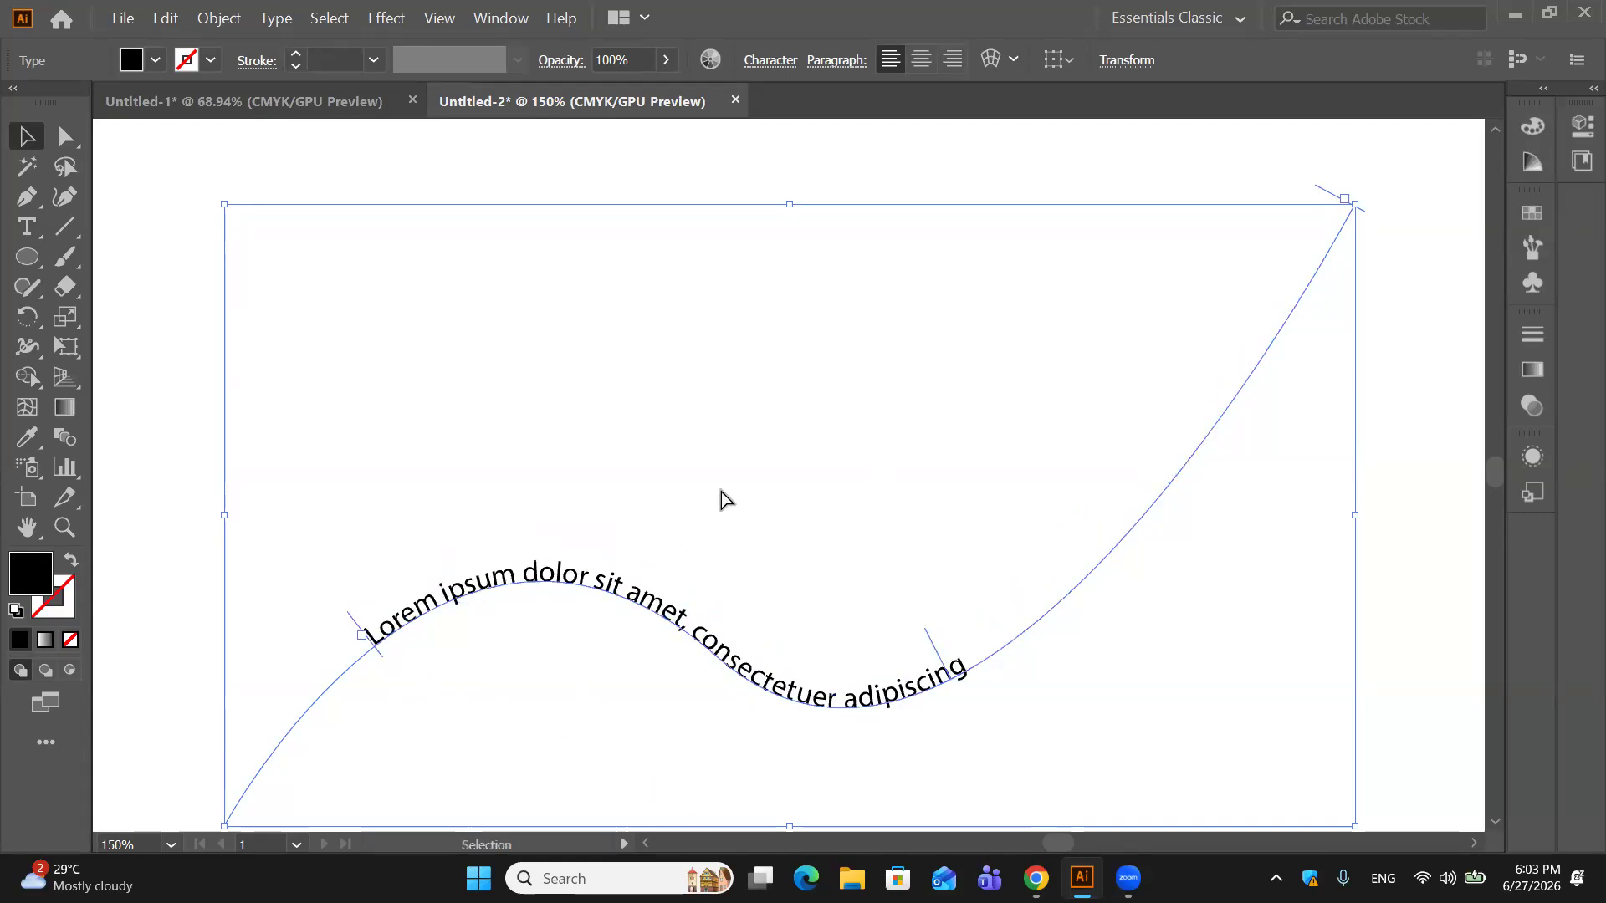
{"action": "key", "text": "ctrl+minus"}
{"action": "key", "text": "ctrl+minus"}
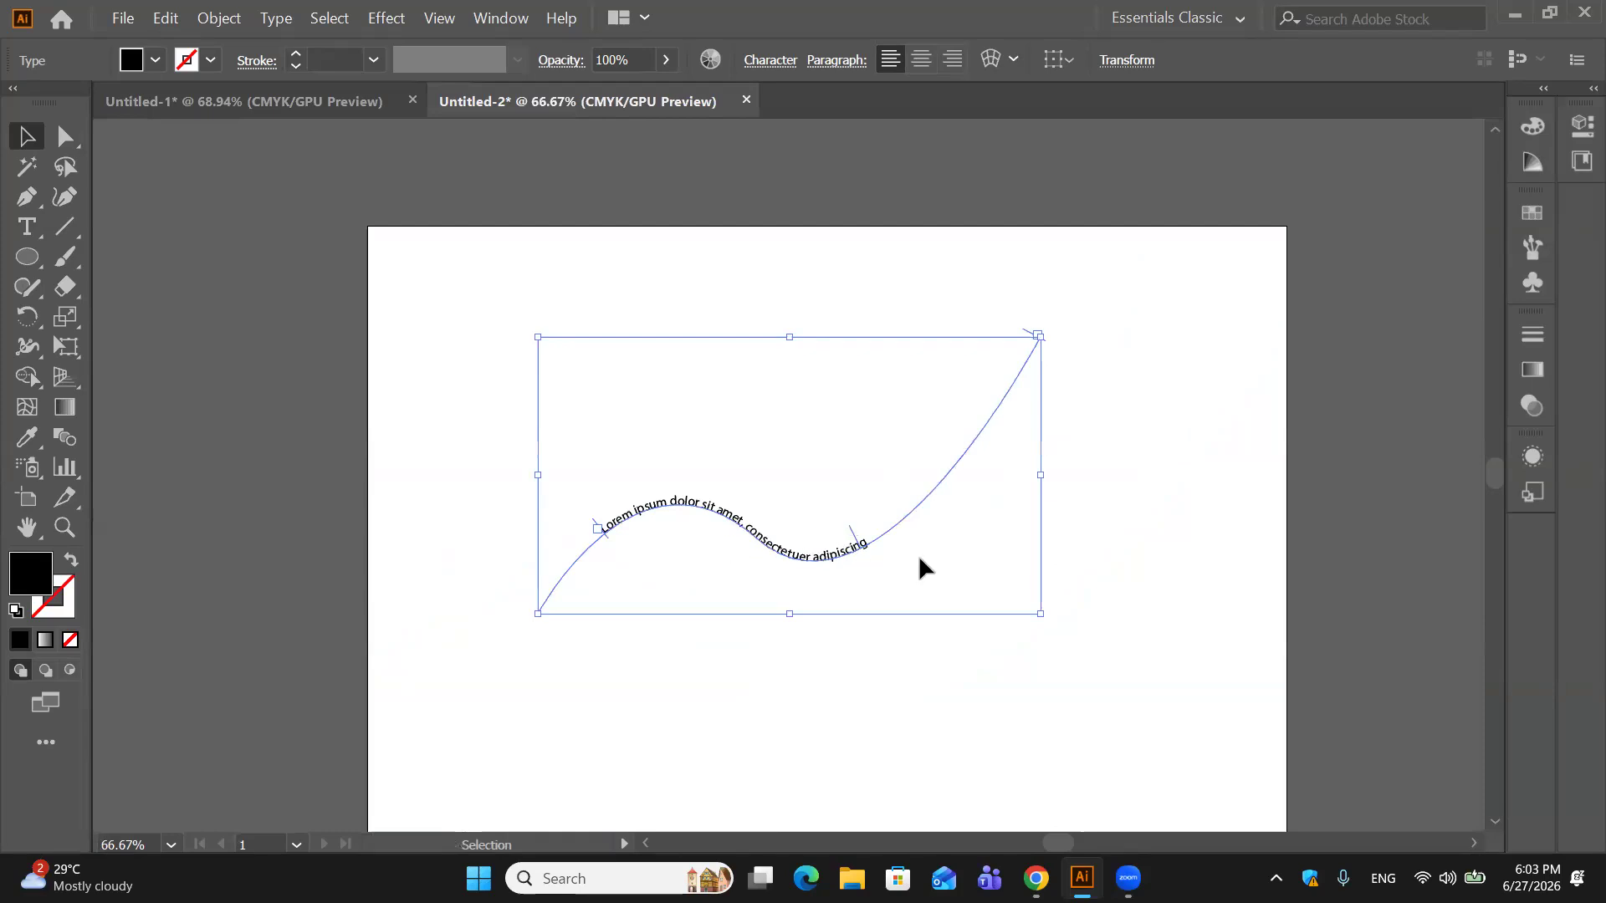
{"action": "left_click", "coordinate": [1171, 526]}
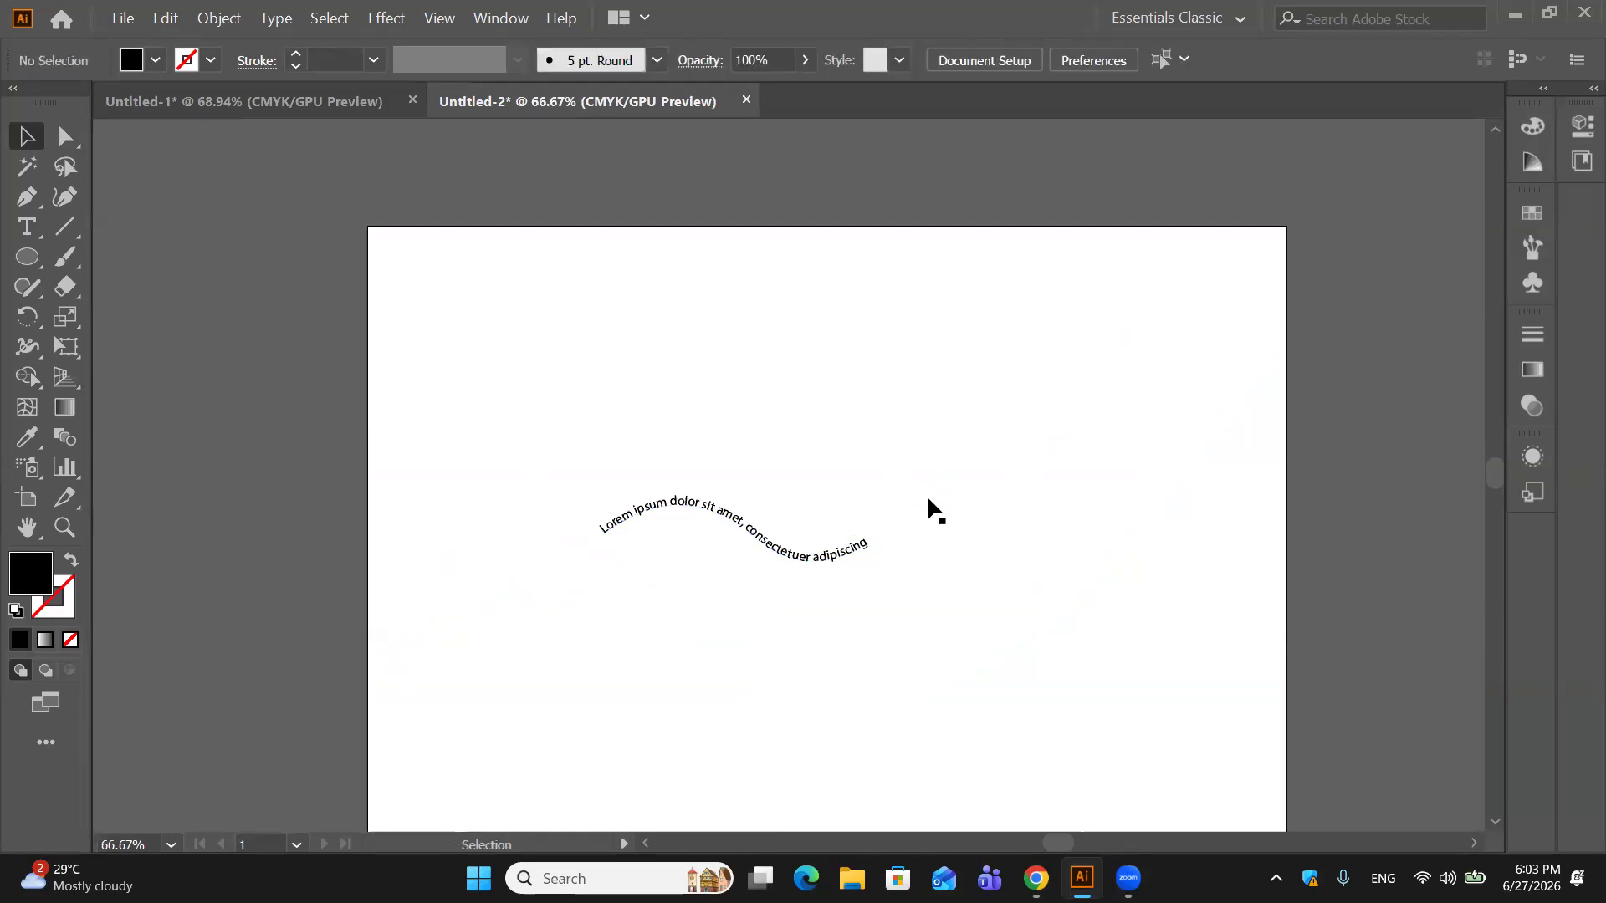
Step: Flip the path text to the underside of the curve and back above it, sliding it to start at the curve's lower-left end
{"action": "left_click", "coordinate": [847, 552]}
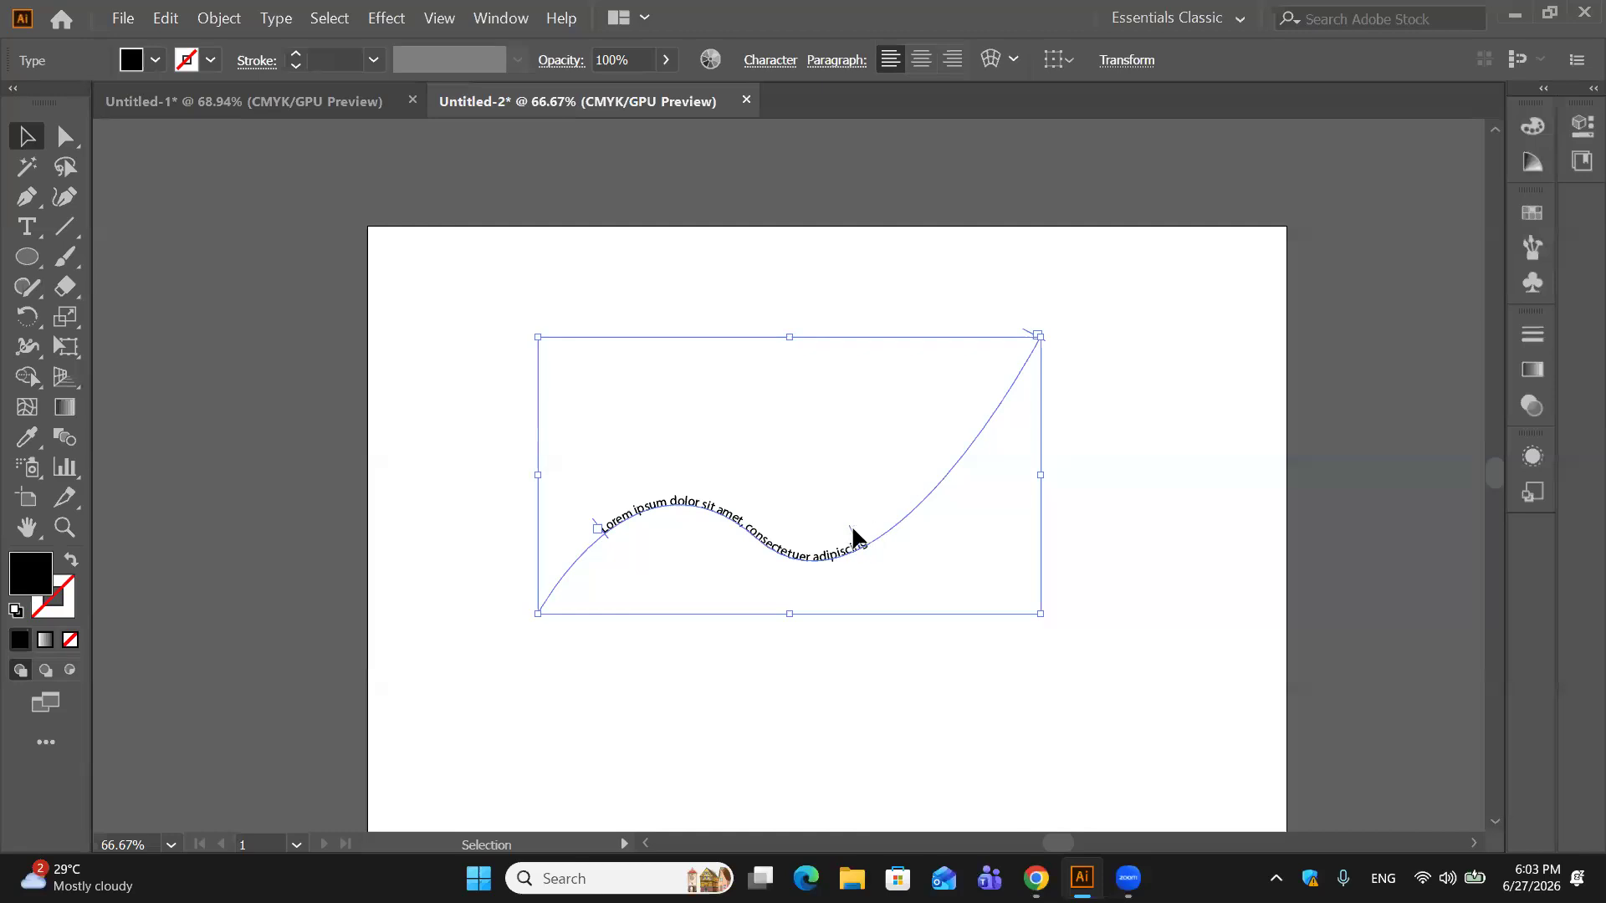
{"action": "left_click_drag", "start_coordinate": [817, 544], "coordinate": [832, 684]}
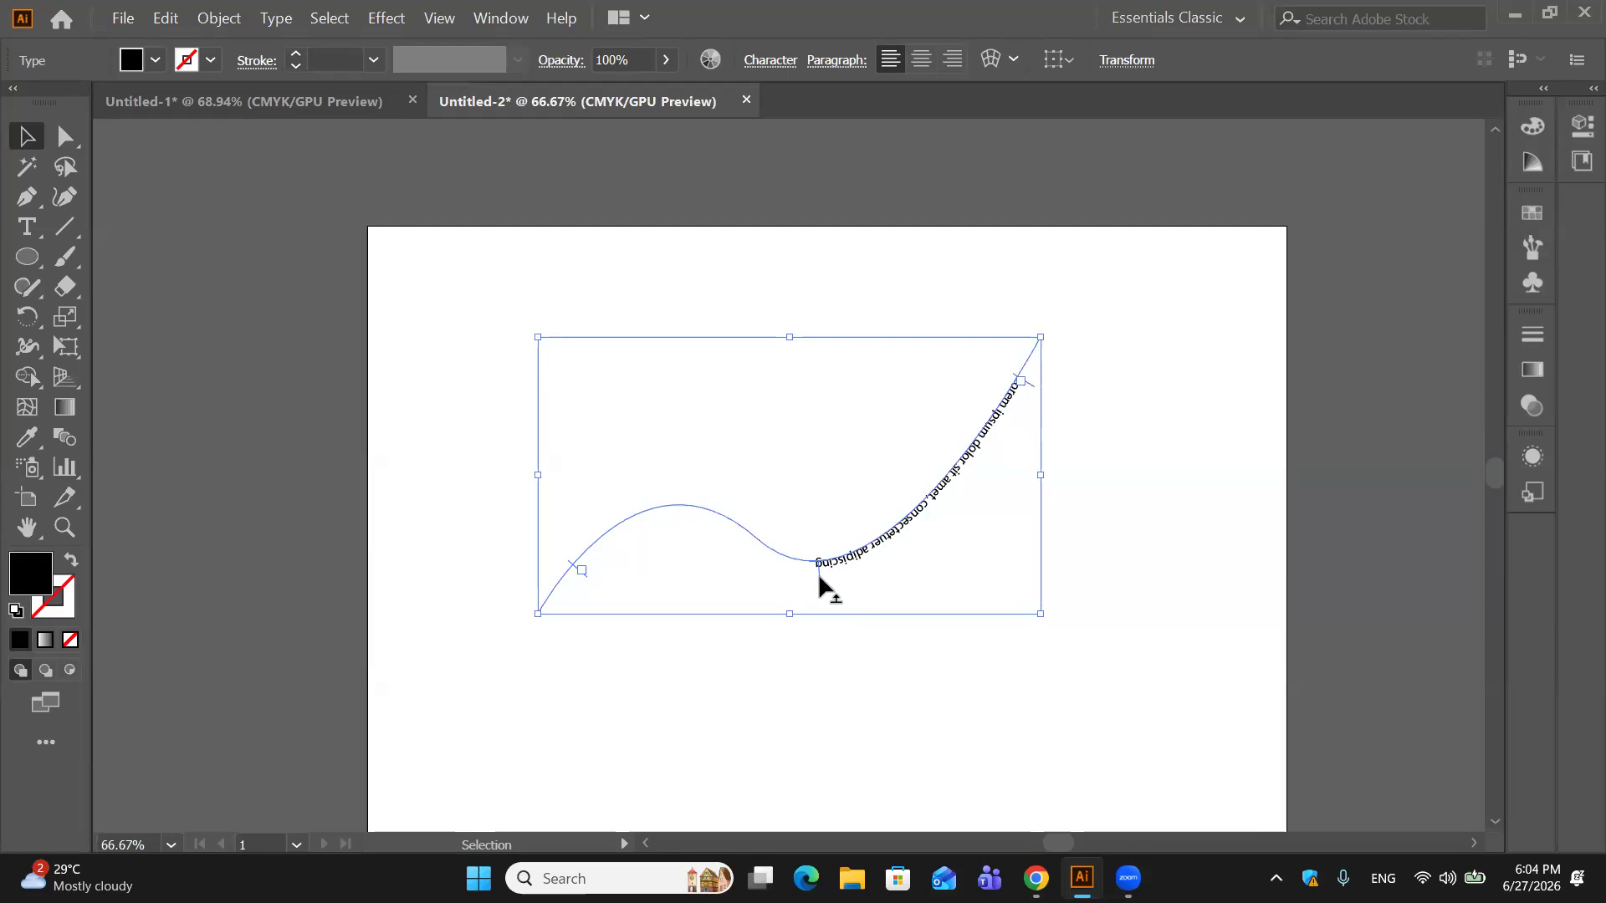
{"action": "left_click_drag", "start_coordinate": [813, 577], "coordinate": [770, 525]}
{"action": "mouse_move", "coordinate": [980, 429]}
{"action": "left_mouse_down"}
{"action": "mouse_move", "coordinate": [1019, 351]}
{"action": "mouse_move", "coordinate": [920, 329]}
{"action": "mouse_move", "coordinate": [890, 484]}
{"action": "left_mouse_up"}
{"action": "left_click_drag", "start_coordinate": [1047, 342], "coordinate": [1028, 330]}
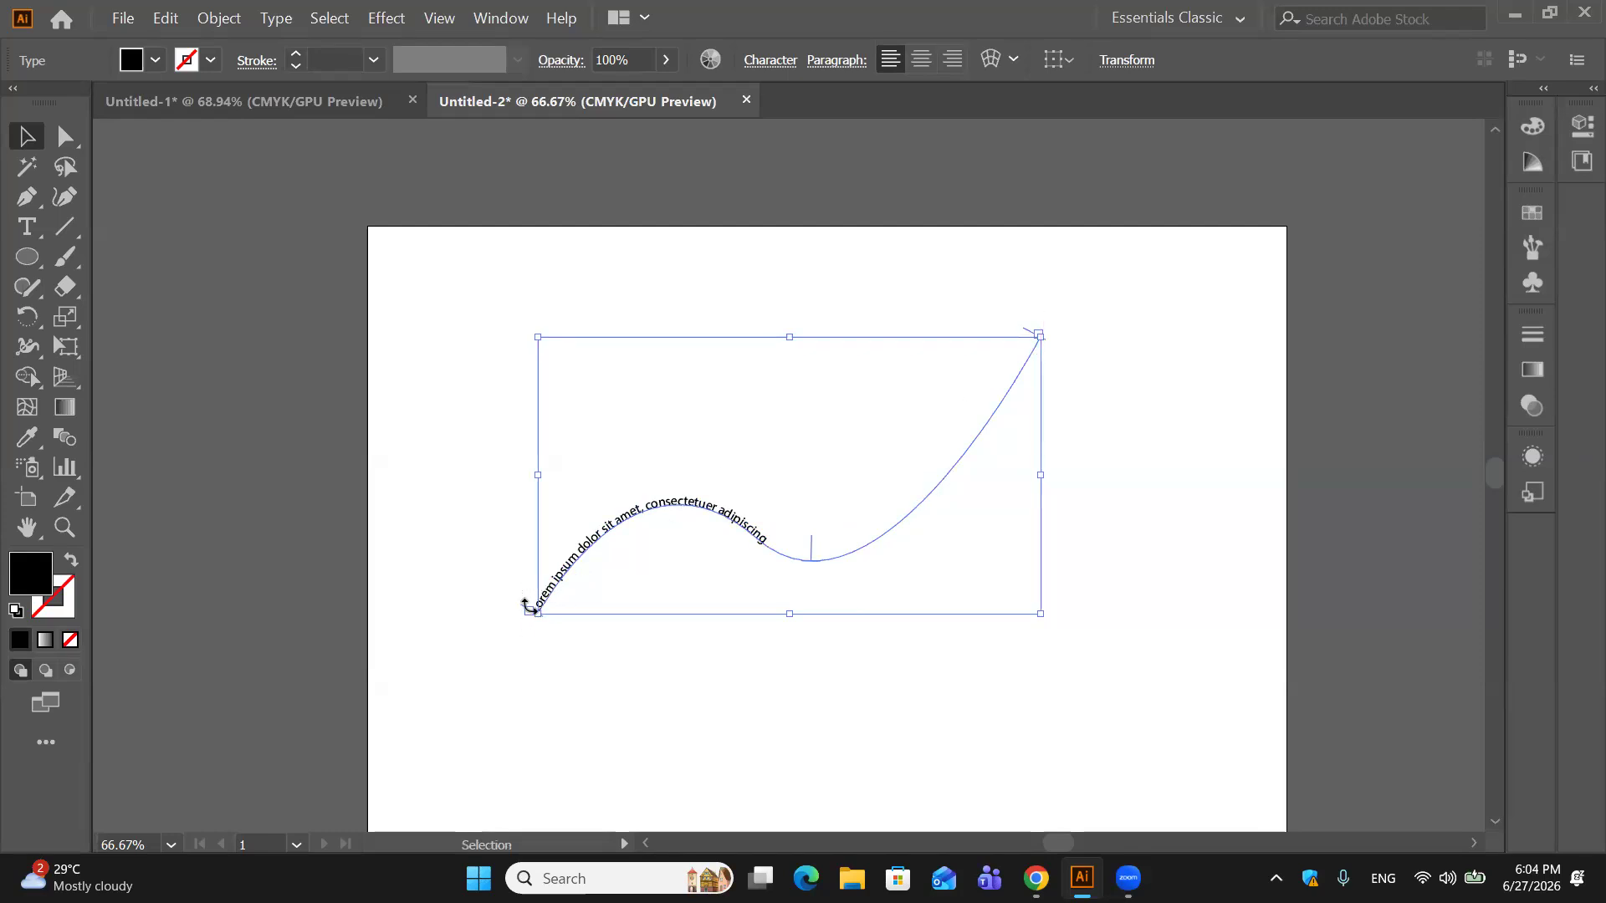
{"action": "left_click", "coordinate": [588, 634]}
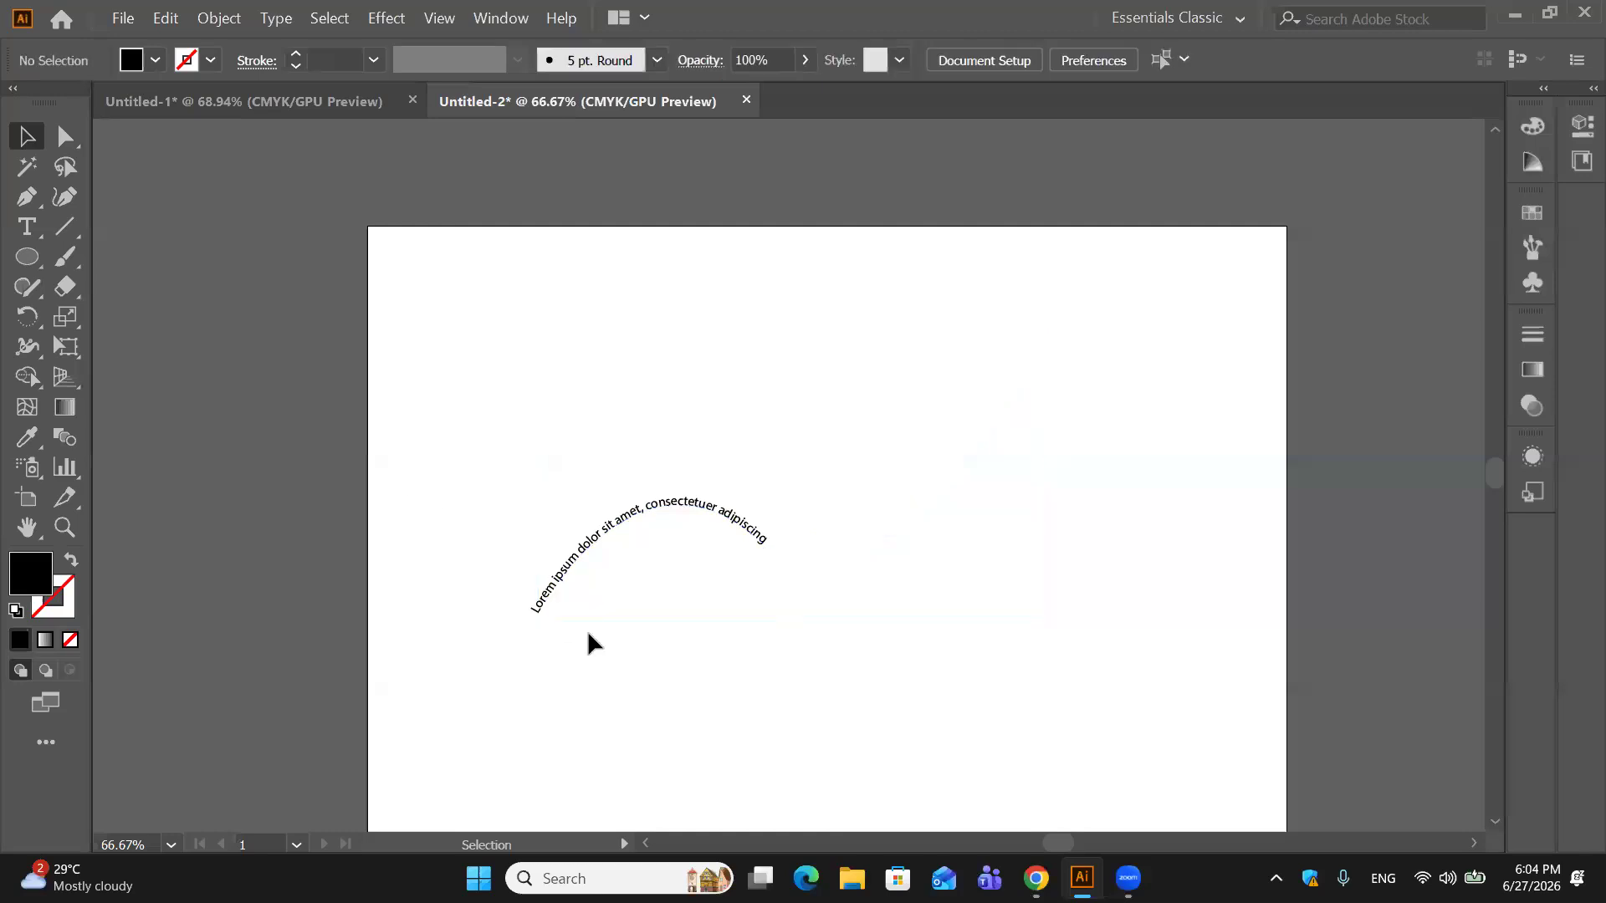
Step: Move the path text together with its curve up and to the right on the artboard
{"action": "left_click", "coordinate": [537, 605]}
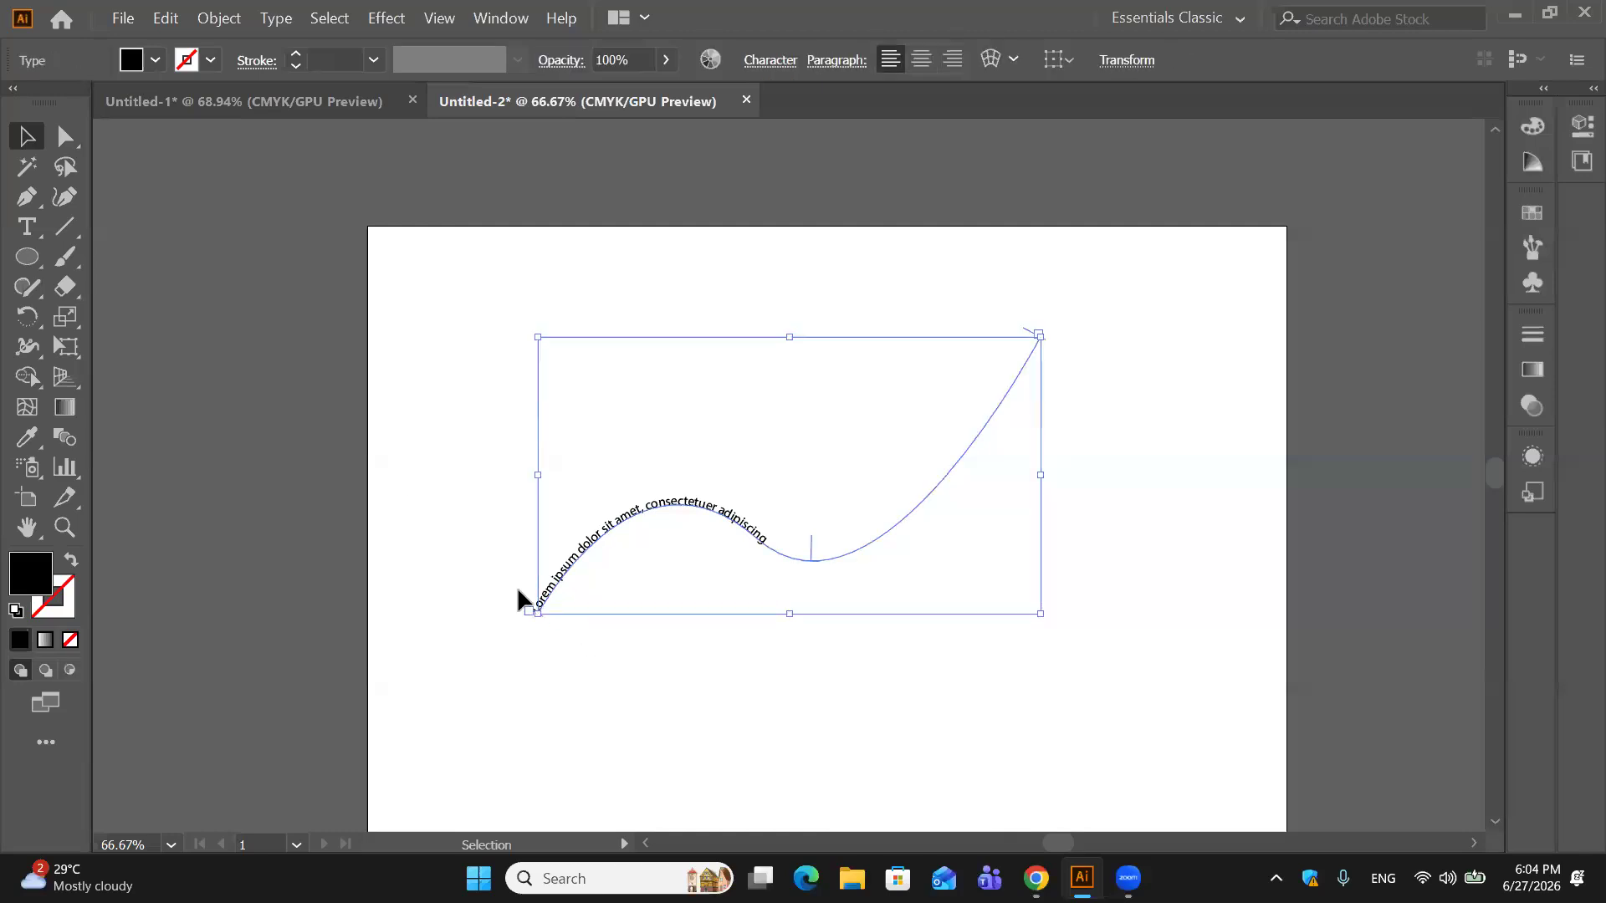
{"action": "left_click_drag", "start_coordinate": [583, 542], "coordinate": [689, 490]}
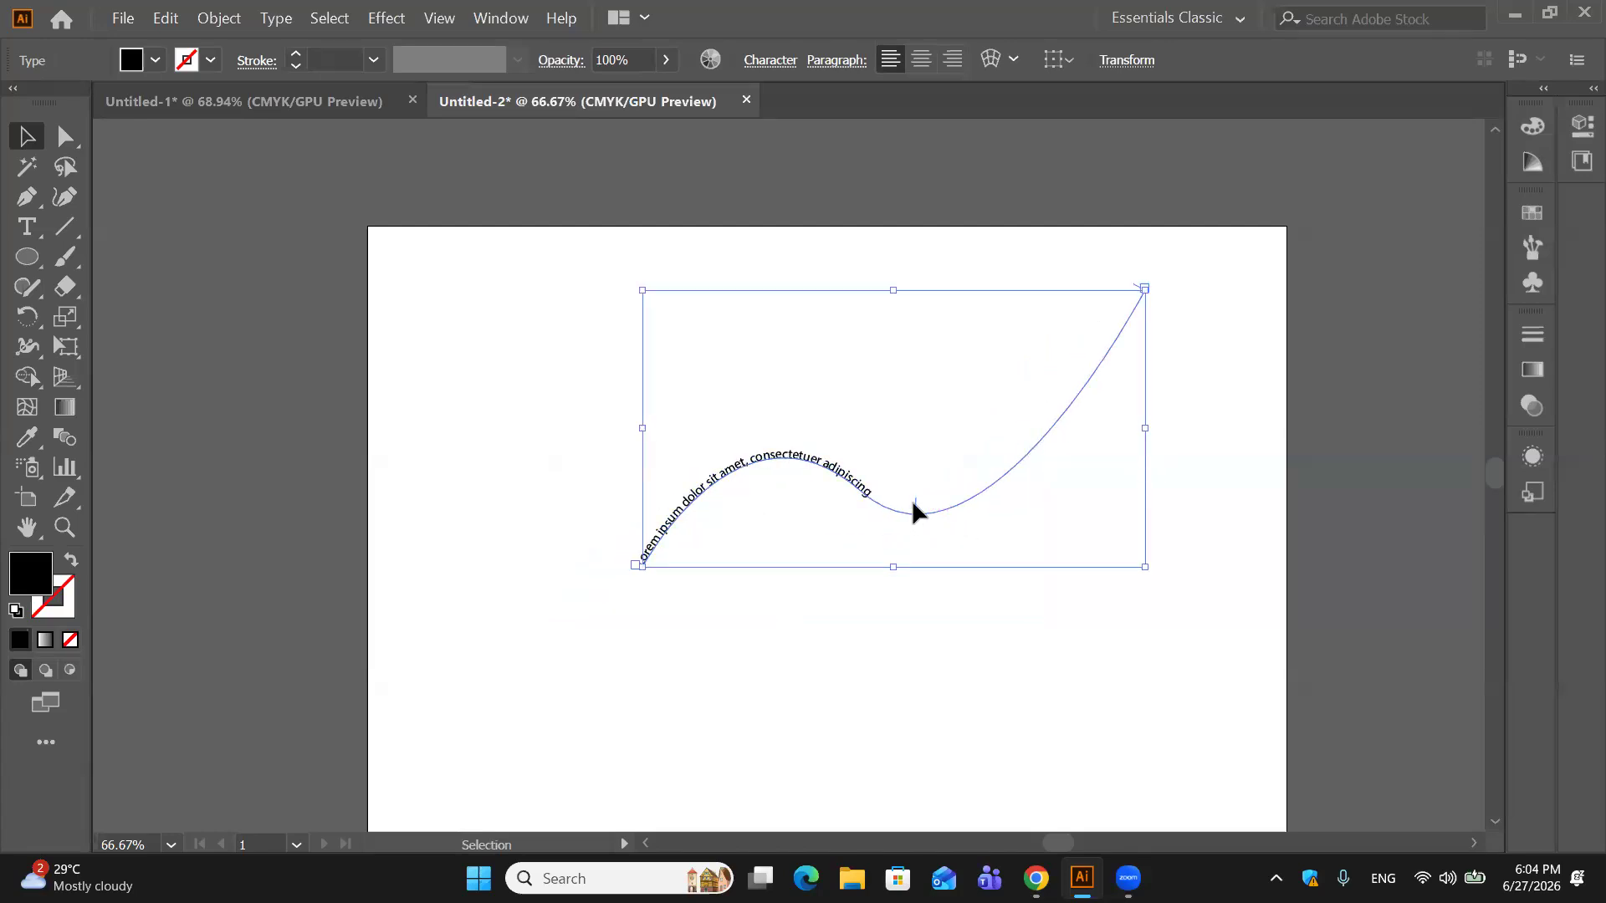
Step: Move the path text and its curve about 53 mm to the left, and delete it from the artboard
{"action": "mouse_move", "coordinate": [913, 499]}
{"action": "left_mouse_down"}
{"action": "mouse_move", "coordinate": [949, 493]}
{"action": "mouse_move", "coordinate": [917, 497]}
{"action": "mouse_move", "coordinate": [926, 477]}
{"action": "mouse_move", "coordinate": [920, 493]}
{"action": "left_mouse_up"}
{"action": "left_click_drag", "start_coordinate": [634, 554], "coordinate": [468, 545]}
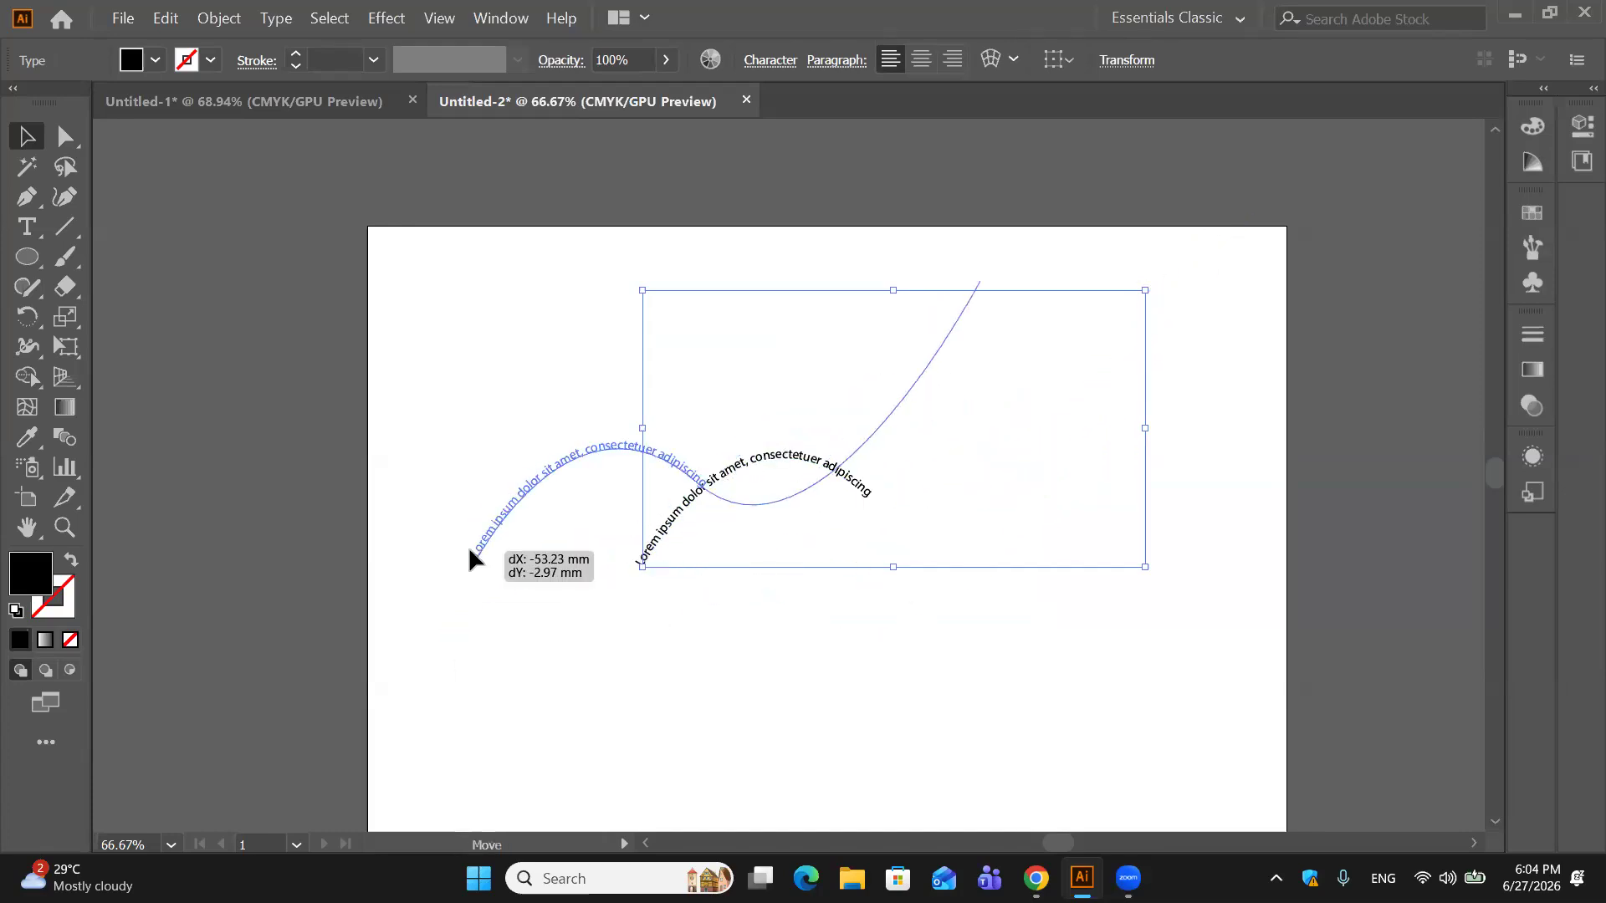
{"action": "left_click", "coordinate": [699, 636]}
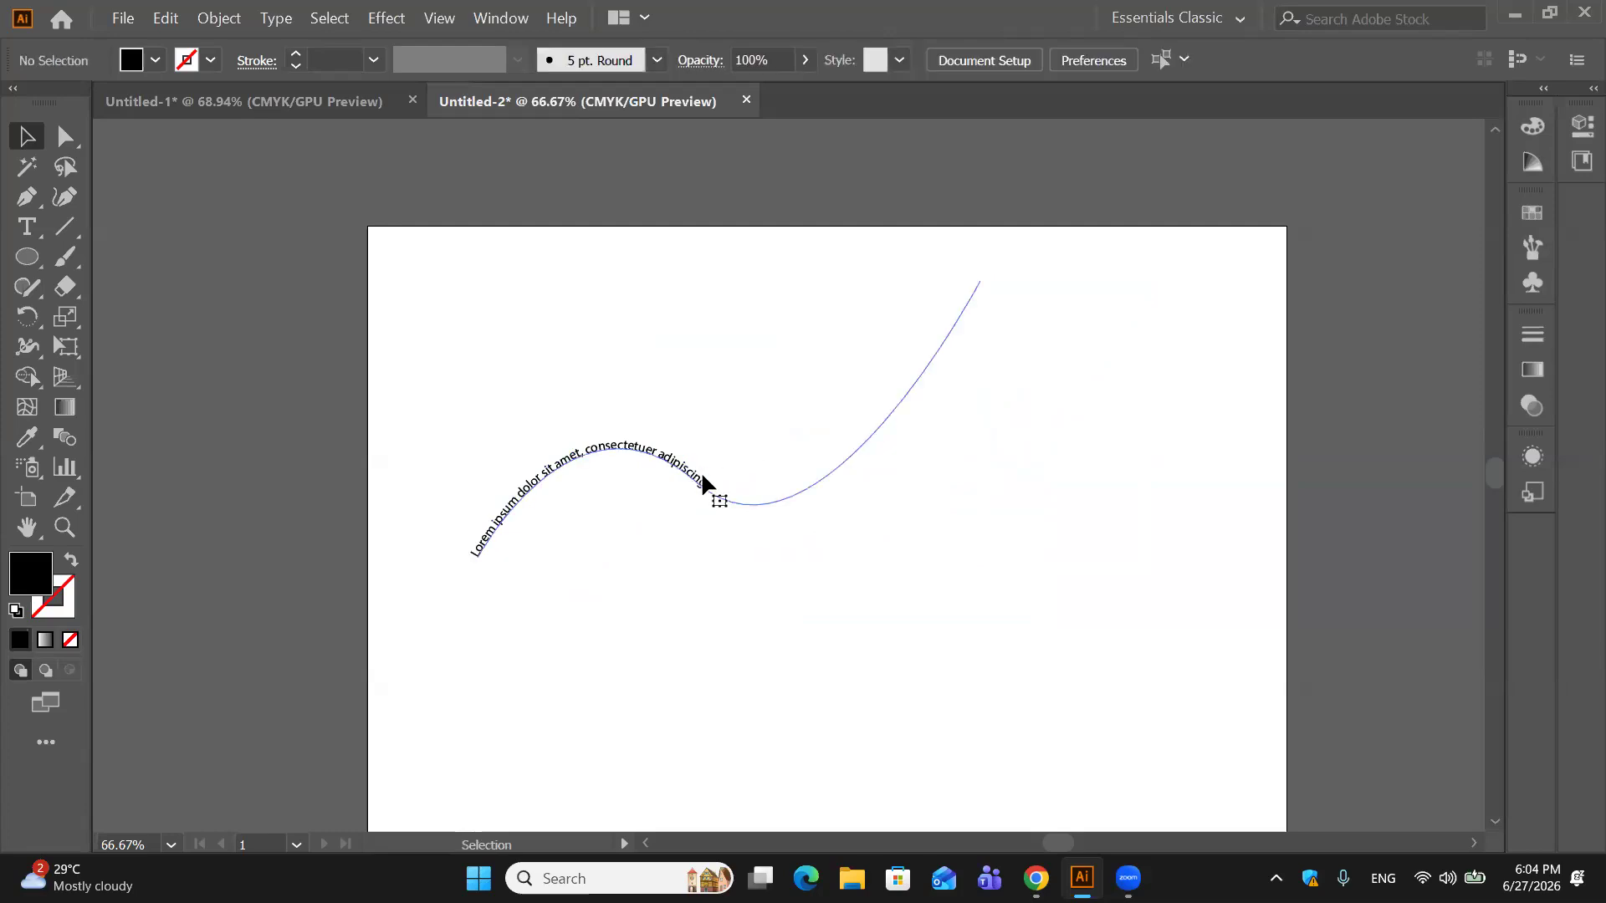
{"action": "left_click", "coordinate": [709, 485]}
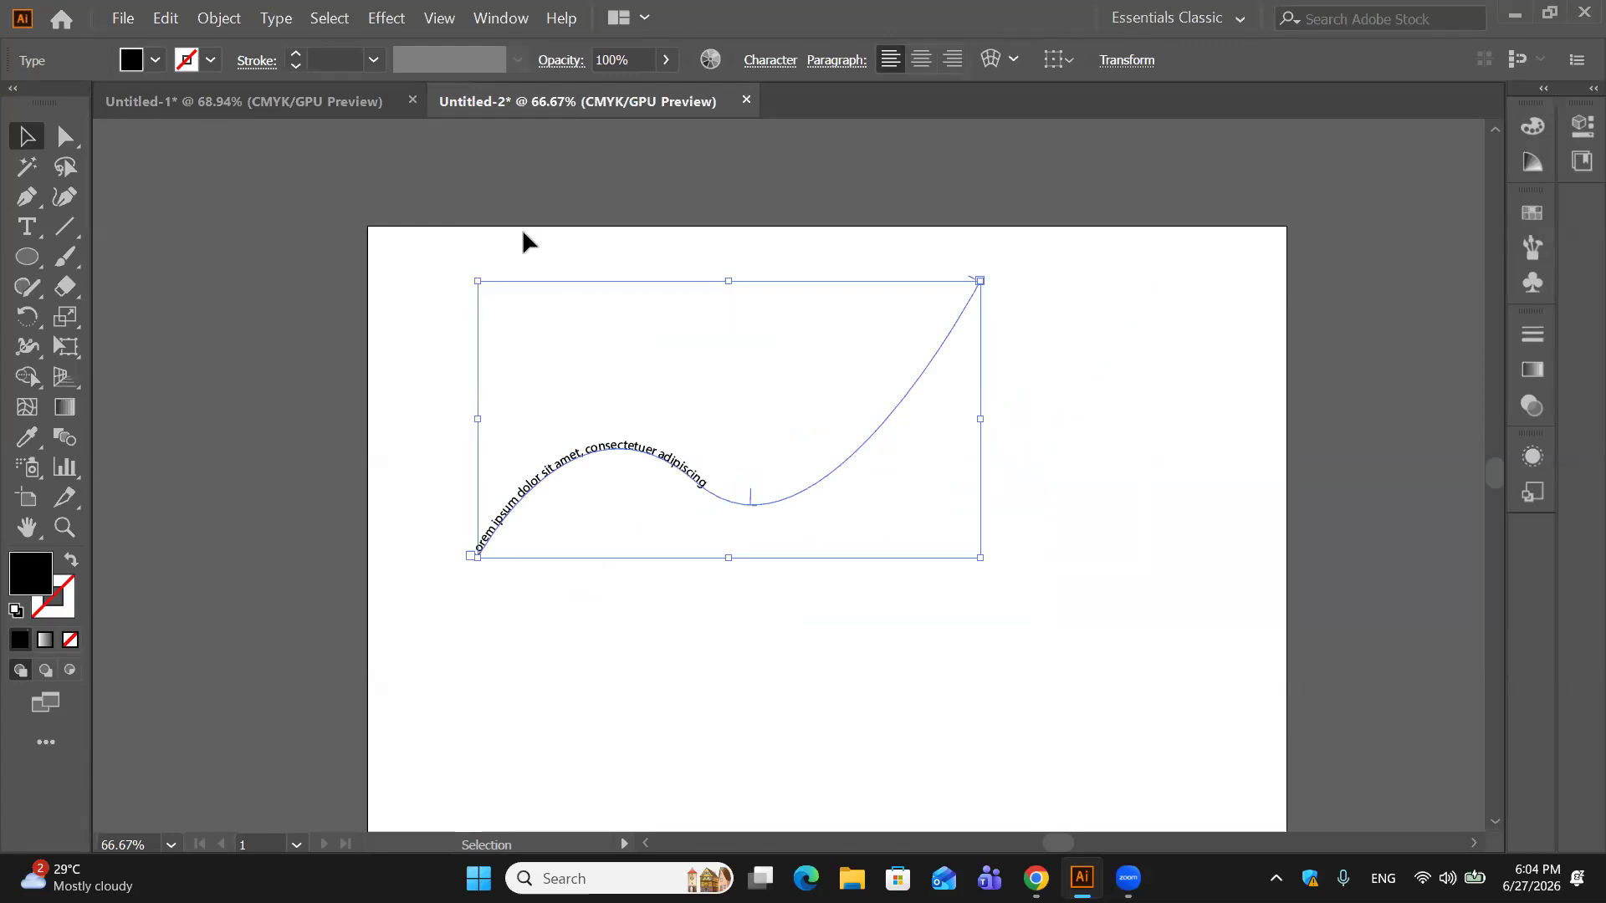
{"action": "key", "text": "Delete"}
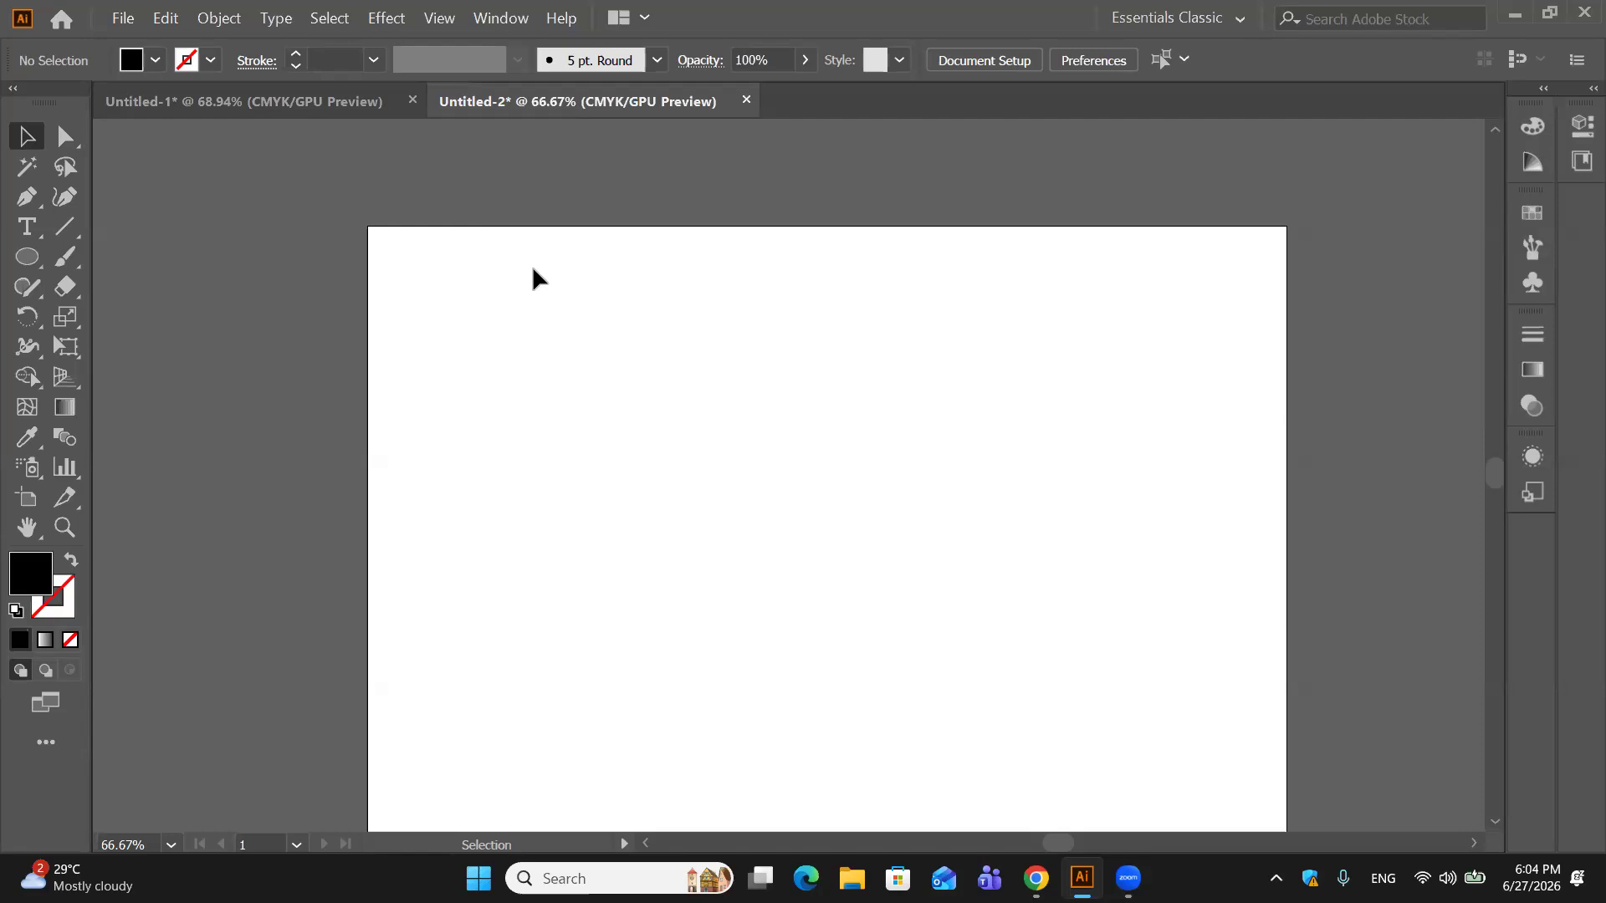
{"action": "scroll", "coordinate": [532, 265], "scroll_direction": "down", "scroll_amount": 2}
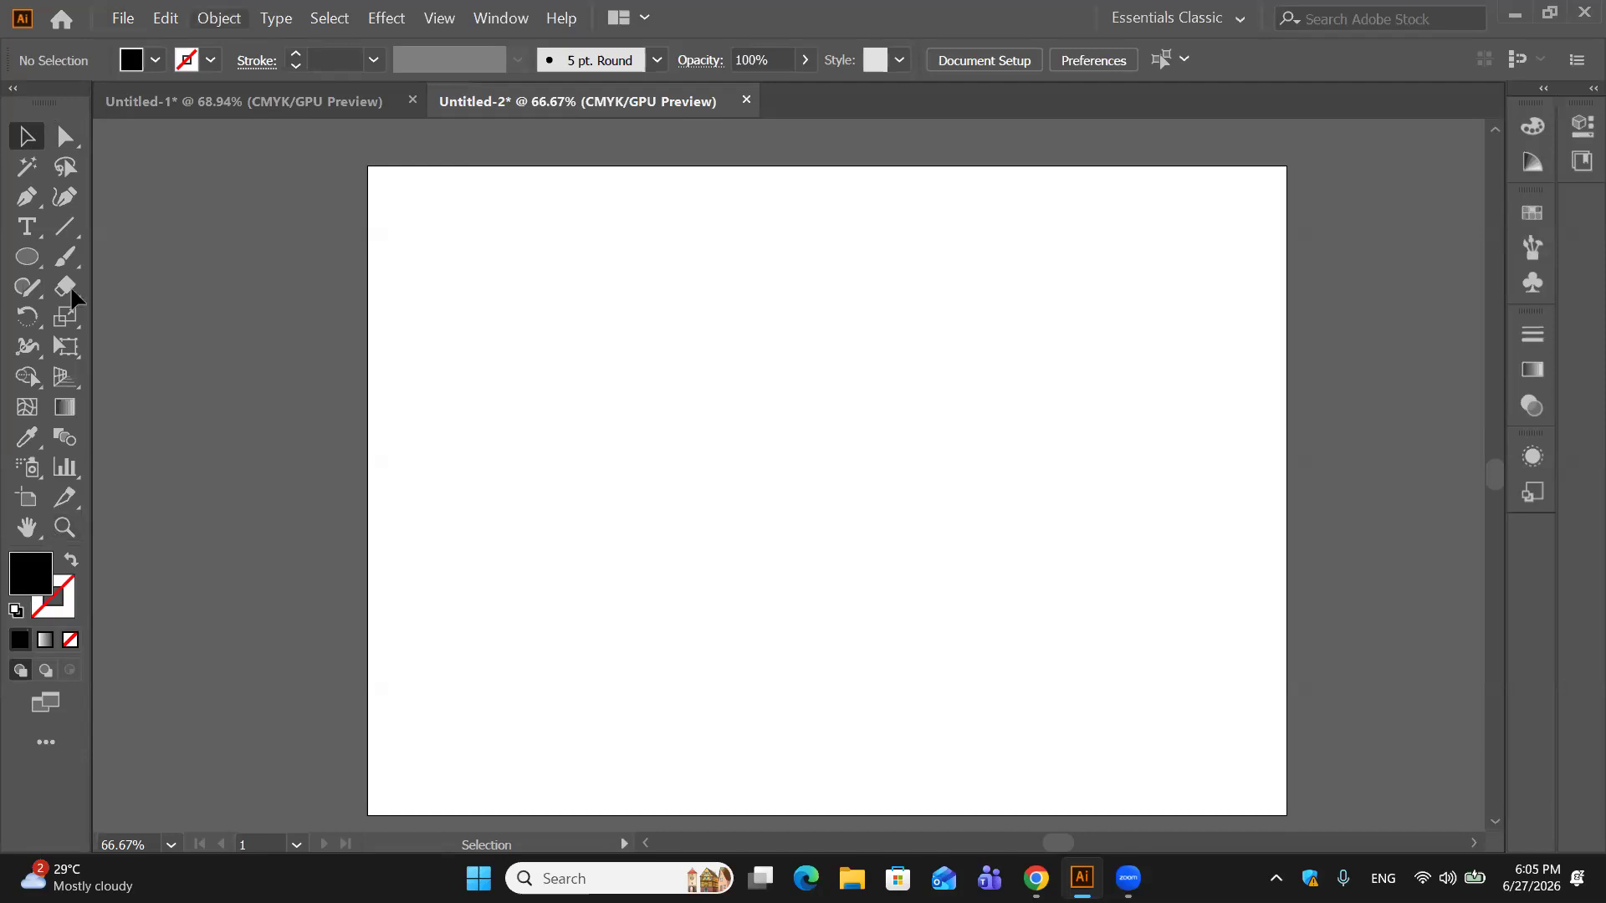
Step: Prepare the Ellipse tool with a black fill and no stroke
{"action": "left_click", "coordinate": [34, 261]}
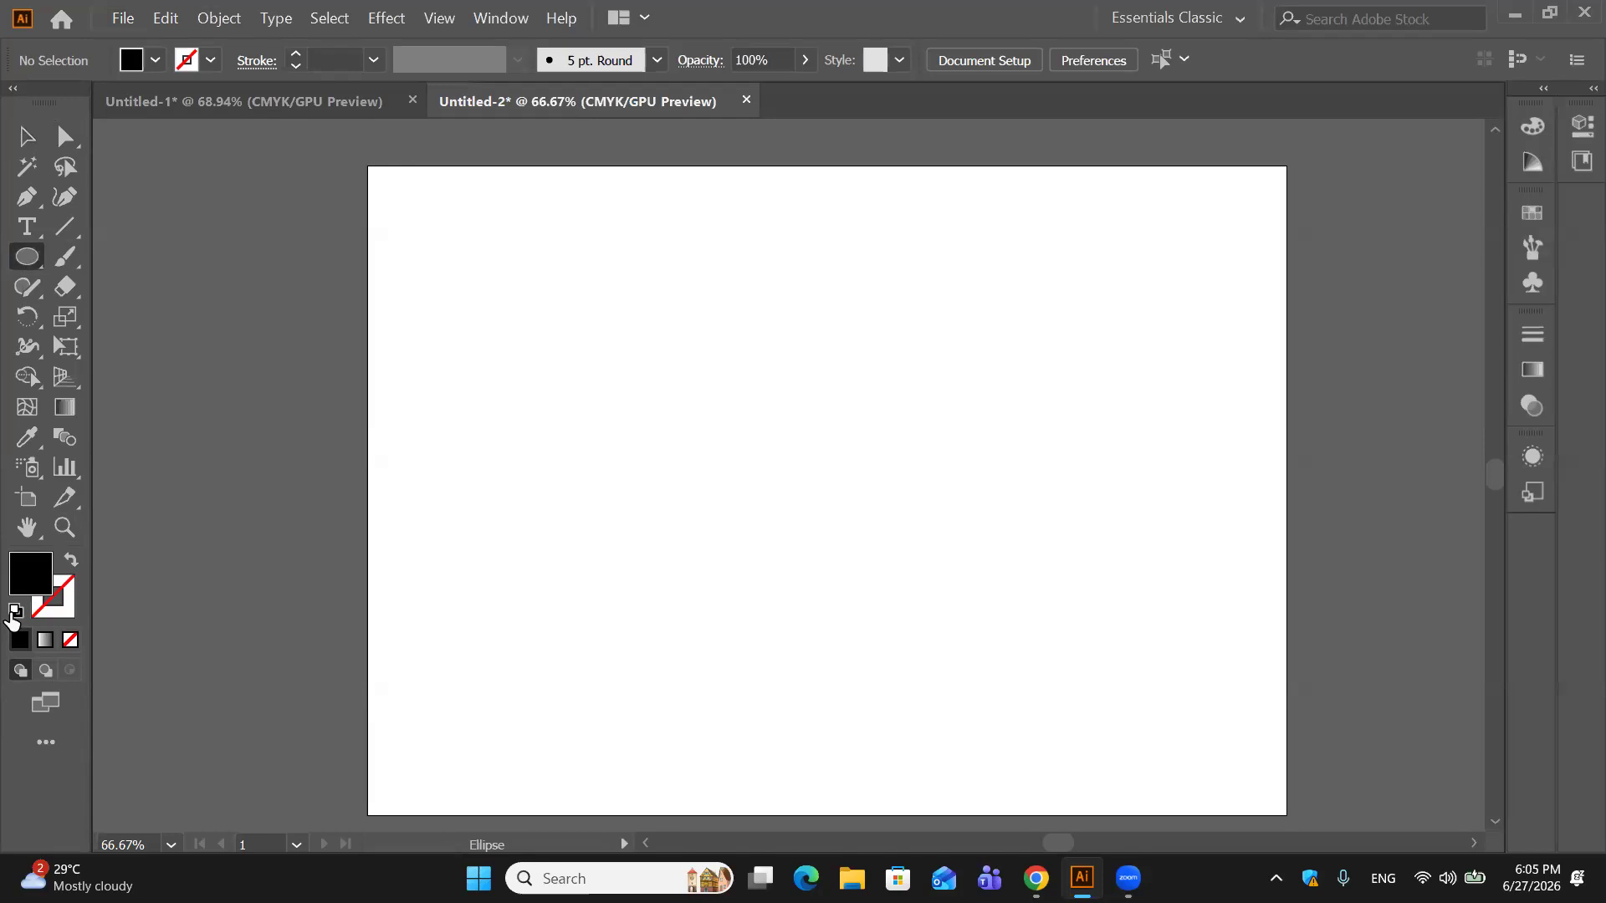
{"action": "left_click", "coordinate": [16, 611]}
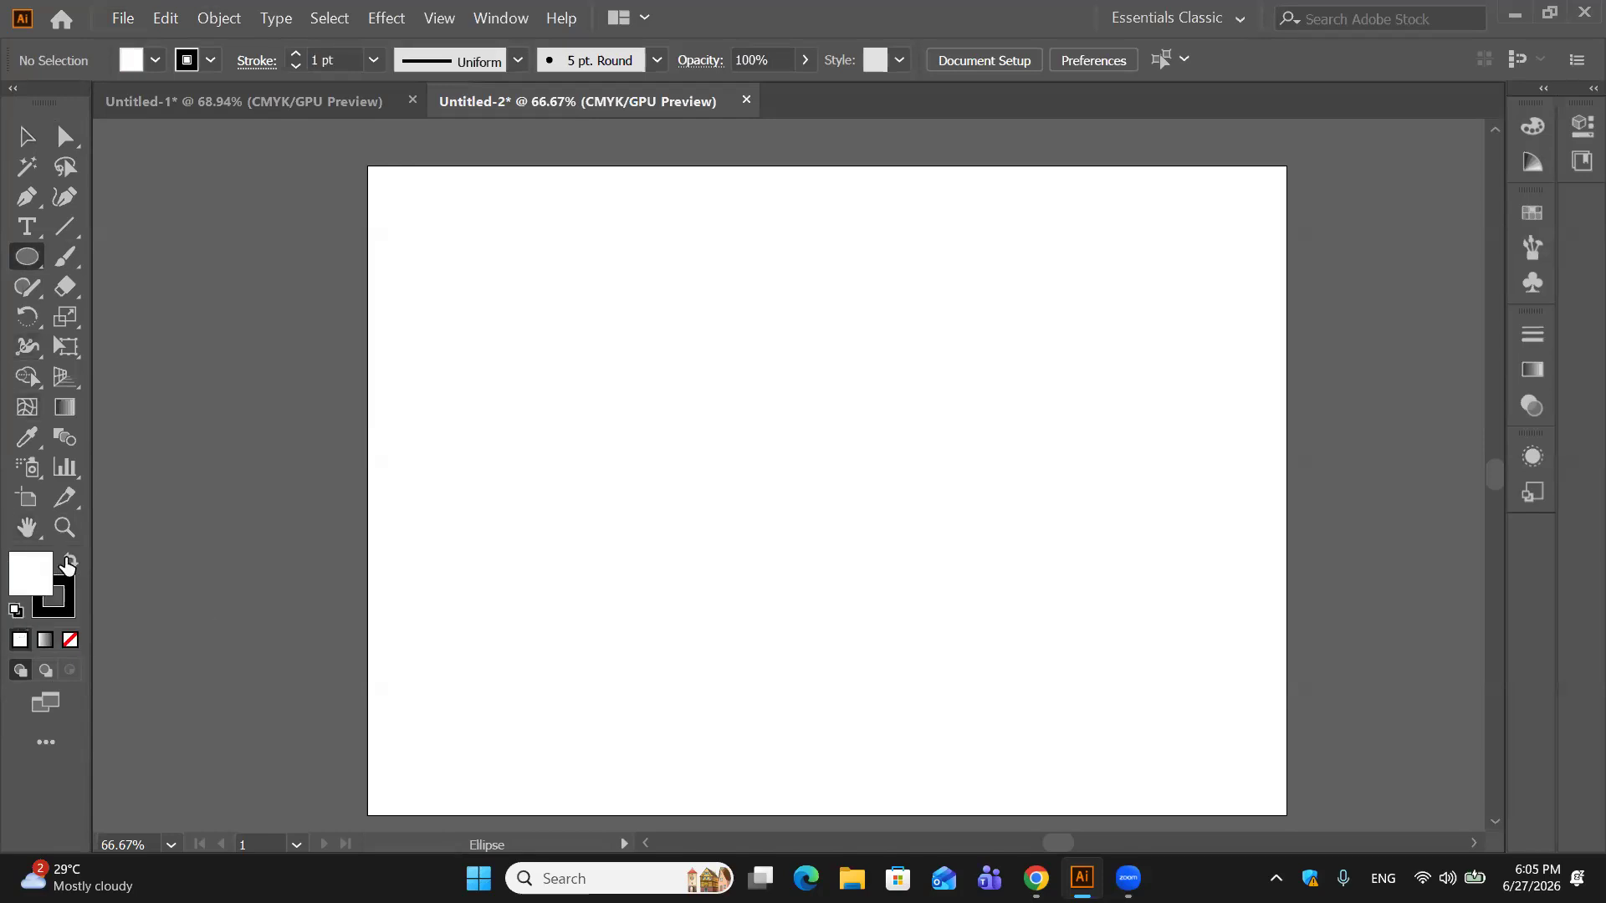
{"action": "left_click", "coordinate": [71, 559]}
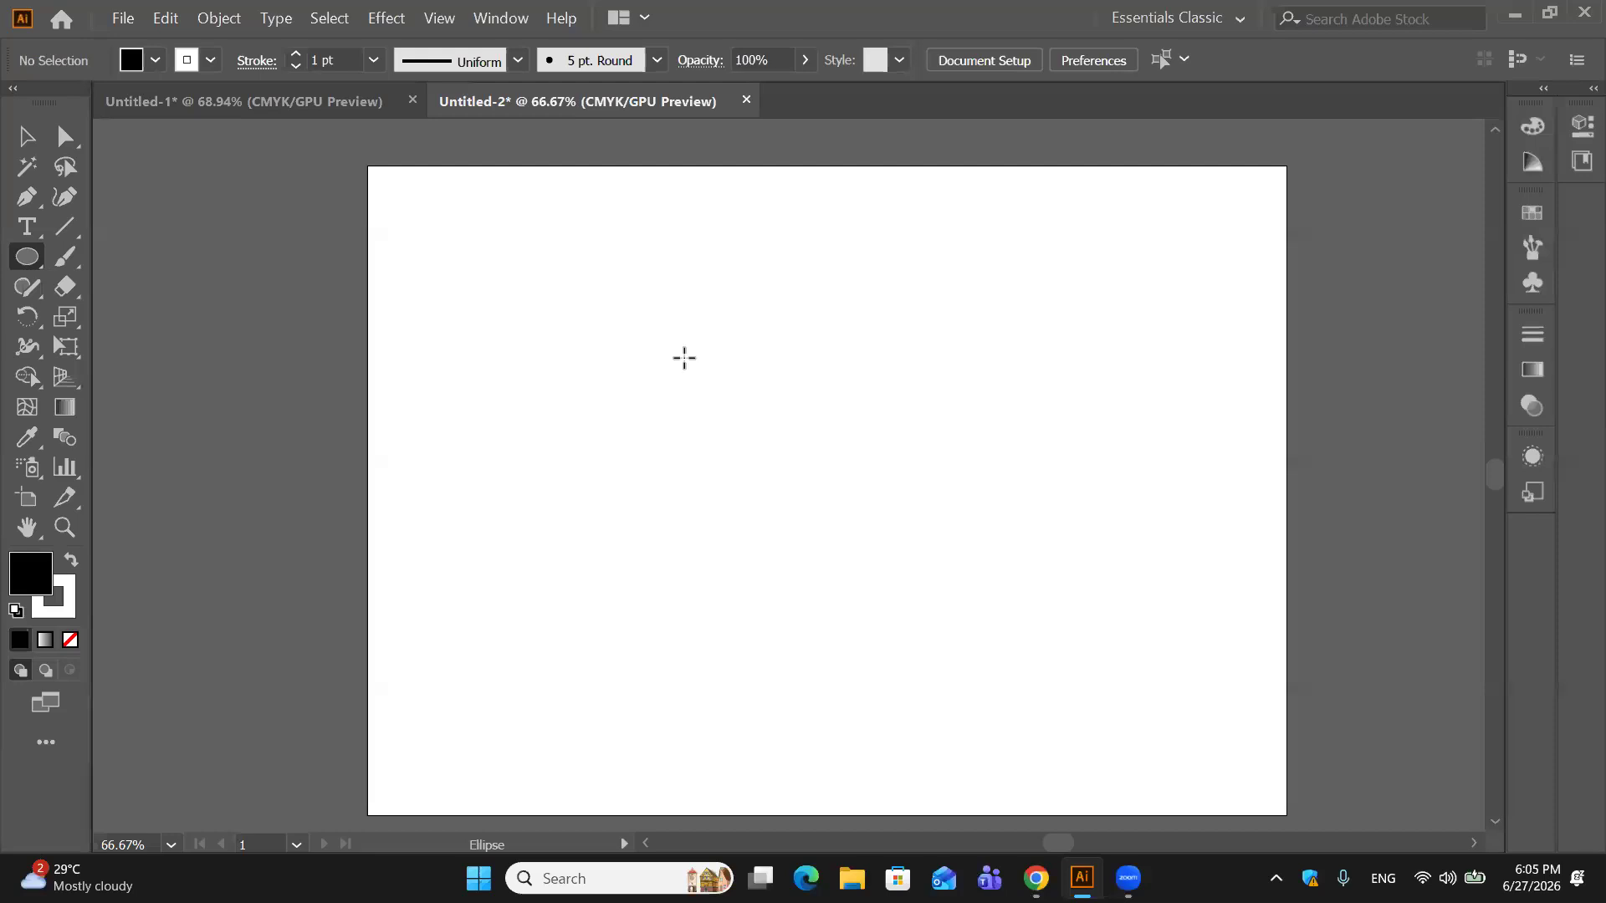
{"action": "left_click", "coordinate": [46, 606]}
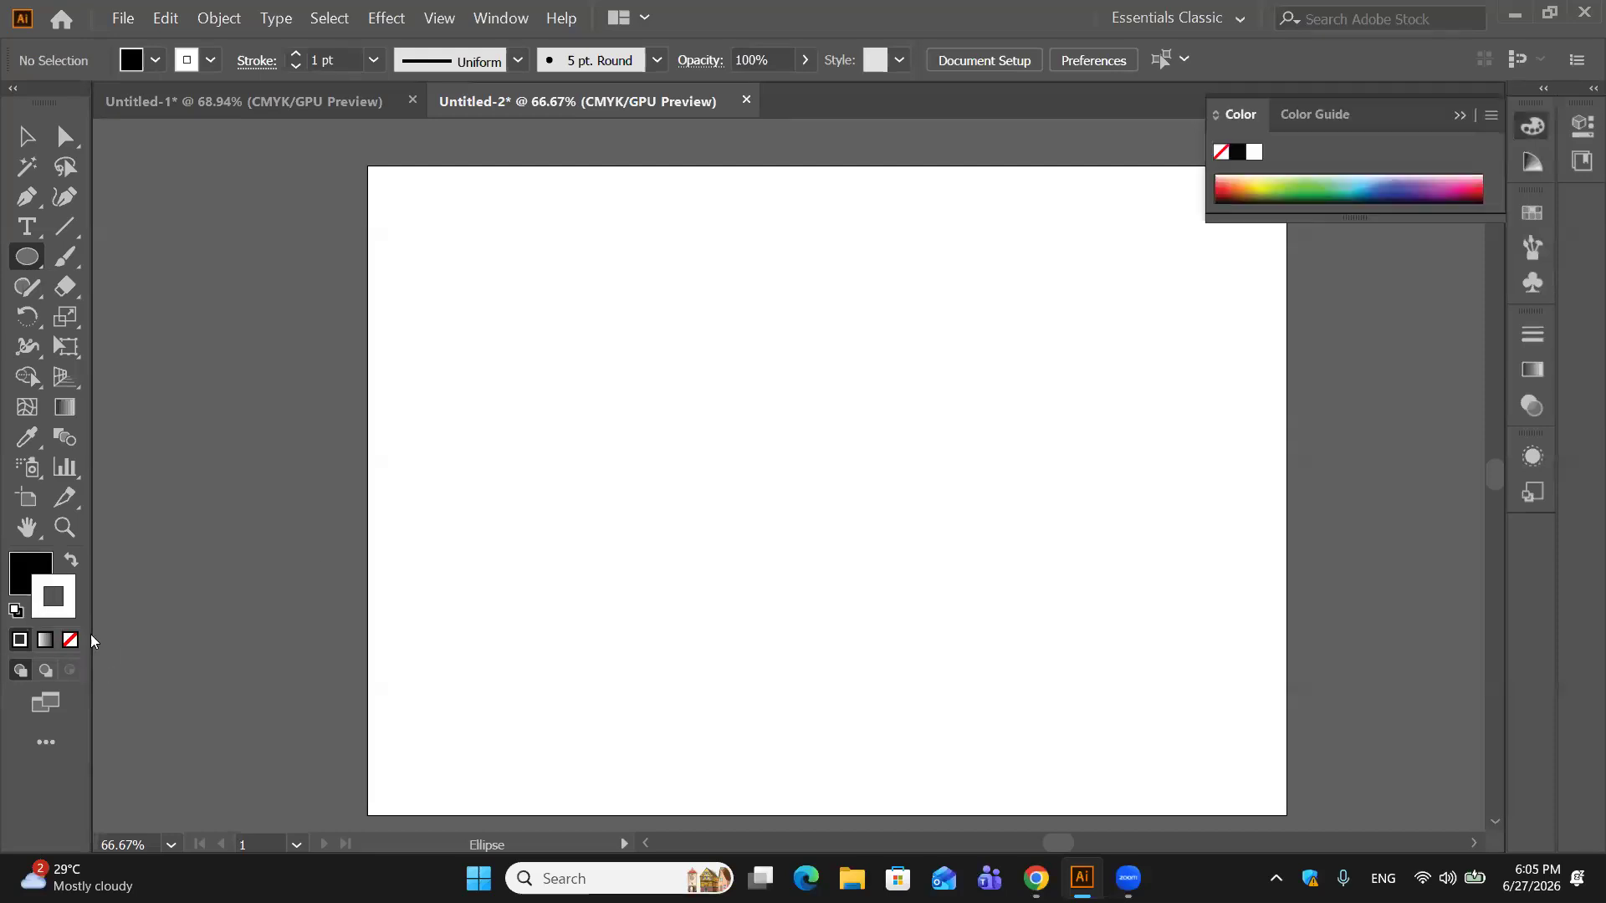
{"action": "left_click", "coordinate": [70, 639]}
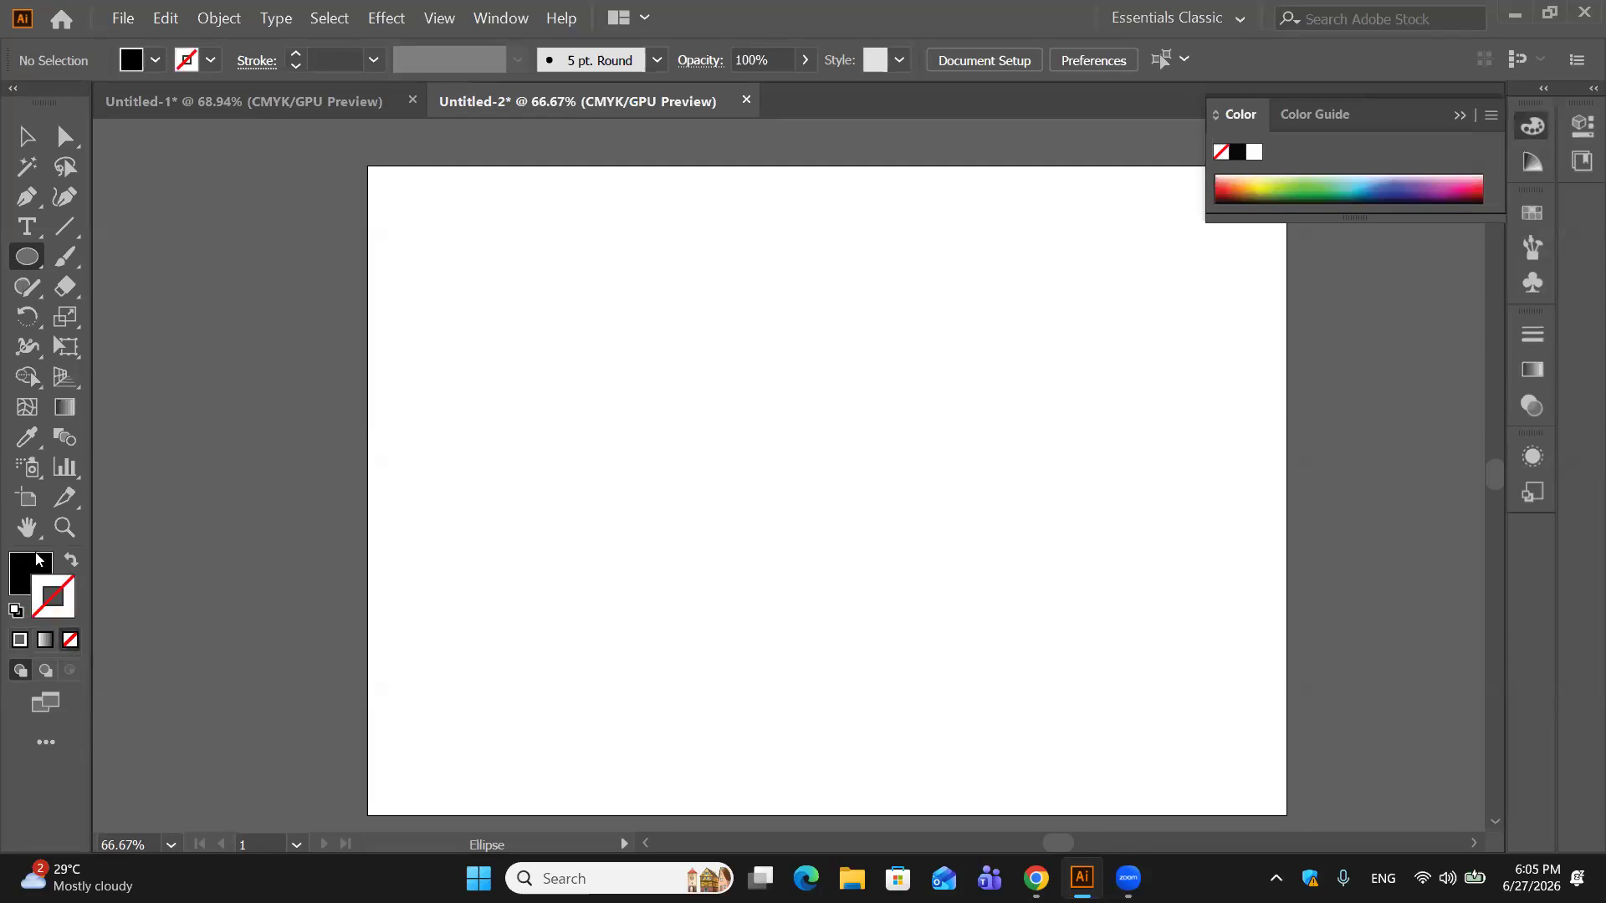
{"action": "left_click_drag", "start_coordinate": [702, 344], "coordinate": [1044, 685]}
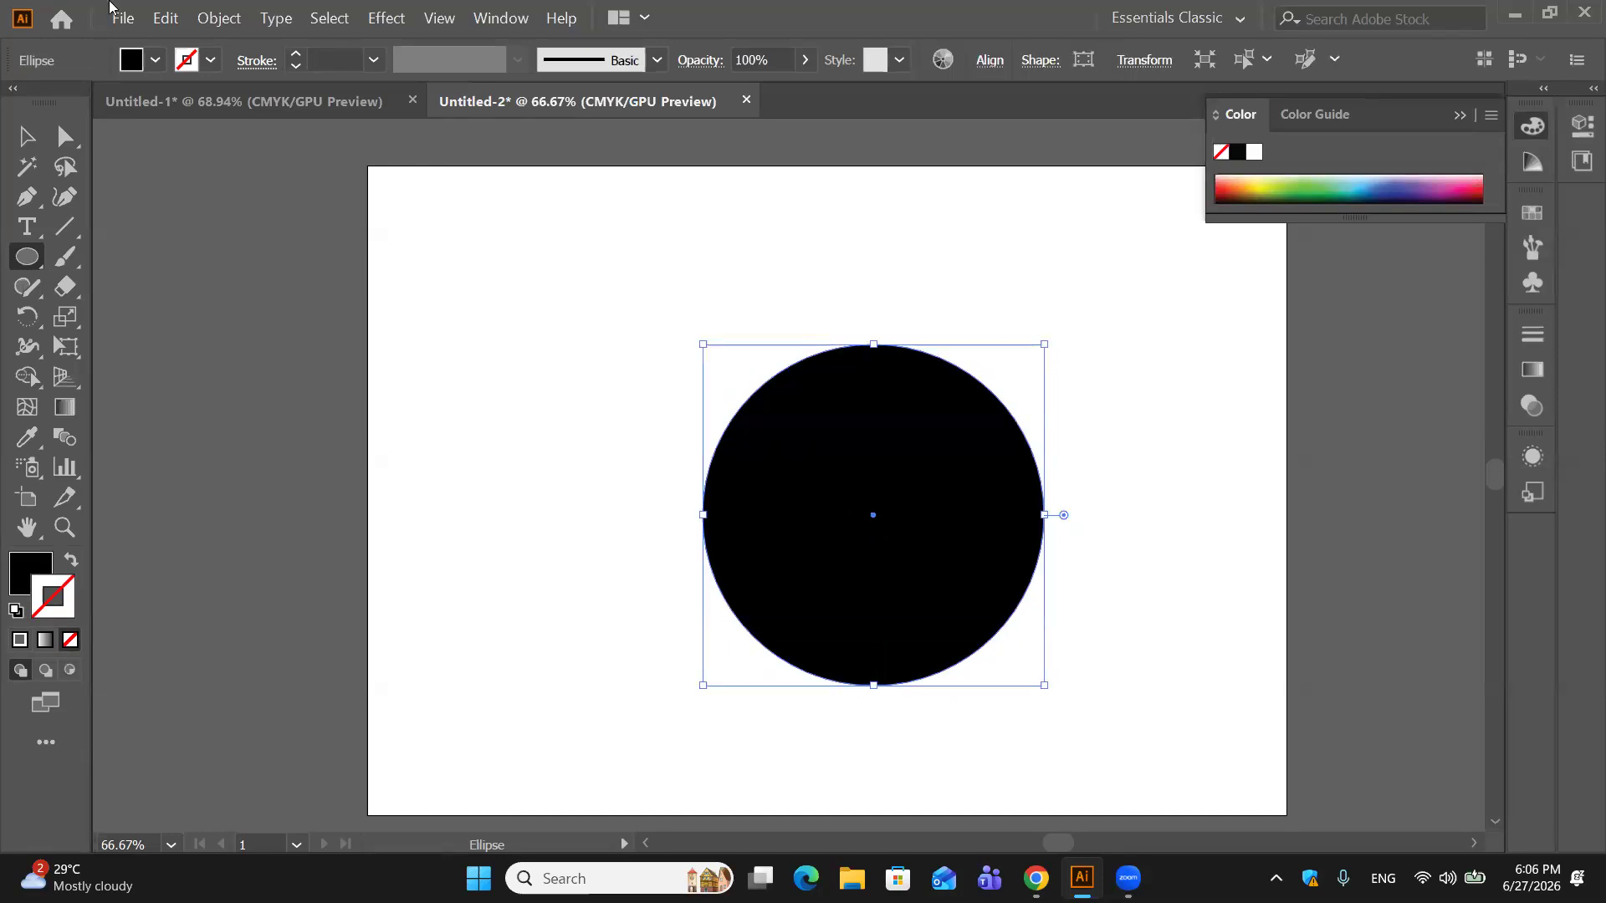
{"action": "left_click", "coordinate": [18, 147]}
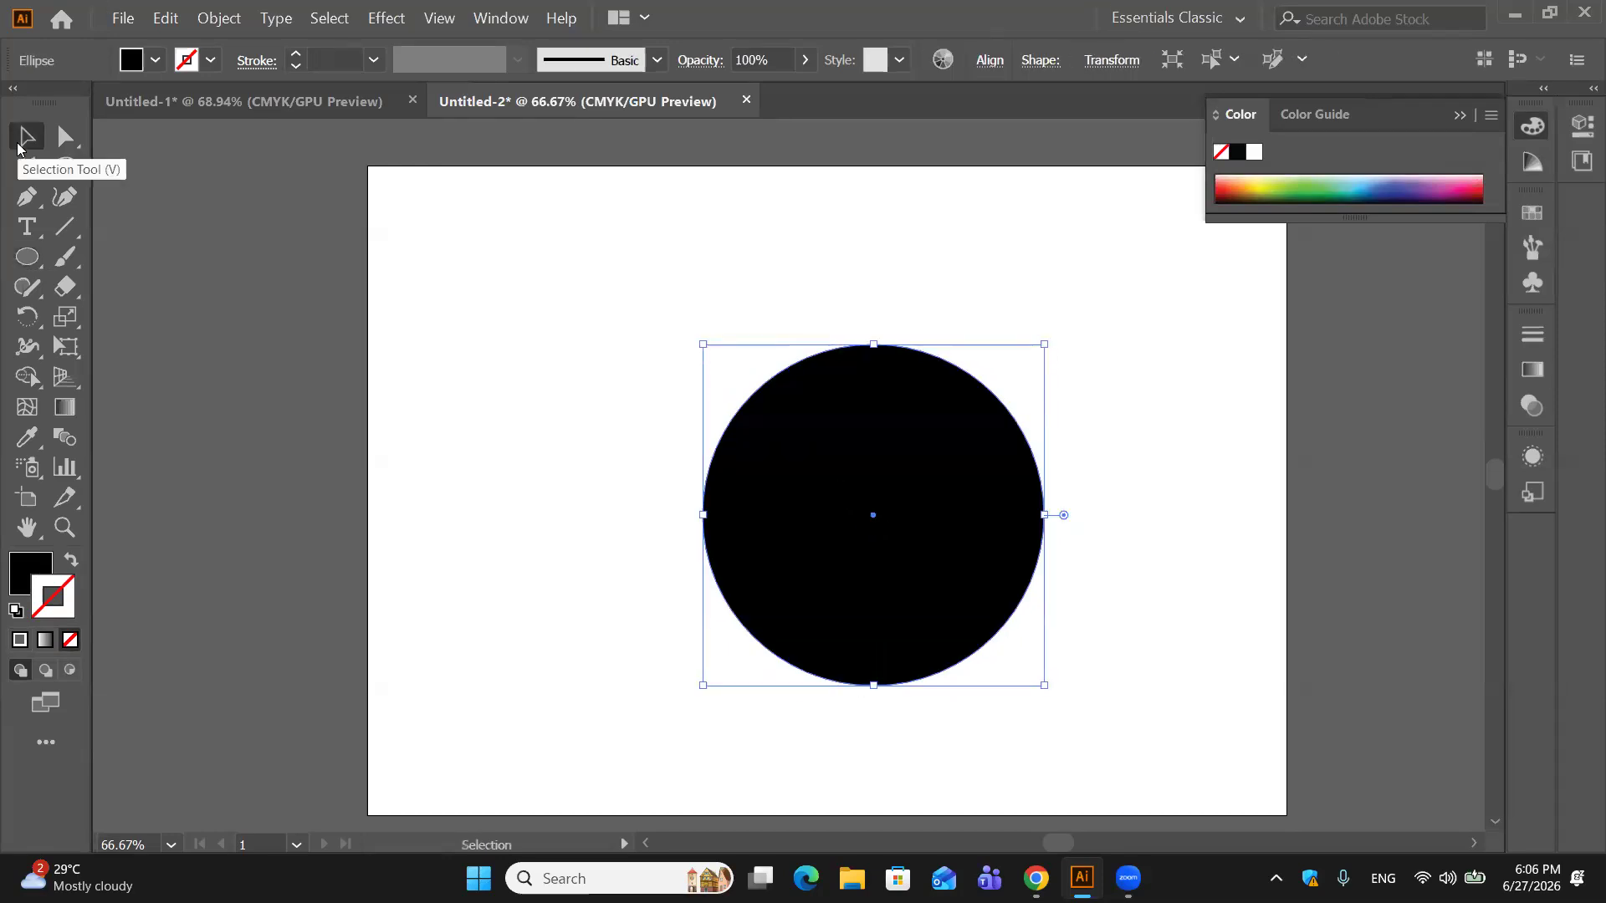
{"action": "key", "text": "Delete"}
Step: Place a black circle slightly above and left of the artboard's centre and leave it selected
{"action": "left_click", "coordinate": [28, 256]}
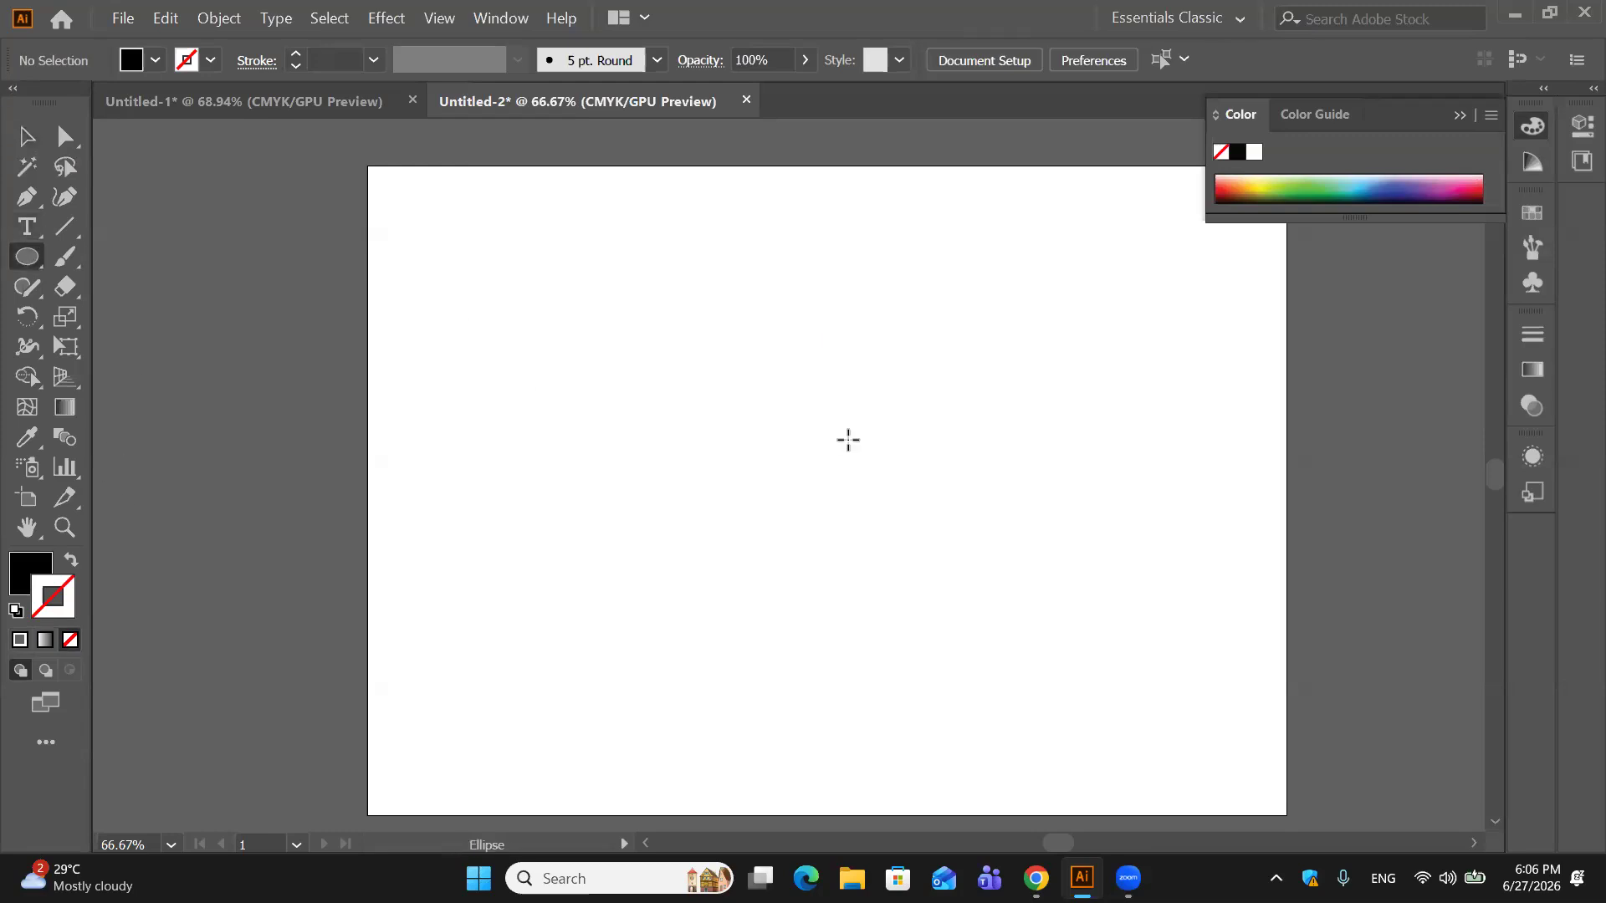
{"action": "left_click_drag", "start_coordinate": [722, 352], "coordinate": [875, 504]}
{"action": "left_click", "coordinate": [21, 134]}
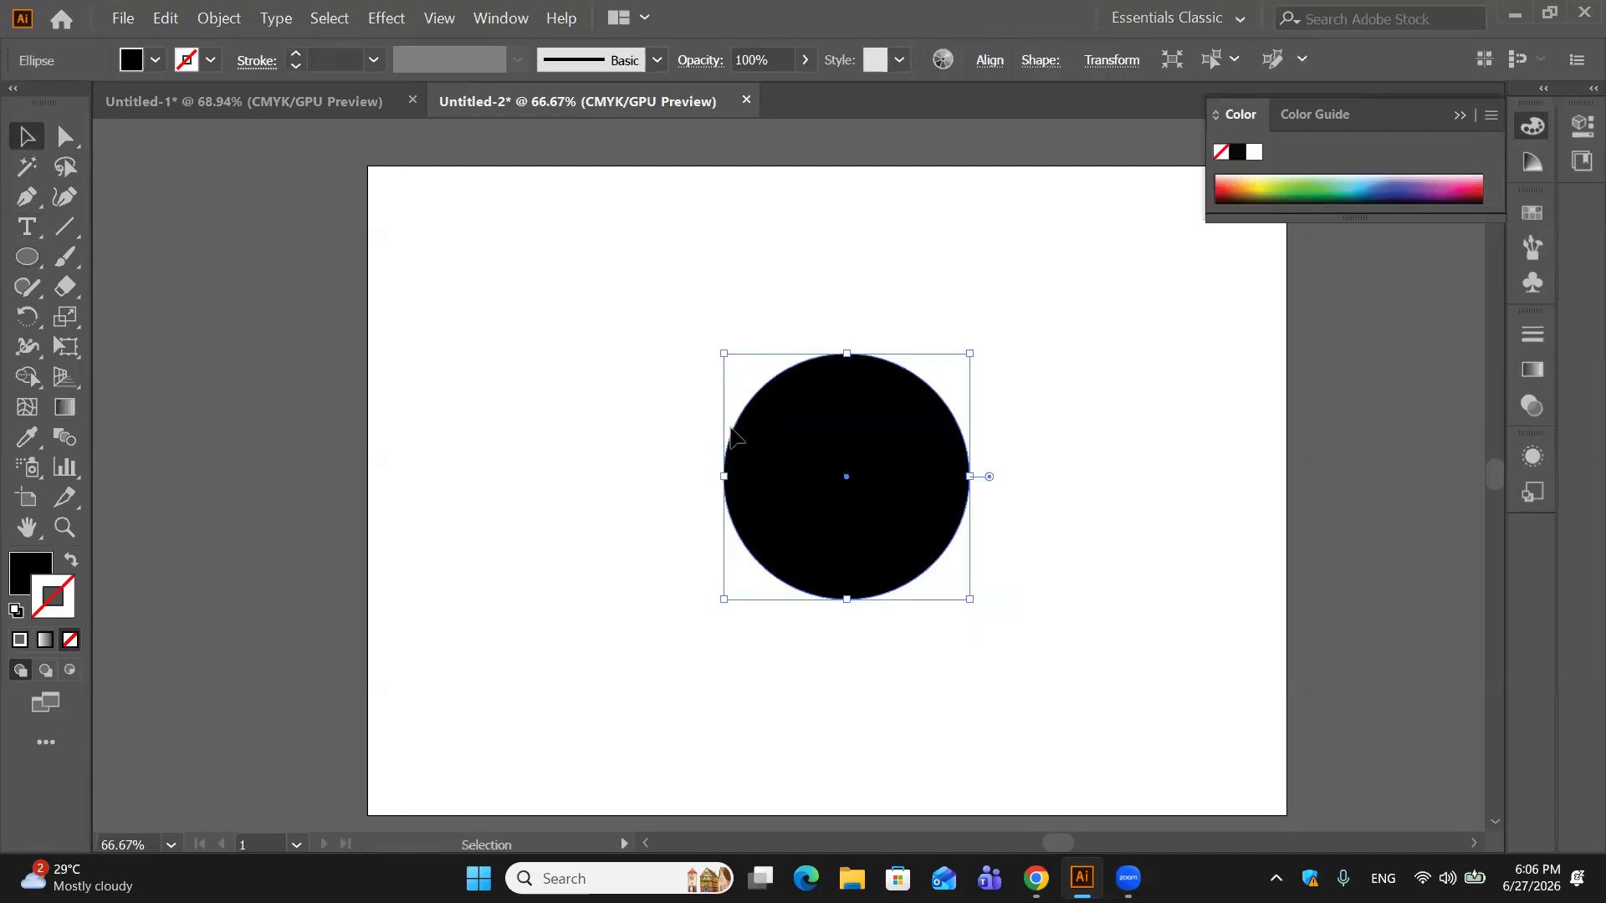
{"action": "left_click_drag", "start_coordinate": [841, 474], "coordinate": [793, 452]}
{"action": "left_click", "coordinate": [1011, 314]}
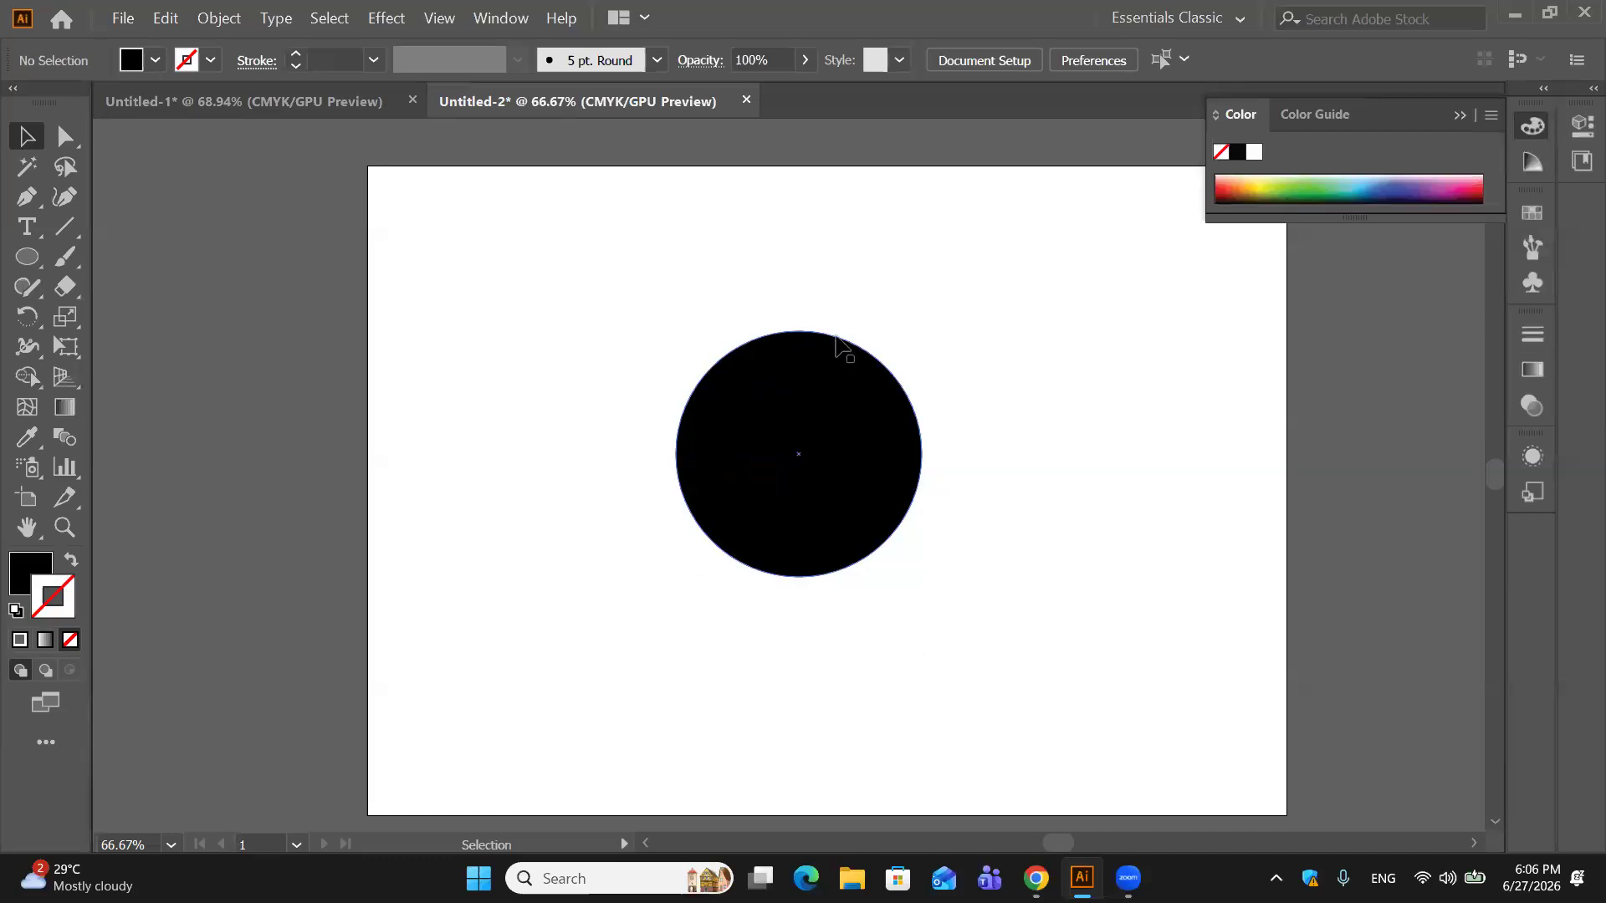
{"action": "left_click", "coordinate": [713, 366]}
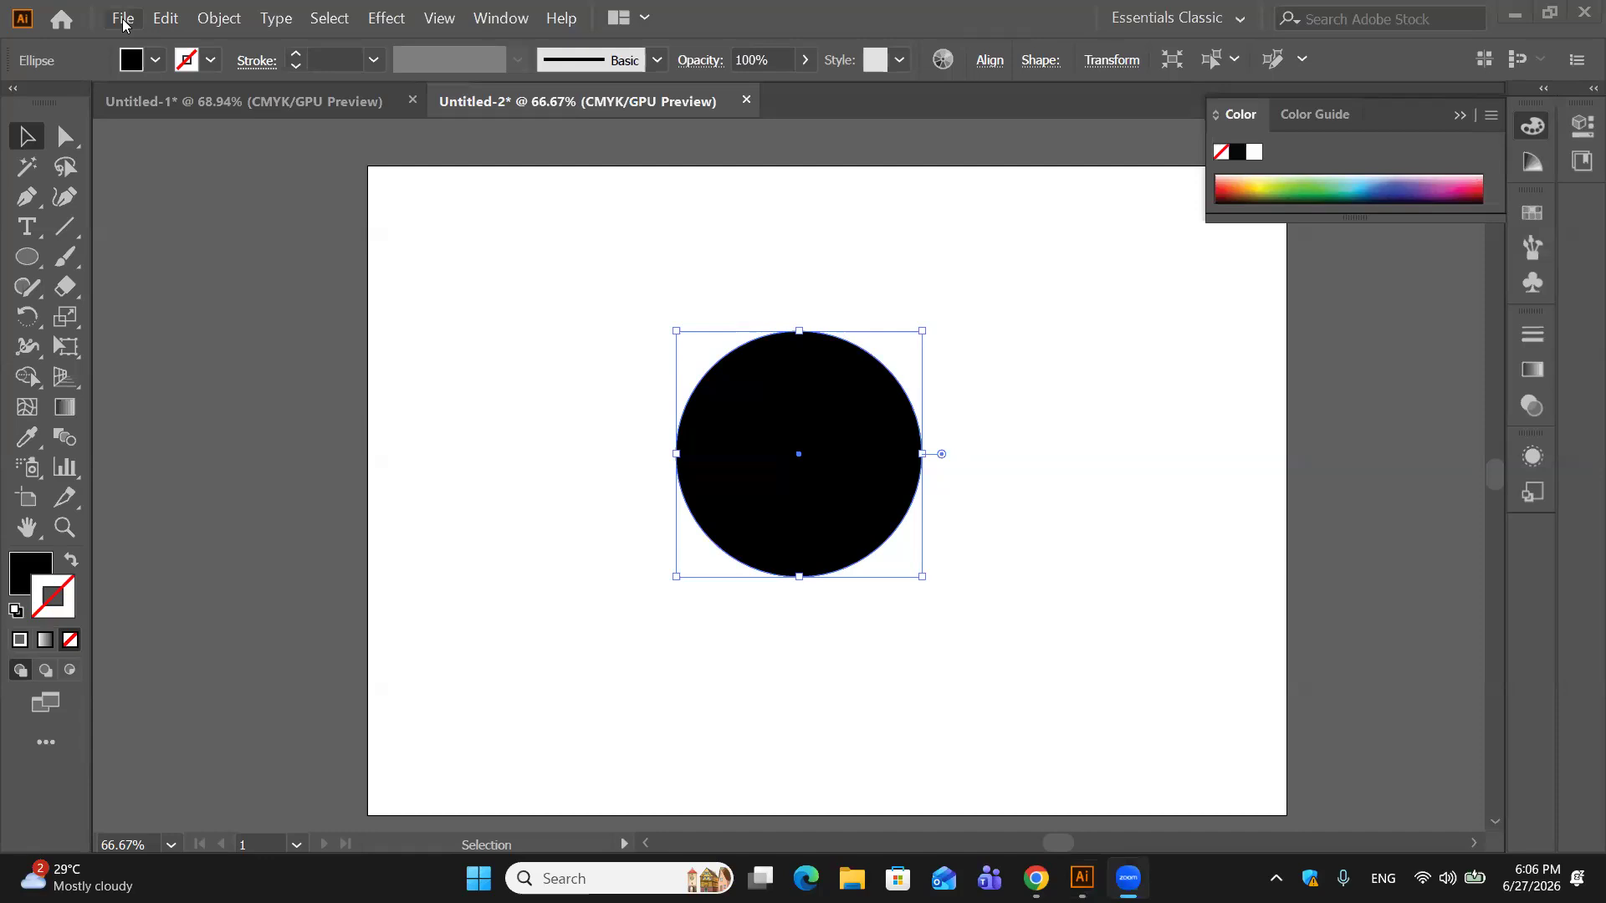
Step: Start a Zig Zag effect on the circle with preview on and an absolute size of 1.76 mm
{"action": "left_click", "coordinate": [397, 21]}
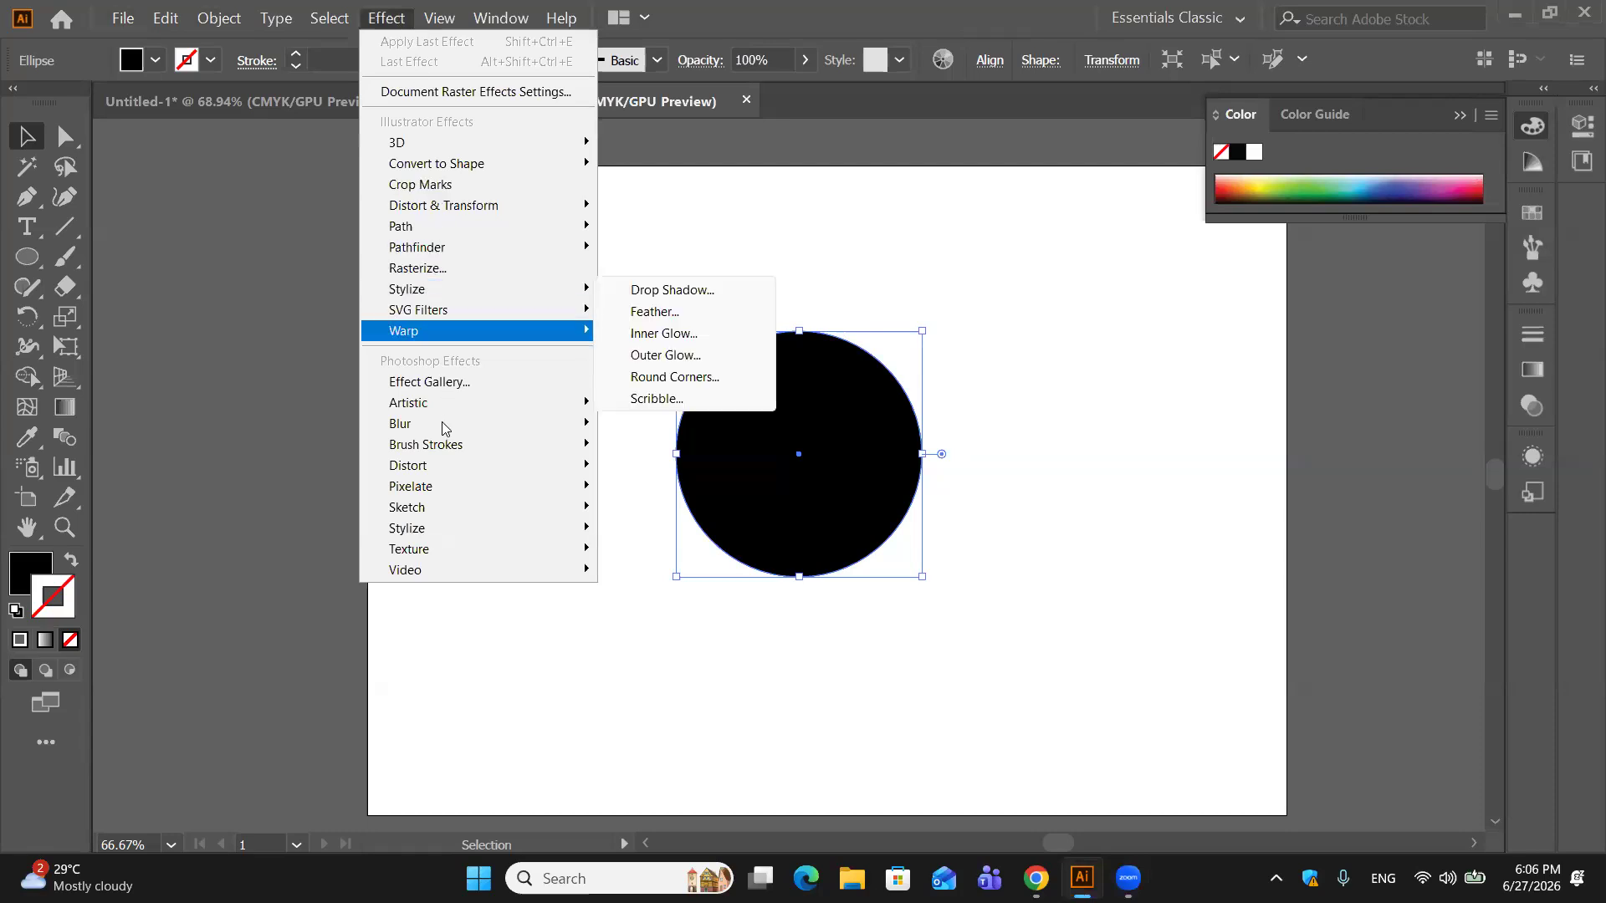
{"action": "mouse_move", "coordinate": [444, 467]}
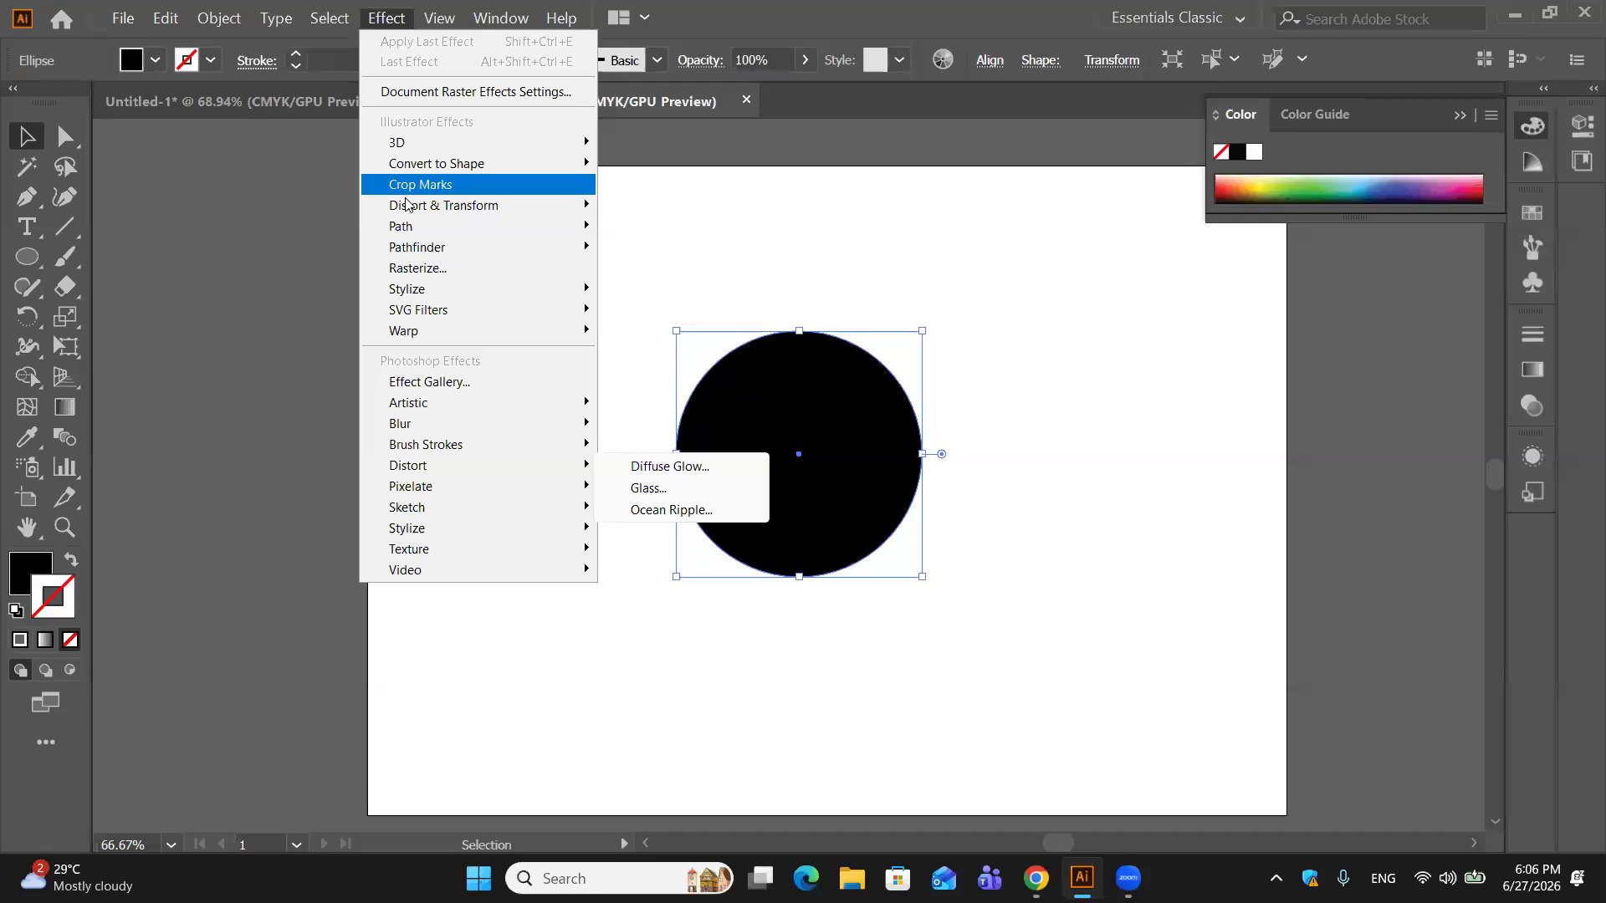
{"action": "mouse_move", "coordinate": [407, 207]}
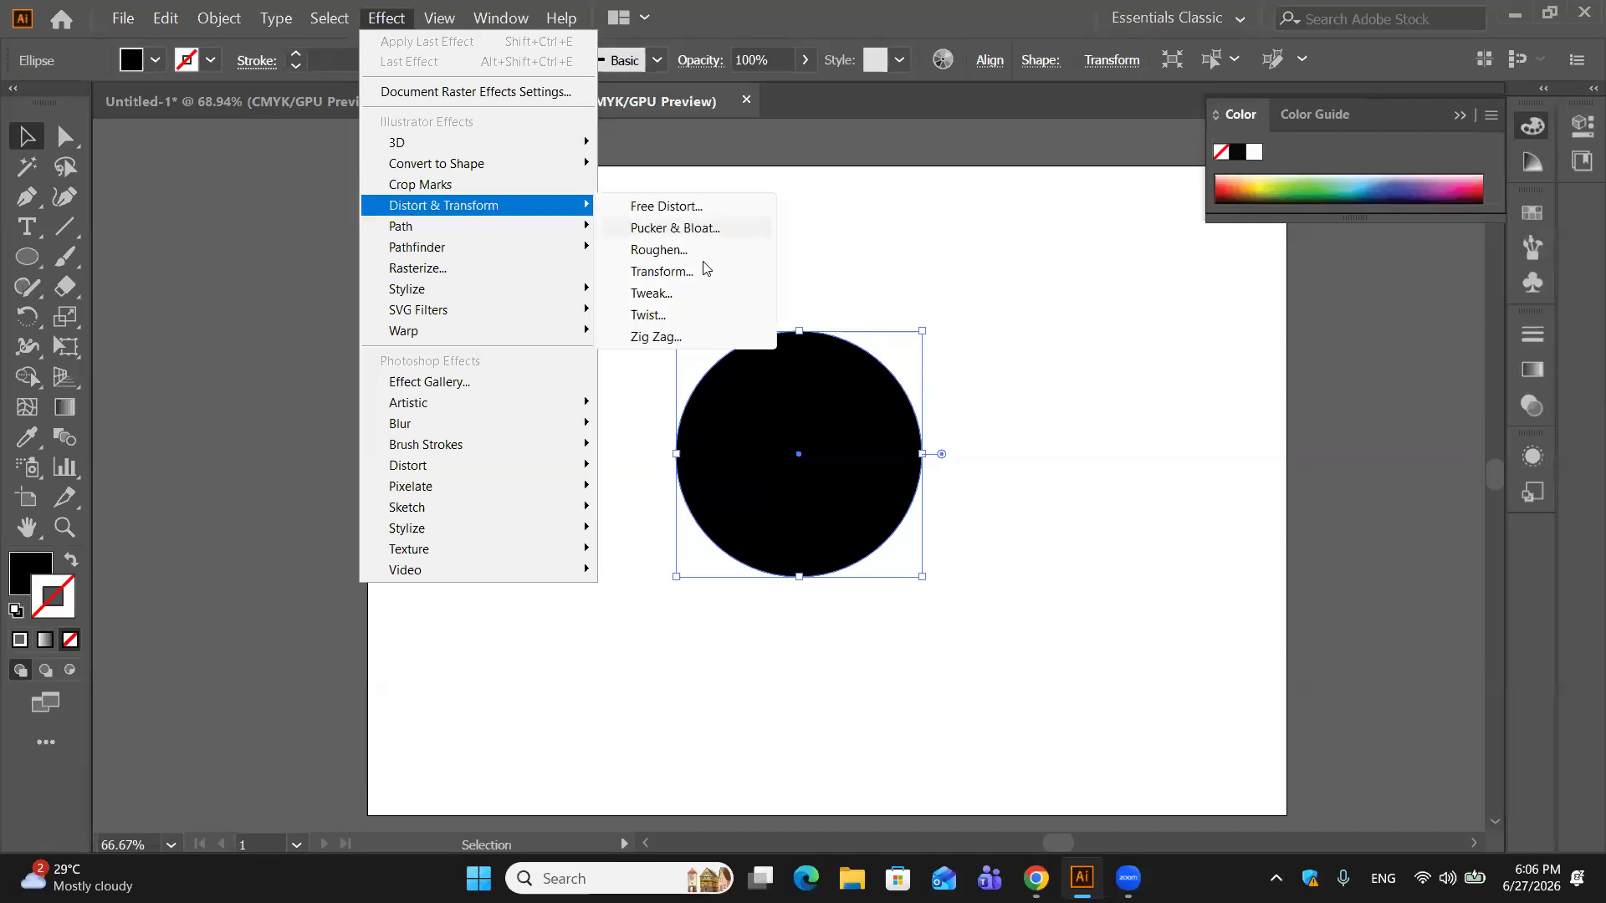
{"action": "left_click", "coordinate": [652, 337]}
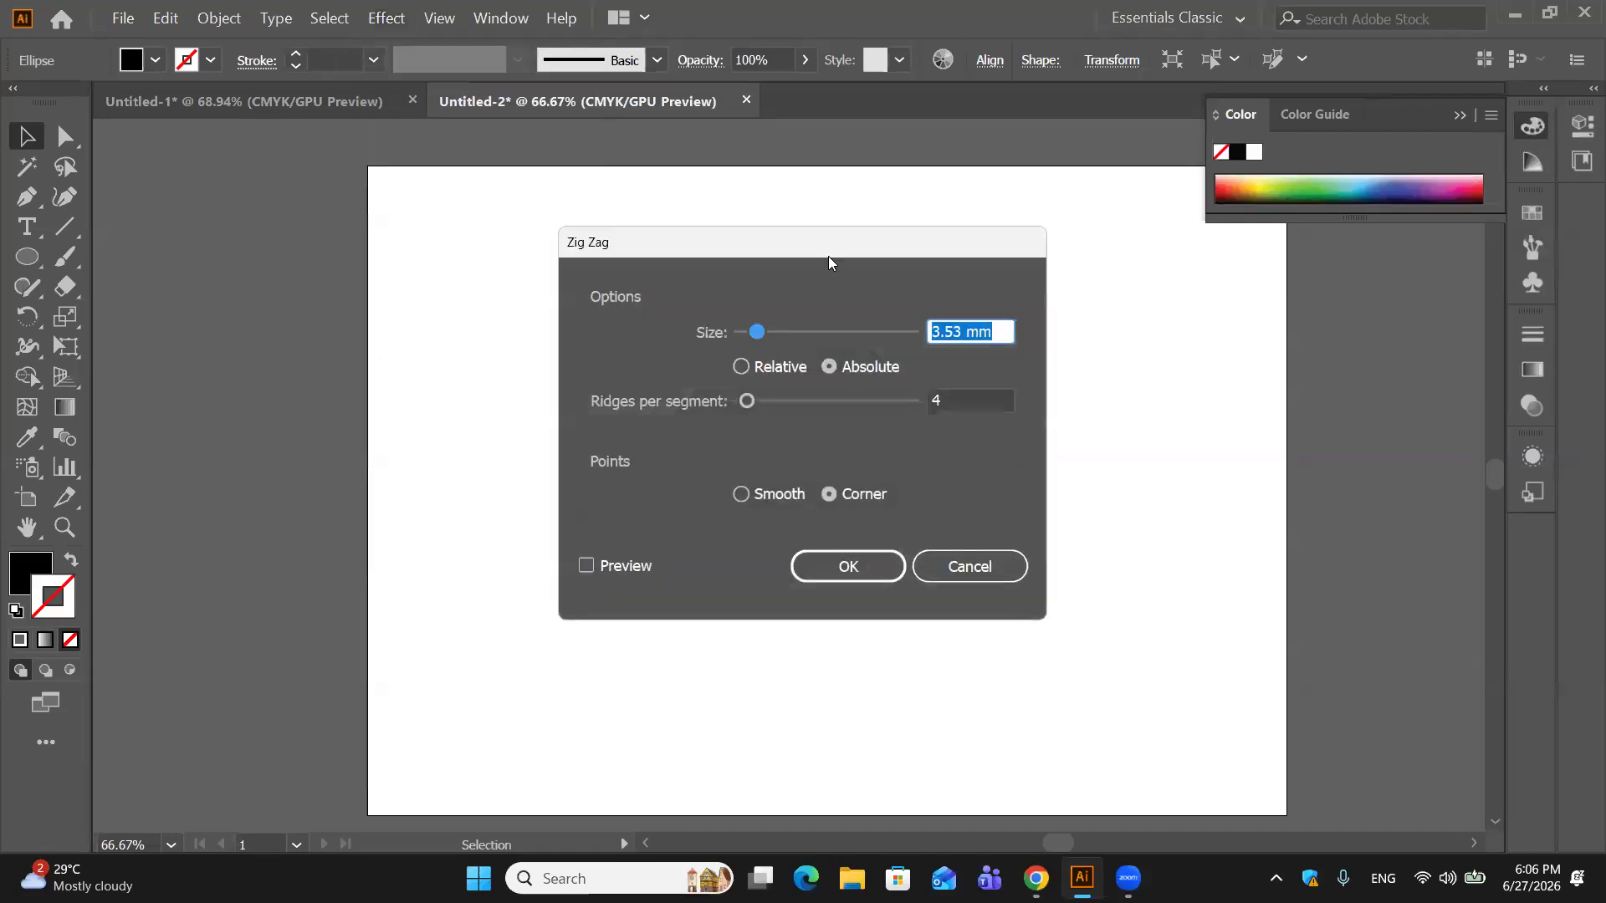
{"action": "left_click_drag", "start_coordinate": [830, 249], "coordinate": [1224, 260]}
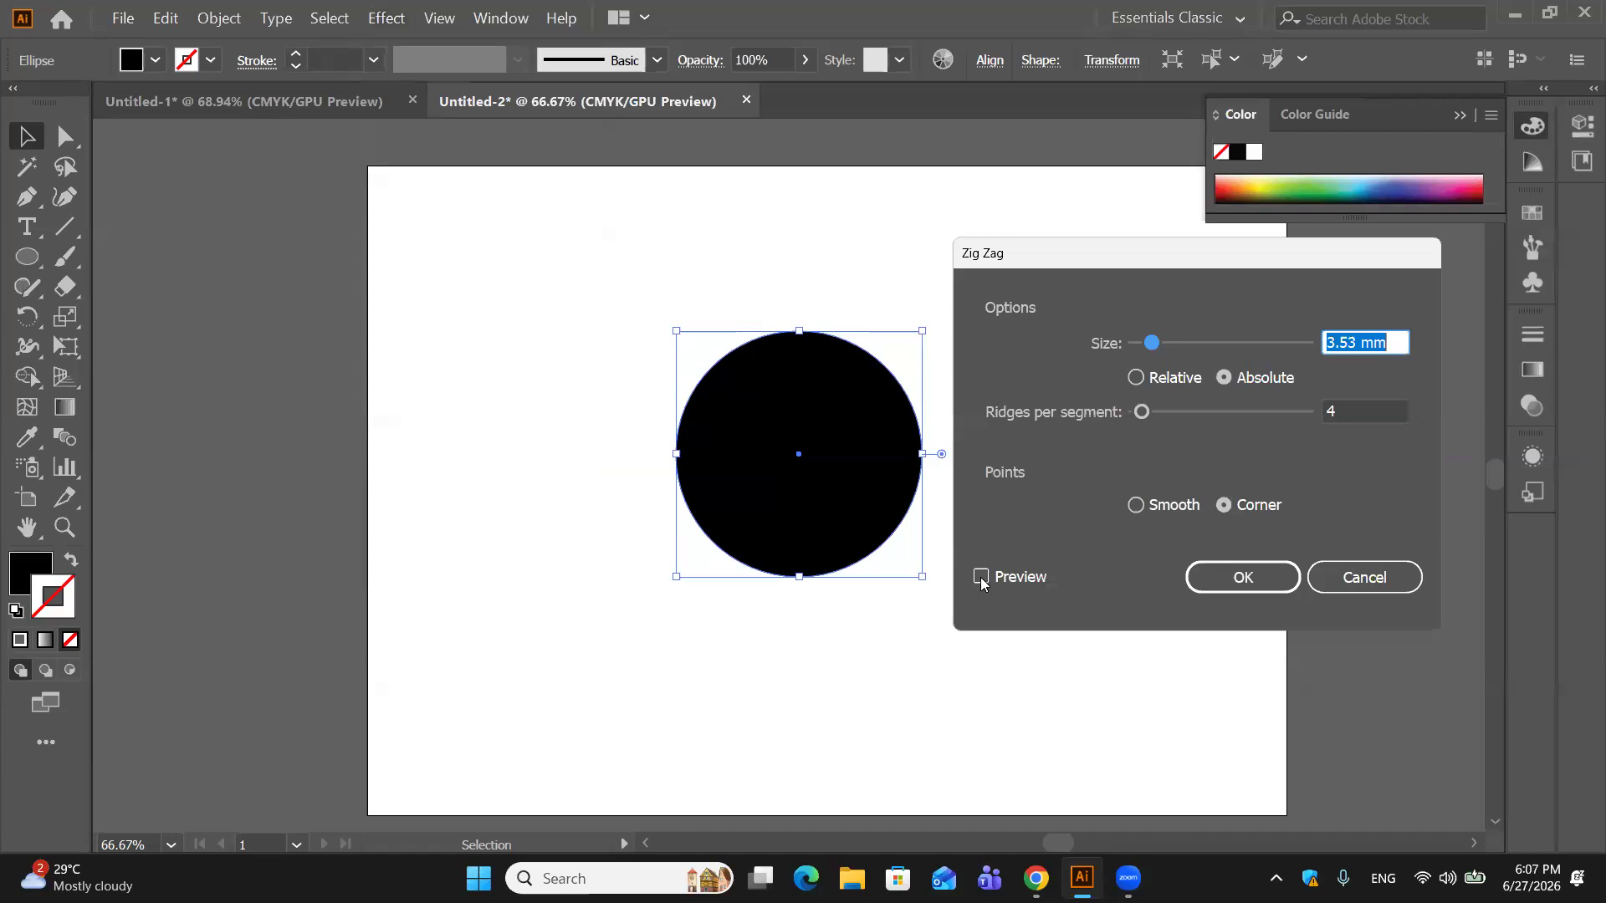
{"action": "left_click", "coordinate": [981, 577]}
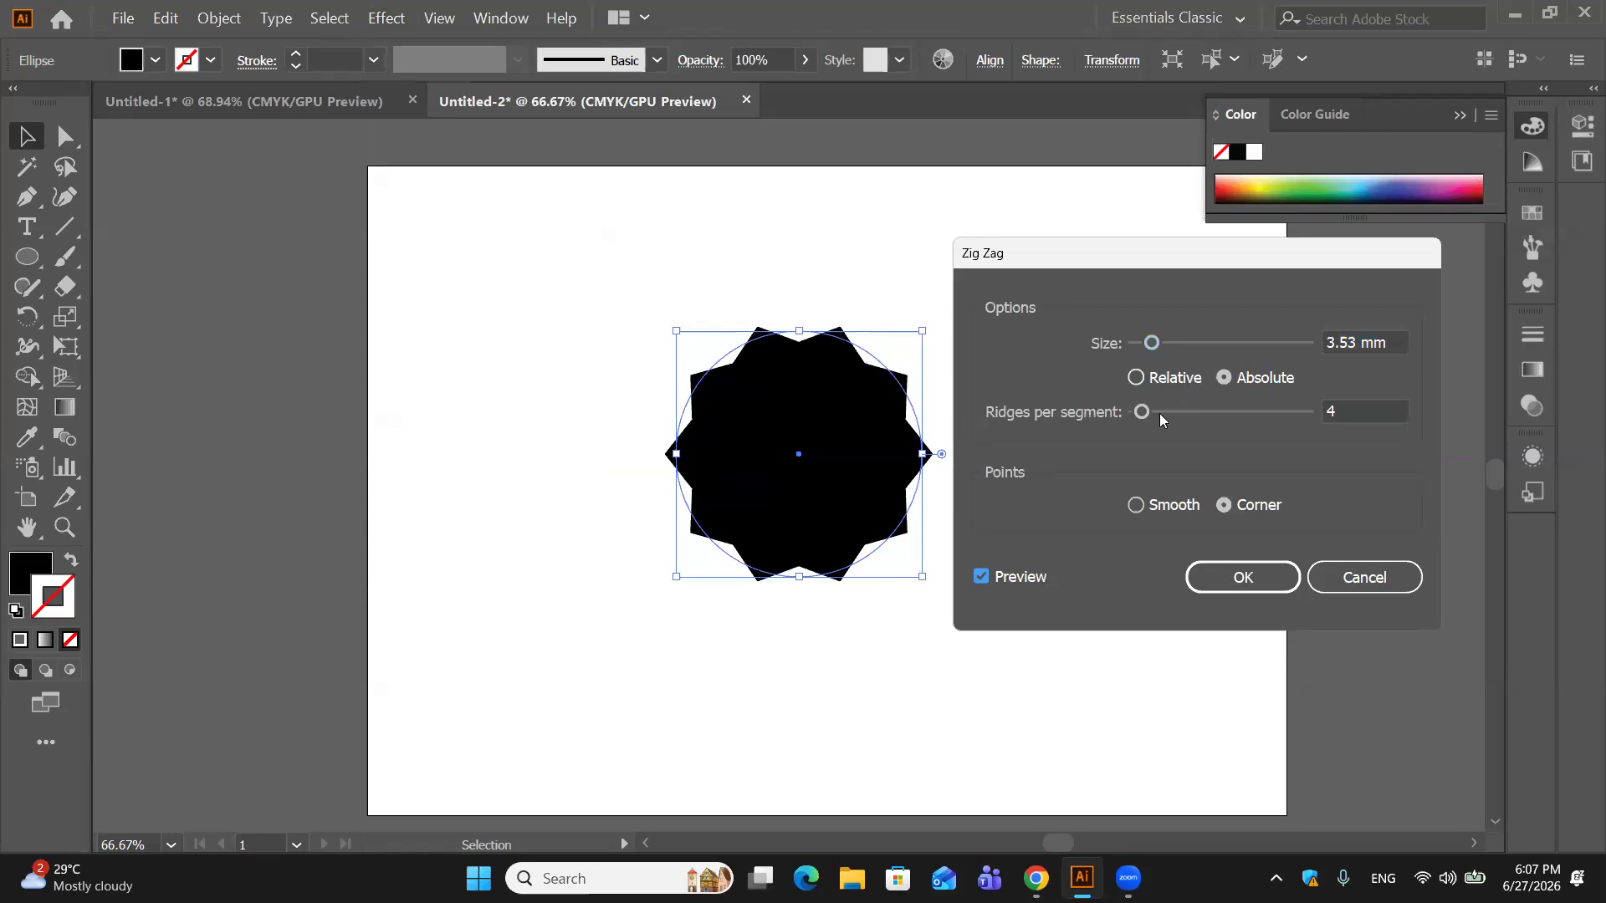
{"action": "left_click", "coordinate": [1159, 344]}
{"action": "mouse_move", "coordinate": [1162, 346]}
{"action": "left_mouse_down"}
{"action": "mouse_move", "coordinate": [1262, 348]}
{"action": "mouse_move", "coordinate": [1123, 348]}
{"action": "mouse_move", "coordinate": [1145, 345]}
{"action": "left_mouse_up"}
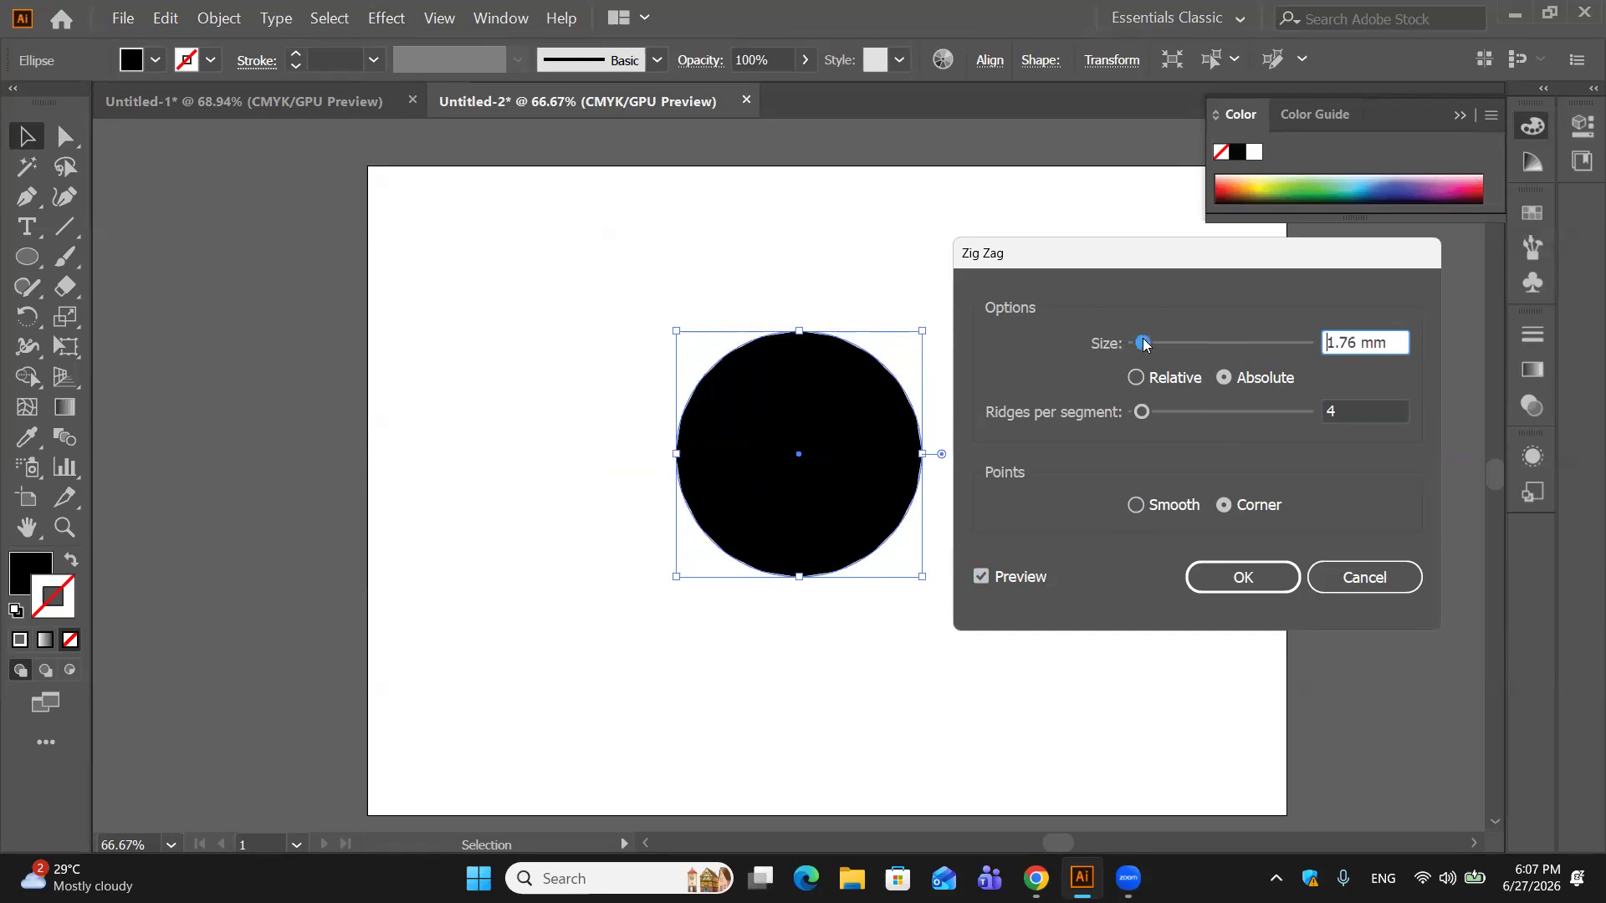
Step: Try 26 ridges per segment in the Zig Zag effect, and settle on 10 ridges with smooth points
{"action": "left_click", "coordinate": [1142, 413]}
{"action": "left_click_drag", "start_coordinate": [1146, 412], "coordinate": [1179, 419]}
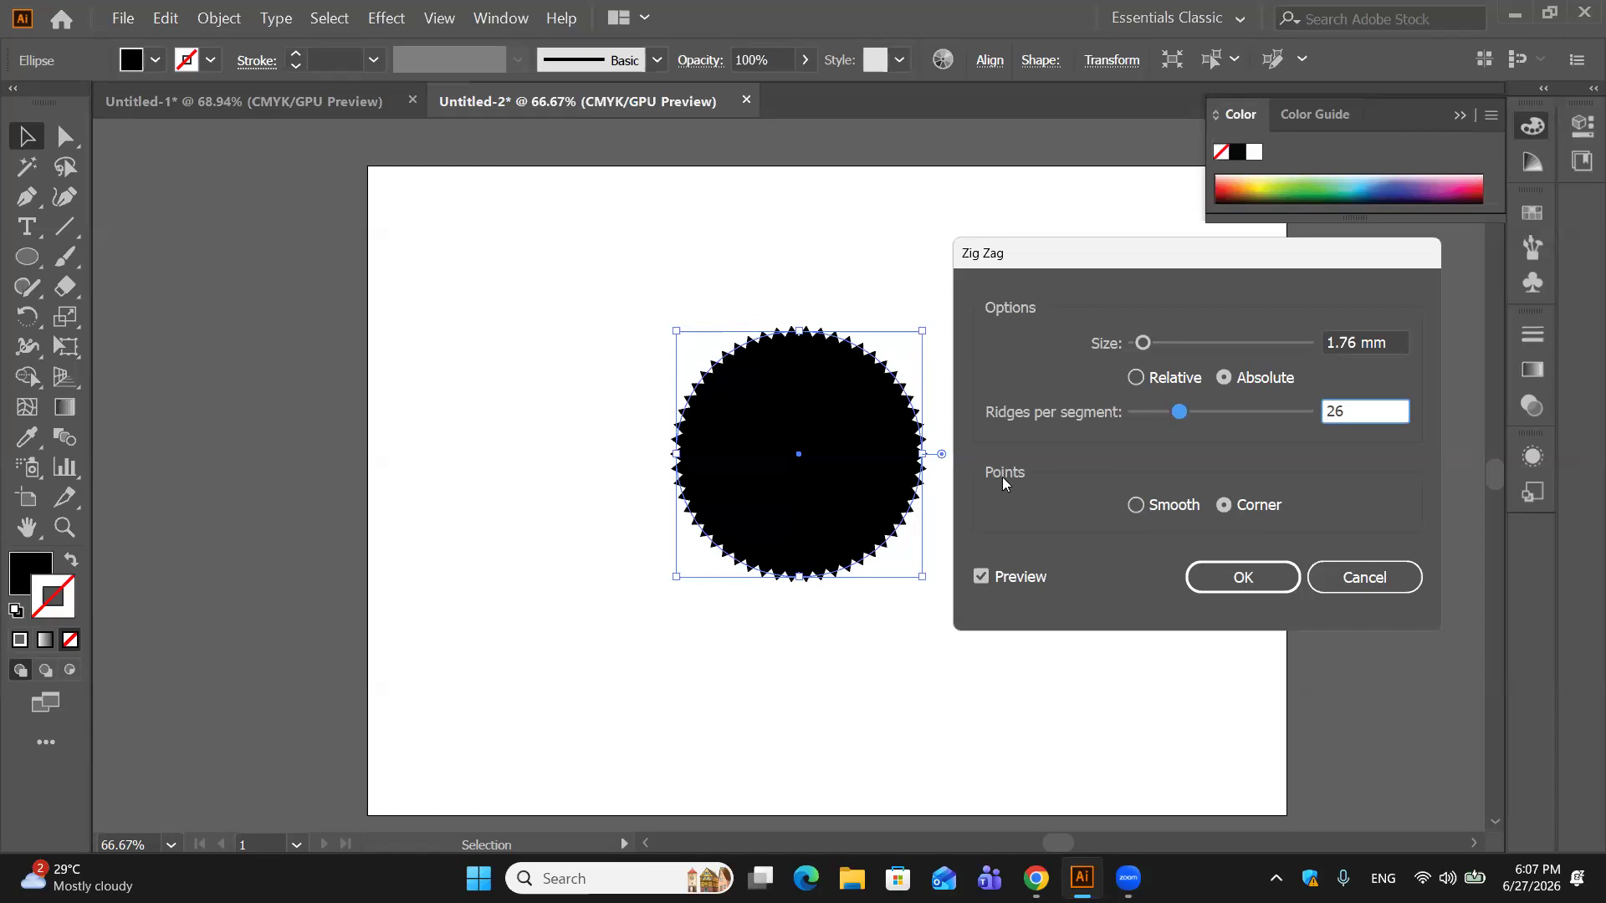
{"action": "left_click", "coordinate": [1135, 505]}
{"action": "left_click_drag", "start_coordinate": [1180, 412], "coordinate": [1151, 420]}
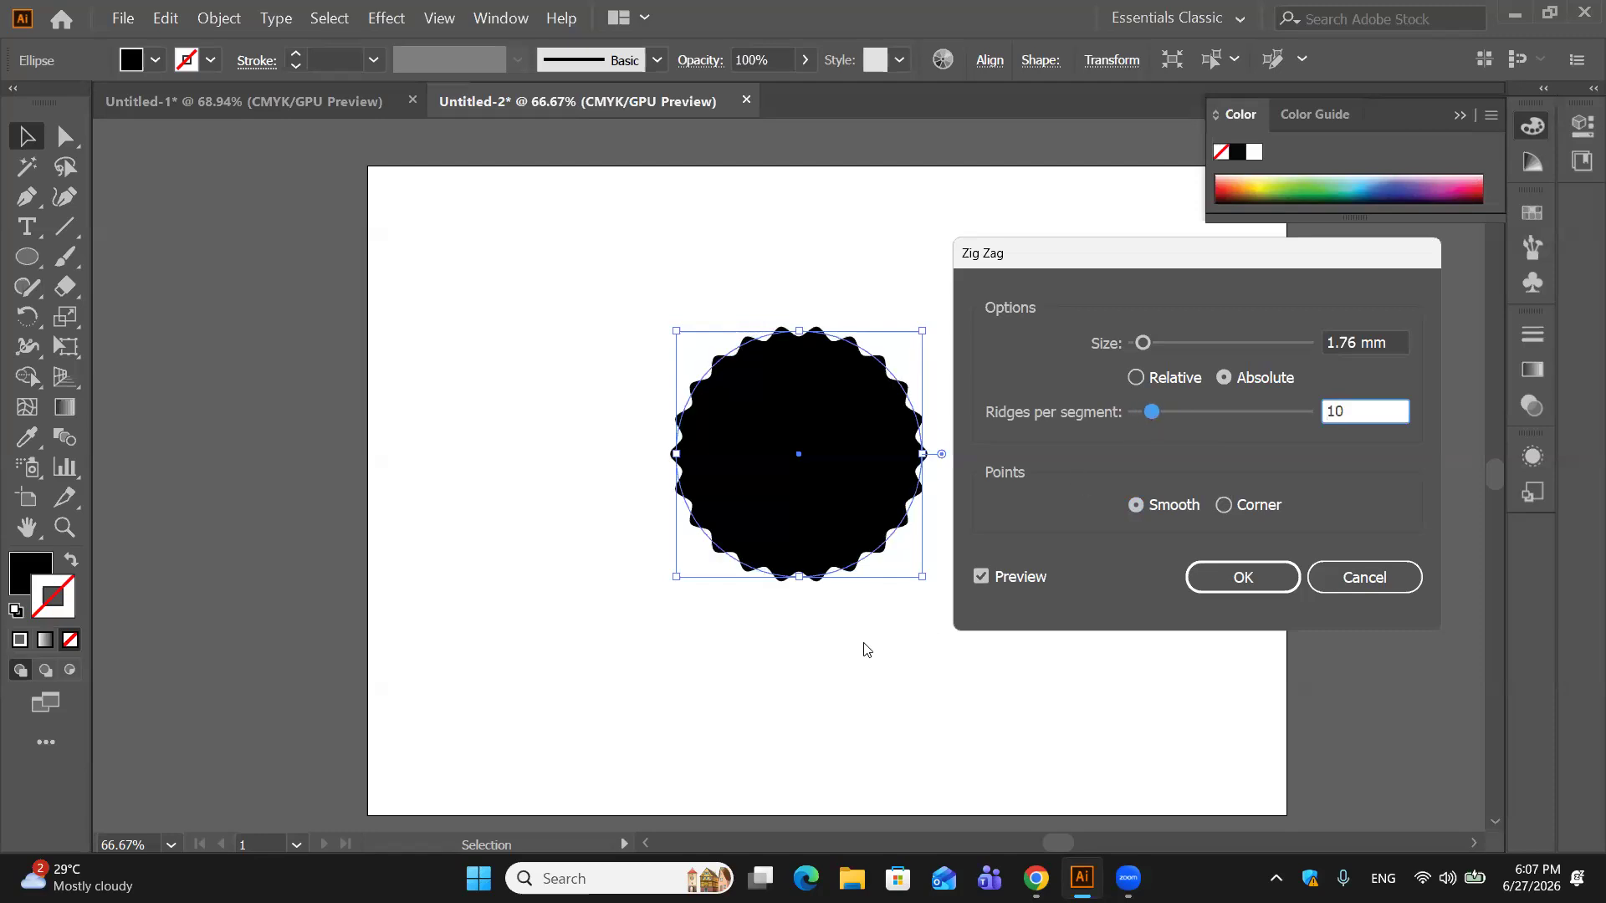
Step: Set the Zig Zag size to 2 mm and the ridges per segment to 28
{"action": "left_click", "coordinate": [1143, 343]}
{"action": "left_click_drag", "start_coordinate": [1146, 343], "coordinate": [1148, 343]}
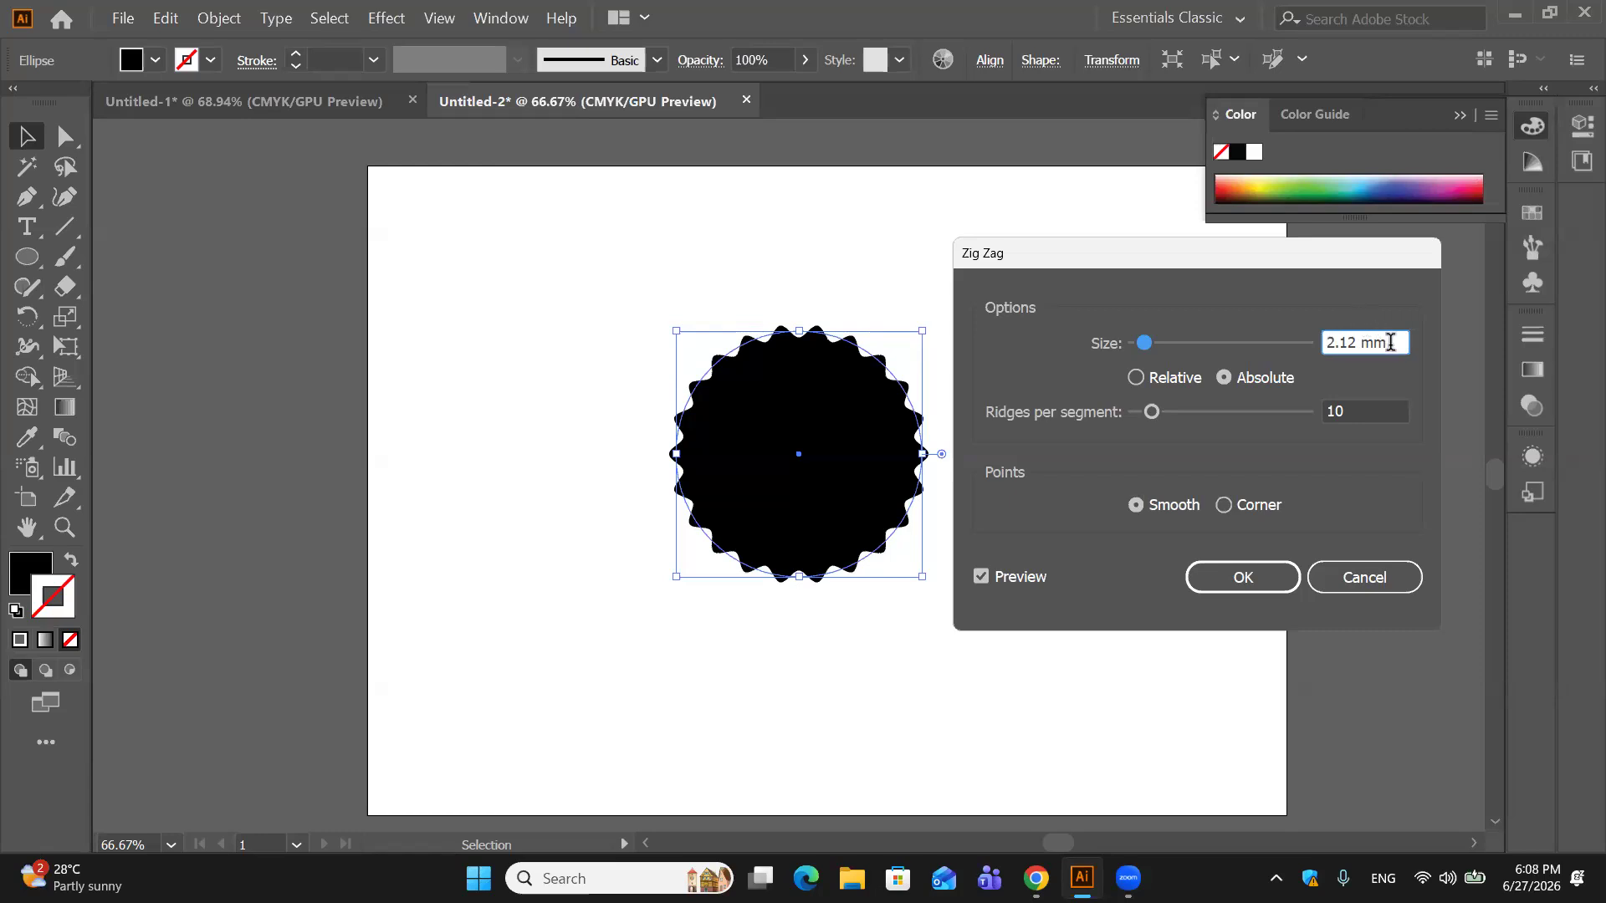
{"action": "key", "text": "BackSpace"}
{"action": "key", "text": "BackSpace"}
{"action": "key", "text": "BackSpace"}
{"action": "key", "text": "BackSpace"}
{"action": "key", "text": "BackSpace"}
{"action": "key", "text": "BackSpace"}
{"action": "left_click_drag", "start_coordinate": [1158, 417], "coordinate": [1187, 412]}
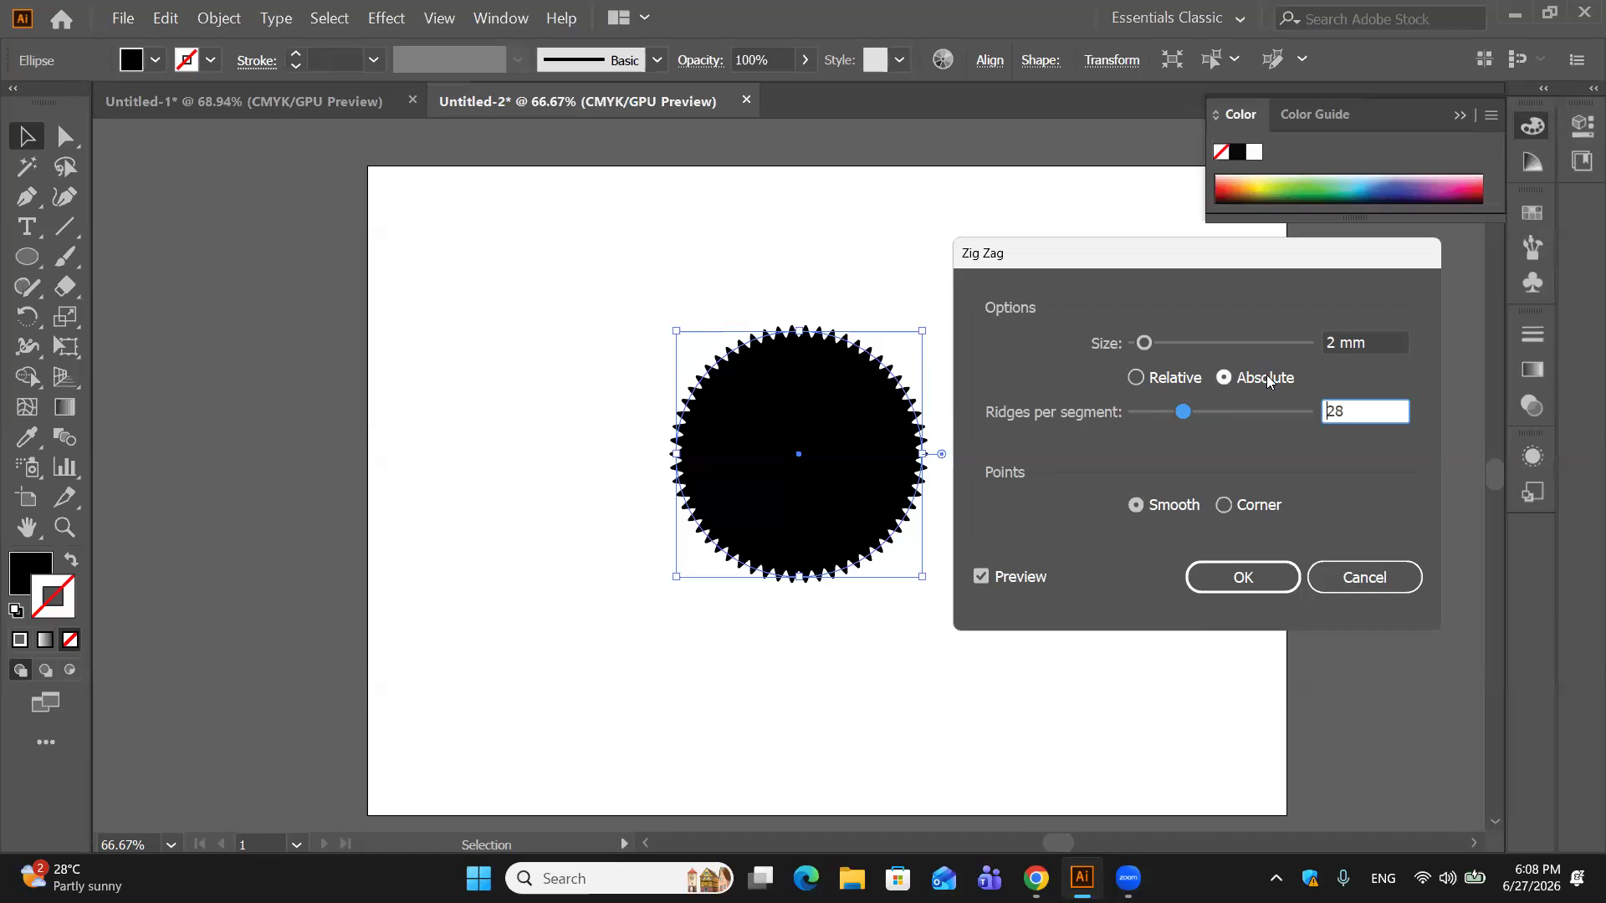
Step: Apply the Zig Zag effect to the circle with a size of 2 pt, and undo it
{"action": "left_click", "coordinate": [1373, 342]}
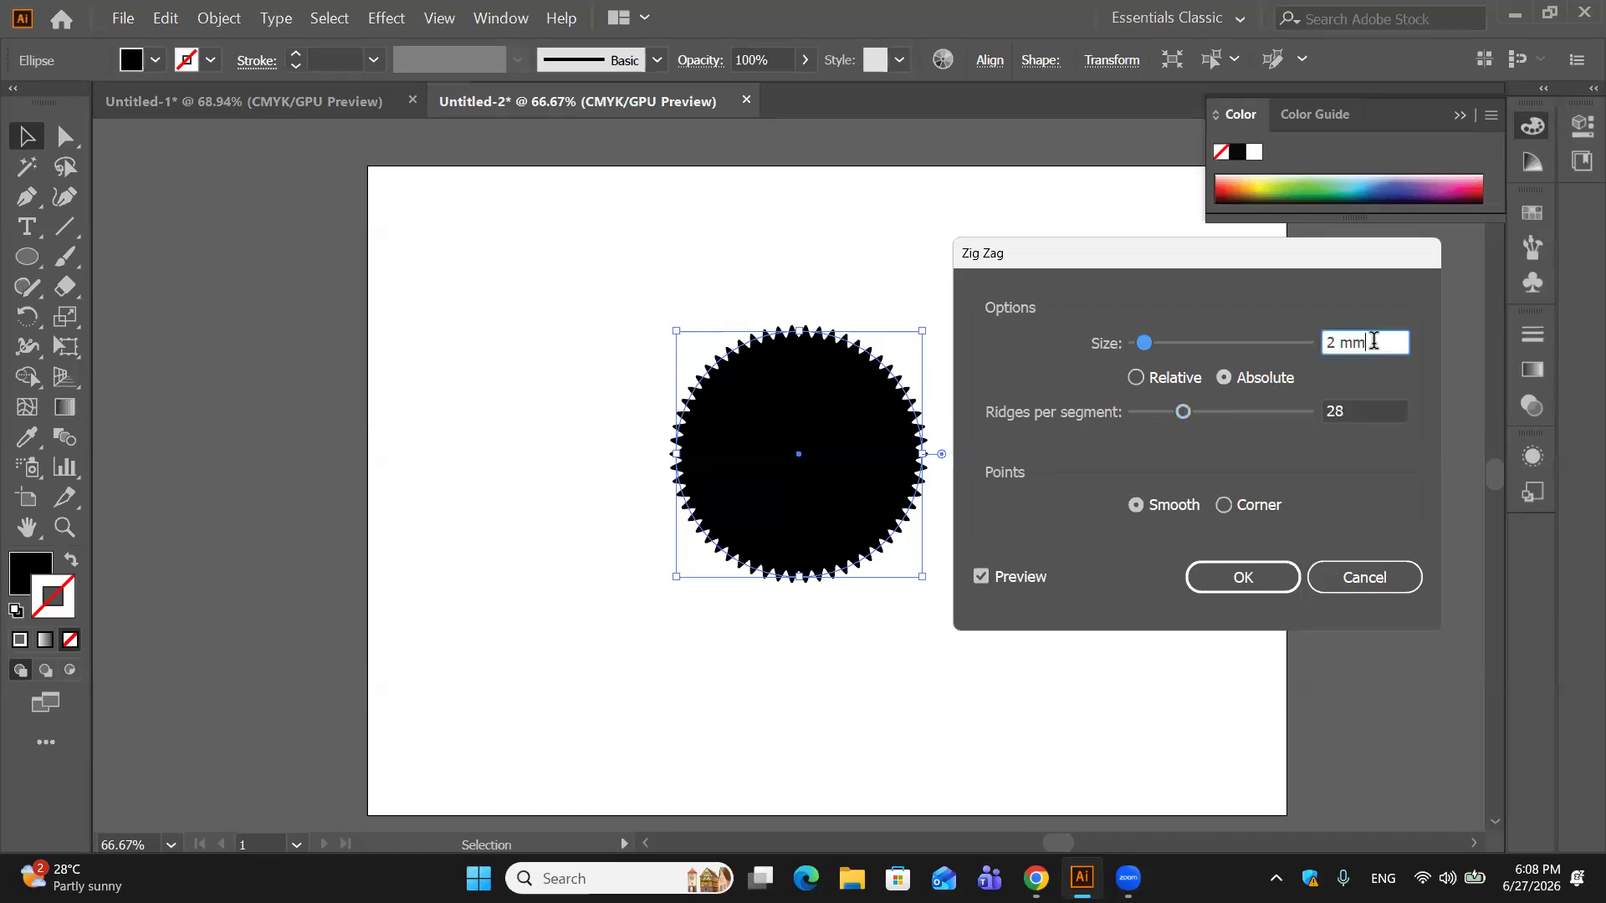
{"action": "key", "text": "BackSpace"}
{"action": "key", "text": "BackSpace"}
{"action": "key", "text": "BackSpace"}
{"action": "type", "text": "pt"}
{"action": "key", "text": "Return"}
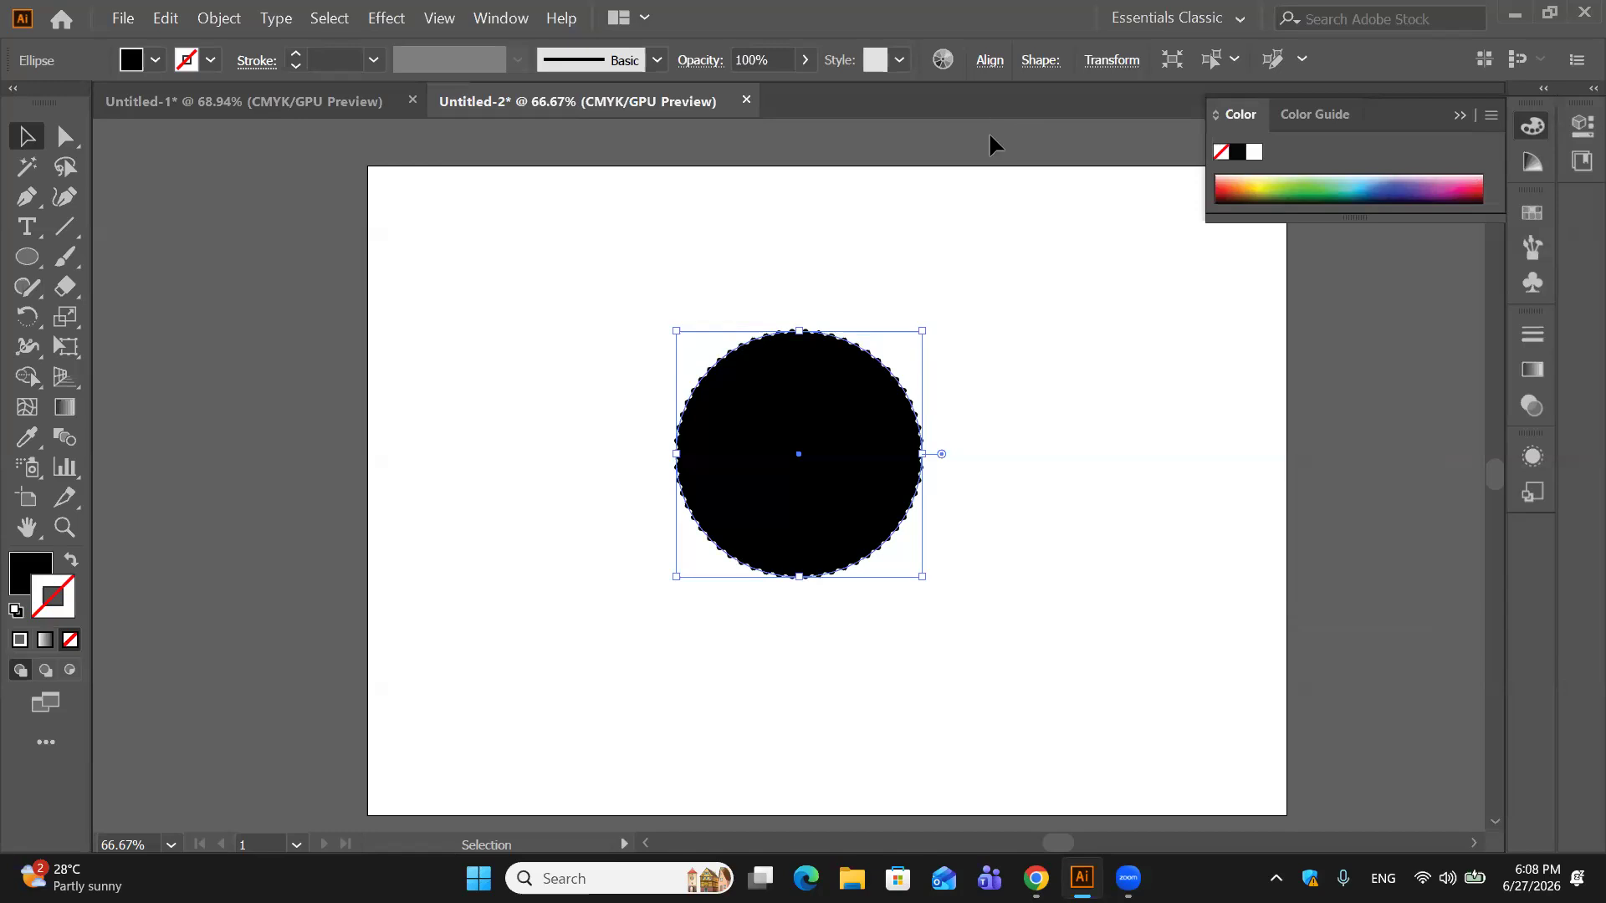
{"action": "key", "text": "ctrl+z"}
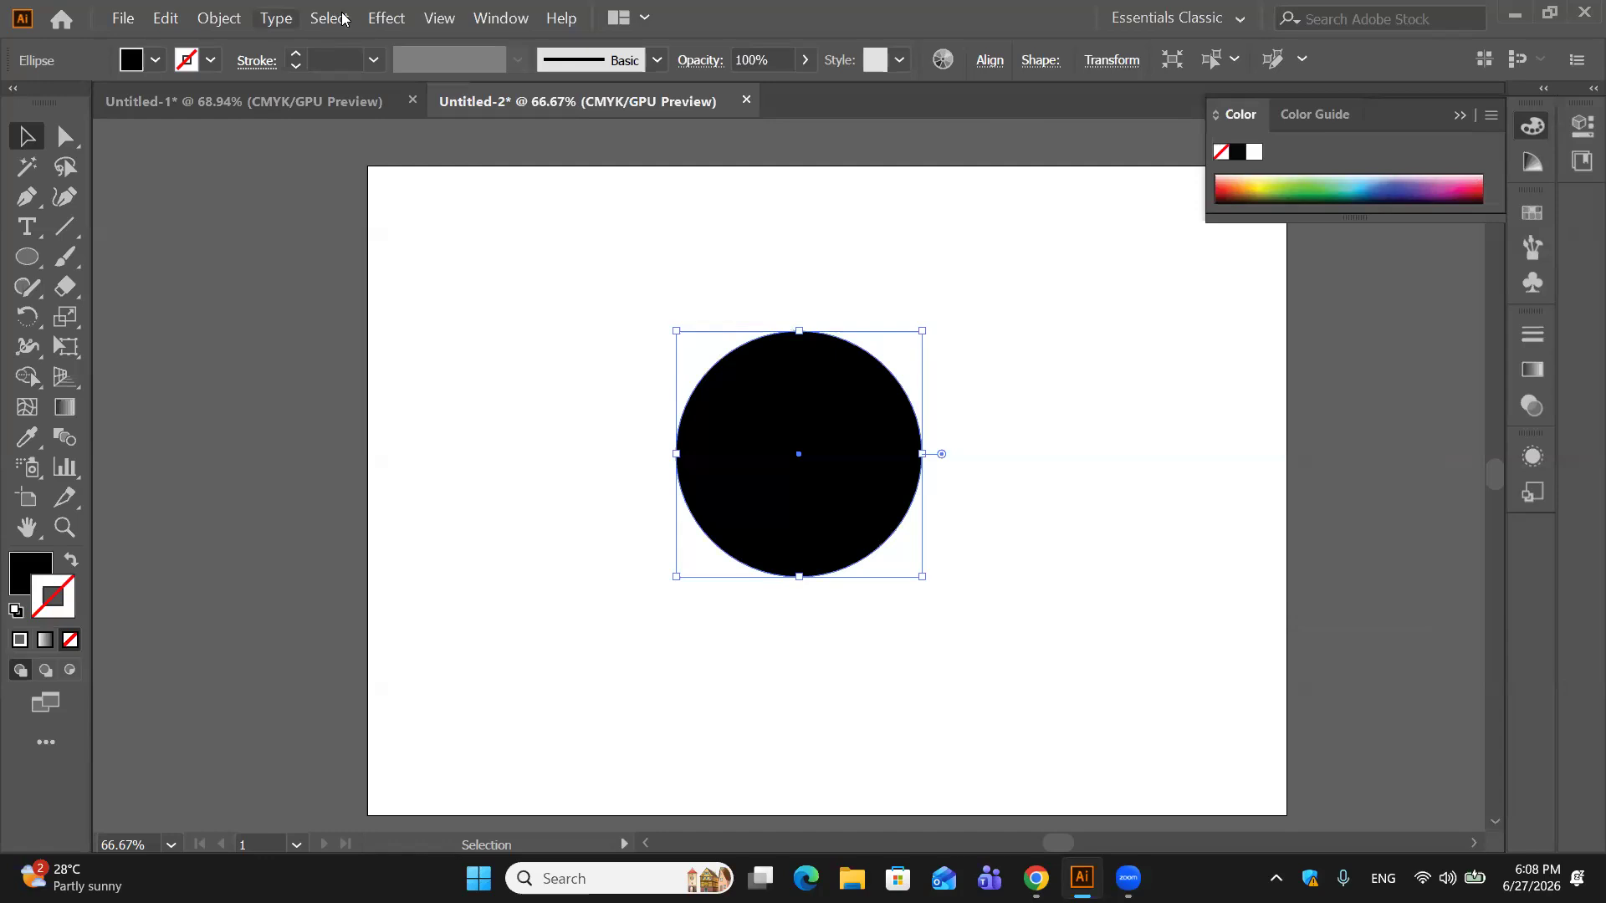
Step: Start the Zig Zag effect on the circle again with a size of 2 pt and preview on
{"action": "left_click", "coordinate": [386, 17]}
{"action": "mouse_move", "coordinate": [420, 211]}
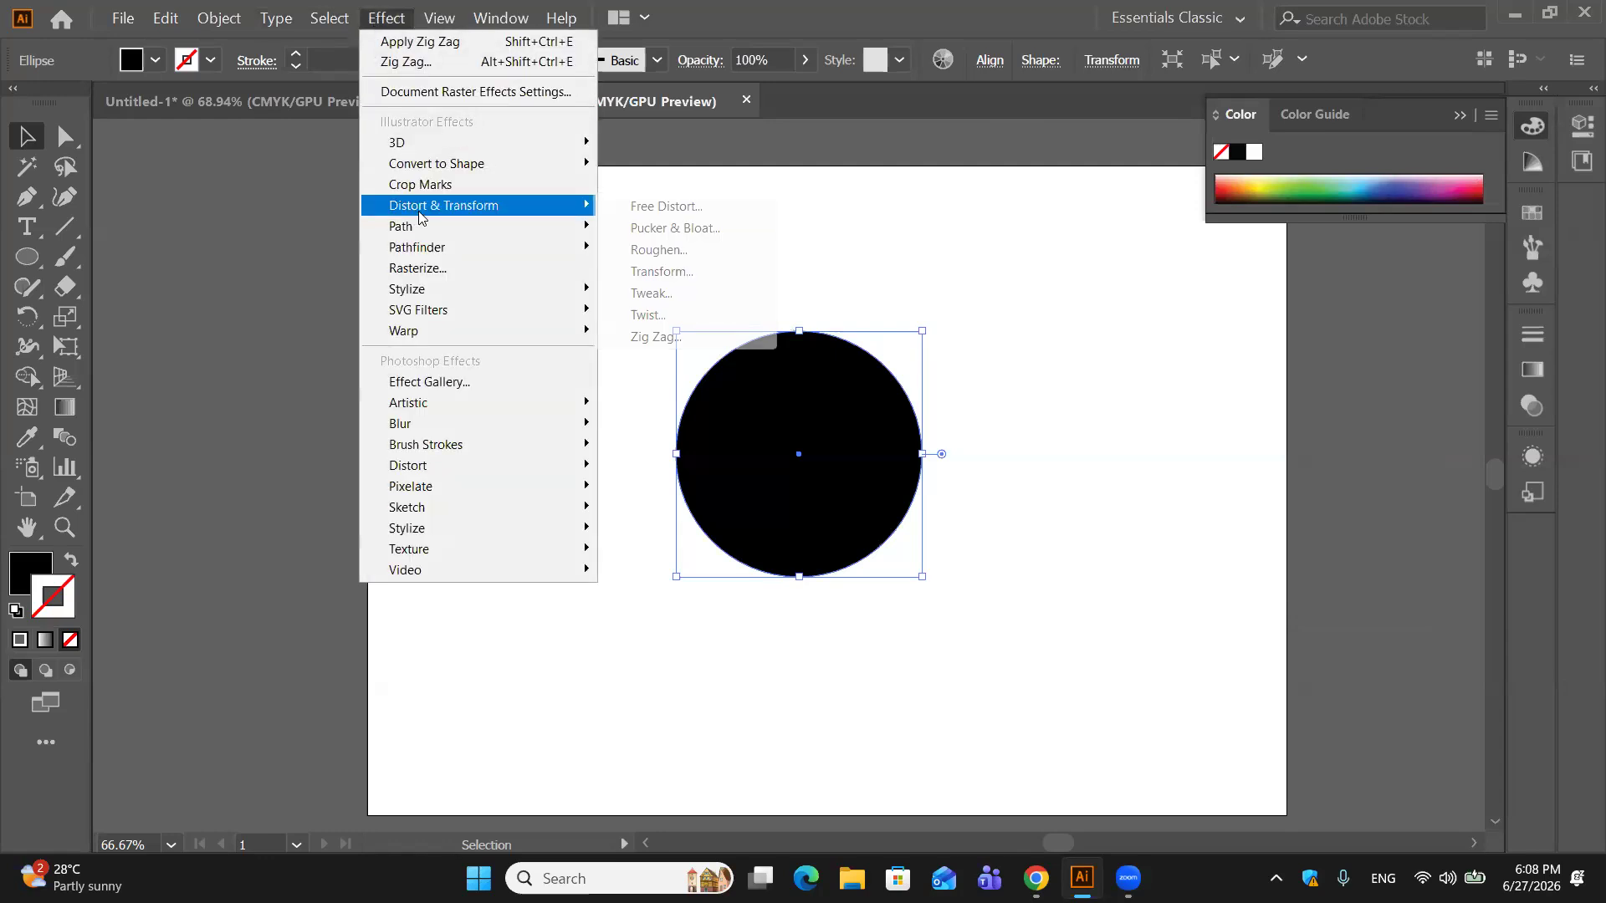
{"action": "left_click", "coordinate": [687, 337]}
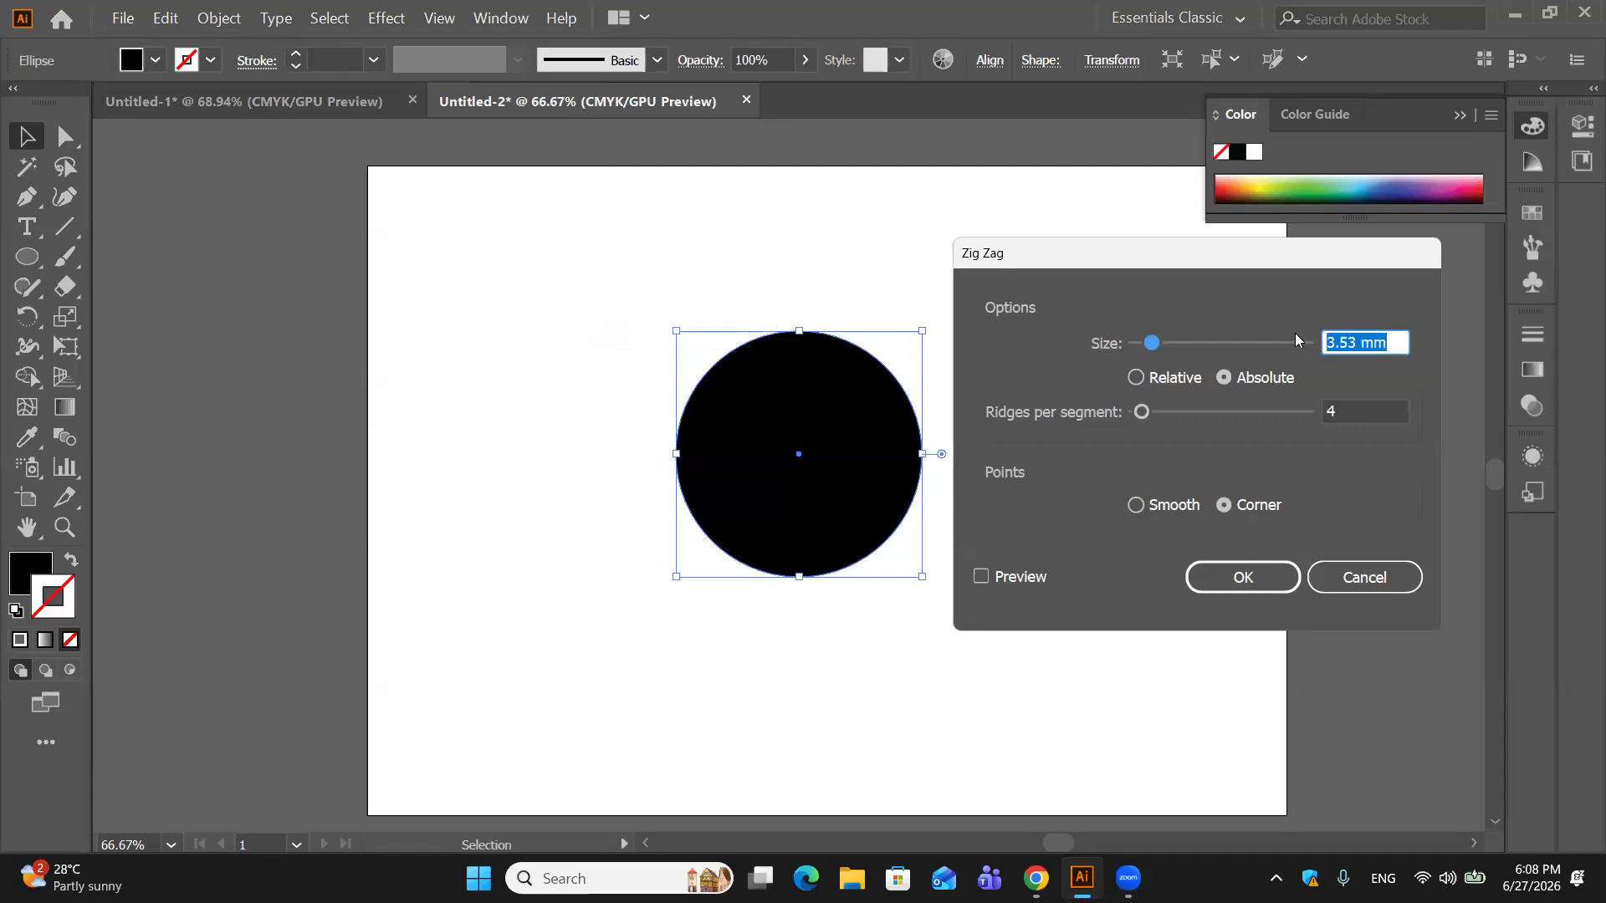
{"action": "key", "text": "BackSpace"}
{"action": "type", "text": "2pt"}
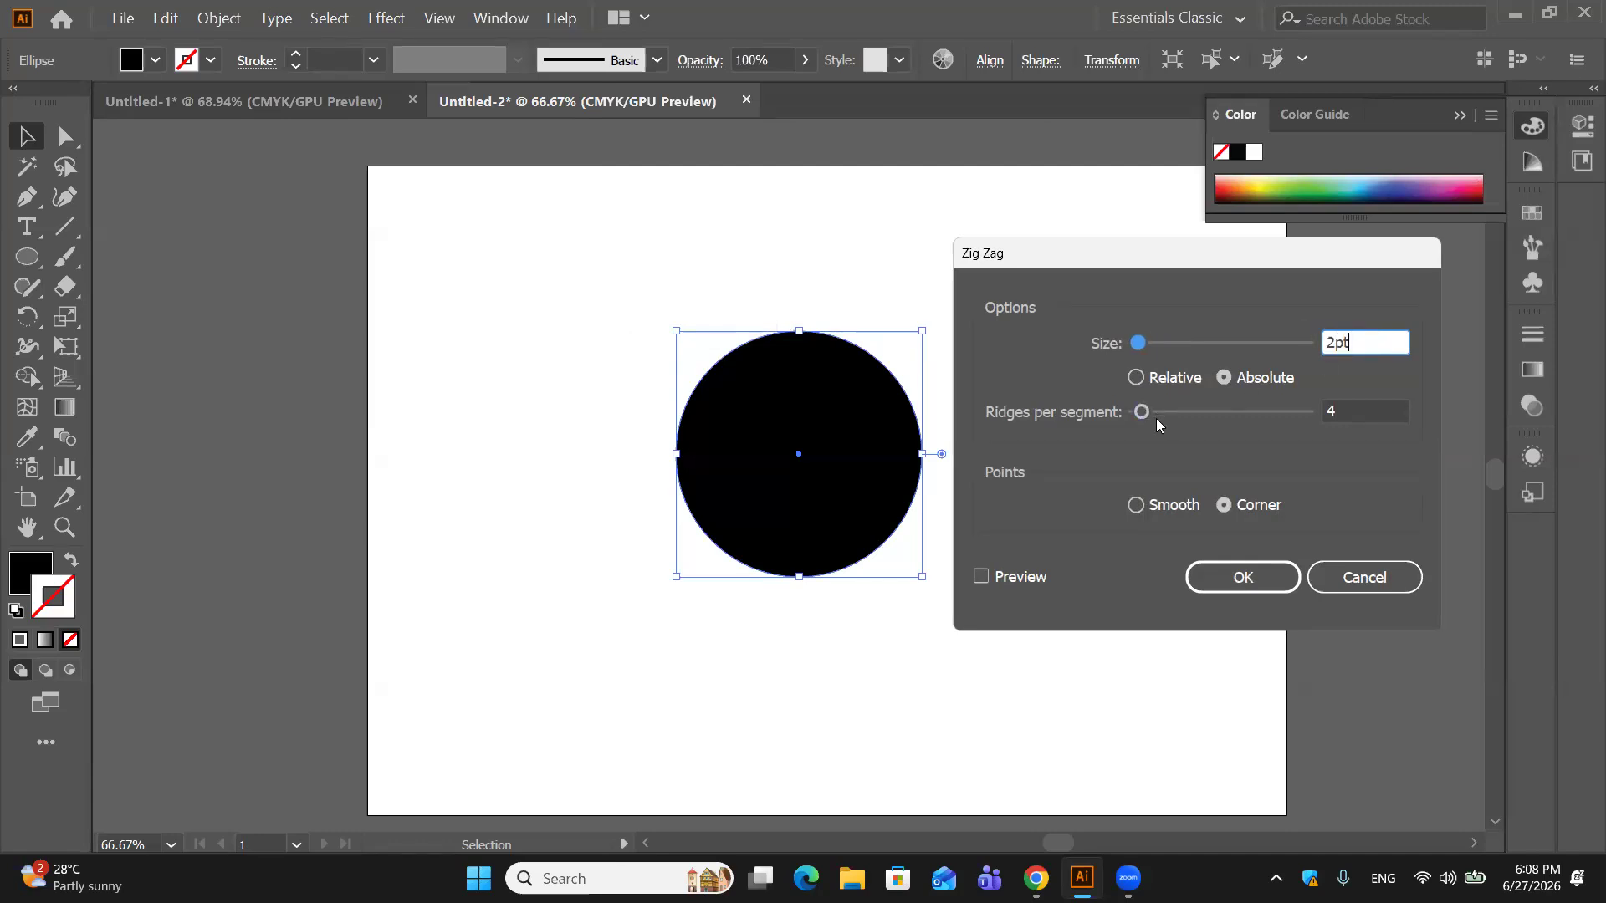
{"action": "left_click", "coordinate": [984, 578]}
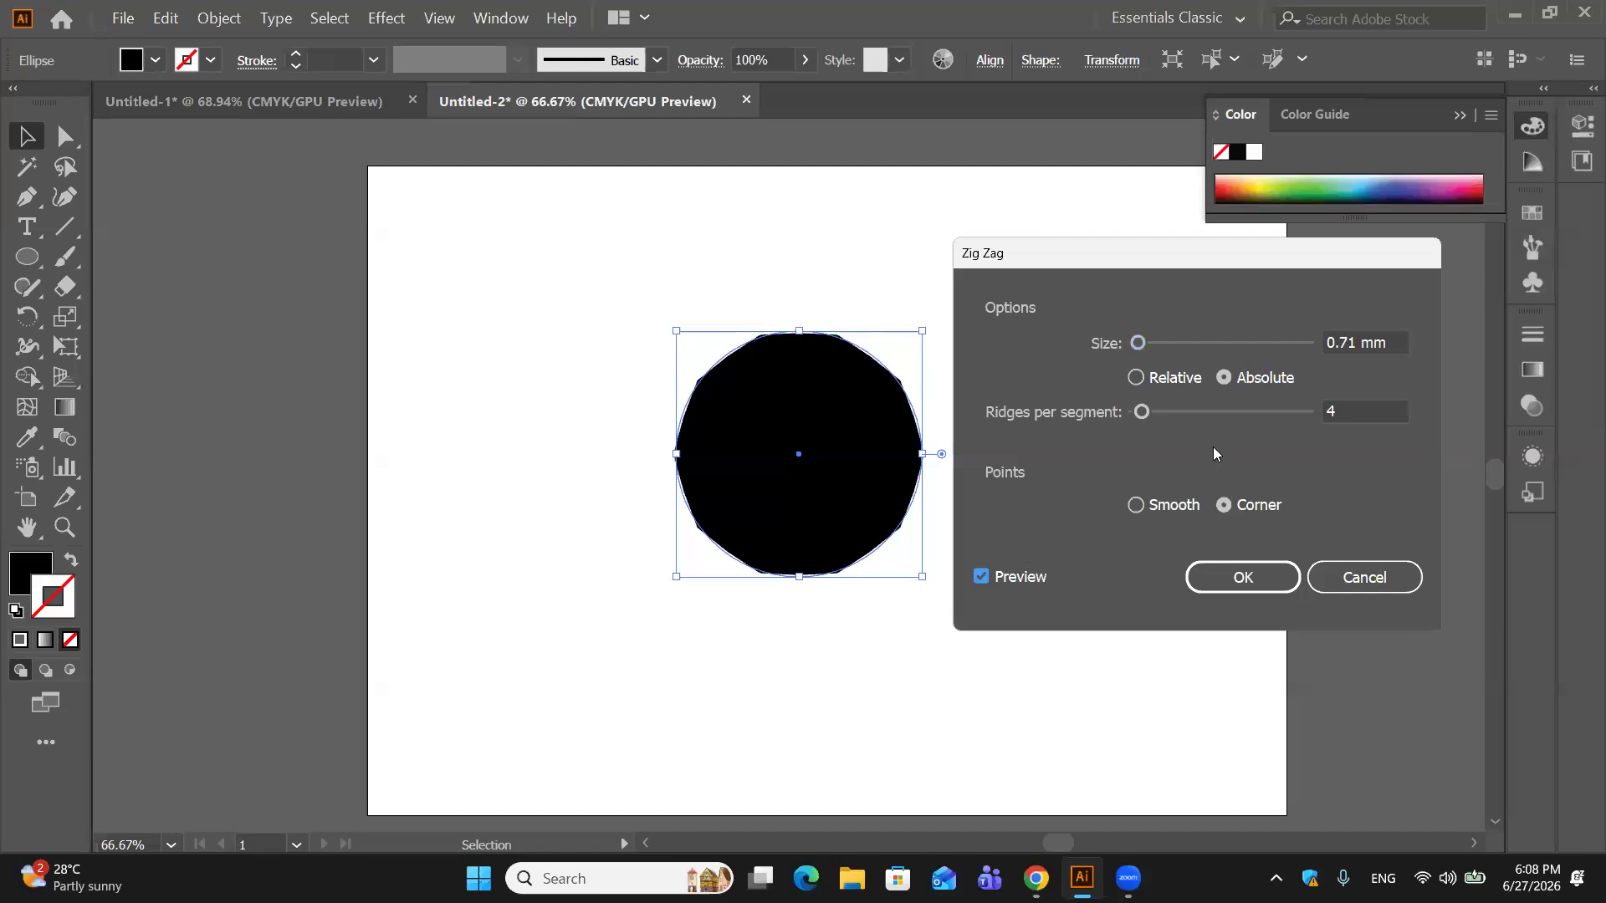
Step: Apply the Zig Zag effect to the circle with the size re-entered as 2 pt, and undo it
{"action": "left_click_drag", "start_coordinate": [1390, 345], "coordinate": [1290, 361]}
{"action": "key", "text": "BackSpace"}
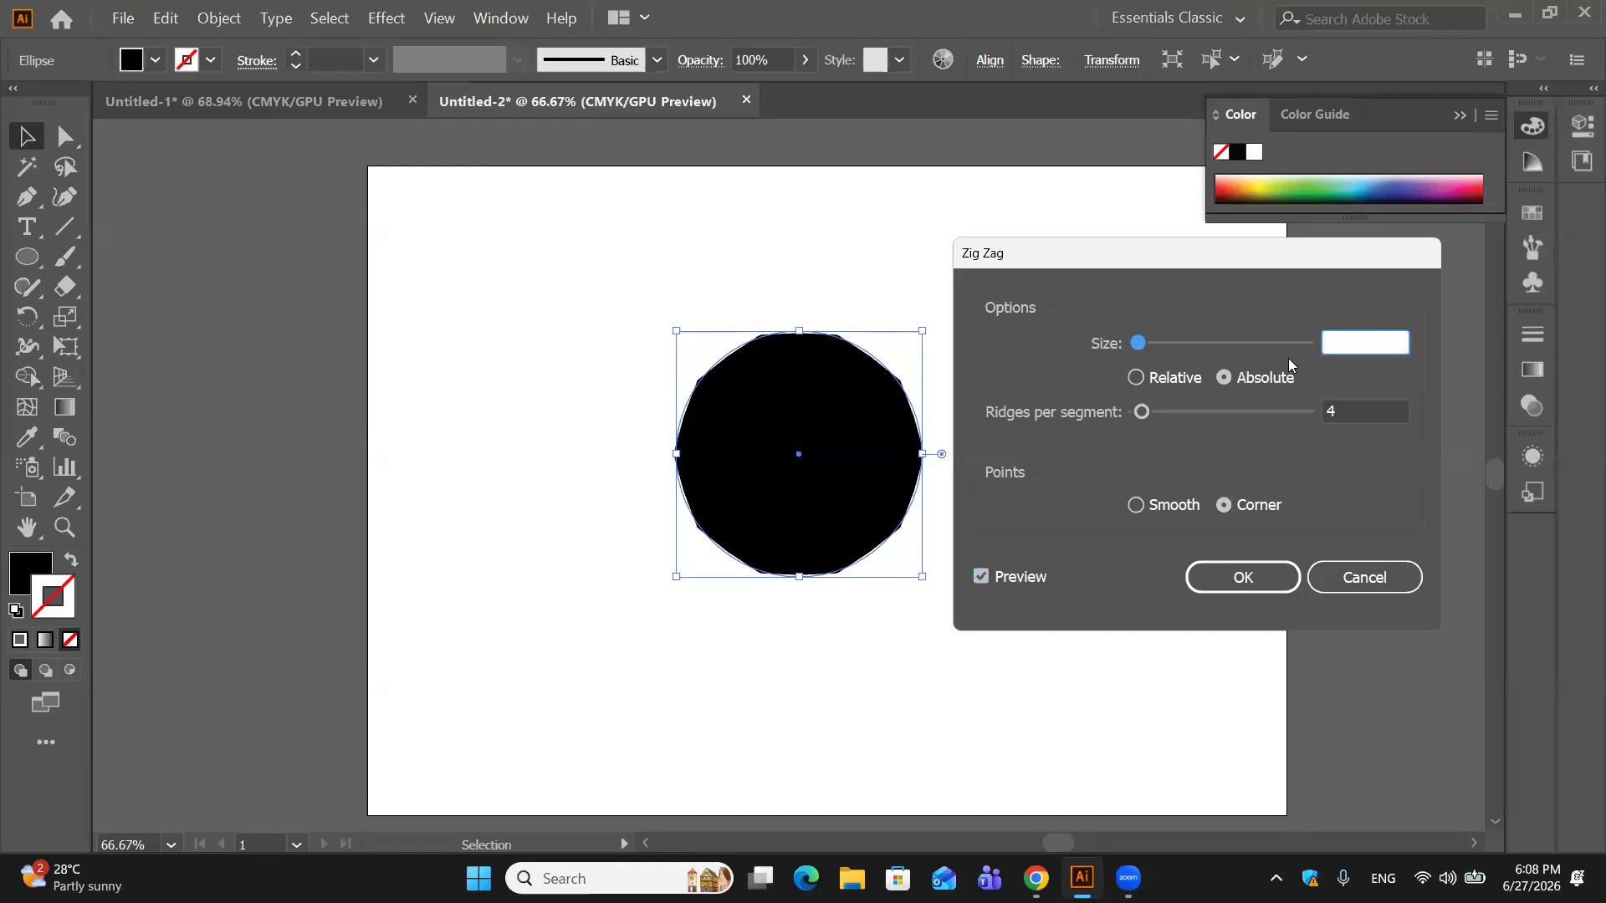
{"action": "type", "text": "2pt"}
{"action": "key", "text": "Return"}
{"action": "key", "text": "ctrl+z"}
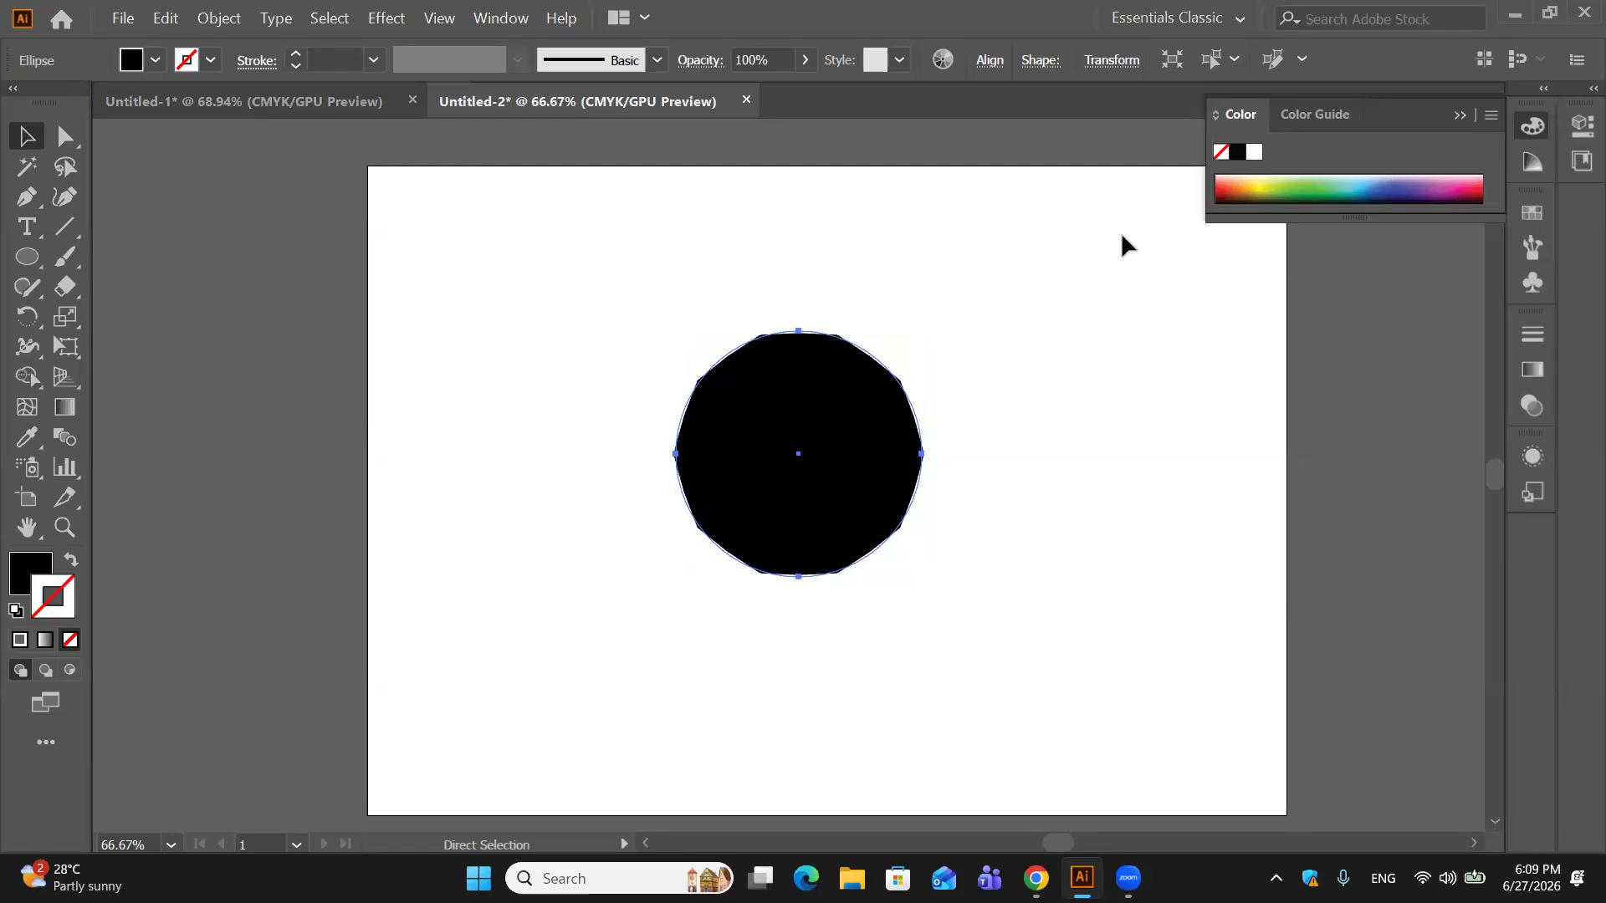
Step: Start a new Zig Zag effect on the black circle with an absolute size of 2 pt and the preview on
{"action": "left_click", "coordinate": [386, 18]}
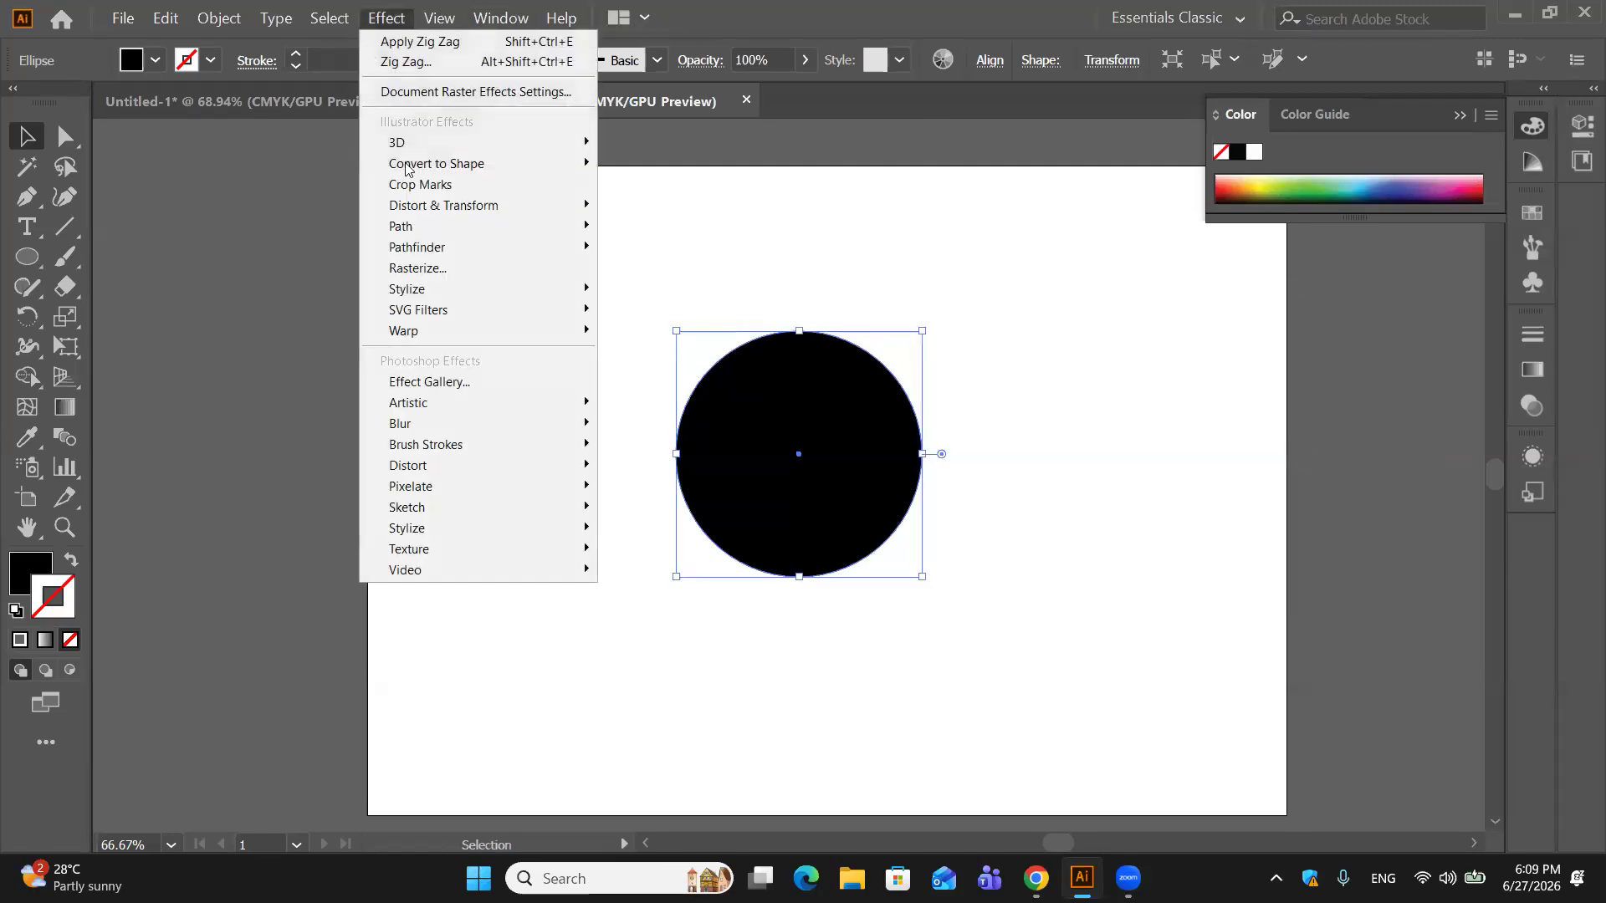
{"action": "mouse_move", "coordinate": [443, 206]}
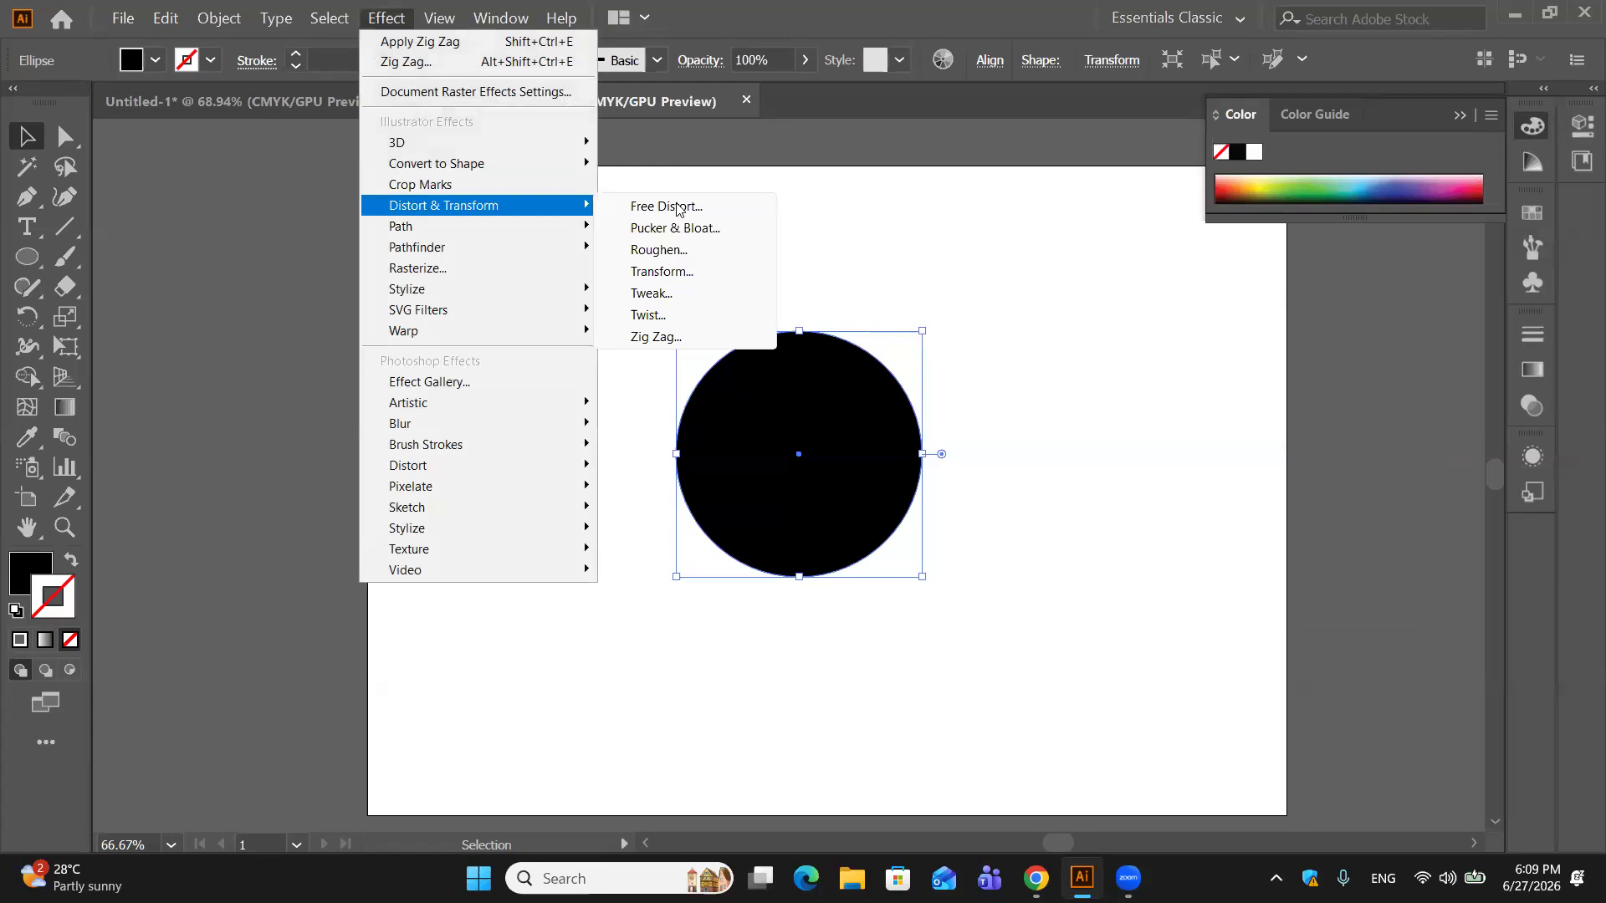
{"action": "left_click", "coordinate": [656, 337]}
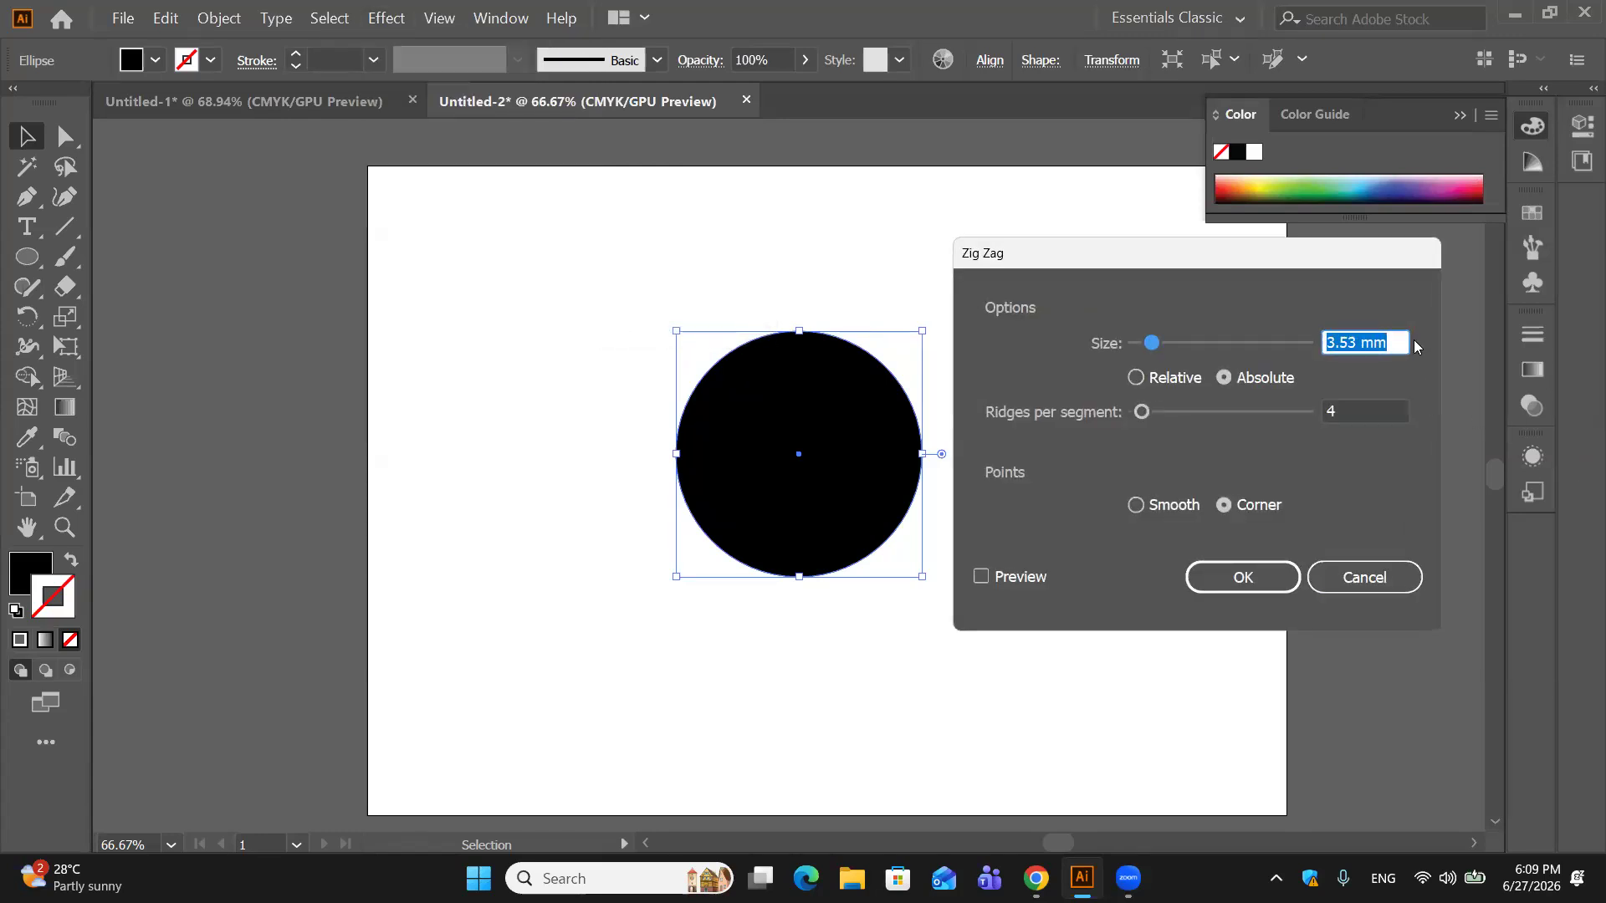
{"action": "key", "text": "BackSpace"}
{"action": "type", "text": "2pt"}
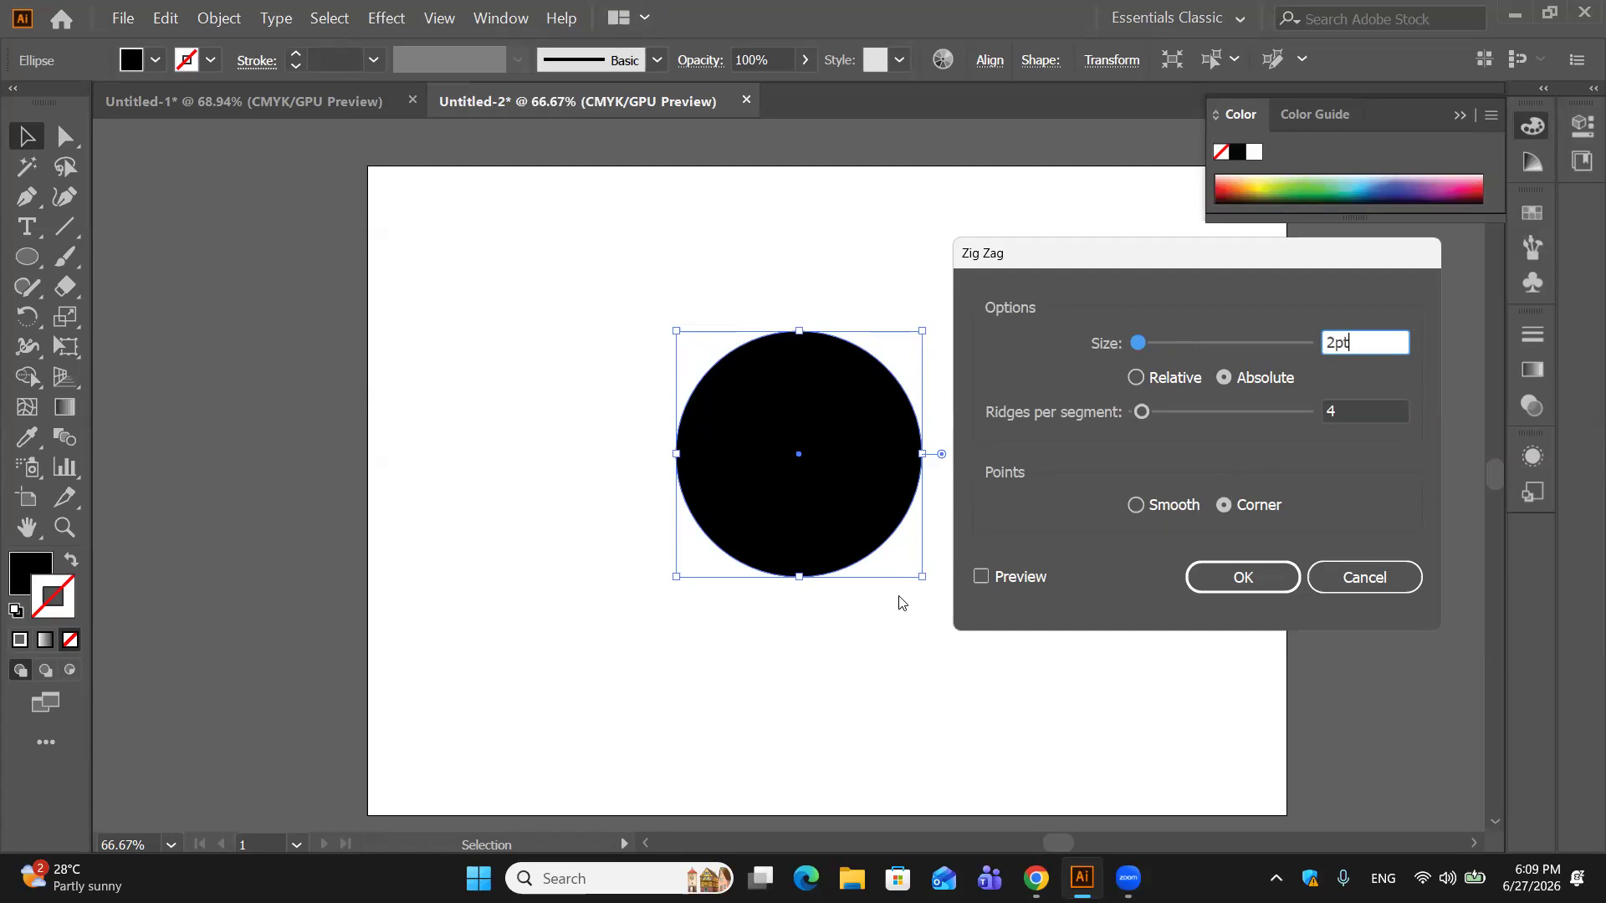
{"action": "left_click", "coordinate": [980, 576]}
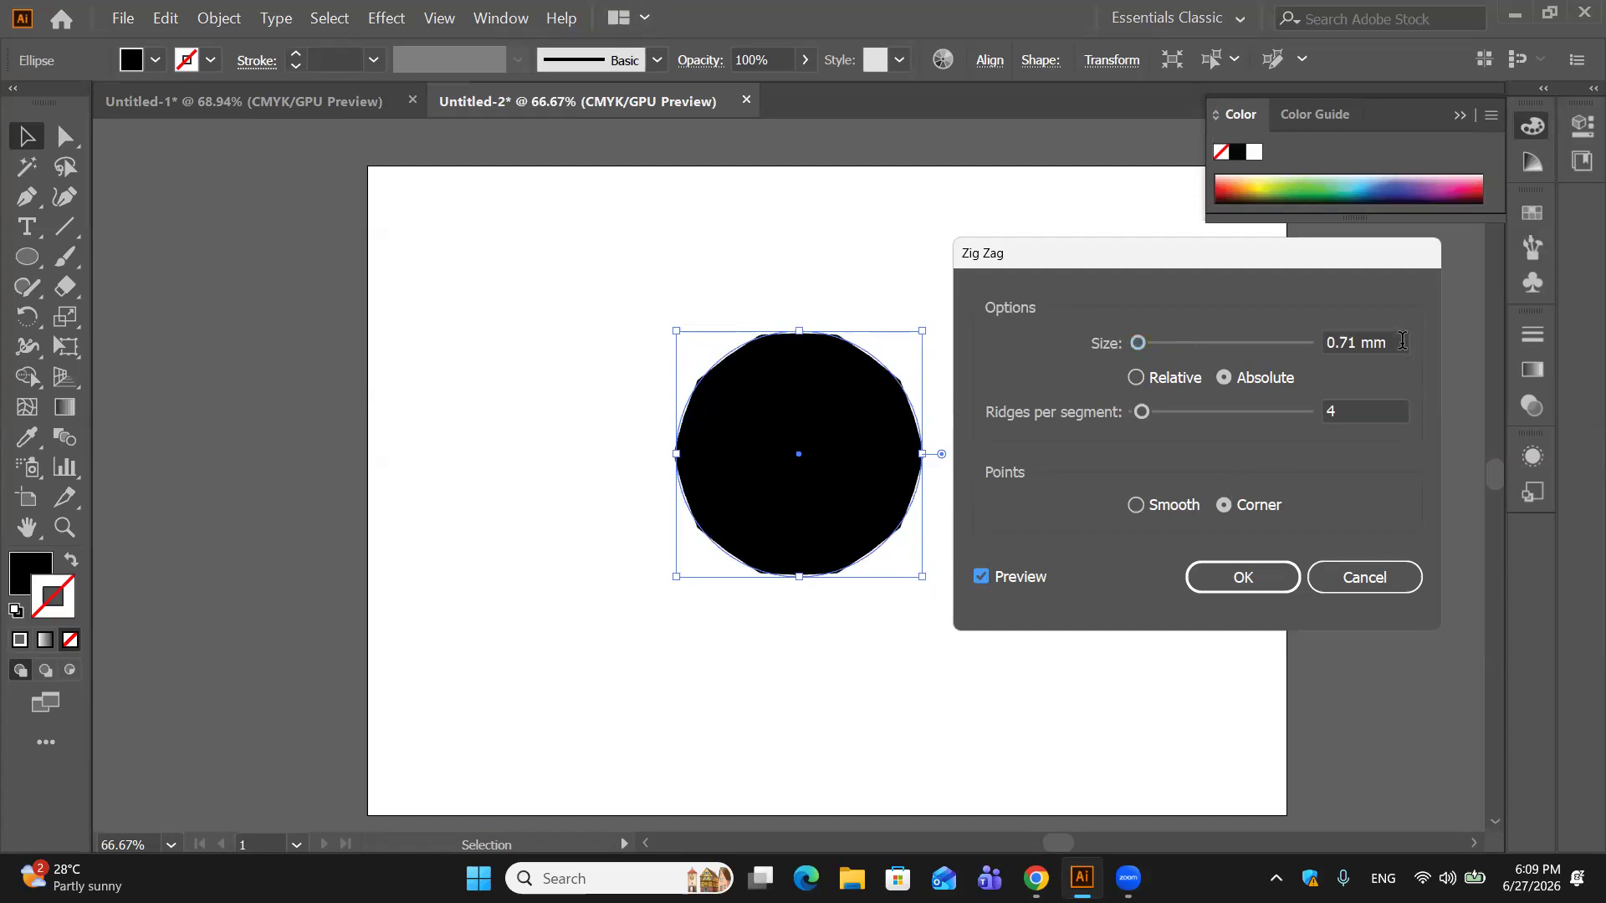
{"action": "left_click_drag", "start_coordinate": [1398, 341], "coordinate": [1335, 341]}
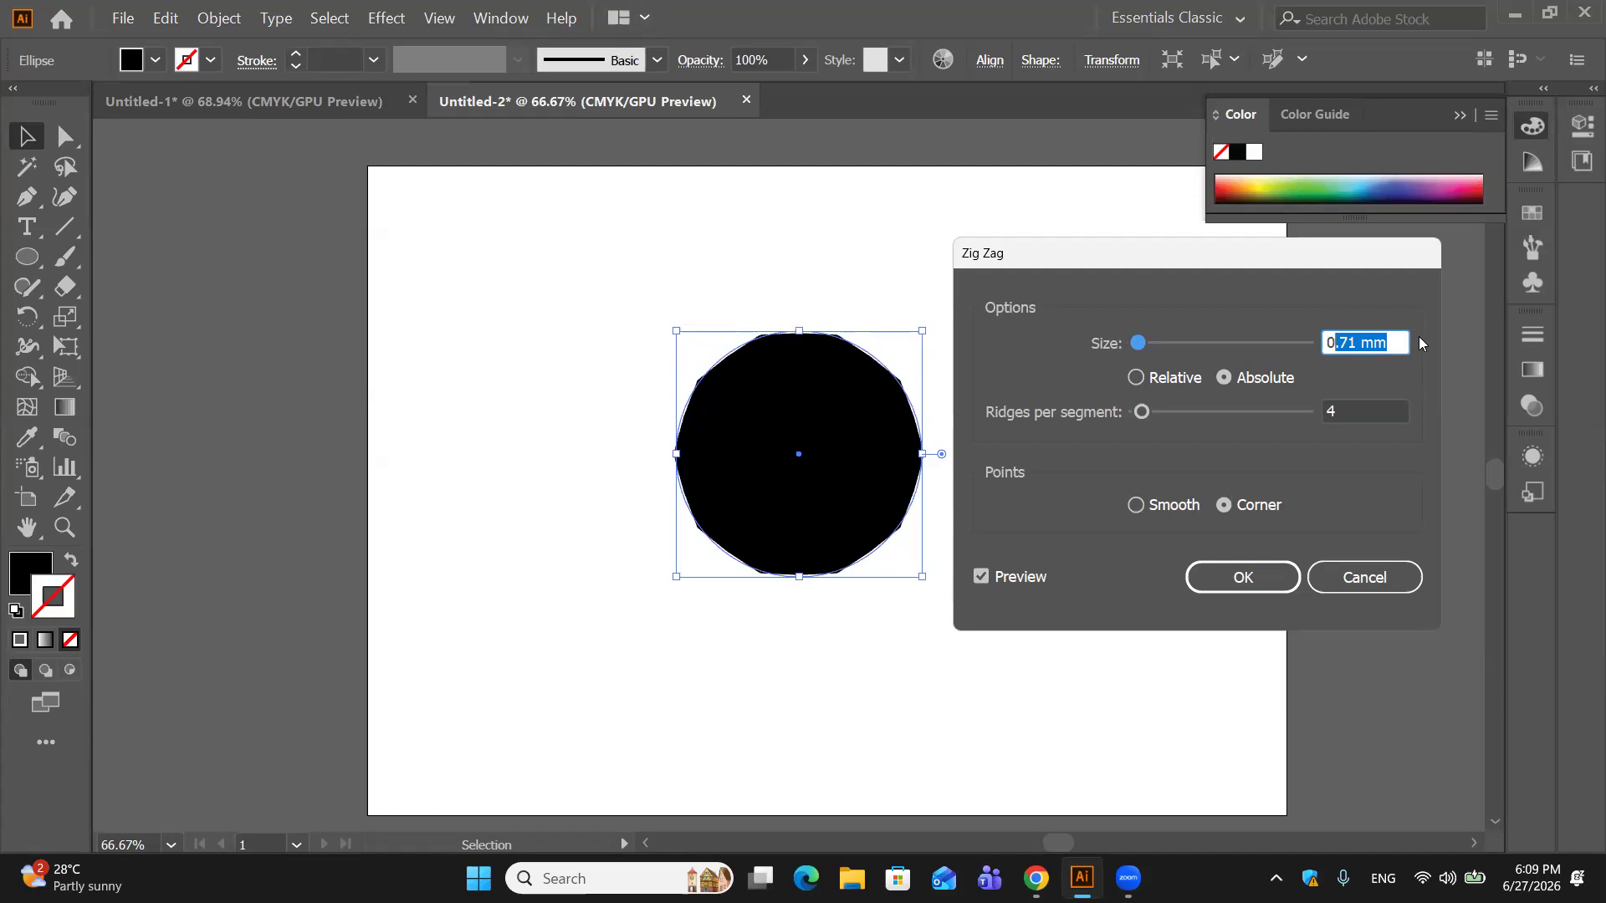
{"action": "key", "text": "BackSpace"}
{"action": "key", "text": "BackSpace"}
{"action": "type", "text": "2pt"}
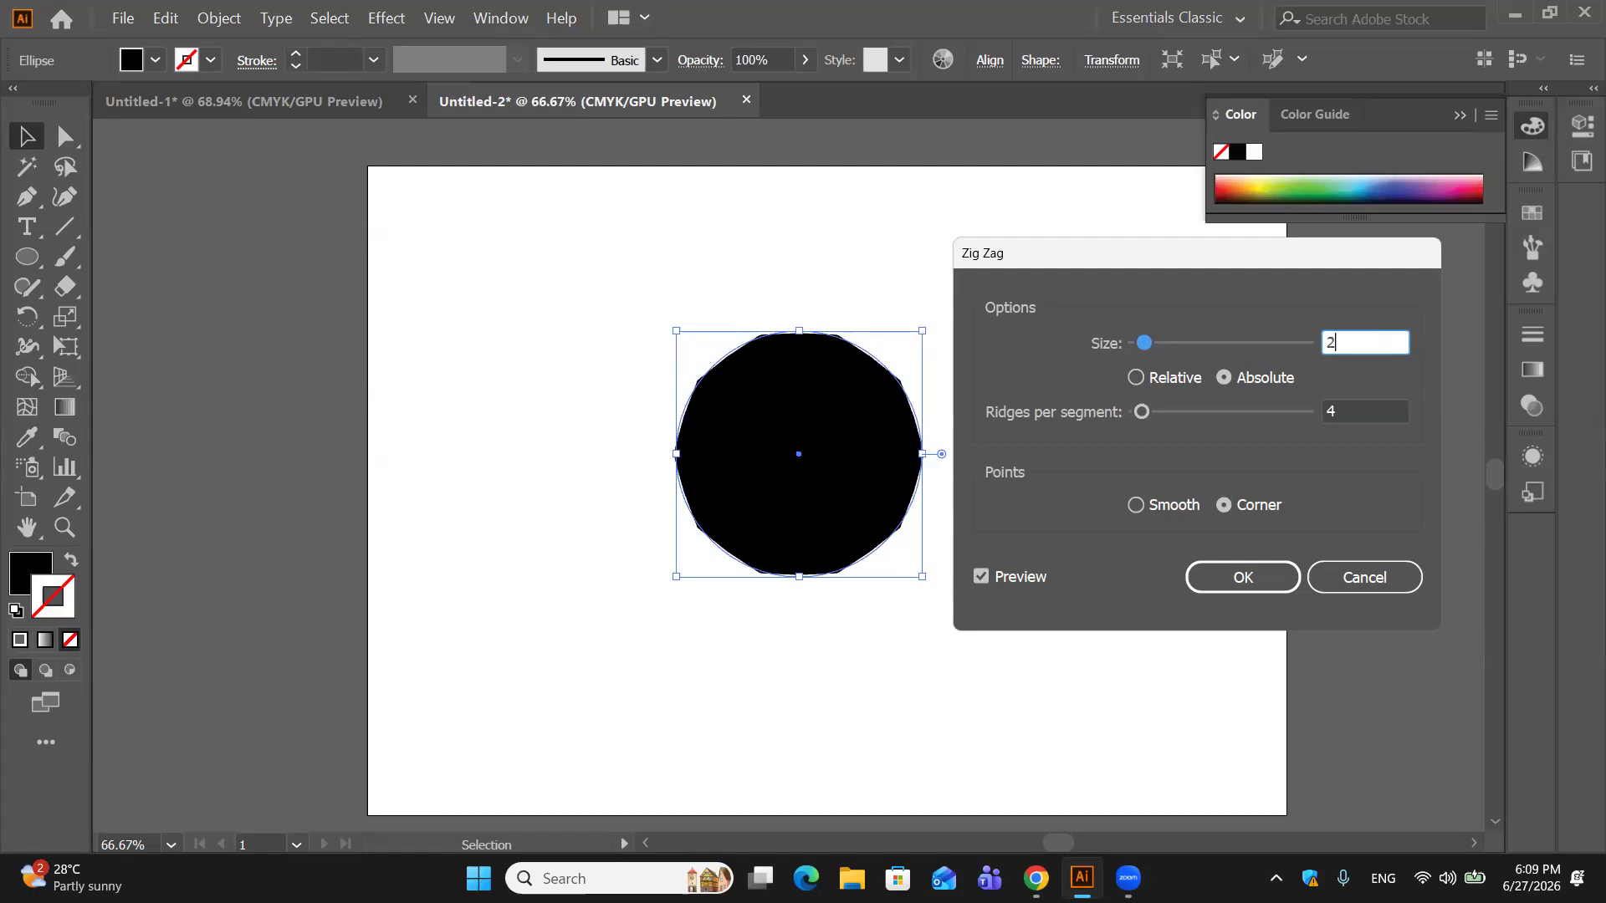
Step: Set the Zig Zag ridges per segment to 14 with corner points, and apply the effect
{"action": "left_click", "coordinate": [1344, 409]}
{"action": "left_click_drag", "start_coordinate": [1142, 416], "coordinate": [1168, 417]}
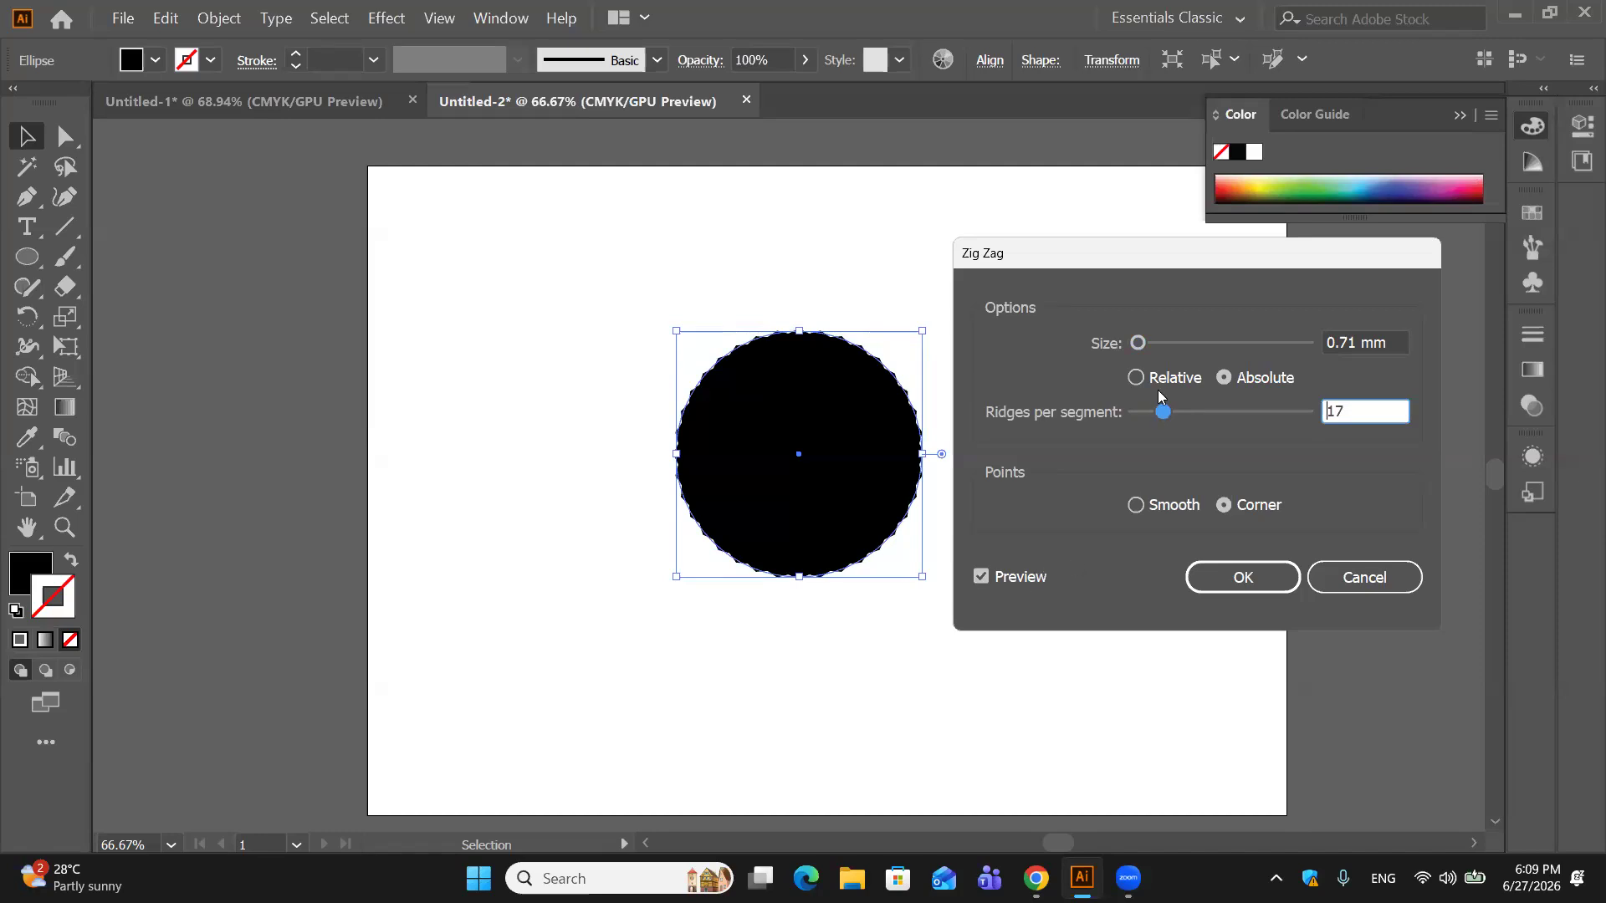
{"action": "left_click_drag", "start_coordinate": [1163, 414], "coordinate": [1158, 414]}
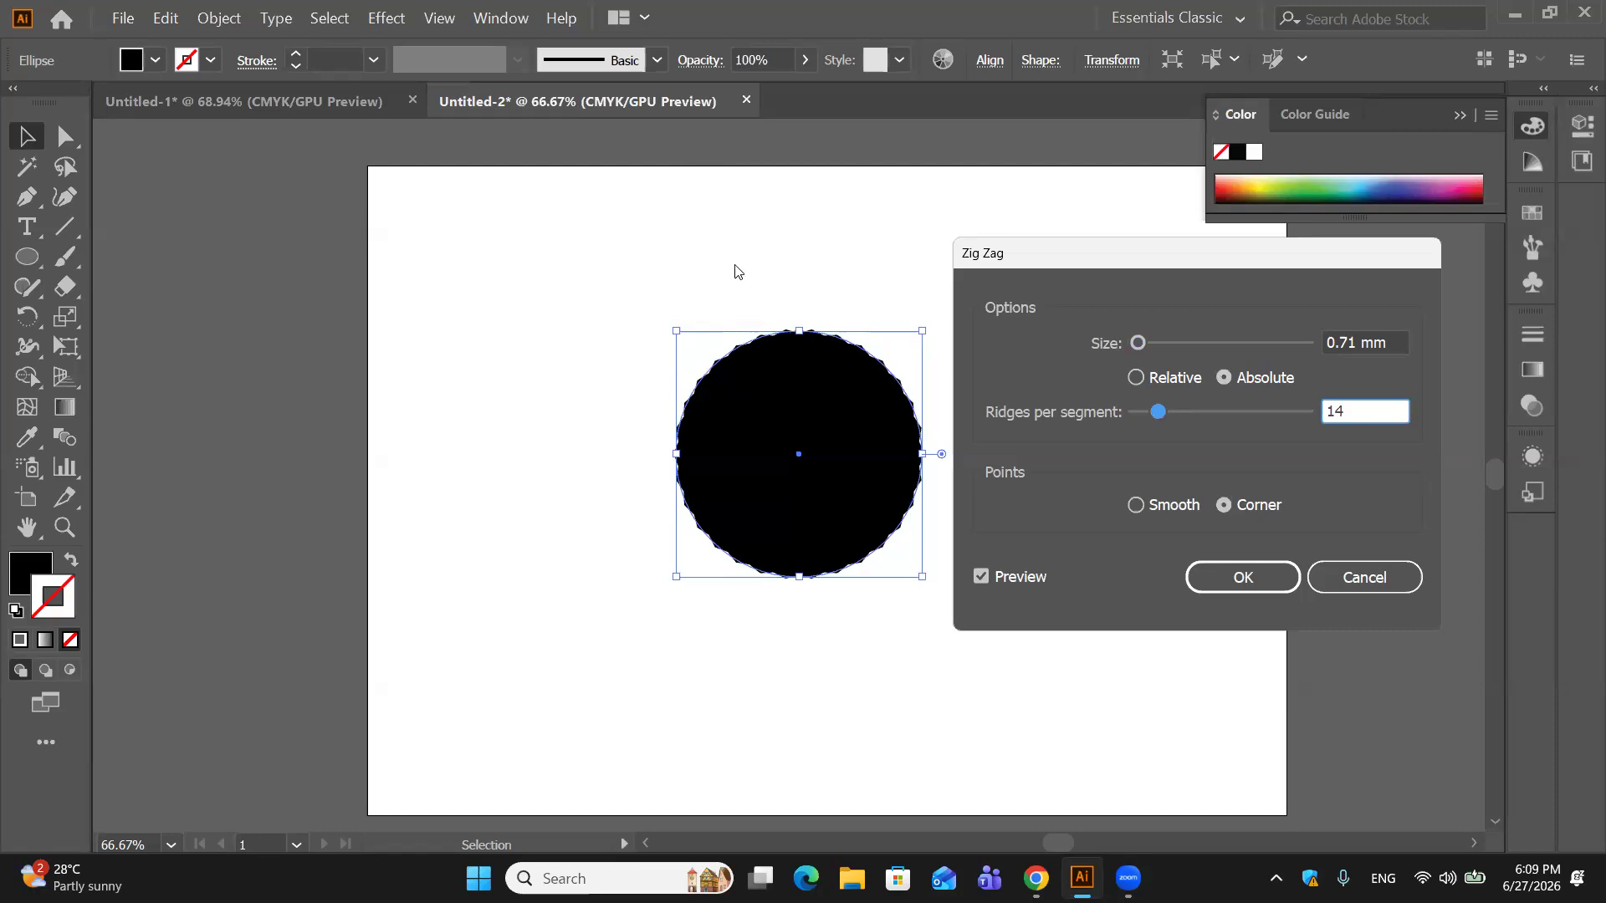
{"action": "left_click", "coordinate": [1270, 574]}
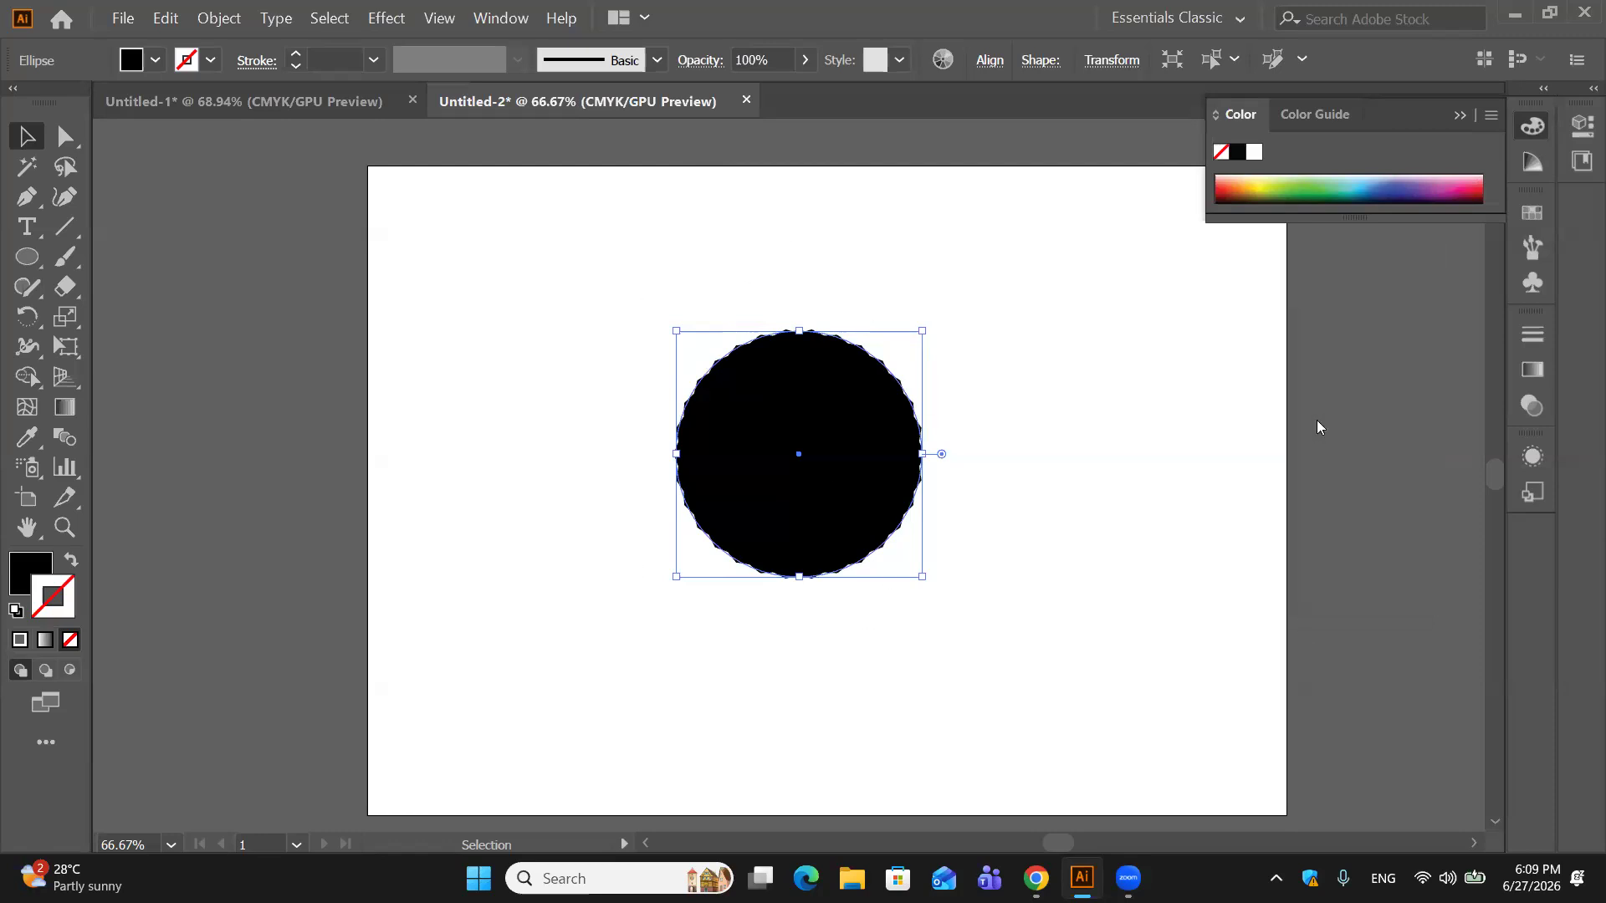
Step: Expand the appearance of the serrated circle and move it to the horizontal middle of the artboard
{"action": "left_click_drag", "start_coordinate": [911, 459], "coordinate": [870, 458]}
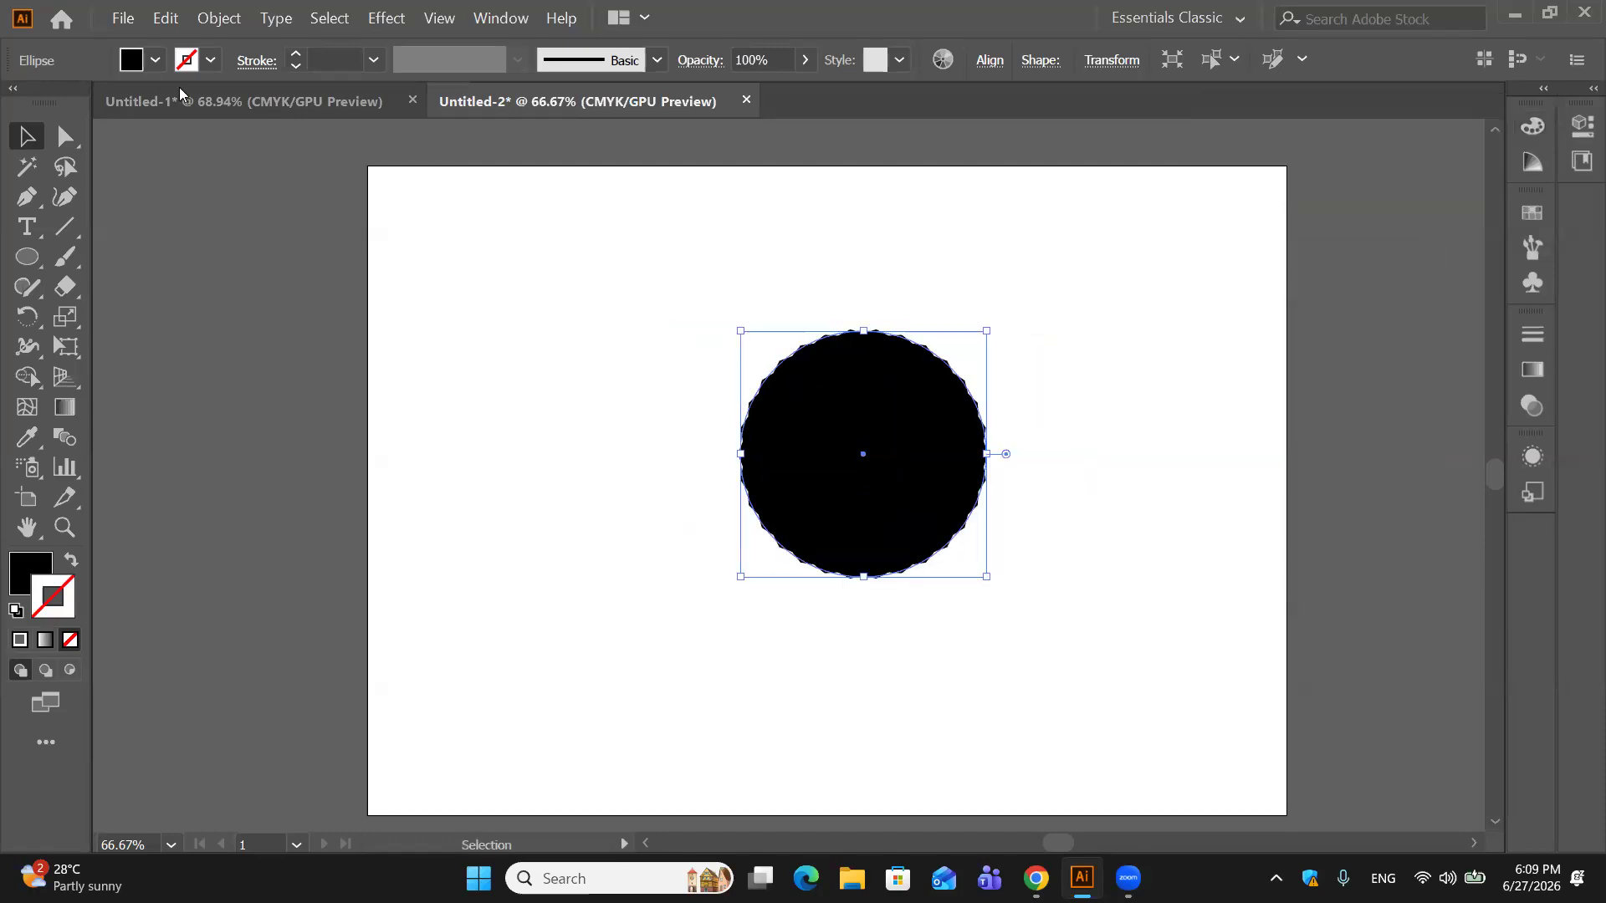
{"action": "left_click", "coordinate": [186, 23]}
{"action": "left_click", "coordinate": [191, 22]}
{"action": "left_click", "coordinate": [211, 21]}
{"action": "left_click", "coordinate": [211, 21]}
{"action": "left_click", "coordinate": [212, 18]}
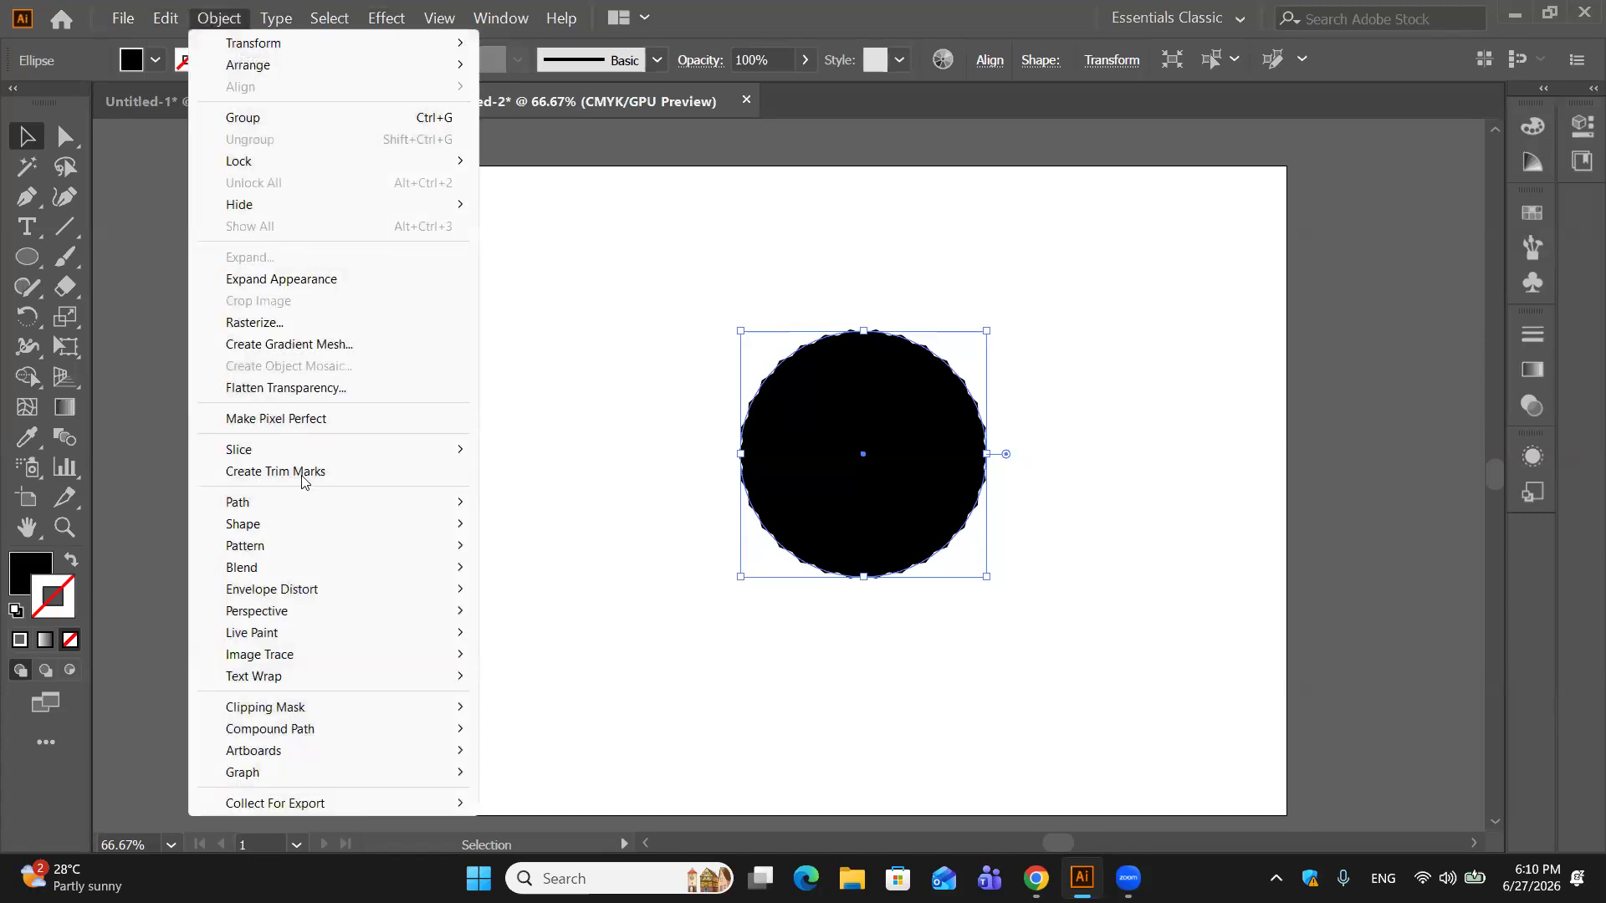
{"action": "left_click", "coordinate": [279, 282]}
{"action": "left_click", "coordinate": [792, 304]}
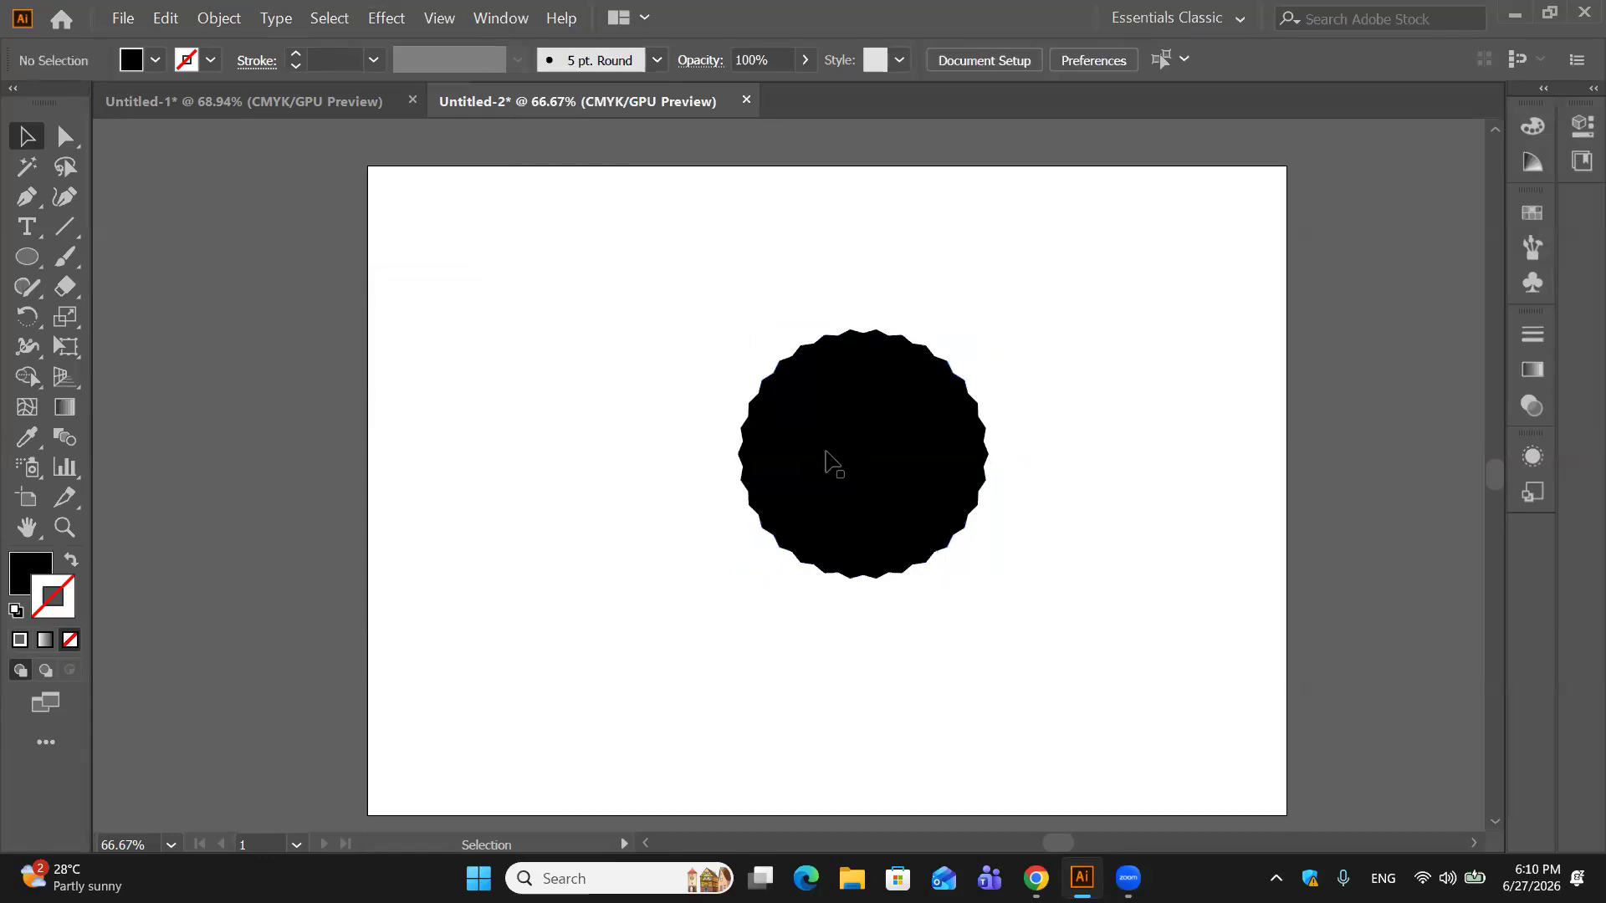
{"action": "left_click_drag", "start_coordinate": [864, 462], "coordinate": [828, 457]}
{"action": "left_click", "coordinate": [1002, 279]}
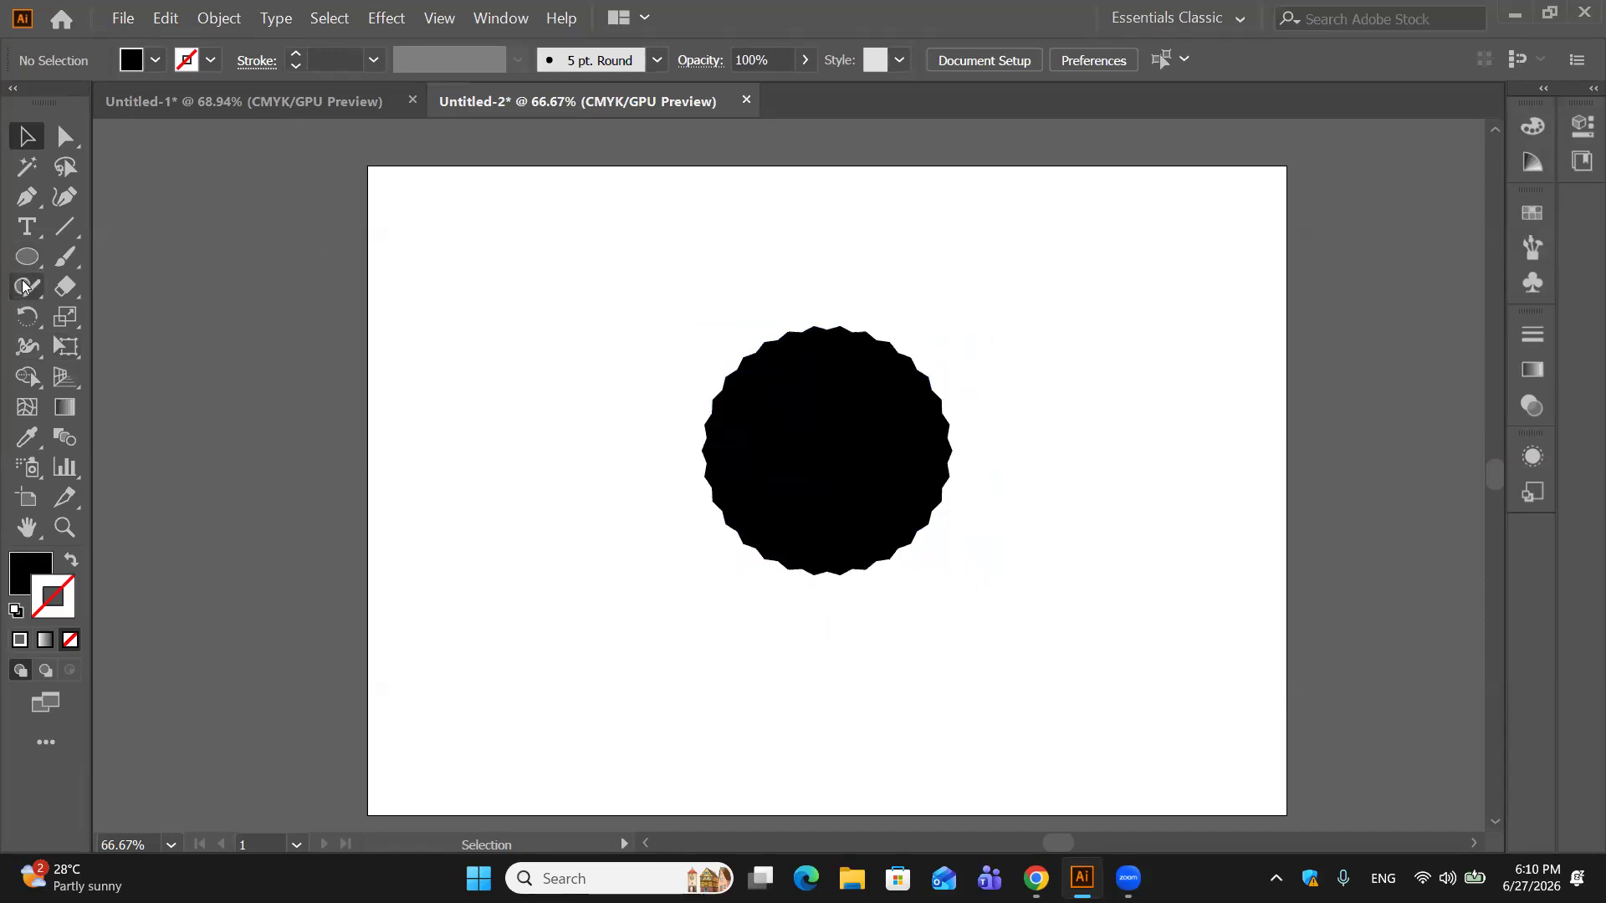
Step: Draw a smaller concentric circle inside the serrated shape with the Ellipse tool, leaving an even rim around it
{"action": "left_click_drag", "start_coordinate": [39, 262], "coordinate": [119, 311]}
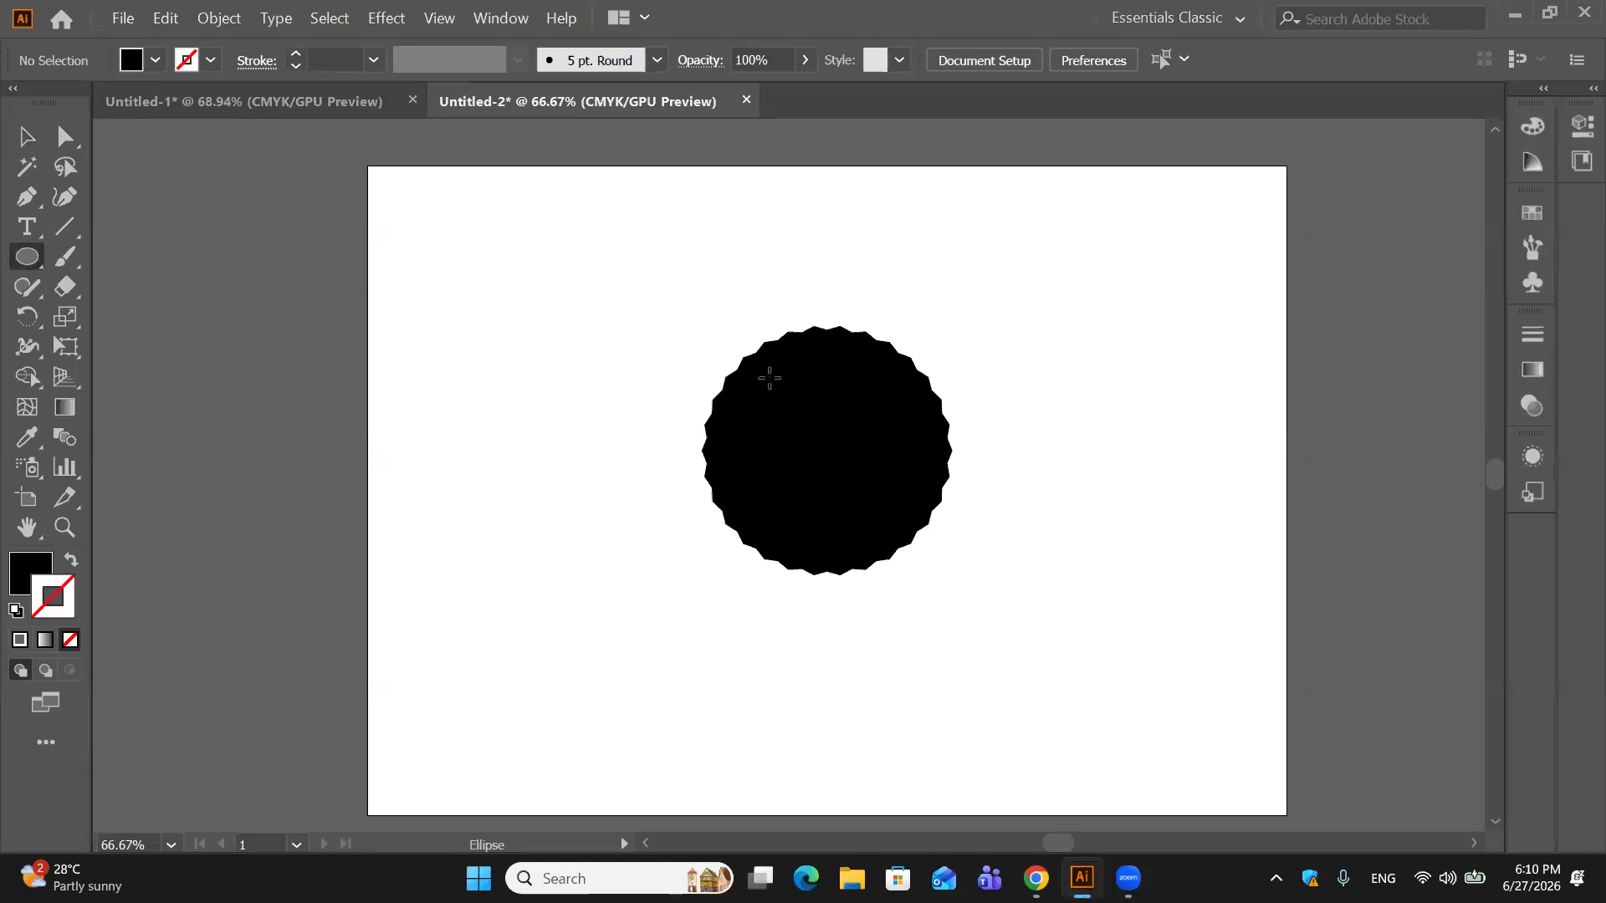
{"action": "mouse_move", "coordinate": [769, 378]}
{"action": "left_mouse_down"}
{"action": "mouse_move", "coordinate": [844, 477]}
{"action": "mouse_move", "coordinate": [889, 475]}
{"action": "mouse_move", "coordinate": [833, 445]}
{"action": "mouse_move", "coordinate": [867, 476]}
{"action": "left_mouse_up"}
{"action": "left_click_drag", "start_coordinate": [788, 405], "coordinate": [822, 459]}
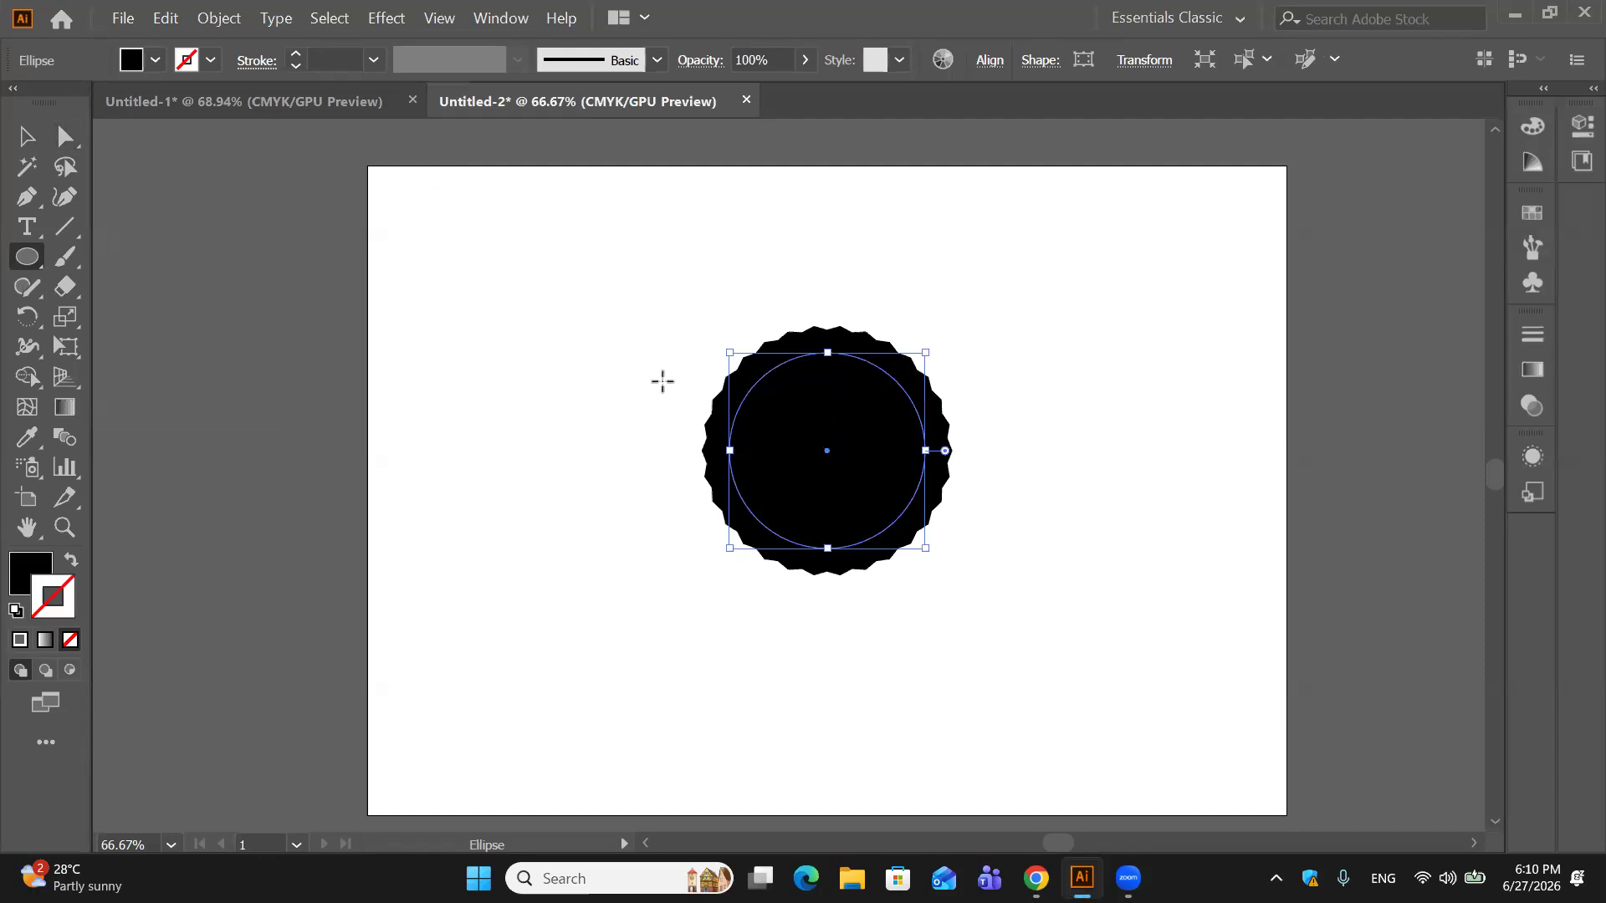
Step: Give the inner circle a white 1 pt stroke and no fill
{"action": "left_click", "coordinate": [20, 640]}
{"action": "left_click", "coordinate": [23, 586]}
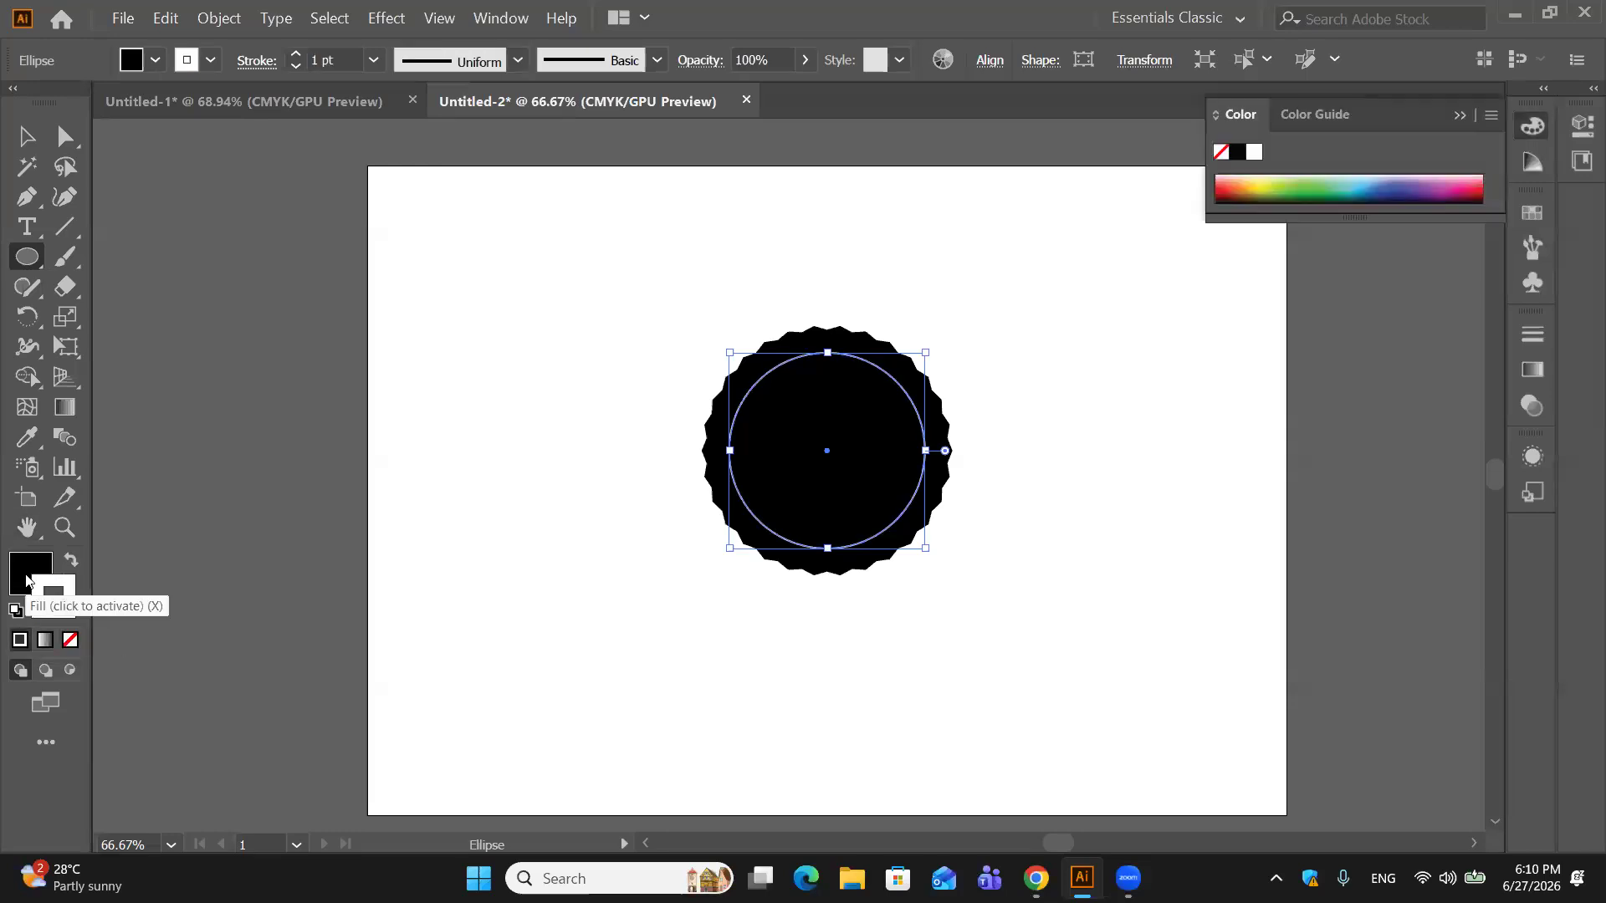
{"action": "left_click", "coordinate": [62, 637]}
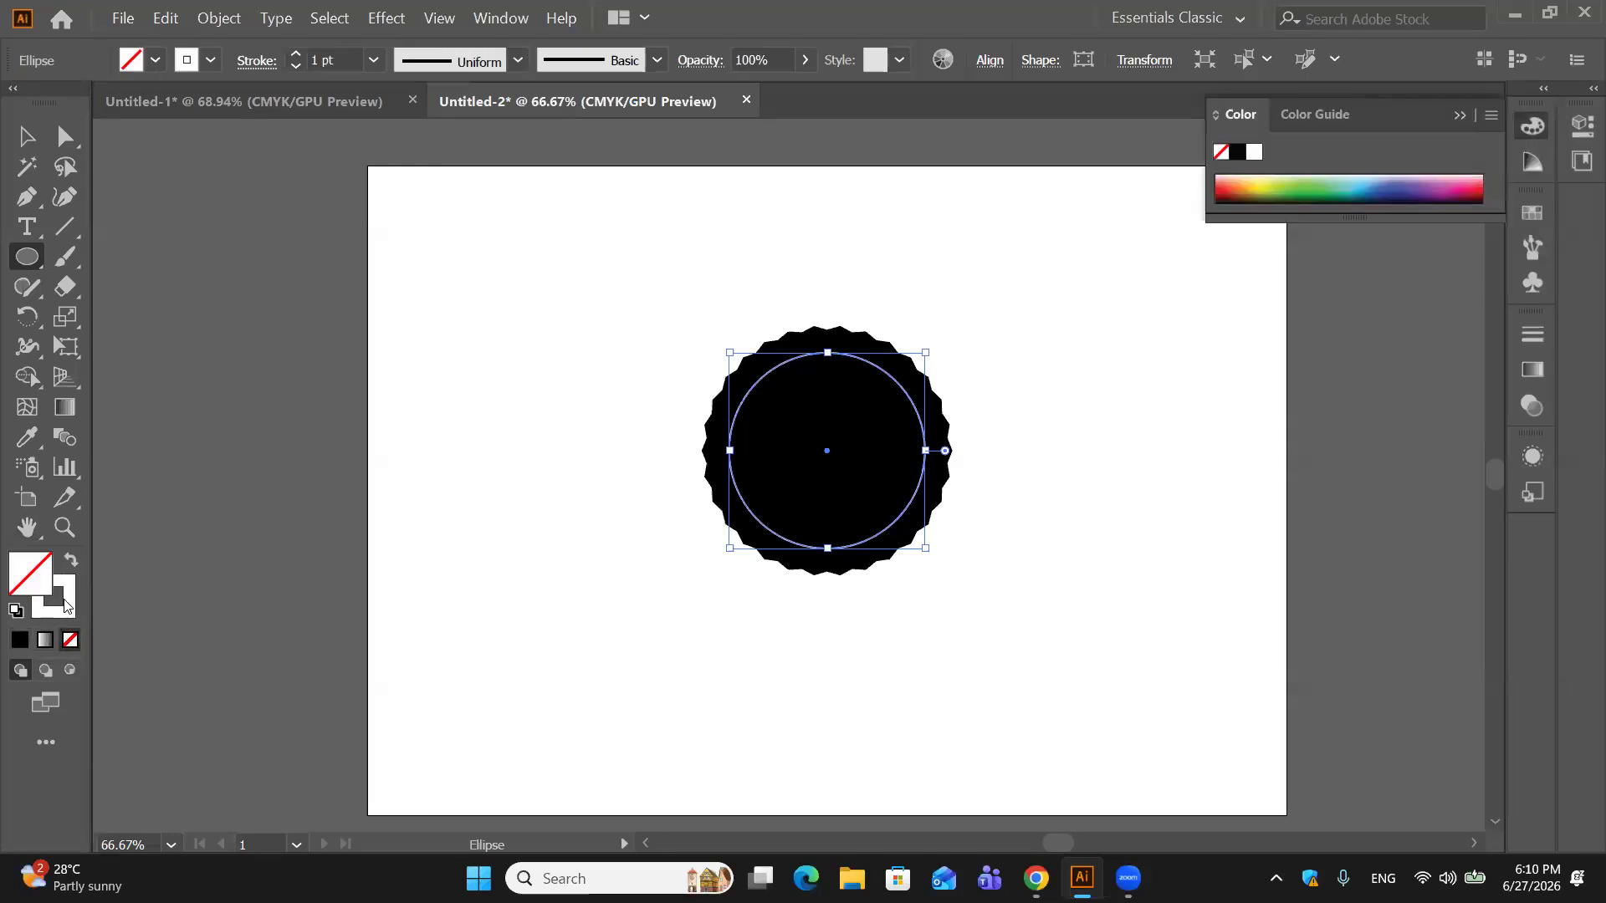
{"action": "left_click", "coordinate": [63, 609]}
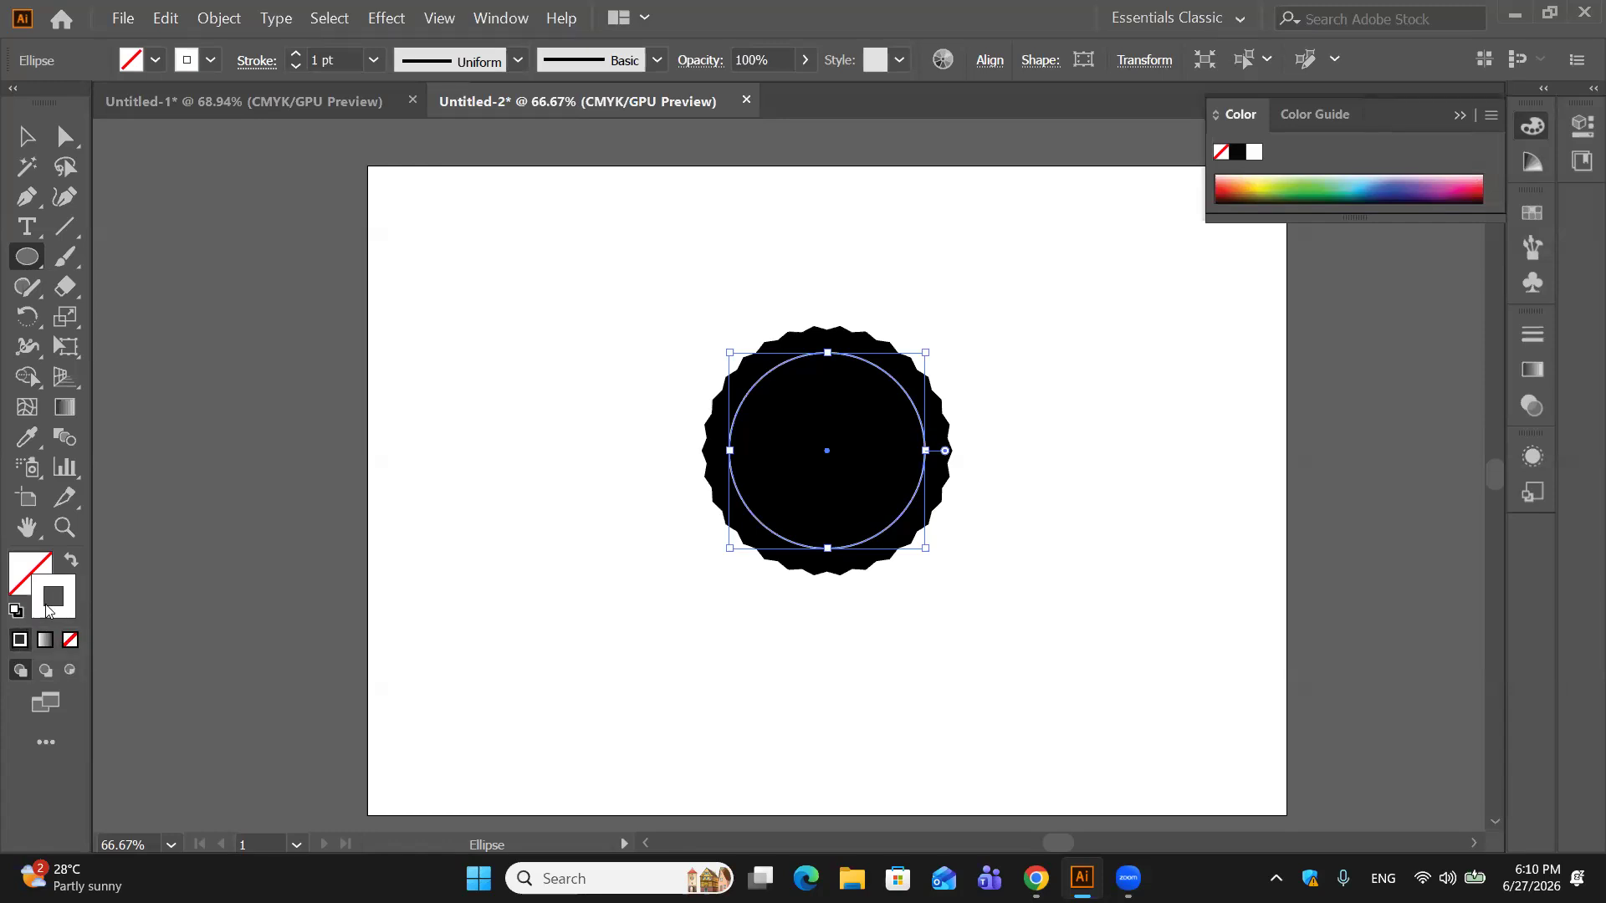
{"action": "double_click", "coordinate": [52, 609]}
{"action": "mouse_move", "coordinate": [725, 391]}
{"action": "left_mouse_down"}
{"action": "mouse_move", "coordinate": [677, 412]}
{"action": "mouse_move", "coordinate": [657, 351]}
{"action": "mouse_move", "coordinate": [656, 437]}
{"action": "mouse_move", "coordinate": [659, 292]}
{"action": "mouse_move", "coordinate": [664, 365]}
{"action": "left_mouse_up"}
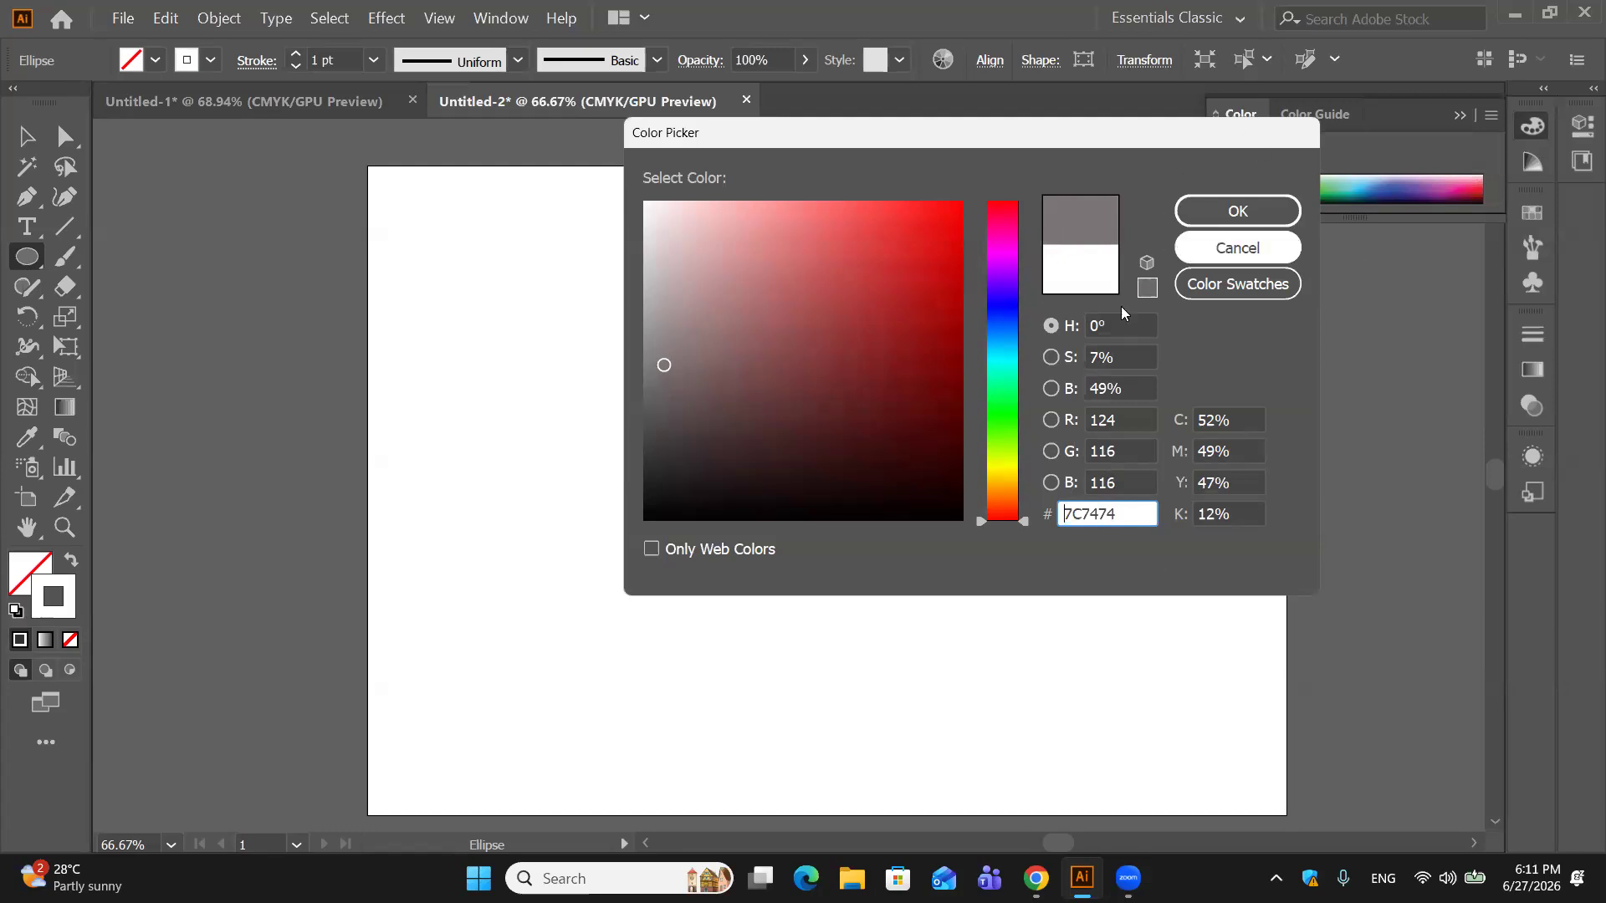
{"action": "left_click", "coordinate": [1193, 250]}
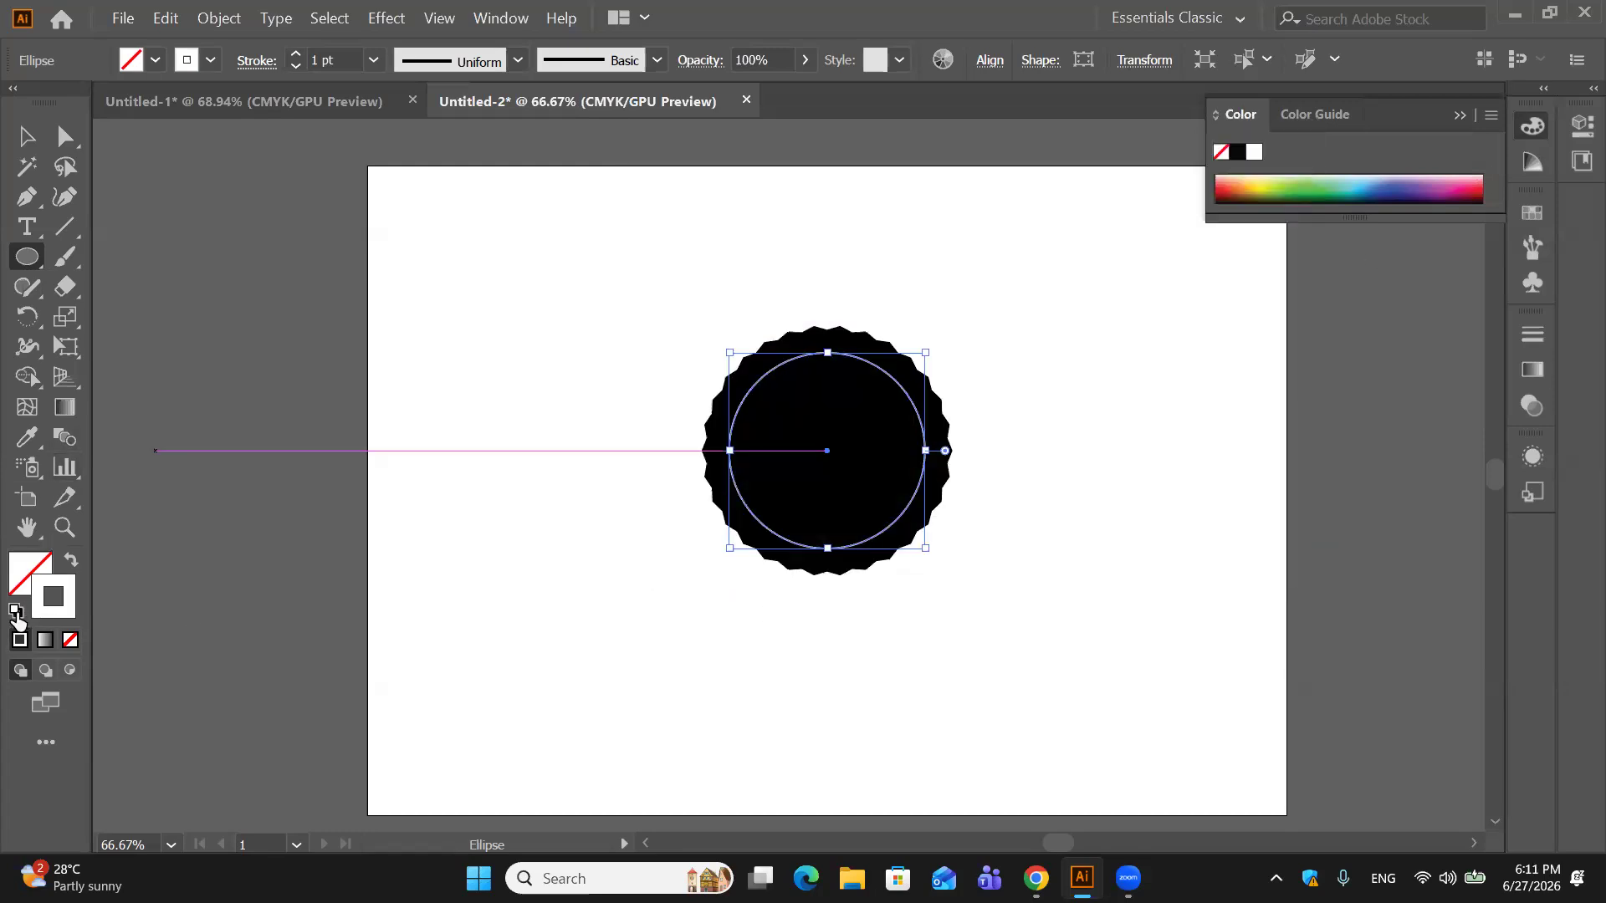
Step: Reset the inner circle to the default fill and stroke colors, and remove its fill
{"action": "left_click", "coordinate": [16, 610]}
{"action": "left_click", "coordinate": [31, 571]}
{"action": "left_click", "coordinate": [70, 638]}
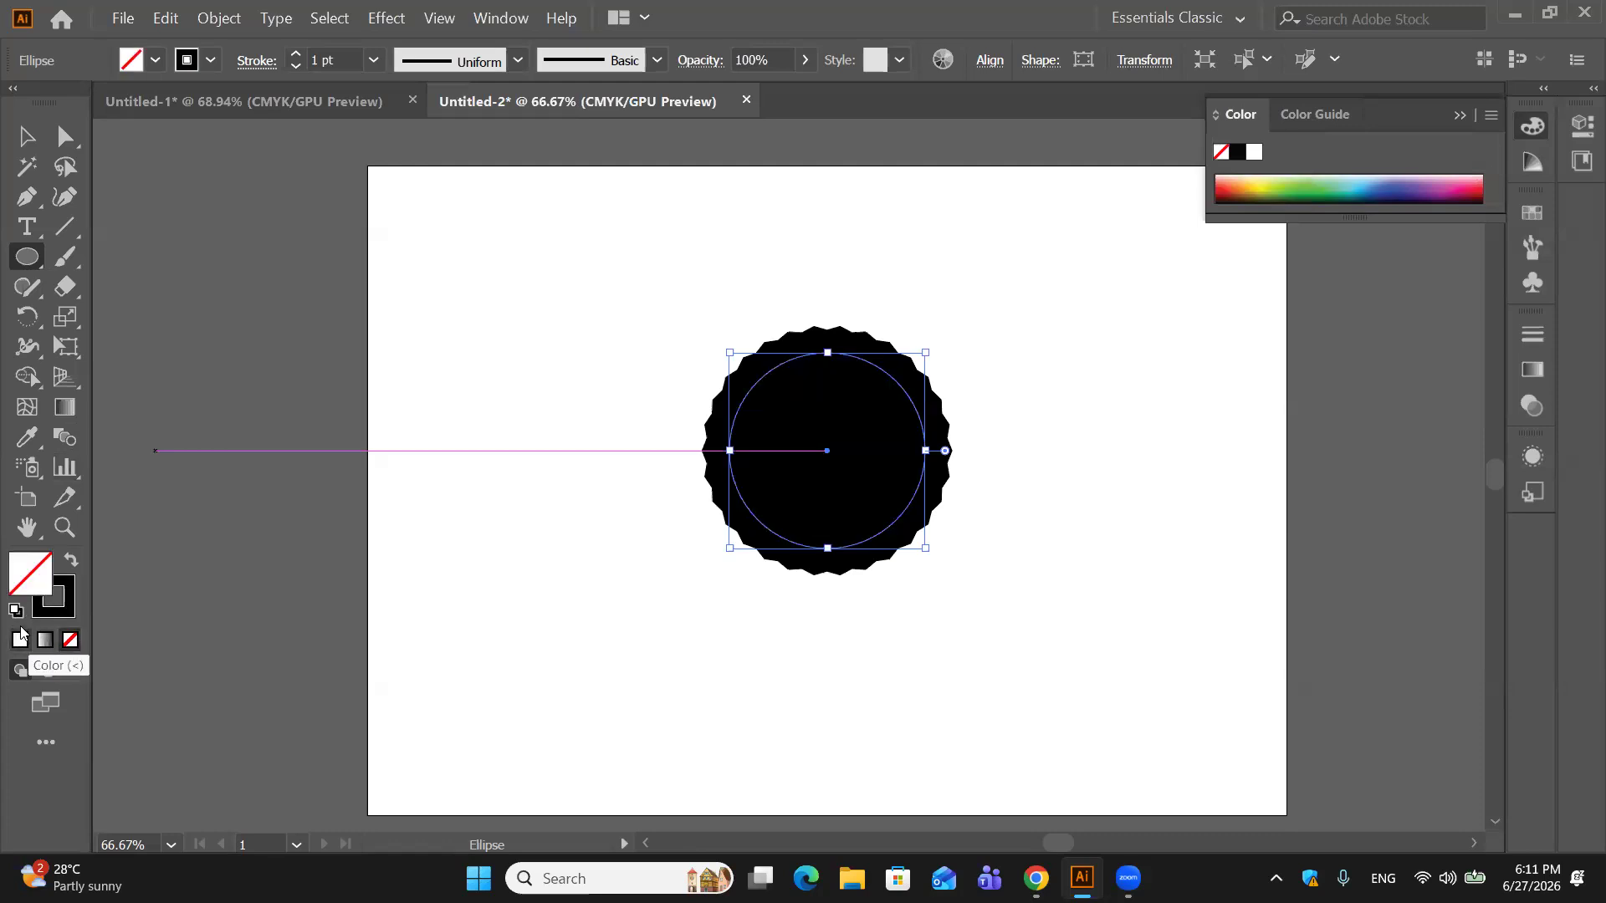
Step: Set the inner circle's stroke to a dark gray and deselect it
{"action": "double_click", "coordinate": [52, 595]}
{"action": "mouse_move", "coordinate": [661, 489]}
{"action": "left_mouse_down"}
{"action": "mouse_move", "coordinate": [660, 251]}
{"action": "mouse_move", "coordinate": [657, 355]}
{"action": "left_mouse_up"}
{"action": "mouse_move", "coordinate": [667, 442]}
{"action": "left_mouse_down"}
{"action": "mouse_move", "coordinate": [656, 452]}
{"action": "mouse_move", "coordinate": [649, 425]}
{"action": "left_mouse_up"}
{"action": "left_click", "coordinate": [1256, 212]}
{"action": "left_click", "coordinate": [27, 137]}
{"action": "left_click", "coordinate": [384, 365]}
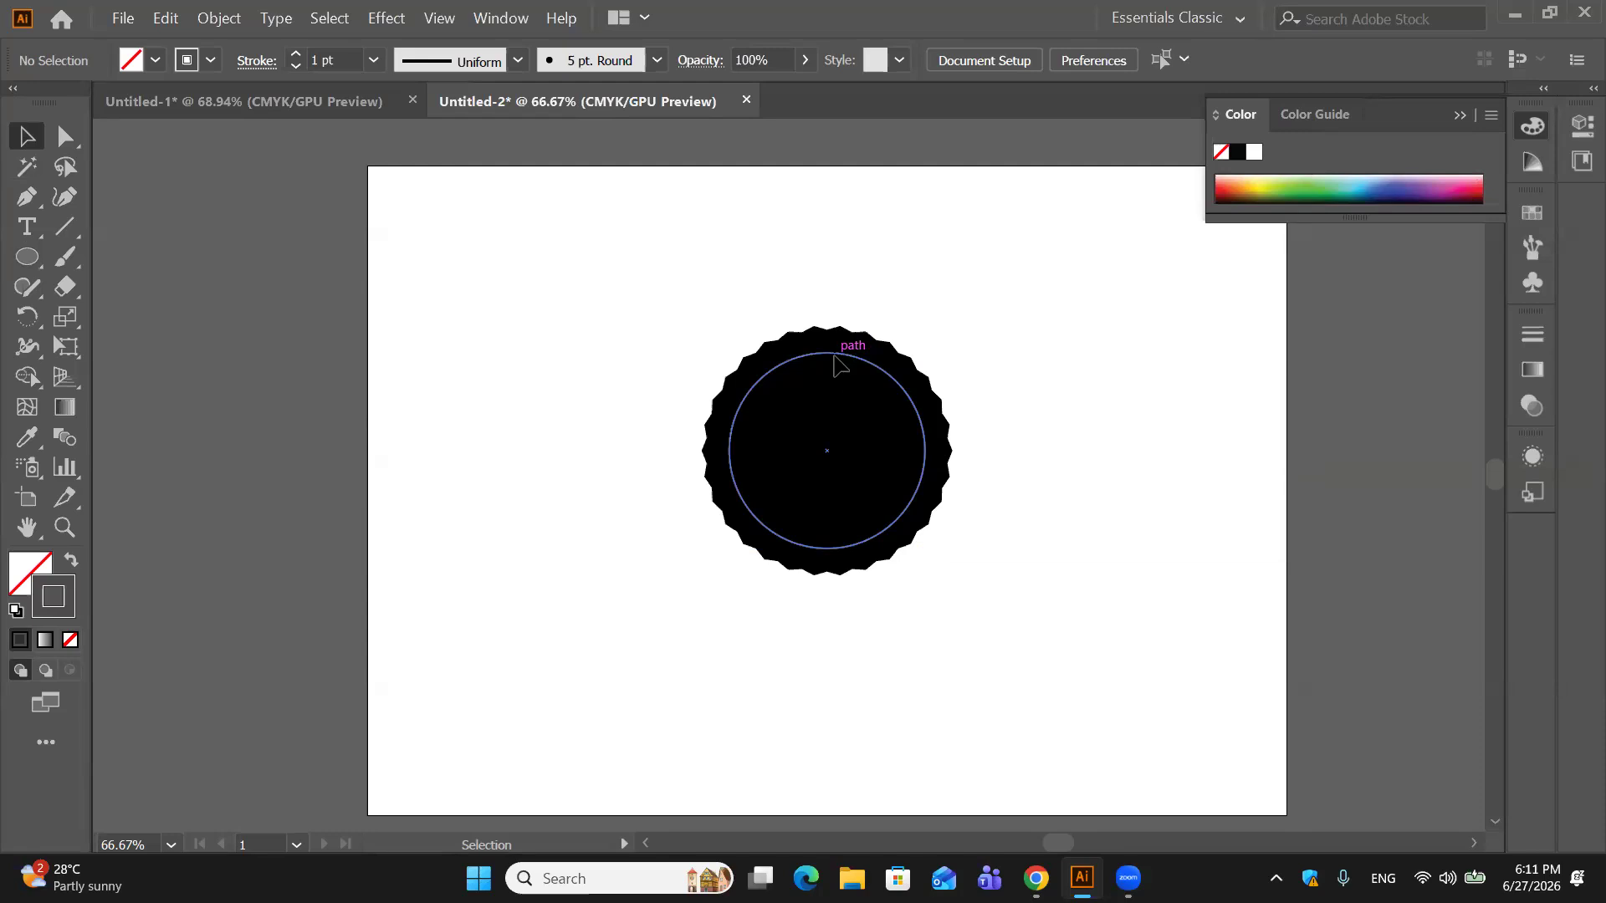
Step: Change the inner circle's stroke color to a light gray that stands out against the black shape
{"action": "left_click", "coordinate": [838, 365]}
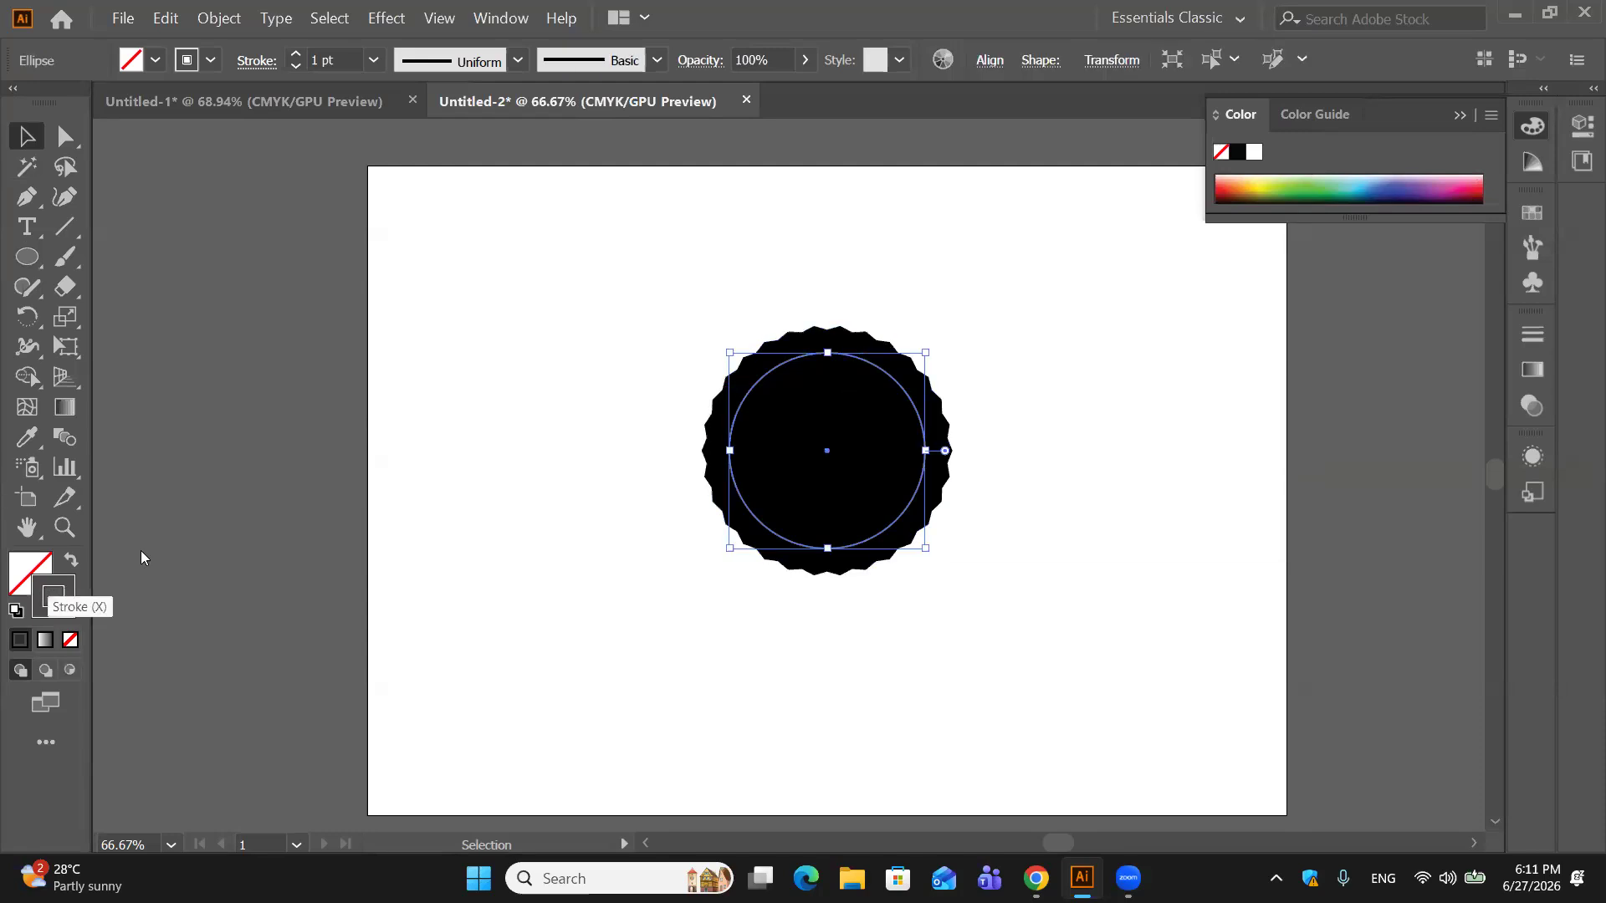
{"action": "double_click", "coordinate": [54, 596]}
{"action": "left_click", "coordinate": [655, 309]}
{"action": "left_click", "coordinate": [1210, 214]}
{"action": "left_click", "coordinate": [1100, 410]}
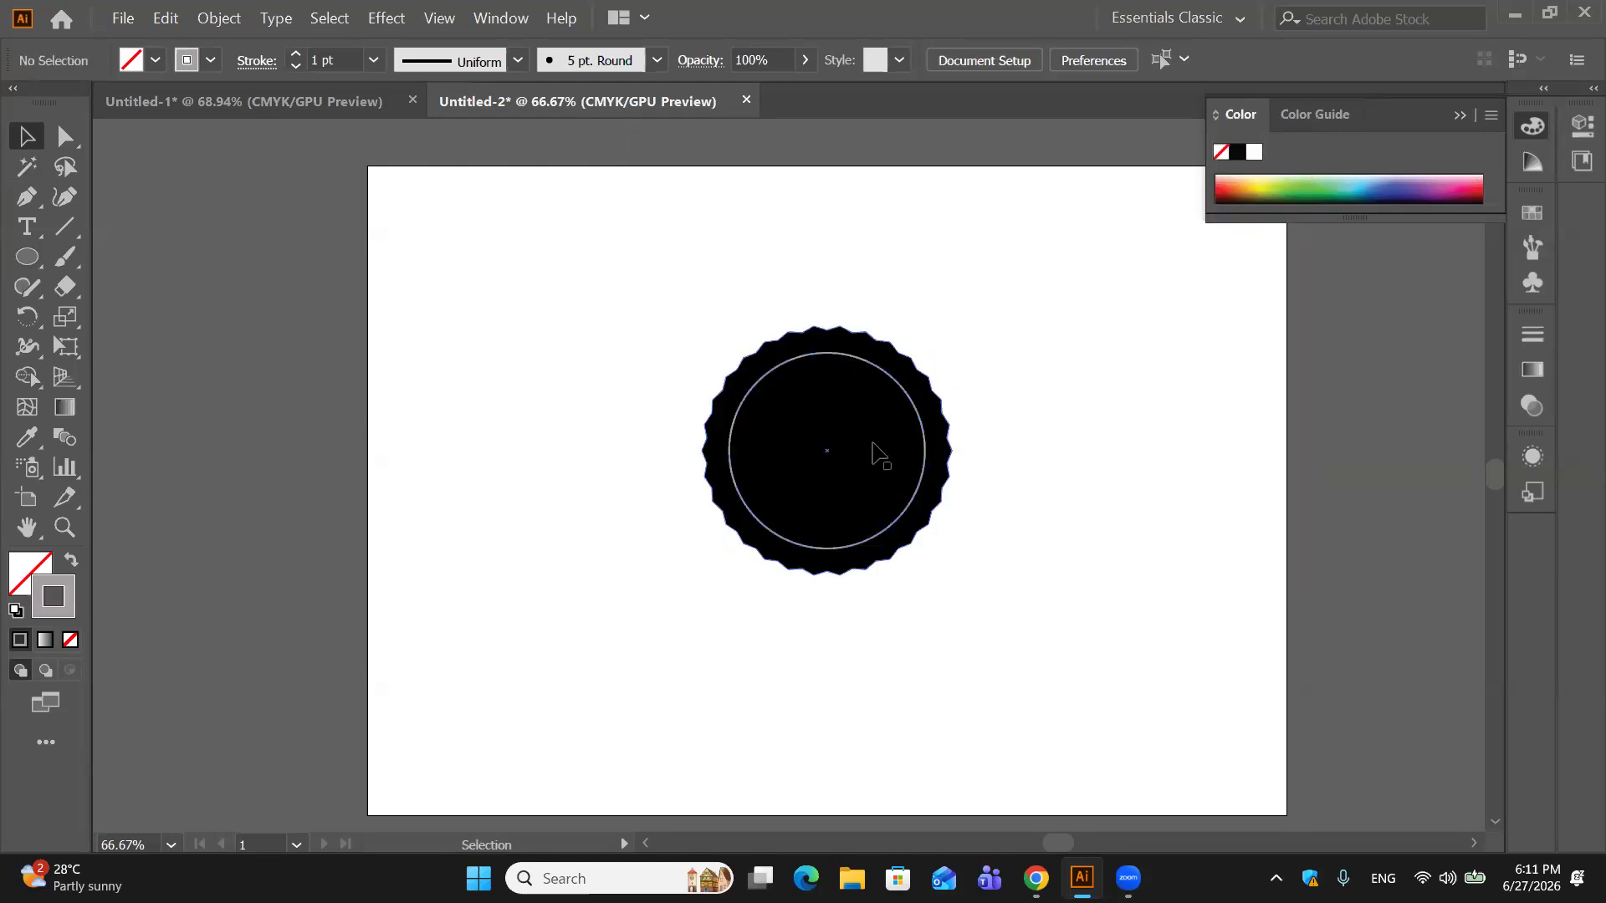
Step: Try a stroke weight of 4 pt on the inner circle
{"action": "left_click", "coordinate": [850, 355]}
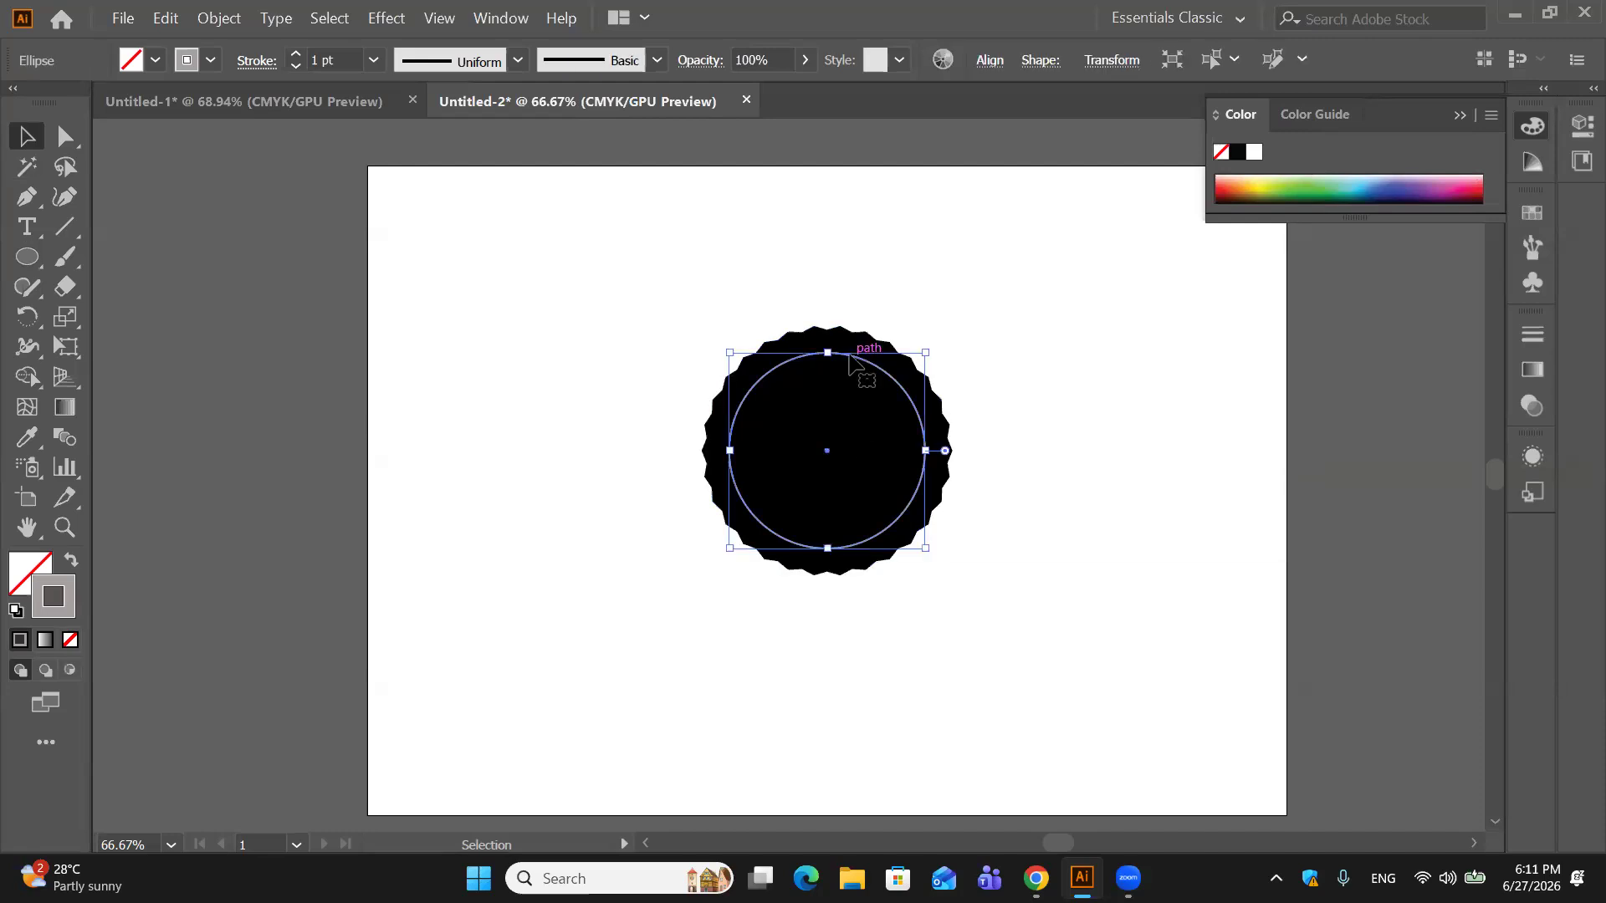
{"action": "left_click", "coordinate": [373, 60]}
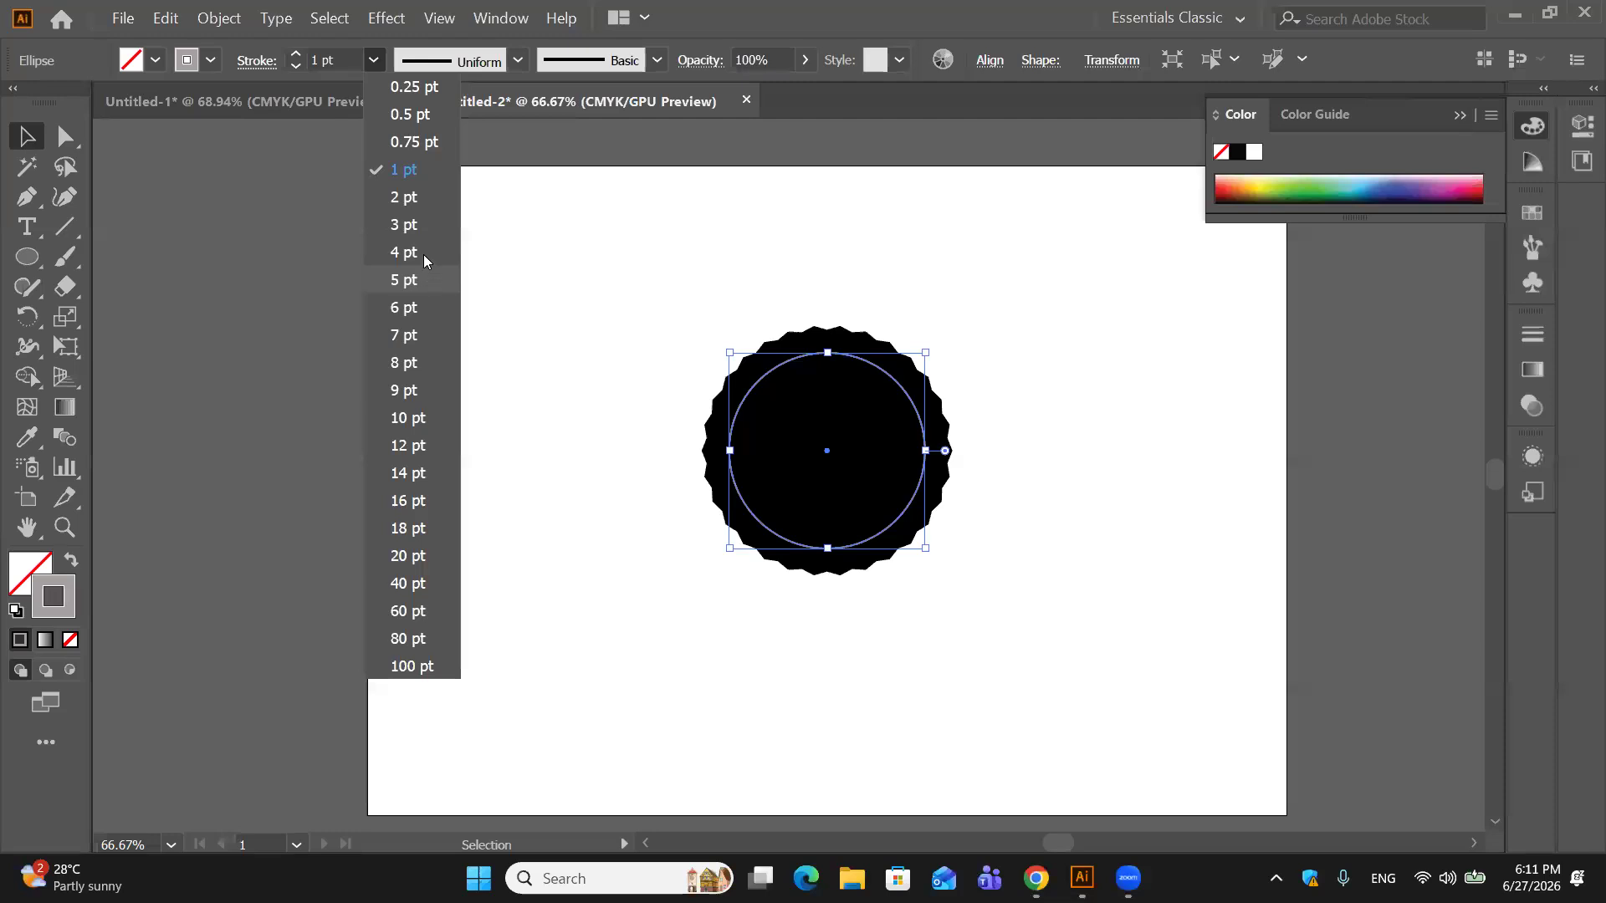
{"action": "left_click", "coordinate": [421, 250]}
{"action": "left_click", "coordinate": [1161, 444]}
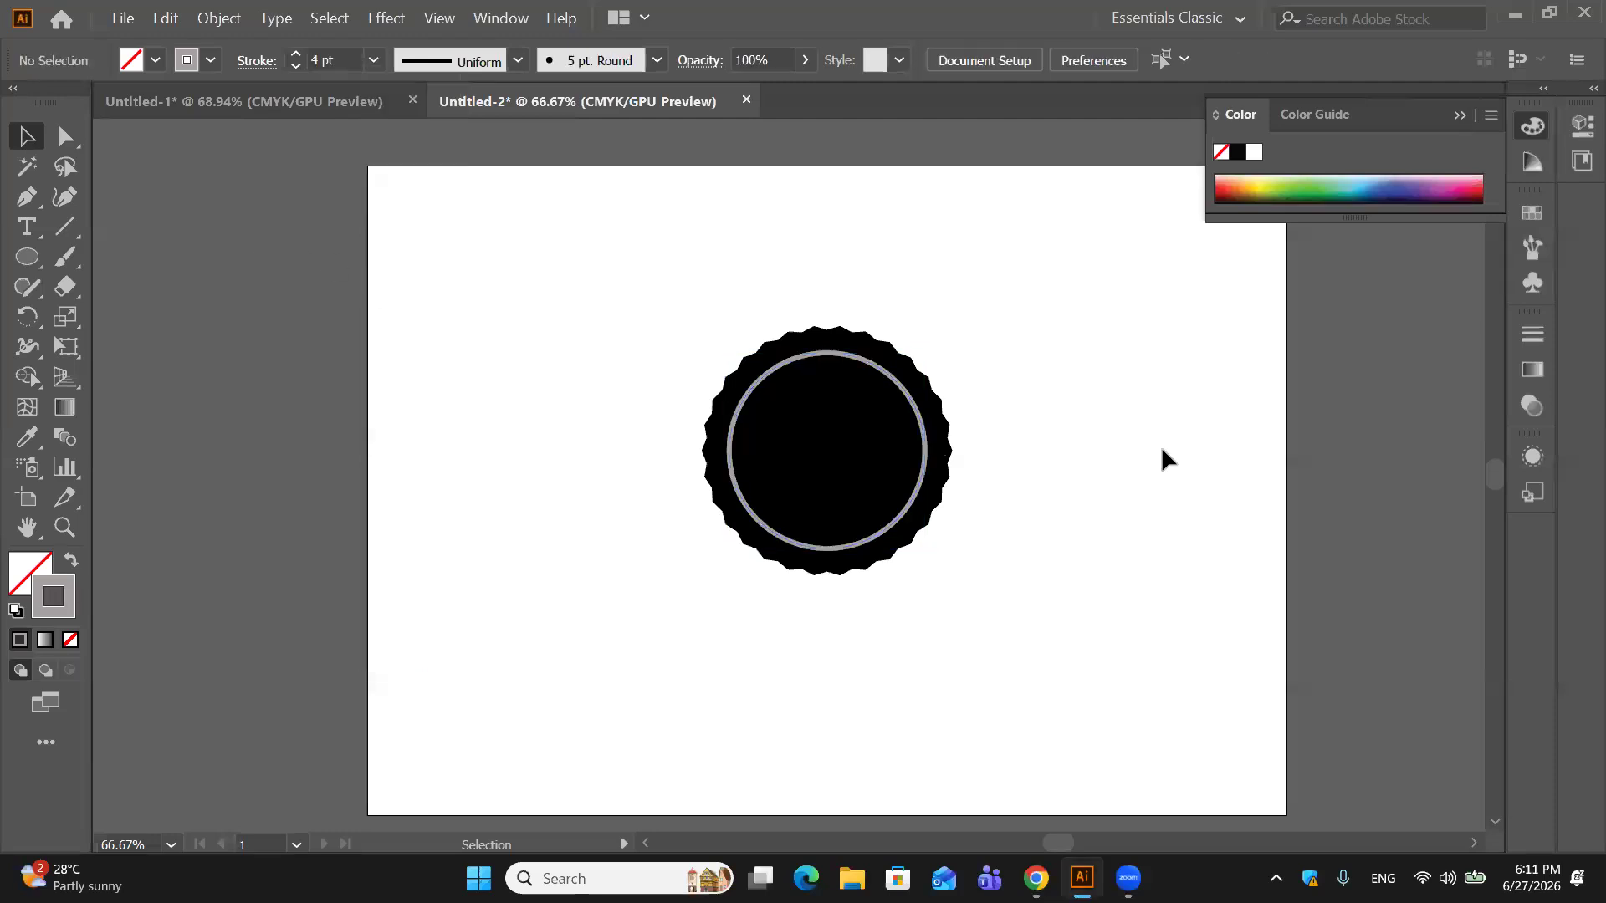
Step: Set the inner circle's stroke weight to 3 pt
{"action": "key", "text": "ctrl+z"}
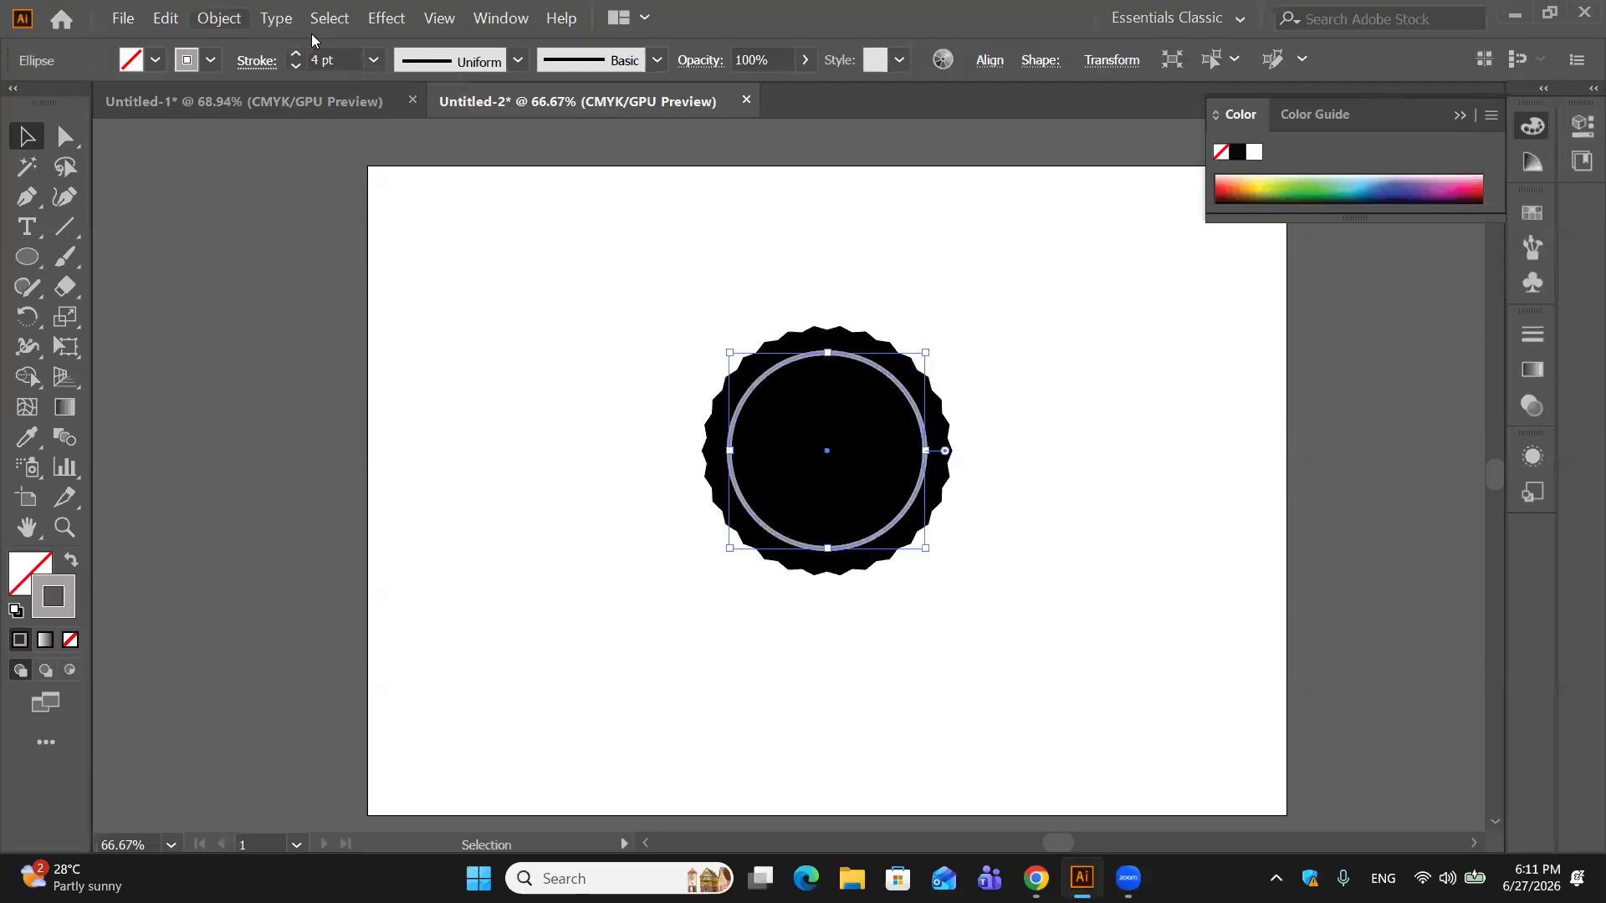
{"action": "left_click", "coordinate": [373, 60]}
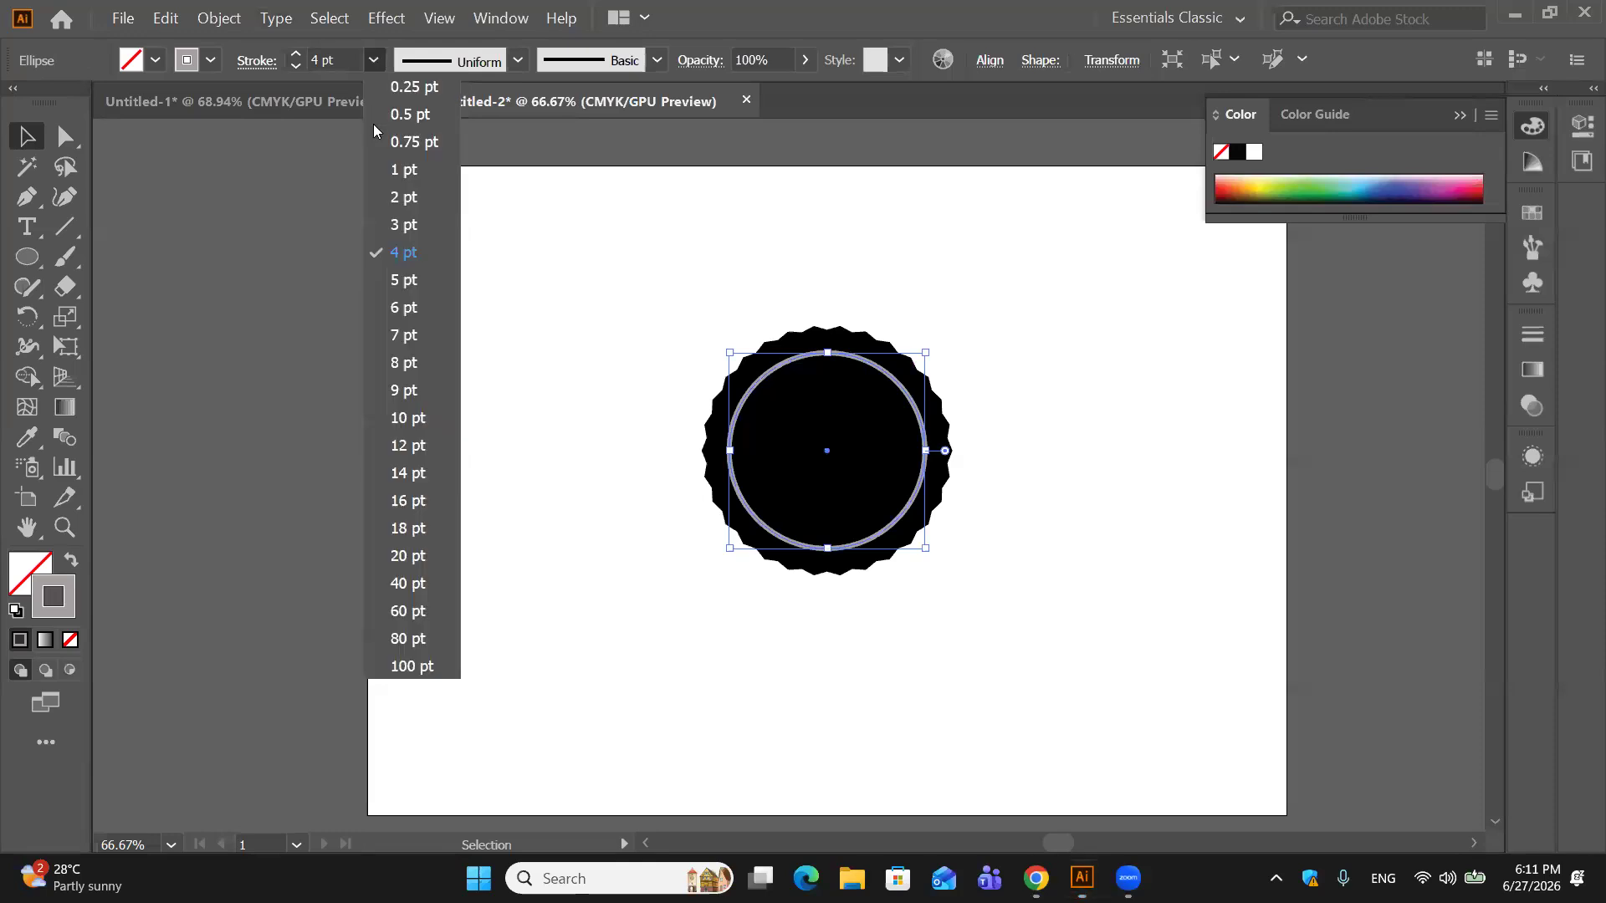
{"action": "left_click", "coordinate": [393, 224]}
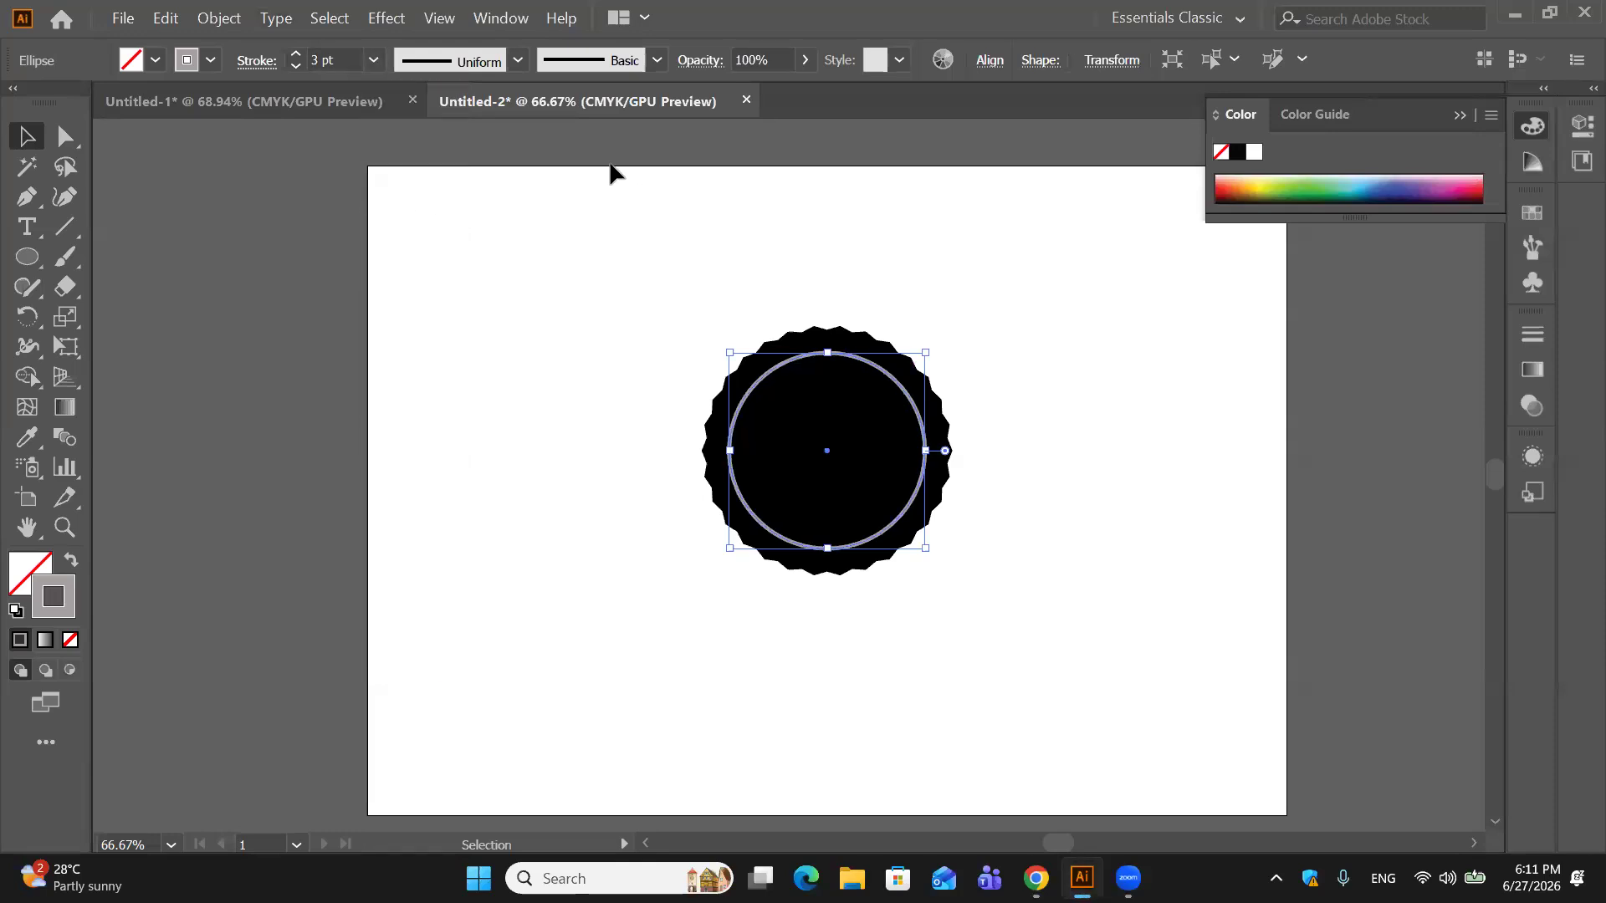
{"action": "left_click", "coordinate": [611, 175]}
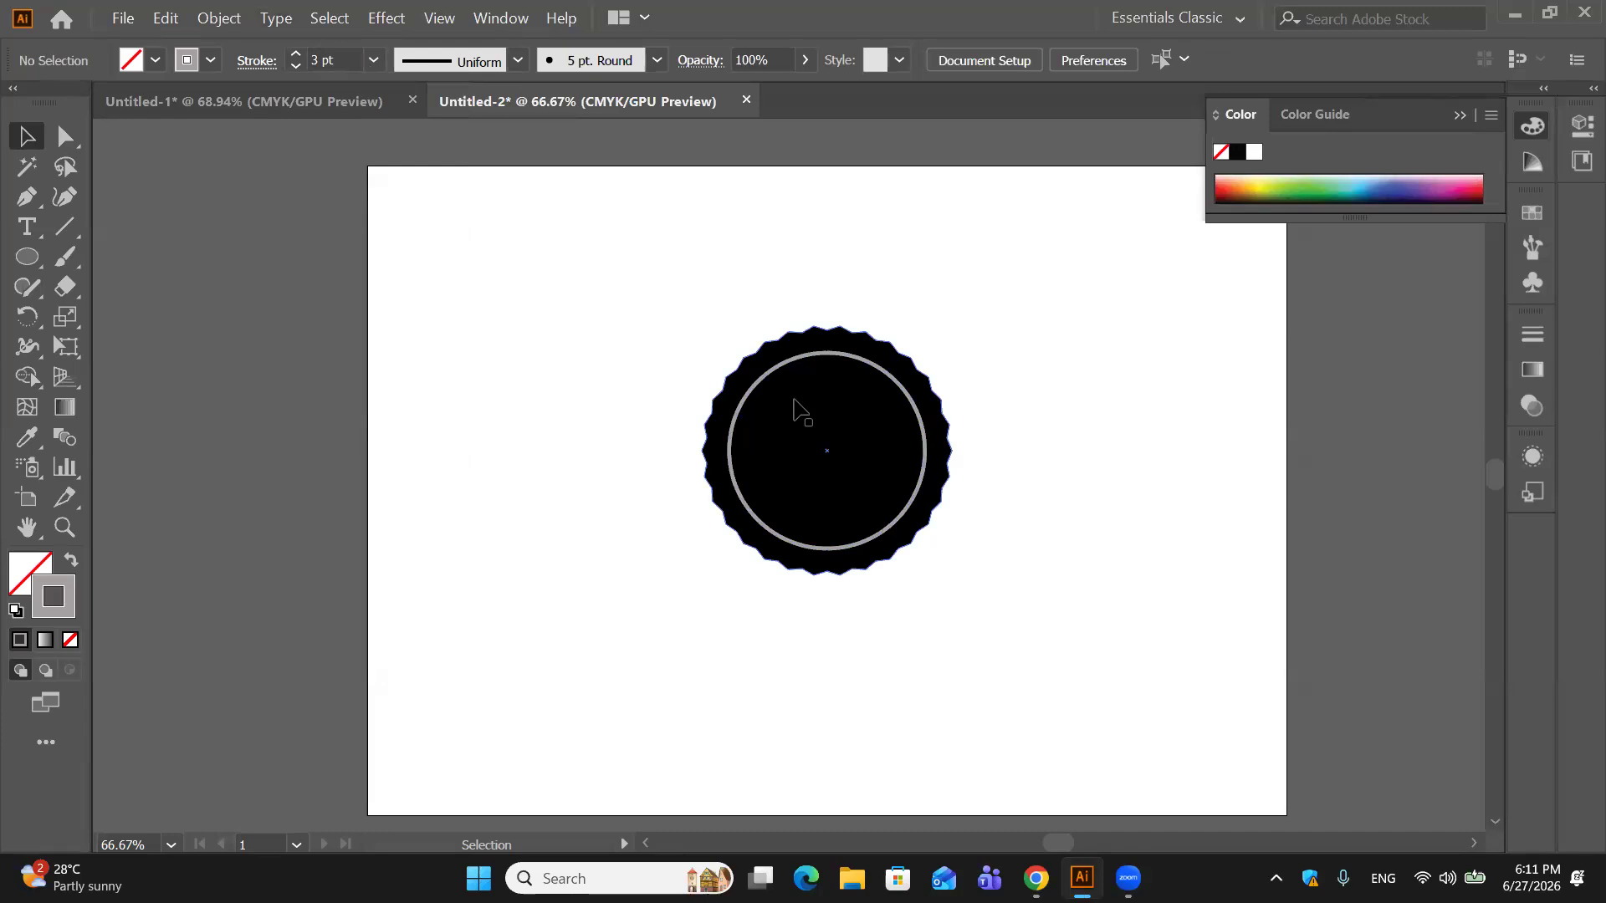
Step: Try duplicating the gray ring with a regular paste, and delete each pasted copy
{"action": "left_click", "coordinate": [816, 362]}
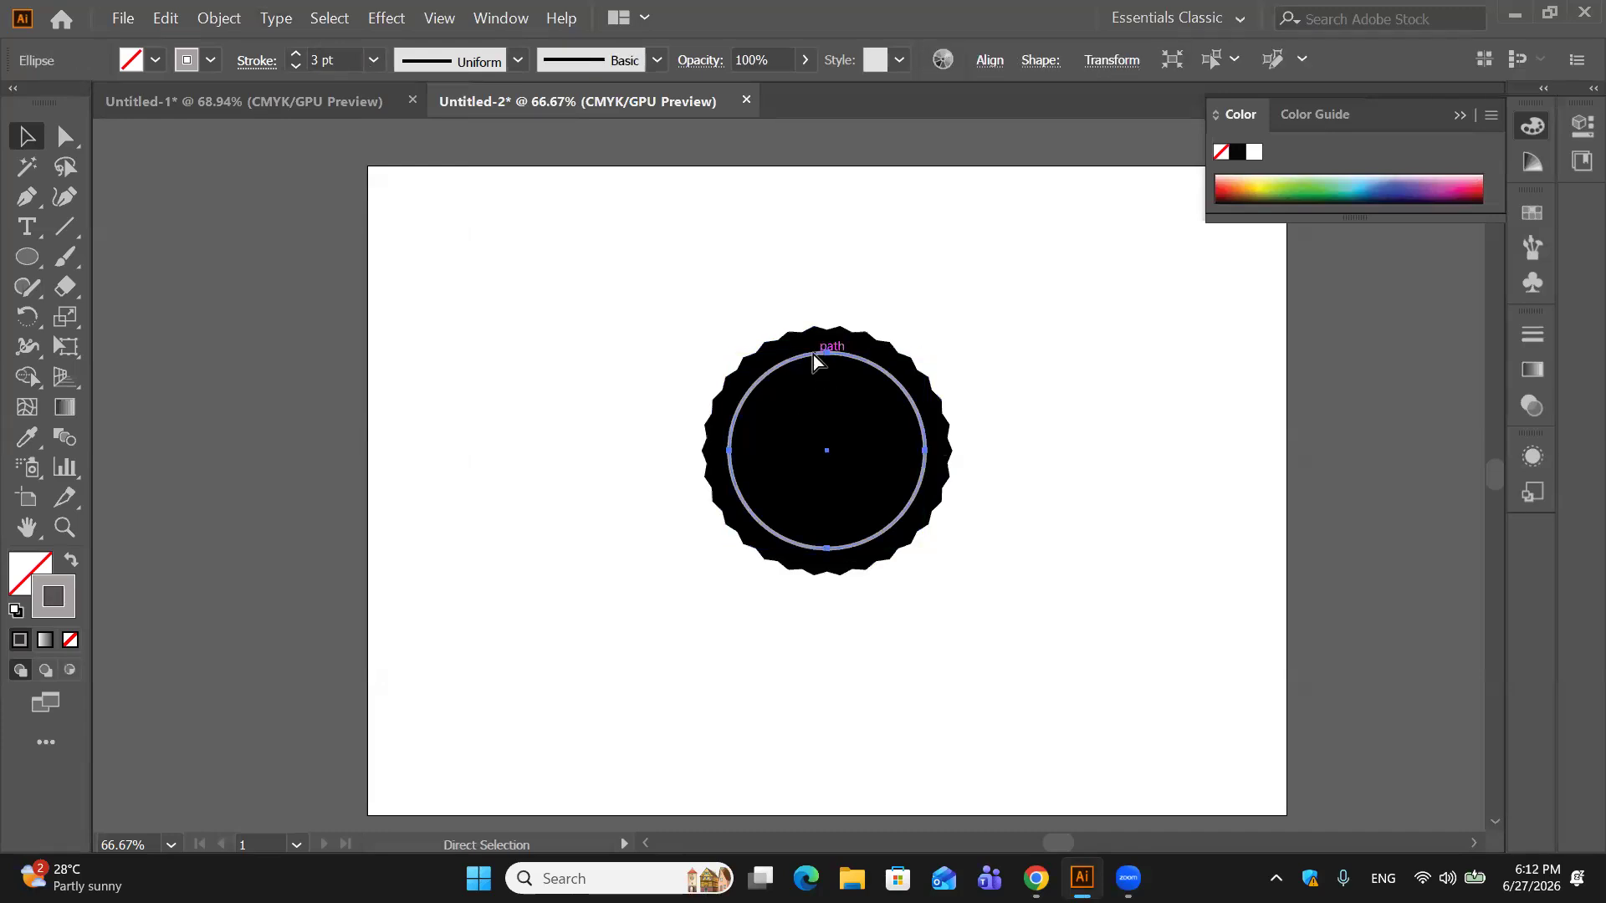
{"action": "left_click_drag", "start_coordinate": [813, 354], "coordinate": [774, 379]}
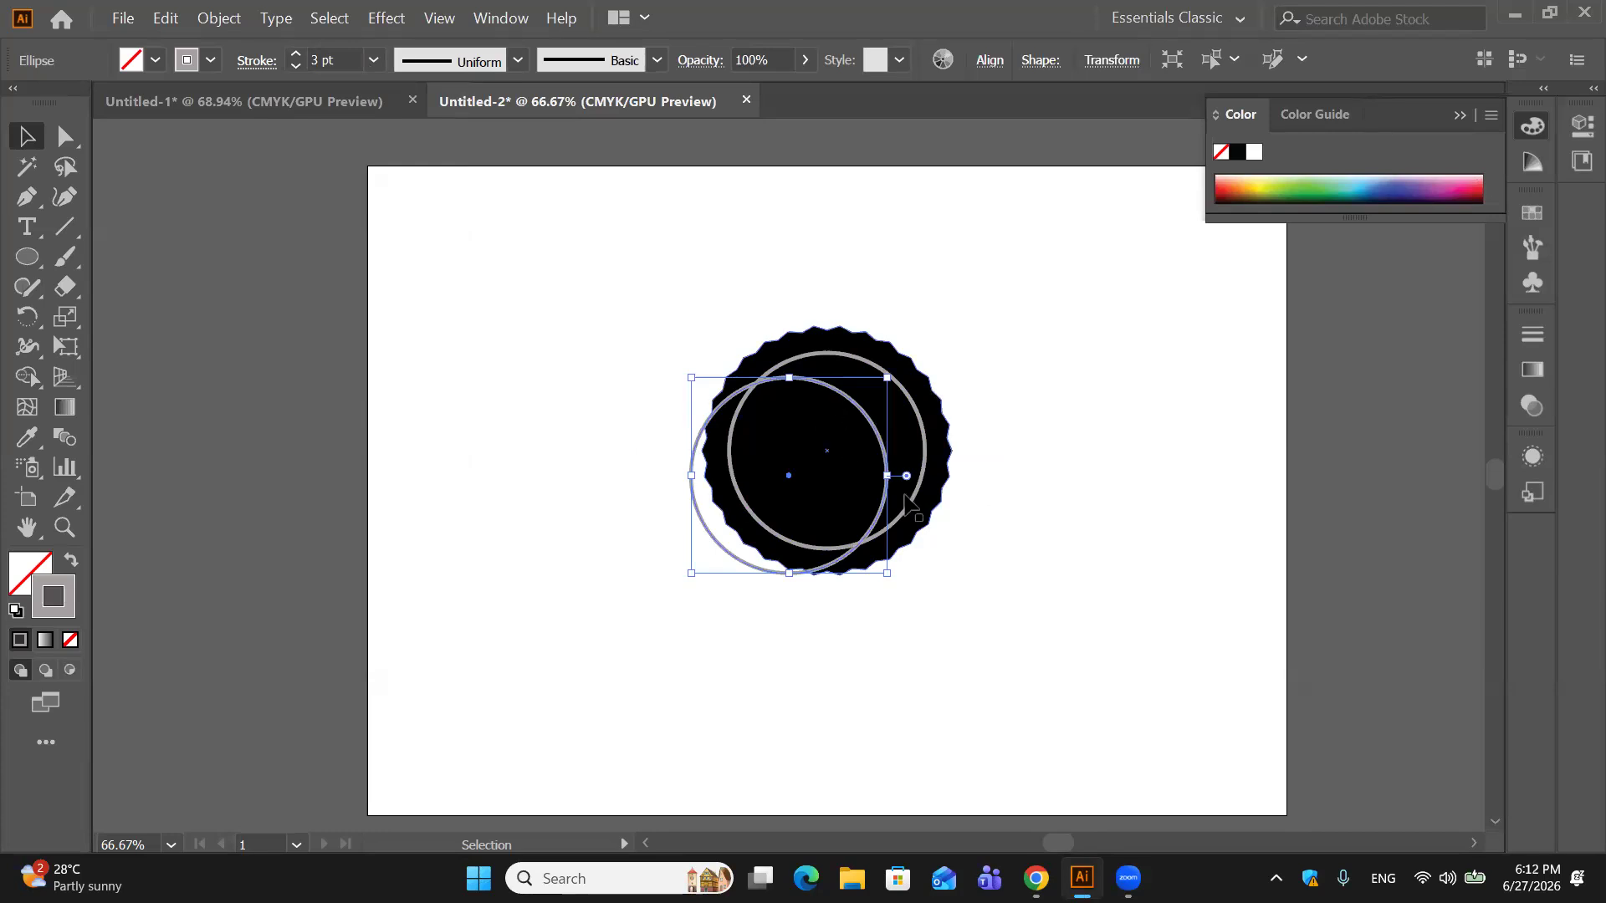
{"action": "key", "text": "Delete"}
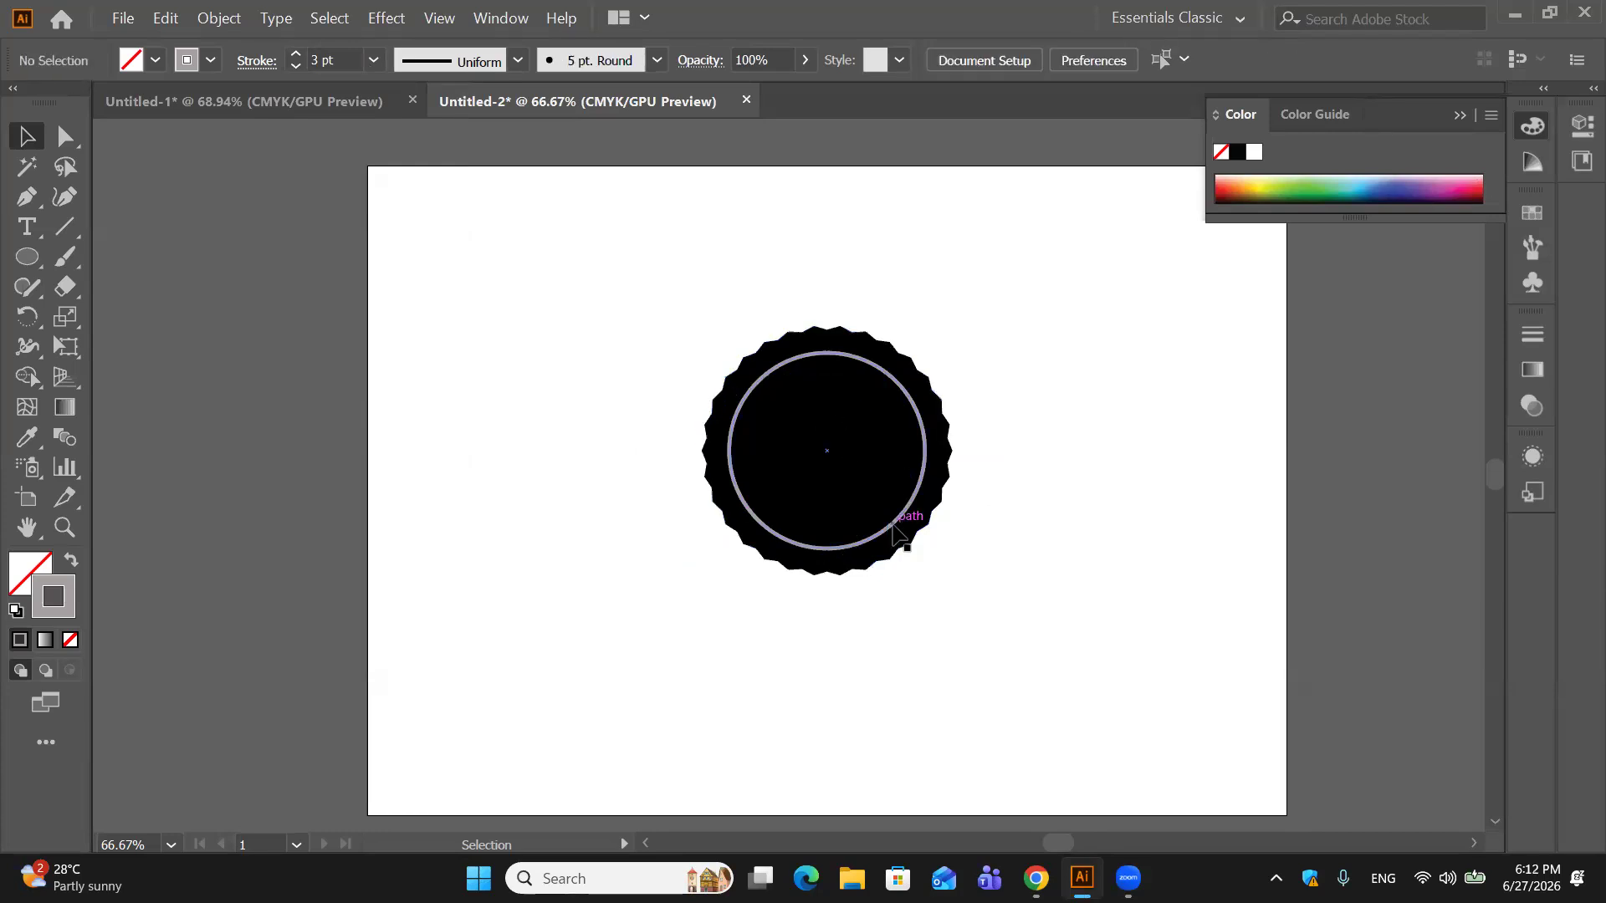
{"action": "left_click", "coordinate": [892, 525]}
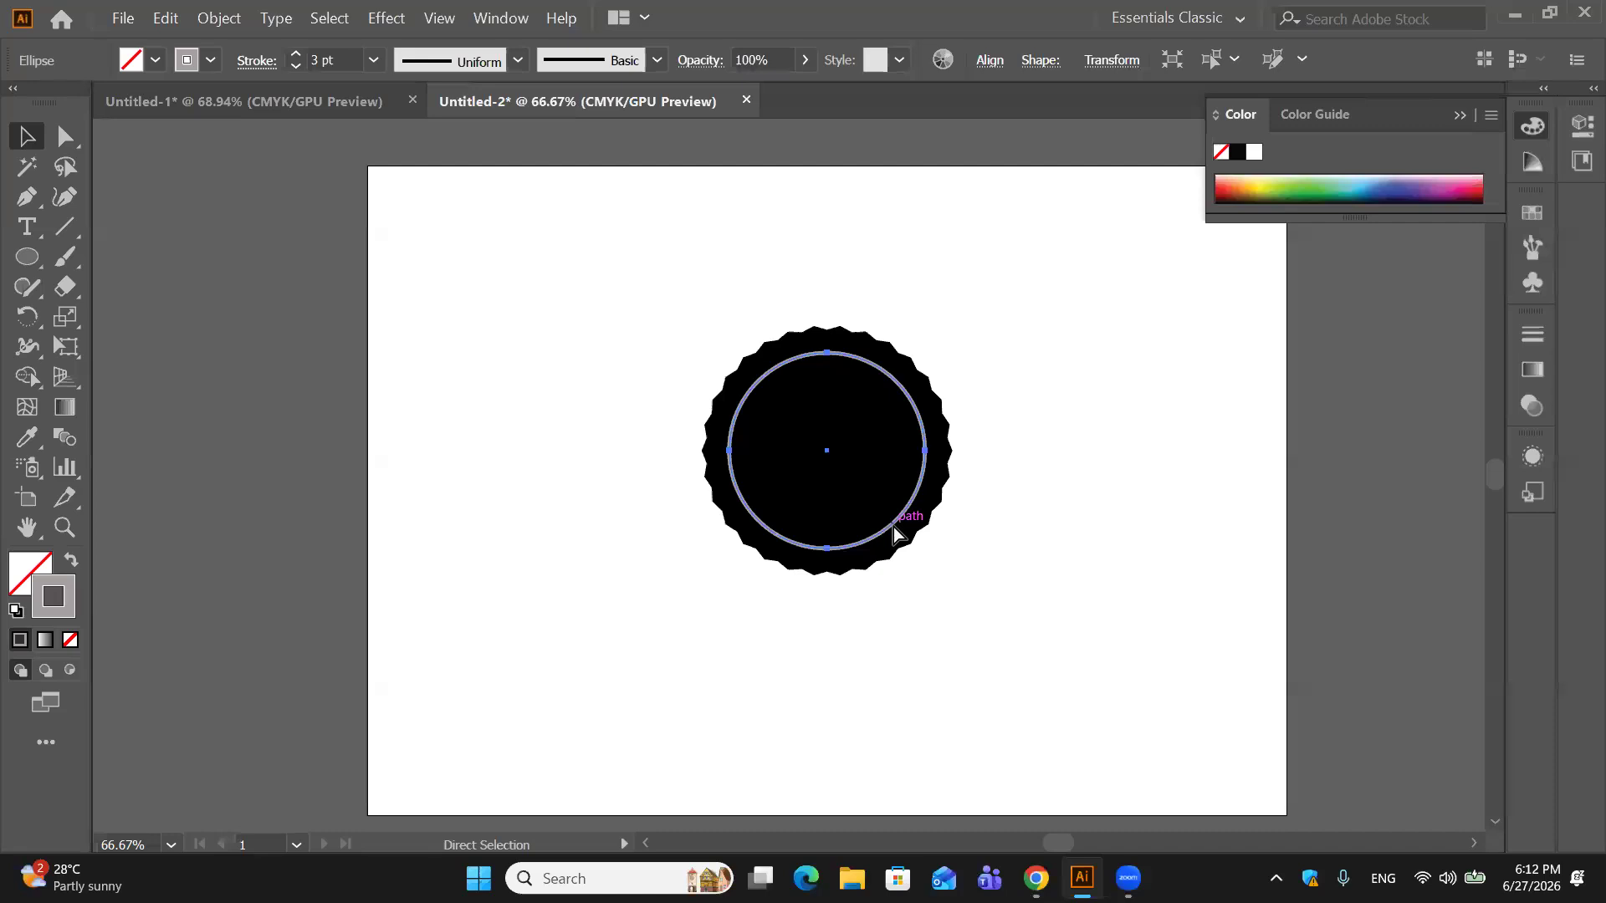
{"action": "key", "text": "ctrl+v"}
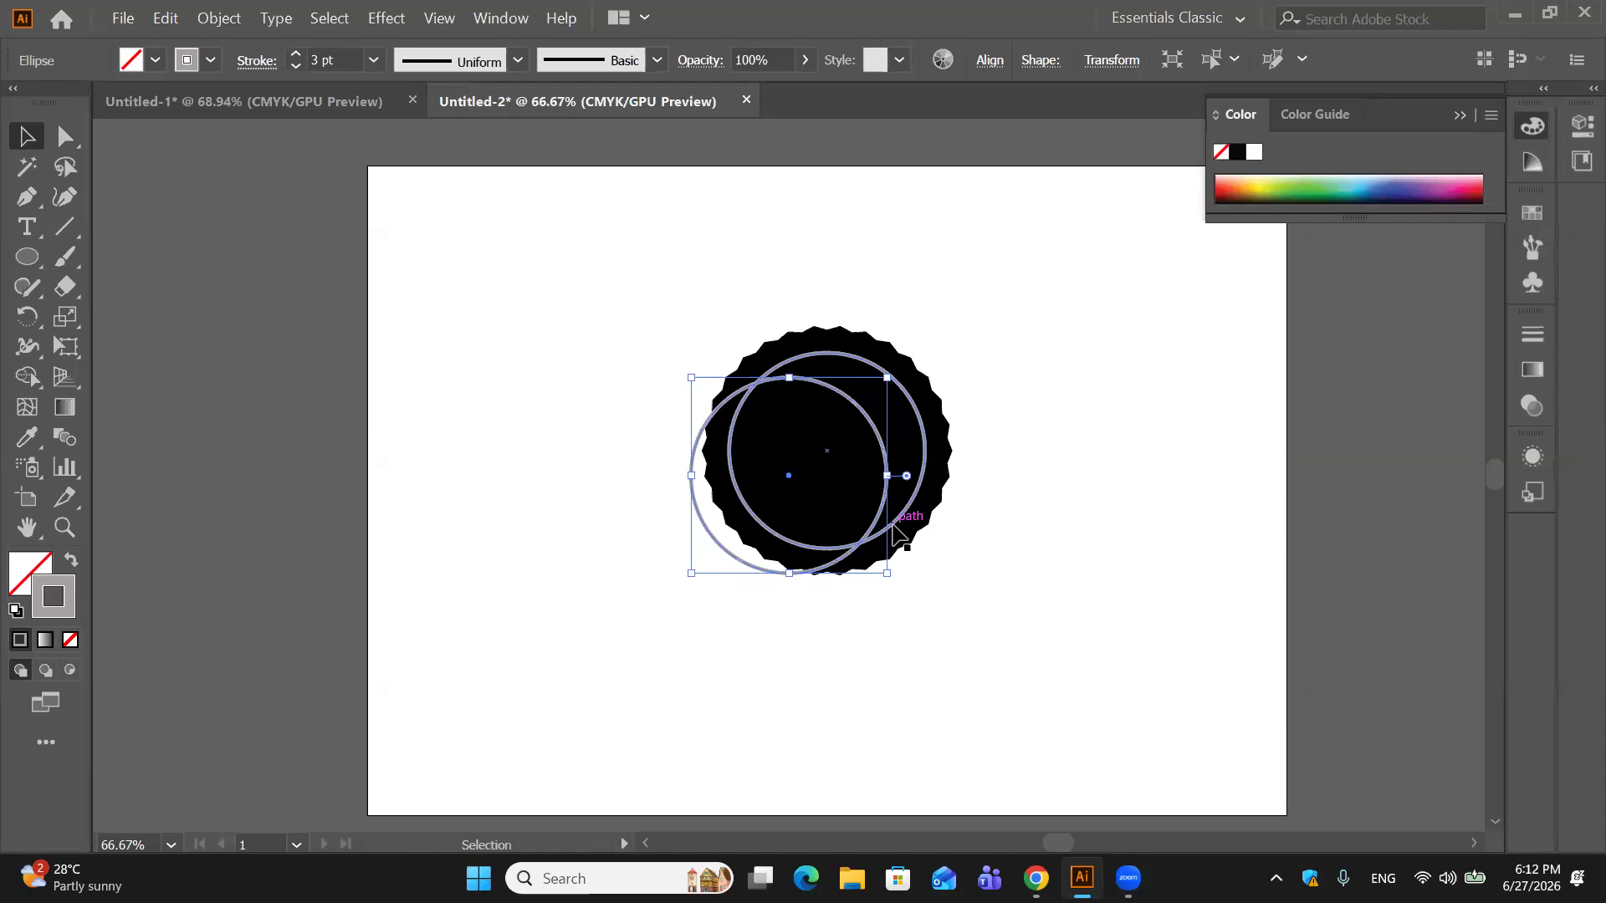
{"action": "left_click", "coordinate": [907, 389]}
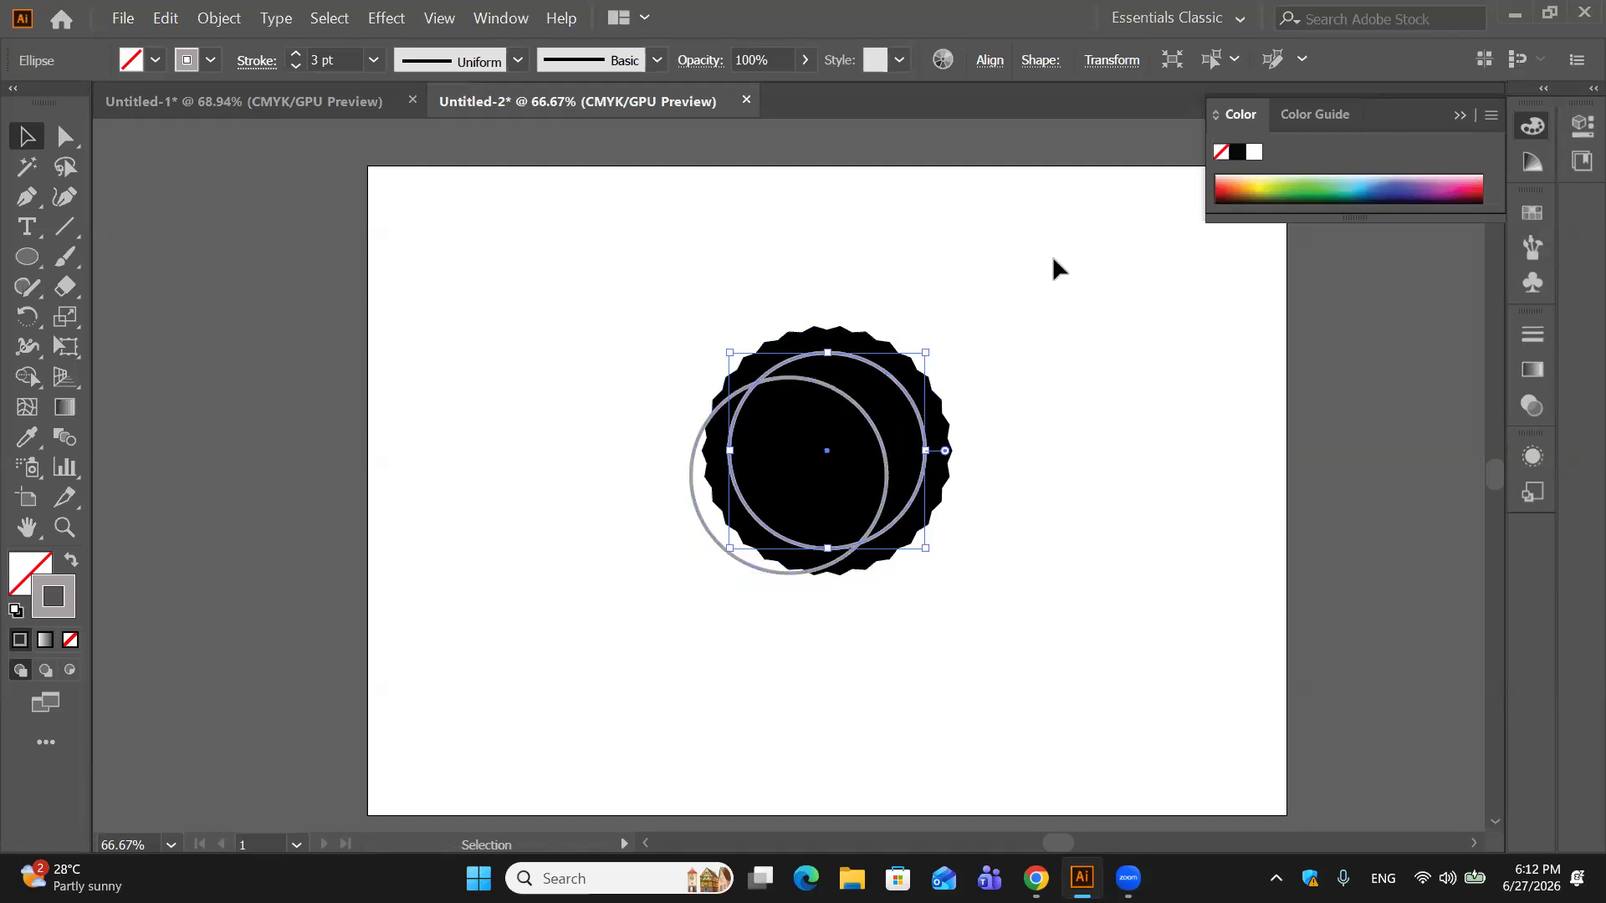
{"action": "left_click", "coordinate": [995, 338]}
{"action": "left_click", "coordinate": [866, 415]}
{"action": "key", "text": "Delete"}
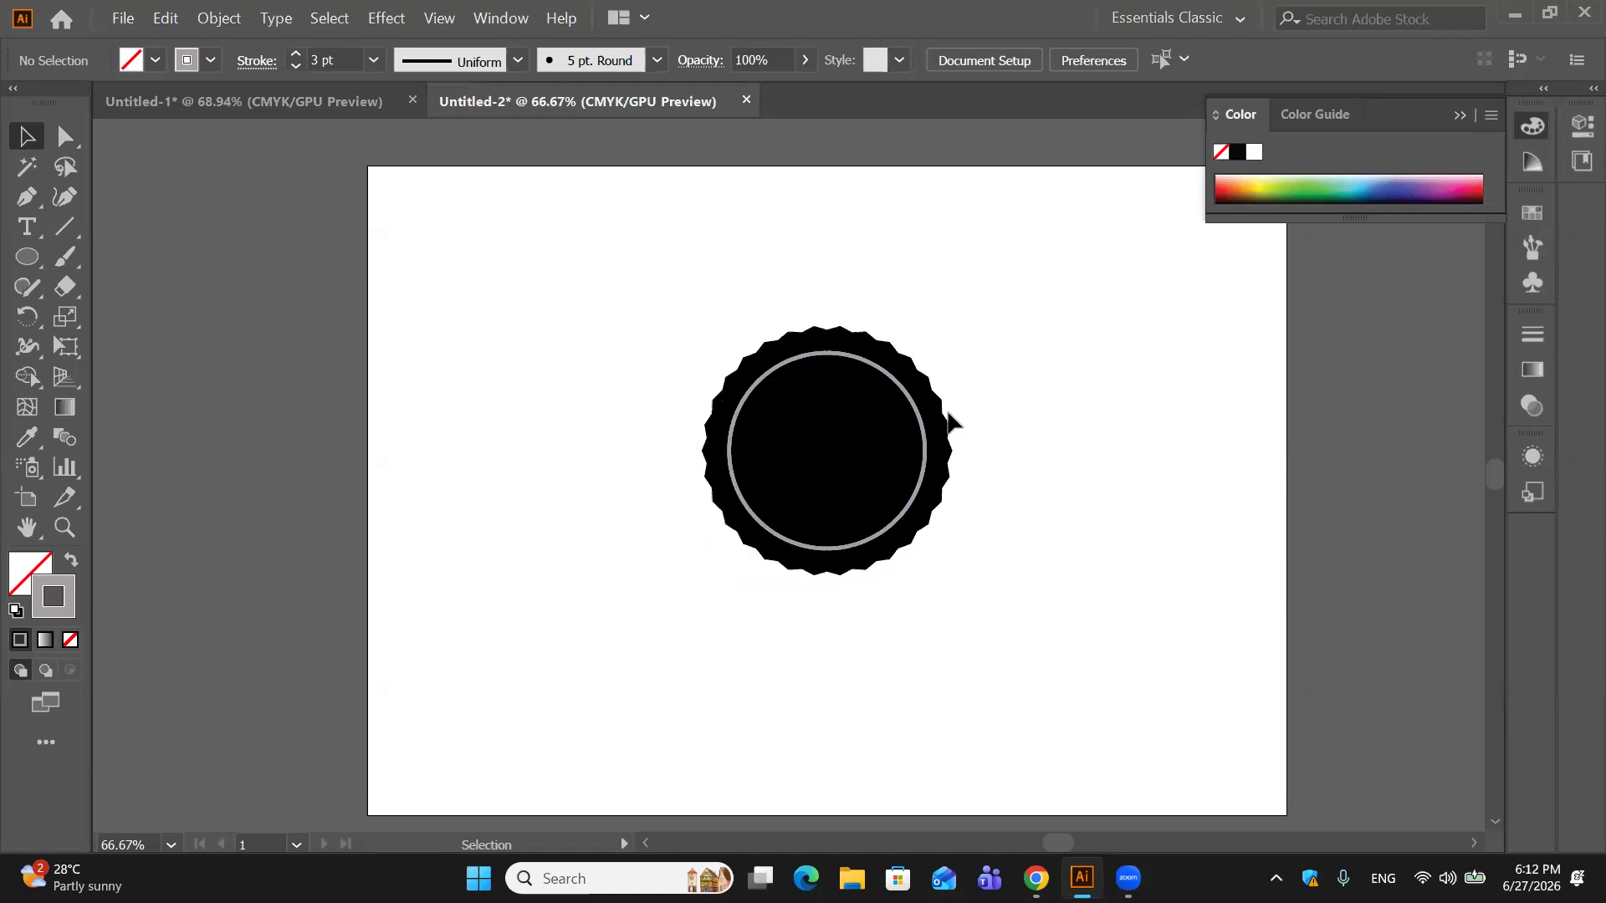
Step: Try a smaller concentric copy of the gray ring pasted in front, and delete the copy
{"action": "left_click", "coordinate": [895, 373]}
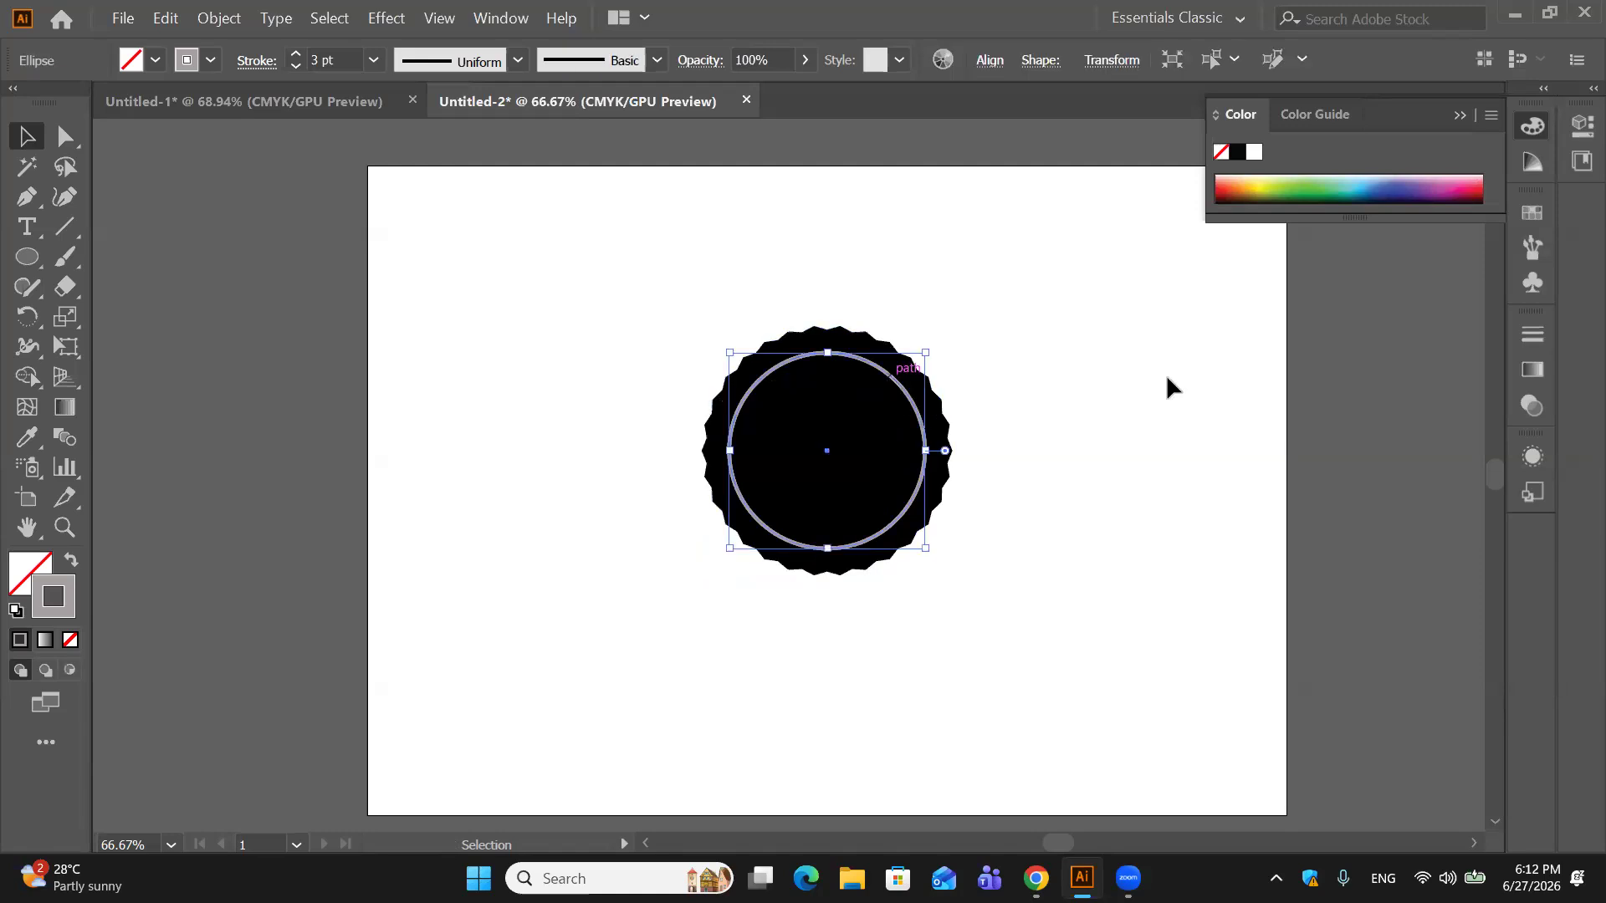
{"action": "key", "text": "a"}
{"action": "key", "text": "v"}
{"action": "key", "text": "ctrl+f"}
{"action": "left_click_drag", "start_coordinate": [729, 549], "coordinate": [762, 525]}
{"action": "left_click", "coordinate": [1100, 341]}
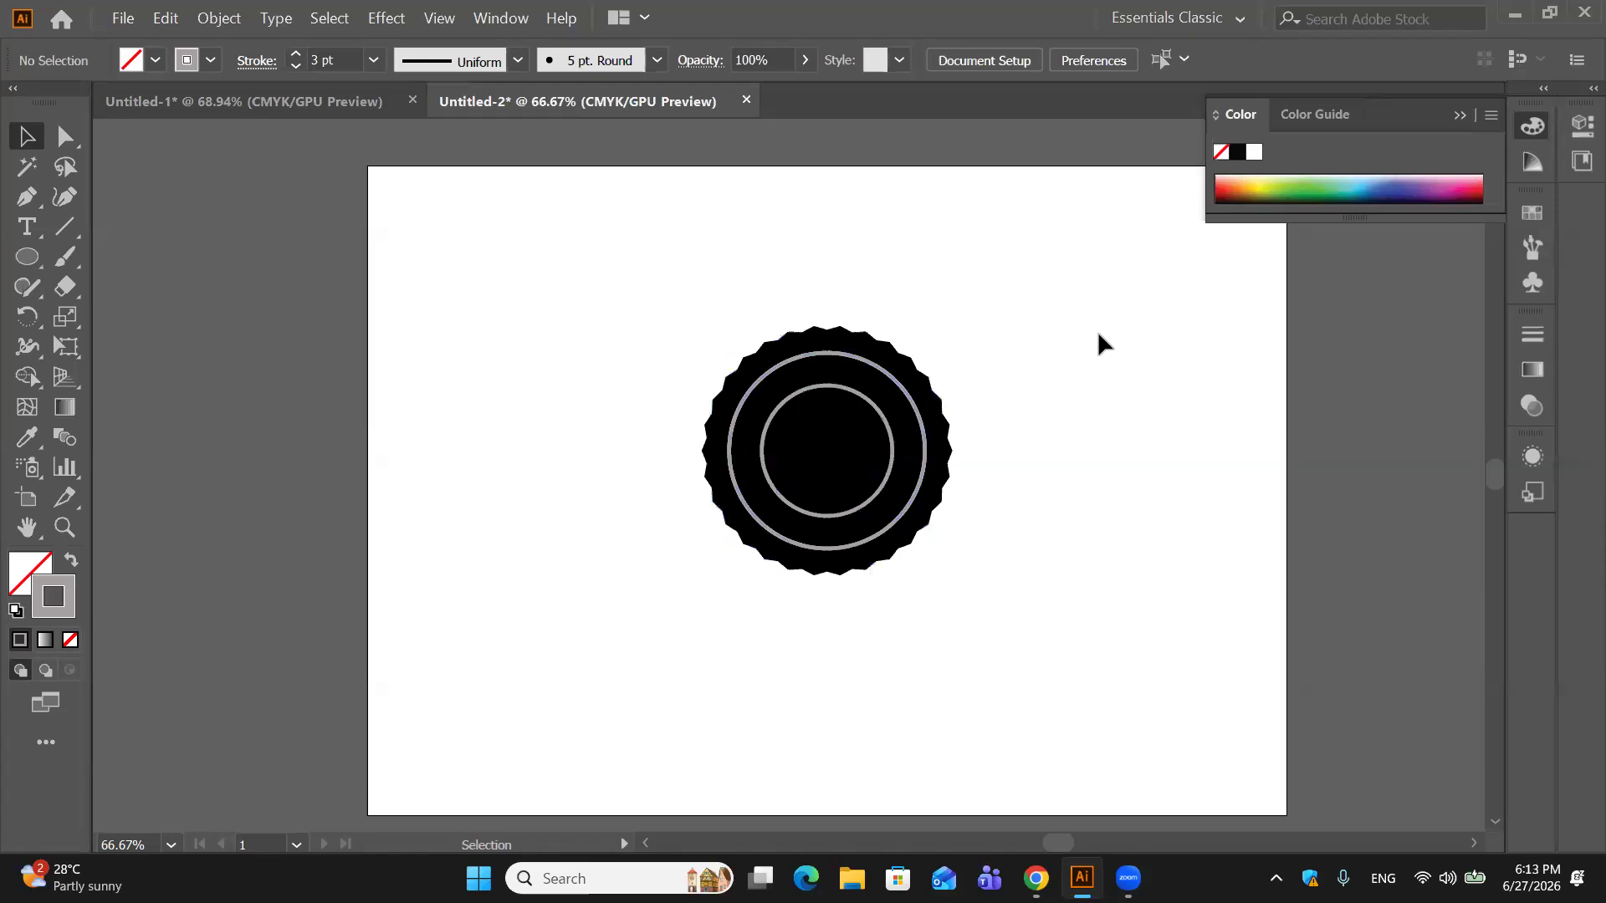
{"action": "left_click", "coordinate": [832, 393]}
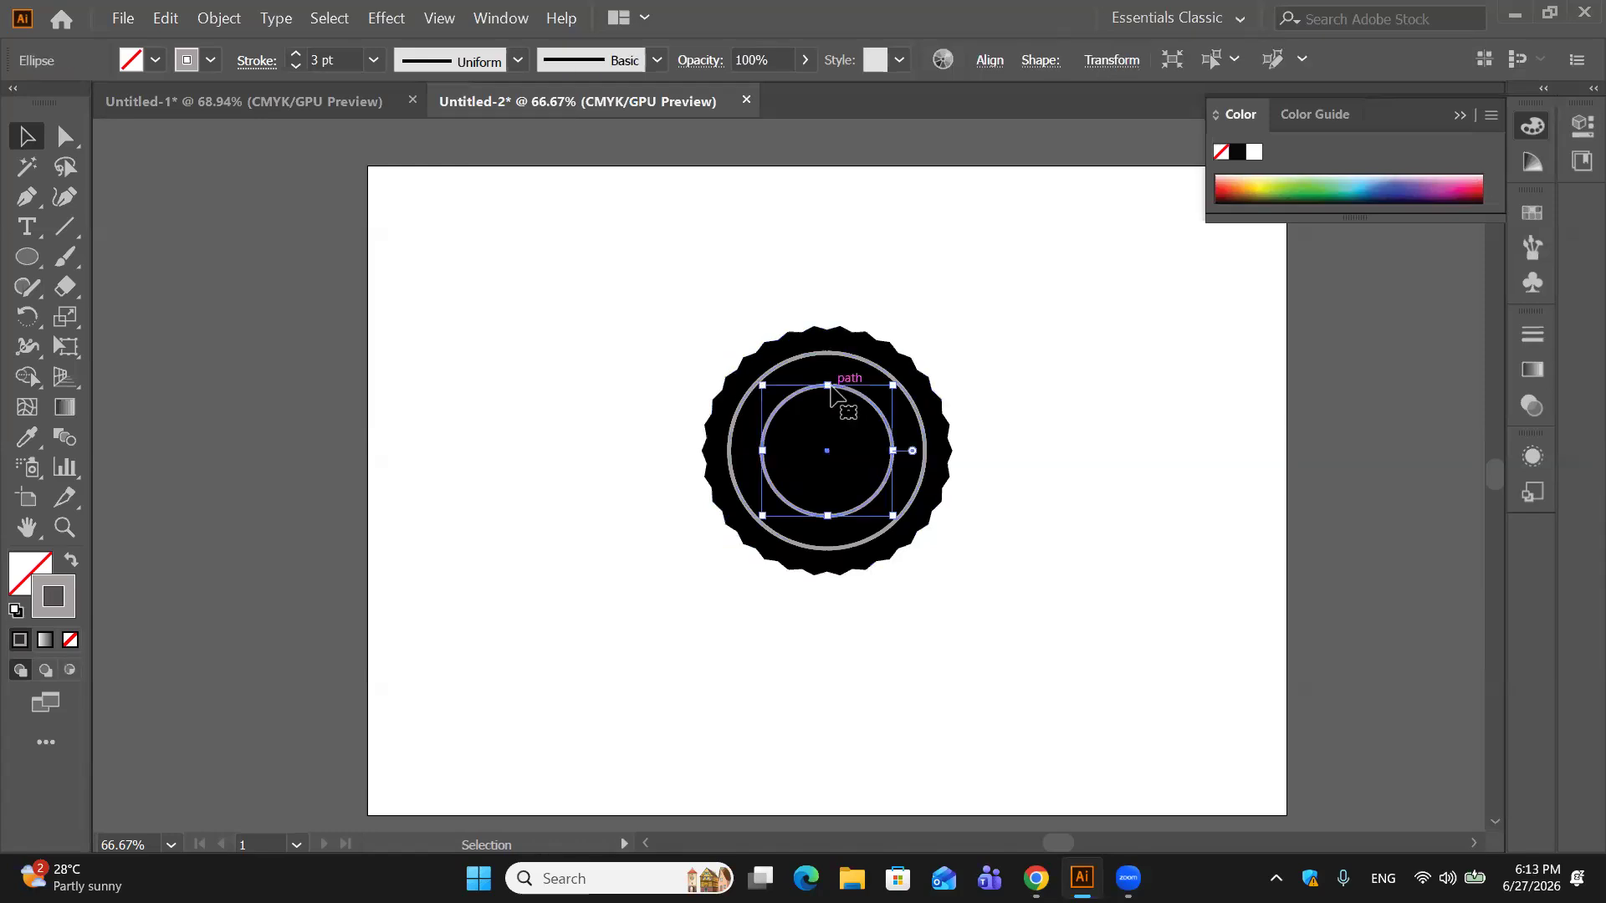
{"action": "key", "text": "Delete"}
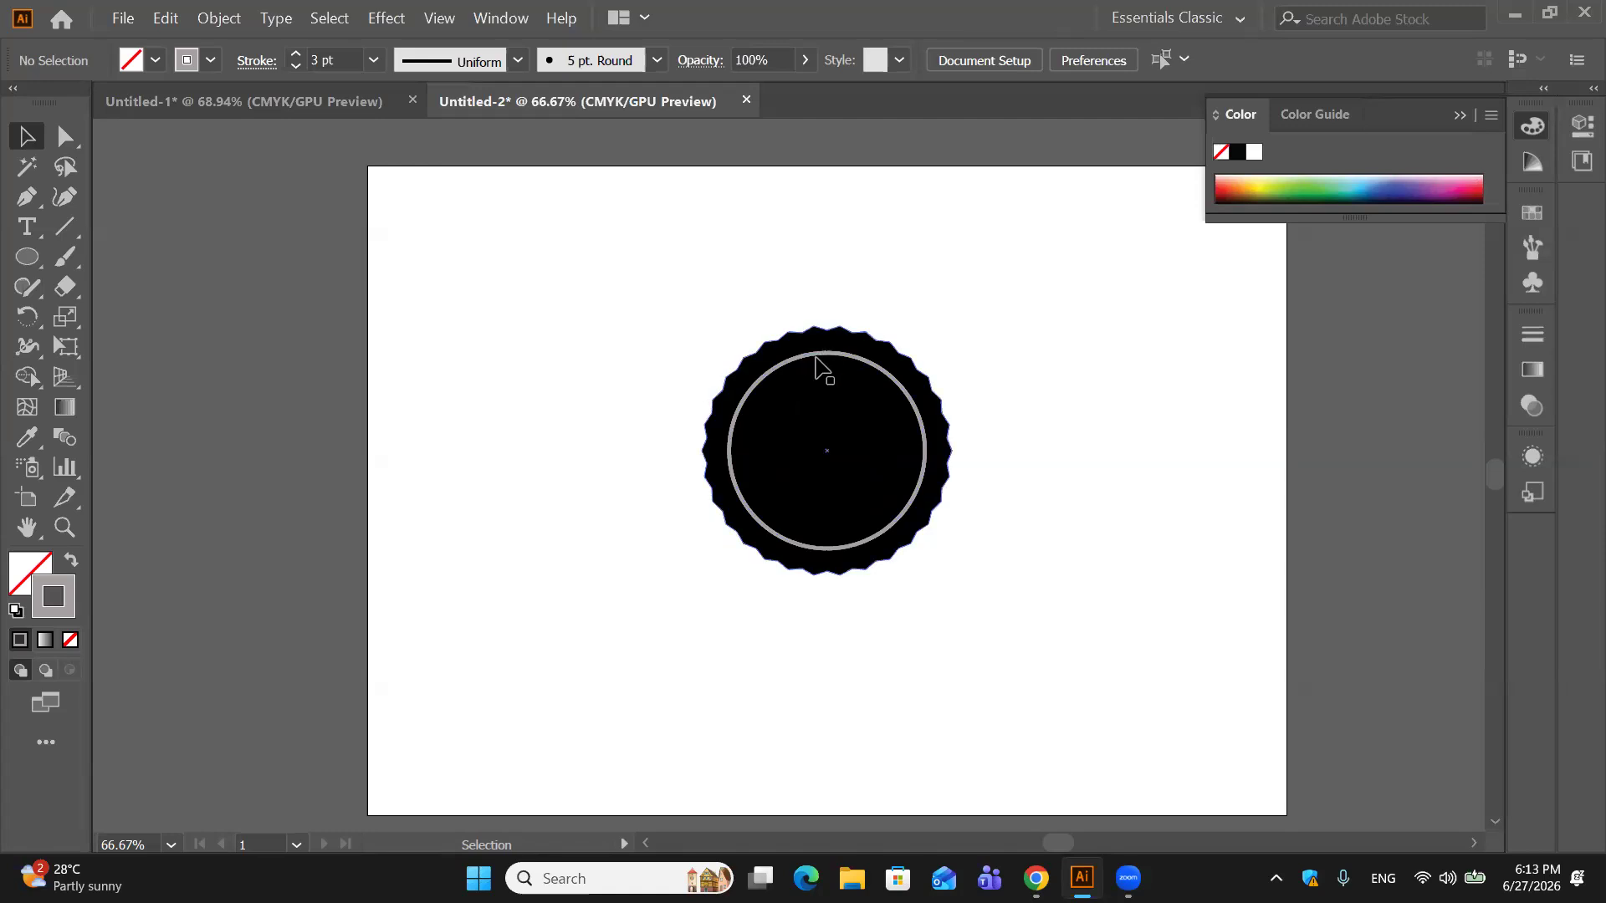
Step: Paste a copy of the gray ring in front and shrink it about its center into a smaller inner ring
{"action": "left_click", "coordinate": [820, 360]}
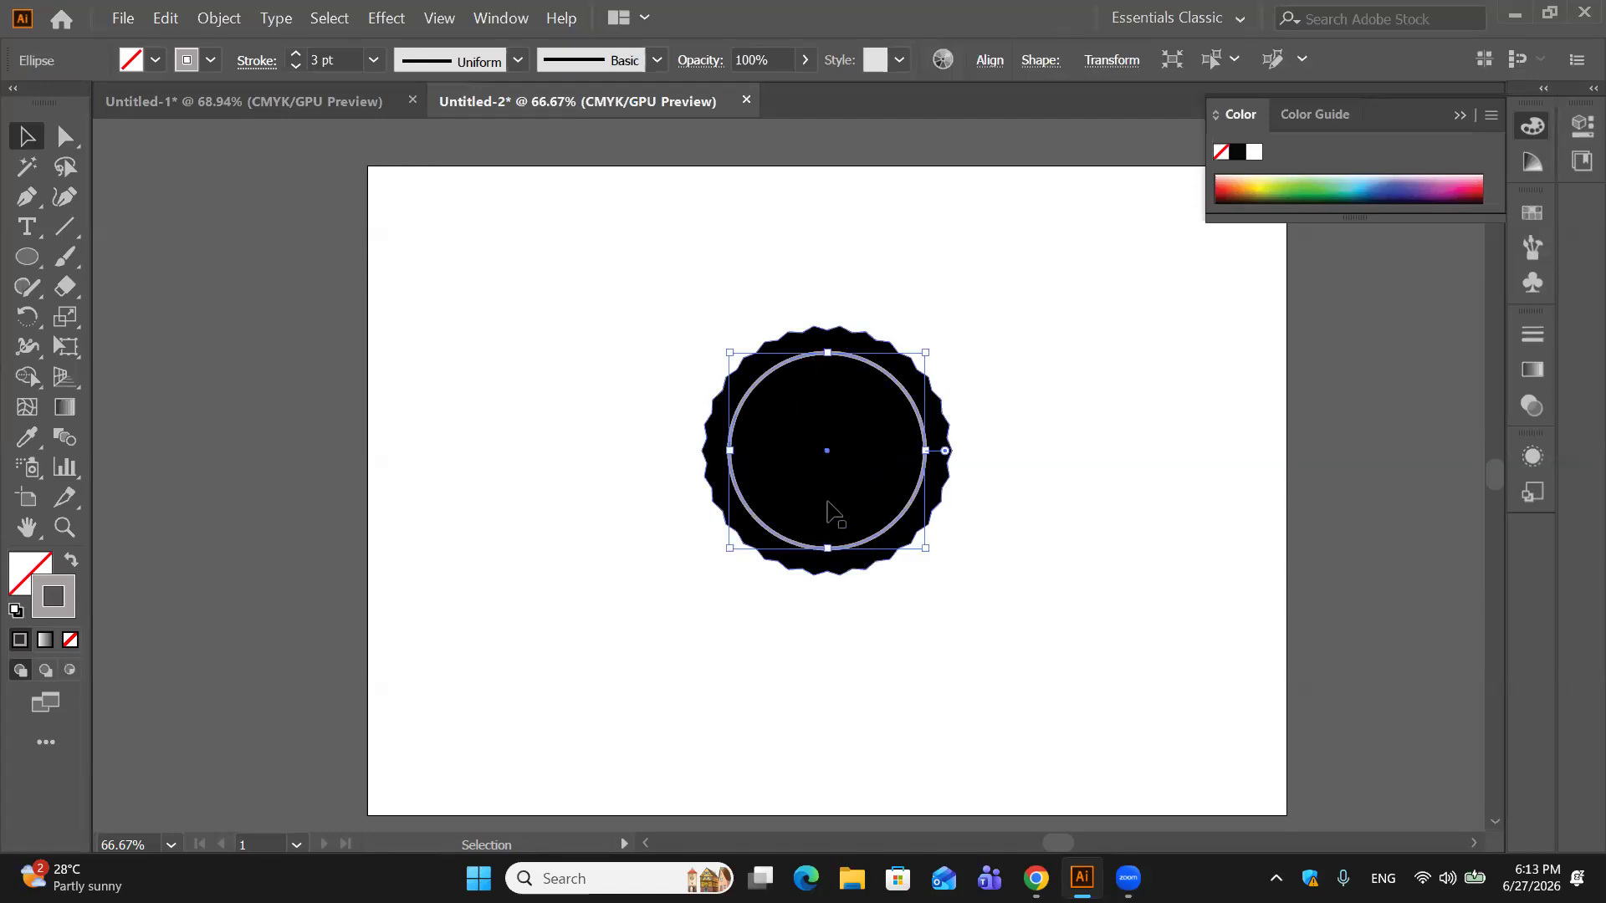
{"action": "key", "text": "a"}
{"action": "key", "text": "v"}
{"action": "left_click_drag", "start_coordinate": [731, 545], "coordinate": [756, 521]}
{"action": "left_click", "coordinate": [1075, 466]}
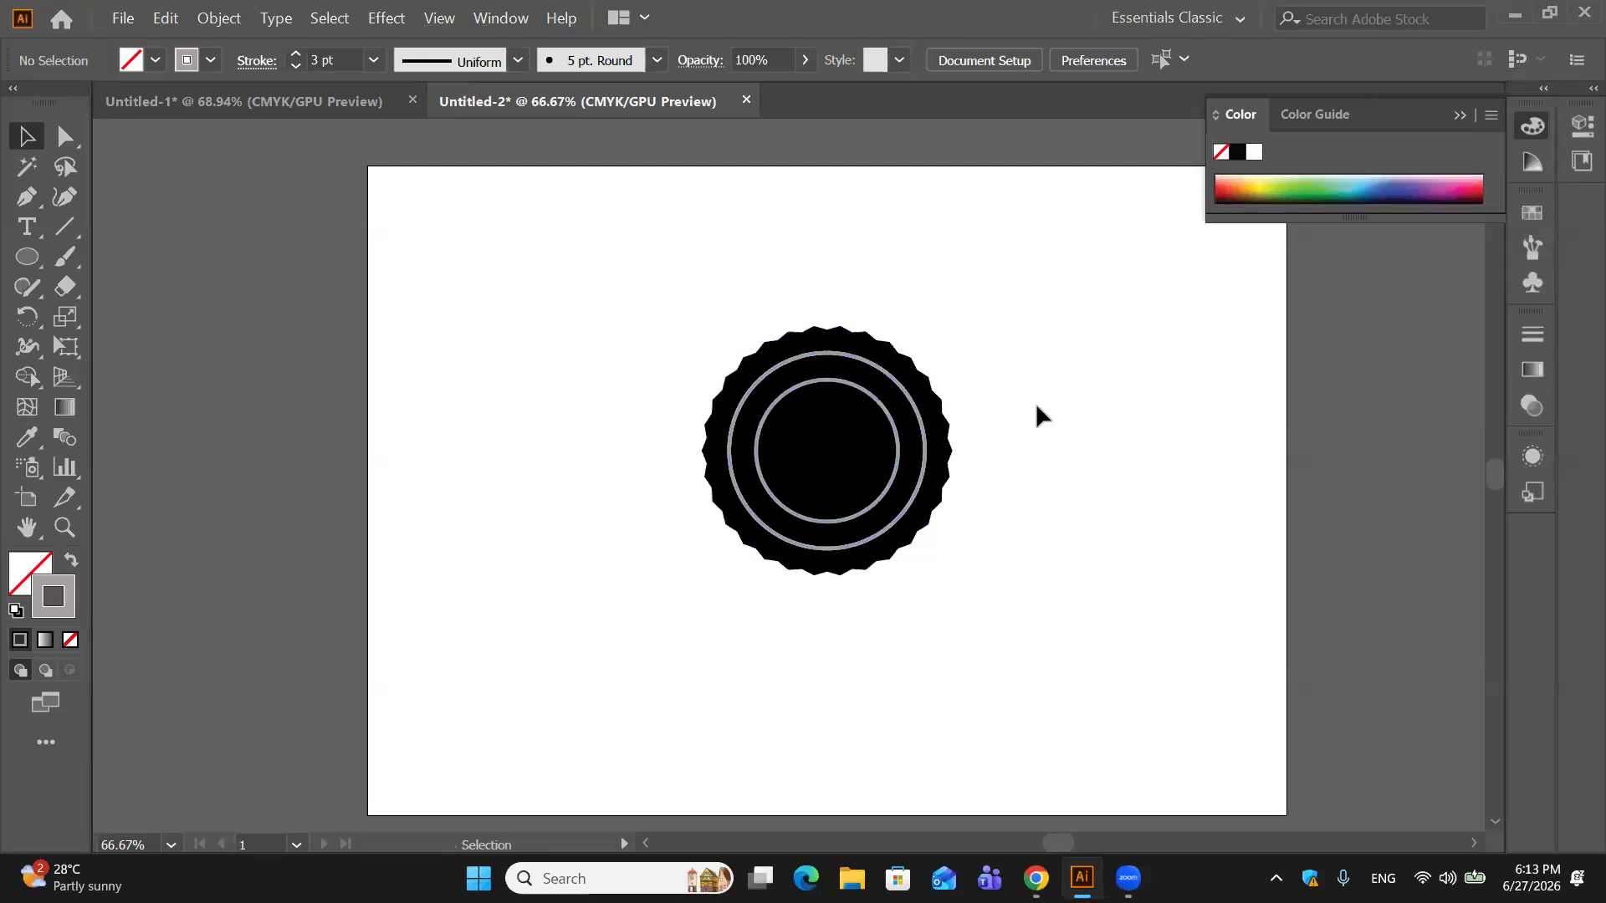
Step: Add an enlarged concentric copy of the outer gray ring just inside the serrated edge, and delete the middle ring it replaces
{"action": "left_click", "coordinate": [888, 373]}
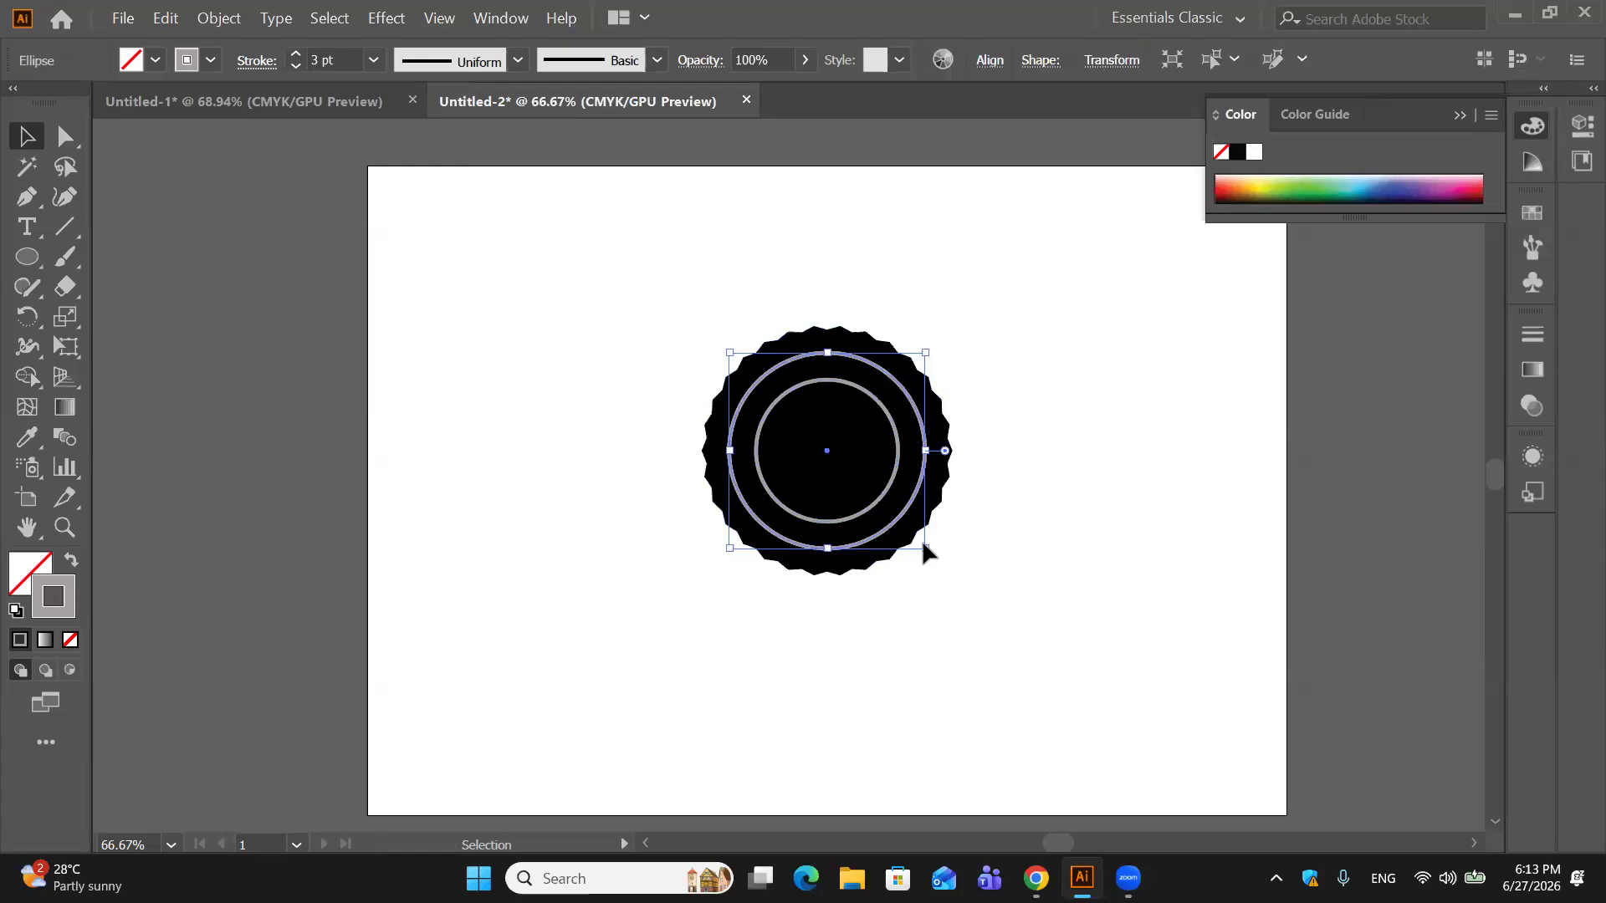
{"action": "left_click_drag", "start_coordinate": [926, 550], "coordinate": [939, 569]}
{"action": "left_click", "coordinate": [1043, 458]}
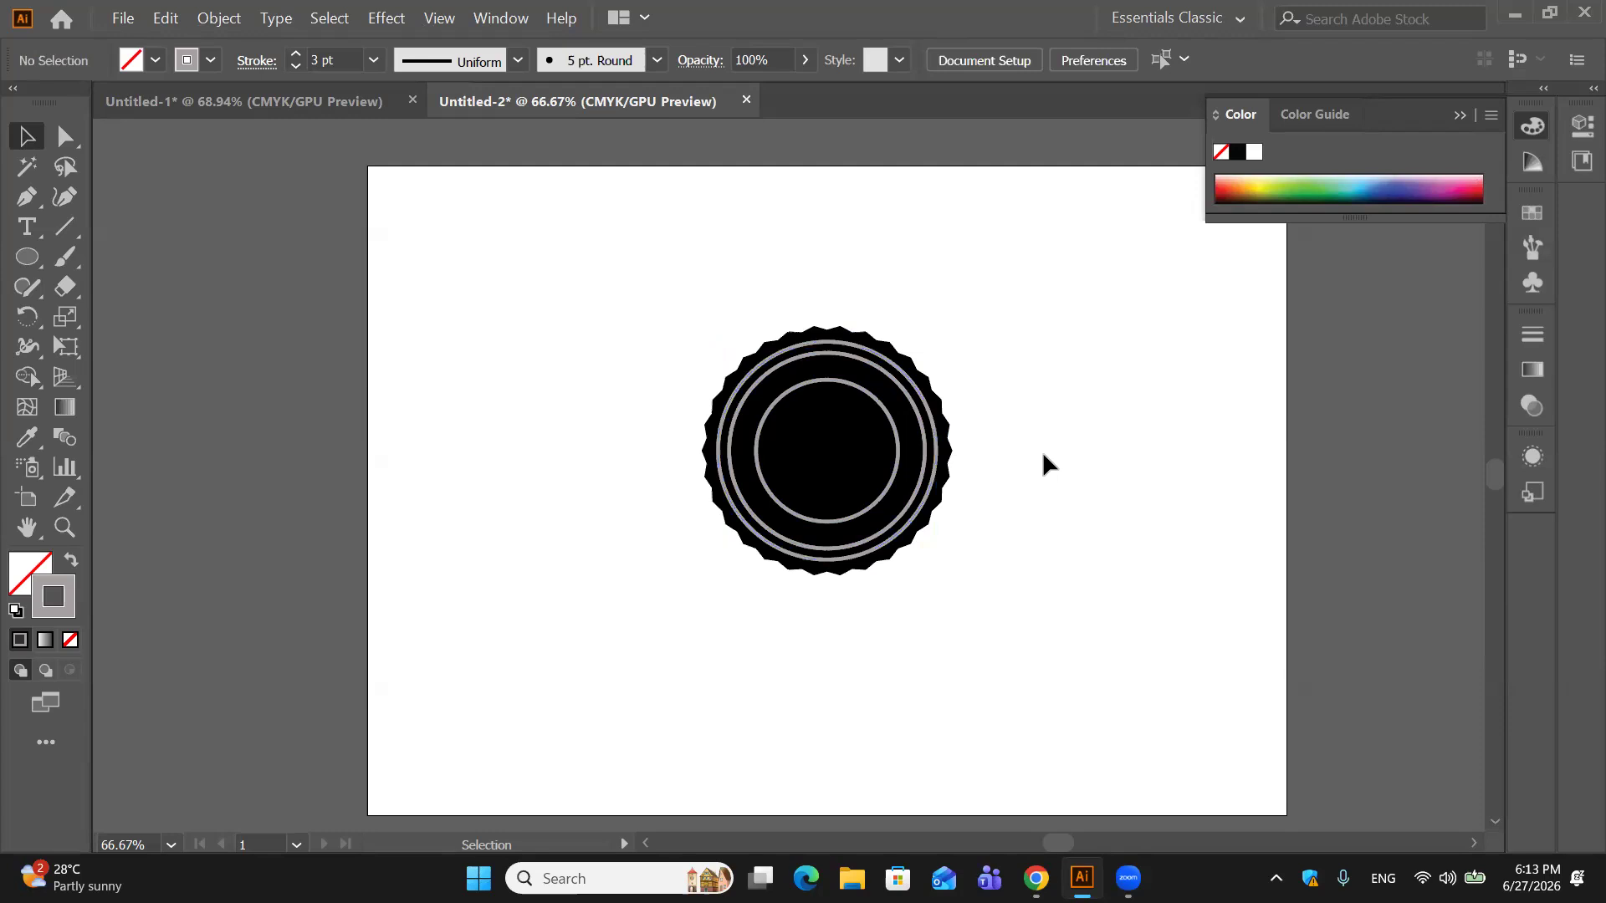
{"action": "left_click", "coordinate": [738, 409]}
{"action": "key", "text": "Delete"}
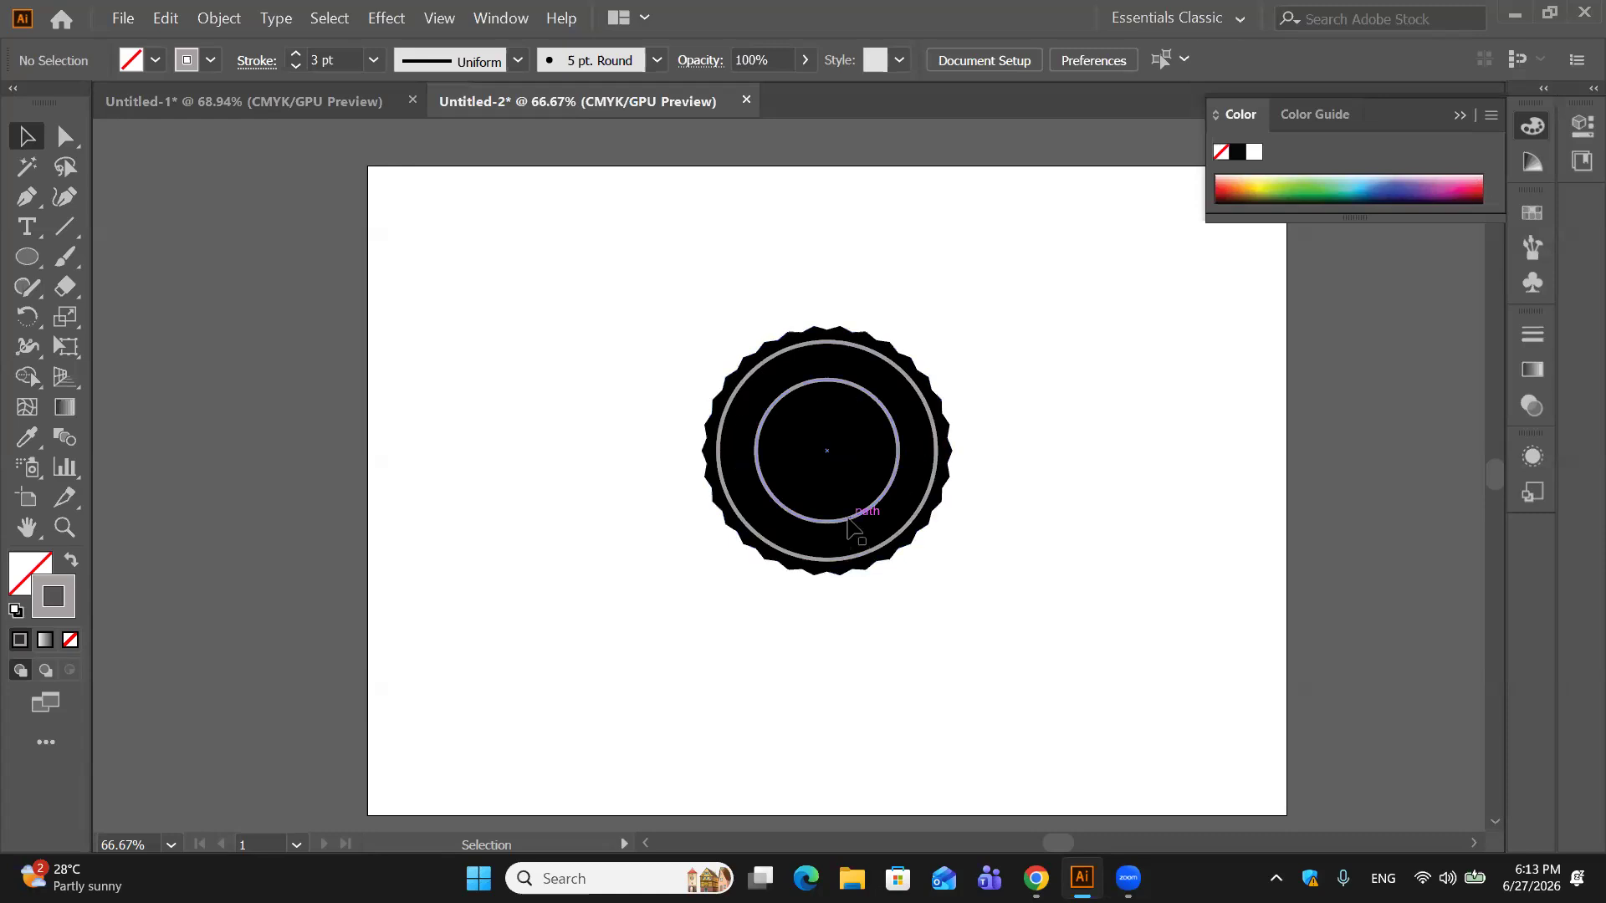
Step: Duplicate the inner ring onto the blank area beside the badge and place the text "ACDEMY LEDER" along it with Type on a Path
{"action": "left_click_drag", "start_coordinate": [851, 525], "coordinate": [1055, 715], "text": "alt"}
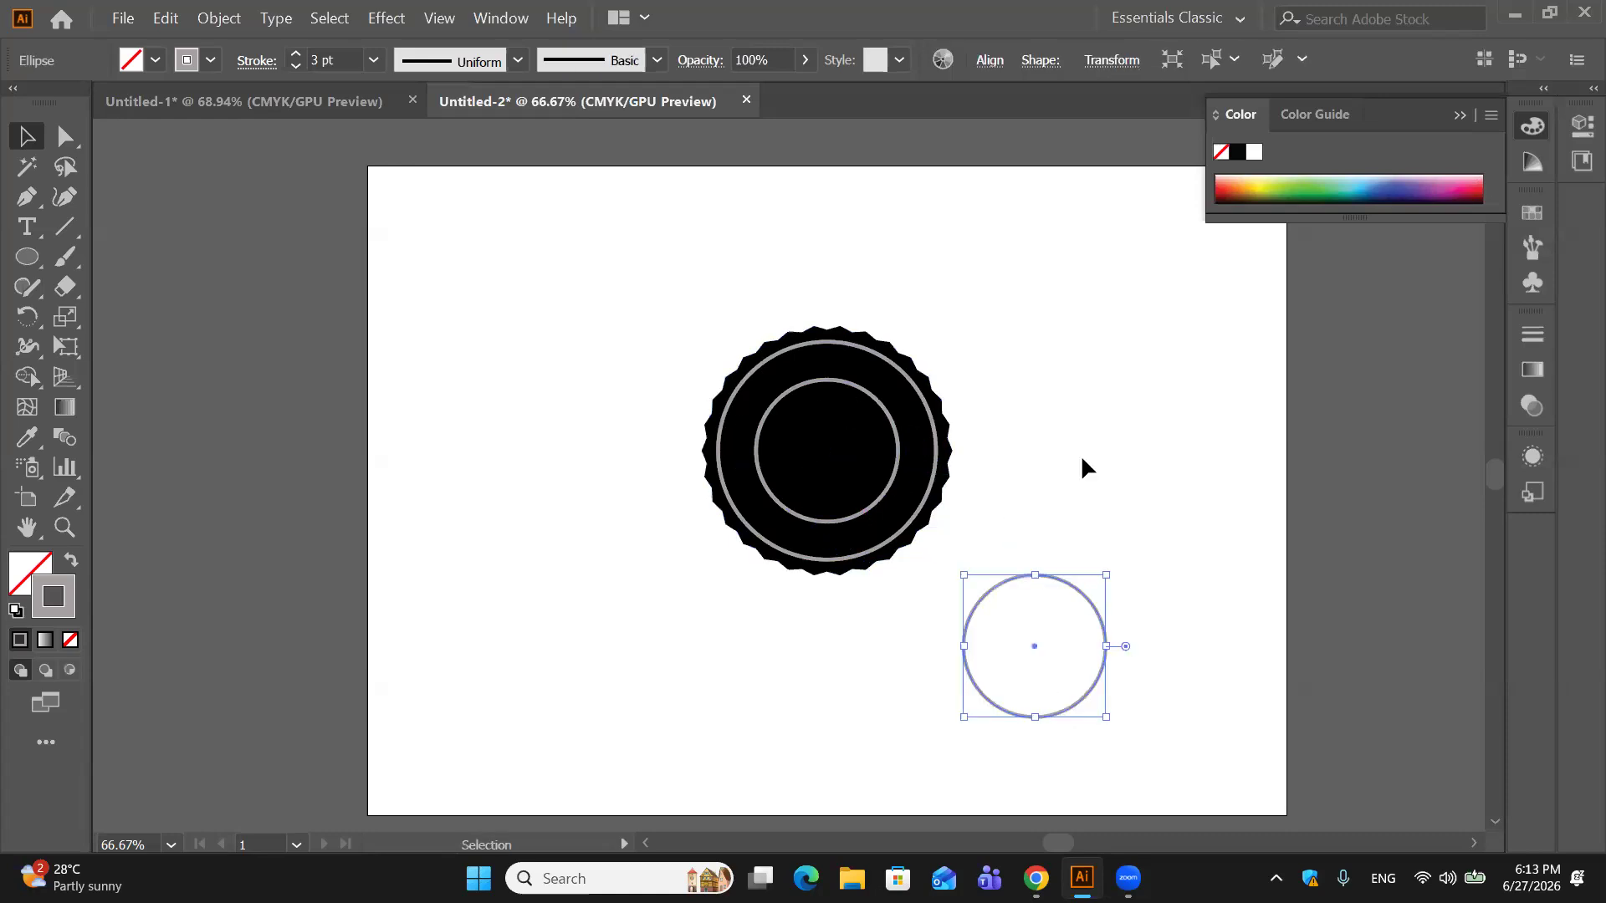
{"action": "left_click", "coordinate": [1027, 554]}
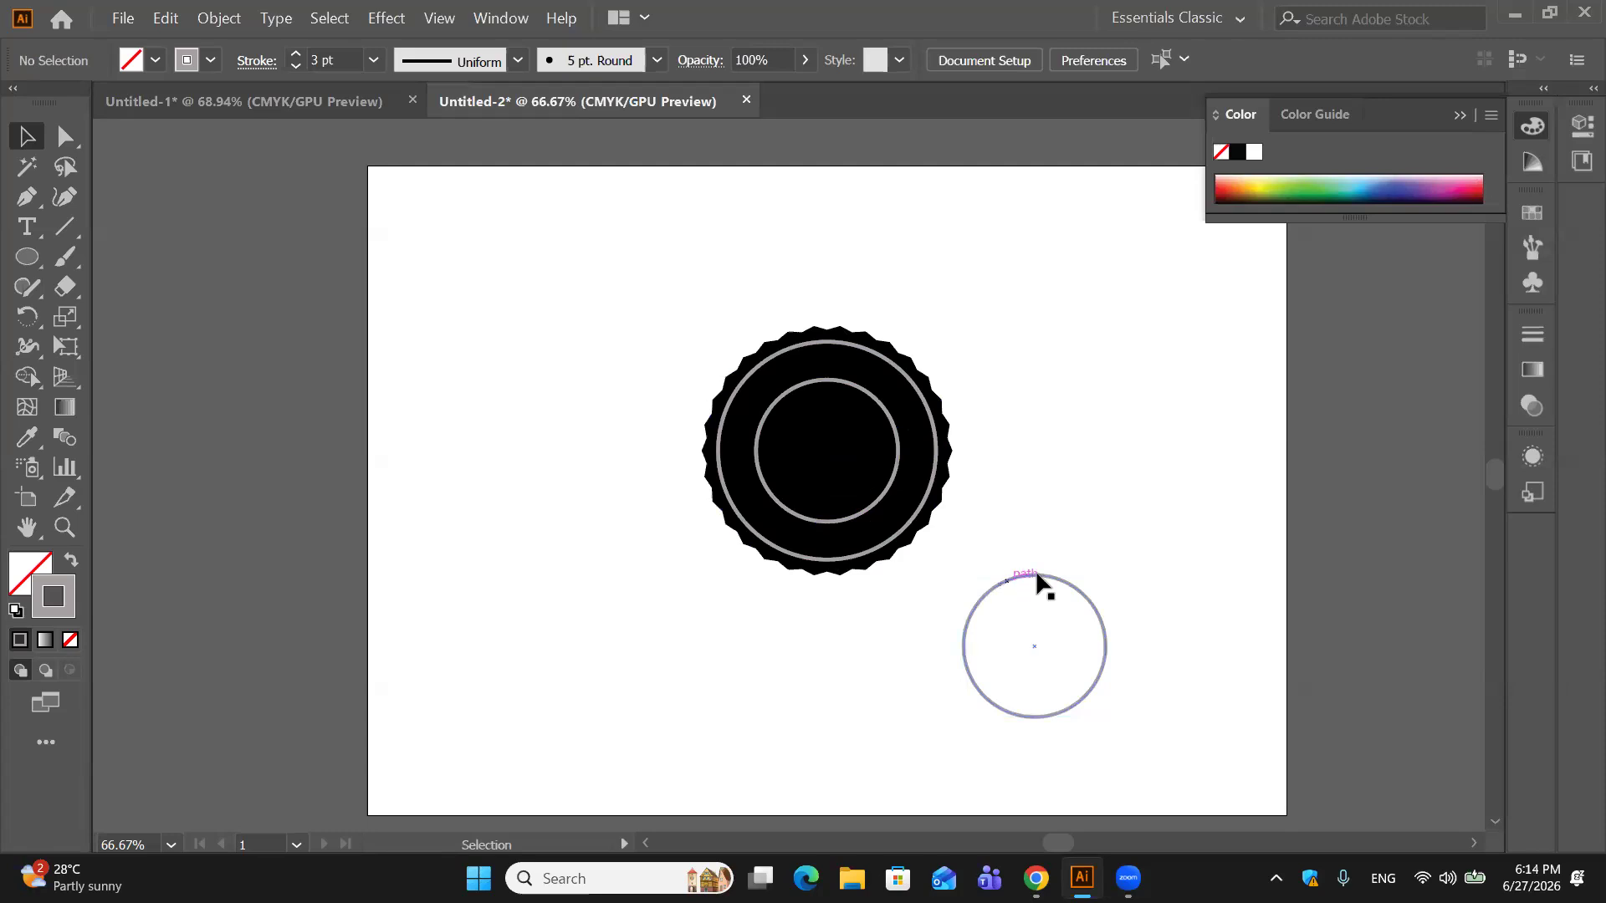
{"action": "left_click", "coordinate": [23, 229]}
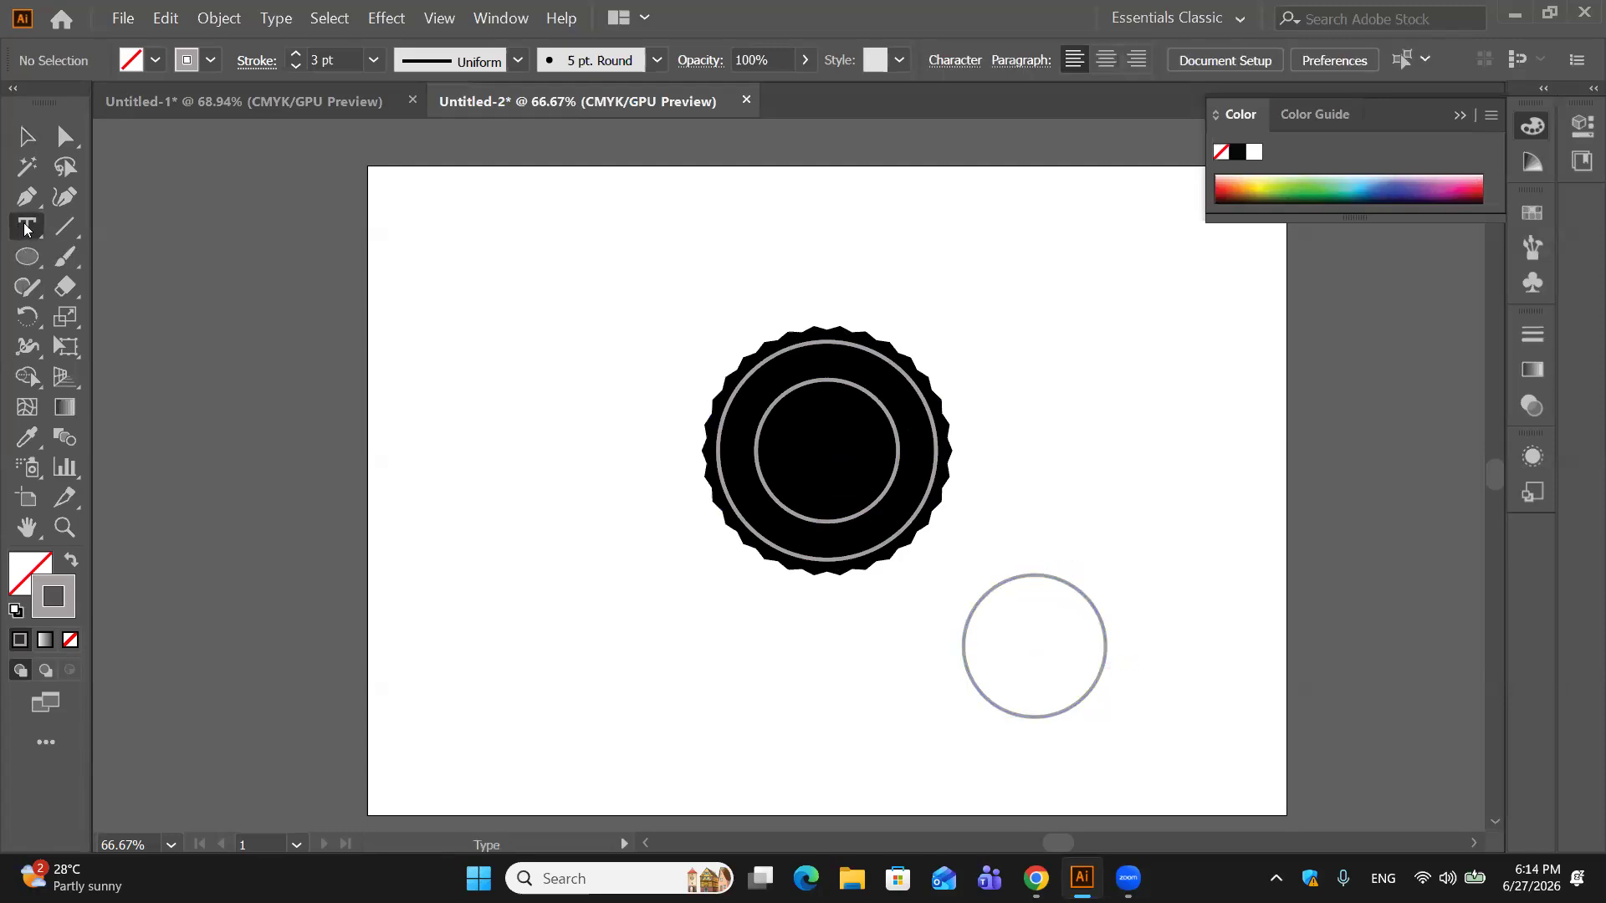
{"action": "left_click_drag", "start_coordinate": [40, 237], "coordinate": [127, 287]}
{"action": "left_click", "coordinate": [983, 599]}
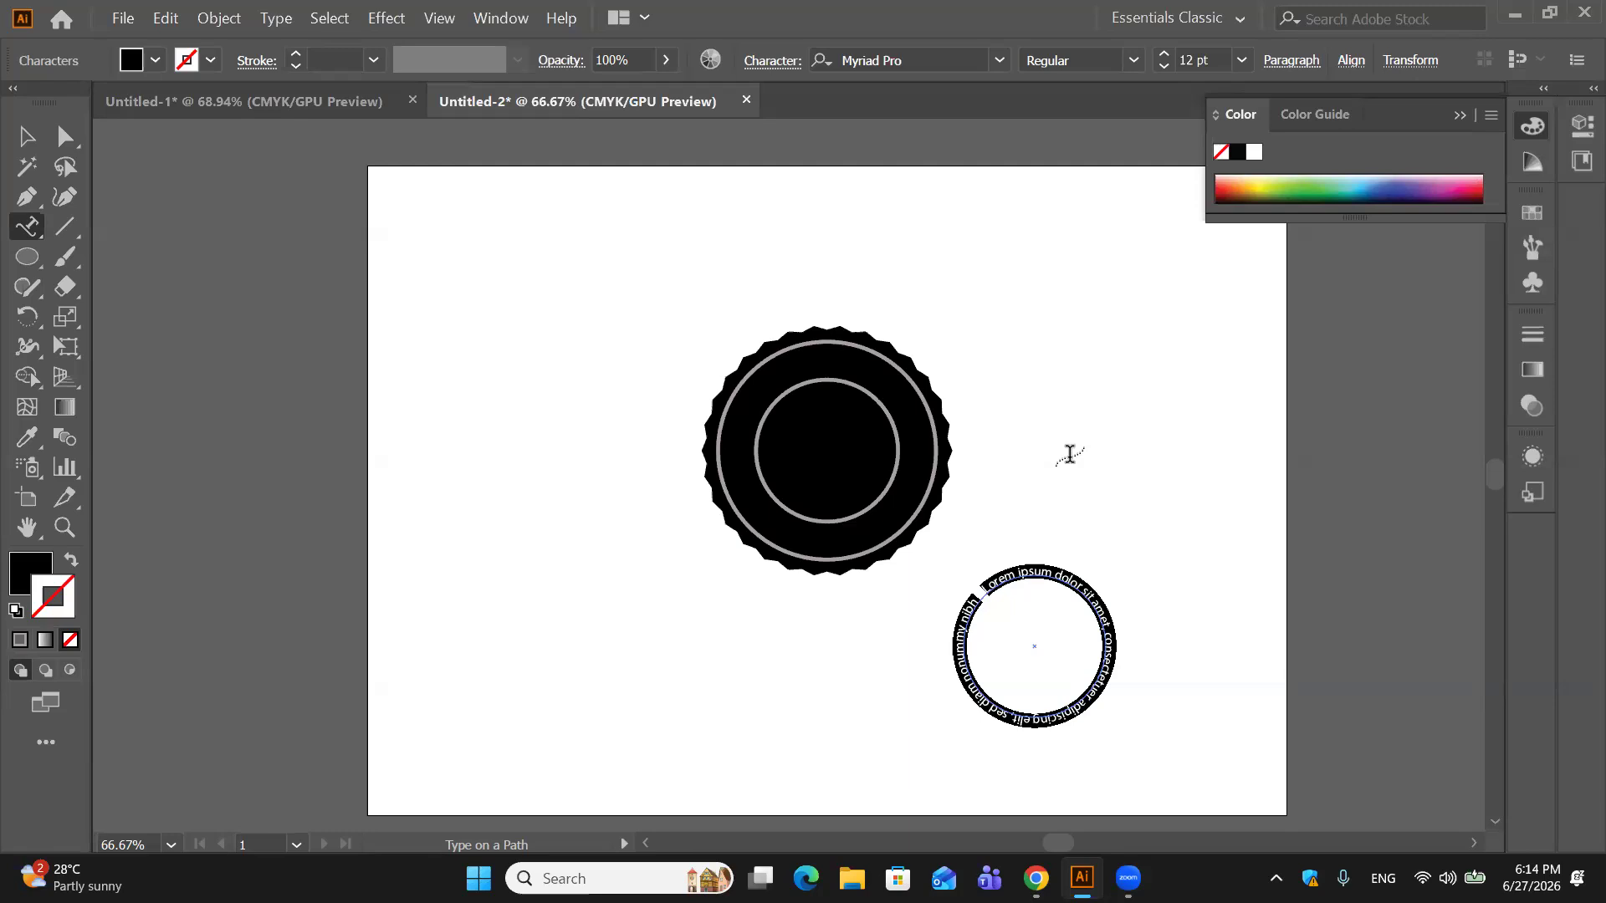
{"action": "key", "text": "BackSpace"}
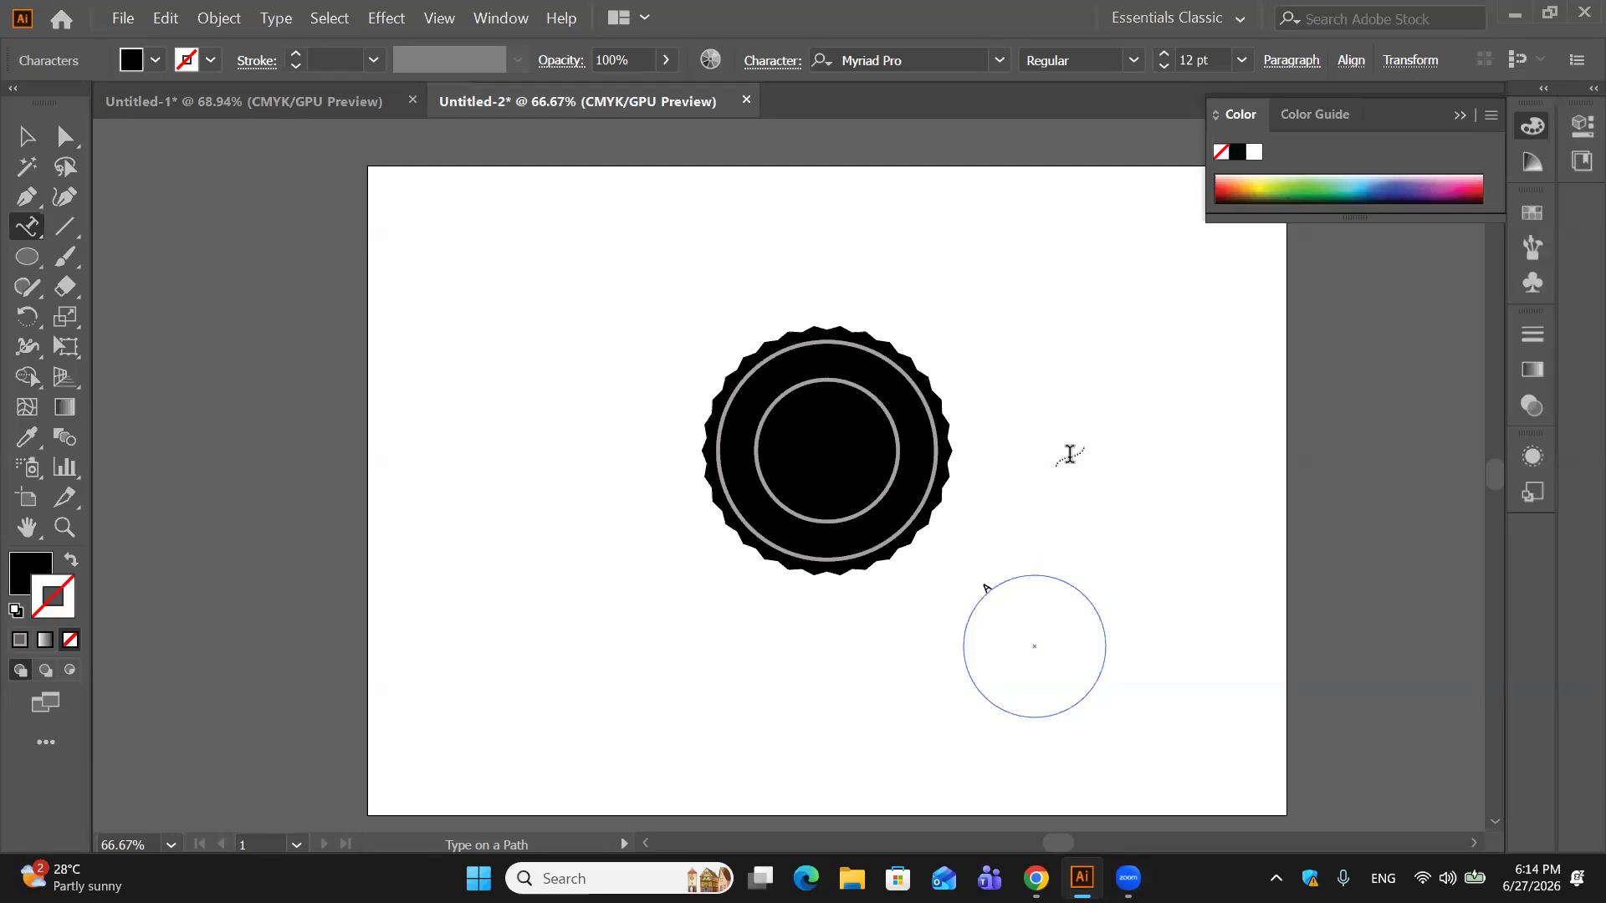
{"action": "type", "text": "ACDEMY LEDER"}
{"action": "left_click", "coordinate": [26, 136]}
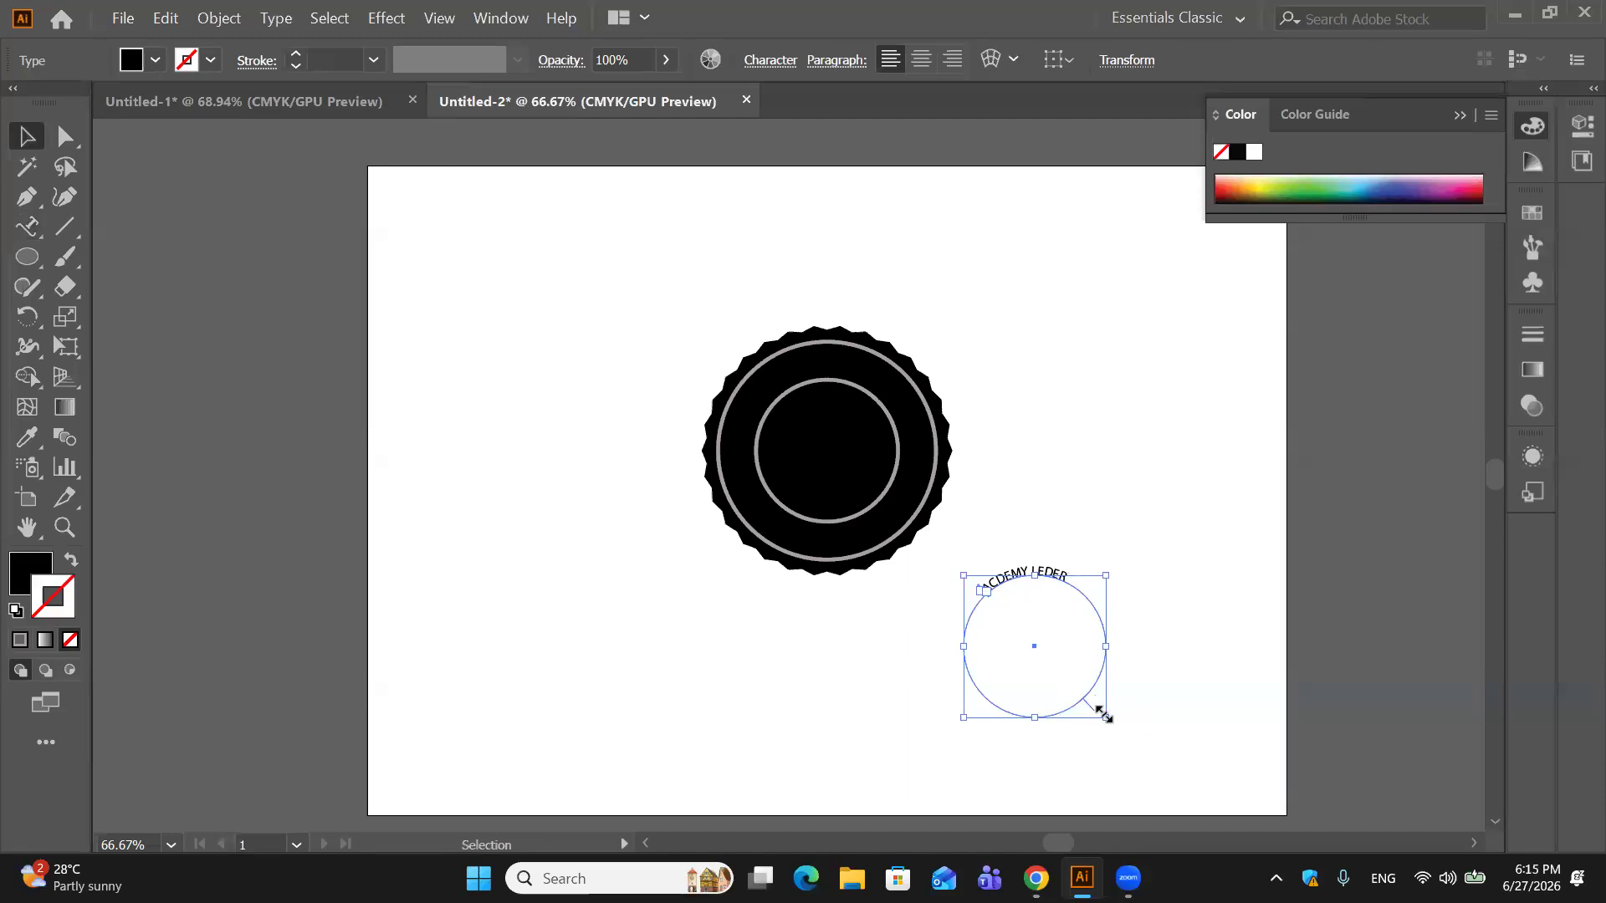
Step: Adjust the path text's start, end and center brackets so "ACDEMY LEDER" arcs across the top of the circle
{"action": "left_click_drag", "start_coordinate": [1100, 695], "coordinate": [1033, 505]}
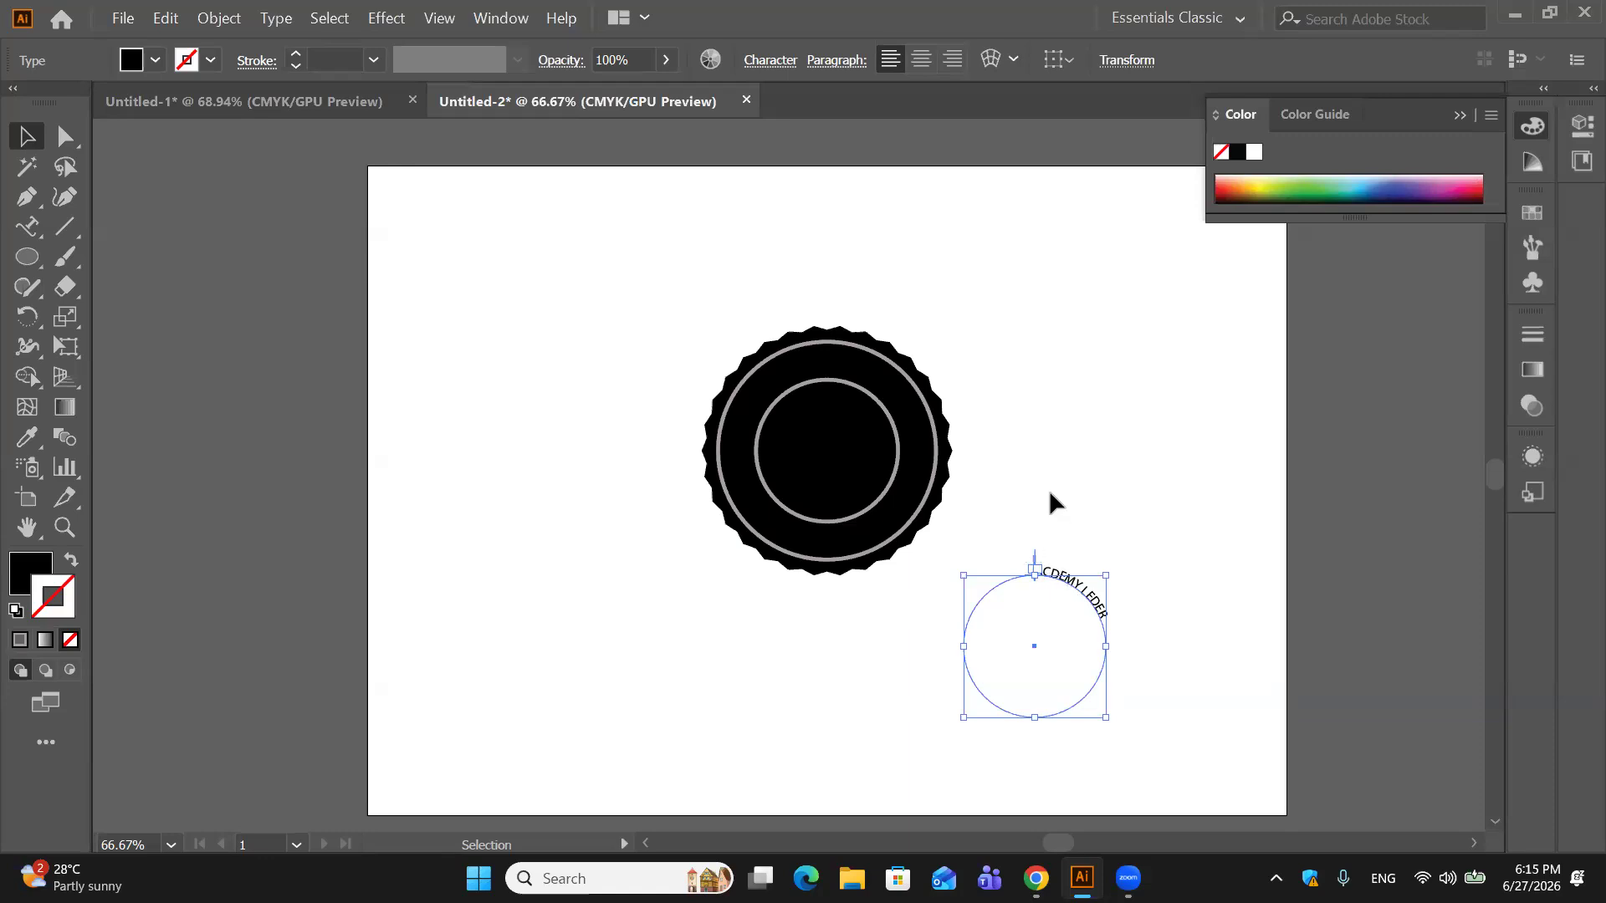
{"action": "key", "text": "ctrl+equal"}
{"action": "key", "text": "ctrl+equal"}
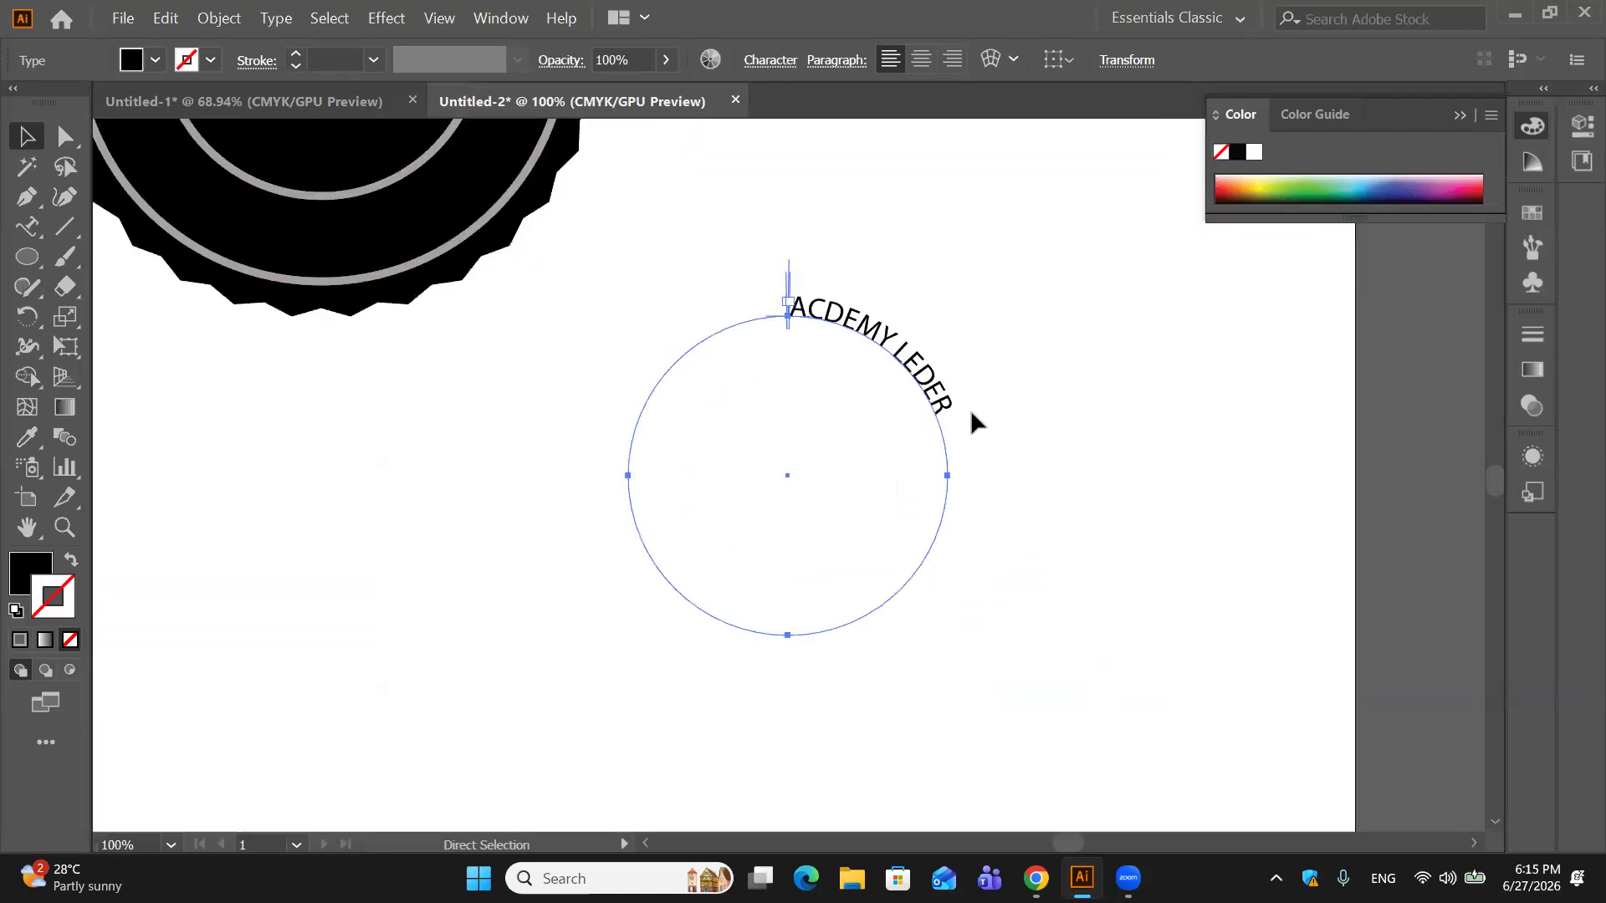
{"action": "left_click_drag", "start_coordinate": [789, 306], "coordinate": [865, 268]}
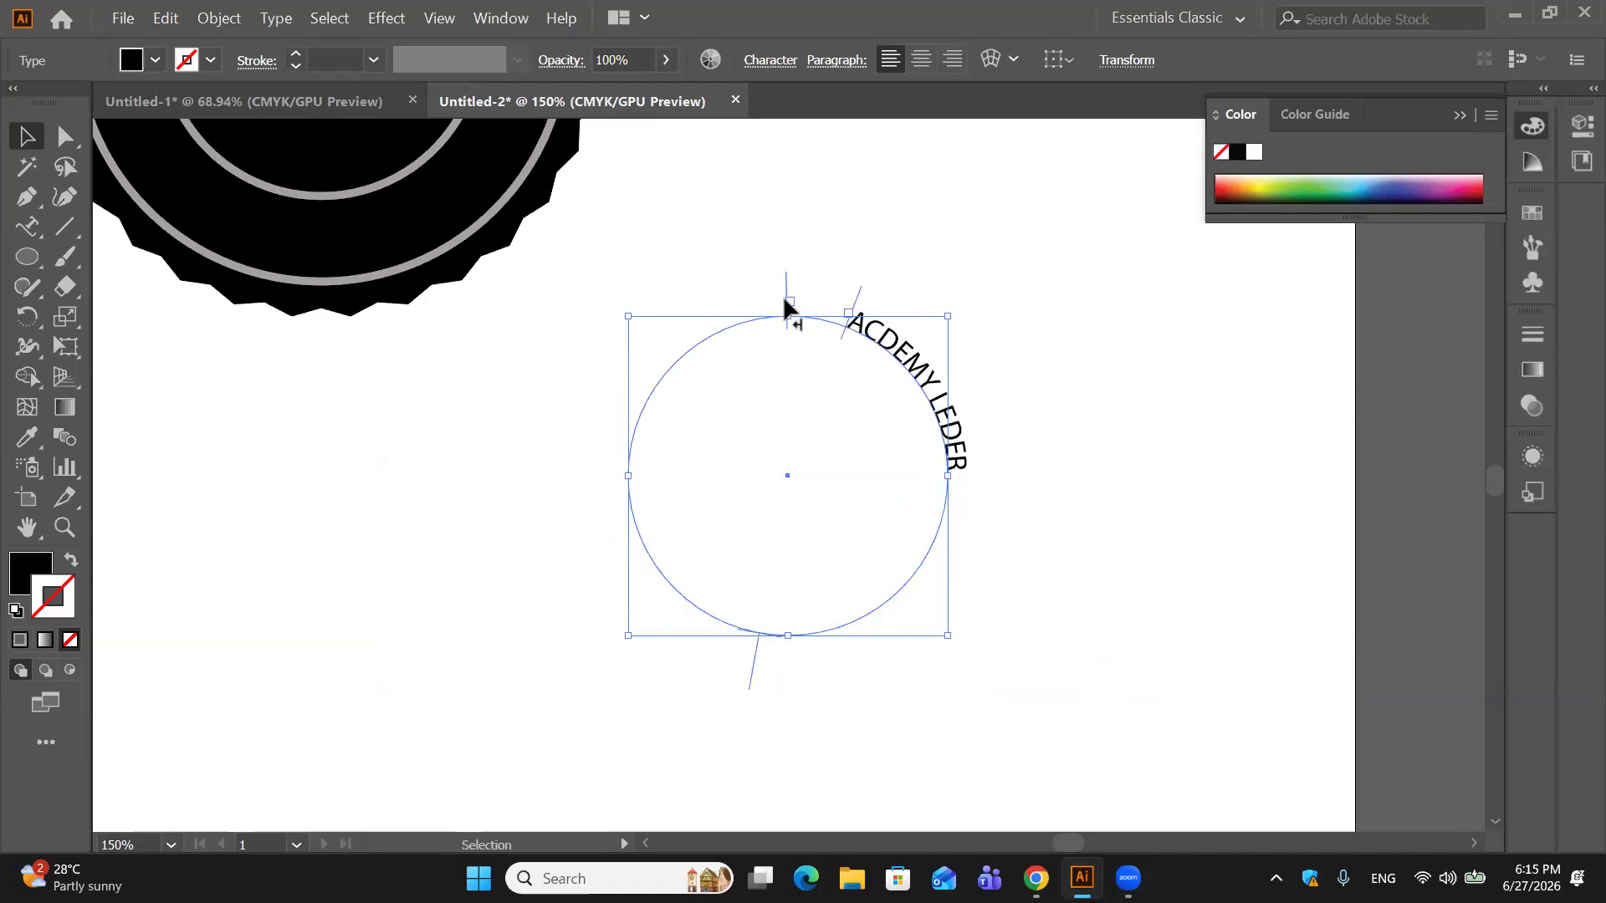
{"action": "left_click_drag", "start_coordinate": [776, 306], "coordinate": [1032, 508]}
{"action": "left_click_drag", "start_coordinate": [973, 359], "coordinate": [786, 272]}
{"action": "left_click", "coordinate": [841, 184]}
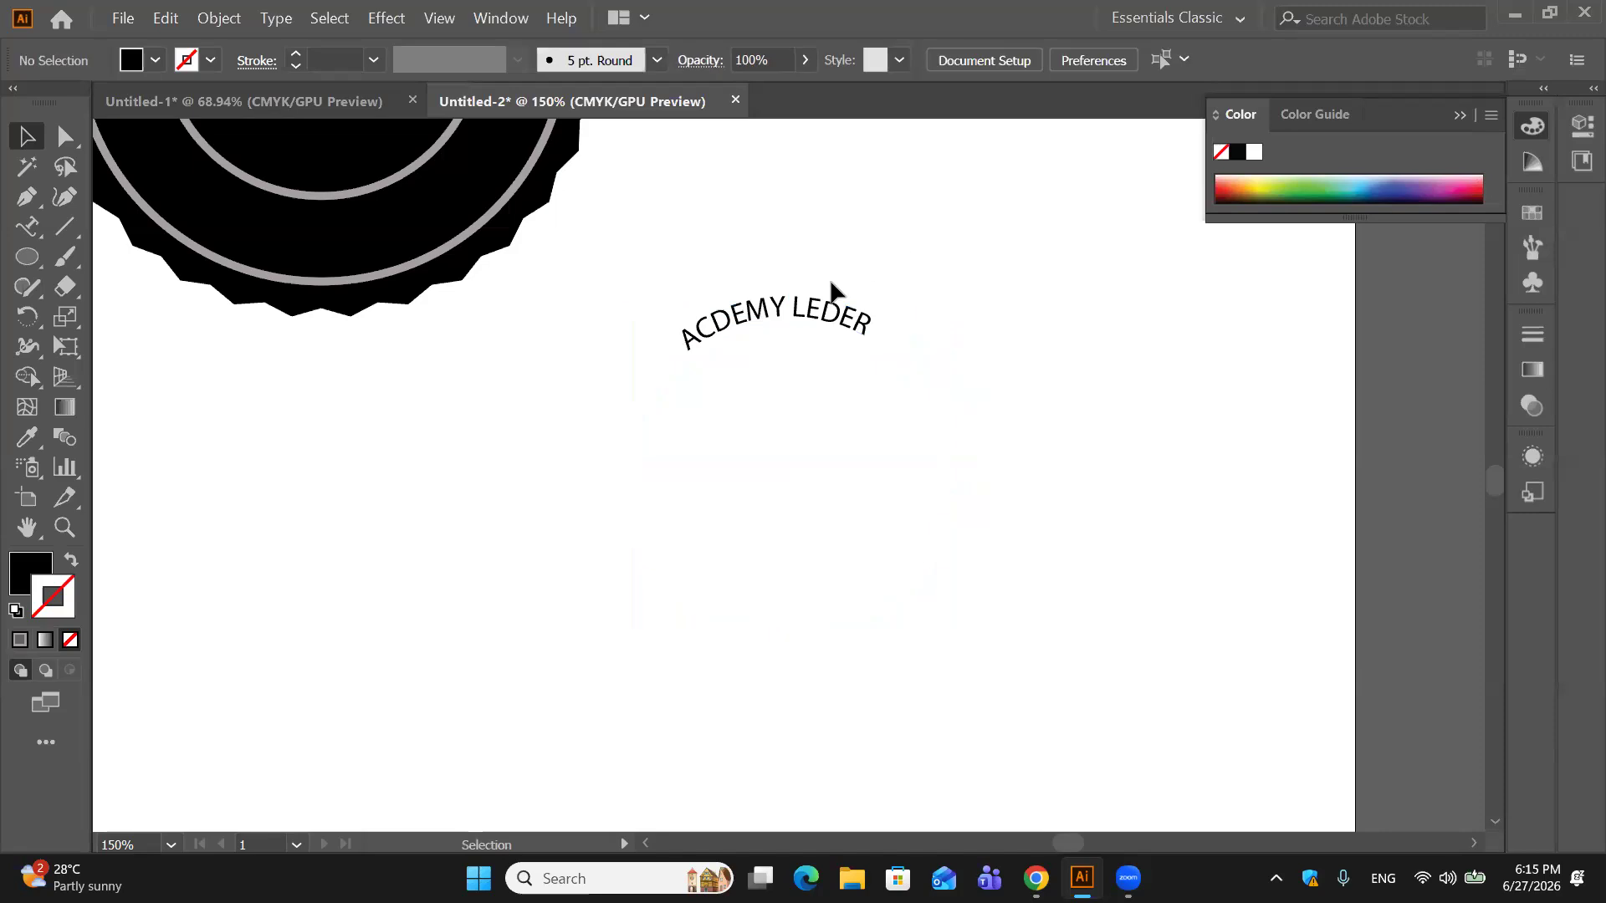
Step: Set the path text's font to Trajan Color and extend its end bracket along the circle to fit the full text
{"action": "left_click", "coordinate": [825, 323]}
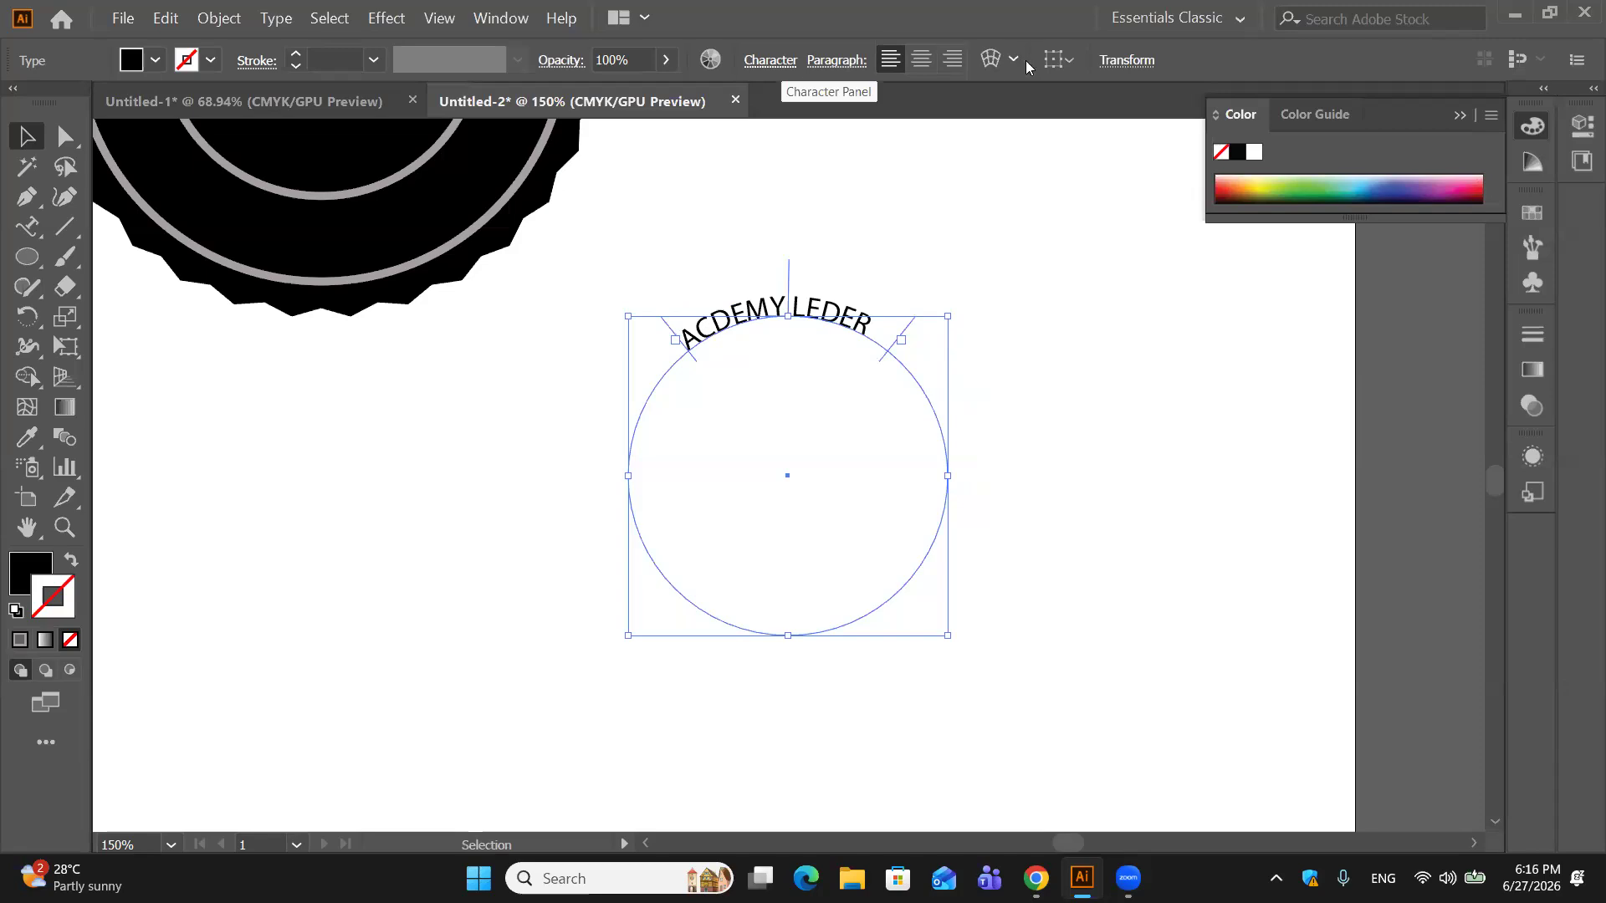
{"action": "key", "text": "ctrl+t"}
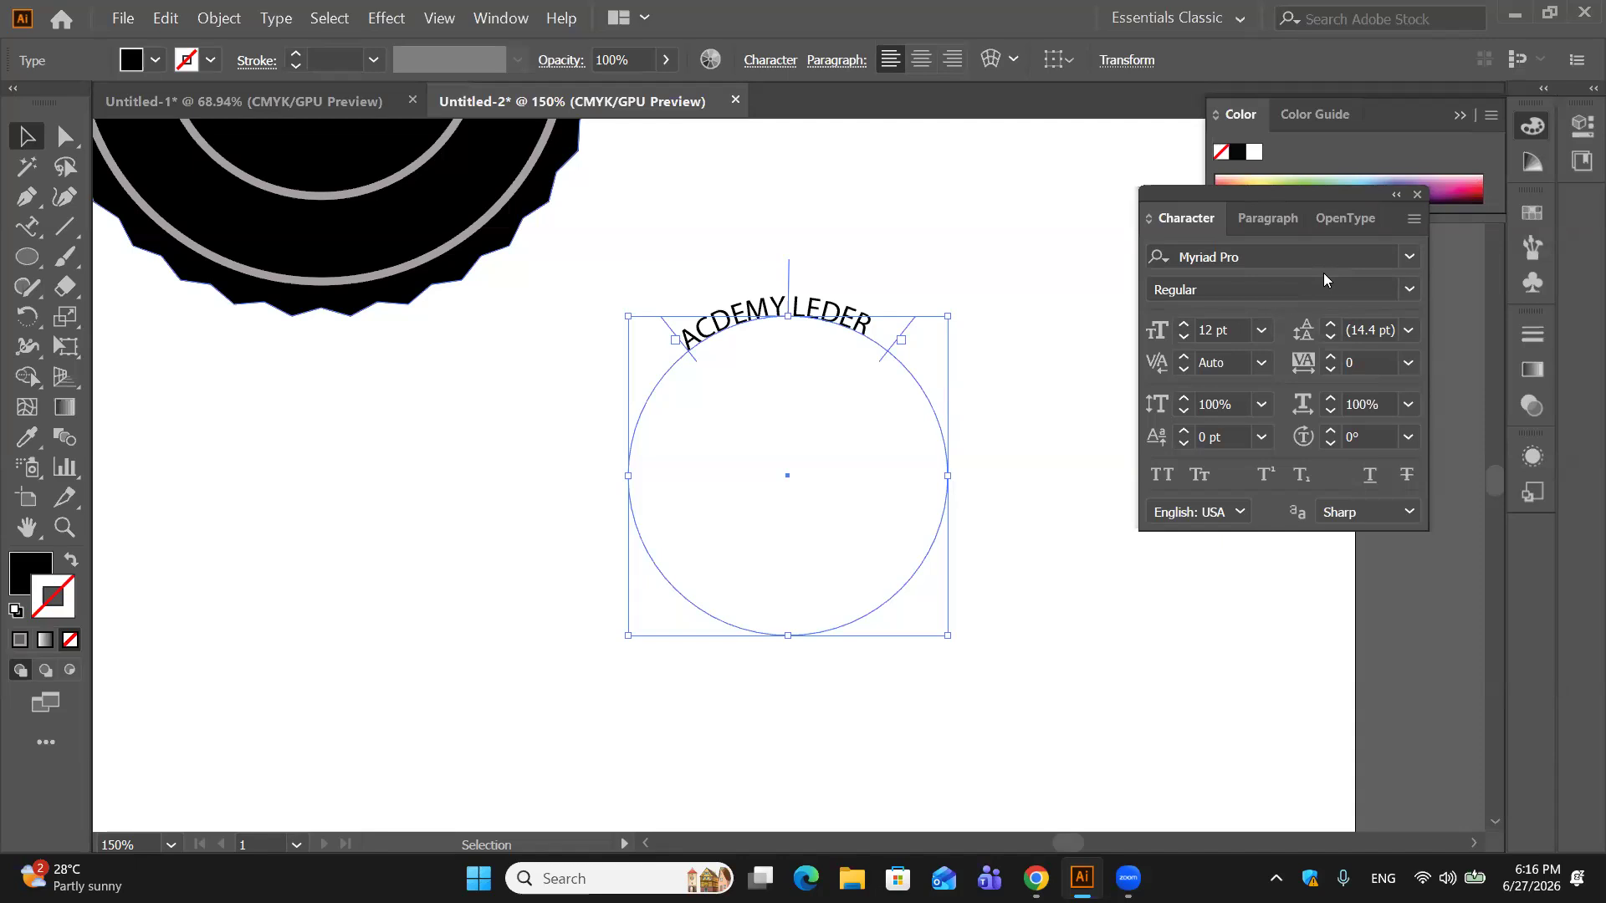
{"action": "left_click", "coordinate": [1305, 261]}
{"action": "type", "text": "t"}
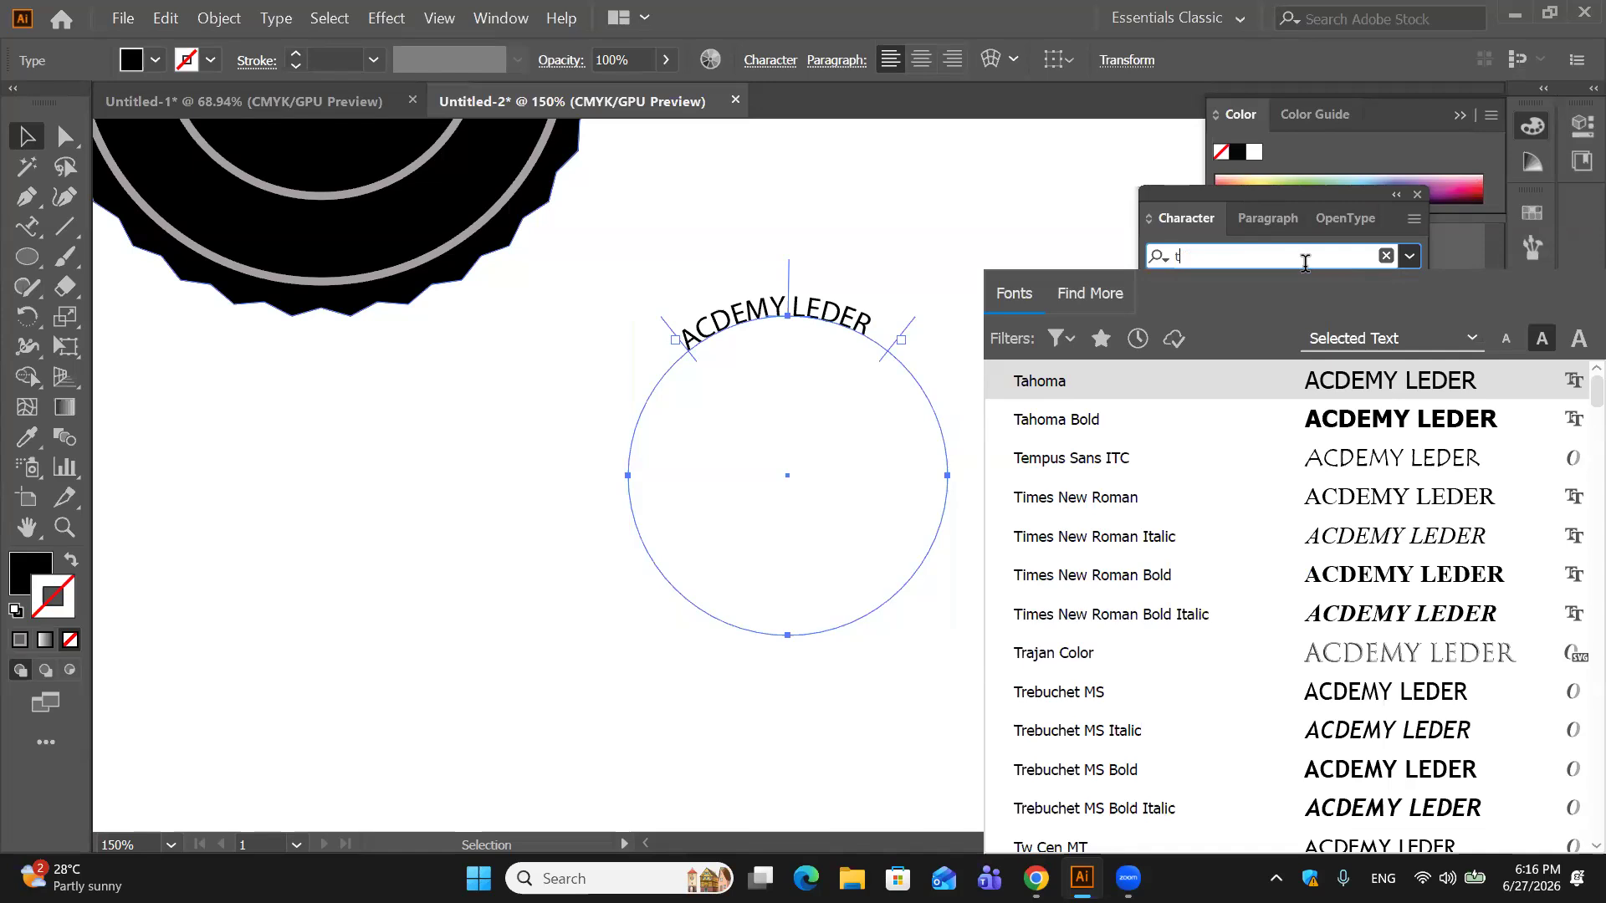
{"action": "type", "text": "r"}
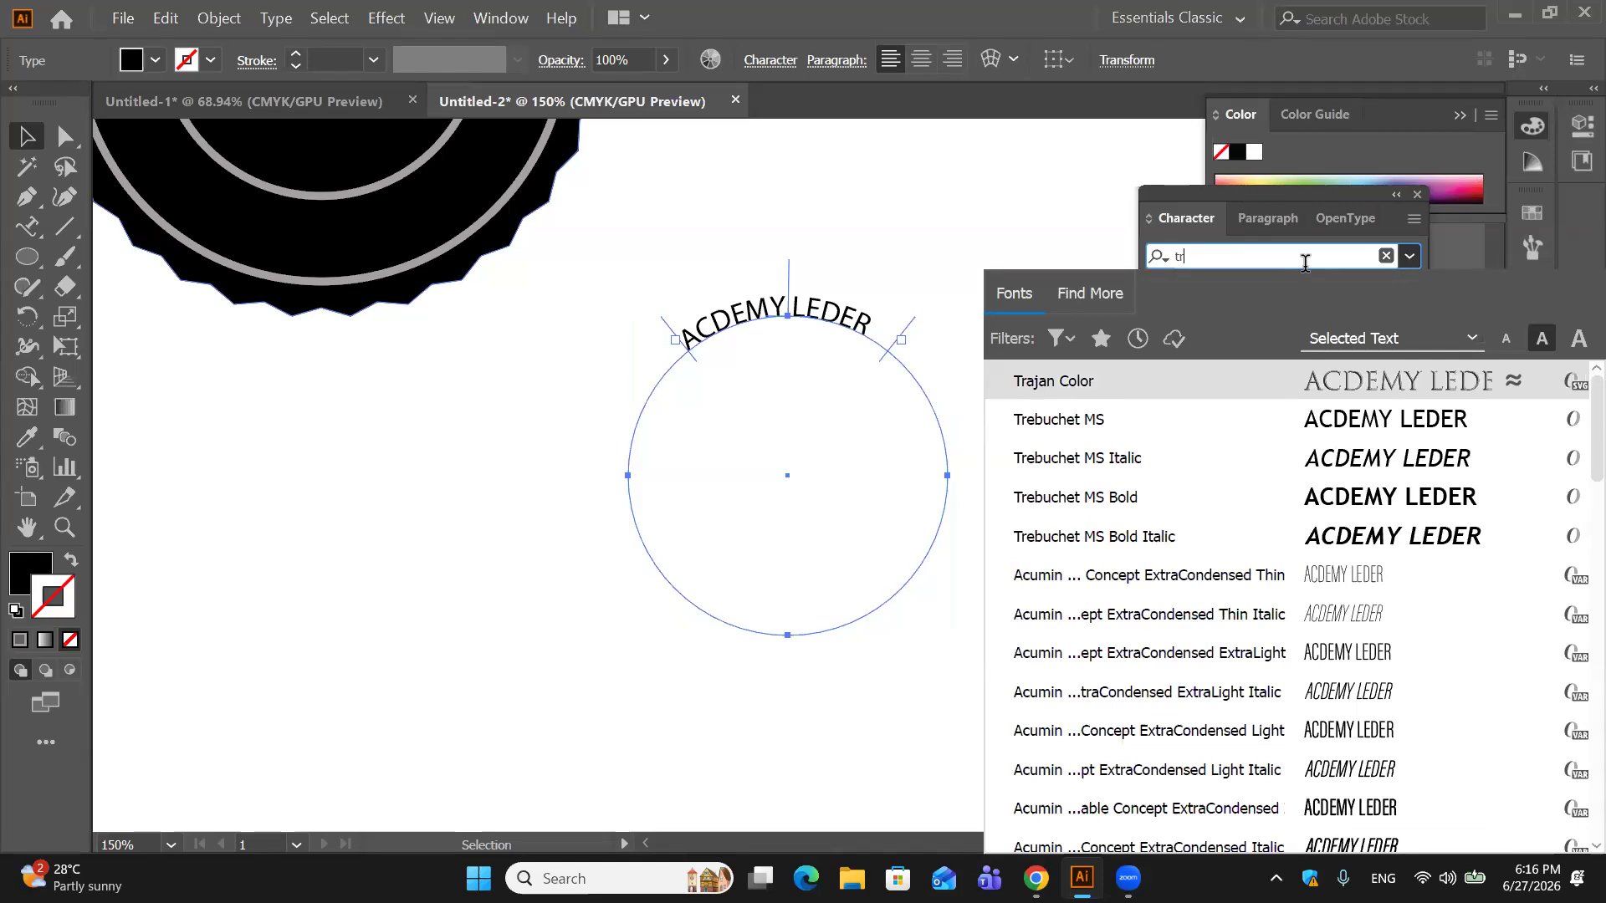
{"action": "type", "text": "a"}
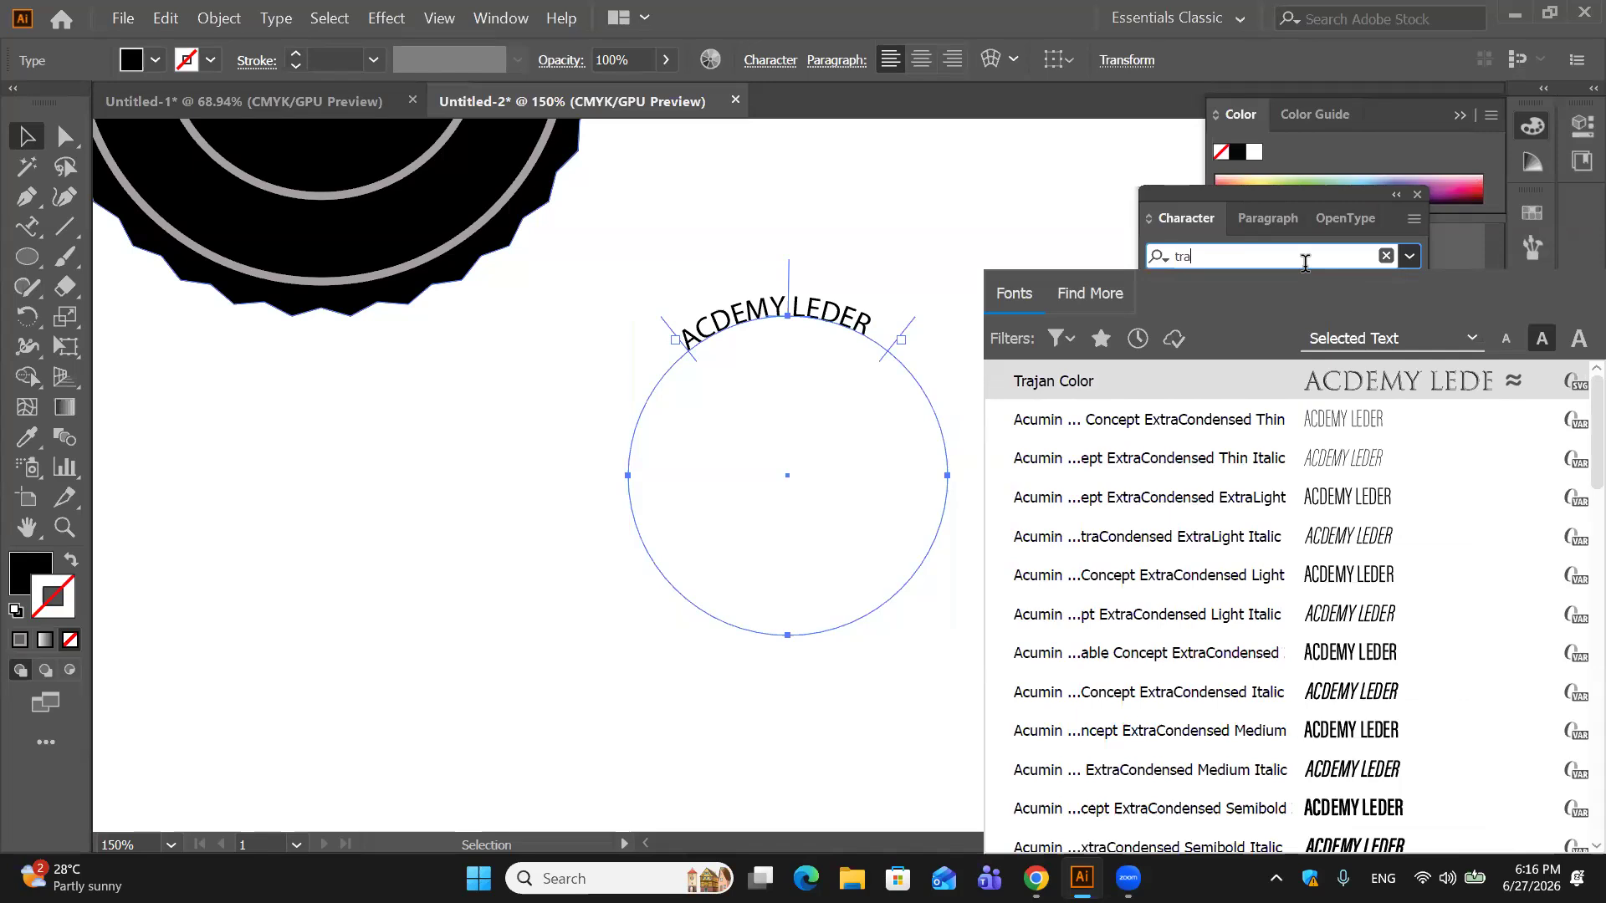
{"action": "type", "text": "ja"}
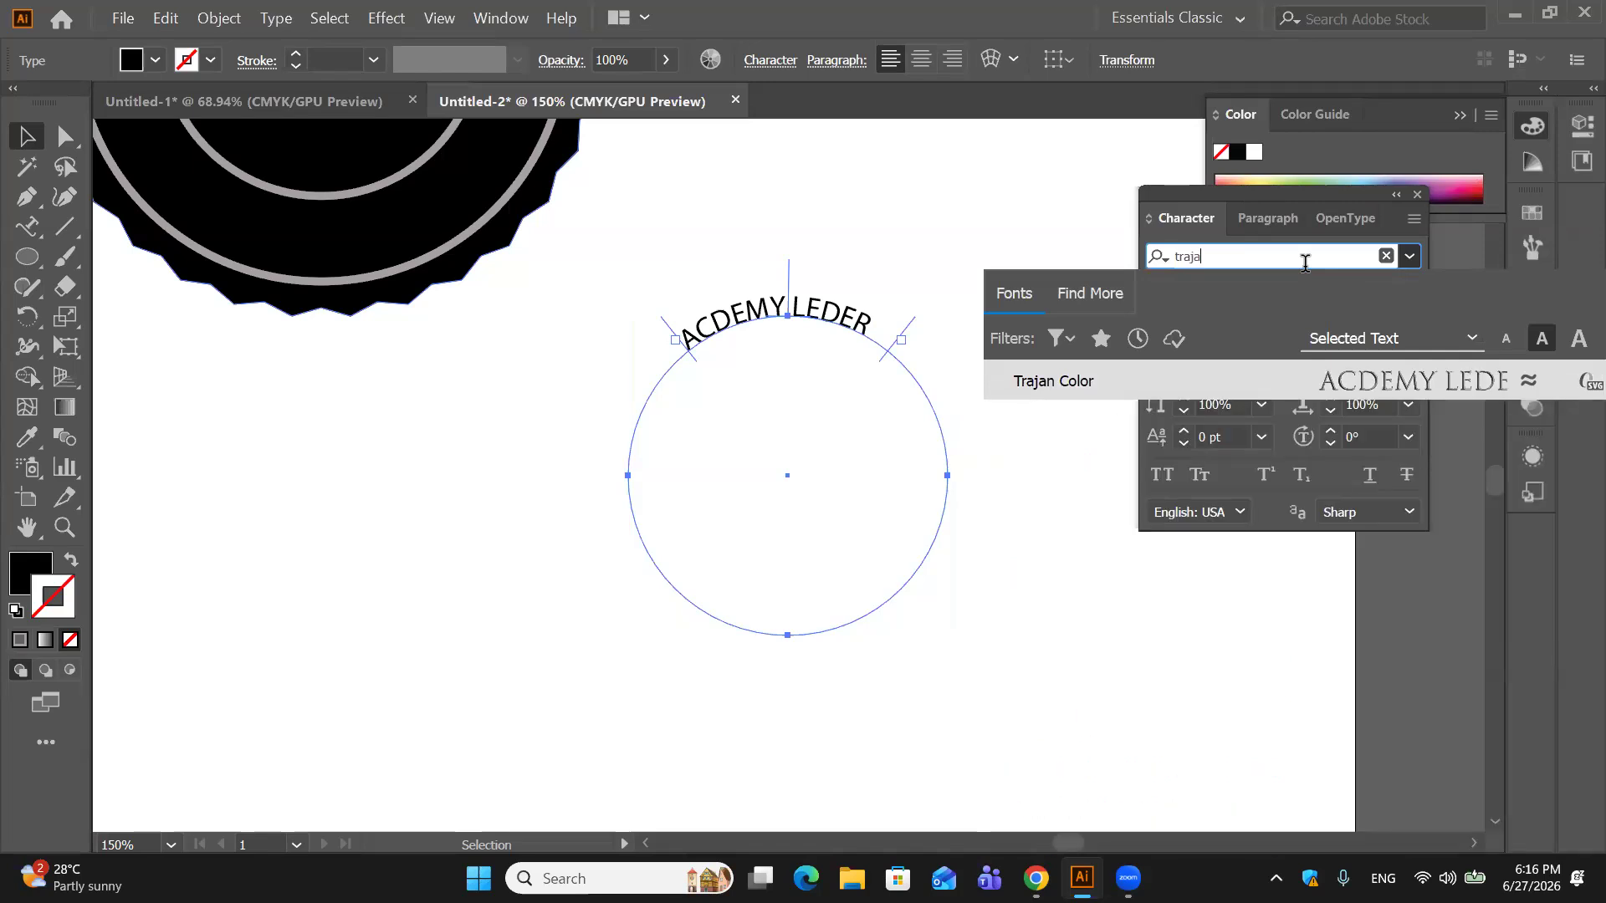
{"action": "left_click", "coordinate": [1065, 382]}
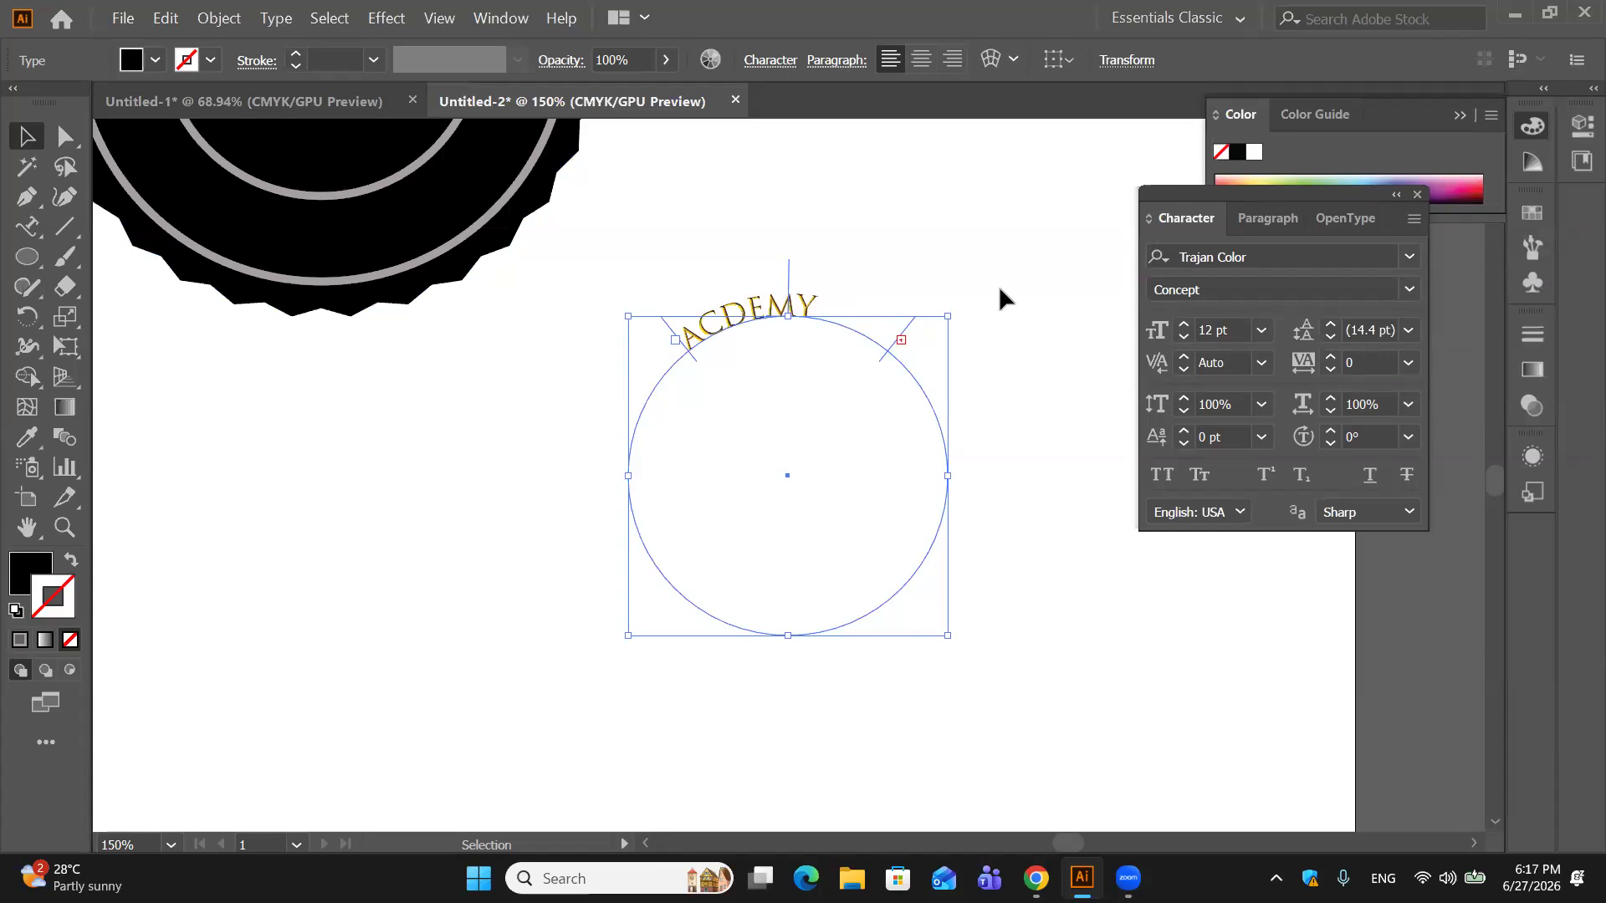
{"action": "left_click_drag", "start_coordinate": [901, 340], "coordinate": [909, 380]}
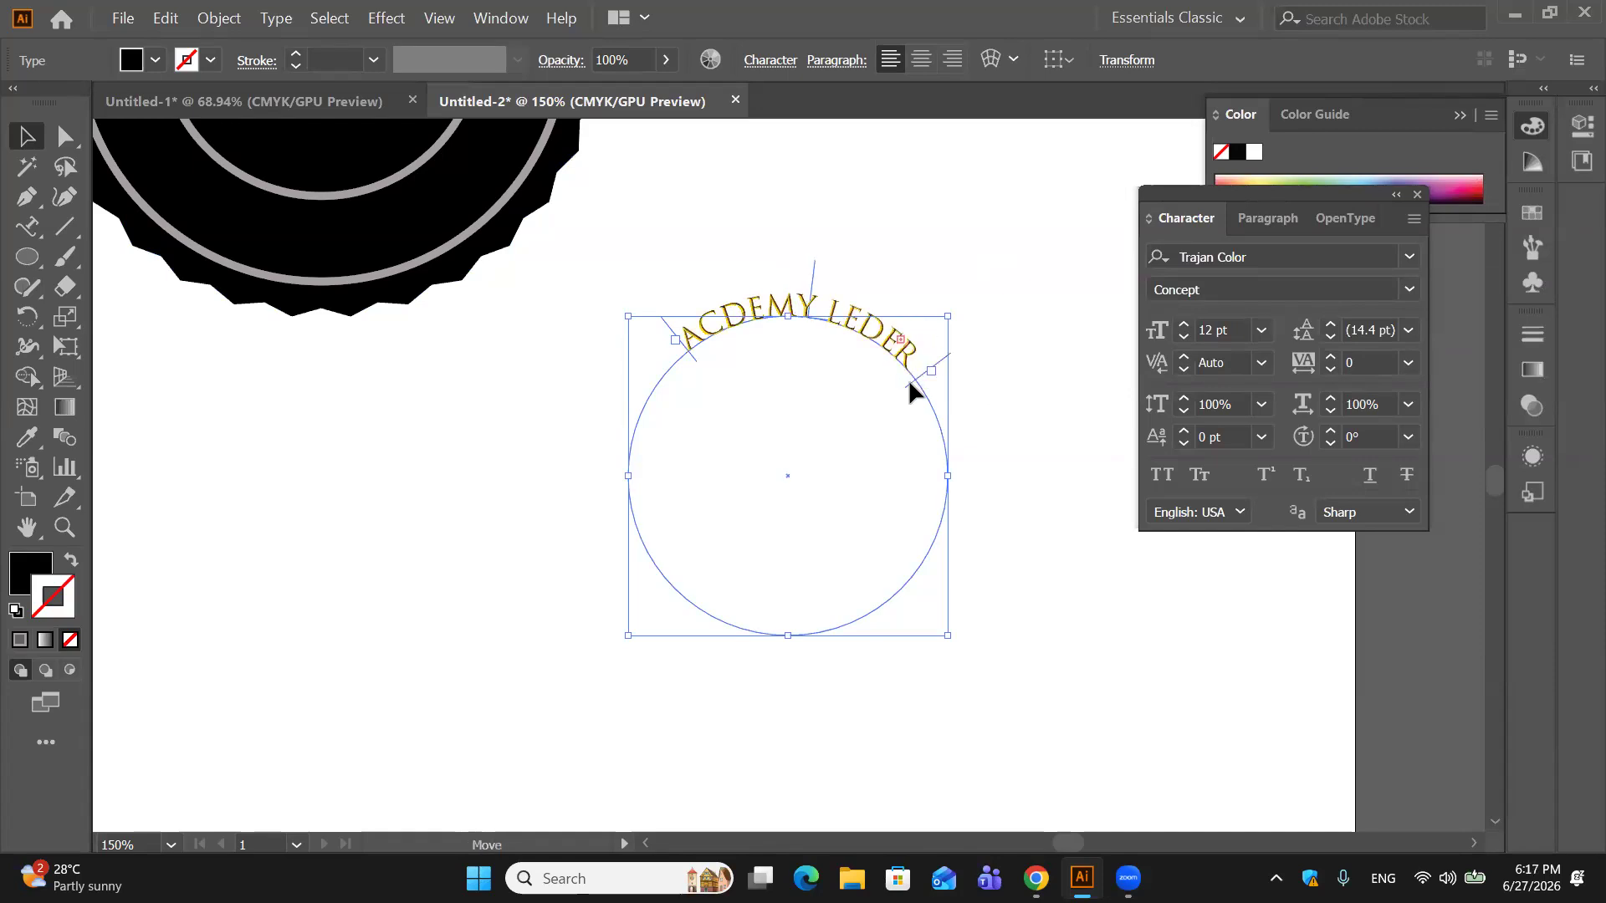
{"action": "left_click", "coordinate": [950, 229]}
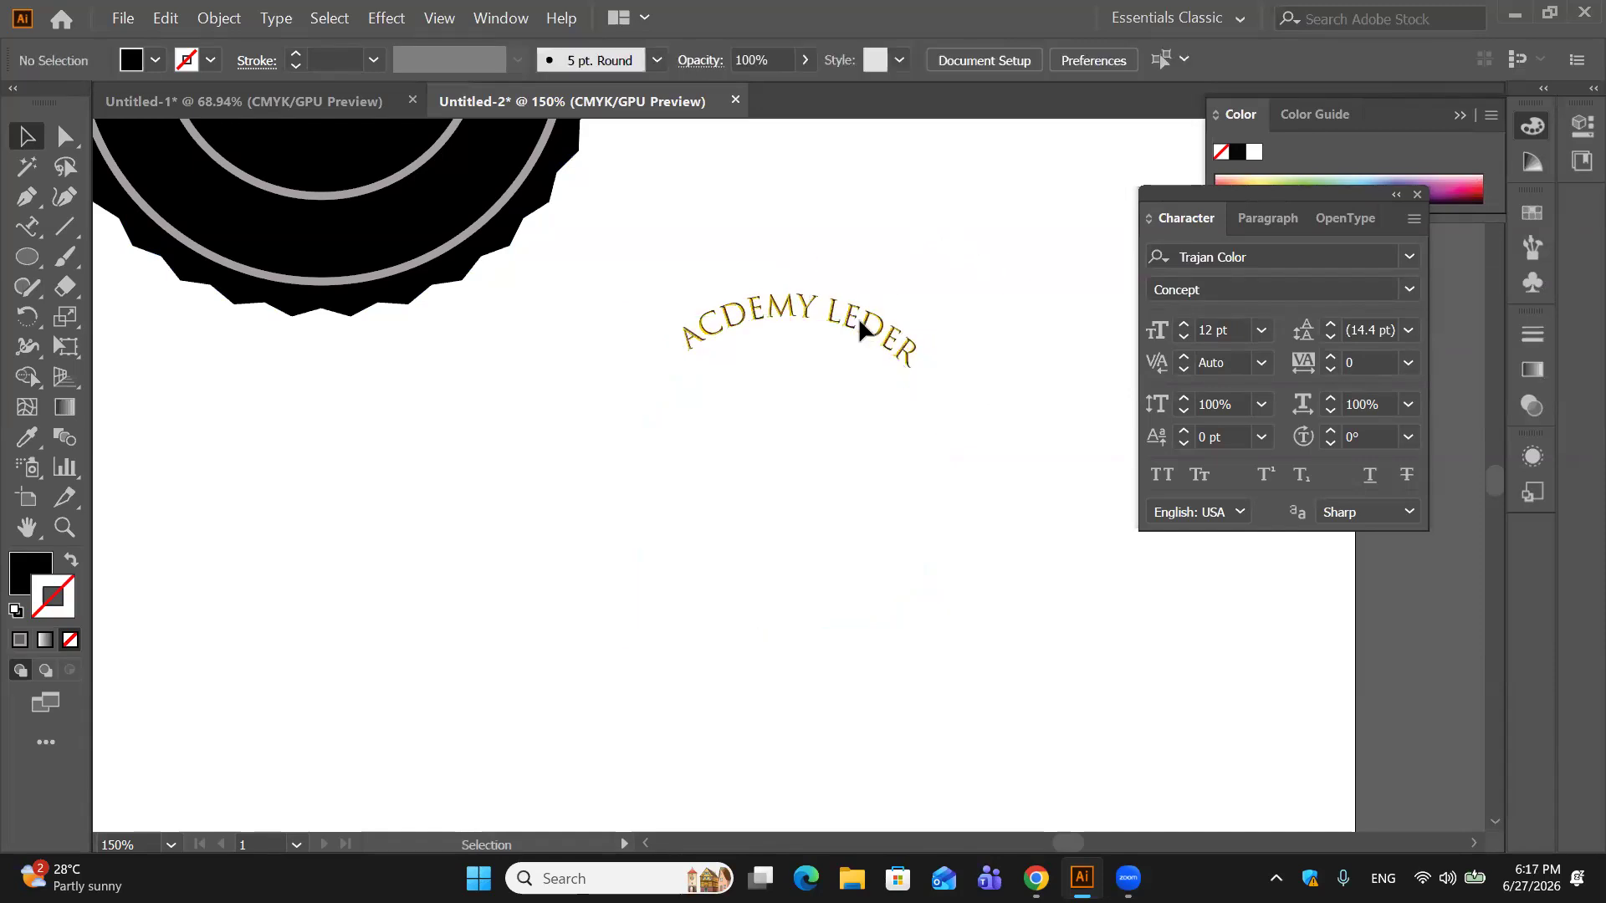
Step: Shift the path text's center bracket to center "ACDEMY LEDER" over the top of its circle
{"action": "left_click", "coordinate": [859, 319]}
{"action": "mouse_move", "coordinate": [814, 263]}
{"action": "left_mouse_down"}
{"action": "mouse_move", "coordinate": [774, 258]}
{"action": "mouse_move", "coordinate": [788, 259]}
{"action": "left_mouse_up"}
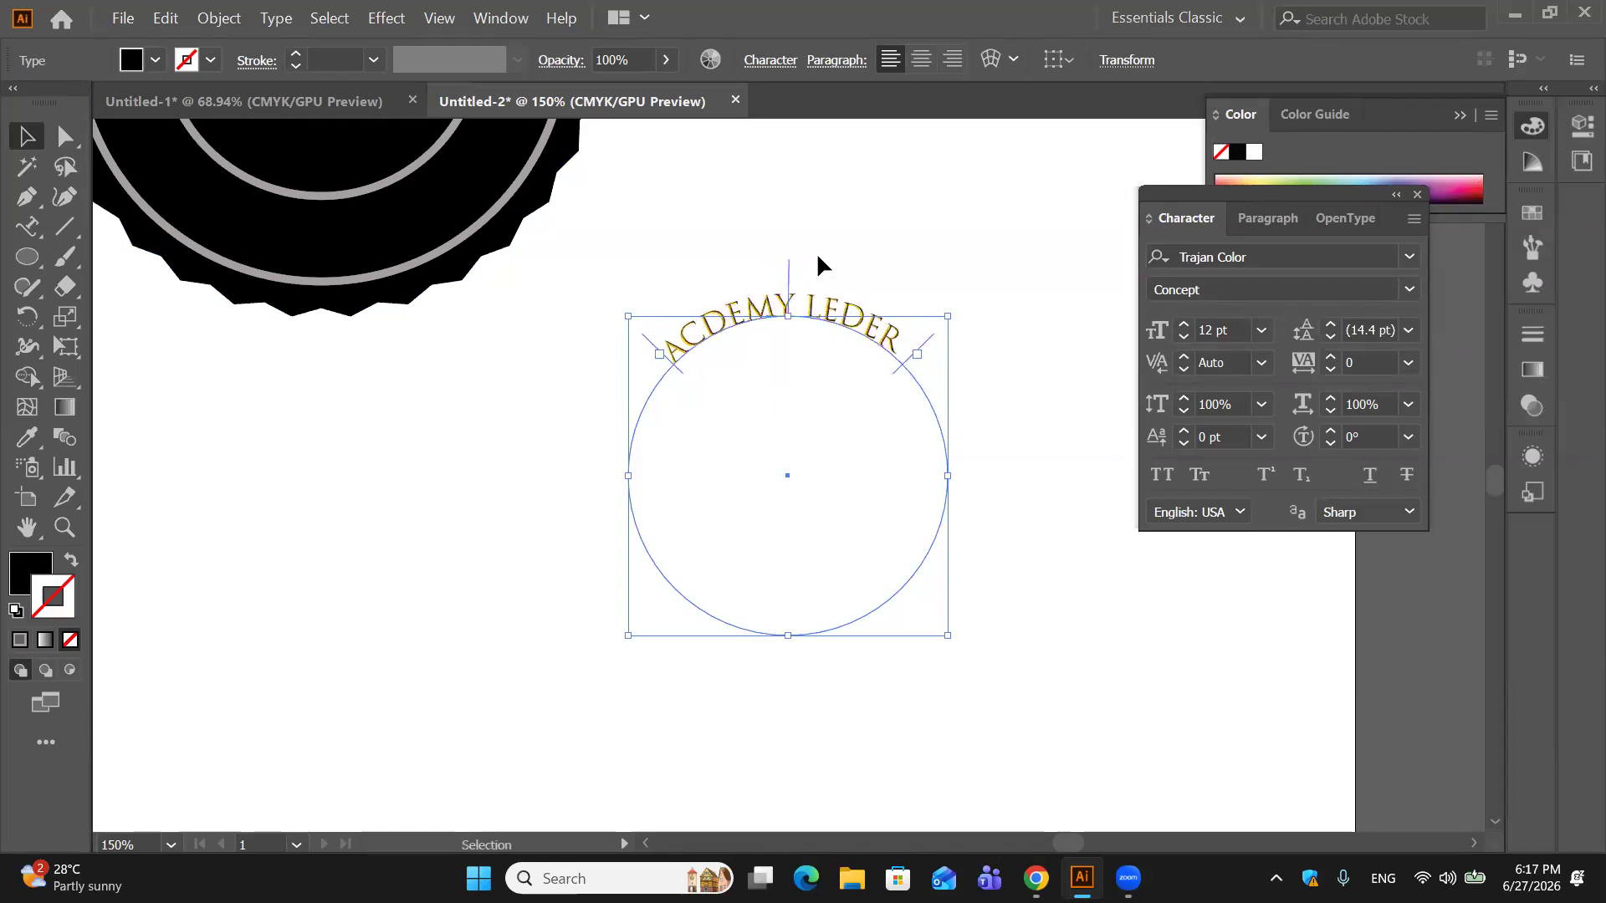
{"action": "left_click", "coordinate": [863, 239]}
Step: Set the path text's fill color to gray 8E888A
{"action": "left_click", "coordinate": [857, 317]}
{"action": "double_click", "coordinate": [29, 572]}
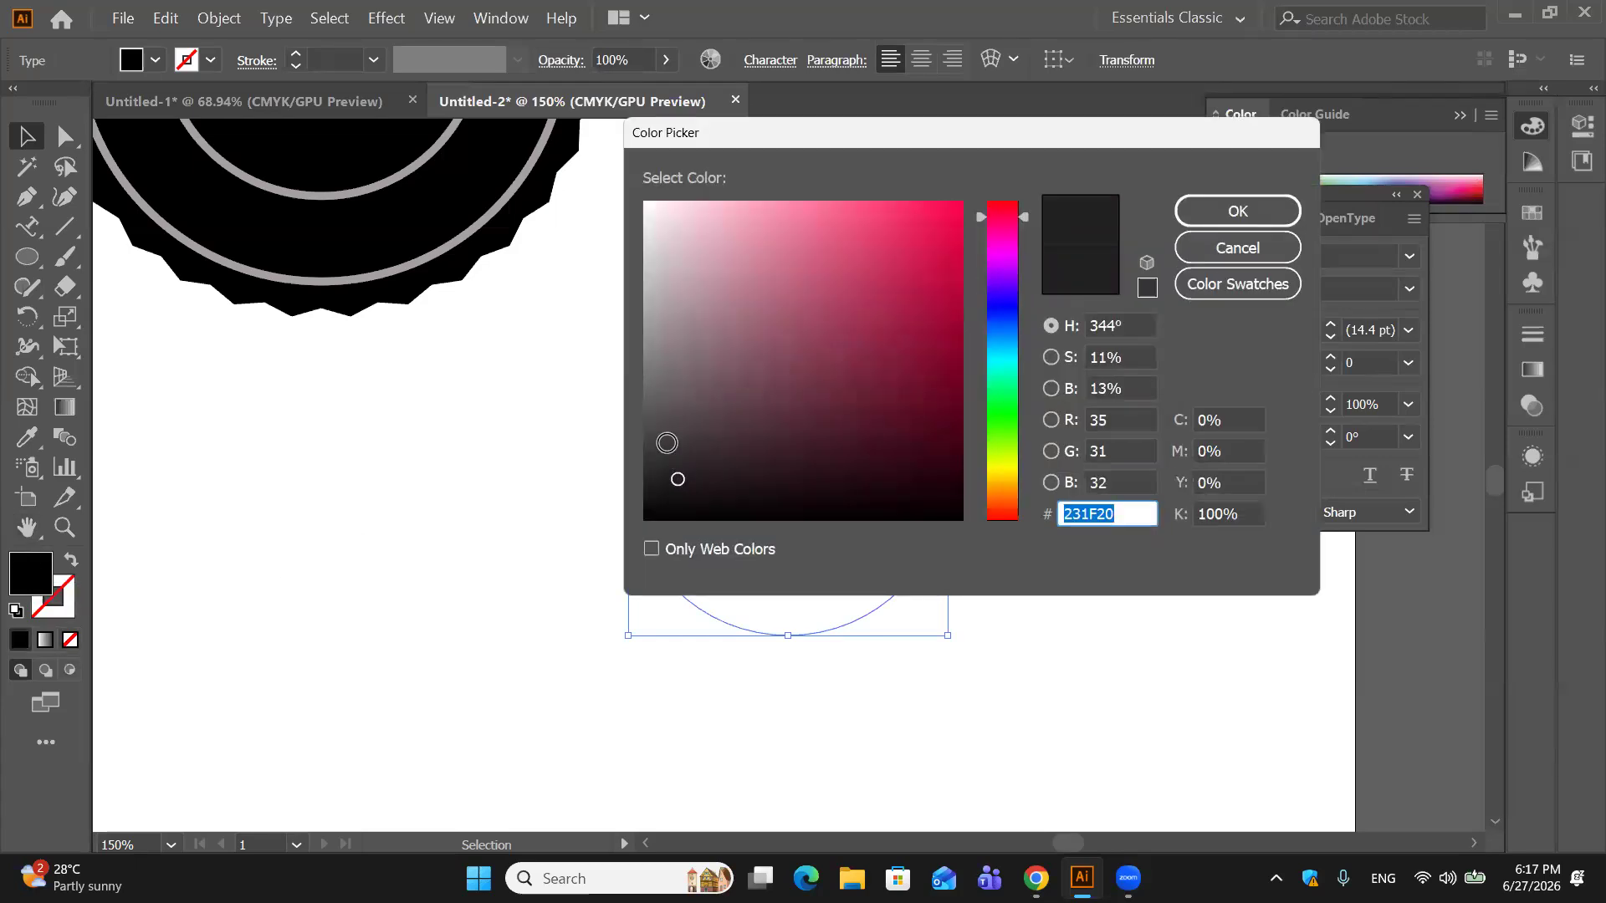
{"action": "left_click_drag", "start_coordinate": [660, 420], "coordinate": [656, 341]}
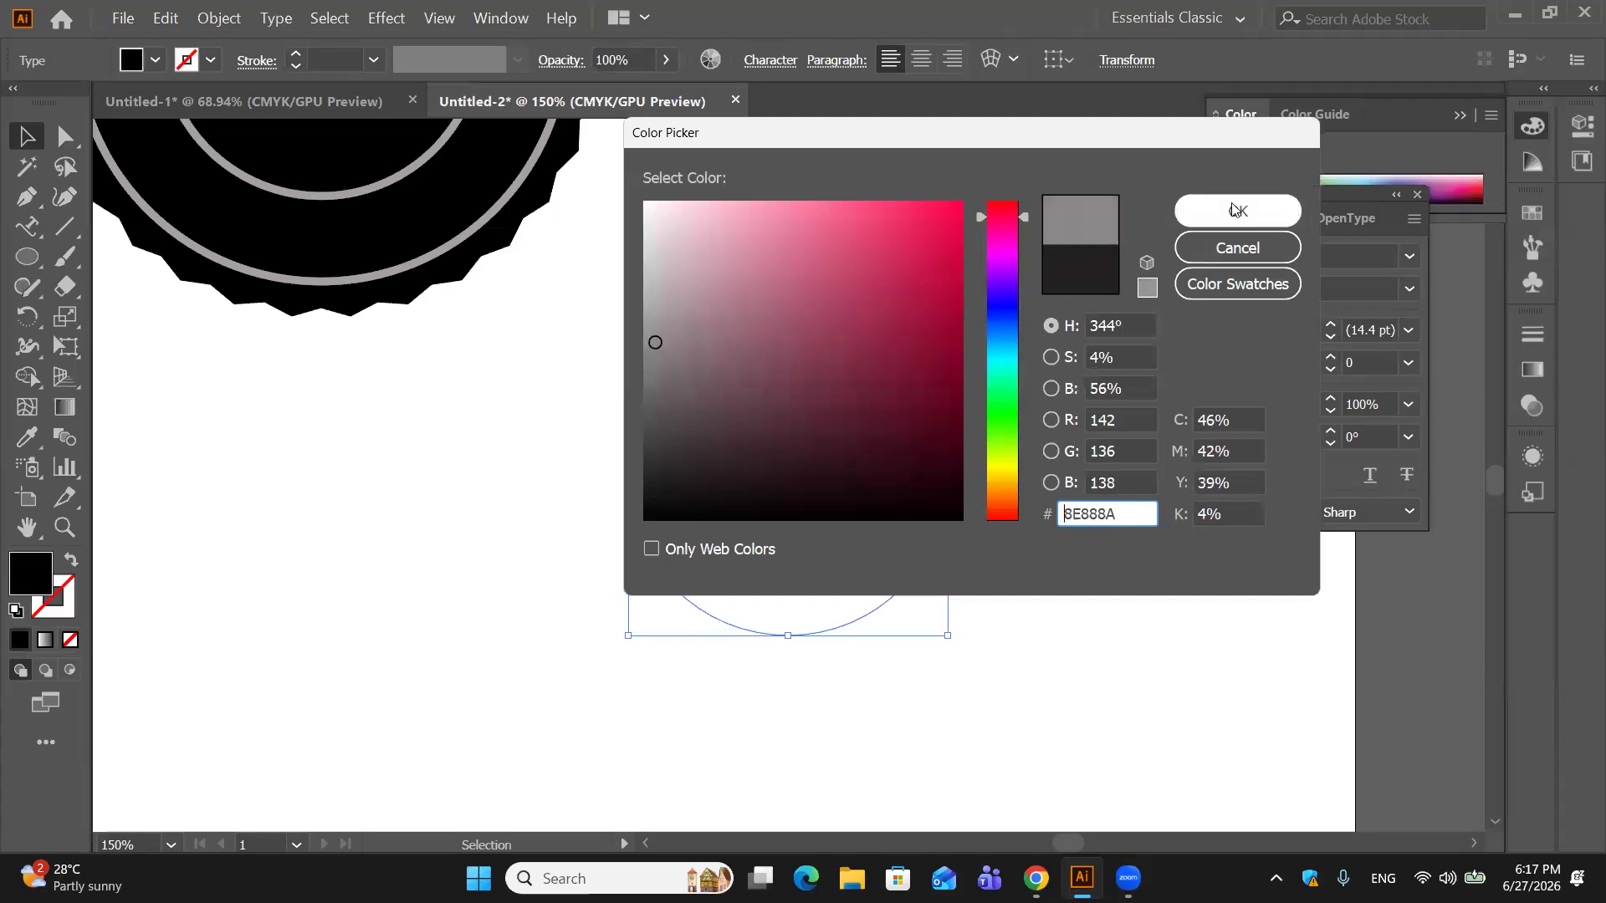
{"action": "left_click", "coordinate": [1236, 211]}
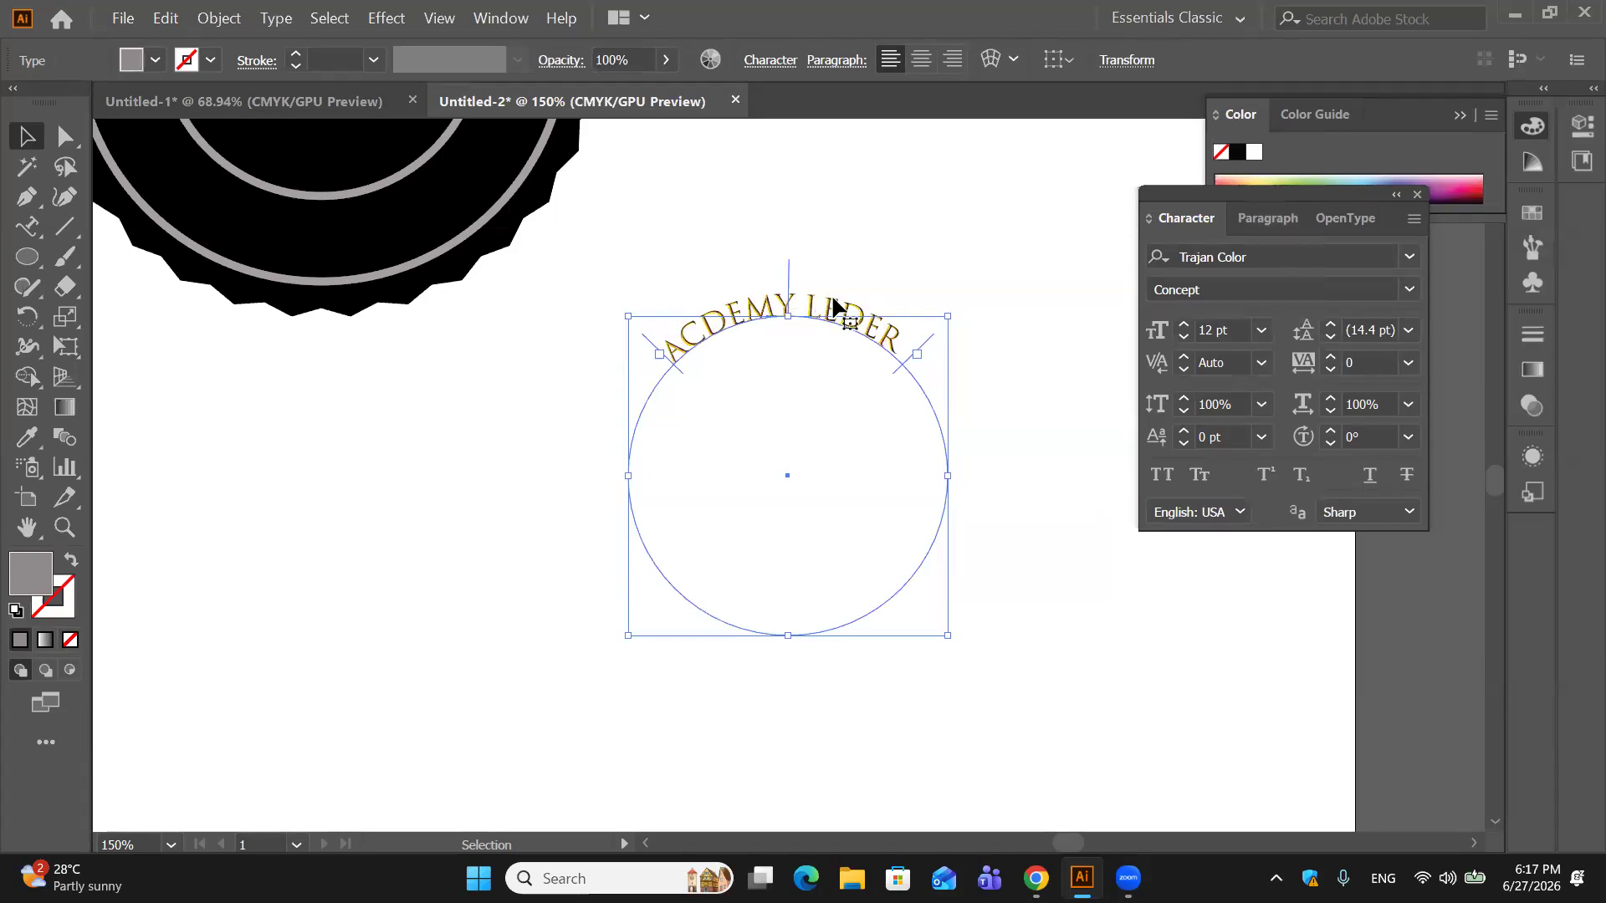
{"action": "left_click", "coordinate": [938, 246]}
Step: Expand the path text with the Object and Fill options enabled
{"action": "left_click", "coordinate": [839, 313]}
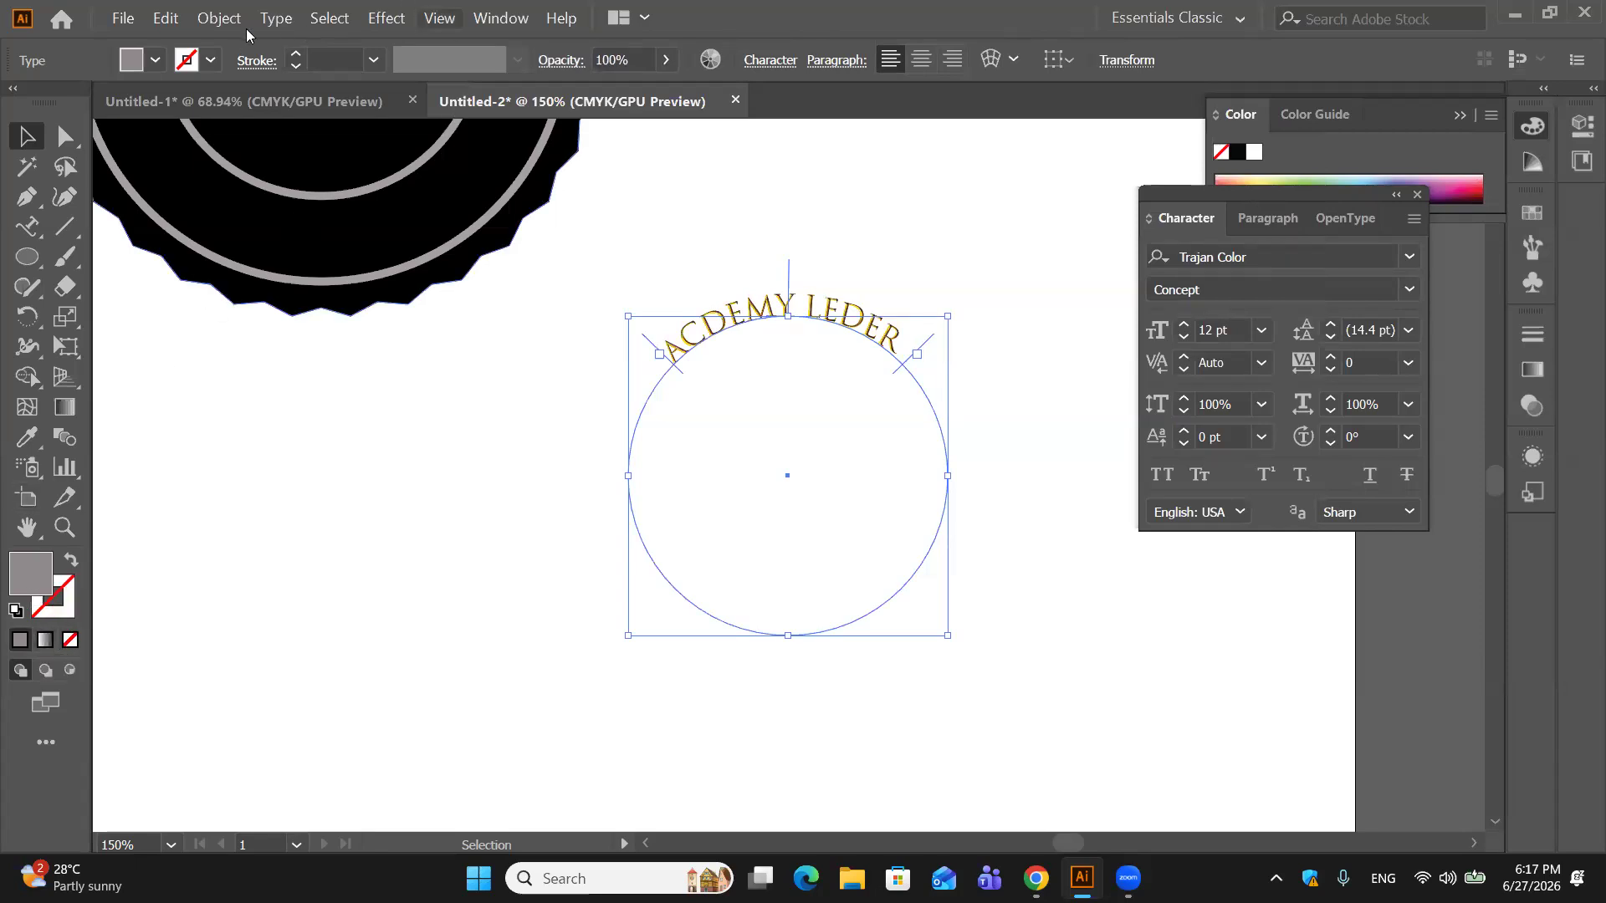
{"action": "left_click", "coordinate": [220, 18]}
{"action": "left_click", "coordinate": [248, 258]}
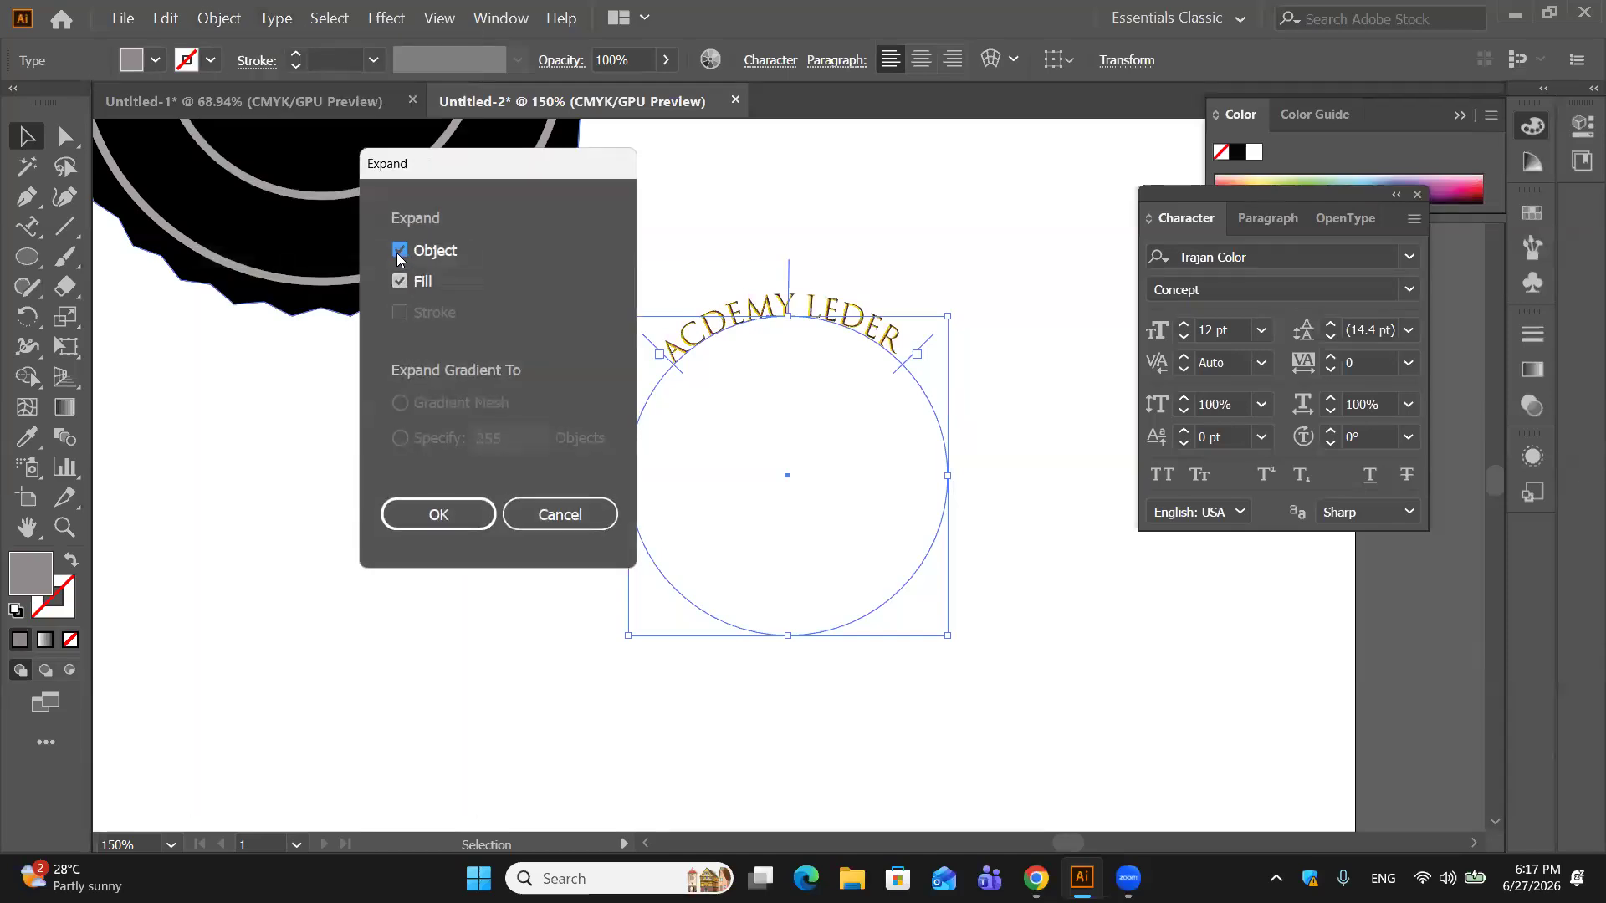
{"action": "left_click", "coordinate": [436, 514]}
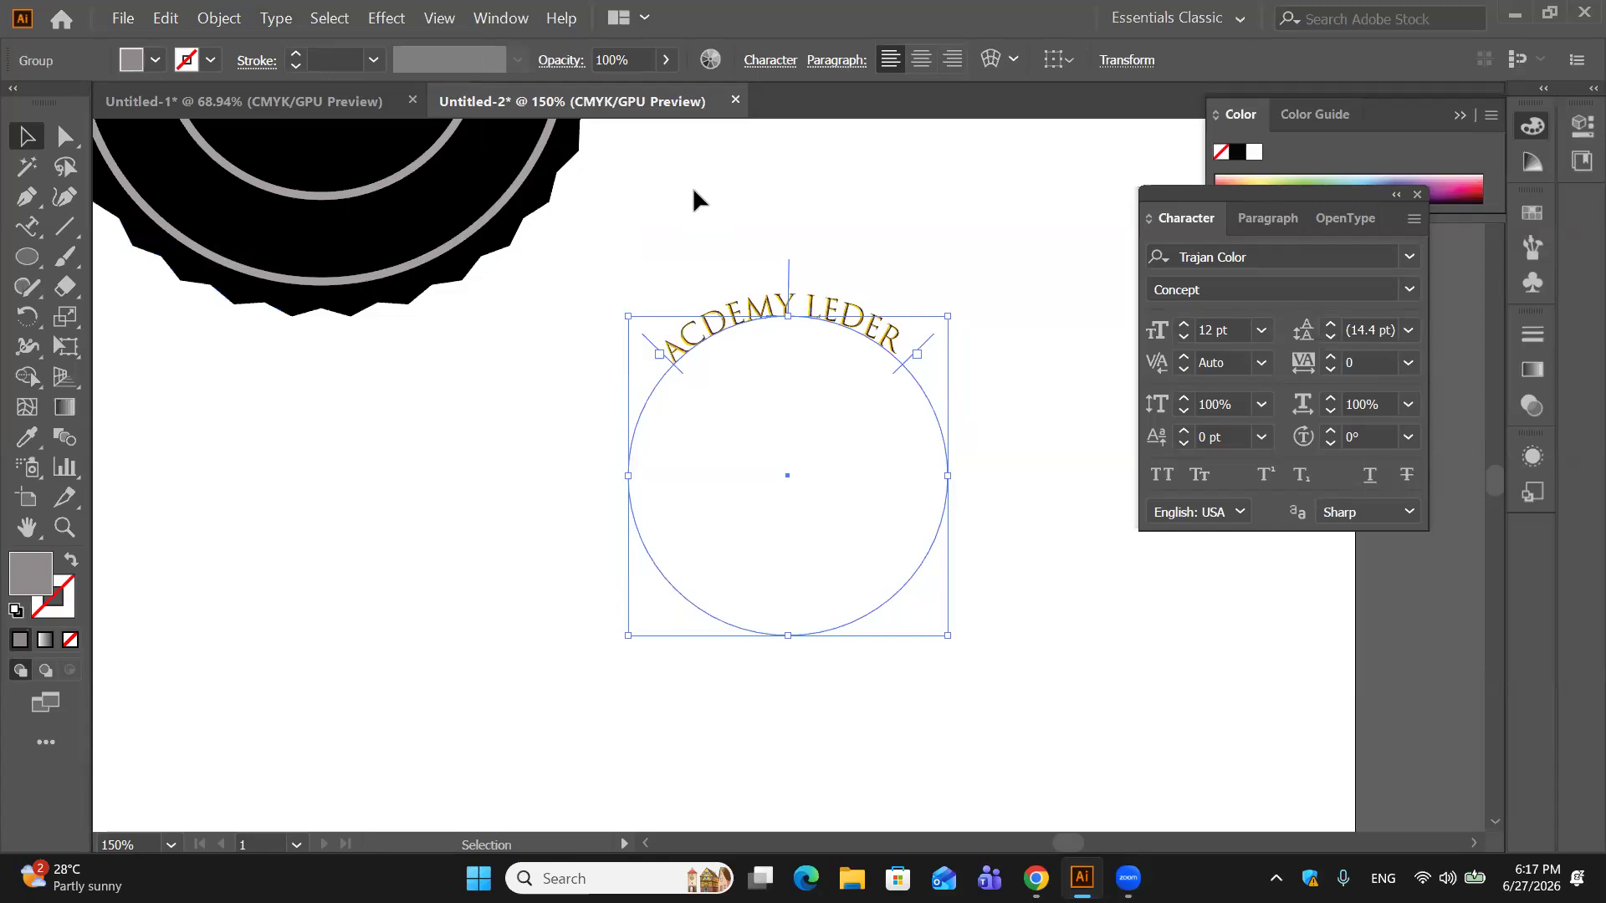
{"action": "left_click", "coordinate": [693, 201]}
Step: Sample the badge's outer gray ring with the Eyedropper for the path text and swap the gray from stroke to fill
{"action": "left_click", "coordinate": [730, 316]}
{"action": "key", "text": "a"}
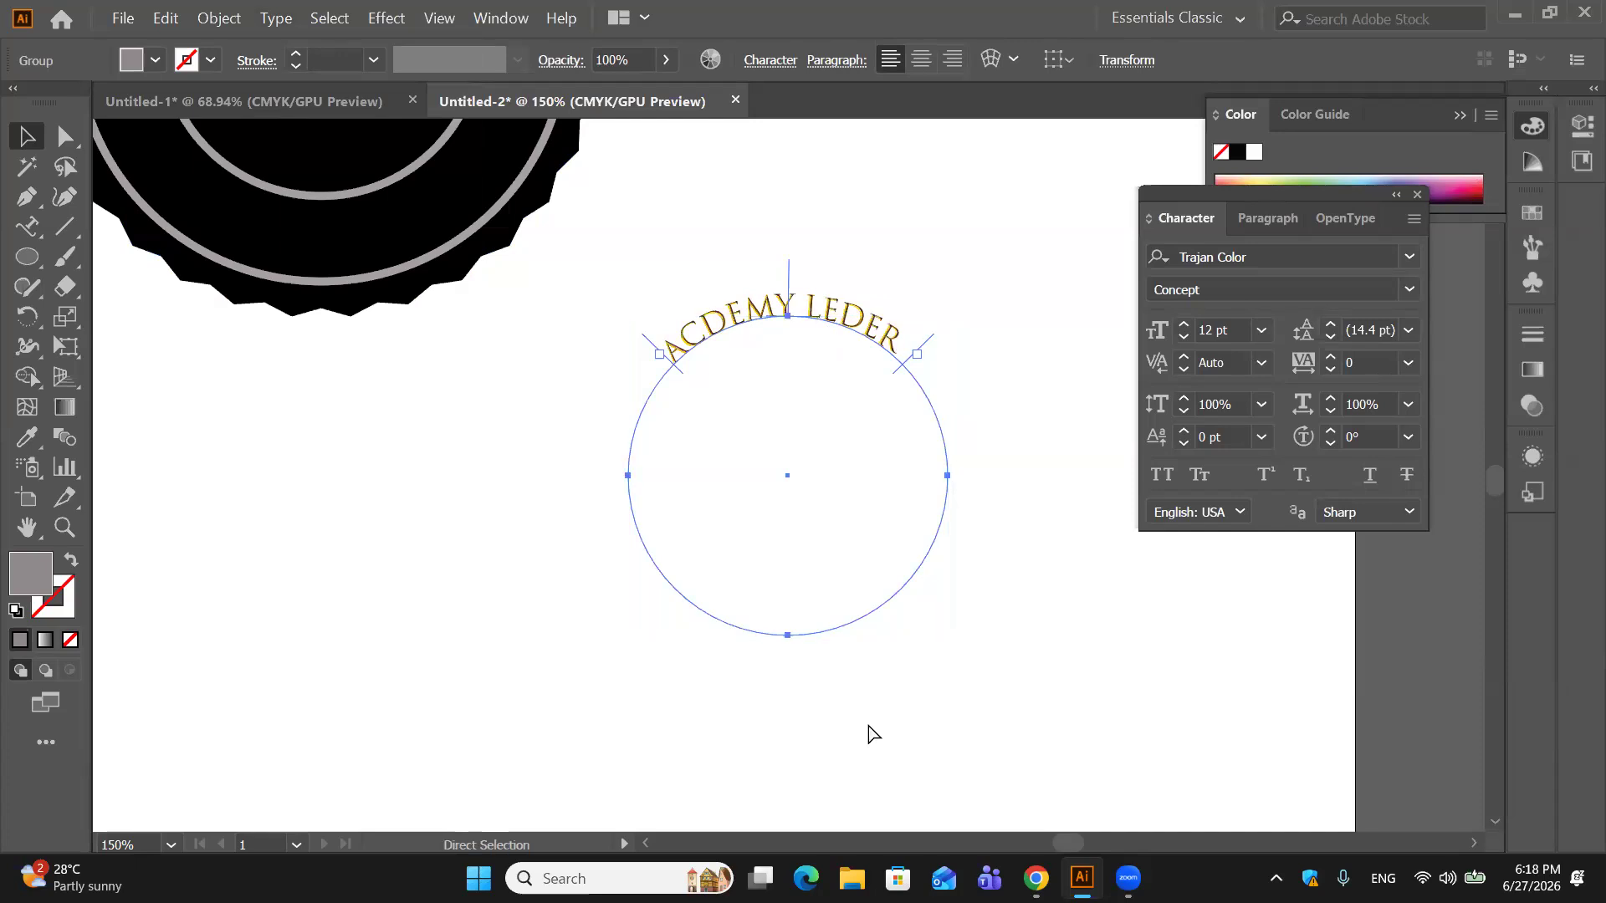
{"action": "key", "text": "ctrl+minus"}
{"action": "key", "text": "ctrl+minus"}
{"action": "key", "text": "ctrl+minus"}
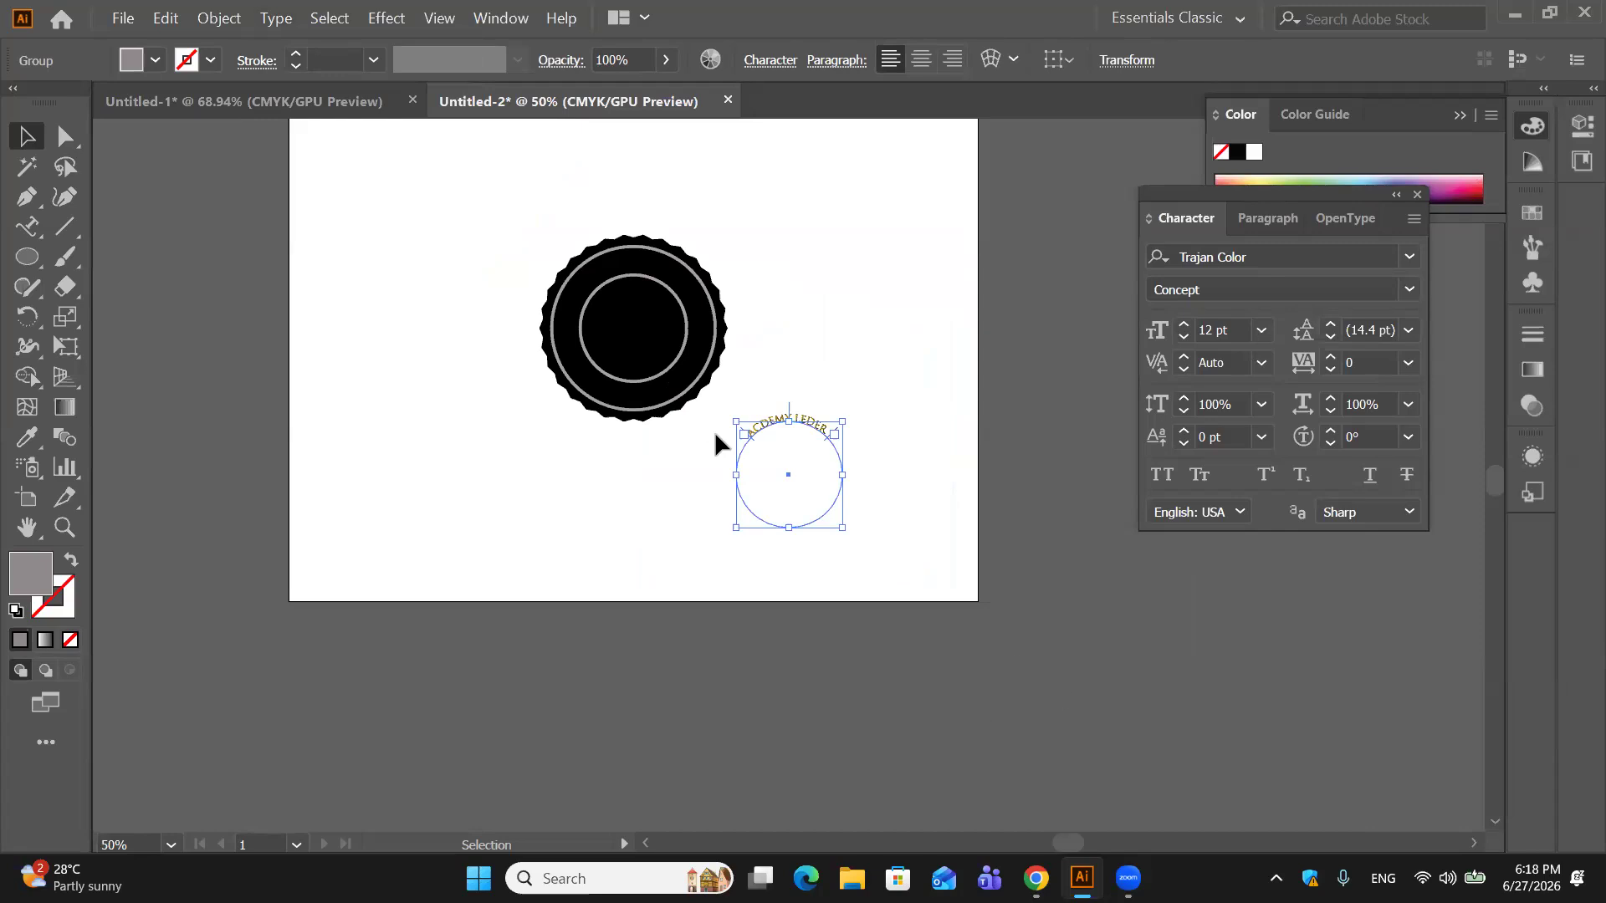
{"action": "left_click", "coordinate": [27, 436]}
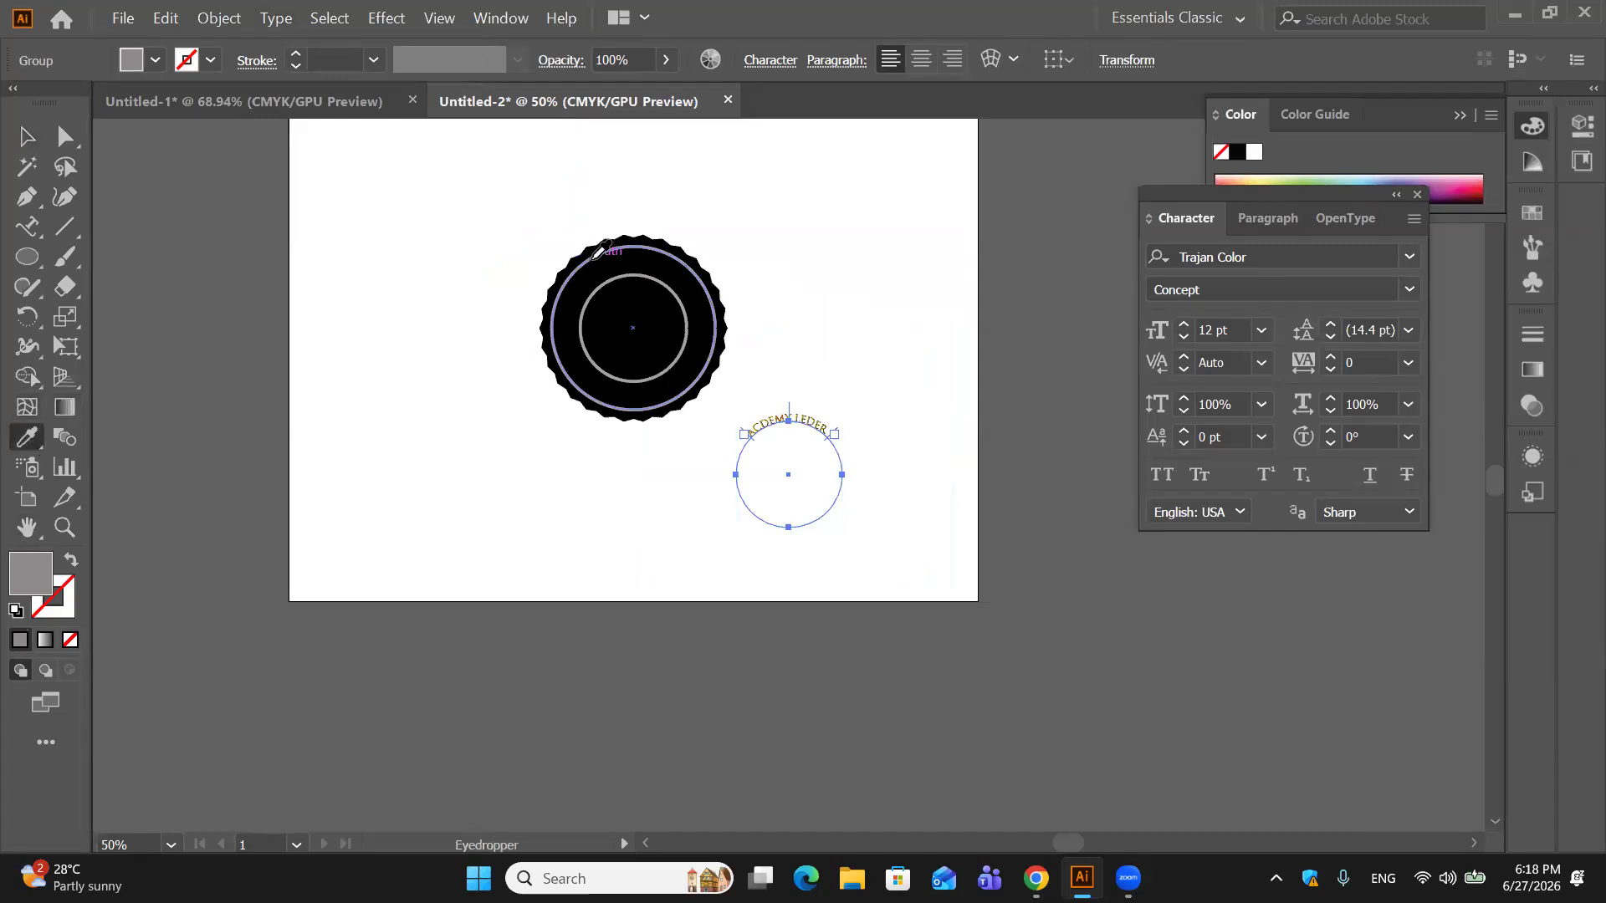
{"action": "key", "text": "shift+x"}
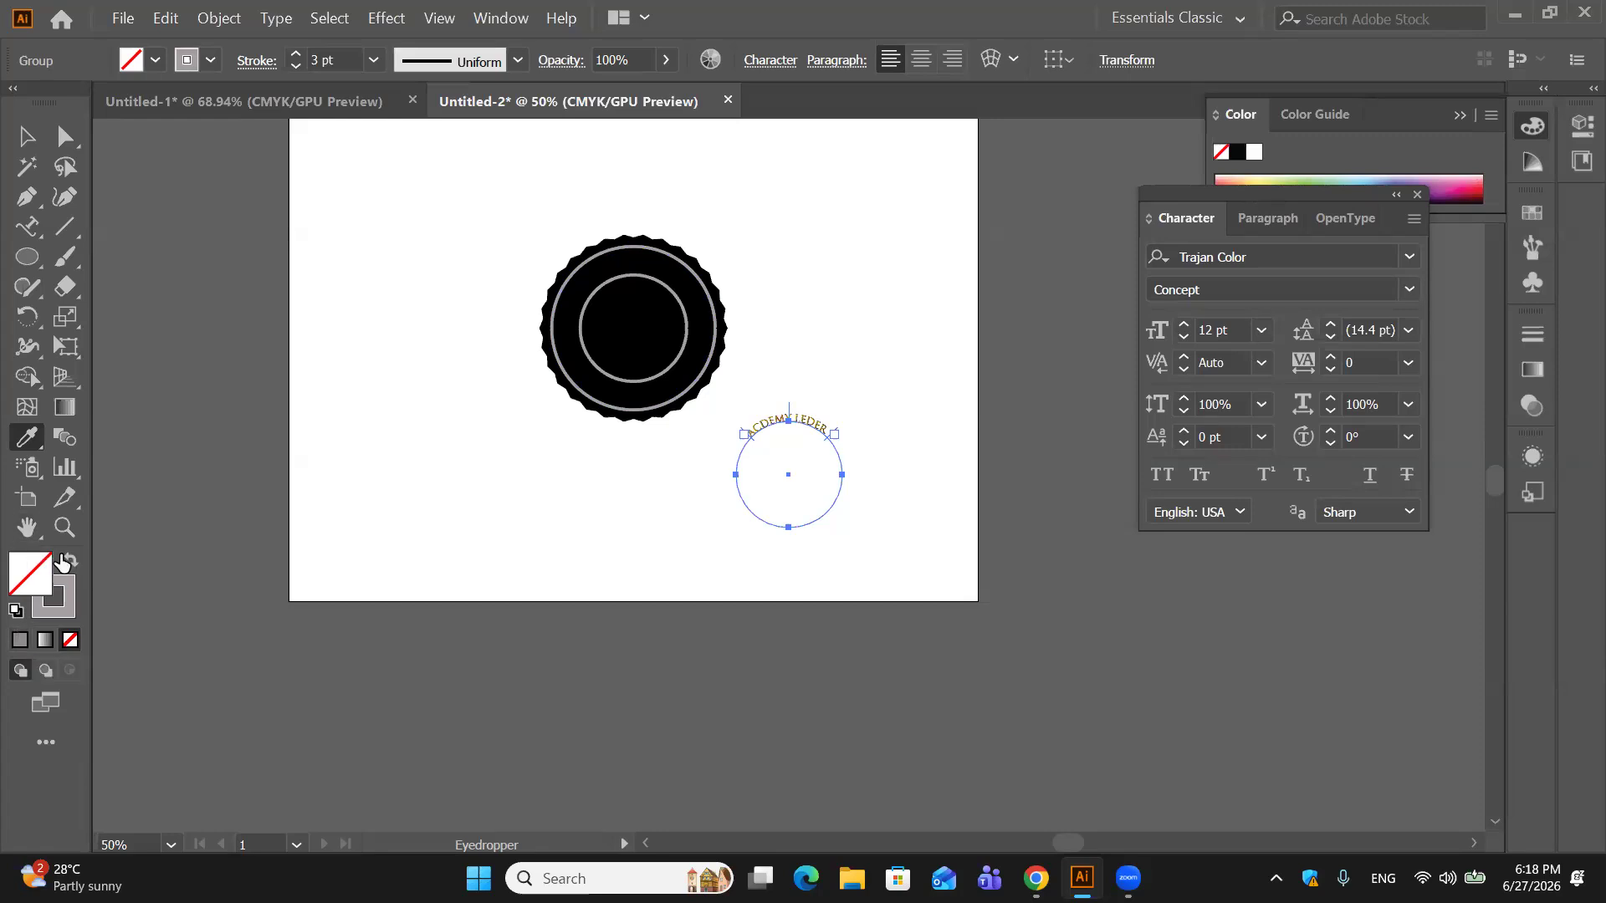
{"action": "left_click", "coordinate": [70, 560]}
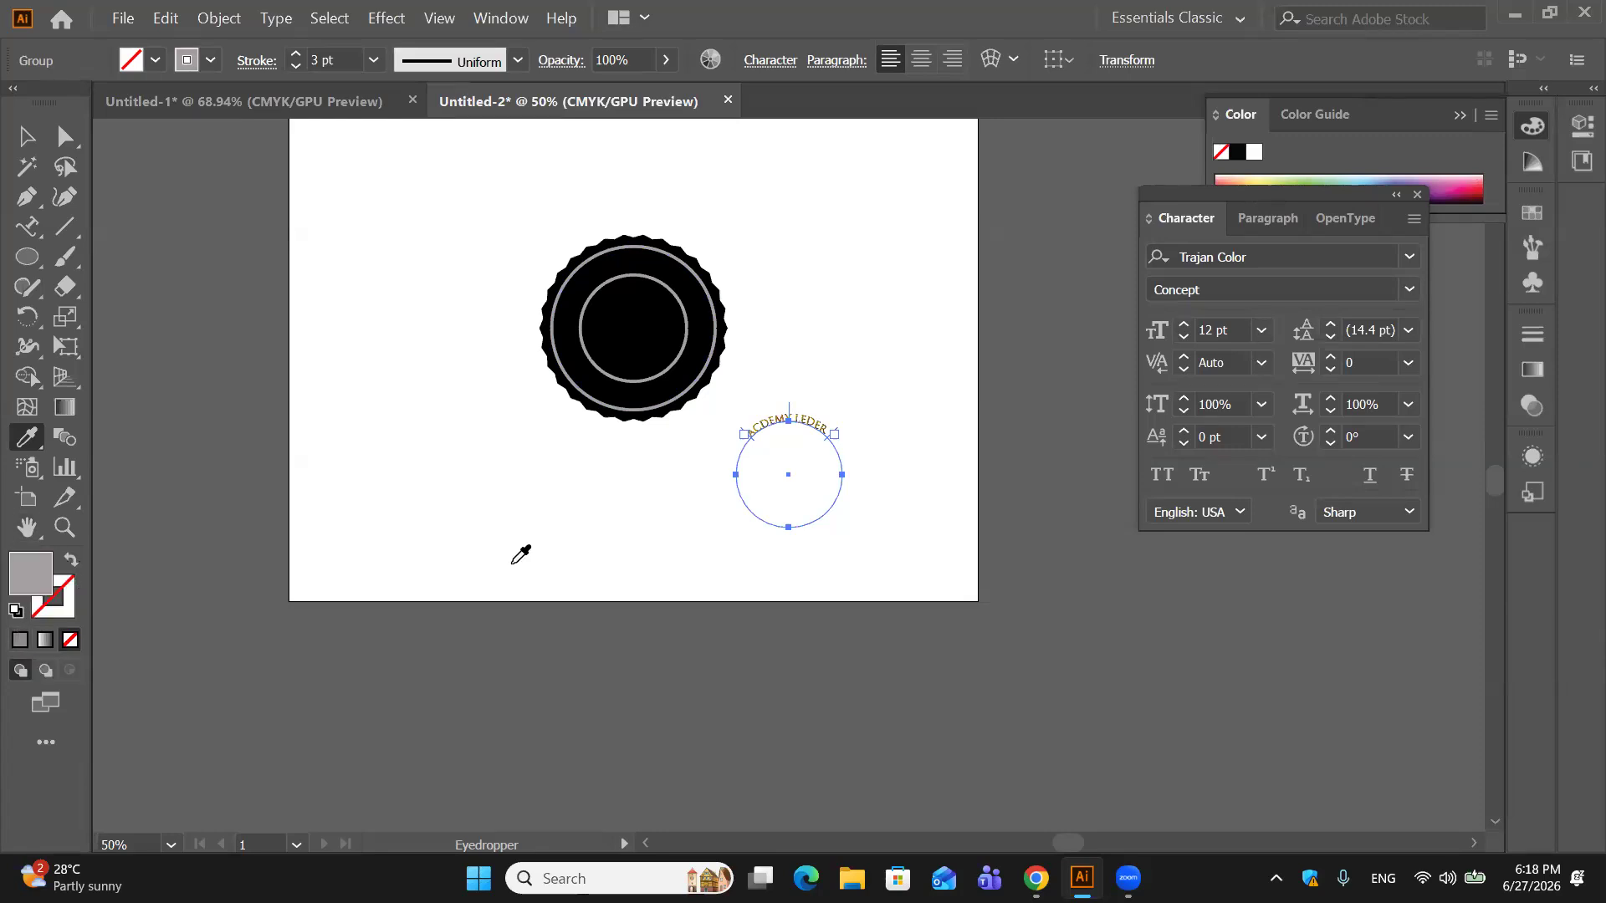
{"action": "left_click", "coordinate": [779, 412]}
Step: Reapply the sampled solid gray as the path text's fill, leaving no stroke
{"action": "key", "text": "v"}
{"action": "key", "text": "a"}
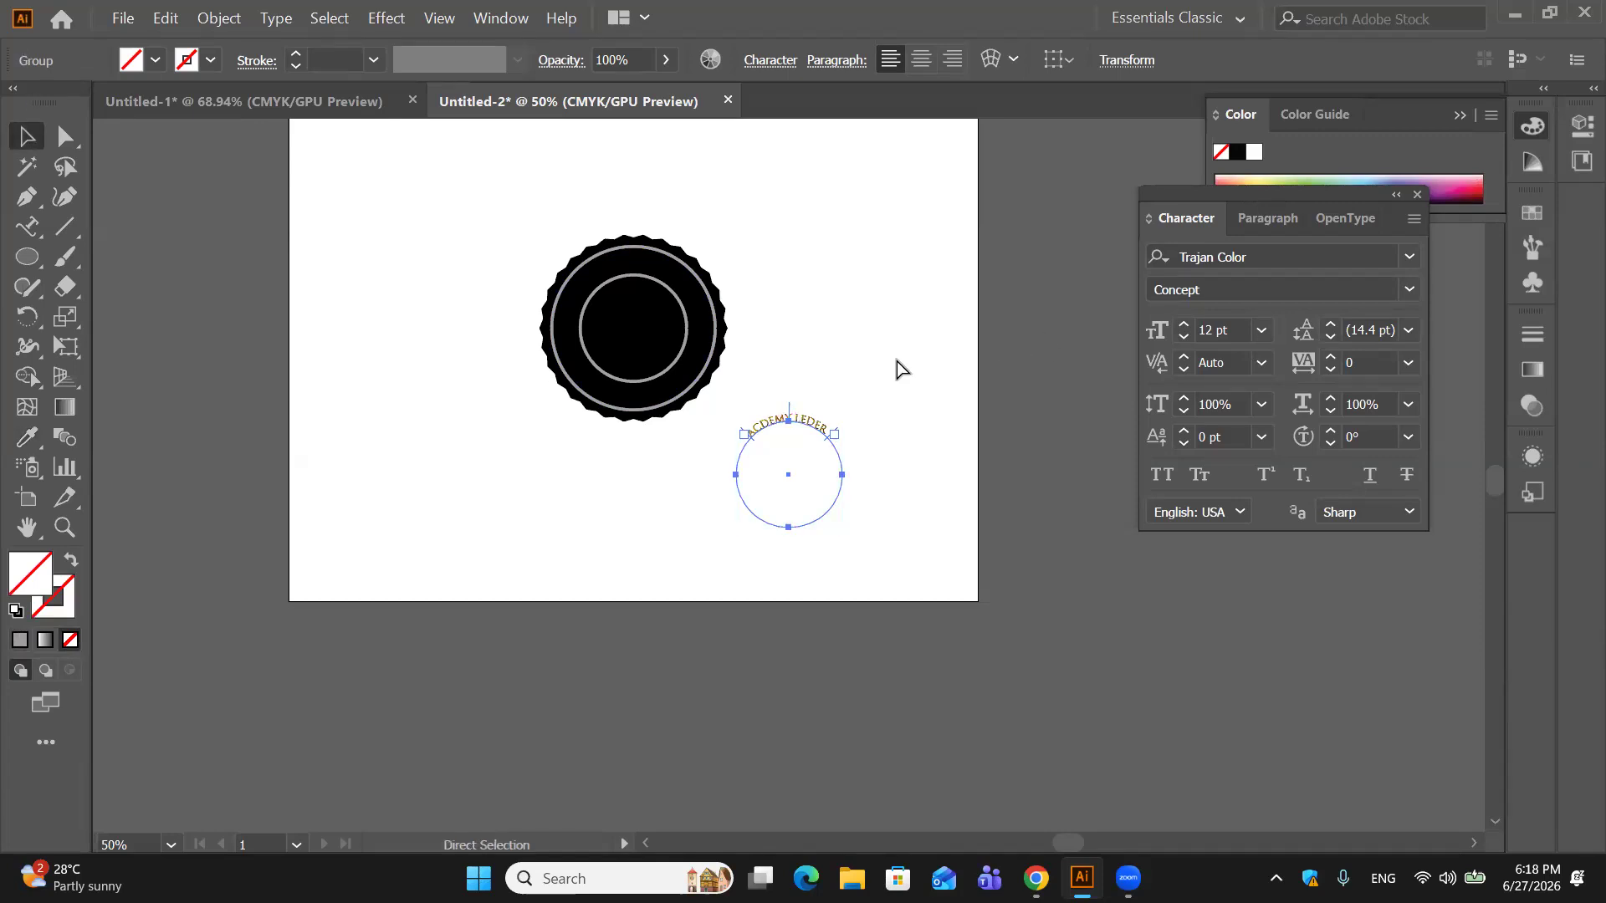
{"action": "key", "text": "ctrl+equal"}
{"action": "key", "text": "ctrl+equal"}
{"action": "key", "text": "ctrl+equal"}
{"action": "key", "text": "v"}
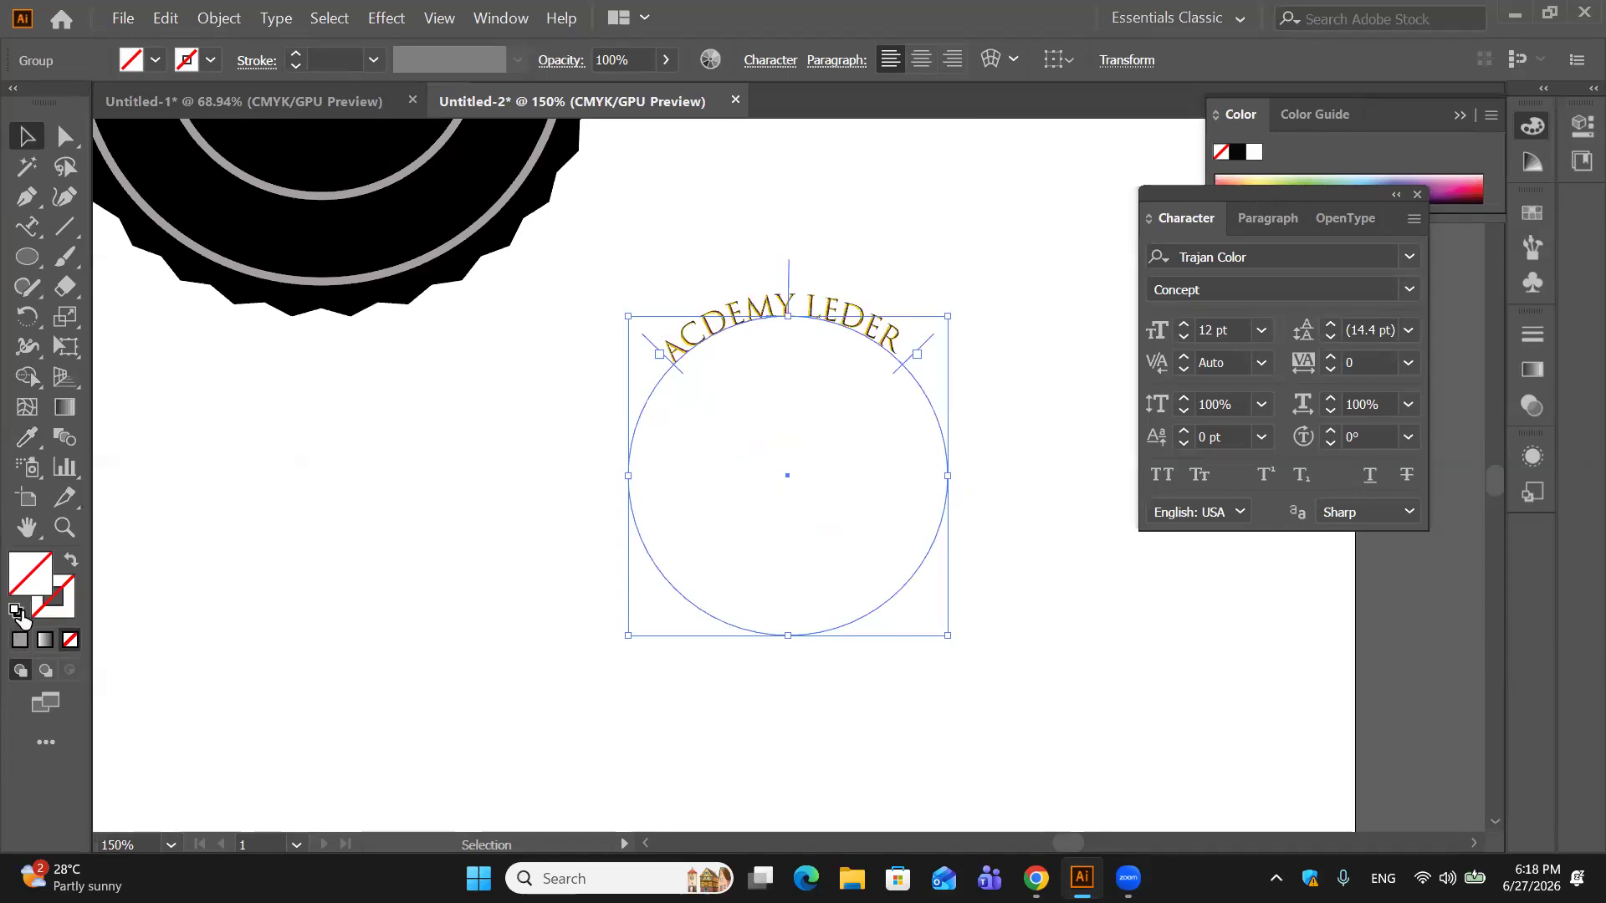
{"action": "left_click", "coordinate": [20, 647]}
{"action": "left_click", "coordinate": [687, 262]}
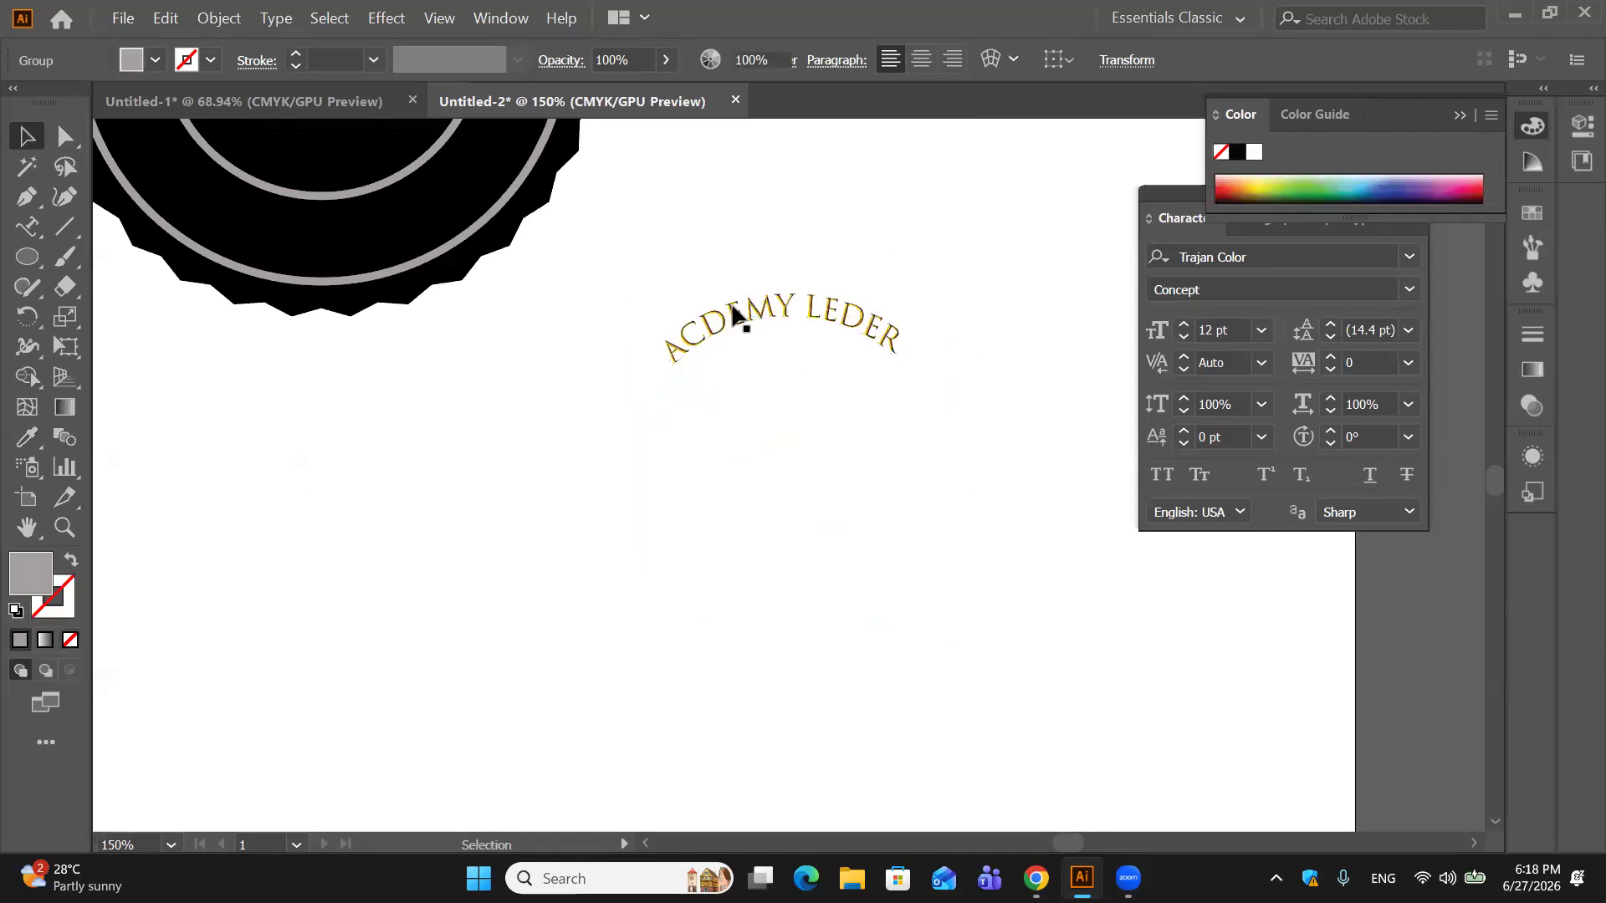
Step: Filter the font list by "Trajan" and apply Trajan Color to the path text
{"action": "left_click", "coordinate": [733, 315]}
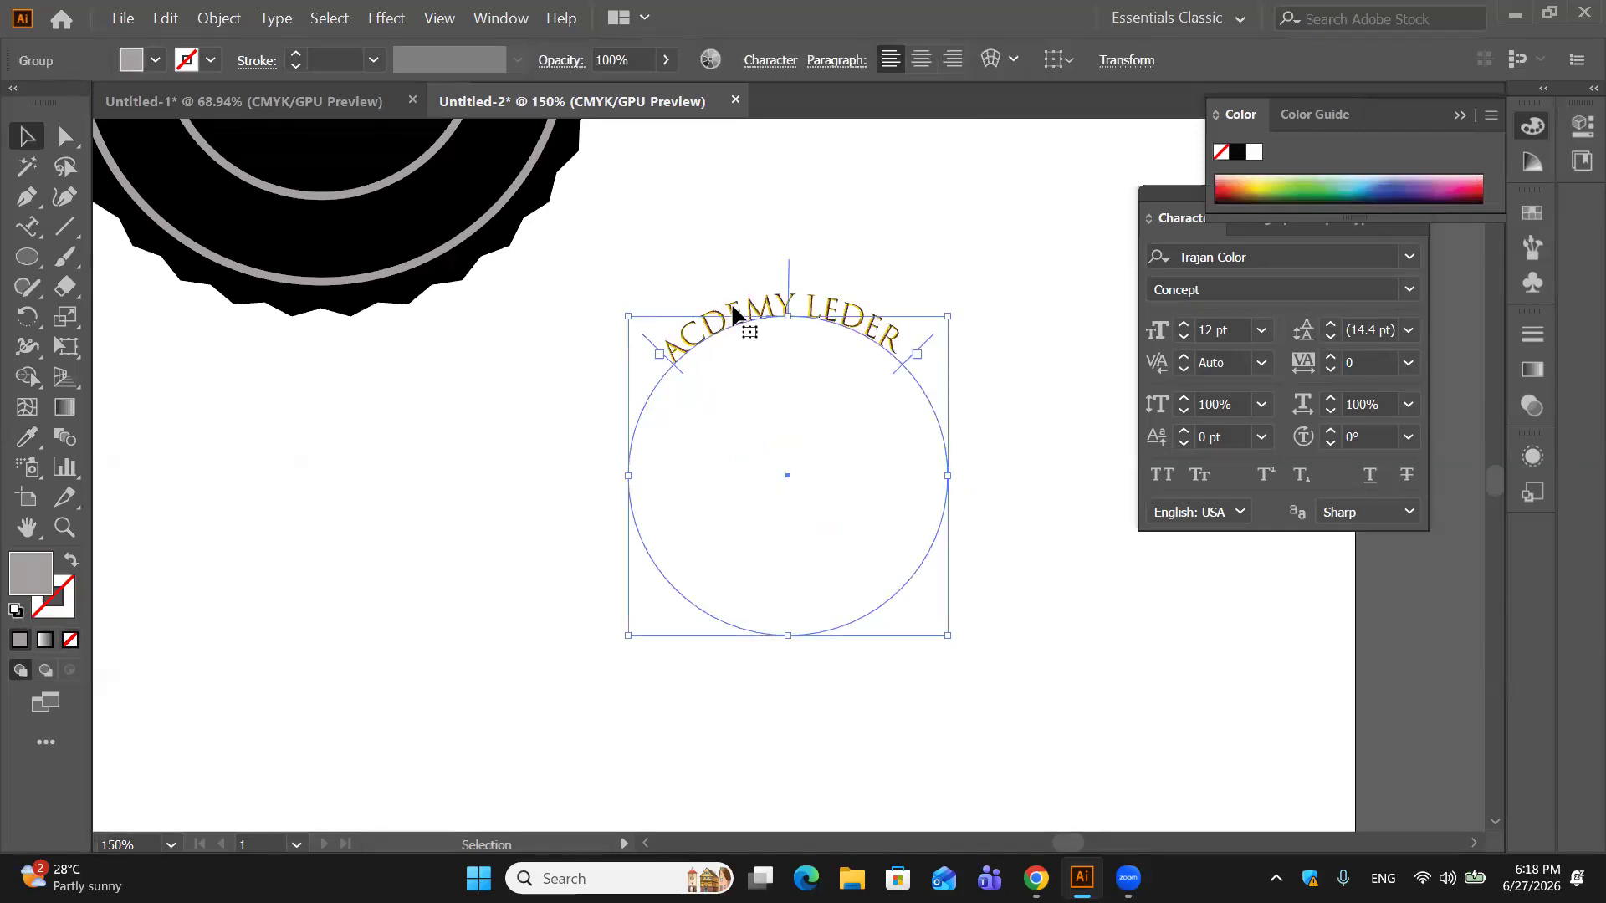
{"action": "left_click", "coordinate": [1403, 258]}
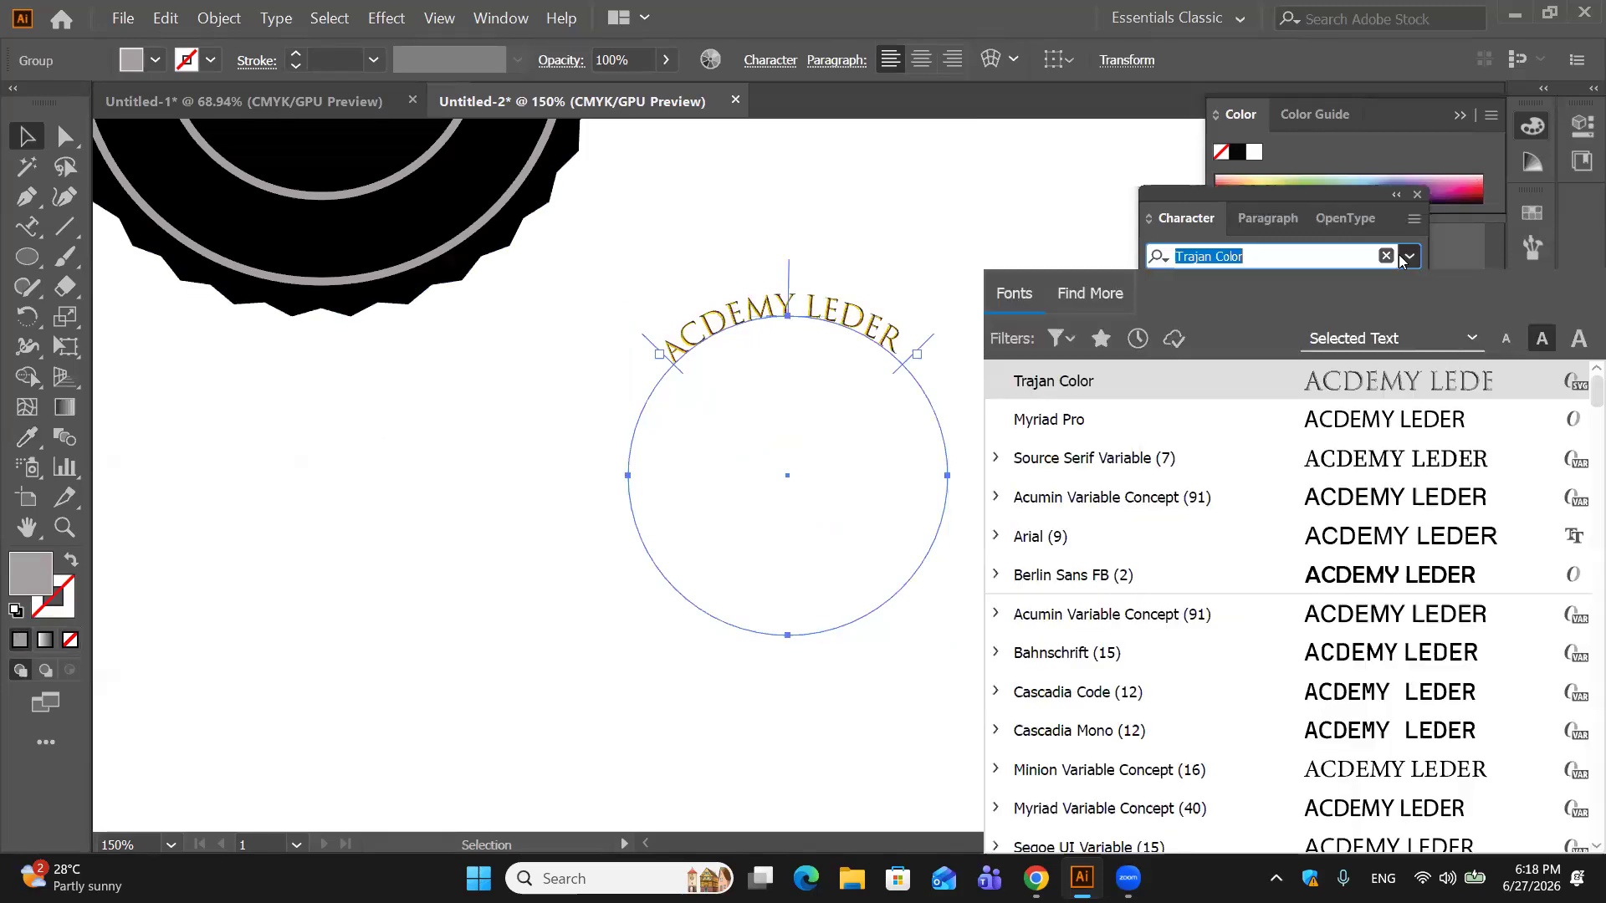
{"action": "left_click", "coordinate": [1266, 250]}
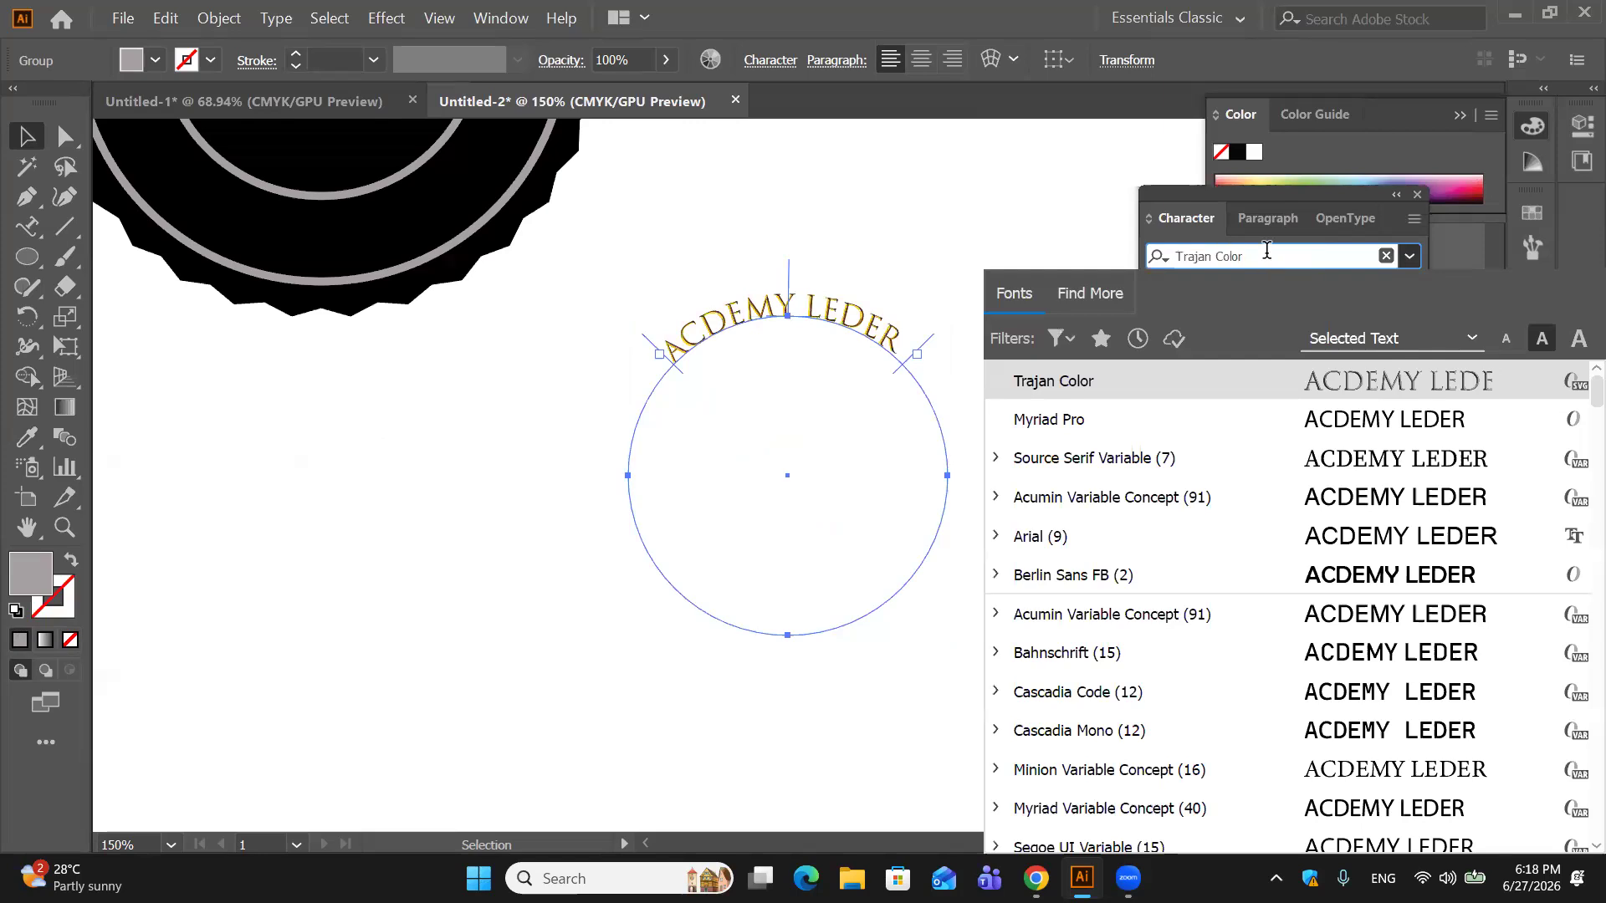
{"action": "key", "text": "BackSpace"}
{"action": "key", "text": "BackSpace"}
{"action": "key", "text": "BackSpace"}
{"action": "key", "text": "BackSpace"}
{"action": "key", "text": "BackSpace"}
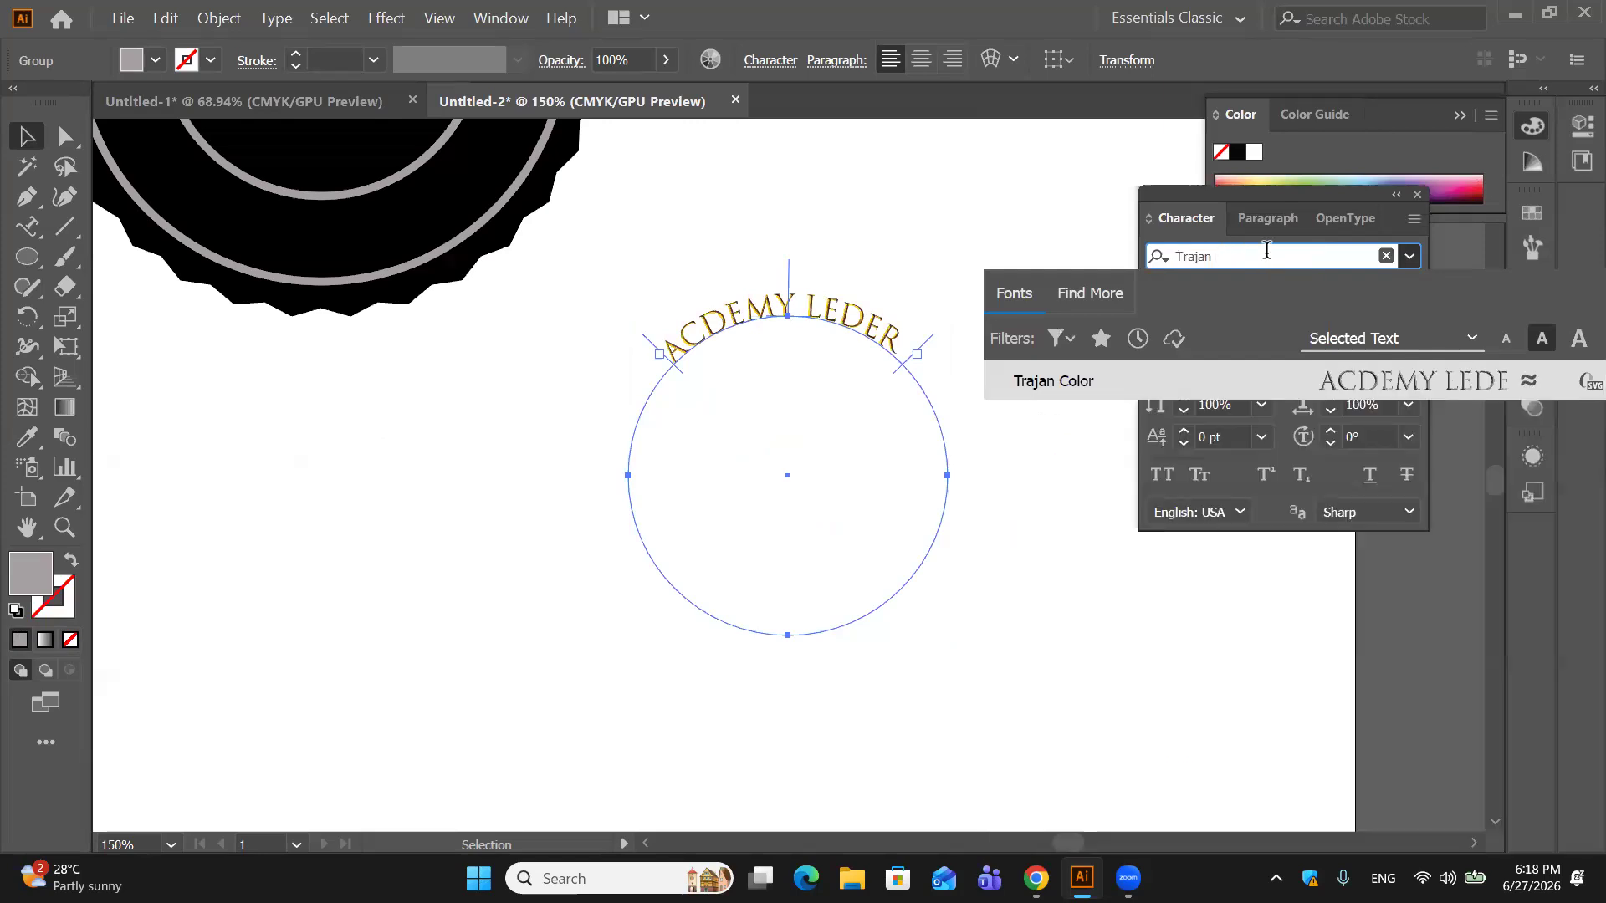
{"action": "key", "text": "Return"}
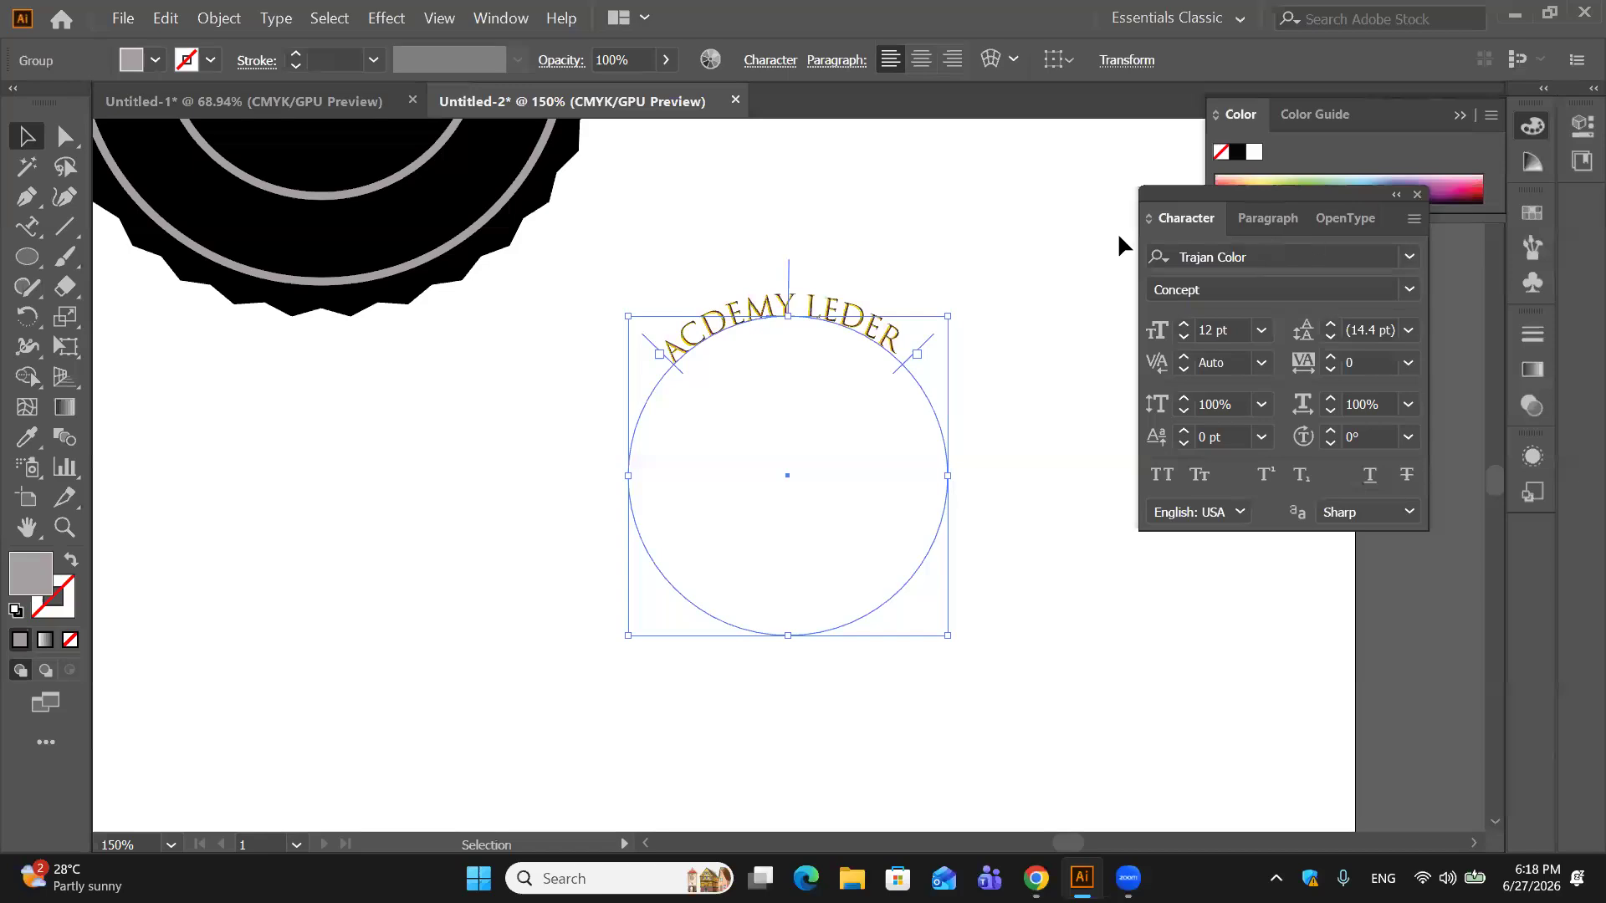
Step: Search the font list for "trajan3"
{"action": "left_click", "coordinate": [1263, 255]}
{"action": "key", "text": "BackSpace"}
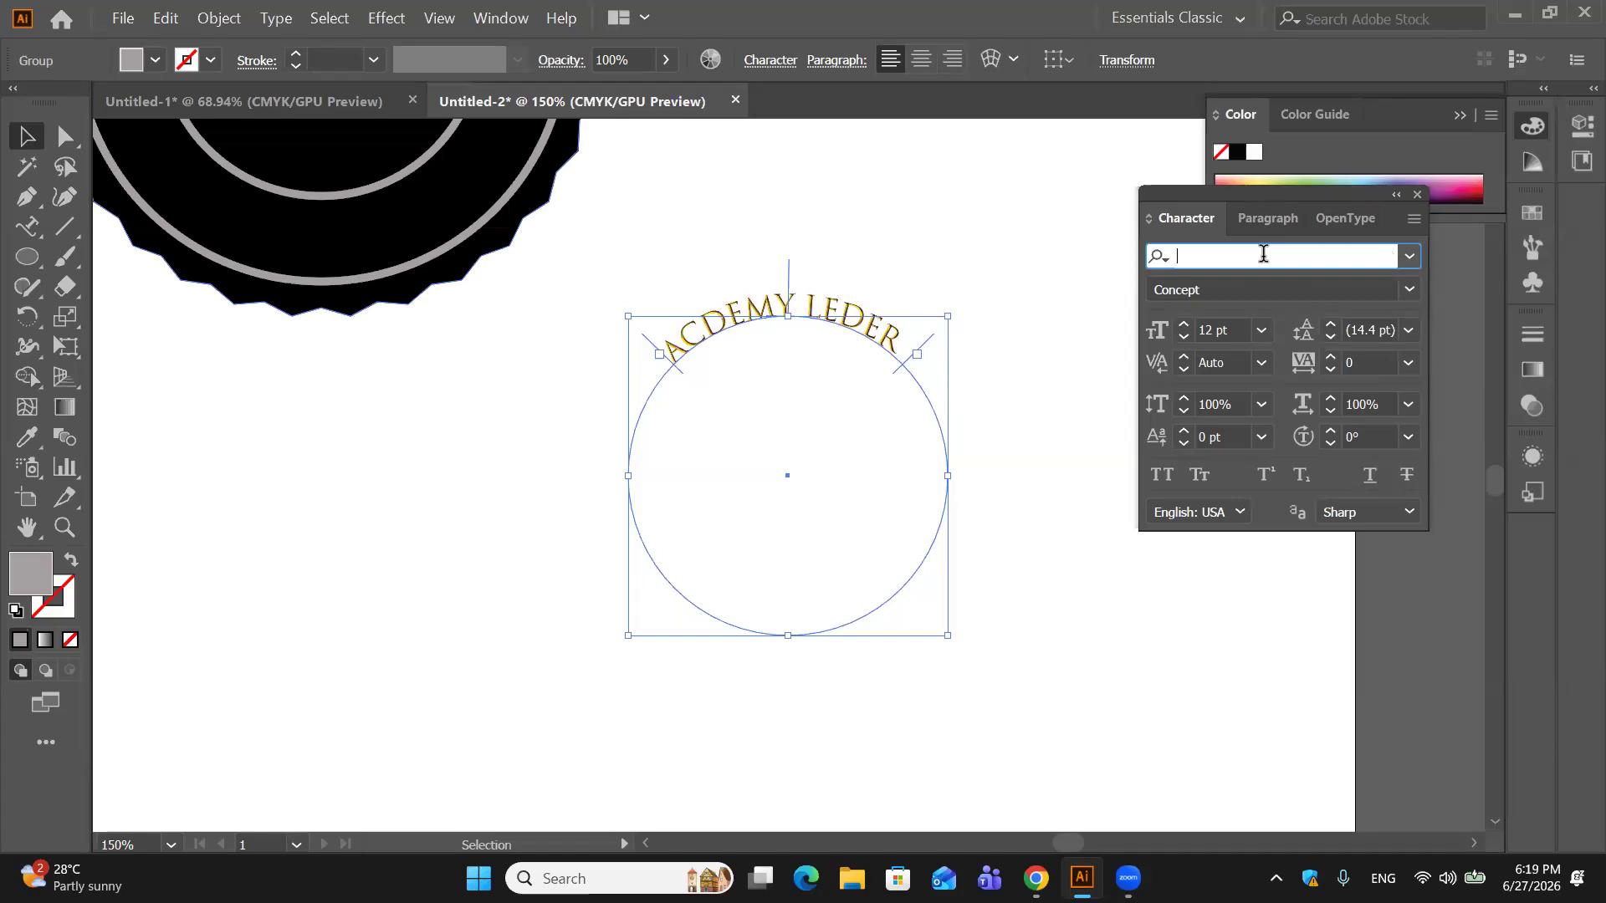
{"action": "type", "text": "t"}
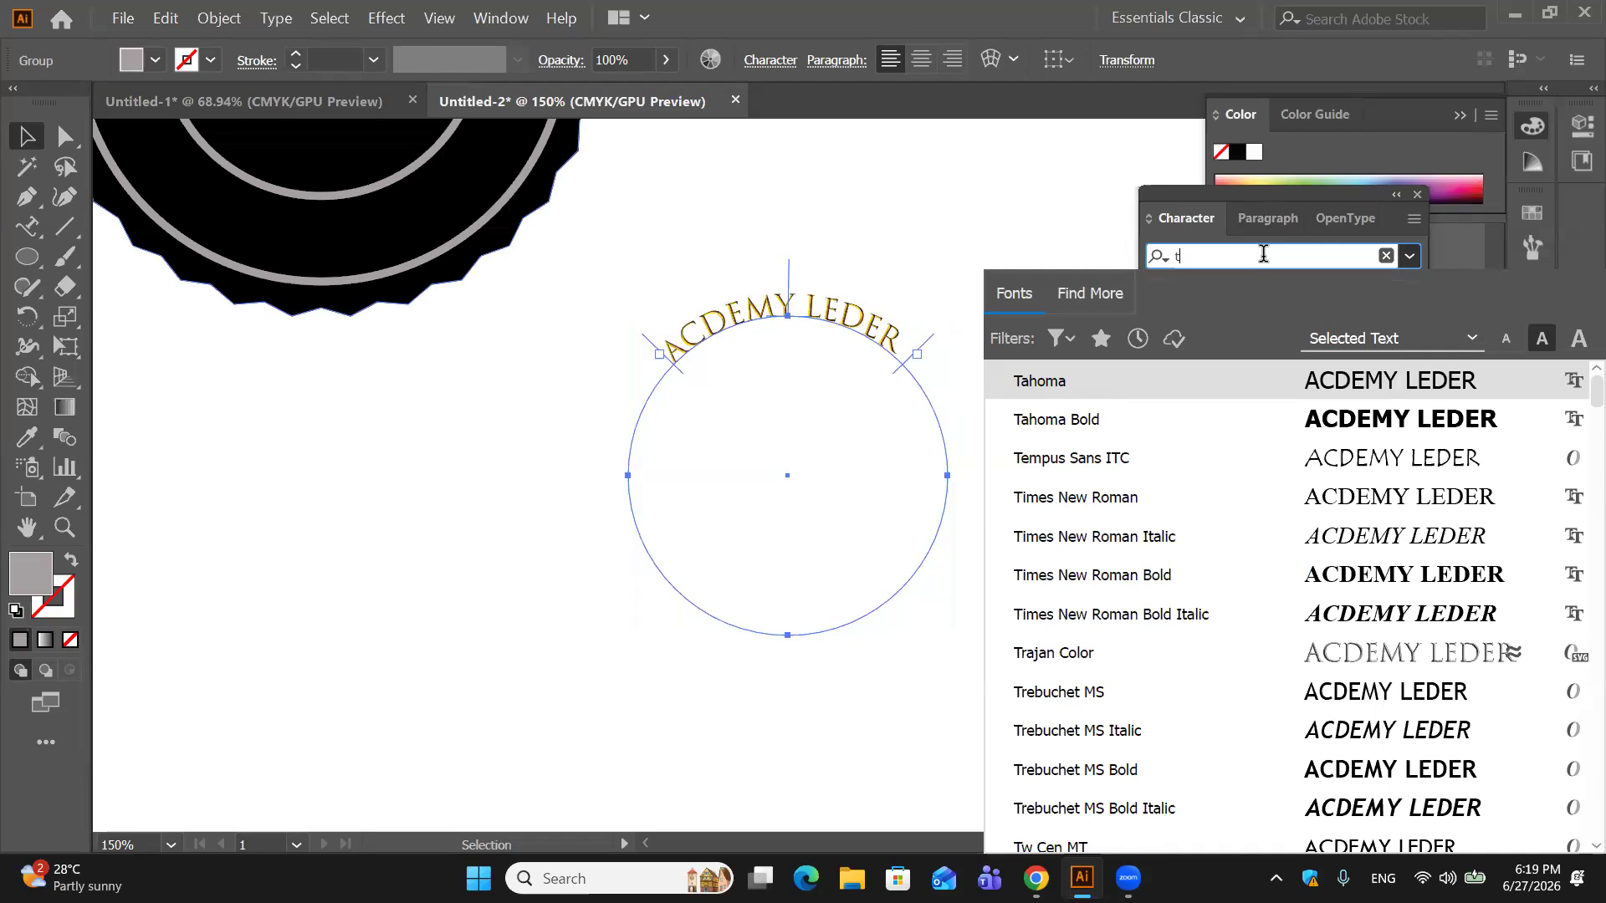
{"action": "type", "text": "ra"}
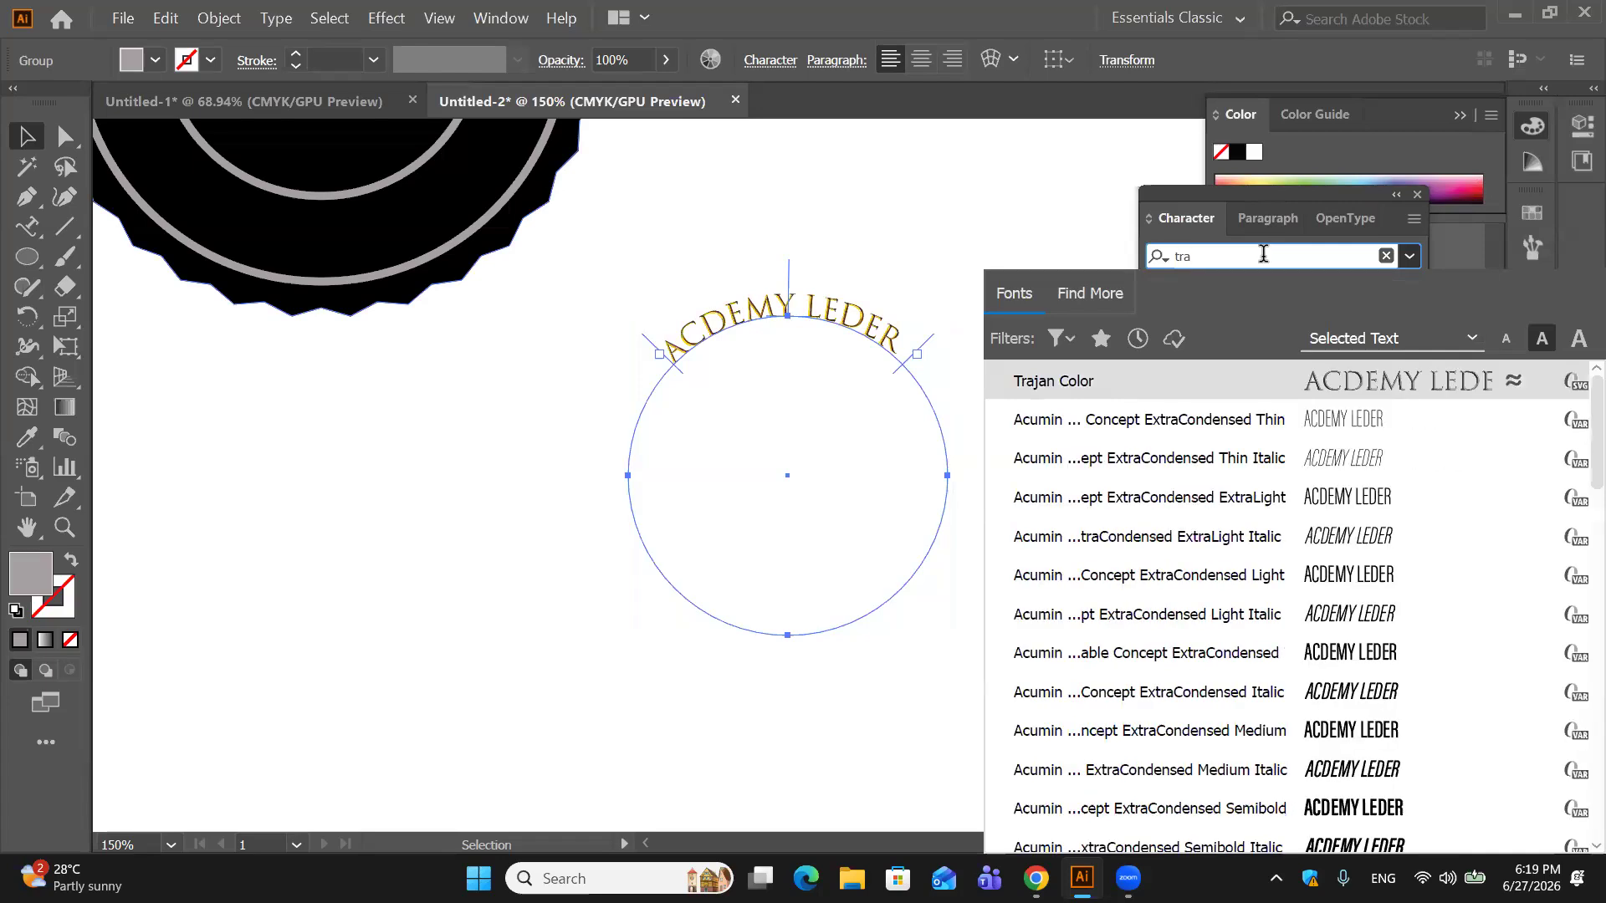
{"action": "type", "text": "ja"}
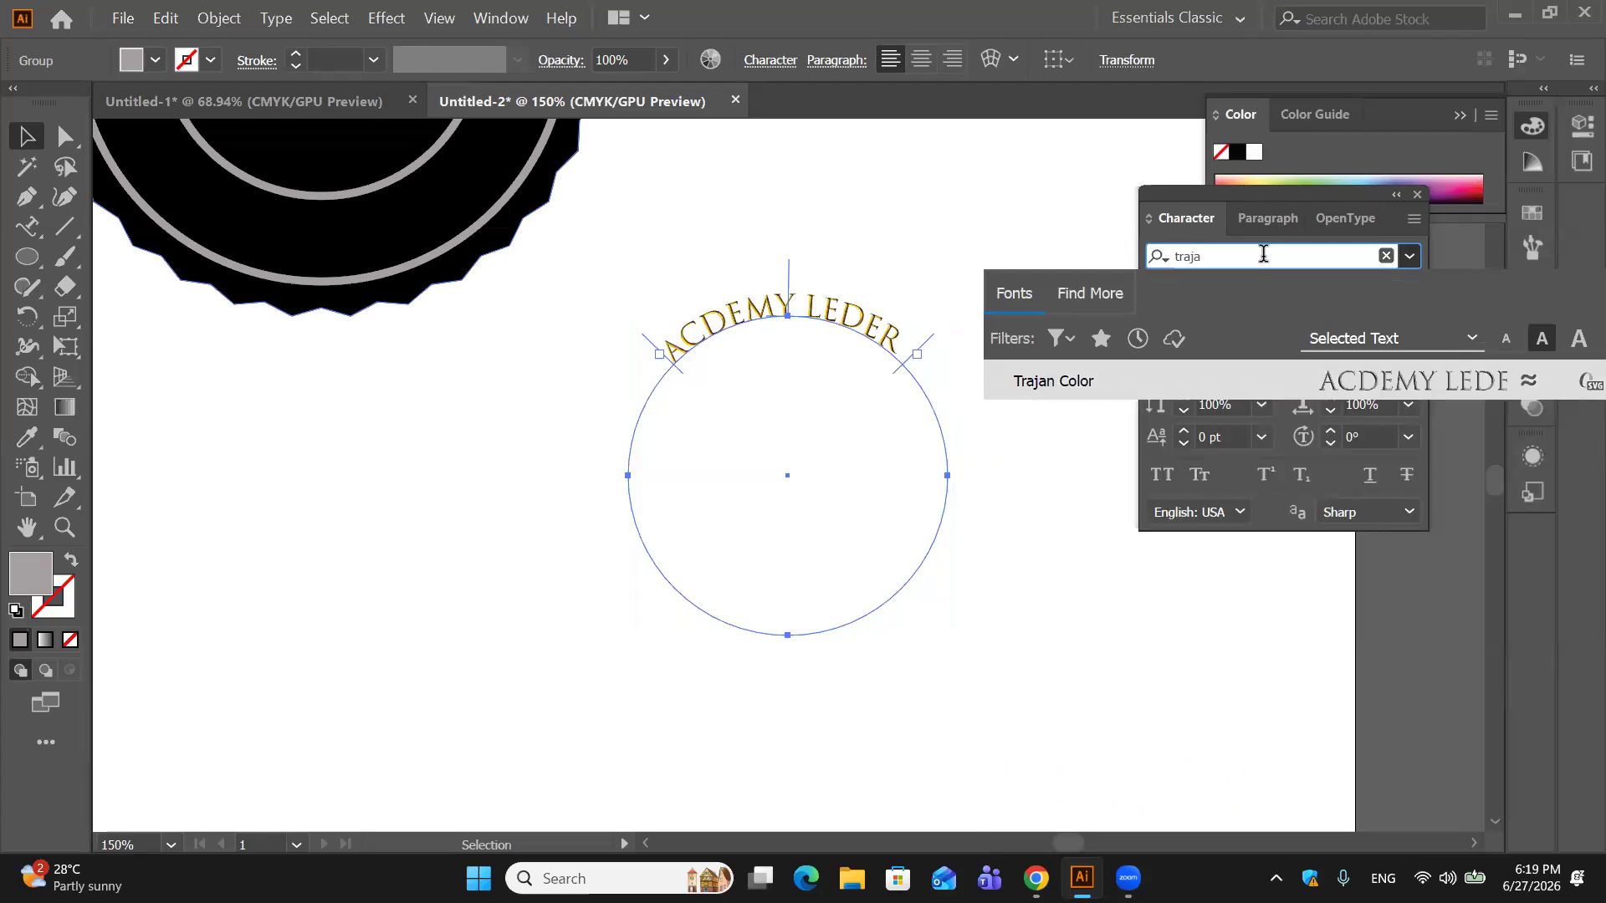
{"action": "type", "text": "n3"}
Step: Shorten the font search to "t" and set the path text's font to Times New Roman Bold
{"action": "key", "text": "BackSpace"}
{"action": "key", "text": "BackSpace"}
{"action": "key", "text": "BackSpace"}
{"action": "key", "text": "BackSpace"}
{"action": "key", "text": "BackSpace"}
{"action": "key", "text": "BackSpace"}
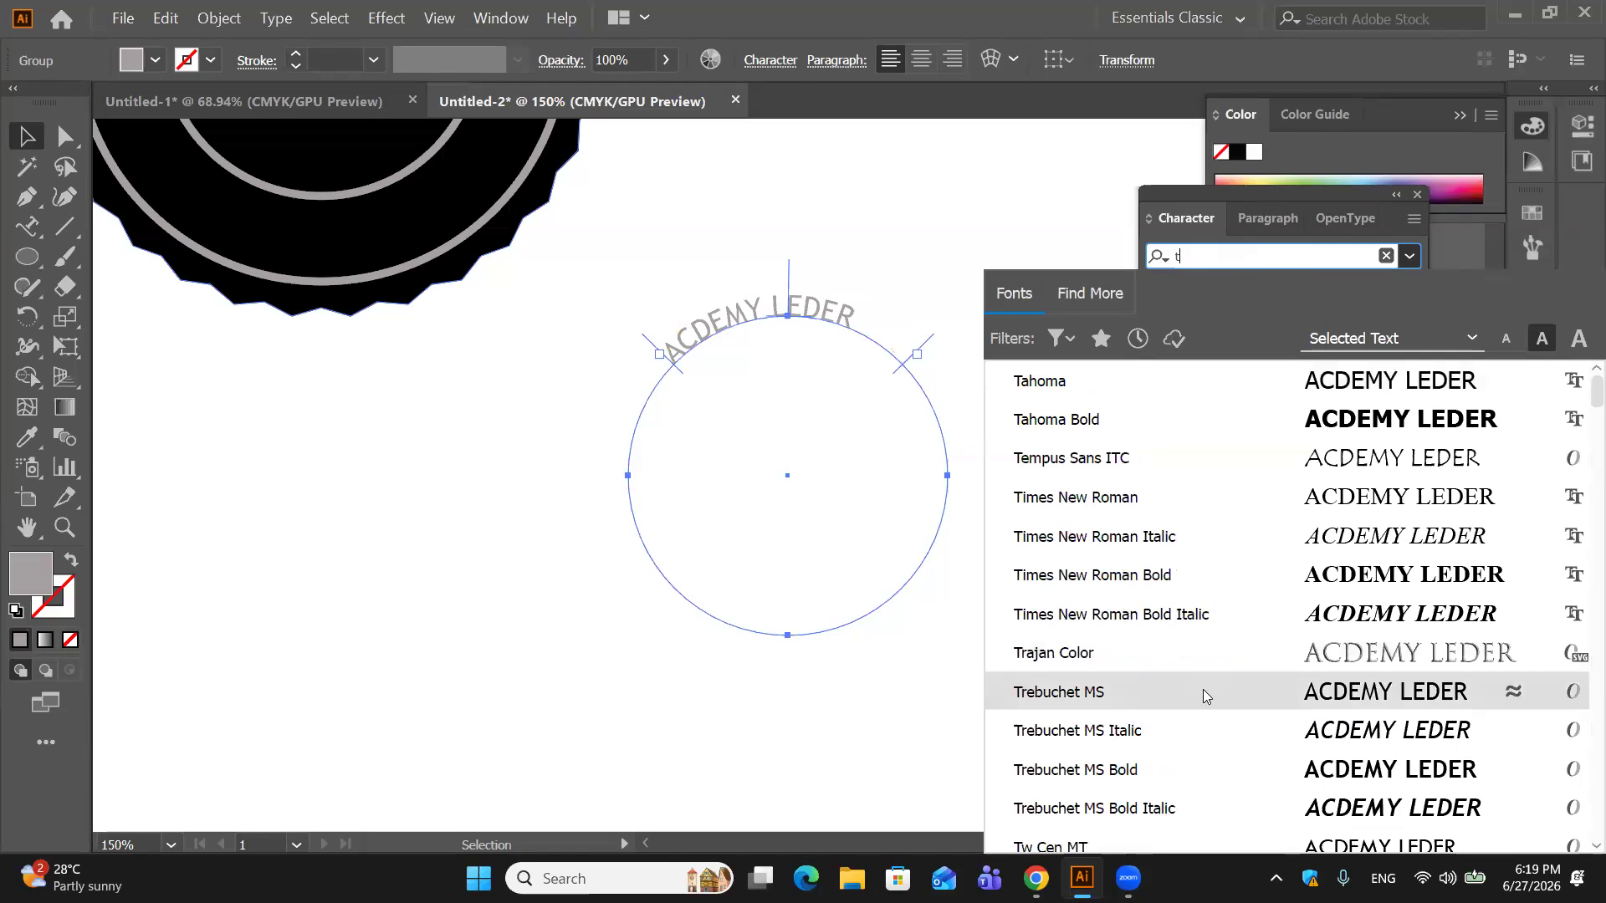
{"action": "left_click", "coordinate": [1218, 576]}
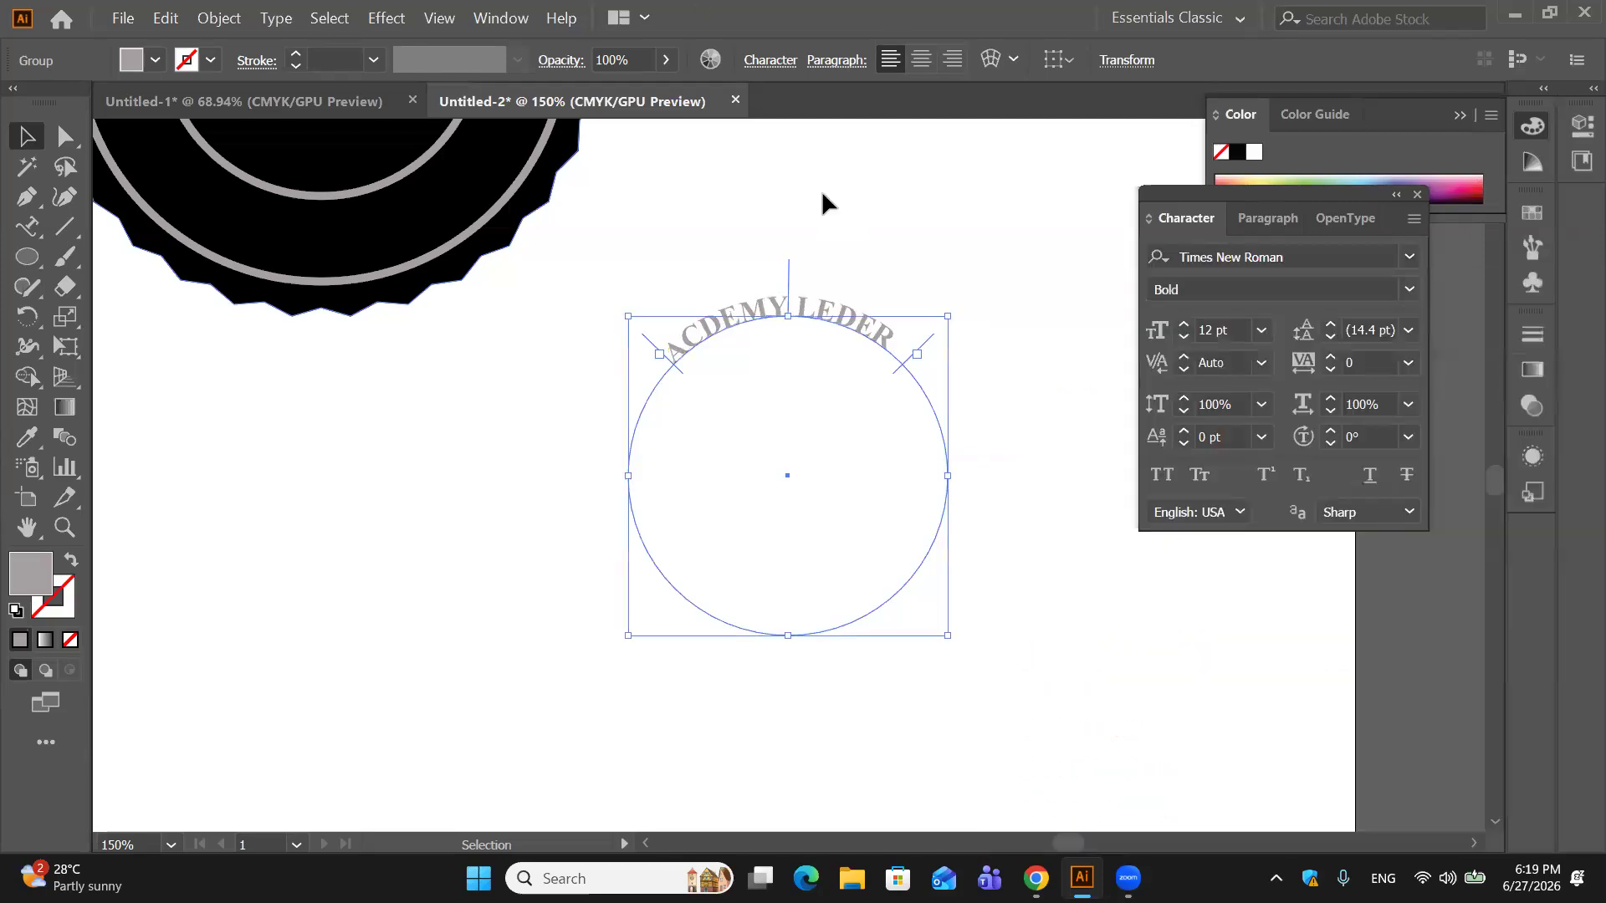
{"action": "left_click", "coordinate": [828, 177]}
Step: Move the path text onto the badge so its circle coincides with the inner gray ring
{"action": "left_click", "coordinate": [833, 323]}
{"action": "key", "text": "ctrl+minus"}
{"action": "key", "text": "ctrl+minus"}
{"action": "left_click", "coordinate": [778, 470]}
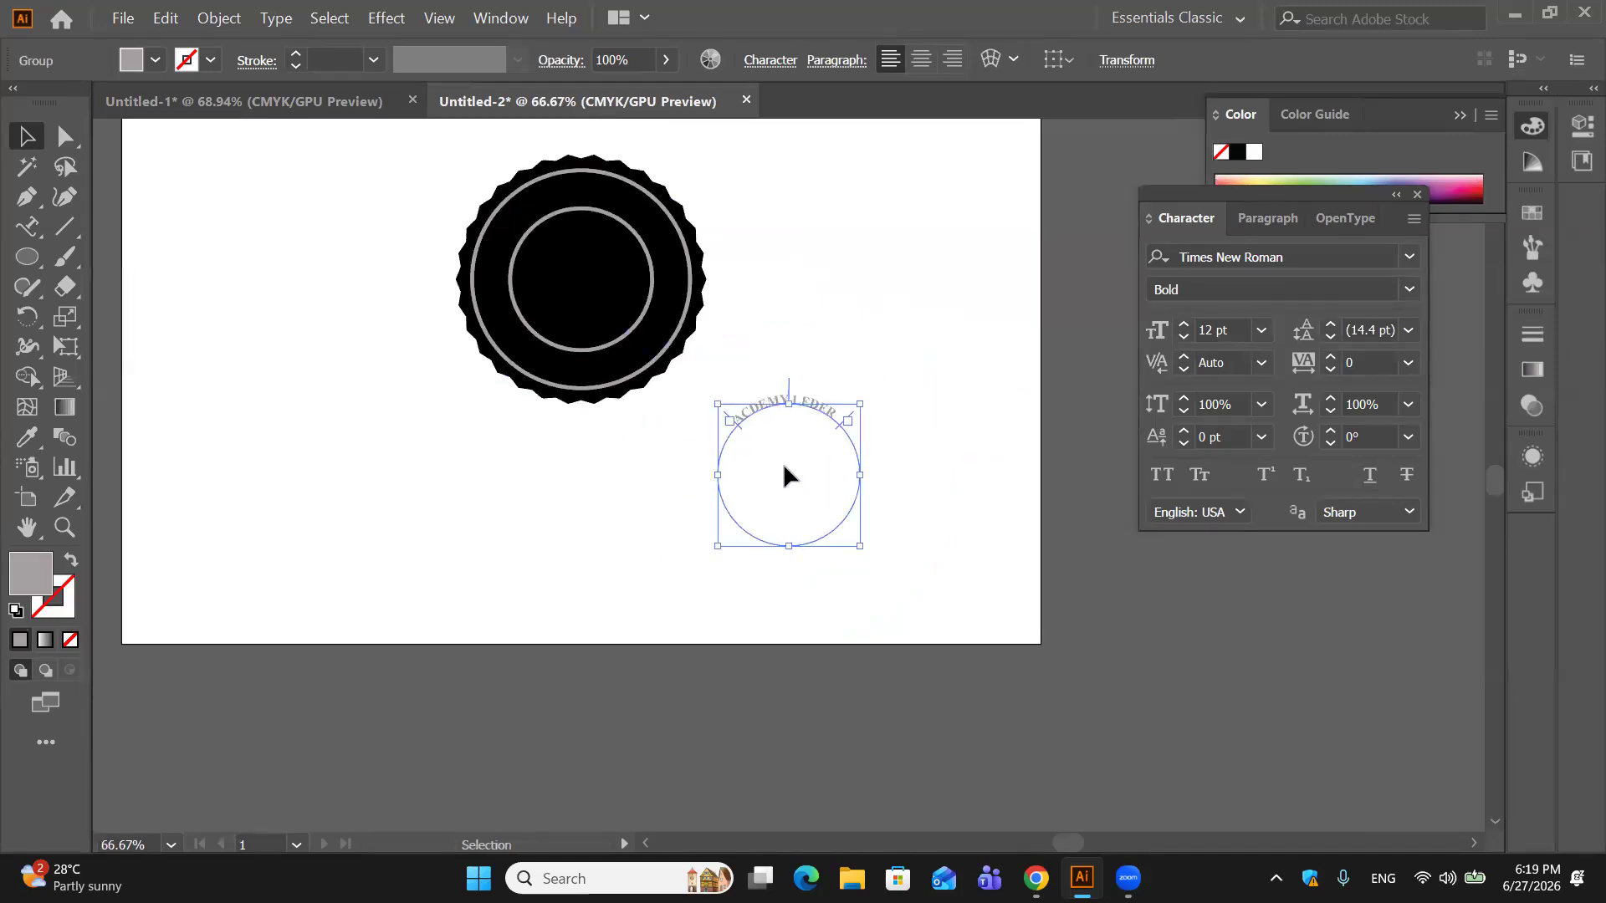
{"action": "left_click_drag", "start_coordinate": [789, 474], "coordinate": [584, 290]}
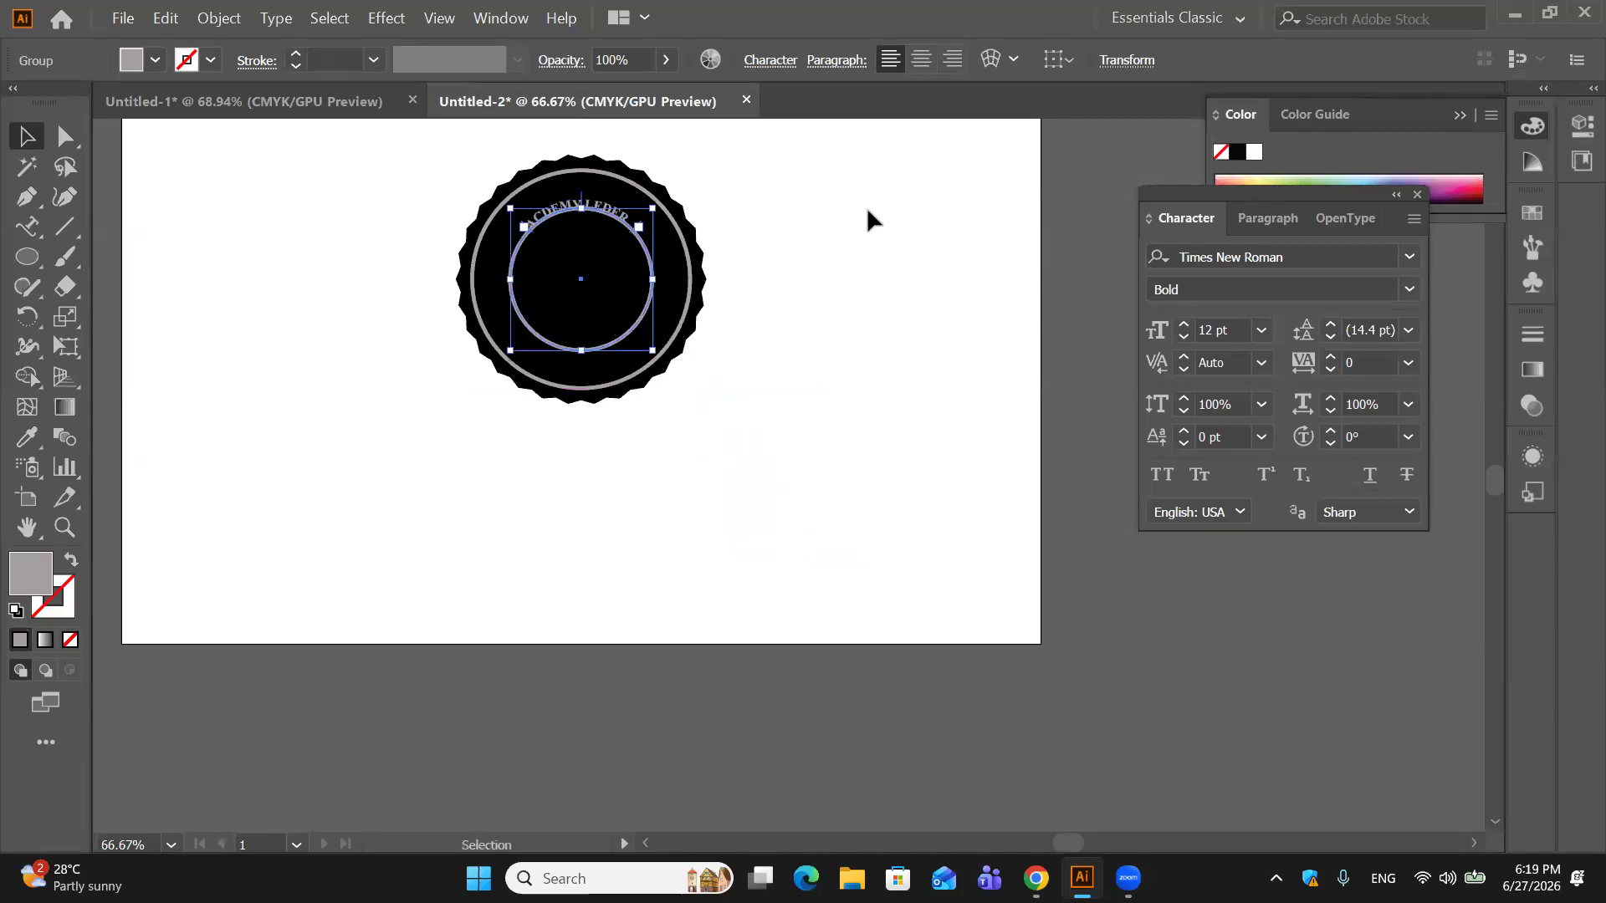
{"action": "left_click", "coordinate": [867, 243]}
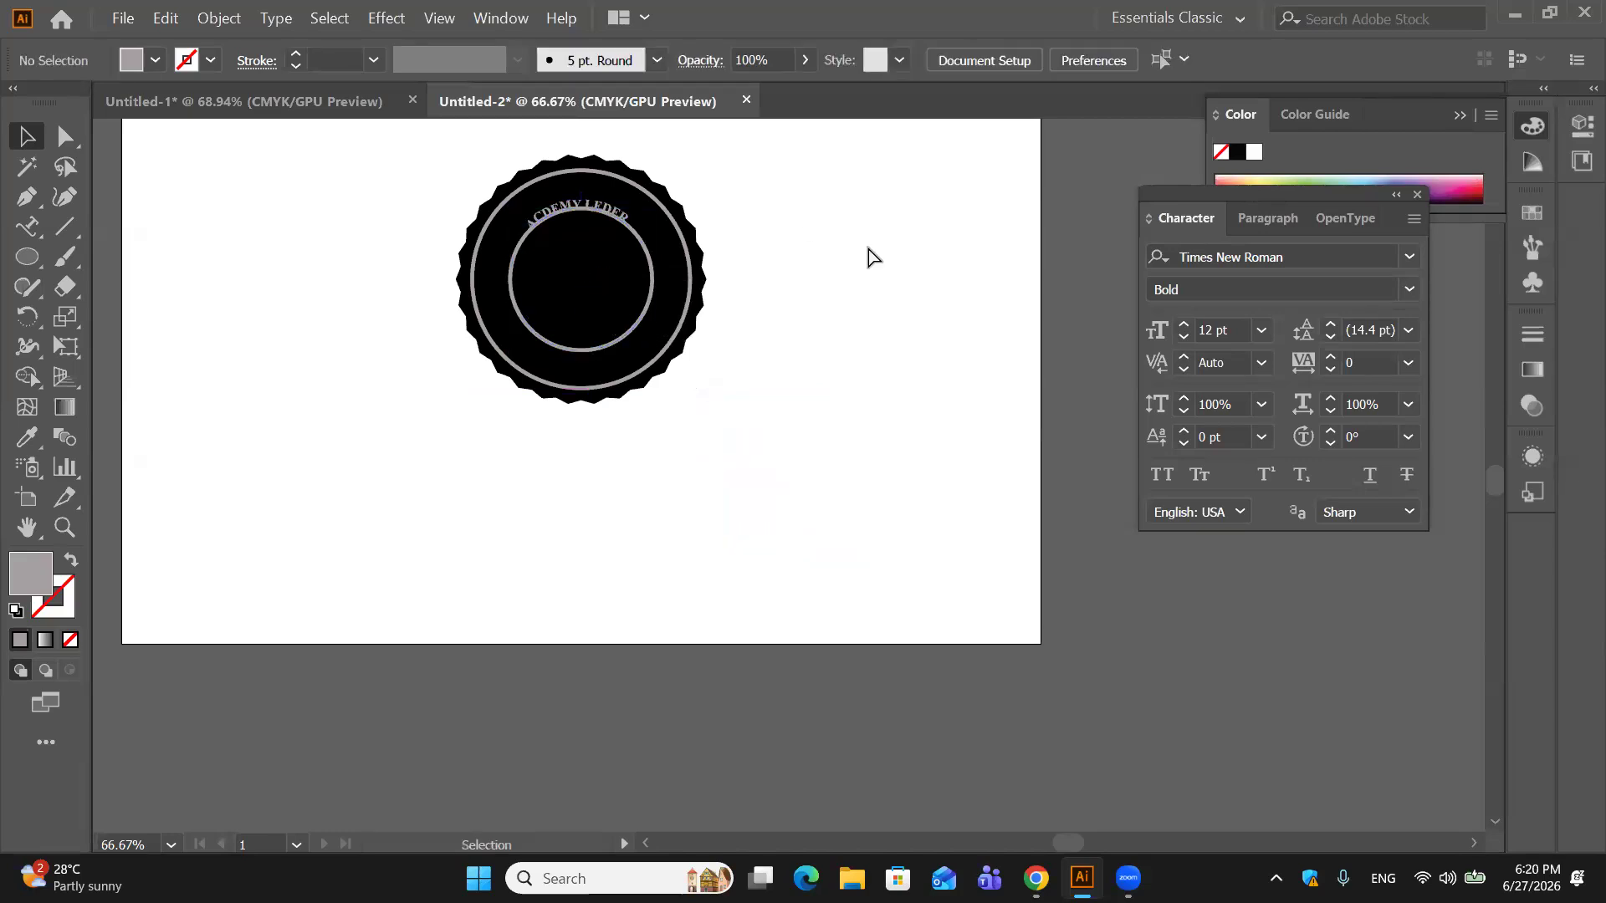
Step: Enlarge the path text proportionally about its center to 15.28 pt so it sits between the two gray rings
{"action": "key", "text": "ctrl+equal"}
{"action": "key", "text": "ctrl+equal"}
{"action": "scroll", "coordinate": [853, 276], "scroll_direction": "up", "scroll_amount": 5}
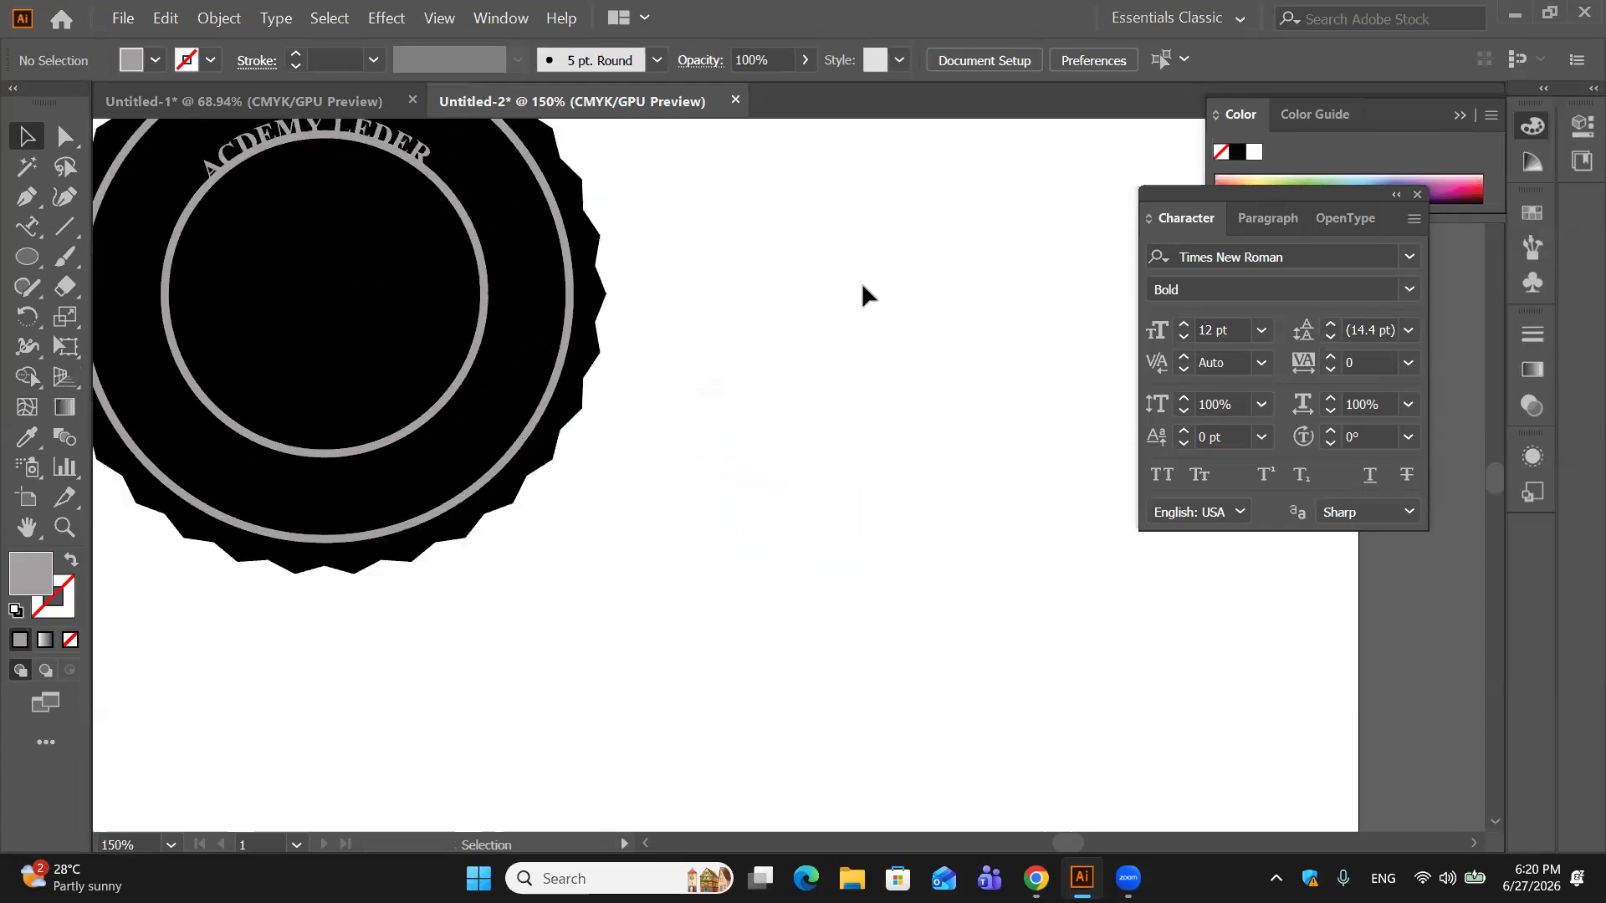
{"action": "scroll", "coordinate": [862, 284], "scroll_direction": "up", "scroll_amount": 3}
{"action": "left_click_drag", "start_coordinate": [859, 373], "coordinate": [1048, 395]}
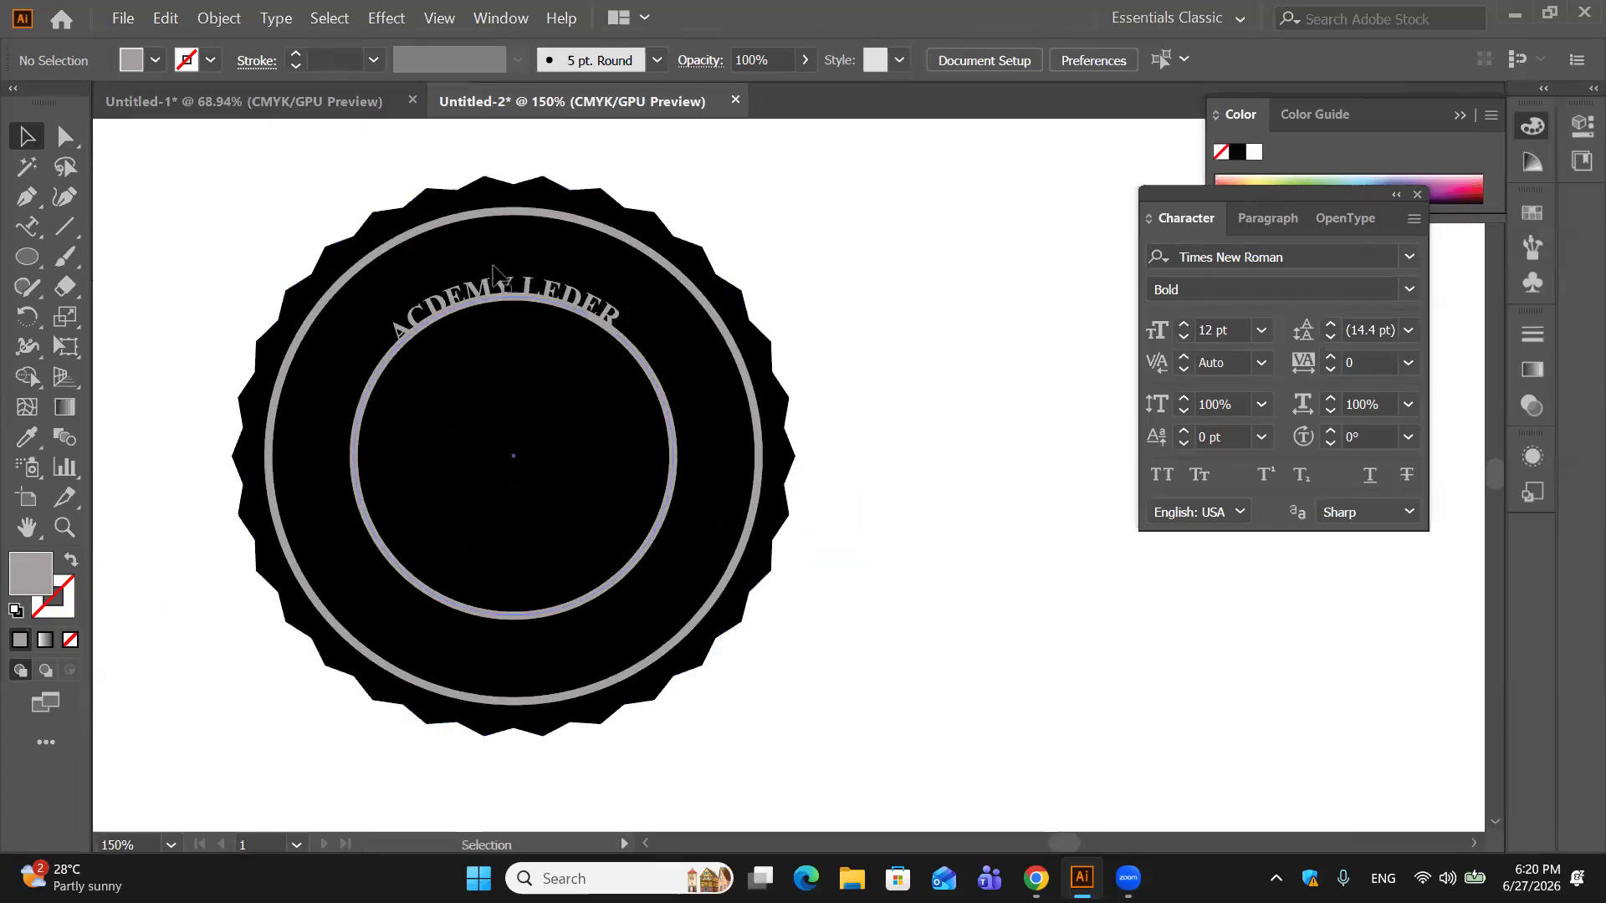
{"action": "left_click", "coordinate": [599, 319]}
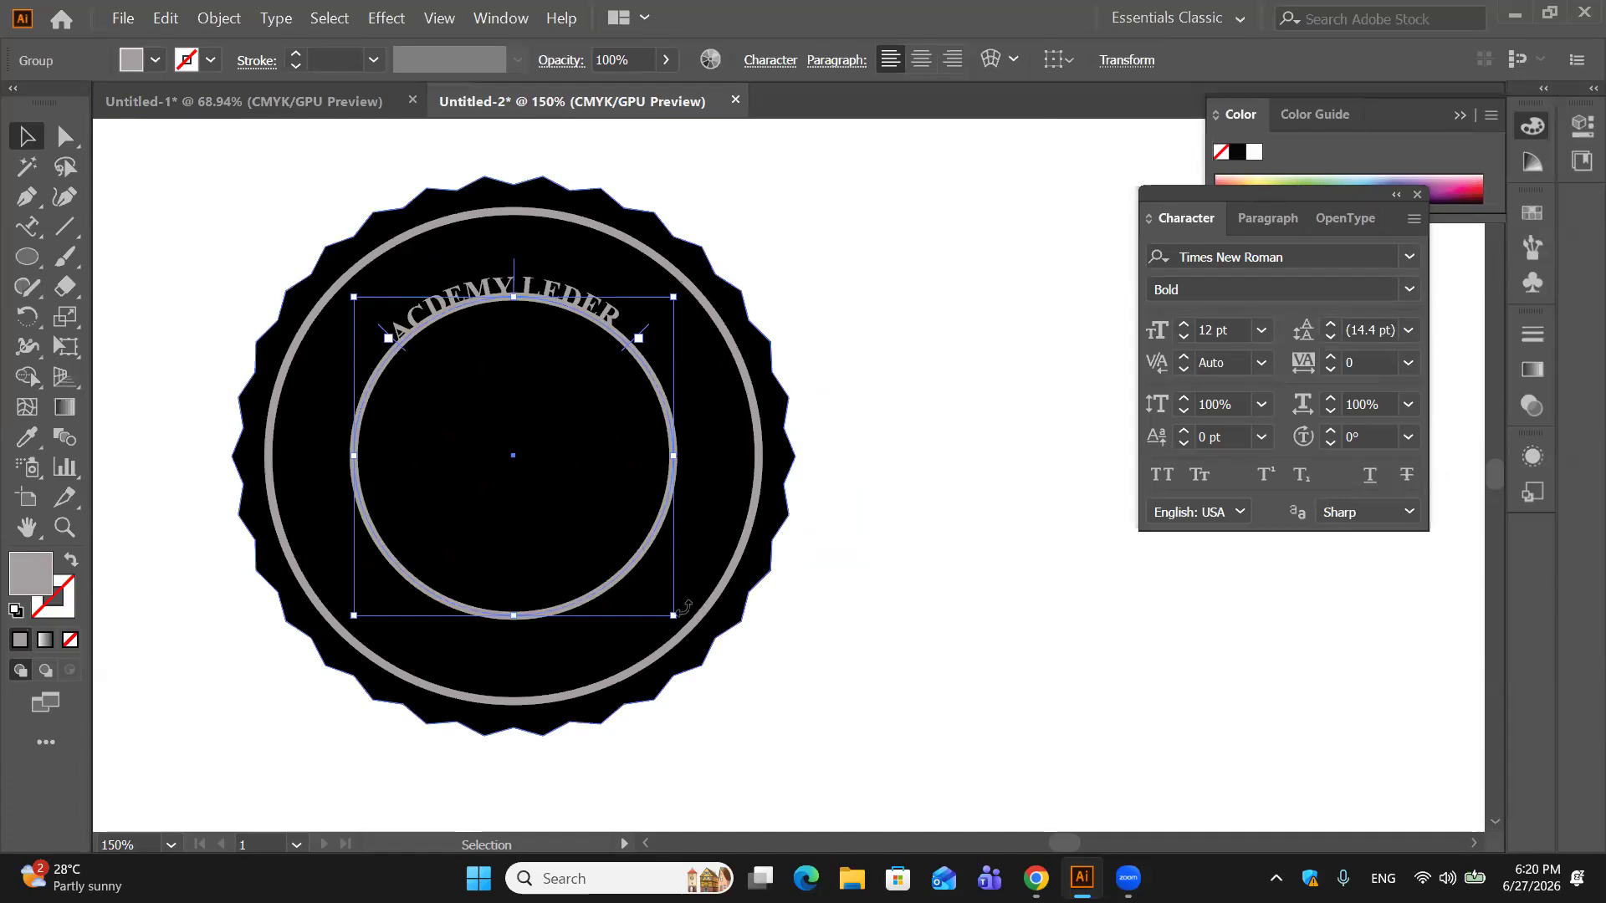
{"action": "left_click_drag", "start_coordinate": [671, 617], "coordinate": [717, 692]}
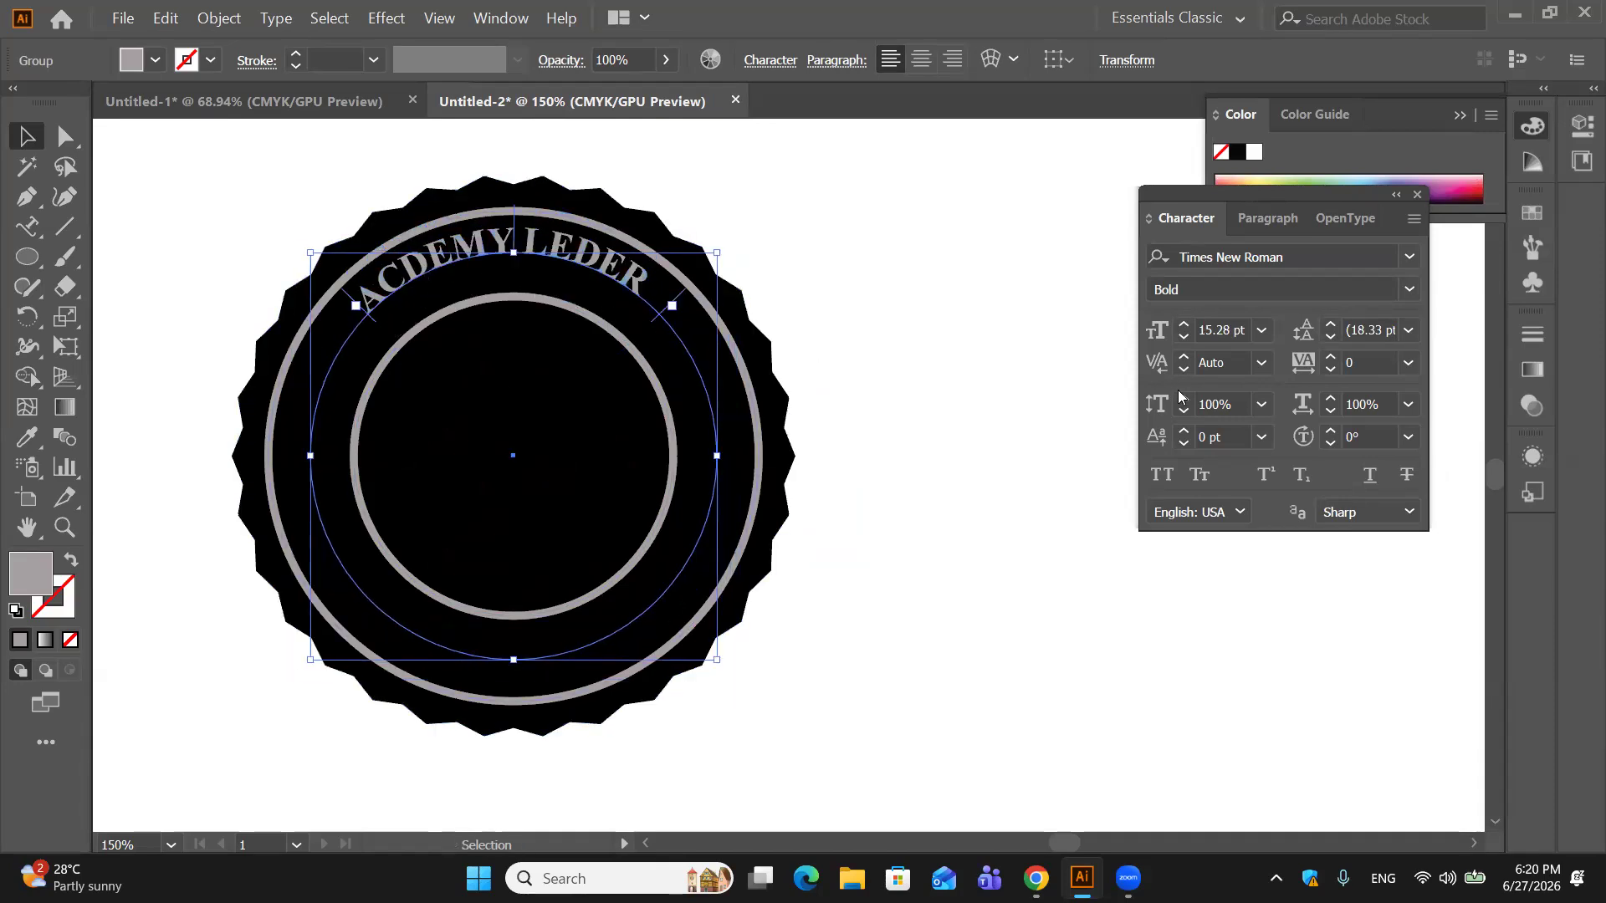
Step: Undo the path text's enlargement and move, and place it again over the badge's inner gray ring
{"action": "key", "text": "ctrl+z"}
{"action": "key", "text": "ctrl+z"}
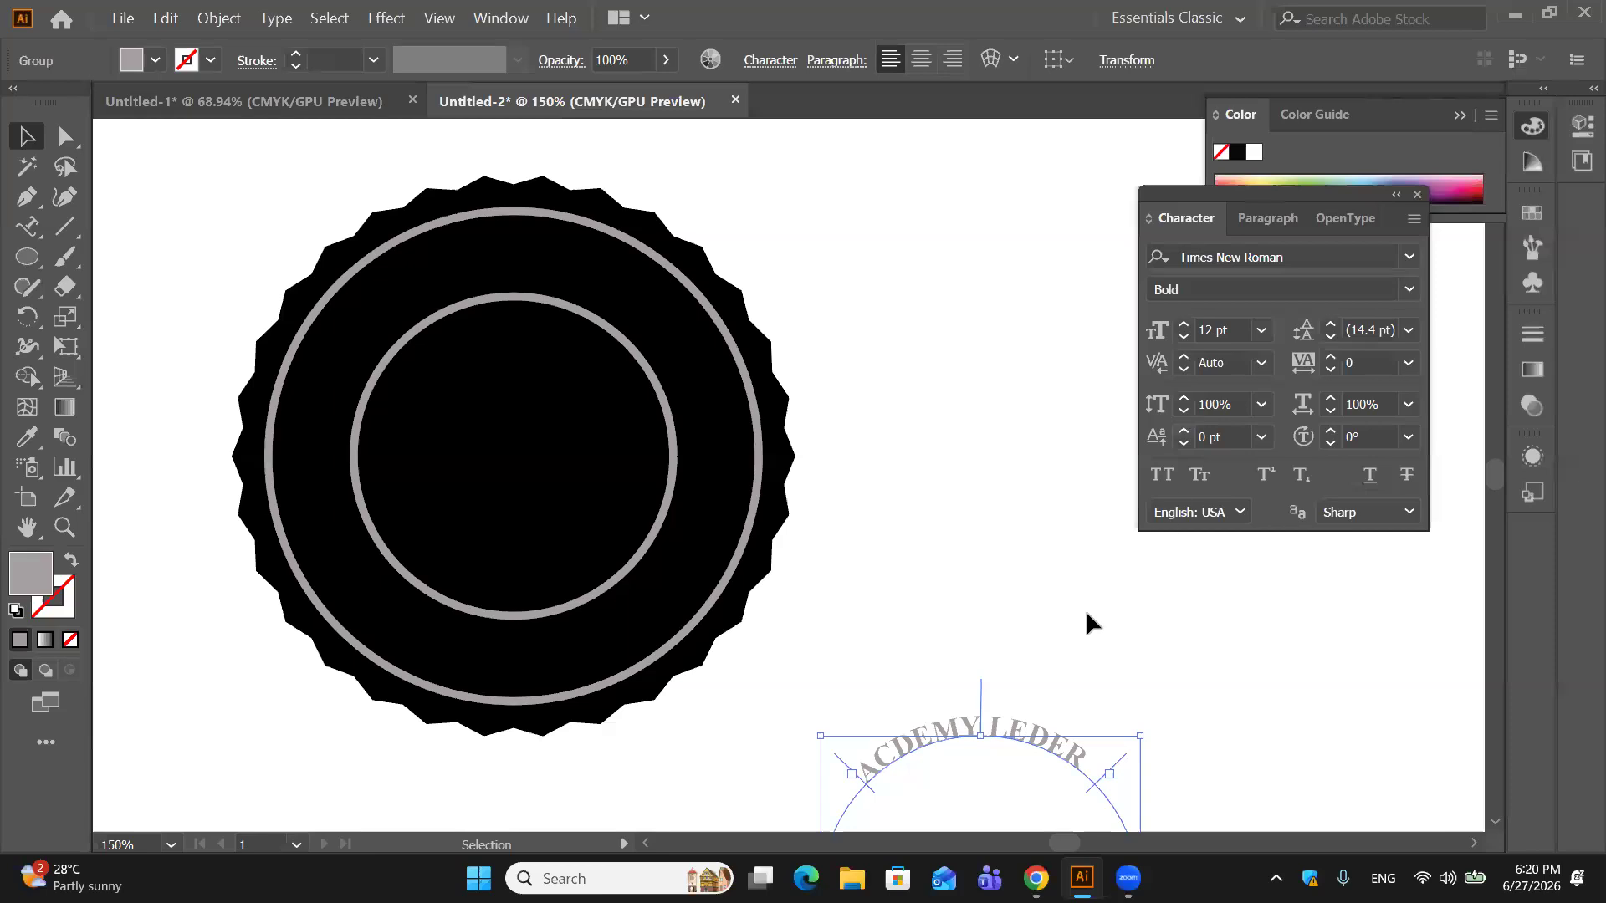
{"action": "left_click_drag", "start_coordinate": [1050, 734], "coordinate": [591, 303]}
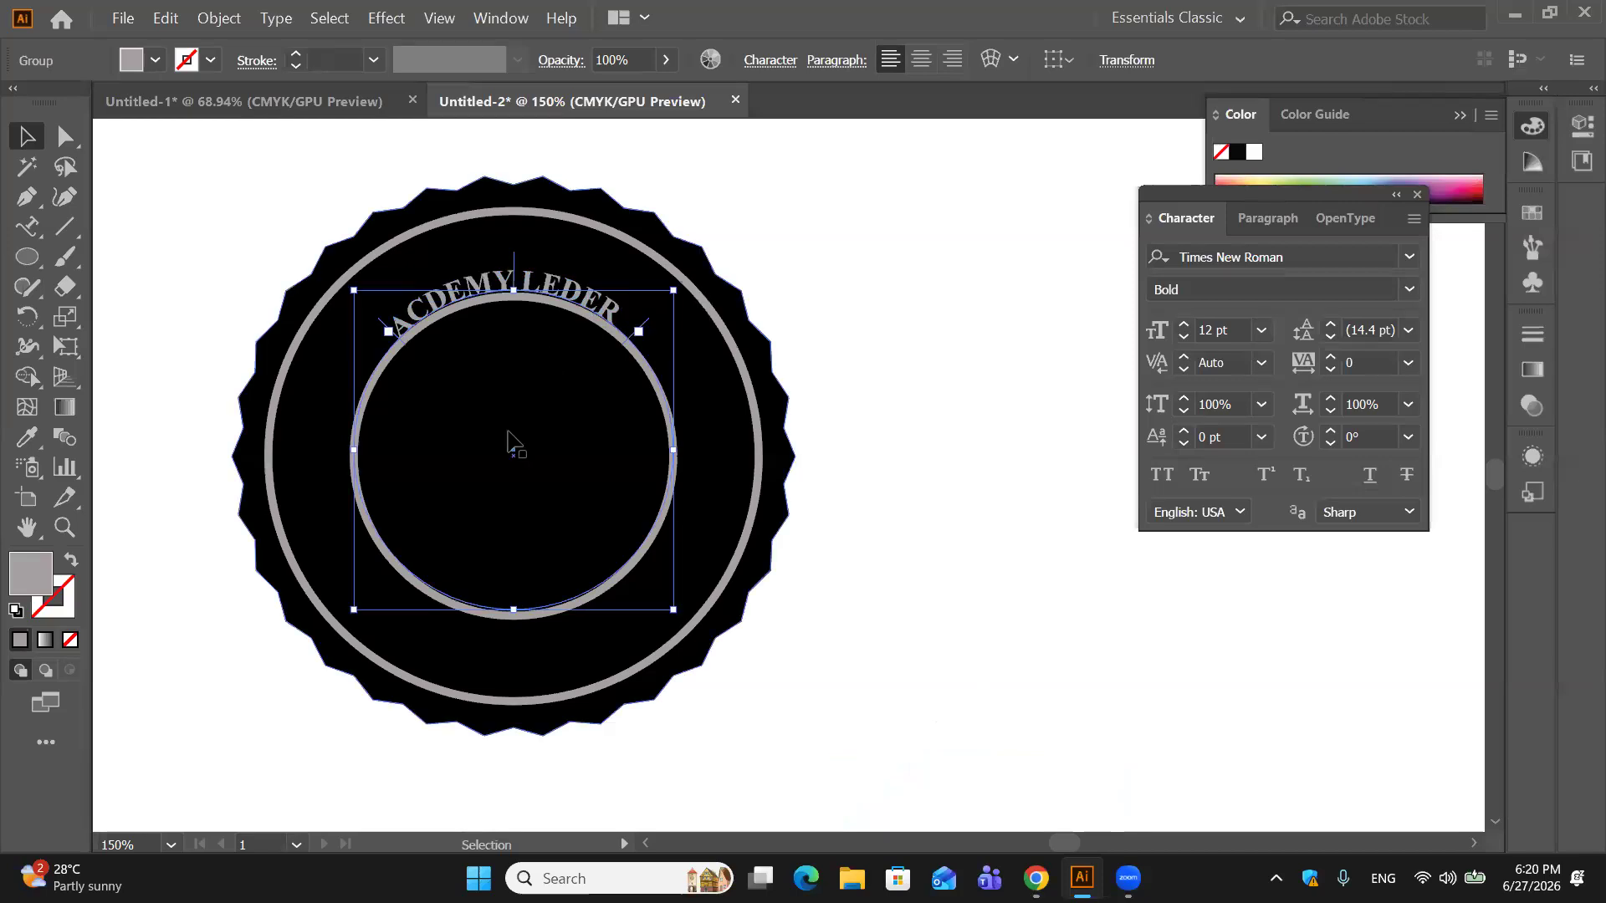
Step: Align the "ACDEMY LEDER" path text's circle with the badge's inner gray ring and set its baseline shift to 9 pt
{"action": "left_click_drag", "start_coordinate": [514, 448], "coordinate": [514, 459]}
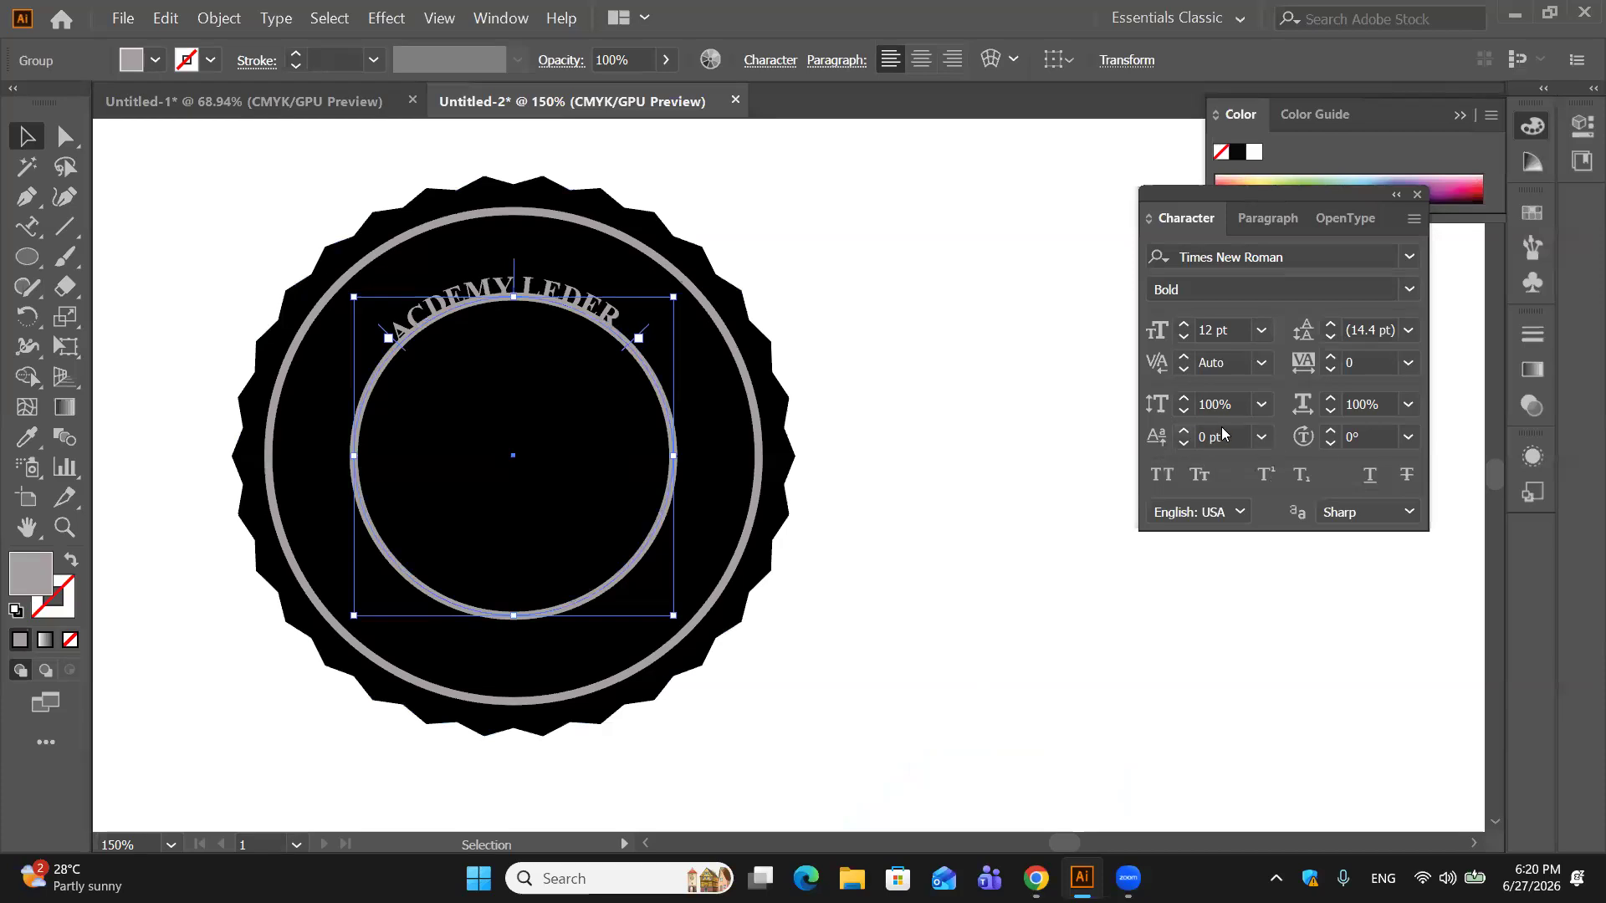
{"action": "left_click", "coordinate": [1261, 436]}
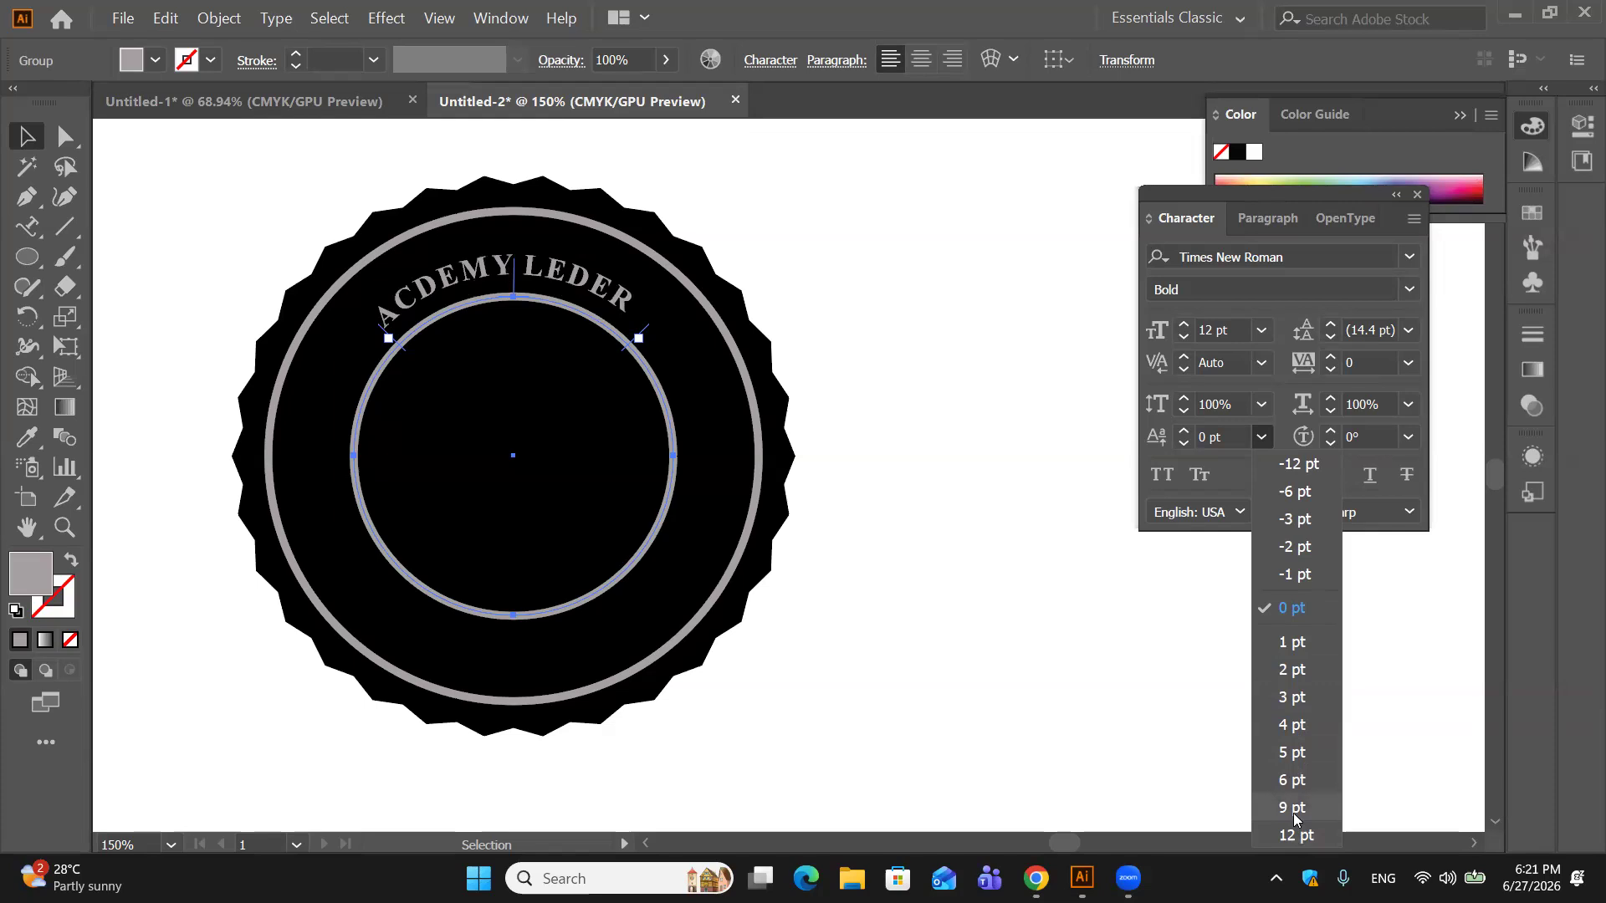
{"action": "left_click", "coordinate": [1294, 808]}
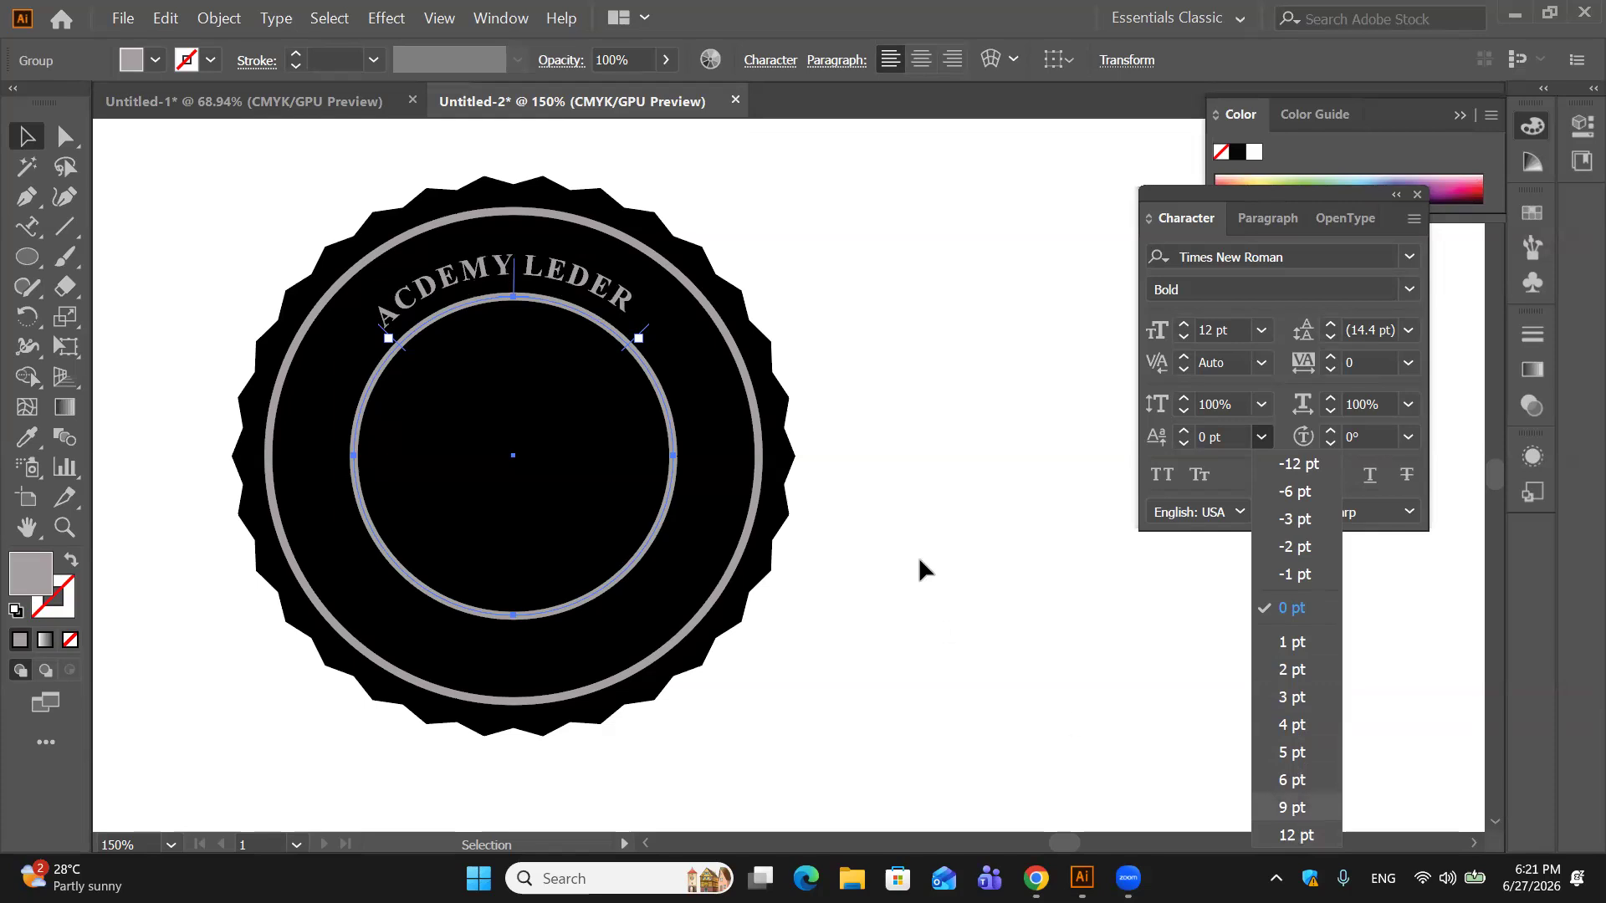
{"action": "left_click", "coordinate": [879, 355]}
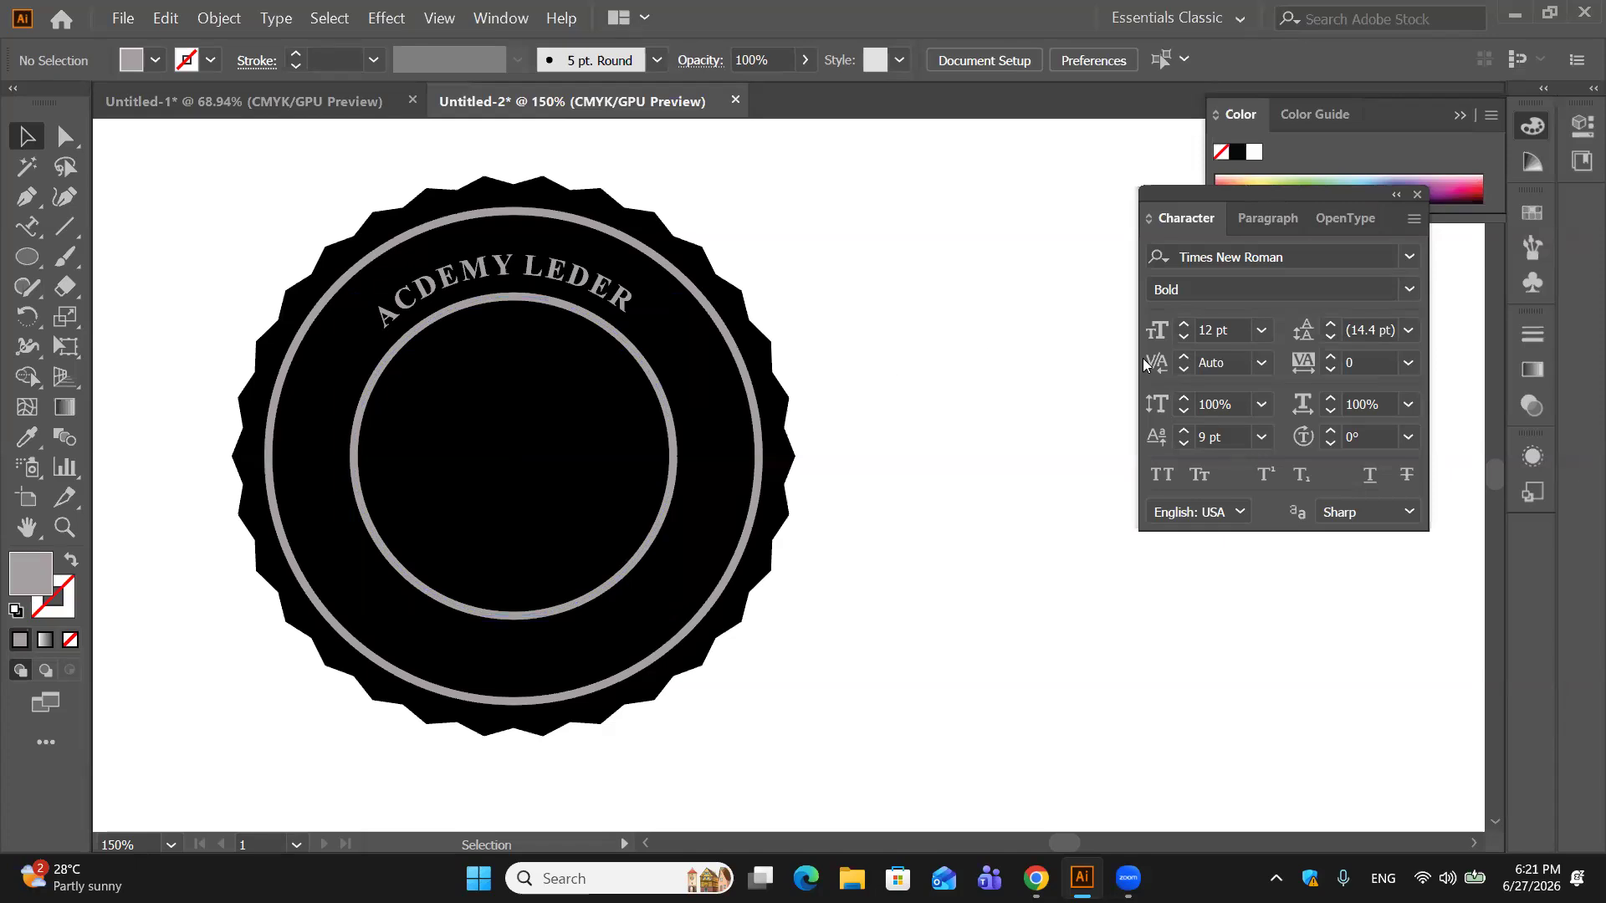
{"action": "left_click", "coordinate": [600, 288]}
{"action": "left_click", "coordinate": [1260, 329]}
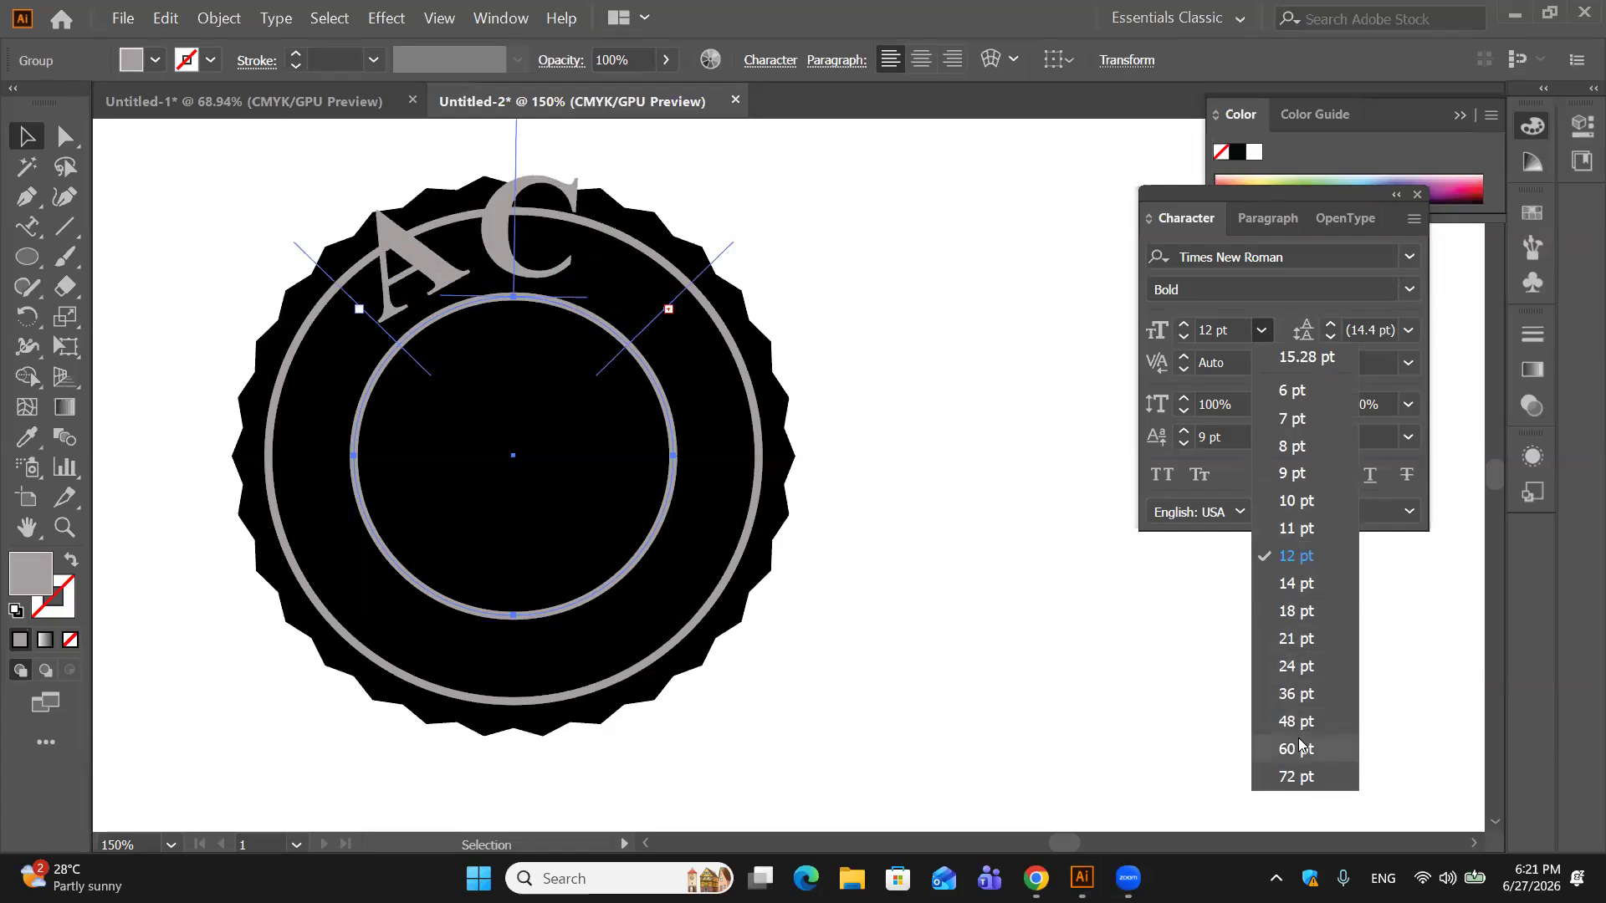
{"action": "left_click", "coordinate": [1307, 555]}
{"action": "left_click", "coordinate": [998, 326]}
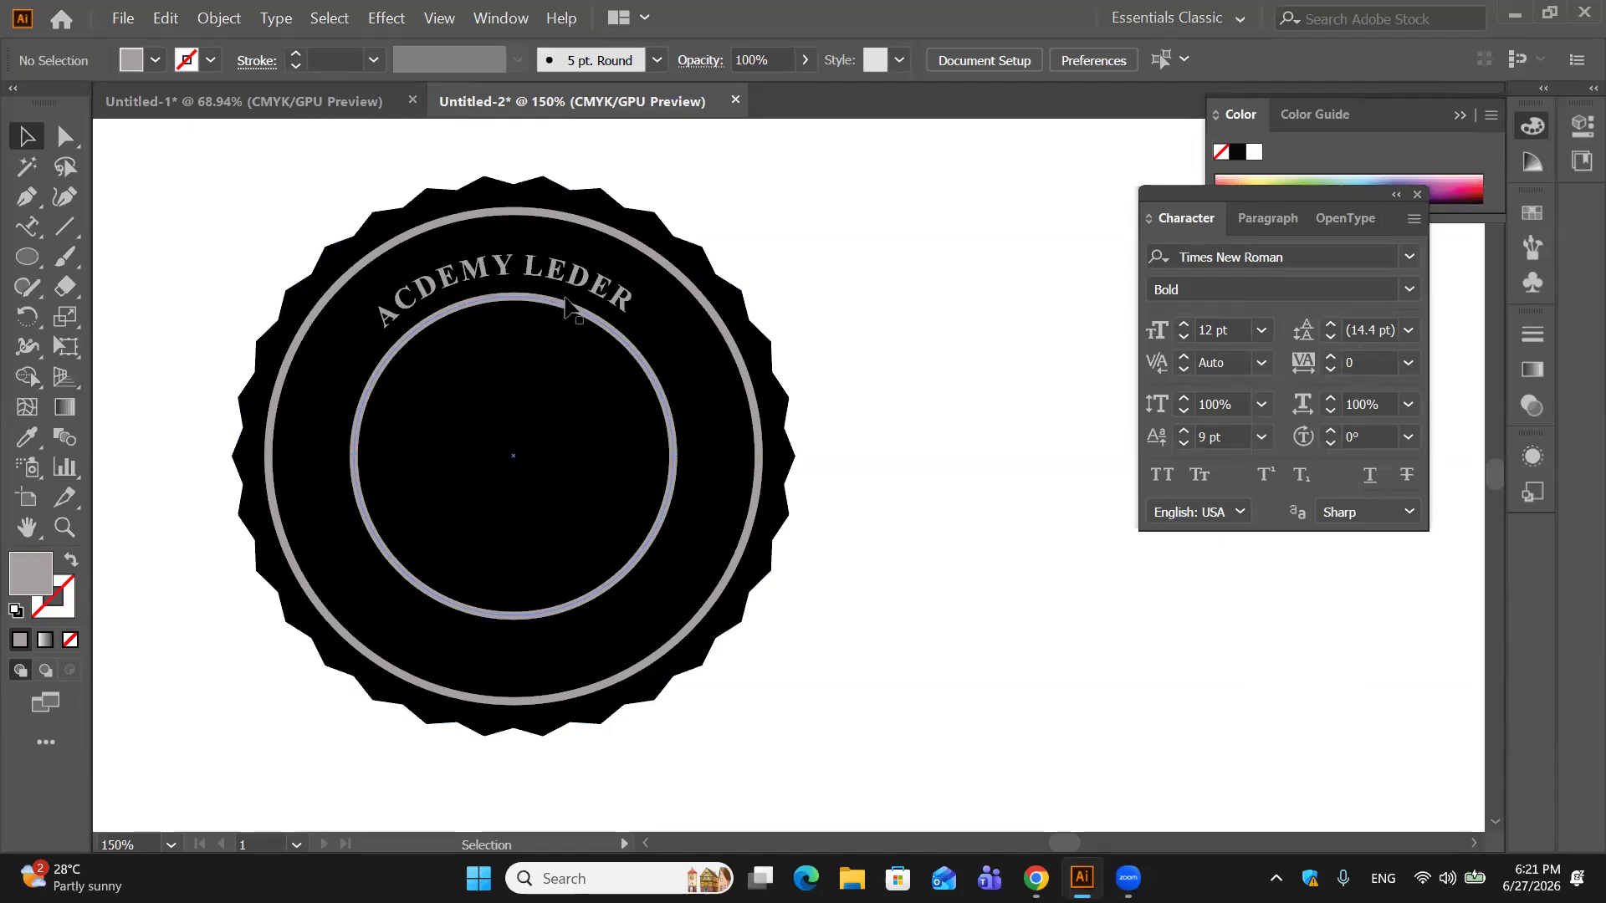
Step: Duplicate the curved "ACDEMY LEDER" text beside the badge and slide the copy's lettering around to the bottom of its circle
{"action": "left_click_drag", "start_coordinate": [590, 302], "coordinate": [1070, 550]}
{"action": "scroll", "coordinate": [1054, 544], "scroll_direction": "down", "scroll_amount": 5}
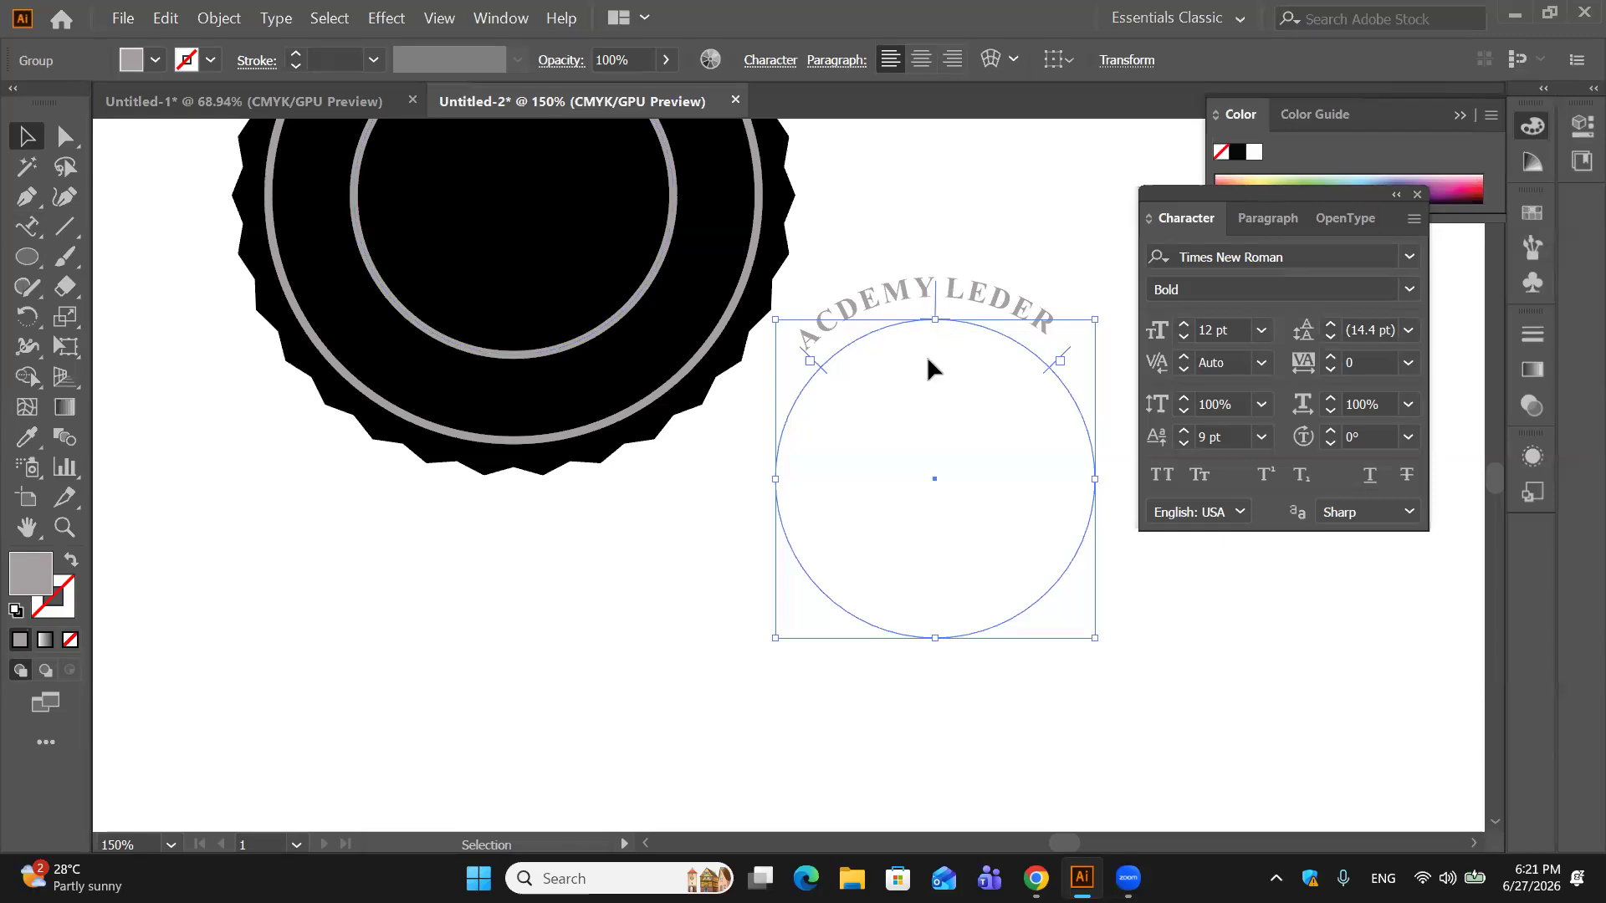
{"action": "scroll", "coordinate": [925, 355], "scroll_direction": "up", "scroll_amount": 1}
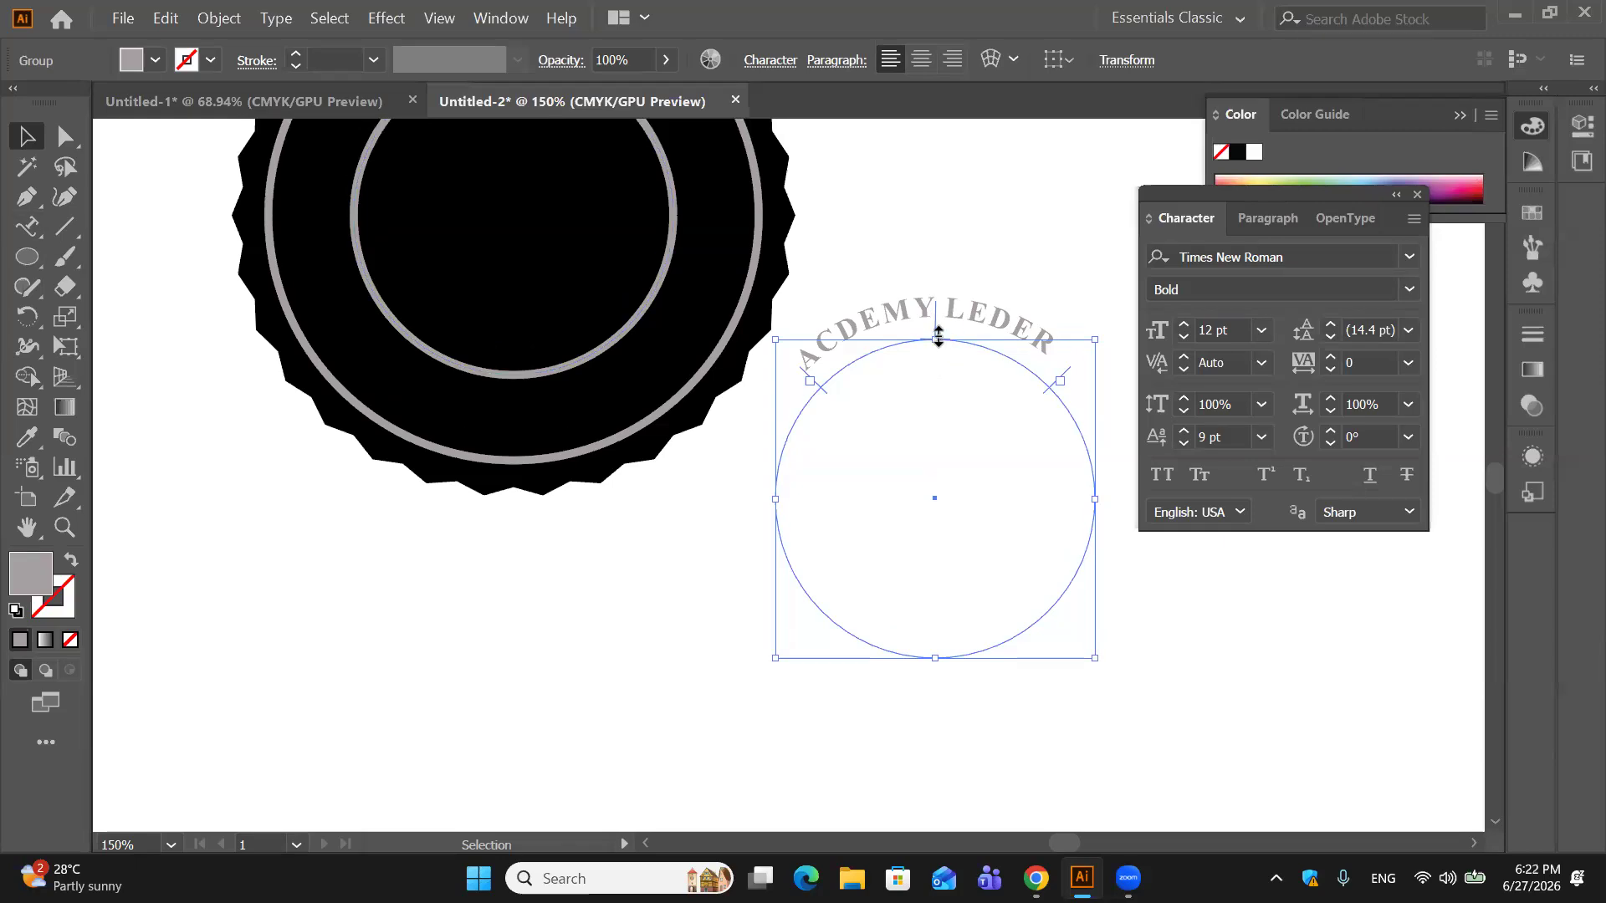
{"action": "left_click_drag", "start_coordinate": [935, 320], "coordinate": [934, 659]}
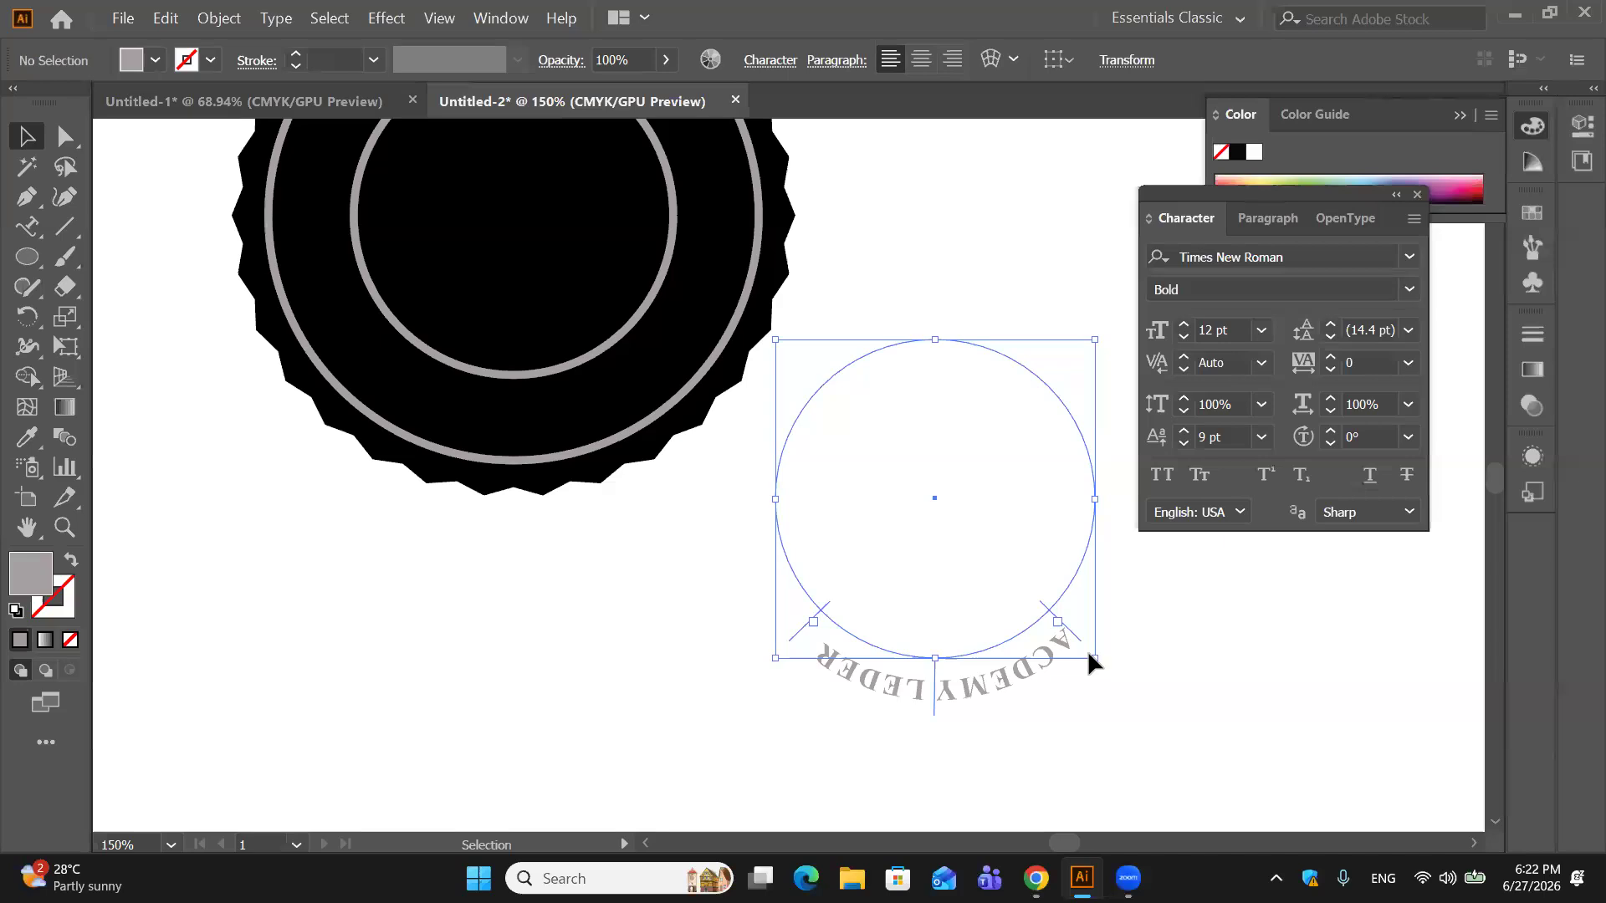
{"action": "left_click", "coordinate": [1087, 651]}
Step: Replace the wording of the duplicated path text with "ESTD2017"
{"action": "left_click", "coordinate": [26, 222]}
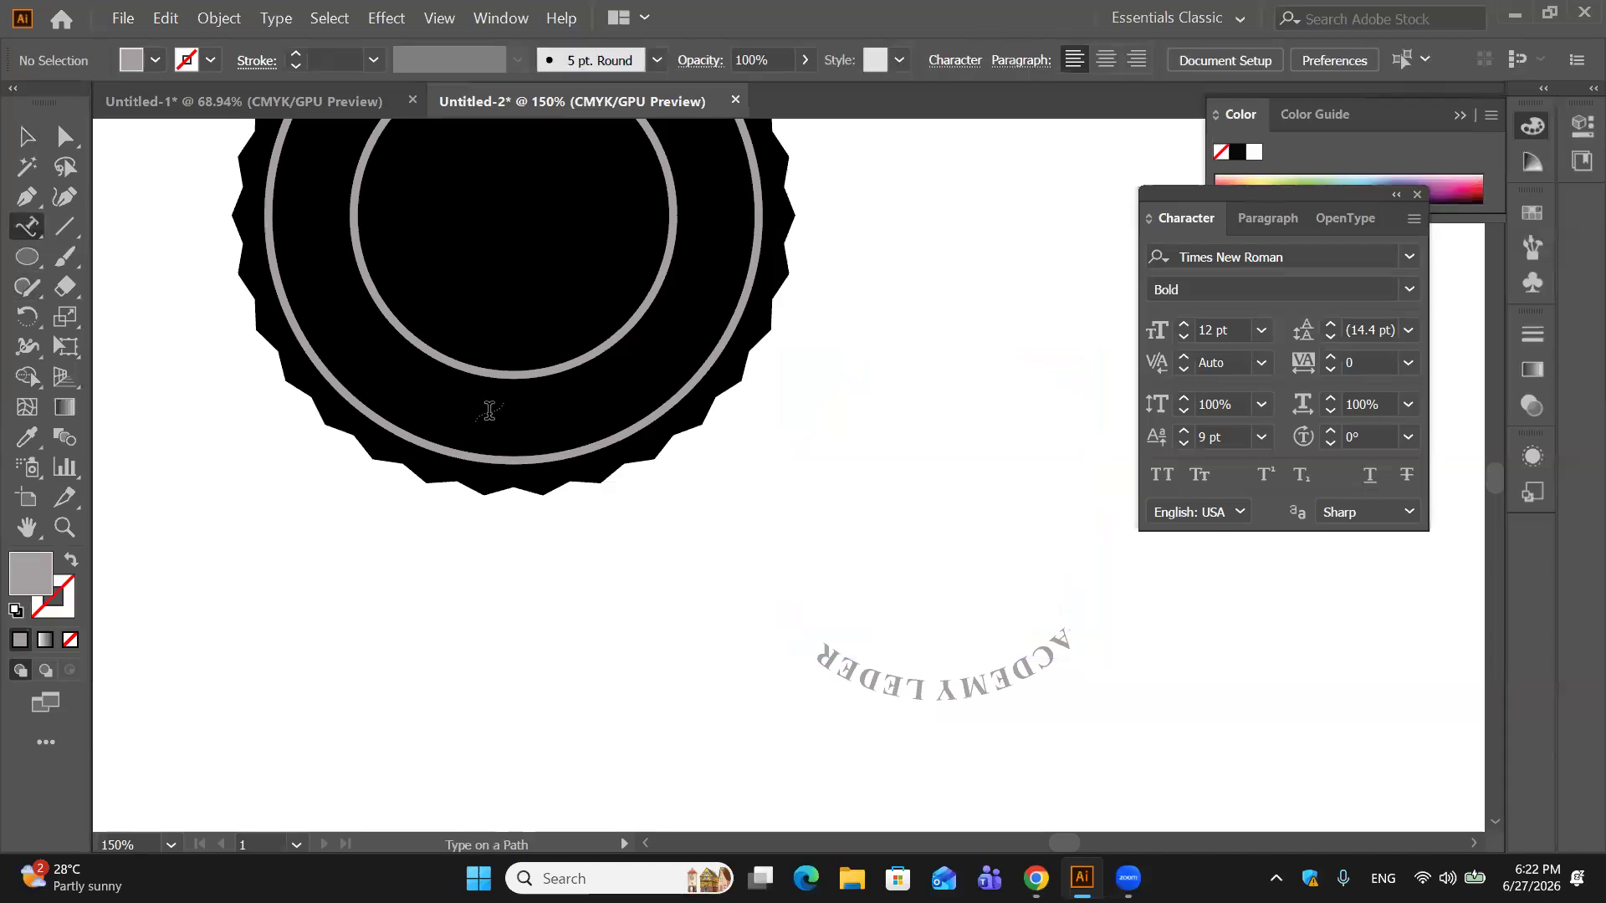
{"action": "left_click", "coordinate": [1060, 644]}
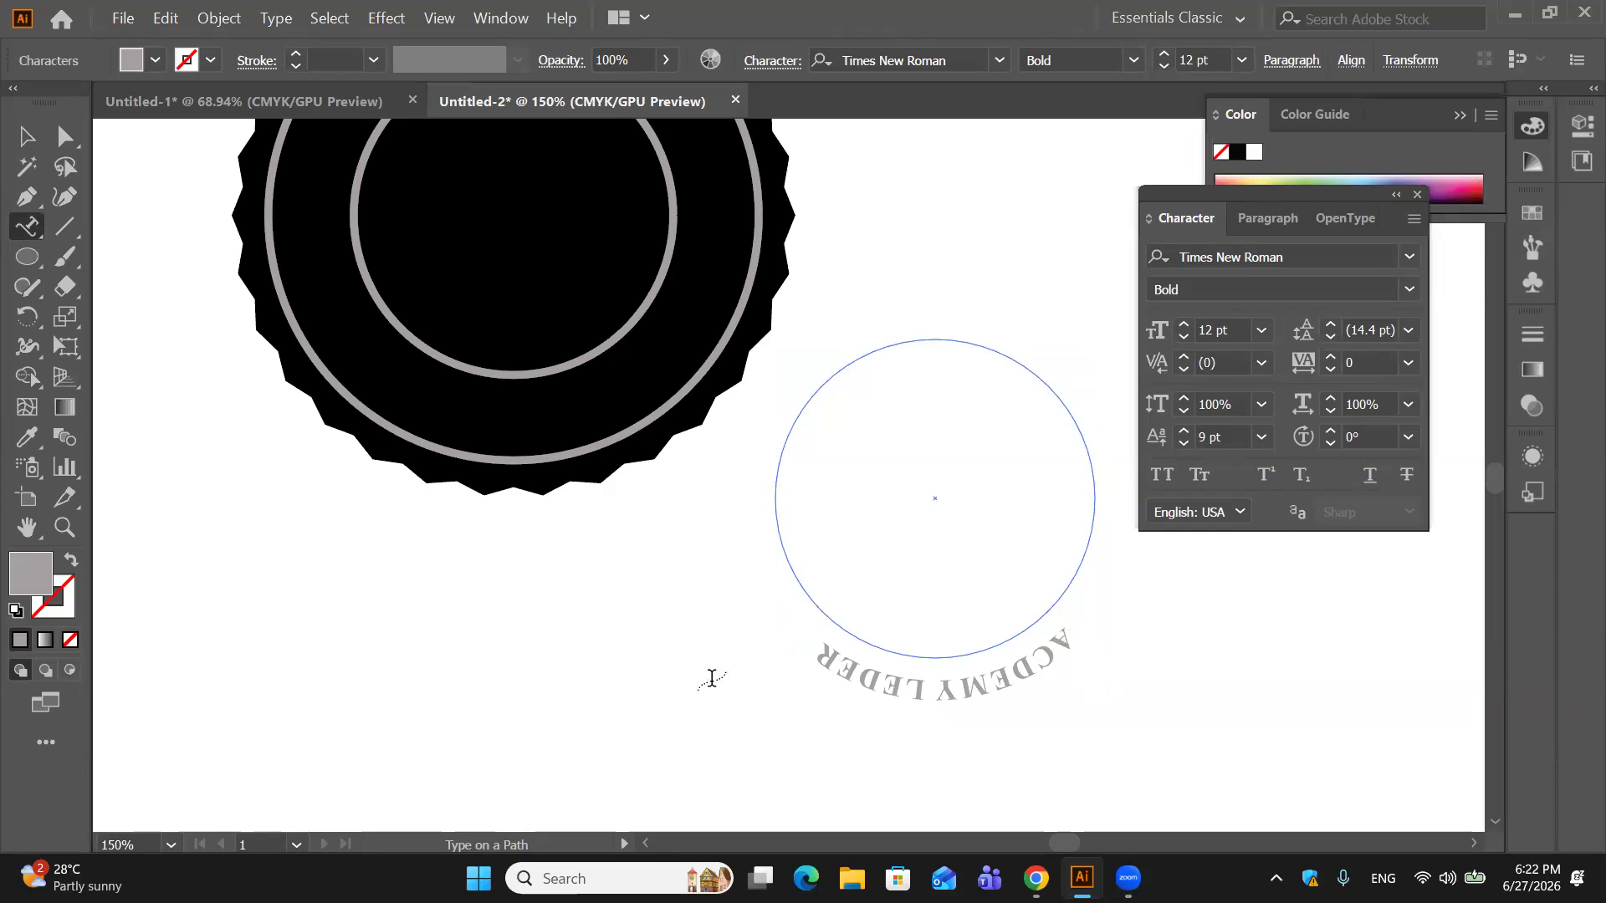
{"action": "left_click_drag", "start_coordinate": [823, 667], "coordinate": [1080, 648]}
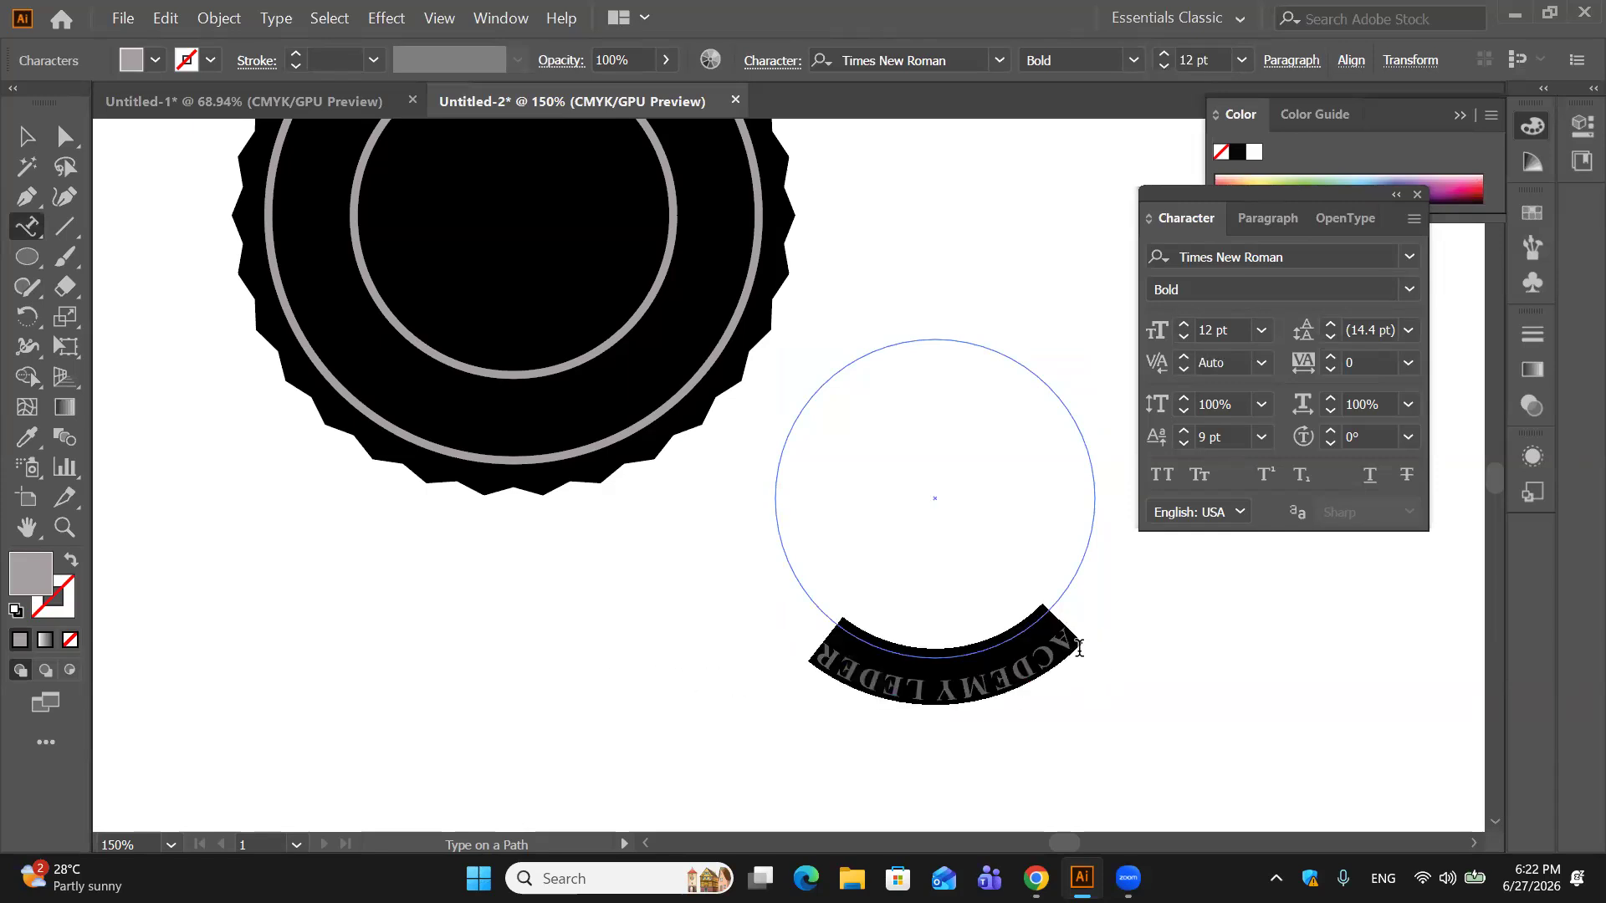
{"action": "key", "text": "BackSpace"}
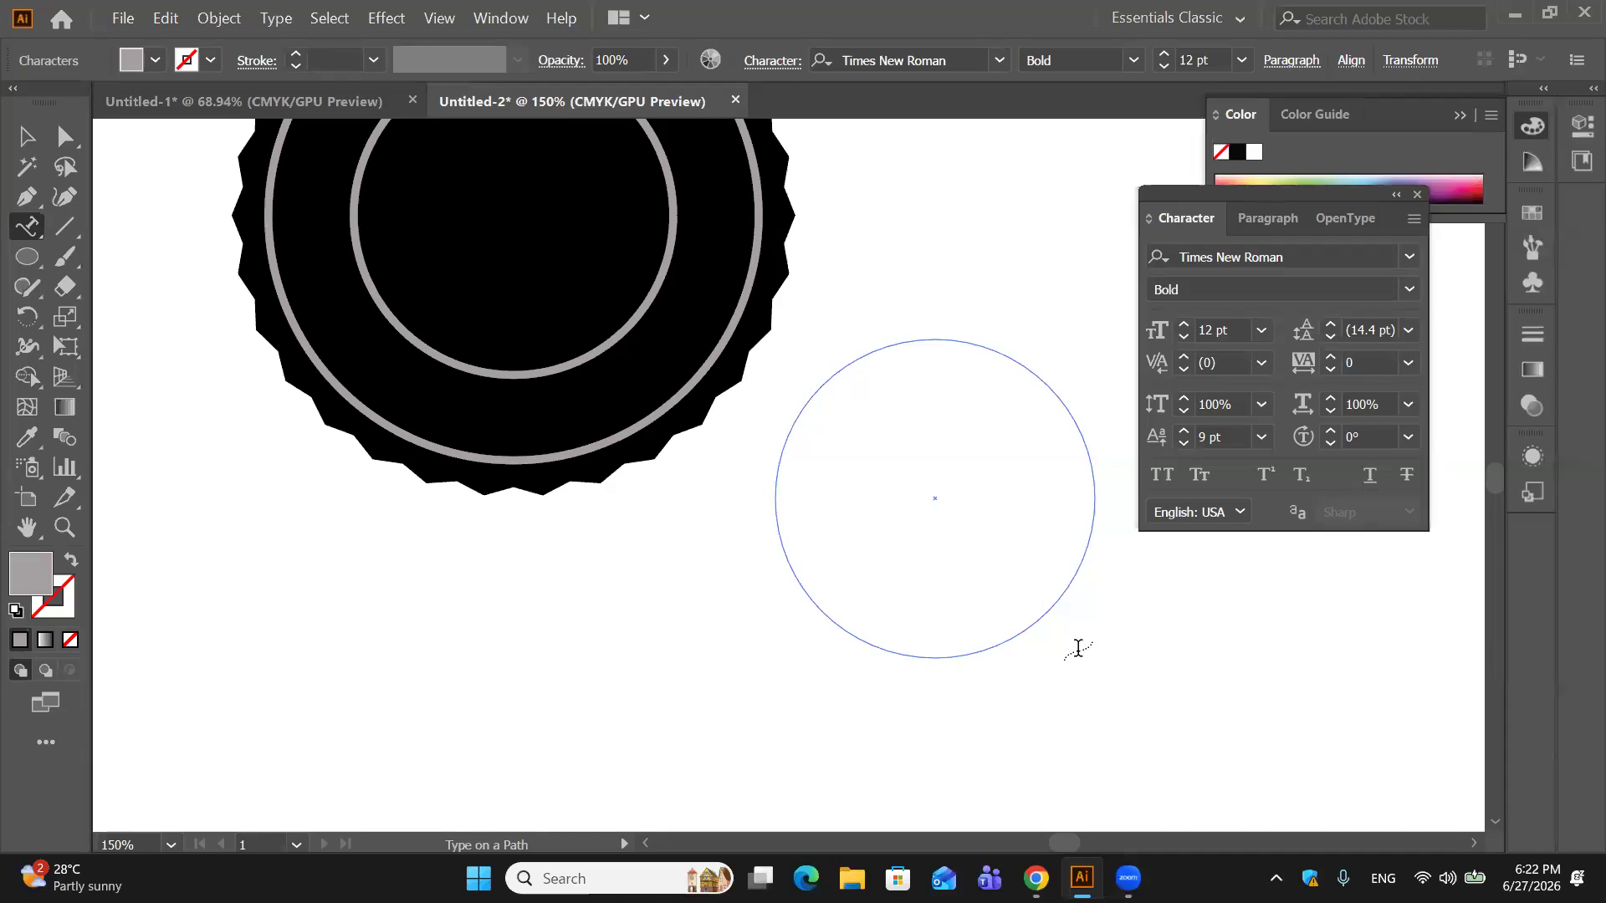
{"action": "type", "text": "ESTD2017"}
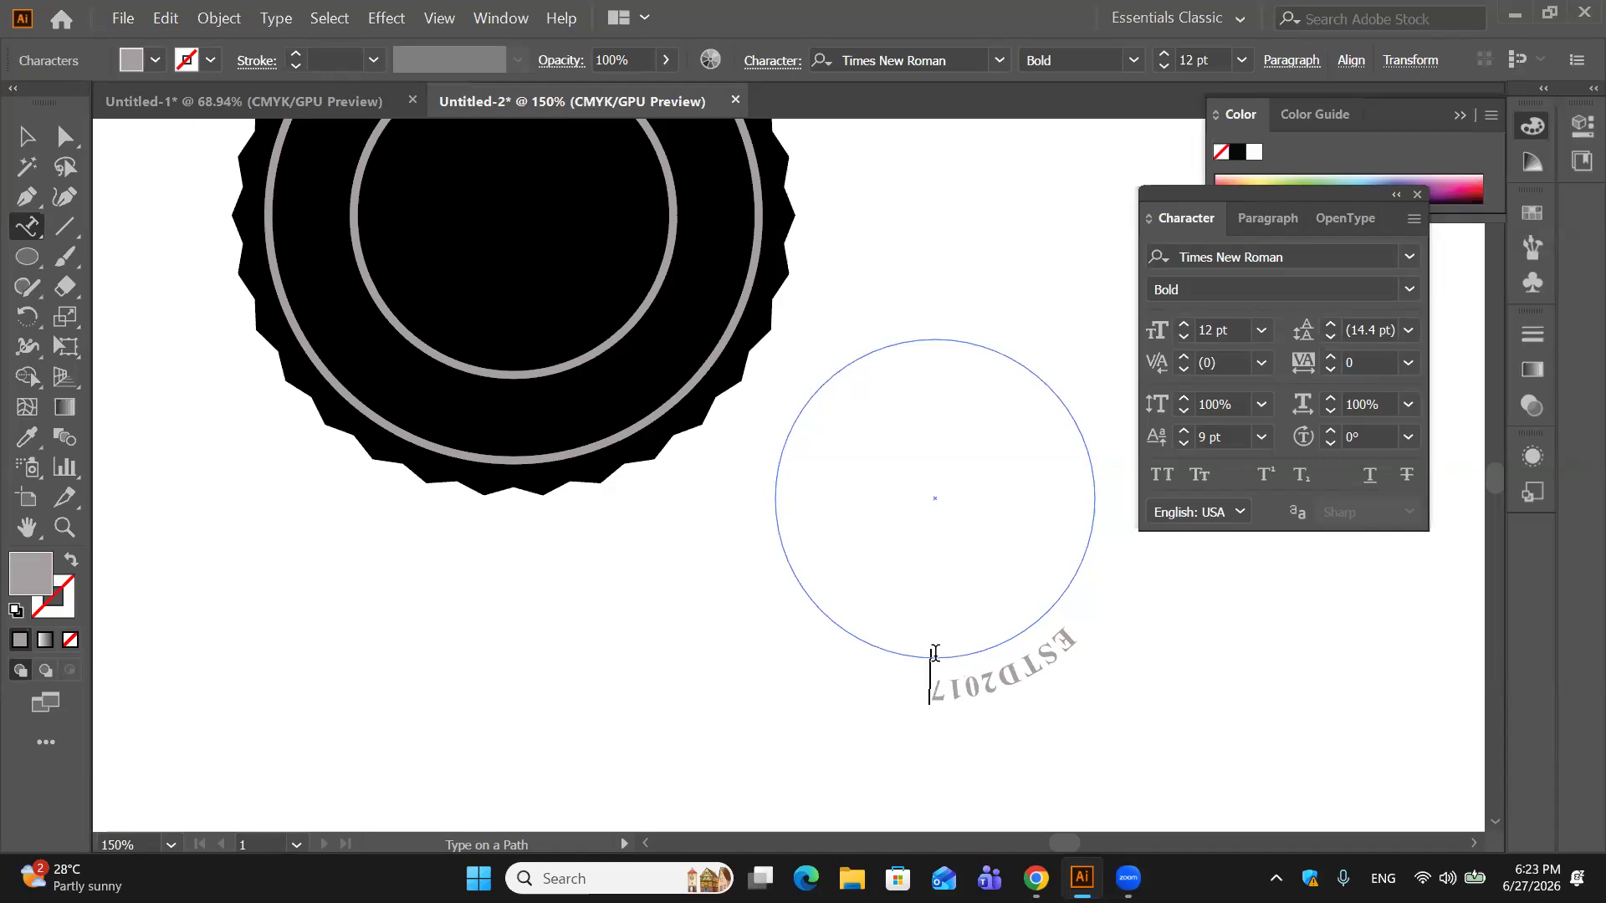
{"action": "key", "text": "Escape"}
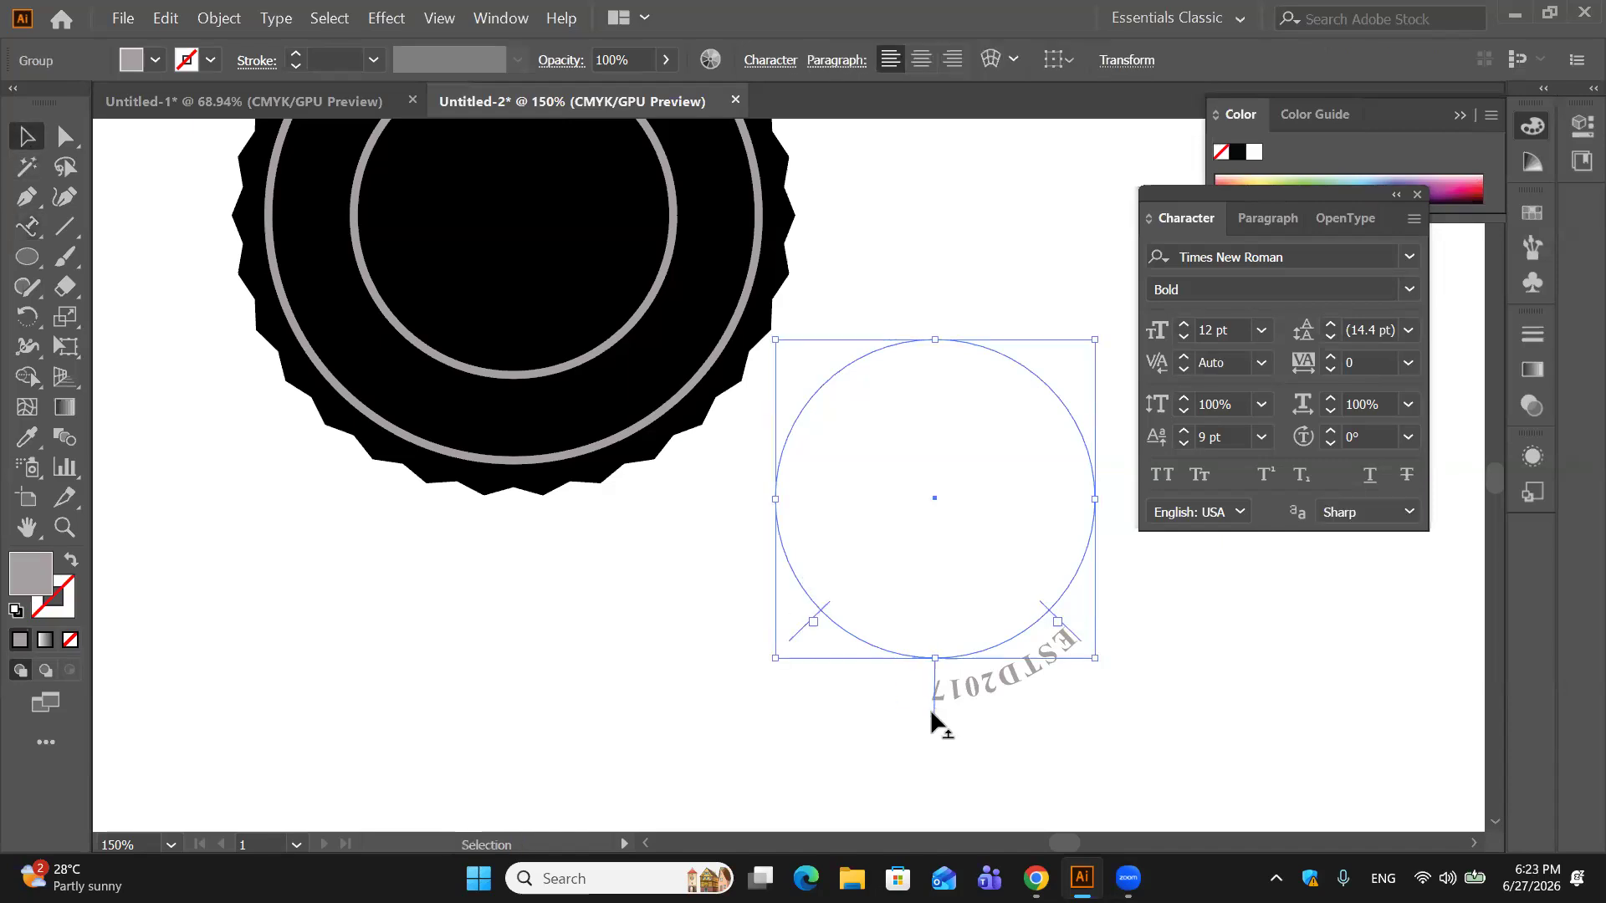
Step: Flip "ESTD2017" to the inside of its circle, extend its end bracket along the path, and shift the path text slightly upward
{"action": "left_click_drag", "start_coordinate": [931, 709], "coordinate": [934, 633]}
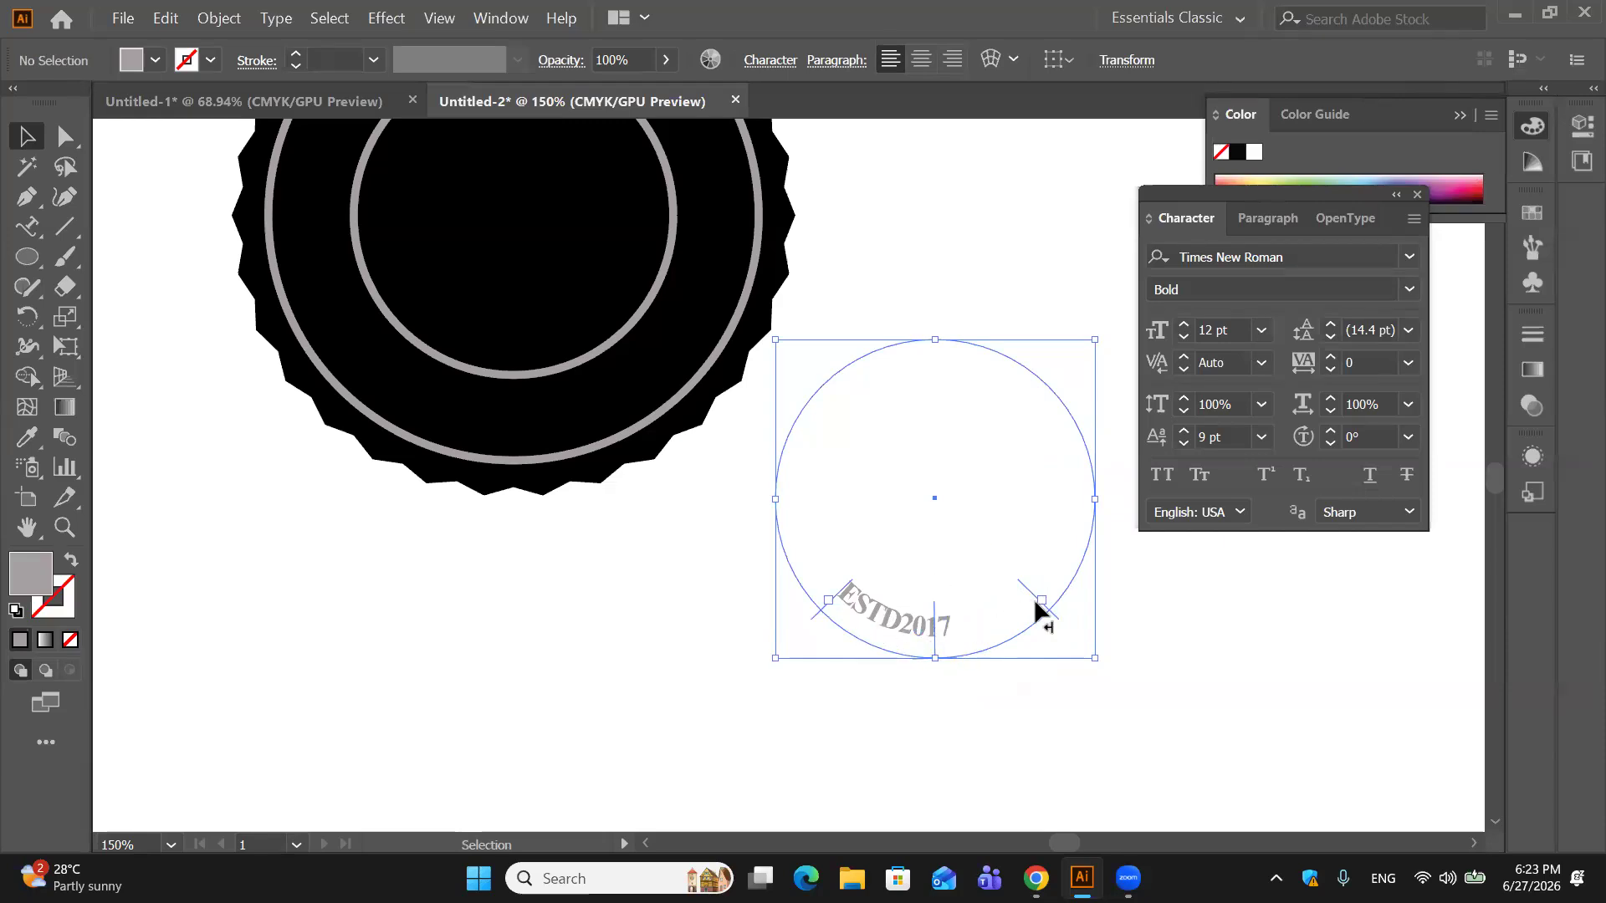
{"action": "left_click_drag", "start_coordinate": [1002, 617], "coordinate": [1008, 539]}
{"action": "left_click", "coordinate": [813, 617]}
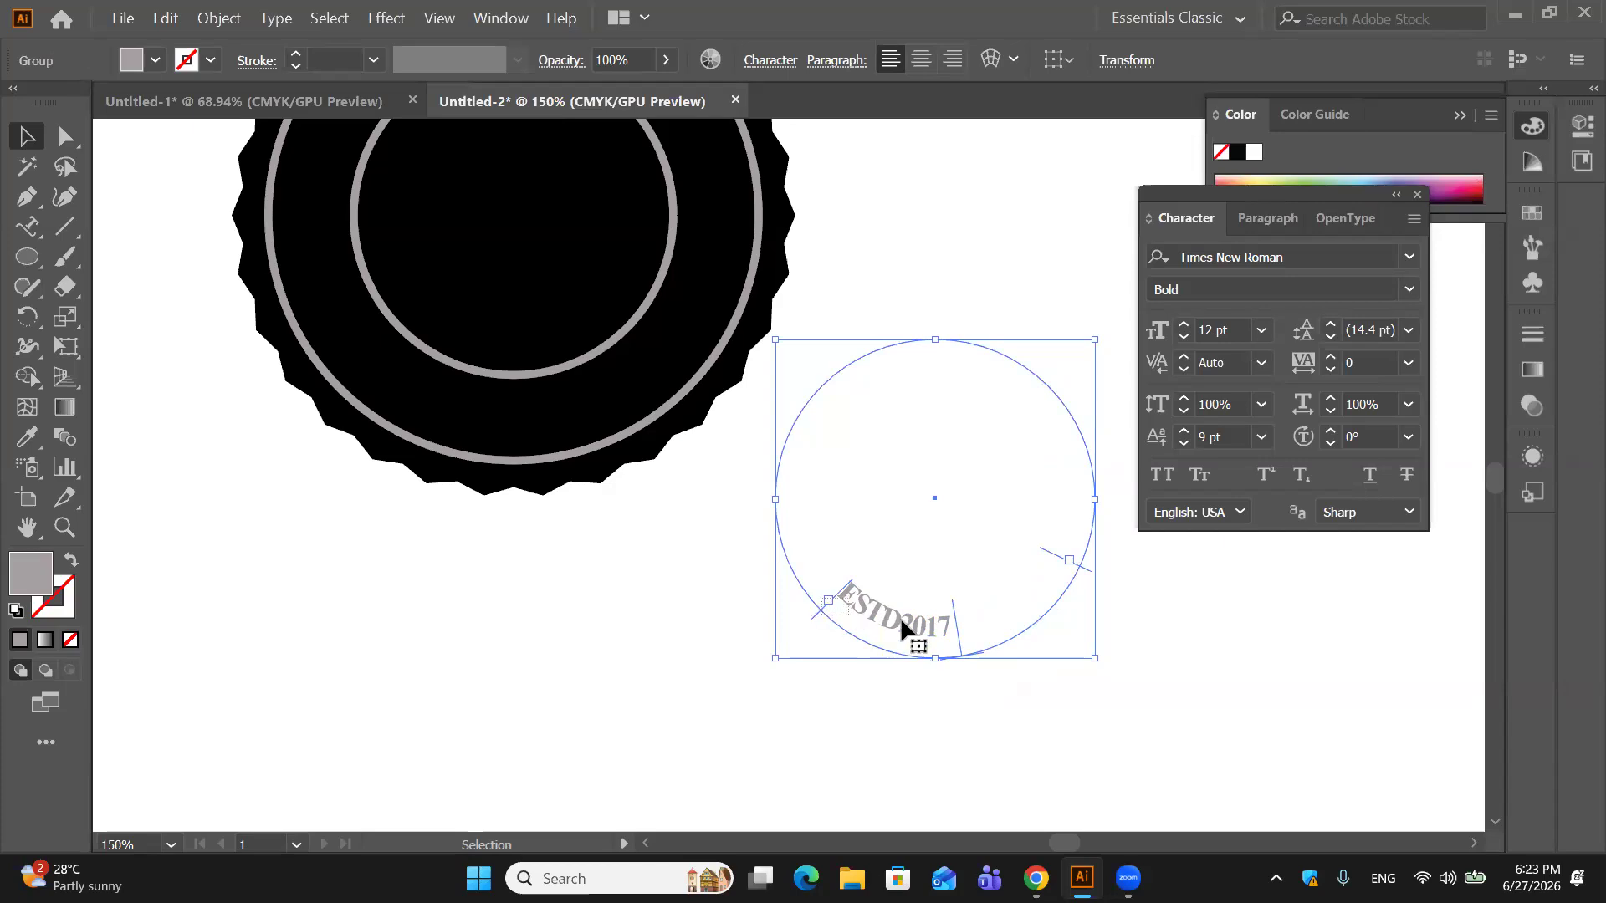
{"action": "left_click_drag", "start_coordinate": [925, 635], "coordinate": [922, 535]}
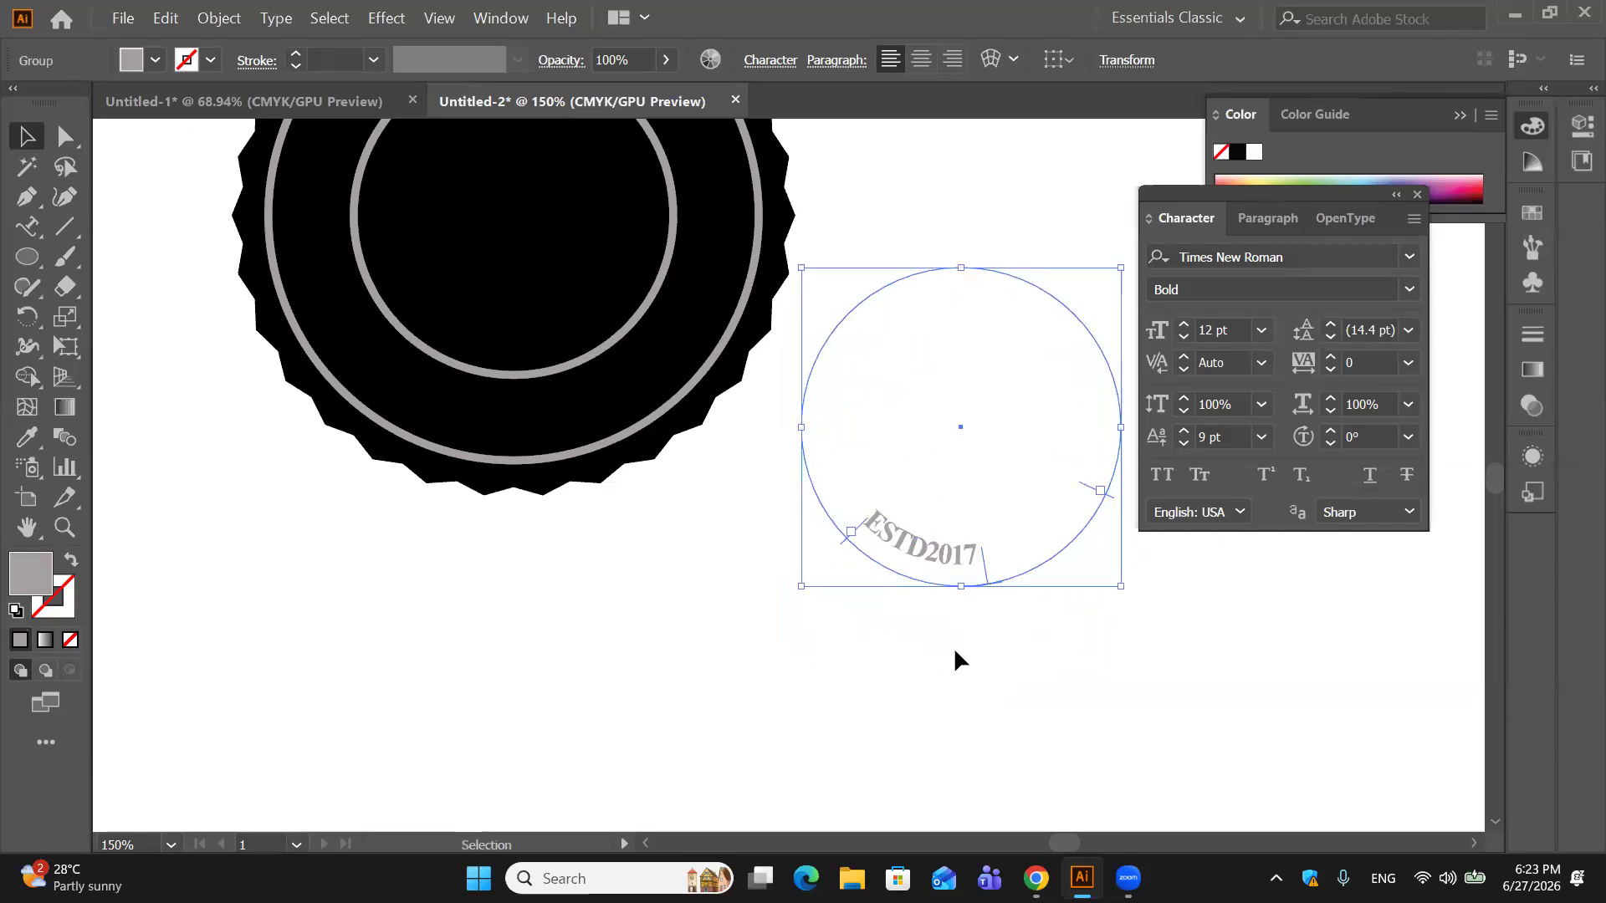
Step: Adjust the path brackets of "ESTD2017" so the lettering sits centered at the bottom of its circle
{"action": "left_click", "coordinate": [953, 645]}
{"action": "left_click", "coordinate": [896, 550]}
{"action": "left_click_drag", "start_coordinate": [839, 534], "coordinate": [972, 589]}
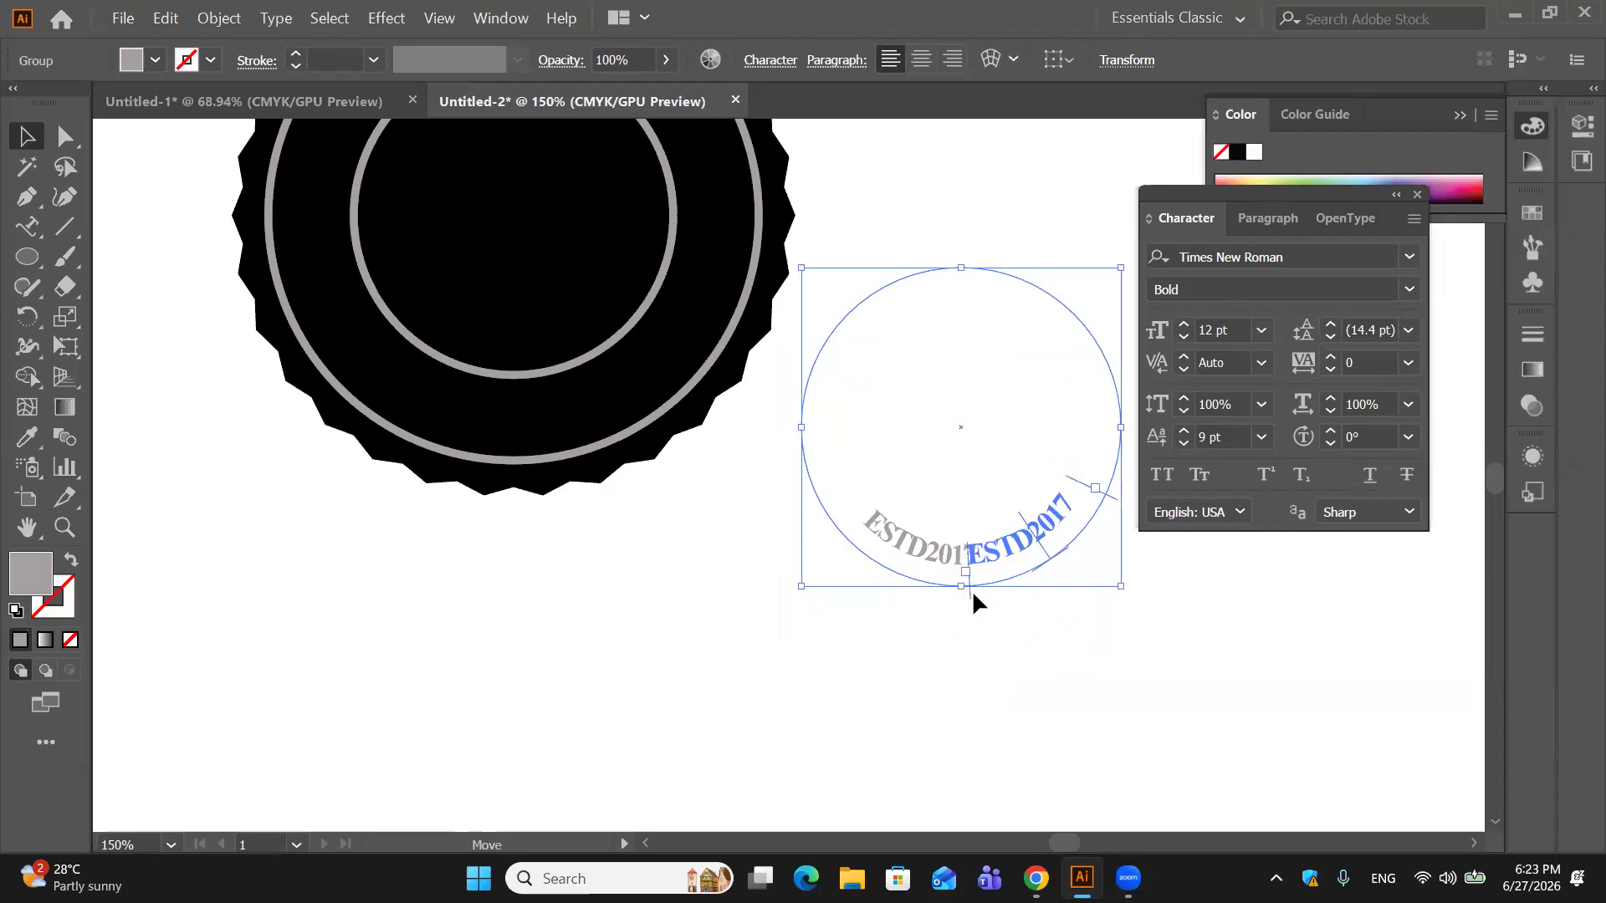
{"action": "left_click_drag", "start_coordinate": [1024, 518], "coordinate": [957, 538]}
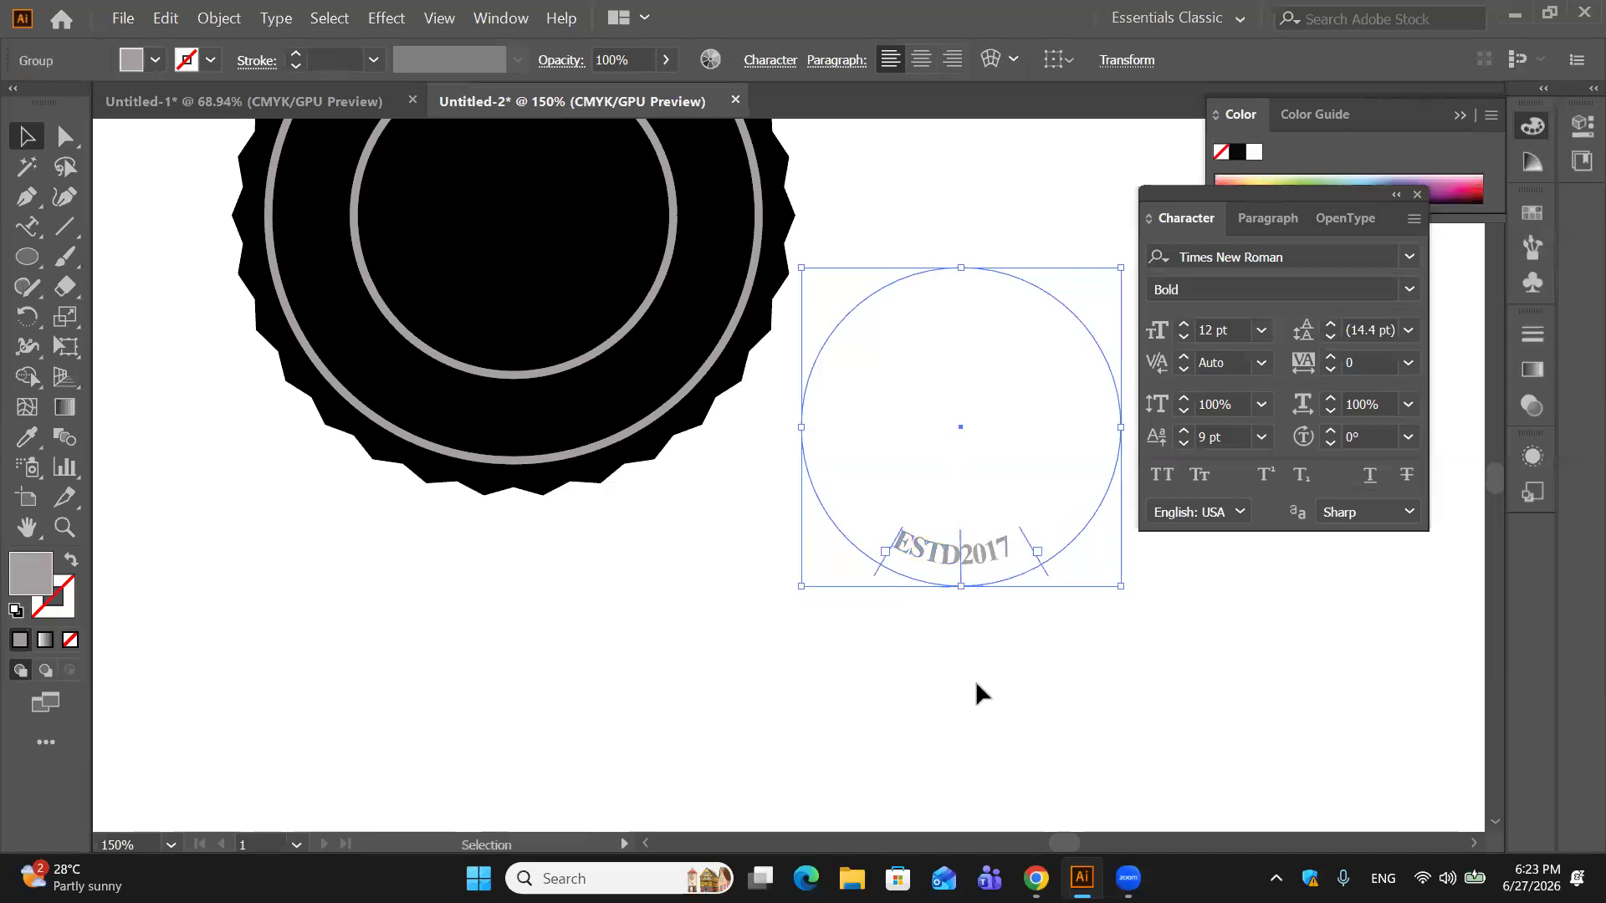
{"action": "left_click", "coordinate": [980, 669]}
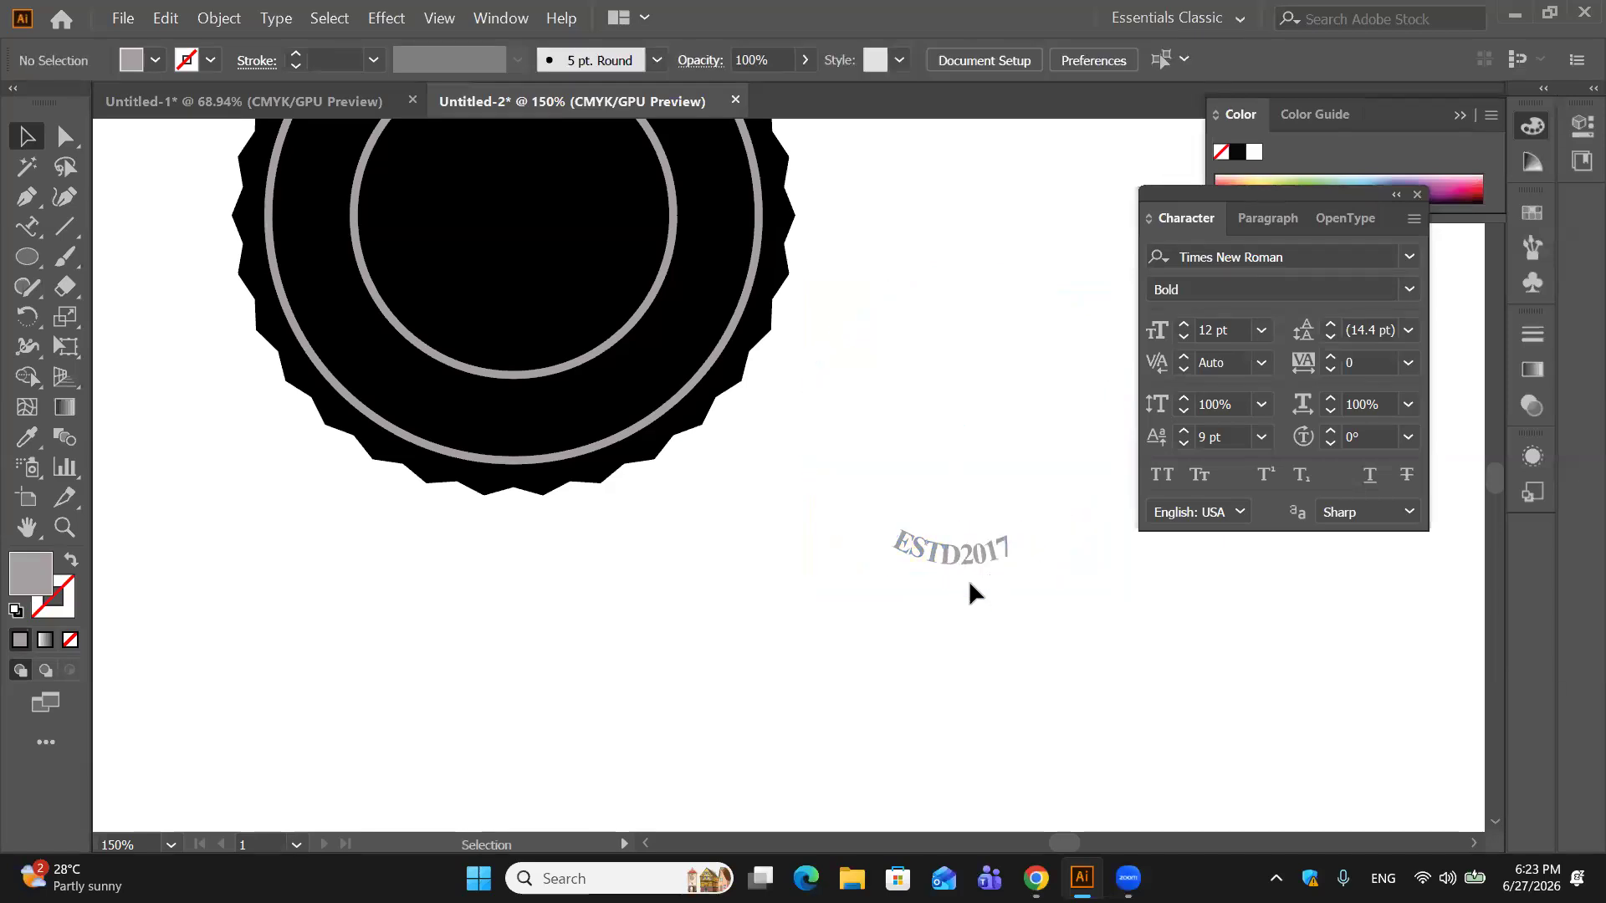
Step: Insert a space in the lower path text so it reads "ESTD 2017"
{"action": "left_click", "coordinate": [933, 554]}
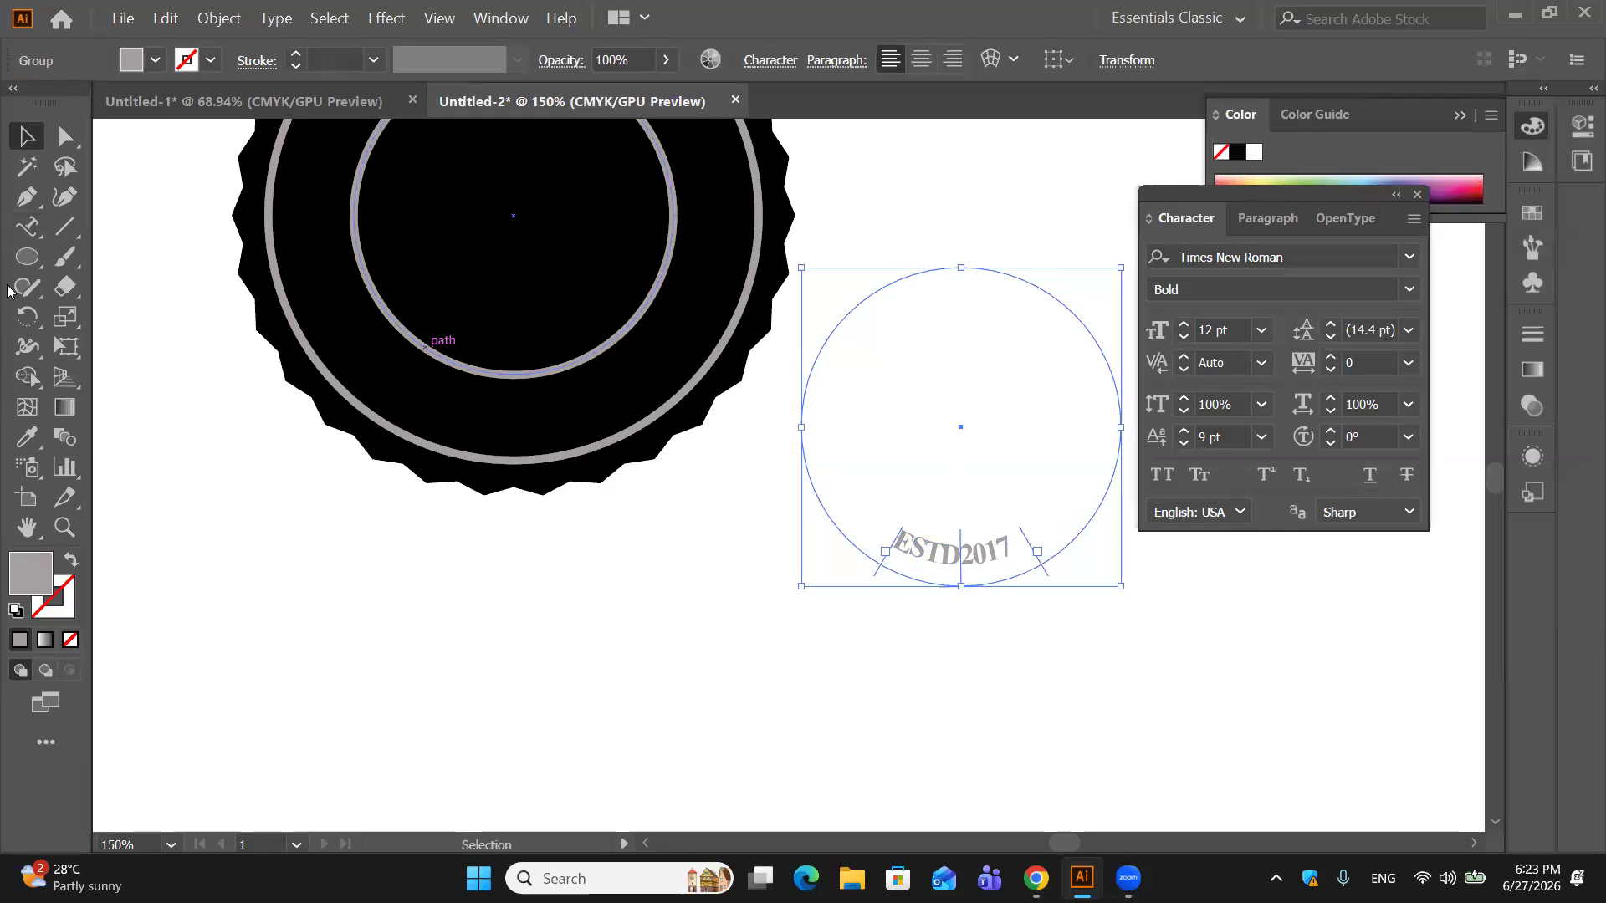
{"action": "left_click", "coordinate": [28, 226]}
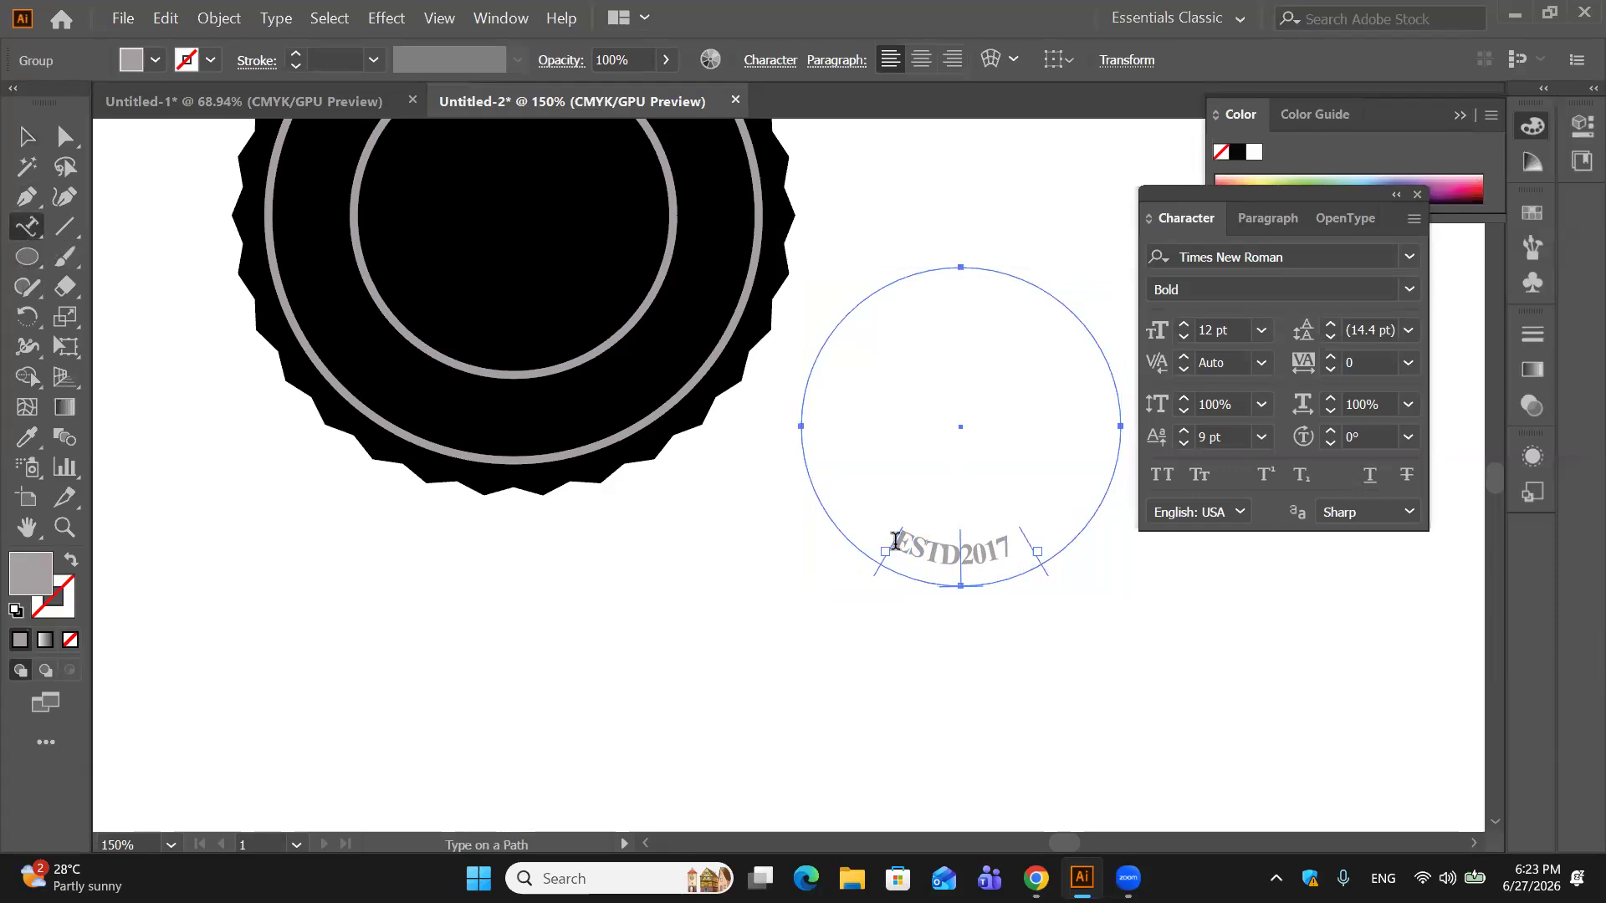
{"action": "left_click", "coordinate": [962, 558]}
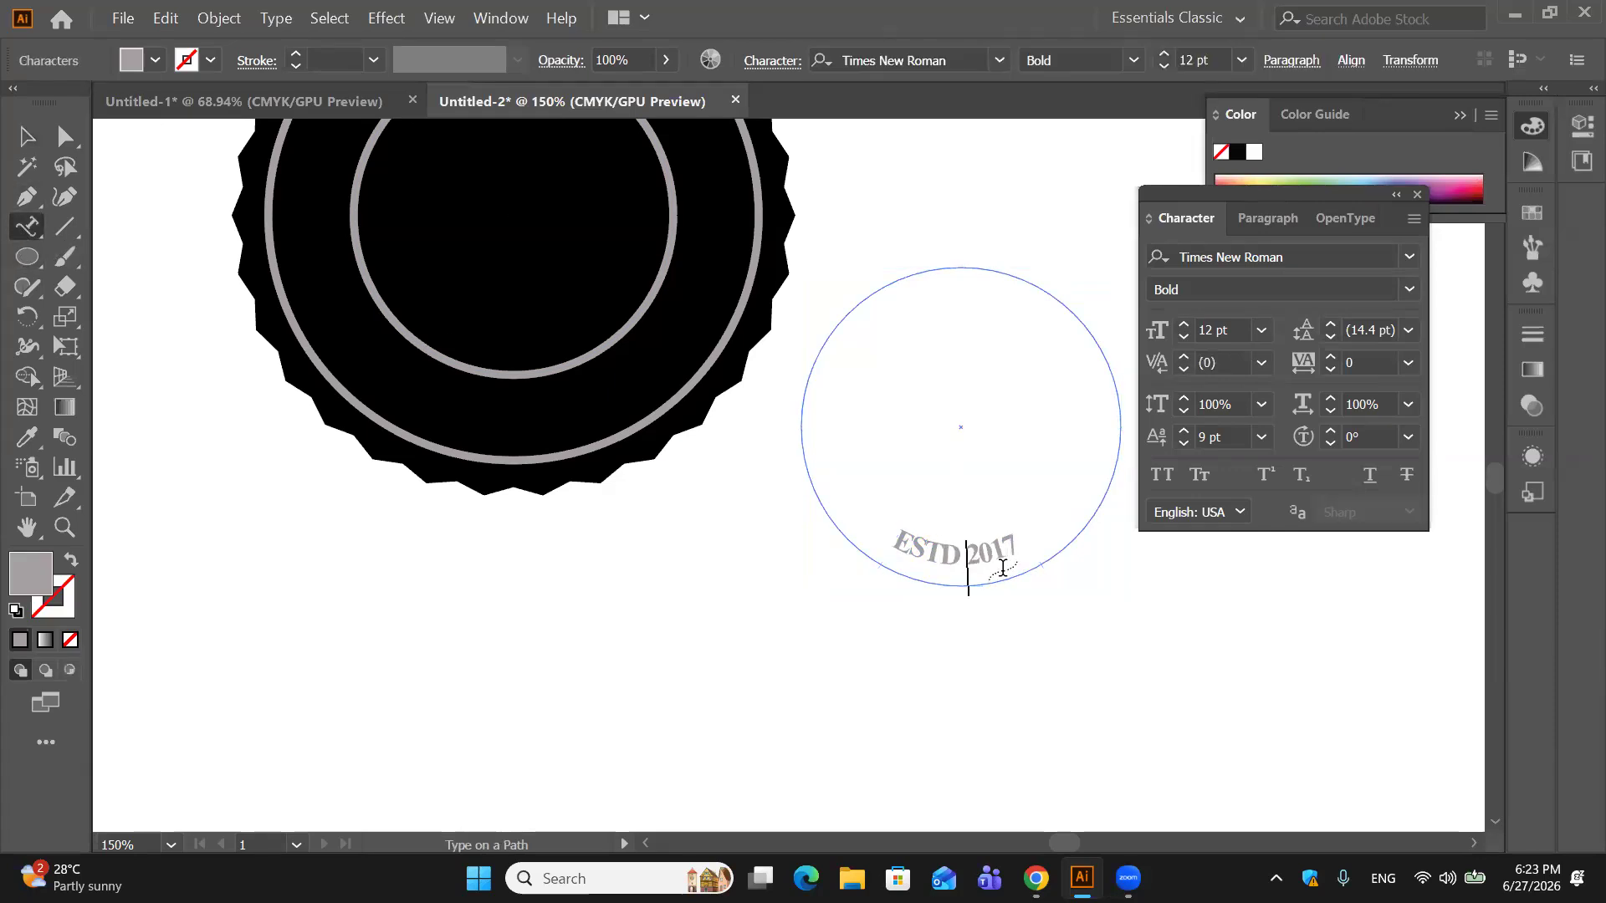
Step: Move the "ESTD 2017" path text onto the badge so its circle coincides with the inner gray ring
{"action": "left_click", "coordinate": [25, 135]}
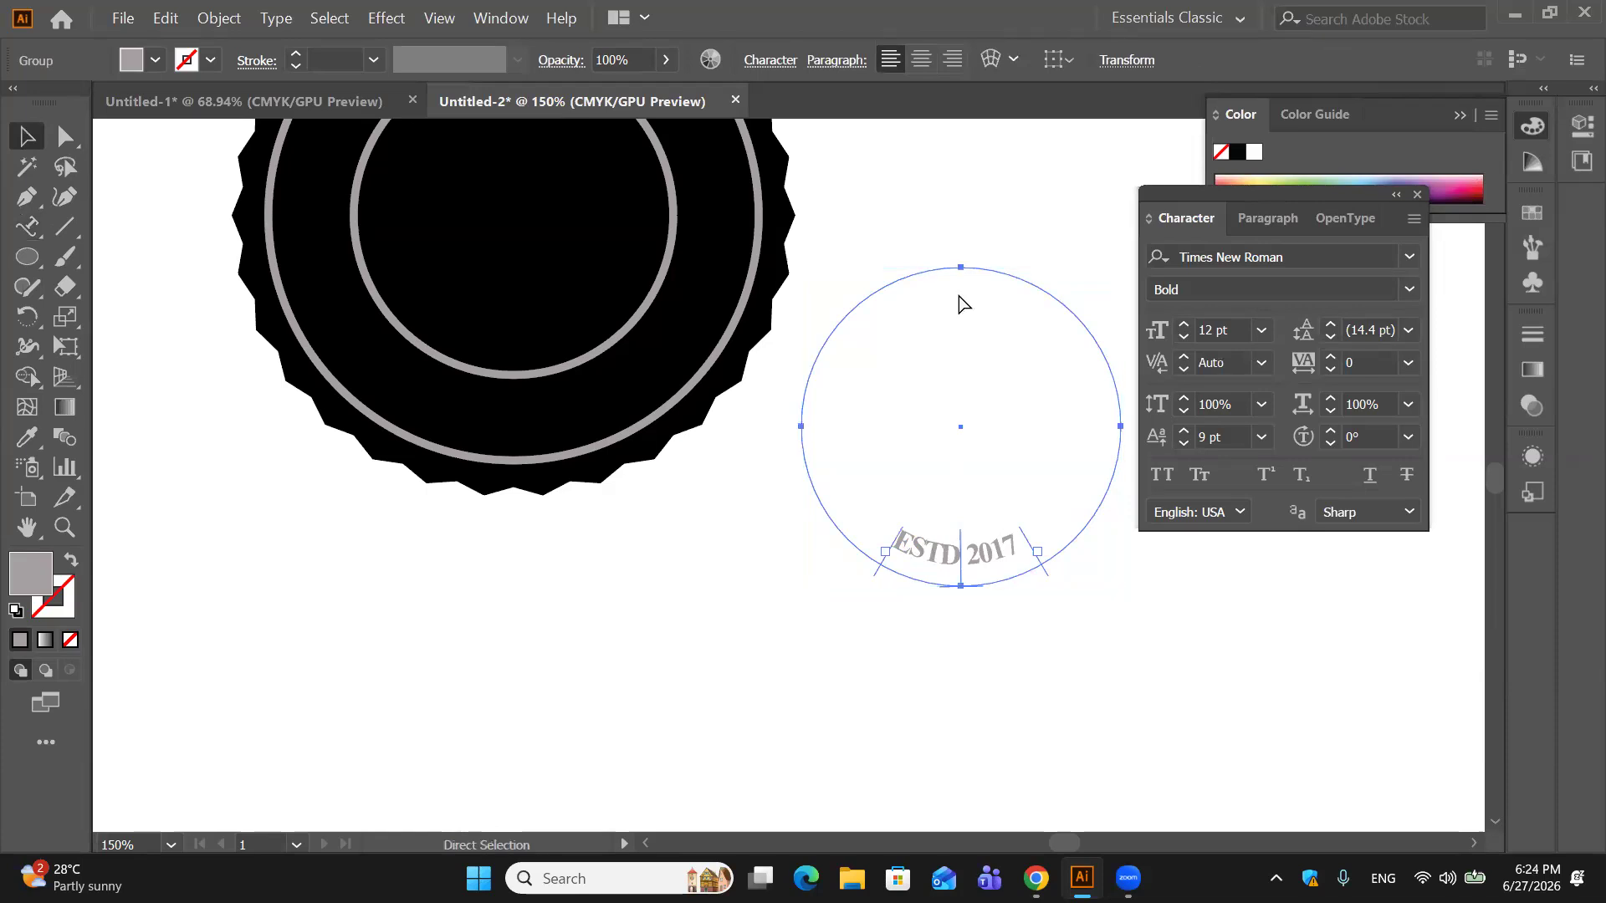
{"action": "key", "text": "ctrl+minus"}
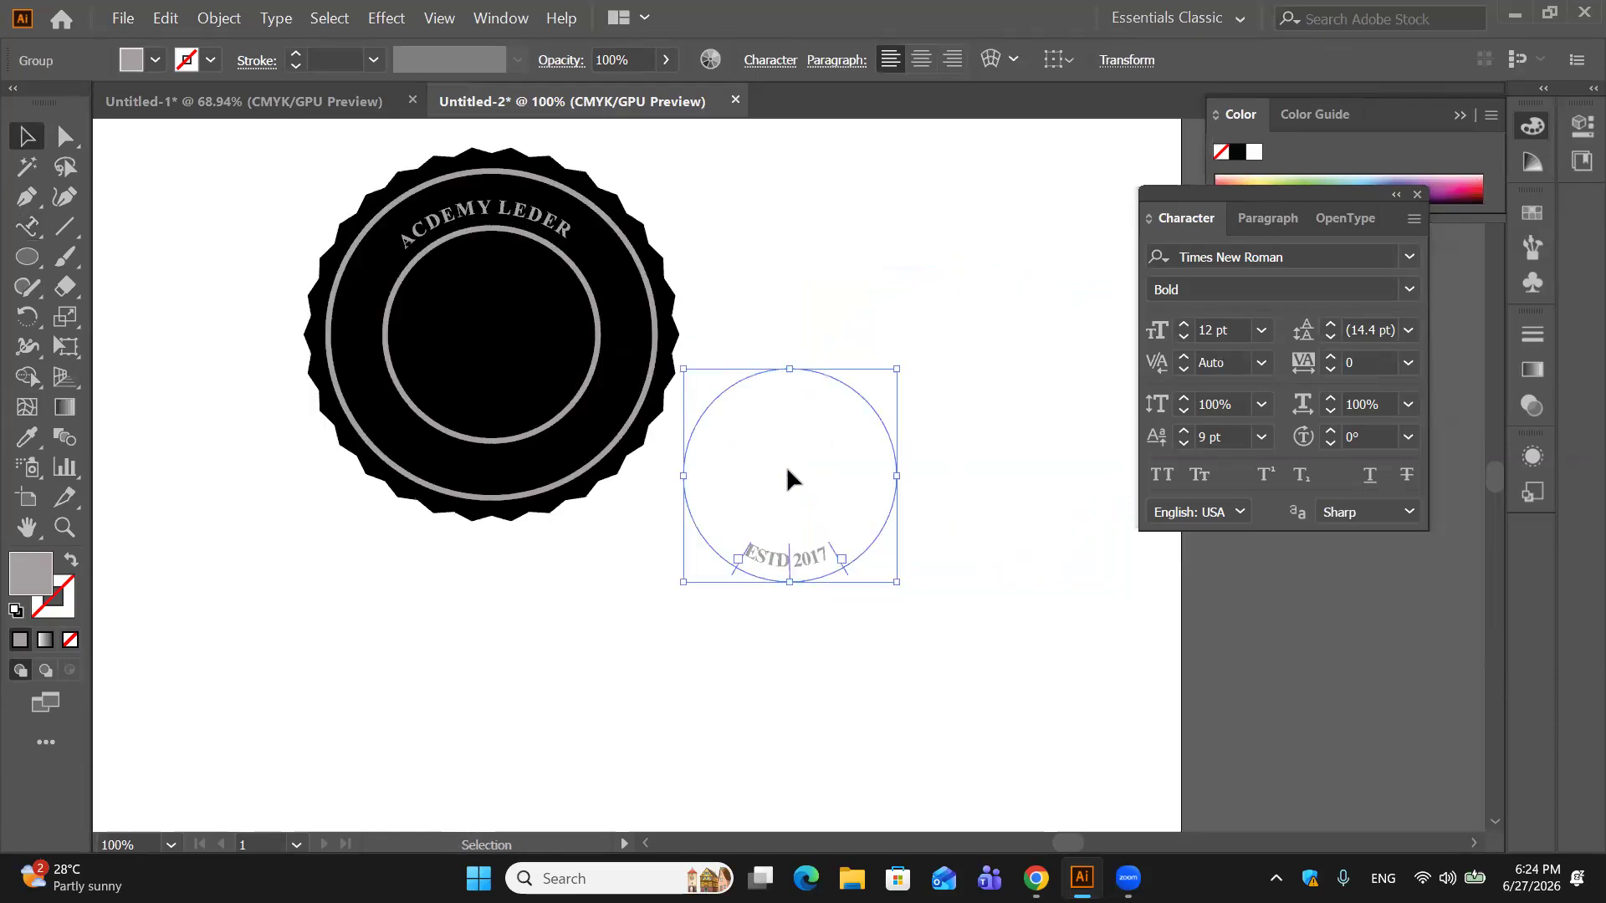
{"action": "left_click_drag", "start_coordinate": [786, 481], "coordinate": [492, 337]}
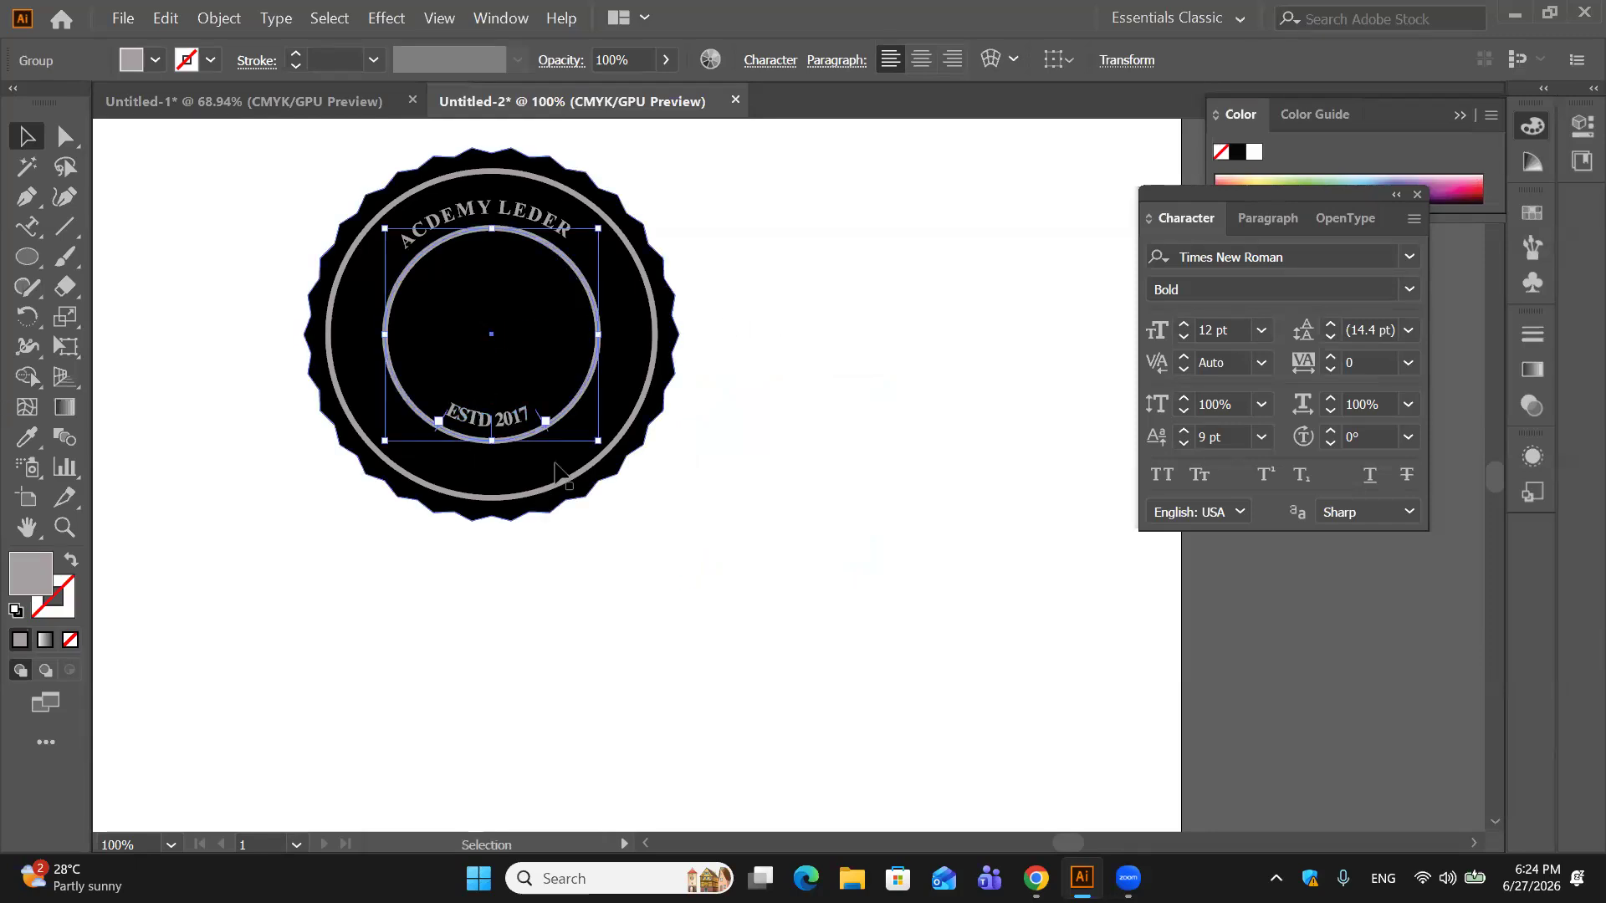
Step: Set the baseline shift of "ESTD 2017" to -19 pt so the text sits between the two gray rings
{"action": "left_click", "coordinate": [1261, 438]}
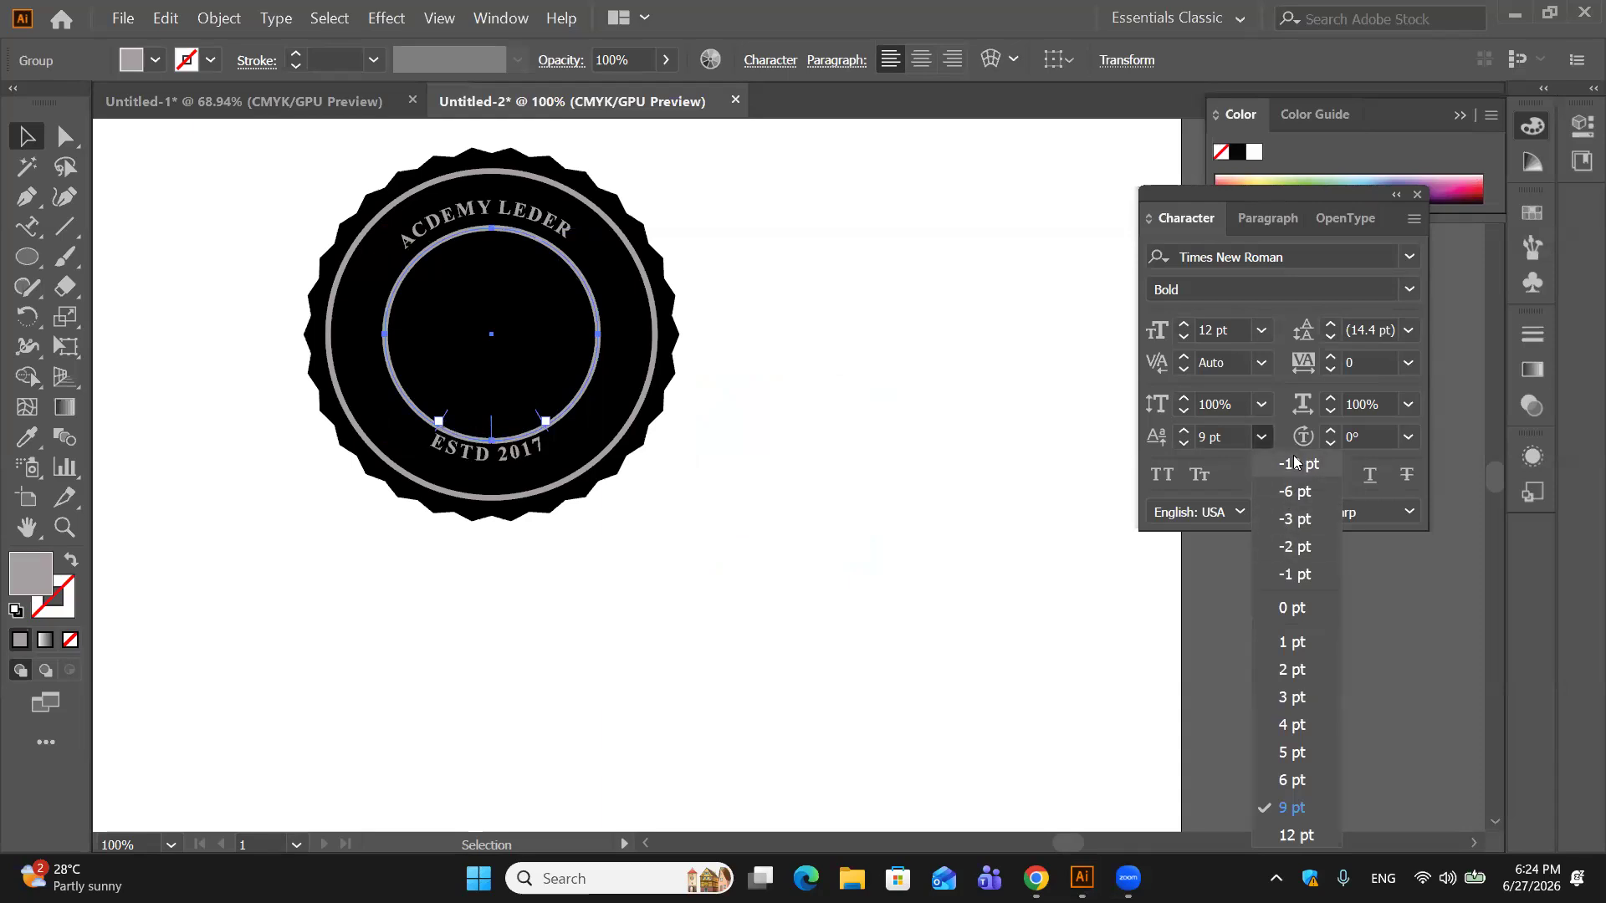
{"action": "left_click", "coordinate": [1294, 459]}
{"action": "left_click", "coordinate": [1261, 439]}
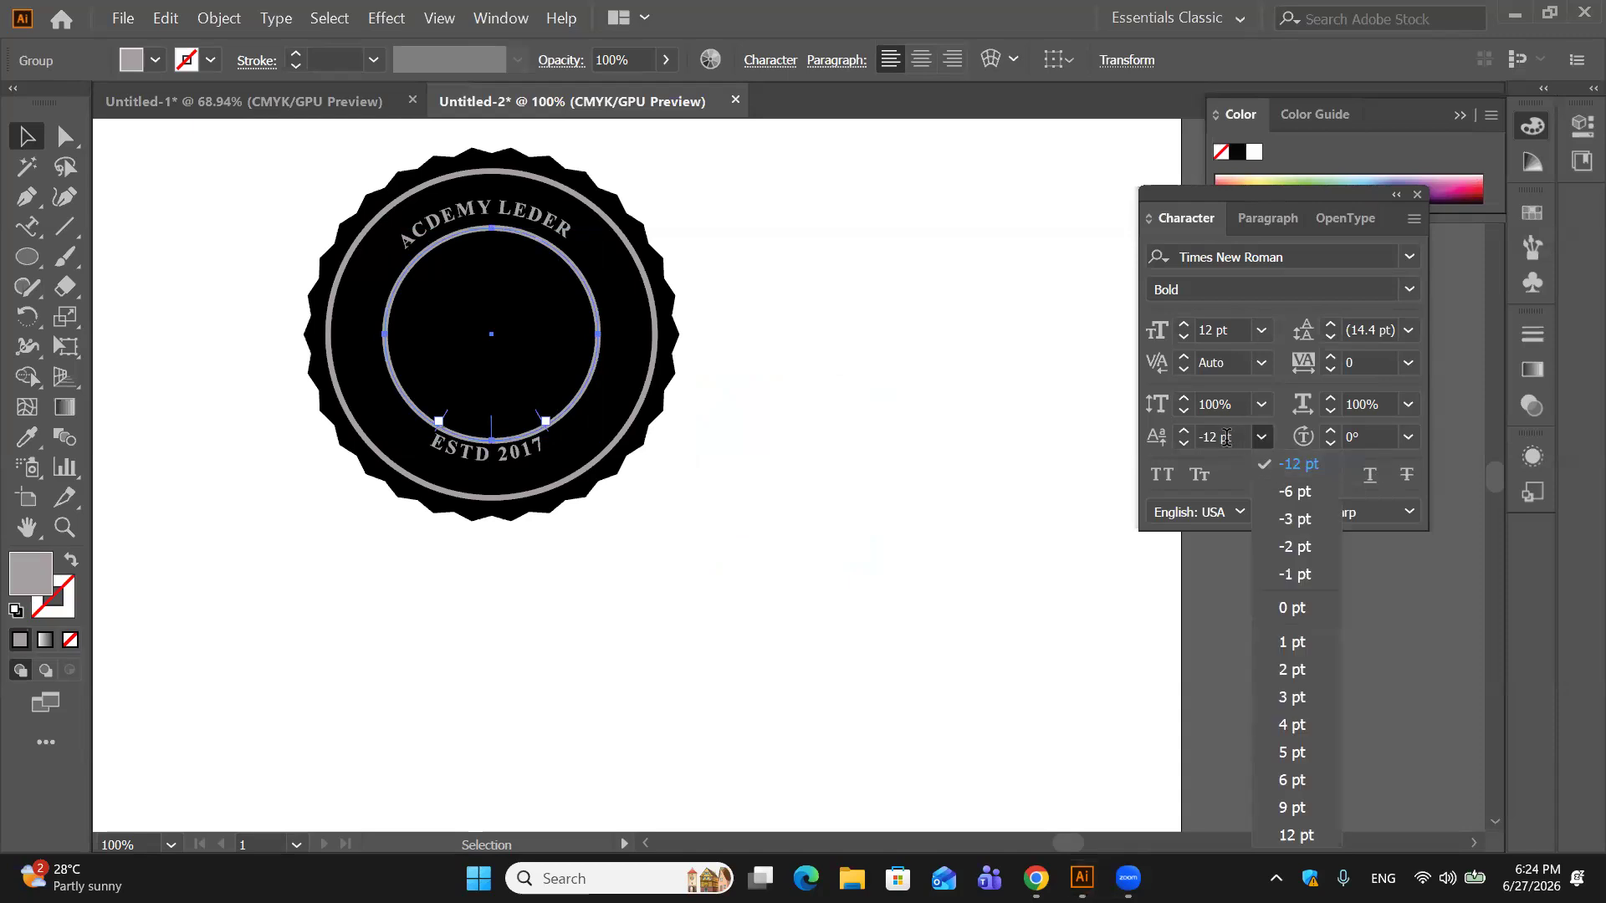
{"action": "left_click", "coordinate": [1220, 437]}
{"action": "key", "text": "Down"}
{"action": "key", "text": "Down"}
{"action": "key", "text": "Down"}
{"action": "key", "text": "Down"}
{"action": "key", "text": "Down"}
{"action": "key", "text": "Down"}
{"action": "key", "text": "Down"}
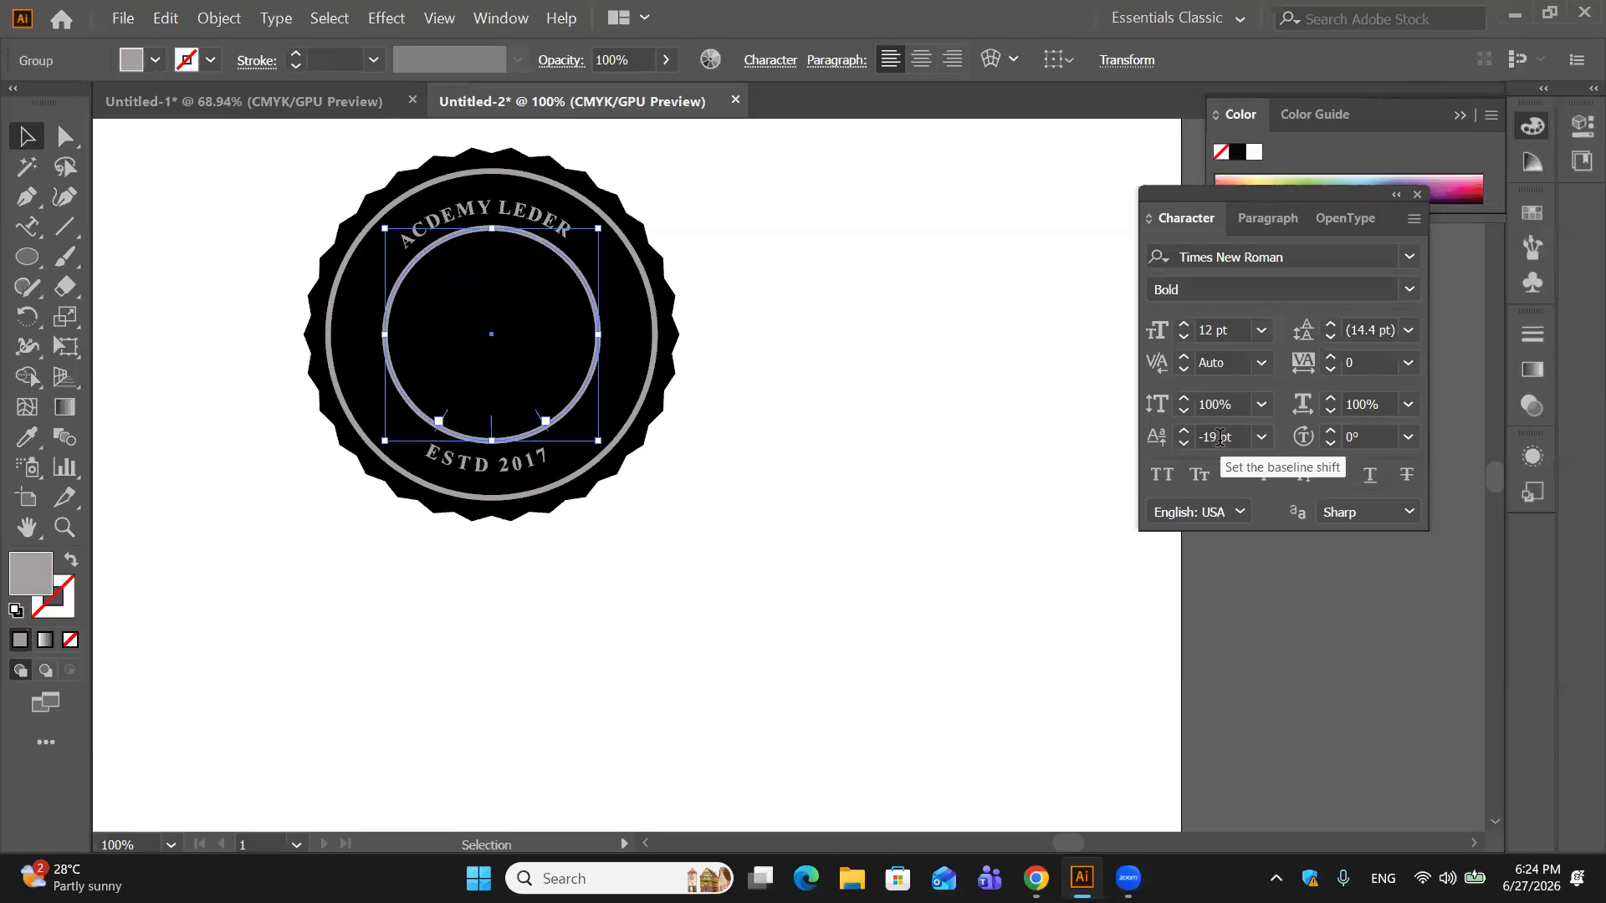
{"action": "left_click", "coordinate": [999, 367]}
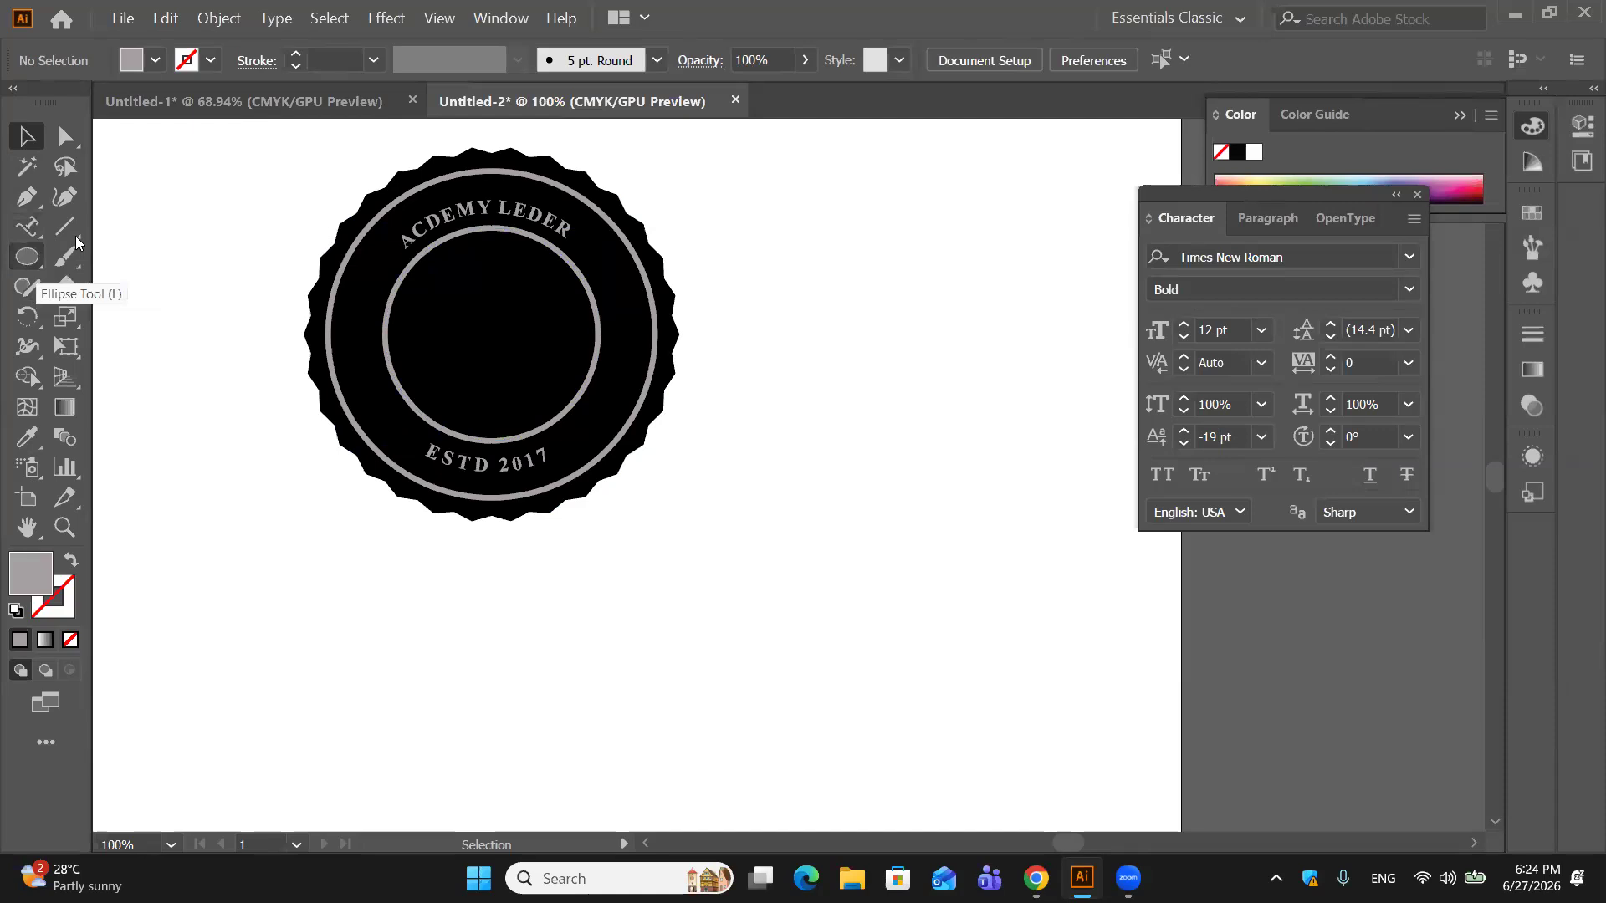
Step: Draw a small gray five-pointed star with the Star tool and place it between the two rings on the badge's left side
{"action": "left_click", "coordinate": [71, 238]}
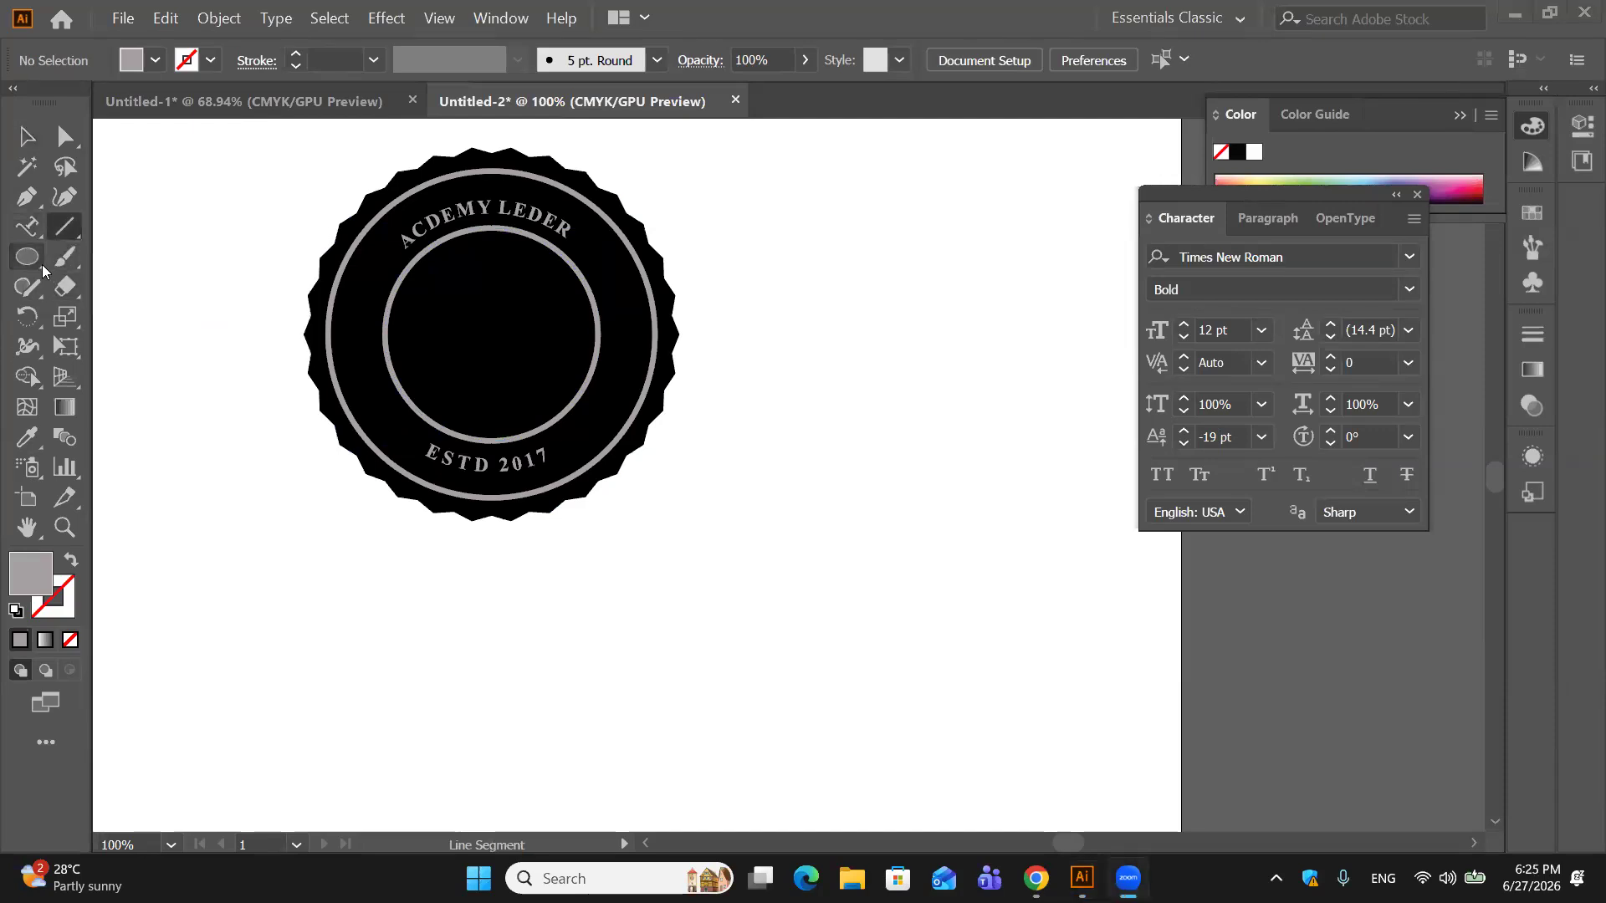
{"action": "left_click", "coordinate": [42, 264]}
{"action": "left_click", "coordinate": [134, 374]}
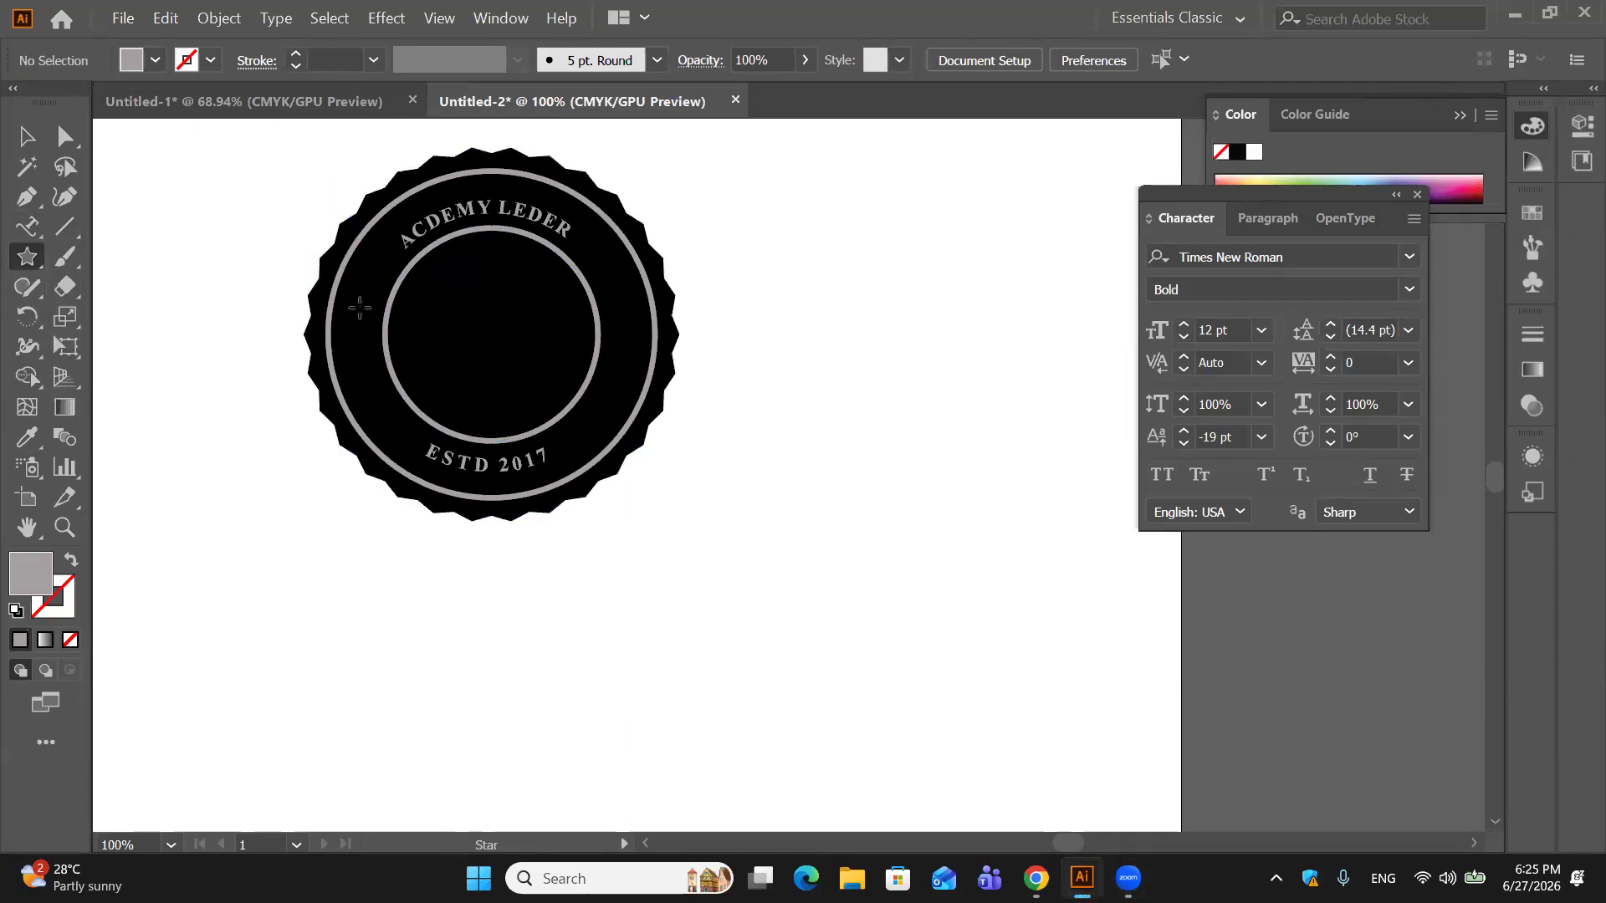
{"action": "left_click_drag", "start_coordinate": [352, 312], "coordinate": [381, 285]}
{"action": "left_click", "coordinate": [23, 136]}
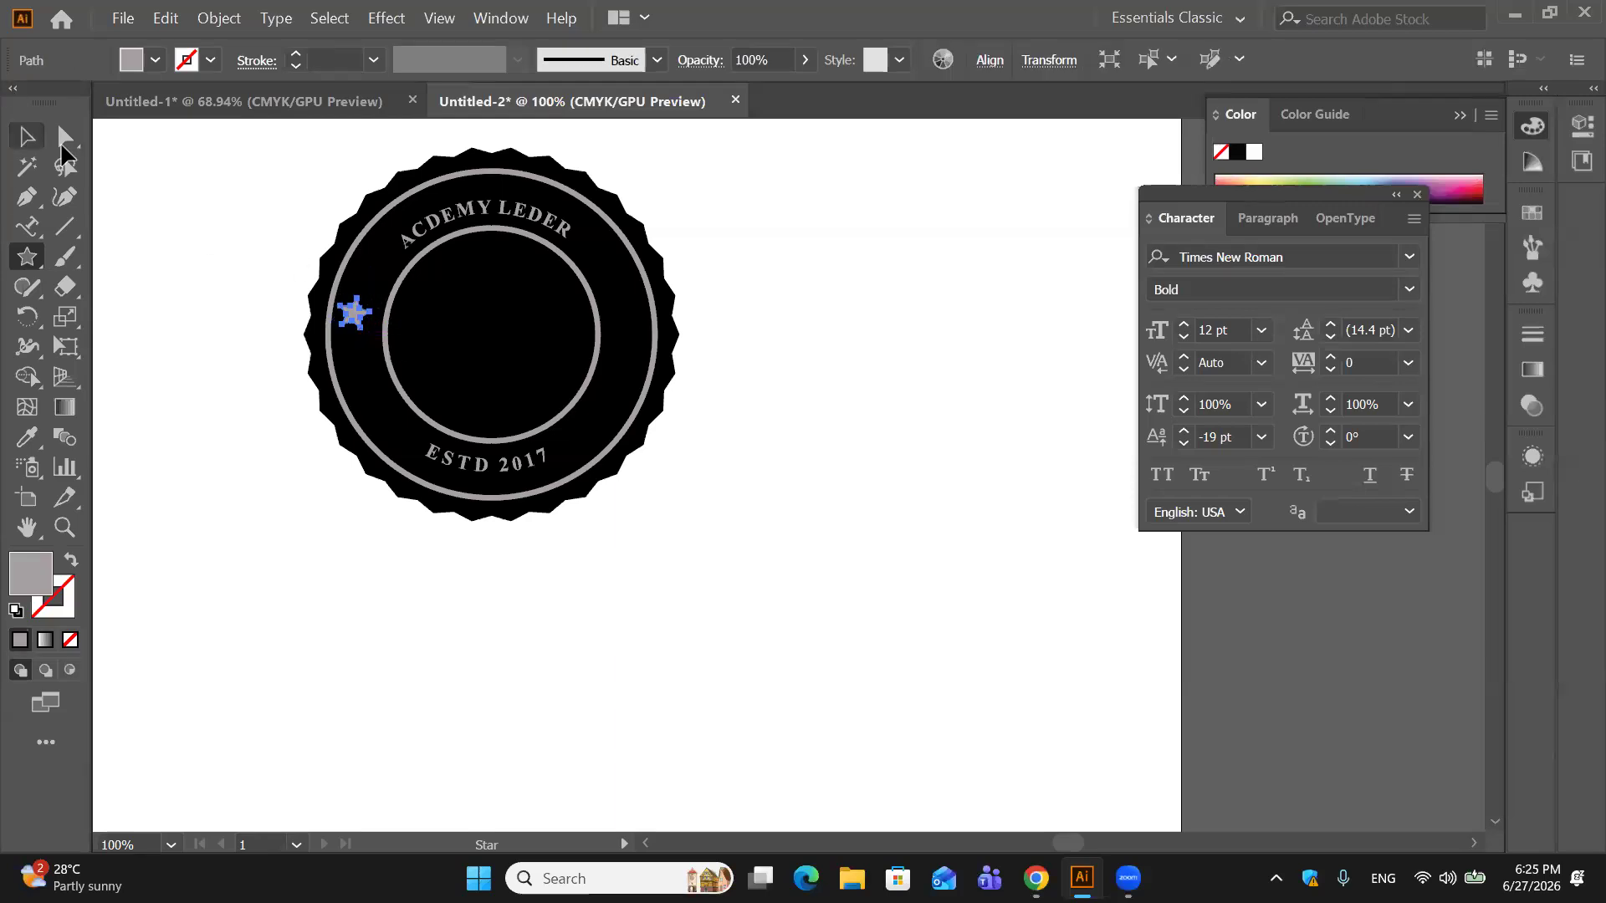
{"action": "left_click_drag", "start_coordinate": [351, 325], "coordinate": [361, 344]}
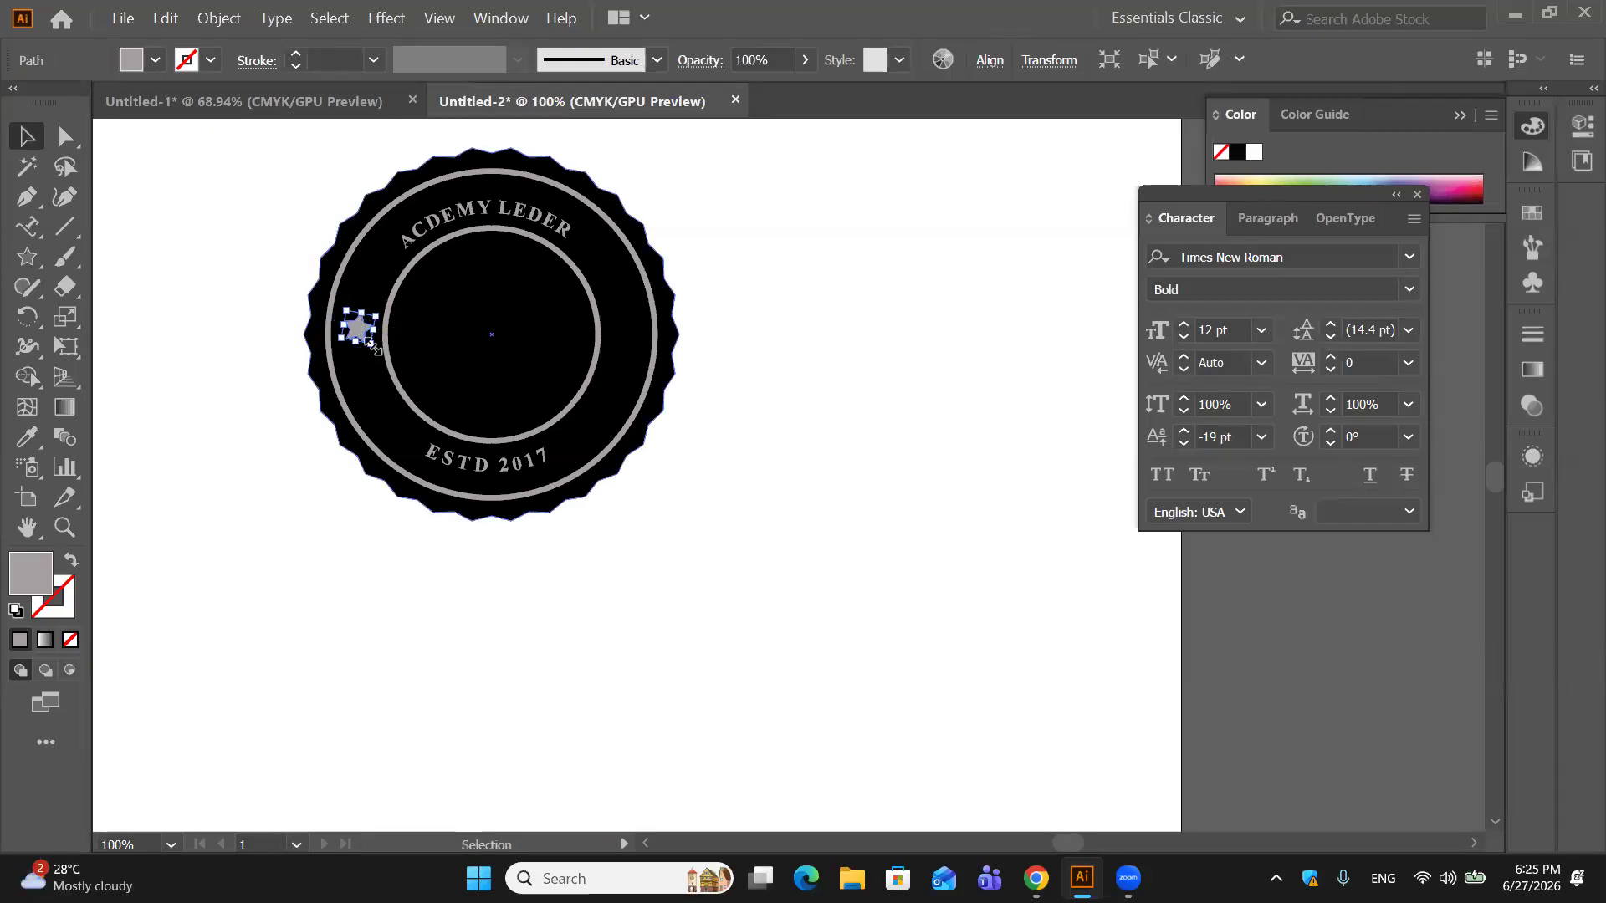
Step: Duplicate the gray star into three stars spaced vertically between the two rings on the badge's left side
{"action": "left_click_drag", "start_coordinate": [374, 346], "coordinate": [384, 418]}
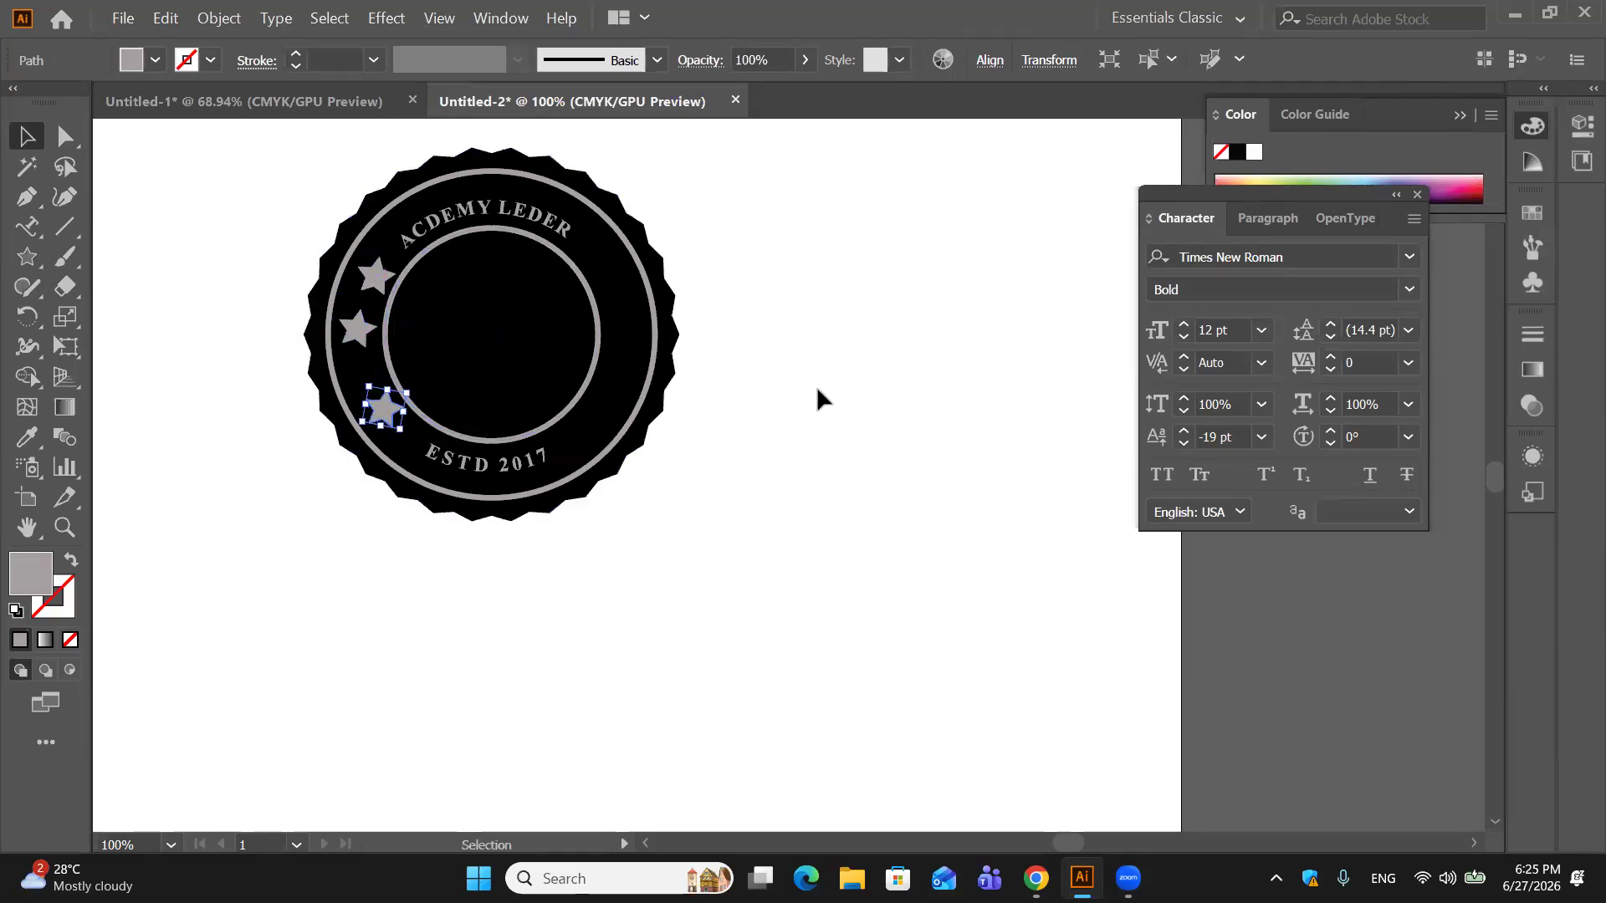
{"action": "left_click", "coordinate": [750, 399]}
{"action": "left_click_drag", "start_coordinate": [387, 418], "coordinate": [362, 344]}
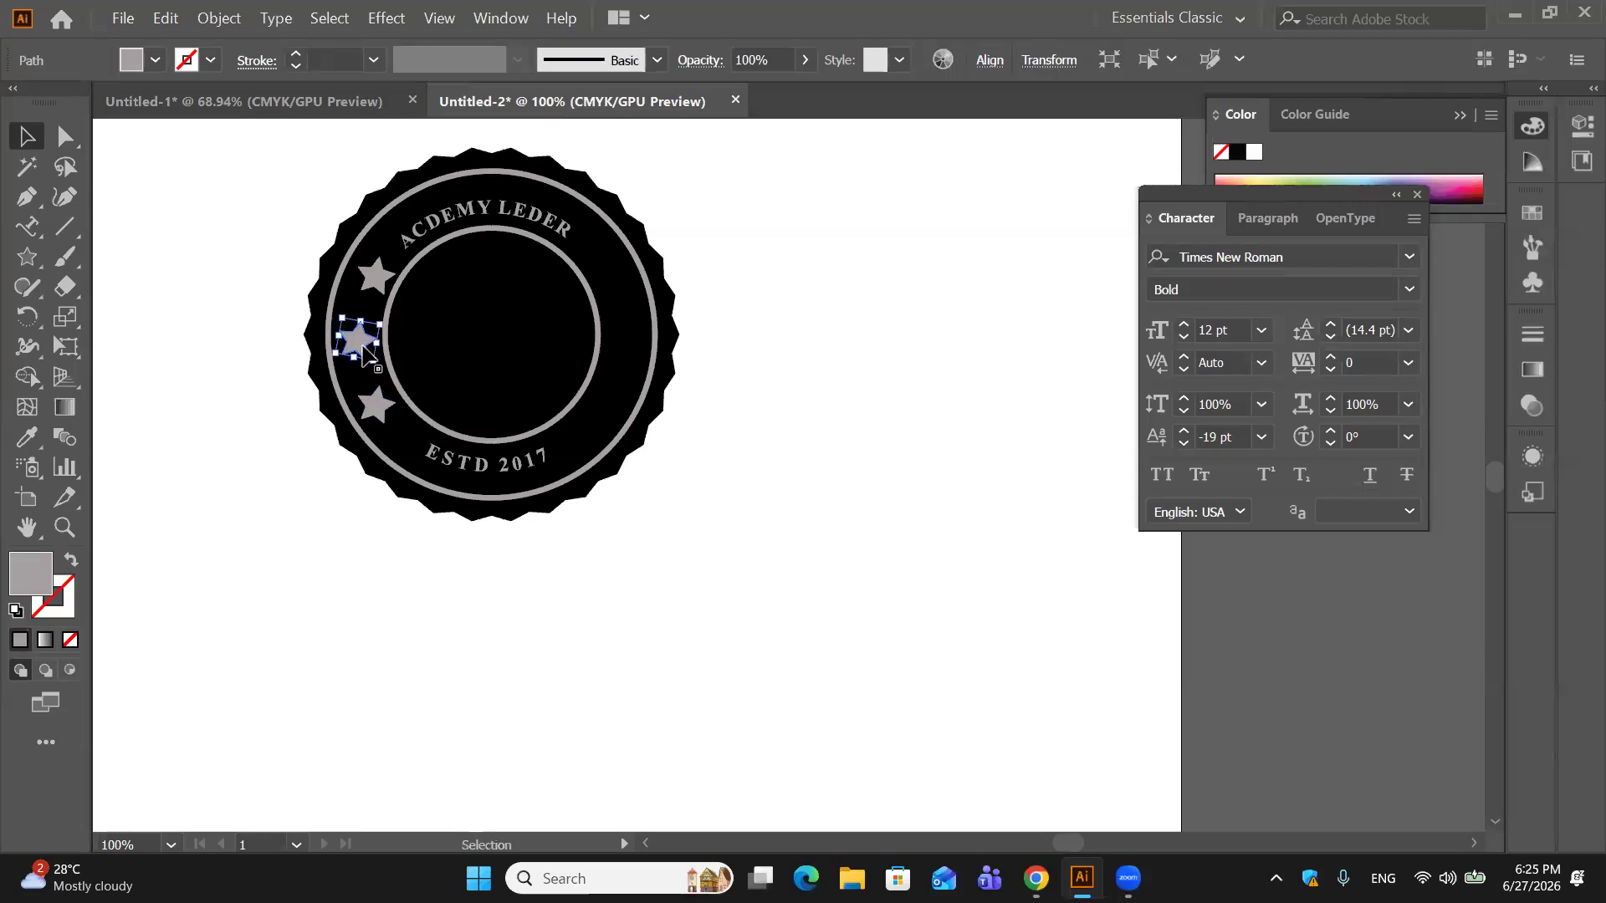
Step: Try to align the three left-side stars on a common vertical line, and undo the alignment
{"action": "left_click", "coordinate": [378, 279]}
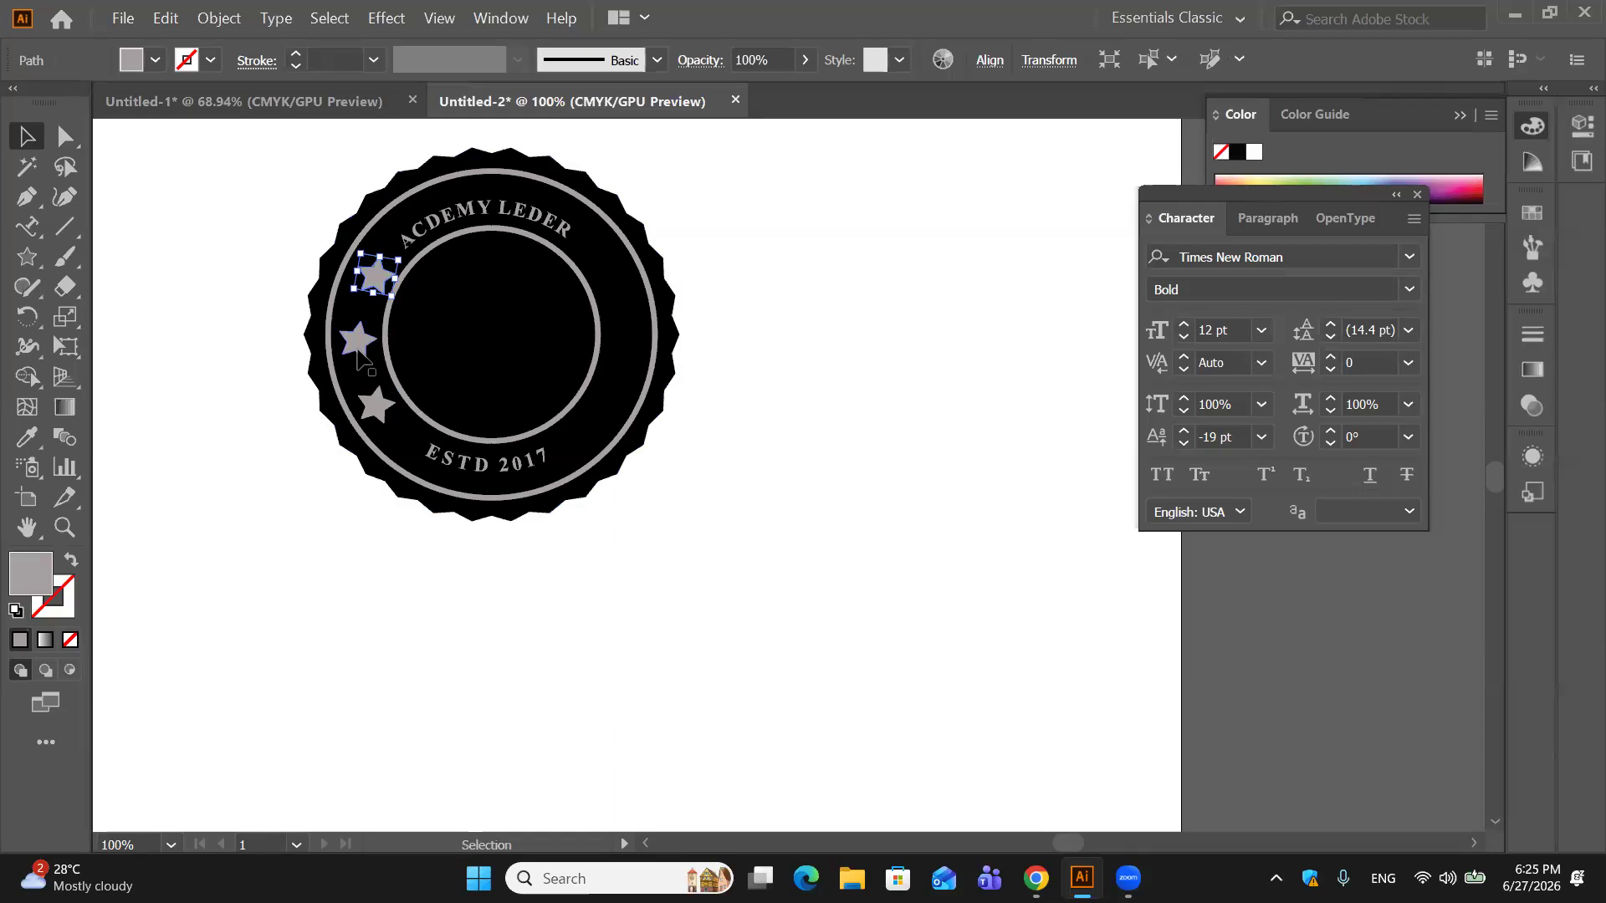
{"action": "left_click", "coordinate": [360, 351]}
{"action": "left_click", "coordinate": [374, 409], "text": "shift"}
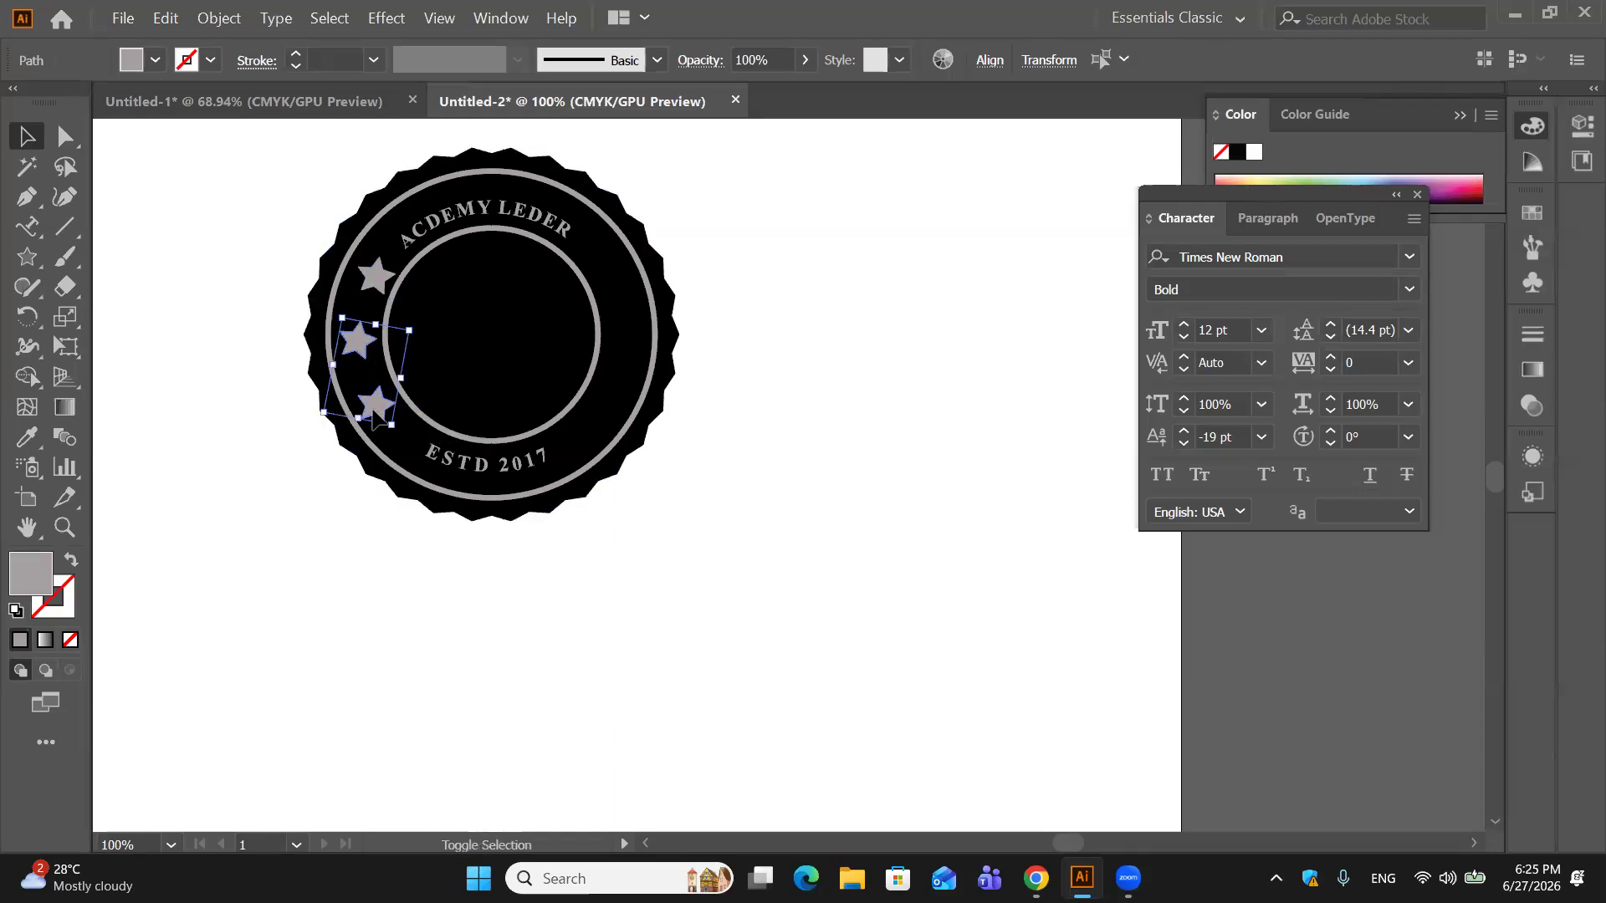
{"action": "left_click", "coordinate": [378, 277], "text": "shift"}
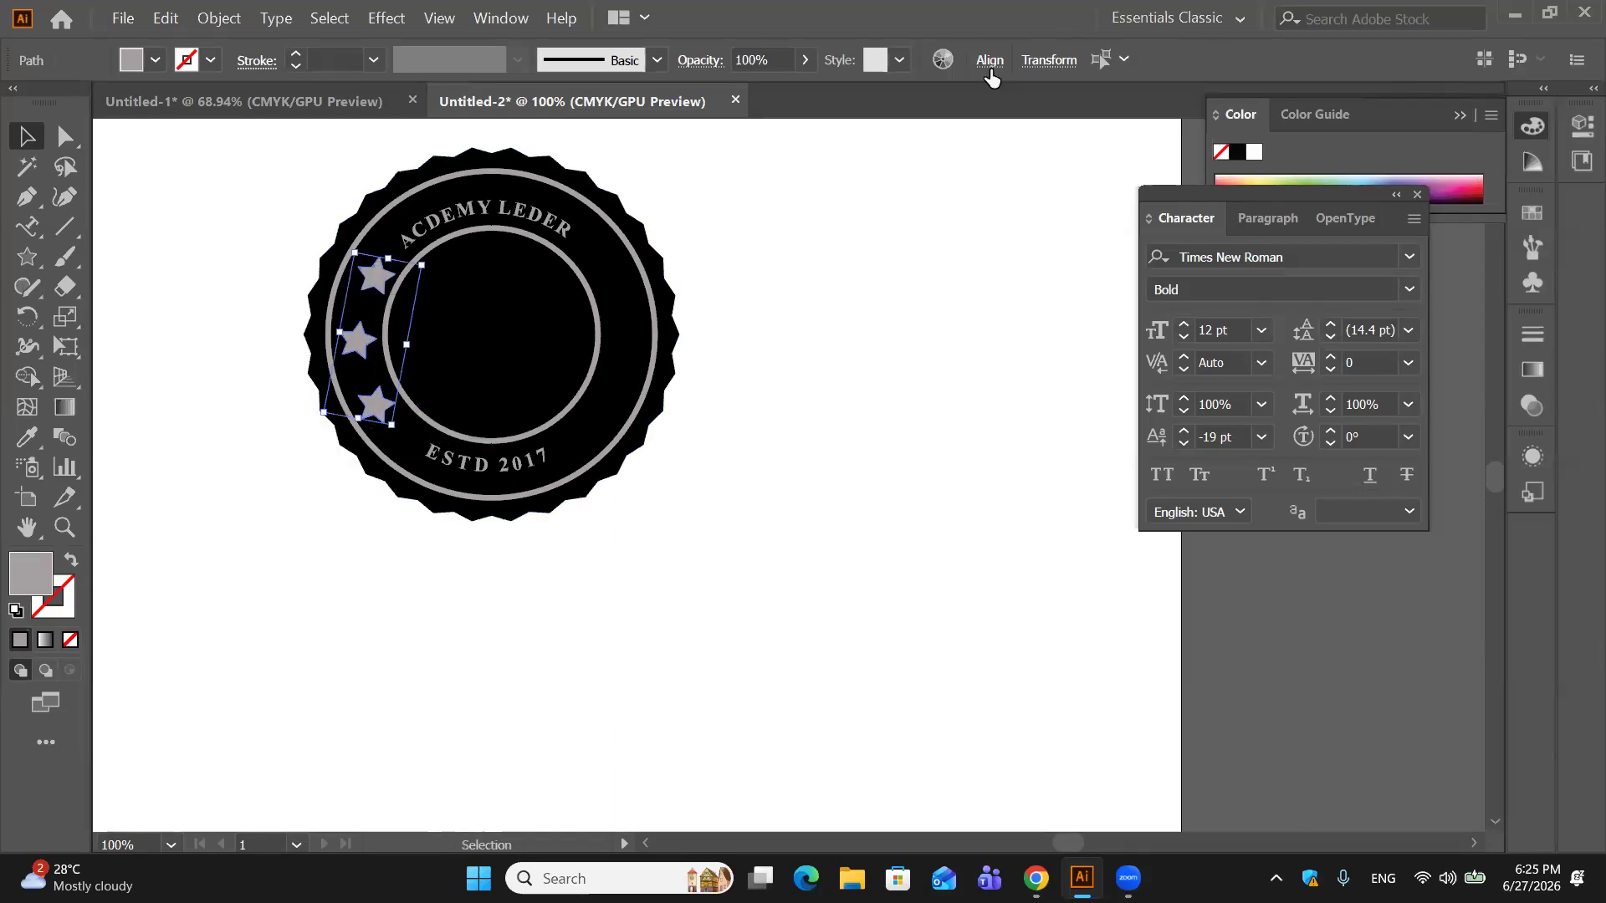
{"action": "left_click", "coordinate": [988, 60]}
{"action": "left_click", "coordinate": [781, 130]}
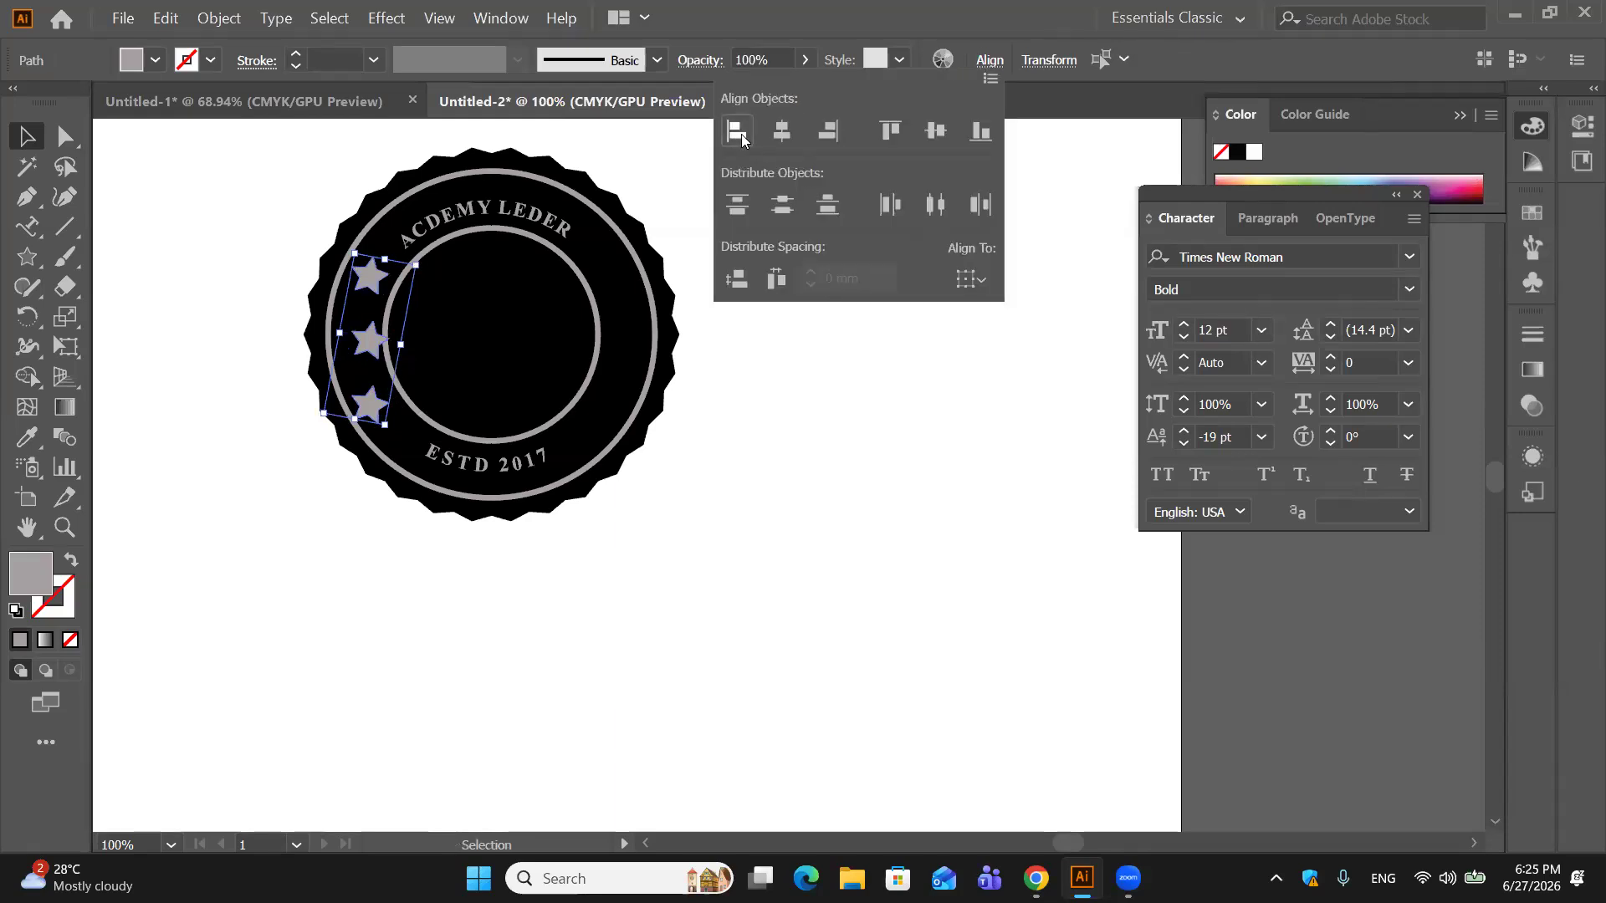
{"action": "left_click", "coordinate": [743, 138]}
{"action": "key", "text": "ctrl+z"}
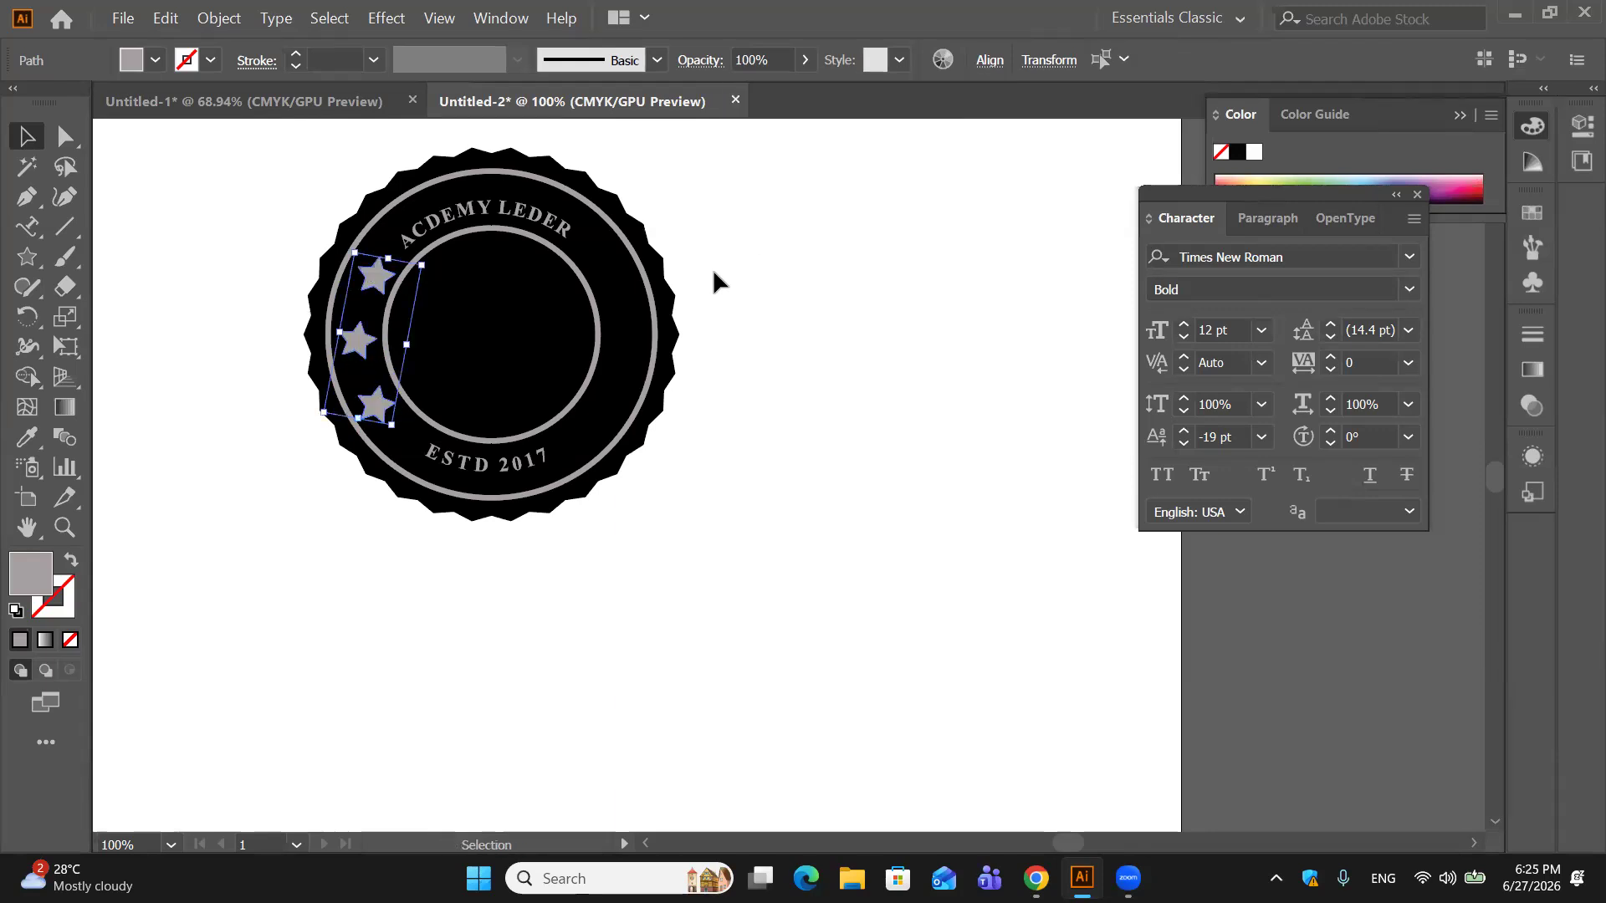
{"action": "left_click", "coordinate": [798, 282]}
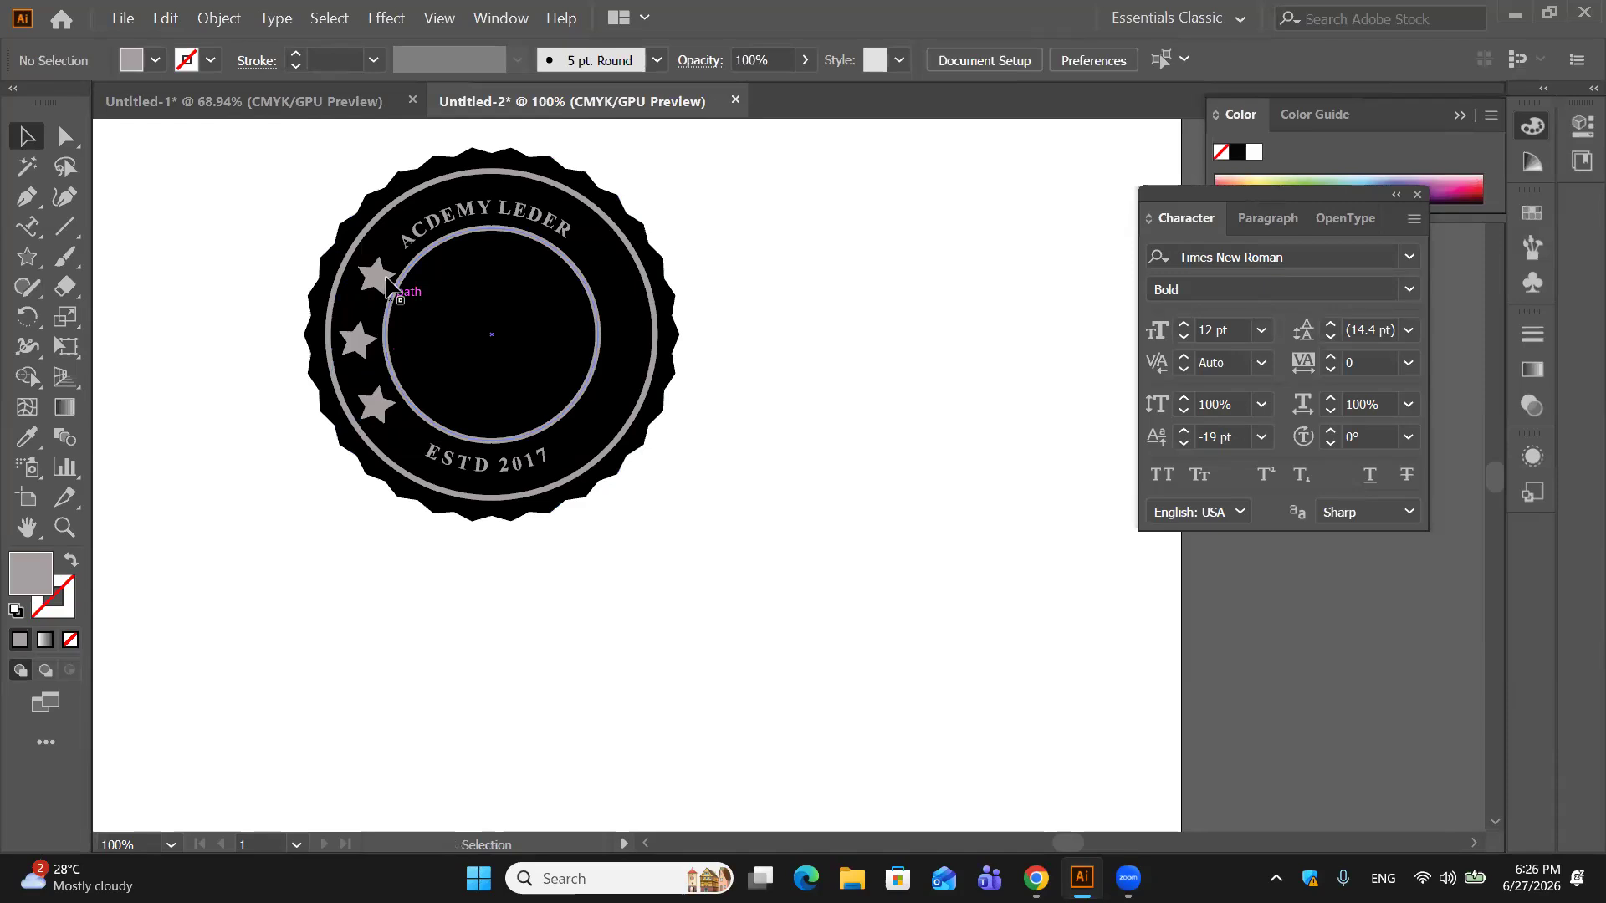
Step: Reposition the three left-side stars so they follow the curve between the two rings down toward "ESTD 2017"
{"action": "left_click_drag", "start_coordinate": [381, 278], "coordinate": [373, 278]}
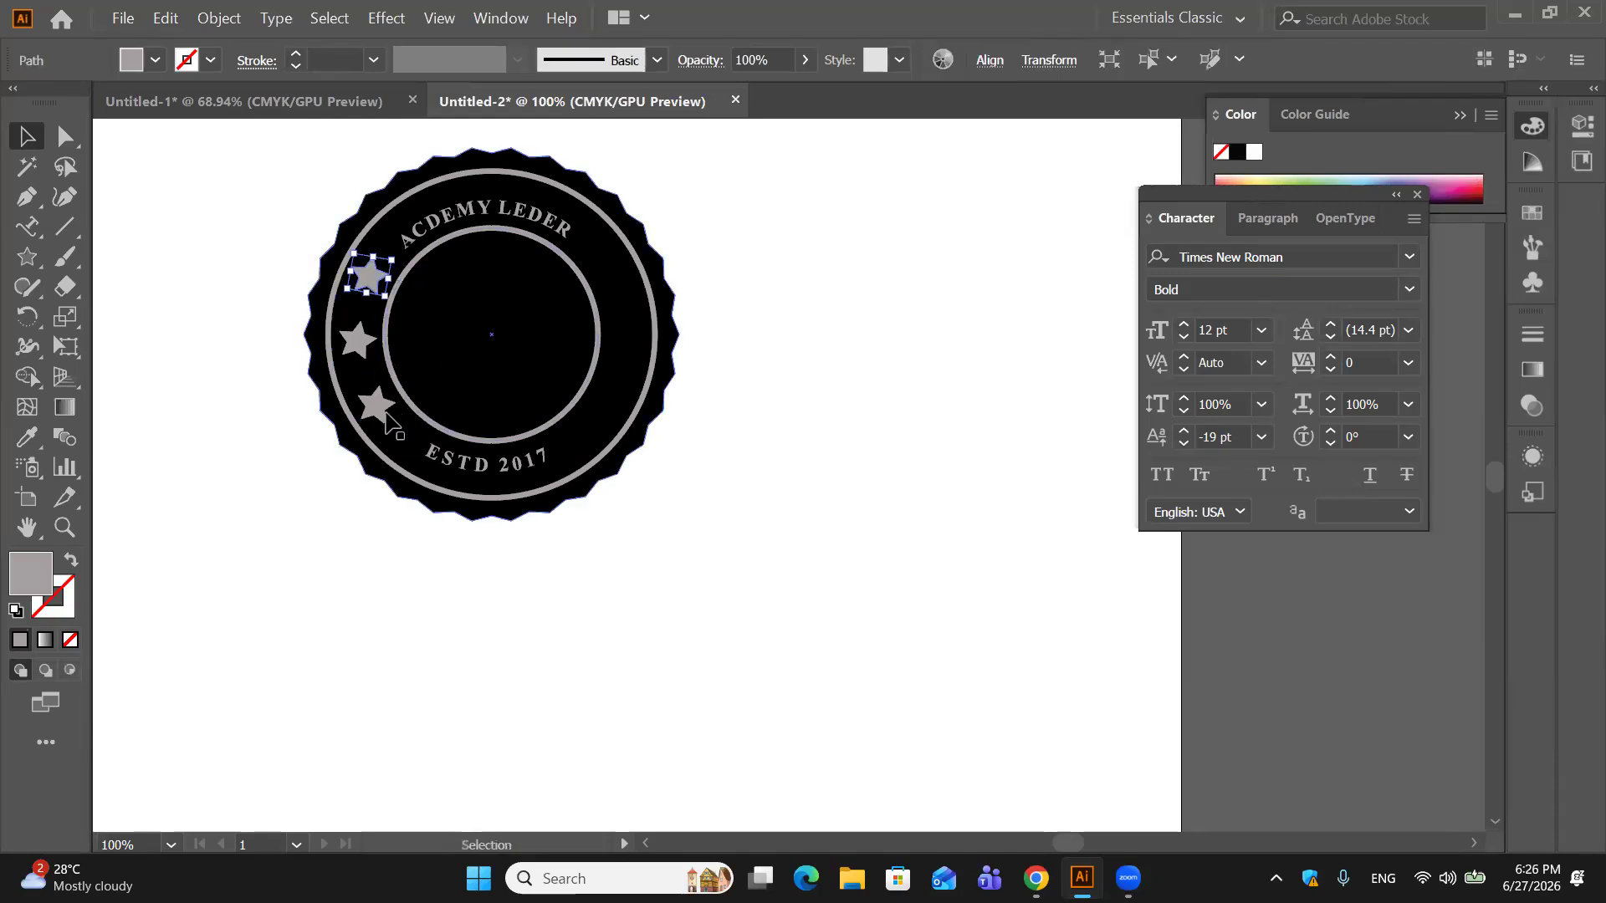
{"action": "left_click_drag", "start_coordinate": [383, 418], "coordinate": [413, 448]}
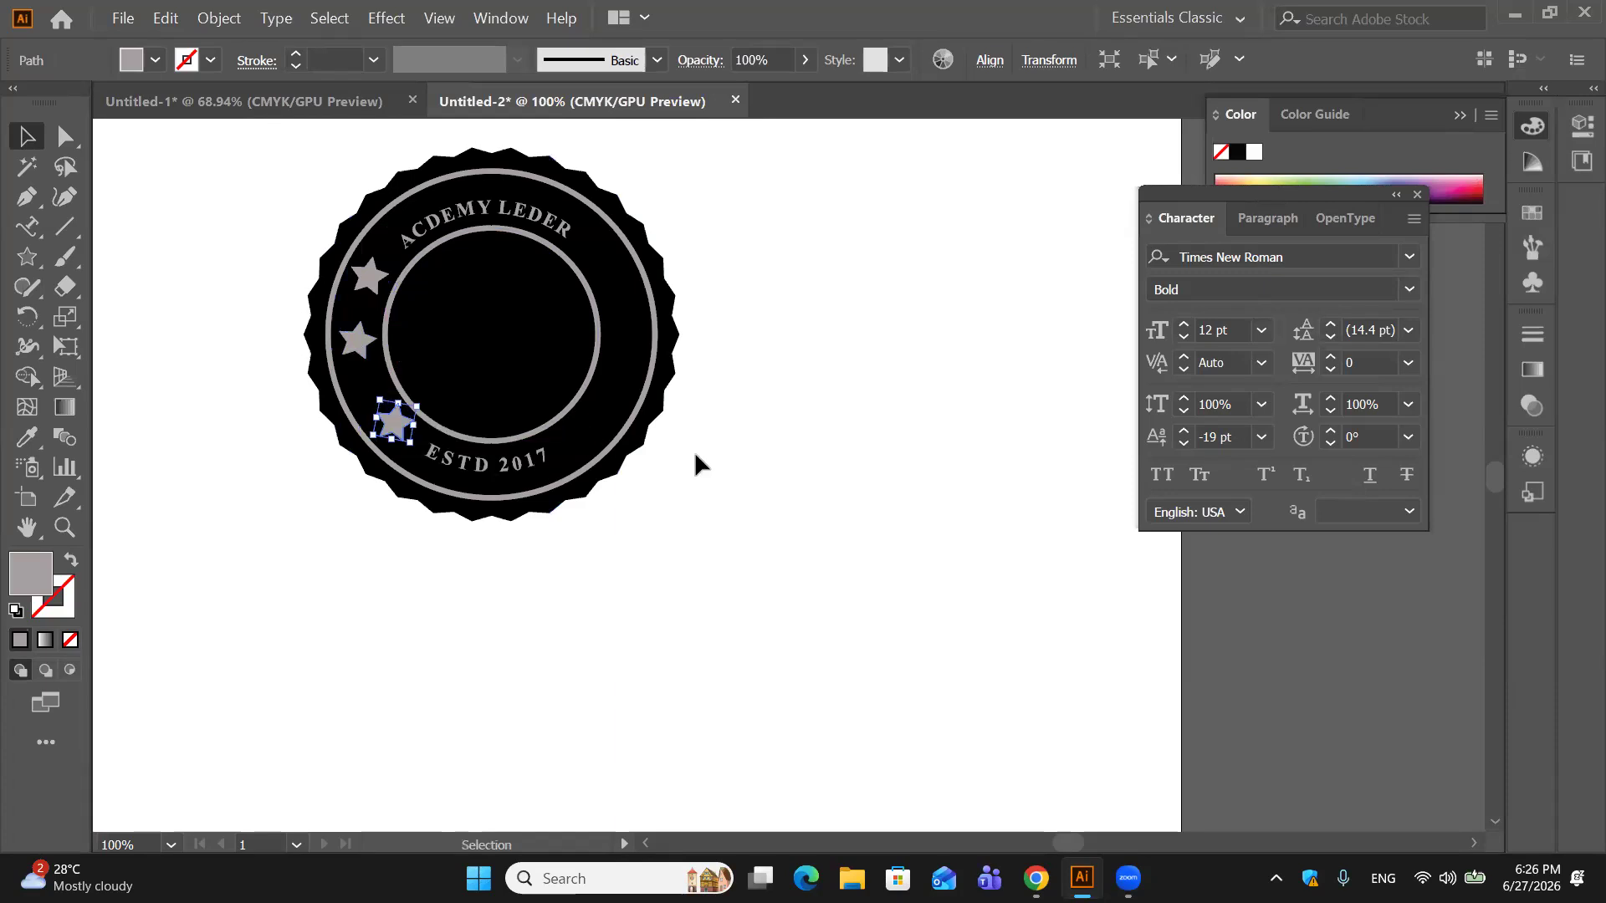
{"action": "left_click", "coordinate": [720, 442]}
{"action": "left_click_drag", "start_coordinate": [354, 341], "coordinate": [358, 361]}
{"action": "left_click", "coordinate": [752, 371]}
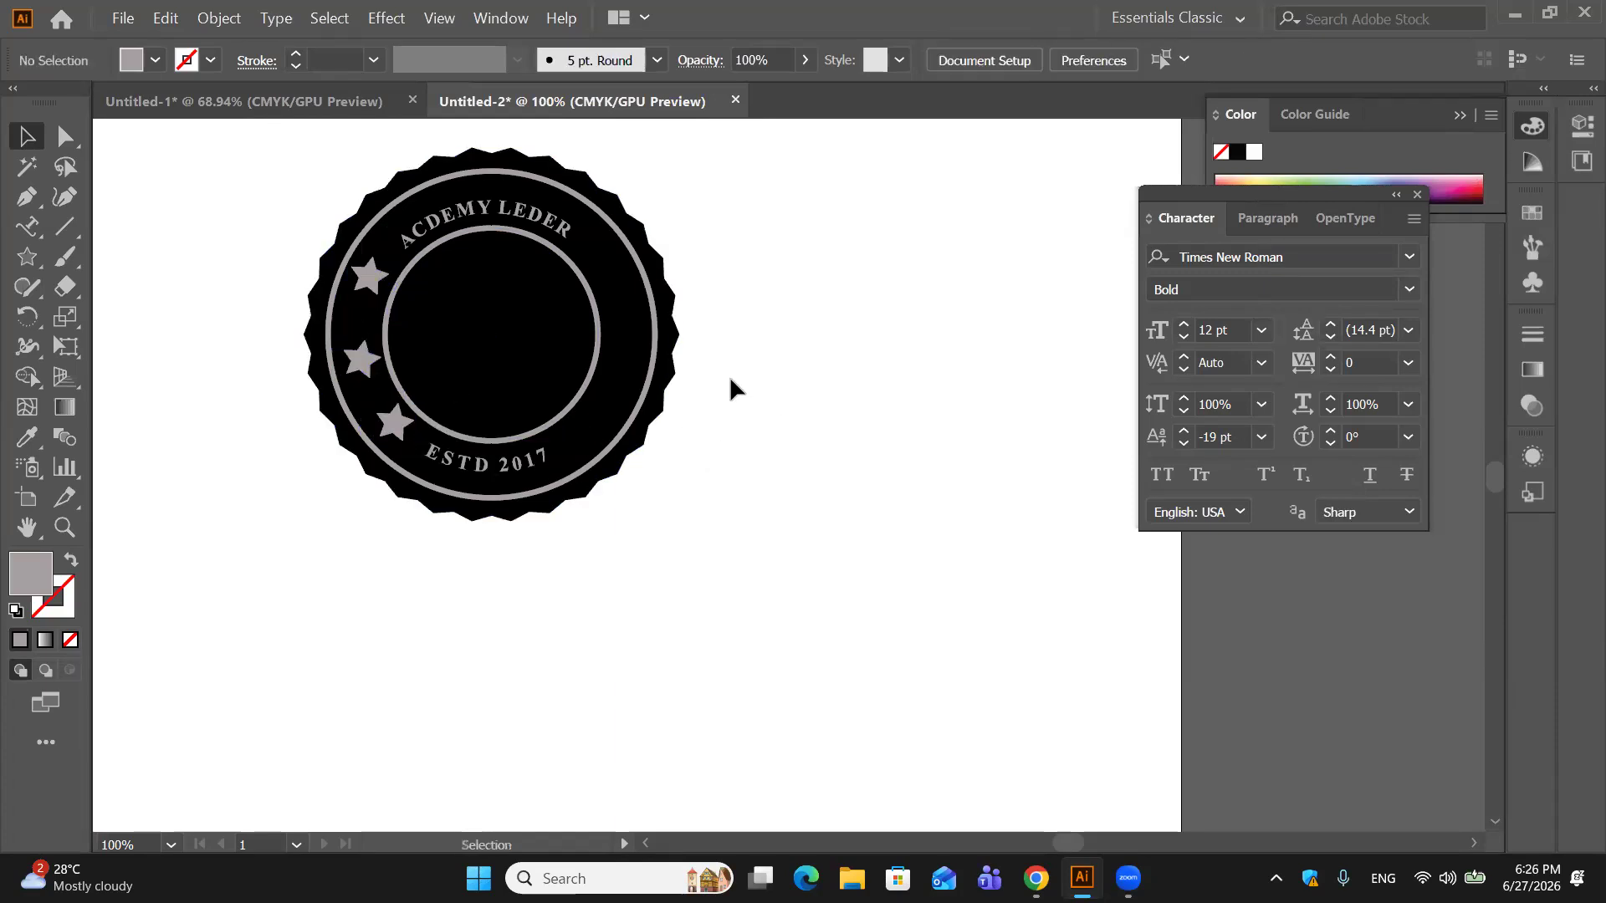
Step: Group the three gray stars on the badge's left side
{"action": "left_click", "coordinate": [368, 281]}
{"action": "left_click", "coordinate": [362, 359], "text": "shift"}
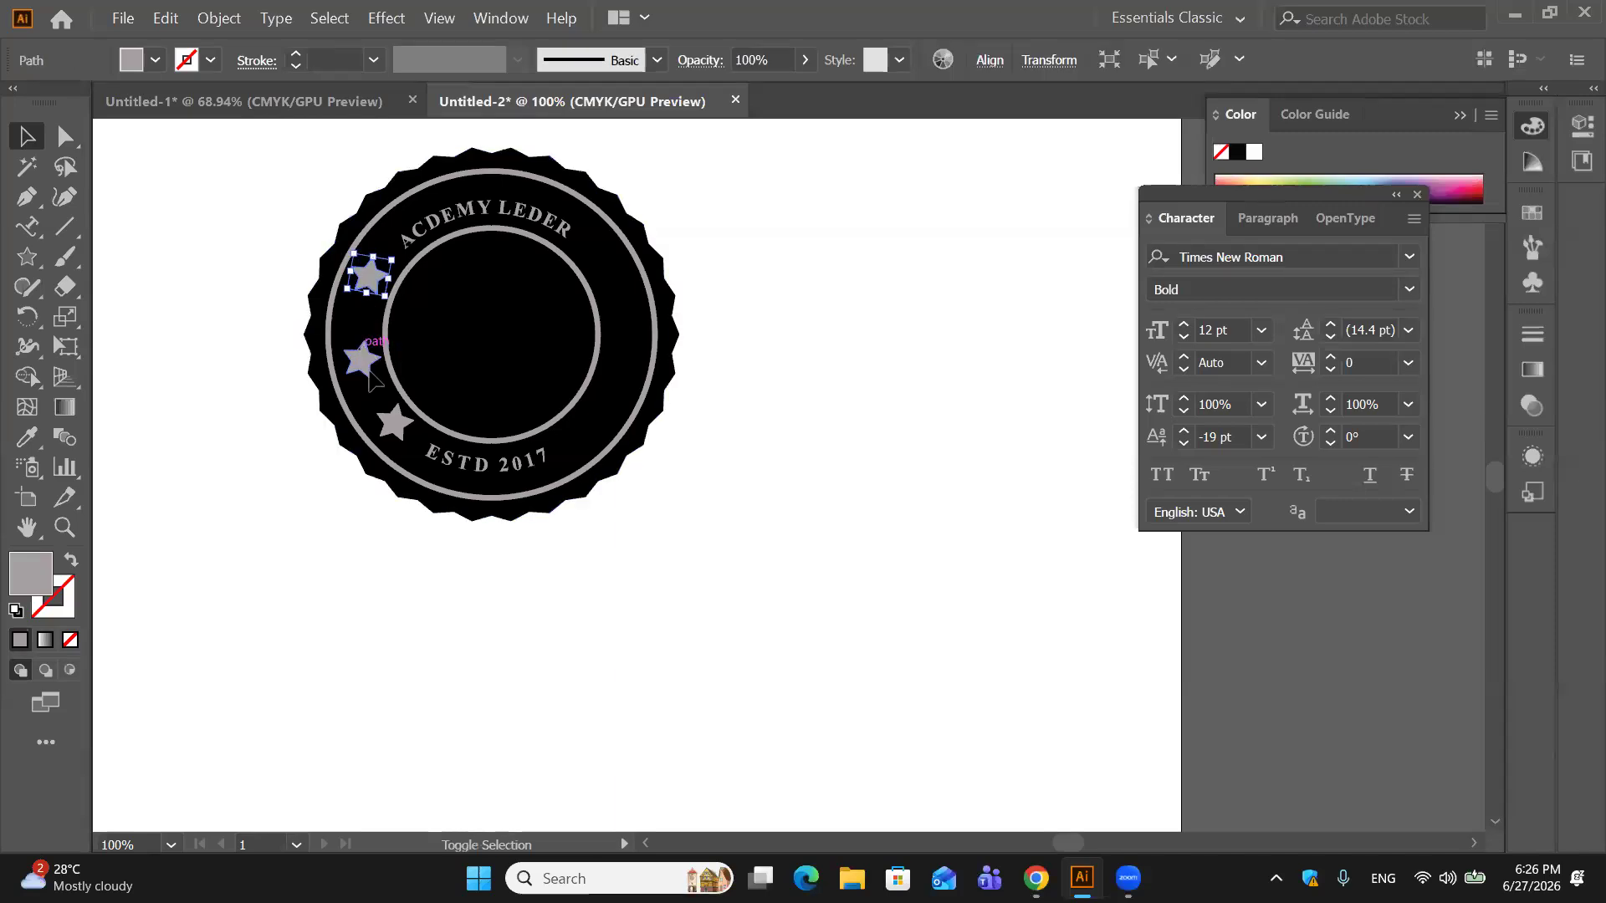
{"action": "left_click", "coordinate": [394, 424], "text": "shift"}
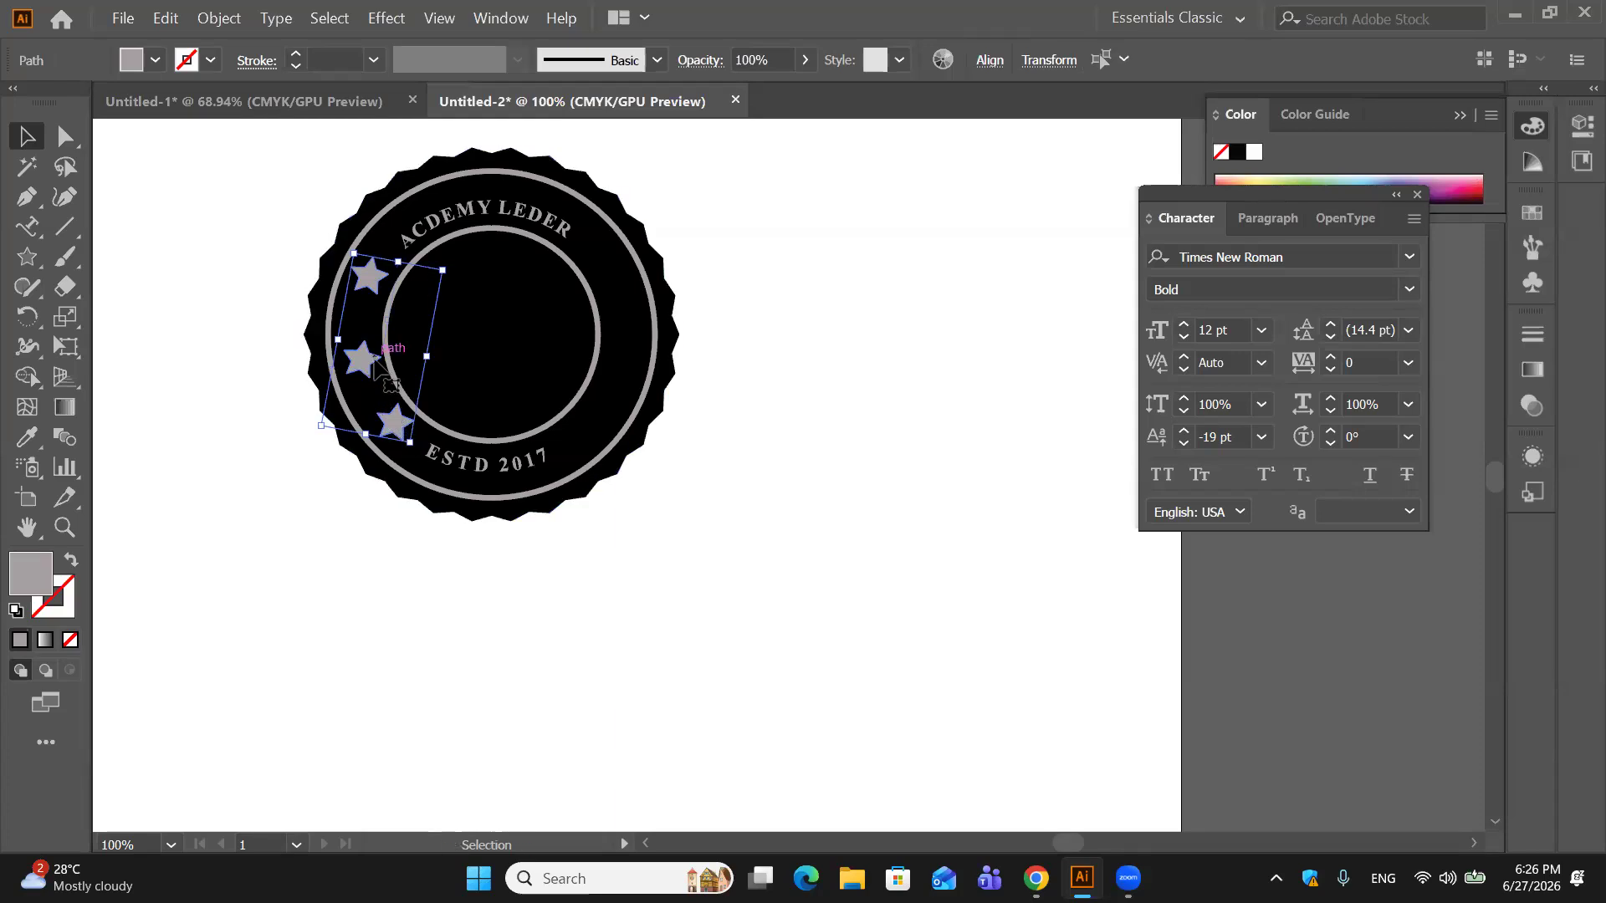
{"action": "key", "text": "ctrl+g"}
Step: Reflect a copy of the star group across the vertical axis and place it between the rings on the badge's right side
{"action": "right_click", "coordinate": [375, 361]}
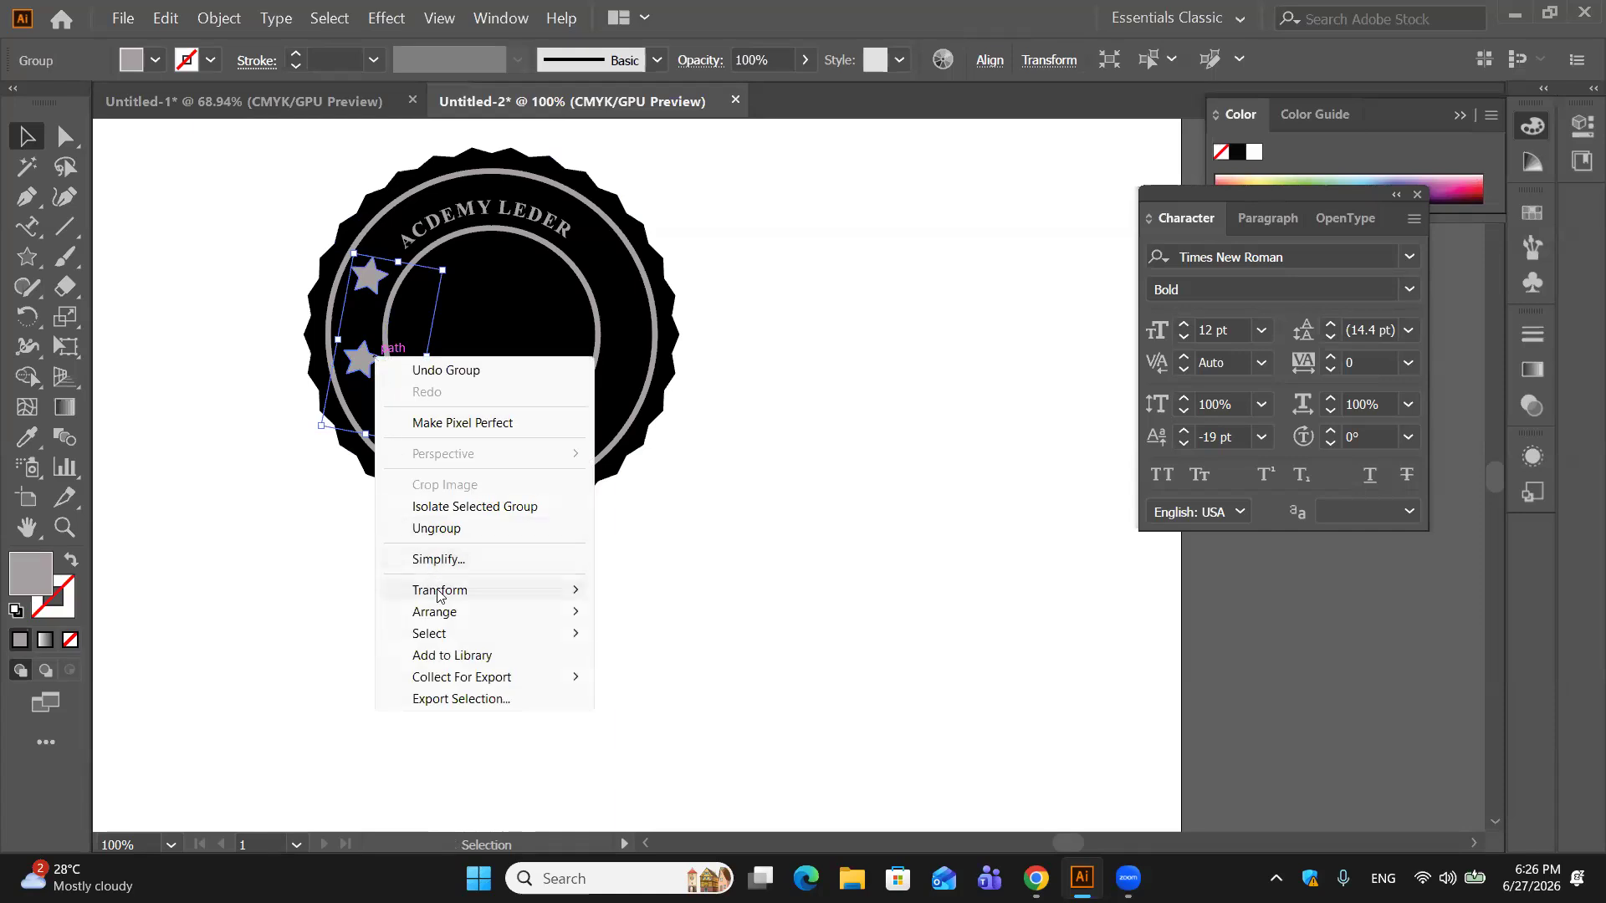
{"action": "left_click", "coordinate": [645, 664]}
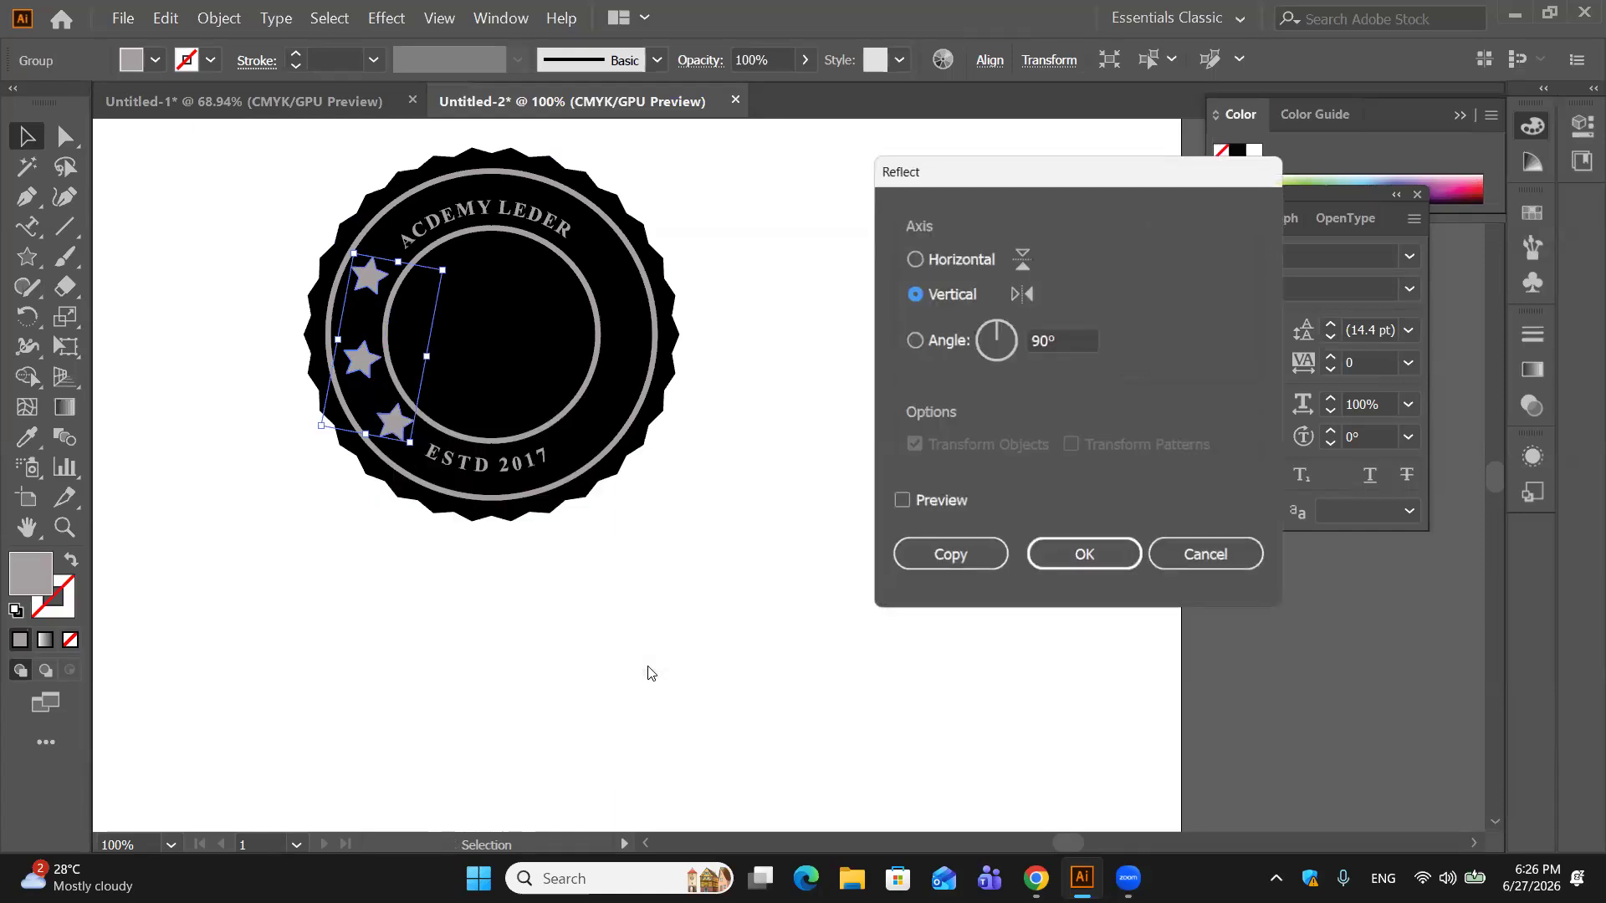
{"action": "left_click", "coordinate": [902, 501]}
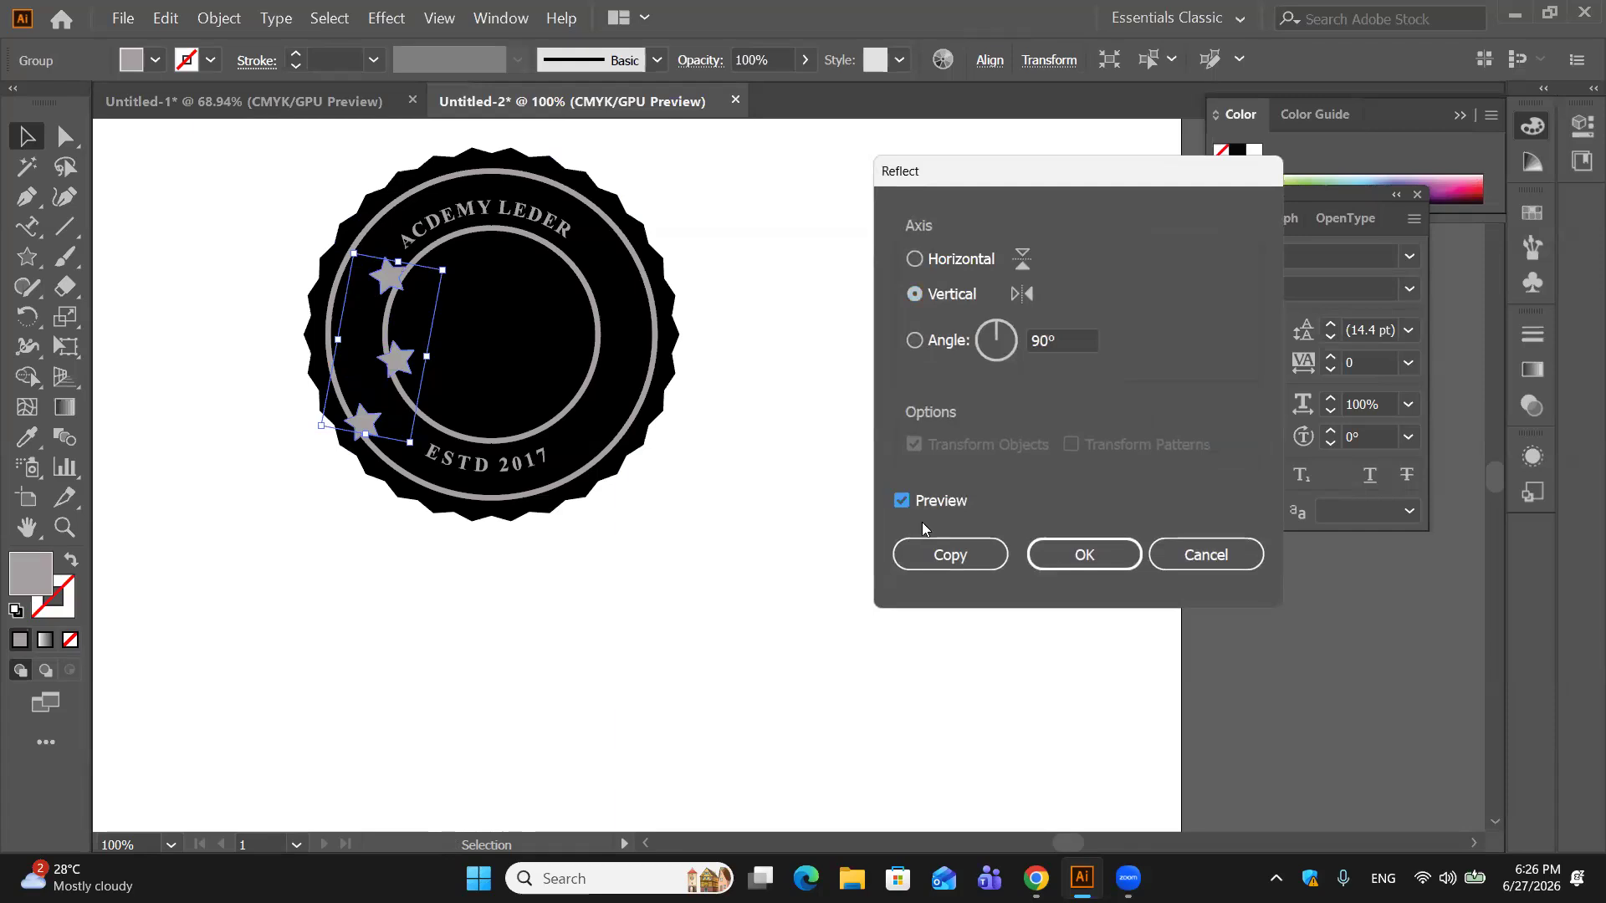
{"action": "left_click", "coordinate": [943, 554]}
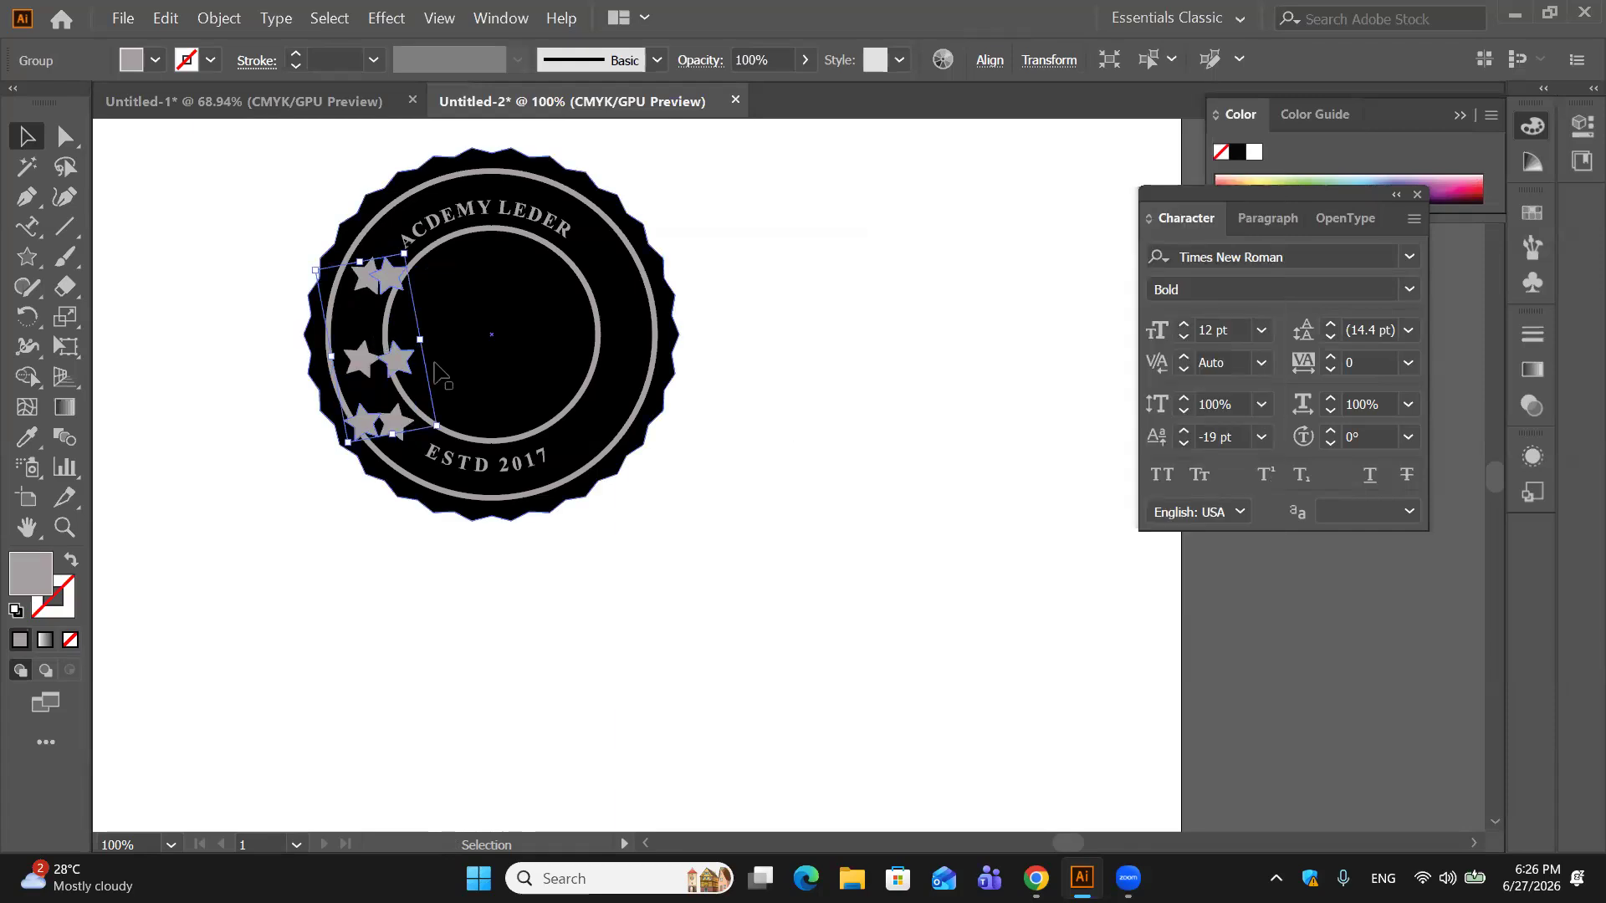
{"action": "left_click_drag", "start_coordinate": [410, 365], "coordinate": [627, 362]}
{"action": "left_click", "coordinate": [754, 329]}
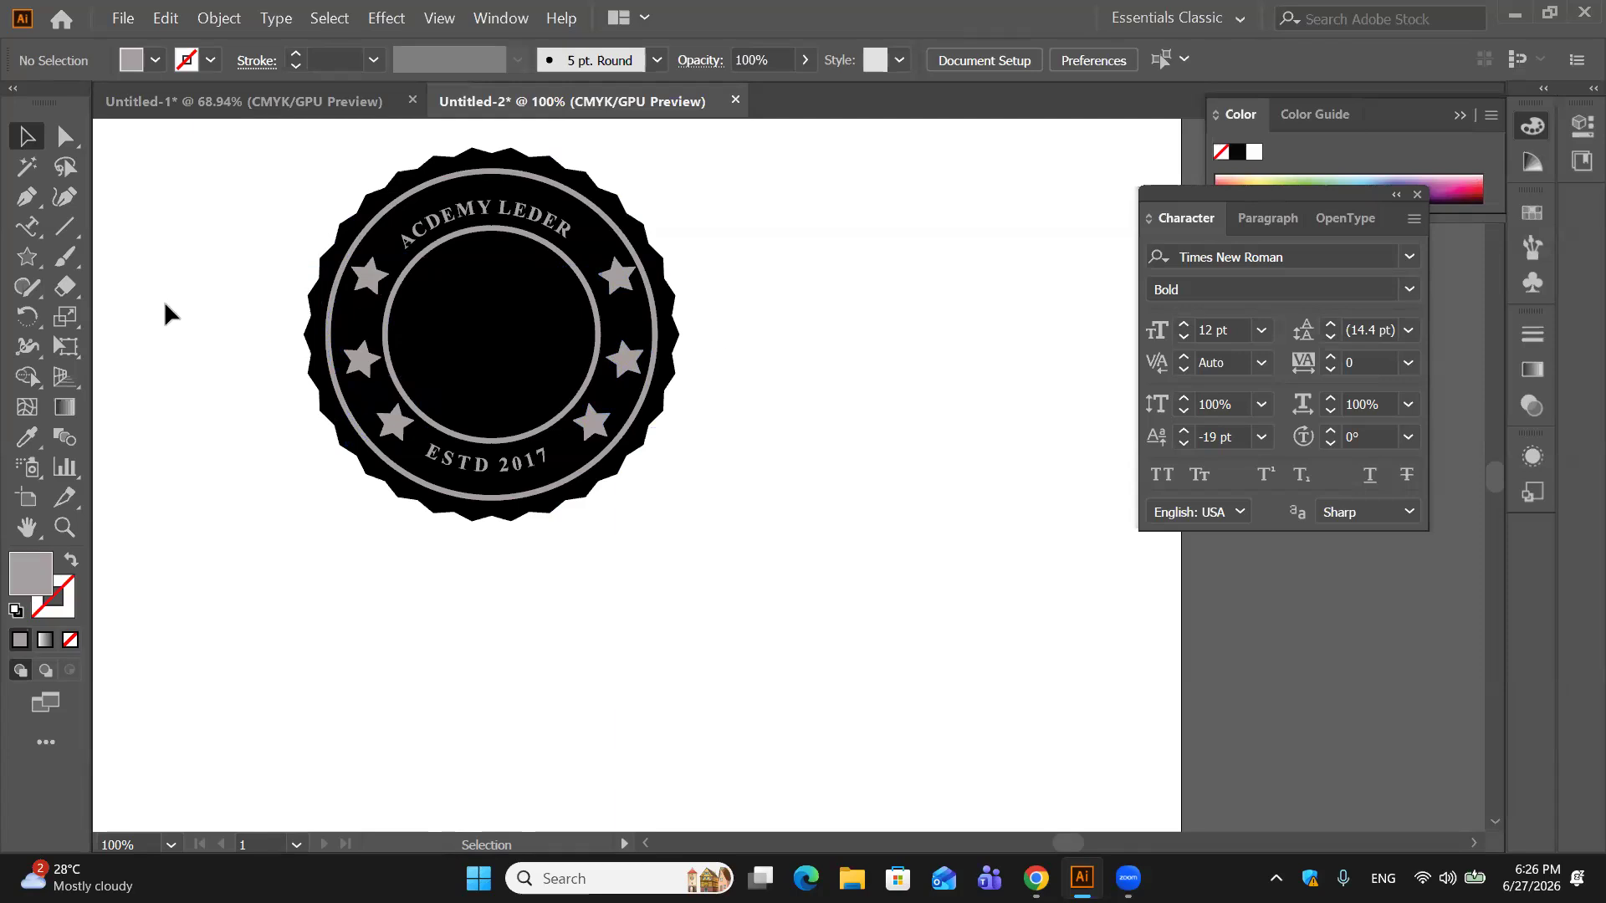
Step: Nudge the left star group slightly to the left to balance it against the mirrored group
{"action": "left_click", "coordinate": [378, 365]}
{"action": "key", "text": "Left"}
{"action": "key", "text": "Left"}
{"action": "key", "text": "Left"}
{"action": "key", "text": "Left"}
{"action": "key", "text": "Left"}
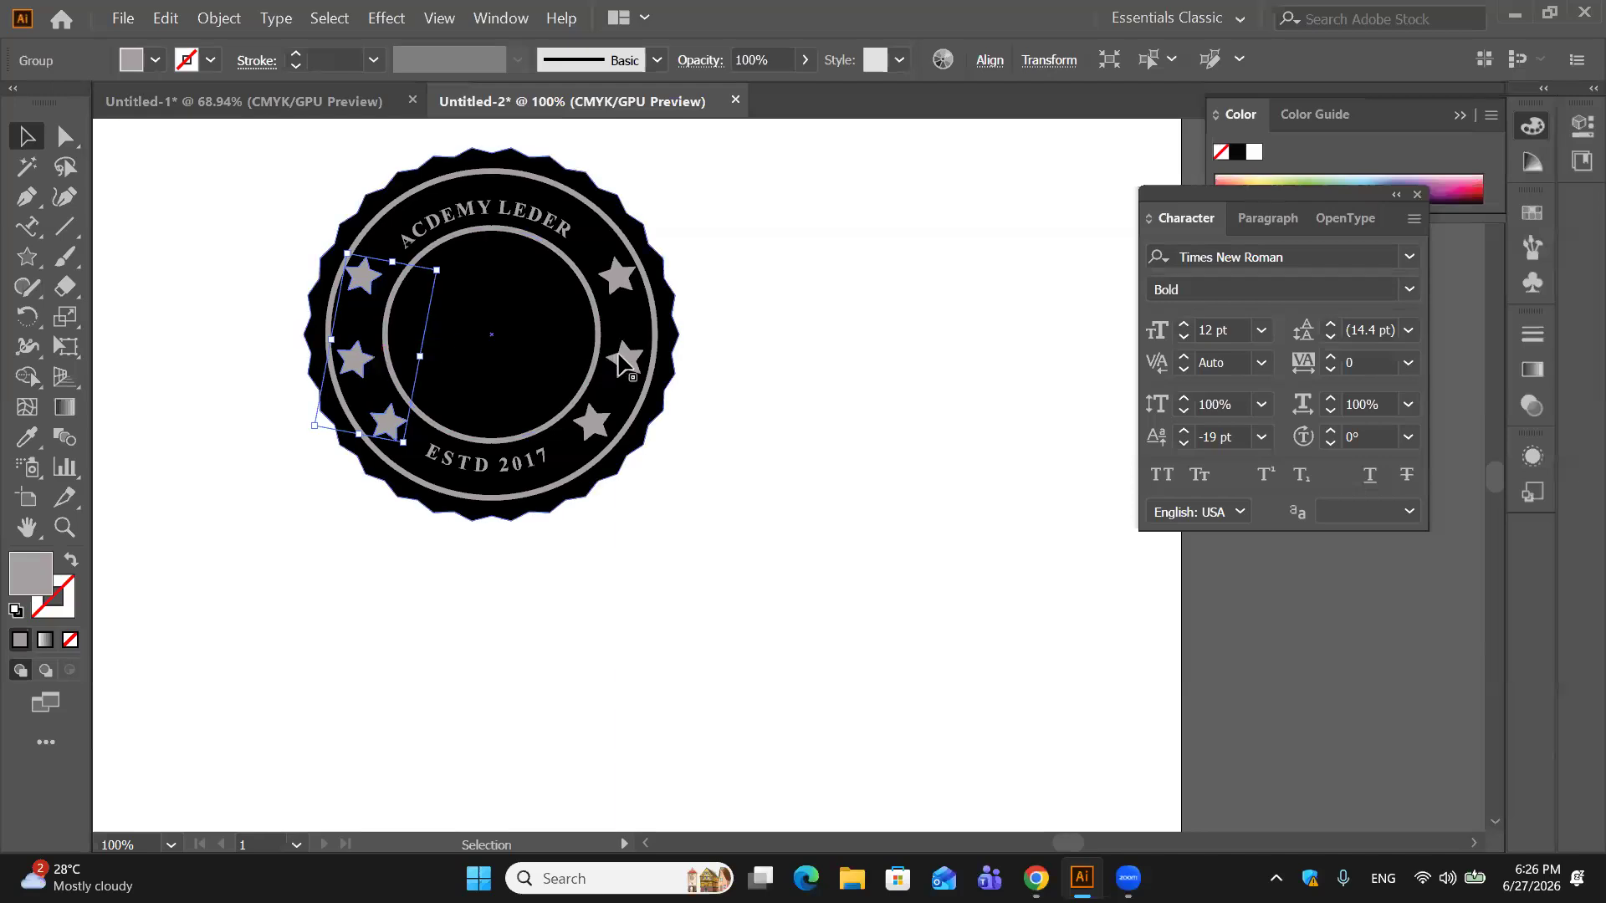
{"action": "left_click", "coordinate": [729, 299]}
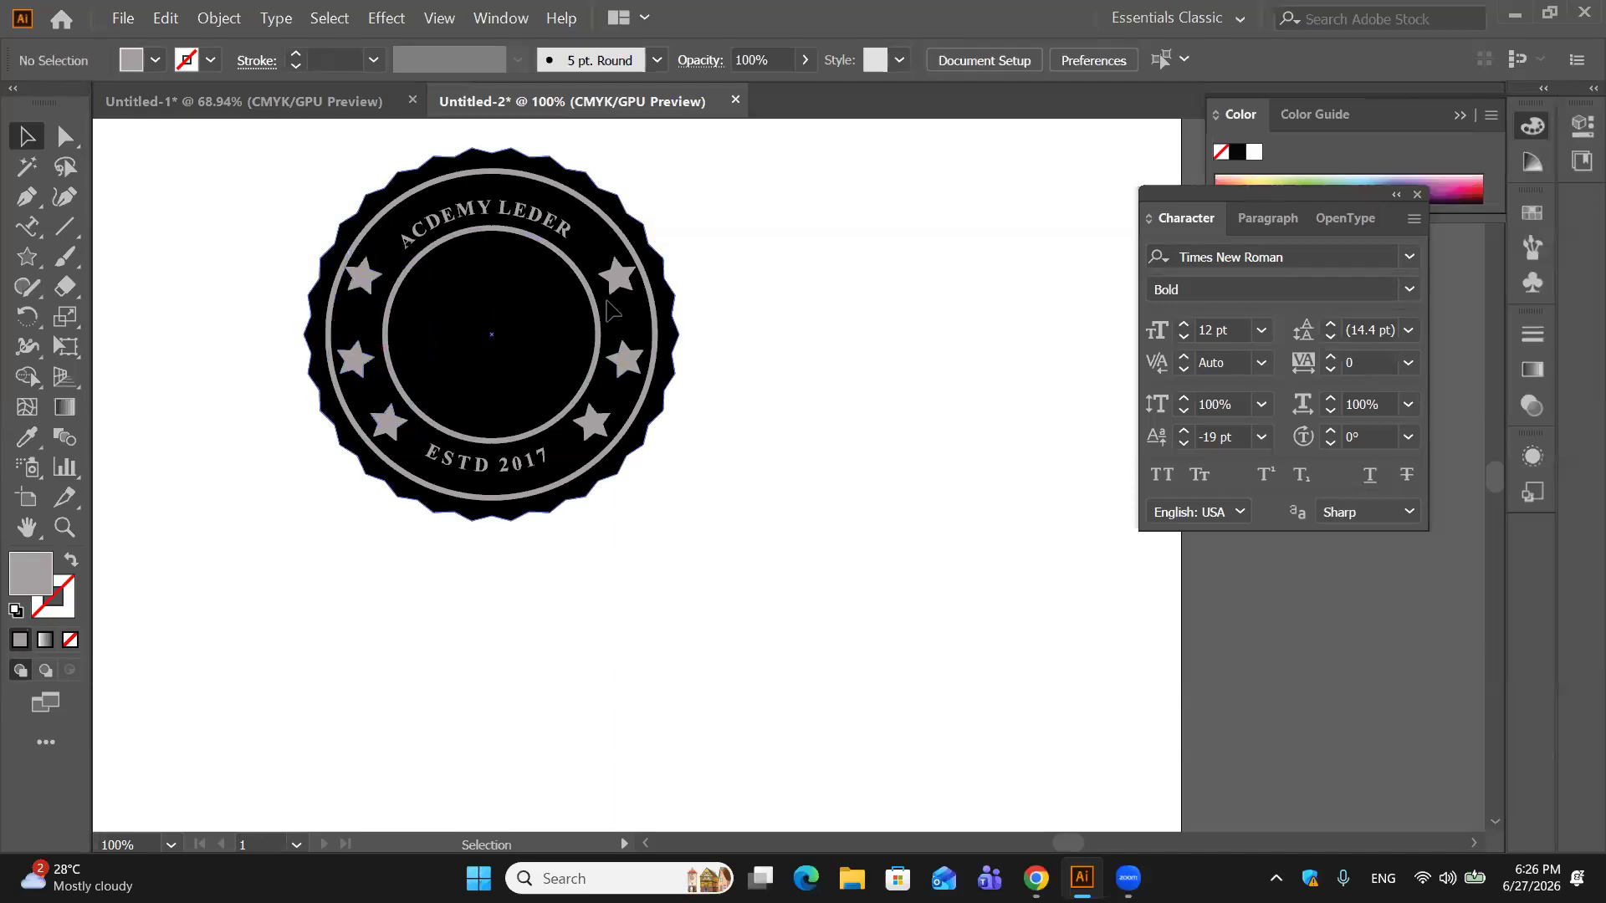
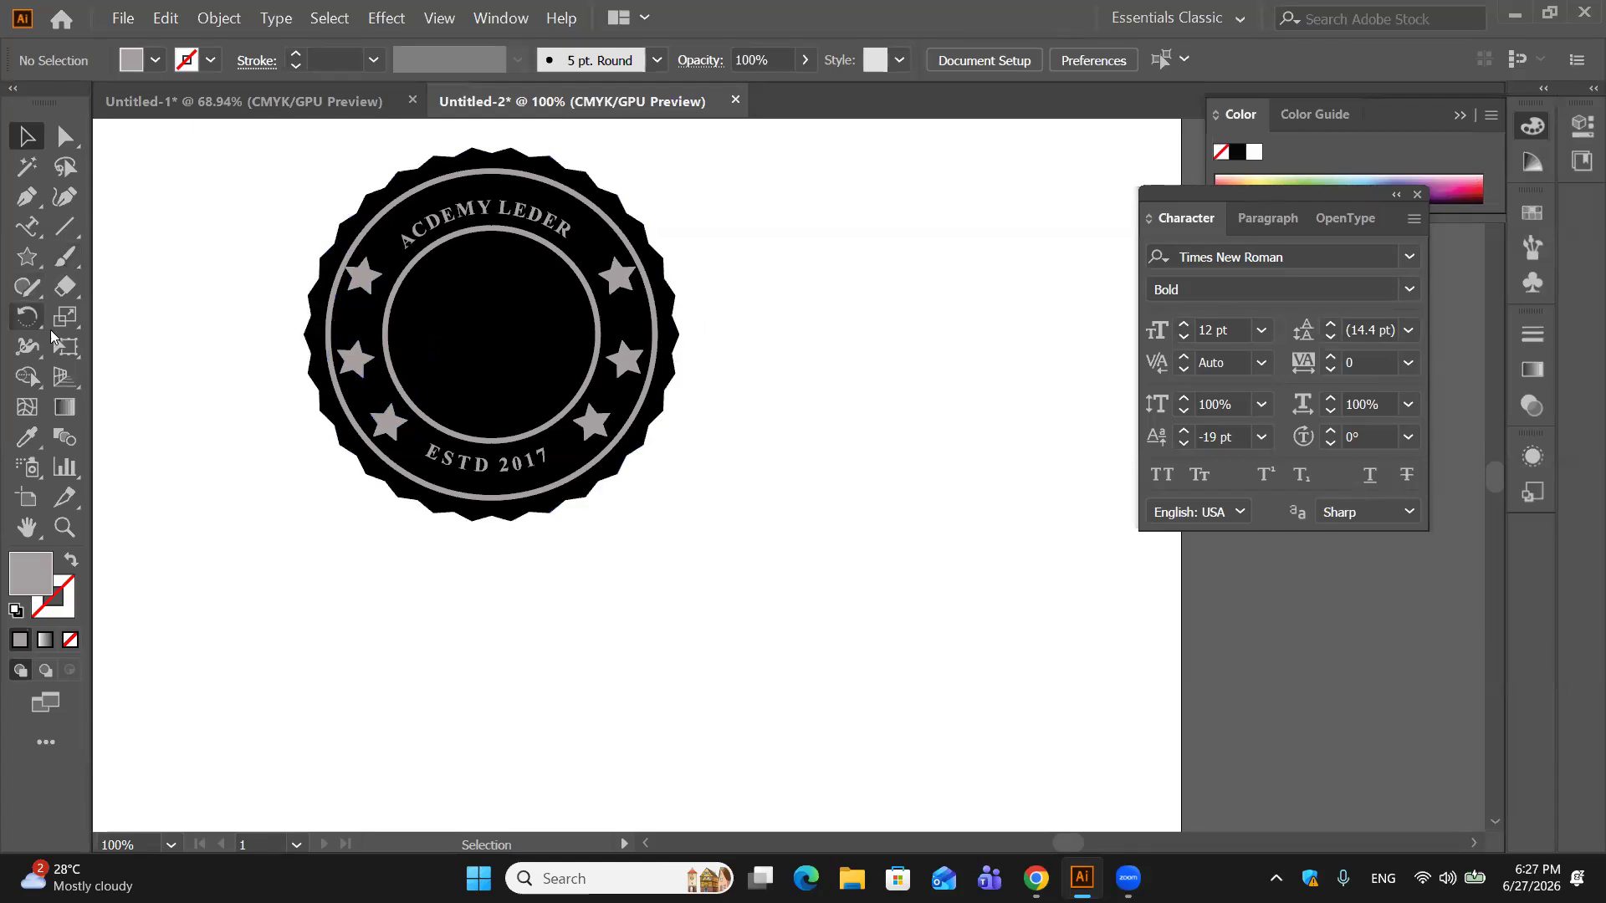
{"action": "left_click", "coordinate": [27, 256]}
{"action": "left_click", "coordinate": [131, 320]}
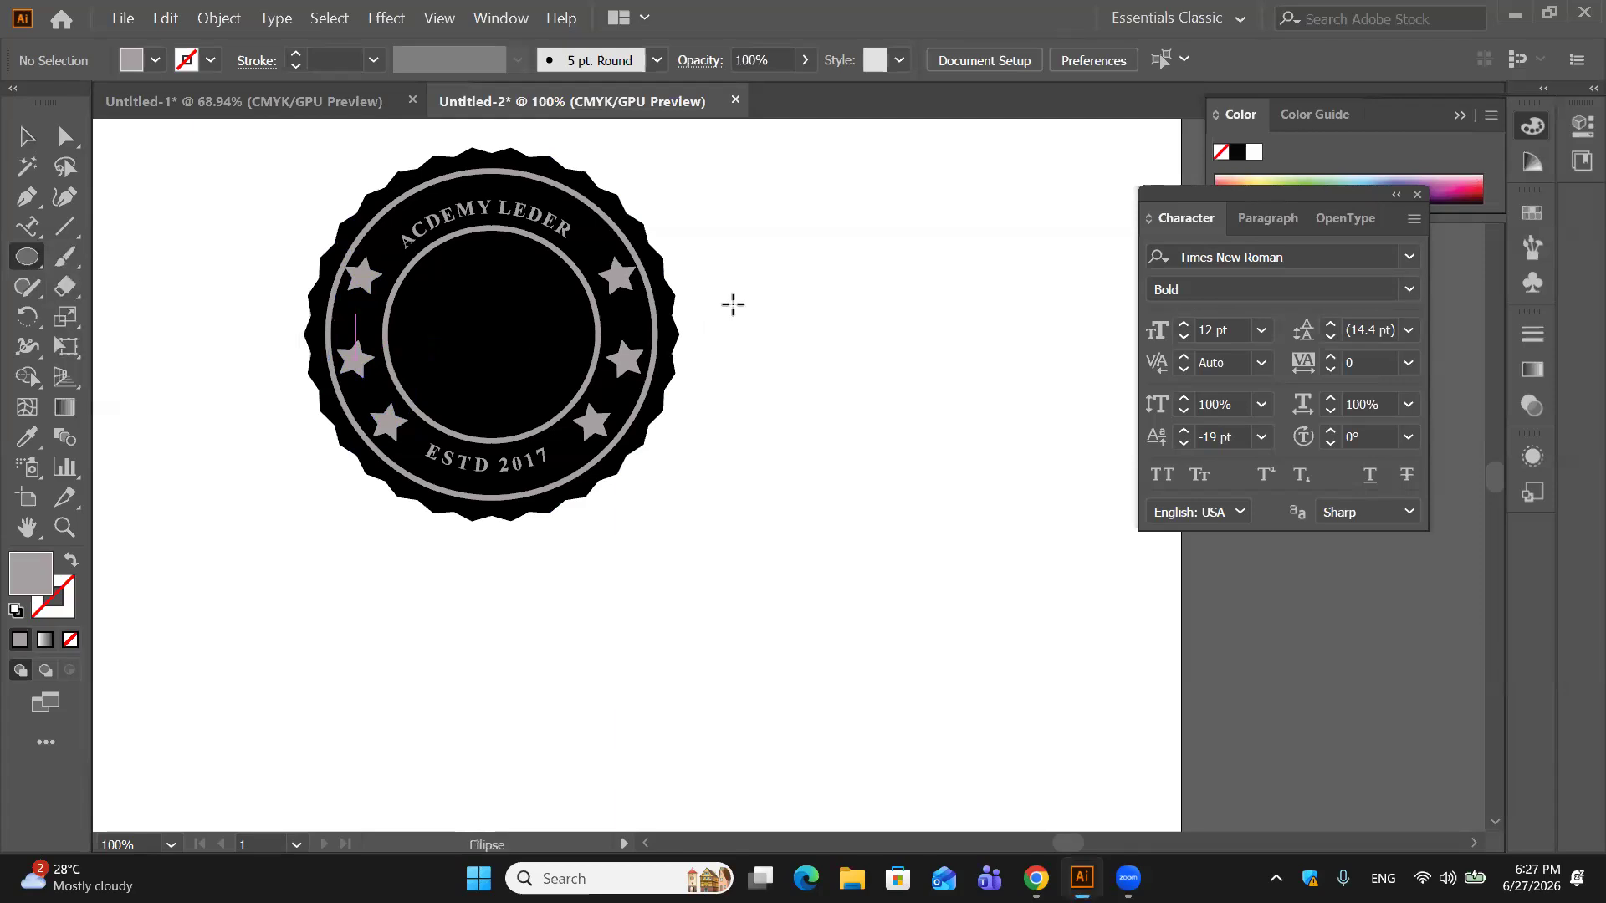
{"action": "left_click_drag", "start_coordinate": [815, 220], "coordinate": [862, 377]}
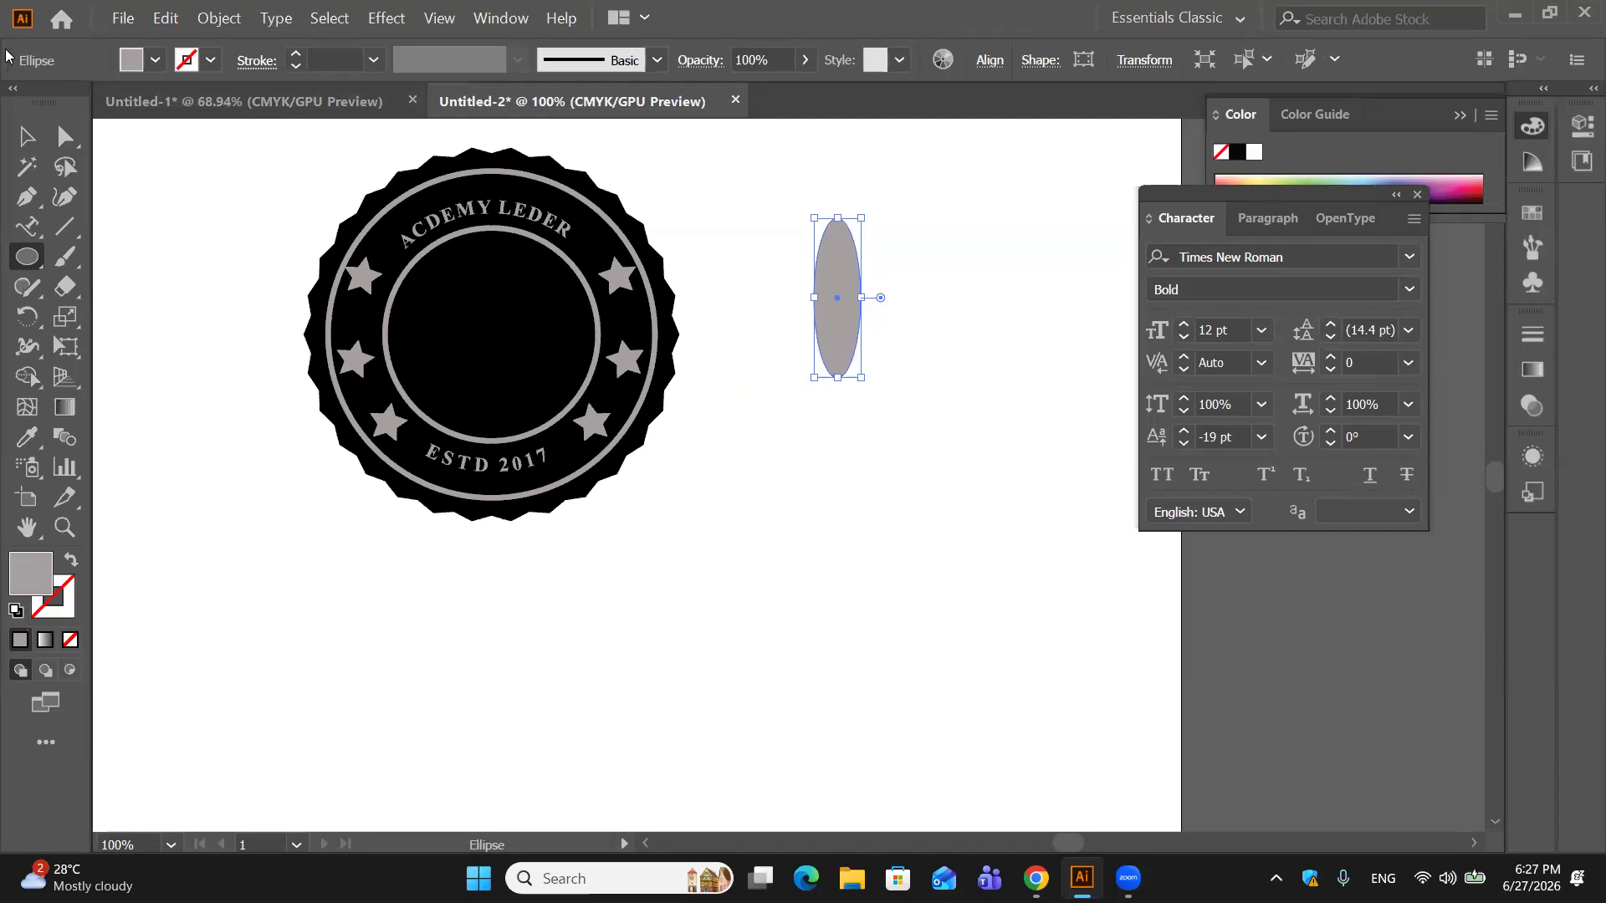
{"action": "key", "text": "Delete"}
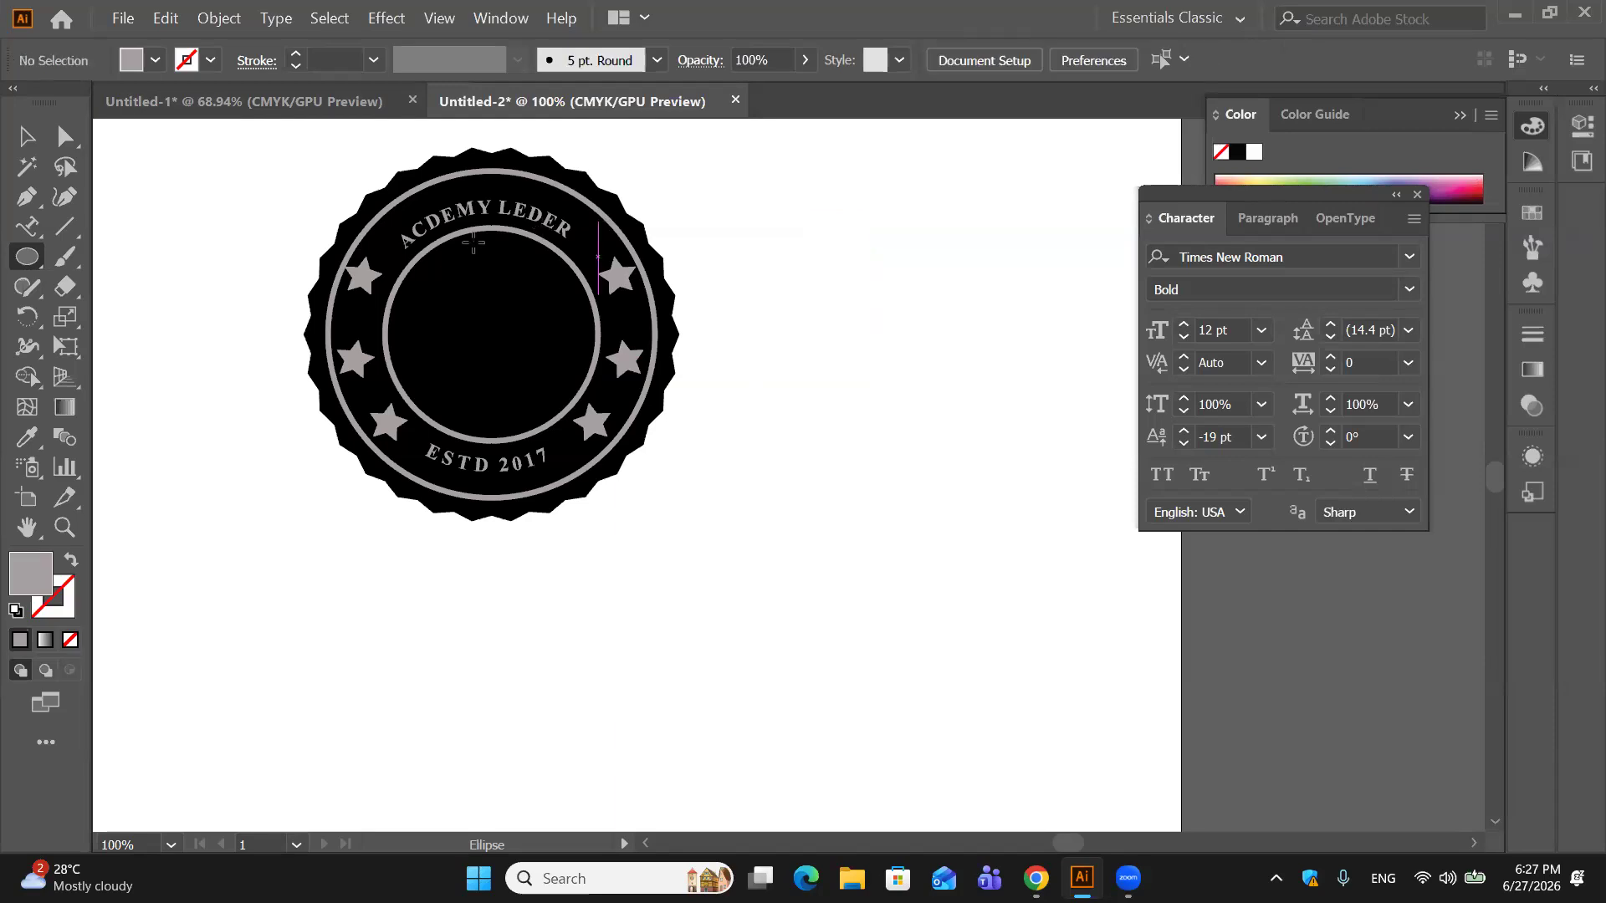
{"action": "left_click_drag", "start_coordinate": [456, 240], "coordinate": [509, 421]}
{"action": "left_click", "coordinate": [28, 138]}
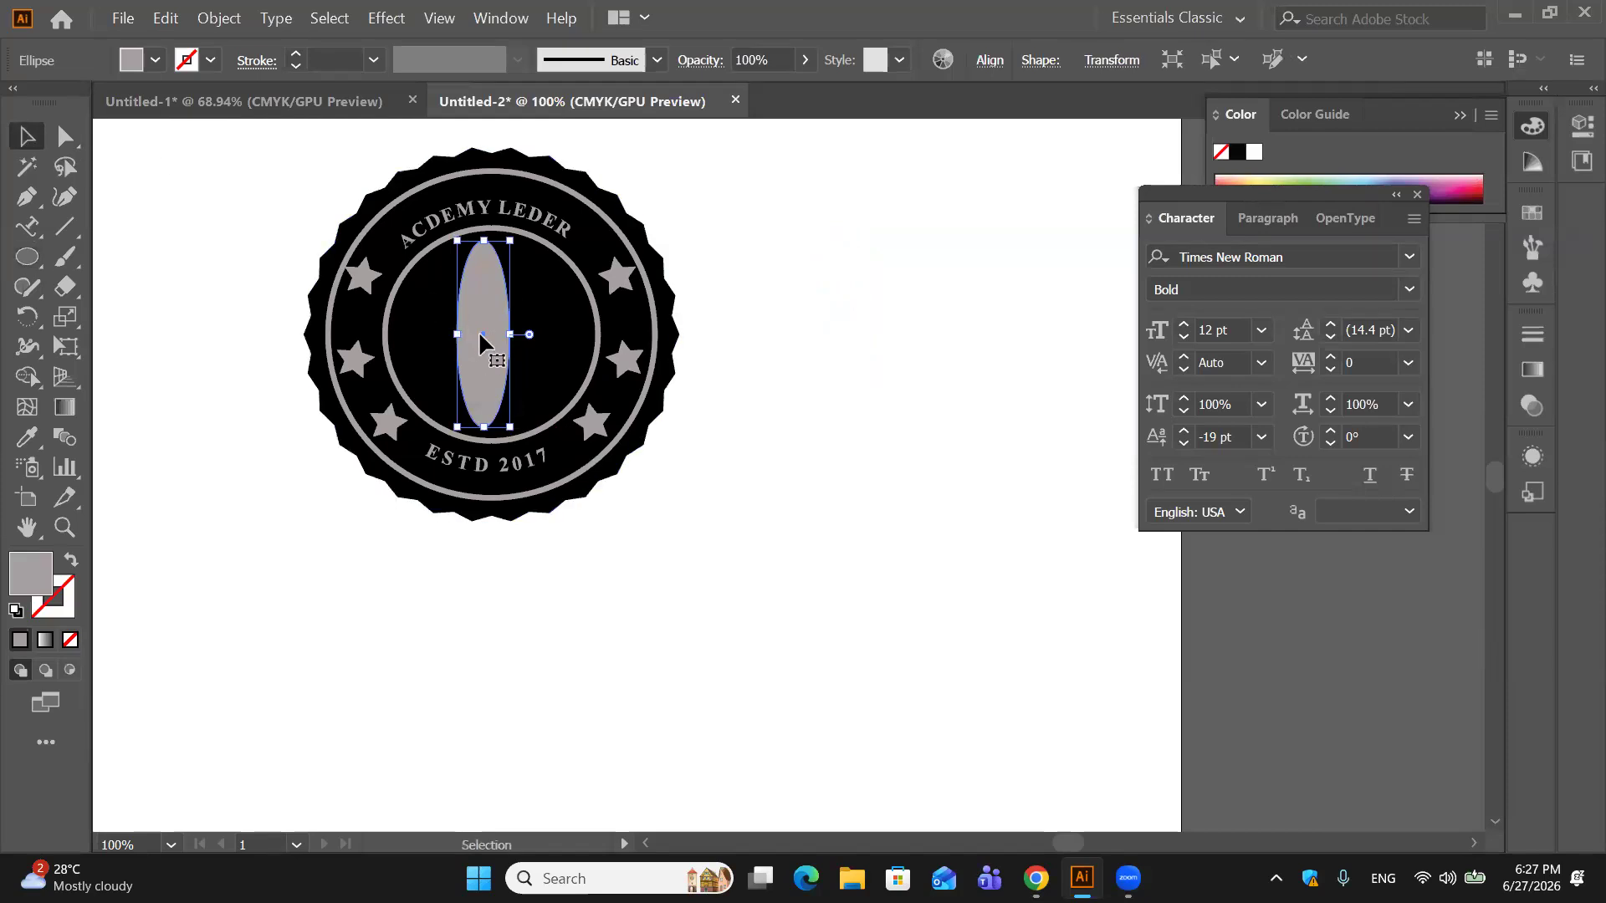
{"action": "left_click_drag", "start_coordinate": [482, 343], "coordinate": [807, 499]}
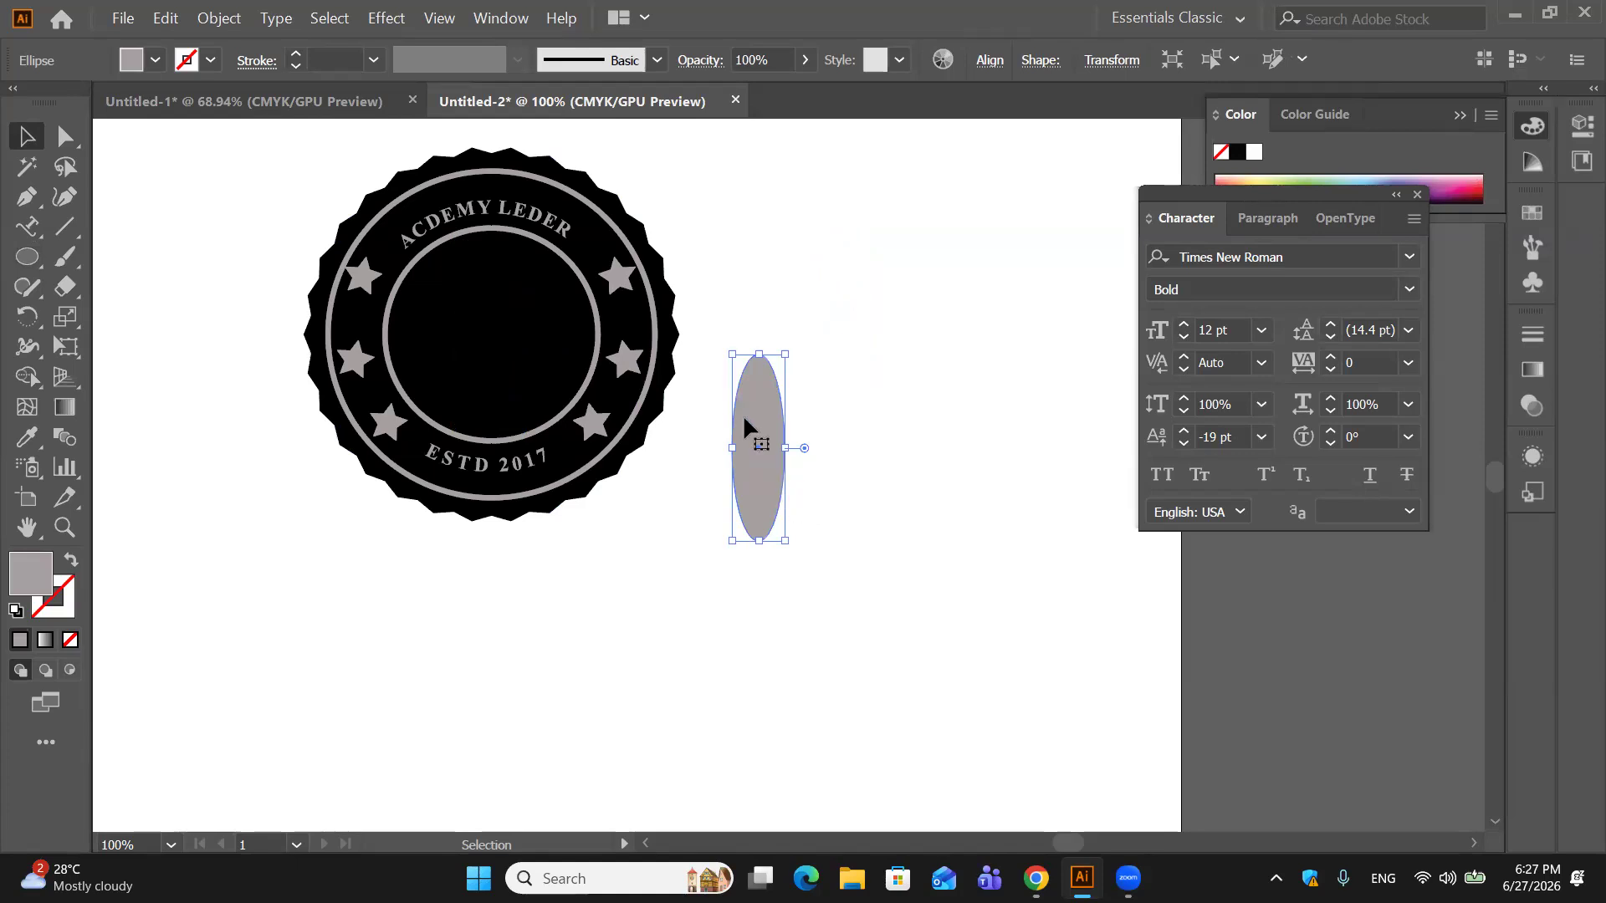
{"action": "key", "text": "Delete"}
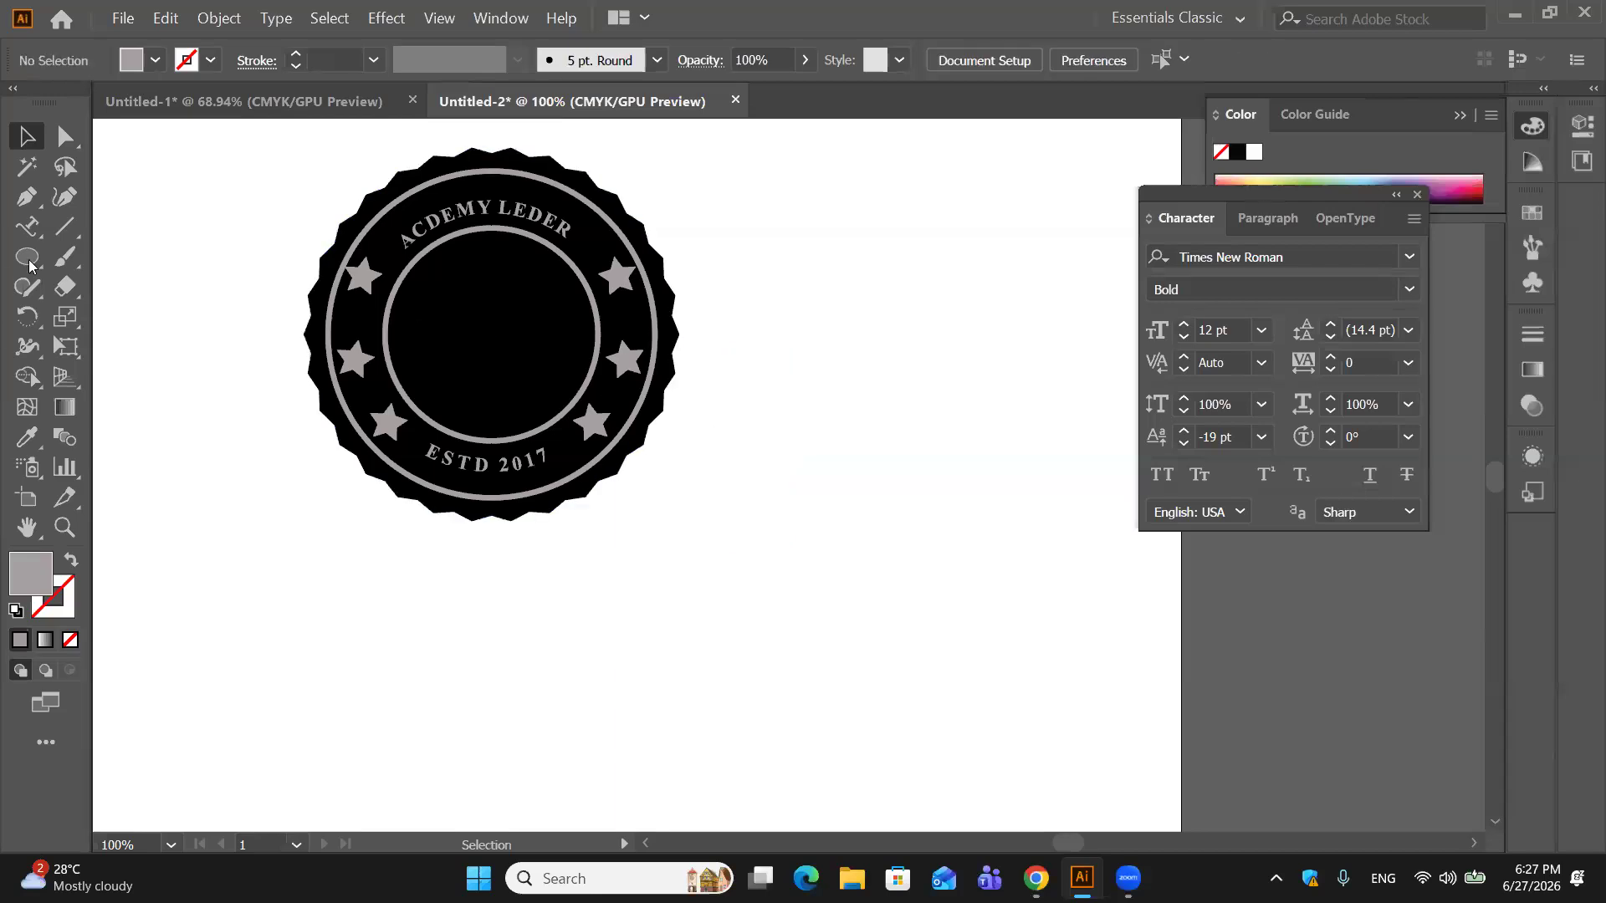
Step: Draw a tall, narrow gray ellipse nearly as high as the inner ring and center it inside that ring
{"action": "left_click", "coordinate": [27, 256]}
{"action": "left_click_drag", "start_coordinate": [468, 237], "coordinate": [514, 437]}
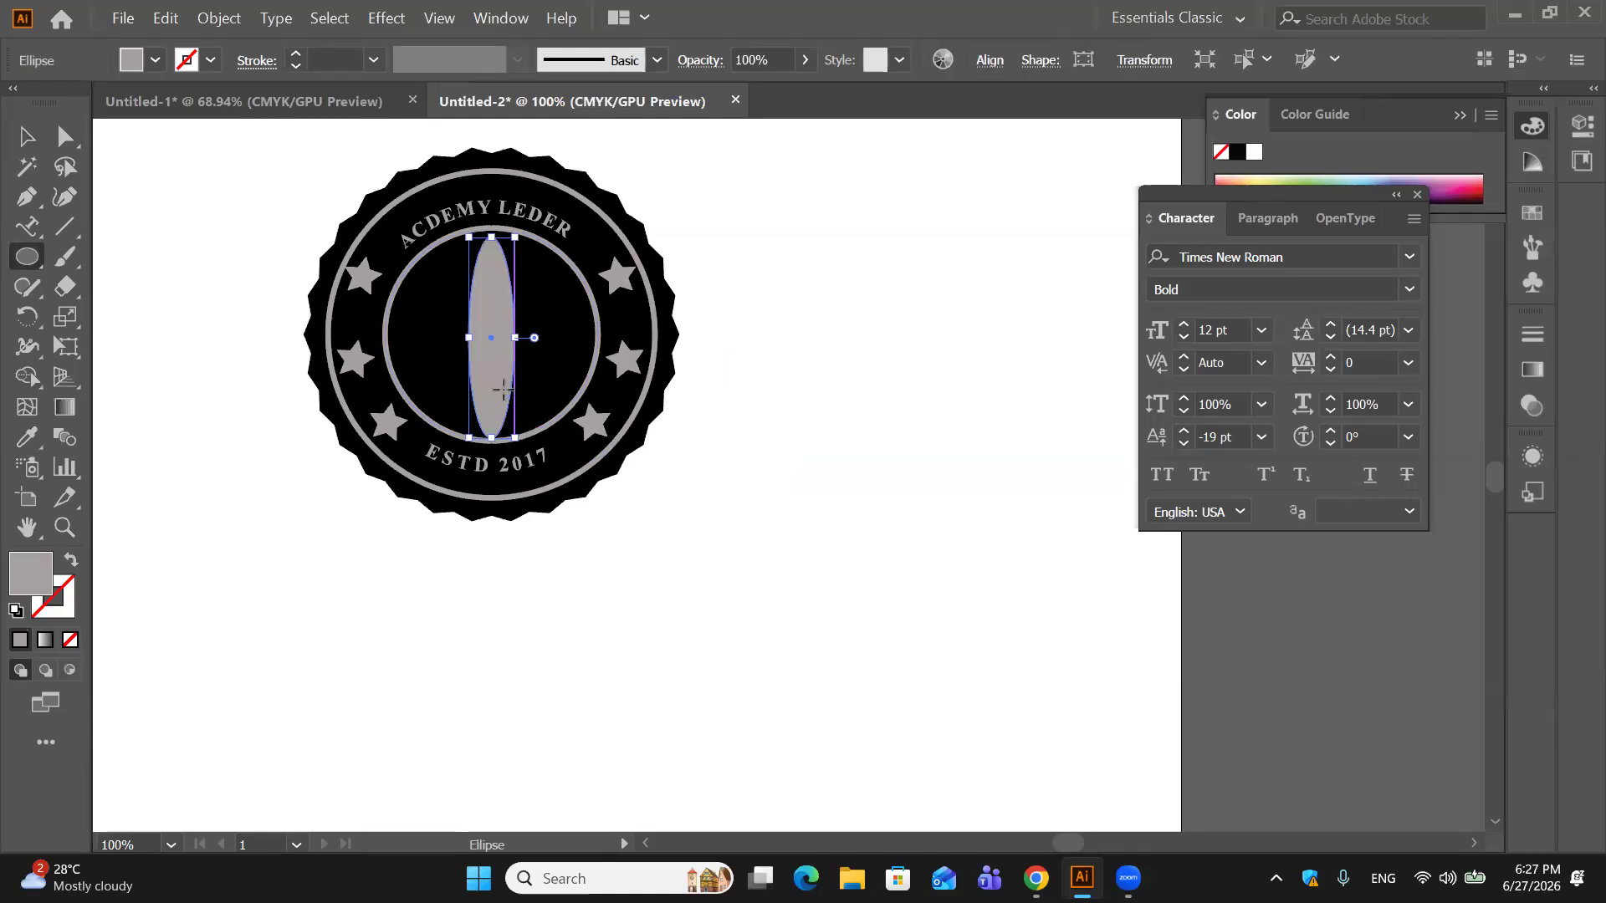
{"action": "left_click_drag", "start_coordinate": [492, 334], "coordinate": [493, 333]}
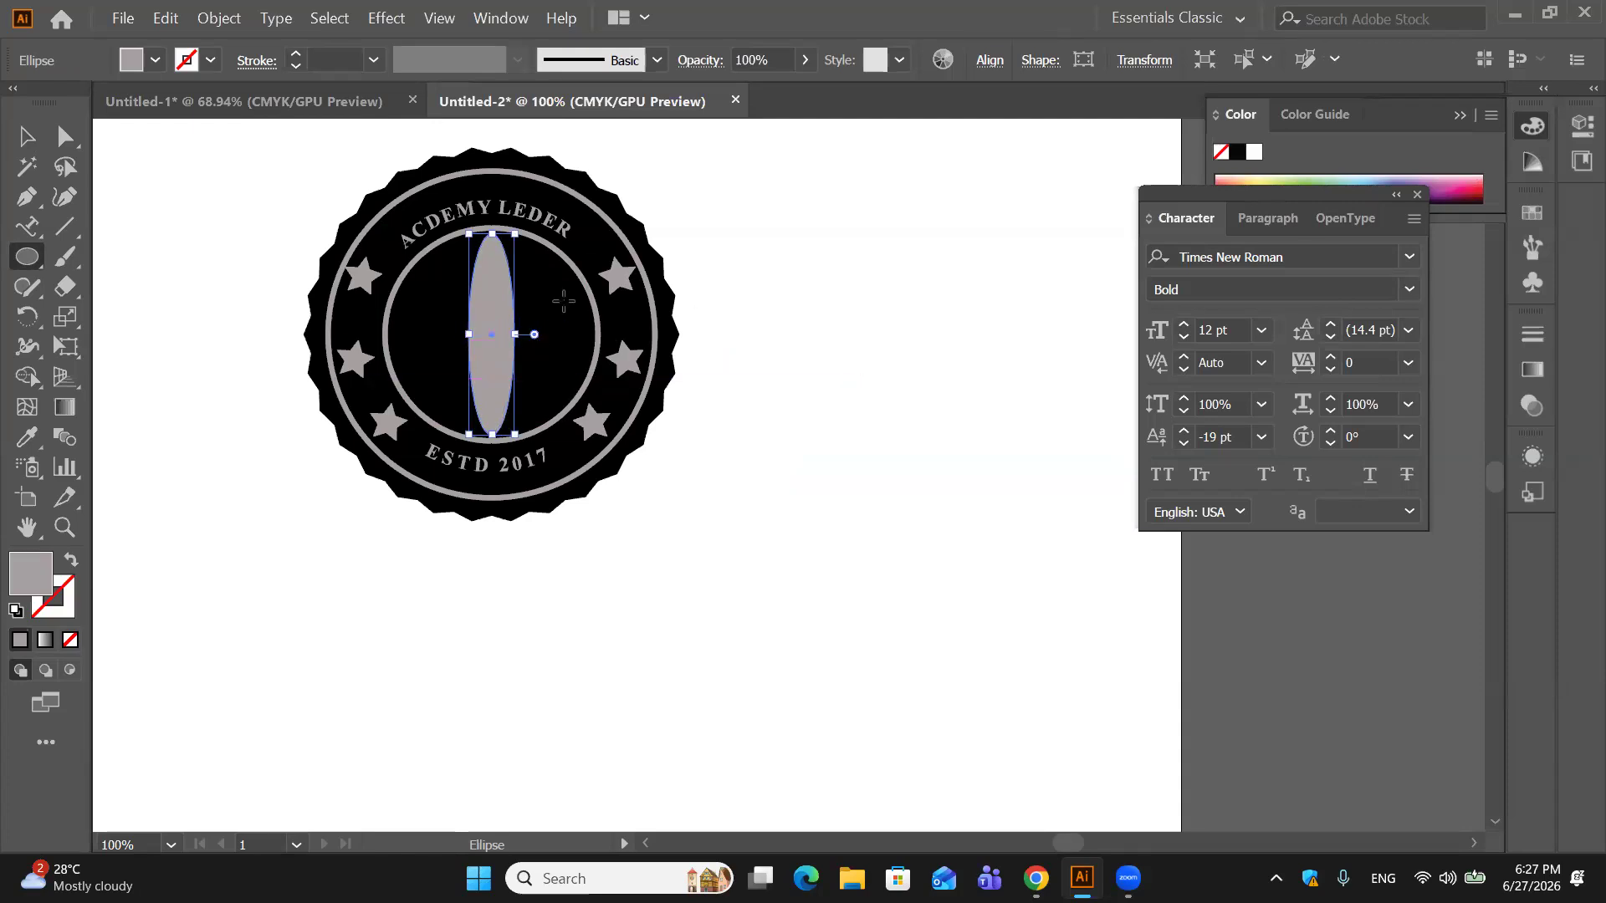
{"action": "left_click", "coordinate": [26, 136]}
{"action": "left_click", "coordinate": [776, 358]}
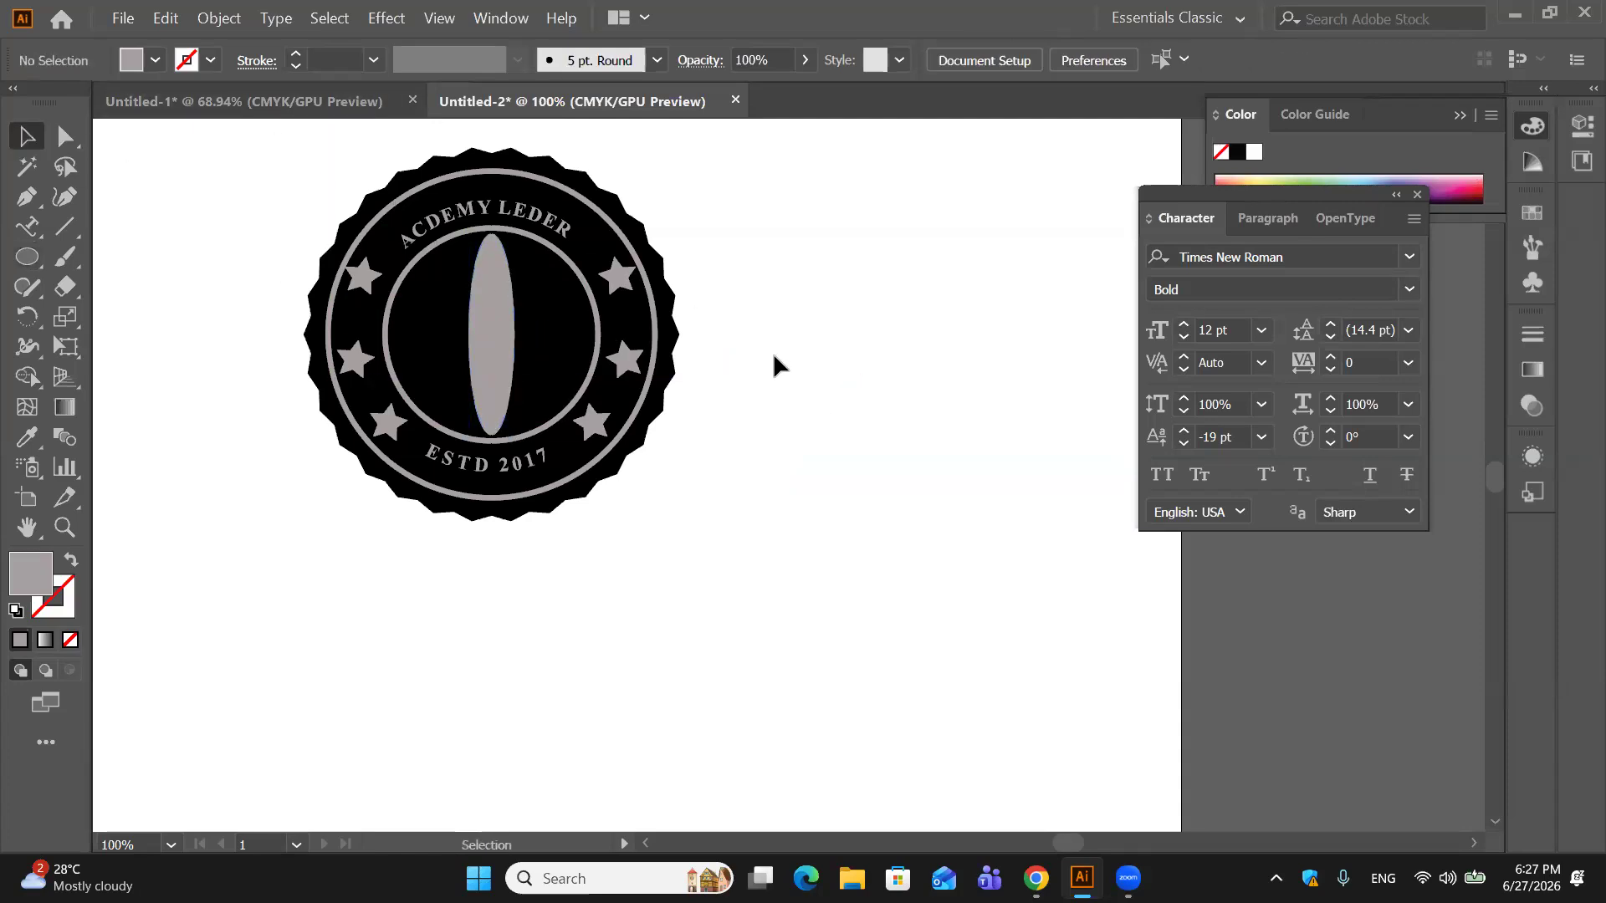
Step: Move the narrow ellipse off the artboard to its right and swap its fill and stroke, leaving only a gray outline
{"action": "left_click_drag", "start_coordinate": [487, 334], "coordinate": [820, 433]}
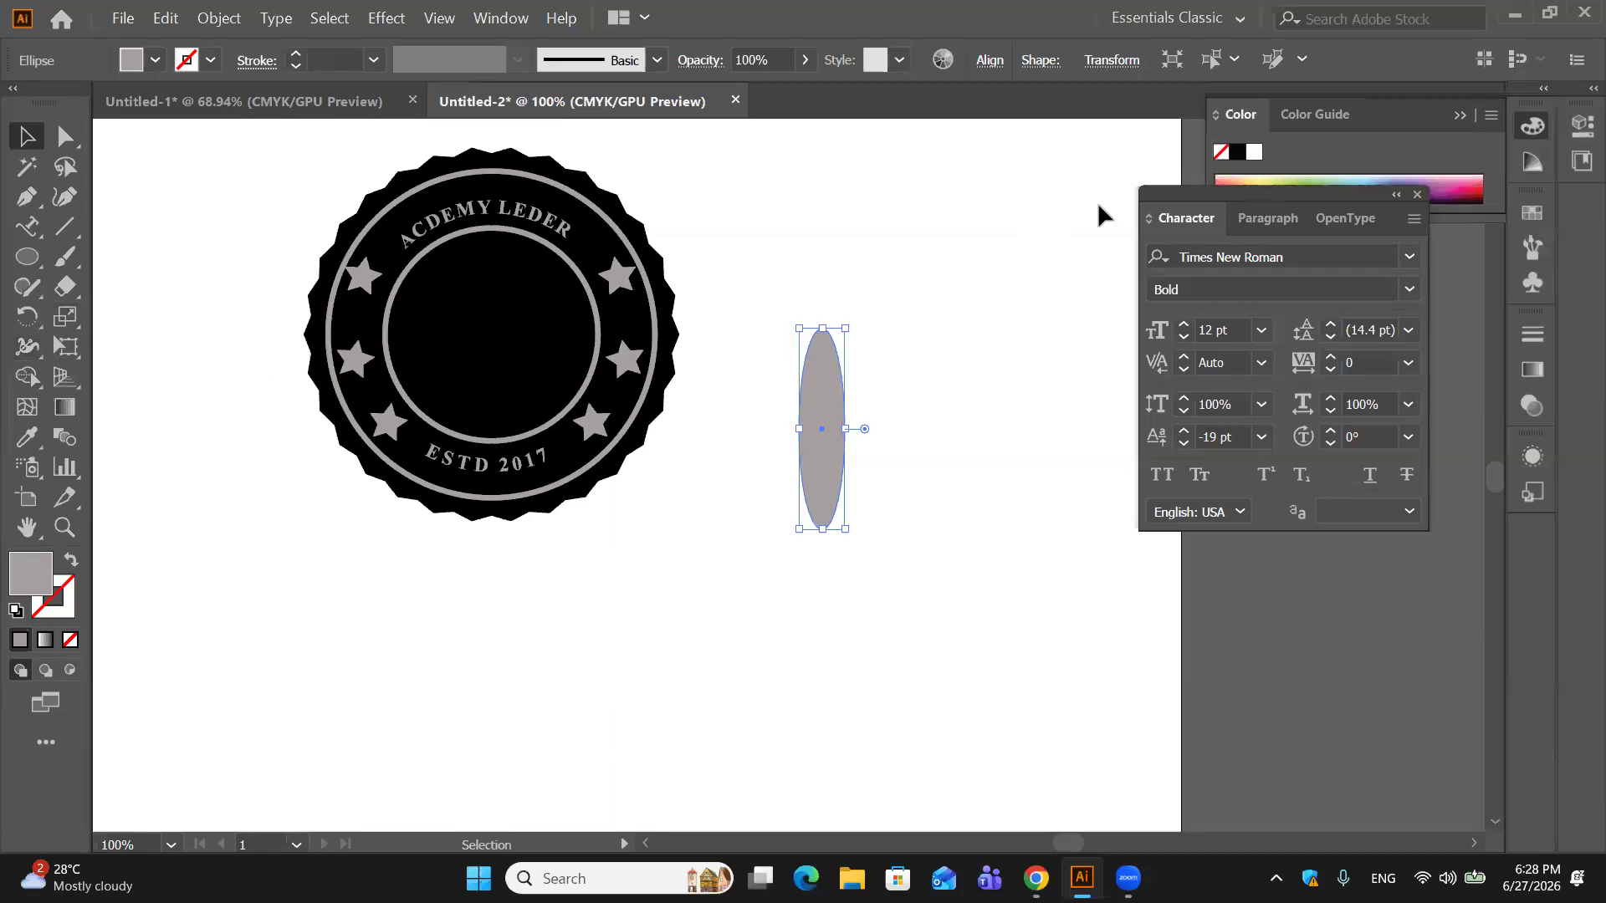
{"action": "left_click_drag", "start_coordinate": [1353, 201], "coordinate": [427, 142]}
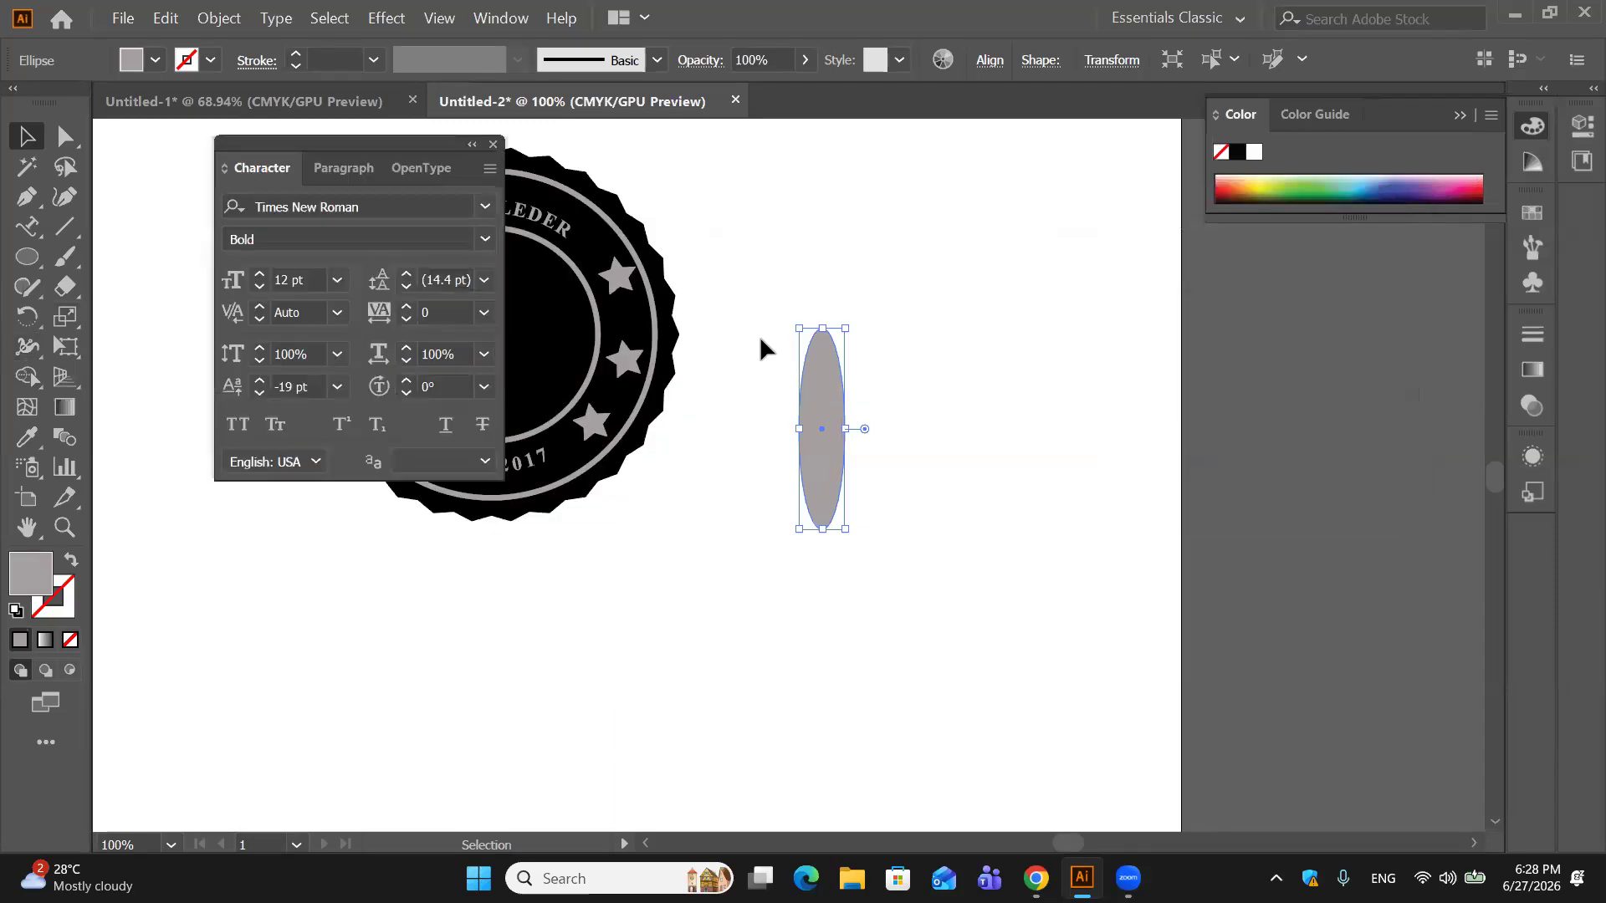
{"action": "left_click_drag", "start_coordinate": [823, 428], "coordinate": [1291, 428]}
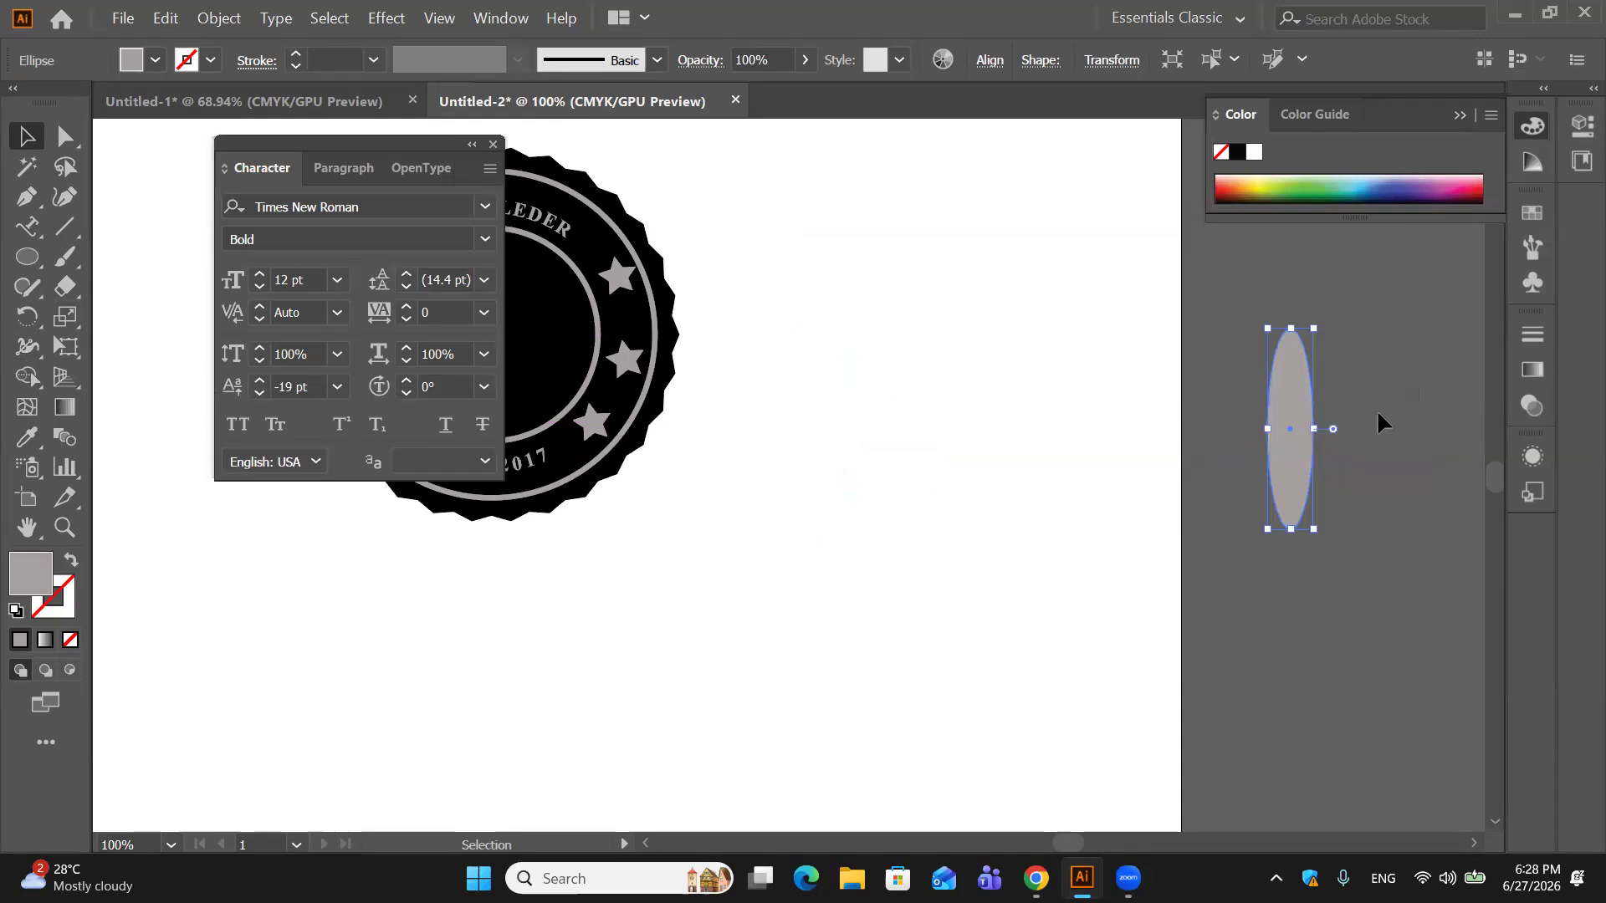
{"action": "scroll", "coordinate": [1386, 416], "scroll_direction": "down", "scroll_amount": 1}
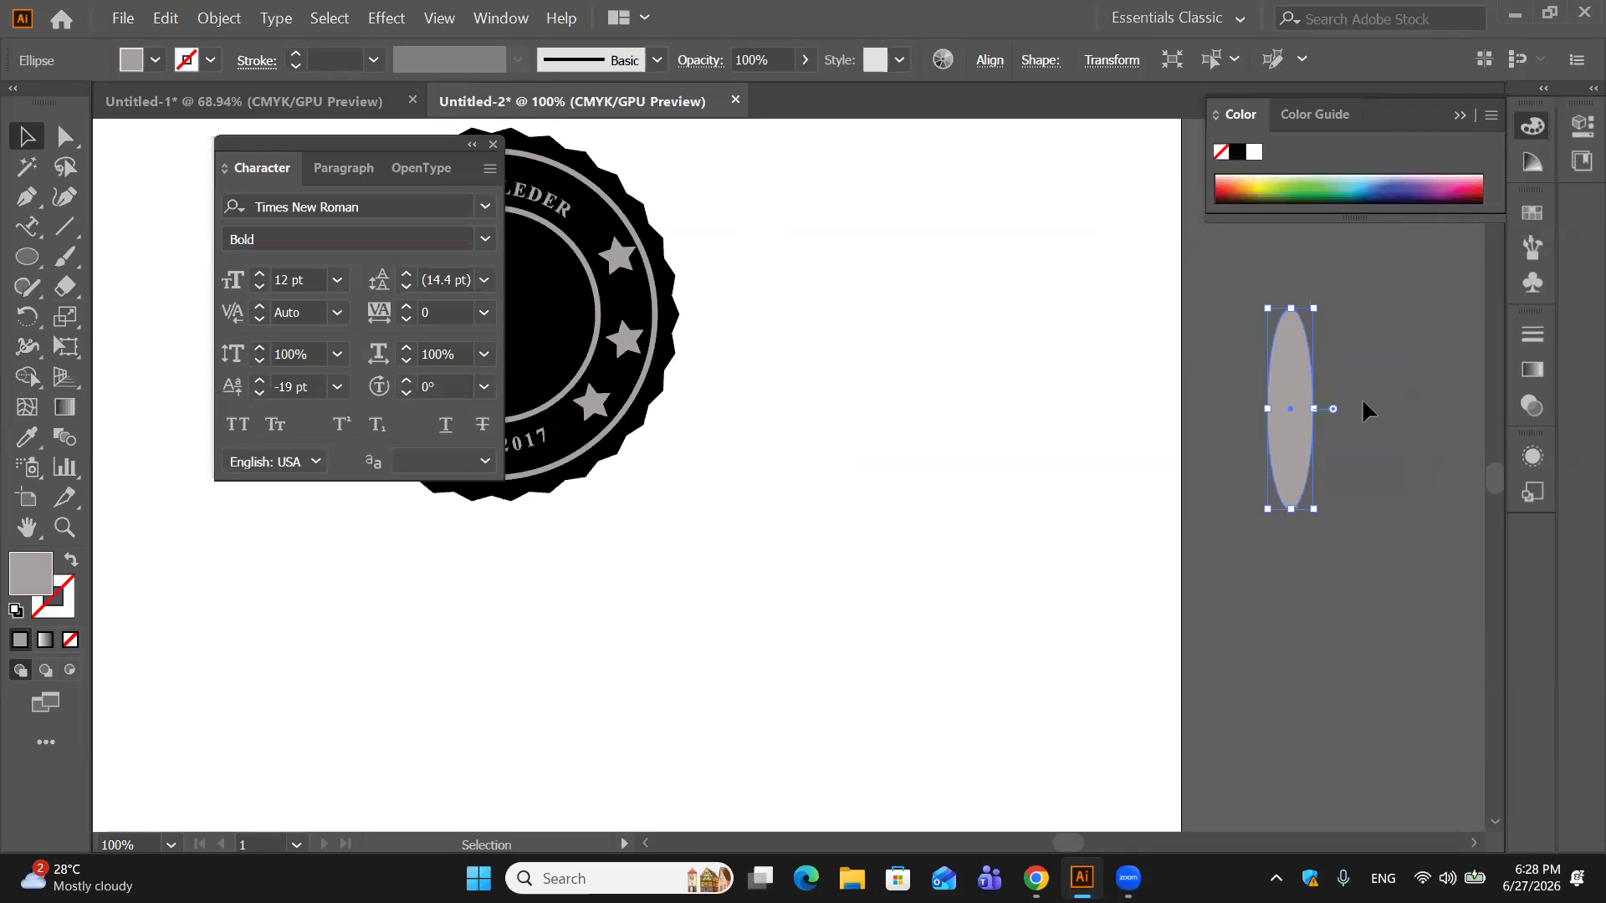
{"action": "left_click", "coordinate": [71, 560]}
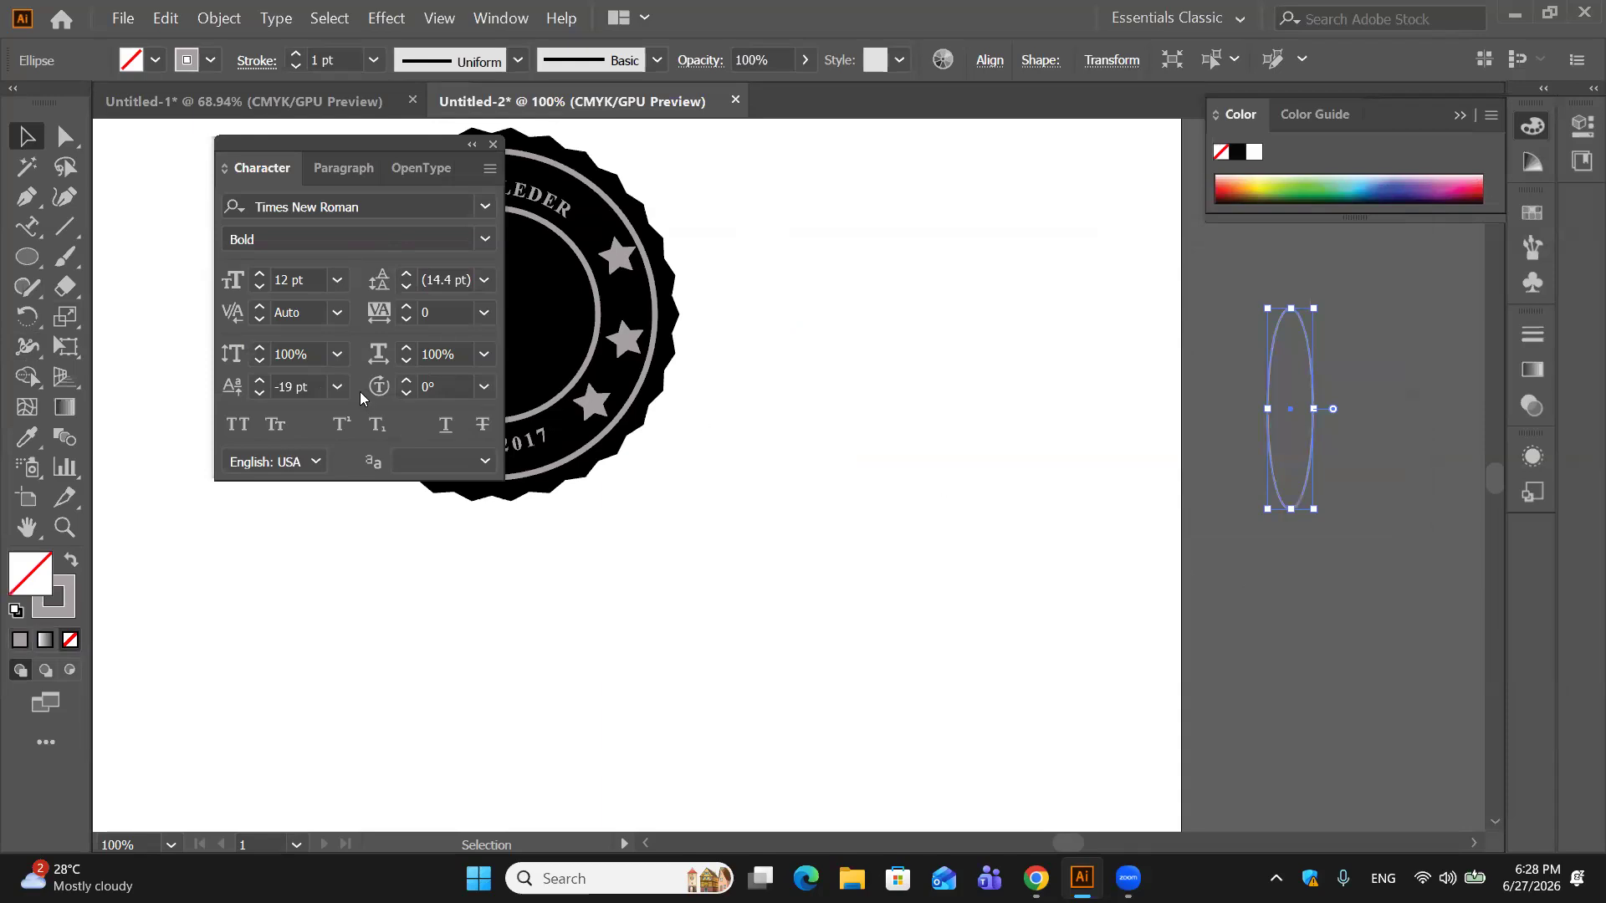
Step: Try a 0.25 pt stroke weight on the narrow ellipse's outline
{"action": "left_click", "coordinate": [374, 60]}
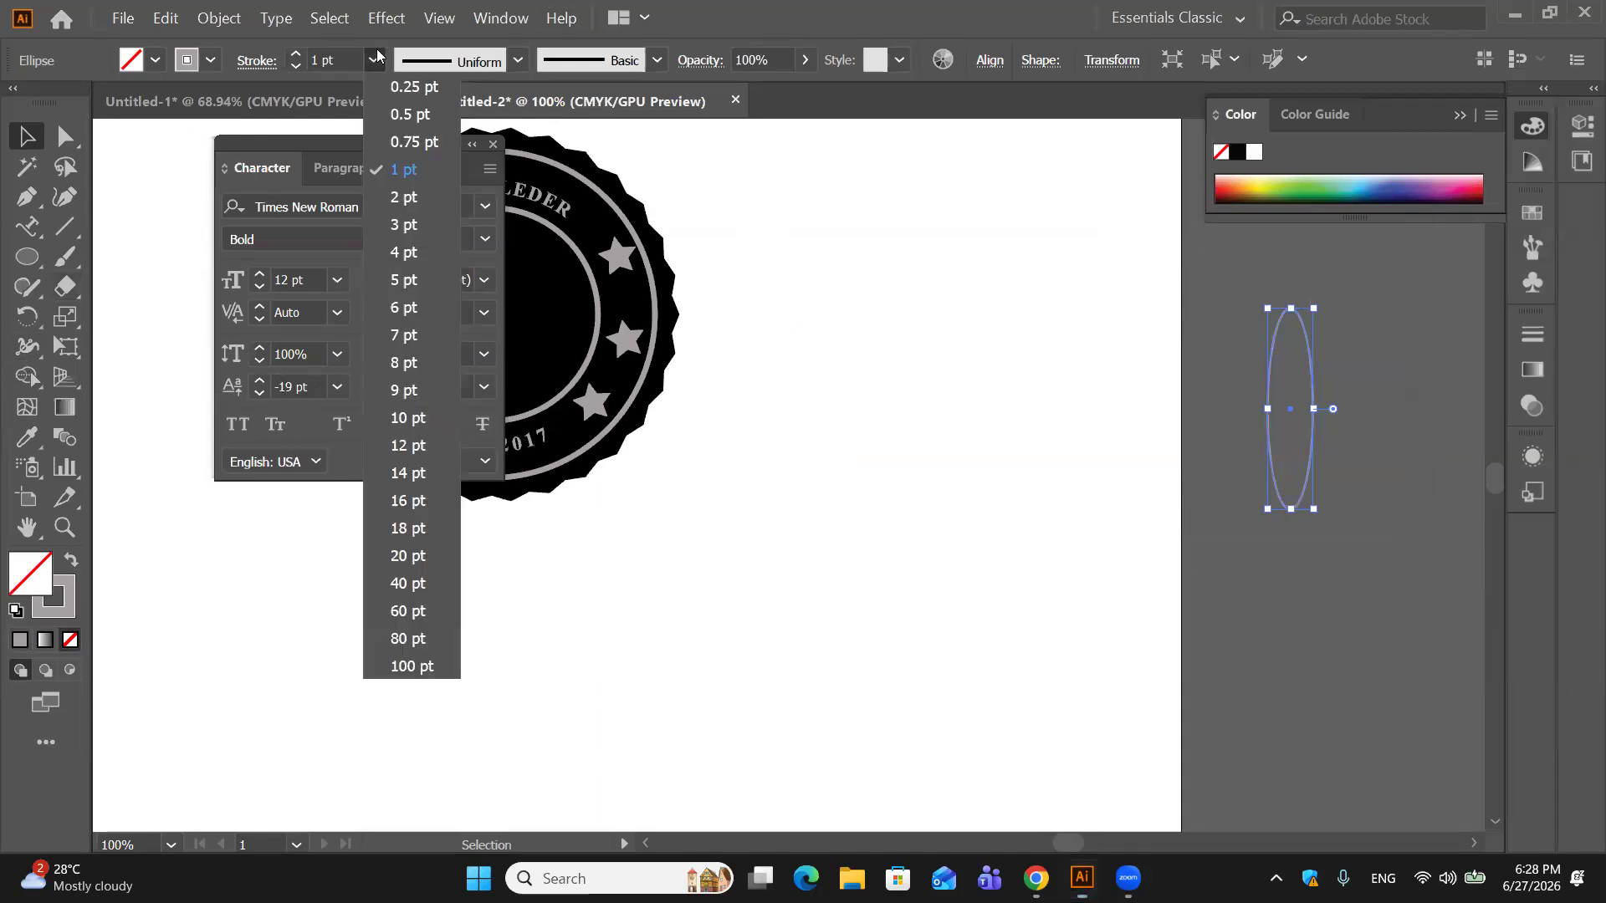
{"action": "left_click", "coordinate": [389, 88]}
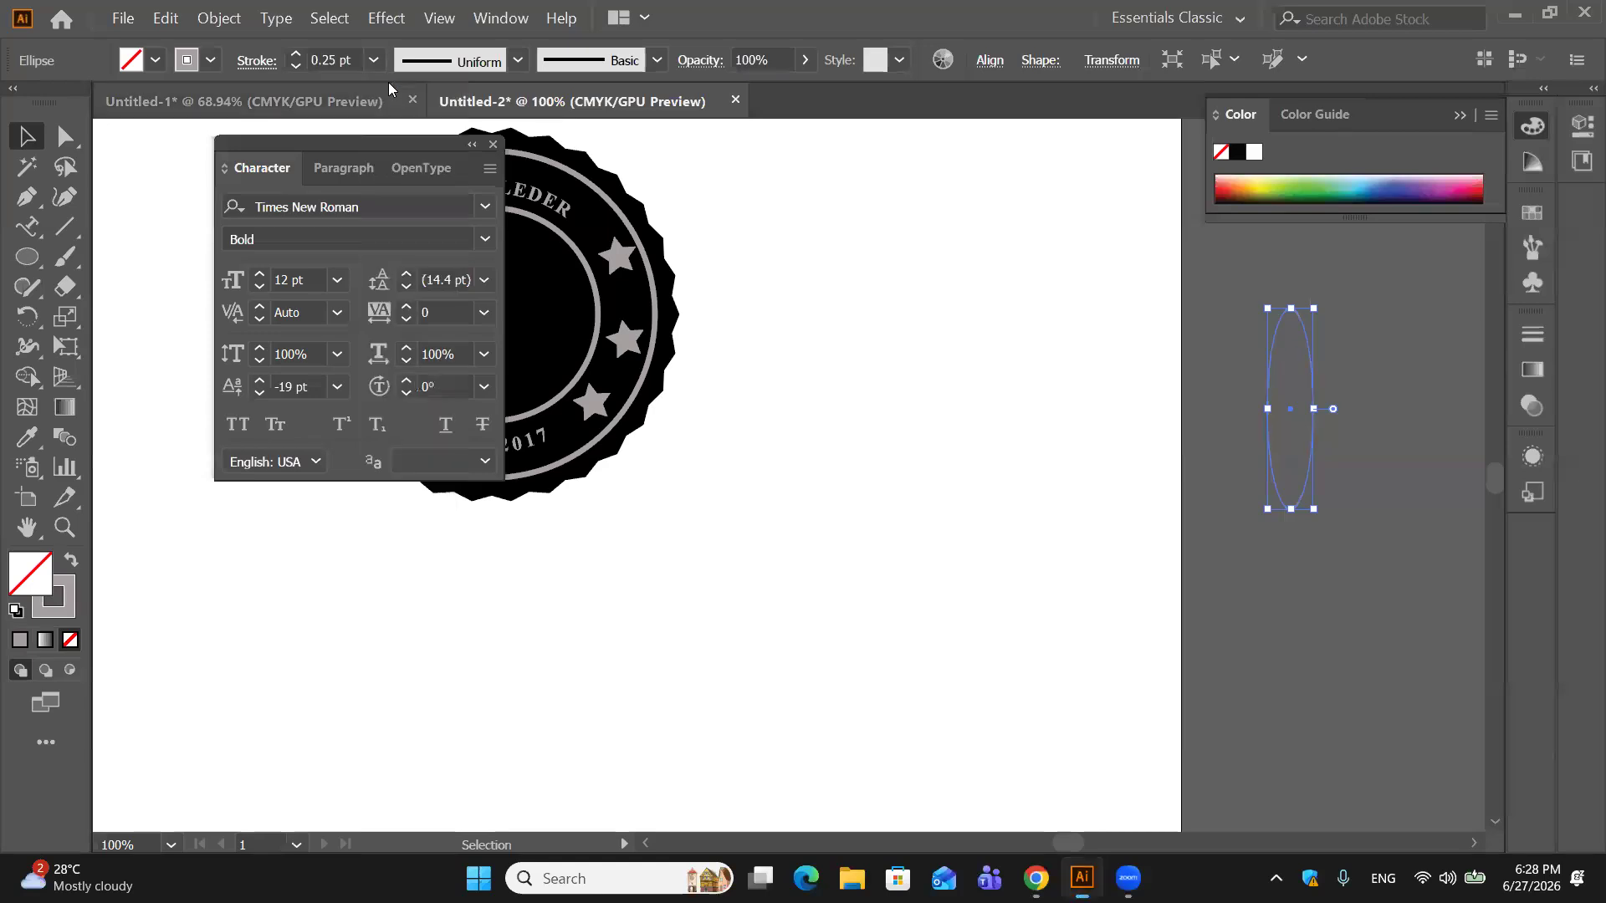
{"action": "left_click", "coordinate": [1386, 319]}
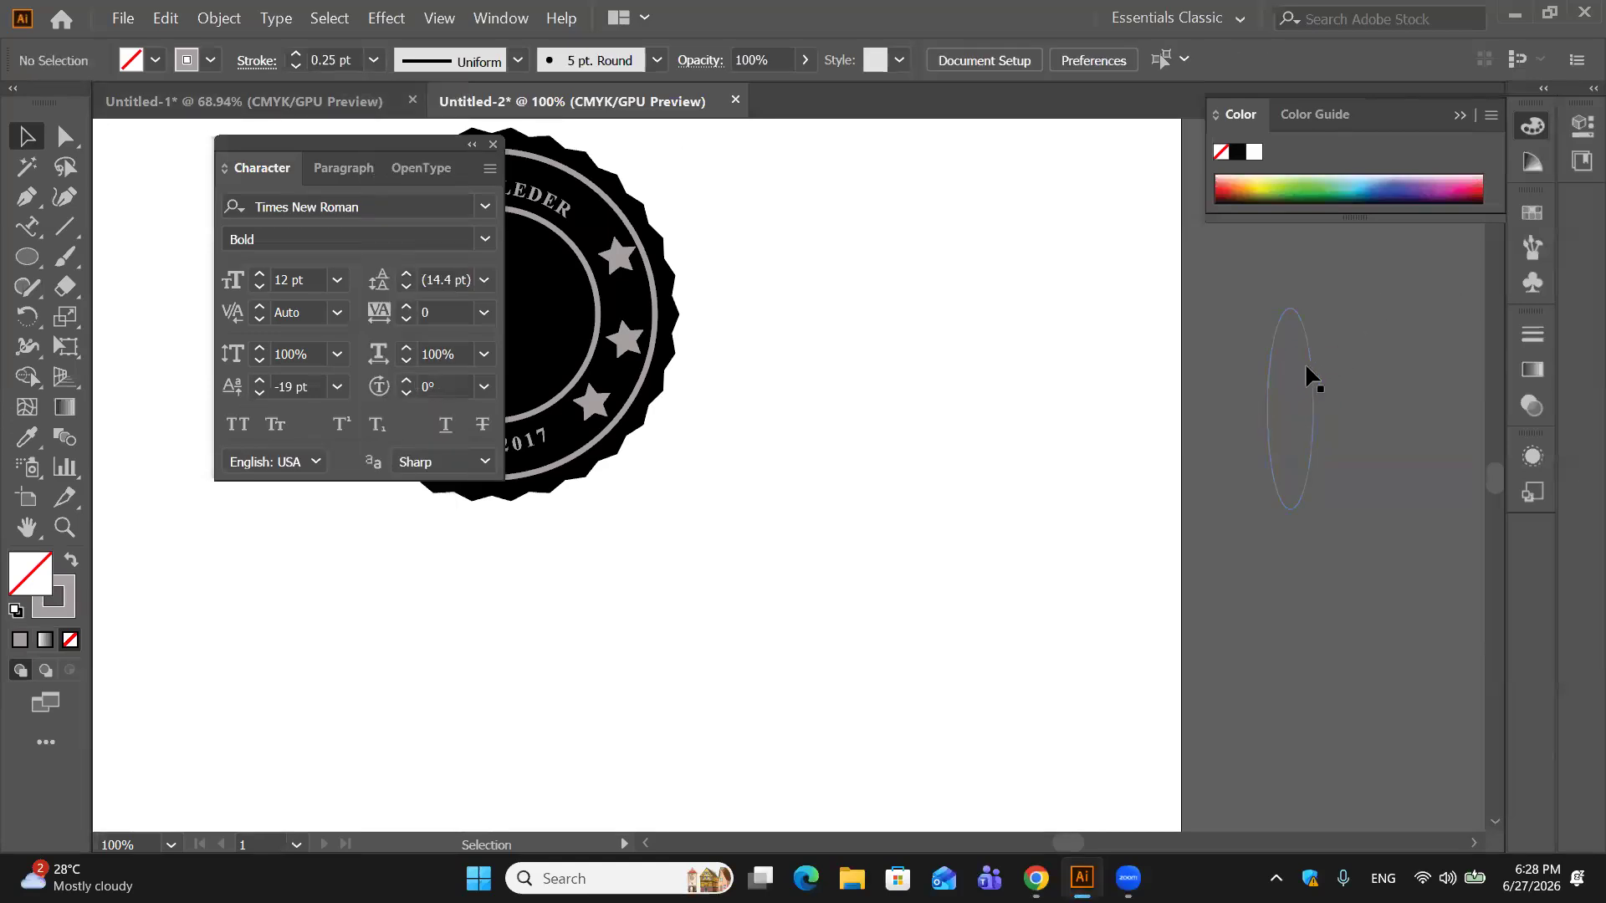
{"action": "left_click", "coordinate": [1311, 367]}
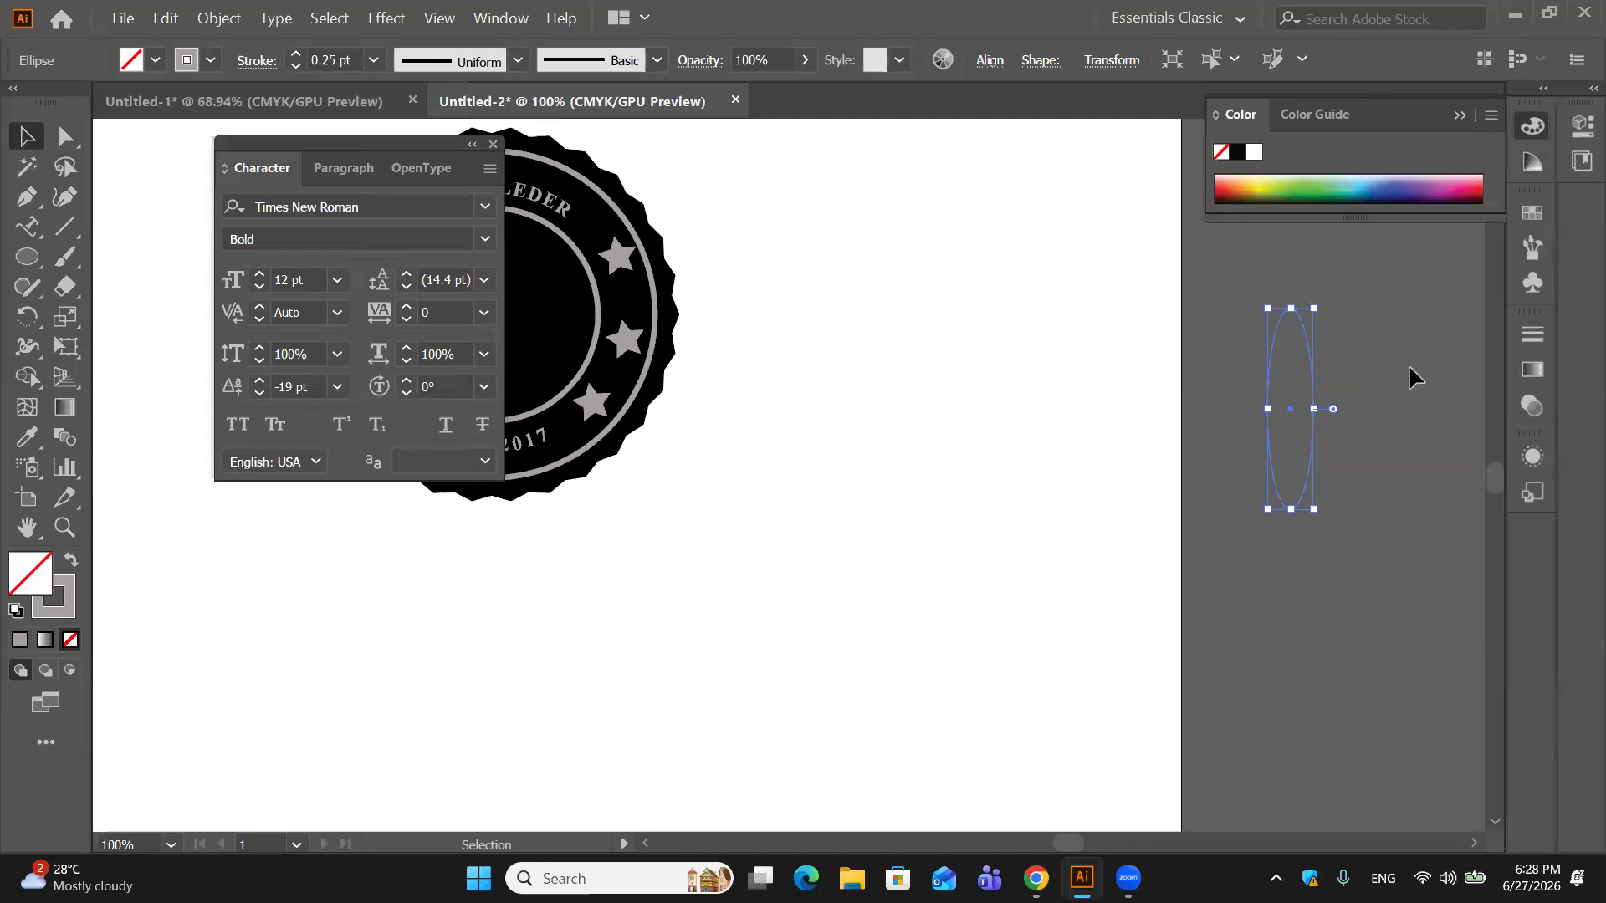
Step: Make a copy of the narrow ellipse rotated 6° around its center
{"action": "left_click", "coordinate": [27, 317]}
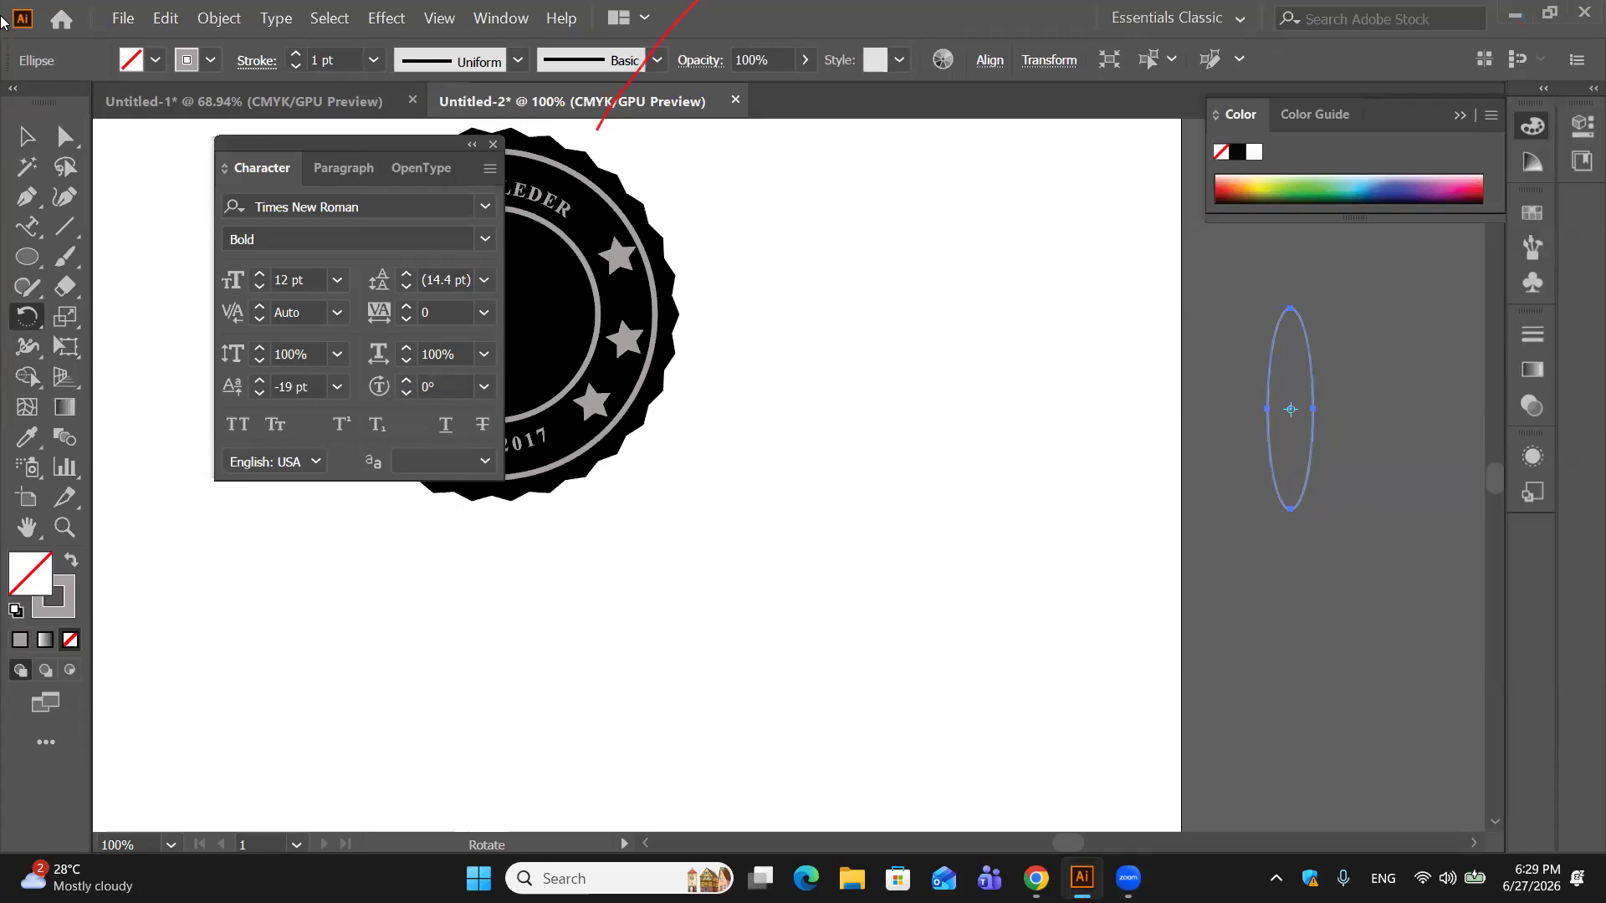
{"action": "left_click", "coordinate": [26, 139]}
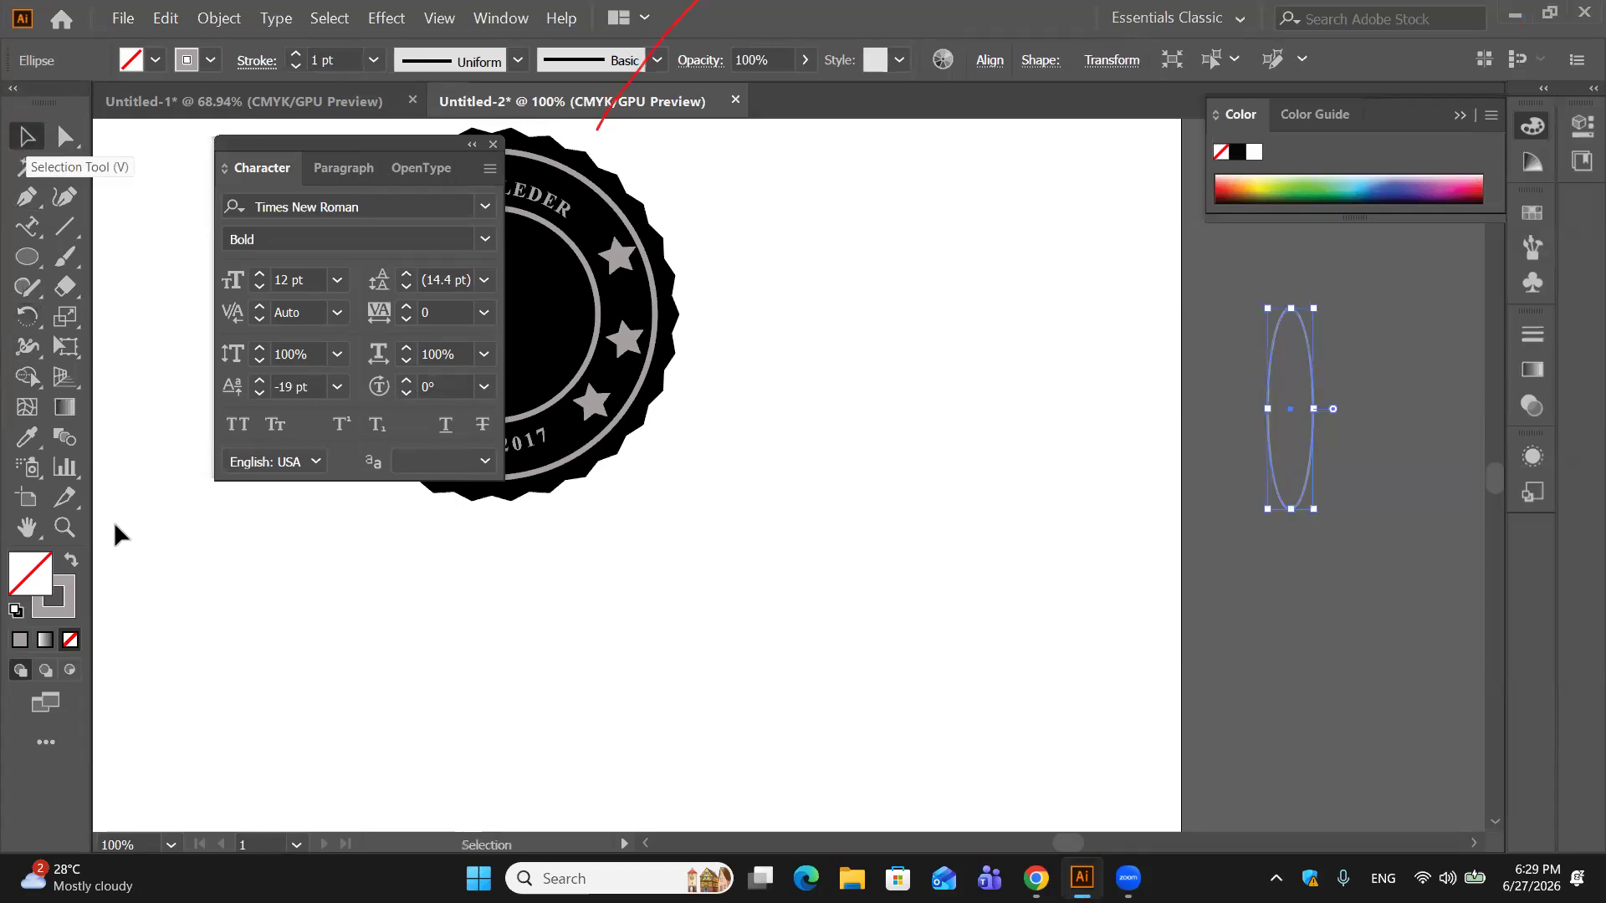
{"action": "double_click", "coordinate": [18, 322]}
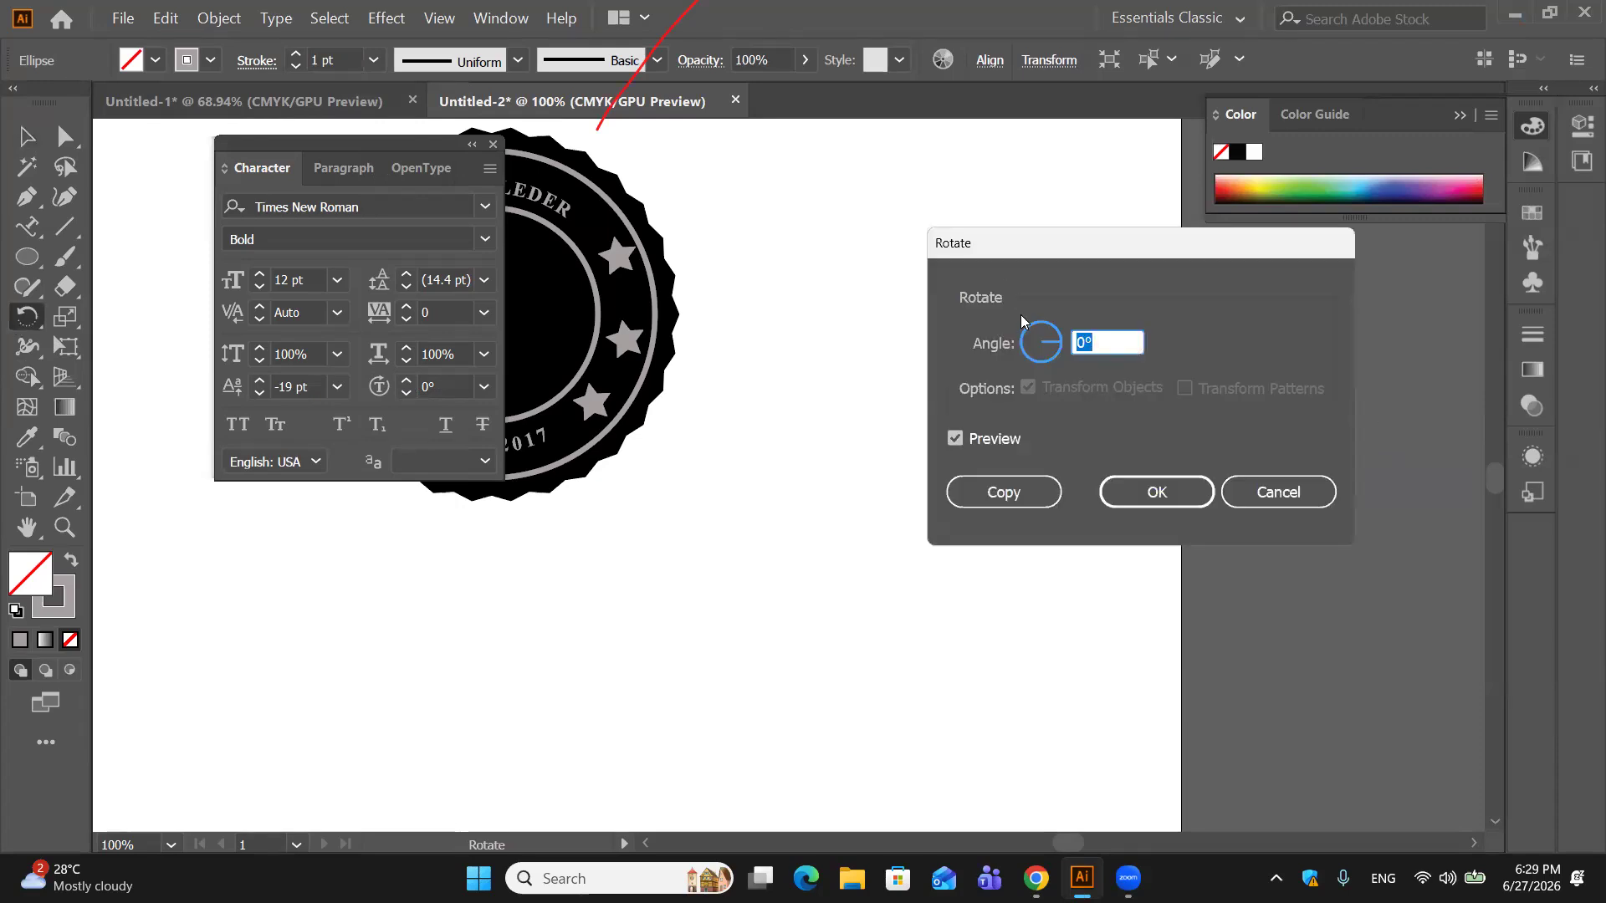
{"action": "key", "text": "BackSpace"}
{"action": "type", "text": "6"}
{"action": "left_click", "coordinate": [1031, 491]}
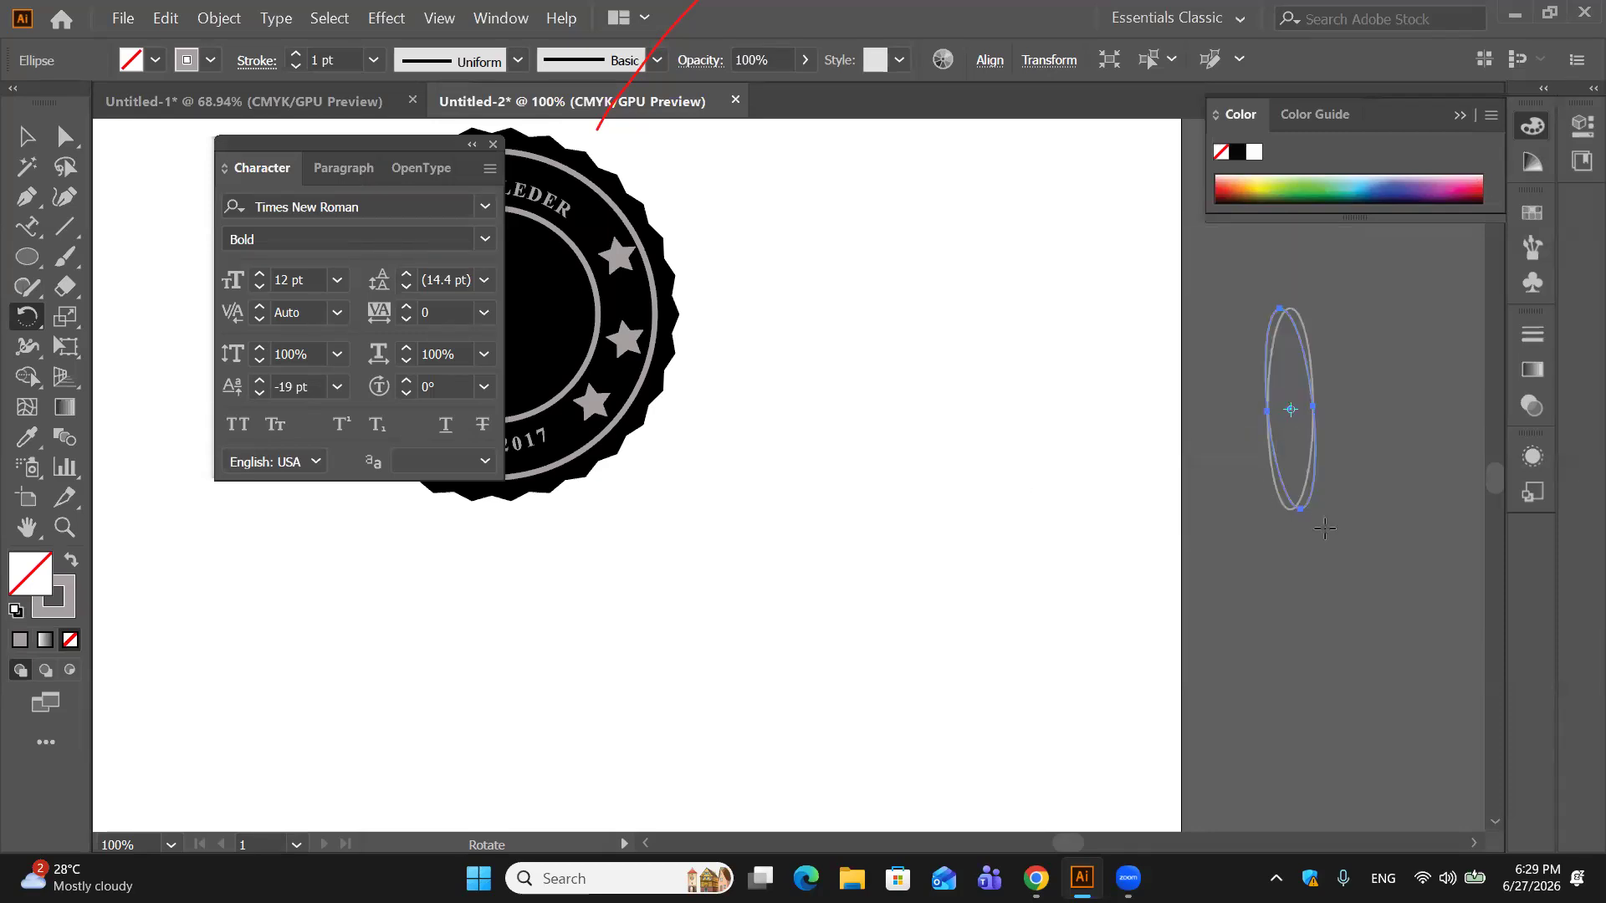
Step: Repeat the rotated copy until the ellipses close into a full circular rosette
{"action": "key", "text": "ctrl+d"}
{"action": "key", "text": "ctrl+d"}
{"action": "key", "text": "ctrl+d"}
{"action": "key", "text": "ctrl+d"}
{"action": "key", "text": "ctrl+d"}
{"action": "key", "text": "ctrl+d"}
{"action": "key", "text": "ctrl+d"}
{"action": "key", "text": "ctrl+d"}
{"action": "key", "text": "ctrl+d"}
{"action": "key", "text": "ctrl+d"}
{"action": "key", "text": "ctrl+d"}
{"action": "key", "text": "ctrl+d"}
{"action": "key", "text": "ctrl+d"}
{"action": "key", "text": "ctrl+d"}
{"action": "key", "text": "ctrl+d"}
{"action": "key", "text": "ctrl+d"}
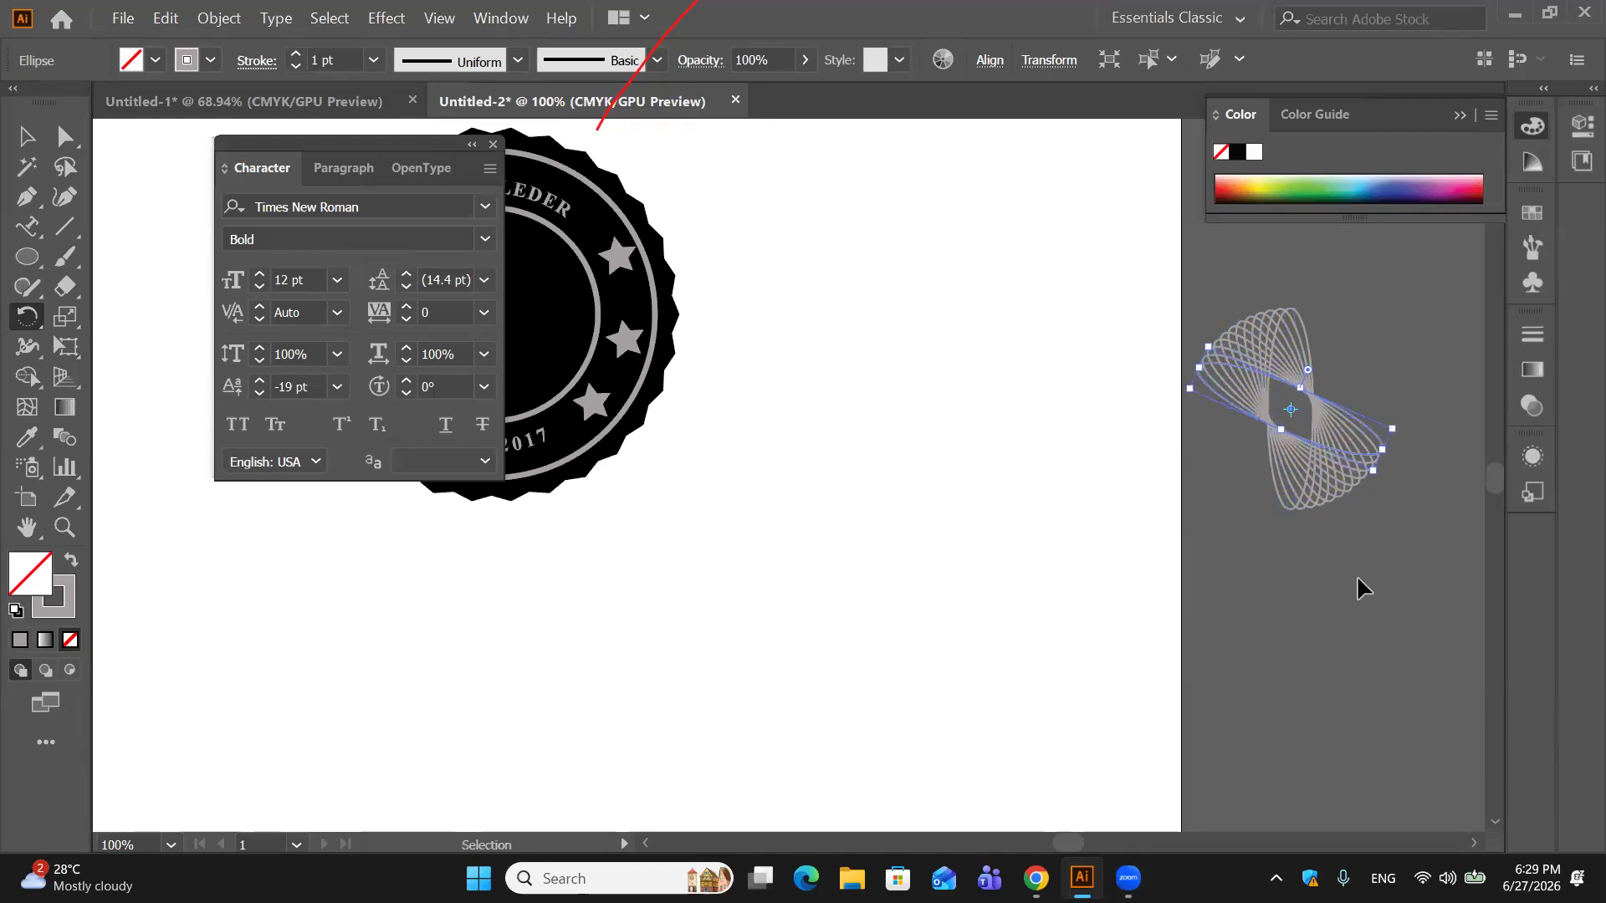
{"action": "key", "text": "ctrl+d"}
{"action": "key", "text": "ctrl+d"}
{"action": "key", "text": "ctrl+d"}
{"action": "key", "text": "ctrl+d"}
{"action": "key", "text": "ctrl+d"}
{"action": "key", "text": "ctrl+d"}
{"action": "key", "text": "ctrl+d"}
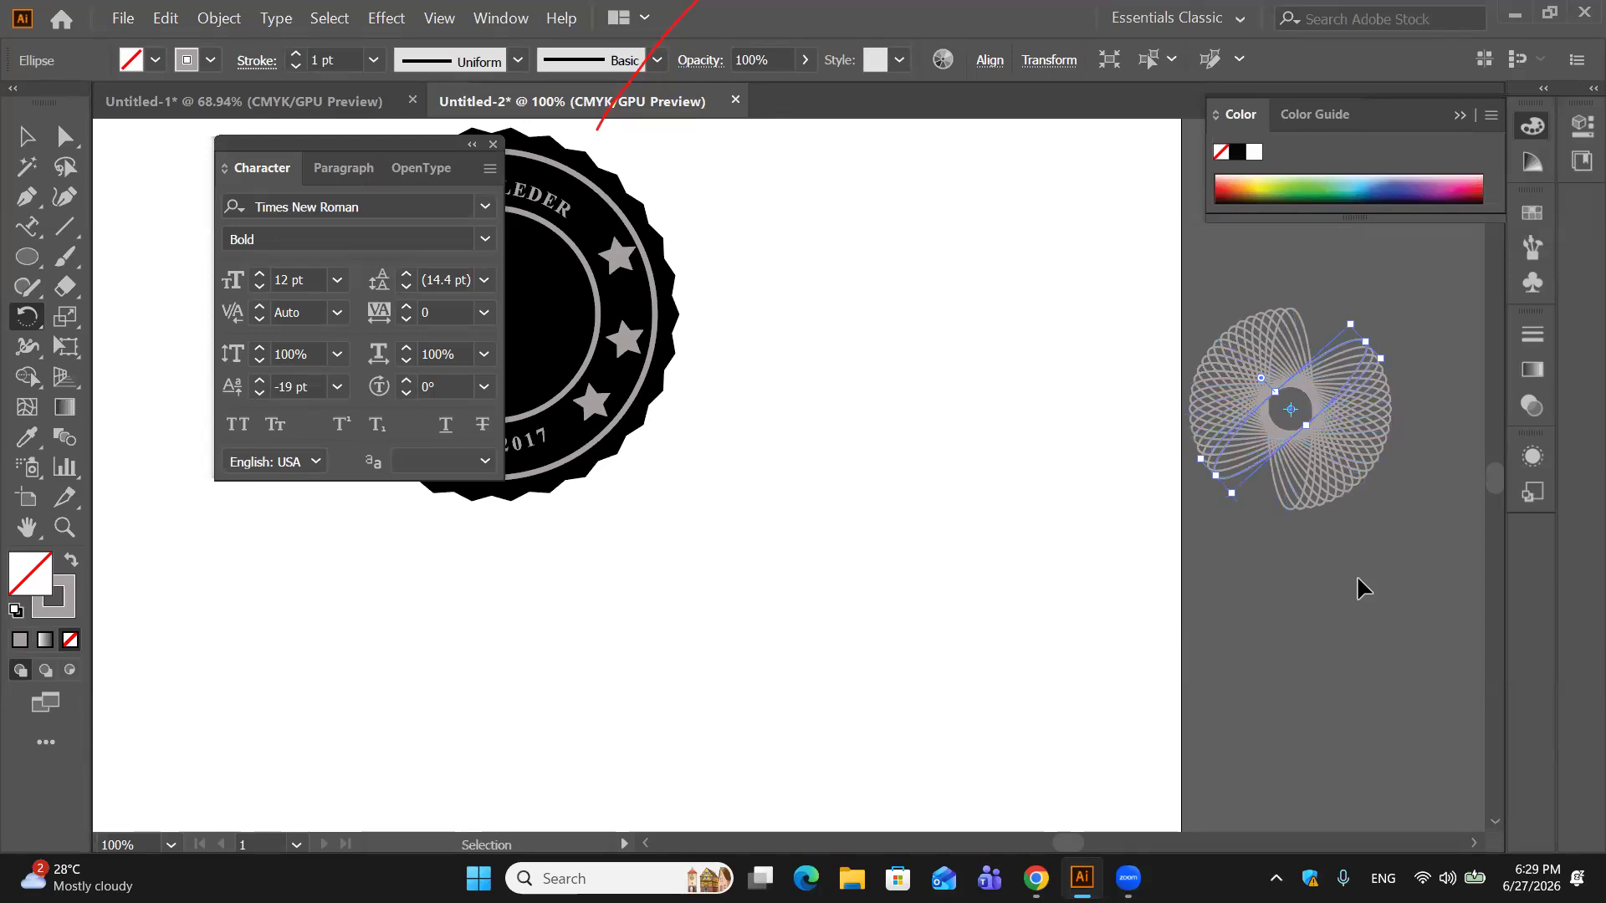
{"action": "key", "text": "ctrl+d"}
{"action": "key", "text": "ctrl+d"}
{"action": "key", "text": "ctrl+d"}
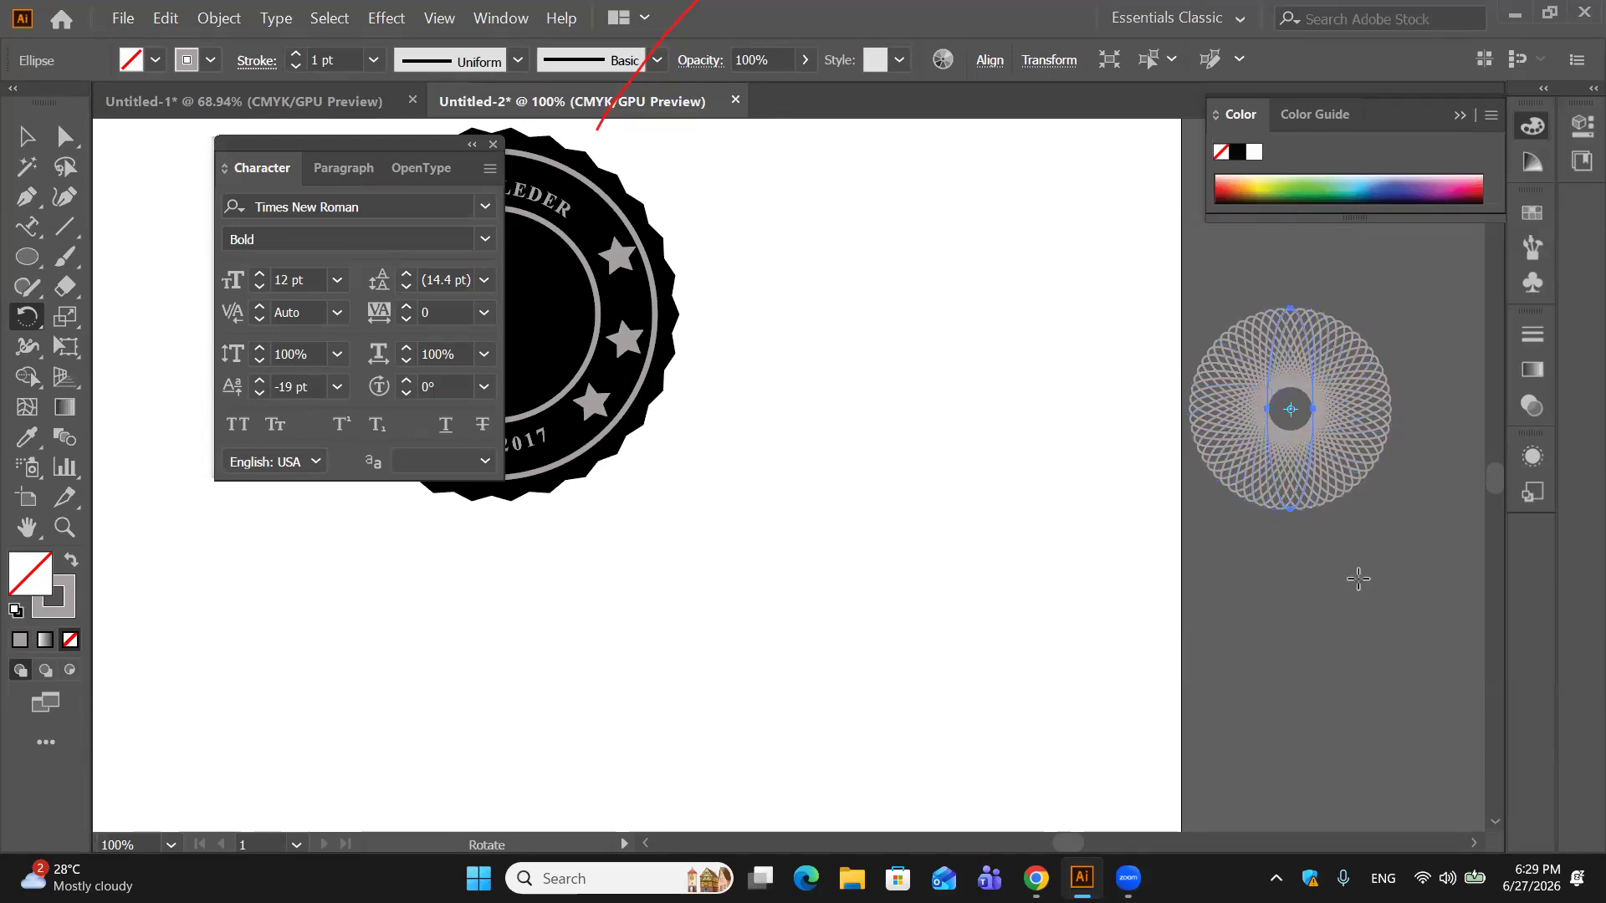
Step: Select all the rotated ellipses of the rosette and group them
{"action": "left_click", "coordinate": [26, 135]}
{"action": "left_click", "coordinate": [1384, 251]}
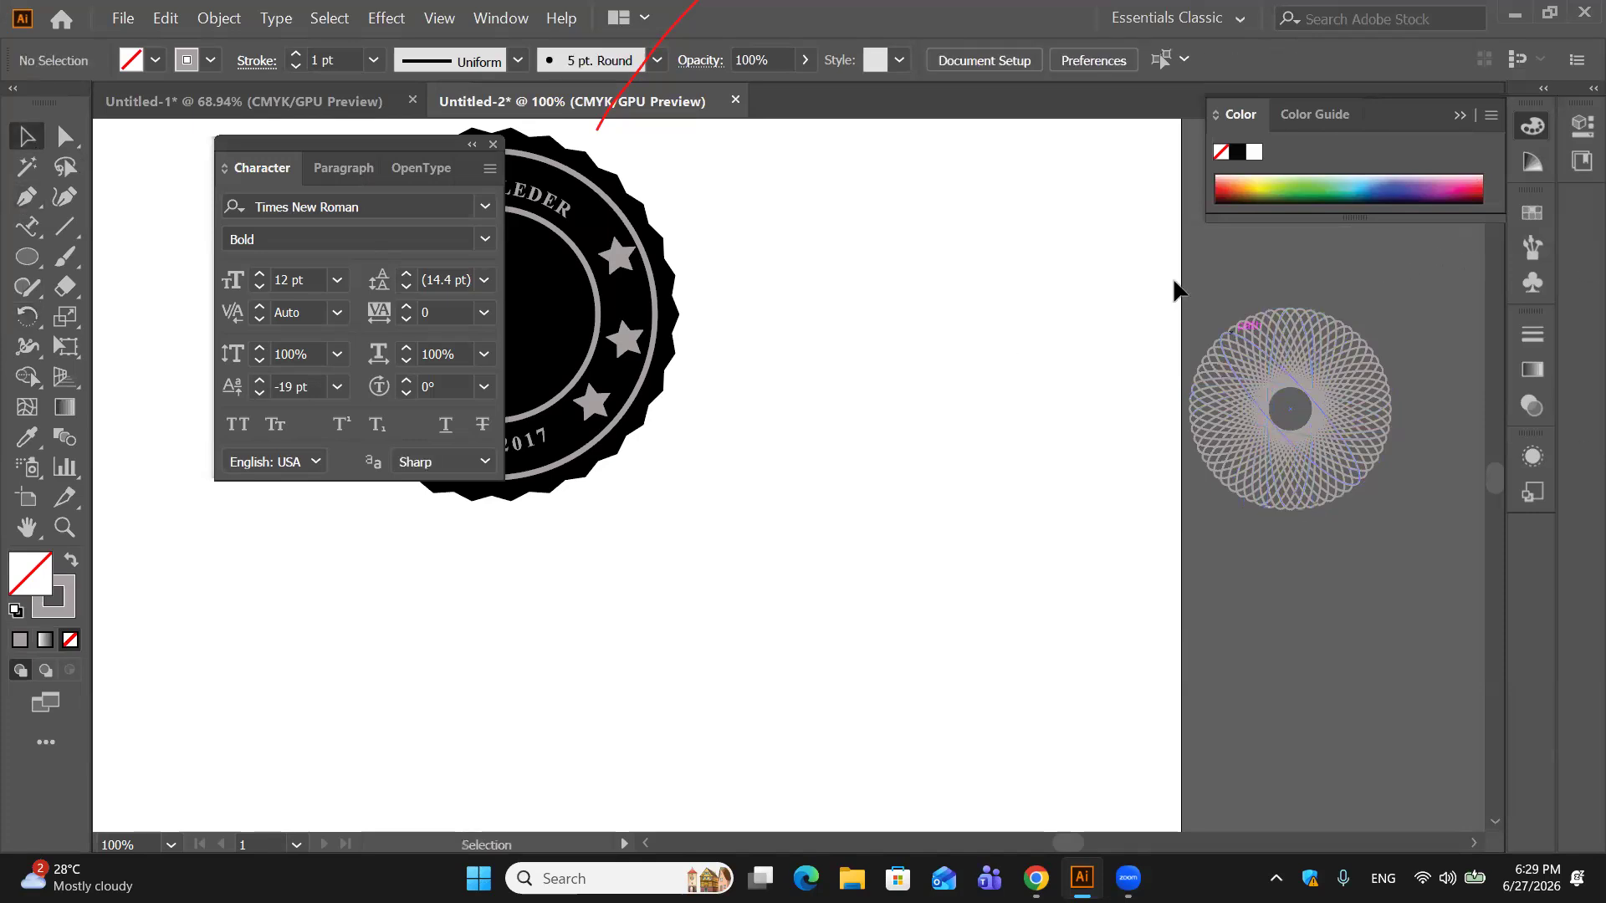
{"action": "left_click_drag", "start_coordinate": [1448, 590], "coordinate": [1449, 584]}
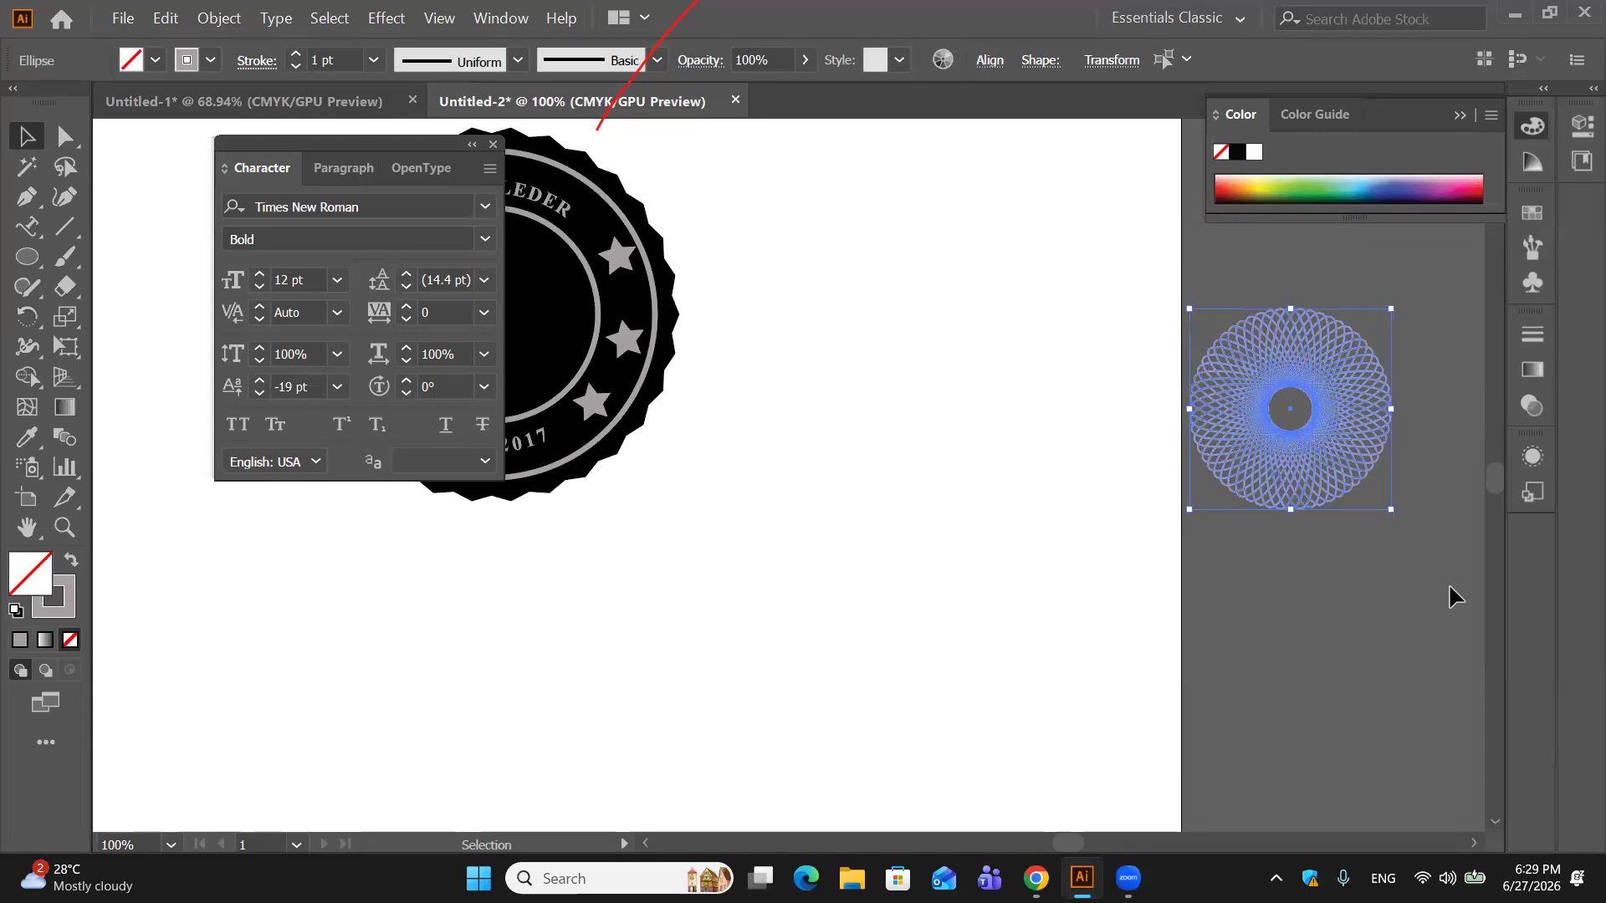
{"action": "key", "text": "ctrl+g"}
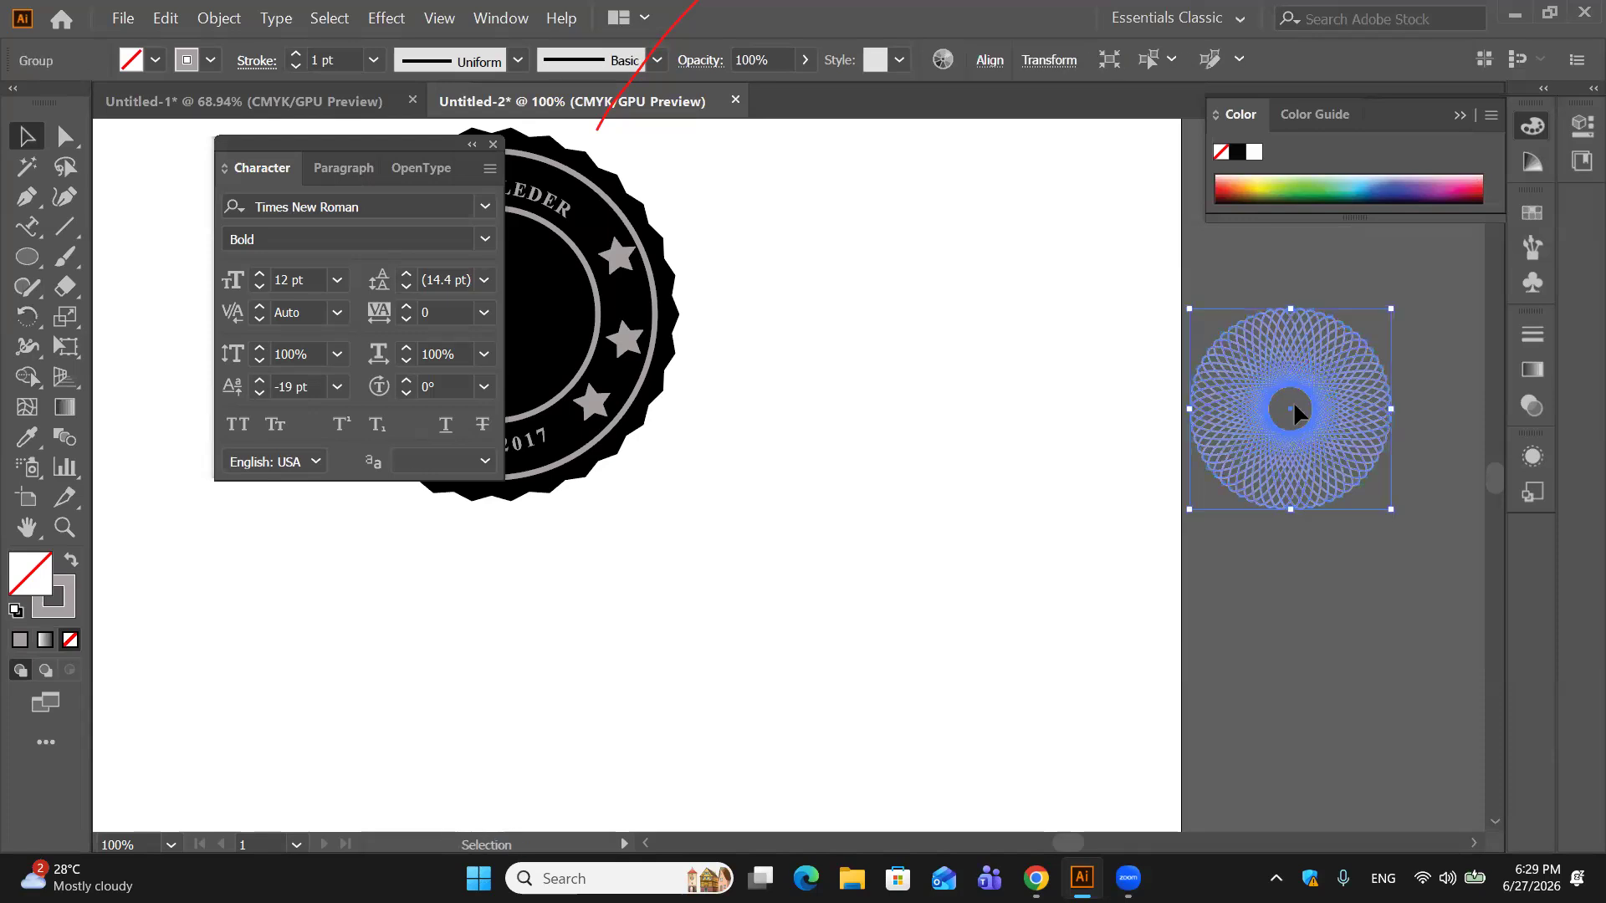
Step: Close the floating Character settings and move the rosette onto the badge, centered inside the inner ring
{"action": "left_click", "coordinate": [493, 144]}
{"action": "left_click_drag", "start_coordinate": [1292, 410], "coordinate": [493, 320]}
{"action": "left_click", "coordinate": [920, 308]}
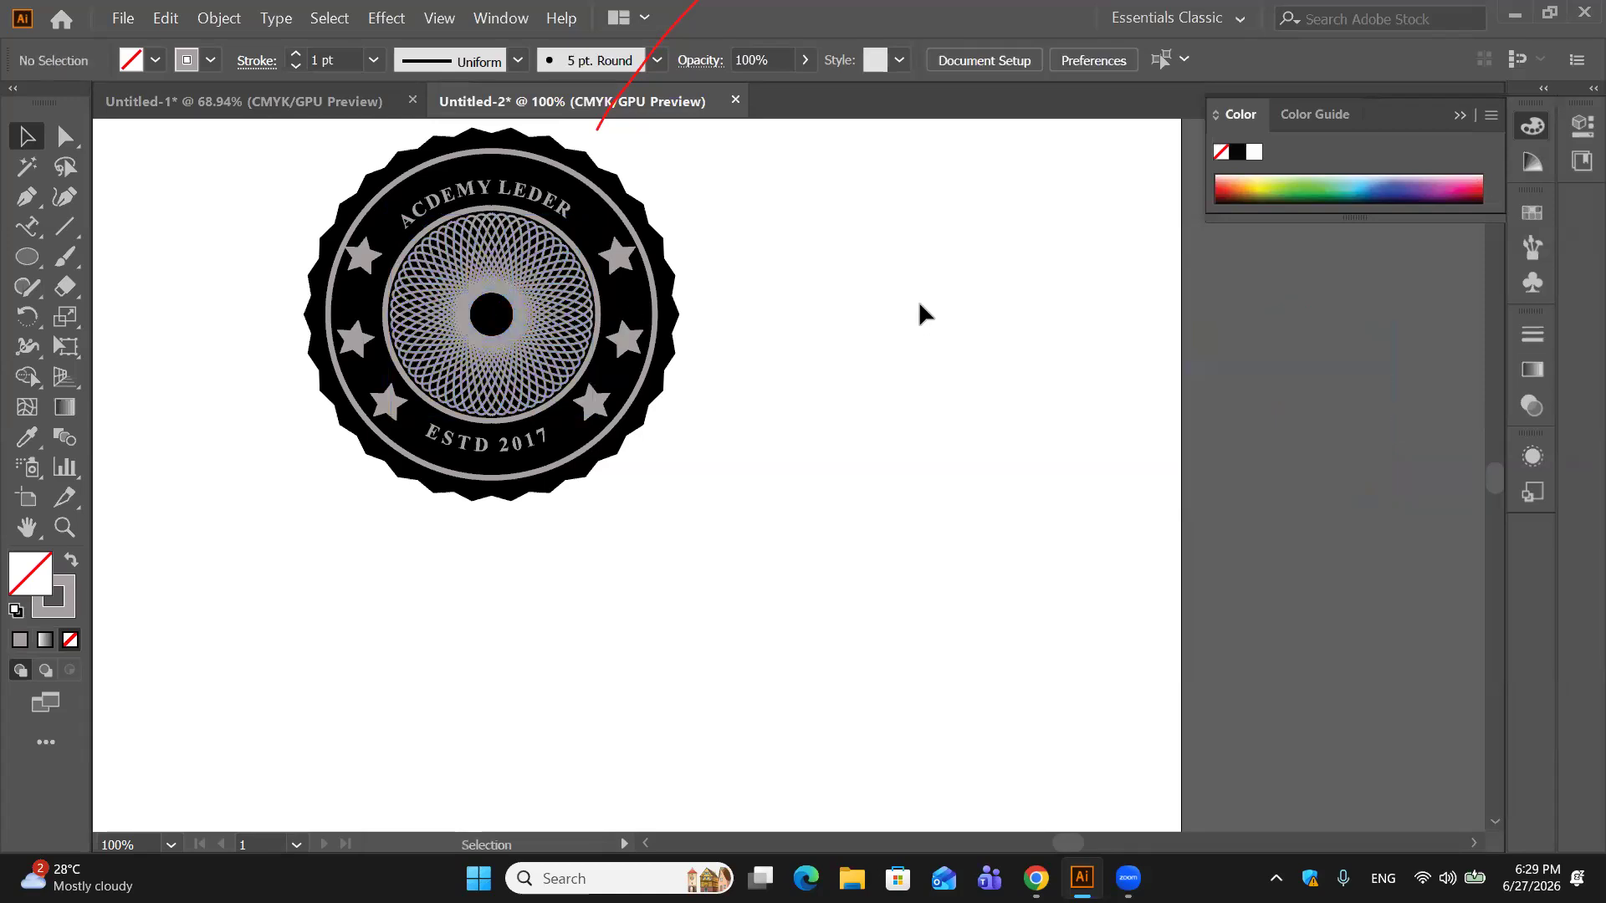
Step: Draw a black circle without a stroke over the badge, somewhat smaller than the rosette
{"action": "scroll", "coordinate": [915, 299], "scroll_direction": "up", "scroll_amount": 2}
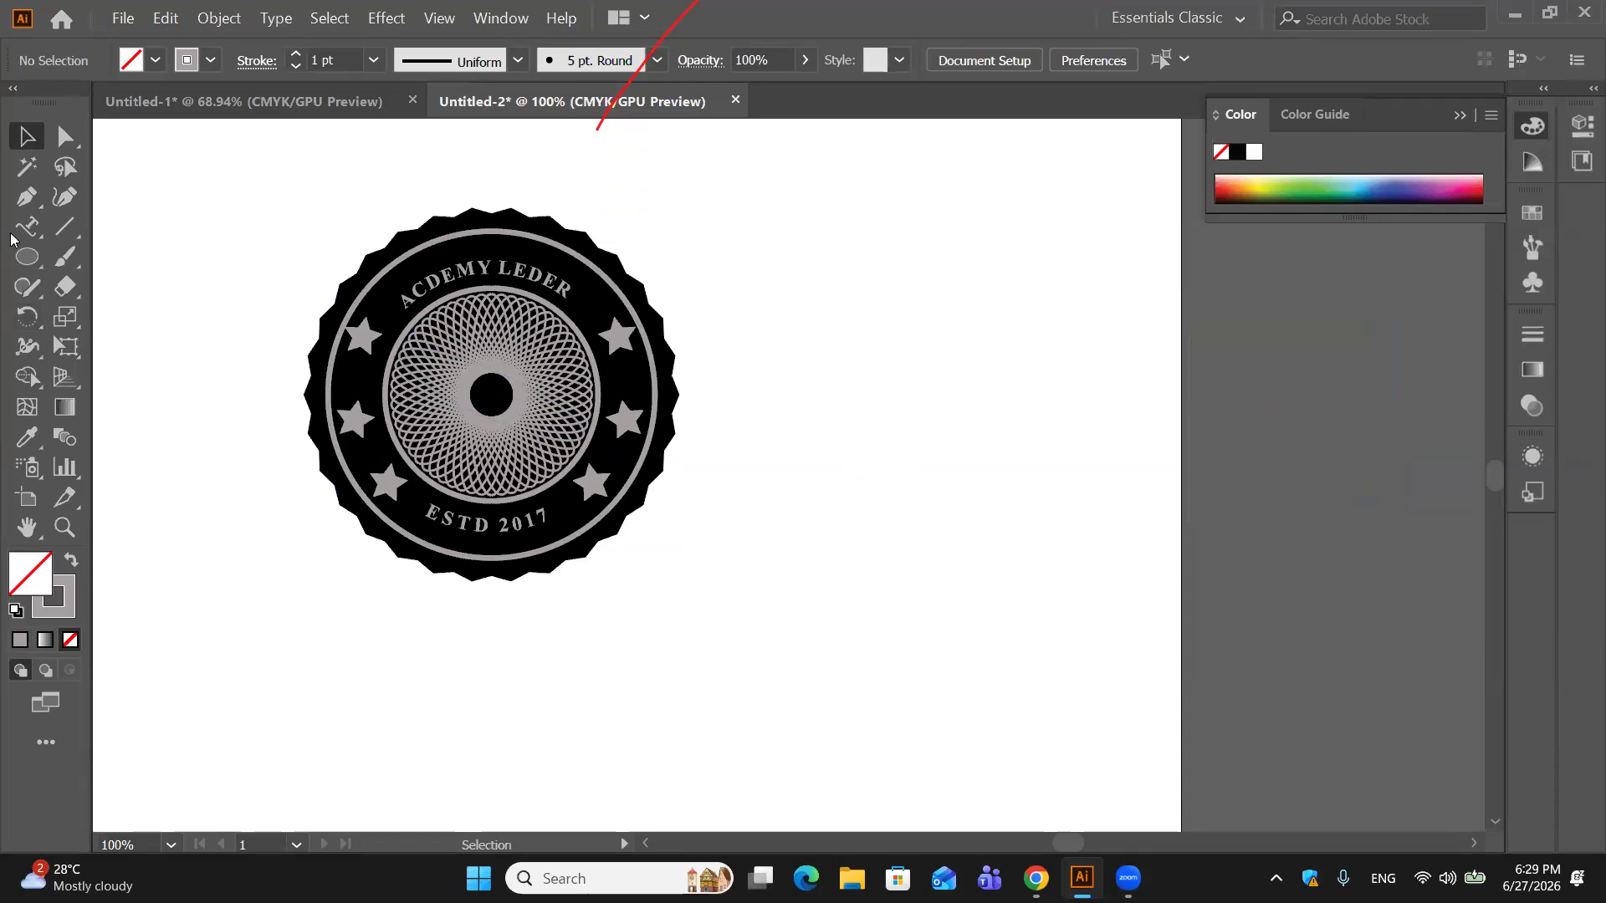
{"action": "mouse_move", "coordinate": [27, 256]}
{"action": "left_mouse_down"}
{"action": "mouse_move", "coordinate": [135, 320]}
{"action": "mouse_move", "coordinate": [118, 428]}
{"action": "left_mouse_up"}
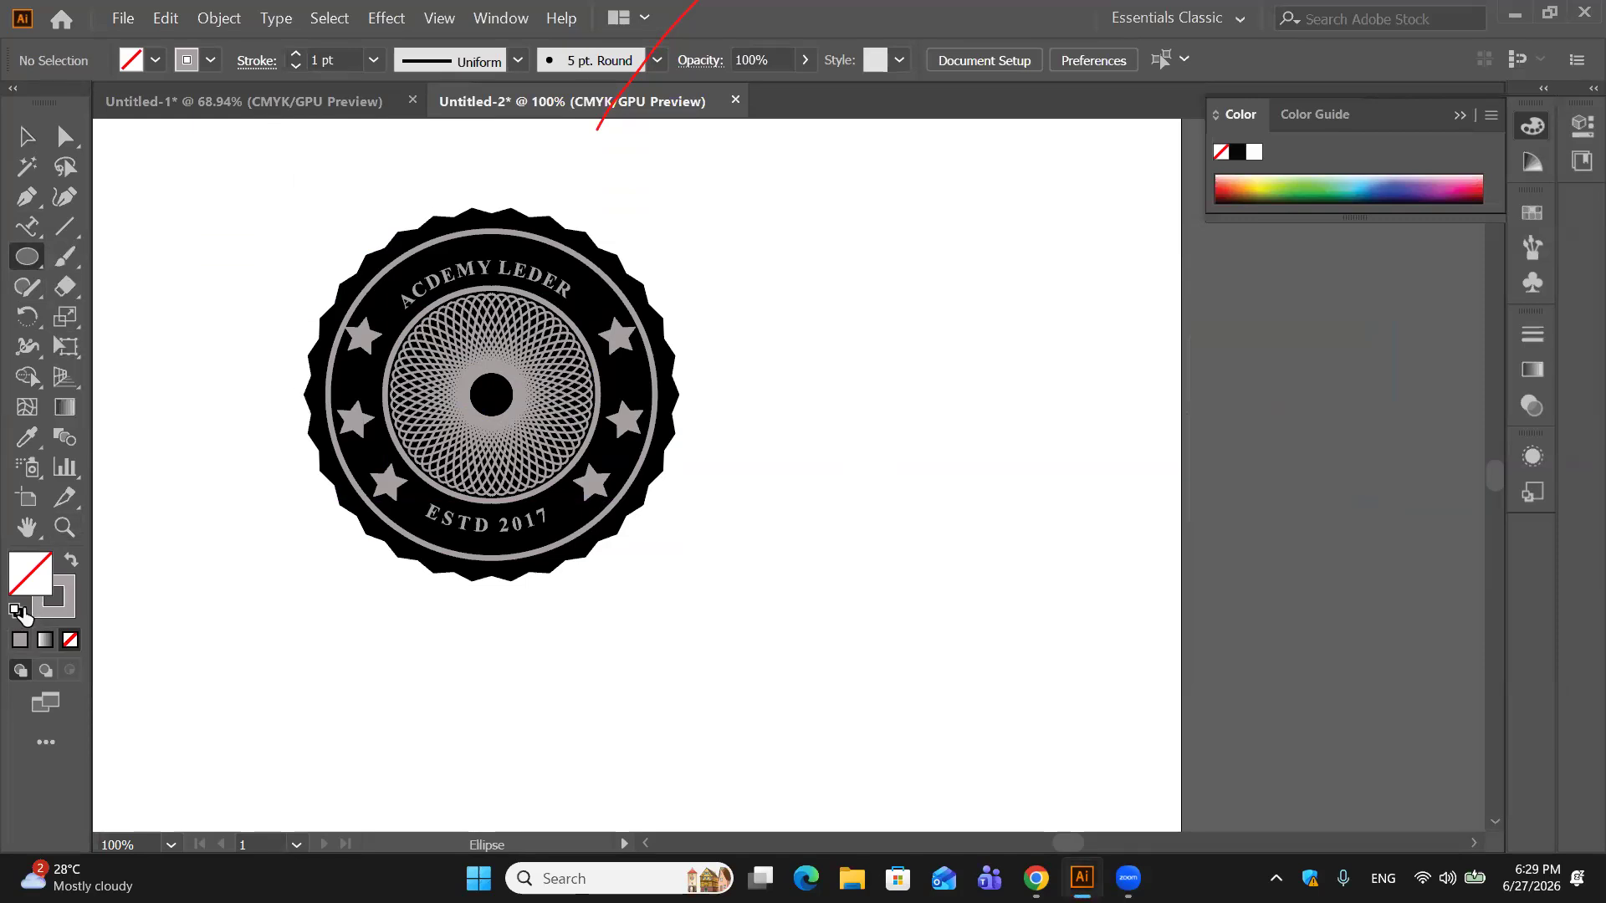
{"action": "left_click", "coordinate": [19, 611]}
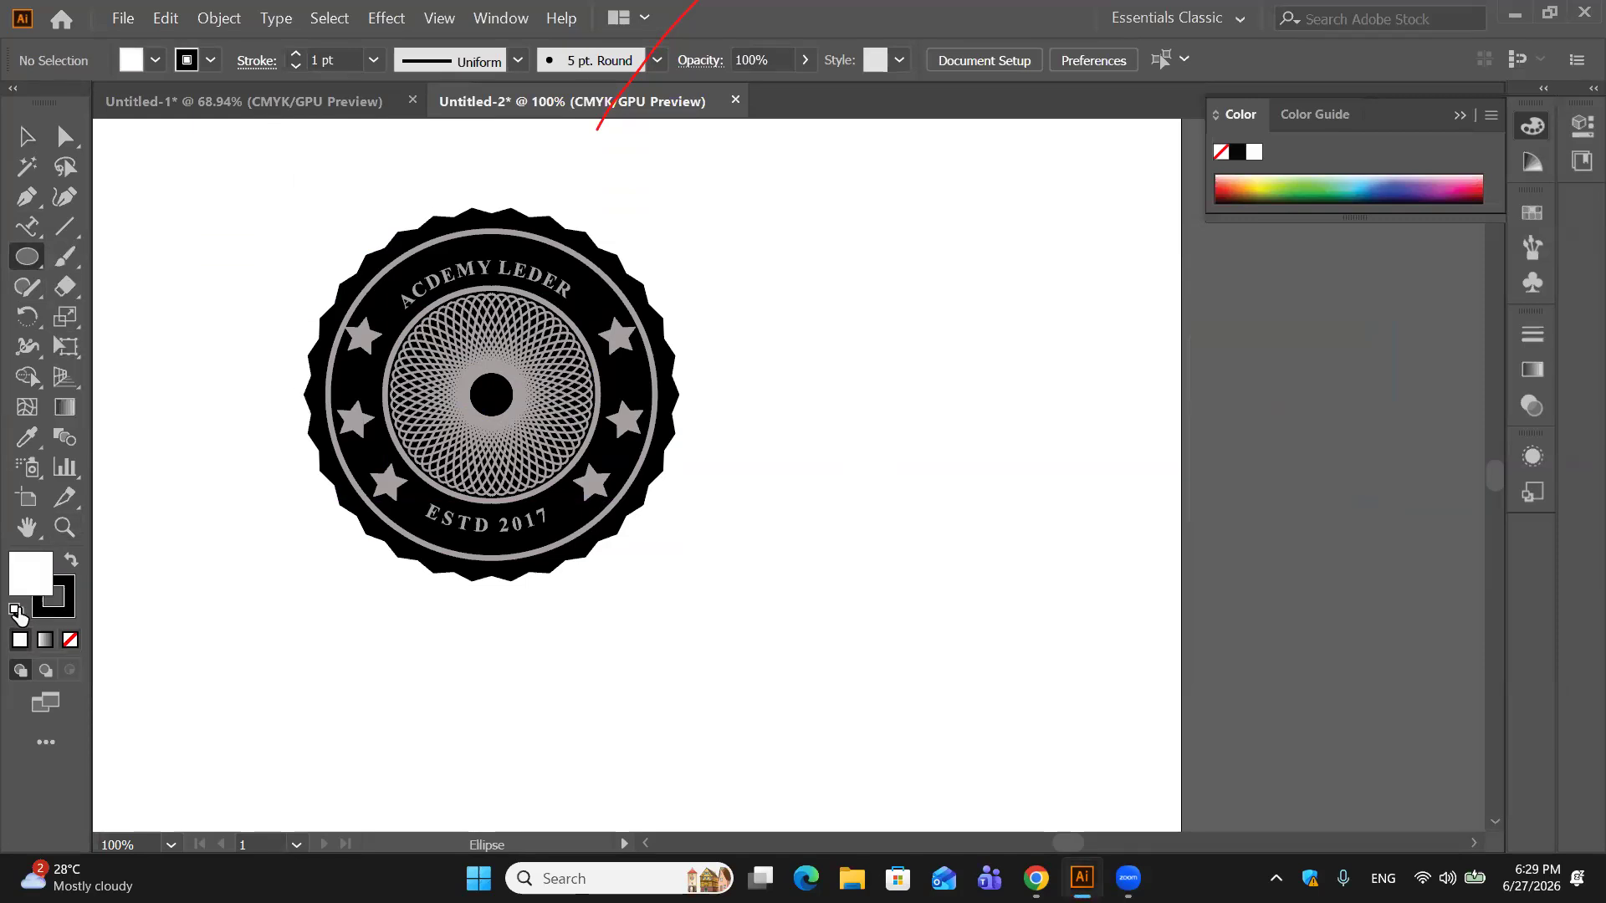
{"action": "left_click", "coordinate": [71, 561]}
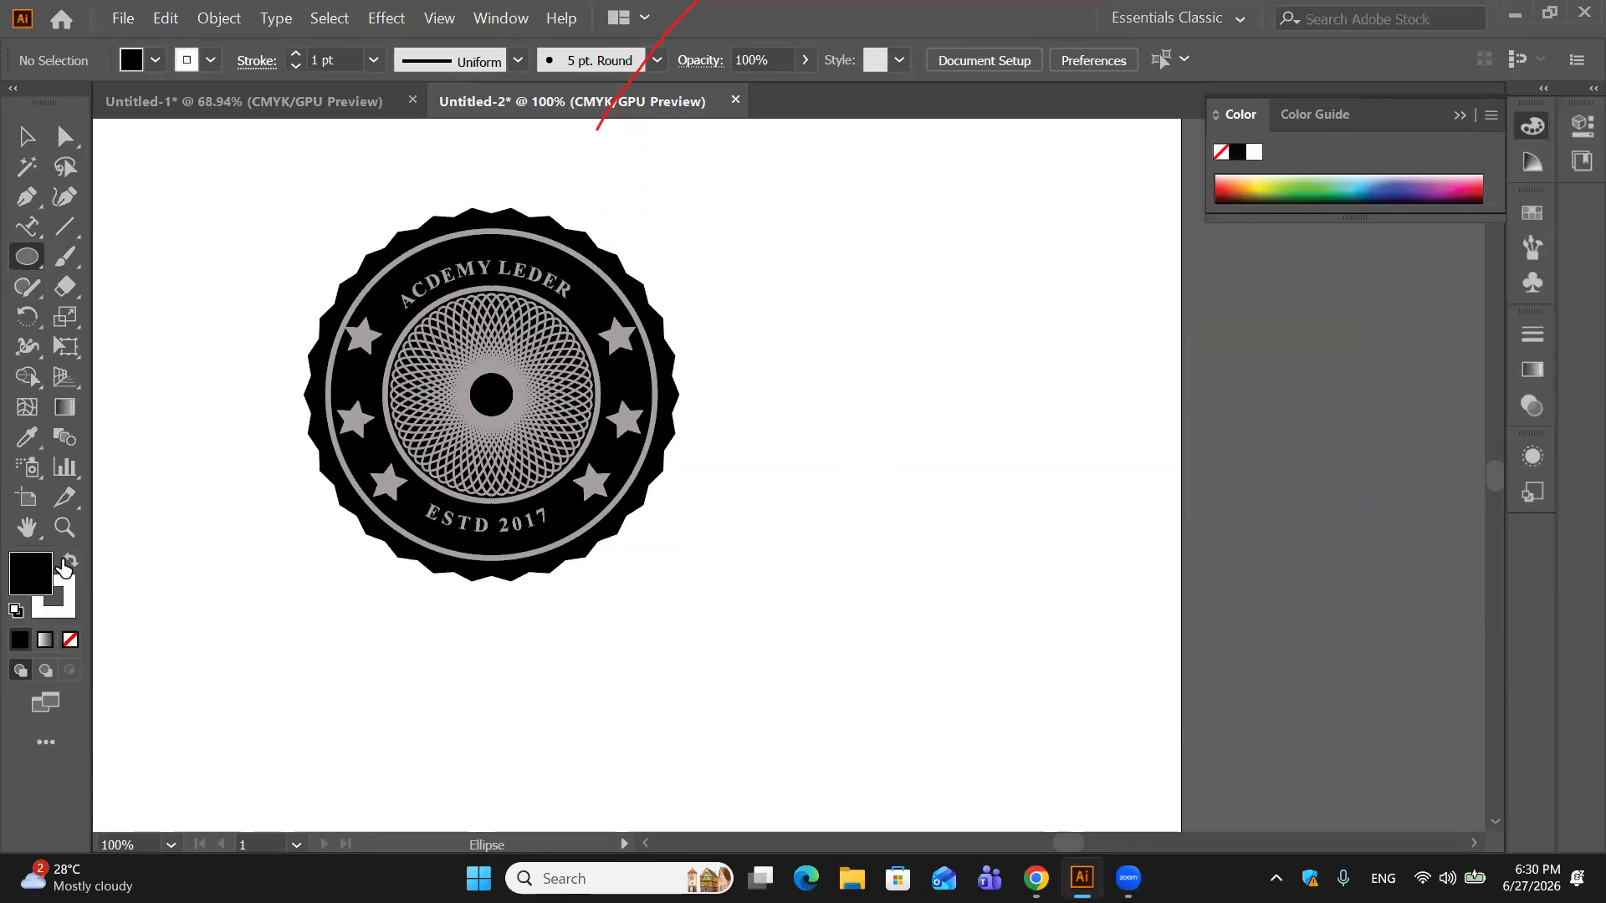
{"action": "left_click", "coordinate": [72, 640]}
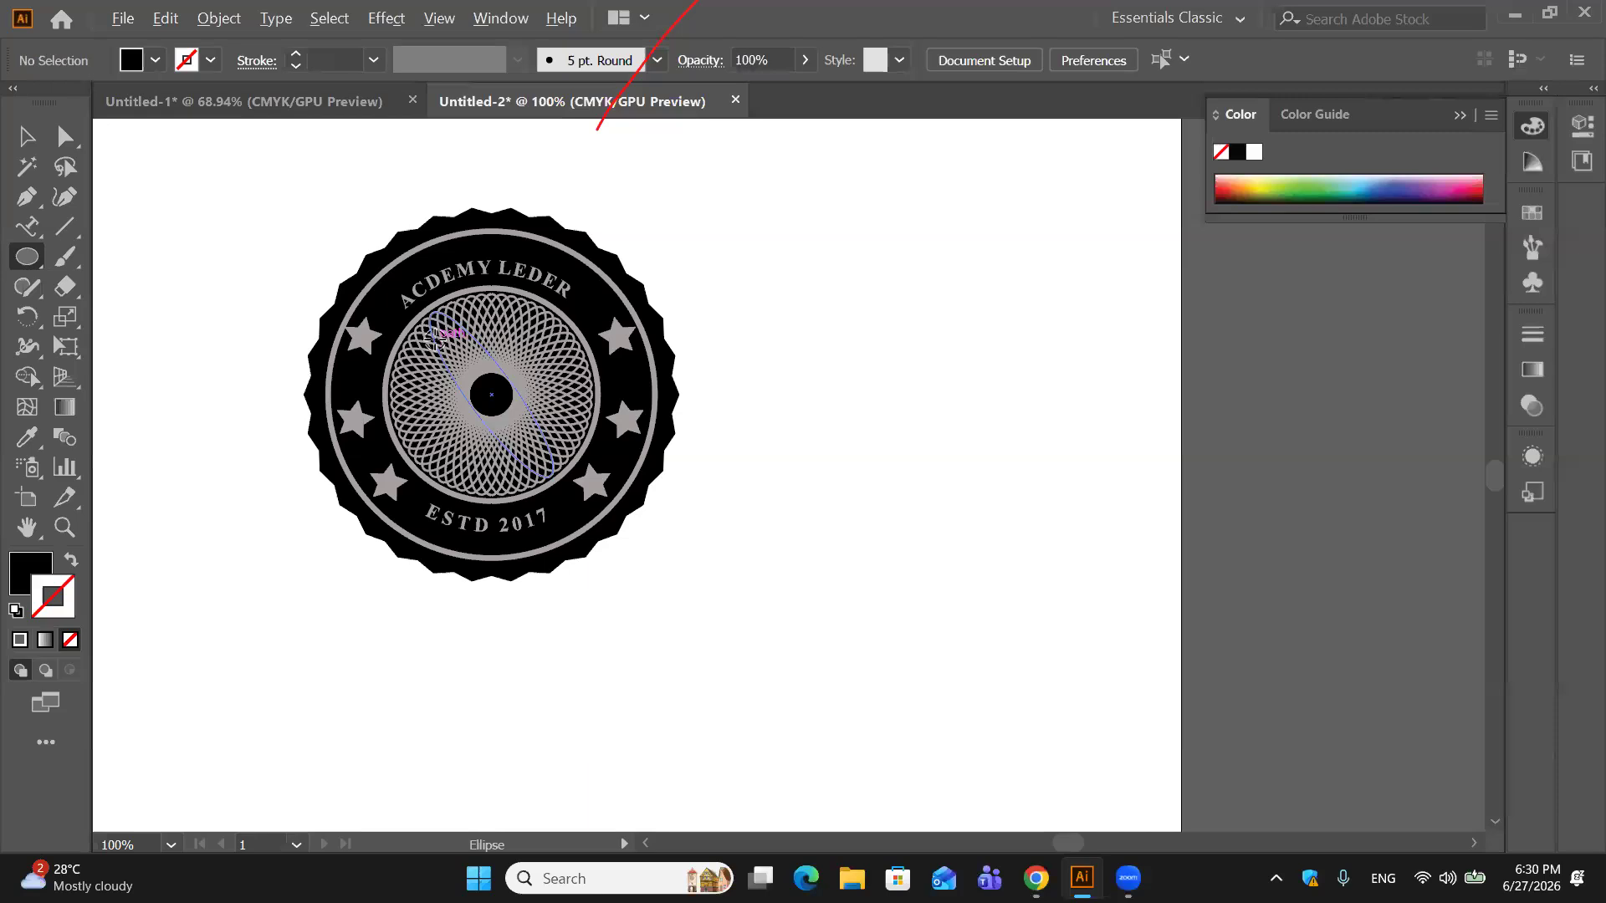
{"action": "left_click_drag", "start_coordinate": [433, 339], "coordinate": [498, 406]}
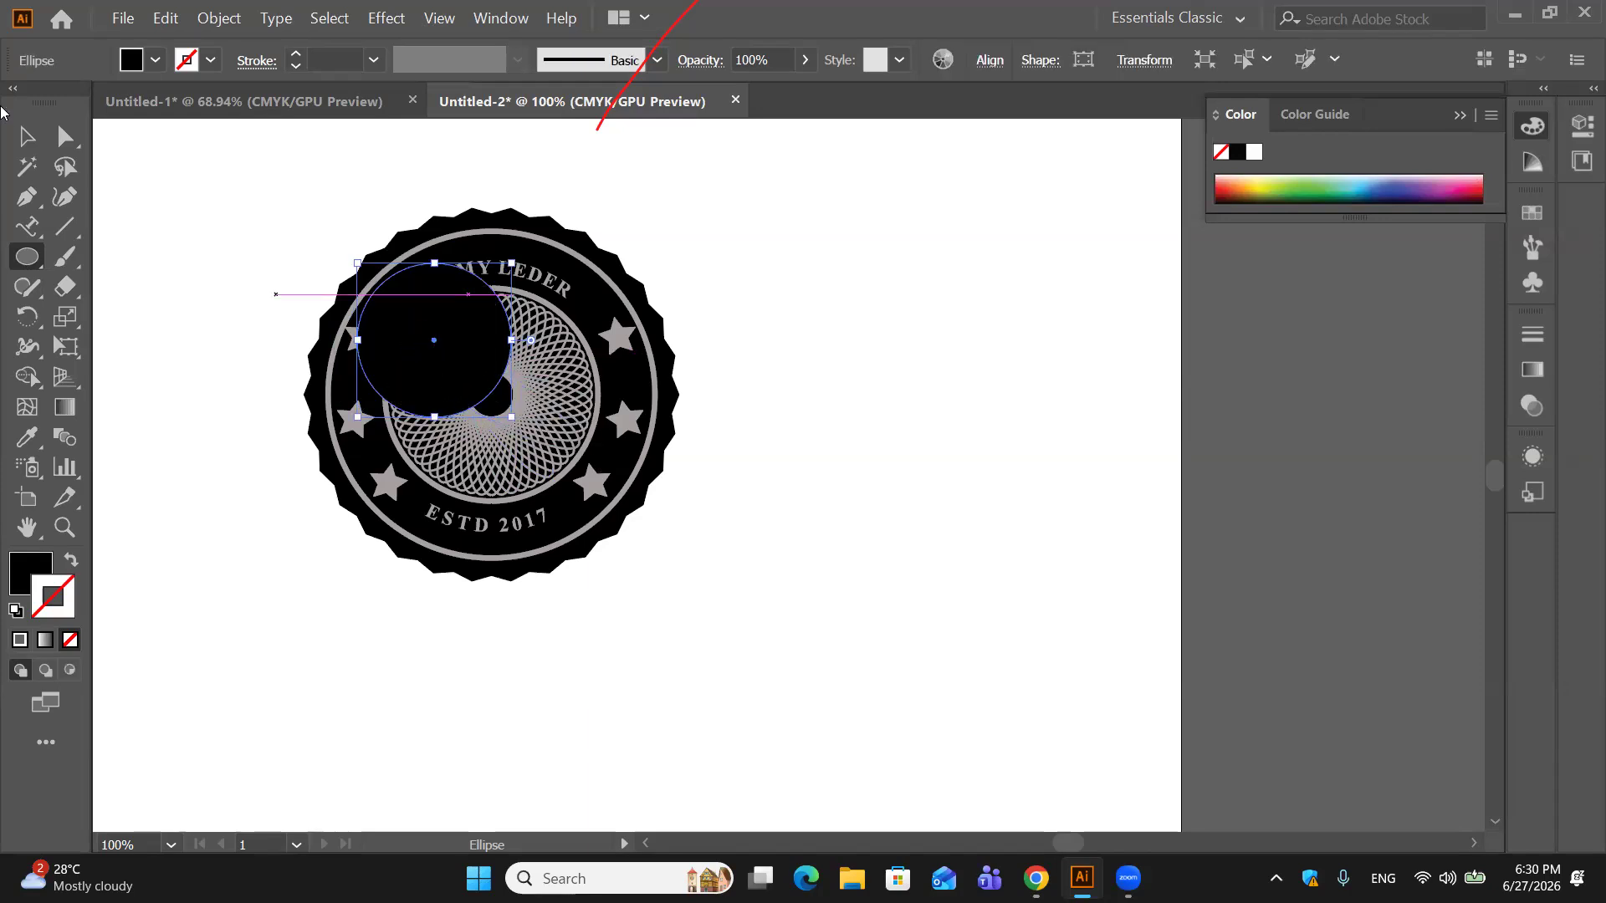
Step: Move the black circle to the rosette's center so only a patterned outer band is left uncovered
{"action": "left_click", "coordinate": [21, 137]}
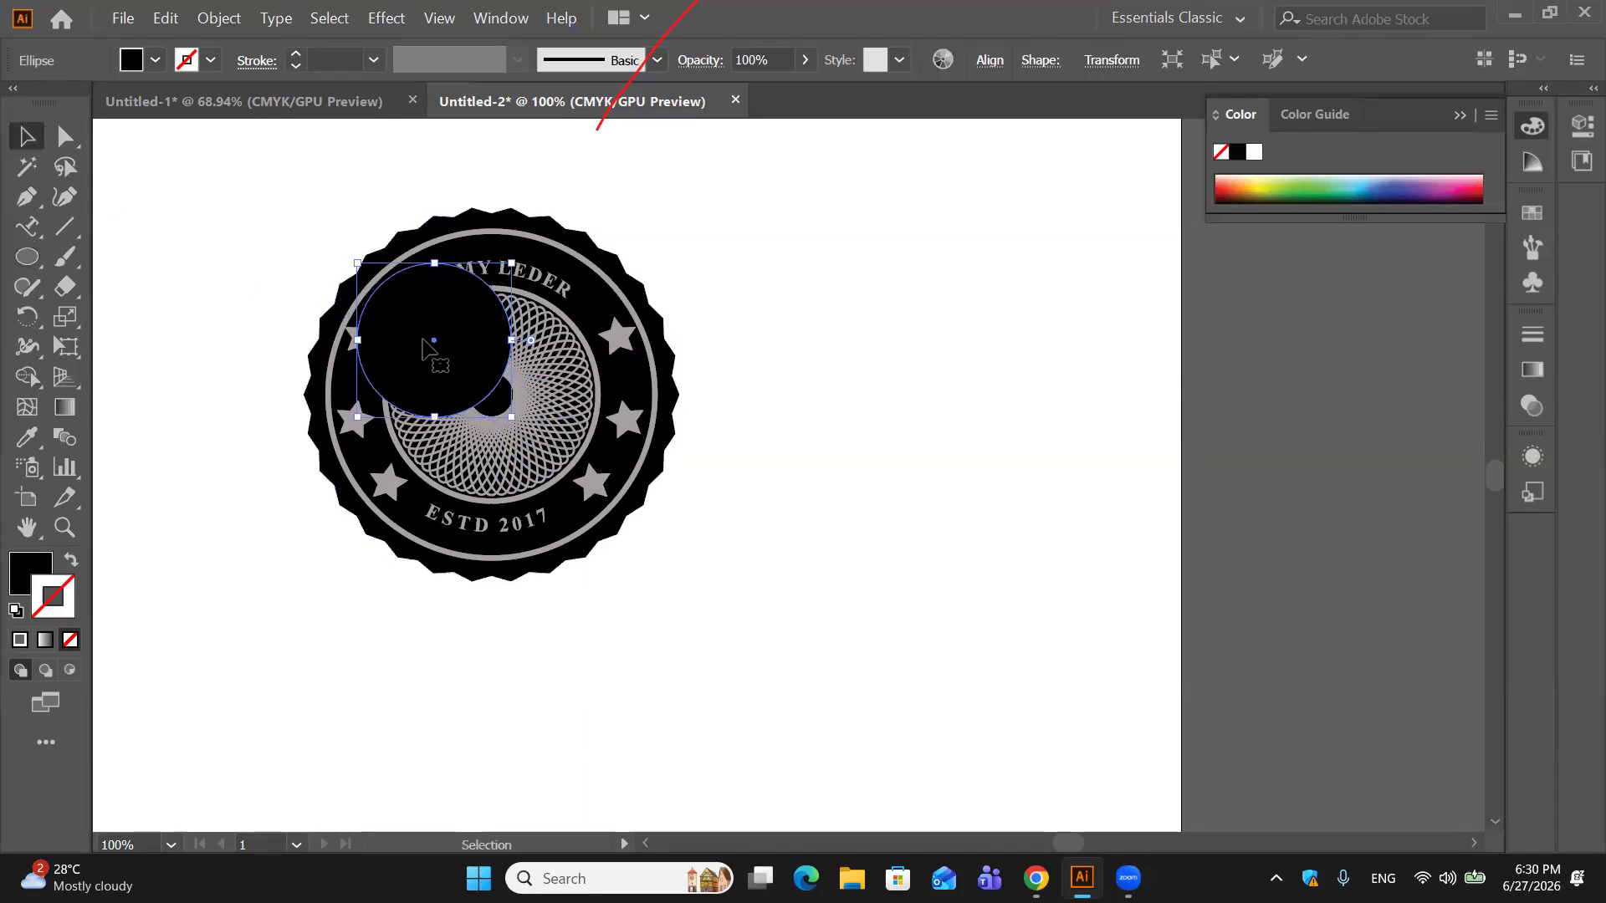
{"action": "left_click_drag", "start_coordinate": [432, 345], "coordinate": [494, 403]}
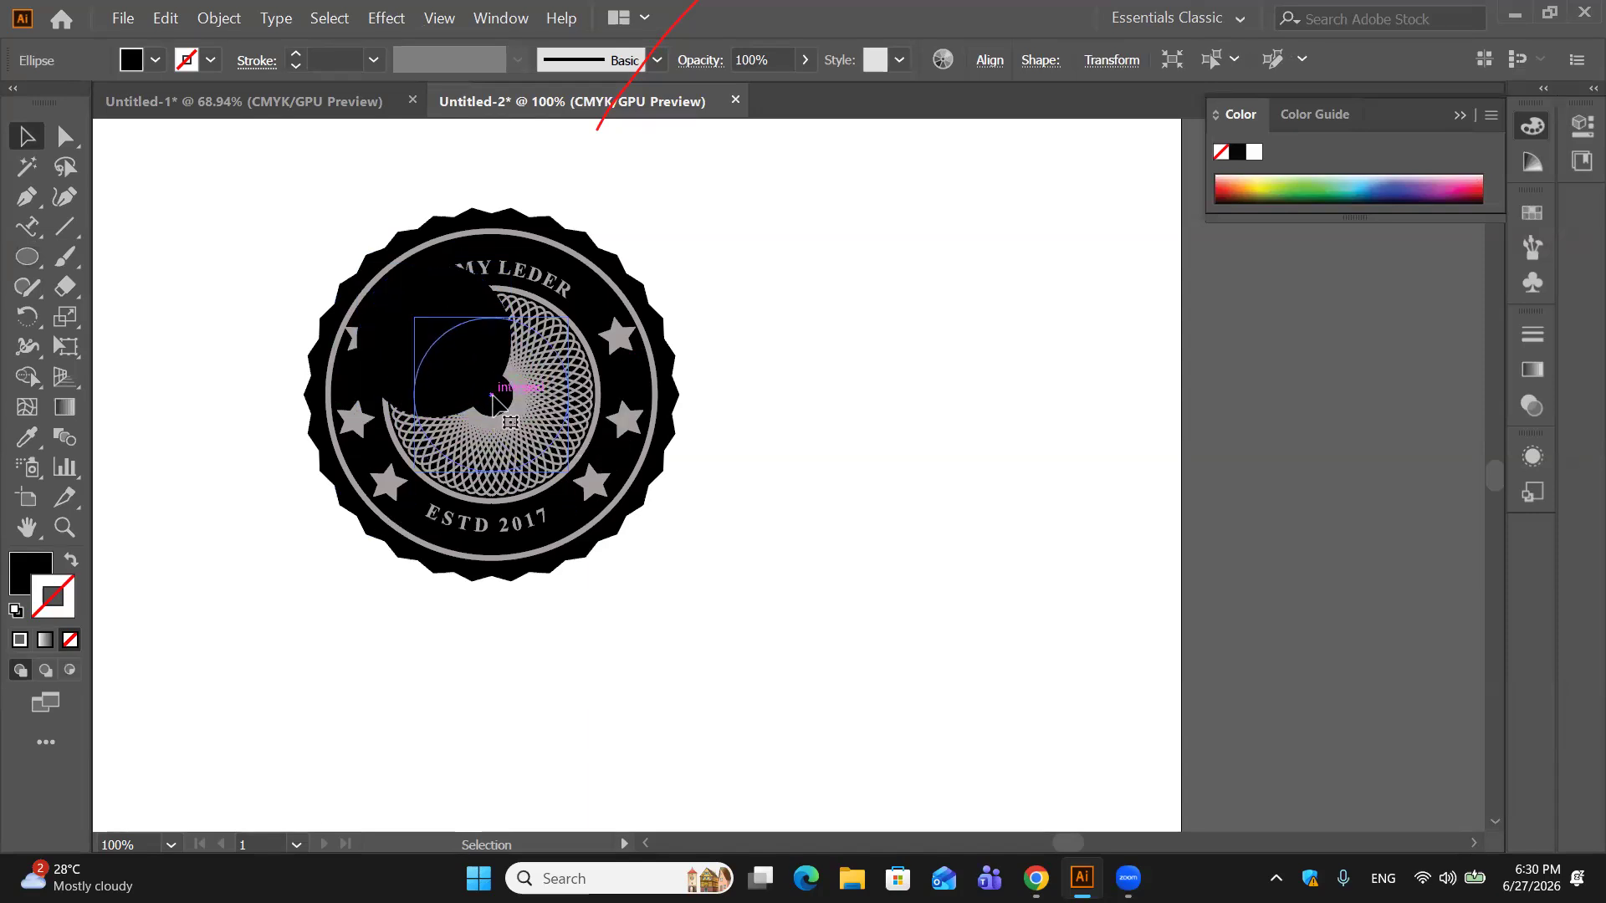
{"action": "left_click", "coordinate": [777, 377]}
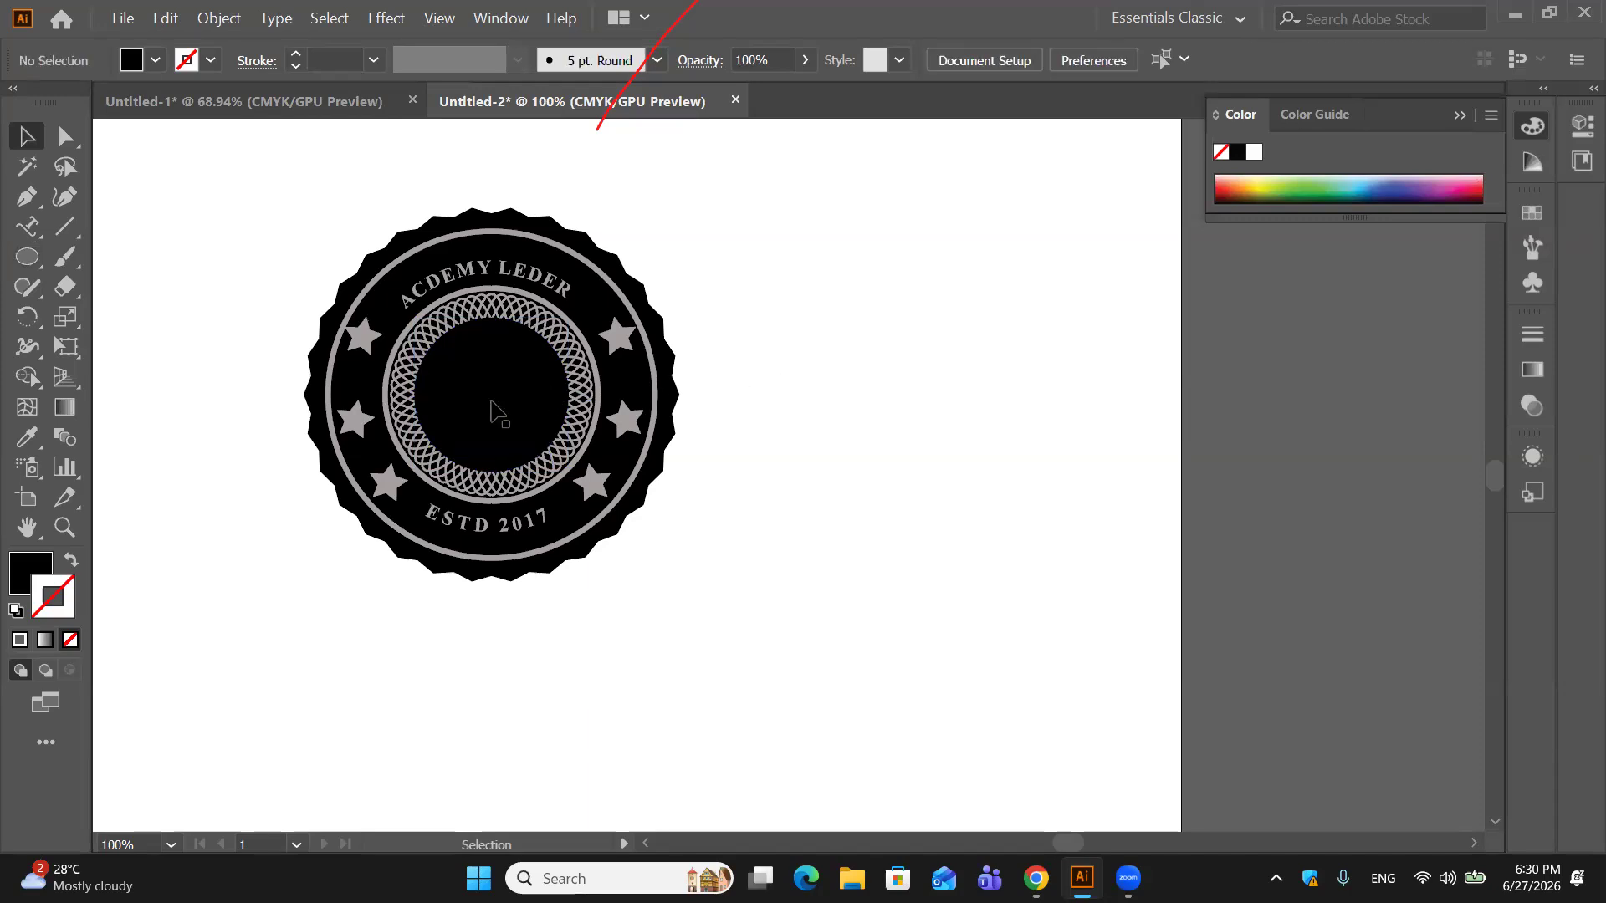
Step: Try aligning all badge parts to their horizontal center with the star groups still separate, and undo it
{"action": "left_click_drag", "start_coordinate": [368, 200], "coordinate": [635, 468]}
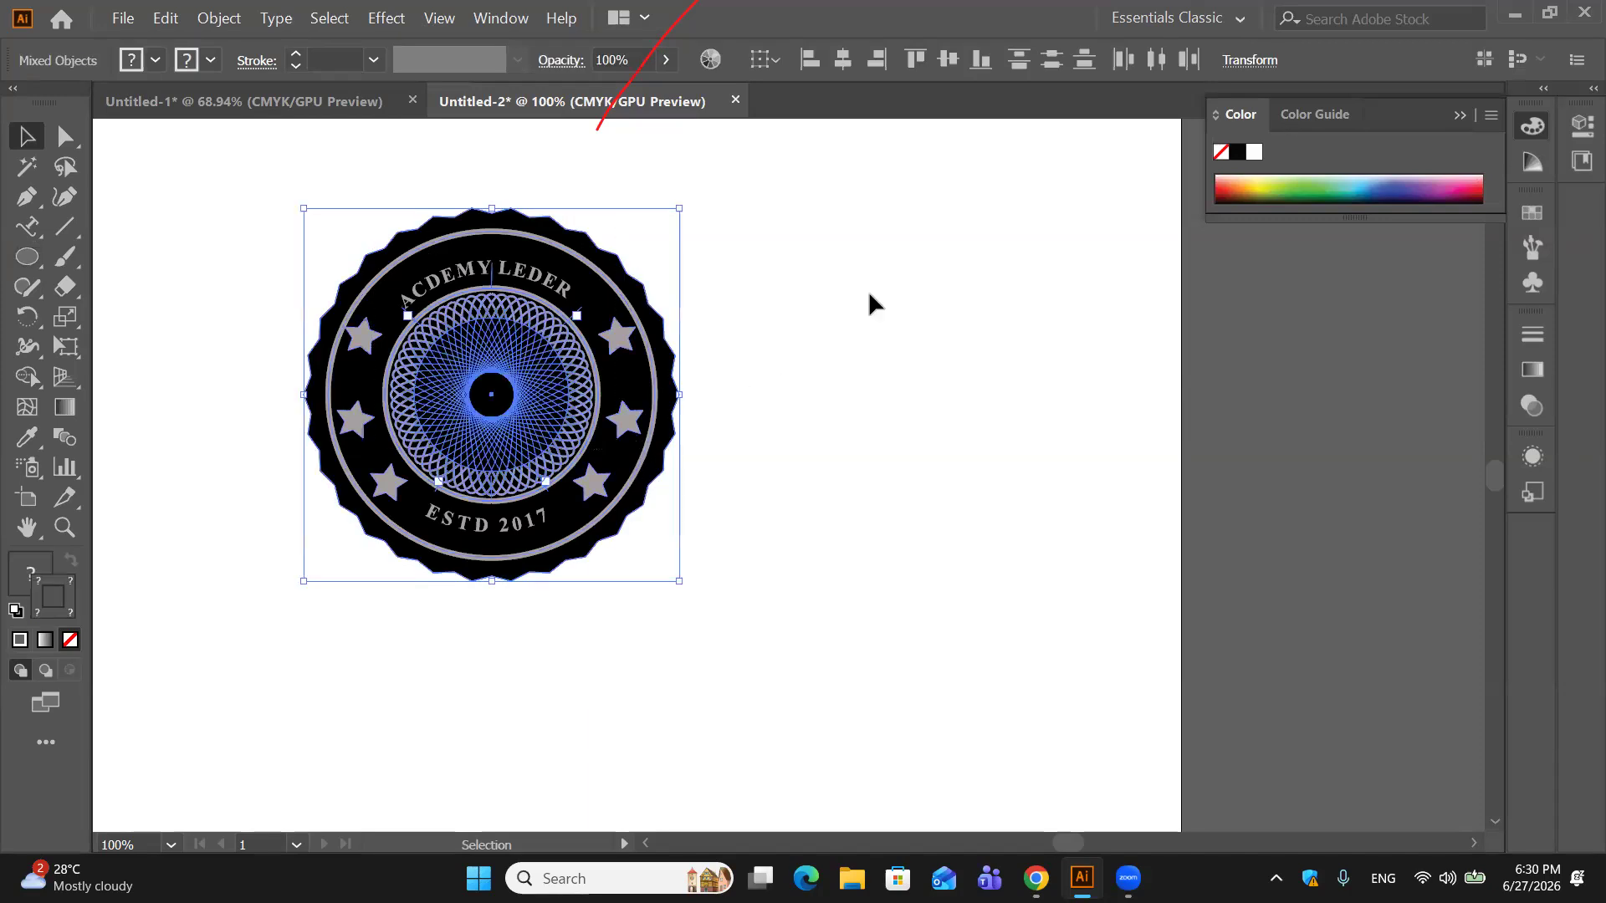
{"action": "left_click", "coordinate": [842, 63]}
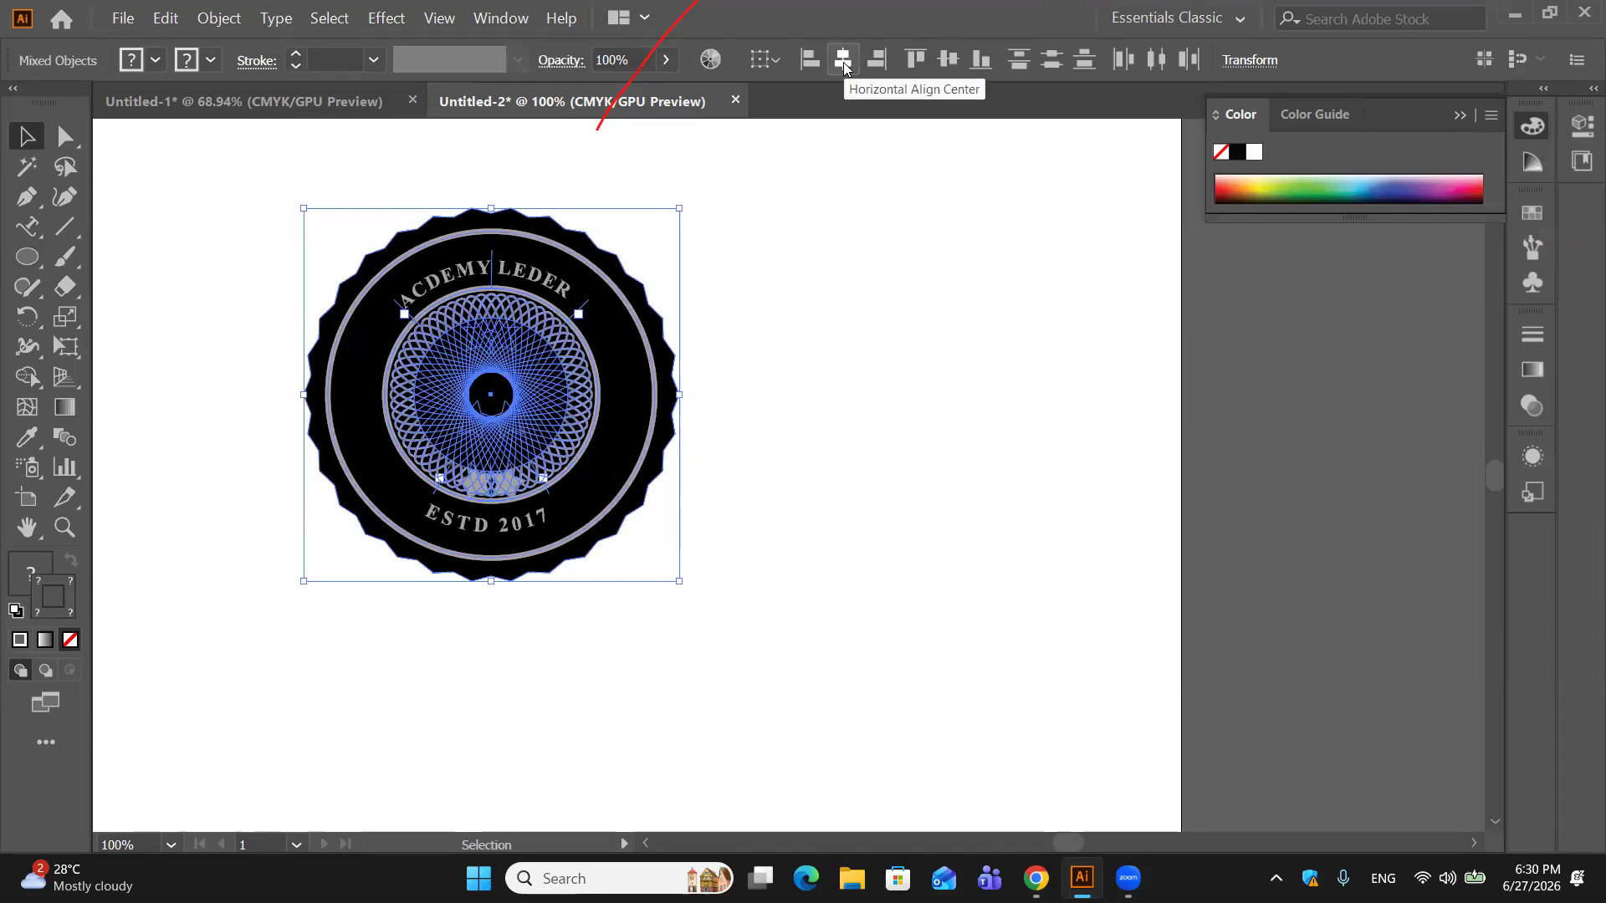
{"action": "key", "text": "ctrl+z"}
Step: Try moving the right star group off the badge onto the area beside the artboard, and undo the move
{"action": "left_click_drag", "start_coordinate": [624, 338], "coordinate": [1435, 394]}
{"action": "left_click", "coordinate": [1128, 334]}
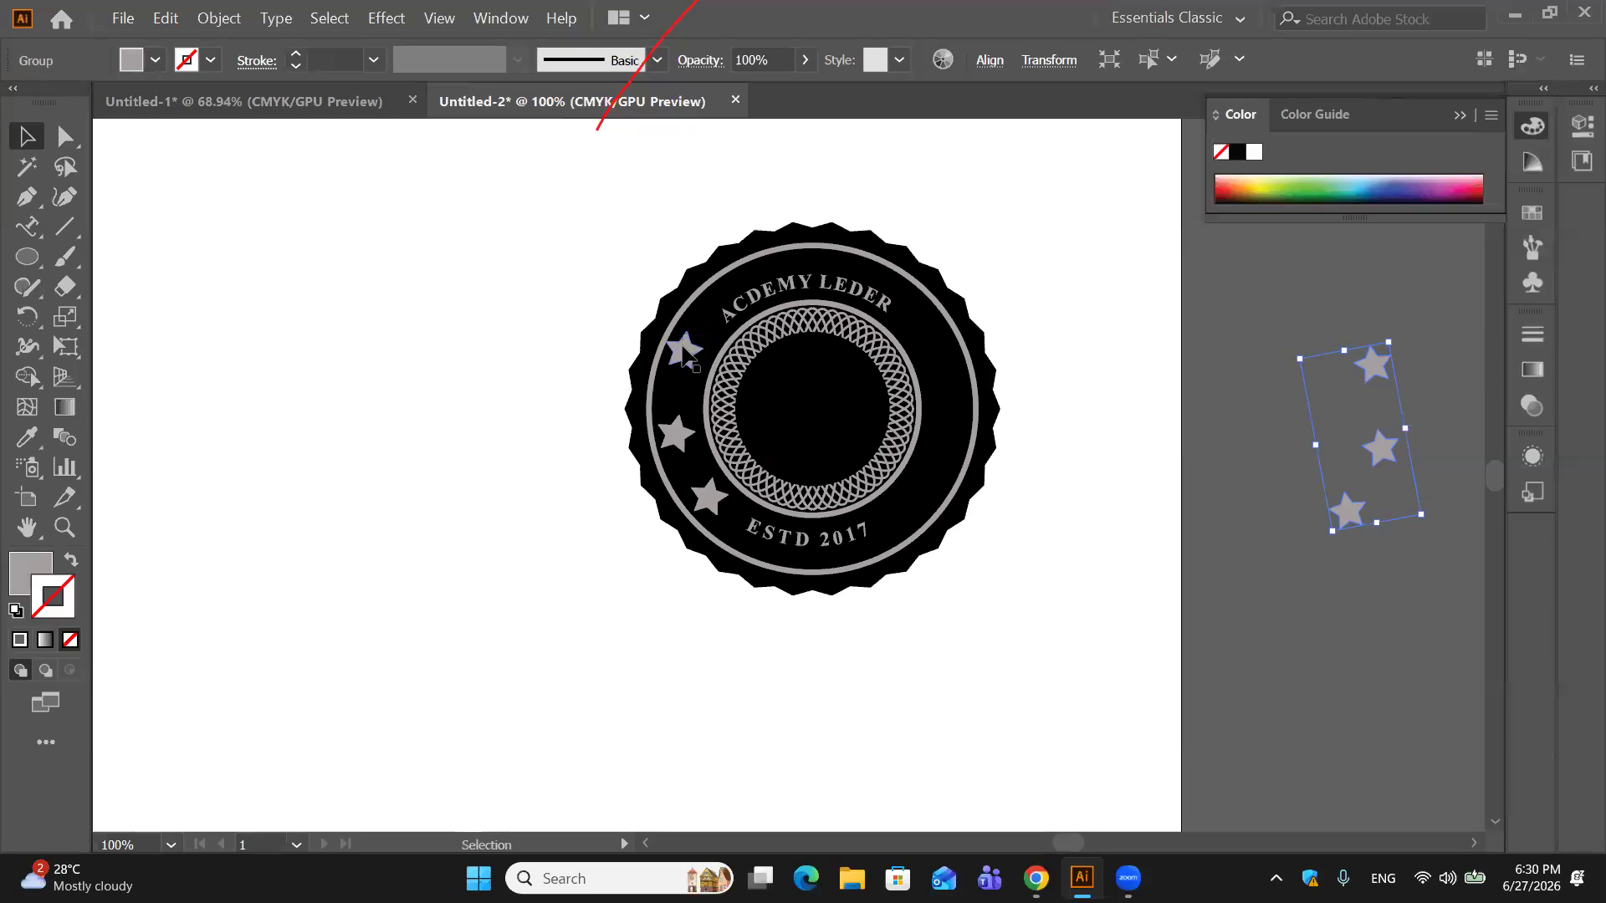
{"action": "key", "text": "ctrl+z"}
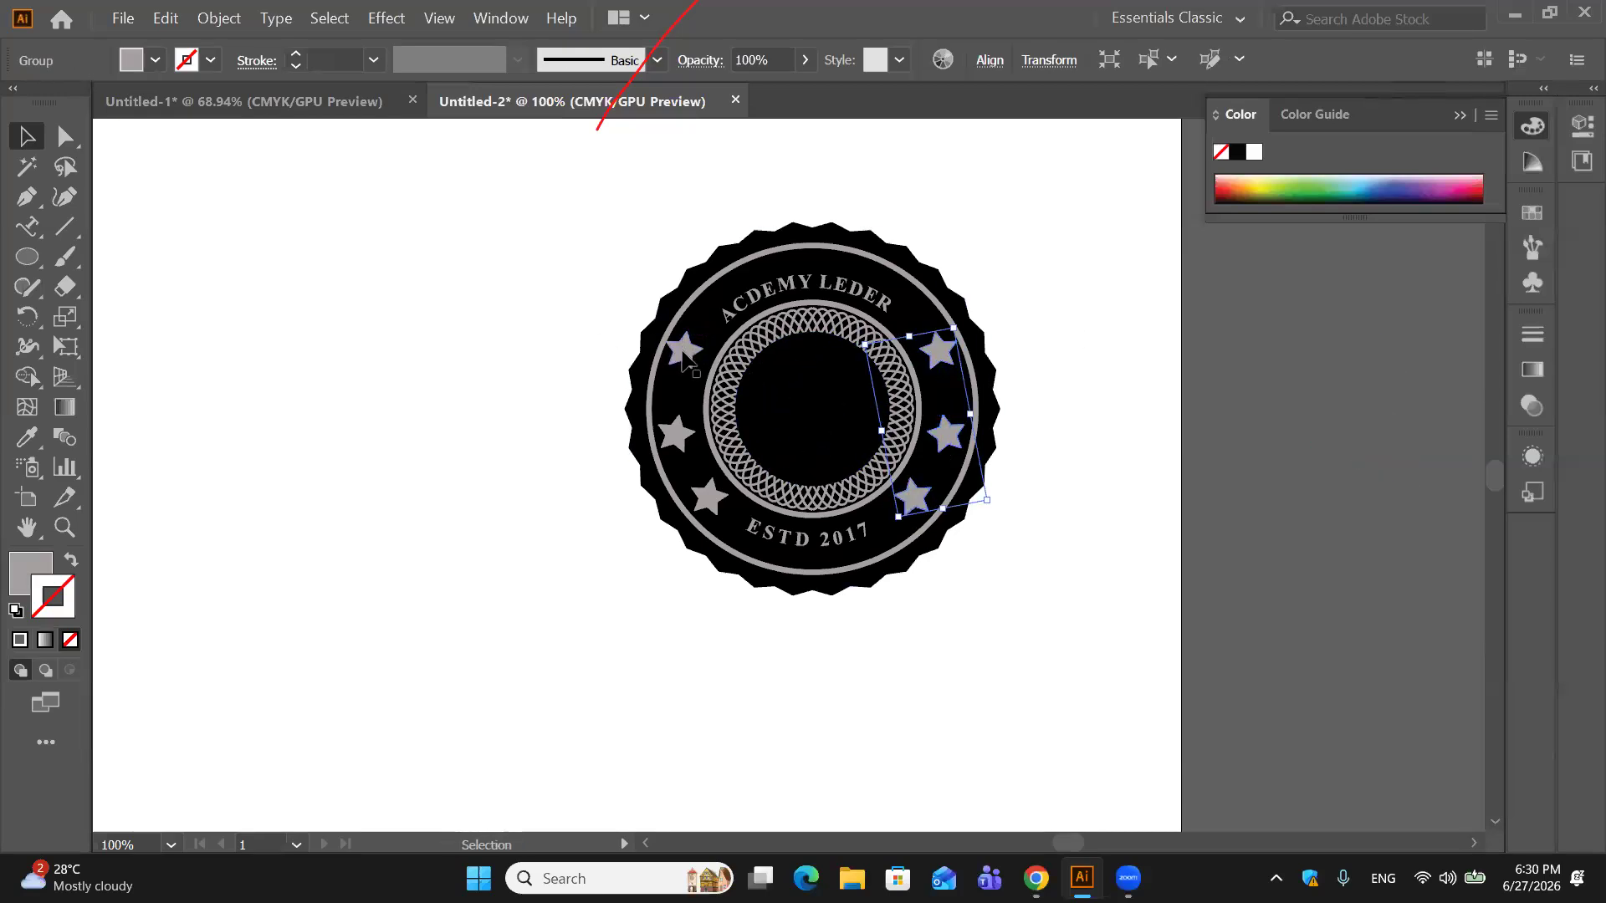
Step: Combine the left and right star groups into one group
{"action": "left_click", "coordinate": [684, 353]}
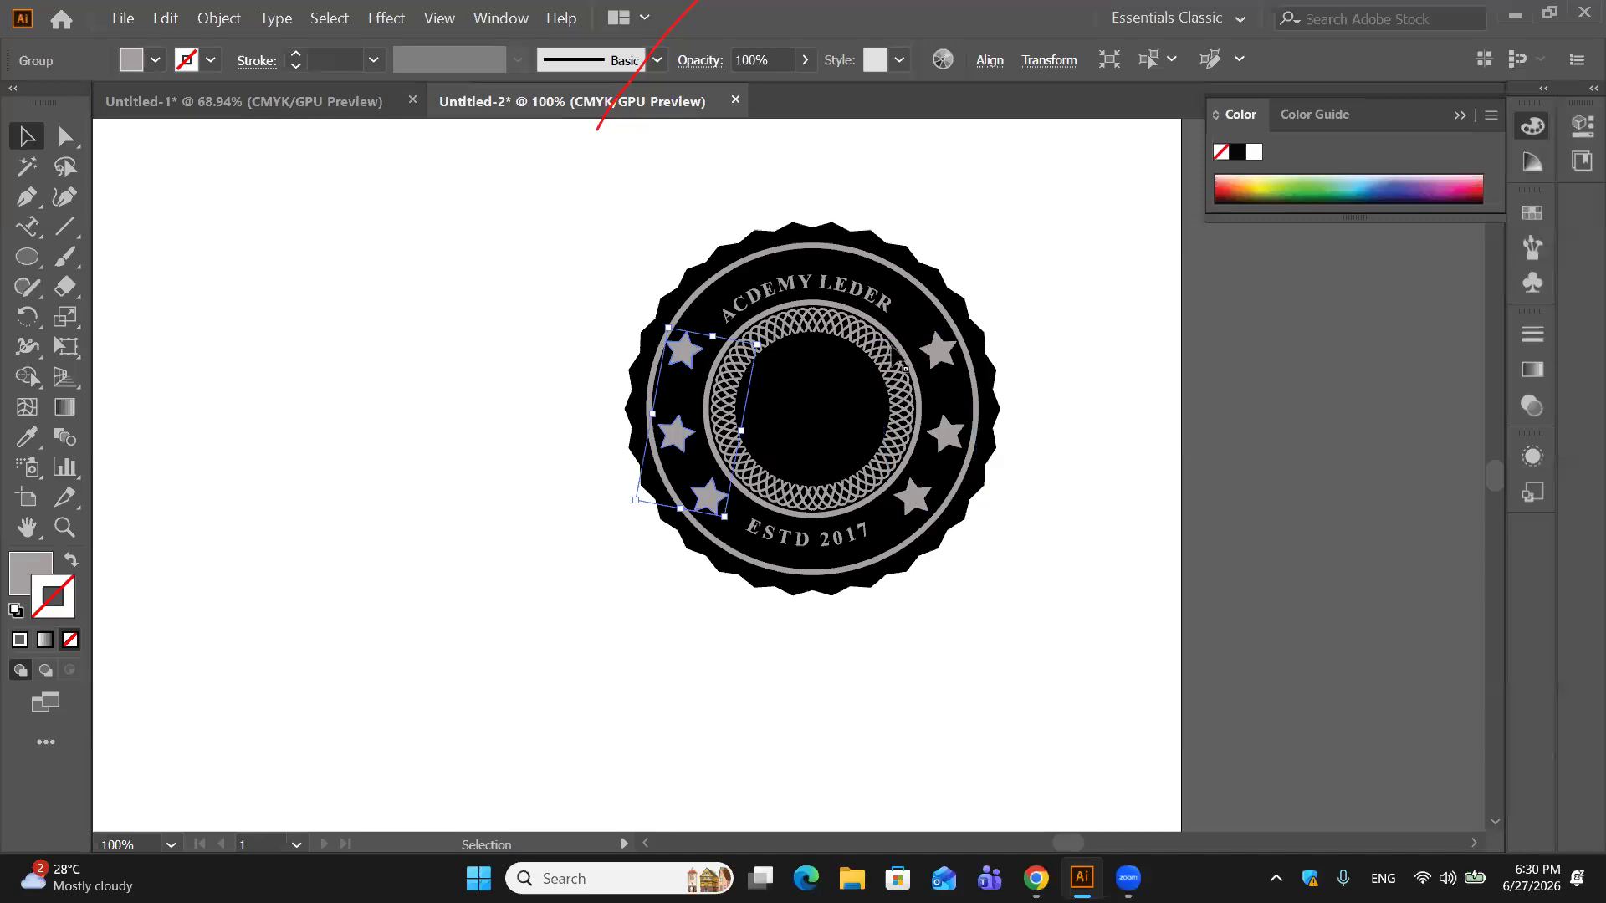
{"action": "left_click", "coordinate": [937, 346], "text": "shift"}
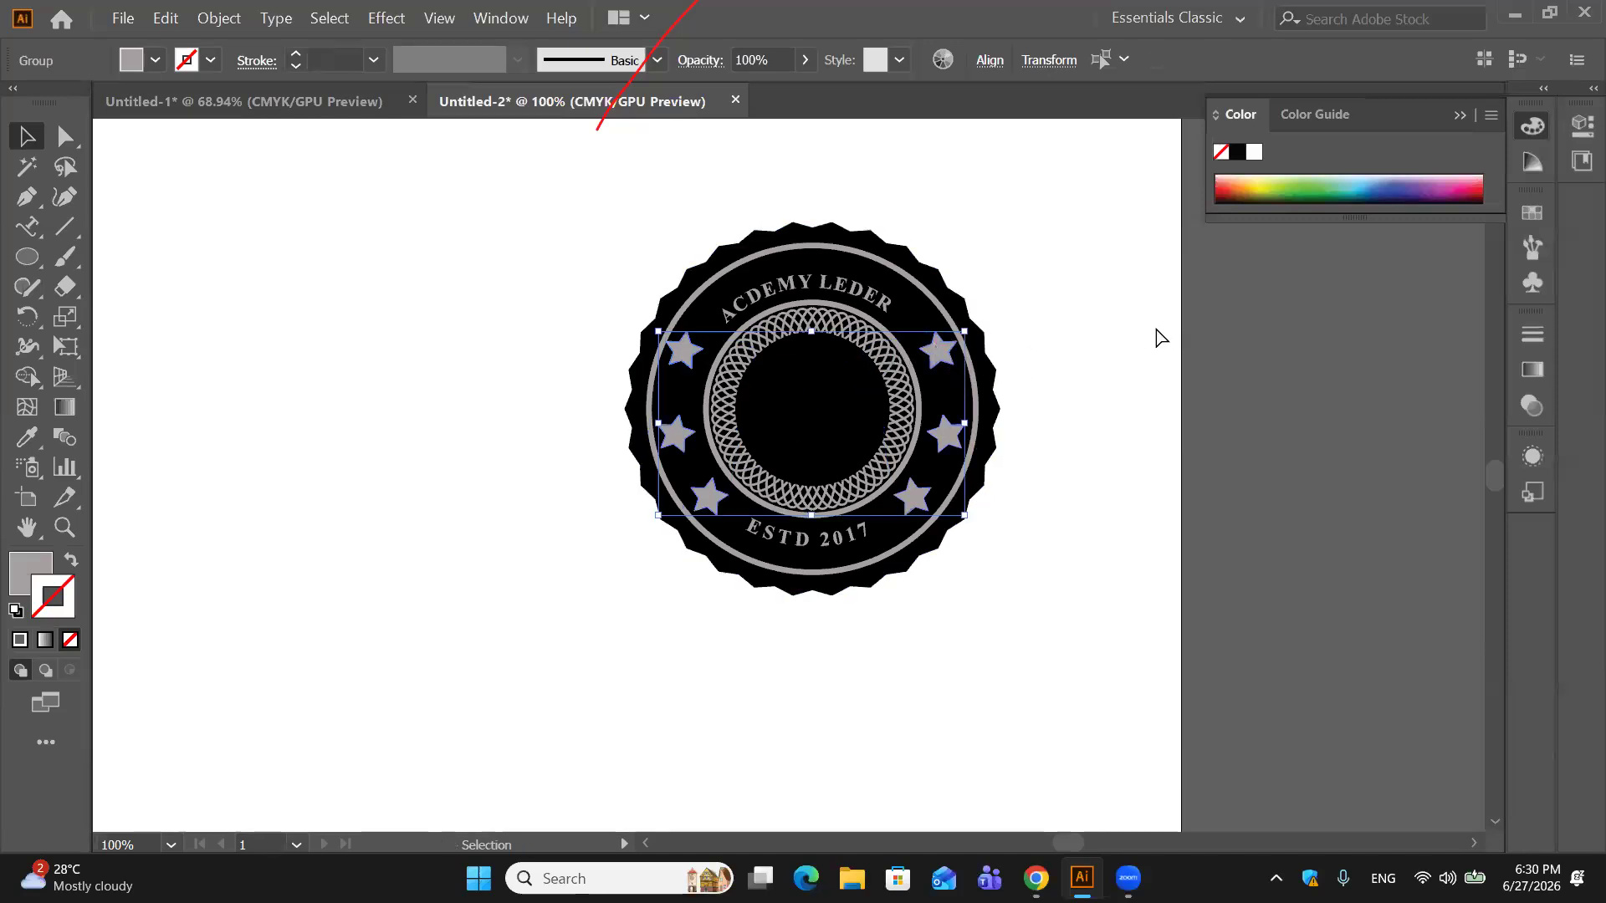
{"action": "key", "text": "ctrl+g"}
Step: Align all badge parts to their common horizontal and vertical centers
{"action": "left_click_drag", "start_coordinate": [615, 228], "coordinate": [1079, 604]}
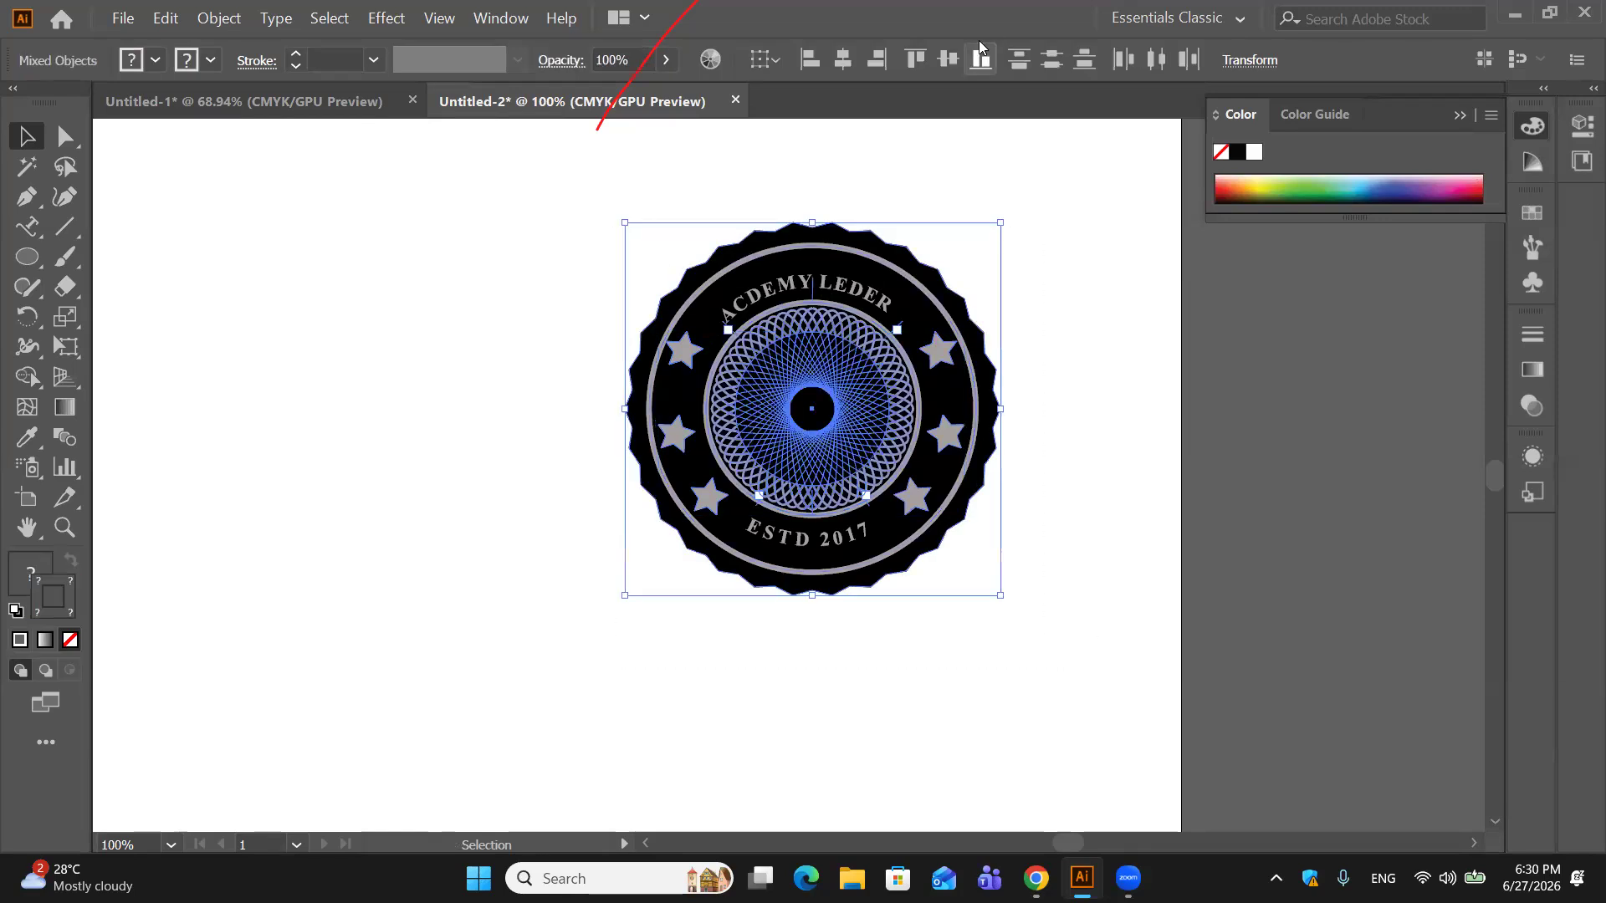
{"action": "left_click", "coordinate": [836, 69]}
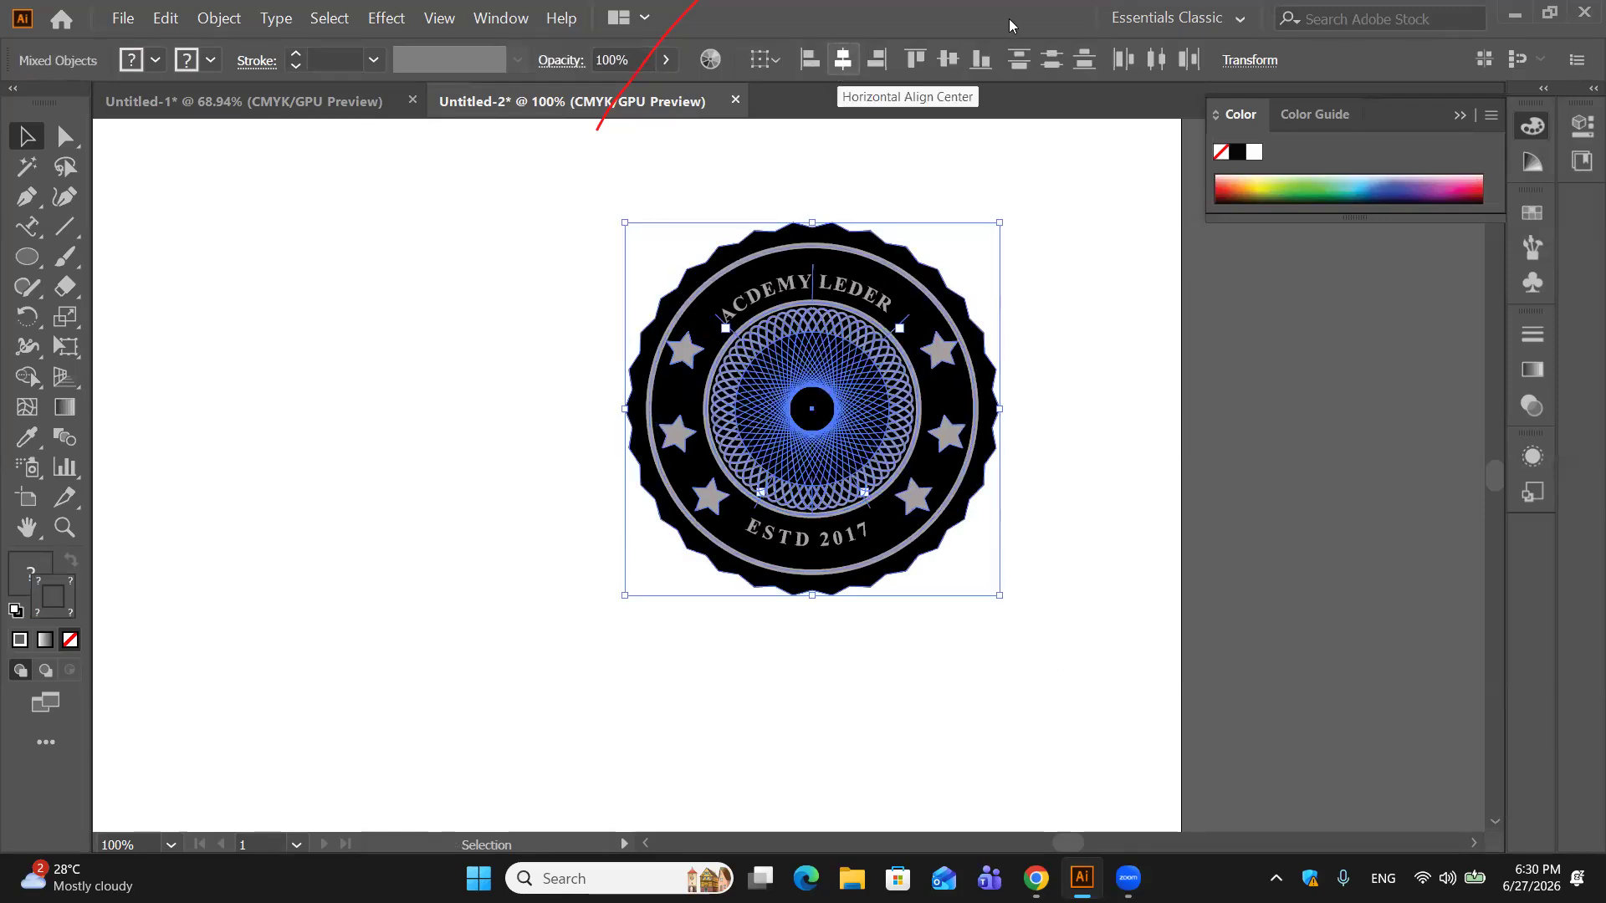
{"action": "left_click", "coordinate": [955, 63]}
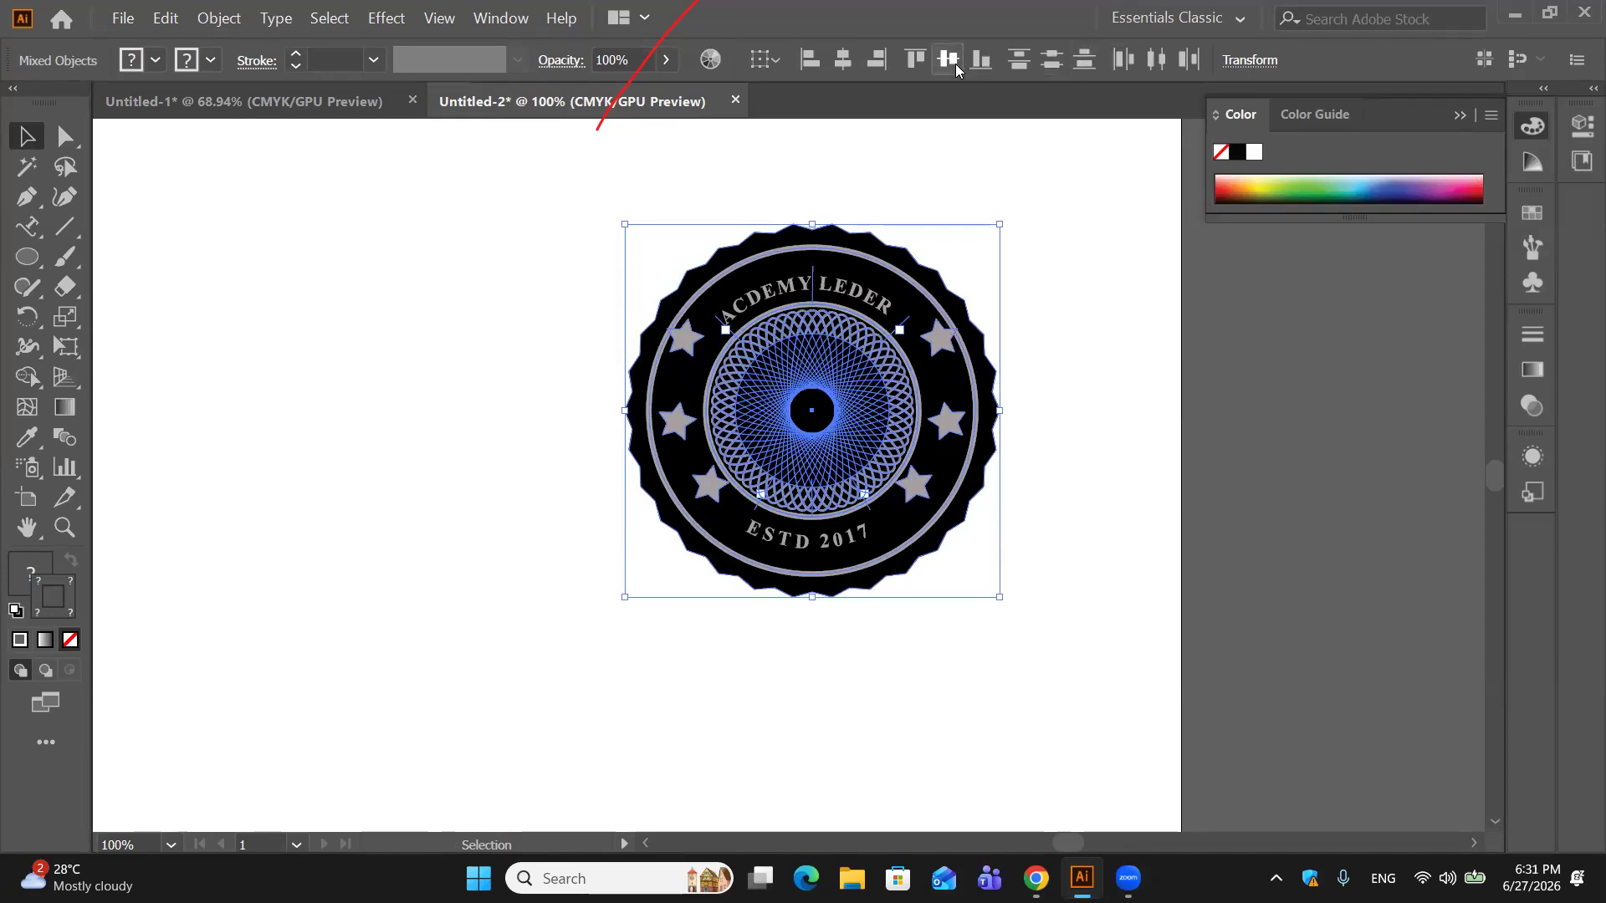
{"action": "left_click", "coordinate": [1088, 252]}
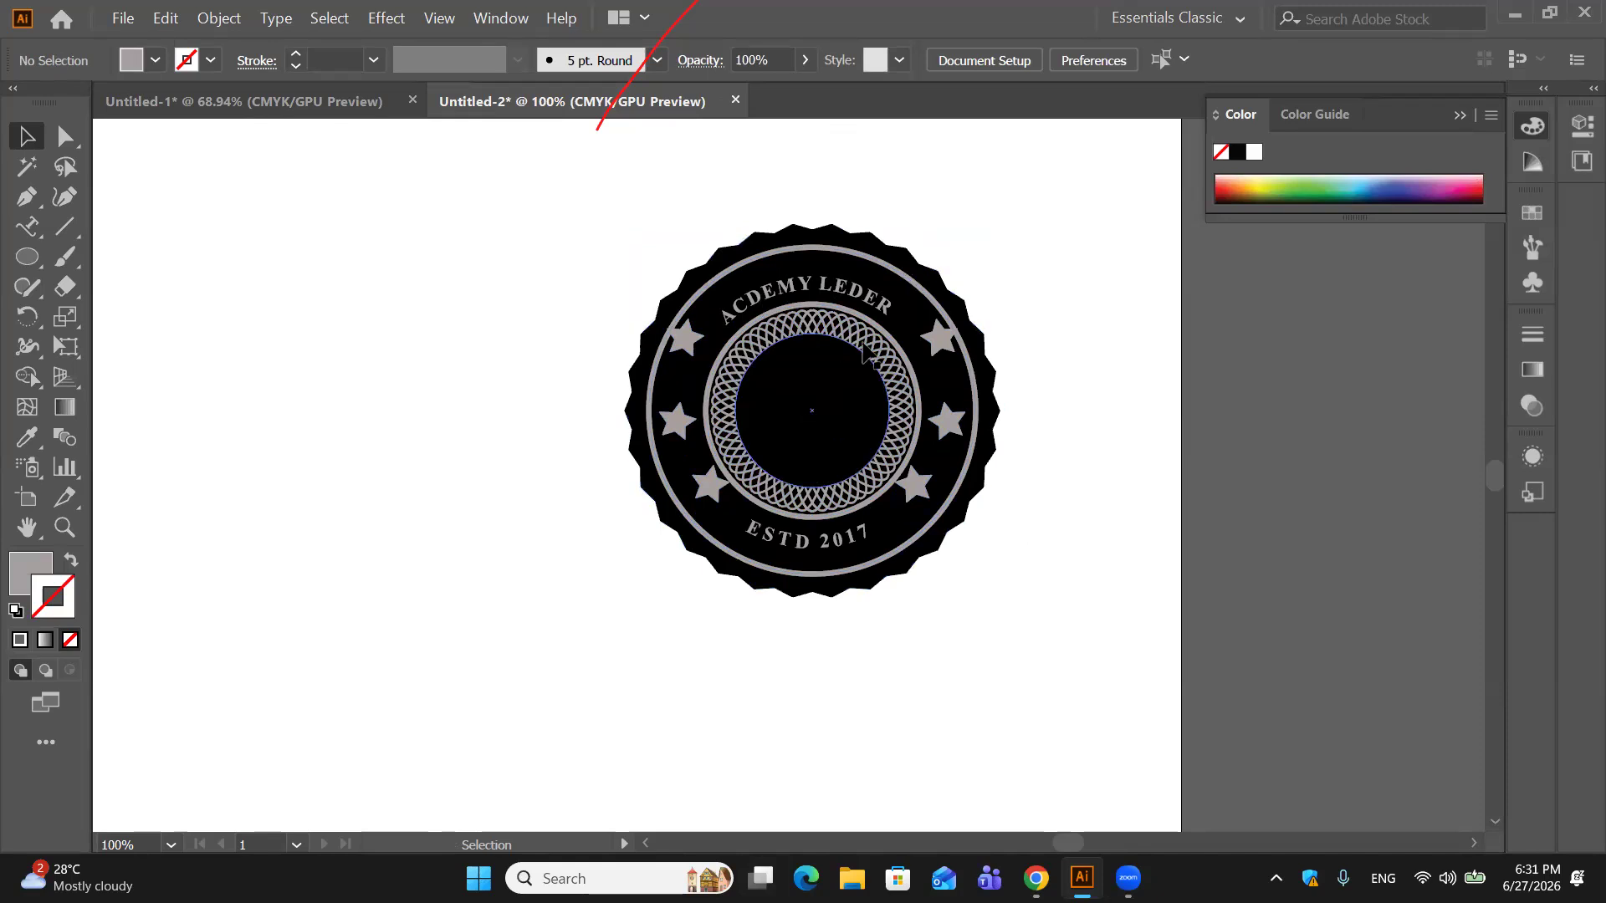
Step: Scale the combined star group down slightly from its lower-left corner
{"action": "left_click", "coordinate": [915, 487]}
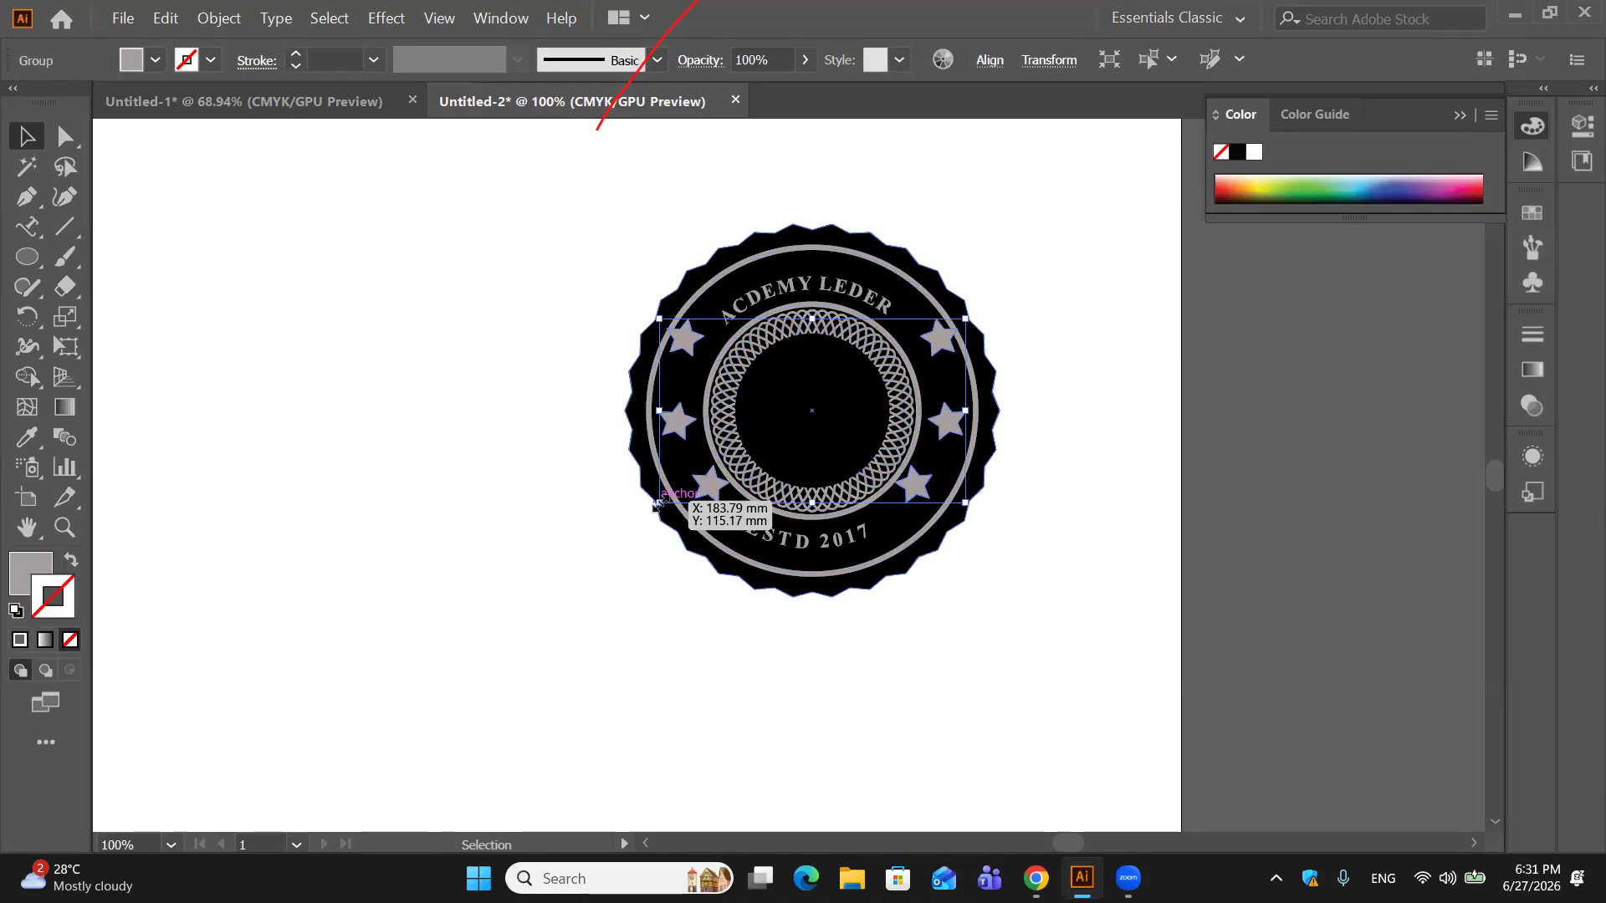
{"action": "left_click_drag", "start_coordinate": [657, 502], "coordinate": [674, 500]}
{"action": "left_click", "coordinate": [1142, 430]}
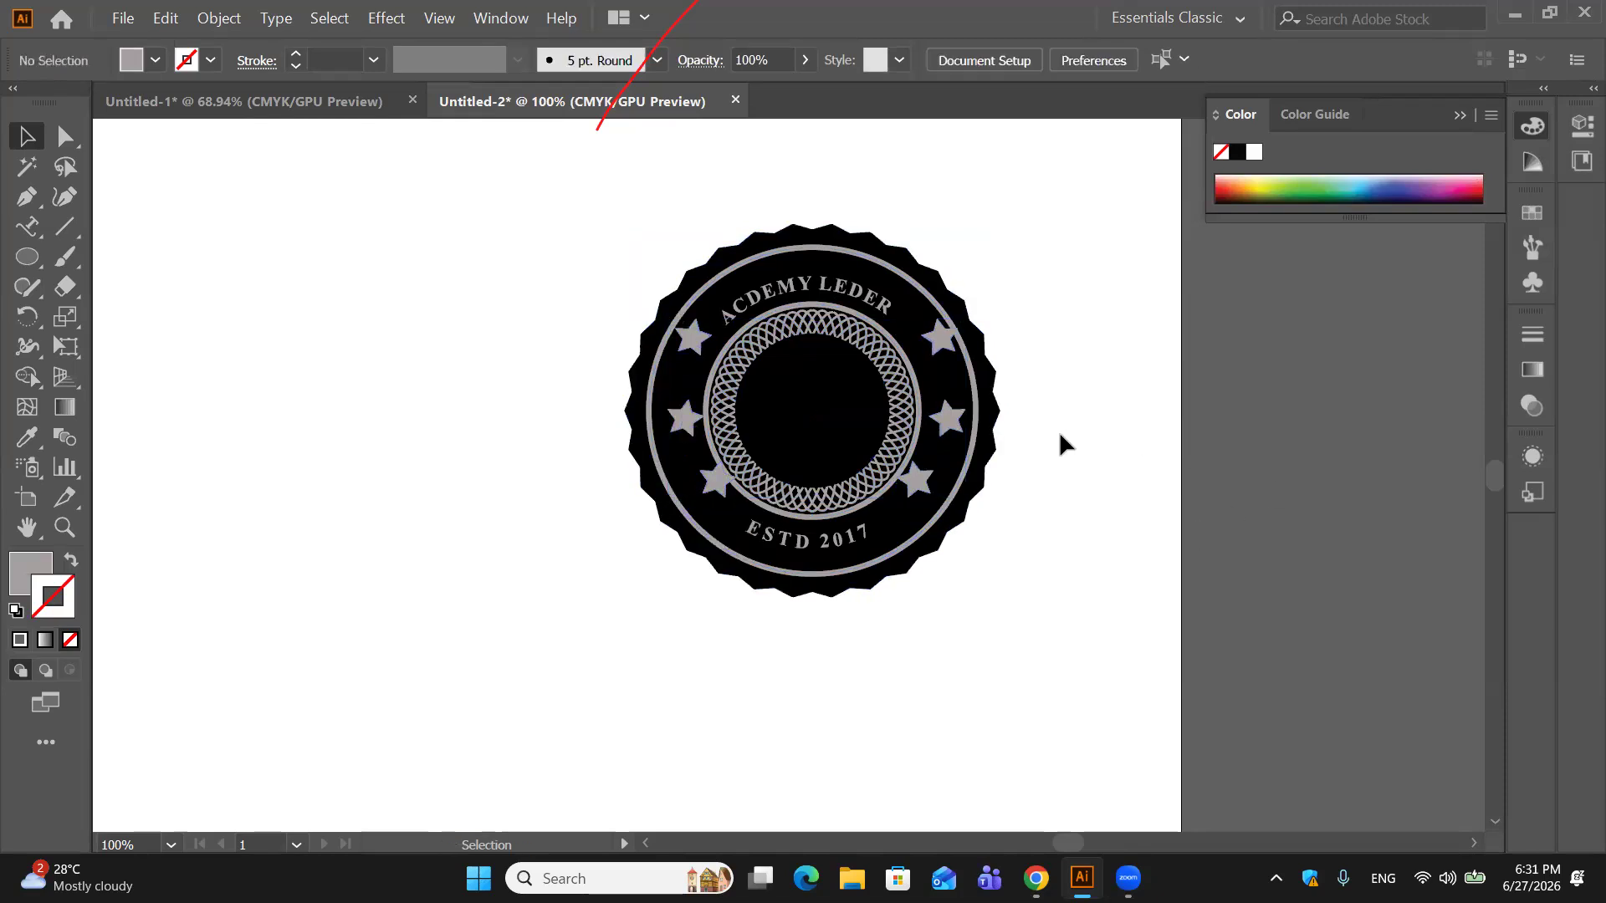
Step: Ungroup the combined stars so the left and right star groups are separate again
{"action": "right_click", "coordinate": [950, 418]}
{"action": "left_click", "coordinate": [1089, 247]}
{"action": "left_click", "coordinate": [950, 341]}
{"action": "right_click", "coordinate": [1124, 283]}
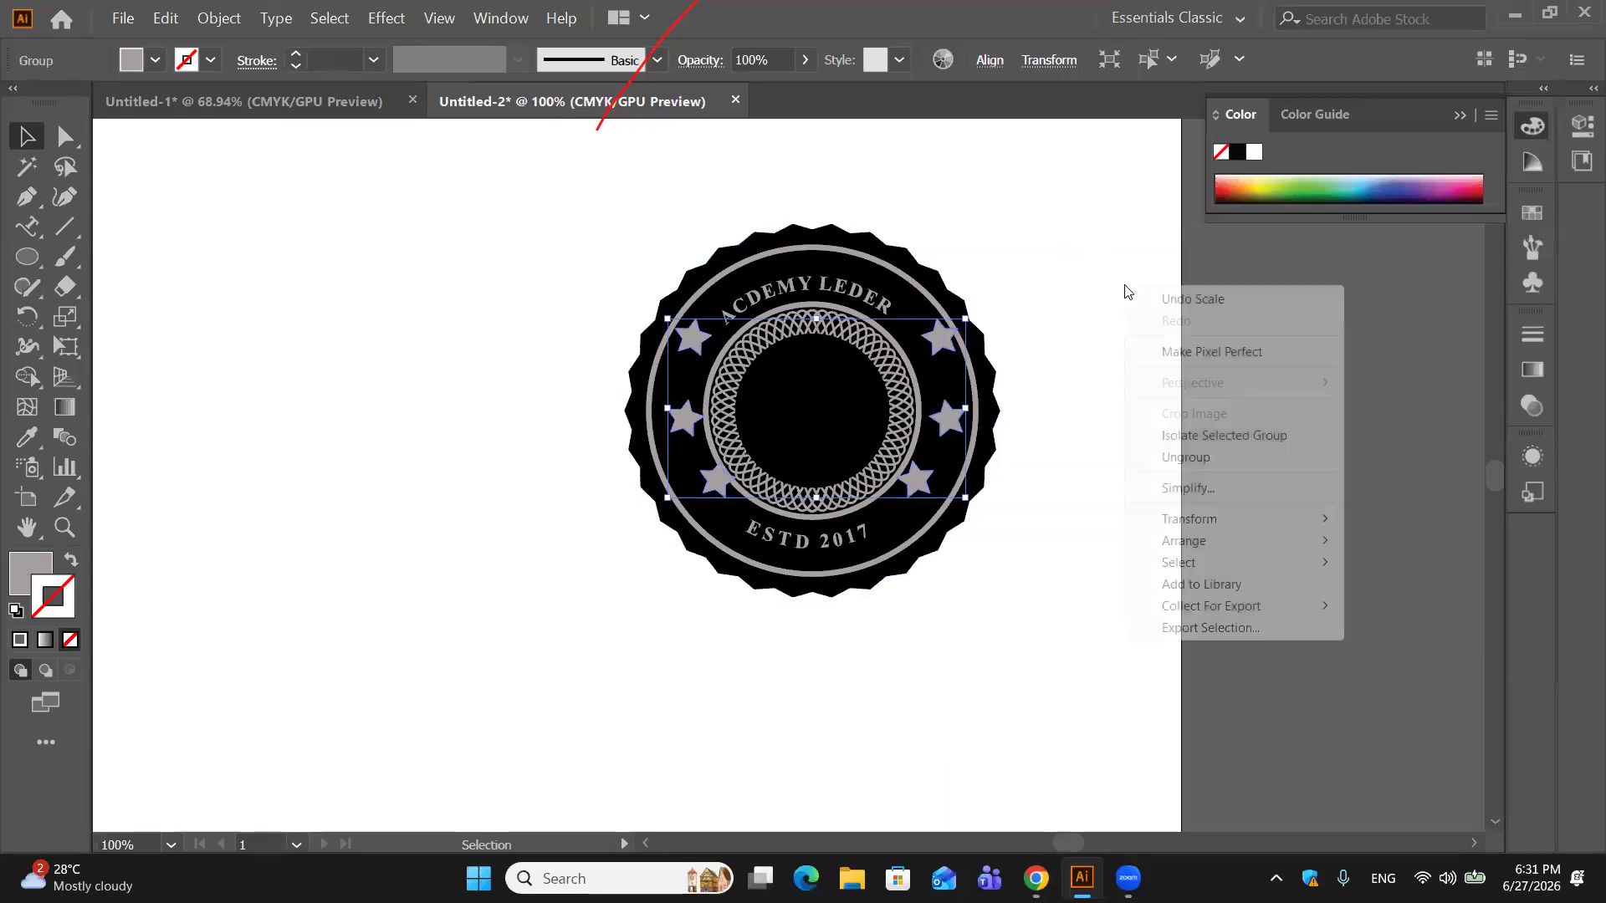
{"action": "left_click", "coordinate": [1046, 475]}
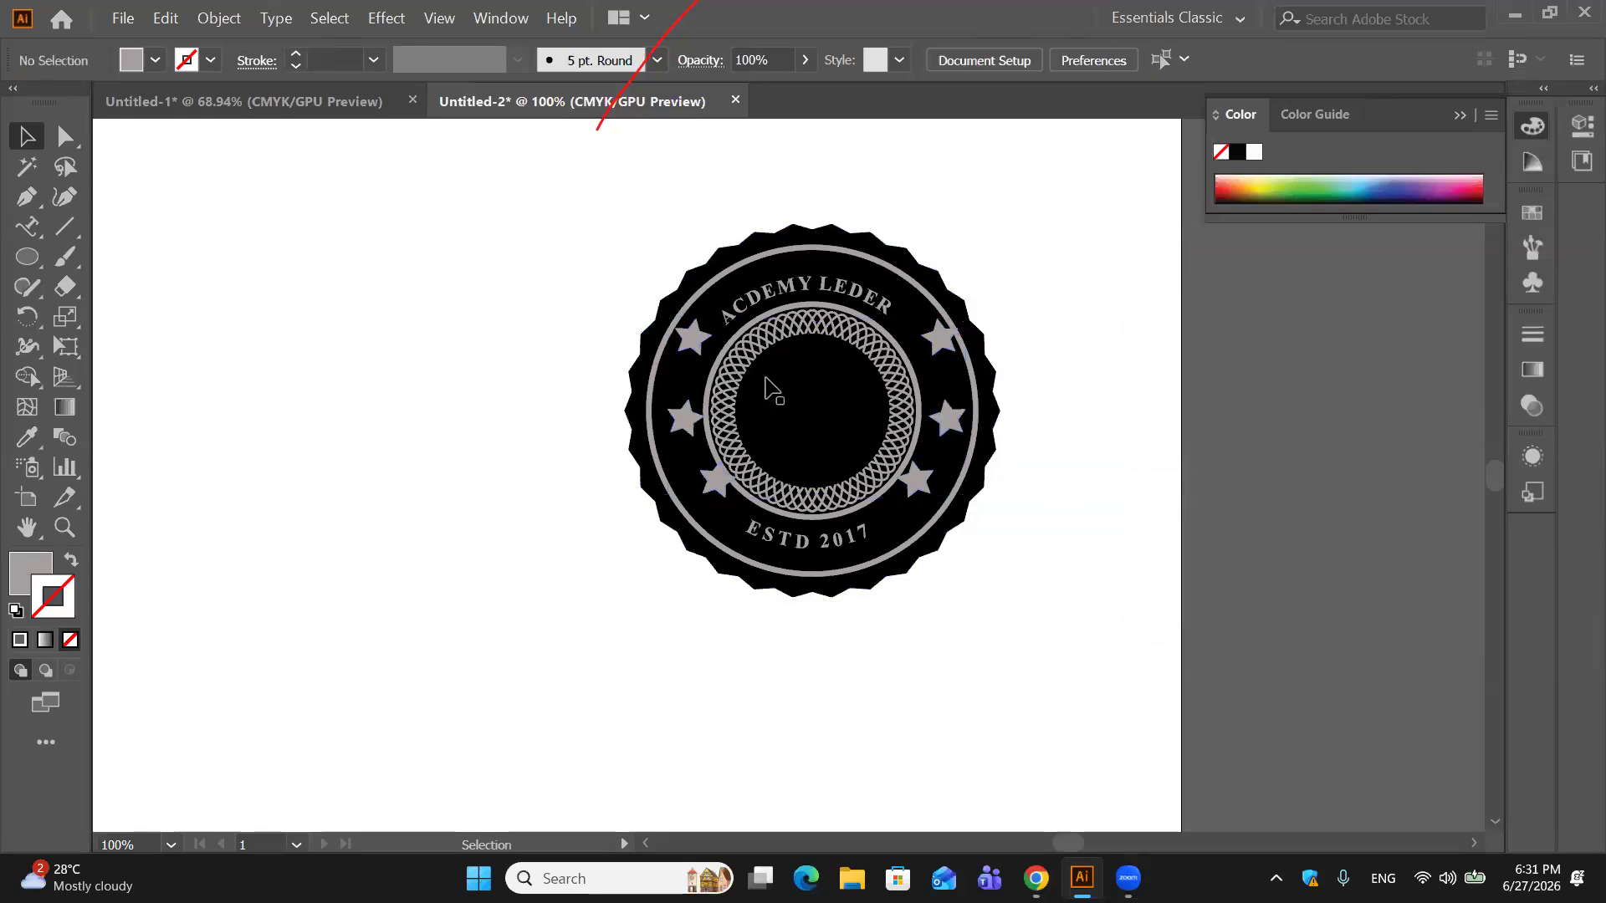
Step: Nudge the left star group toward the badge's outer ring and move the right star group off the badge, beside the artboard
{"action": "left_click_drag", "start_coordinate": [719, 494], "coordinate": [713, 477]}
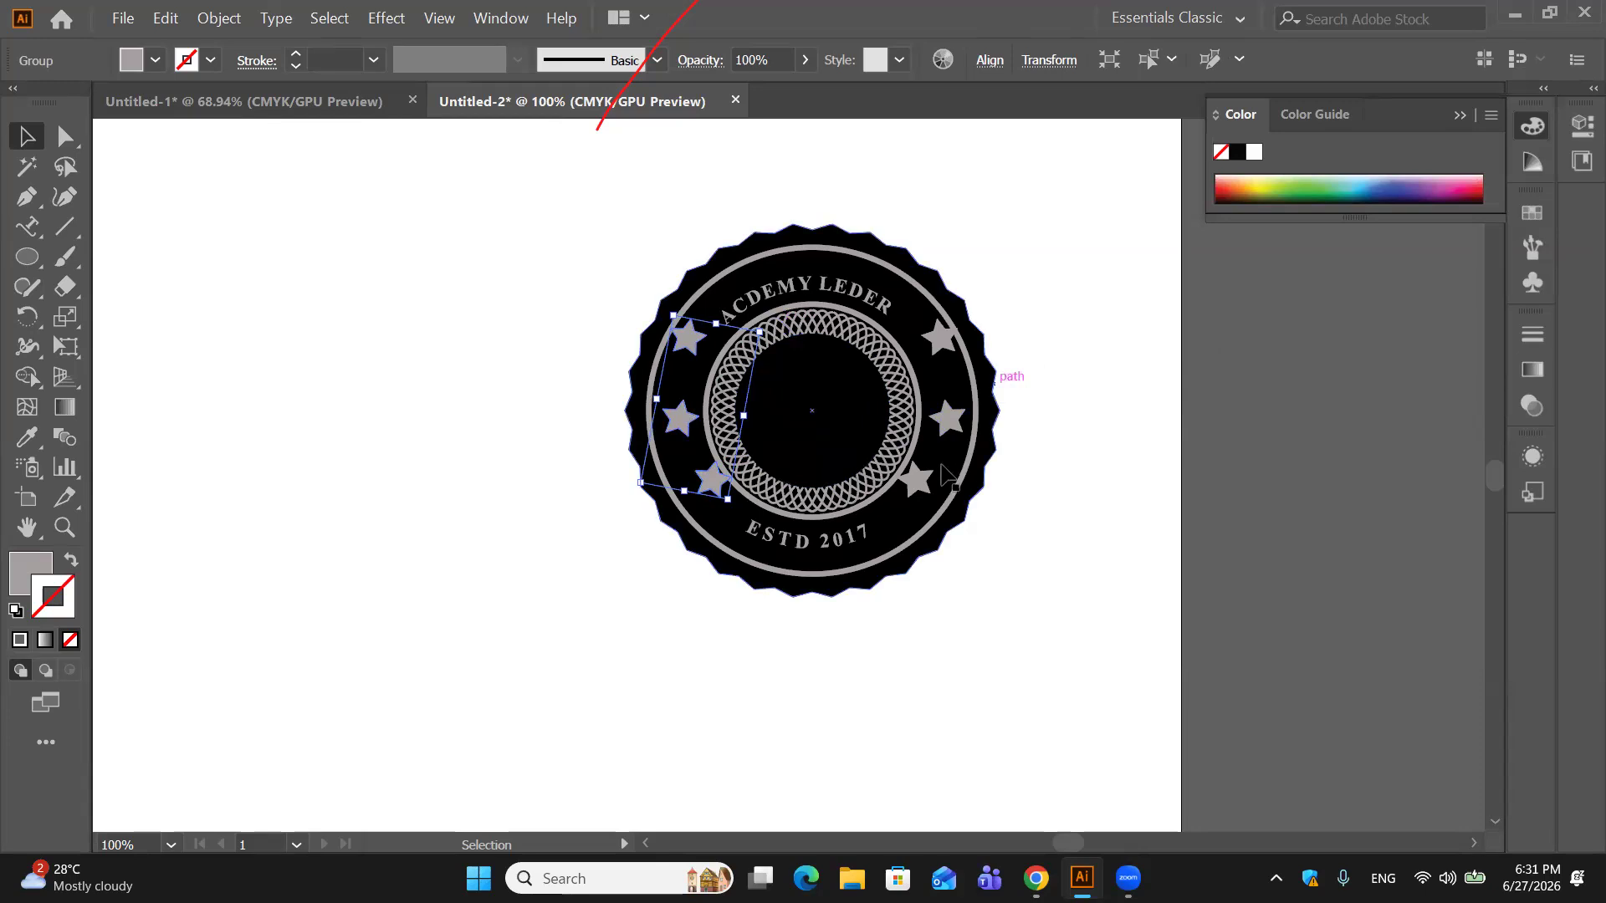
{"action": "left_click_drag", "start_coordinate": [948, 418], "coordinate": [950, 420]}
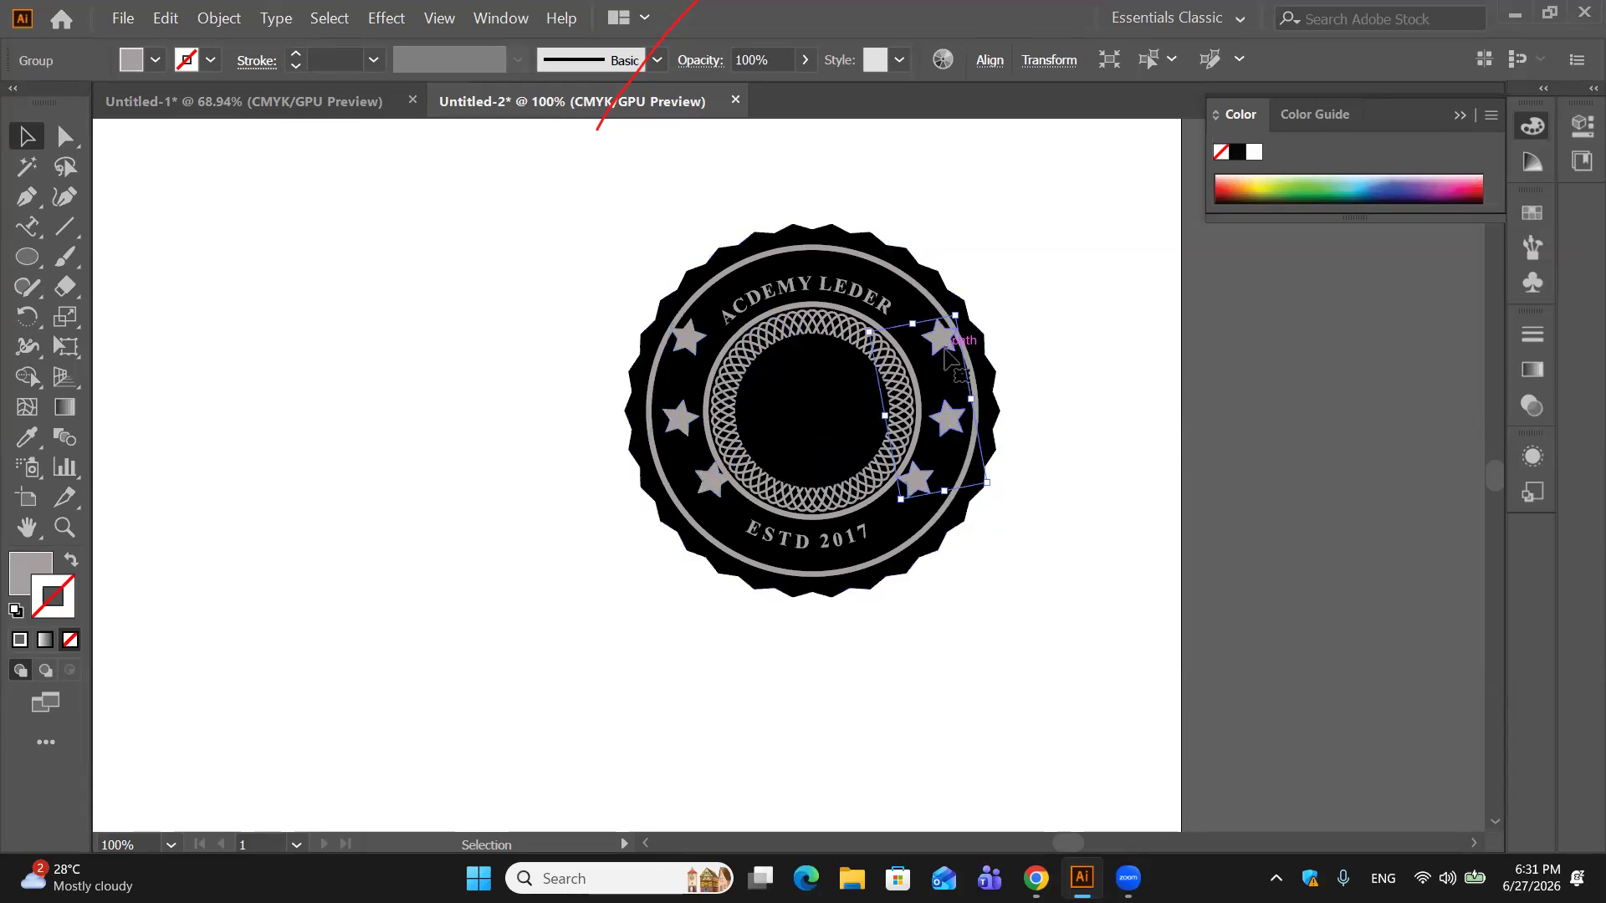
{"action": "left_click_drag", "start_coordinate": [945, 353], "coordinate": [1282, 288]}
Step: Ungroup the left stars and space the three stars individually along the band between the gray rings
{"action": "right_click", "coordinate": [688, 326]}
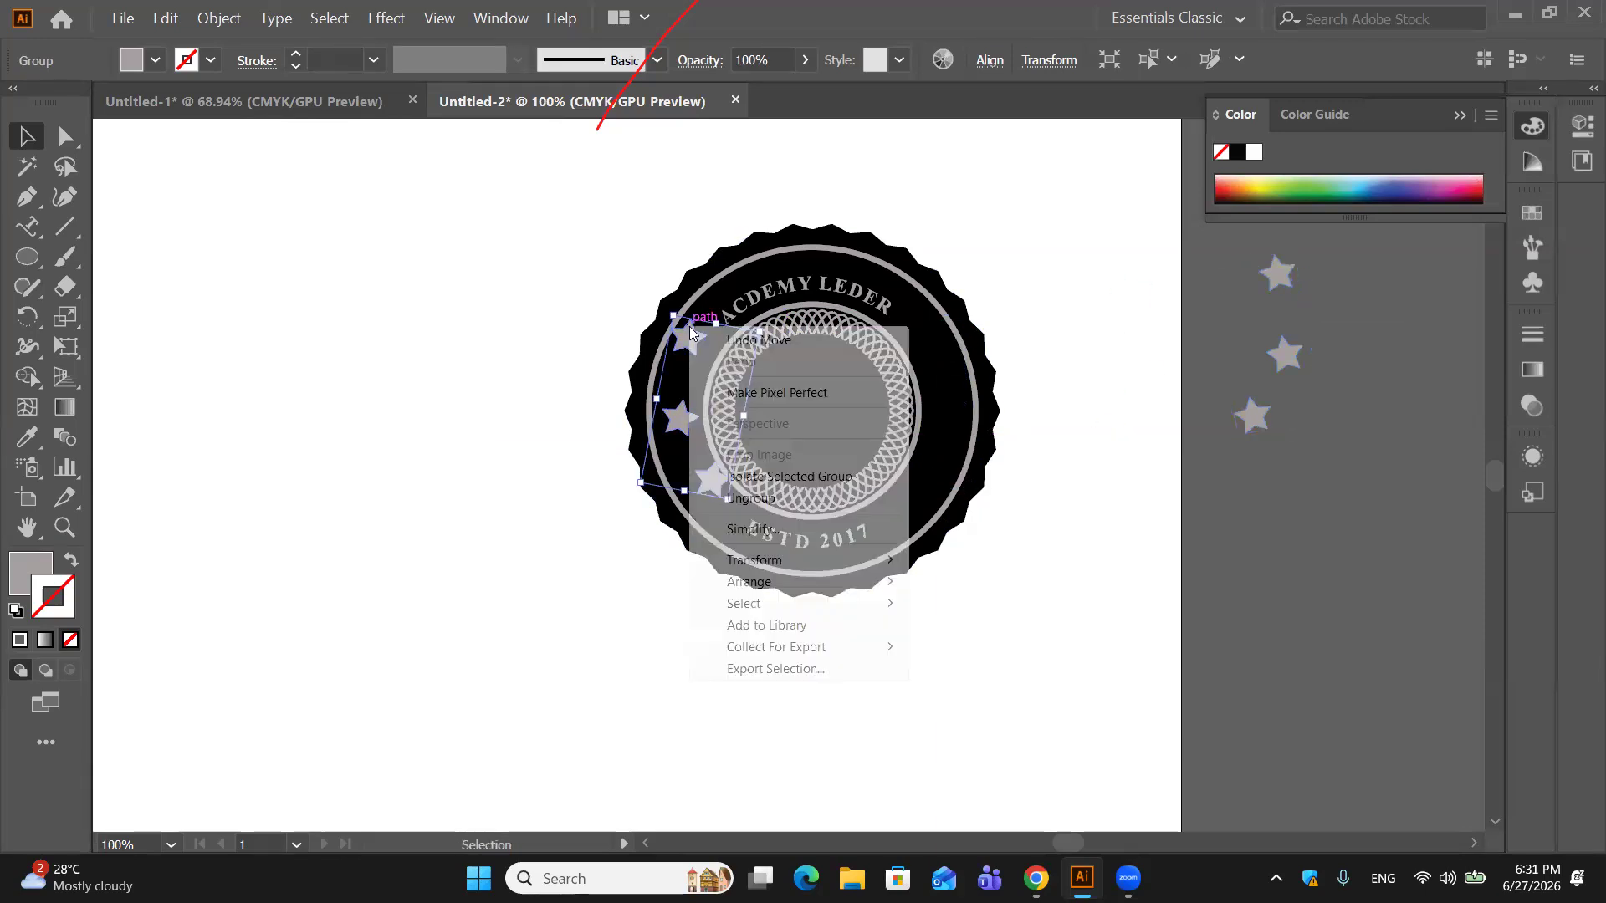
{"action": "left_click", "coordinate": [841, 497]}
{"action": "left_click", "coordinate": [1076, 521]}
{"action": "left_click_drag", "start_coordinate": [684, 343], "coordinate": [690, 348]}
{"action": "left_click_drag", "start_coordinate": [682, 427], "coordinate": [678, 426]}
{"action": "left_click_drag", "start_coordinate": [705, 491], "coordinate": [700, 495]}
{"action": "left_click", "coordinate": [1054, 473]}
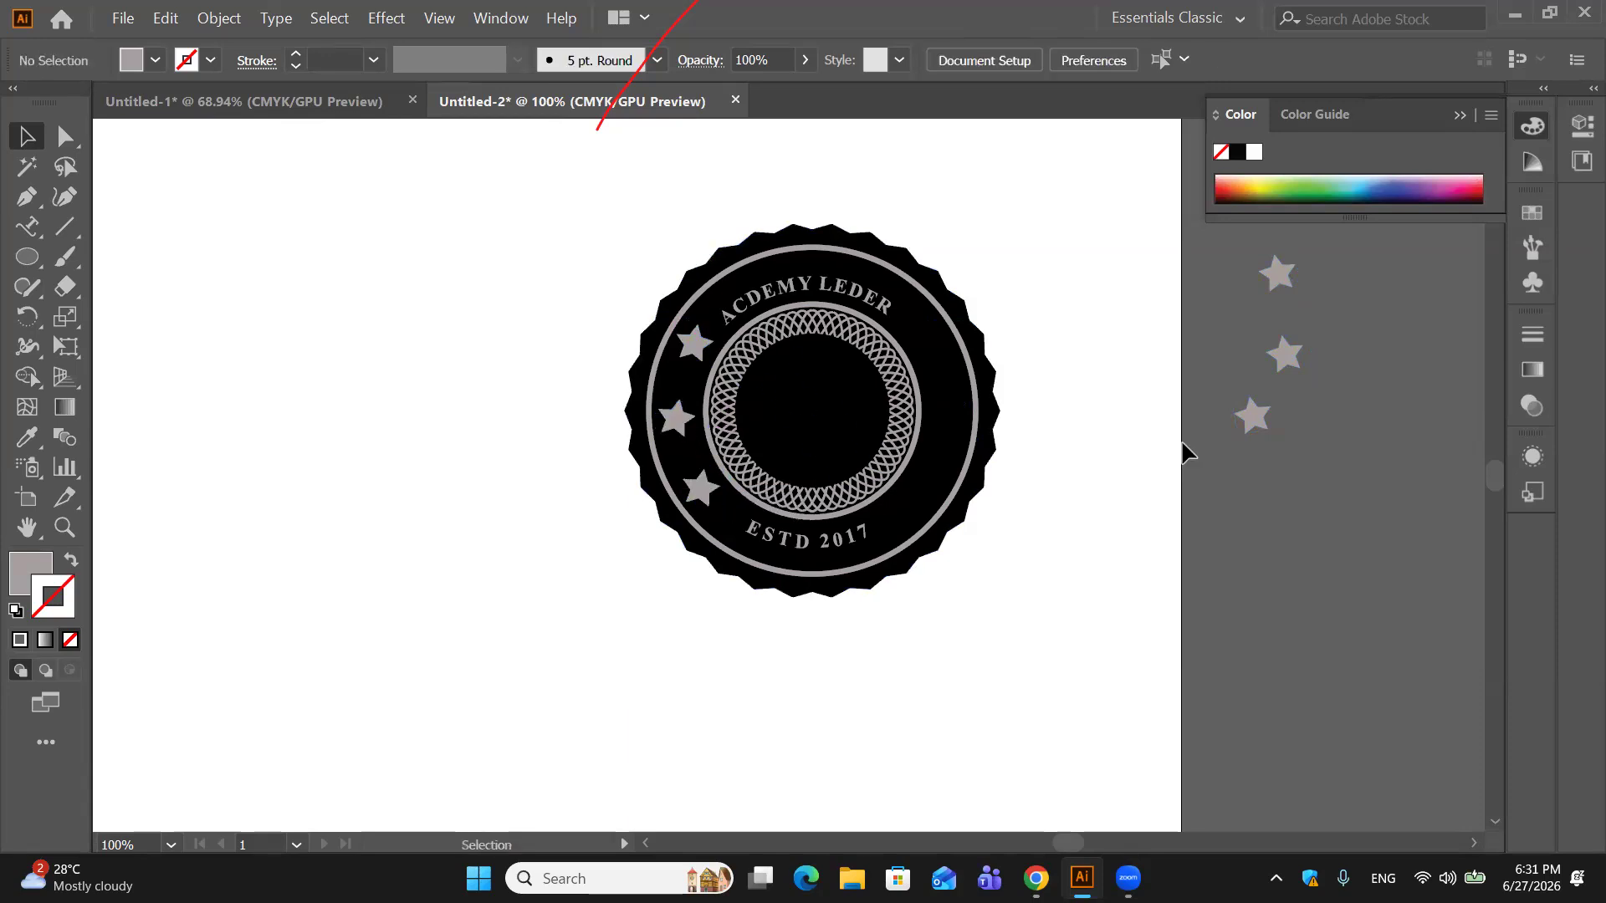
Step: Move the right star group back onto the right side of the badge and ungroup it
{"action": "left_click", "coordinate": [1286, 353]}
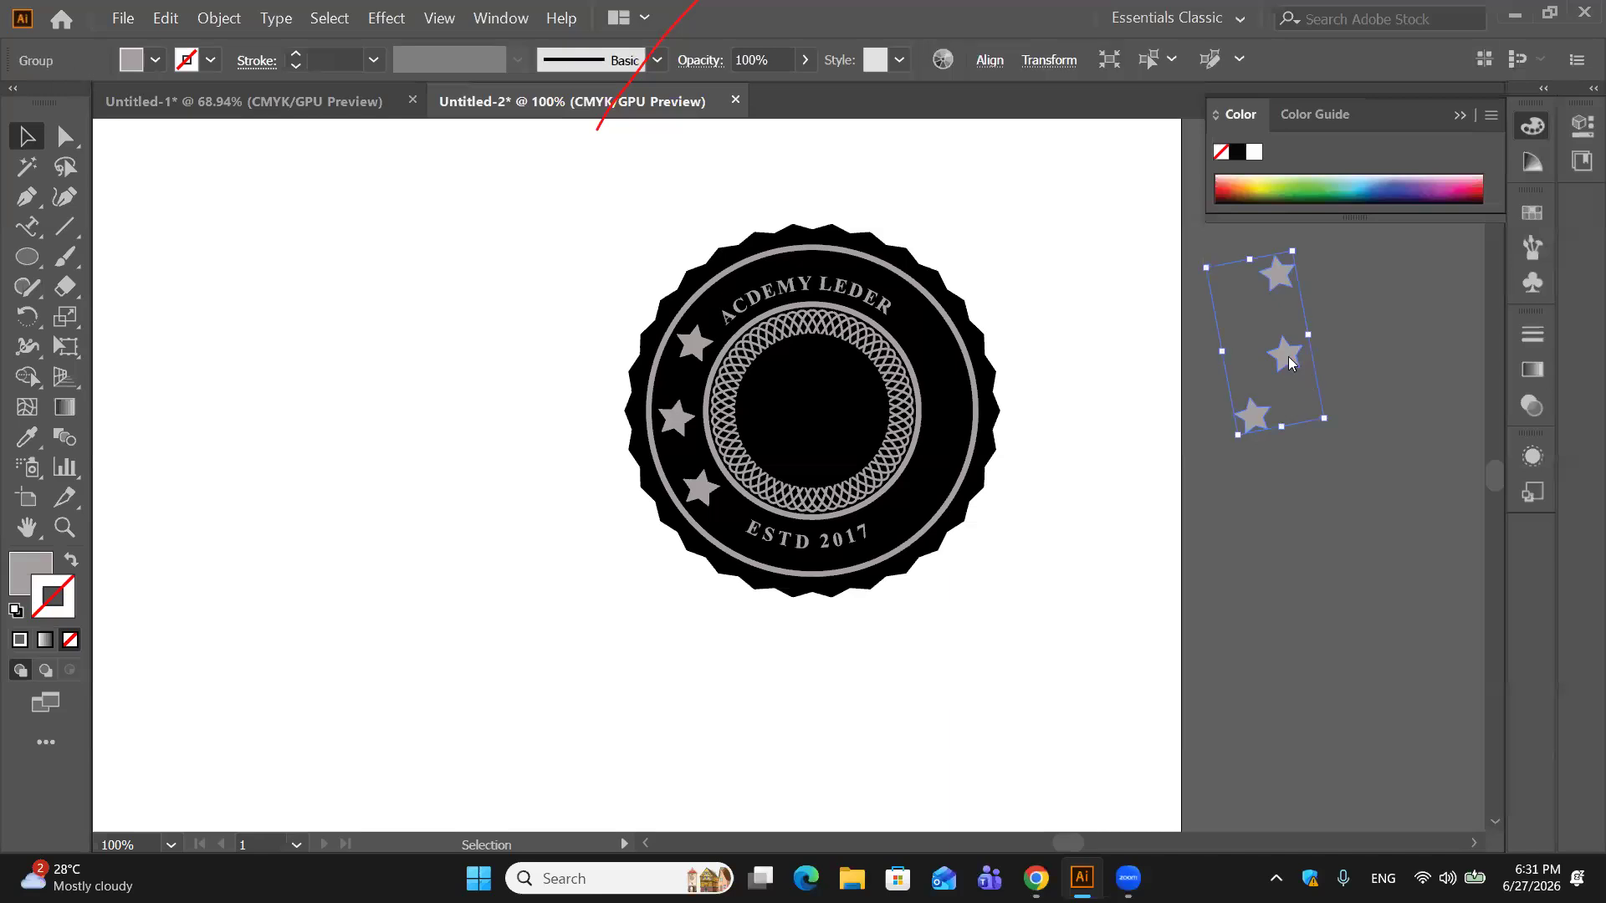
{"action": "right_click", "coordinate": [1287, 354]}
{"action": "left_click_drag", "start_coordinate": [1277, 361], "coordinate": [941, 434]}
{"action": "right_click", "coordinate": [941, 434]}
{"action": "left_click", "coordinate": [1008, 605]}
{"action": "left_click", "coordinate": [1012, 418]}
Step: Reposition the three right stars individually between the gray rings to roughly mirror the left stars
{"action": "left_click_drag", "start_coordinate": [943, 352], "coordinate": [935, 348]}
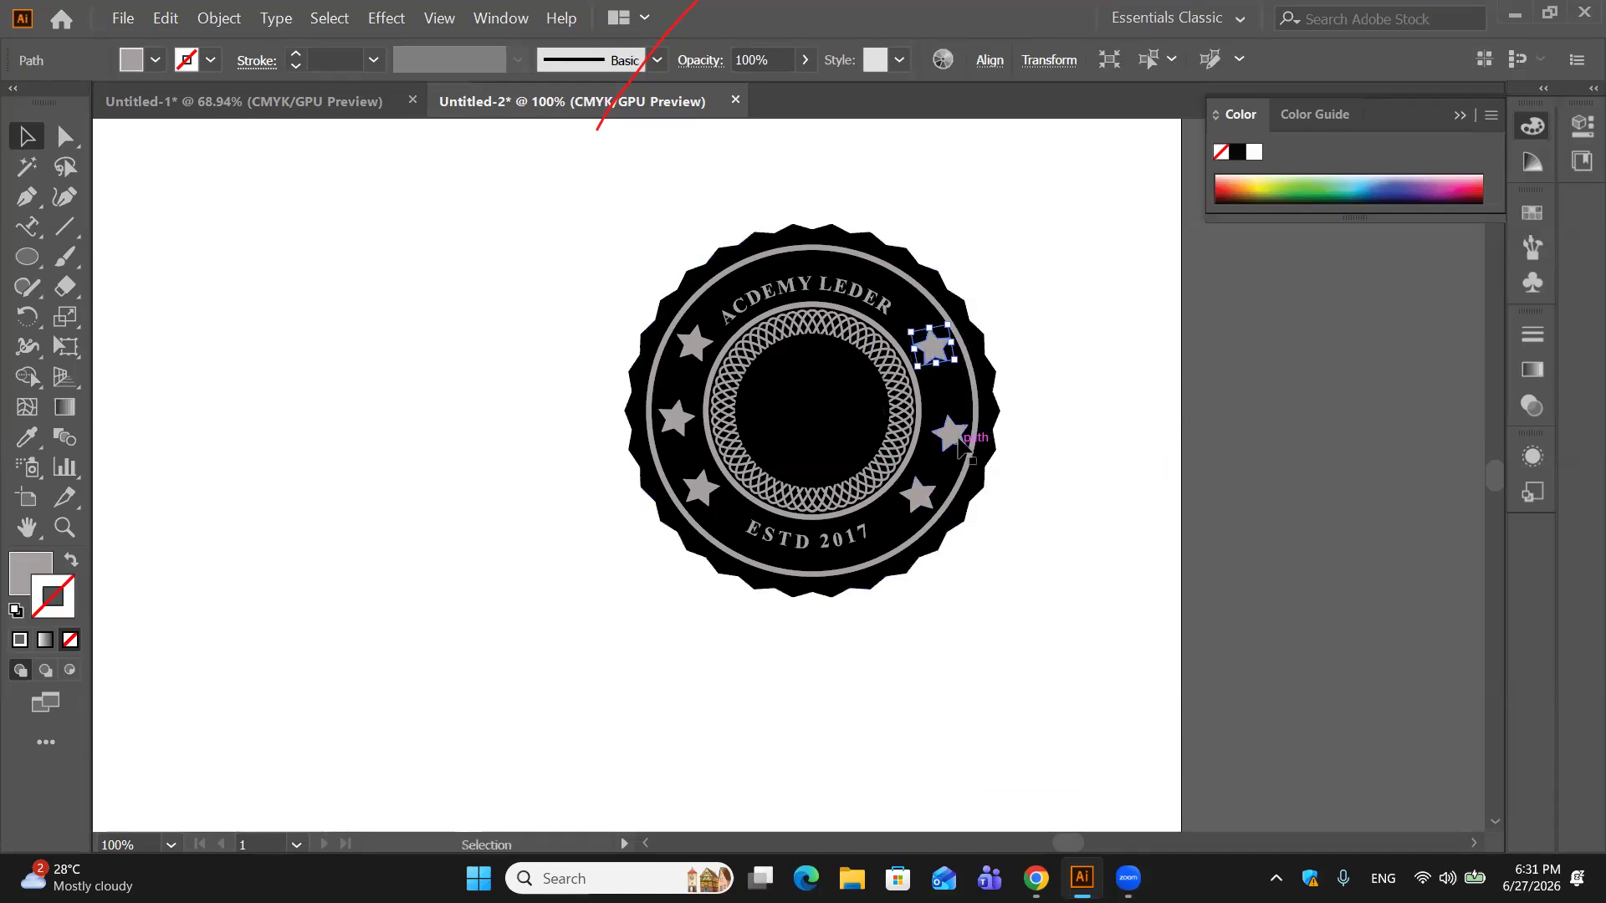
{"action": "left_click_drag", "start_coordinate": [955, 442], "coordinate": [953, 421]}
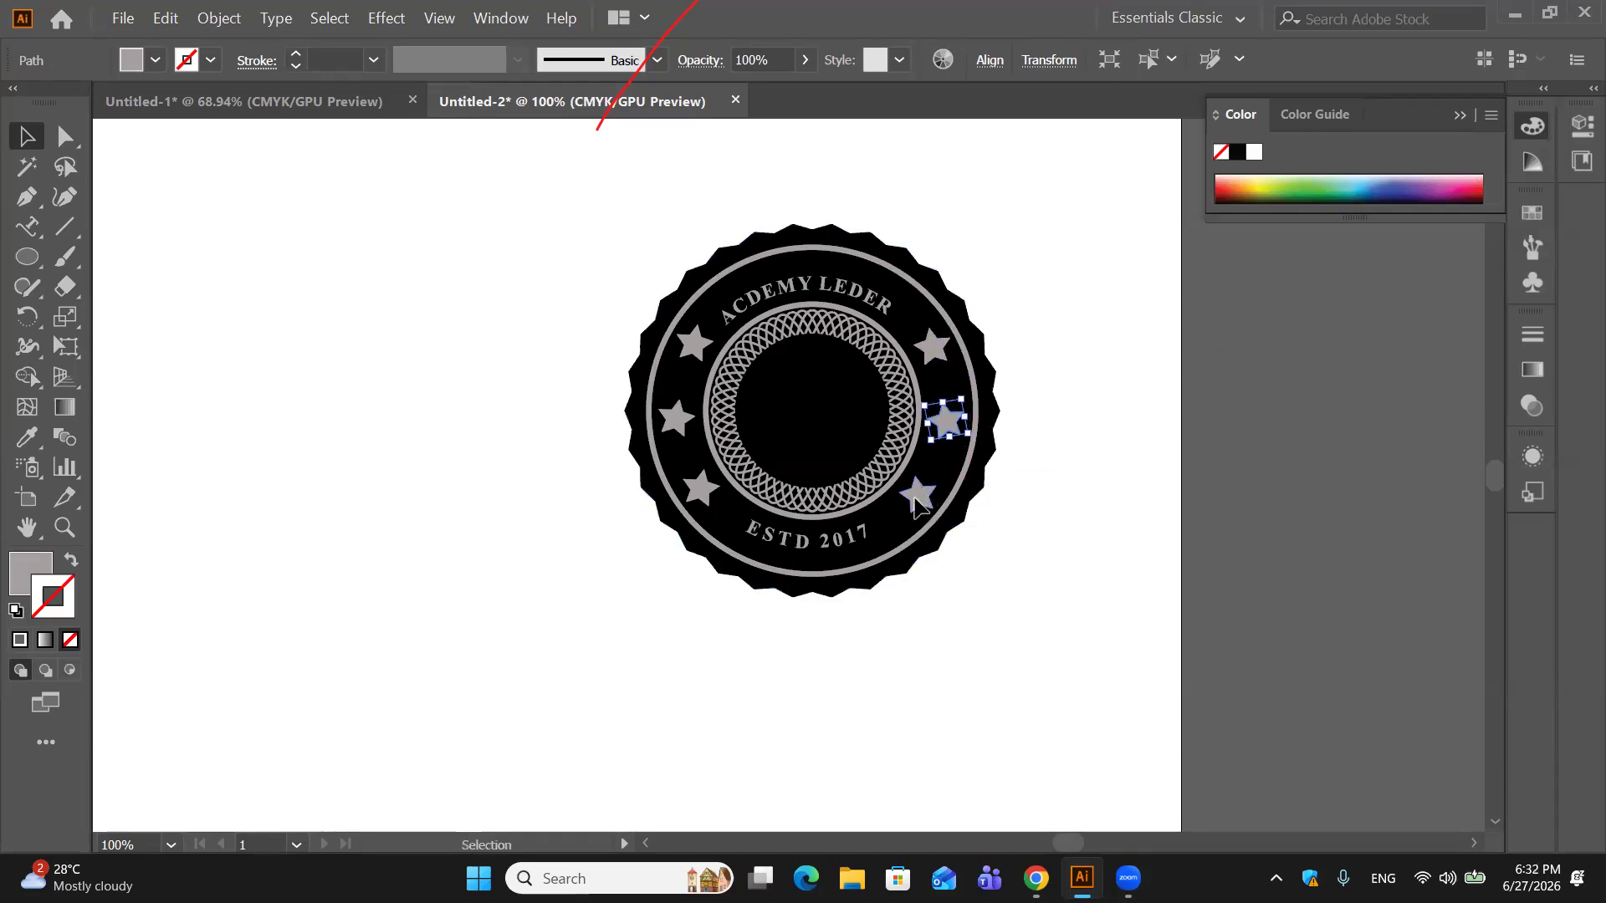
{"action": "left_click_drag", "start_coordinate": [919, 506], "coordinate": [920, 509]}
{"action": "left_click_drag", "start_coordinate": [1123, 472], "coordinate": [1090, 459]}
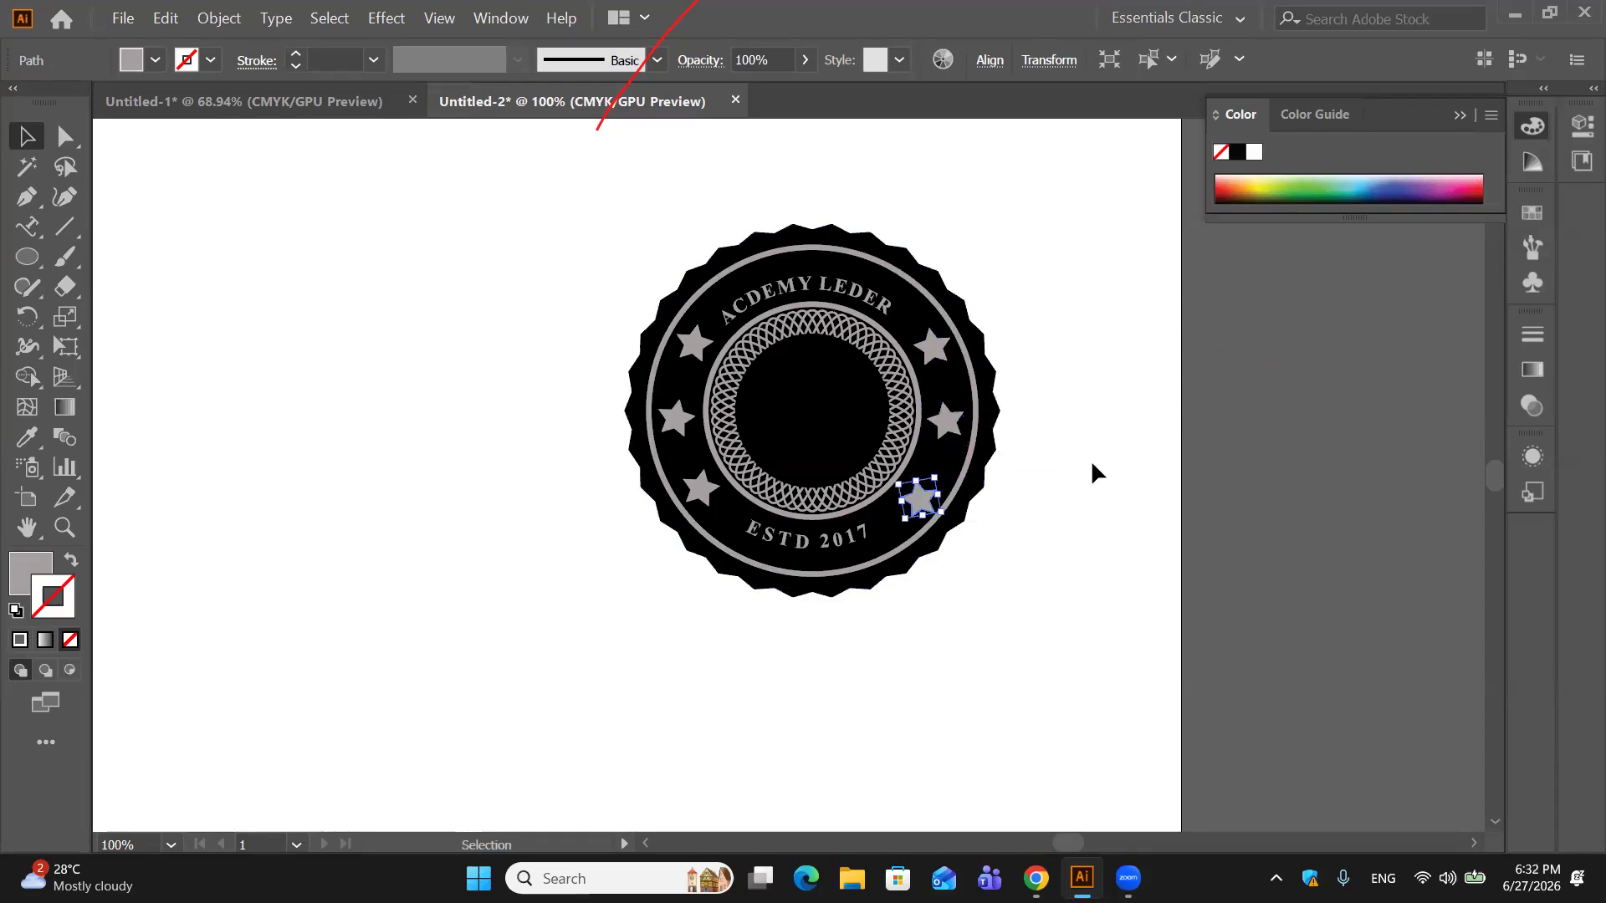
{"action": "left_click", "coordinate": [1062, 447]}
{"action": "left_click_drag", "start_coordinate": [932, 346], "coordinate": [926, 345]}
{"action": "left_click", "coordinate": [1021, 347]}
{"action": "left_click_drag", "start_coordinate": [948, 422], "coordinate": [947, 414]}
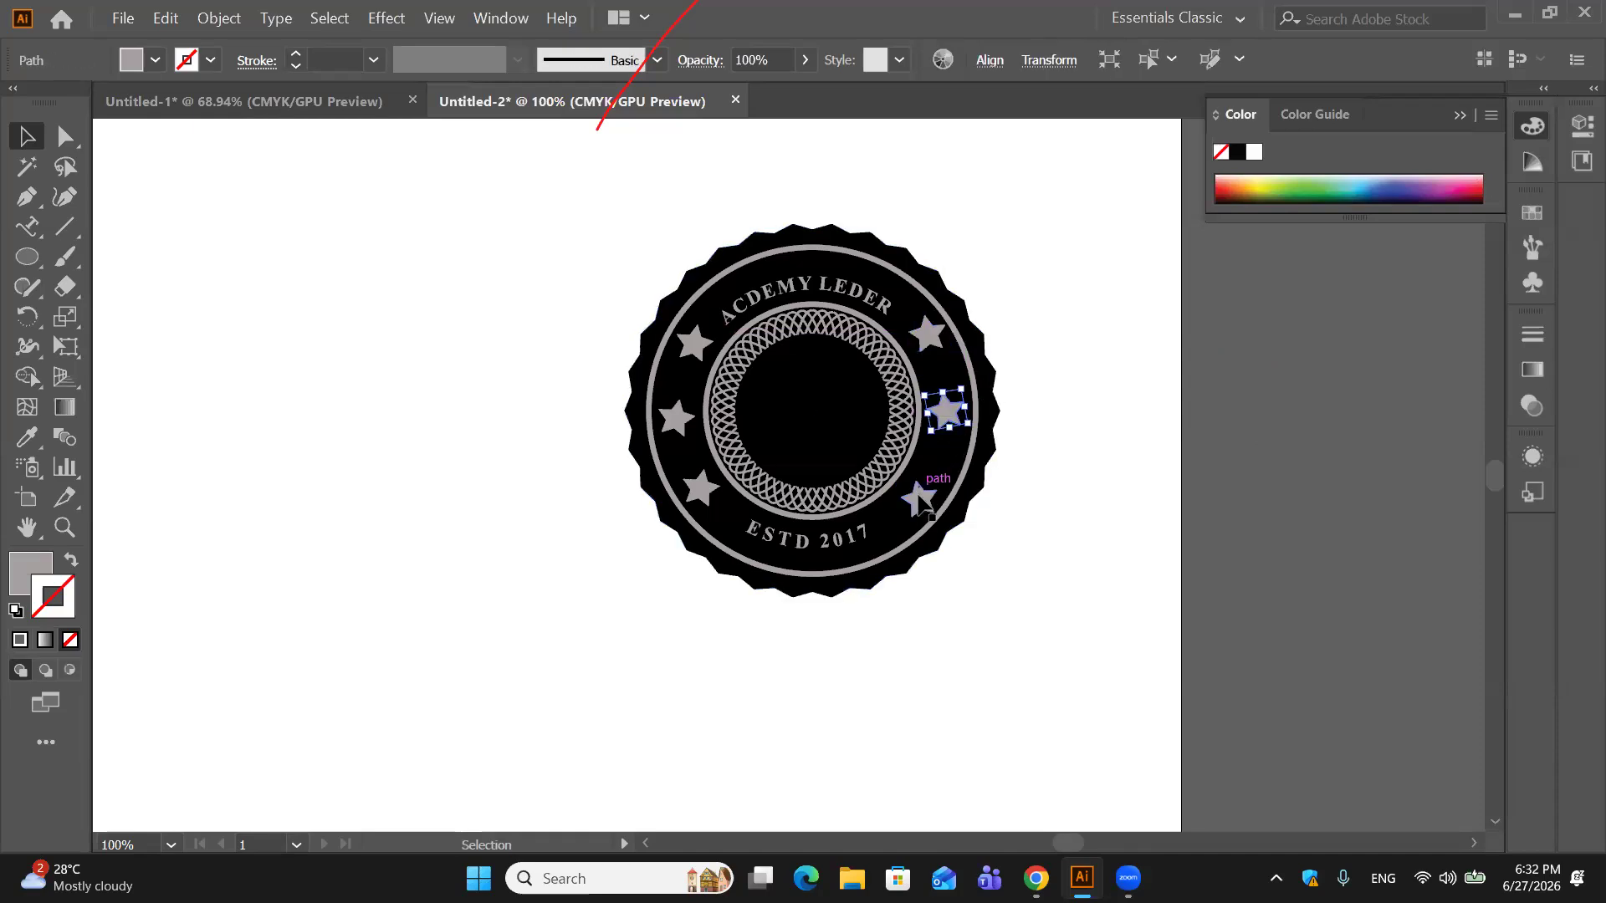
{"action": "left_click_drag", "start_coordinate": [918, 498], "coordinate": [918, 492]}
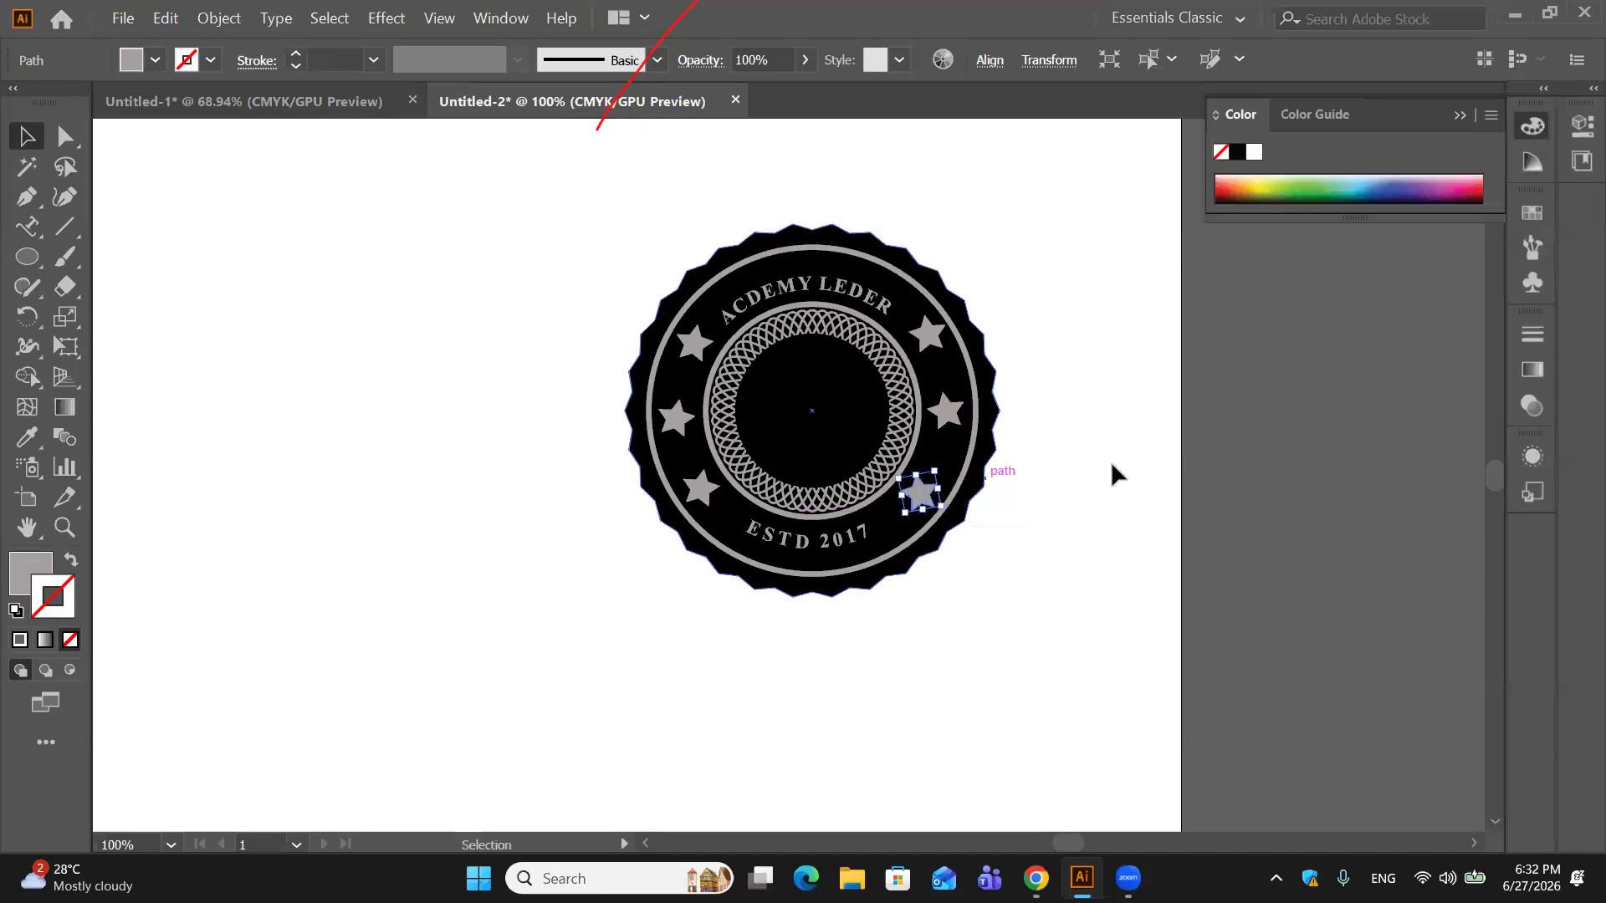
{"action": "left_click", "coordinate": [1241, 430]}
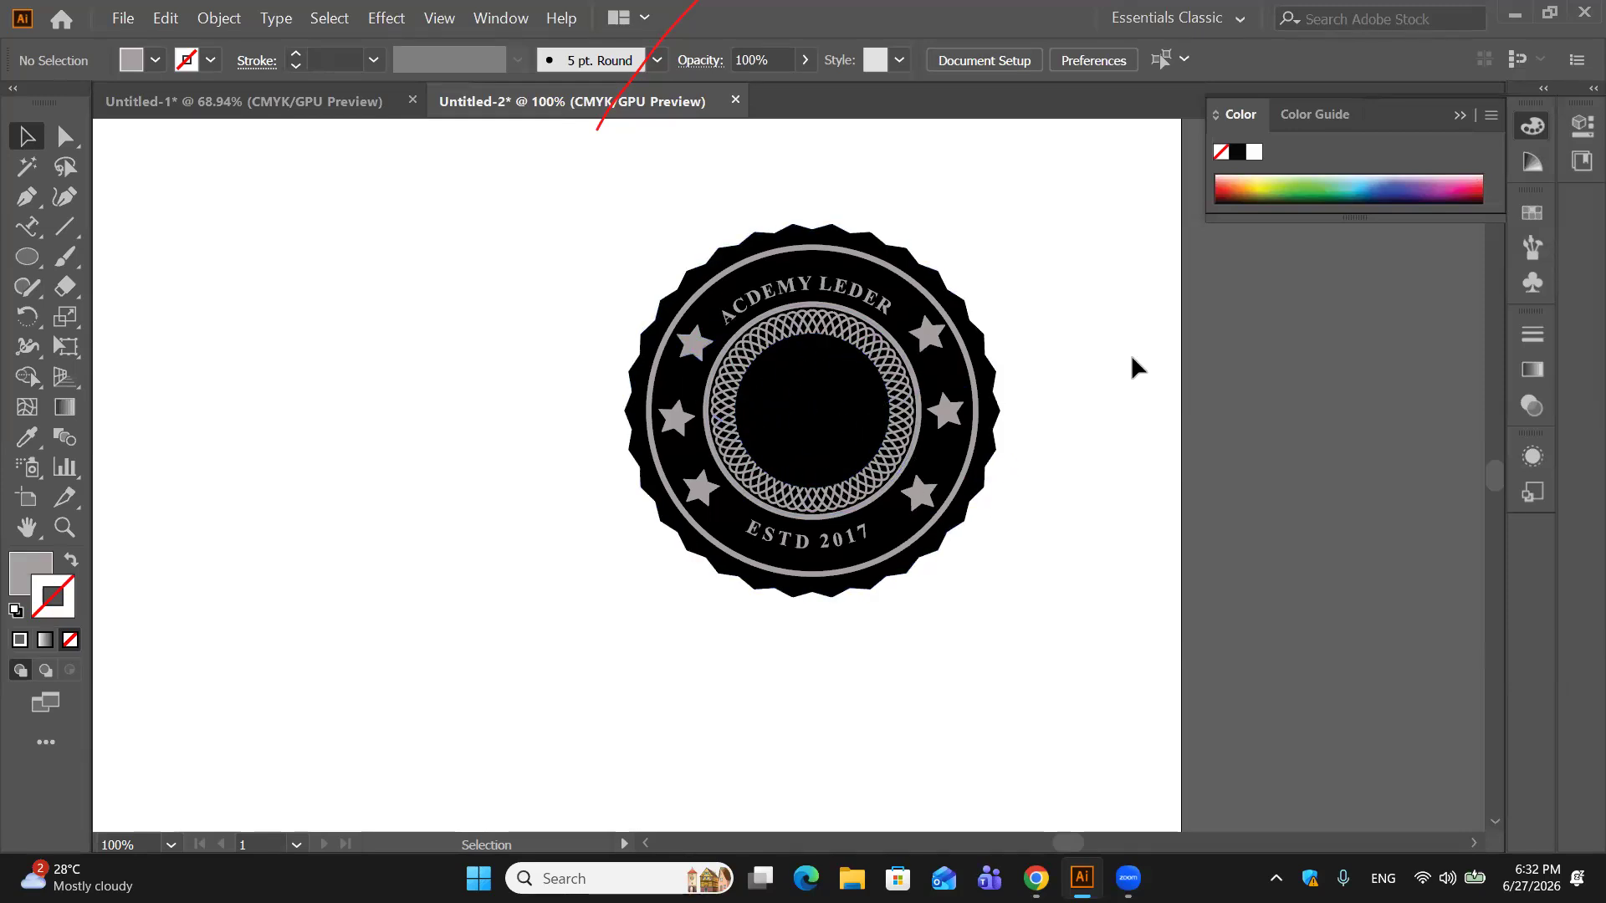
Step: Move the whole badge to the left part of the artboard
{"action": "key", "text": "ctrl+minus"}
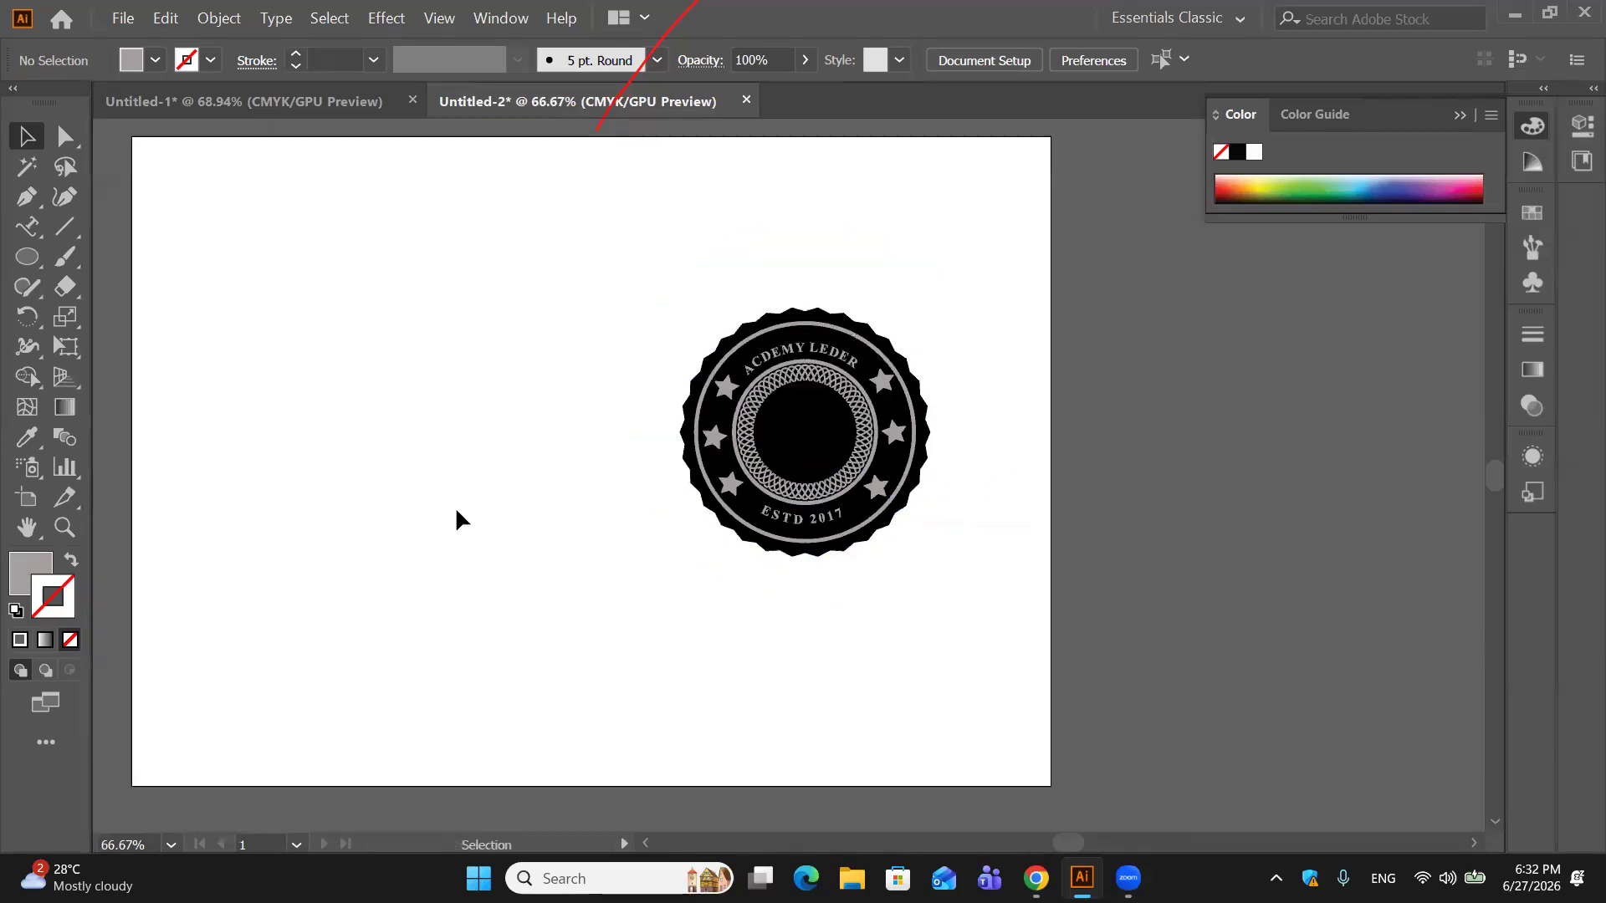
{"action": "left_click_drag", "start_coordinate": [695, 168], "coordinate": [991, 753]}
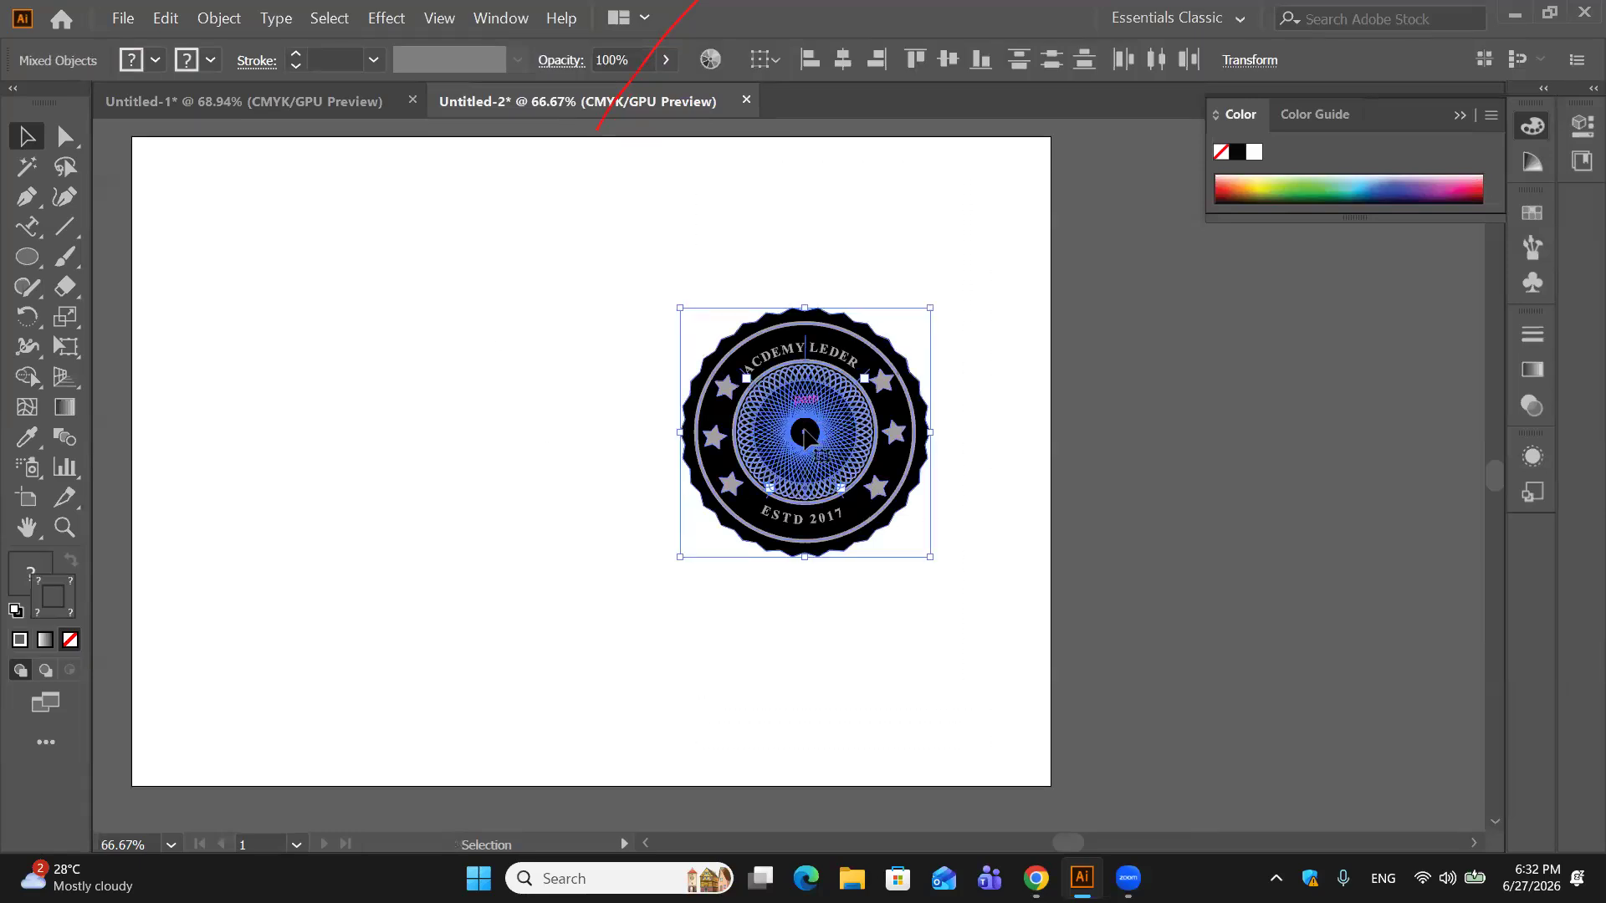
{"action": "left_click_drag", "start_coordinate": [803, 432], "coordinate": [357, 392]}
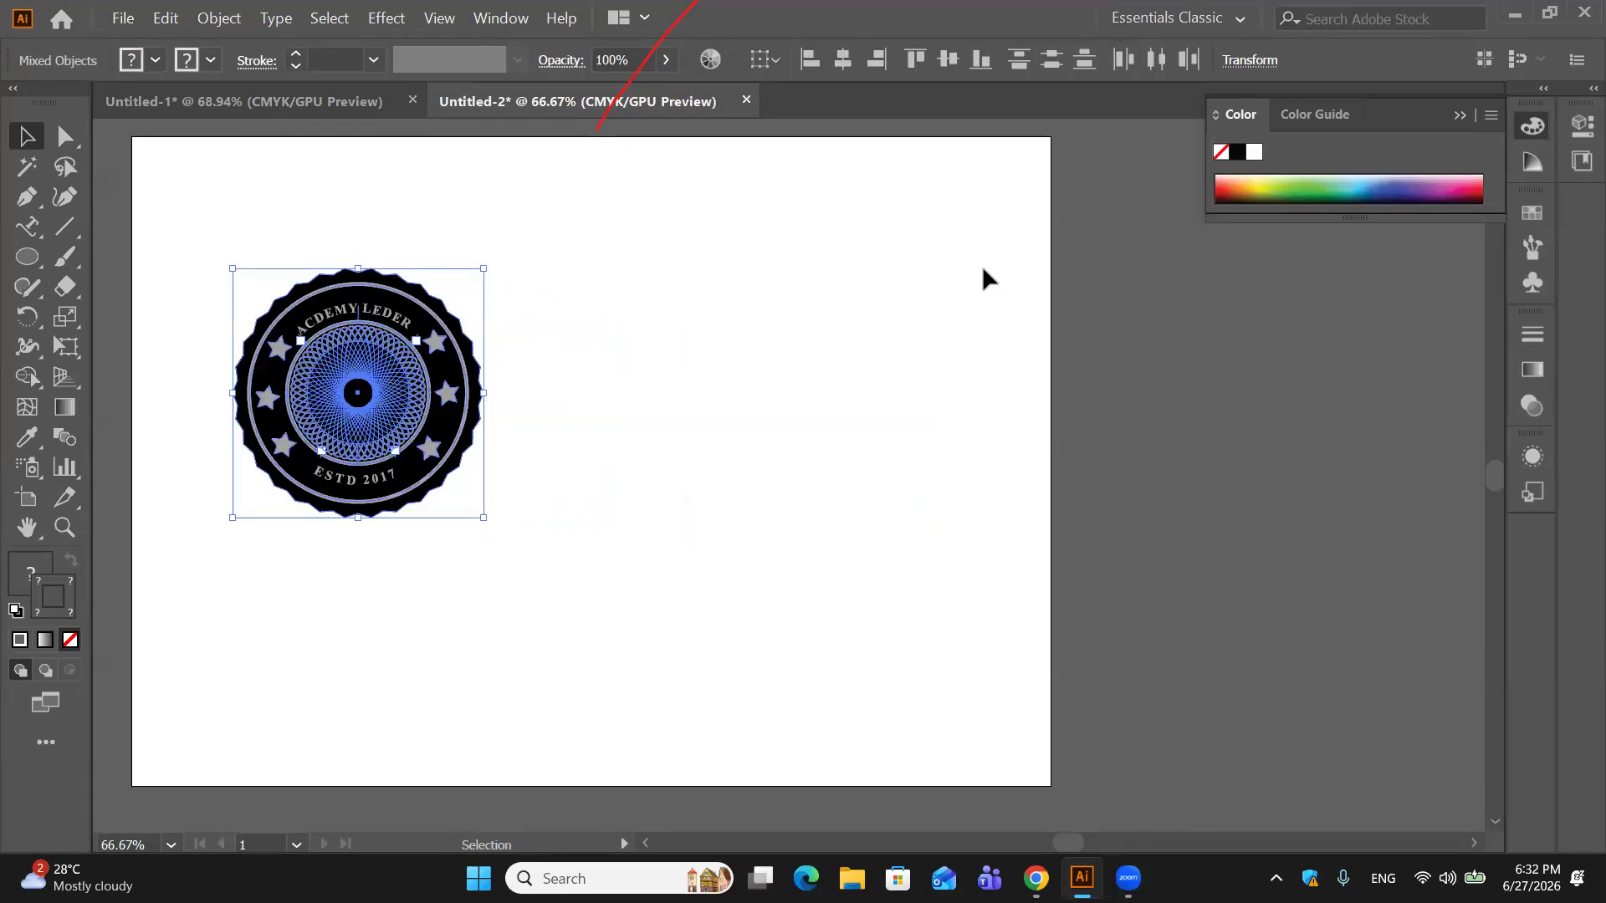
{"action": "left_click", "coordinate": [984, 271]}
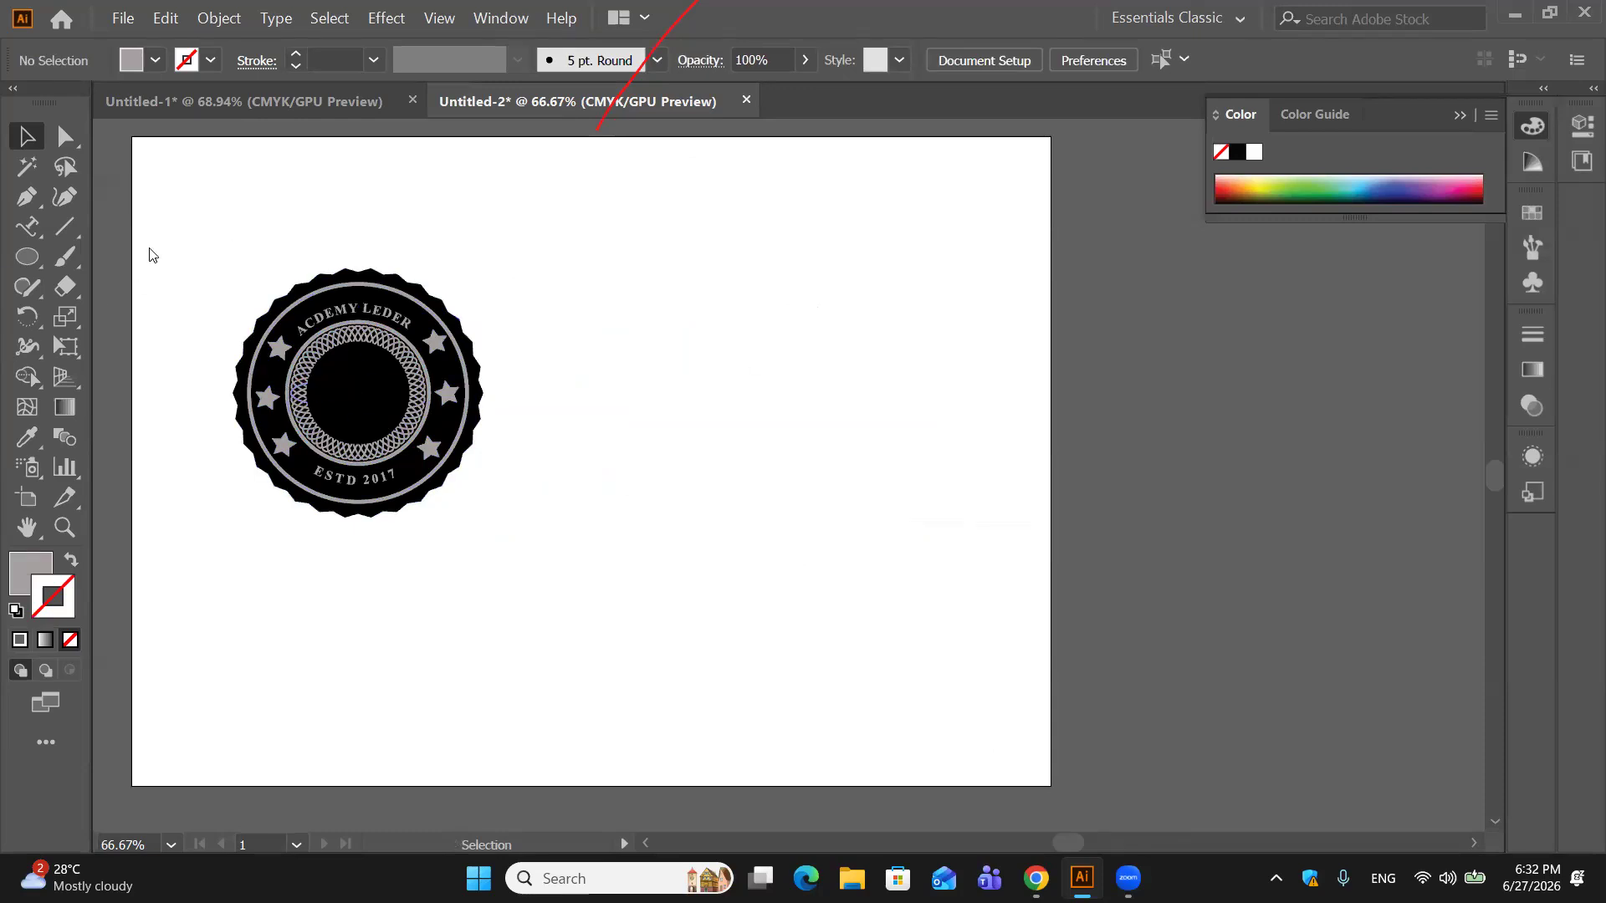
Step: Show the rulers and place a vertical guide at about 208 mm in the empty part of the artboard
{"action": "key", "text": "a"}
{"action": "key", "text": "ctrl+r"}
{"action": "key", "text": "v"}
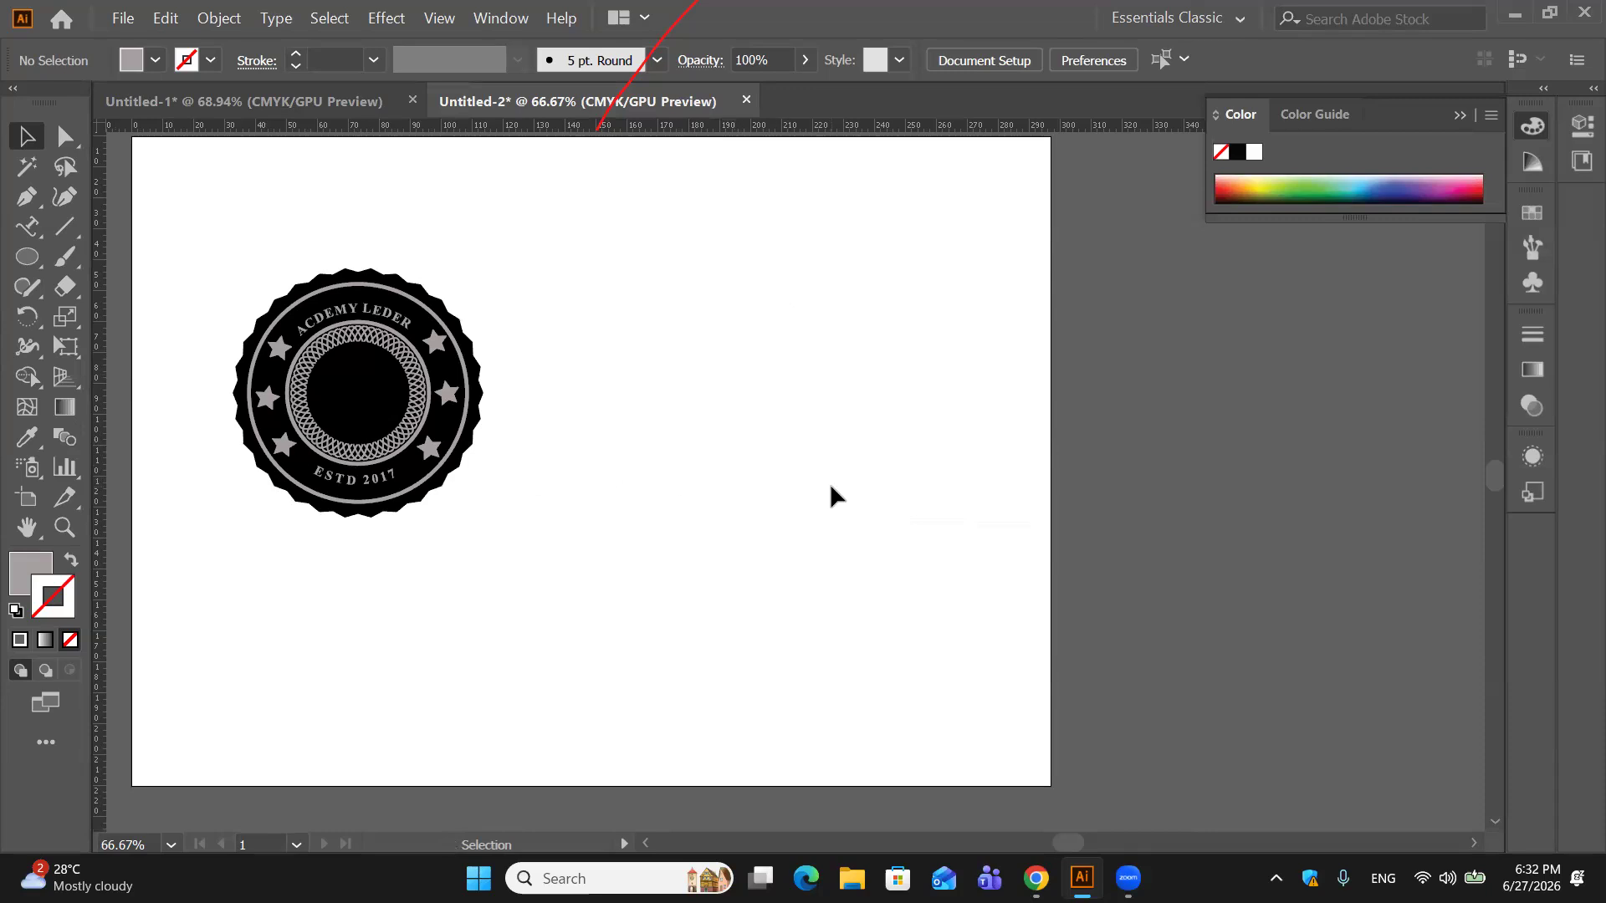
{"action": "left_click_drag", "start_coordinate": [99, 466], "coordinate": [344, 502]}
{"action": "left_click_drag", "start_coordinate": [559, 516], "coordinate": [775, 540]}
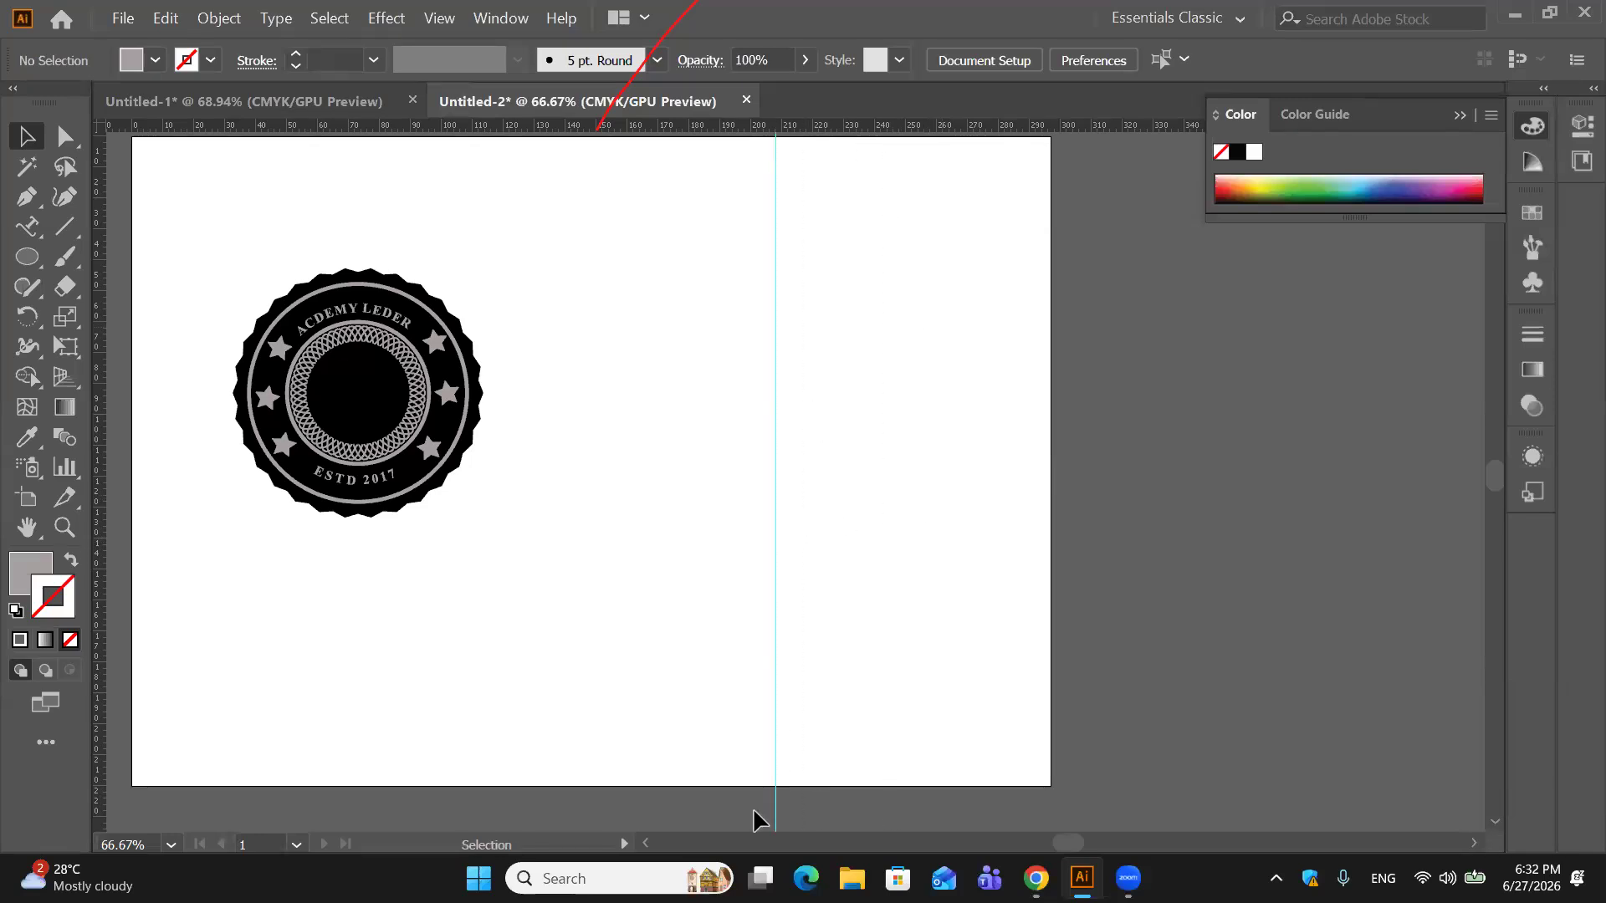
Step: Start a gray-stroked, unfilled Pen path with a short top edge left of the guide and a curve down-left to a corner point
{"action": "key", "text": "ctrl+plus"}
{"action": "key", "text": "ctrl+plus"}
{"action": "key", "text": "ctrl+plus"}
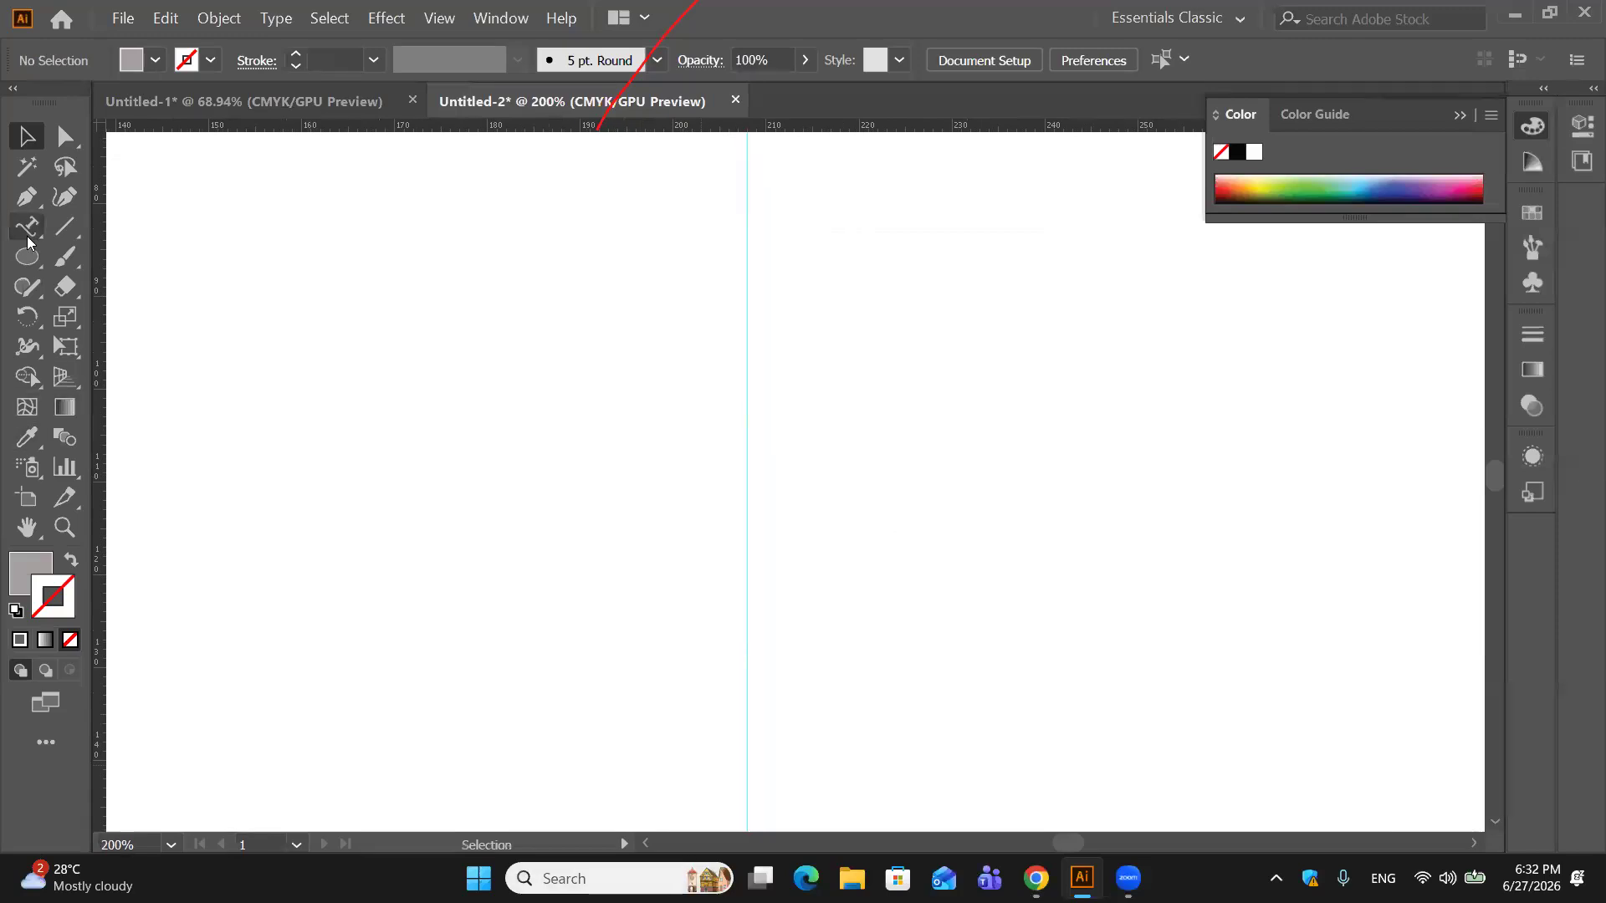
{"action": "key", "text": "p"}
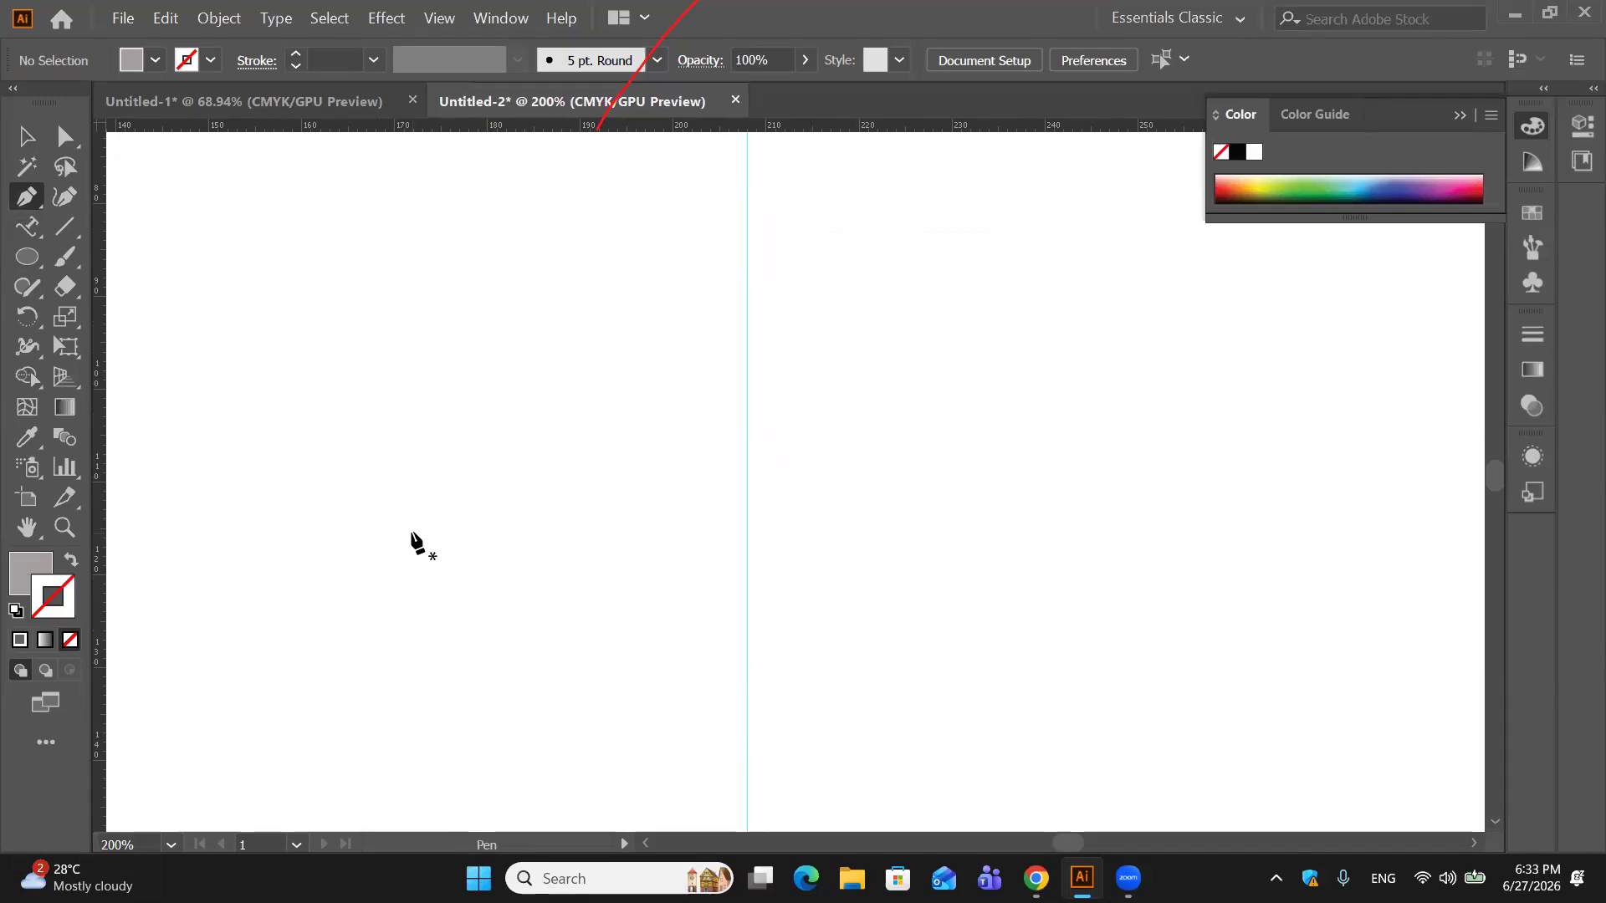
{"action": "key", "text": "ctrl+equal"}
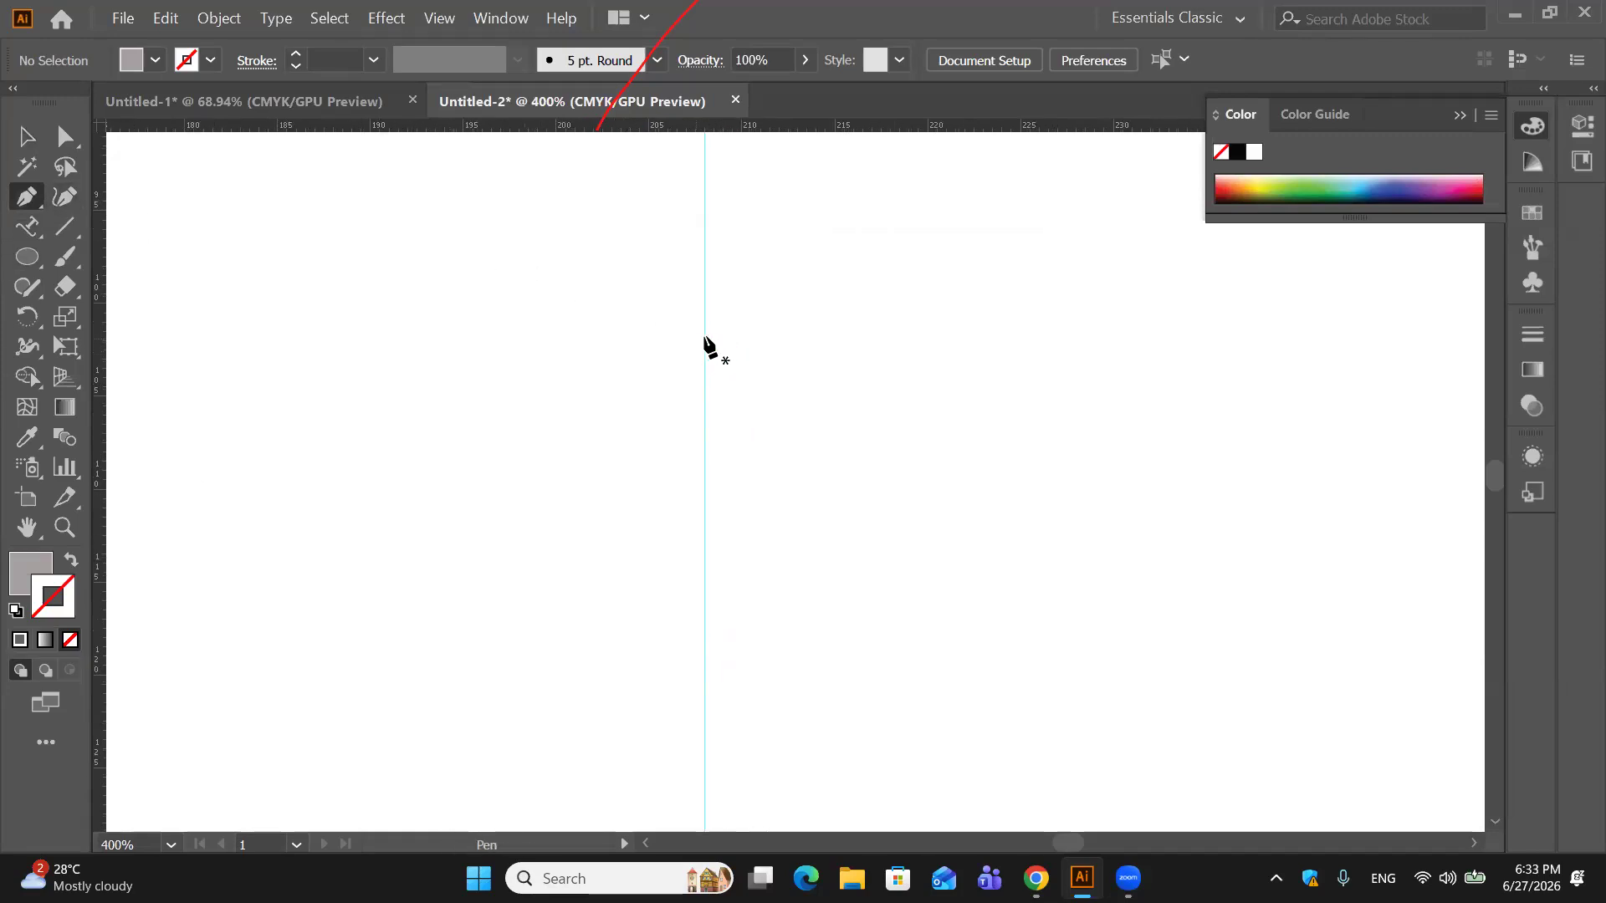
{"action": "mouse_move", "coordinate": [704, 334]}
{"action": "left_mouse_down"}
{"action": "mouse_move", "coordinate": [665, 335]}
{"action": "mouse_move", "coordinate": [690, 337]}
{"action": "left_mouse_up"}
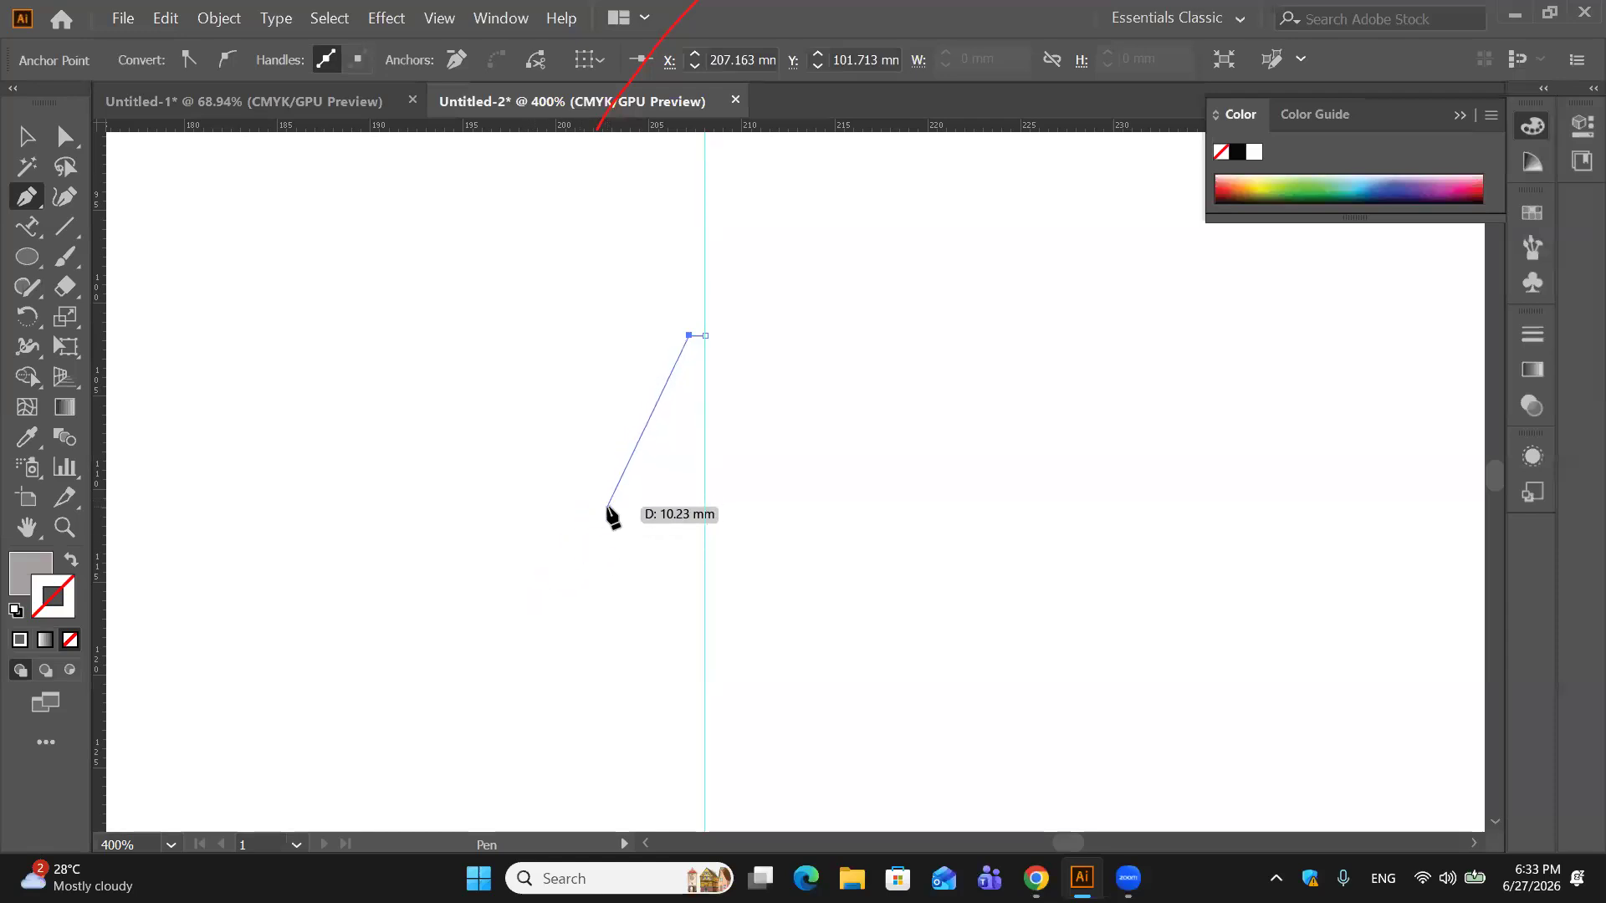
{"action": "left_click_drag", "start_coordinate": [606, 504], "coordinate": [519, 528]}
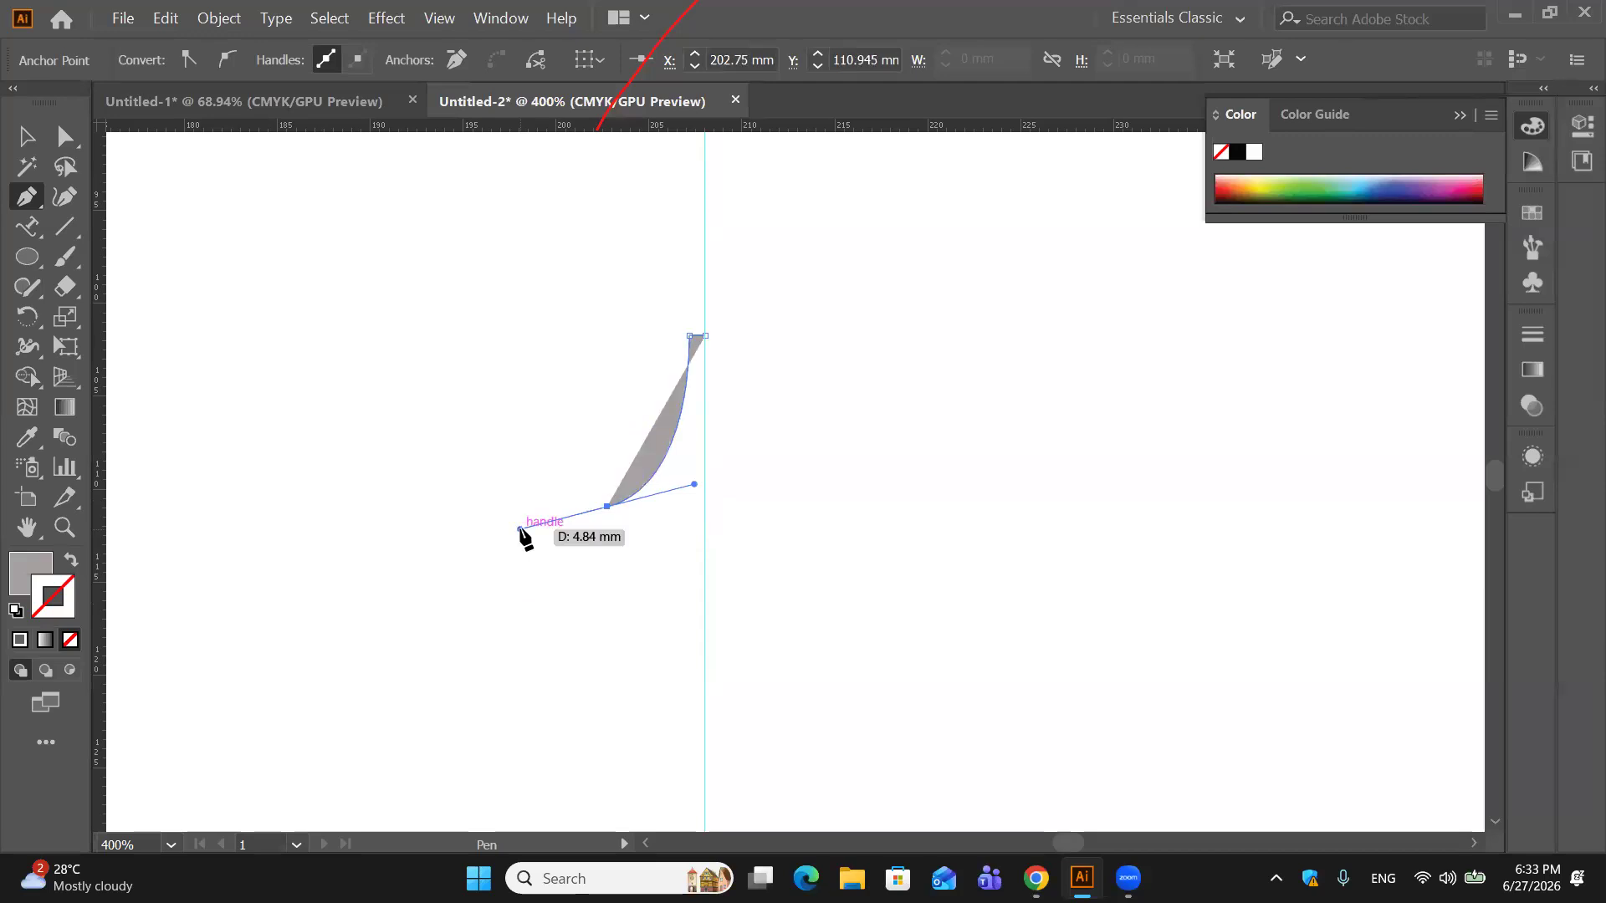
{"action": "left_click", "coordinate": [71, 565]}
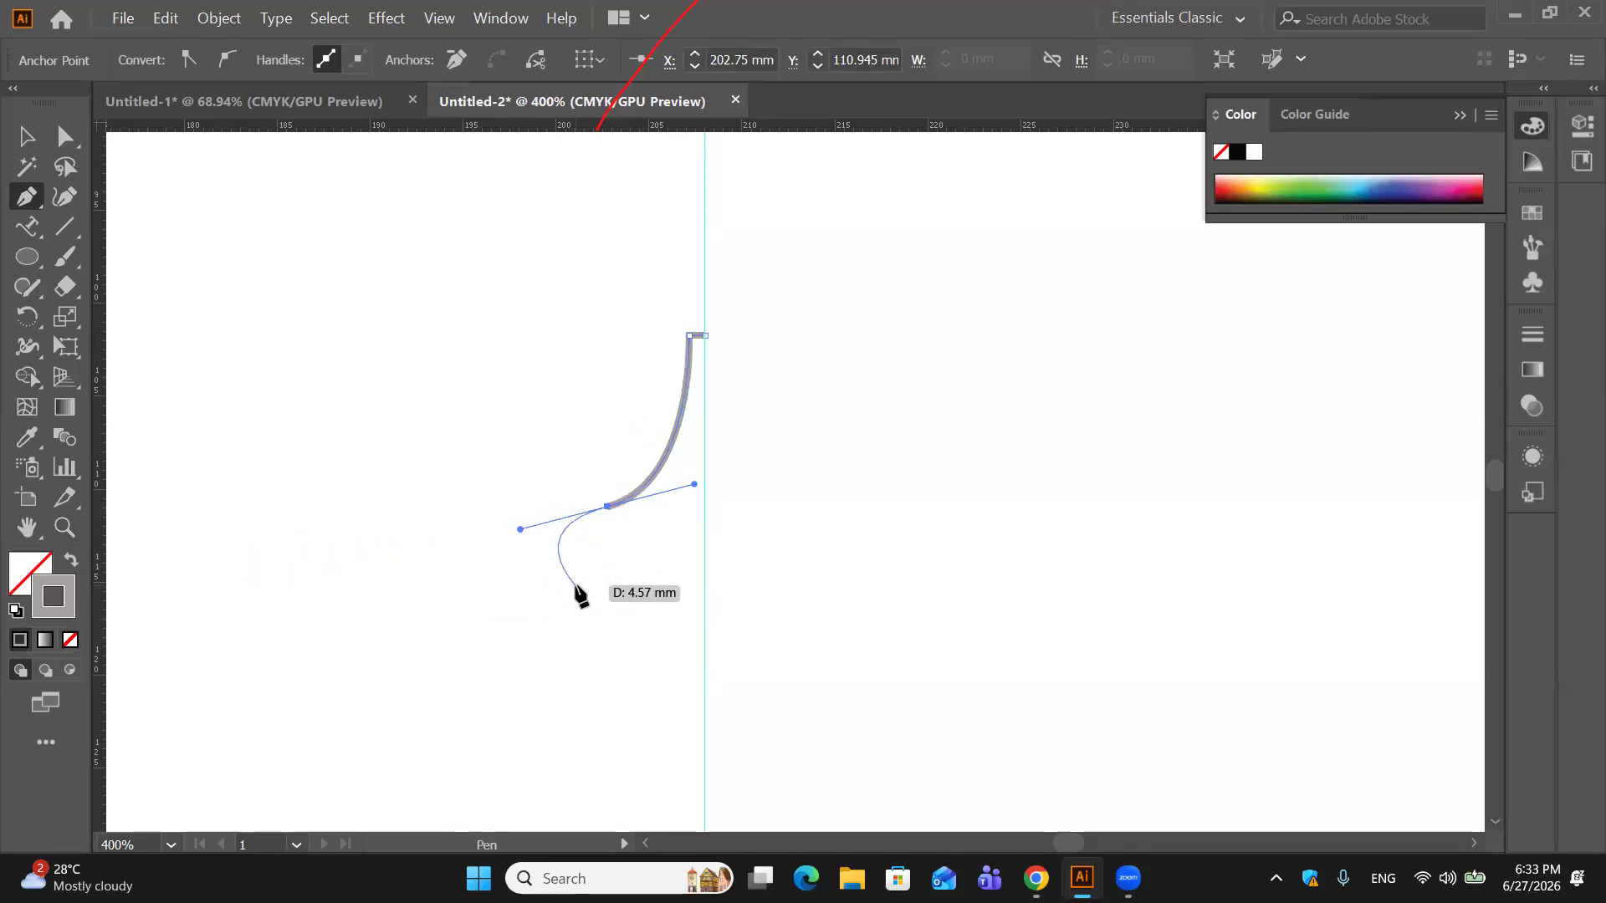
{"action": "left_click", "coordinate": [606, 506]}
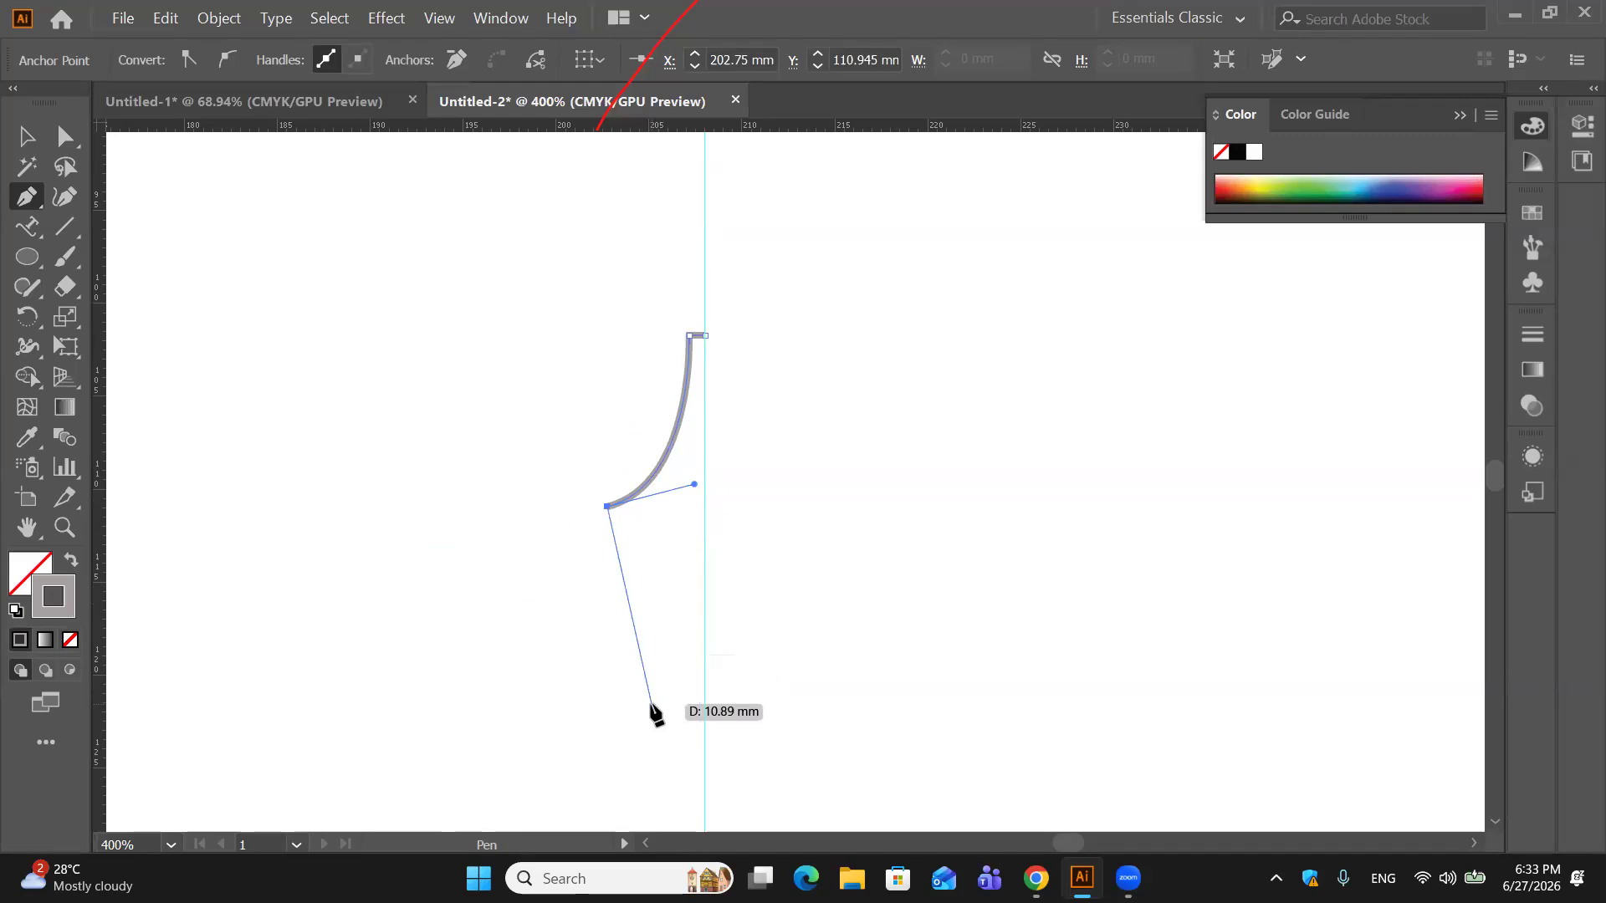
Step: Continue the path with a slightly curved side about 11 mm long and finish with a horizontal bottom edge ending on the guide
{"action": "left_click_drag", "start_coordinate": [652, 704], "coordinate": [648, 749]}
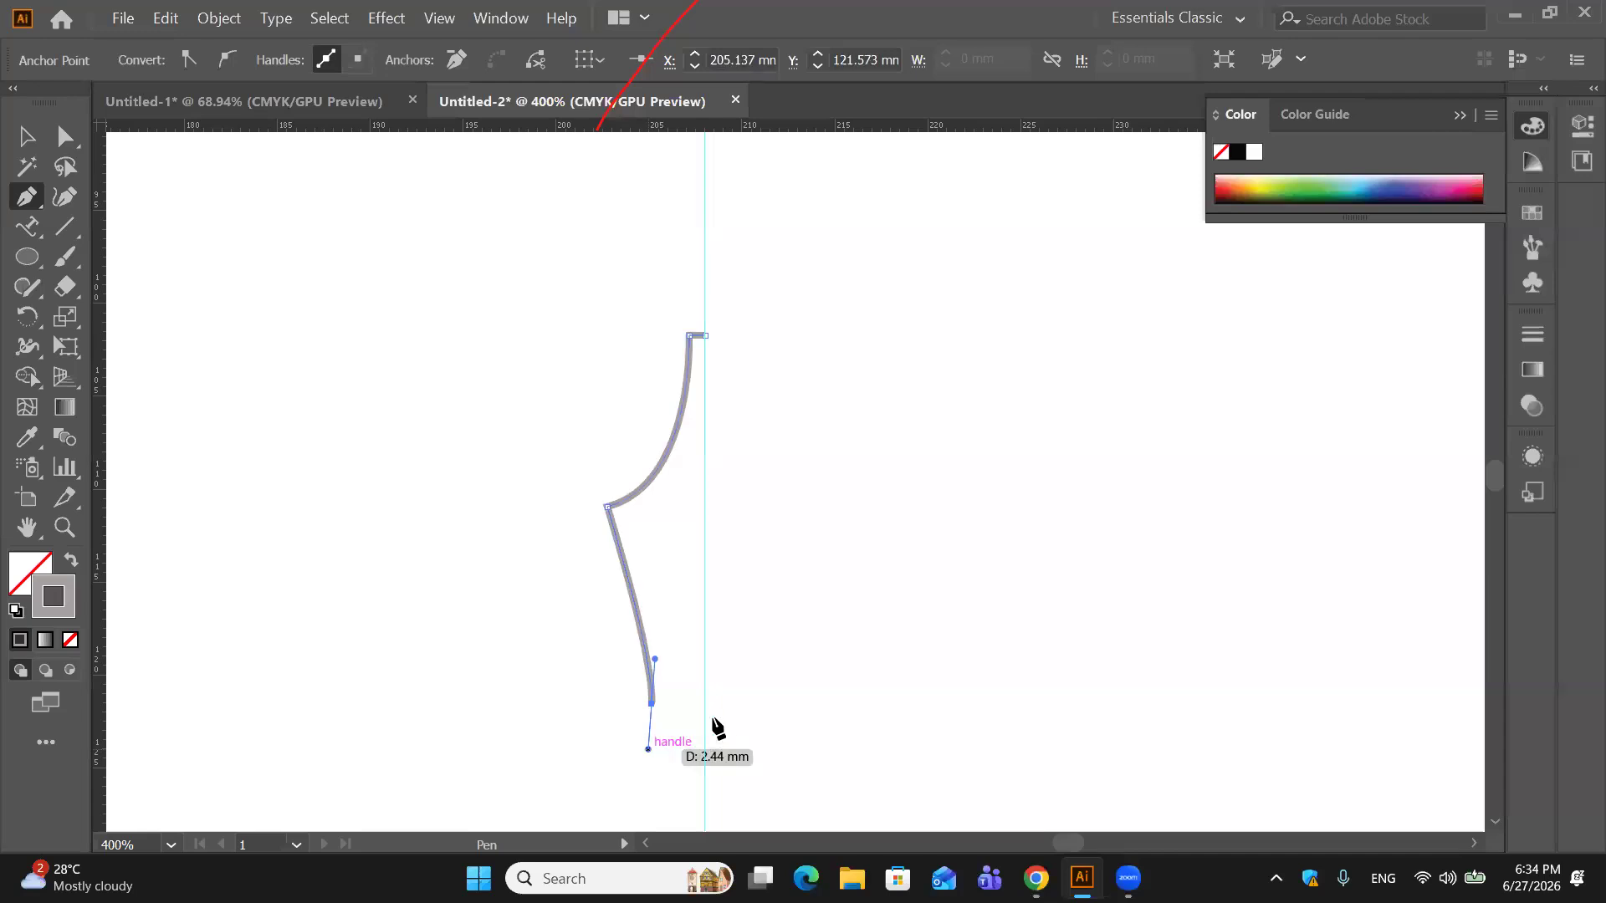
{"action": "left_click", "coordinate": [653, 704]}
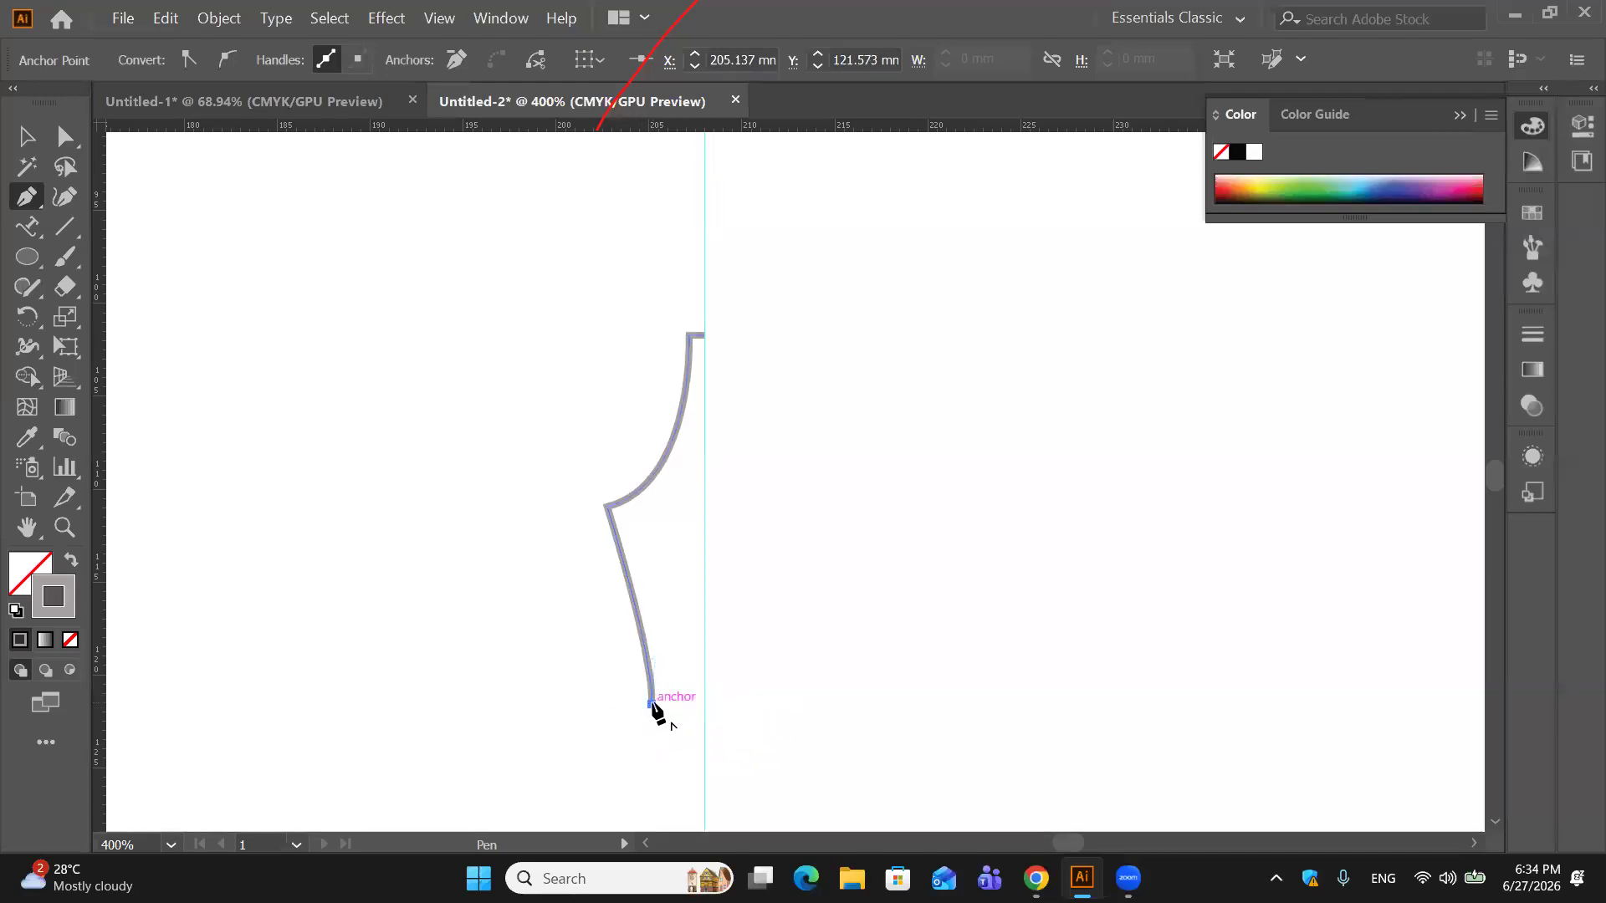
{"action": "left_click", "coordinate": [705, 704]}
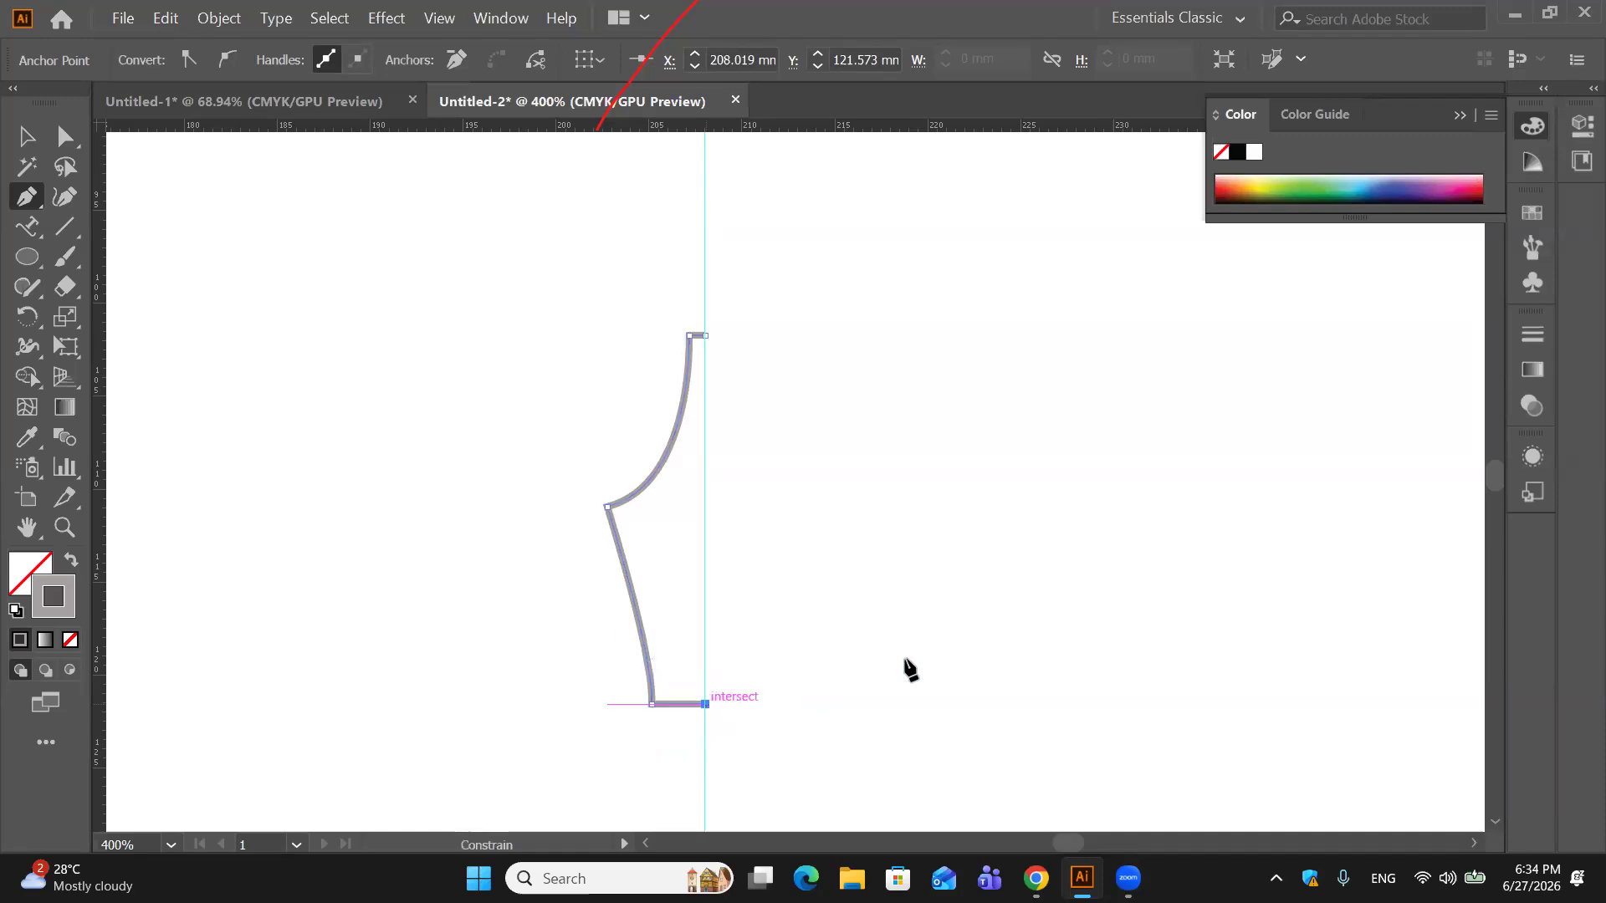
{"action": "left_click", "coordinate": [38, 140]}
{"action": "left_click", "coordinate": [469, 409]}
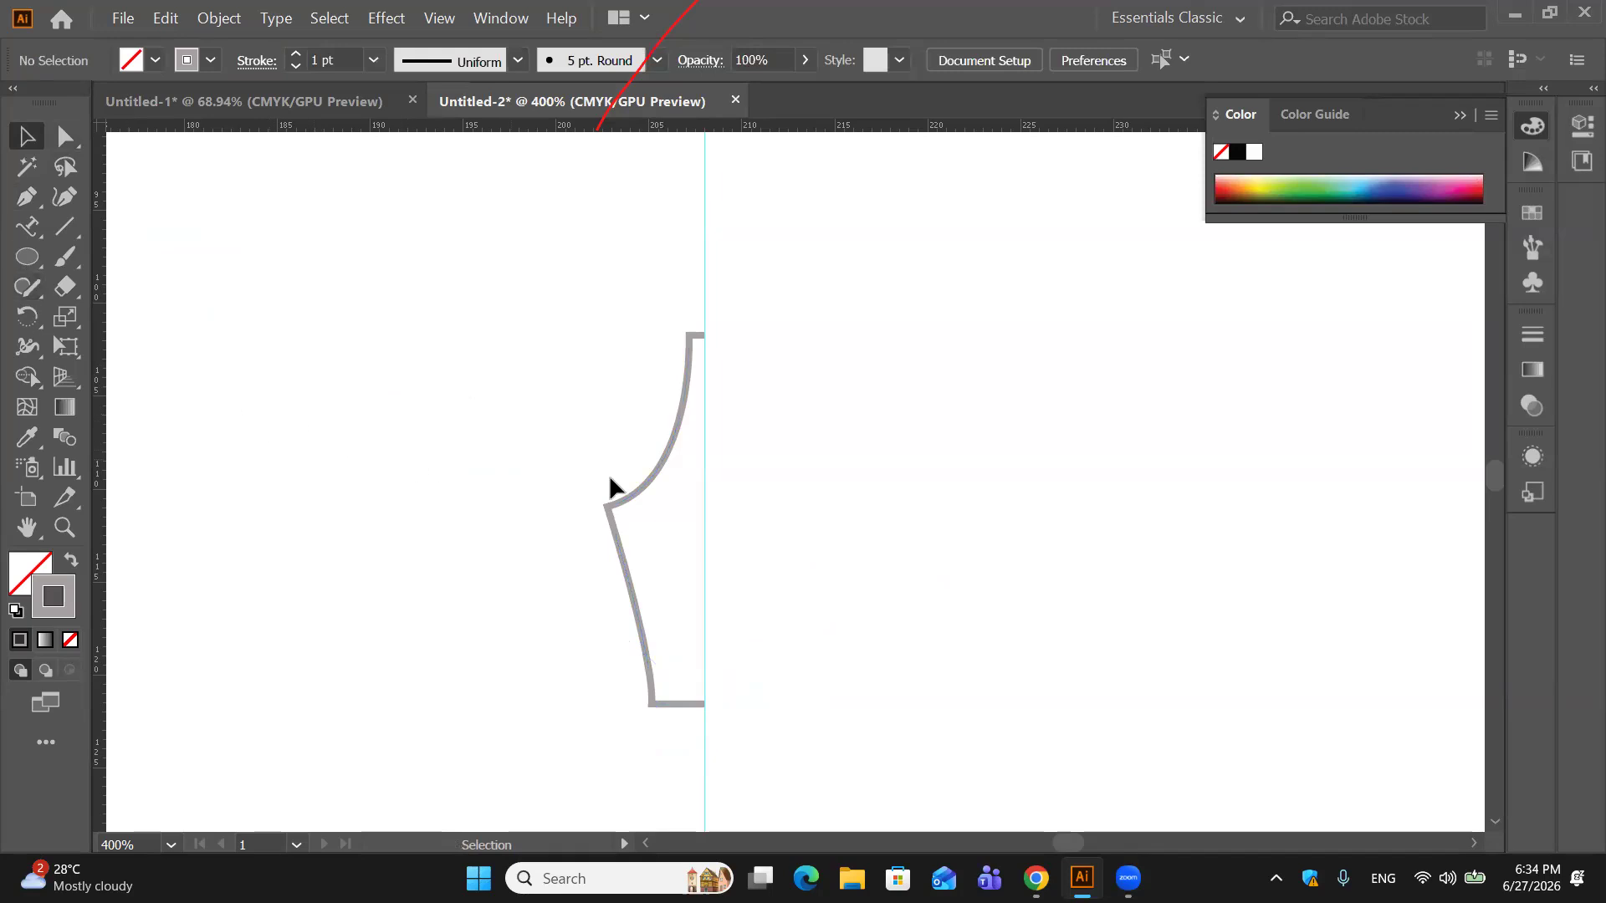
Step: Reflect a copy of the half outline across the vertical axis and place it against the other side of the guide
{"action": "left_click", "coordinate": [656, 475]}
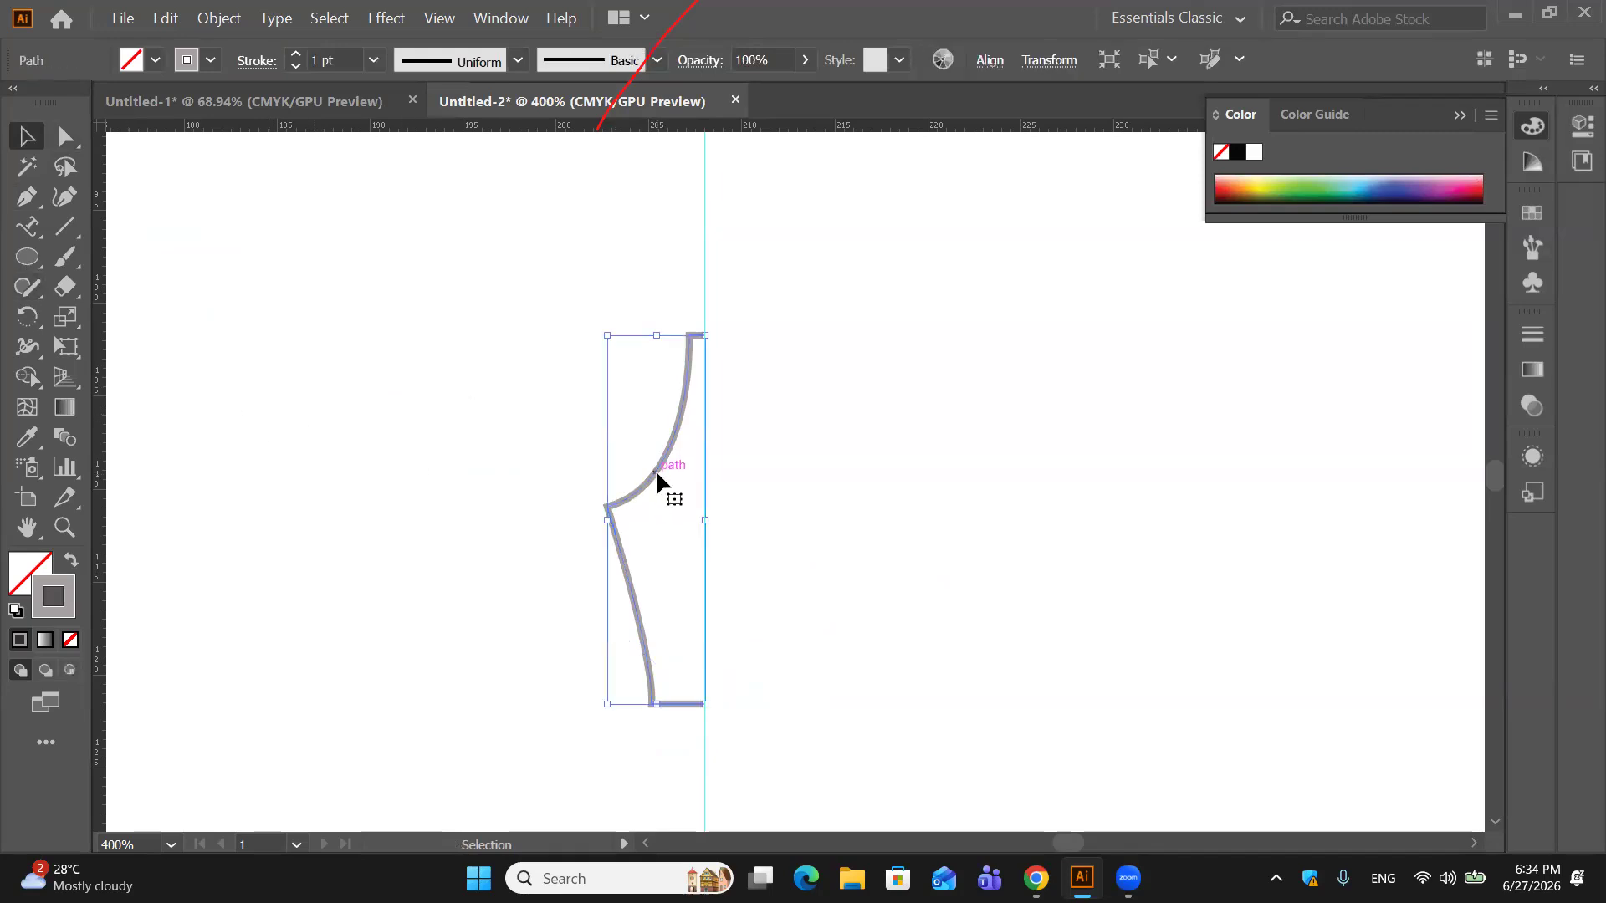
{"action": "right_click", "coordinate": [658, 475]}
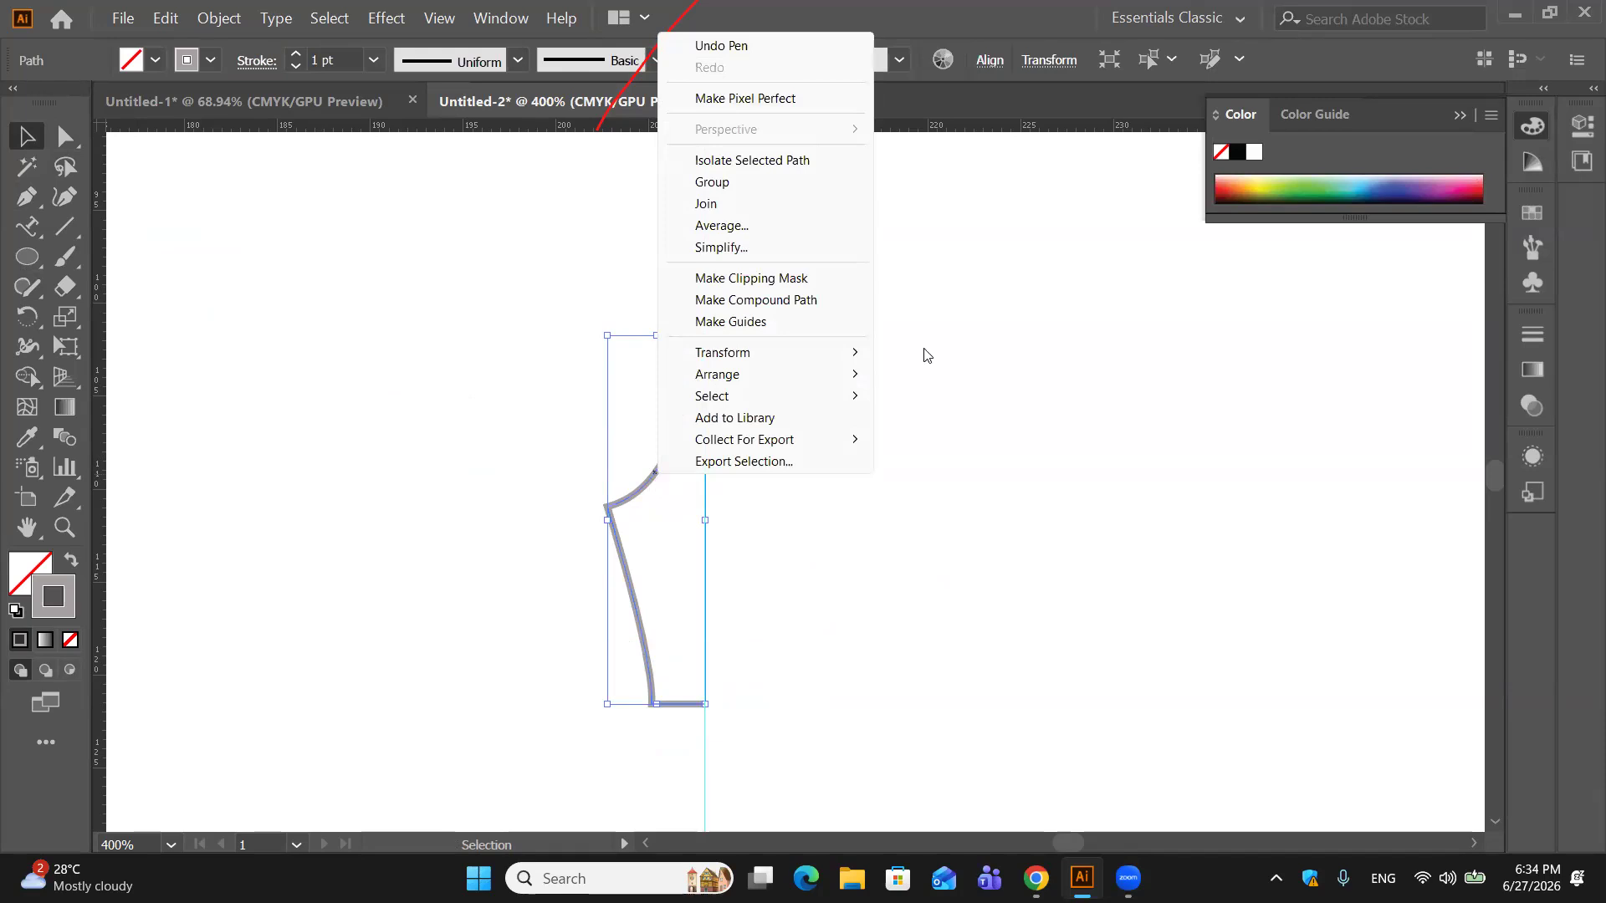
{"action": "mouse_move", "coordinate": [794, 357]}
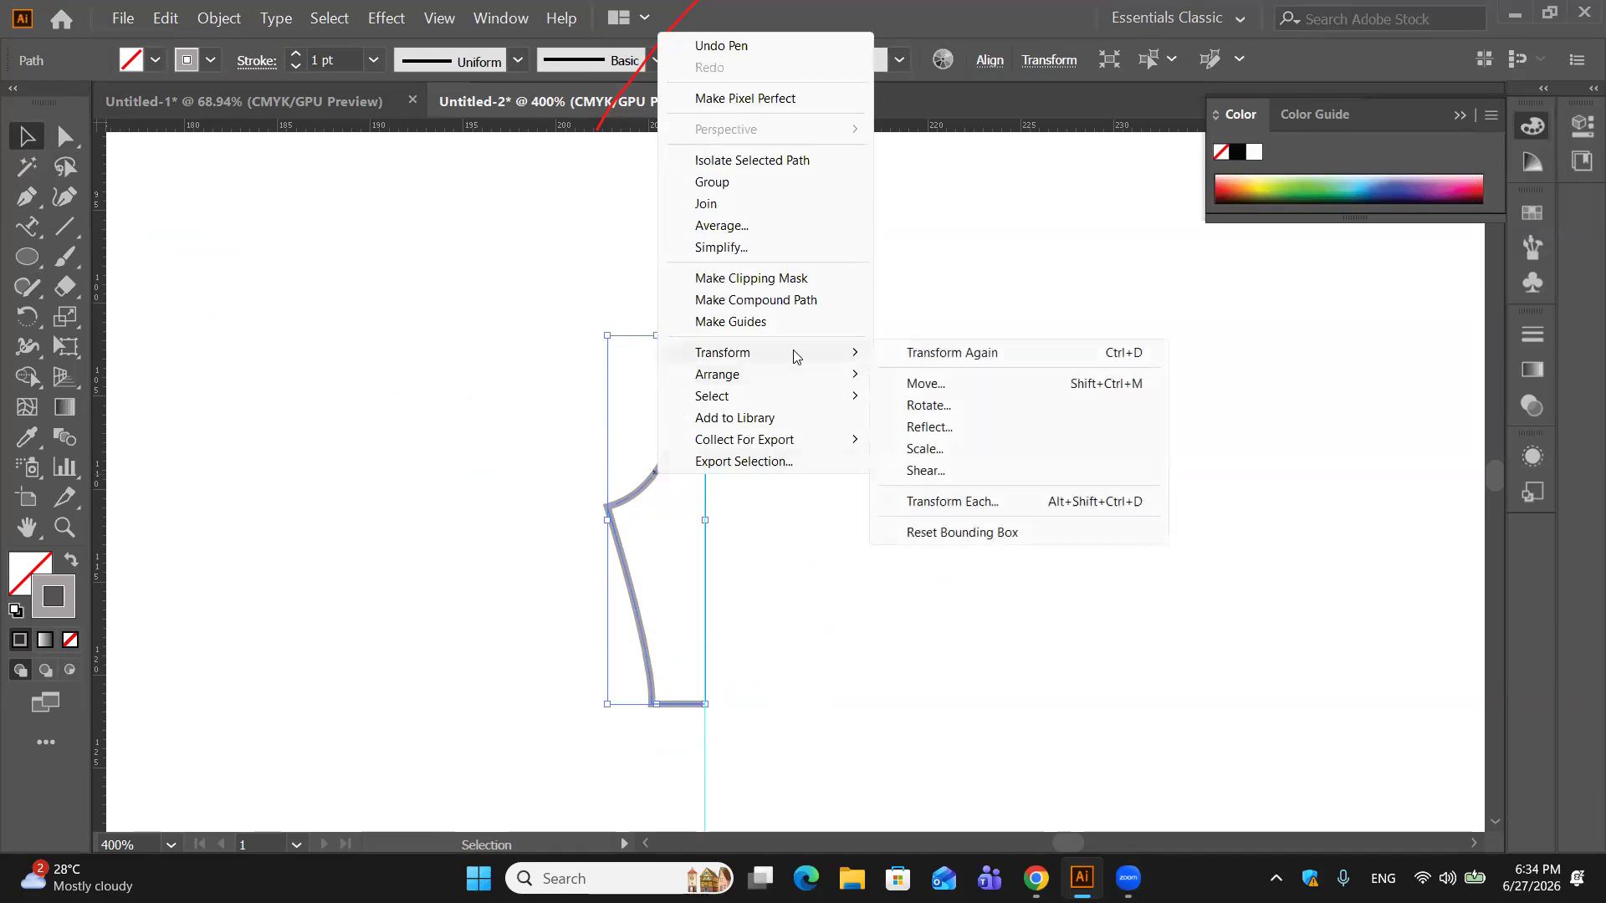
{"action": "left_click", "coordinate": [919, 428]}
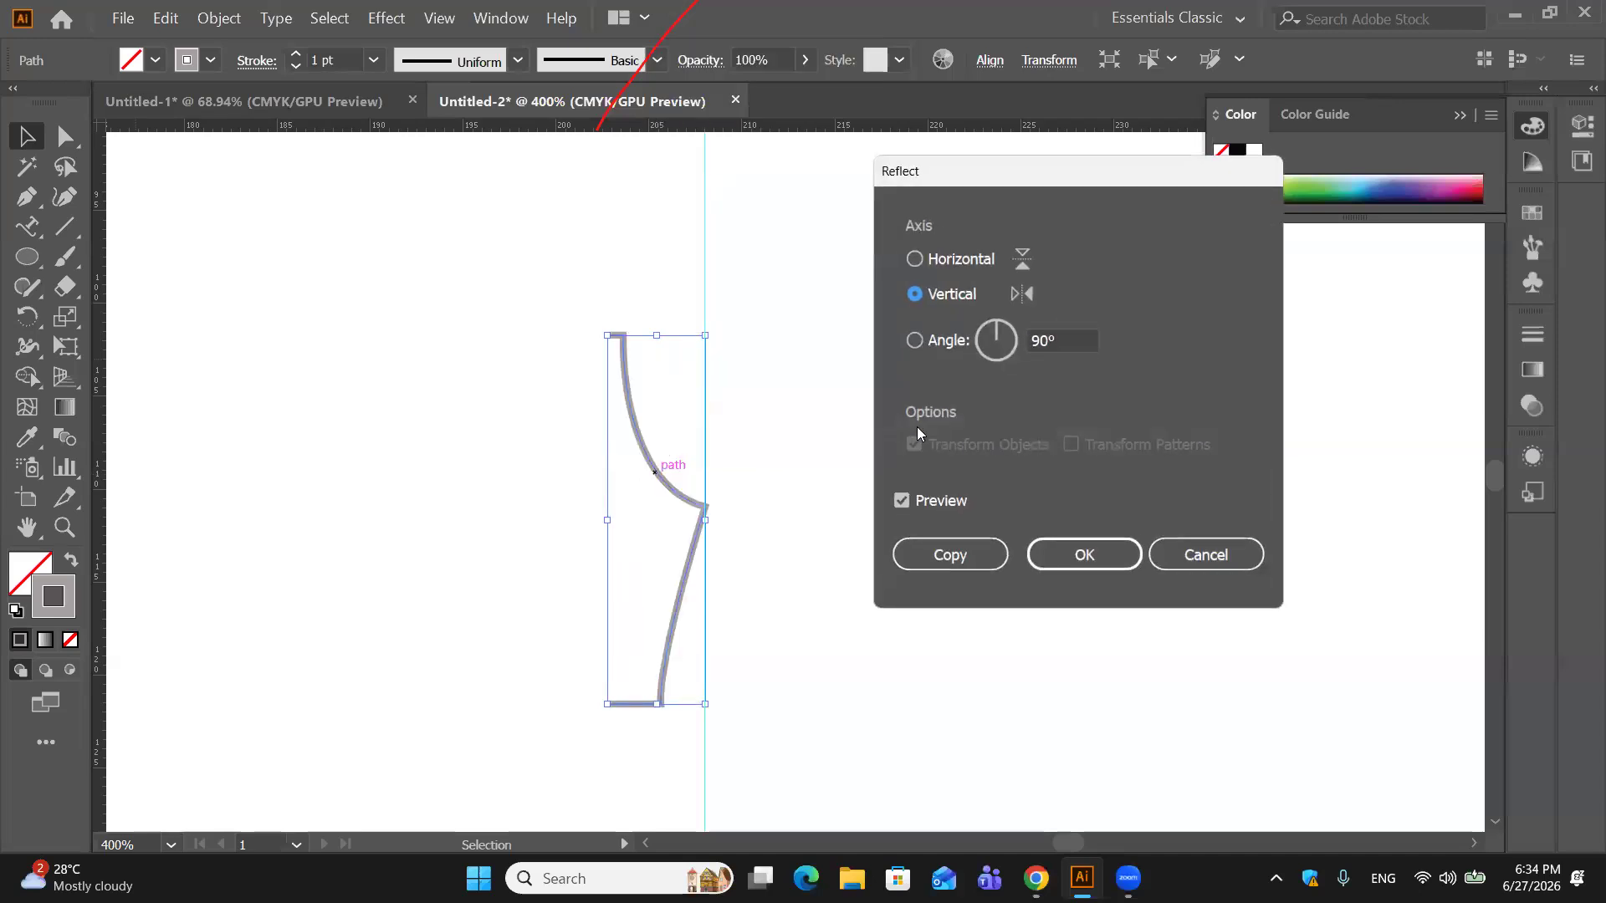
{"action": "left_click", "coordinate": [938, 556]}
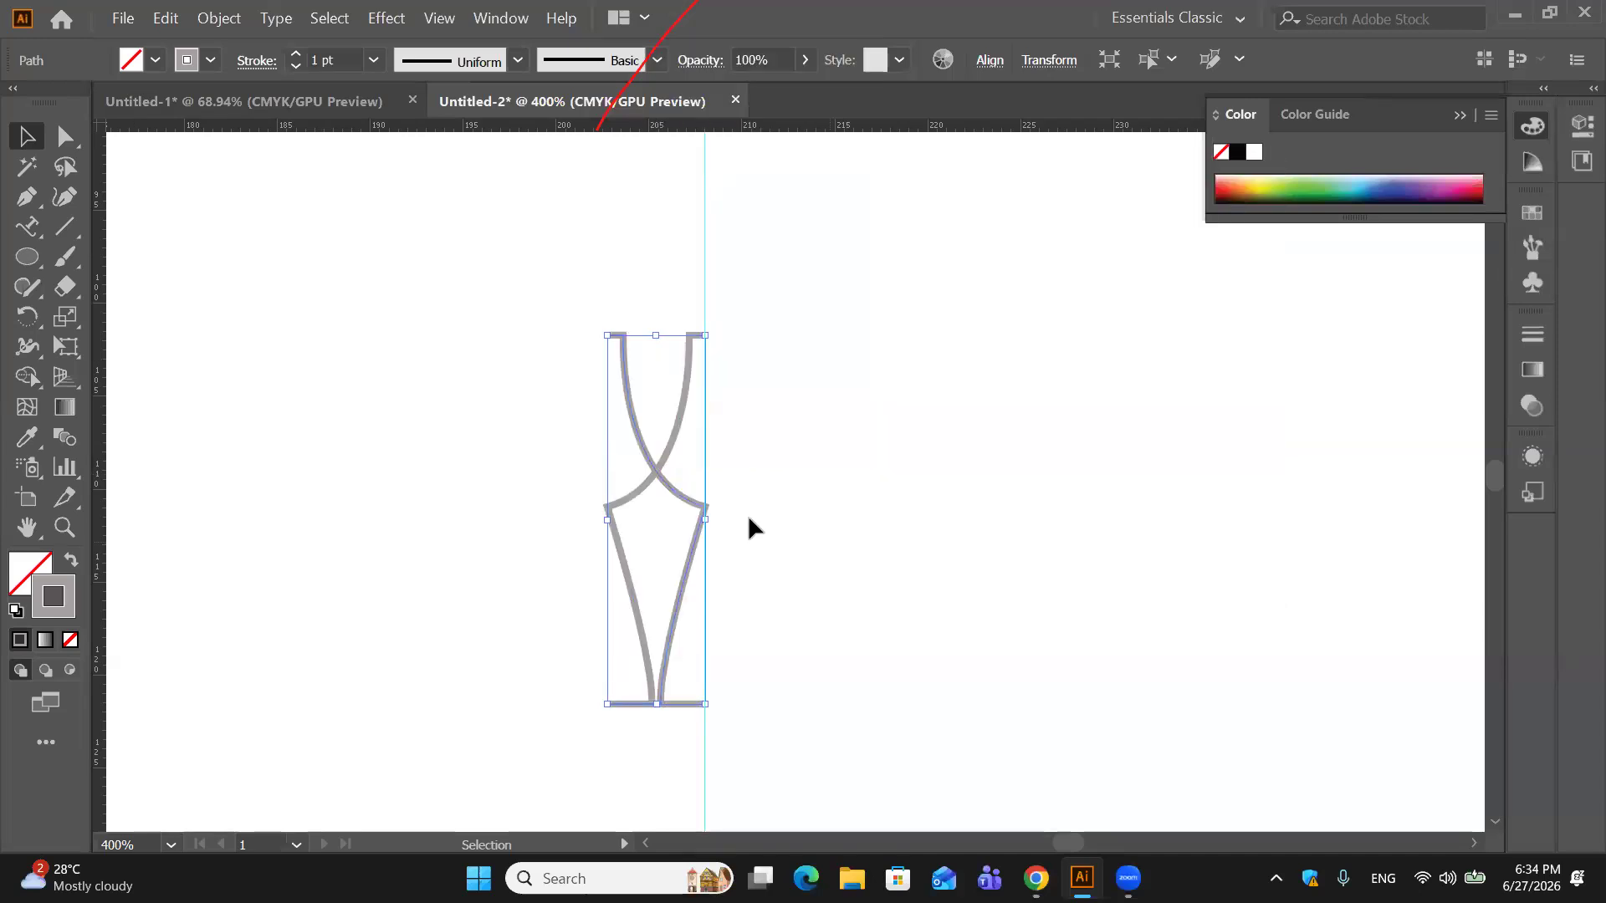
{"action": "left_click_drag", "start_coordinate": [687, 498], "coordinate": [781, 498]}
{"action": "left_click", "coordinate": [872, 473]}
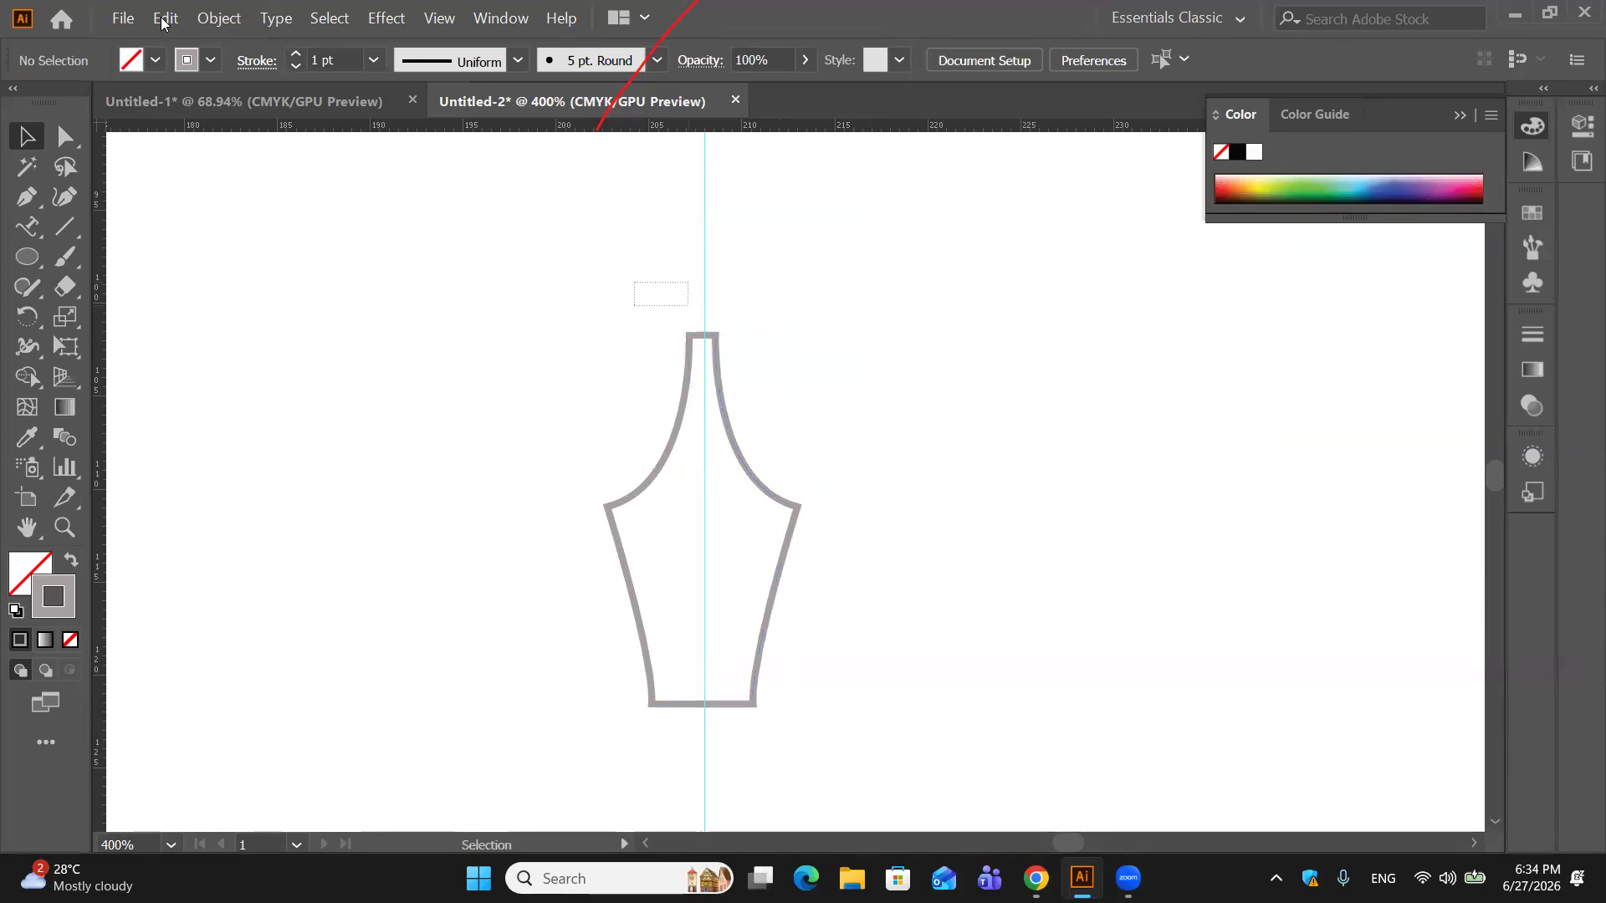
Step: Join the open endpoints of the two halves at the top and bottom edges into one closed outline
{"action": "key", "text": "a"}
{"action": "left_click_drag", "start_coordinate": [660, 299], "coordinate": [752, 359]}
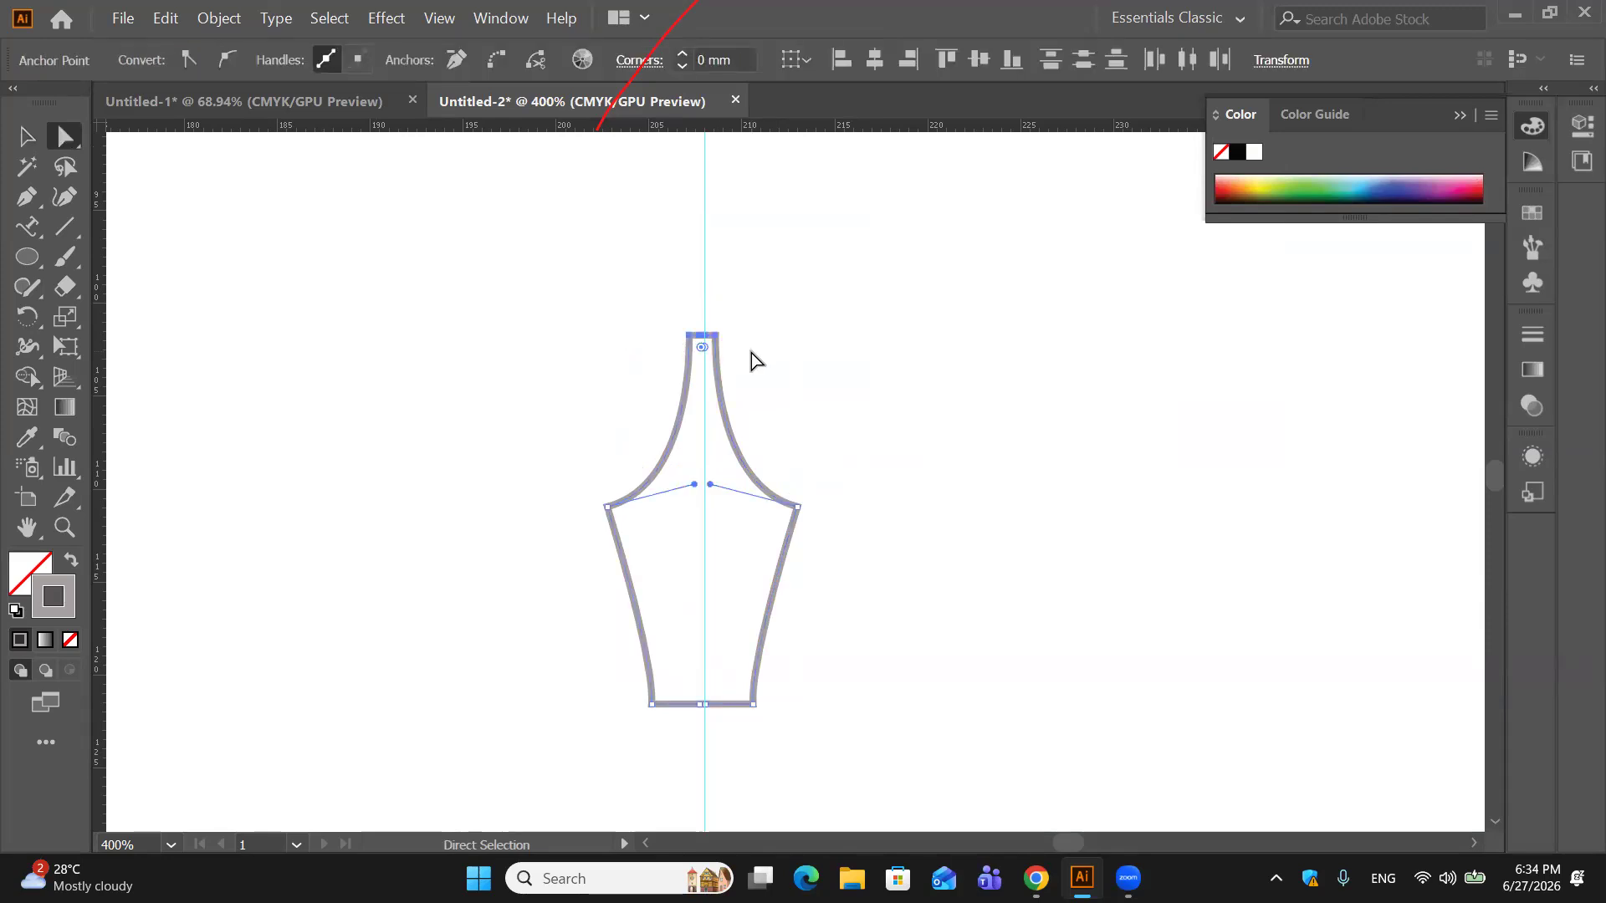
{"action": "right_click", "coordinate": [752, 358]}
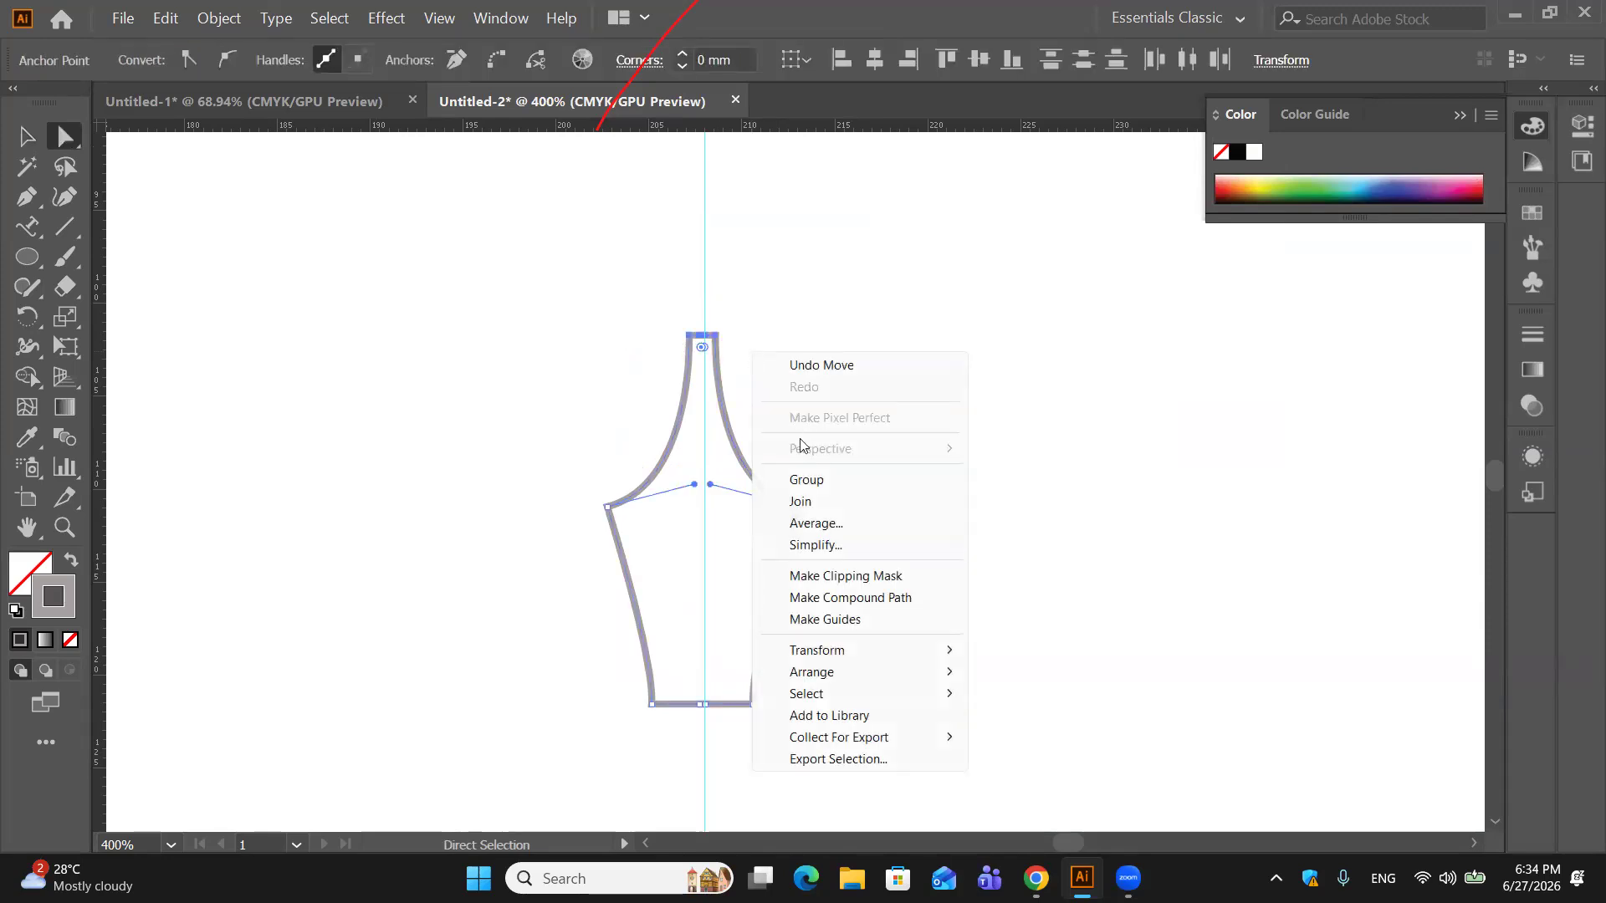
{"action": "left_click", "coordinate": [803, 501]}
{"action": "left_click_drag", "start_coordinate": [740, 753], "coordinate": [669, 687]}
{"action": "right_click", "coordinate": [807, 658]}
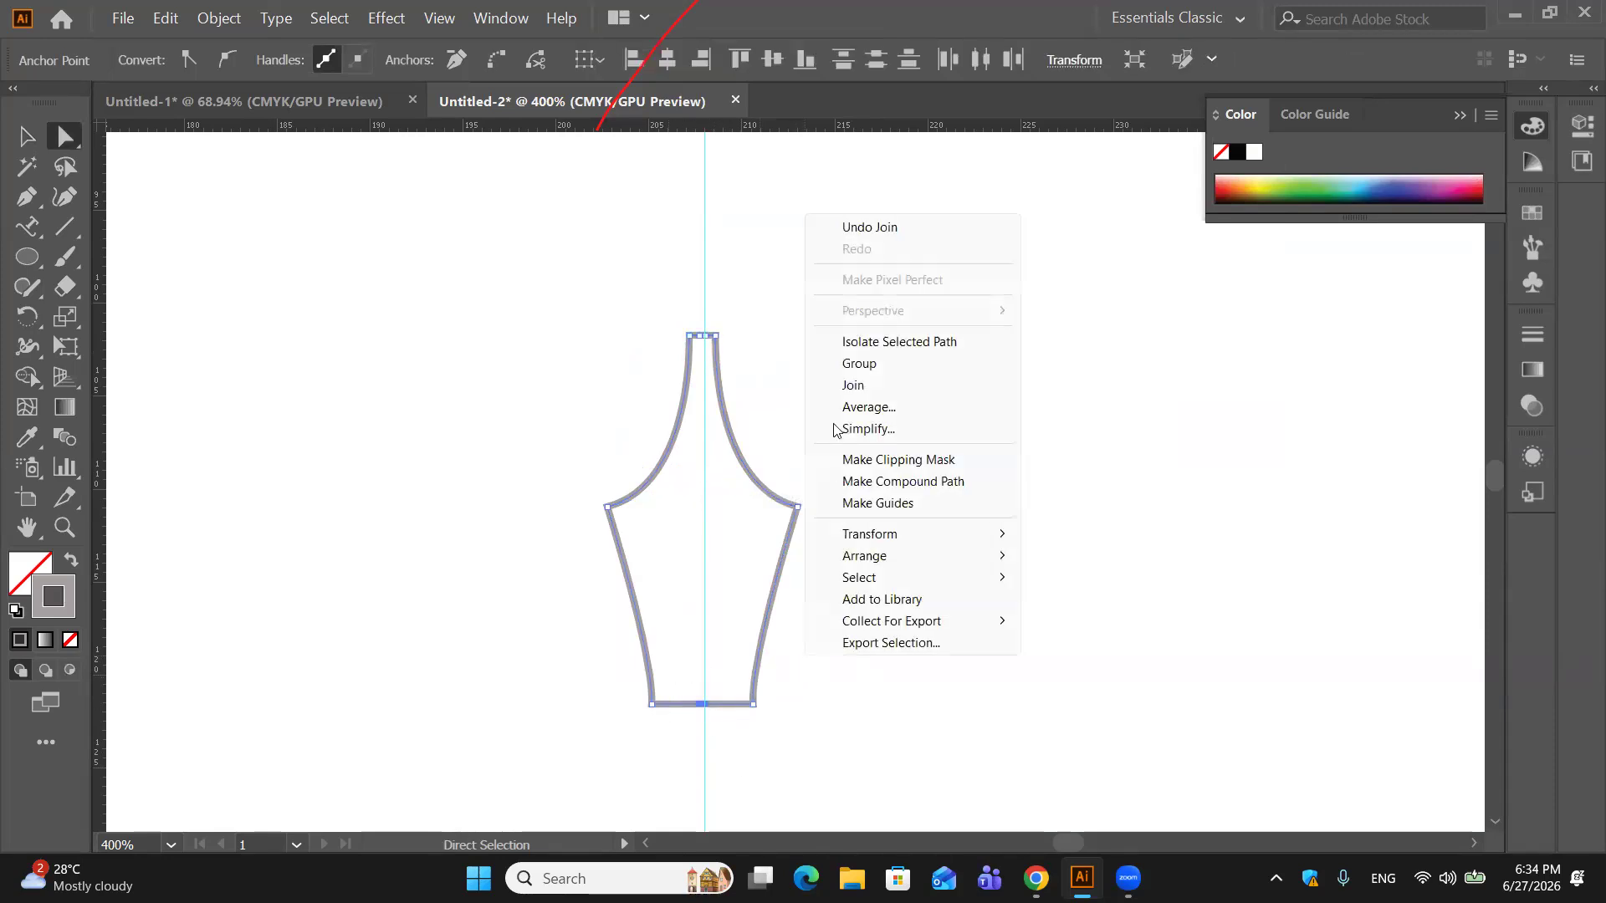
{"action": "left_click", "coordinate": [840, 386]}
{"action": "left_click", "coordinate": [842, 385]}
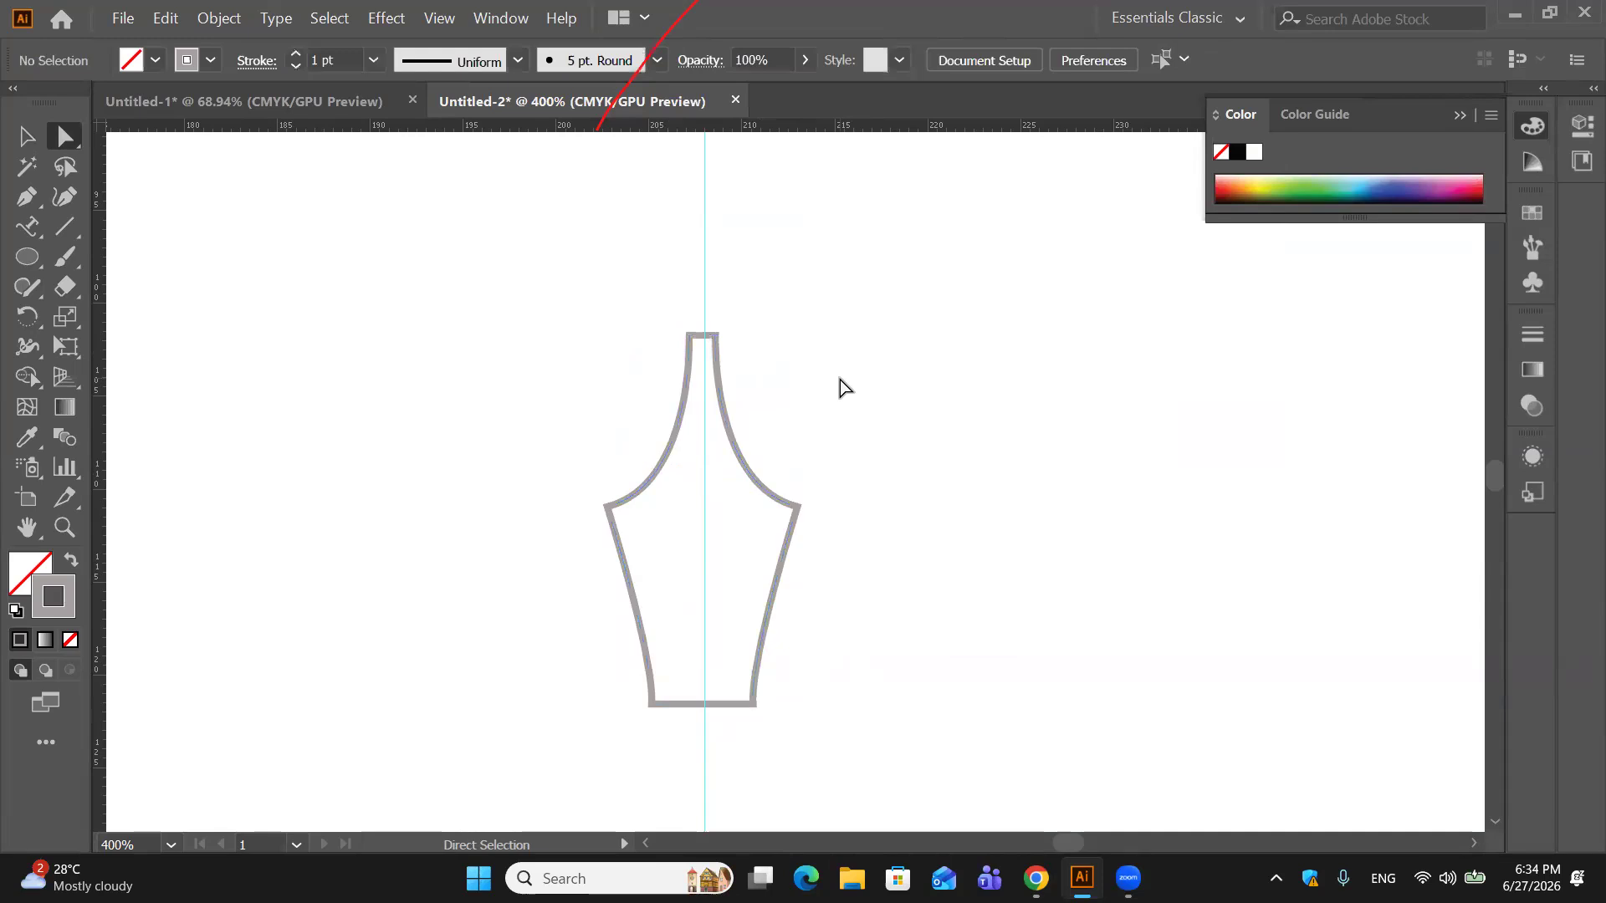
Step: Hide the guides and swap the closed outline's gray stroke for a solid gray fill
{"action": "right_click", "coordinate": [705, 289]}
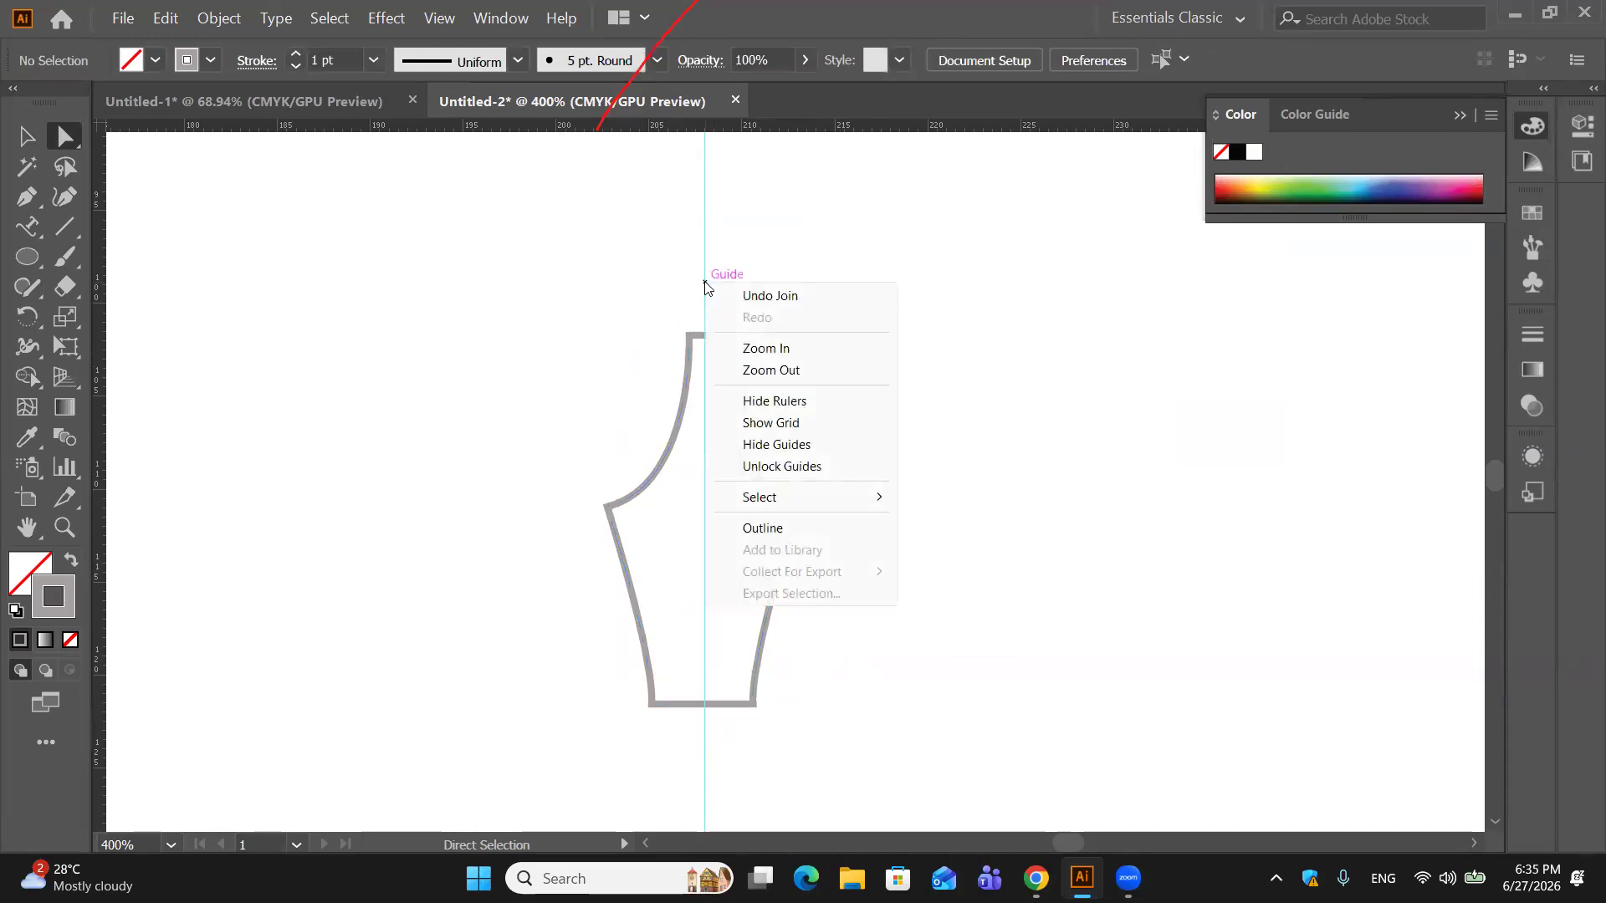
{"action": "left_click", "coordinate": [757, 446]}
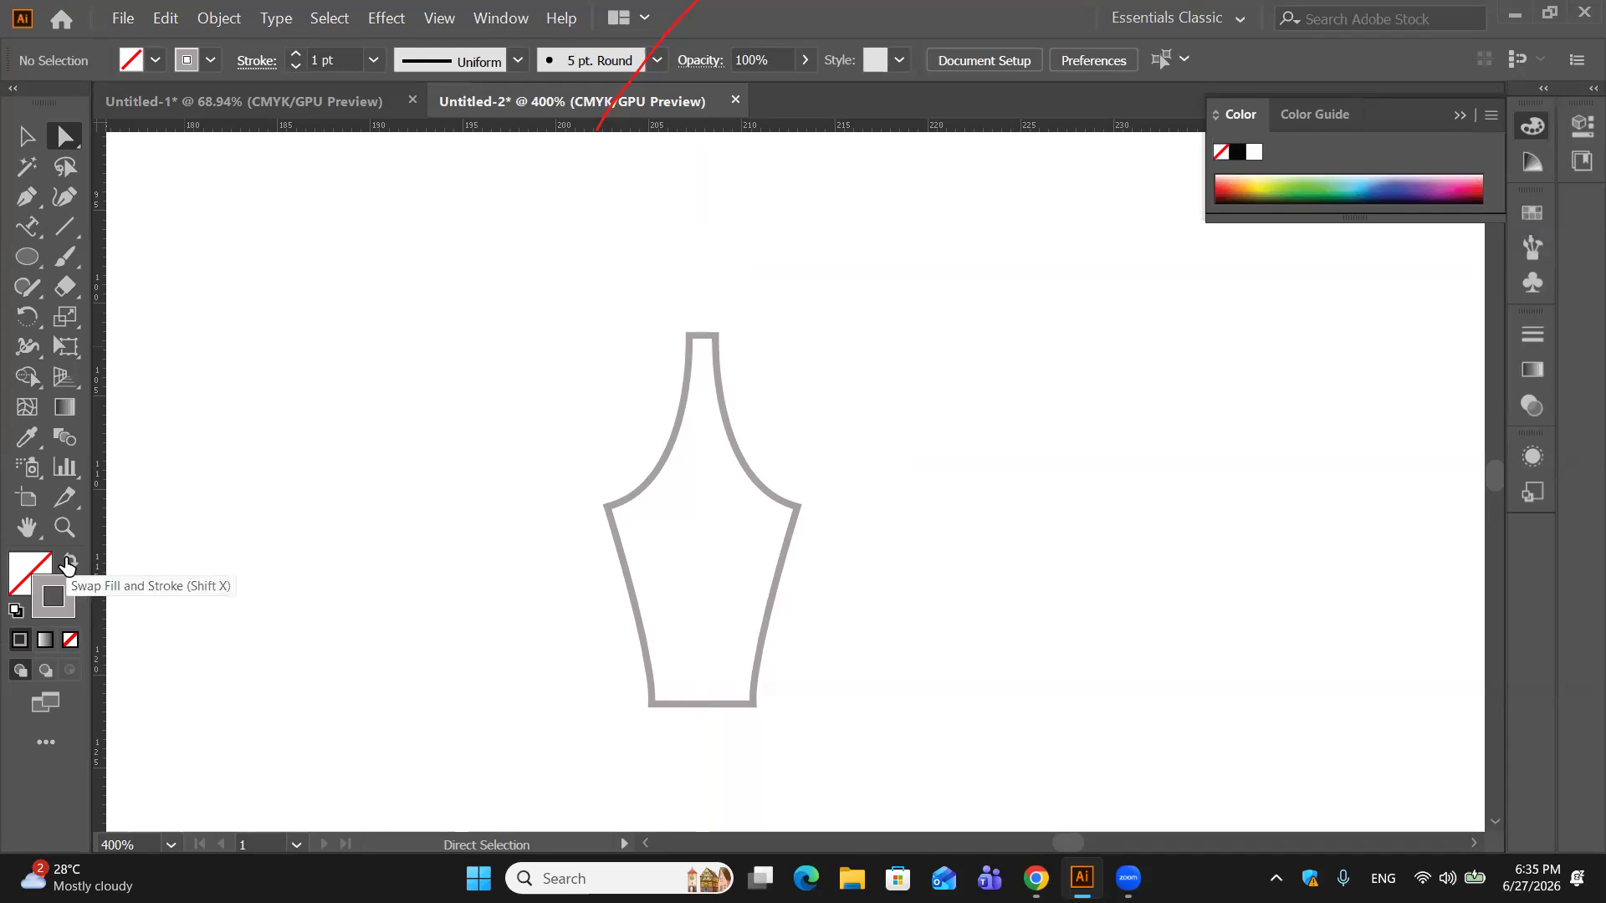
{"action": "key", "text": "x"}
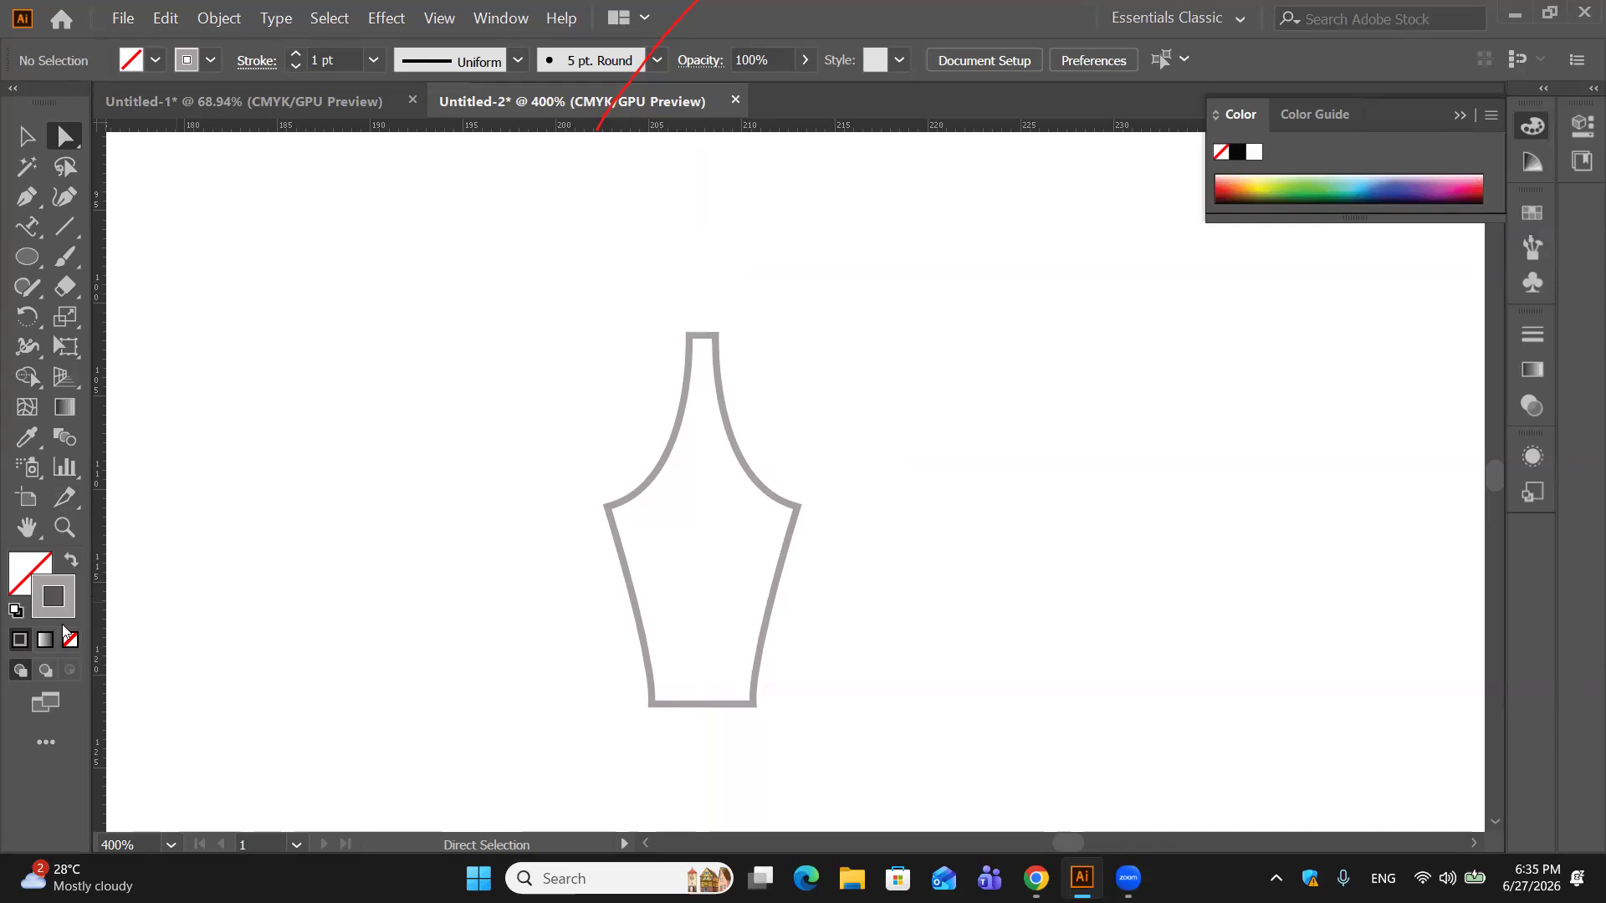
{"action": "left_click", "coordinate": [72, 561]}
{"action": "left_click", "coordinate": [744, 460]}
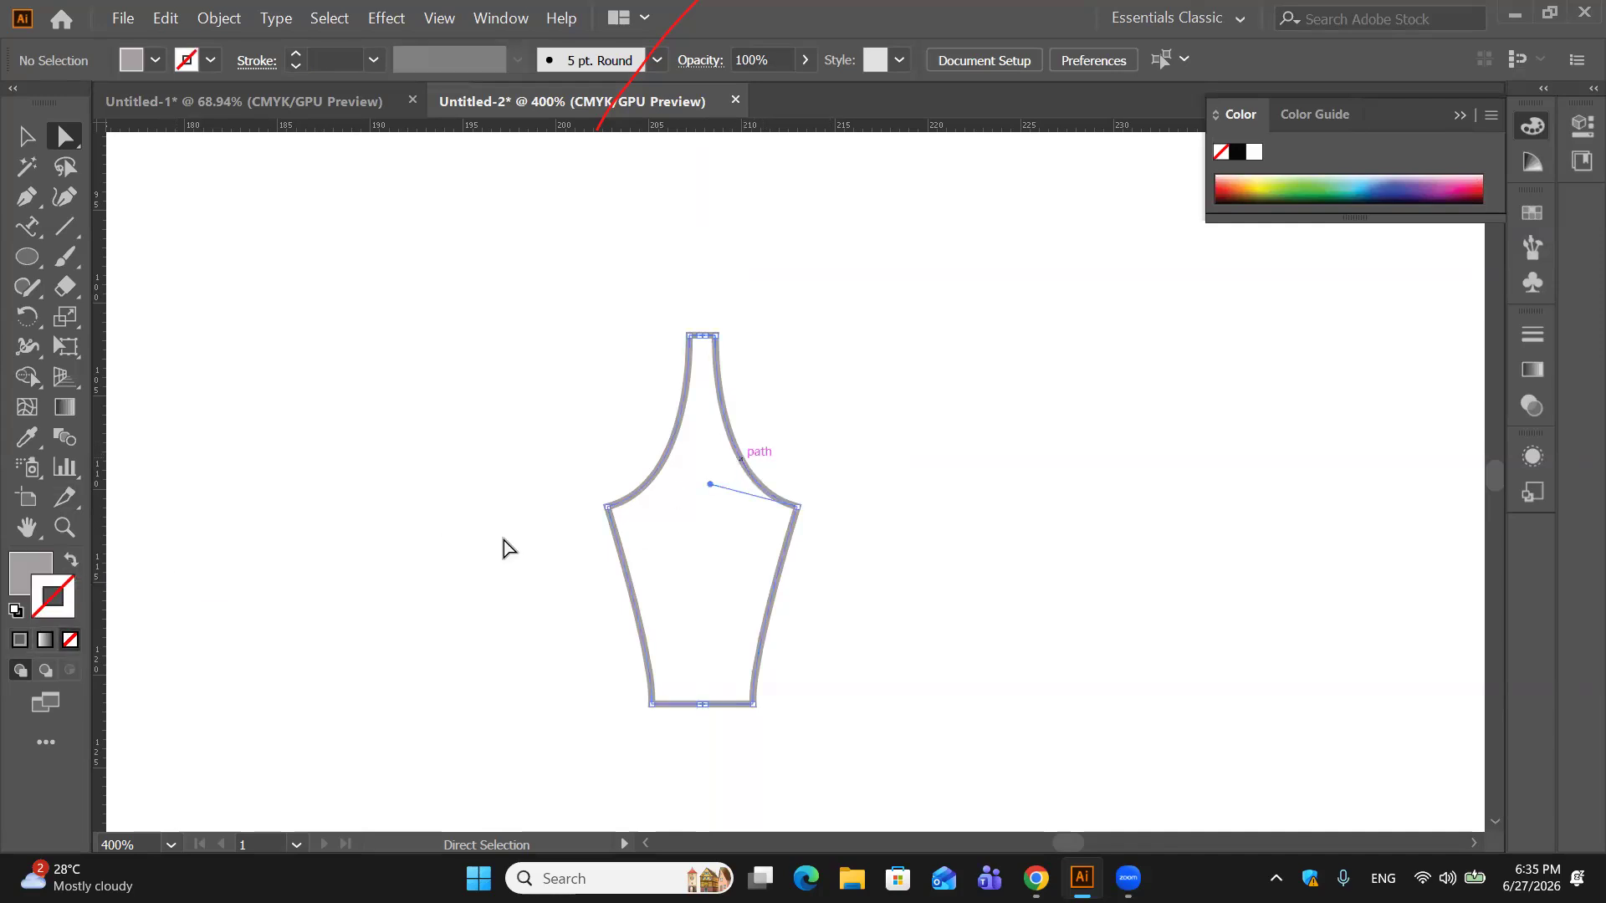
{"action": "left_click", "coordinate": [72, 561]}
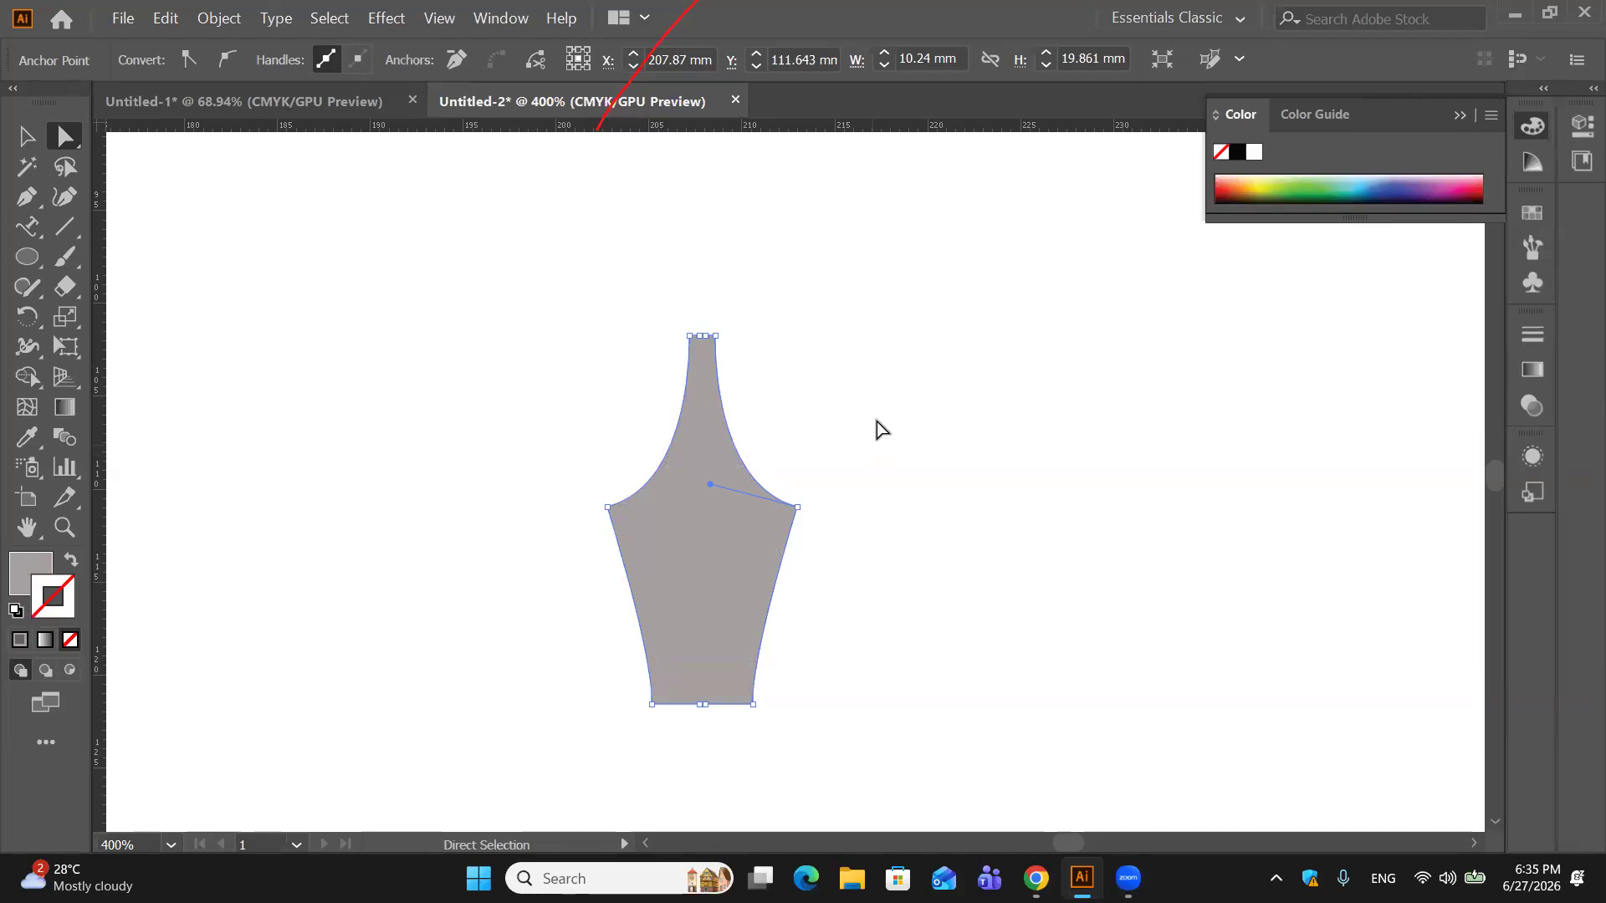
{"action": "left_click", "coordinate": [752, 319]}
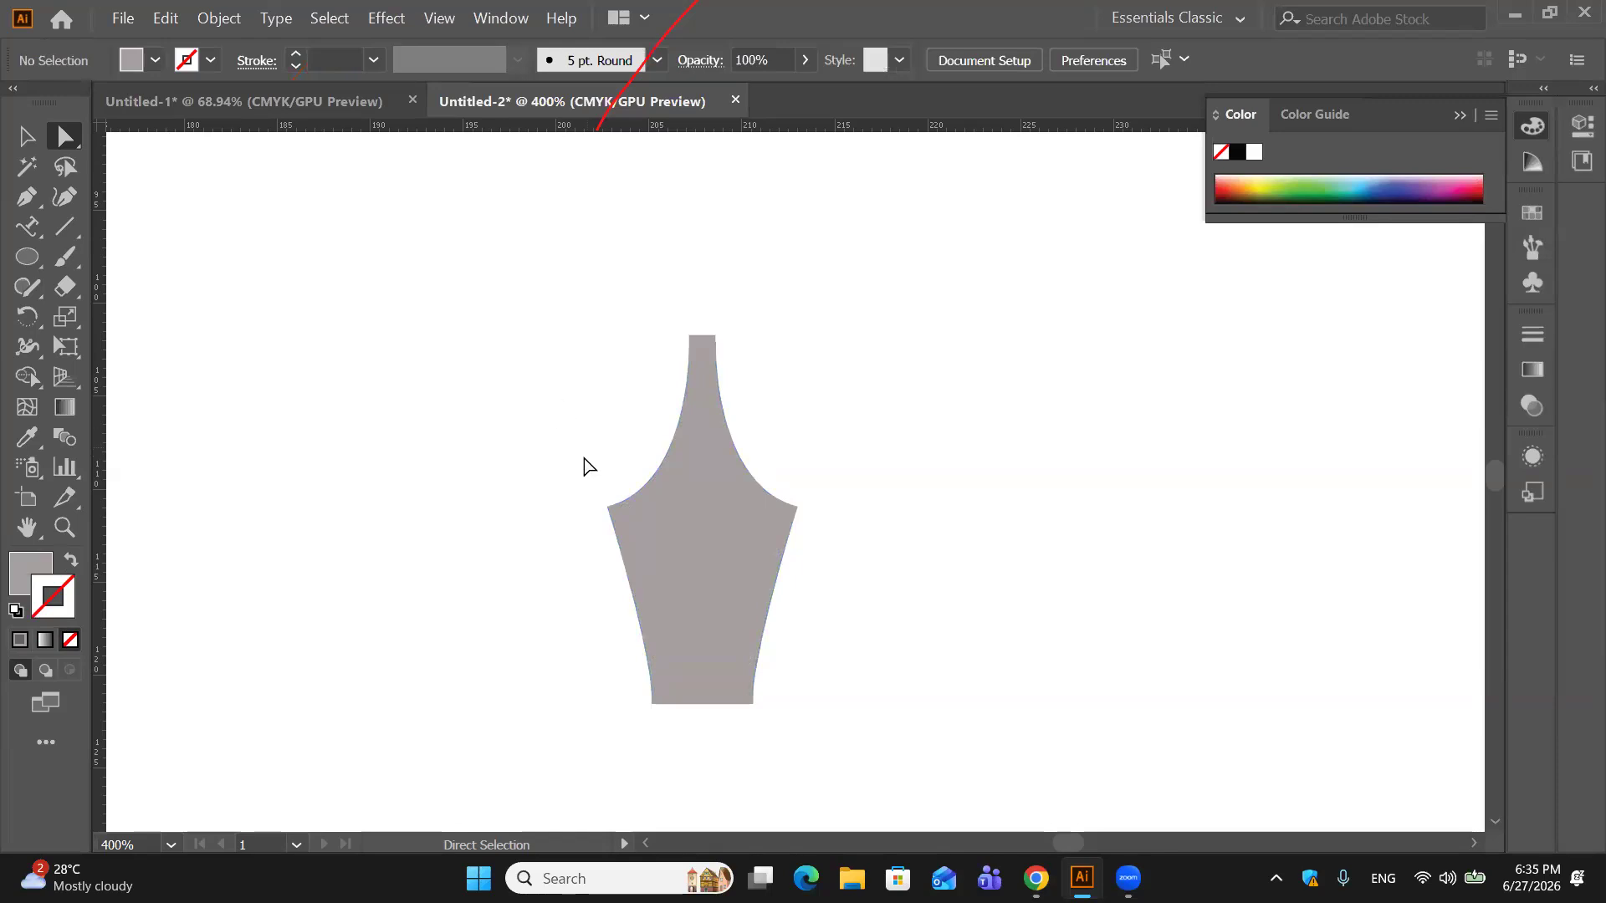
Step: Move the emblem's two outer side corner points straight up by about 1 mm
{"action": "left_click", "coordinate": [26, 136]}
{"action": "left_click_drag", "start_coordinate": [35, 264], "coordinate": [152, 257]}
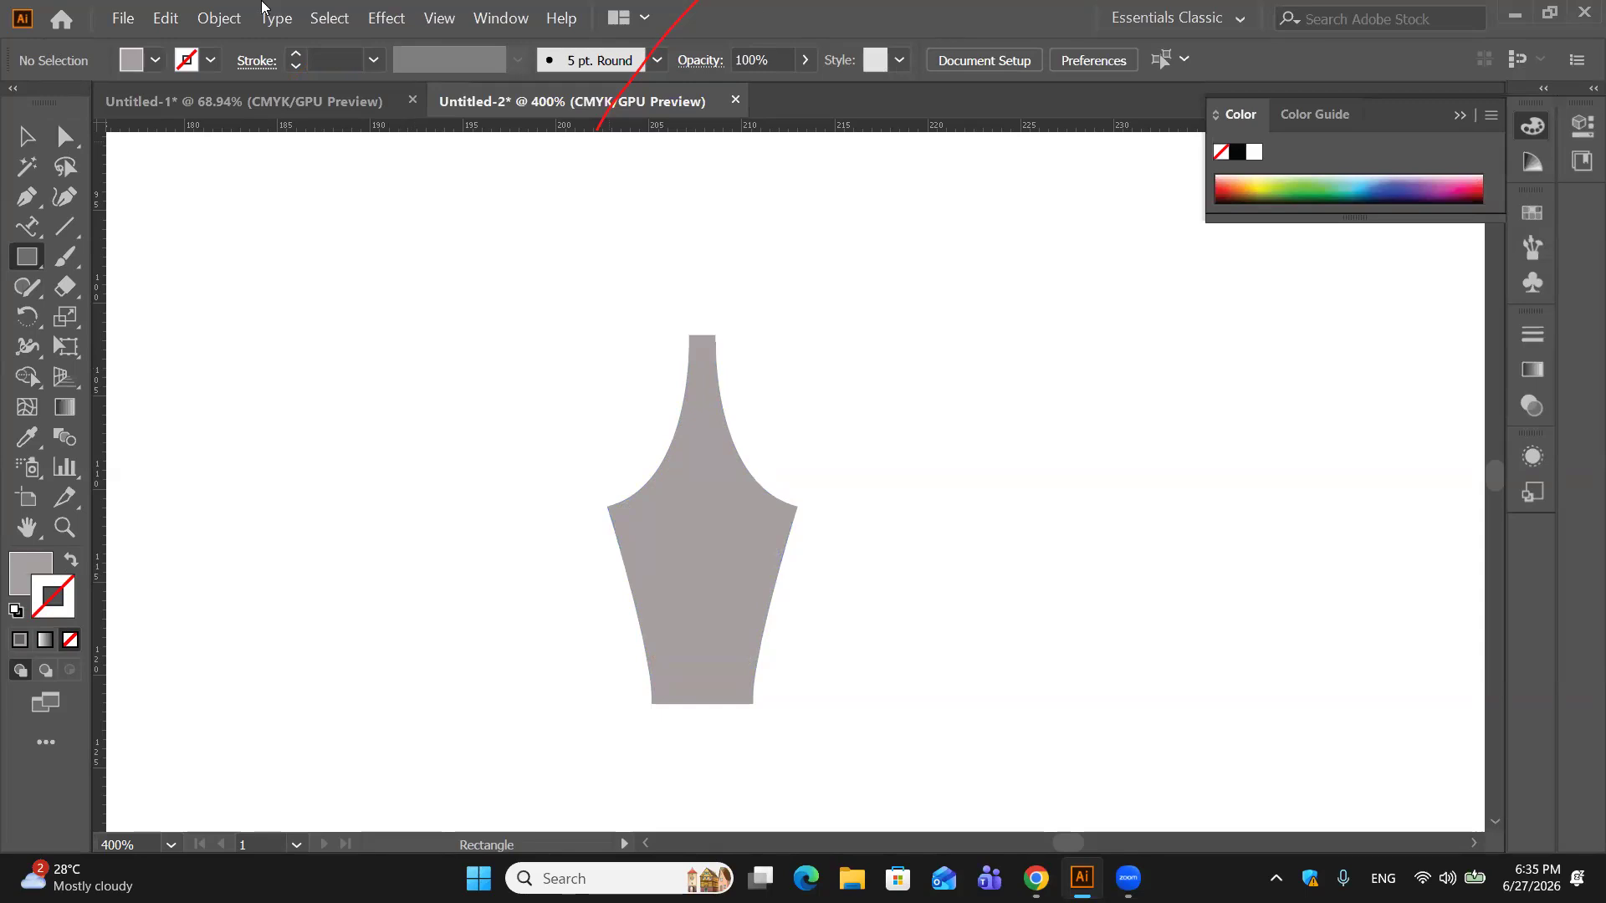
{"action": "left_click", "coordinate": [65, 136]}
{"action": "left_click_drag", "start_coordinate": [541, 461], "coordinate": [838, 543]}
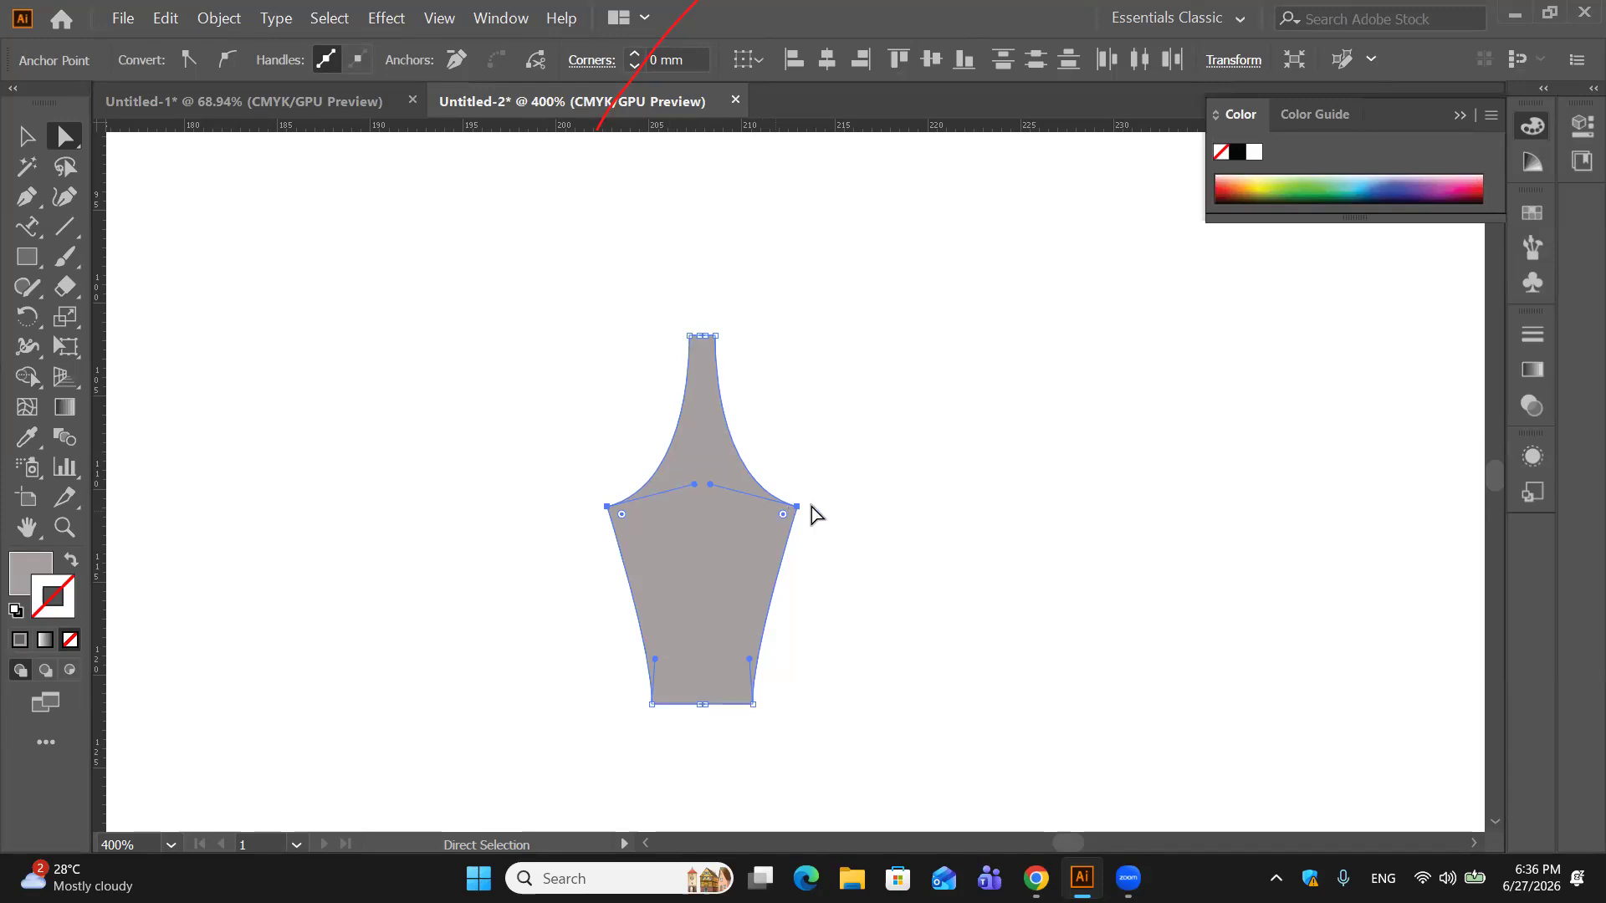
{"action": "left_click_drag", "start_coordinate": [796, 506], "coordinate": [796, 489]}
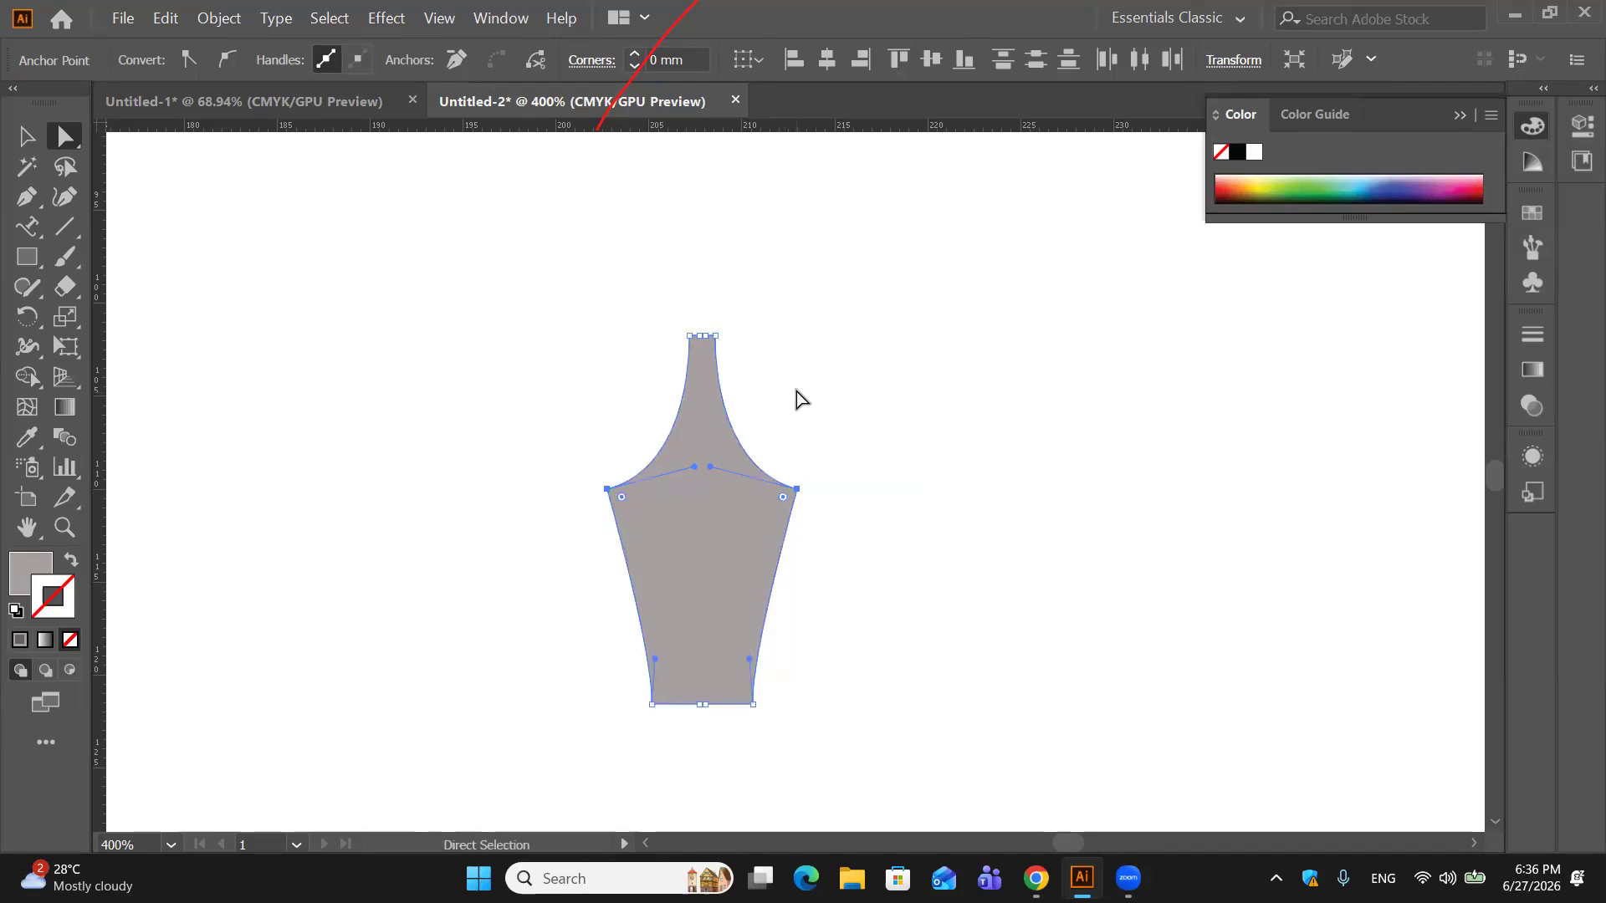
{"action": "left_click", "coordinate": [799, 398]}
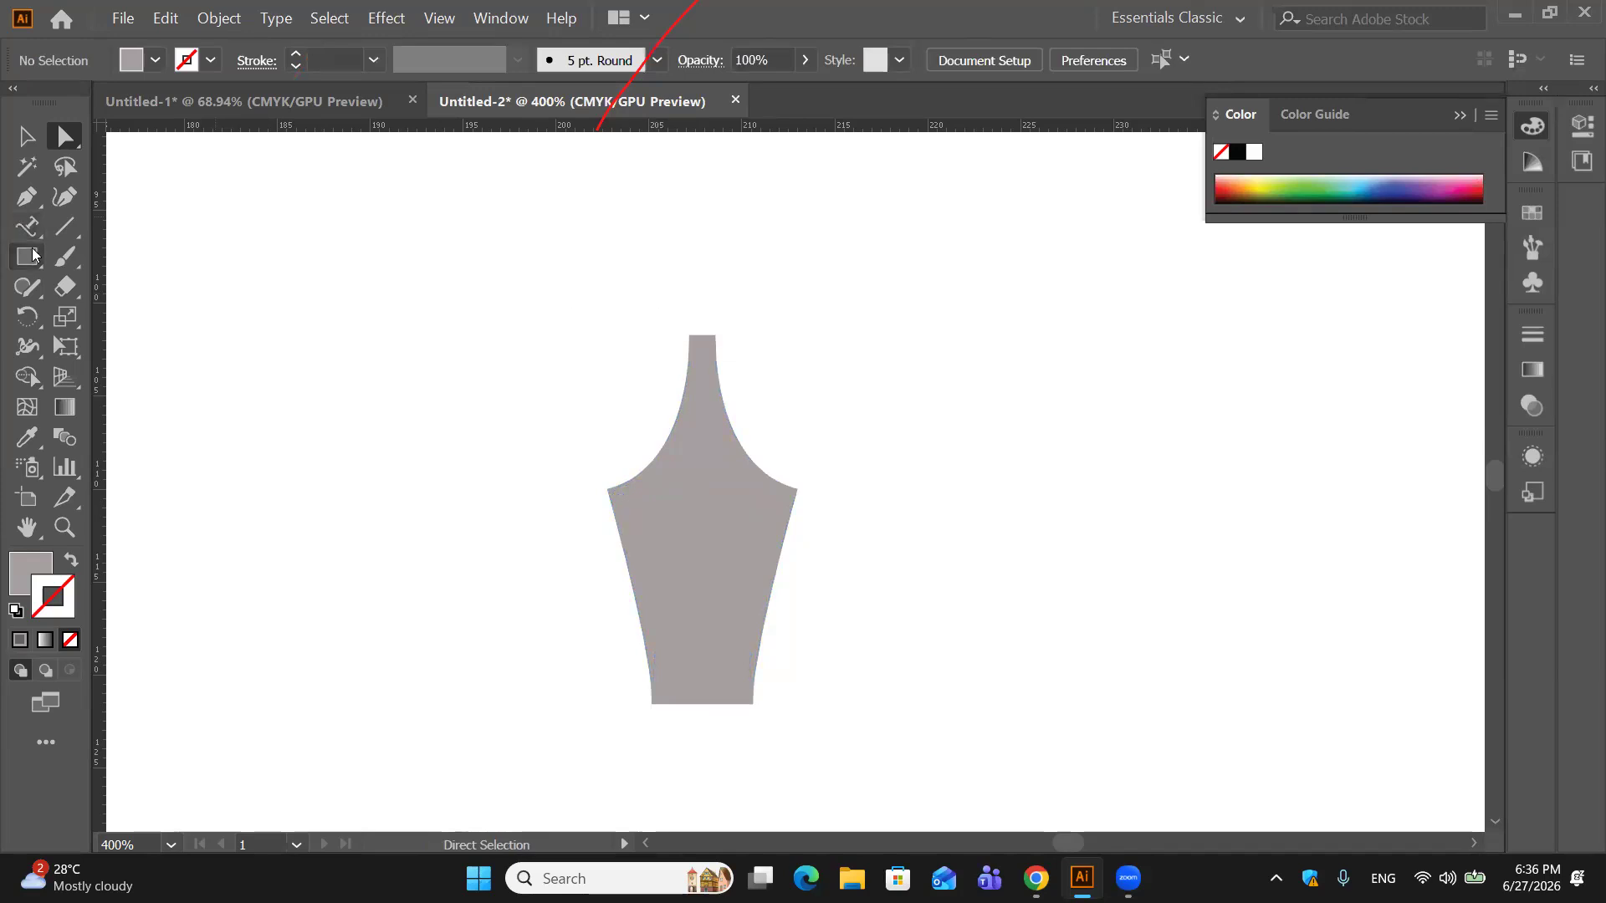
Step: Scale the anchor points of the emblem's top edge outward until the edge is about 3.5 mm wide
{"action": "left_click_drag", "start_coordinate": [667, 317], "coordinate": [744, 365]}
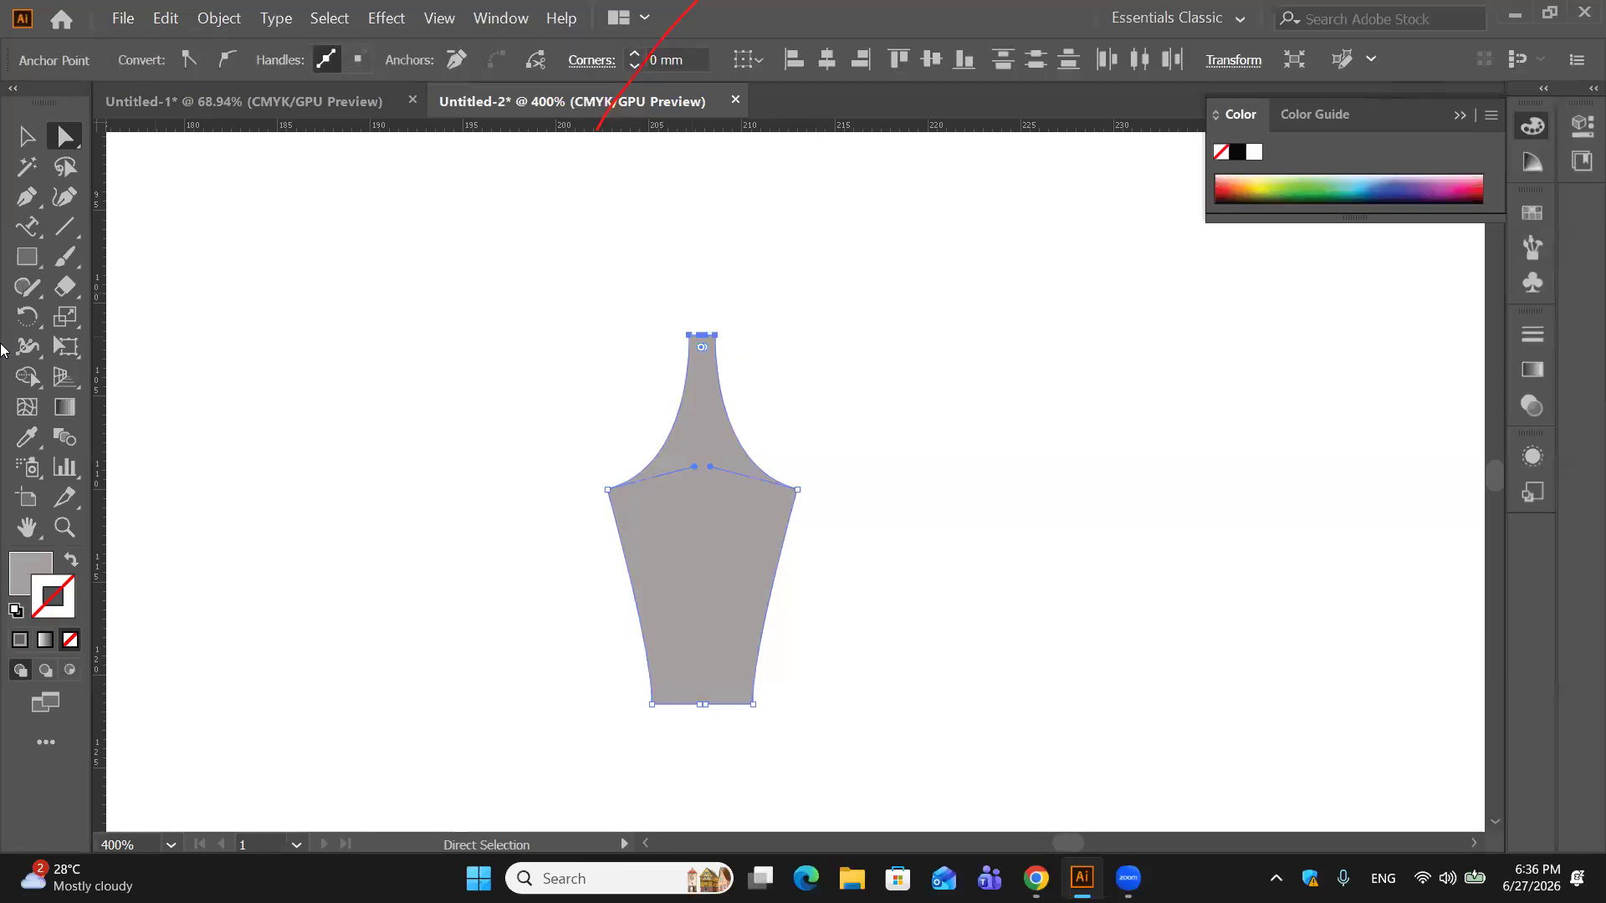
{"action": "left_click", "coordinate": [65, 316]}
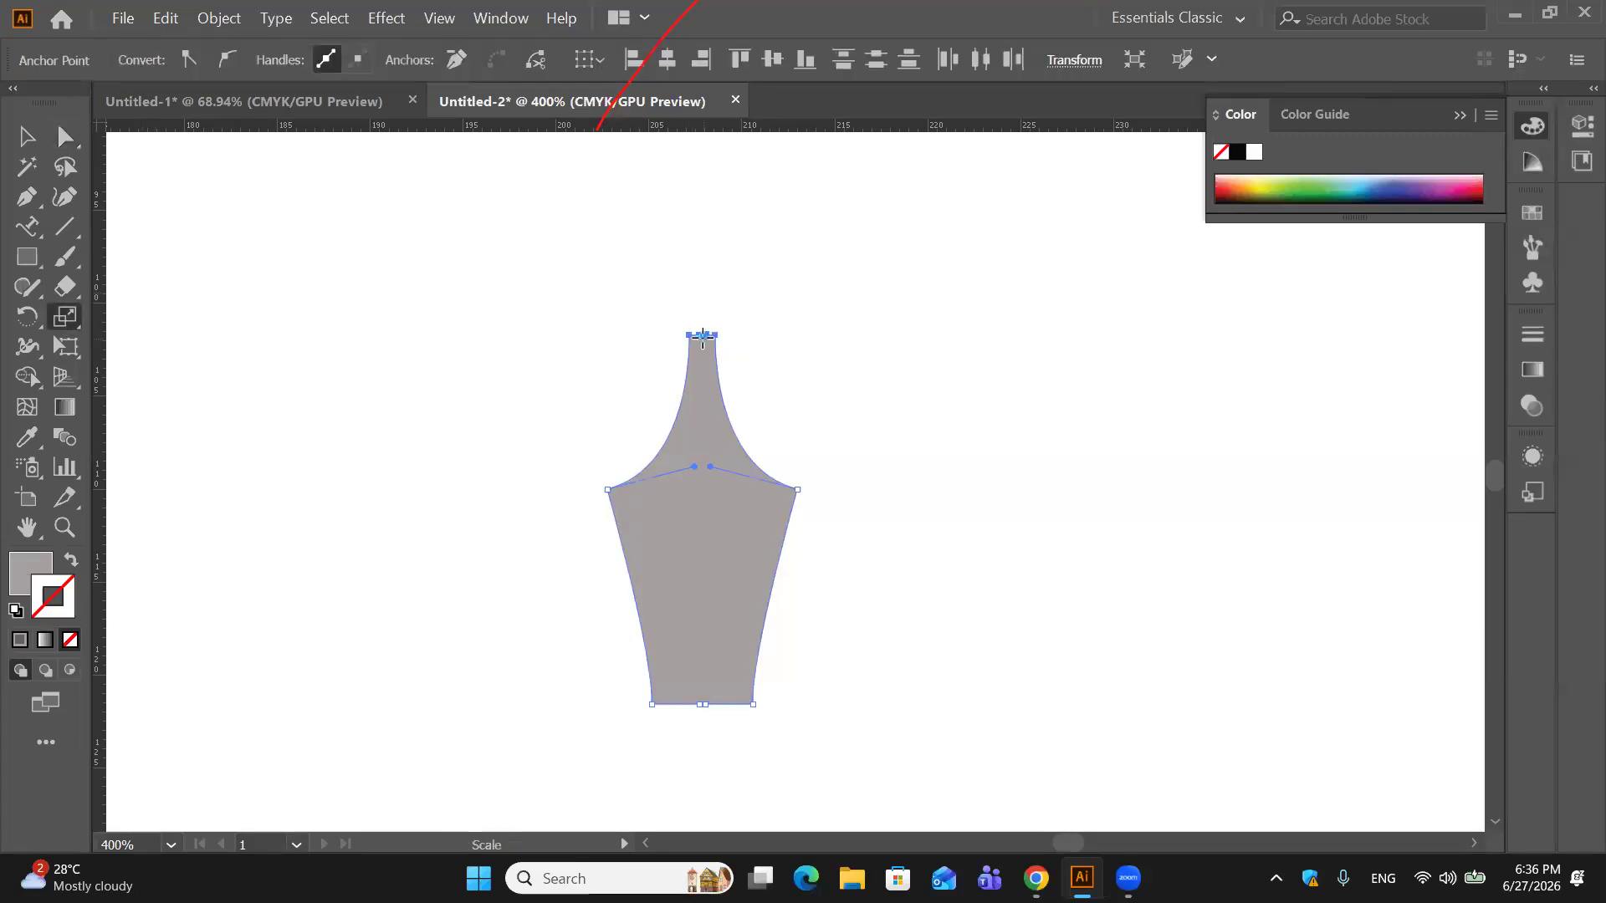
{"action": "left_click_drag", "start_coordinate": [701, 335], "coordinate": [710, 336]}
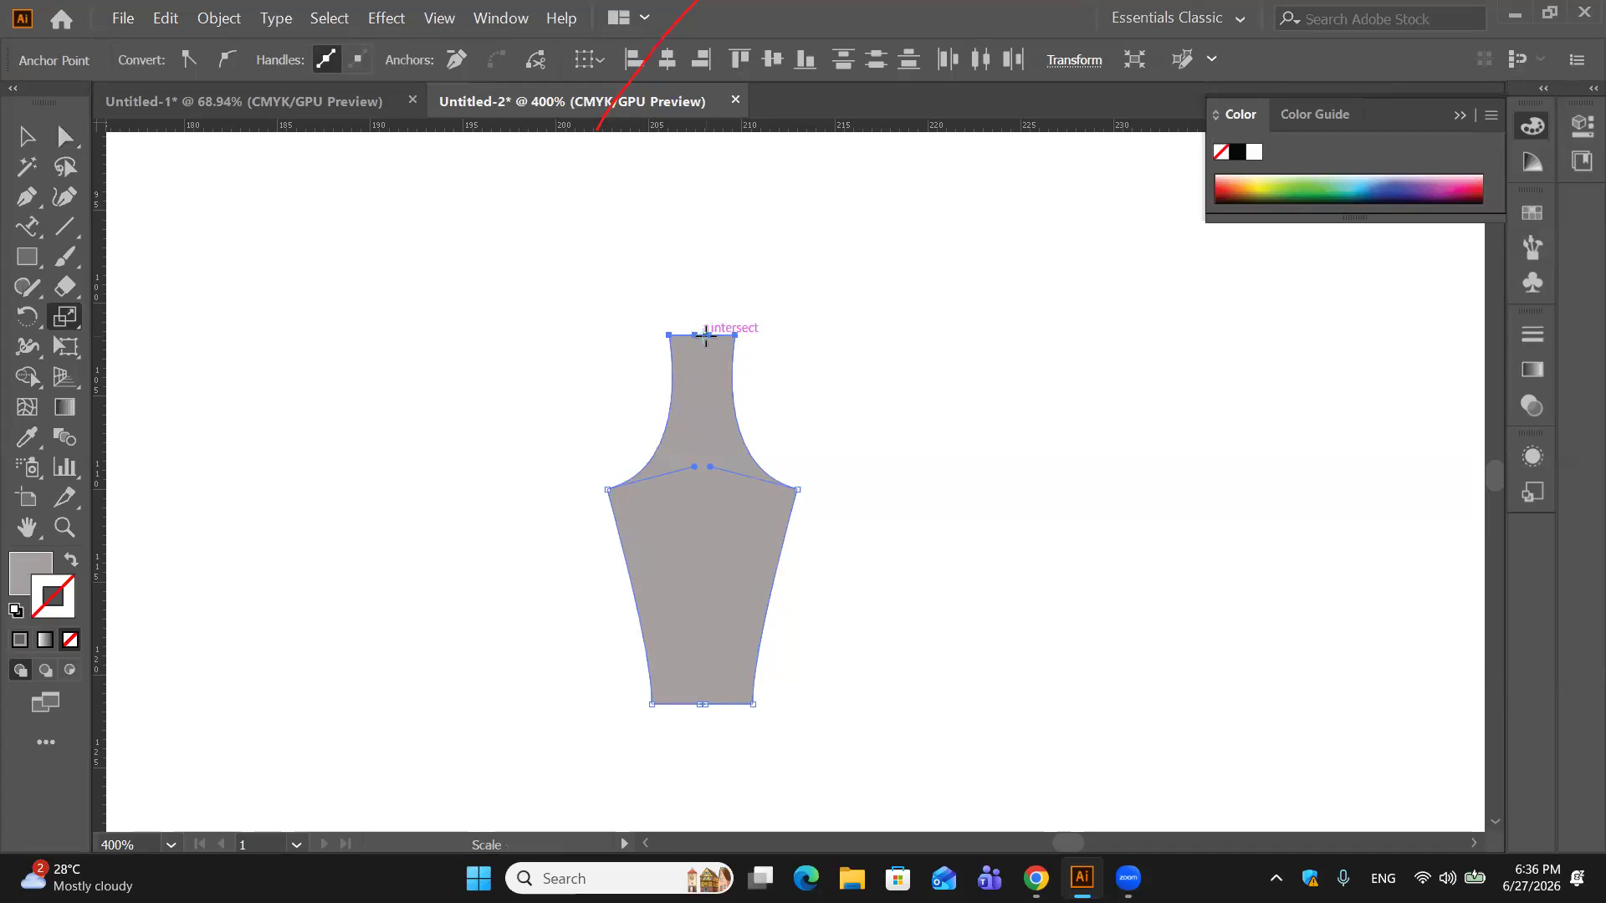
{"action": "left_click_drag", "start_coordinate": [697, 335], "coordinate": [703, 335]}
{"action": "left_click", "coordinate": [26, 135]}
{"action": "left_click", "coordinate": [312, 282]}
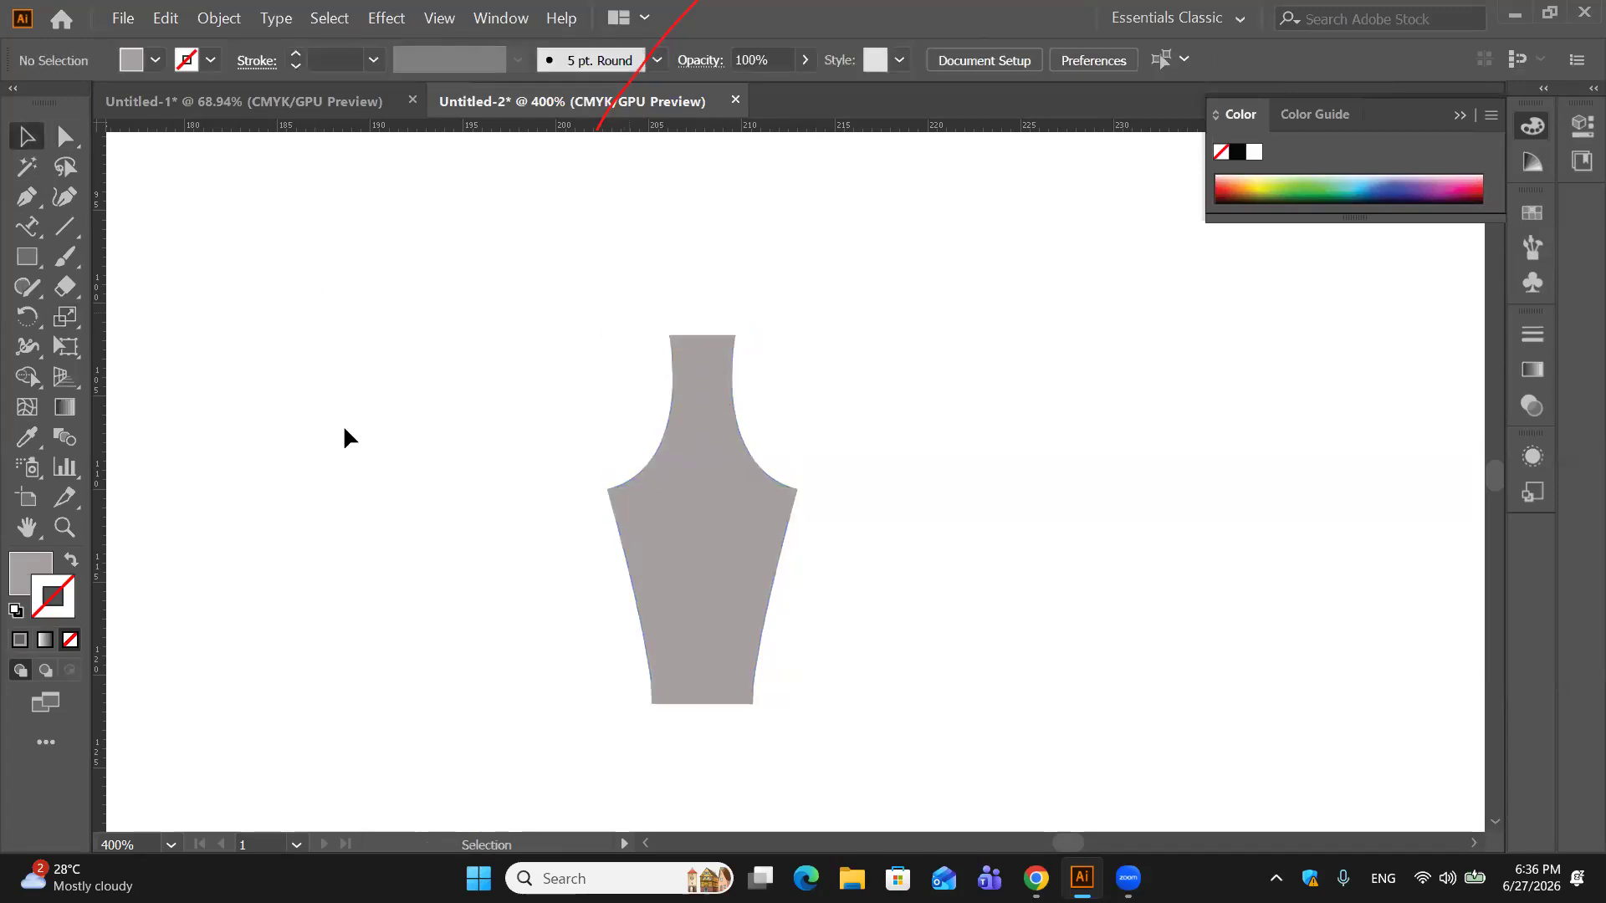
Step: Draw a thin vertical rectangle about 9.5 mm tall from above the neck into the body and fill it with 050505
{"action": "left_click", "coordinate": [38, 261]}
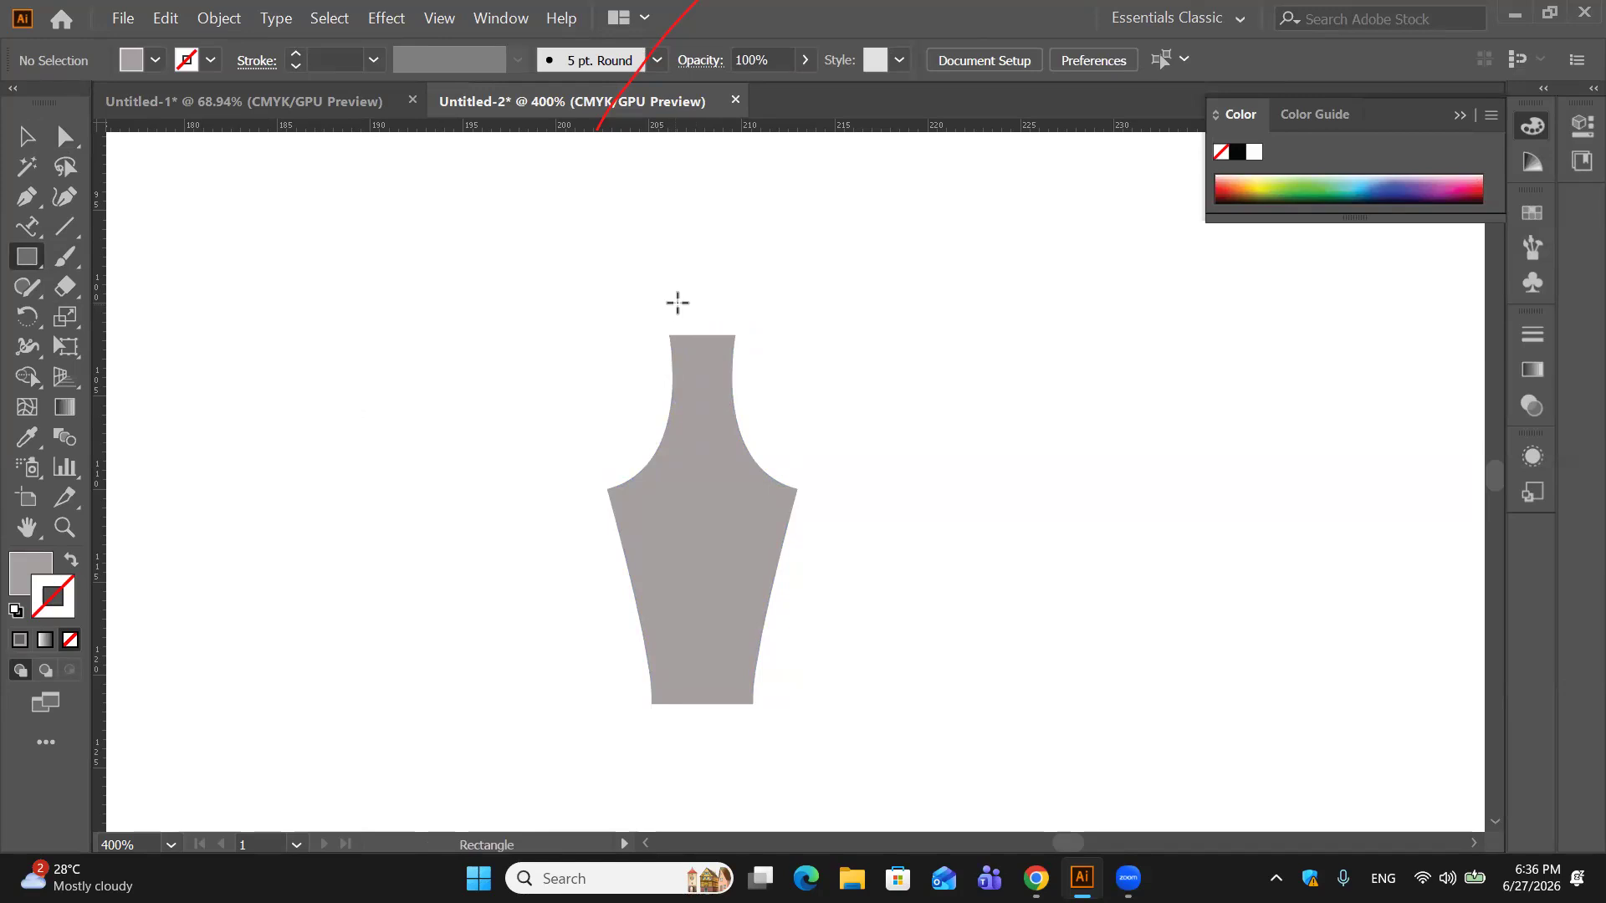
{"action": "left_click_drag", "start_coordinate": [697, 310], "coordinate": [708, 485]}
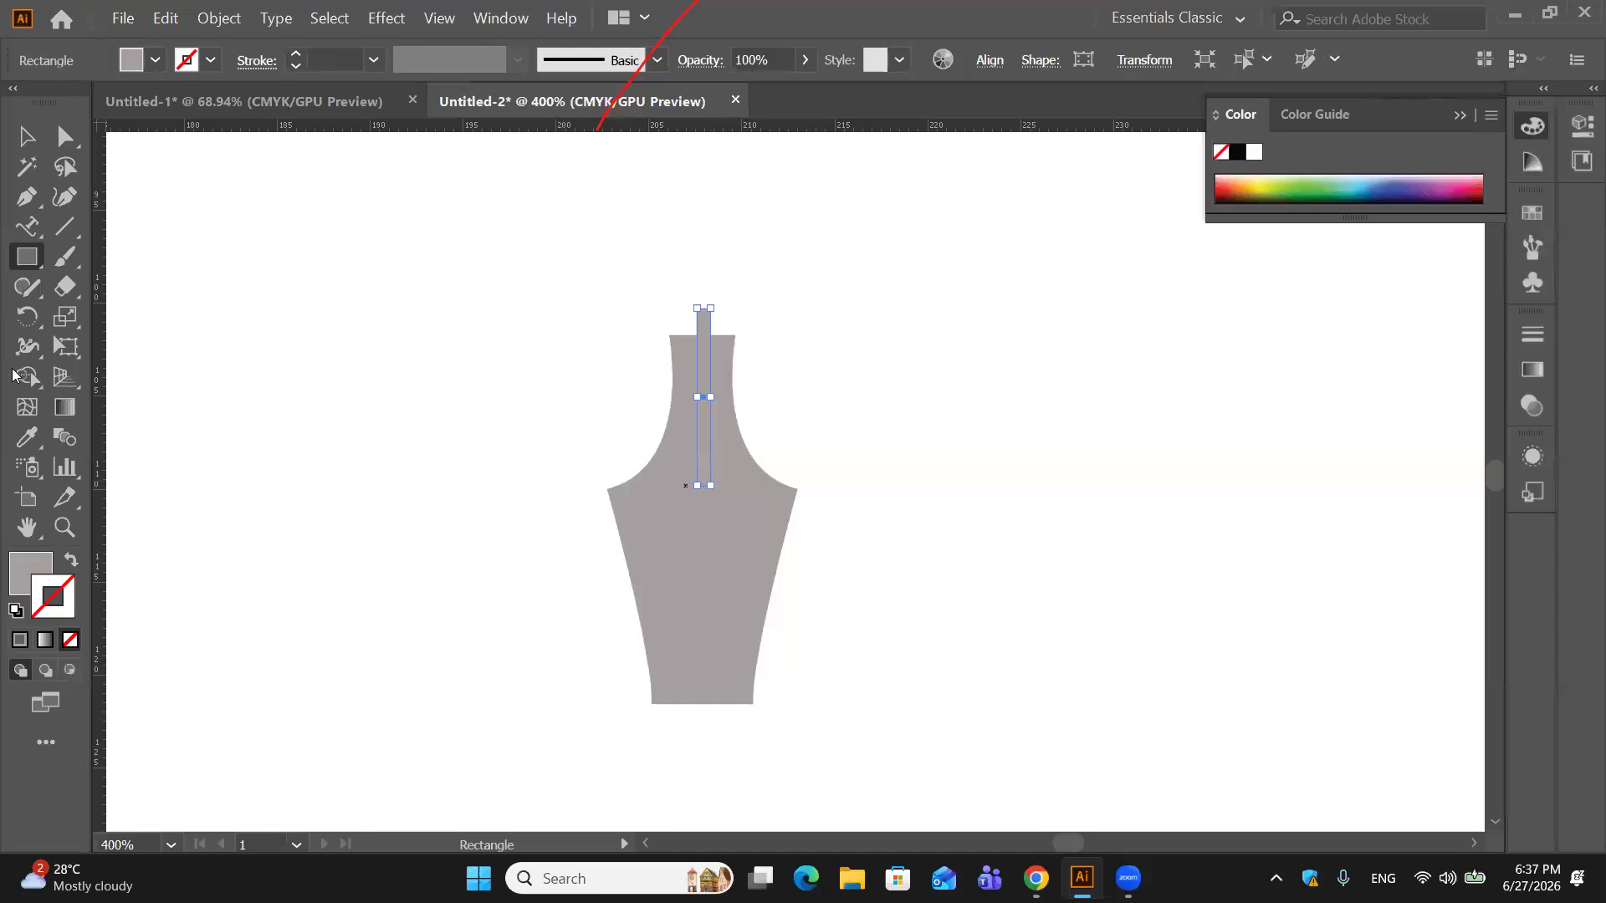
{"action": "double_click", "coordinate": [22, 573]}
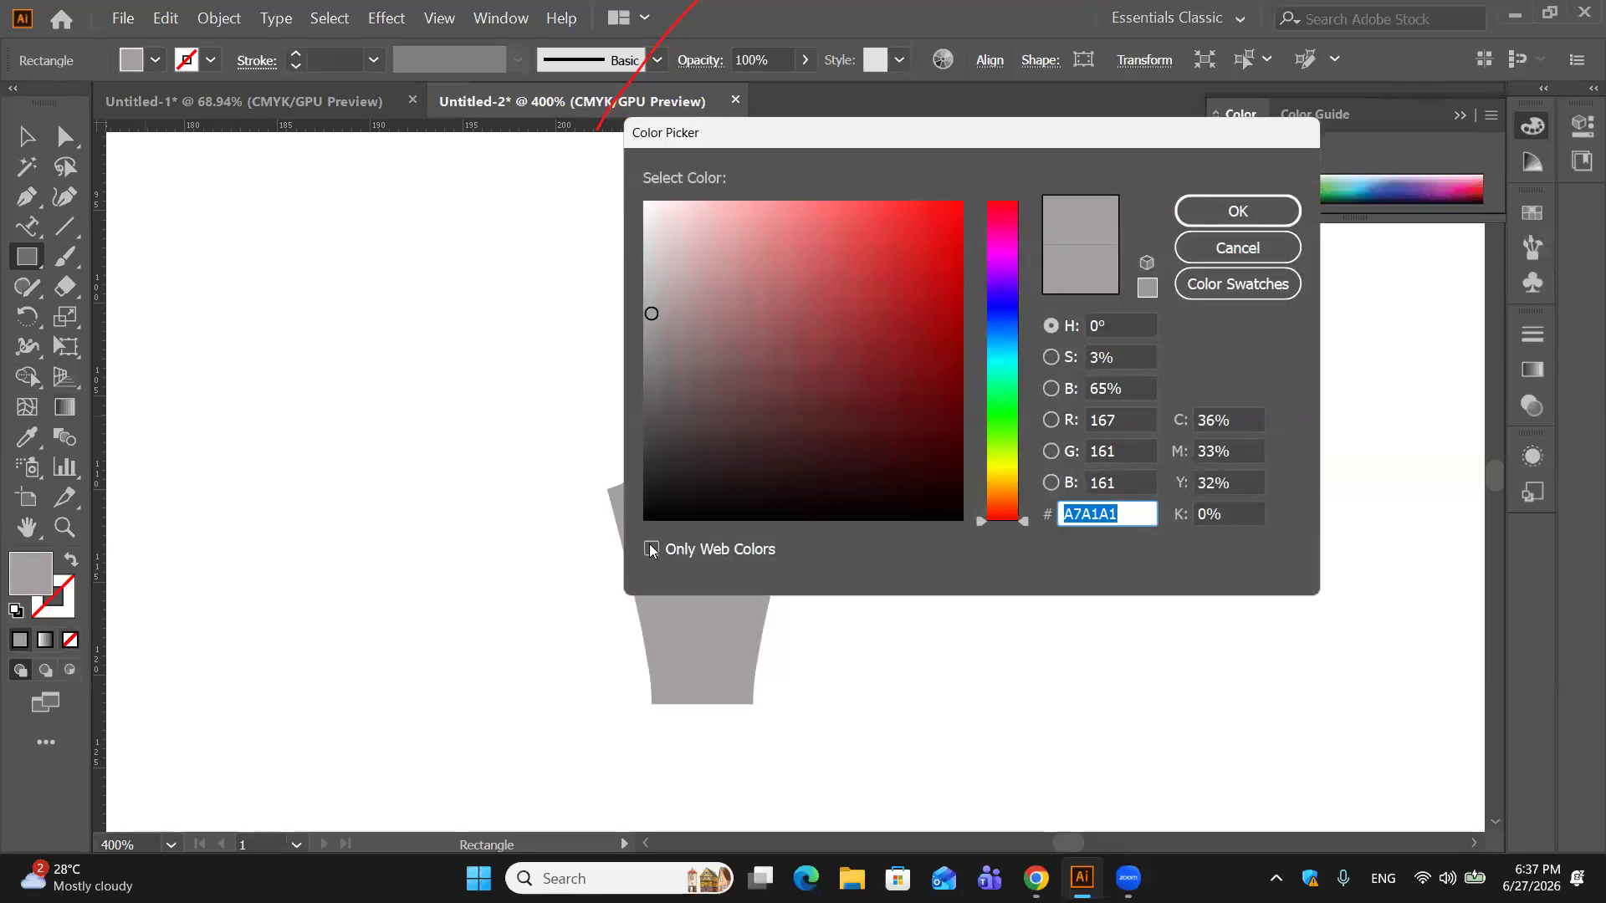
{"action": "left_click", "coordinate": [657, 513]}
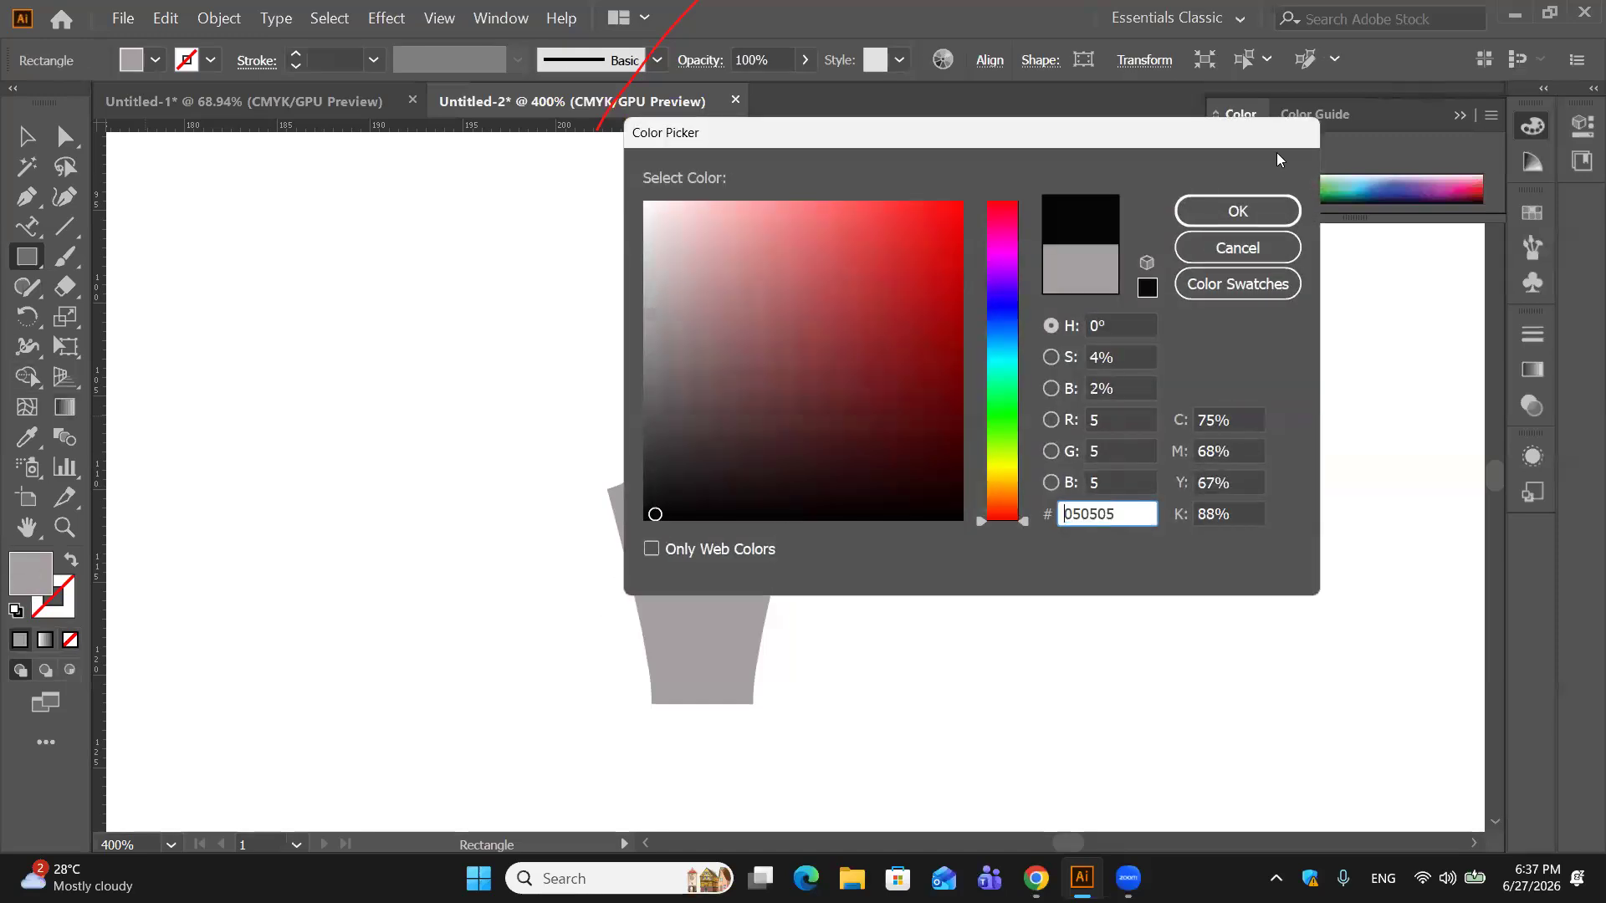
{"action": "left_click", "coordinate": [1258, 219]}
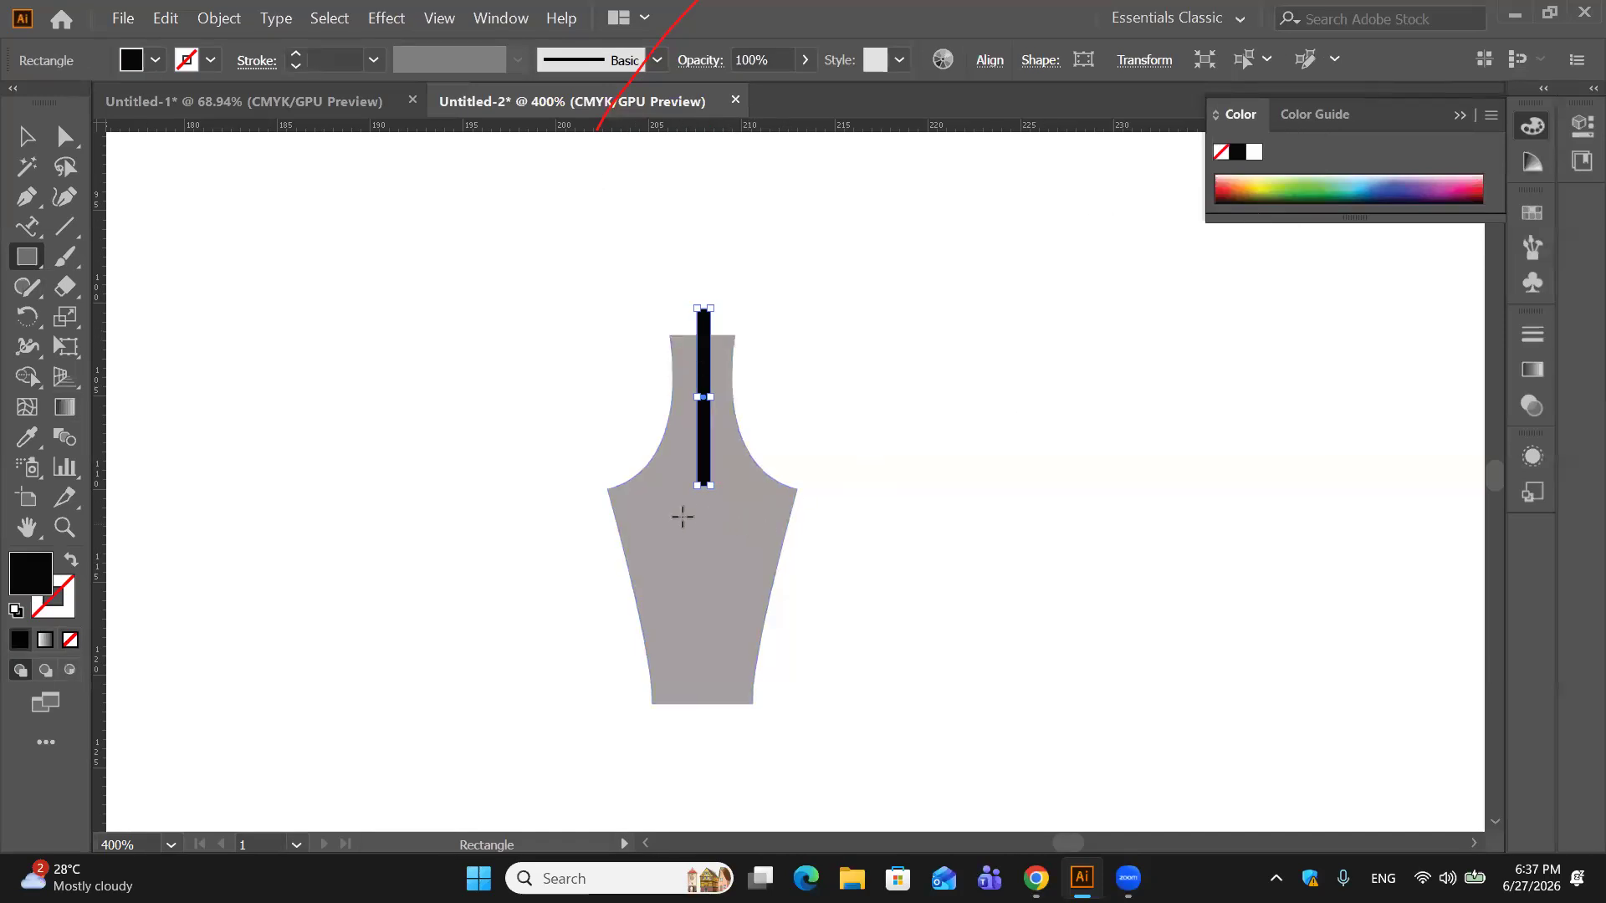
Step: Draw a black circle about 2.6 mm wide and center it over the lower end of the black bar
{"action": "left_click_drag", "start_coordinate": [27, 264], "coordinate": [122, 313]}
{"action": "left_click_drag", "start_coordinate": [700, 507], "coordinate": [744, 551]}
{"action": "key", "text": "v"}
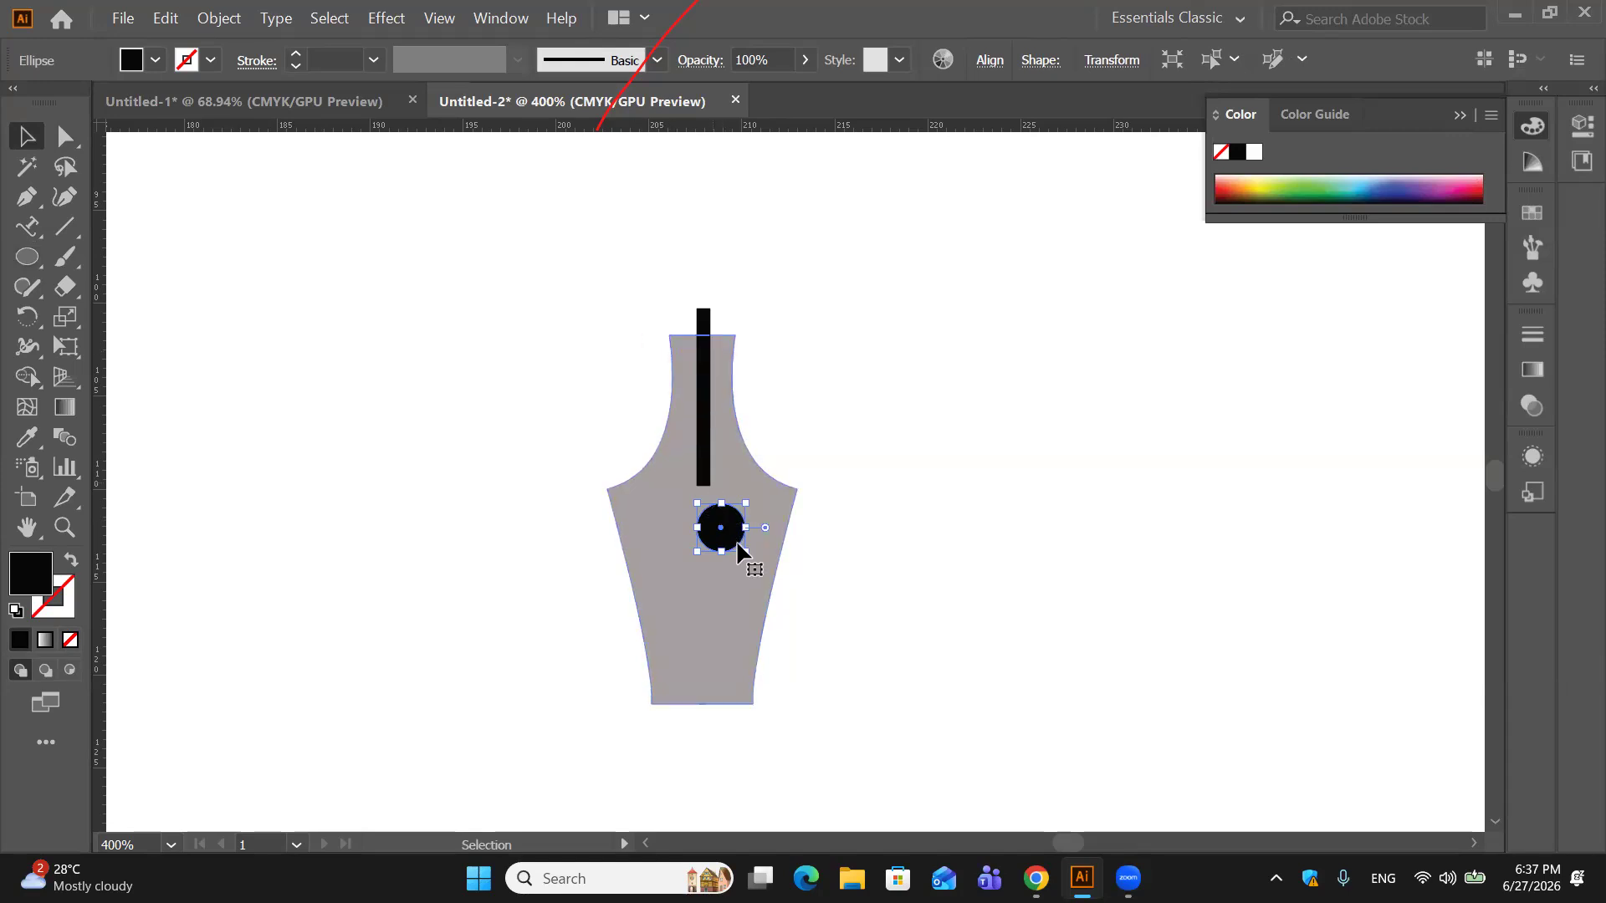
{"action": "left_click_drag", "start_coordinate": [720, 535], "coordinate": [702, 495]}
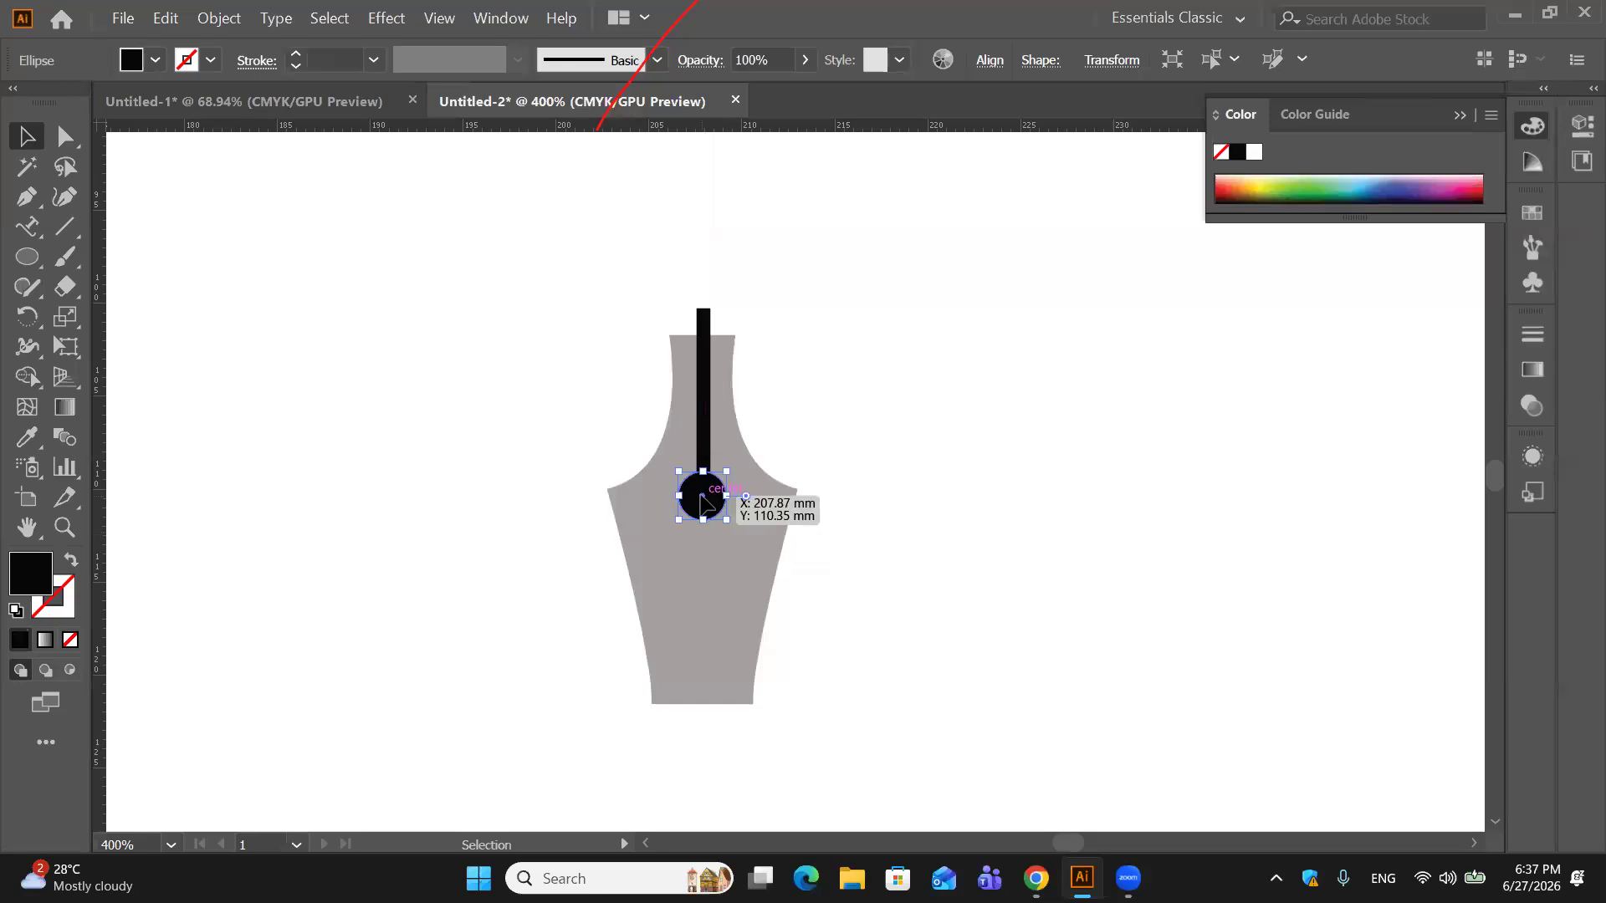
Step: Align the gray shape, black bar and circle on their horizontal centers
{"action": "left_click_drag", "start_coordinate": [626, 292], "coordinate": [829, 623]}
{"action": "left_click", "coordinate": [989, 59]}
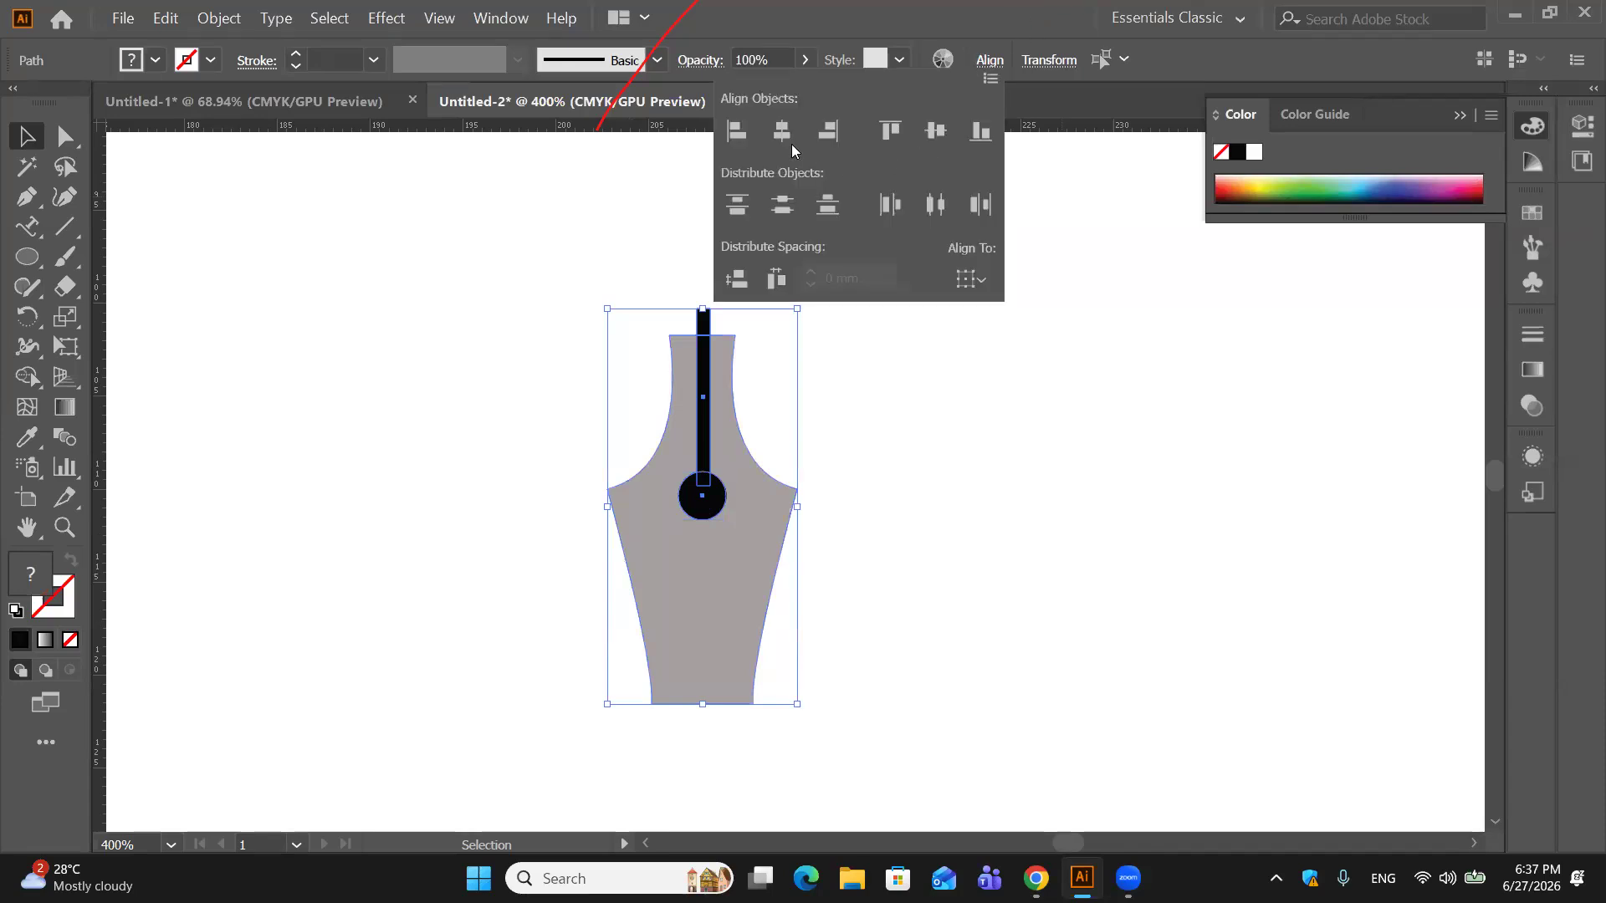
{"action": "left_click", "coordinate": [781, 132]}
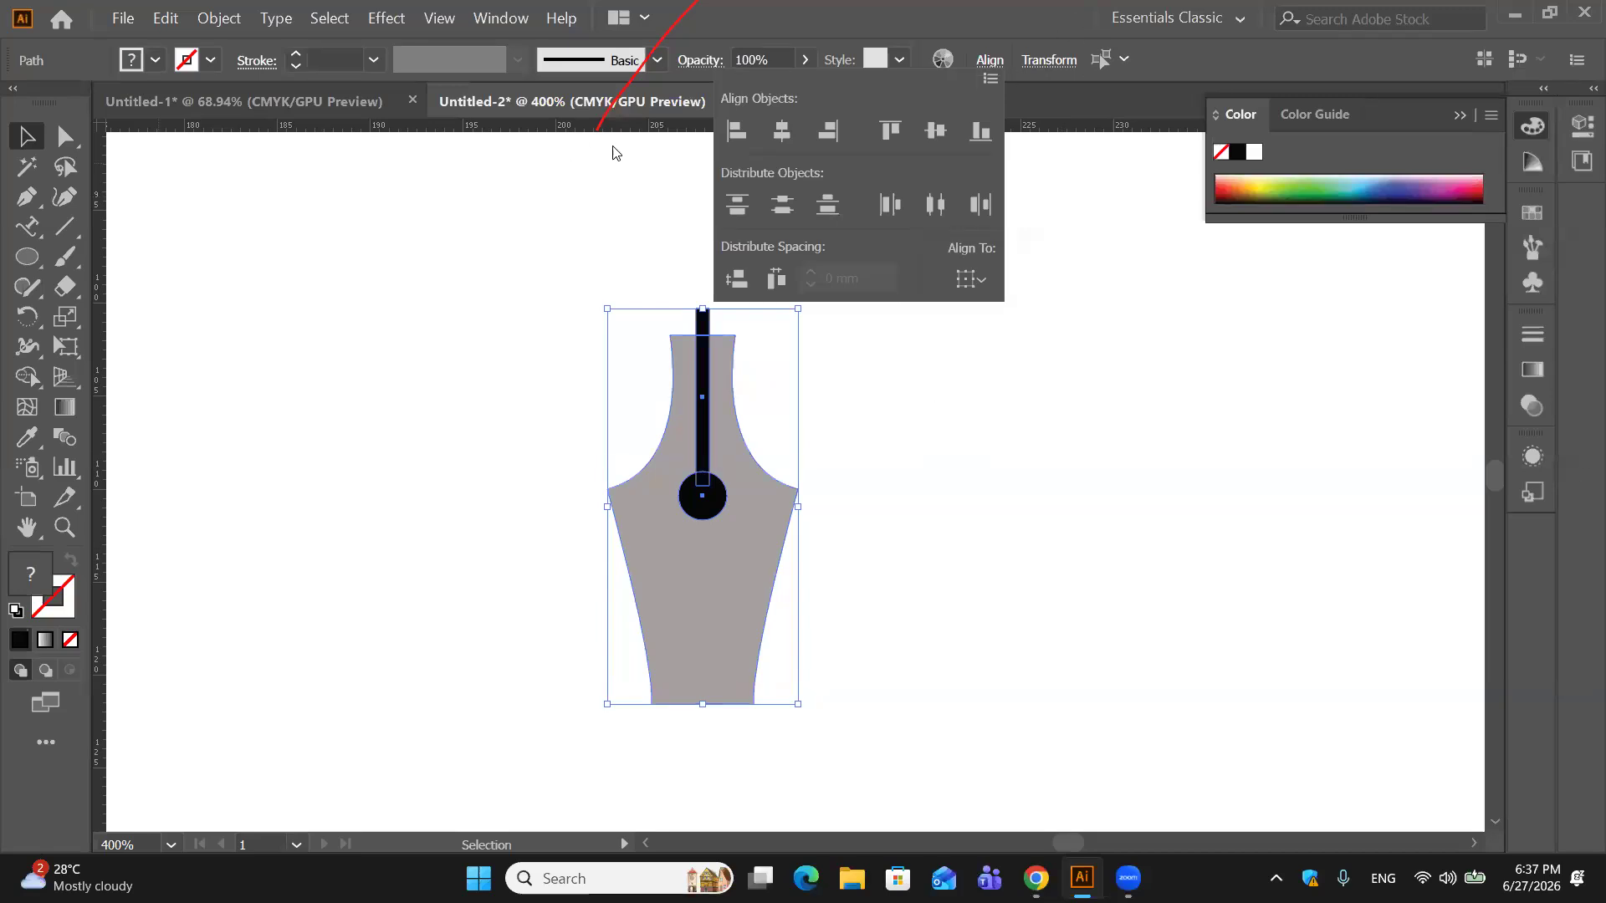
Step: Subtract the black bar and circle from the gray nib shape with Pathfinder Minus Front
{"action": "left_click", "coordinate": [497, 20]}
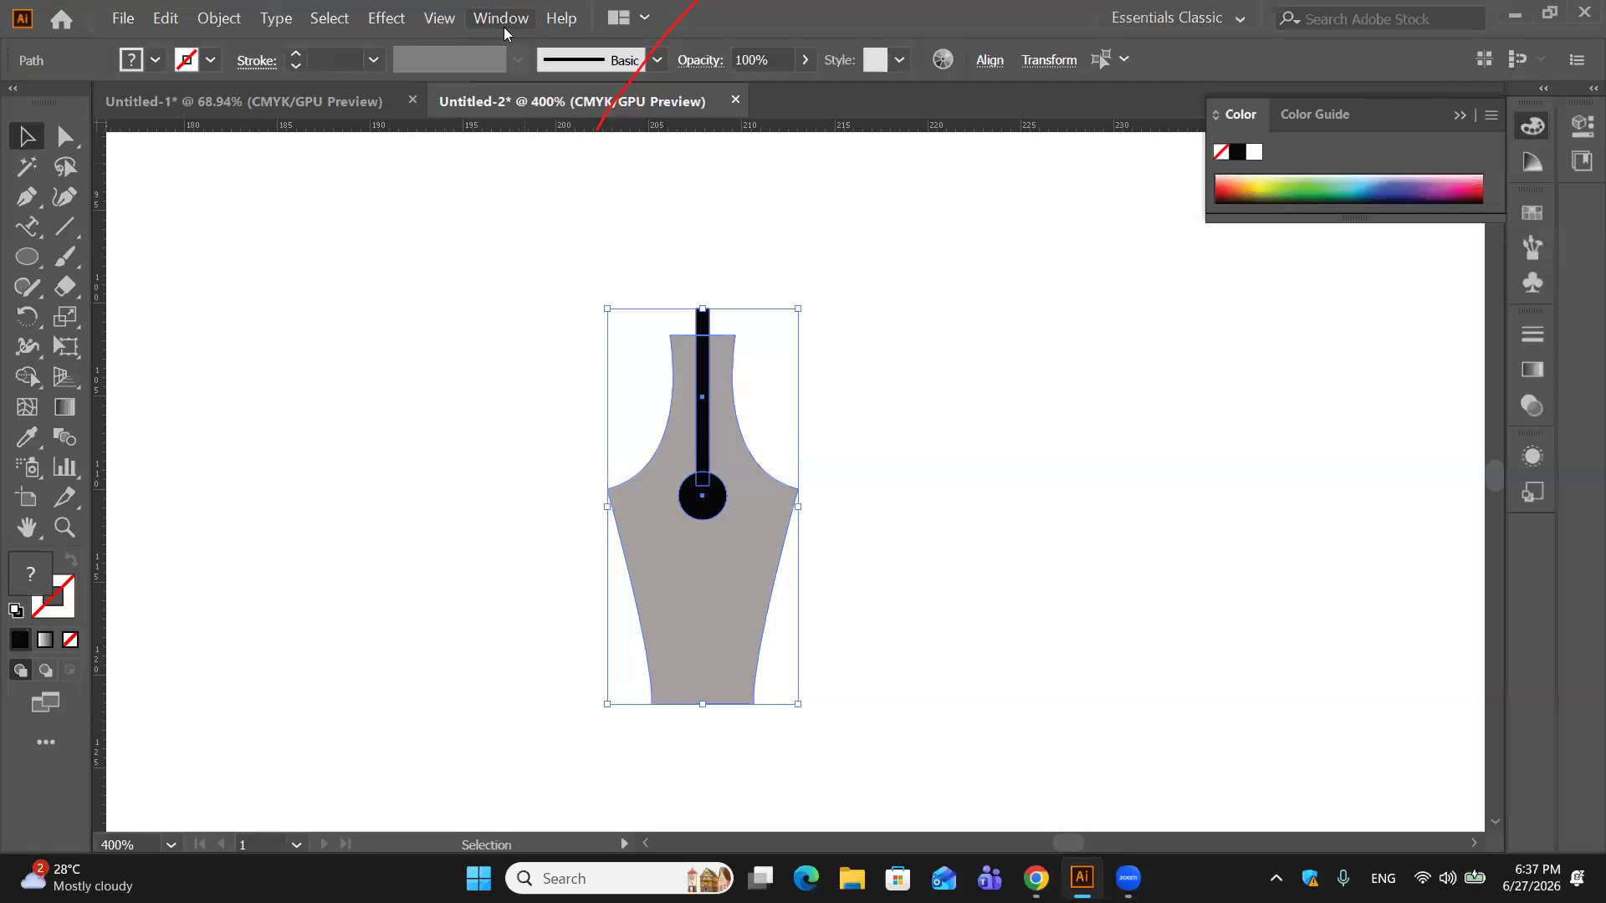
{"action": "left_click", "coordinate": [500, 17]}
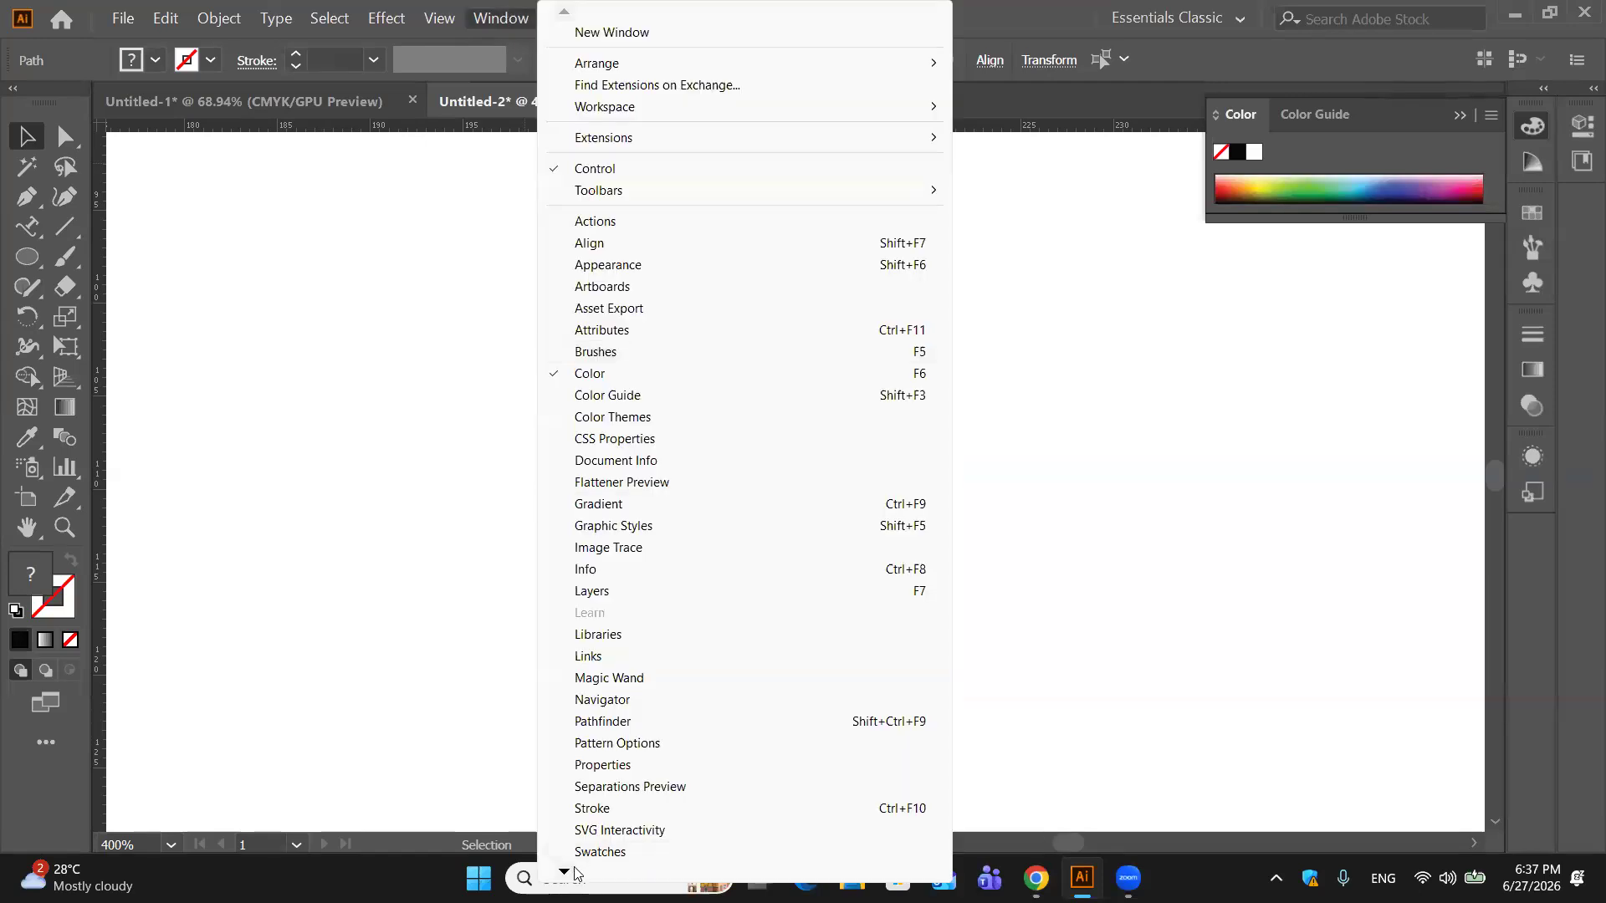
{"action": "mouse_move", "coordinate": [569, 871]}
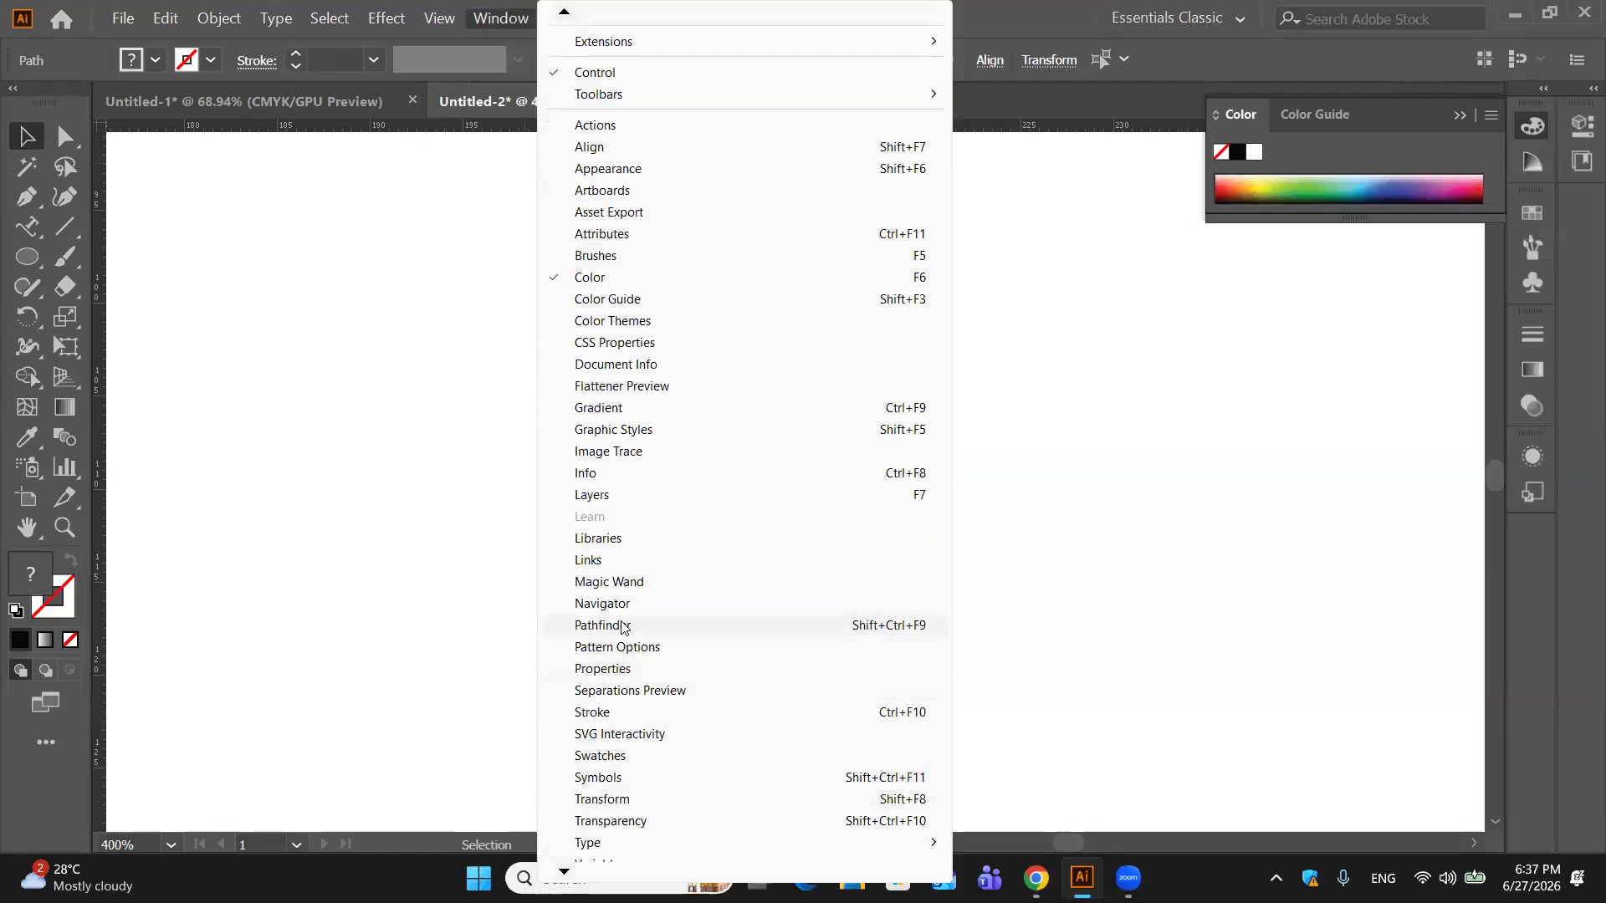
{"action": "left_click", "coordinate": [616, 624]}
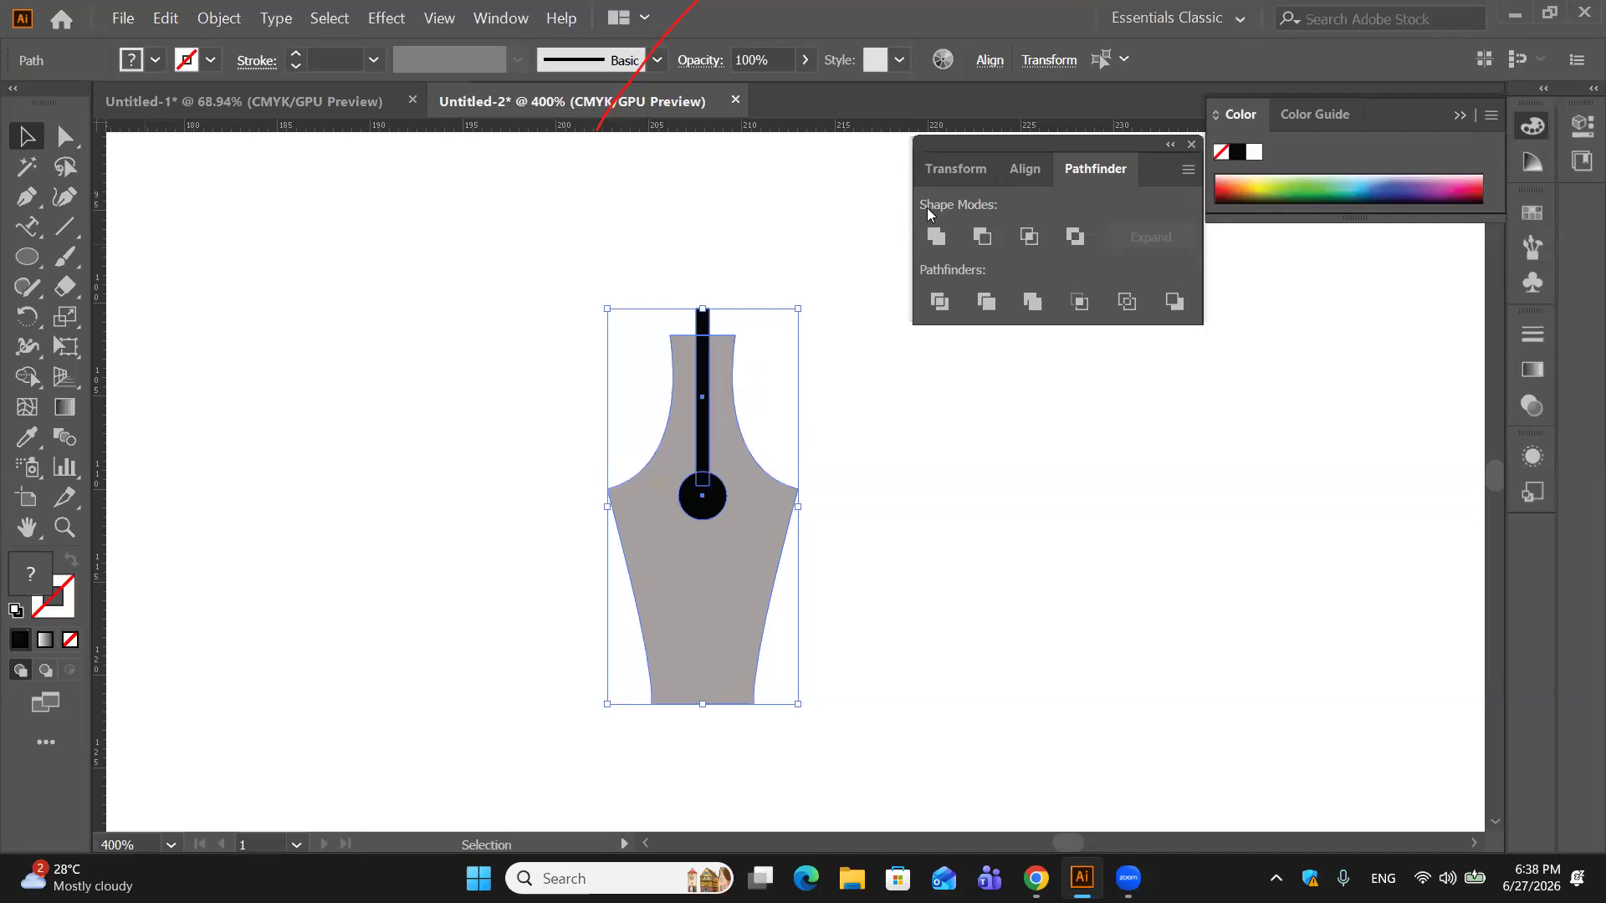
{"action": "left_click", "coordinate": [982, 238]}
{"action": "left_click", "coordinate": [942, 556]}
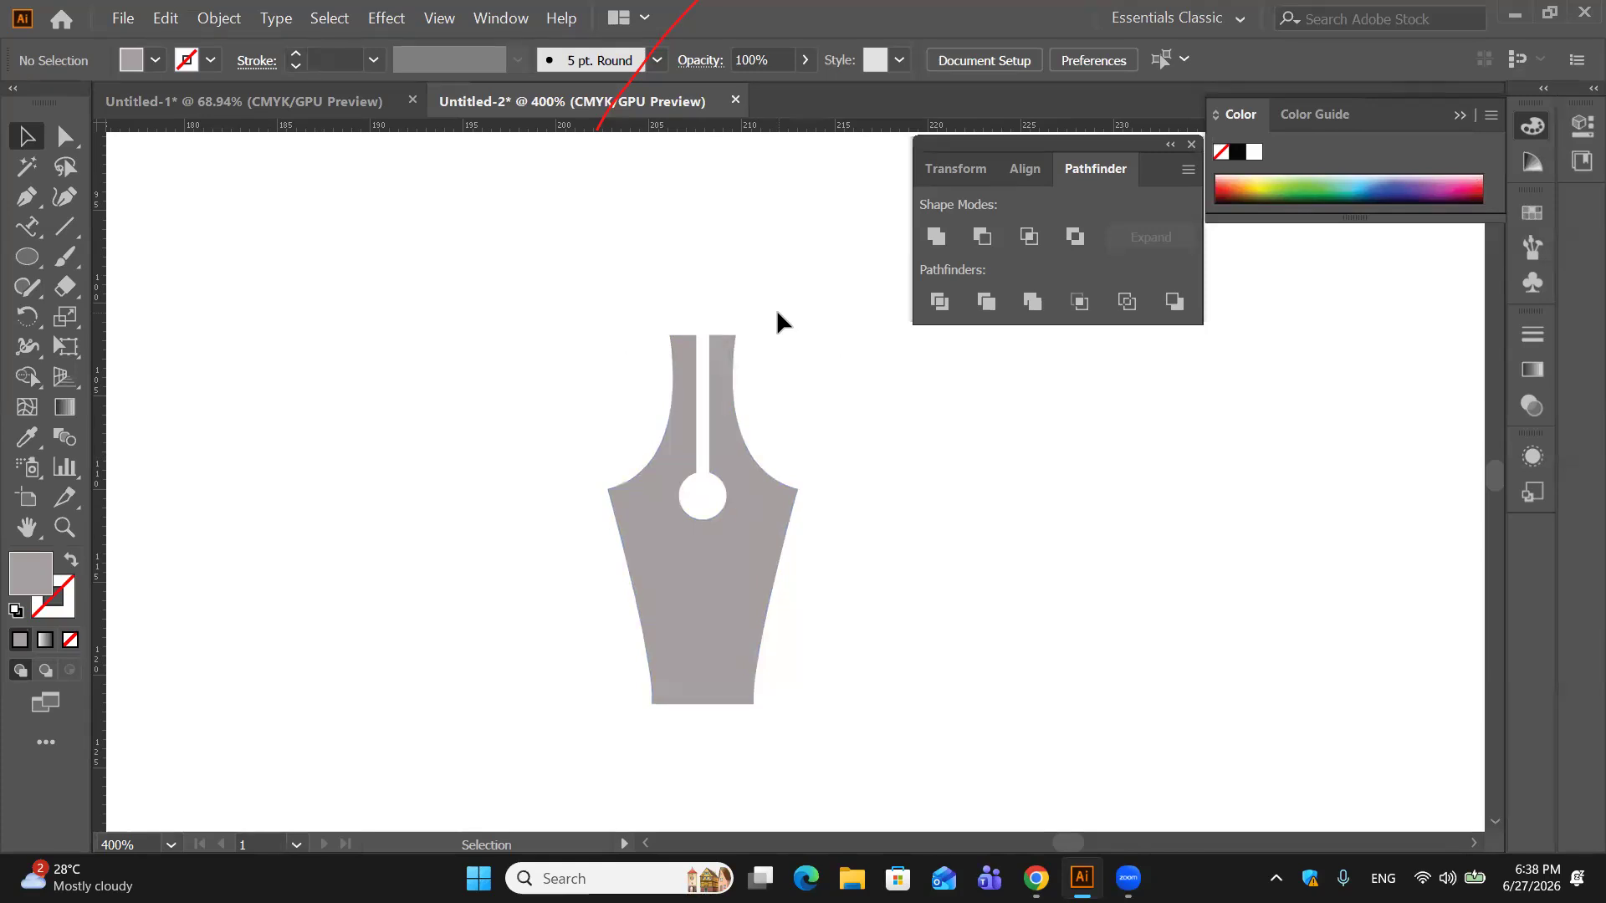
Step: Draw a gray rectangle about 6.5 mm wide and 2.8 mm tall just below the nib's base
{"action": "left_click", "coordinate": [28, 256]}
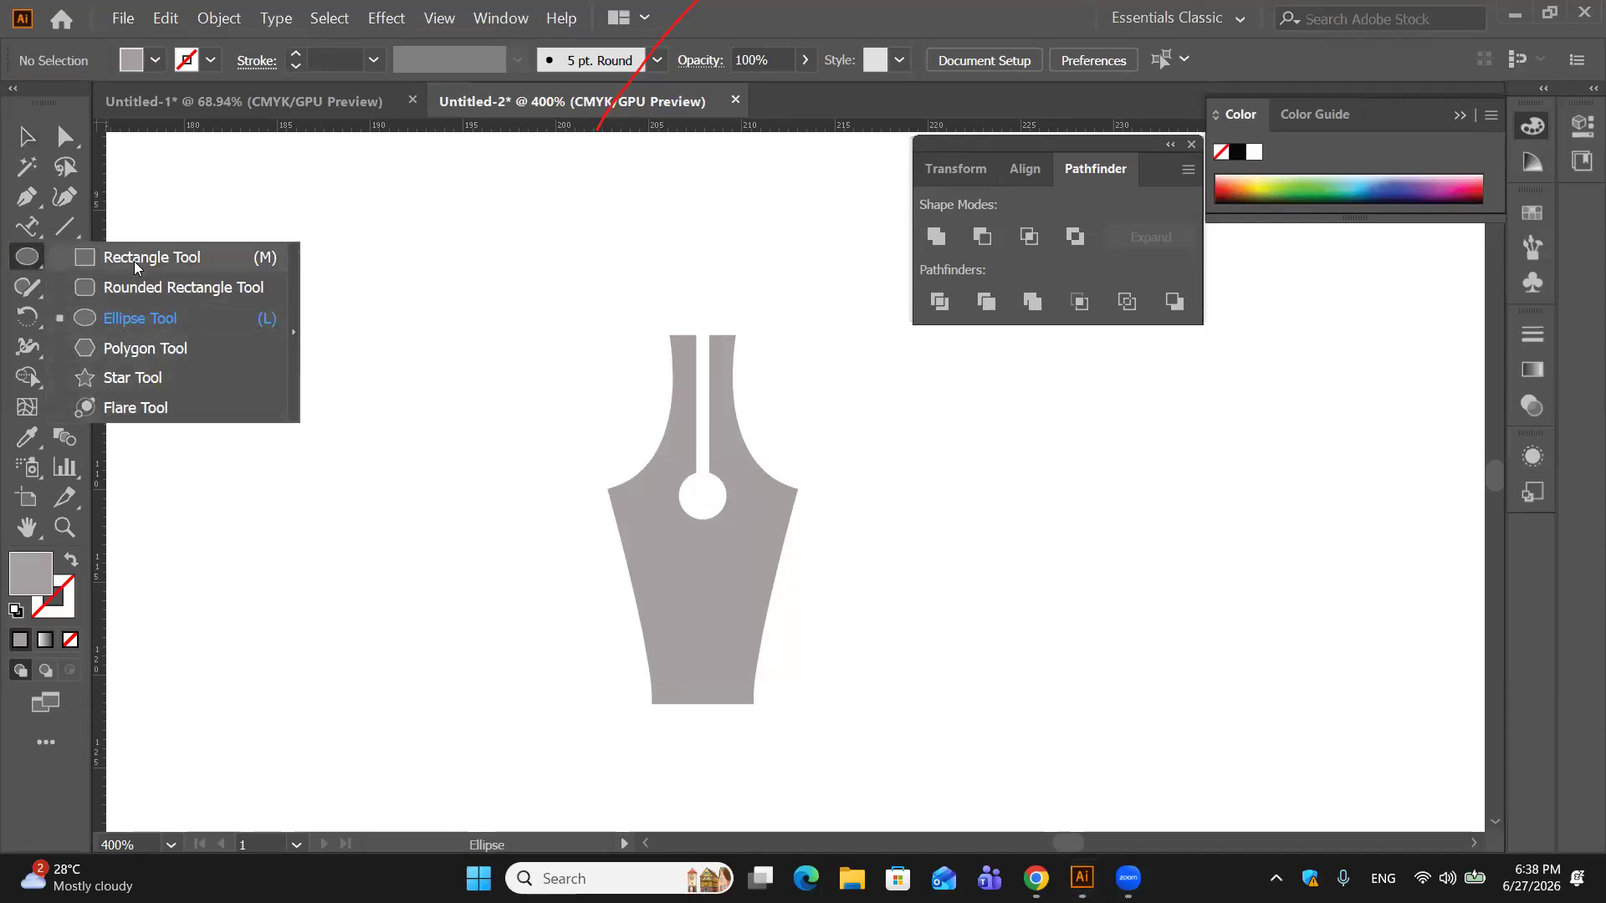
{"action": "key", "text": "m"}
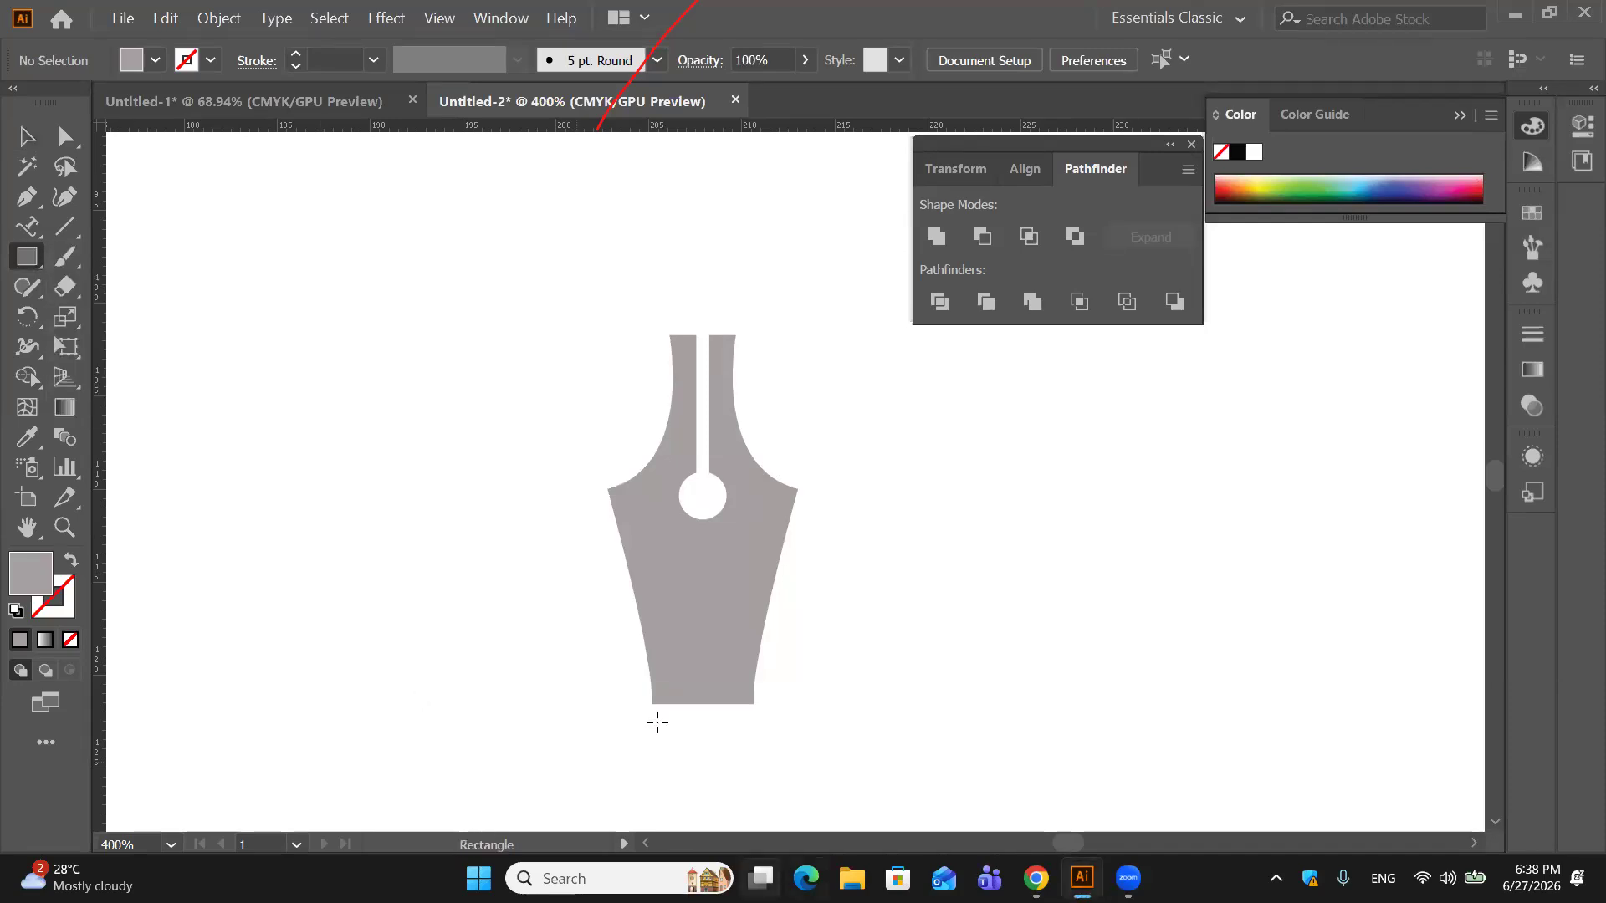
{"action": "left_click_drag", "start_coordinate": [631, 711], "coordinate": [781, 767]}
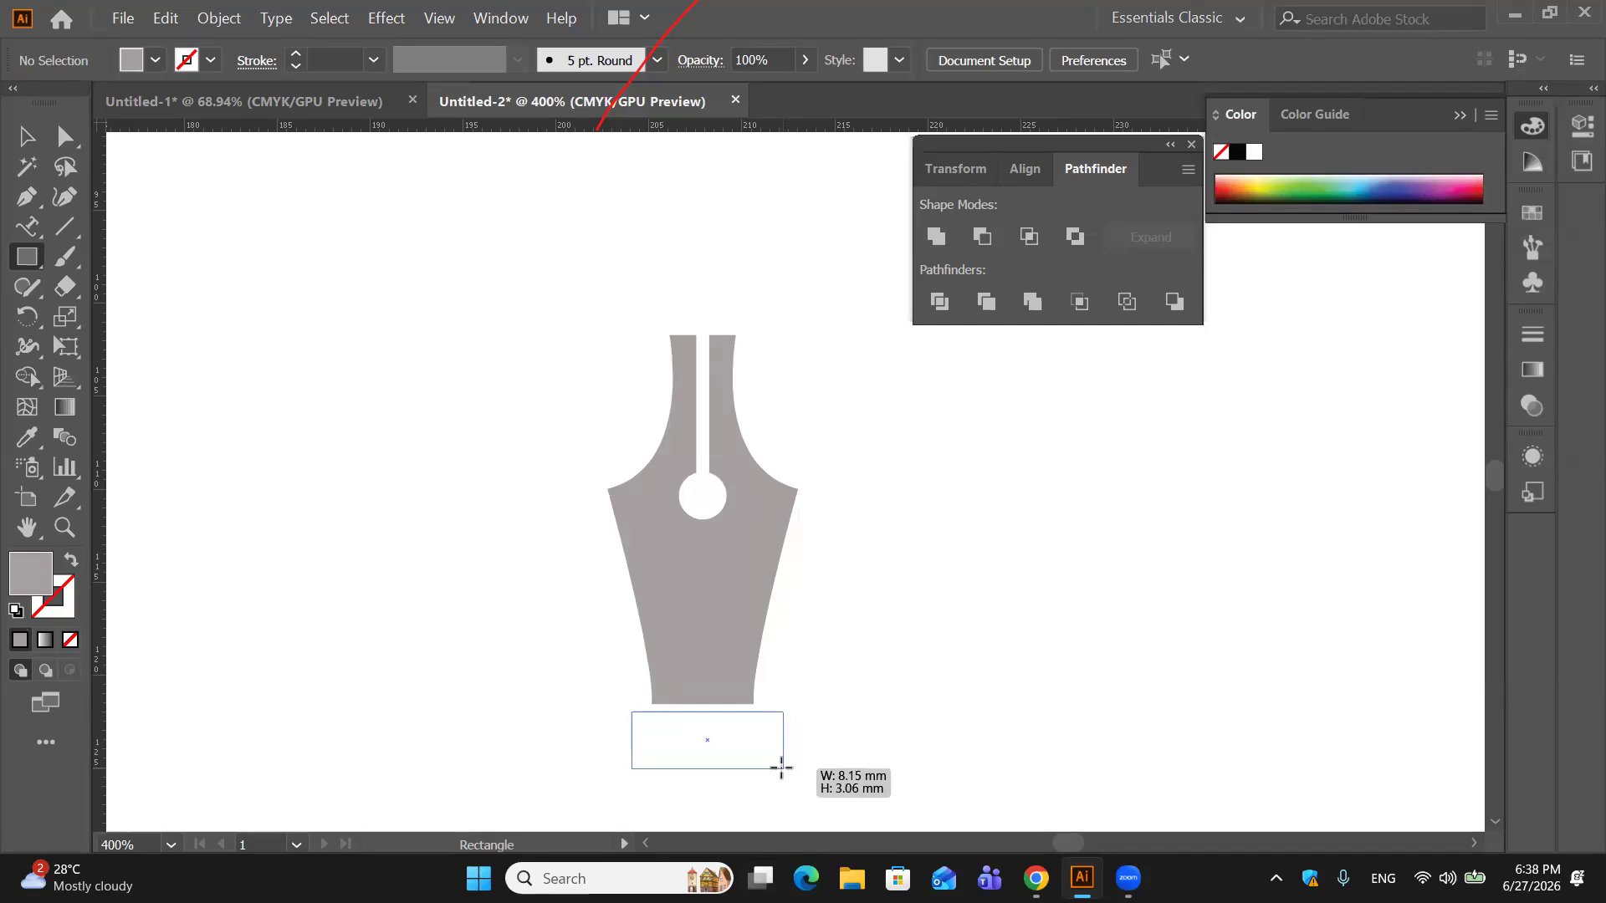
{"action": "left_click_drag", "start_coordinate": [781, 766], "coordinate": [777, 755]}
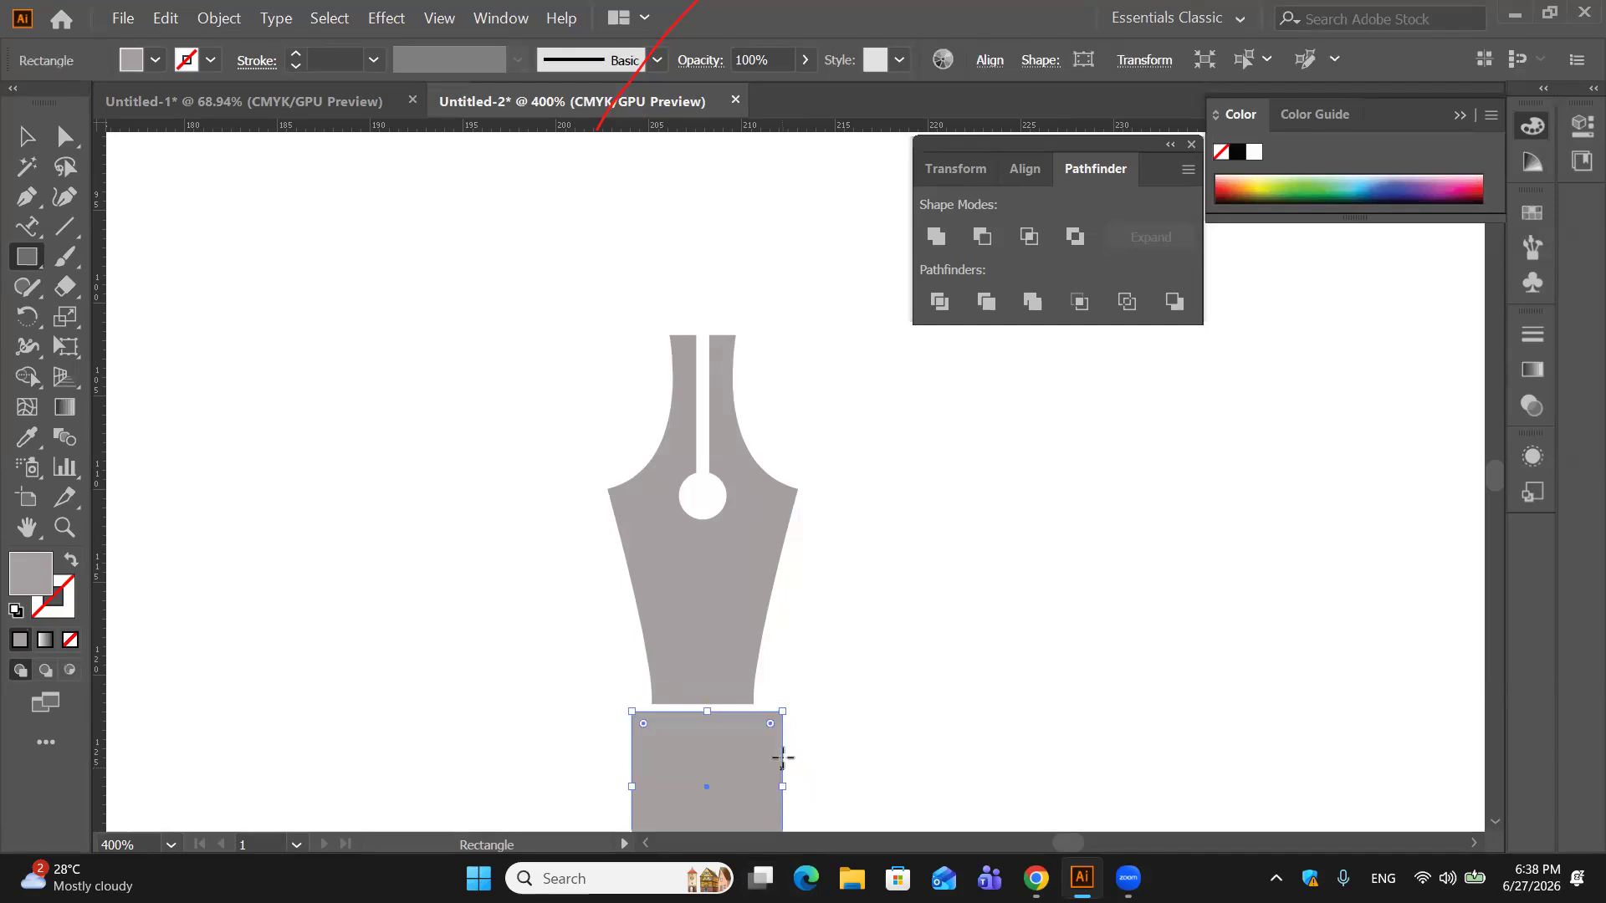
{"action": "key", "text": "ctrl+z"}
{"action": "left_click_drag", "start_coordinate": [642, 715], "coordinate": [761, 772]}
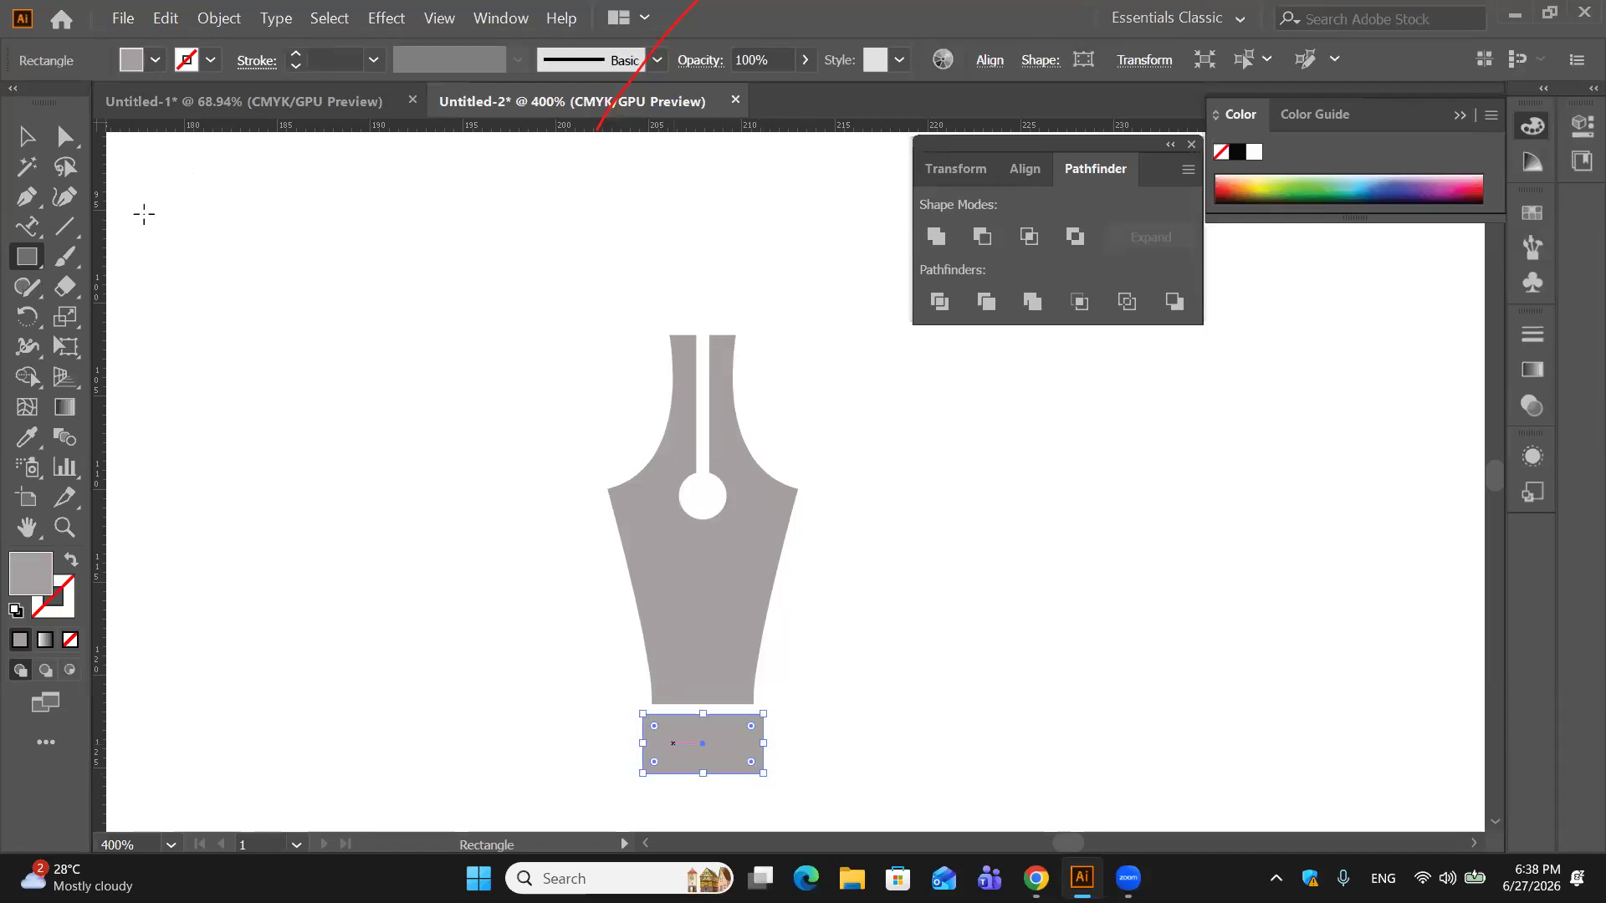
{"action": "left_click", "coordinate": [25, 134]}
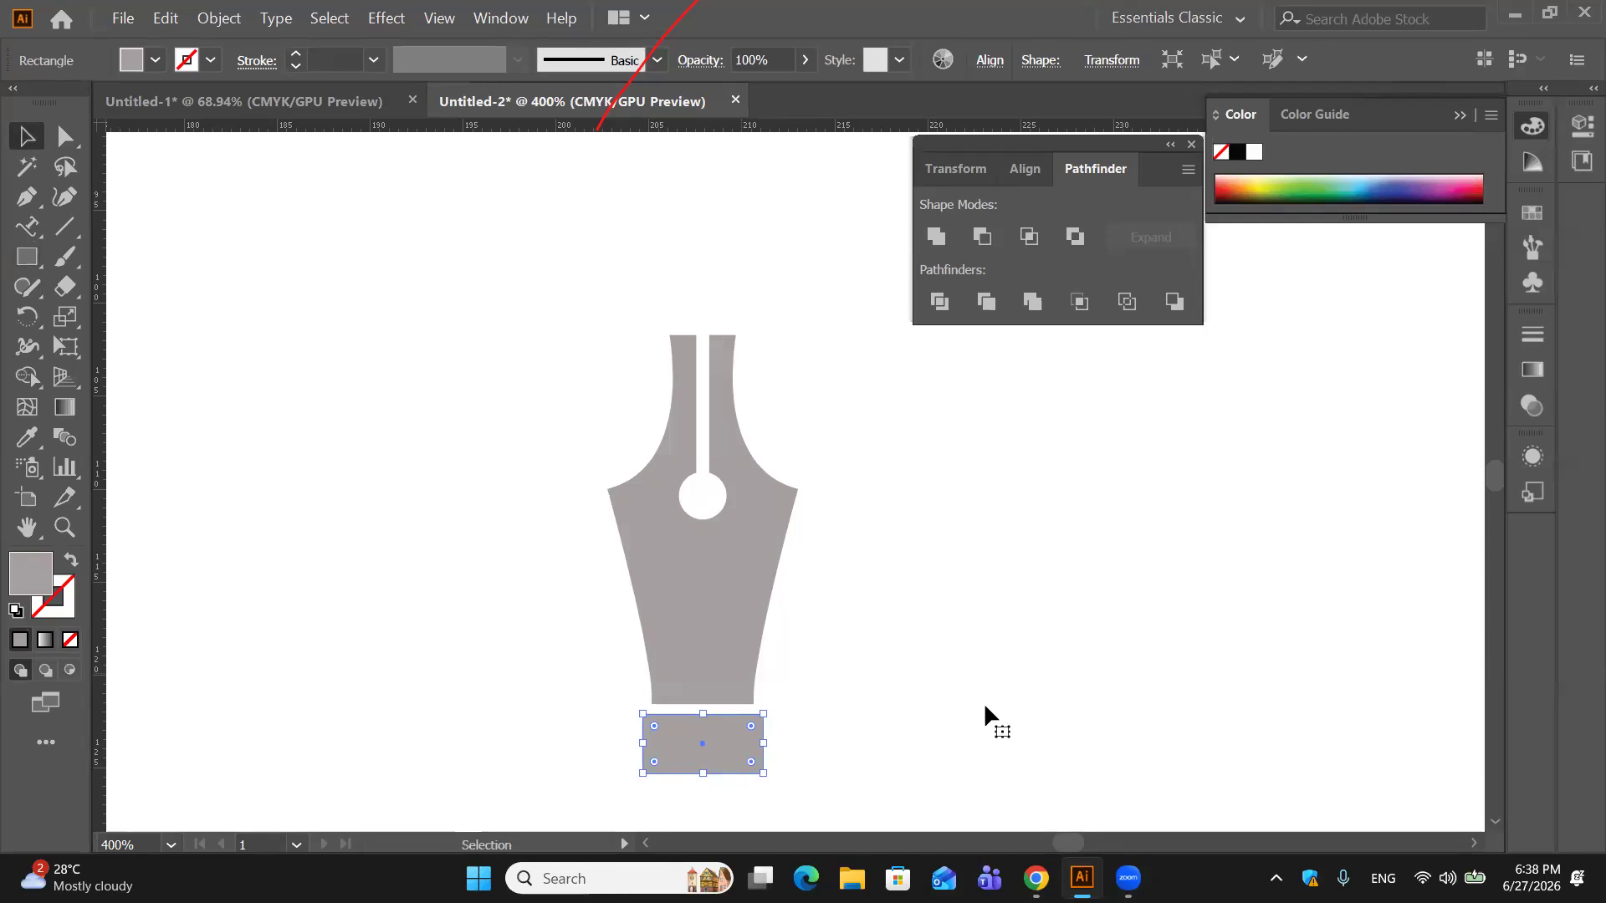
{"action": "scroll", "coordinate": [703, 701], "scroll_direction": "down", "scroll_amount": 2}
{"action": "left_click_drag", "start_coordinate": [703, 701], "coordinate": [702, 686]}
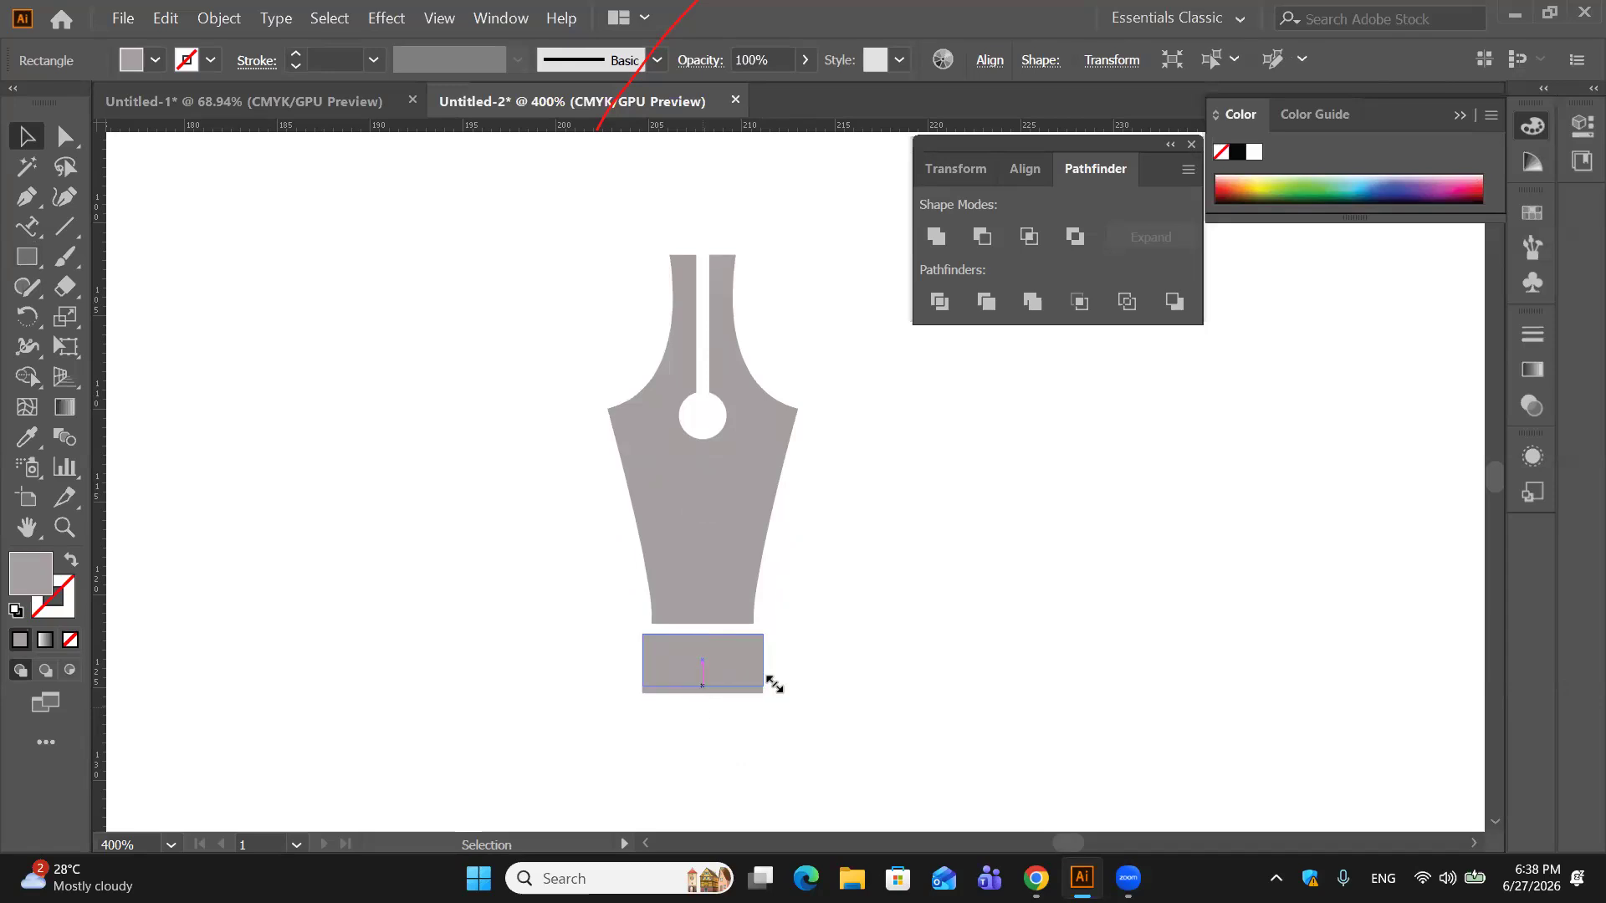
{"action": "left_click", "coordinate": [822, 659]}
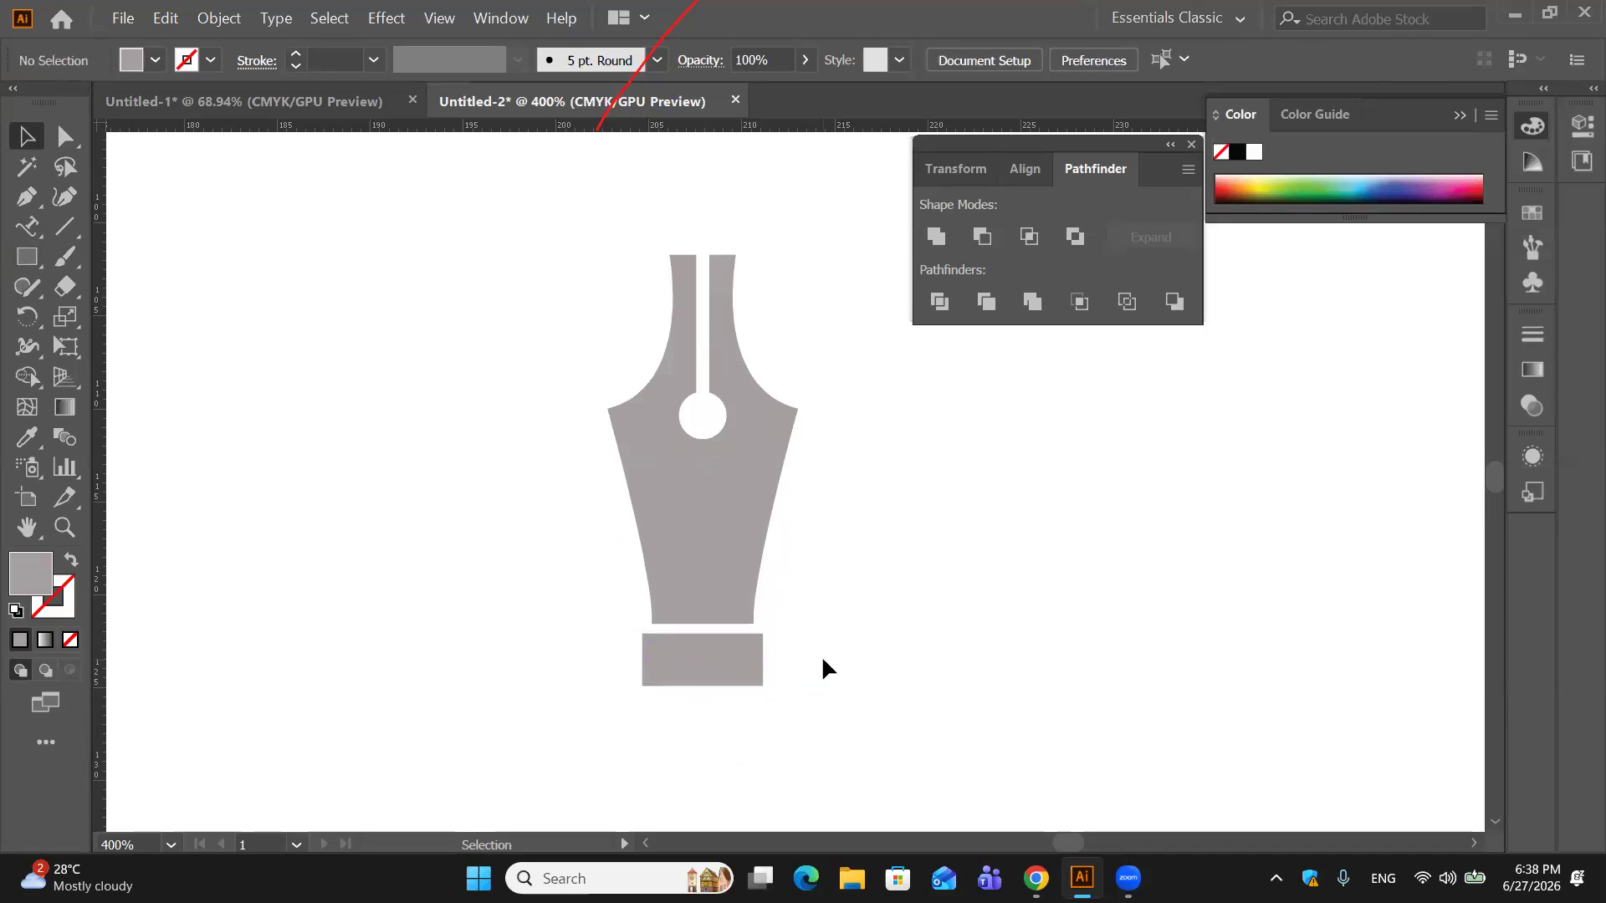
Step: Nudge the small rectangle upward to leave only a thin gap beneath the nib's base
{"action": "left_click", "coordinate": [693, 663]}
{"action": "key", "text": "Up"}
{"action": "key", "text": "Up"}
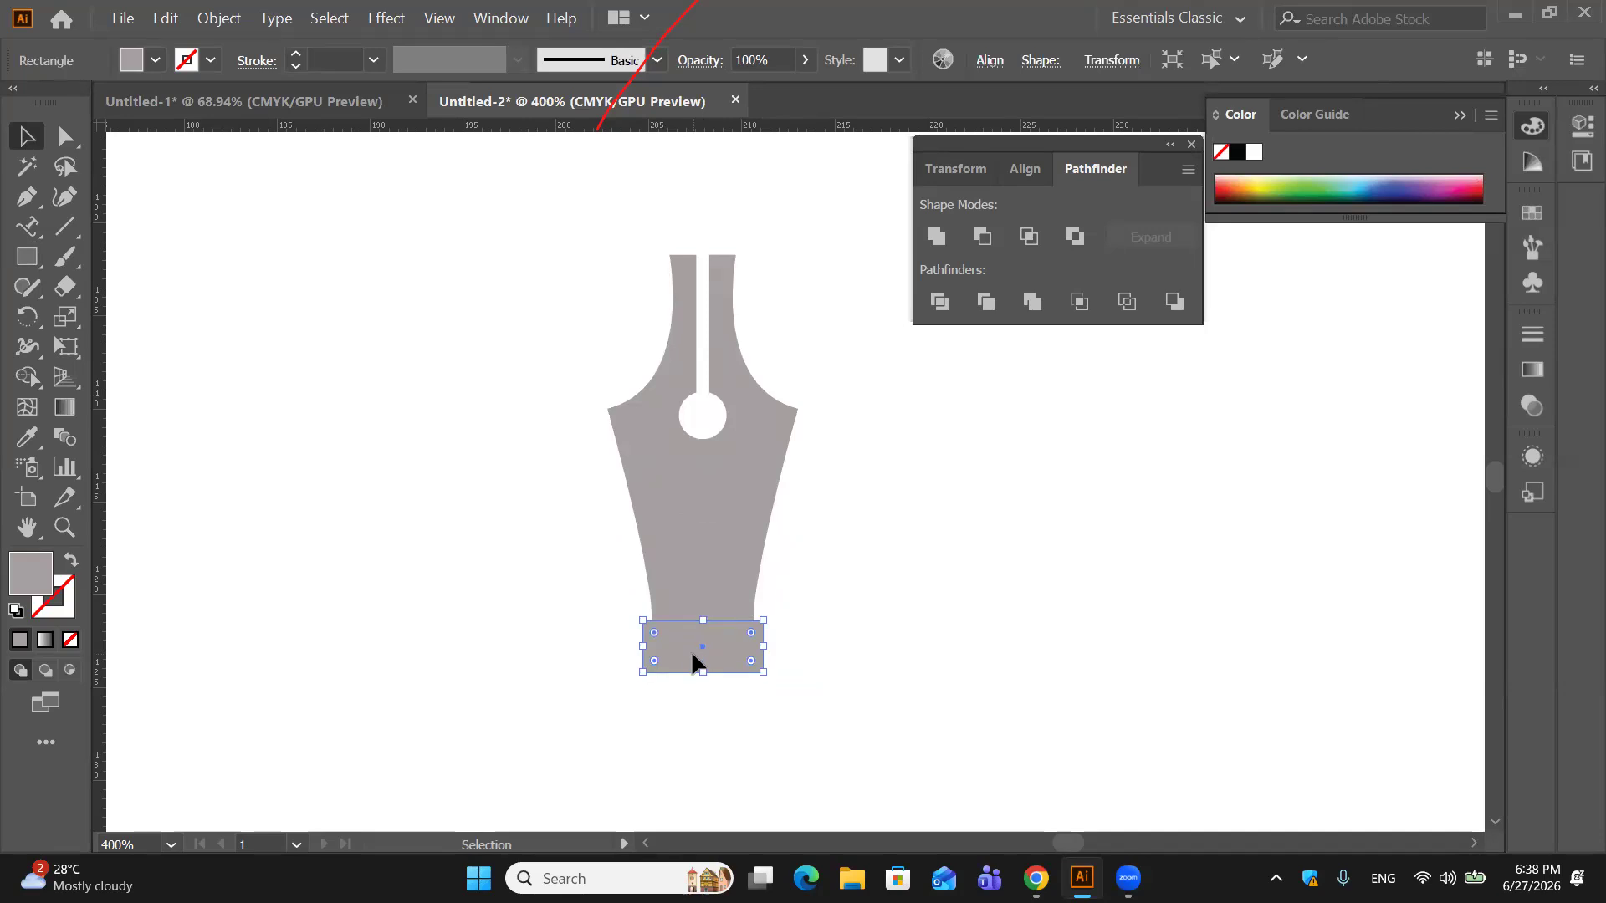
{"action": "key", "text": "Down"}
{"action": "key", "text": "Down"}
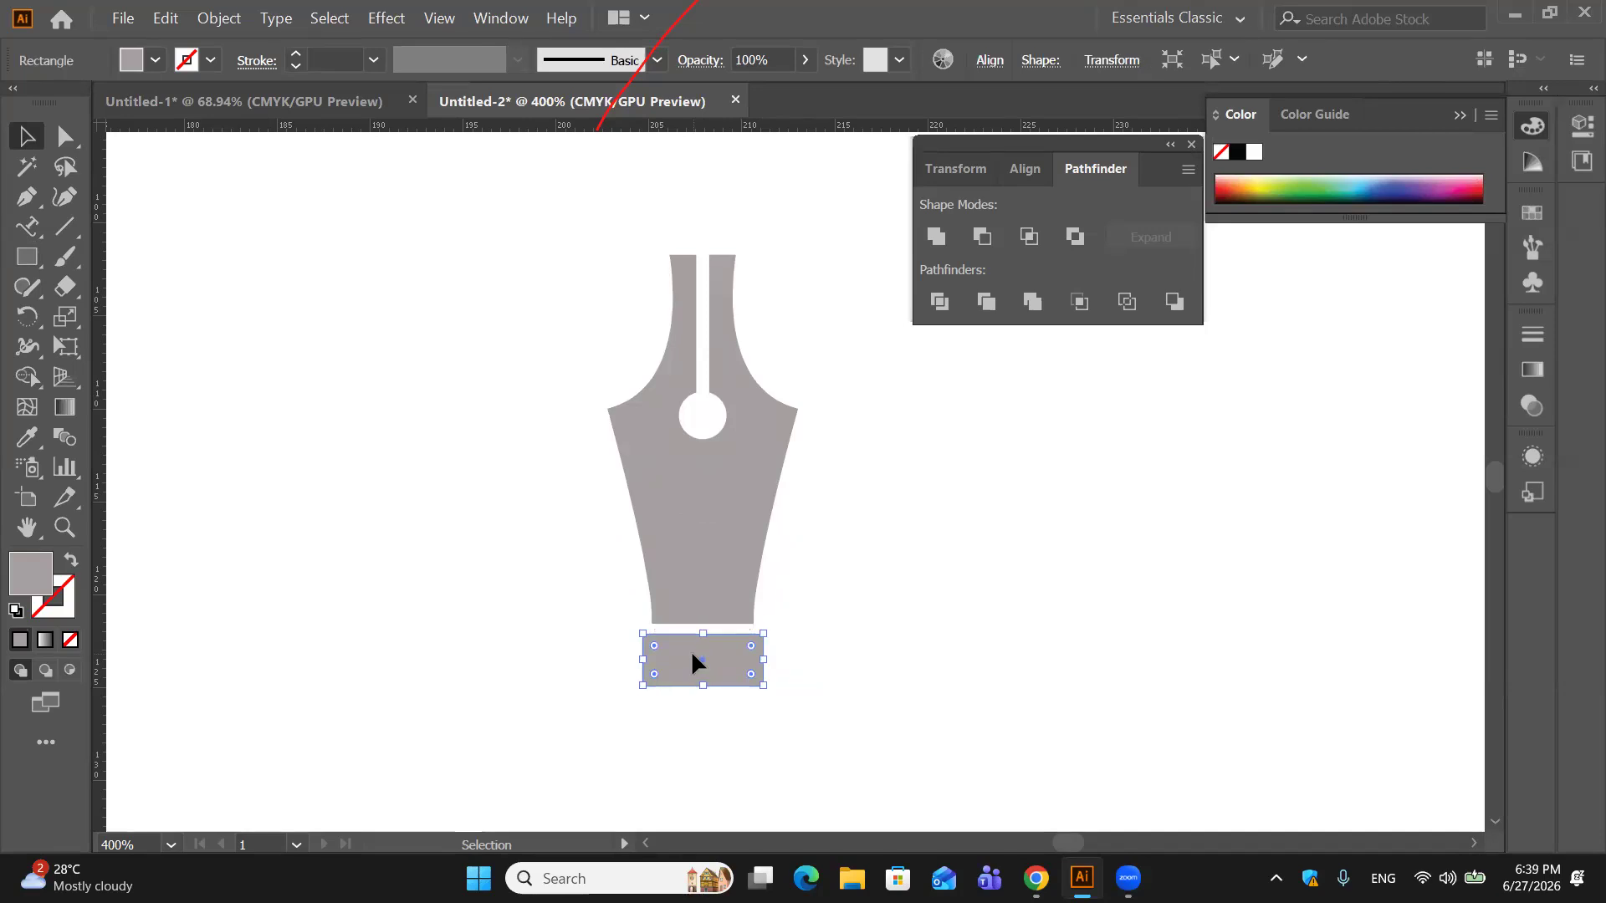
{"action": "key", "text": "Up"}
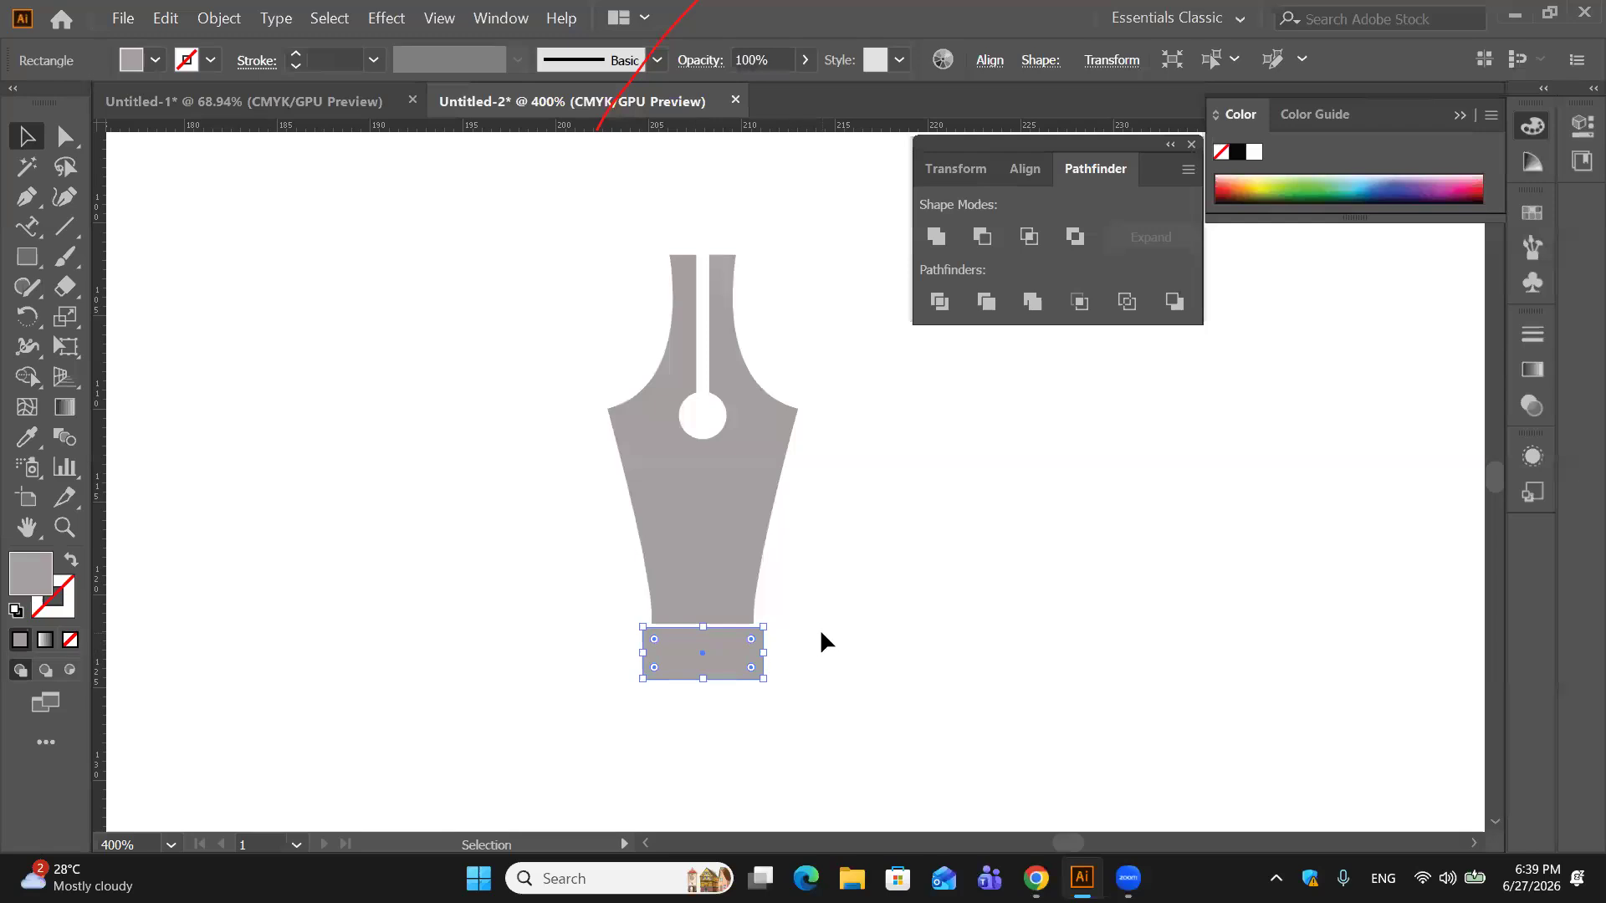
{"action": "left_click", "coordinate": [821, 633]}
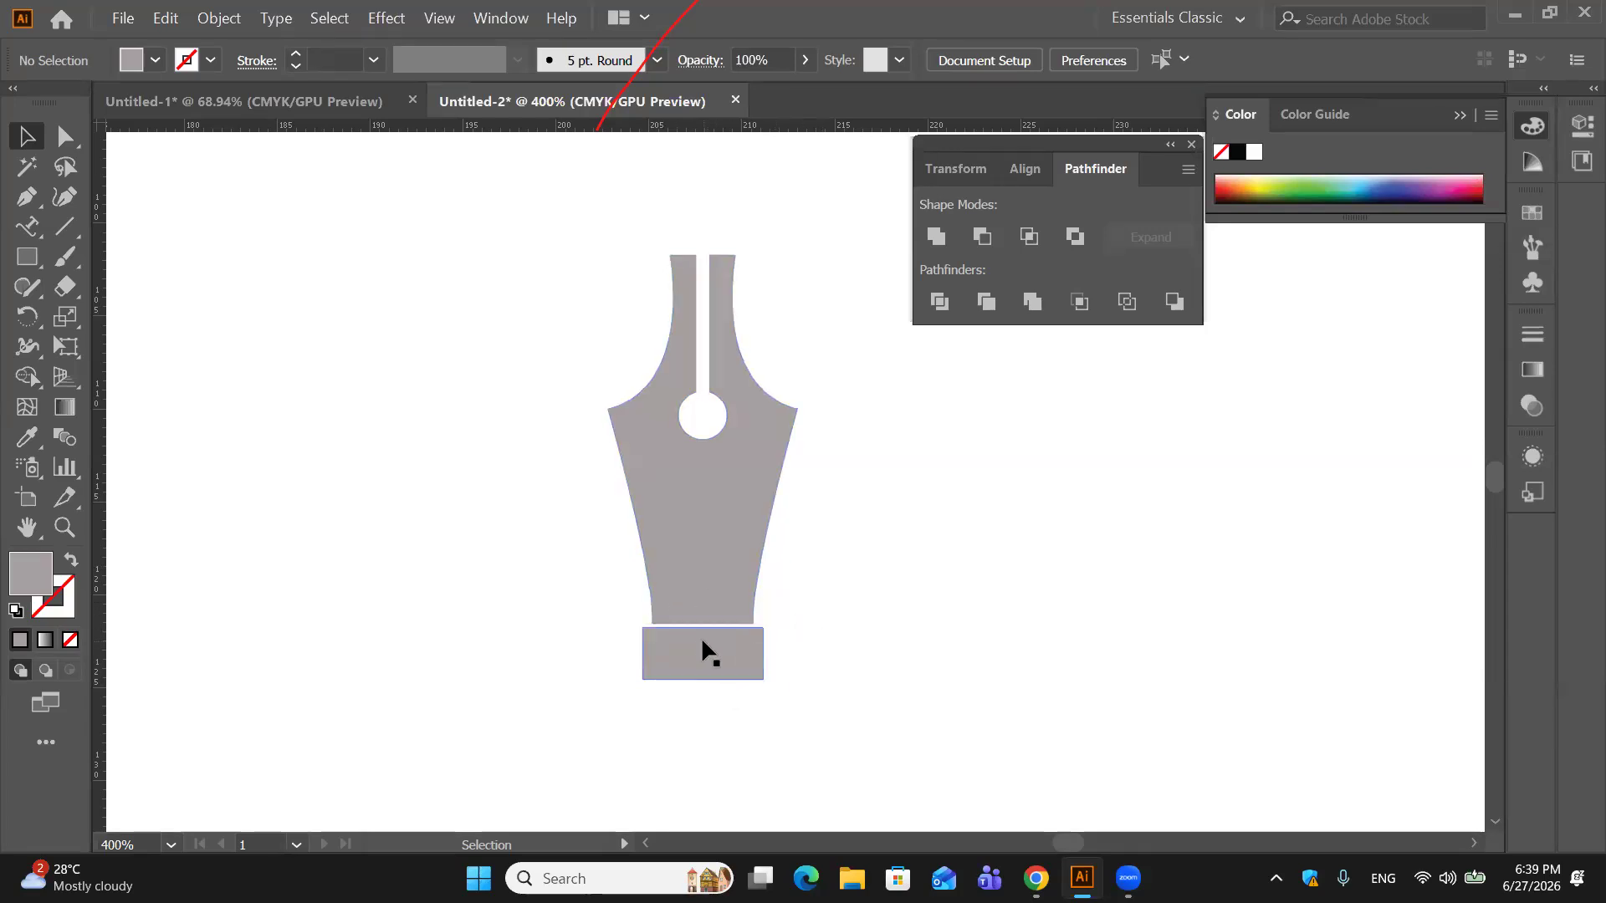
Step: Align the nib and the base rectangle on their horizontal centers
{"action": "key", "text": "ctrl+a"}
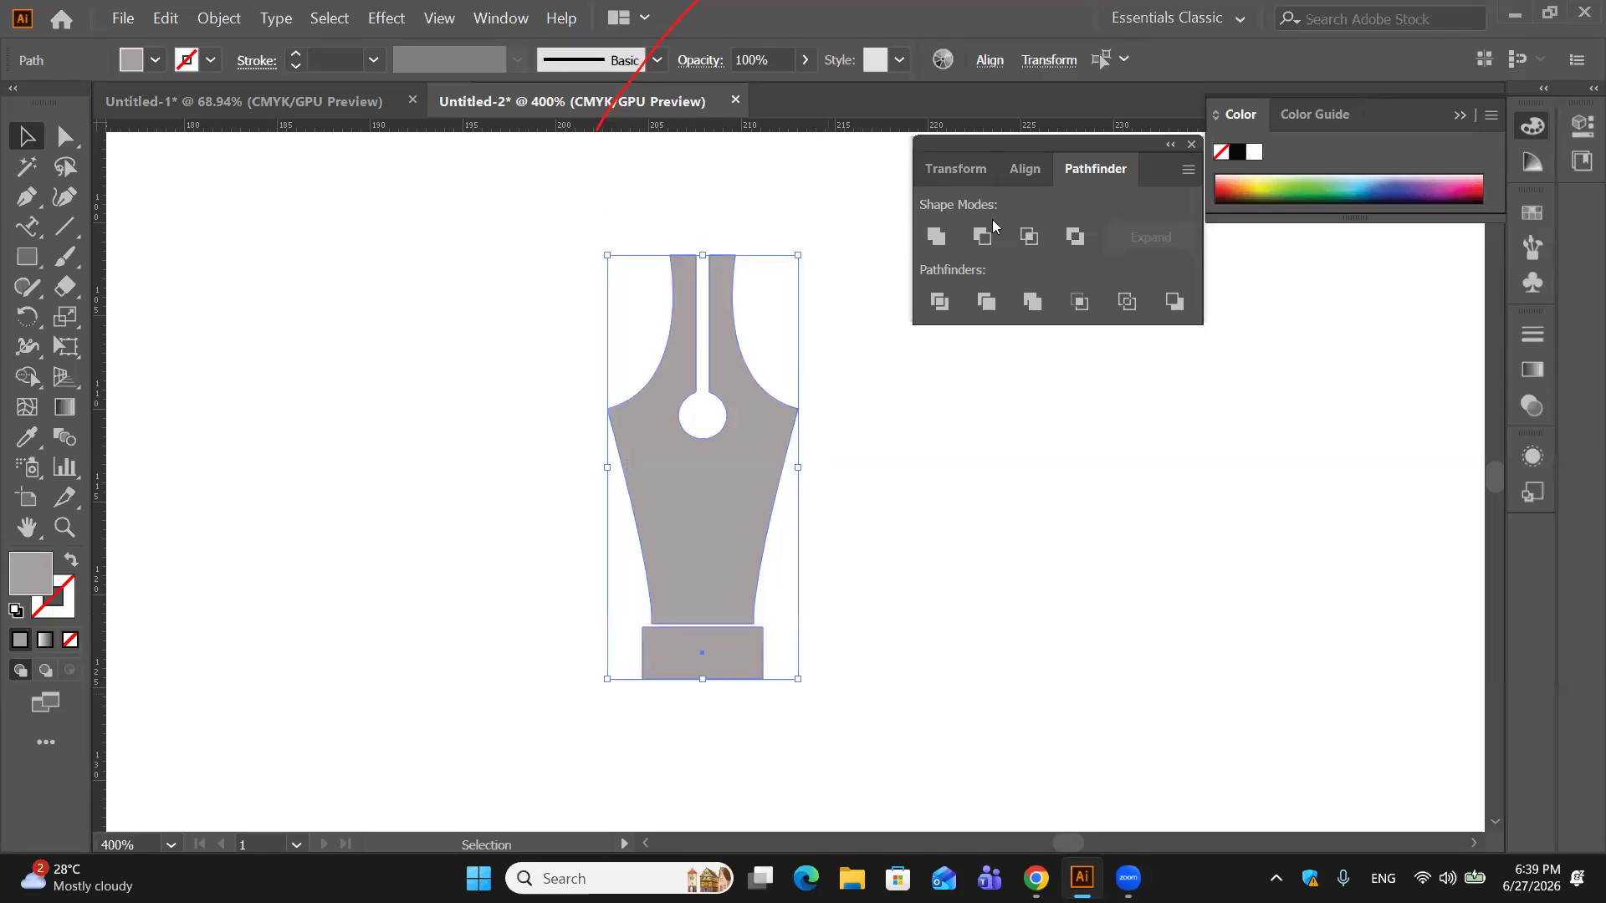
{"action": "left_click", "coordinate": [1030, 166]}
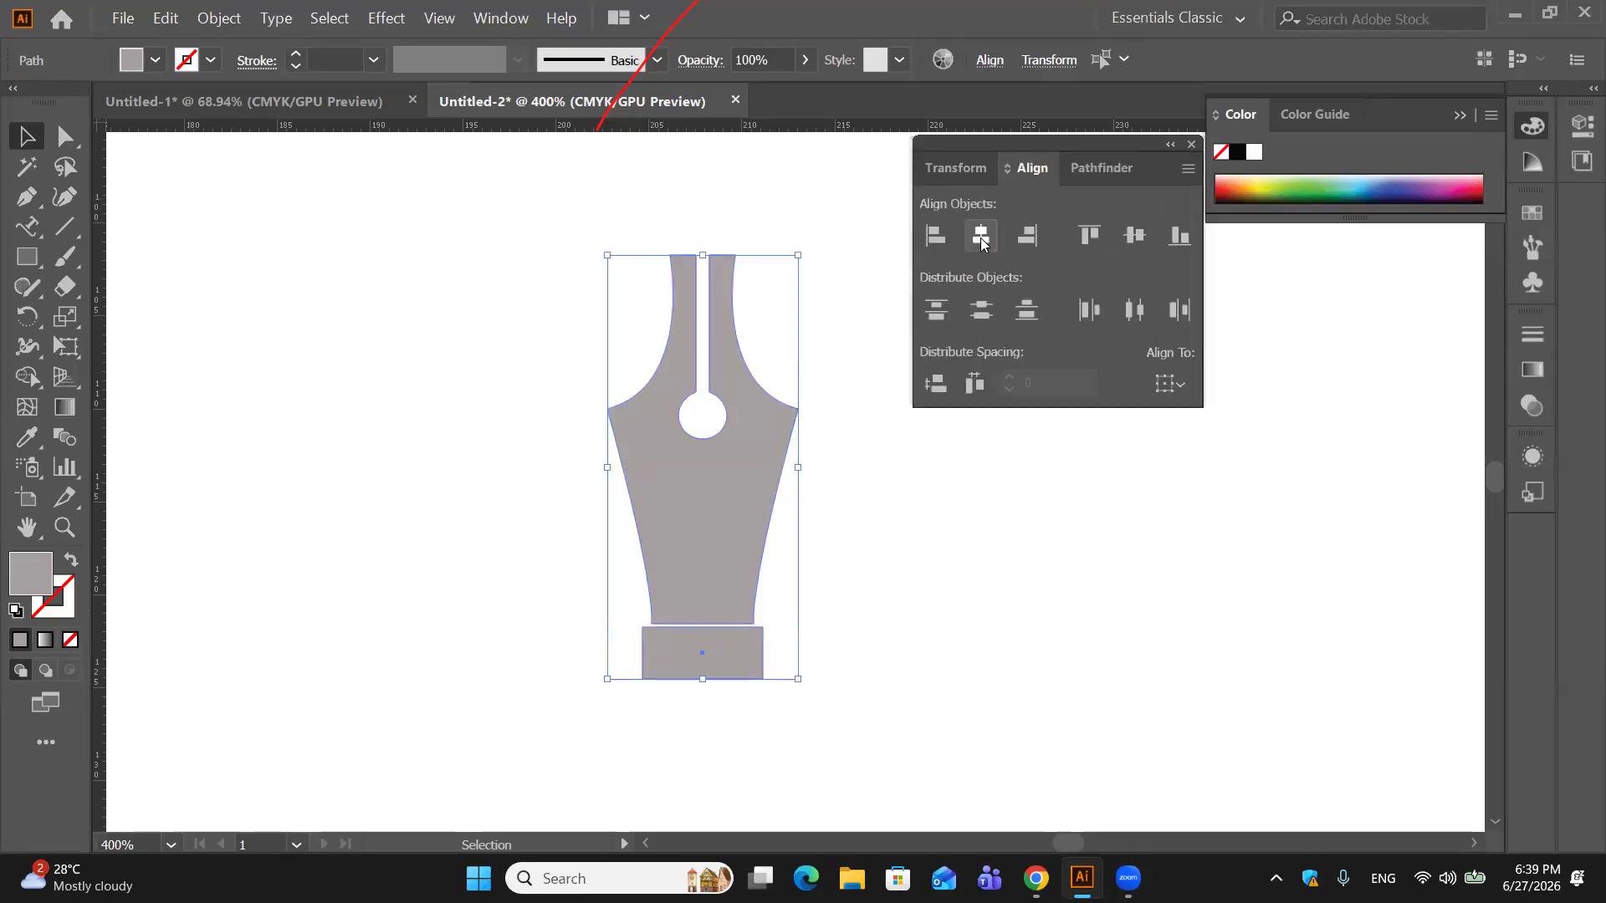
{"action": "left_click", "coordinate": [903, 496]}
{"action": "scroll", "coordinate": [902, 500], "scroll_direction": "up", "scroll_amount": 3}
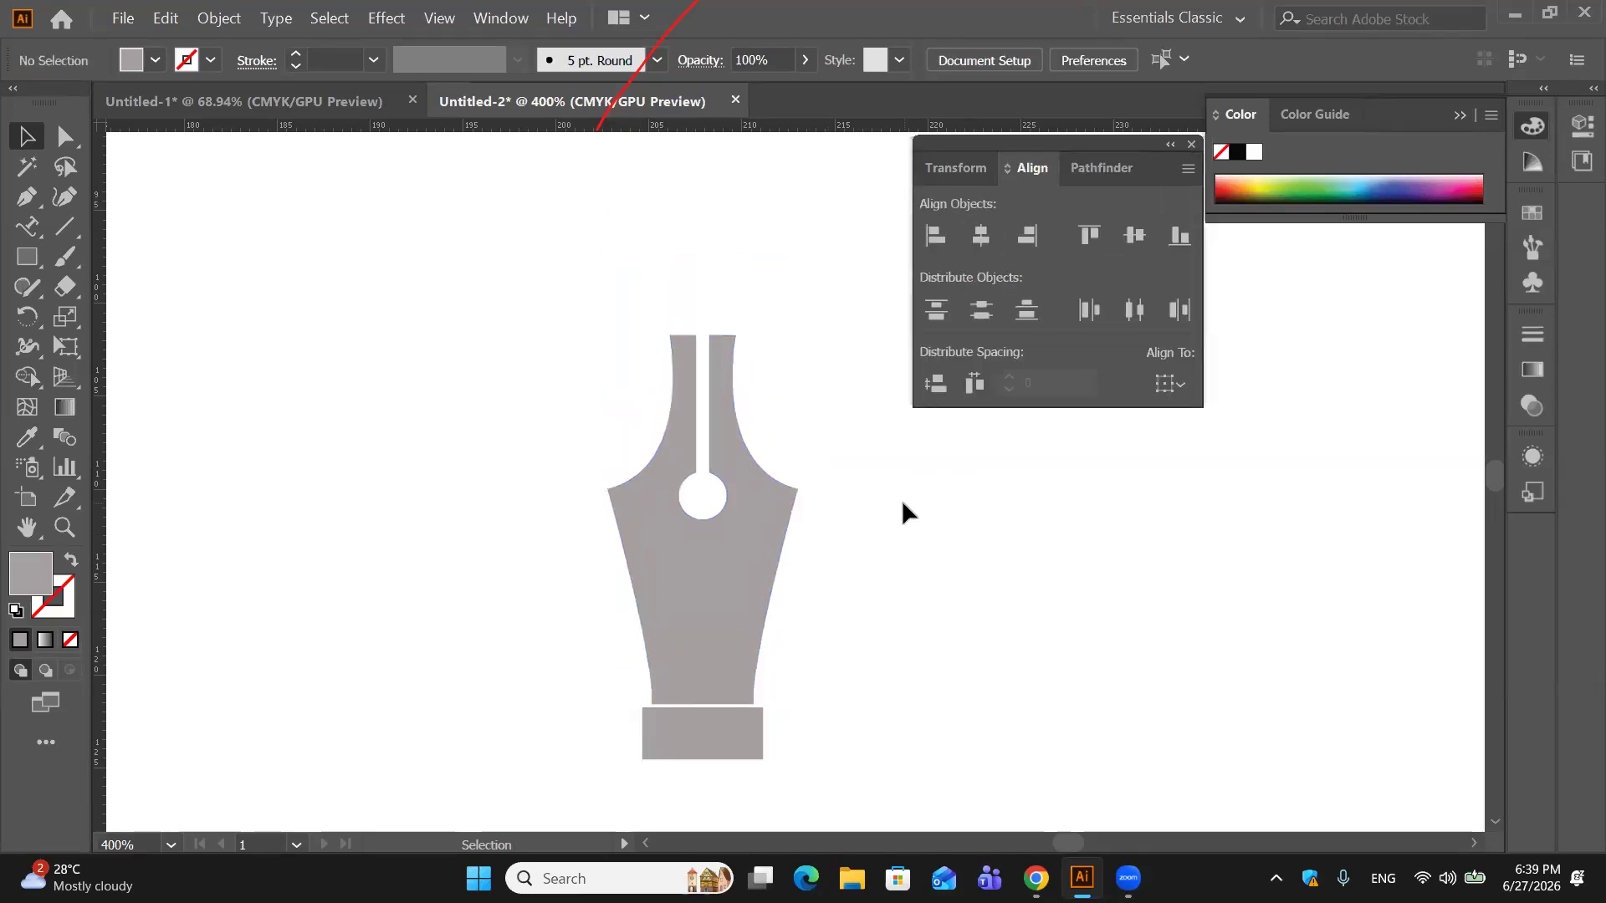
{"action": "left_click", "coordinate": [1191, 145]}
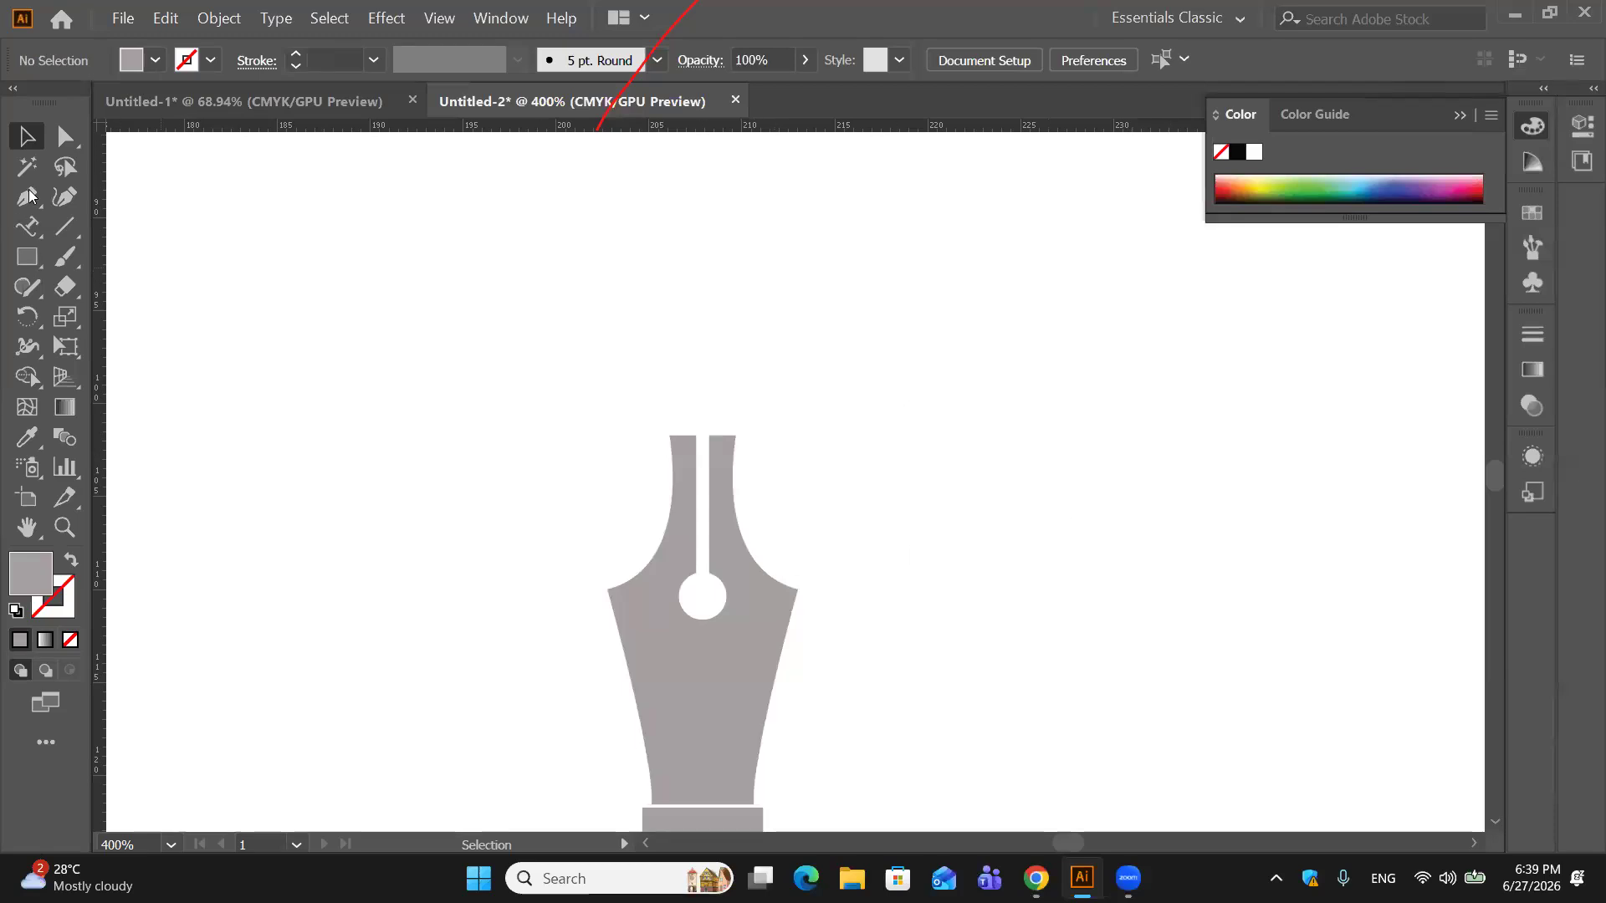
Step: Draw a gray circle about 7.8 mm wide in the empty area above and to the right of the nib
{"action": "scroll", "coordinate": [660, 407], "scroll_direction": "down", "scroll_amount": 1}
{"action": "scroll", "coordinate": [874, 499], "scroll_direction": "down", "scroll_amount": 1}
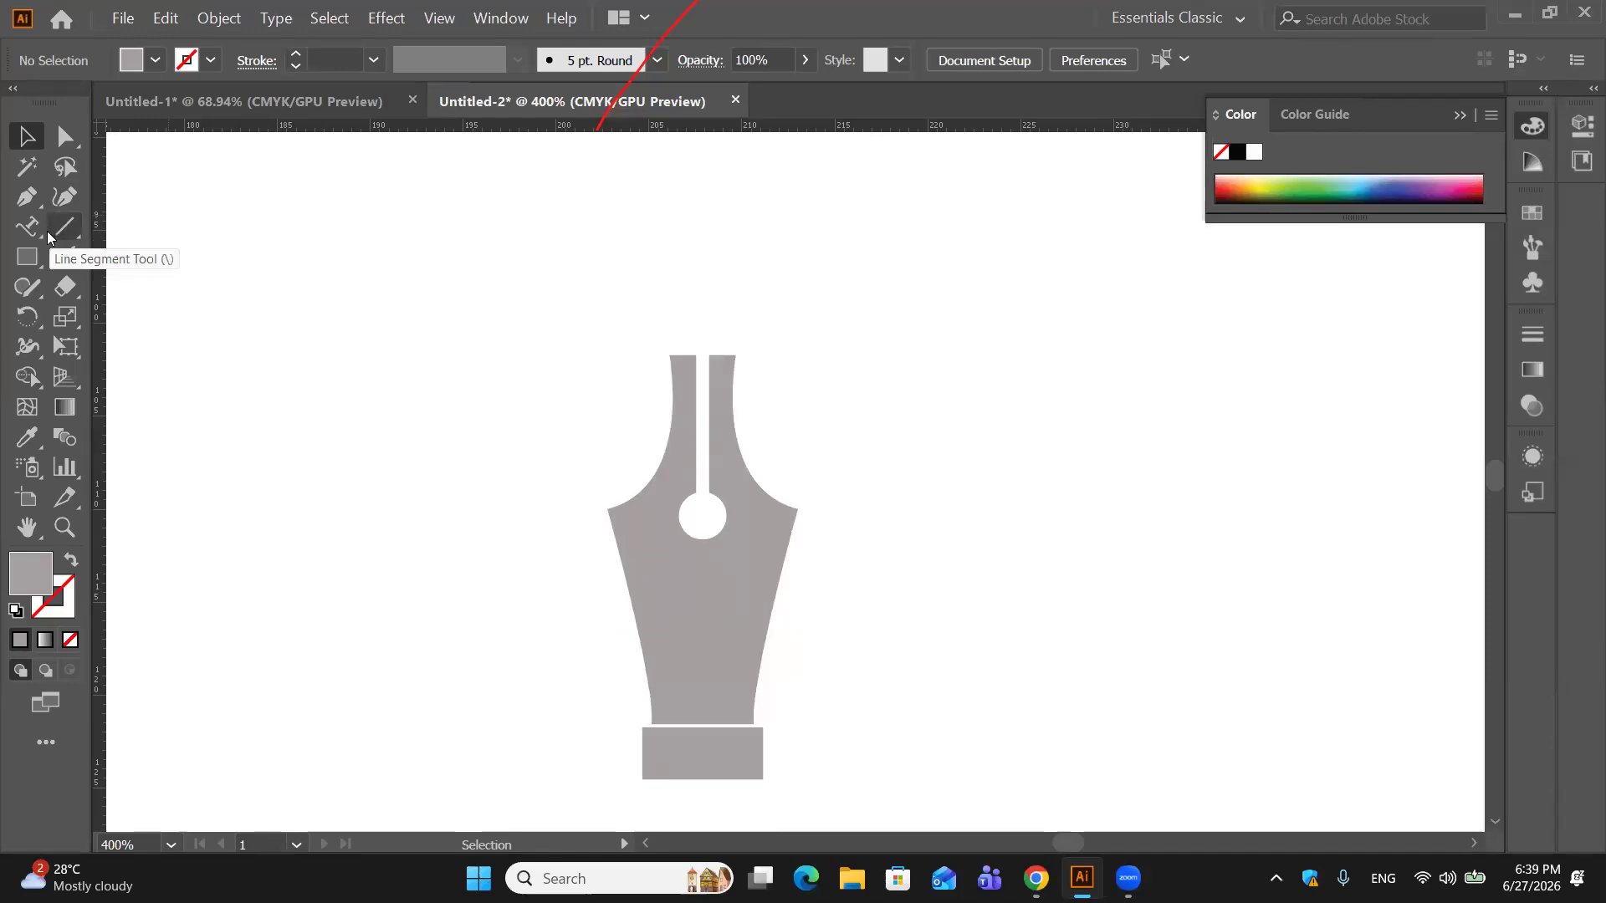
{"action": "left_click", "coordinate": [39, 264]}
{"action": "left_click_drag", "start_coordinate": [39, 264], "coordinate": [134, 319]}
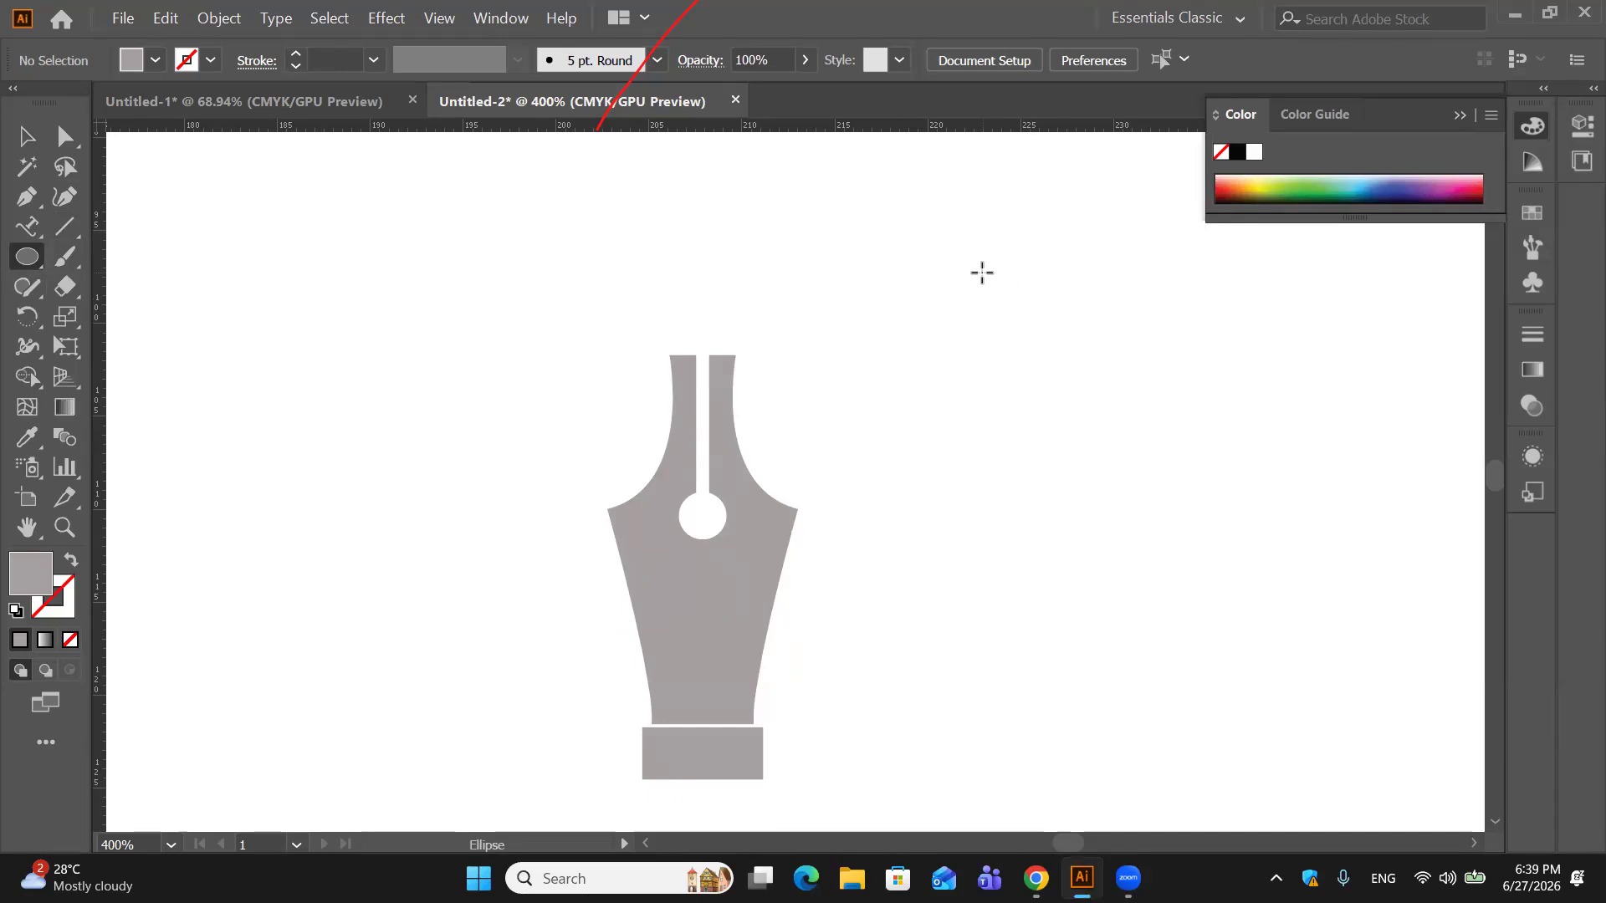
{"action": "left_click_drag", "start_coordinate": [928, 245], "coordinate": [1036, 384]}
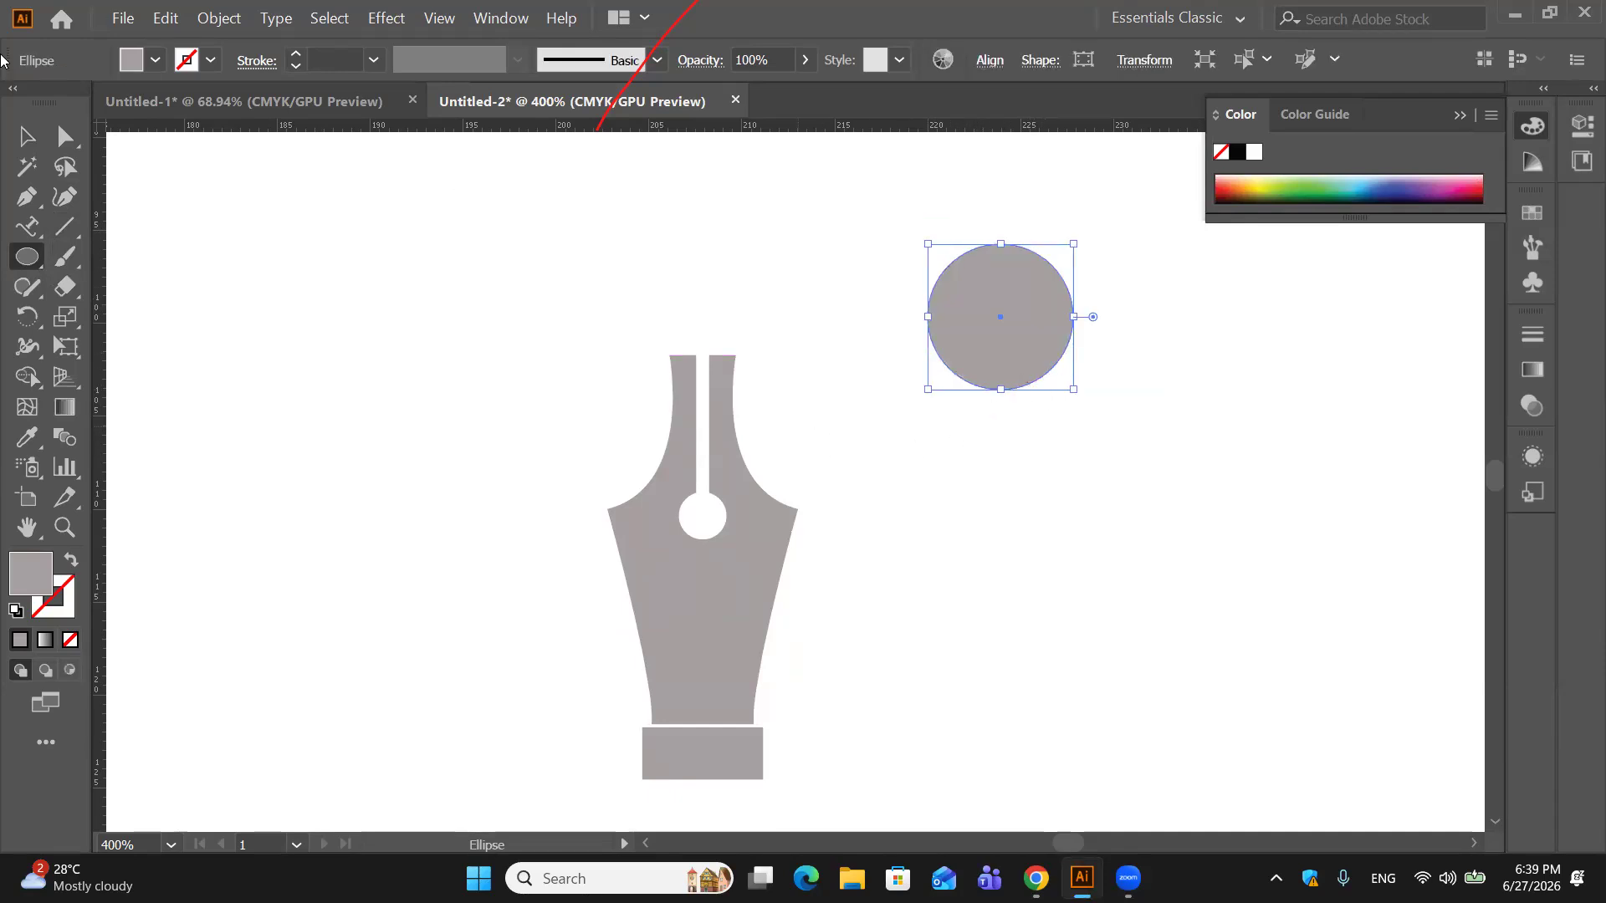
Step: Delete the circle's bottom anchor point and swap fill and stroke to make an open gray semicircular arc with a 1 pt stroke
{"action": "left_click", "coordinate": [61, 135]}
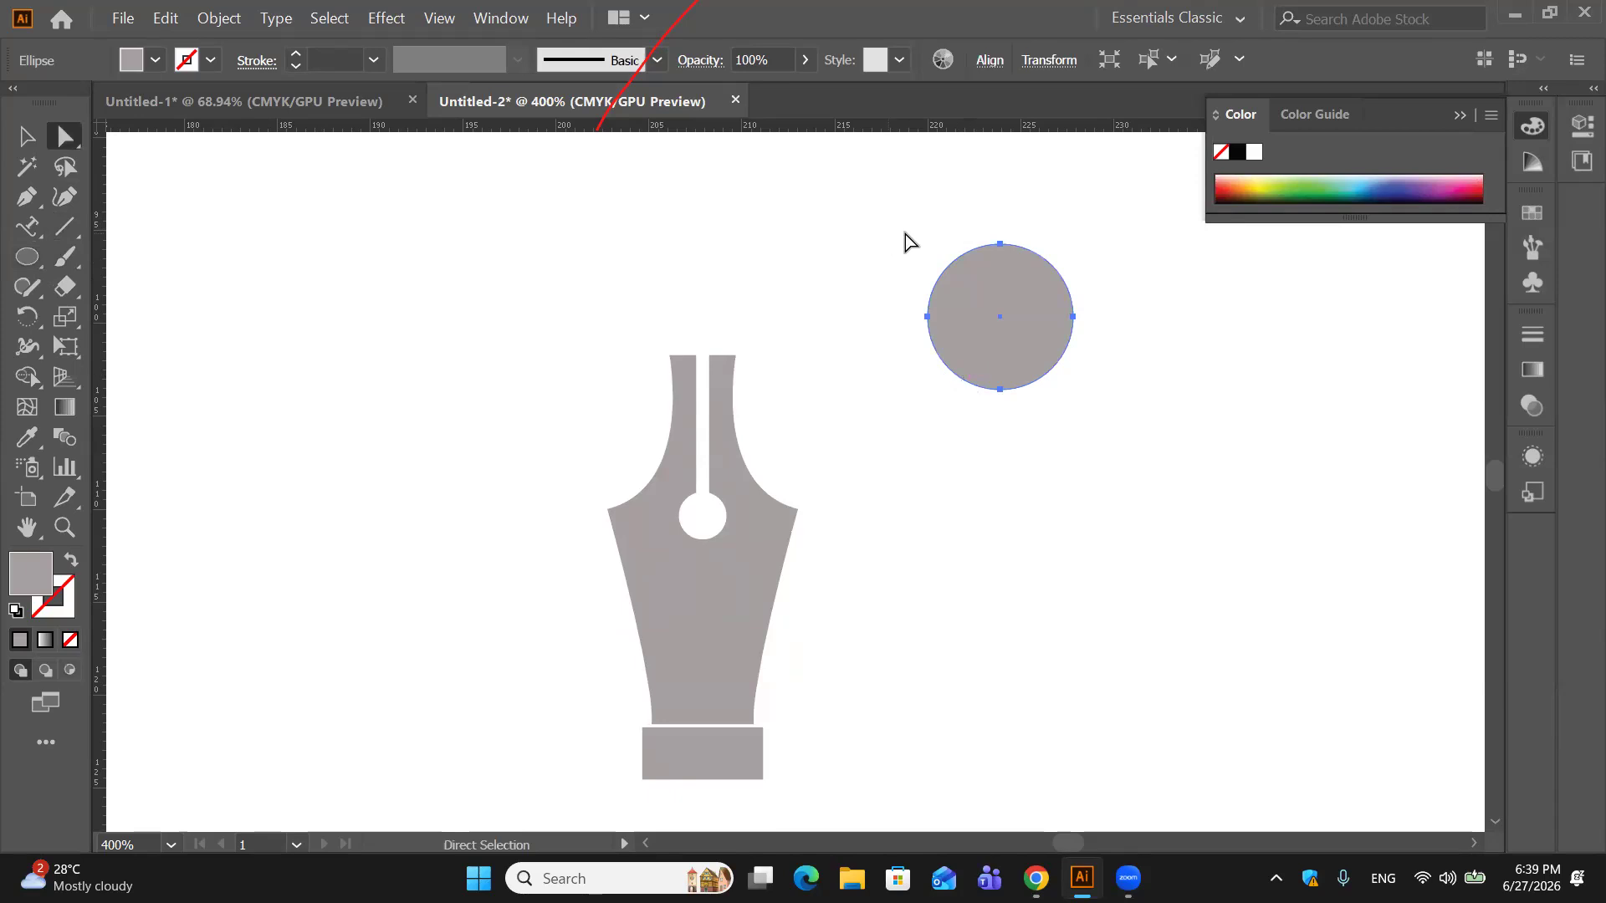
{"action": "left_click", "coordinate": [1001, 389]}
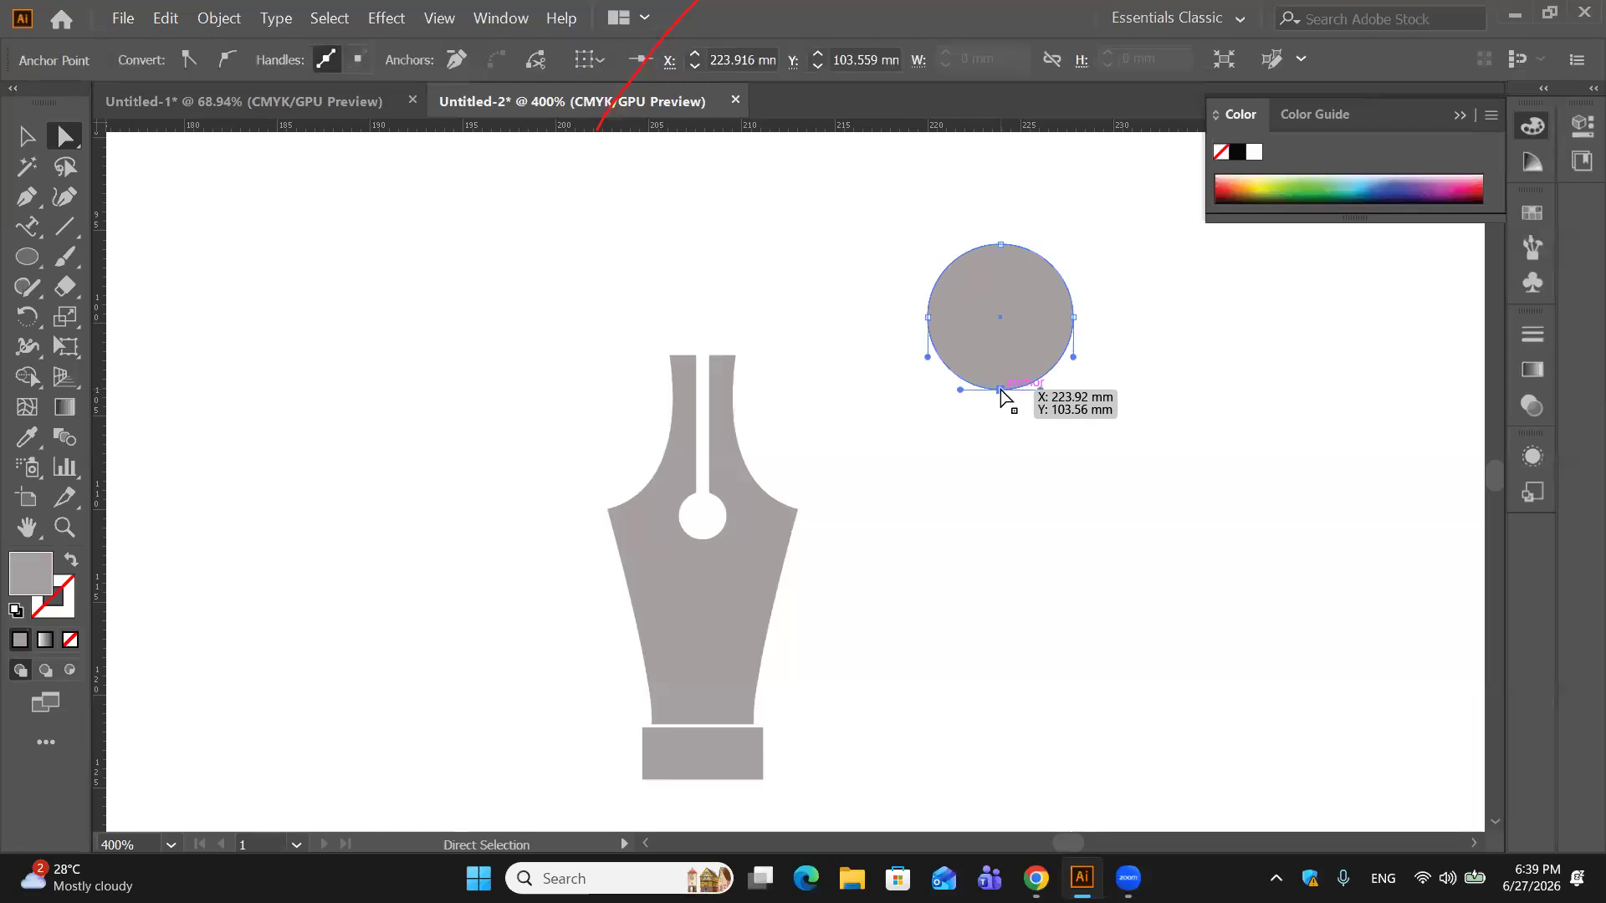
{"action": "key", "text": "Delete"}
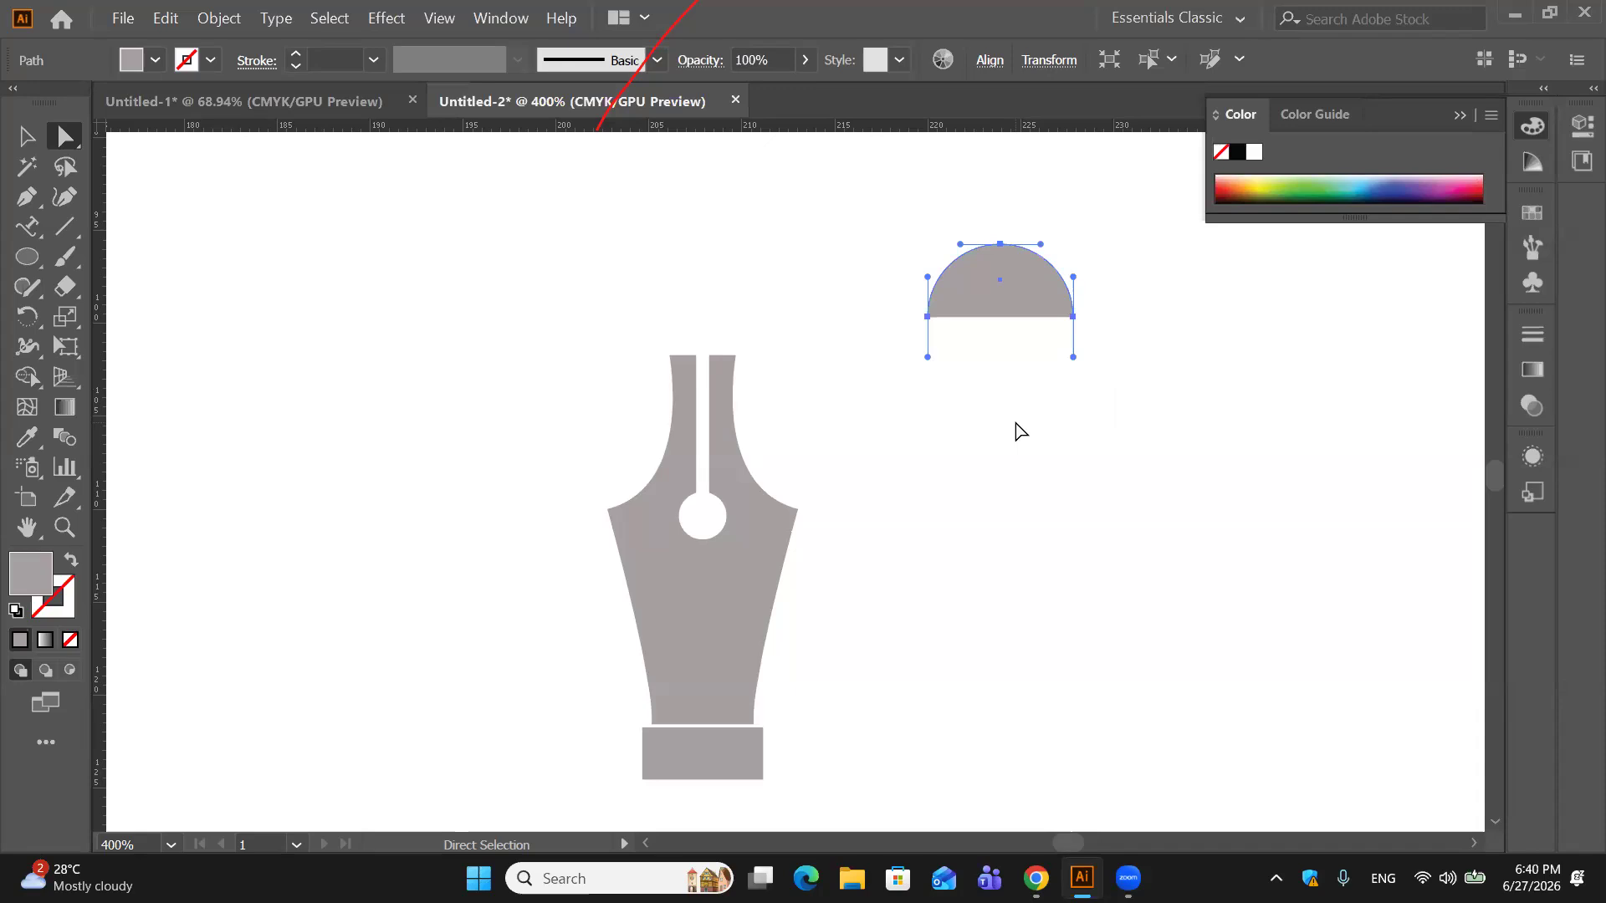
{"action": "left_click", "coordinate": [72, 564]}
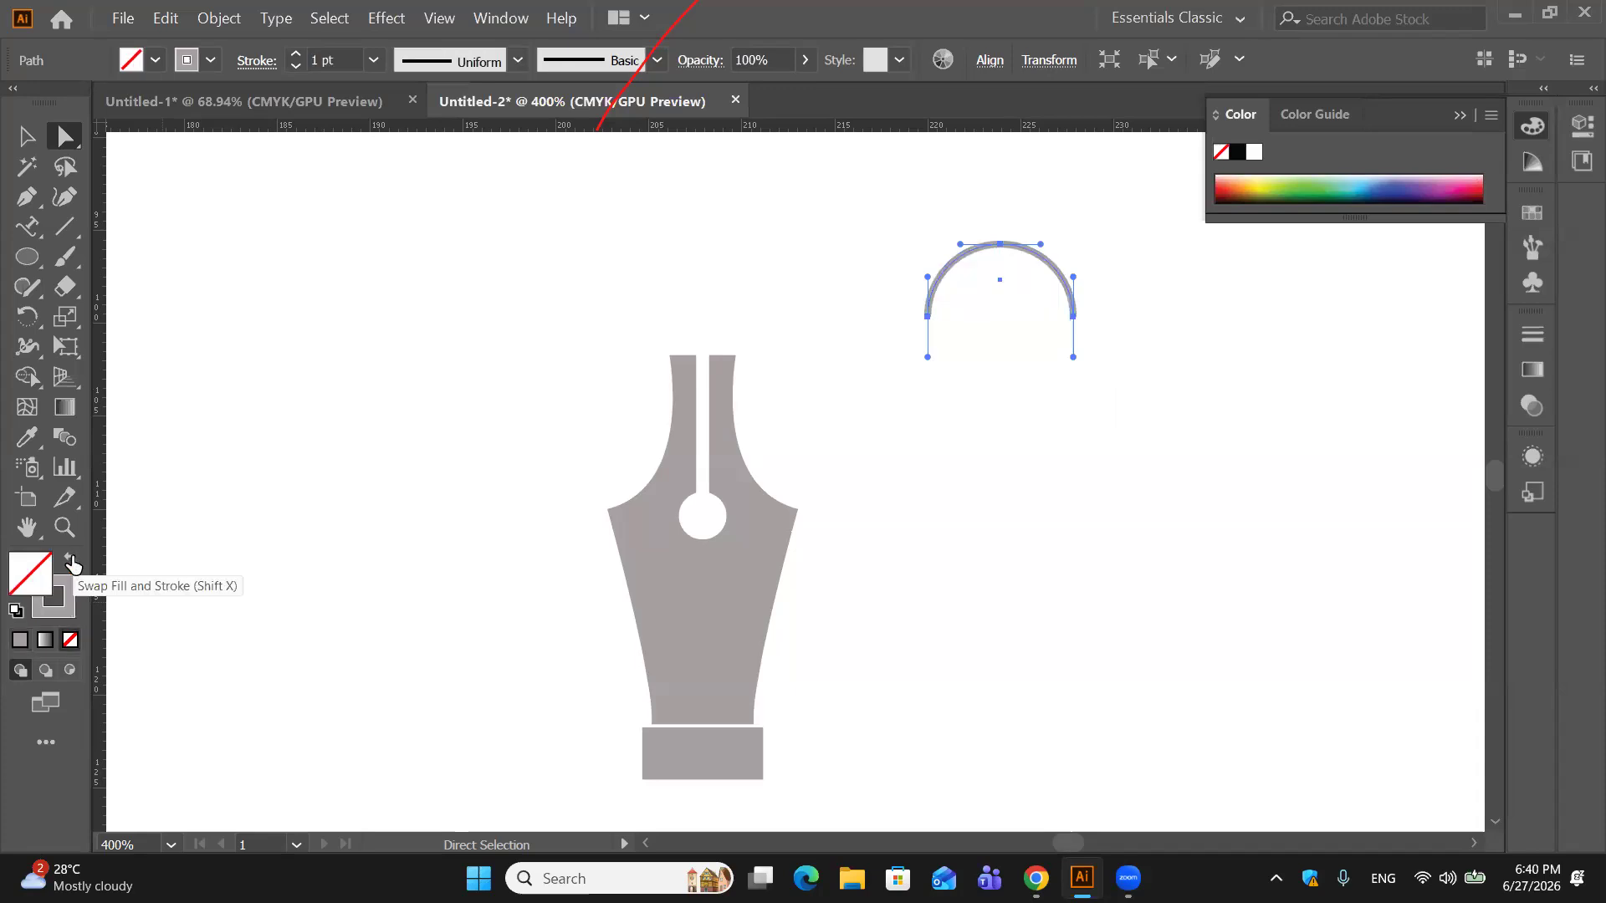
{"action": "left_click", "coordinate": [862, 162]}
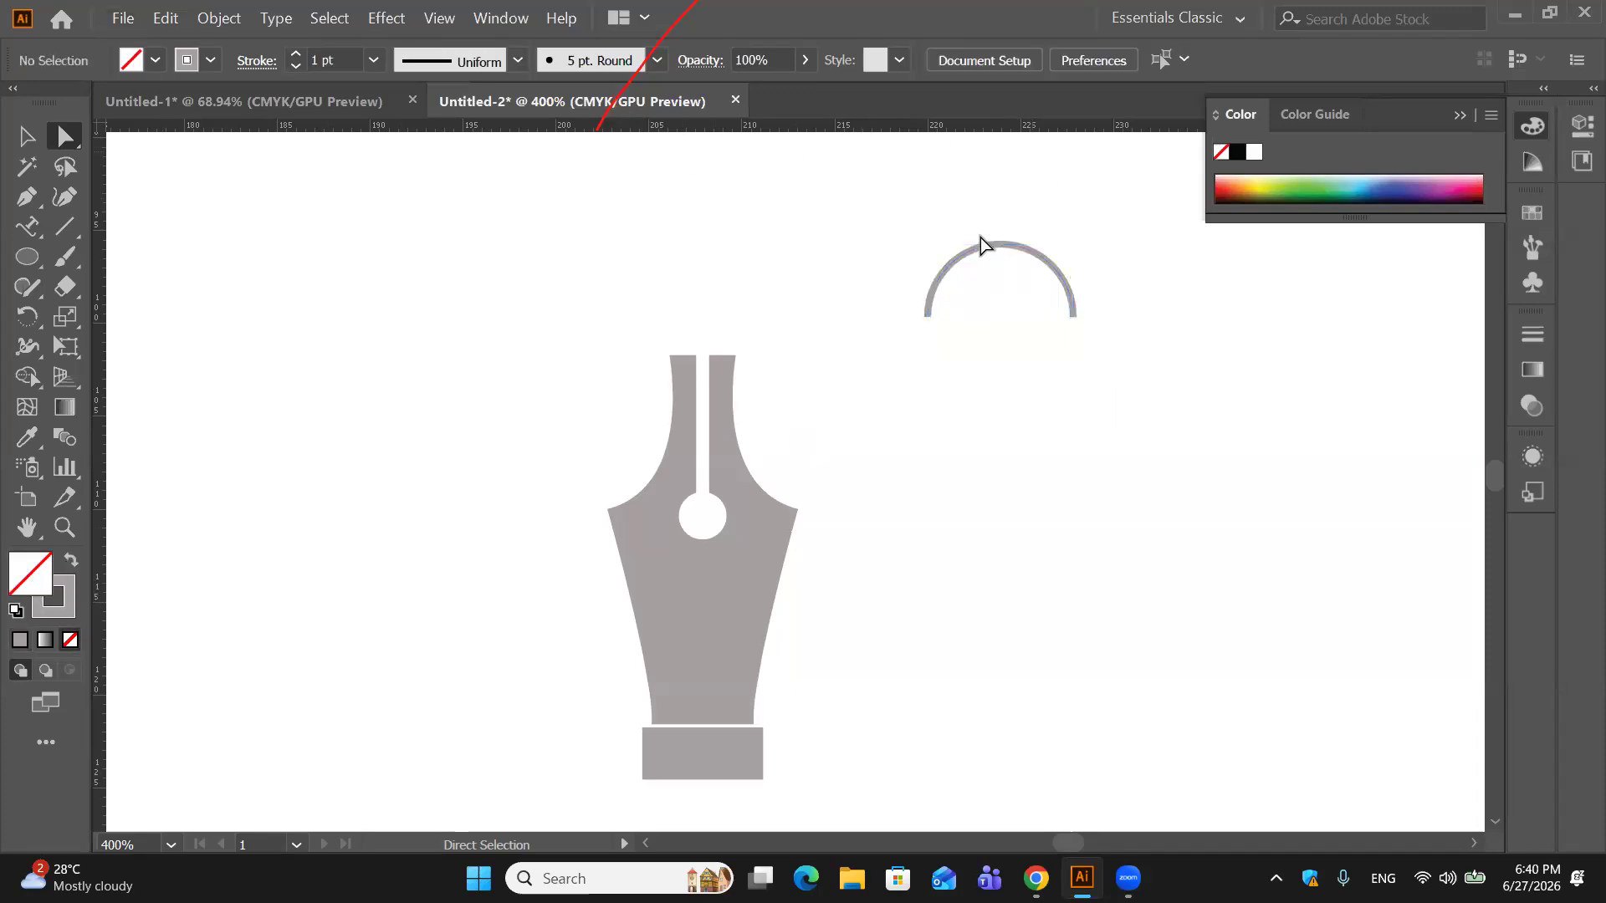
Step: Draw a square about 2.6 mm wide over the top of the arc and give it a gray fill without stroke
{"action": "left_click", "coordinate": [31, 269]}
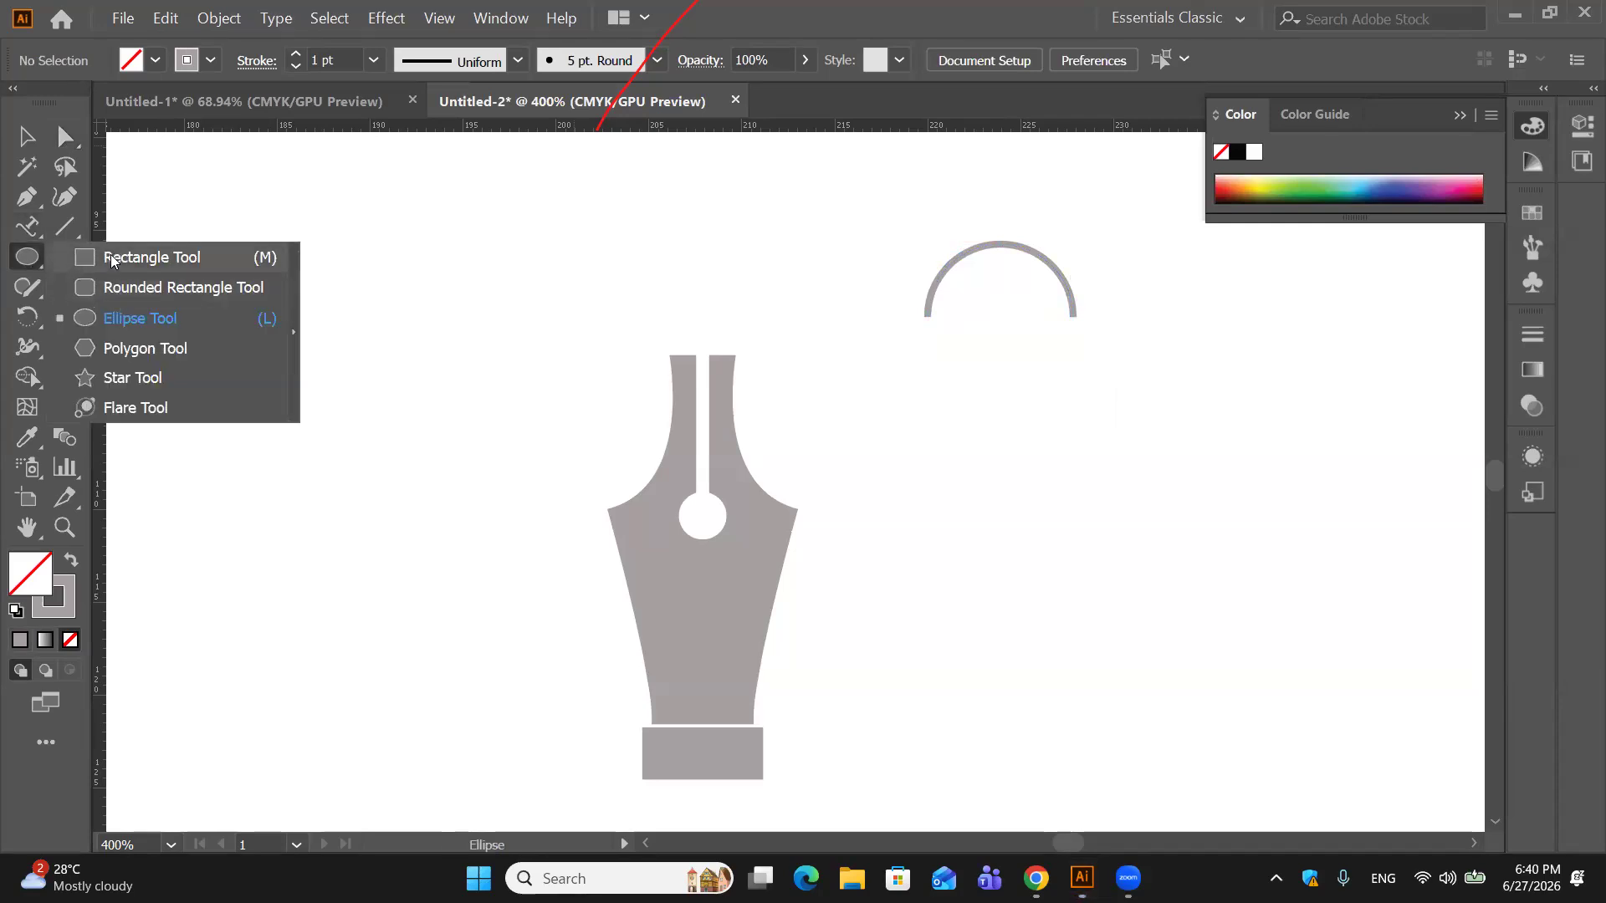
{"action": "left_click", "coordinate": [110, 256]}
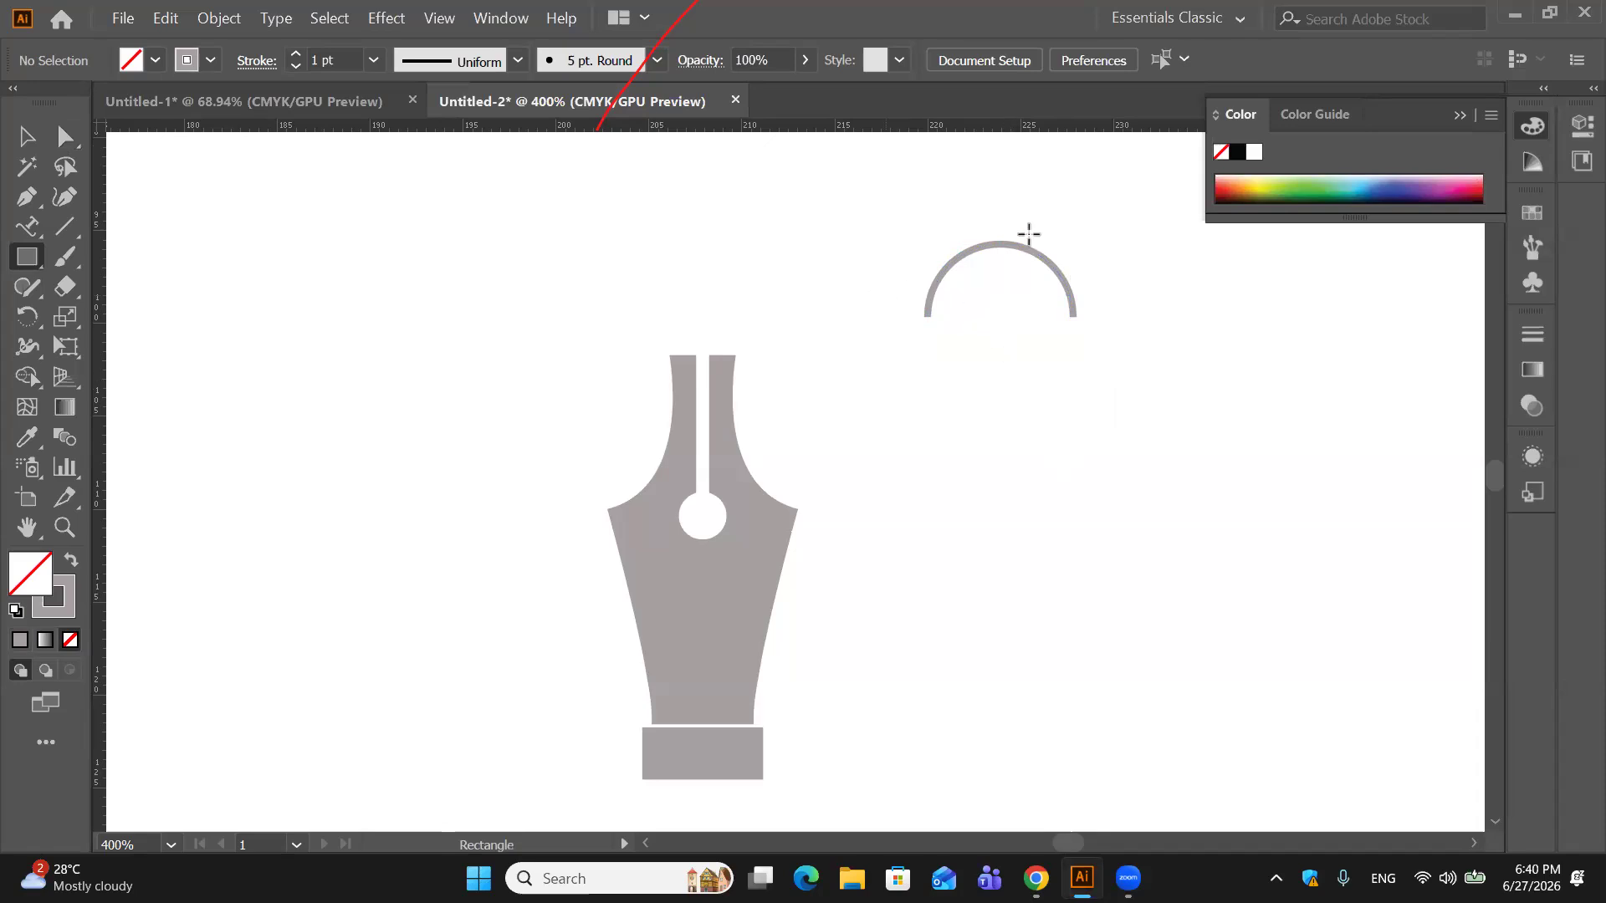
{"action": "left_click_drag", "start_coordinate": [982, 224], "coordinate": [1000, 270]}
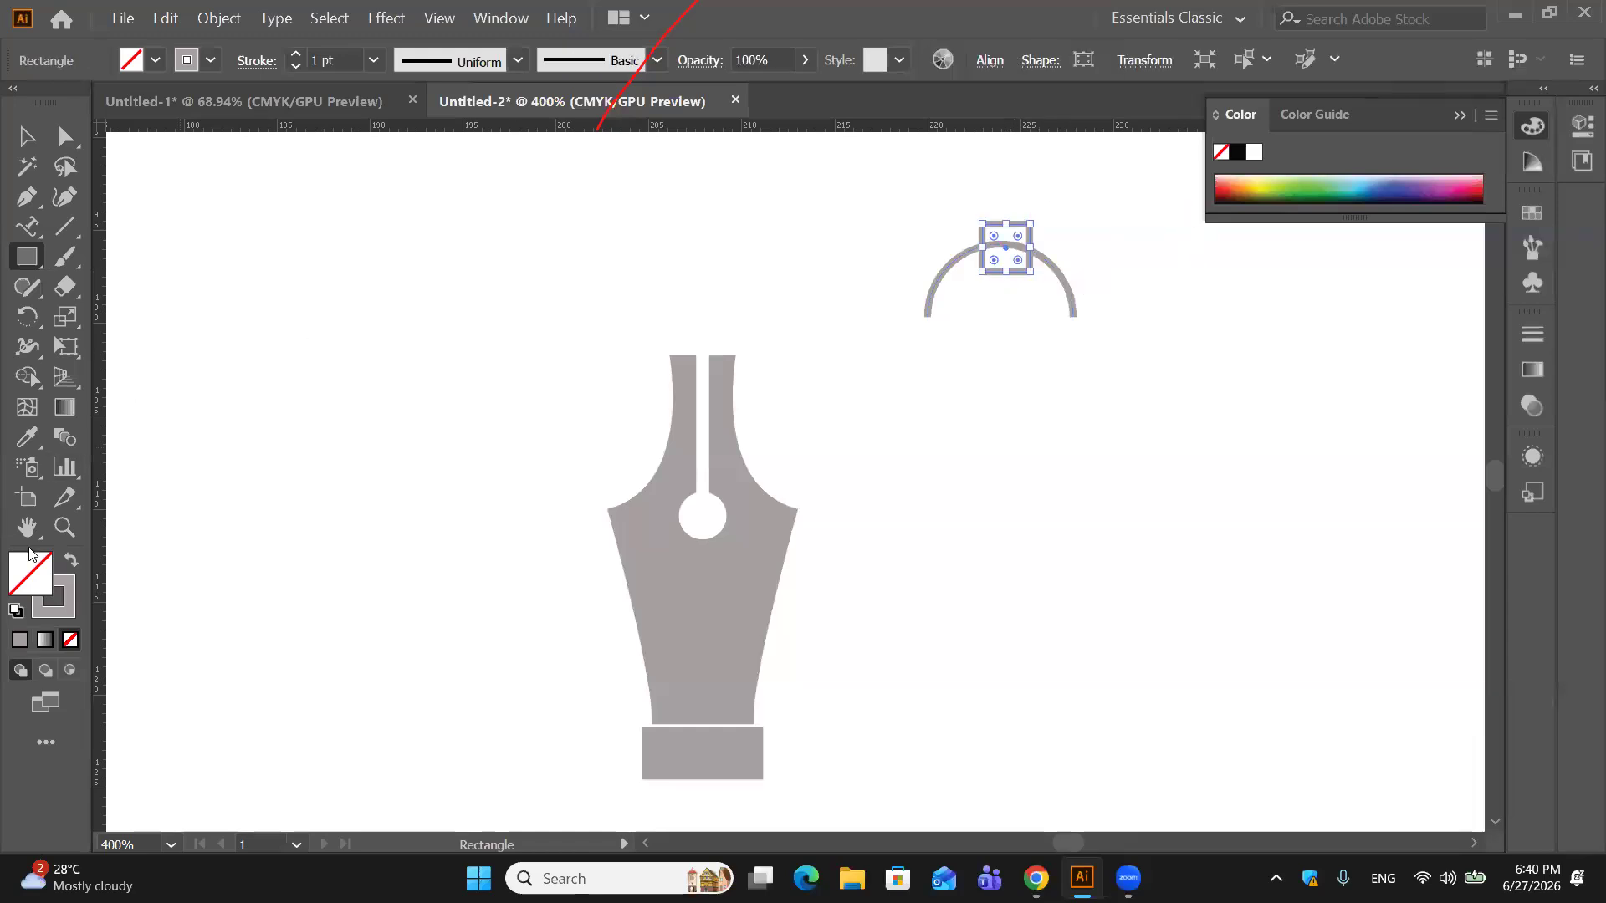
{"action": "left_click", "coordinate": [71, 561]}
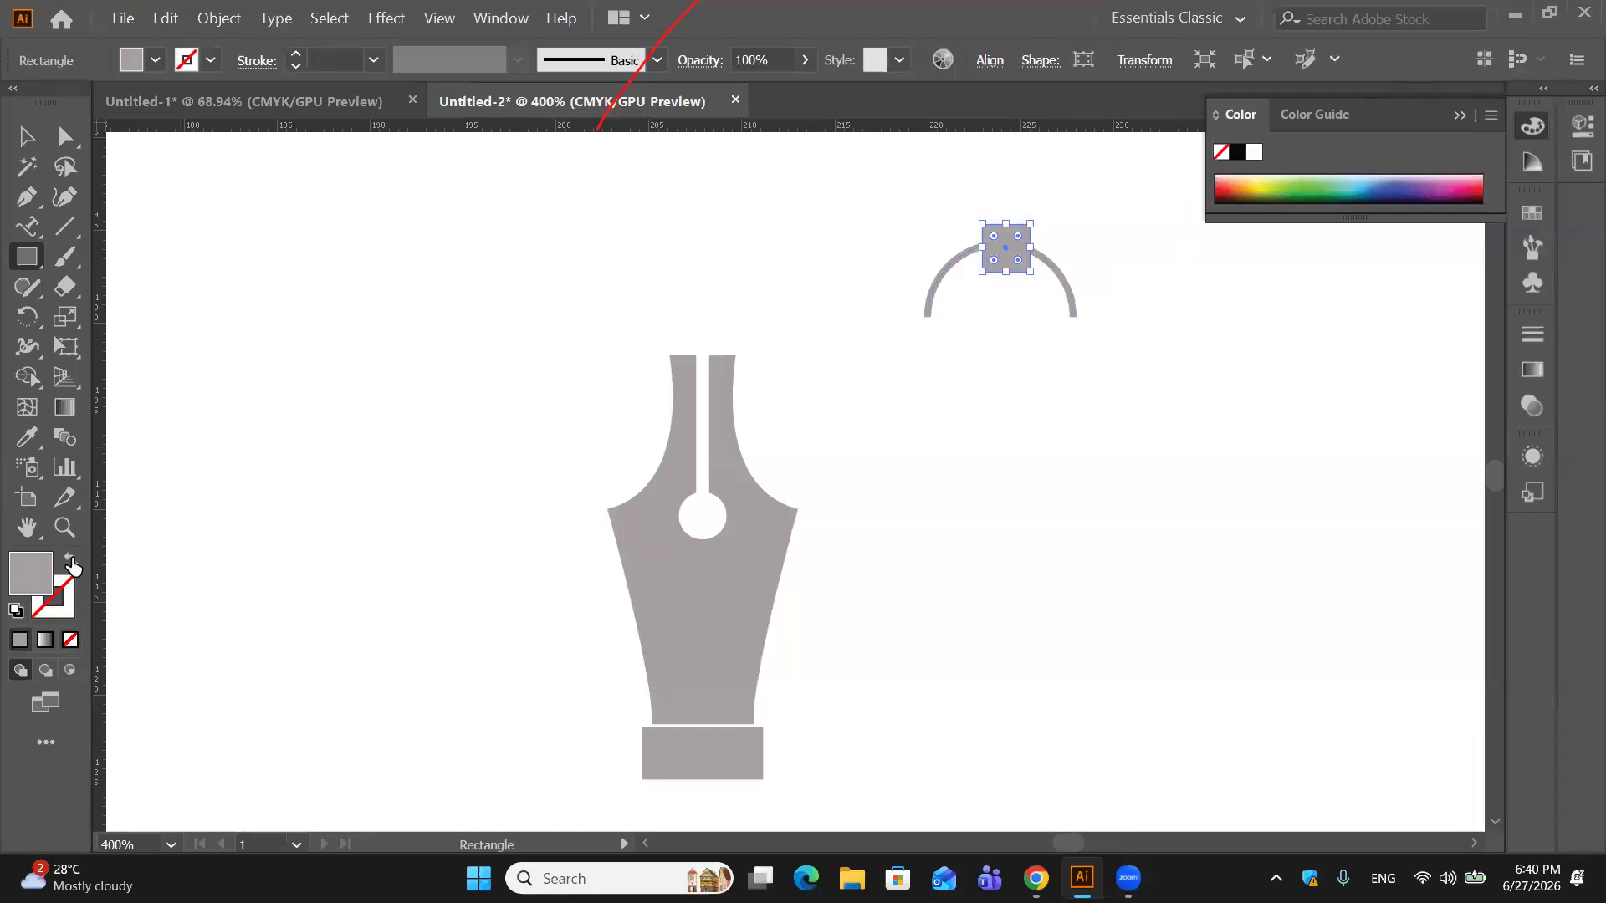
Step: Move the small gray square so it is centered on the arc's right end
{"action": "left_click", "coordinate": [26, 135]}
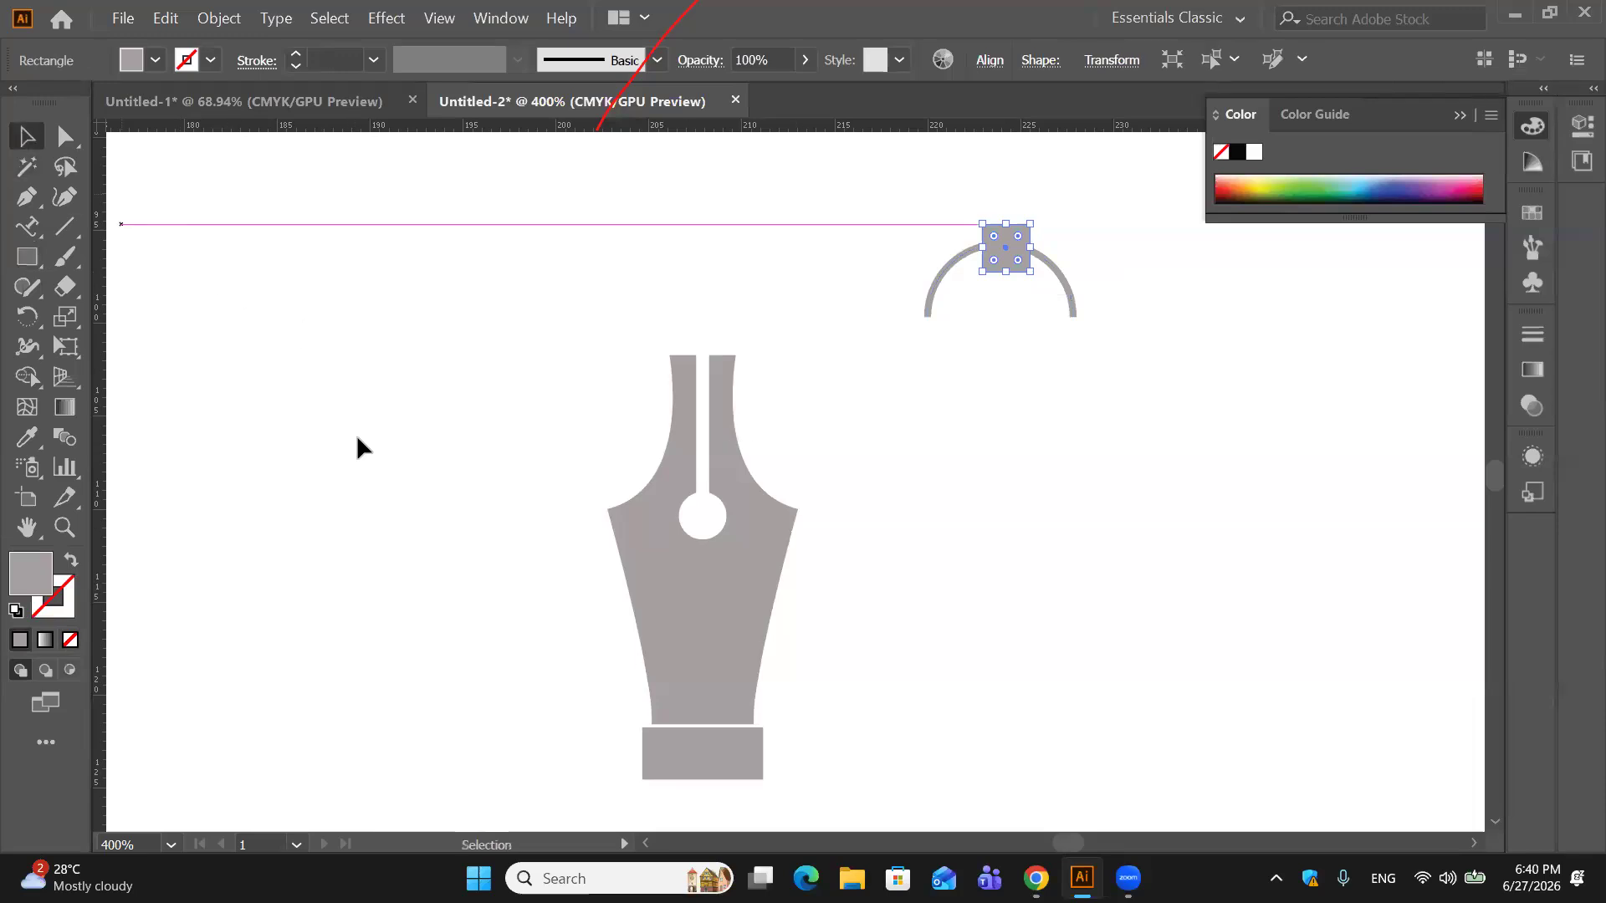
{"action": "left_click", "coordinate": [1376, 505]}
{"action": "left_click_drag", "start_coordinate": [1006, 244], "coordinate": [1073, 315]}
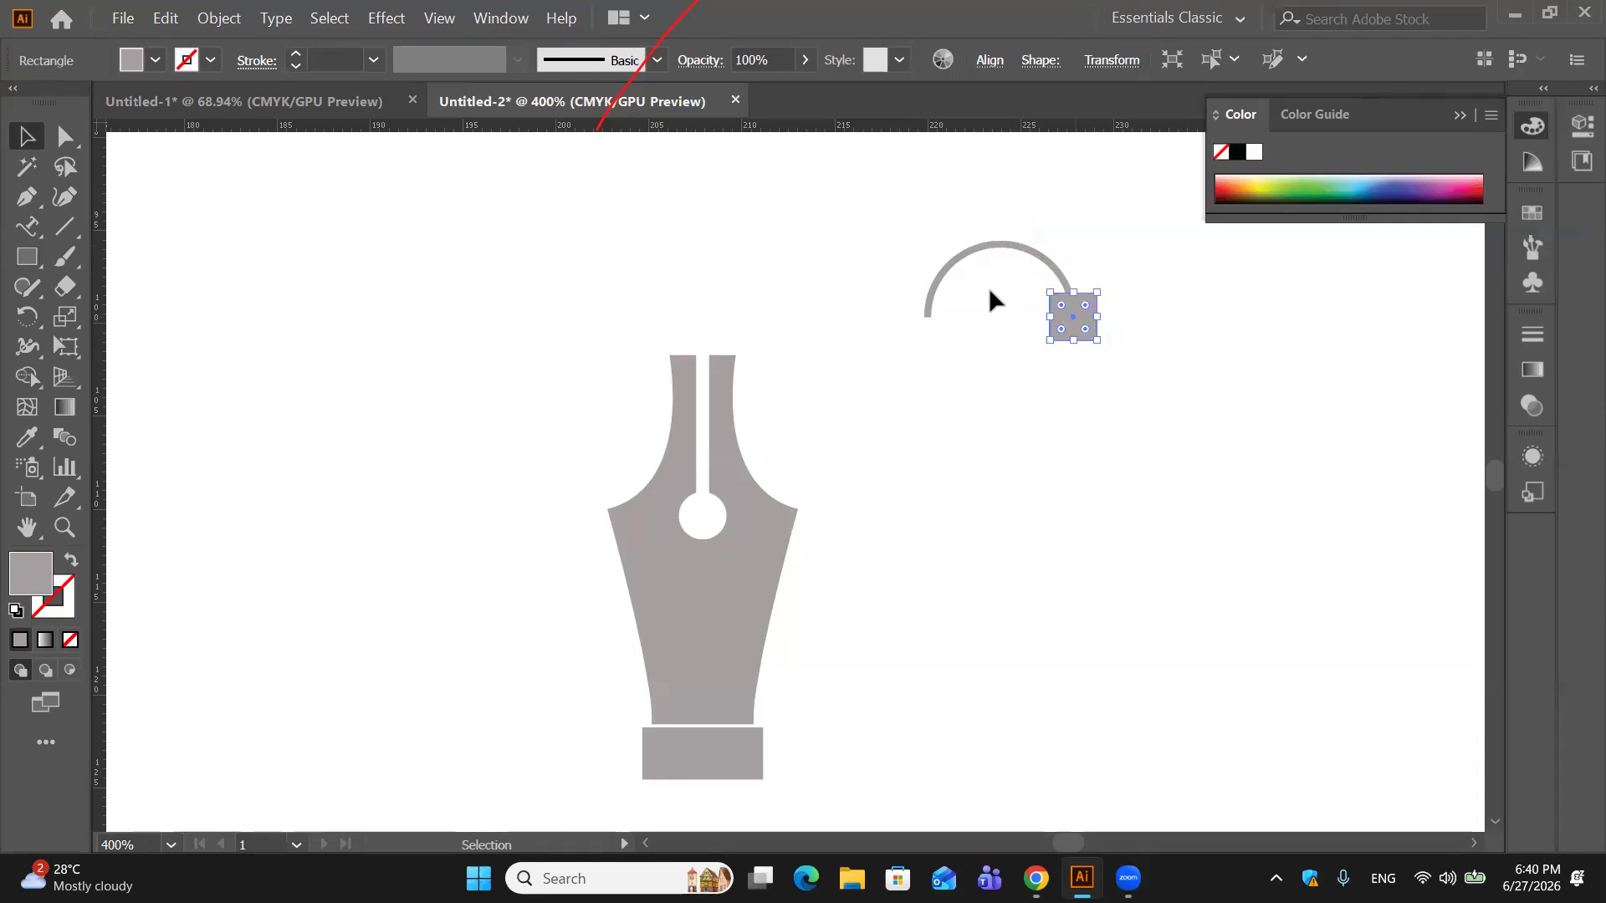
Step: Undo the square's move and place copies of it on both ends of the arc, keeping the original at the arc's top
{"action": "key", "text": "ctrl+z"}
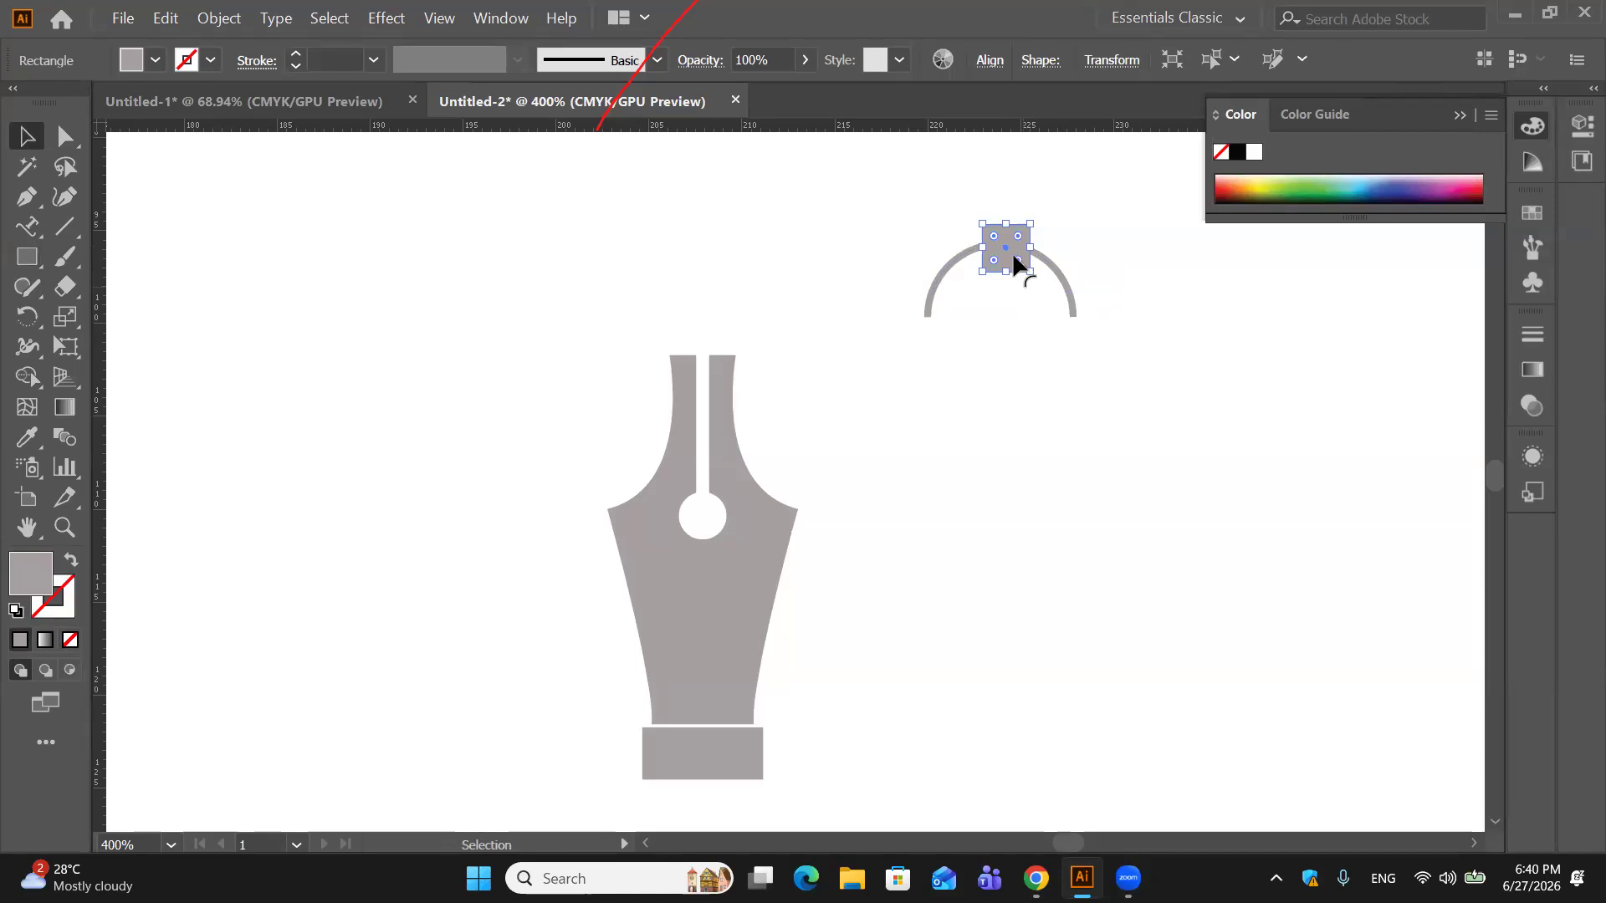
{"action": "left_click_drag", "start_coordinate": [1006, 255], "coordinate": [925, 316]}
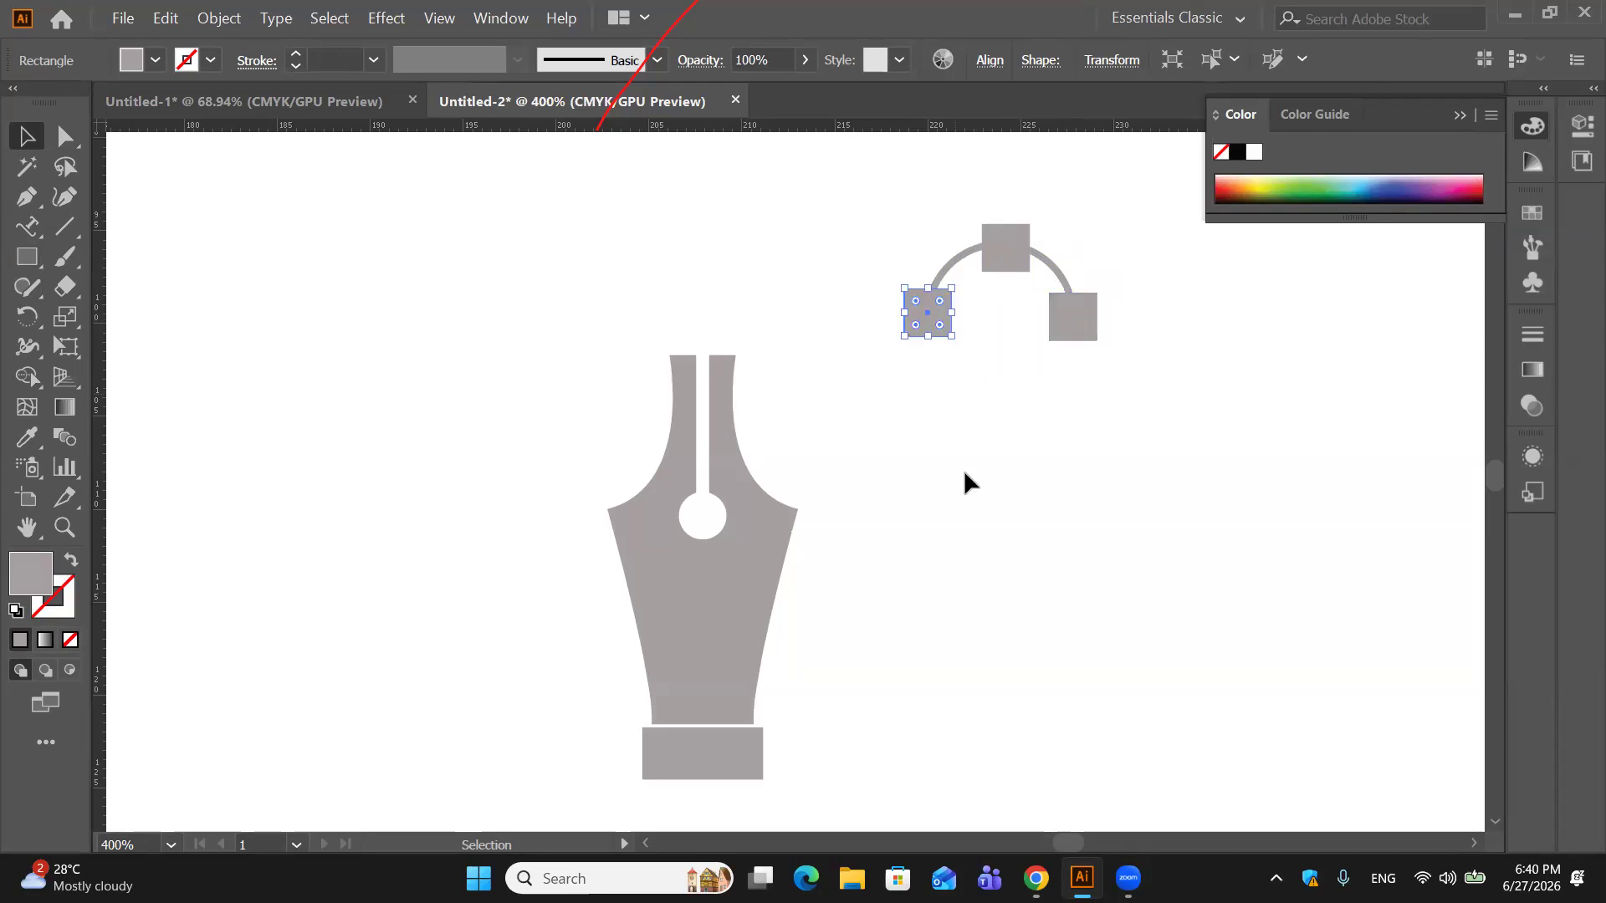
{"action": "left_click", "coordinate": [971, 469]}
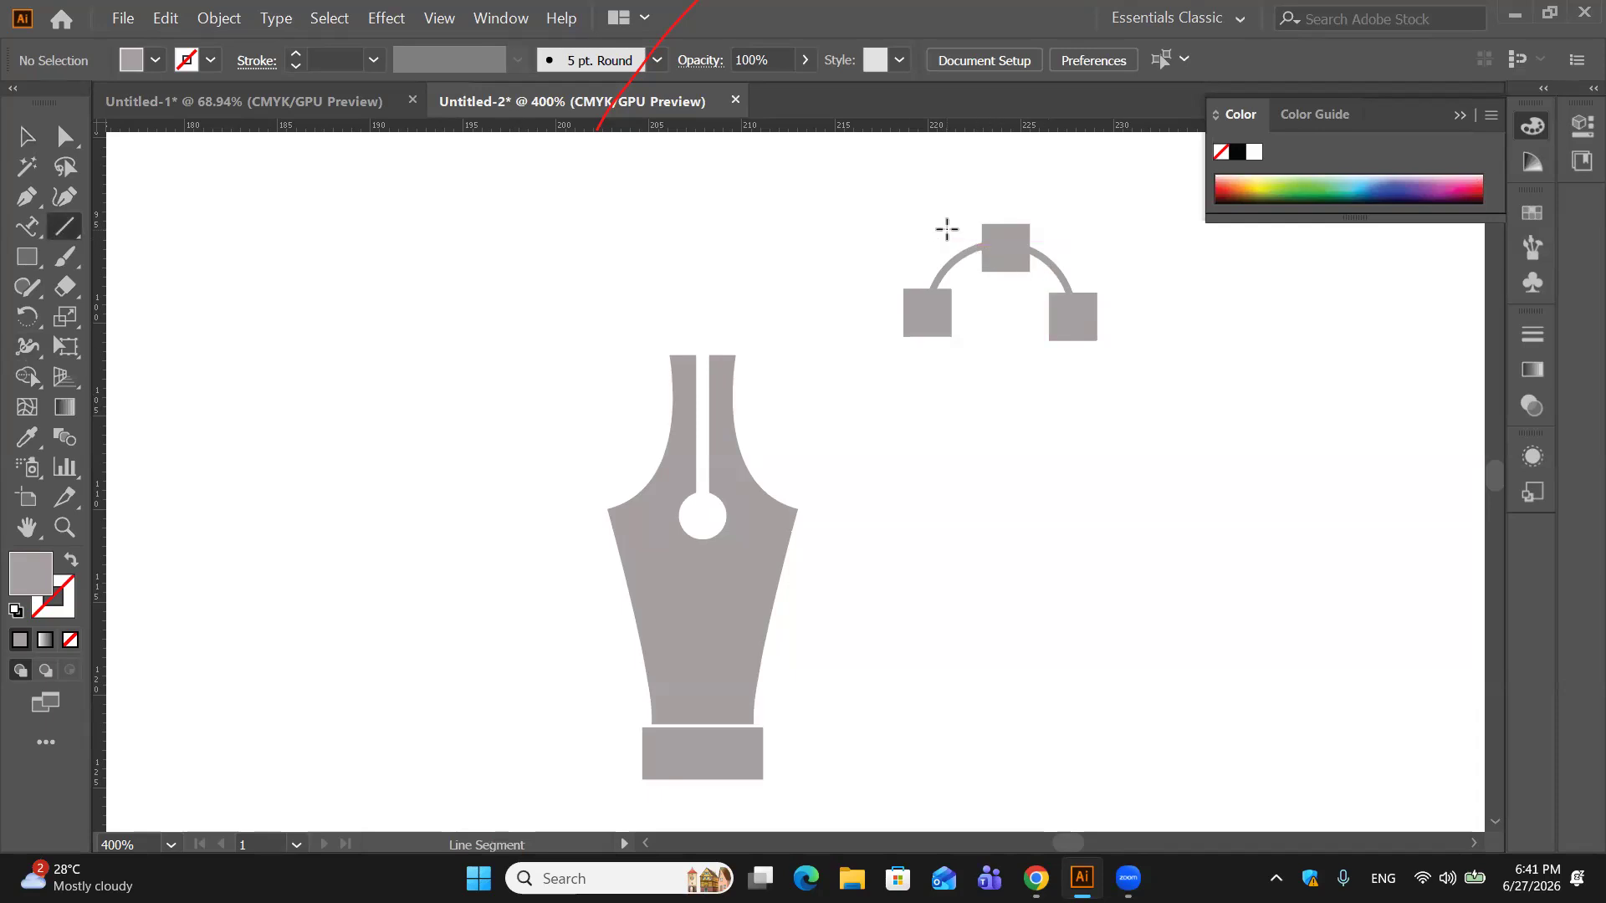
Step: Draw a horizontal line without fill or stroke level with the arc's top and shorten it equally at both ends
{"action": "left_click_drag", "start_coordinate": [936, 243], "coordinate": [1217, 233]}
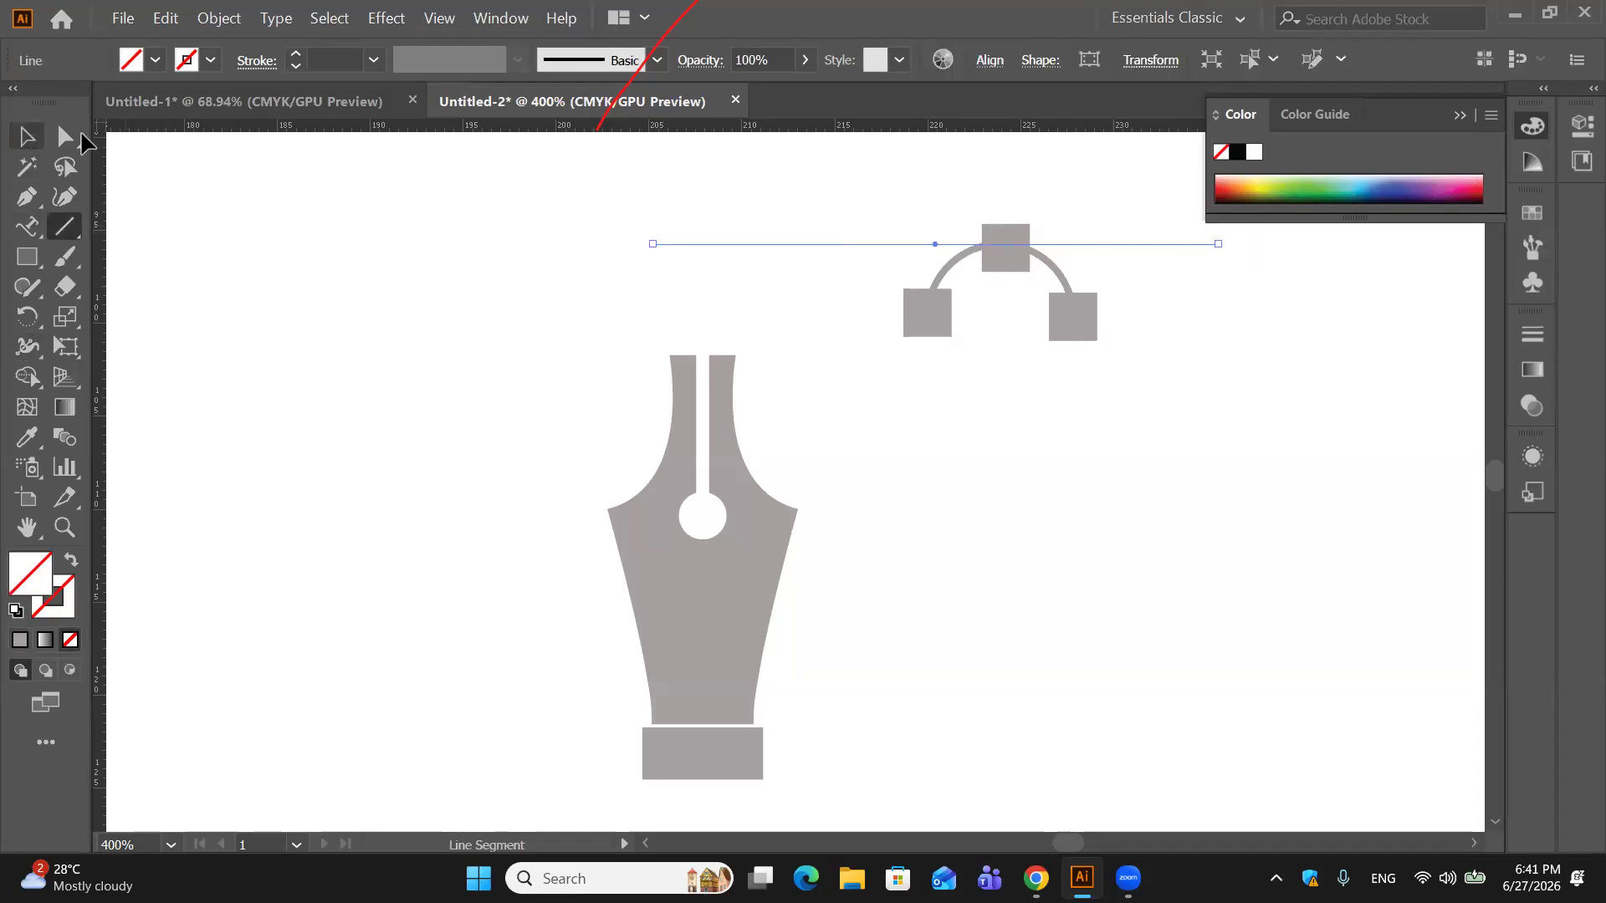
{"action": "key", "text": "v"}
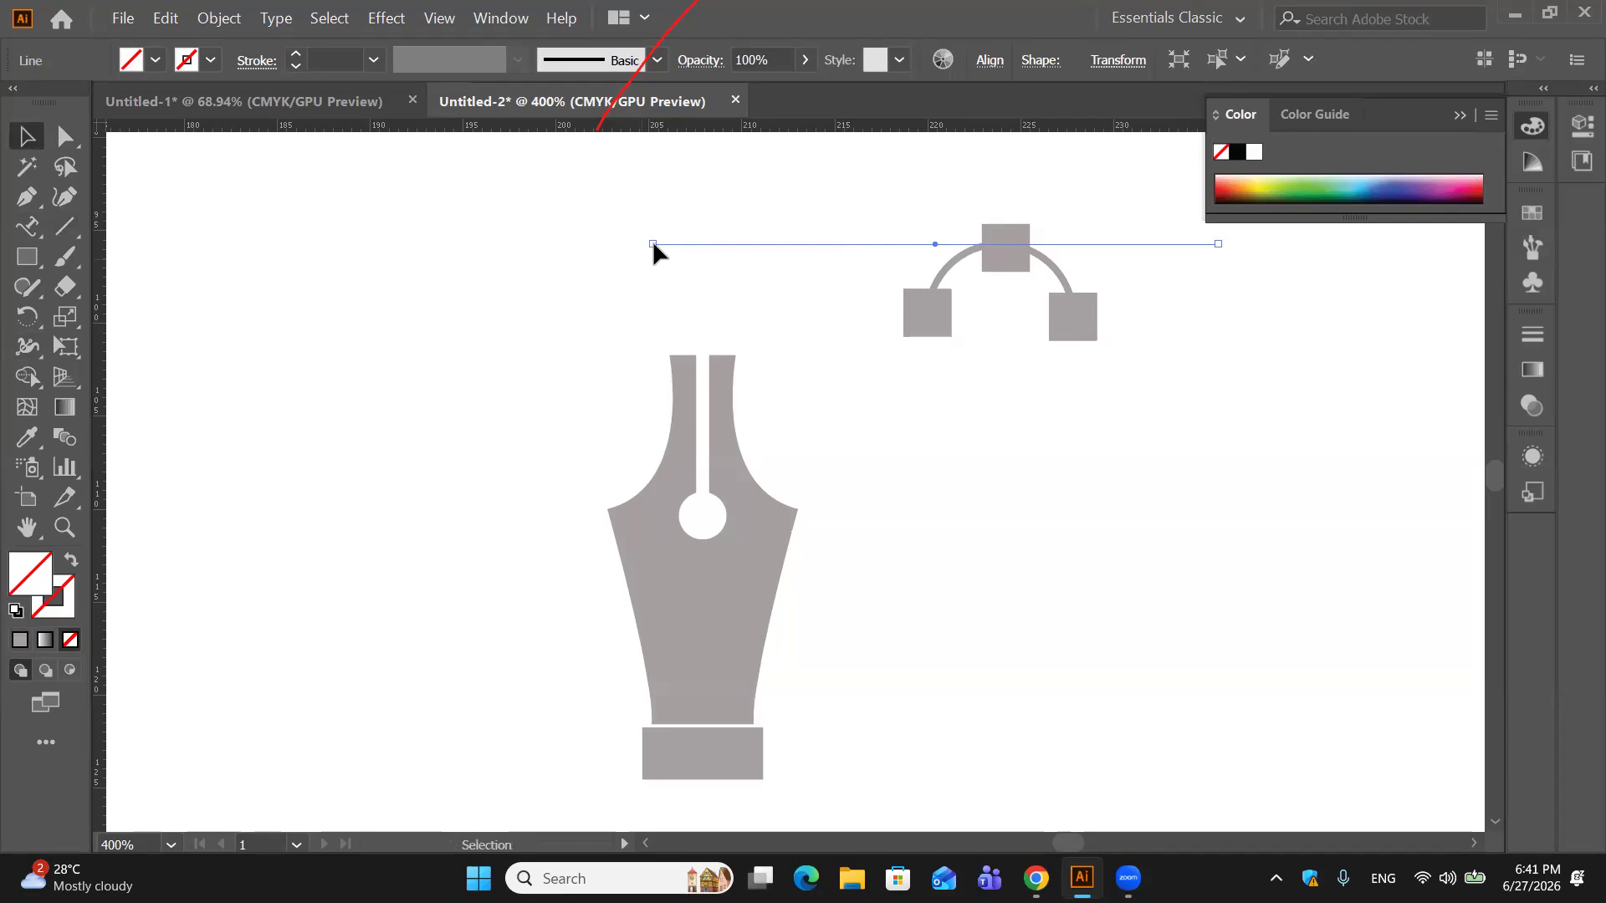
{"action": "left_click_drag", "start_coordinate": [654, 245], "coordinate": [828, 244]}
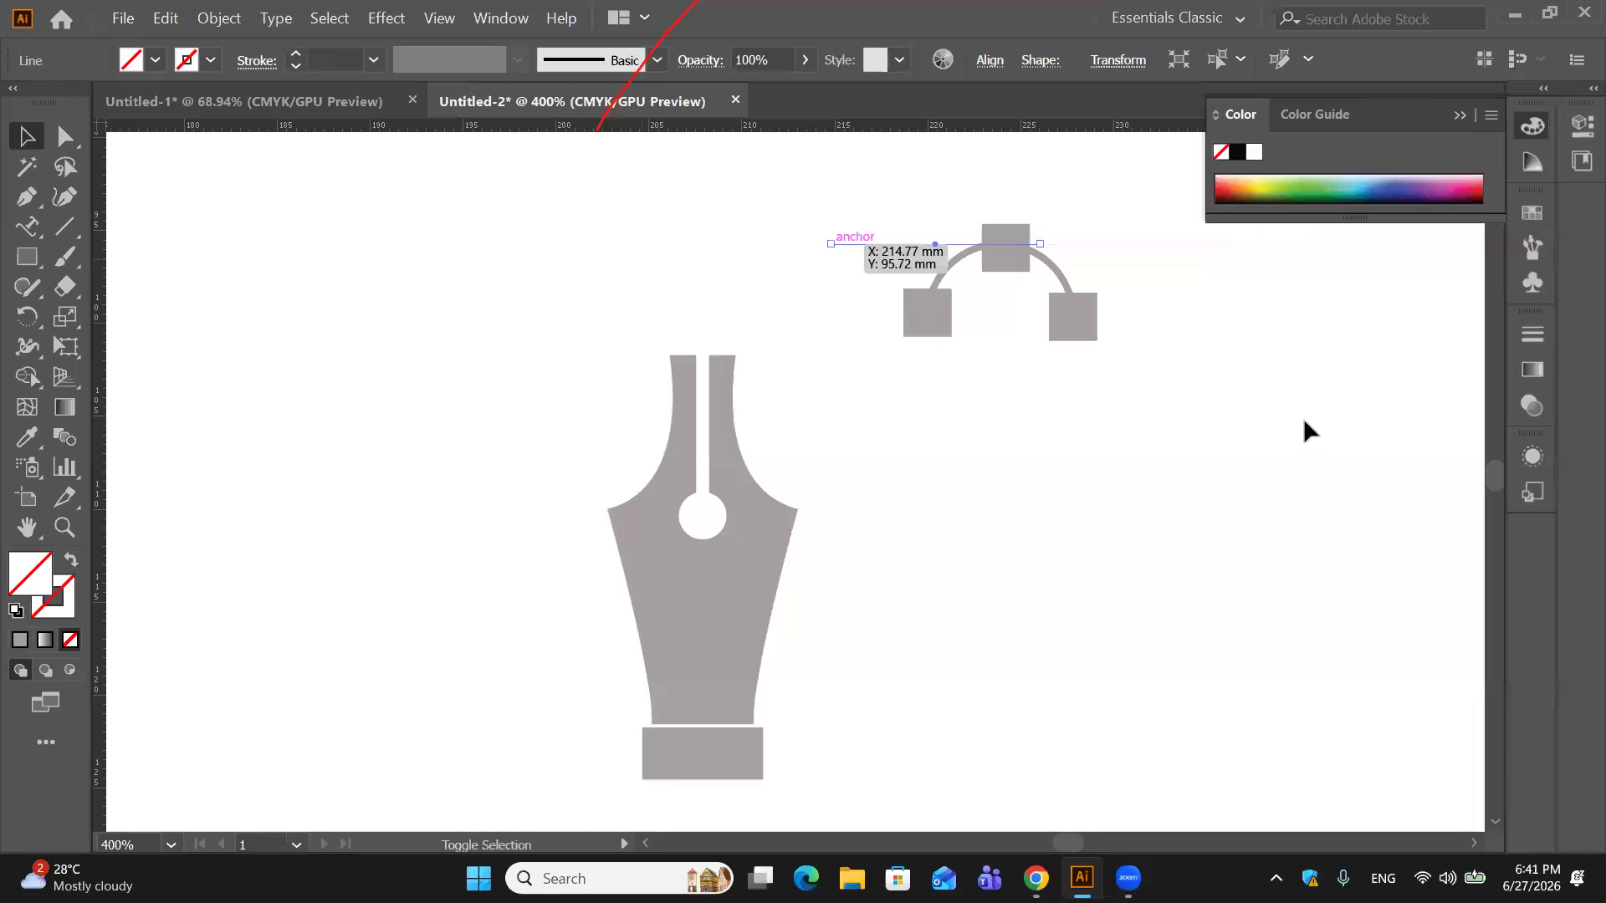
{"action": "left_click", "coordinate": [1218, 314]}
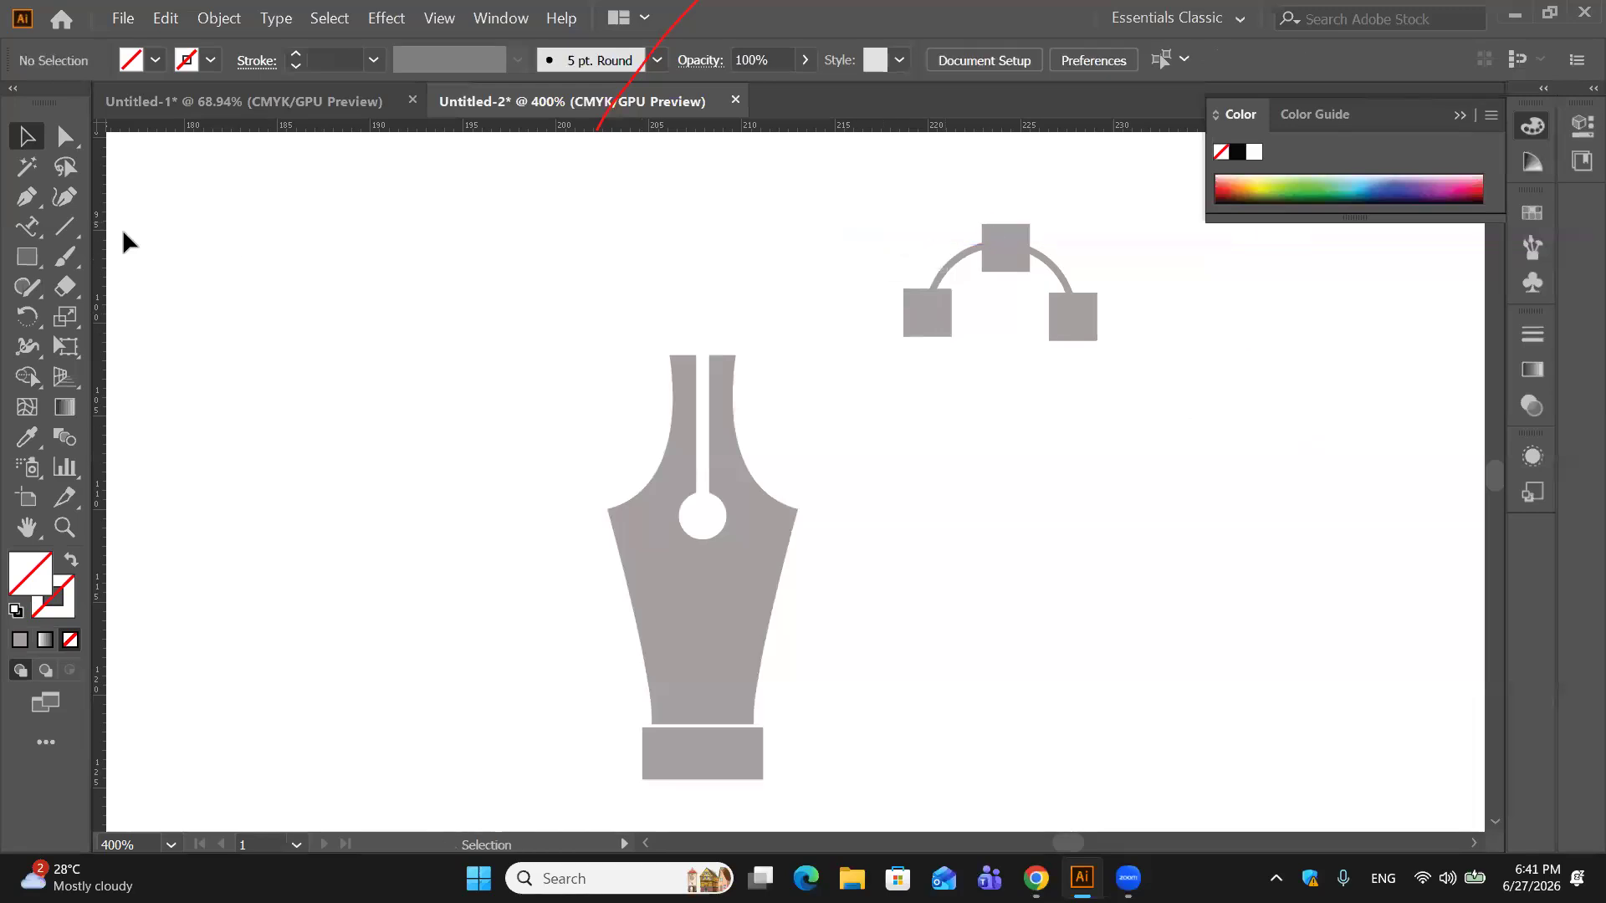
Step: Draw another horizontal line without fill or stroke through the arc's top and move it so it is centered on the top square
{"action": "left_click", "coordinate": [64, 225]}
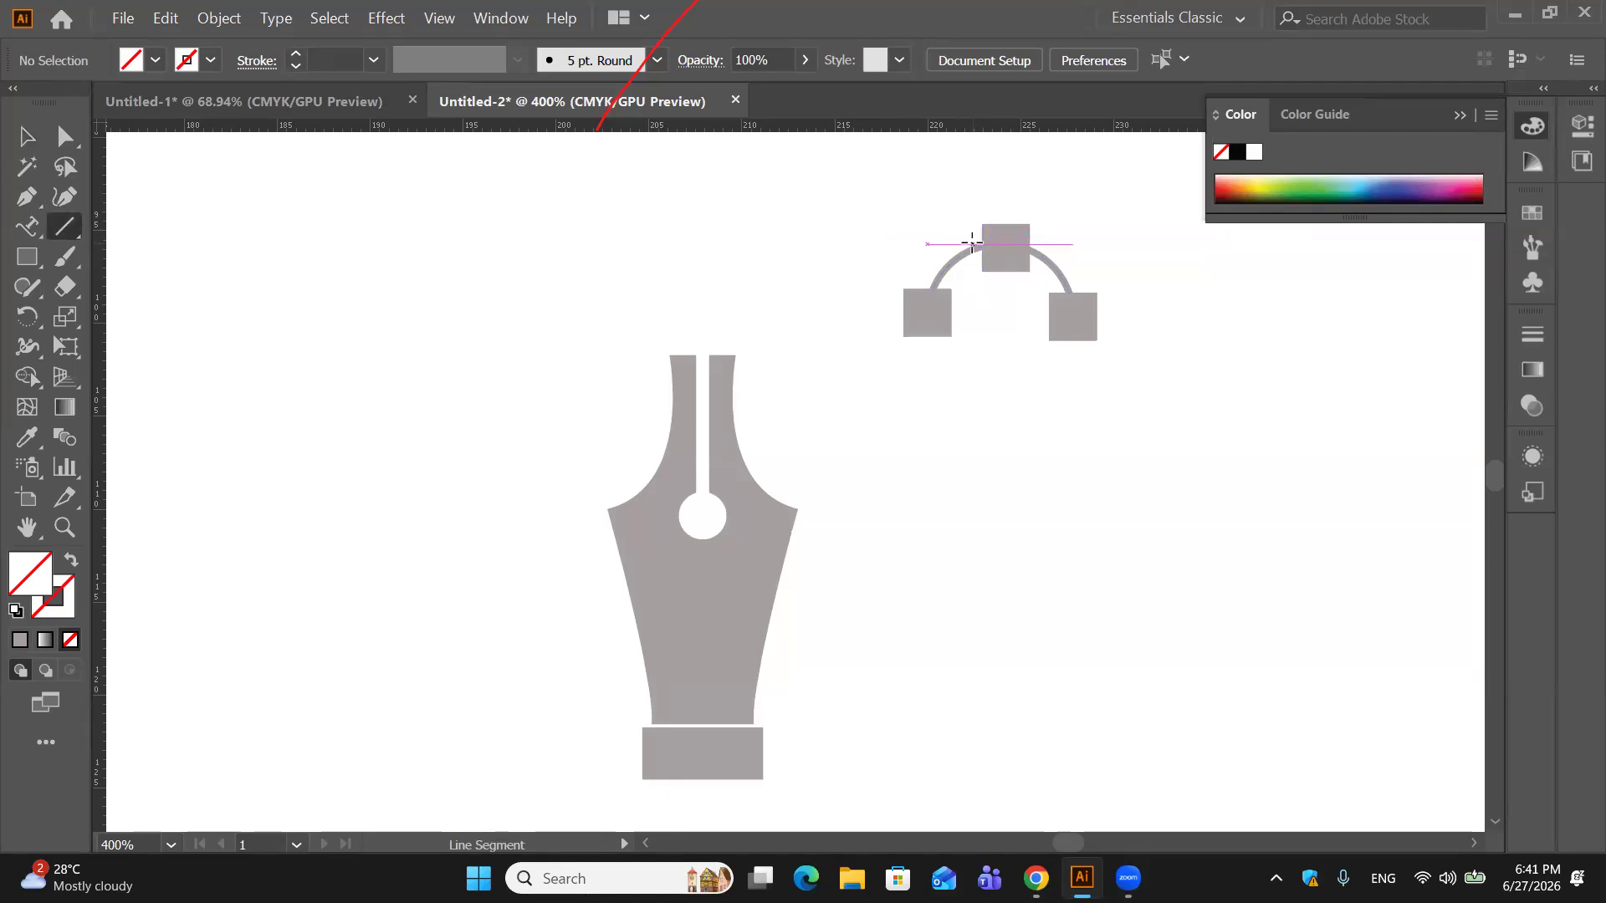
{"action": "left_click_drag", "start_coordinate": [938, 244], "coordinate": [1118, 244]}
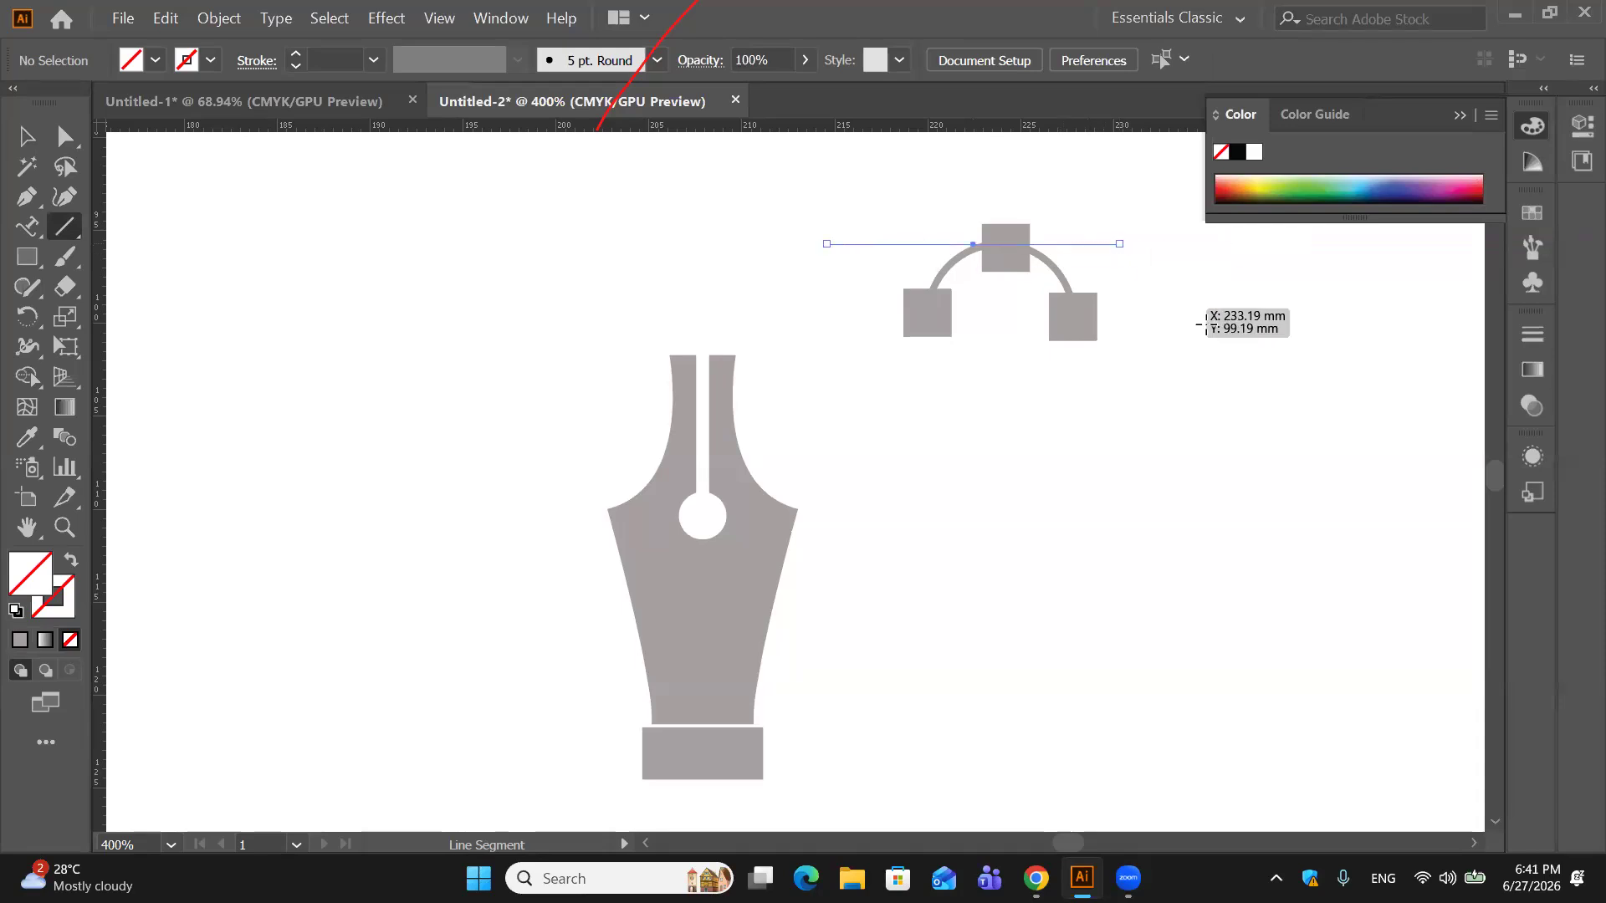
{"action": "left_click", "coordinate": [15, 136]}
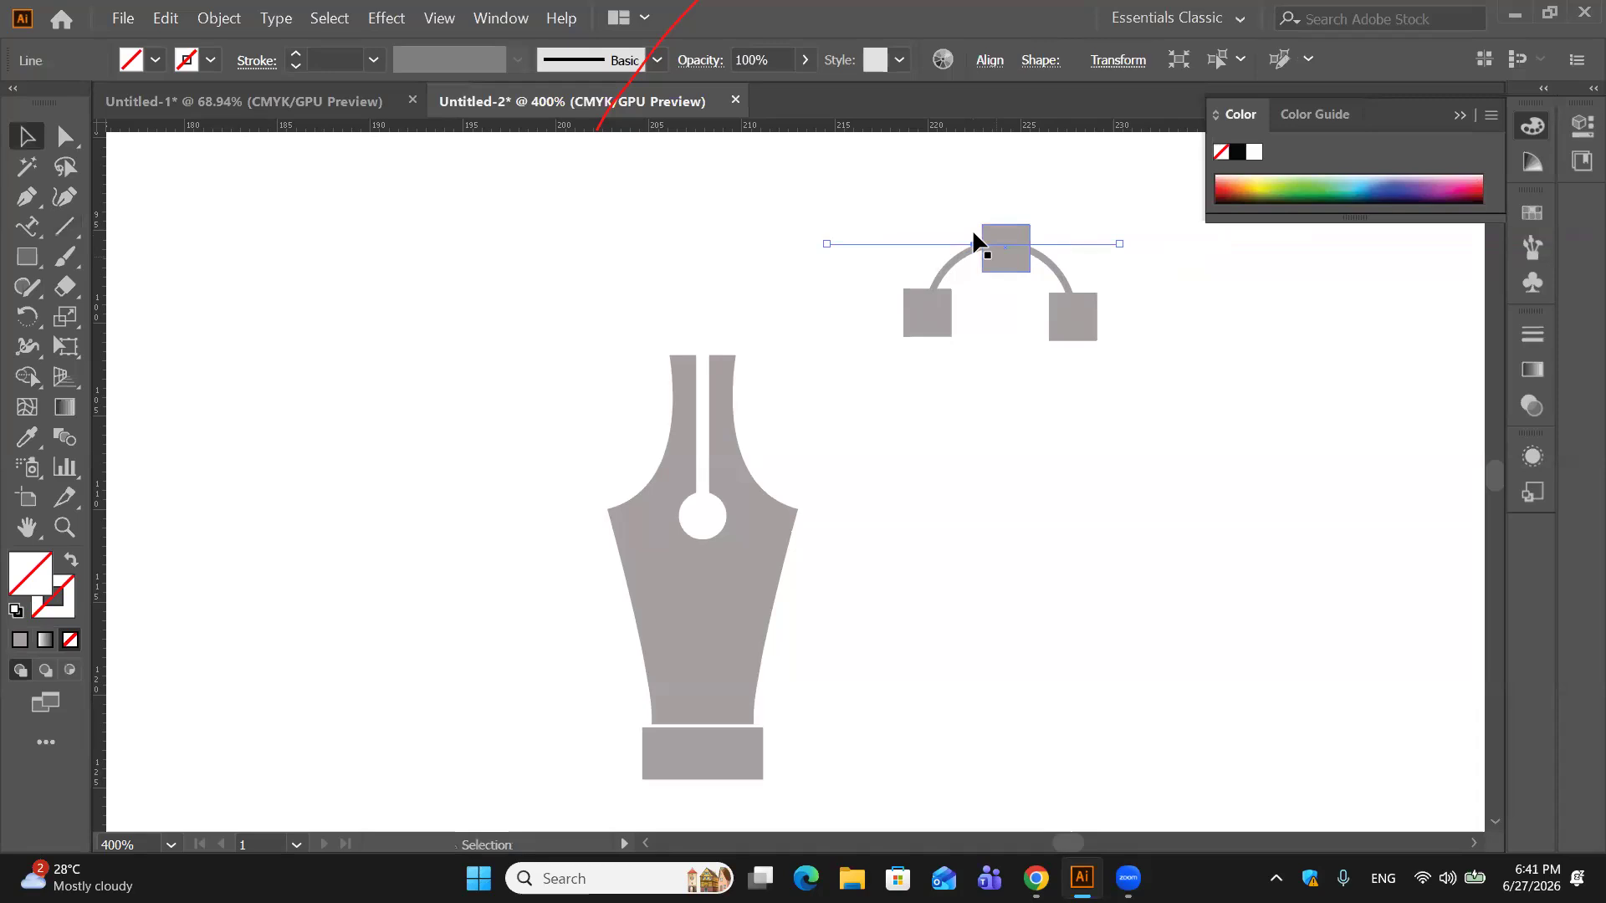
{"action": "left_click_drag", "start_coordinate": [977, 240], "coordinate": [1008, 241]}
{"action": "left_click", "coordinate": [1153, 302]}
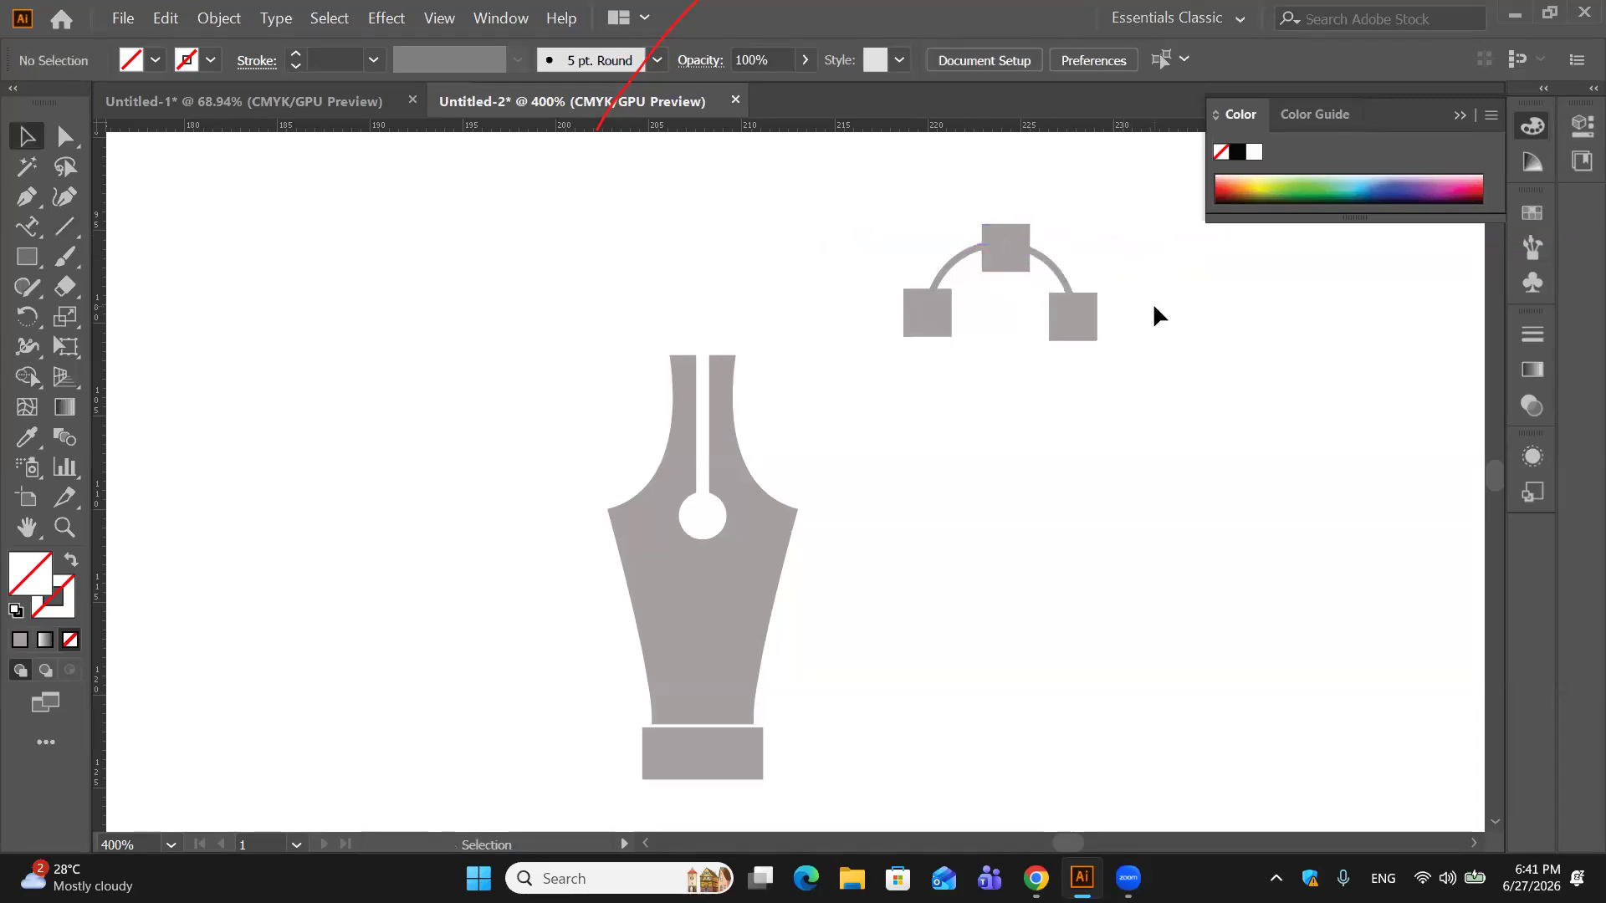
Step: Give the invisible horizontal line through the top square a 1 pt gray stroke and no fill
{"action": "left_click", "coordinate": [1003, 245]}
{"action": "left_click", "coordinate": [1088, 231]}
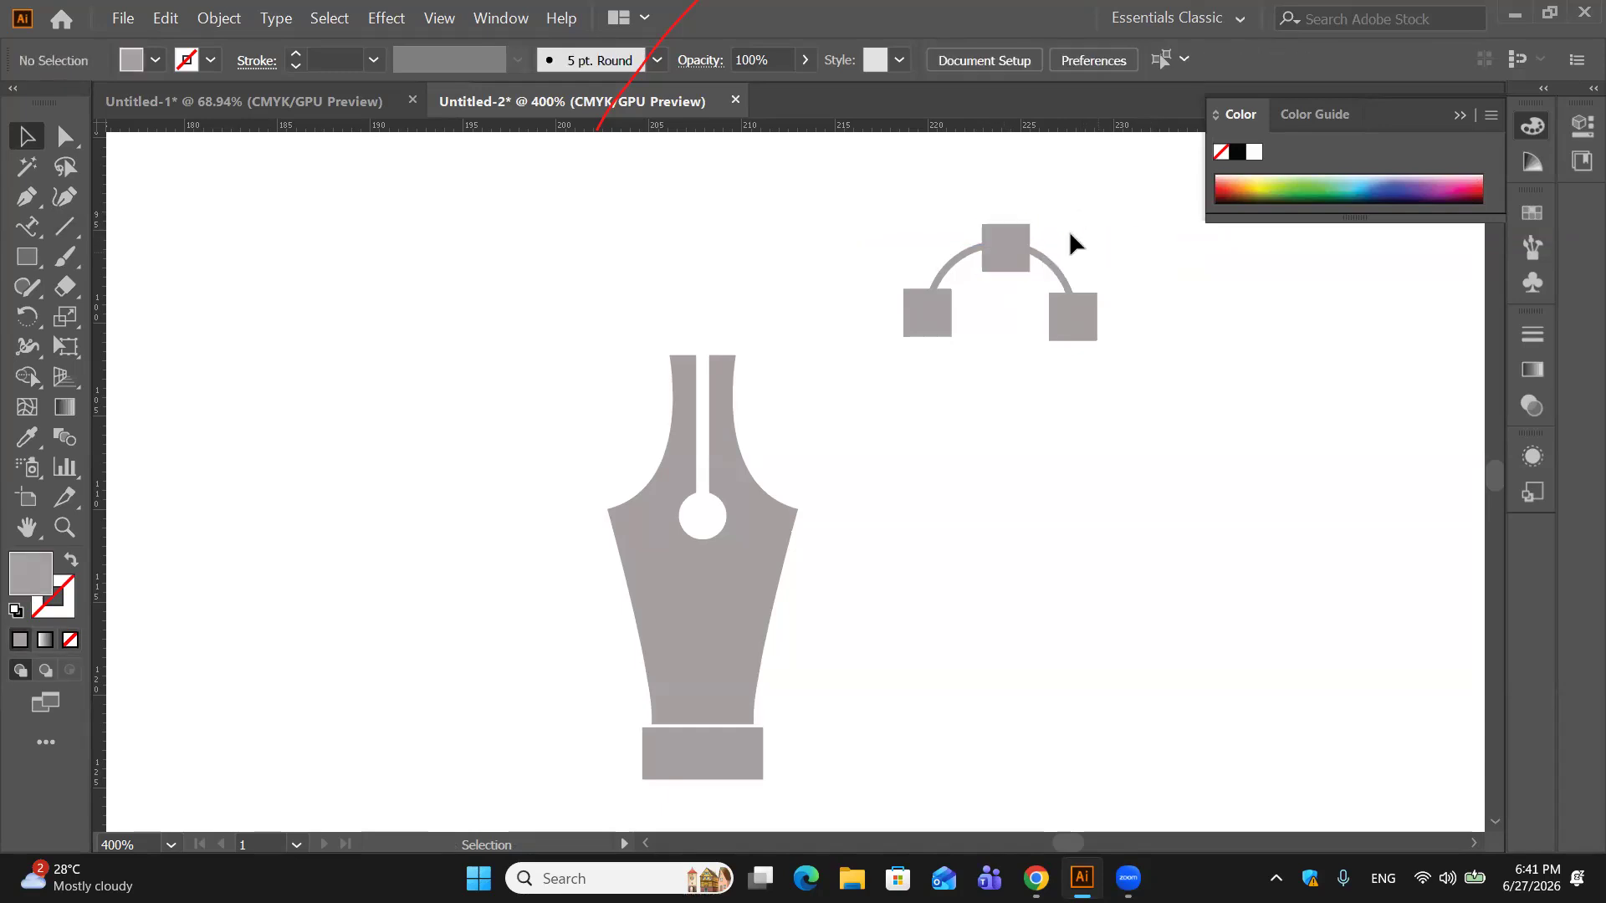
{"action": "left_click", "coordinate": [987, 244]}
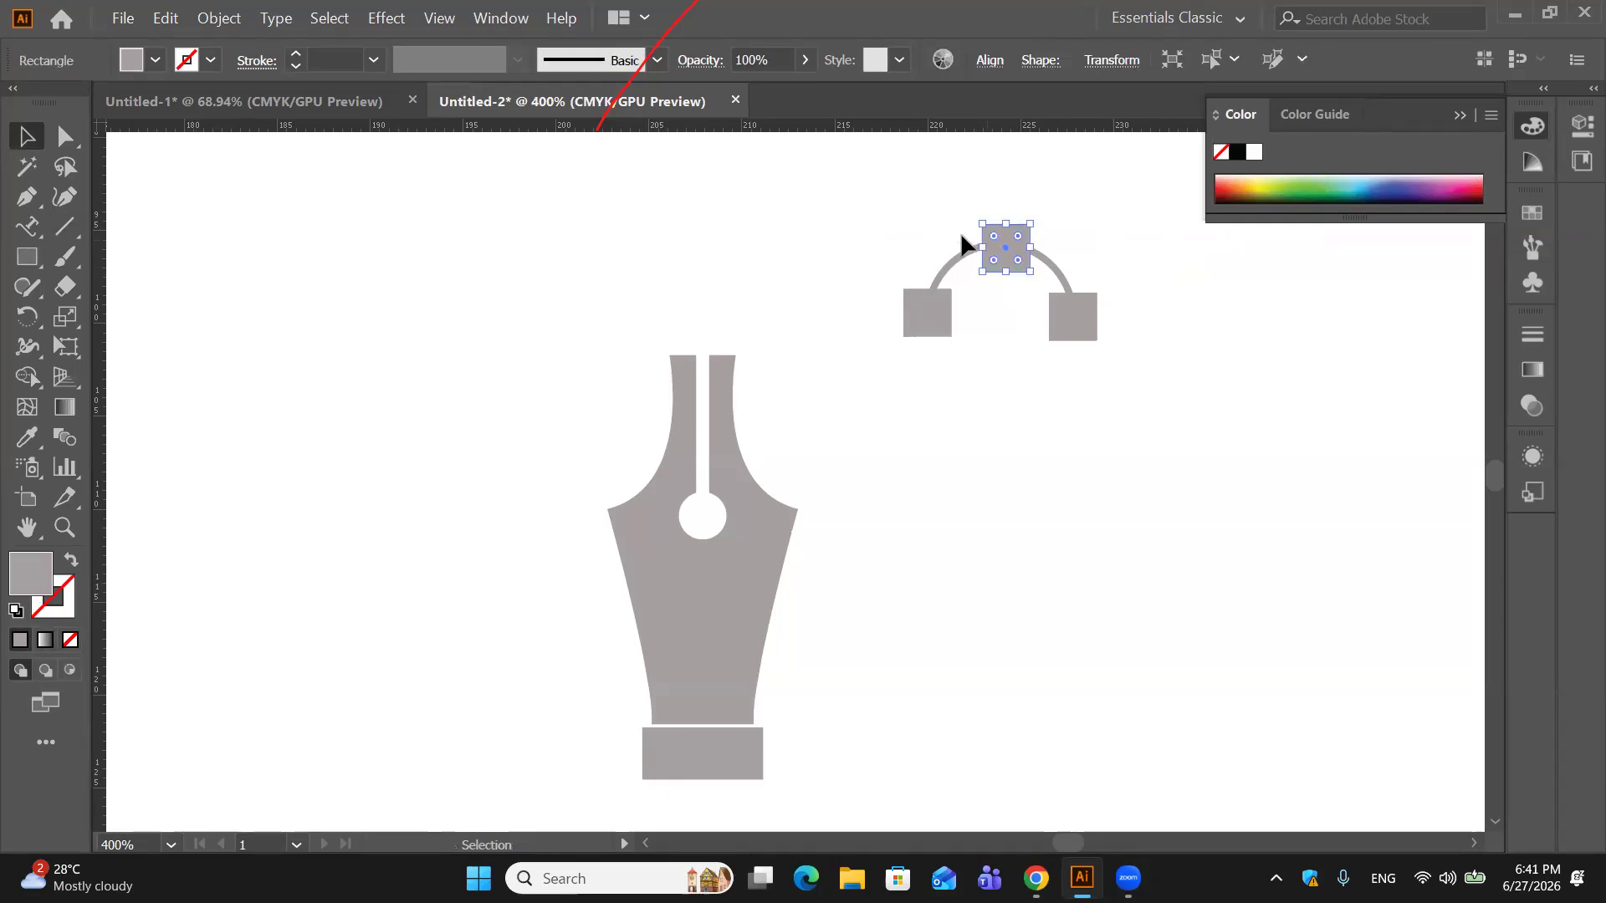
{"action": "left_click", "coordinate": [940, 229]}
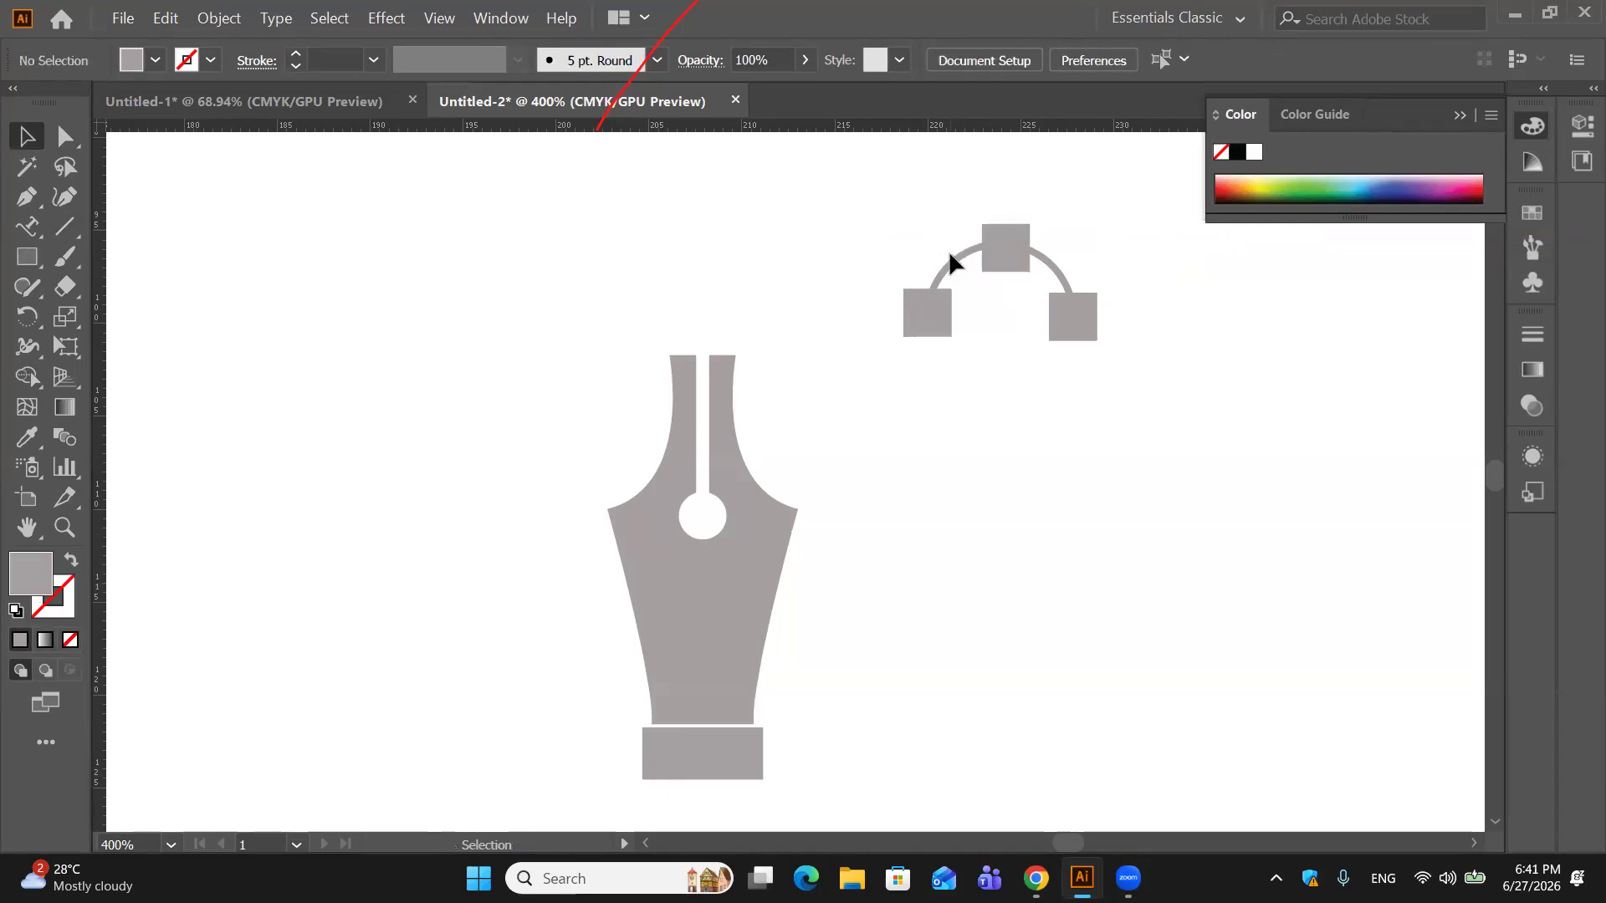
{"action": "left_click", "coordinate": [1008, 240]}
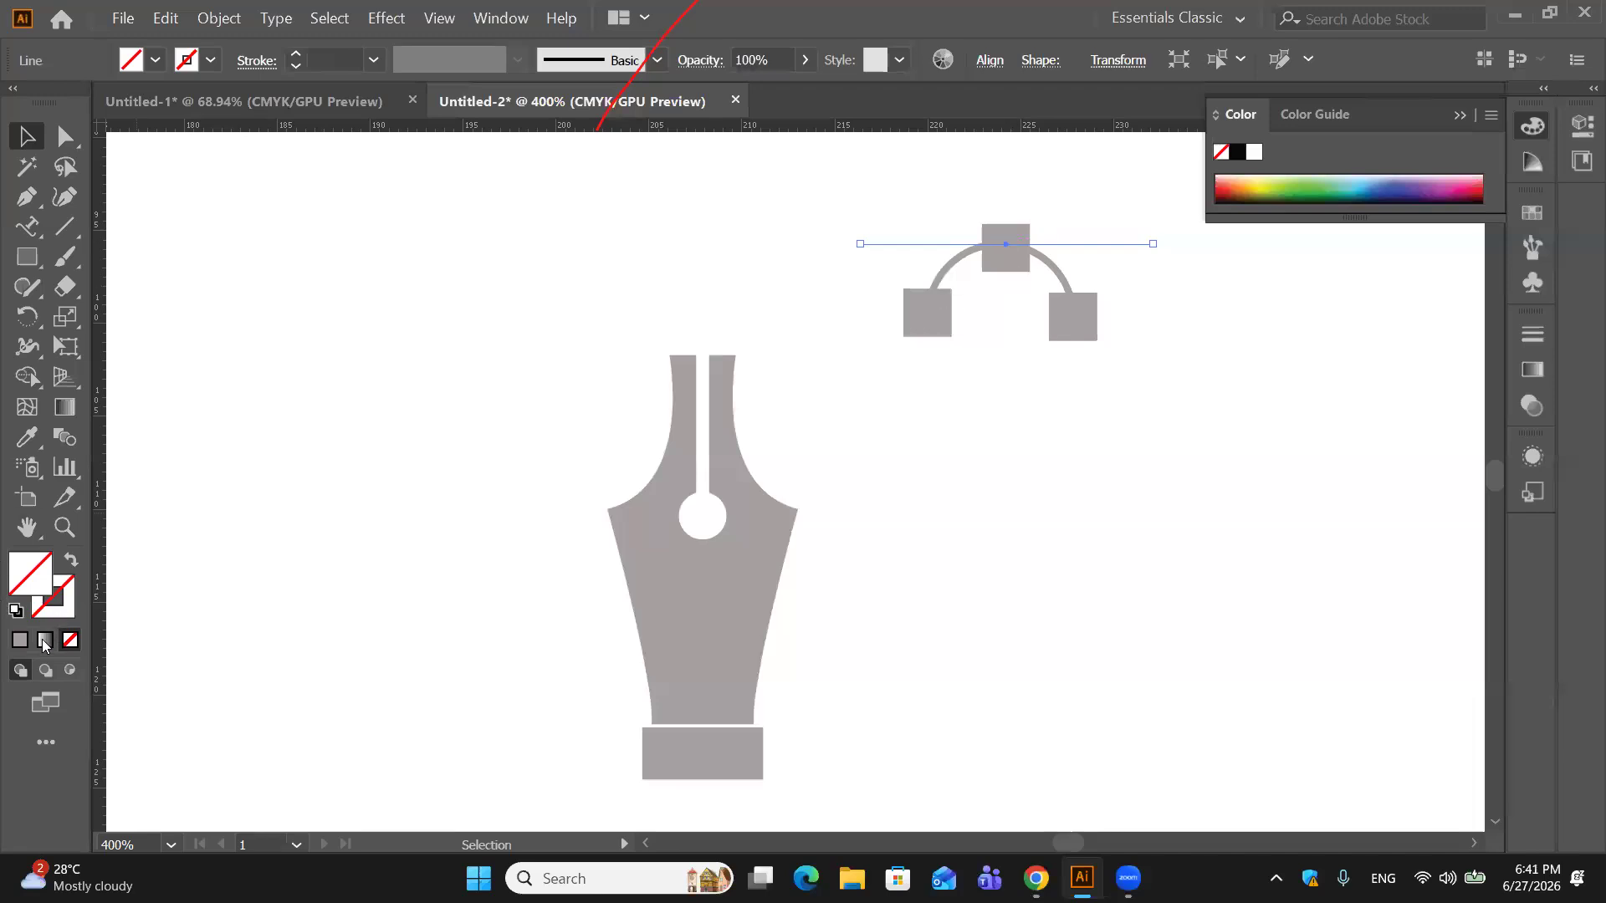
{"action": "left_click", "coordinate": [20, 640]}
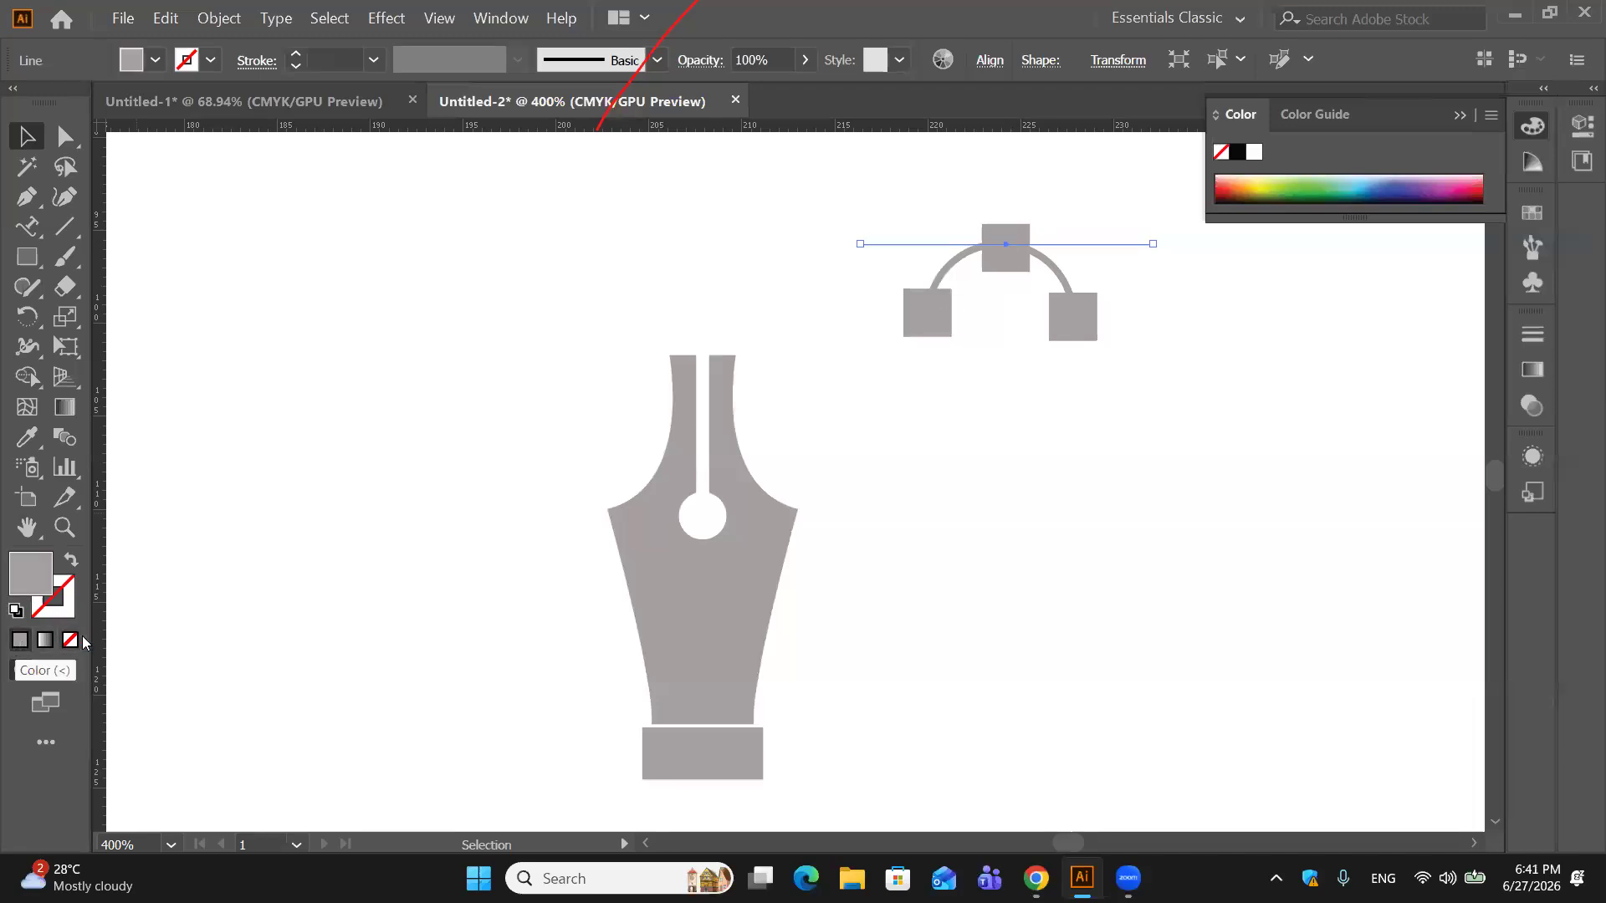
{"action": "left_click", "coordinate": [72, 562]}
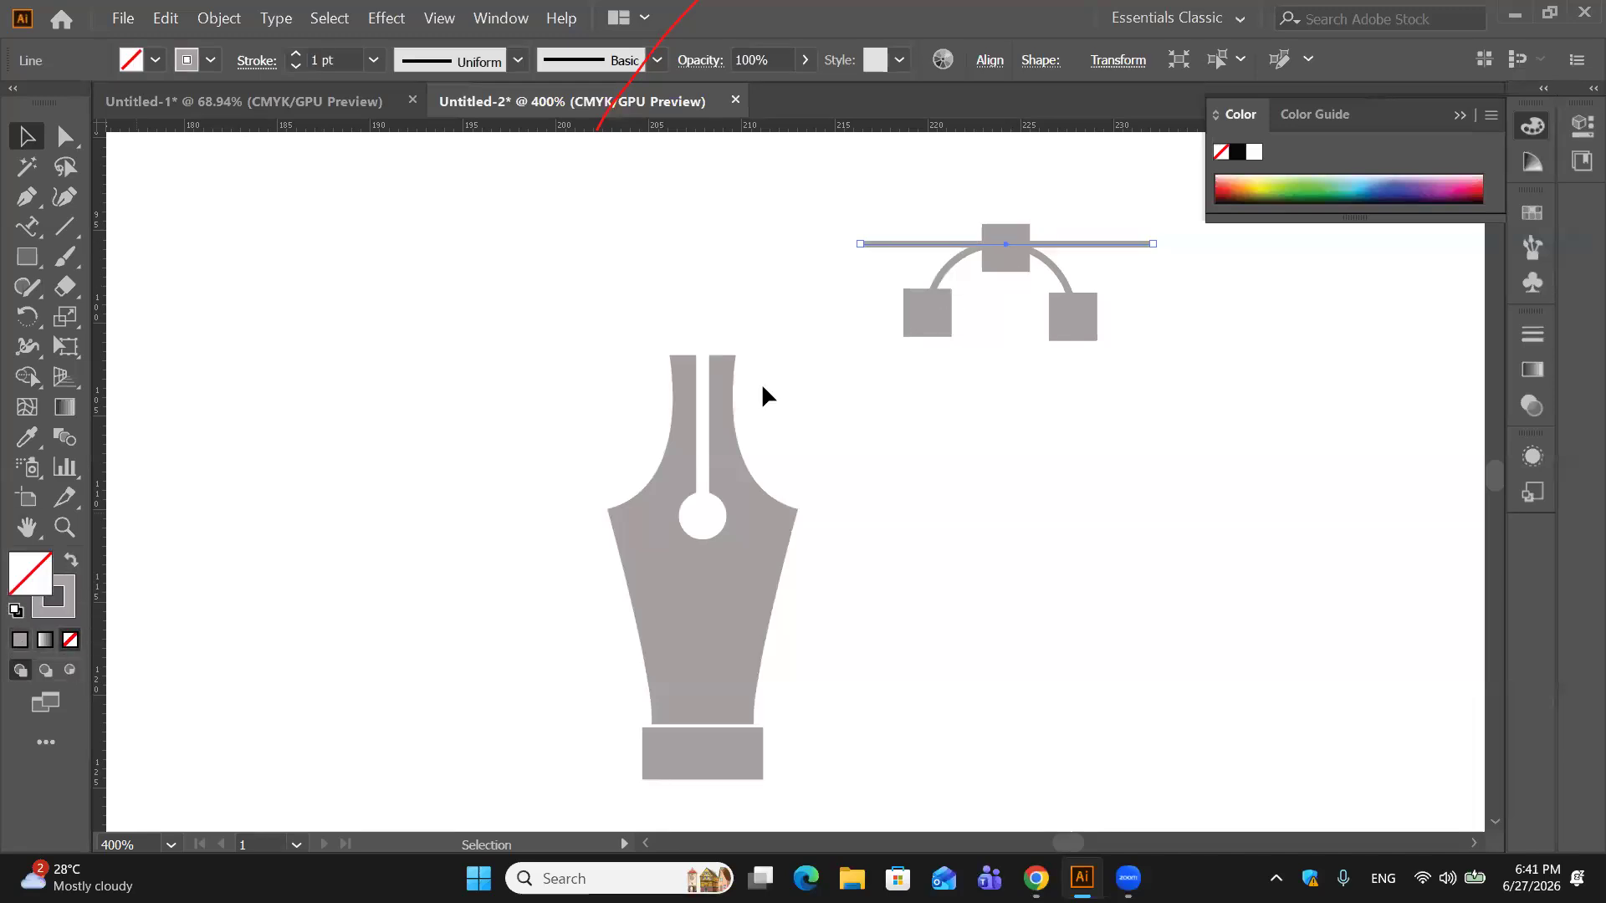
{"action": "left_click", "coordinate": [824, 184]}
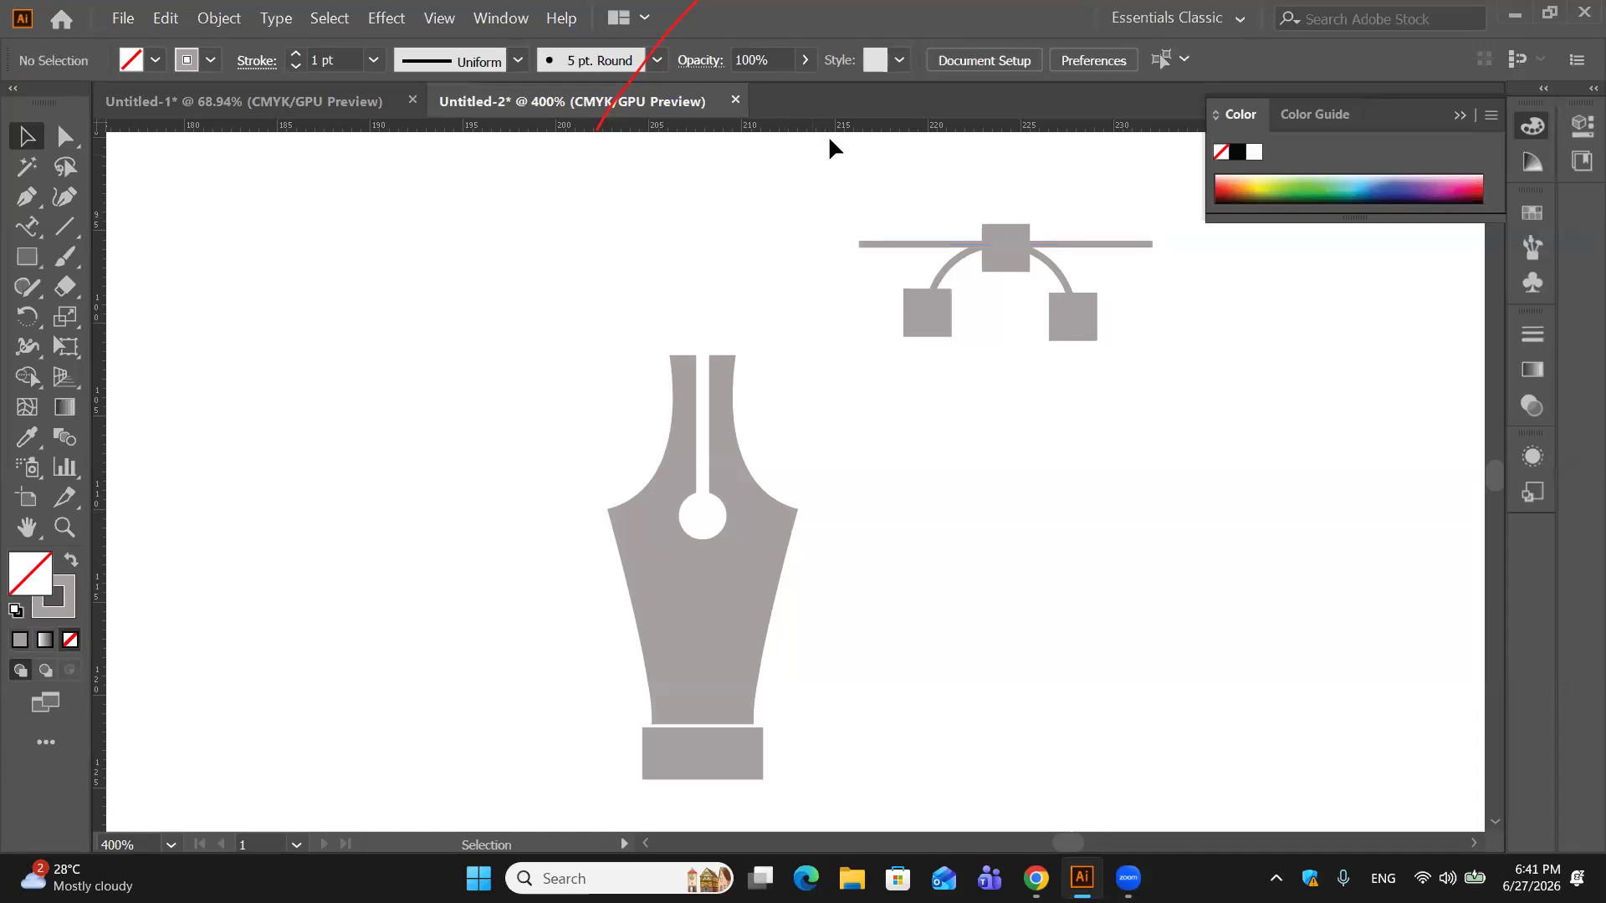
Step: Draw a circle about 2 mm wide at the left end of the horizontal line, with gray fill and no stroke
{"action": "left_click", "coordinate": [1092, 245]}
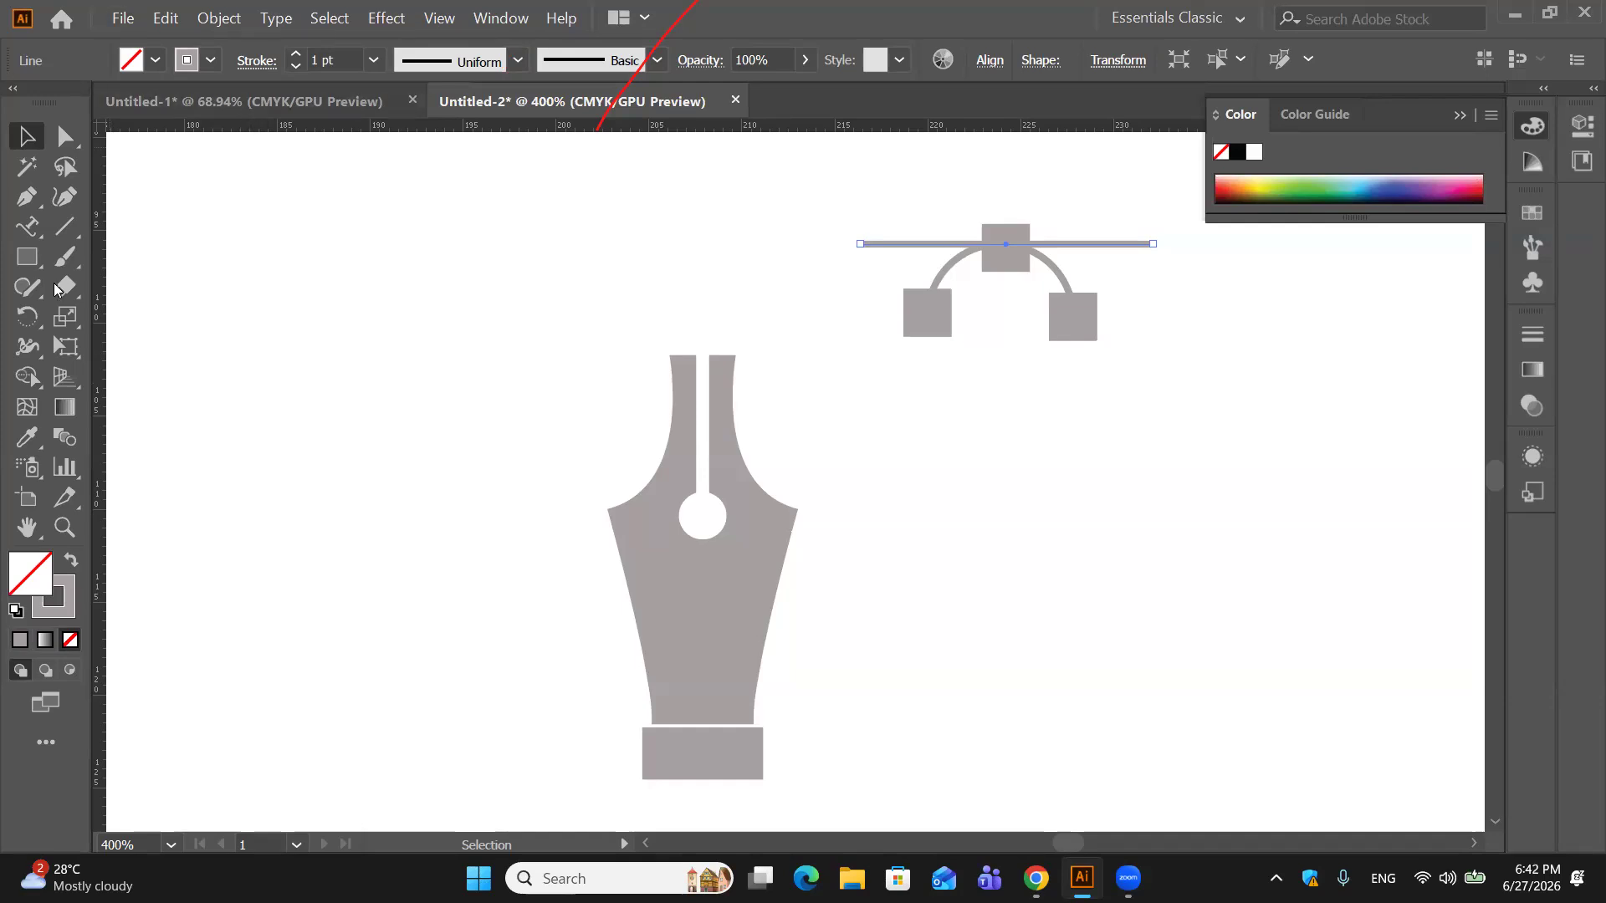
{"action": "left_click_drag", "start_coordinate": [45, 266], "coordinate": [103, 318]}
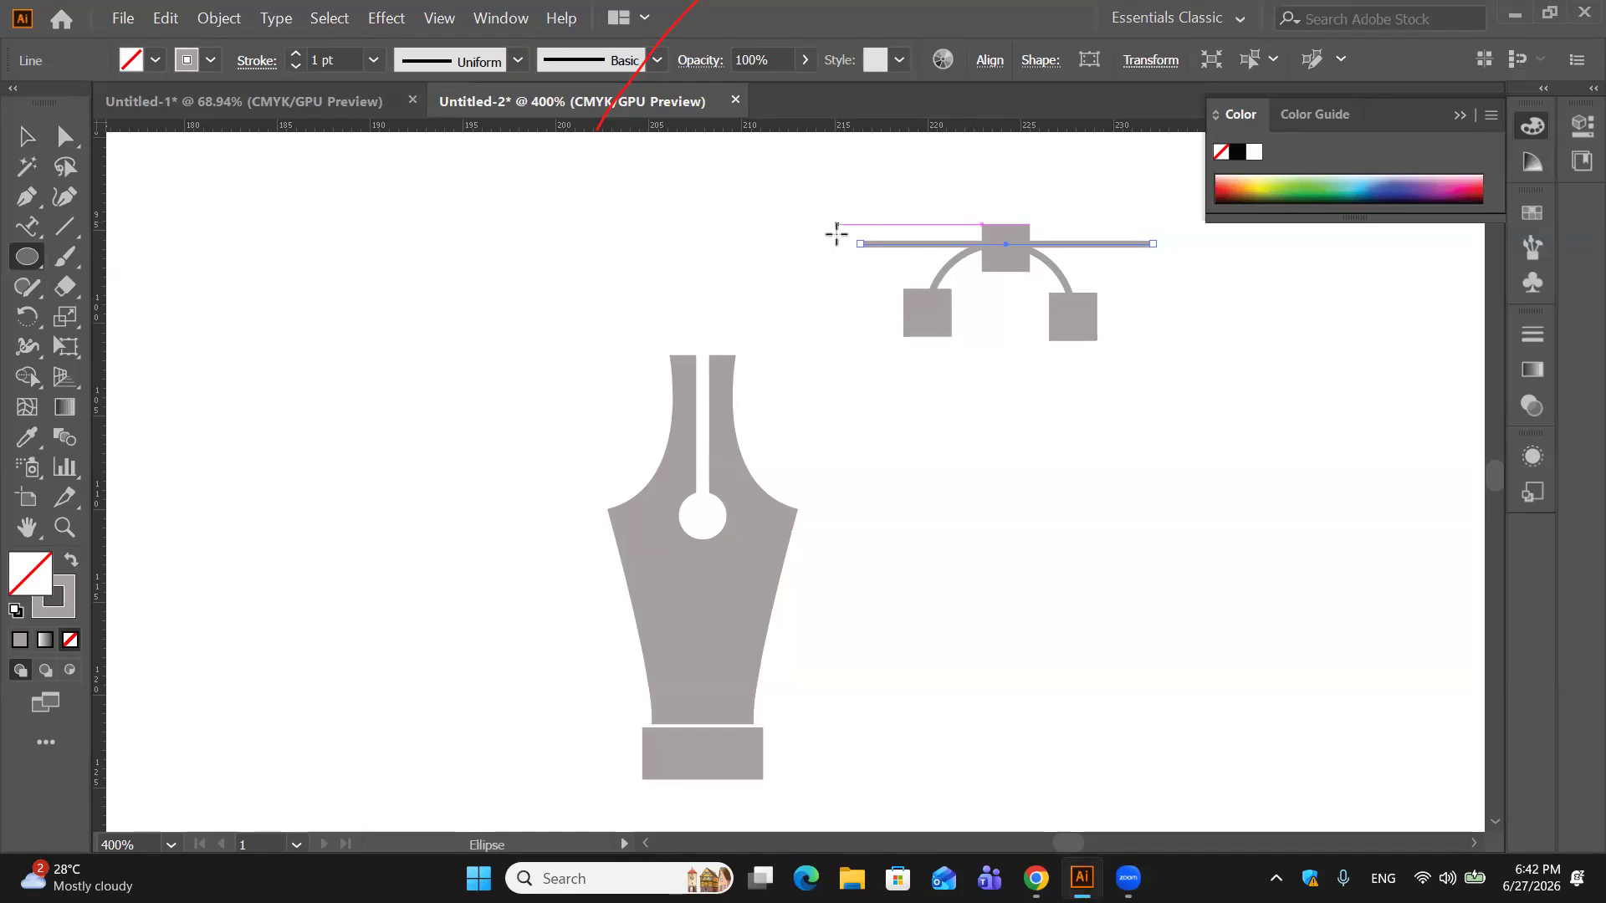
{"action": "left_click_drag", "start_coordinate": [841, 234], "coordinate": [877, 272]}
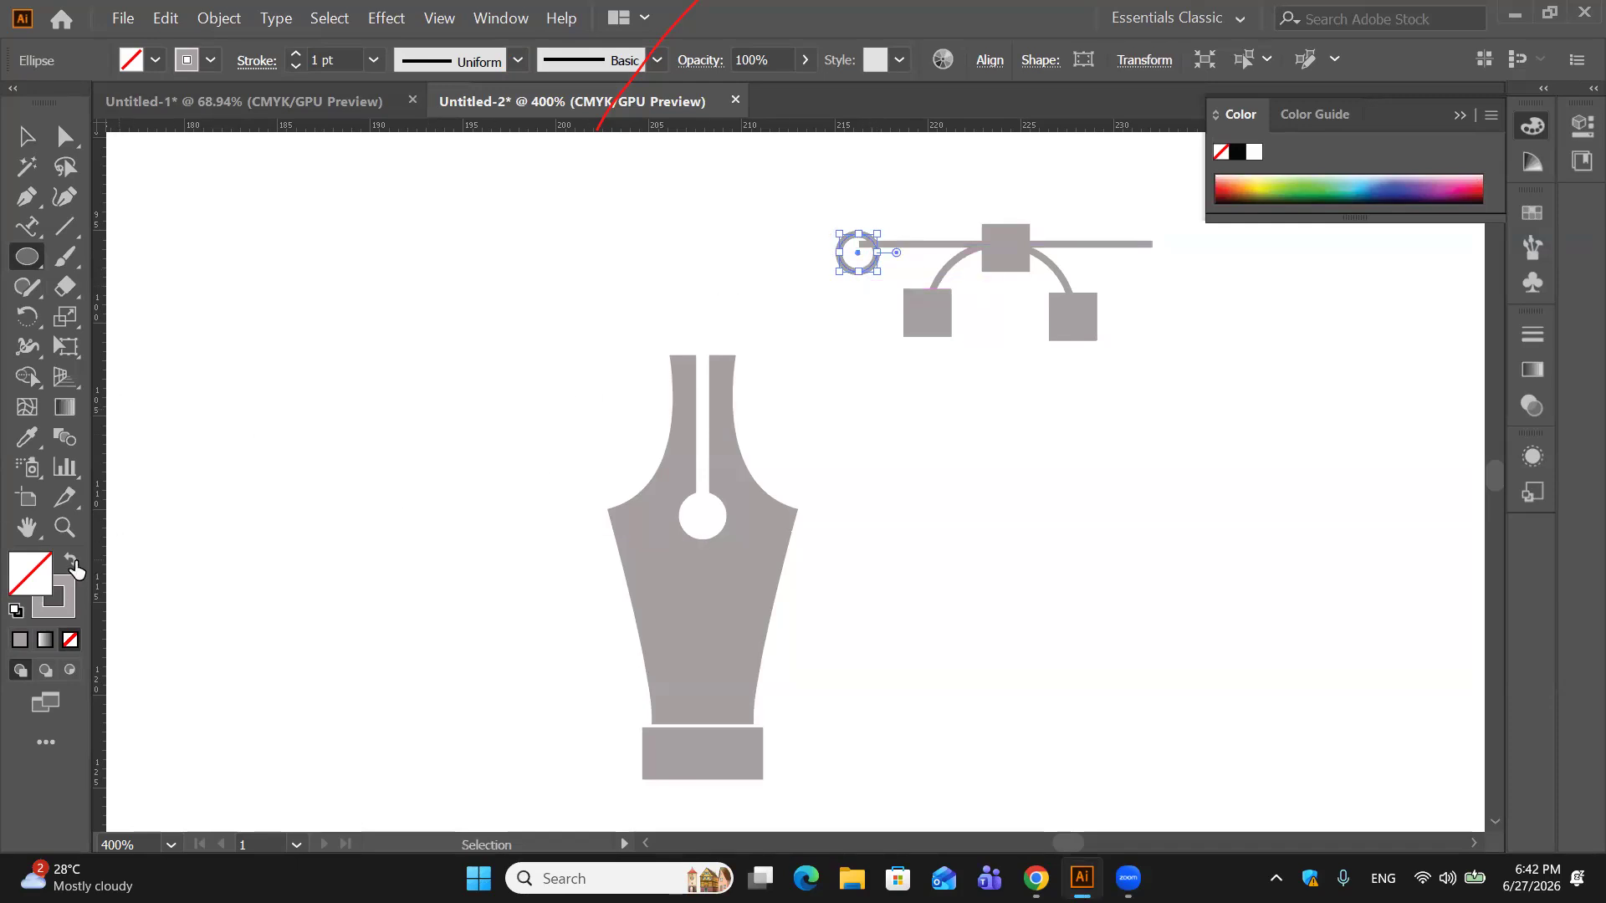
{"action": "left_click", "coordinate": [72, 560]}
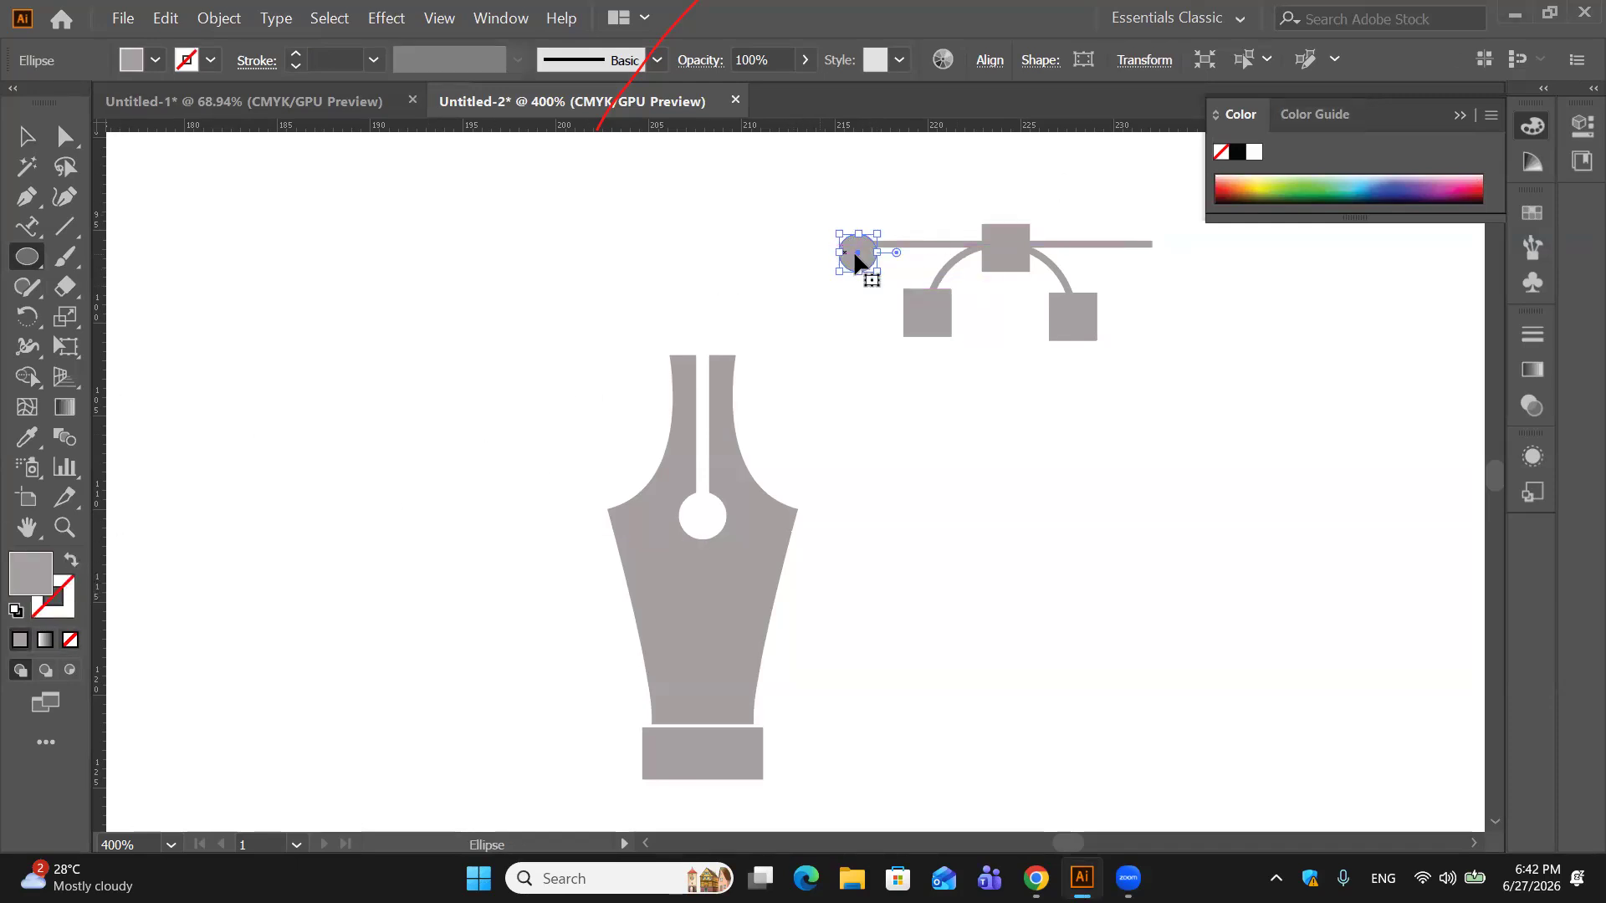
Step: Centre the circle on the line's left end and place a copy of it on the line's right end
{"action": "left_click_drag", "start_coordinate": [855, 253], "coordinate": [1150, 249]}
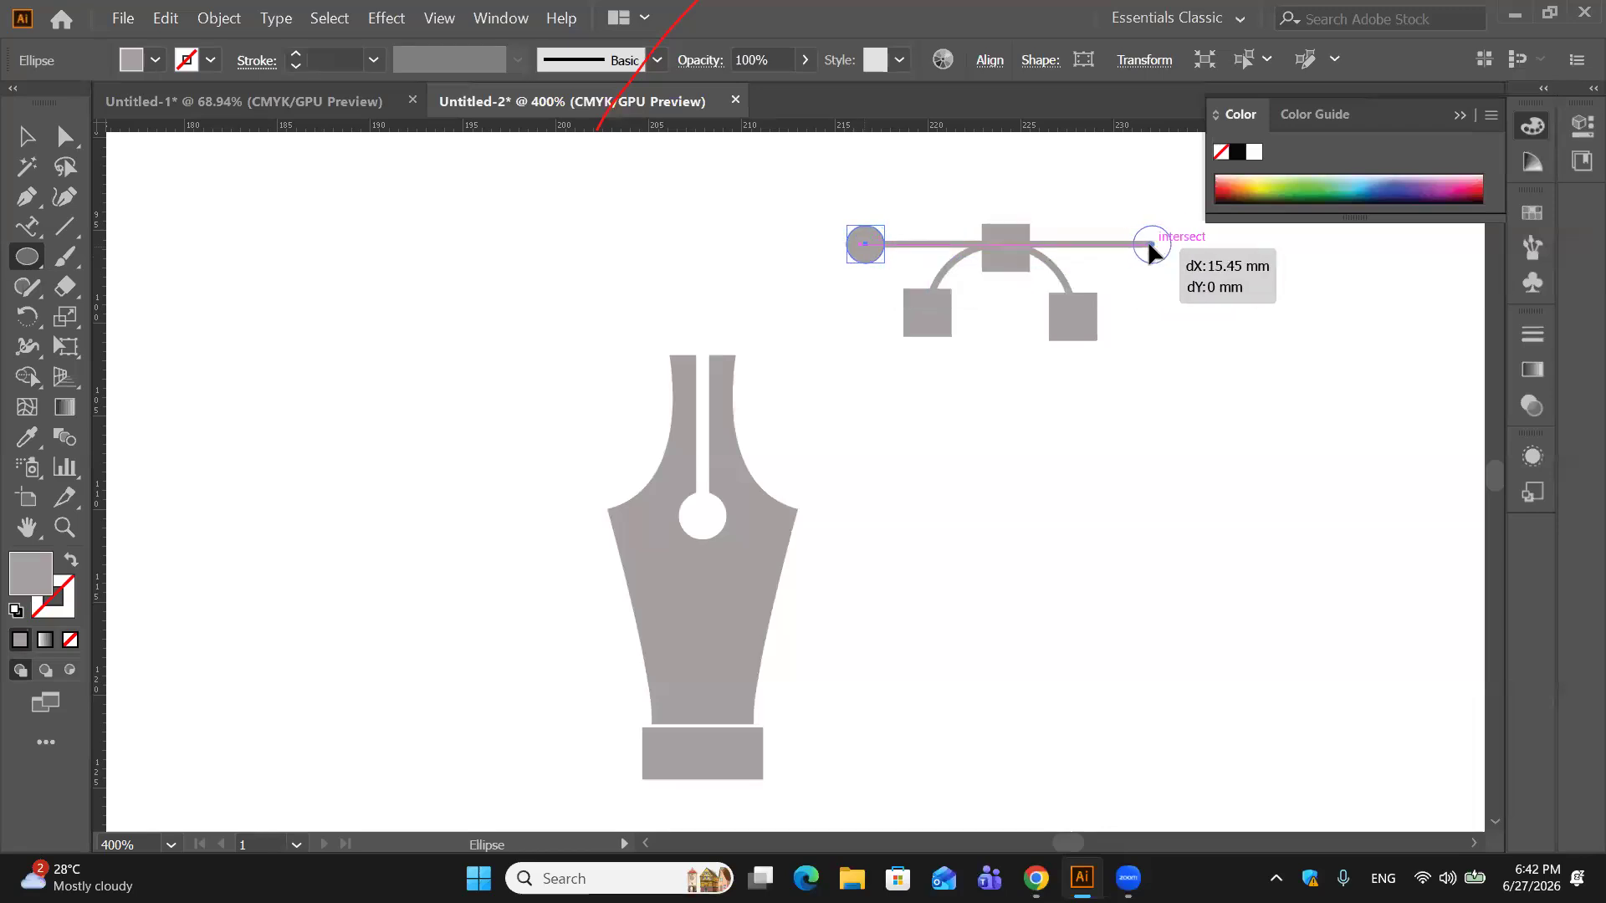
{"action": "left_click", "coordinate": [1020, 406]}
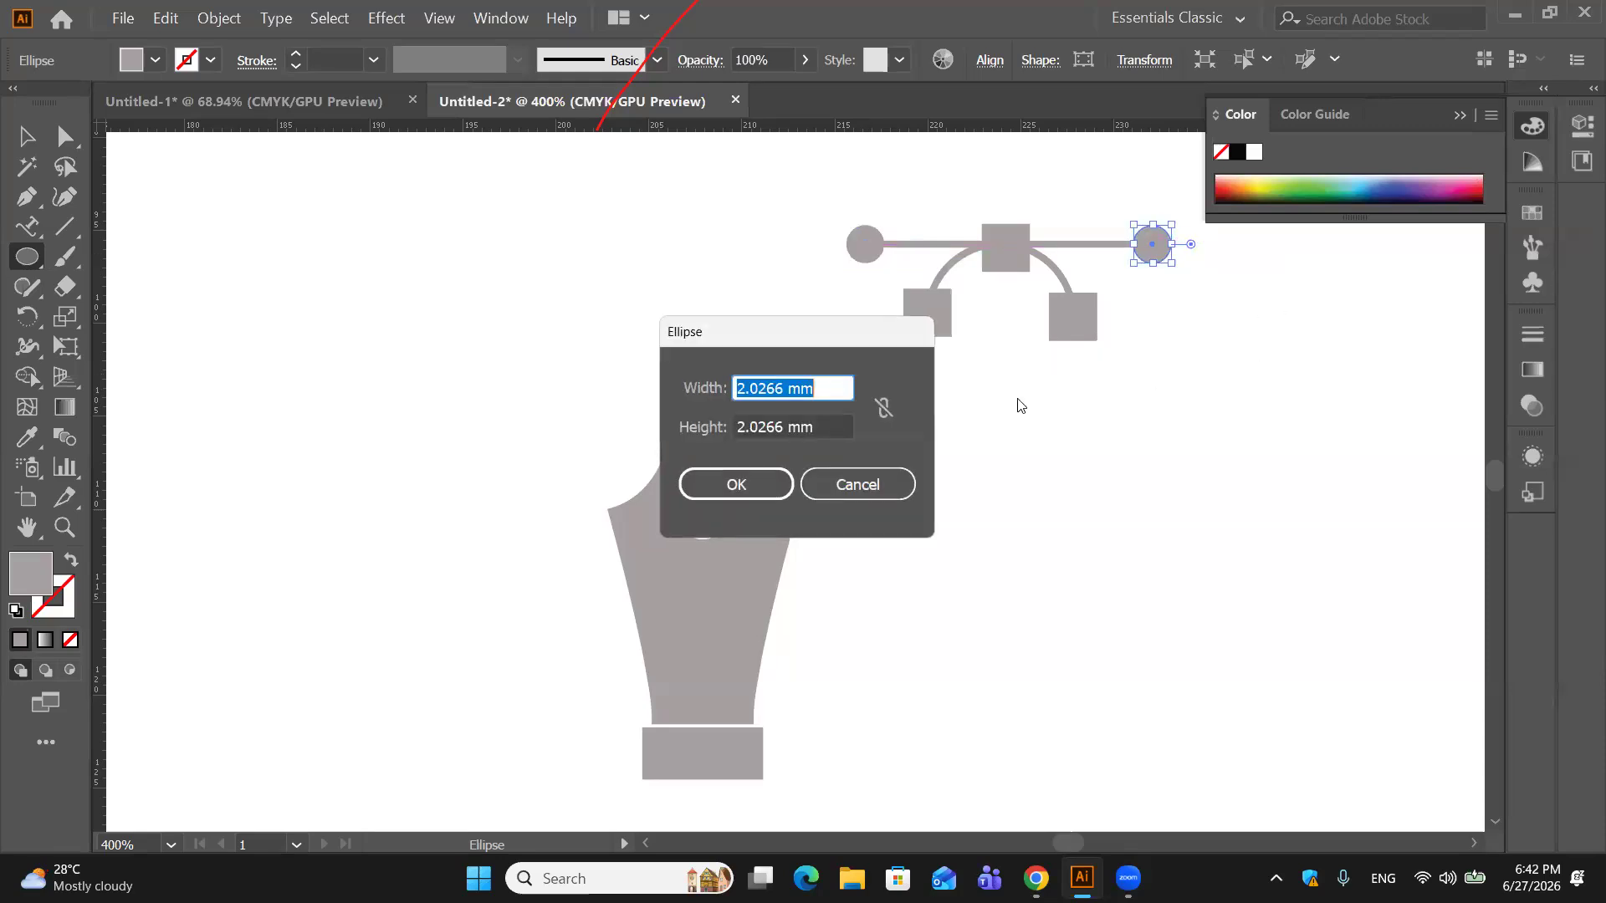
{"action": "left_click", "coordinate": [858, 485]}
{"action": "left_click", "coordinate": [20, 136]}
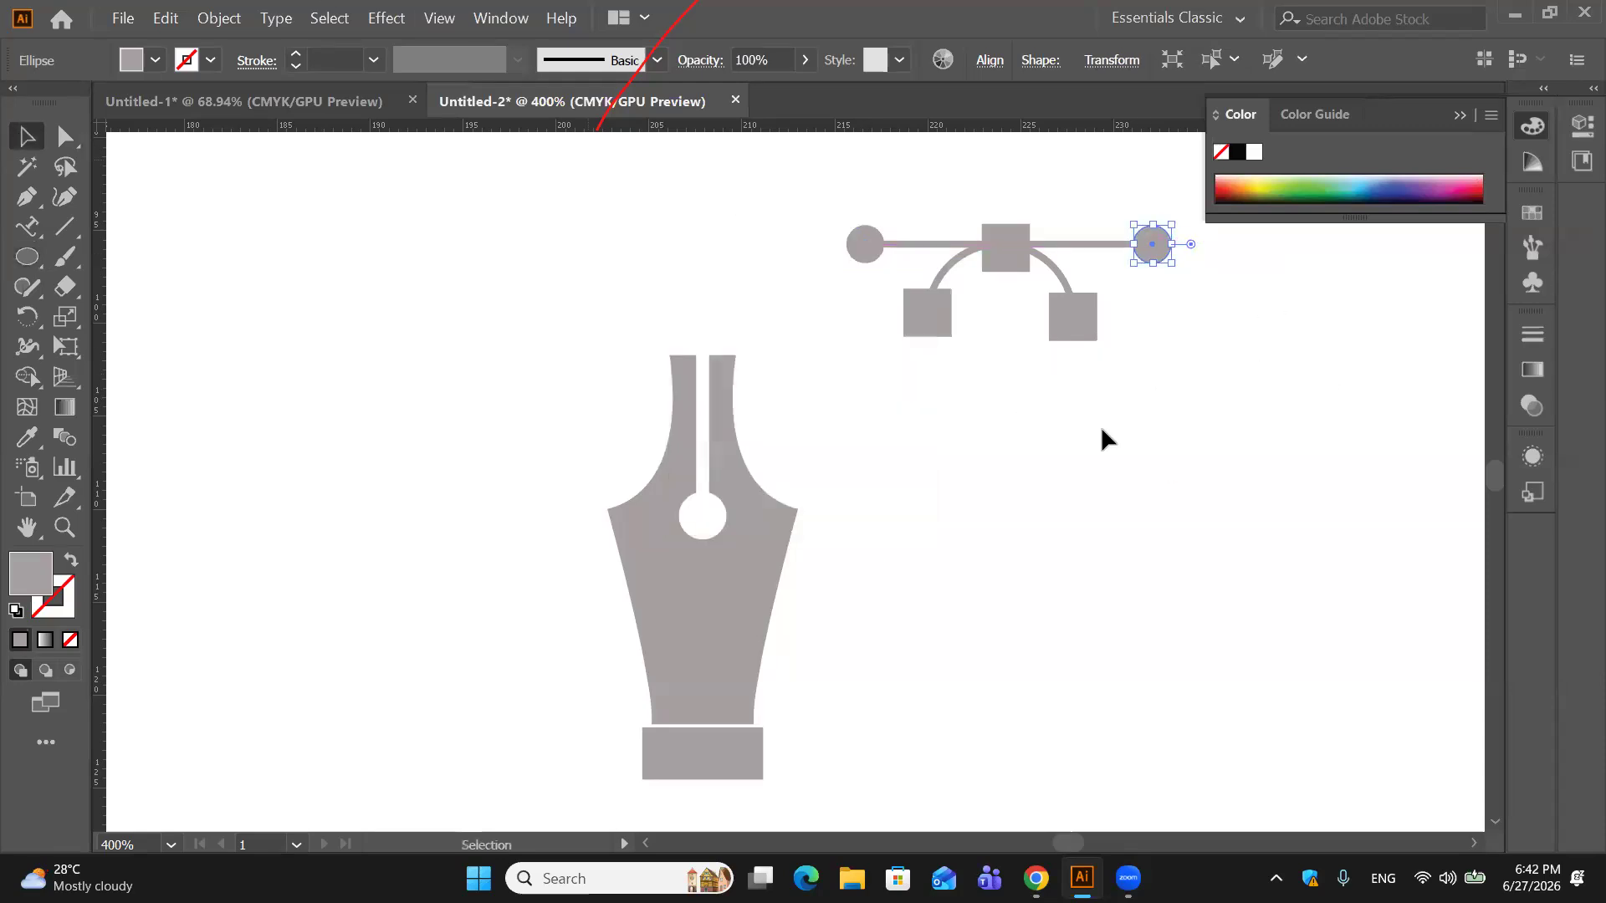
{"action": "left_click", "coordinate": [1228, 396]}
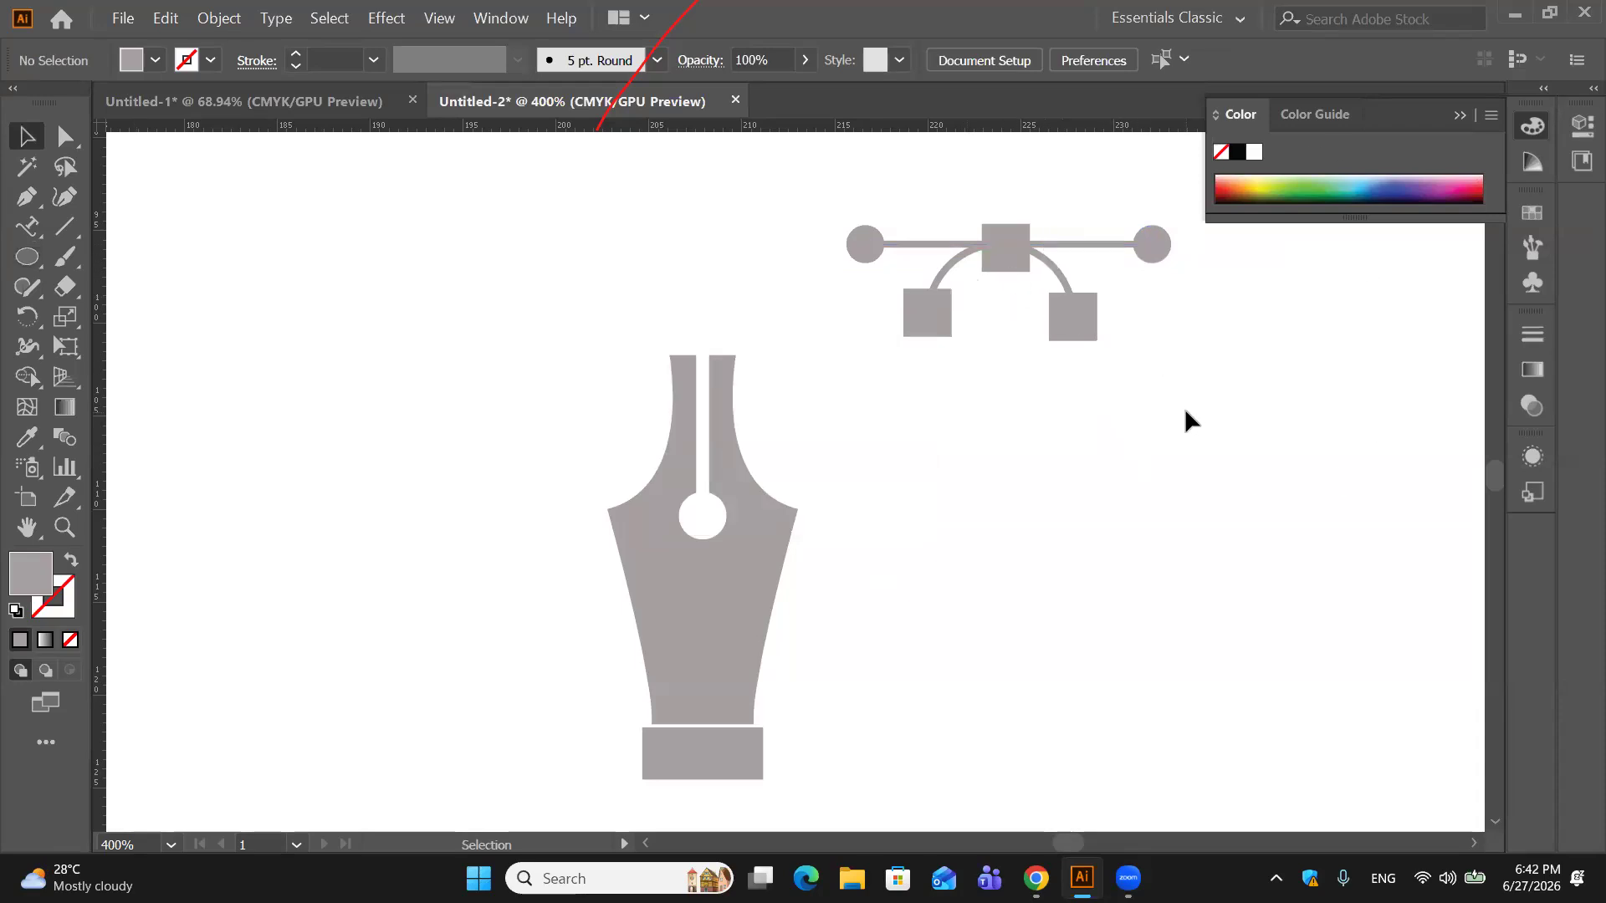
Step: Nudge the top square onto the centre of the arc and line, and group all the anchor-handle pieces
{"action": "scroll", "coordinate": [1186, 414], "scroll_direction": "down", "scroll_amount": 1}
{"action": "scroll", "coordinate": [1186, 414], "scroll_direction": "up", "scroll_amount": 2}
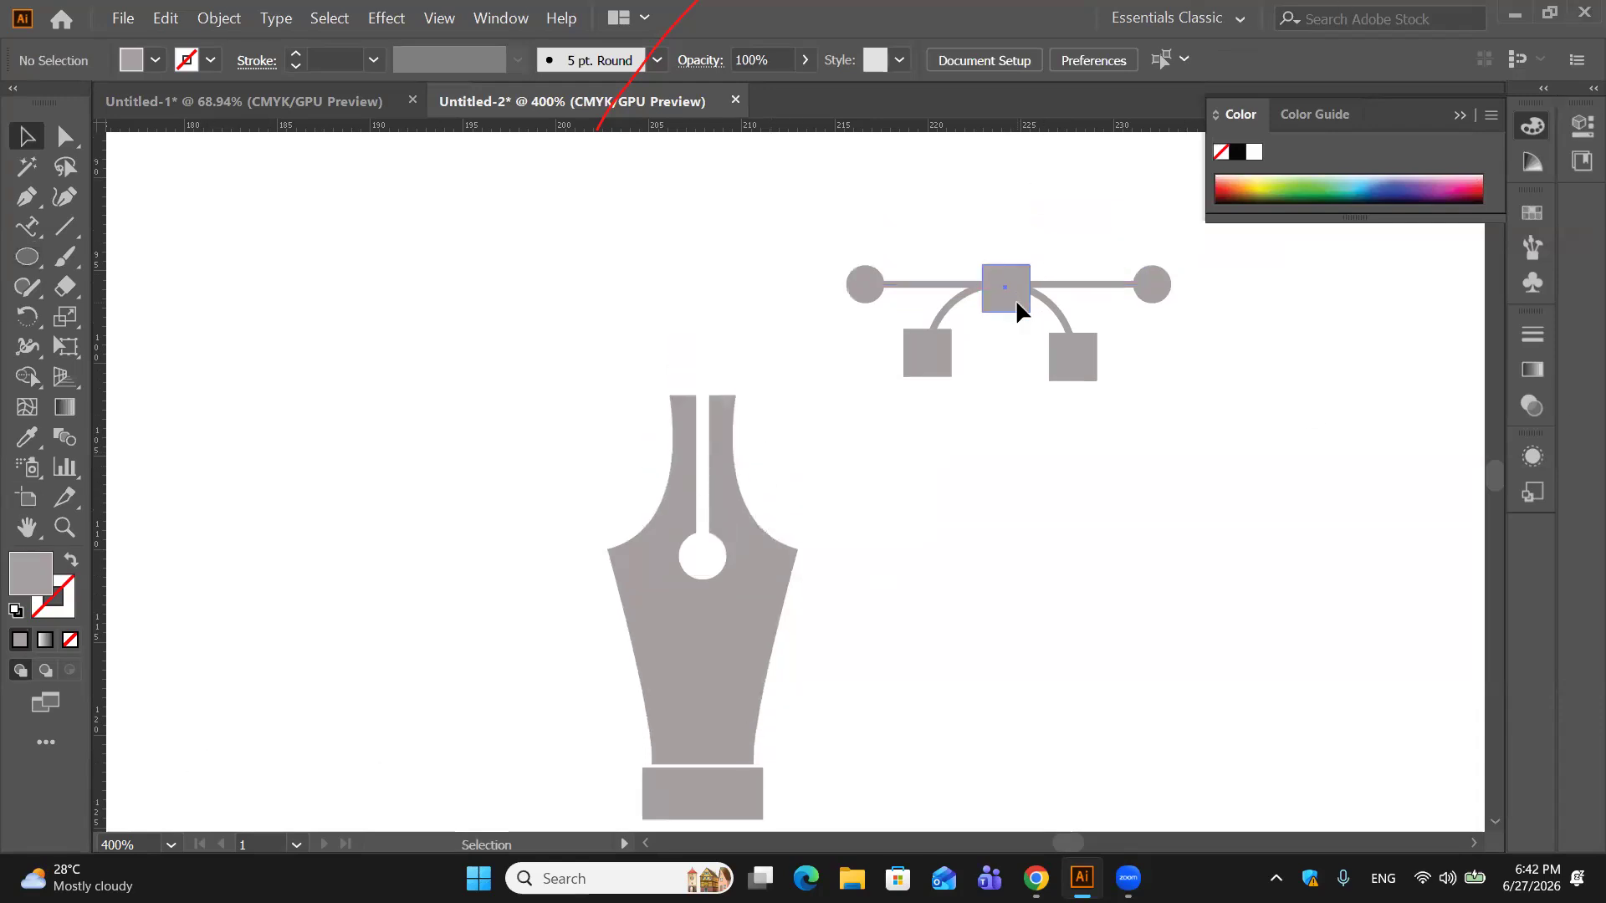
{"action": "left_click_drag", "start_coordinate": [1015, 303], "coordinate": [1009, 303]}
{"action": "left_click", "coordinate": [1272, 433]}
{"action": "key", "text": "a"}
{"action": "left_click_drag", "start_coordinate": [791, 202], "coordinate": [1210, 450]}
{"action": "key", "text": "v"}
{"action": "mouse_move", "coordinate": [1081, 878]}
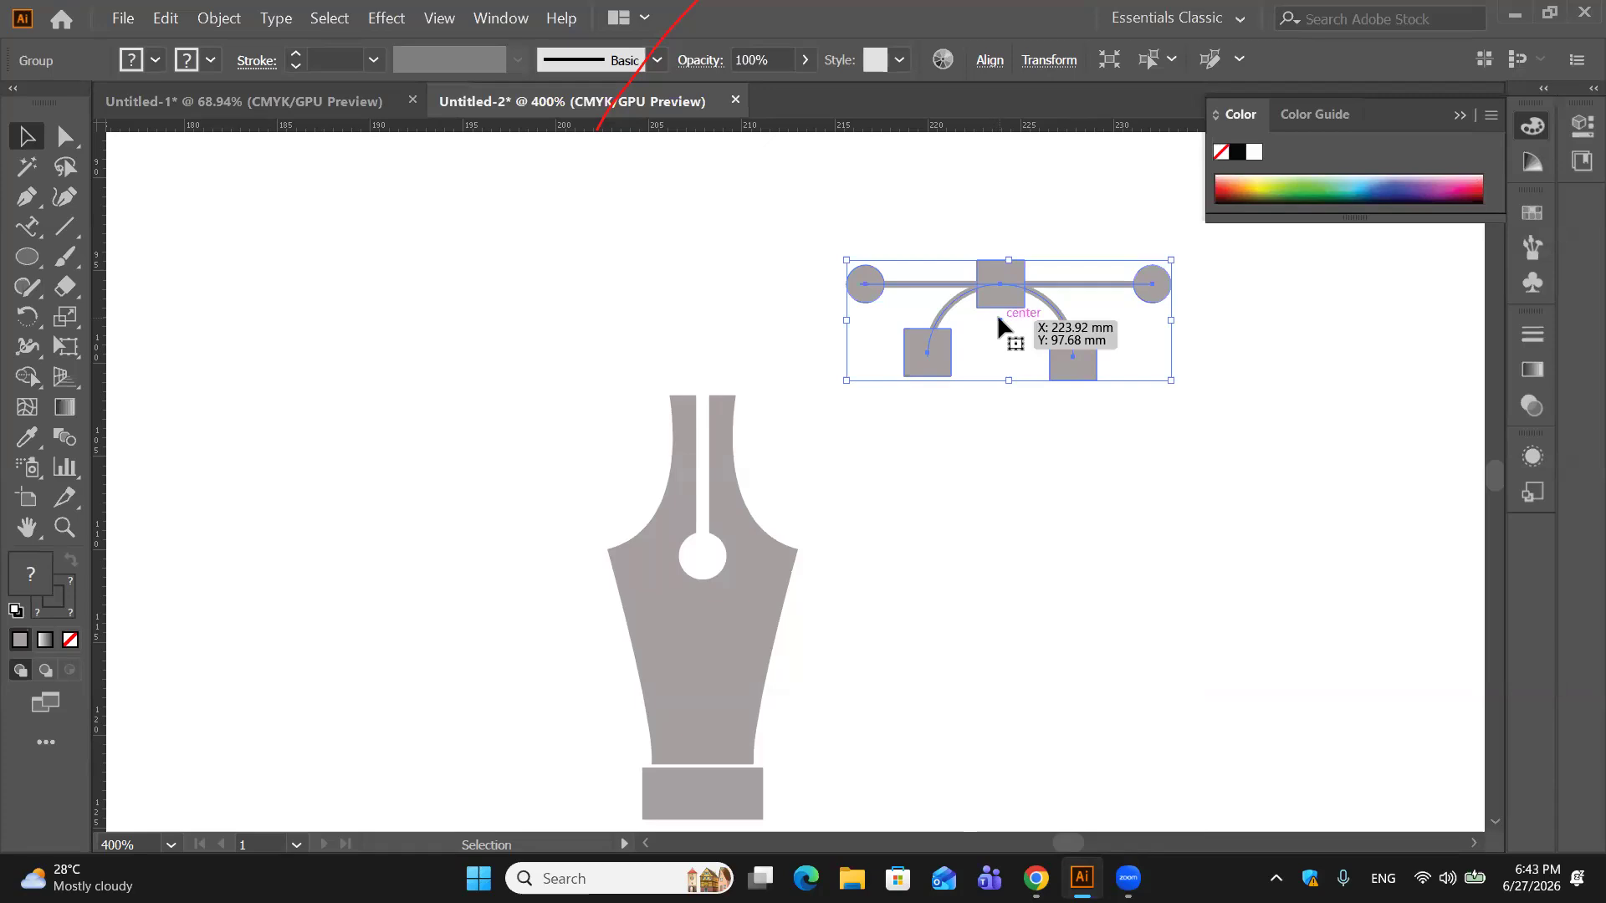
Step: Expand the fill and stroke of the grouped anchor-handle graphic
{"action": "left_click", "coordinate": [201, 20]}
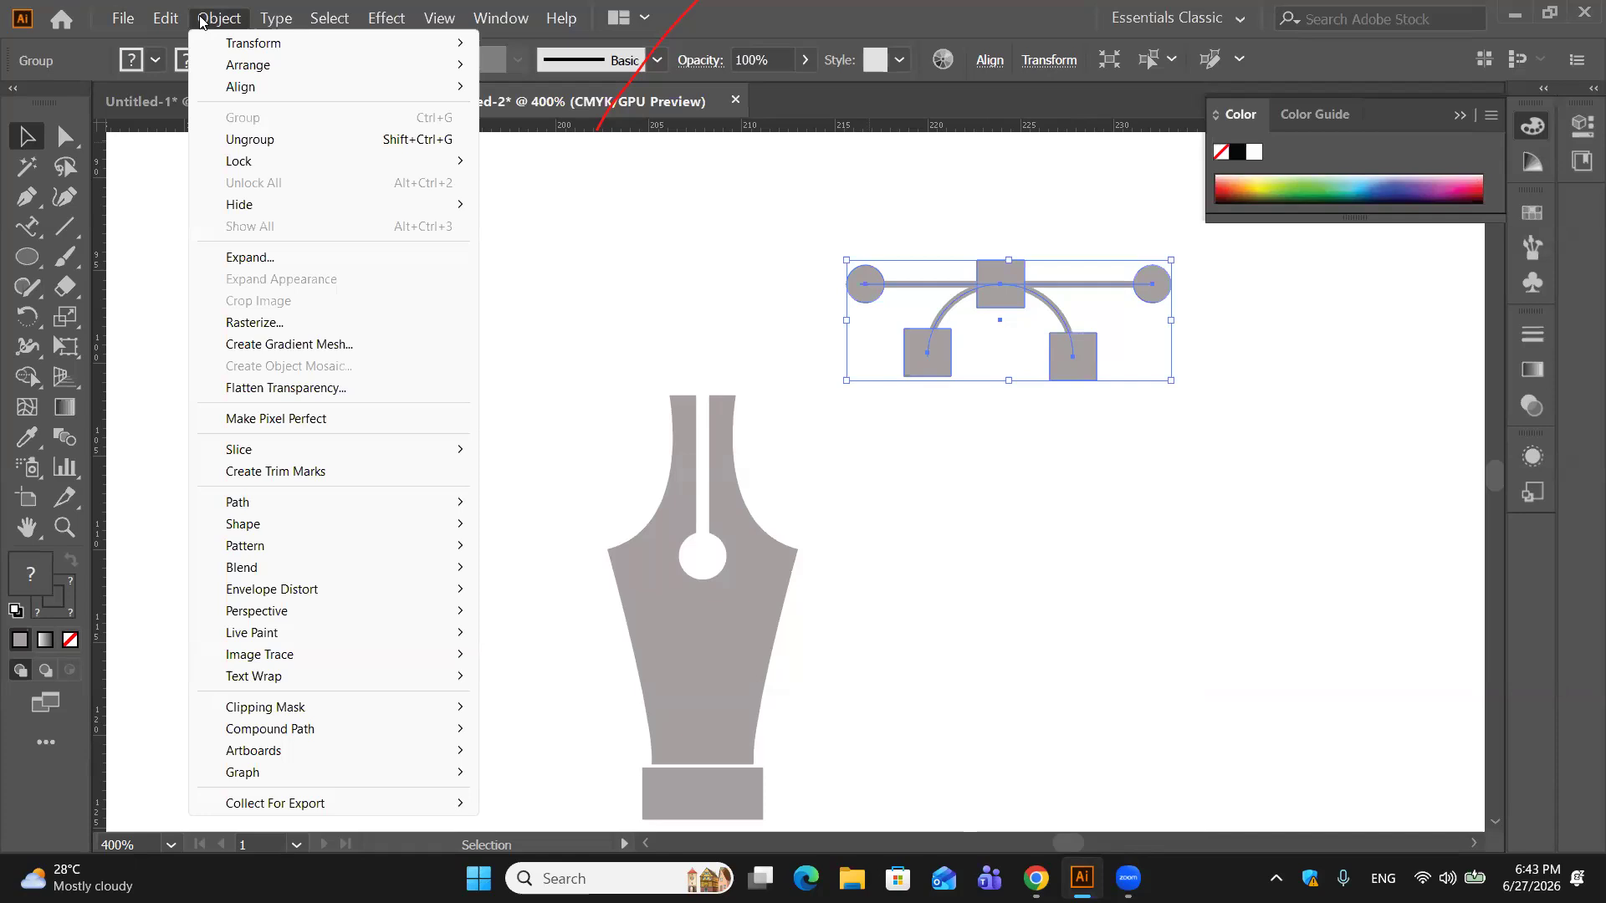
{"action": "mouse_move", "coordinate": [138, 17]}
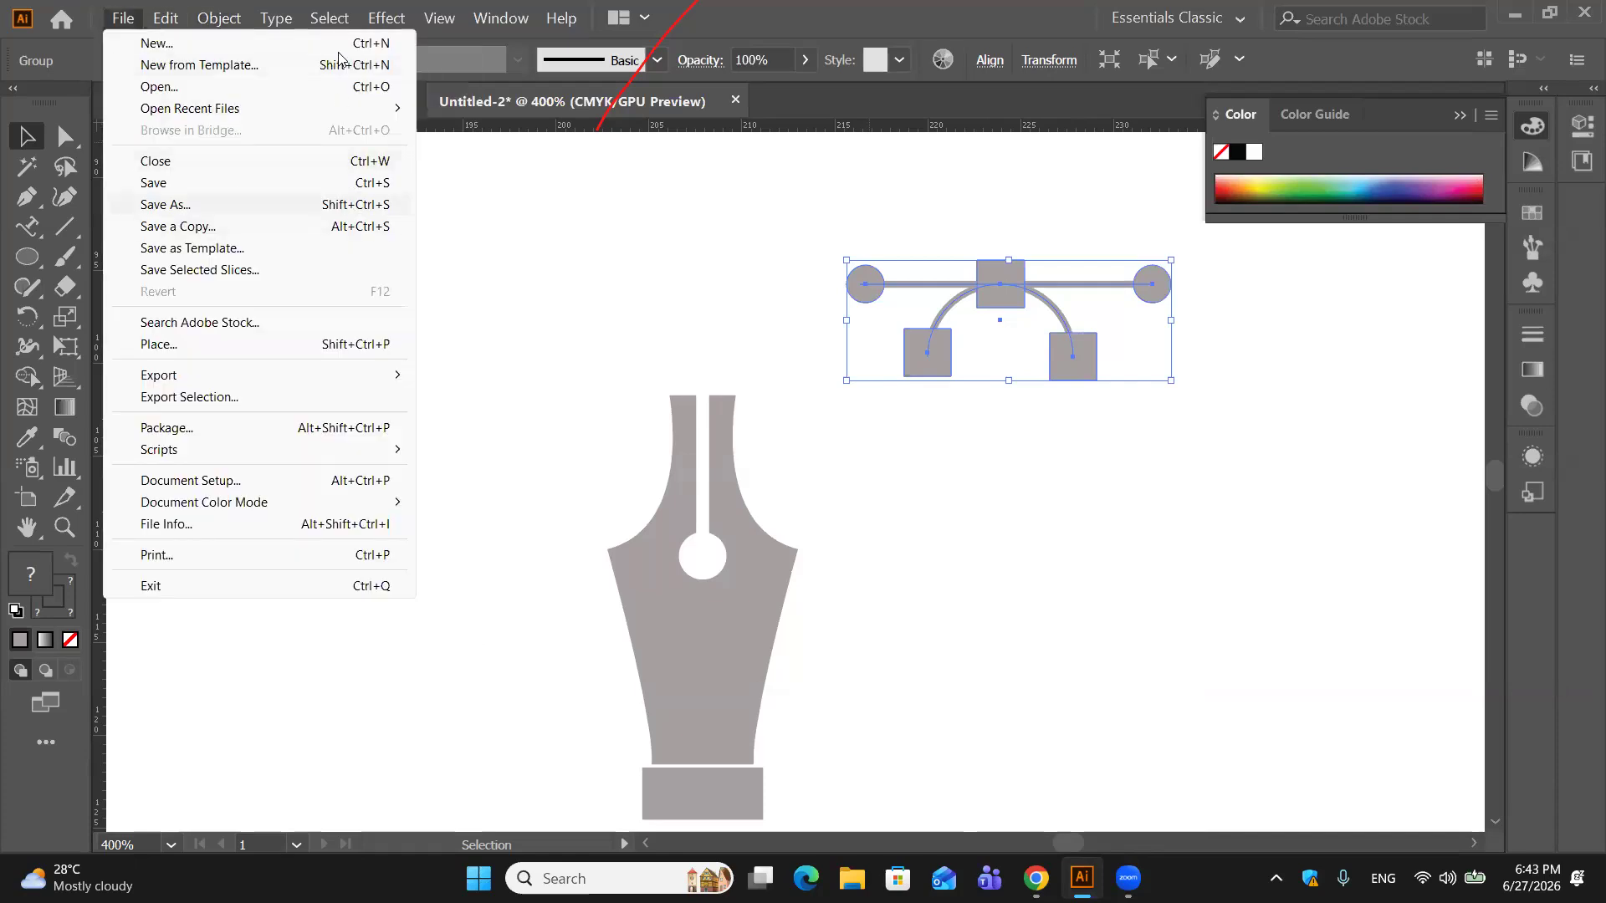
{"action": "left_click", "coordinate": [203, 19]}
{"action": "left_click", "coordinate": [264, 259]}
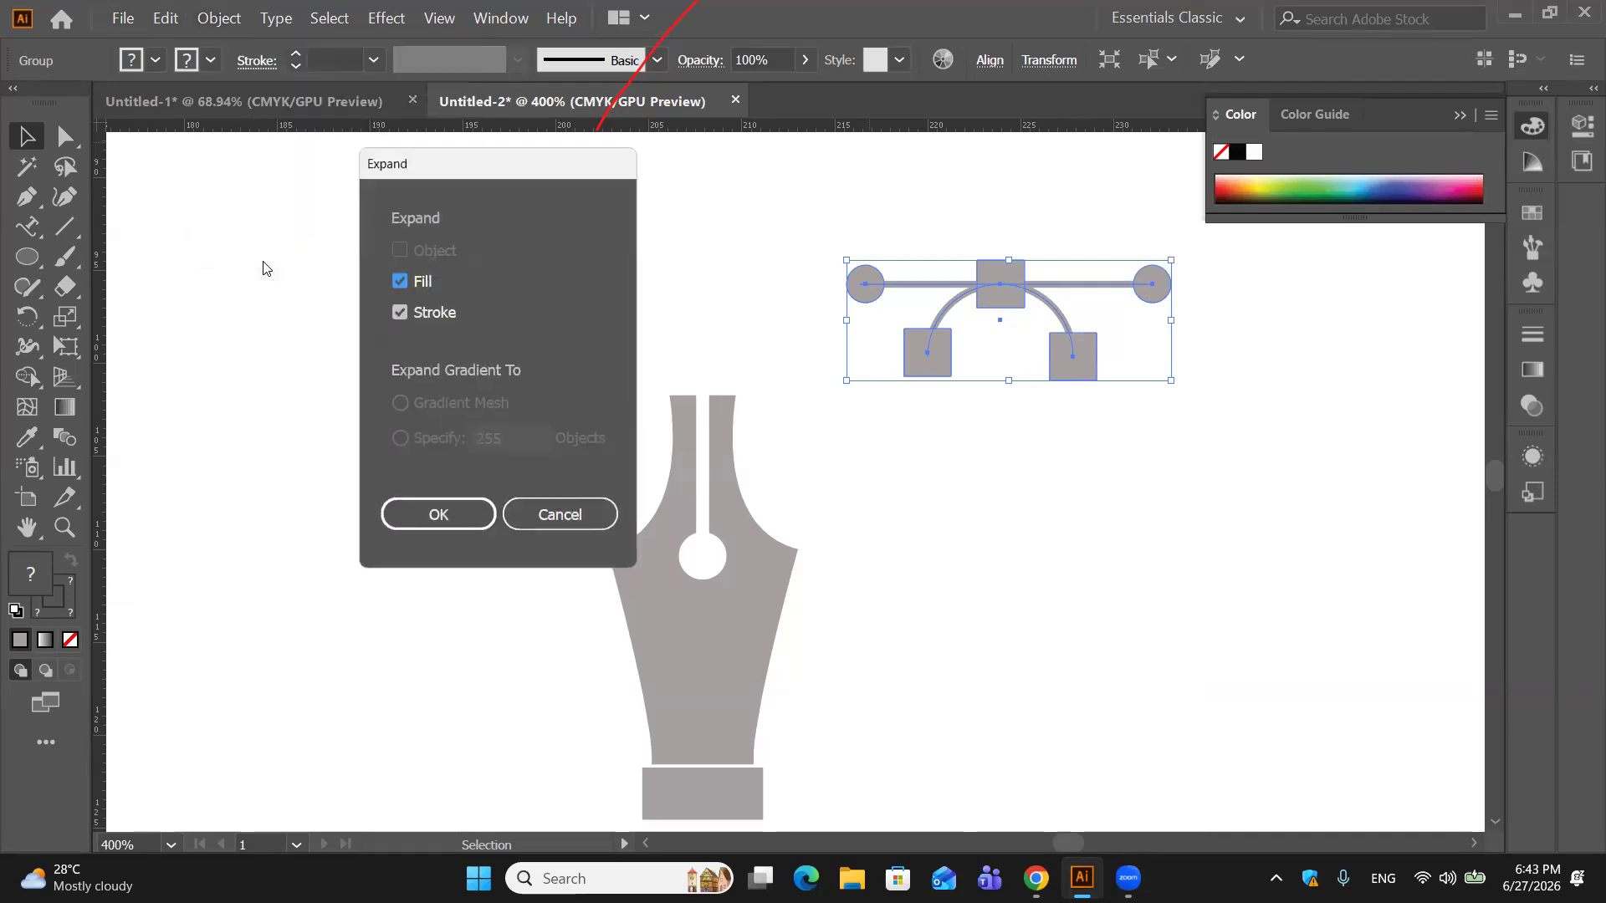
{"action": "left_click", "coordinate": [420, 524]}
{"action": "left_click", "coordinate": [967, 601]}
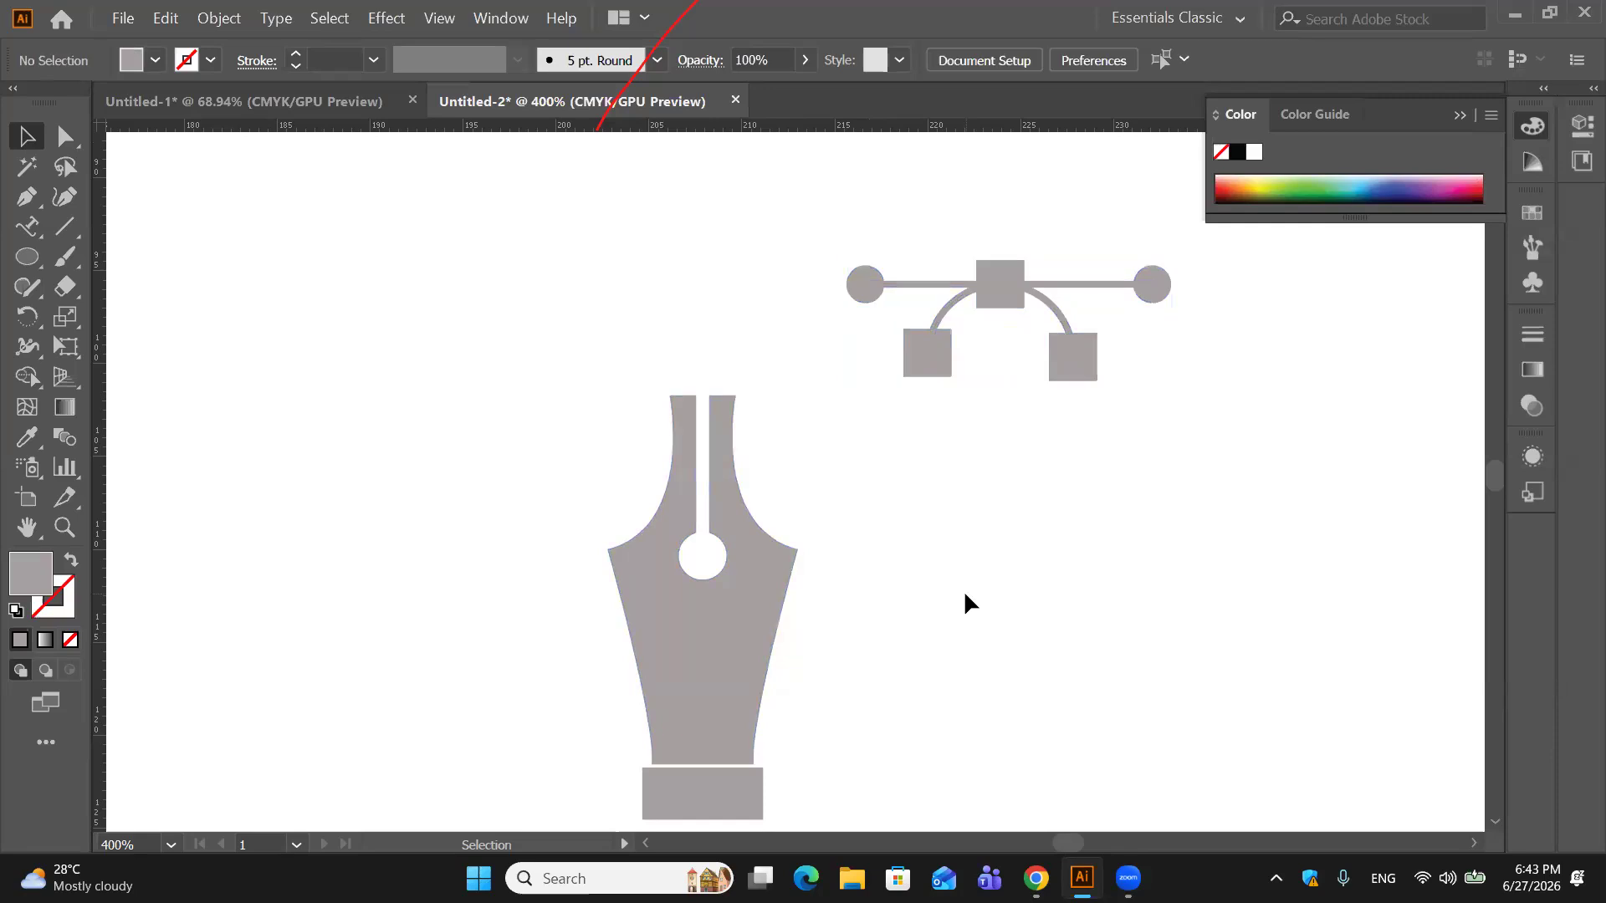
Step: Move the anchor-handle graphic over the tip of the pen nib, with its top square in line with the nib's slit
{"action": "left_click_drag", "start_coordinate": [801, 216], "coordinate": [769, 398]}
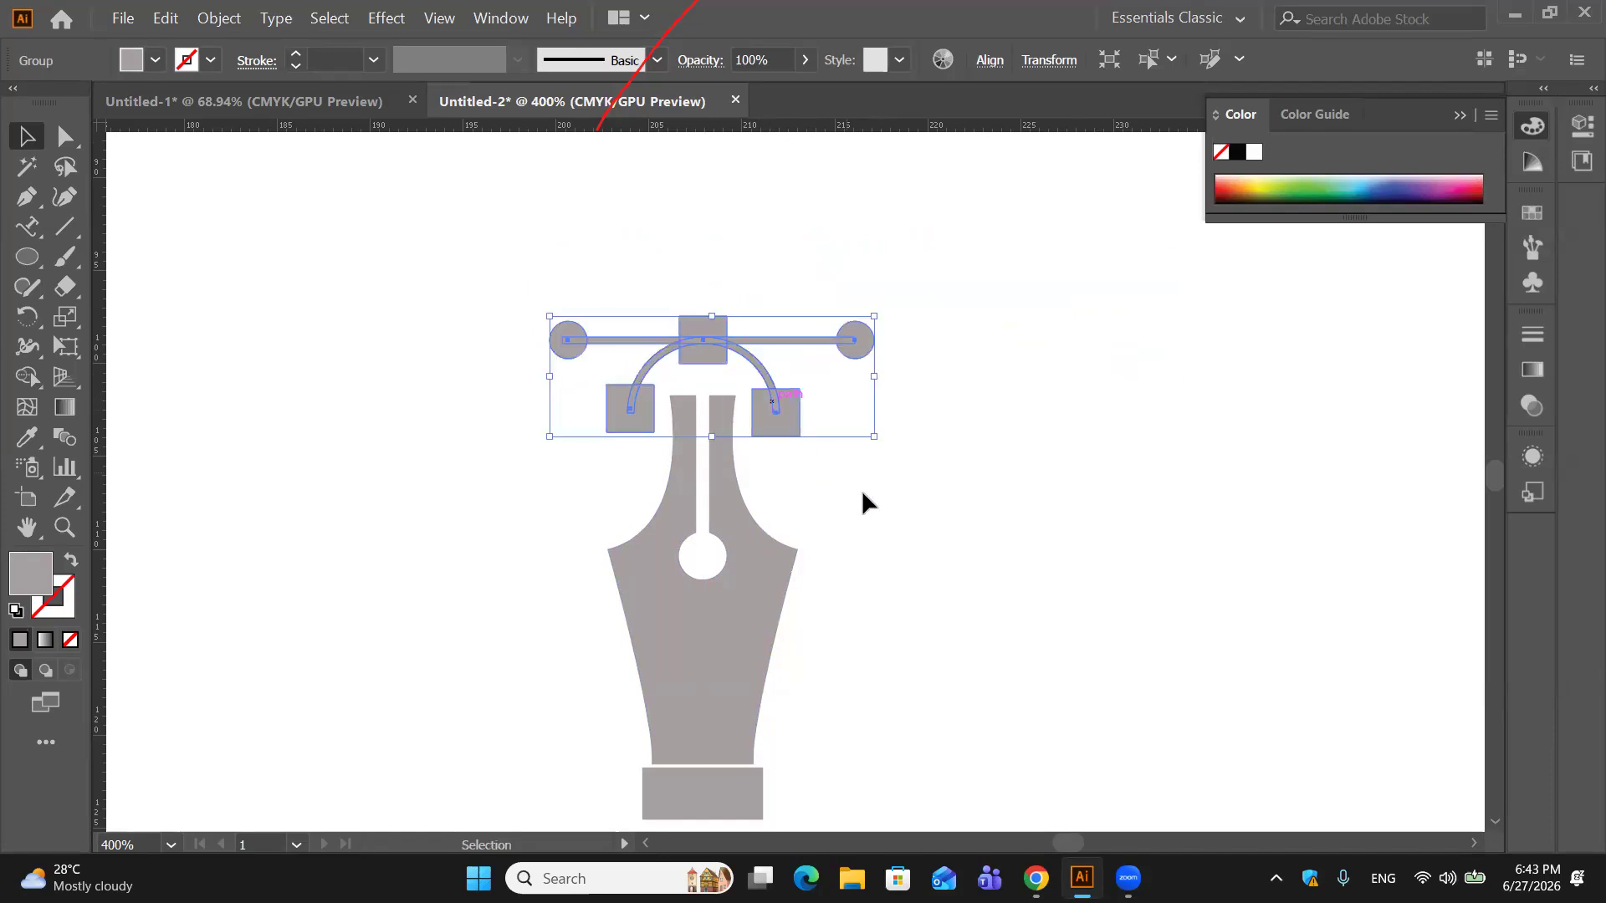
{"action": "left_click", "coordinate": [864, 523]}
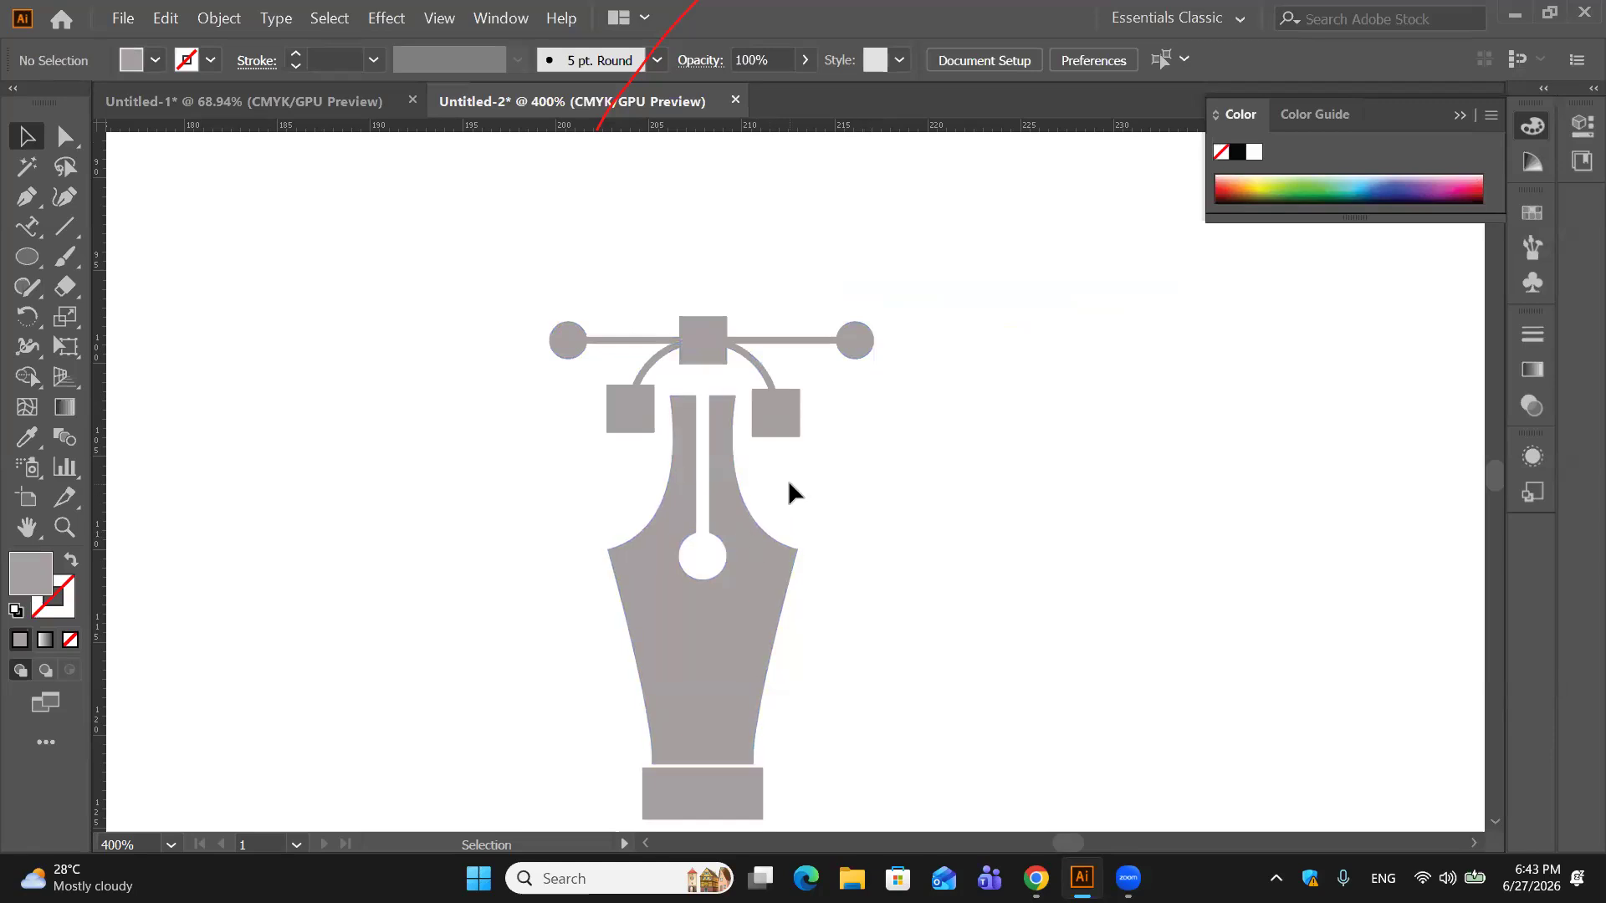
Step: Try to align the anchor-handle graphic and the pen nib on their horizontal centres, leaving out the base rectangle
{"action": "scroll", "coordinate": [669, 218], "scroll_direction": "down", "scroll_amount": 1}
{"action": "left_click_drag", "start_coordinate": [522, 193], "coordinate": [934, 688]}
{"action": "left_click", "coordinate": [987, 61]}
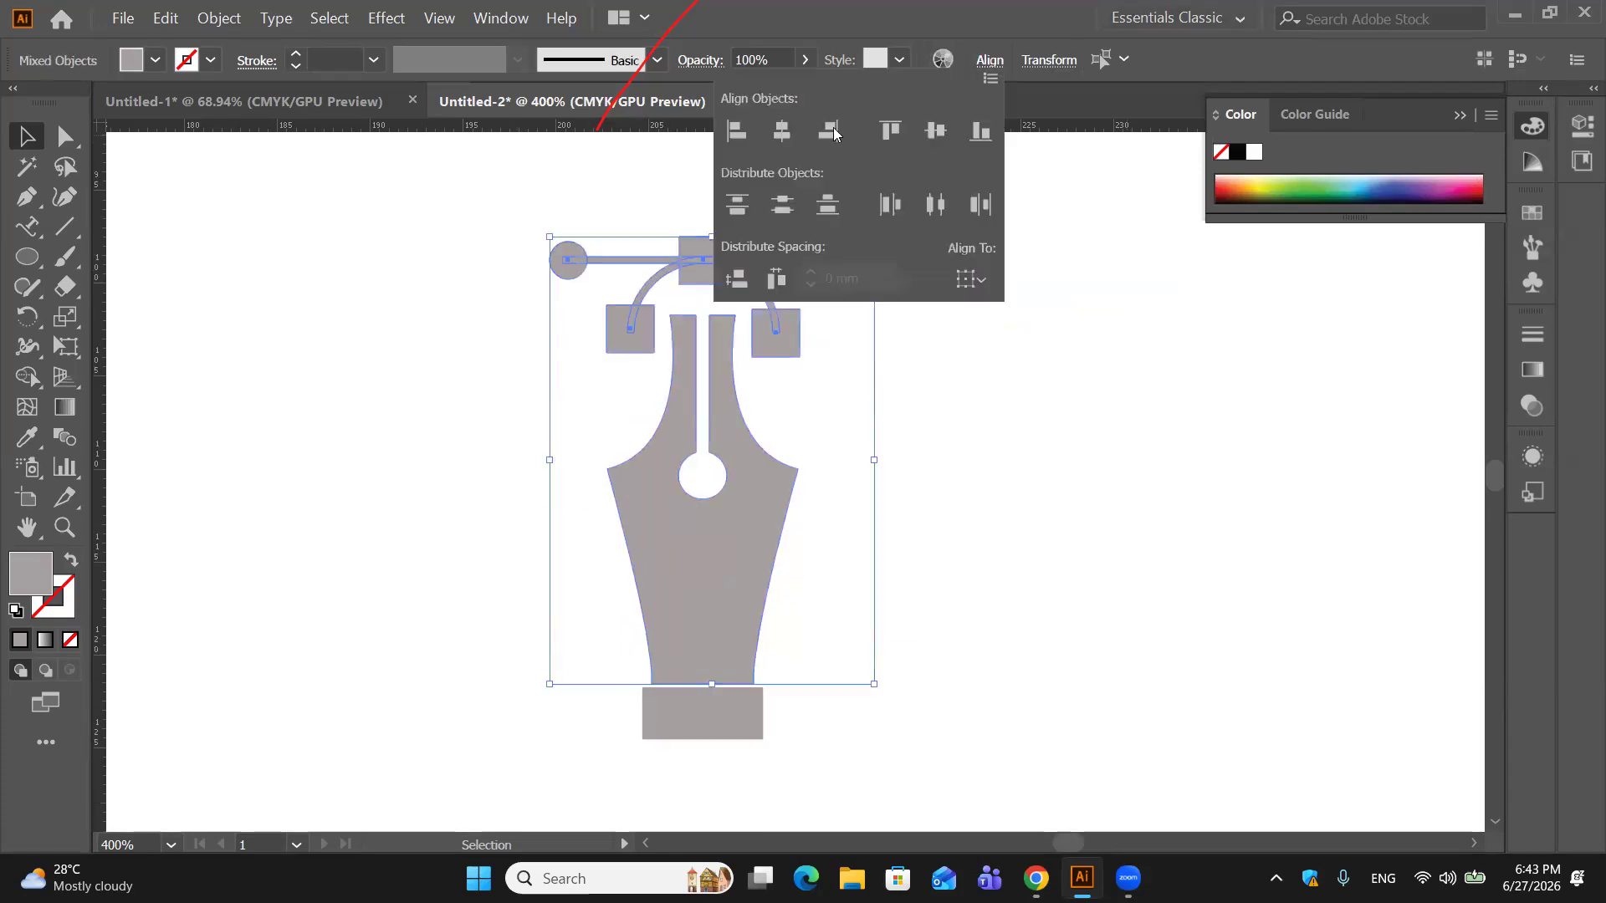
{"action": "left_click", "coordinate": [783, 132]}
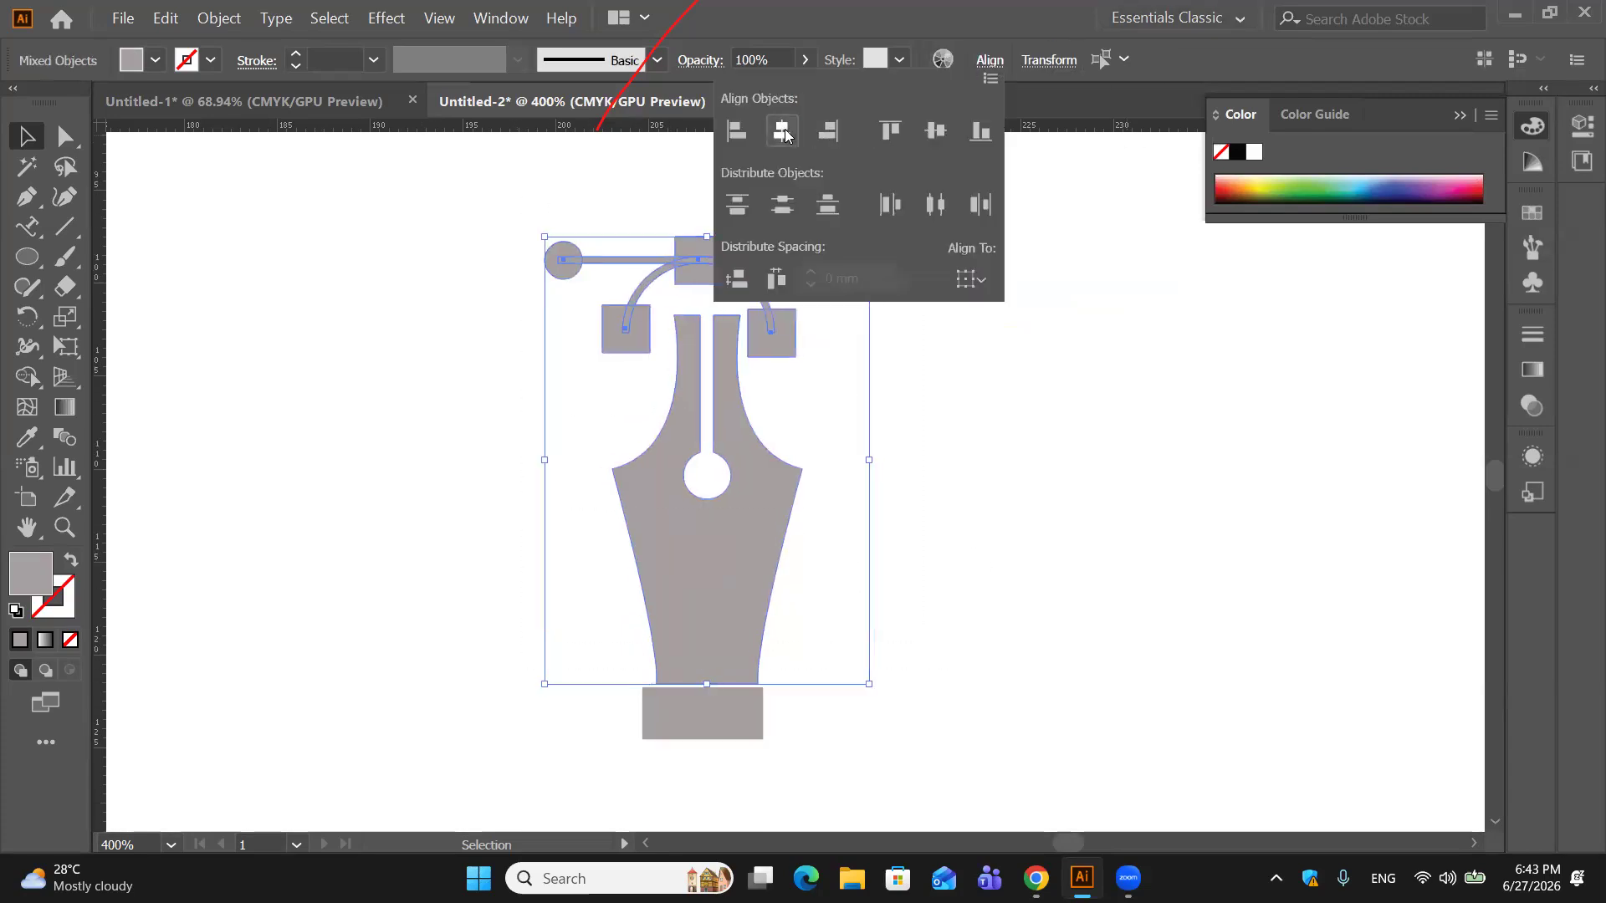
{"action": "left_click", "coordinate": [1028, 560]}
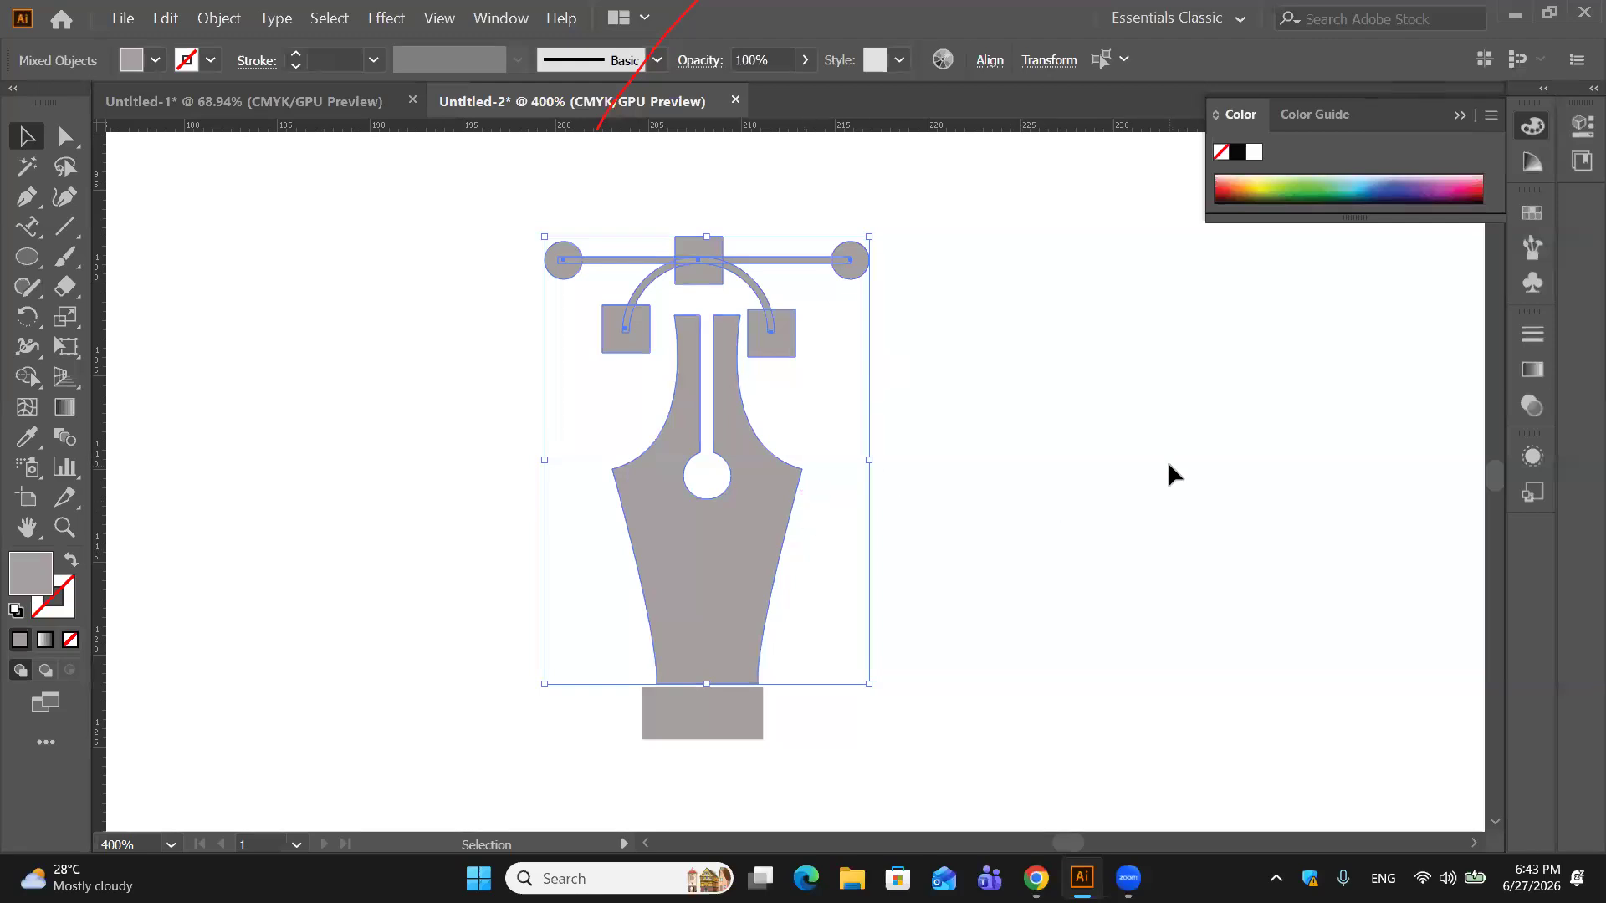
Step: Align the anchor-handle graphic, pen nib and base rectangle on their horizontal centres and group them into one pen icon
{"action": "left_click", "coordinate": [528, 223]}
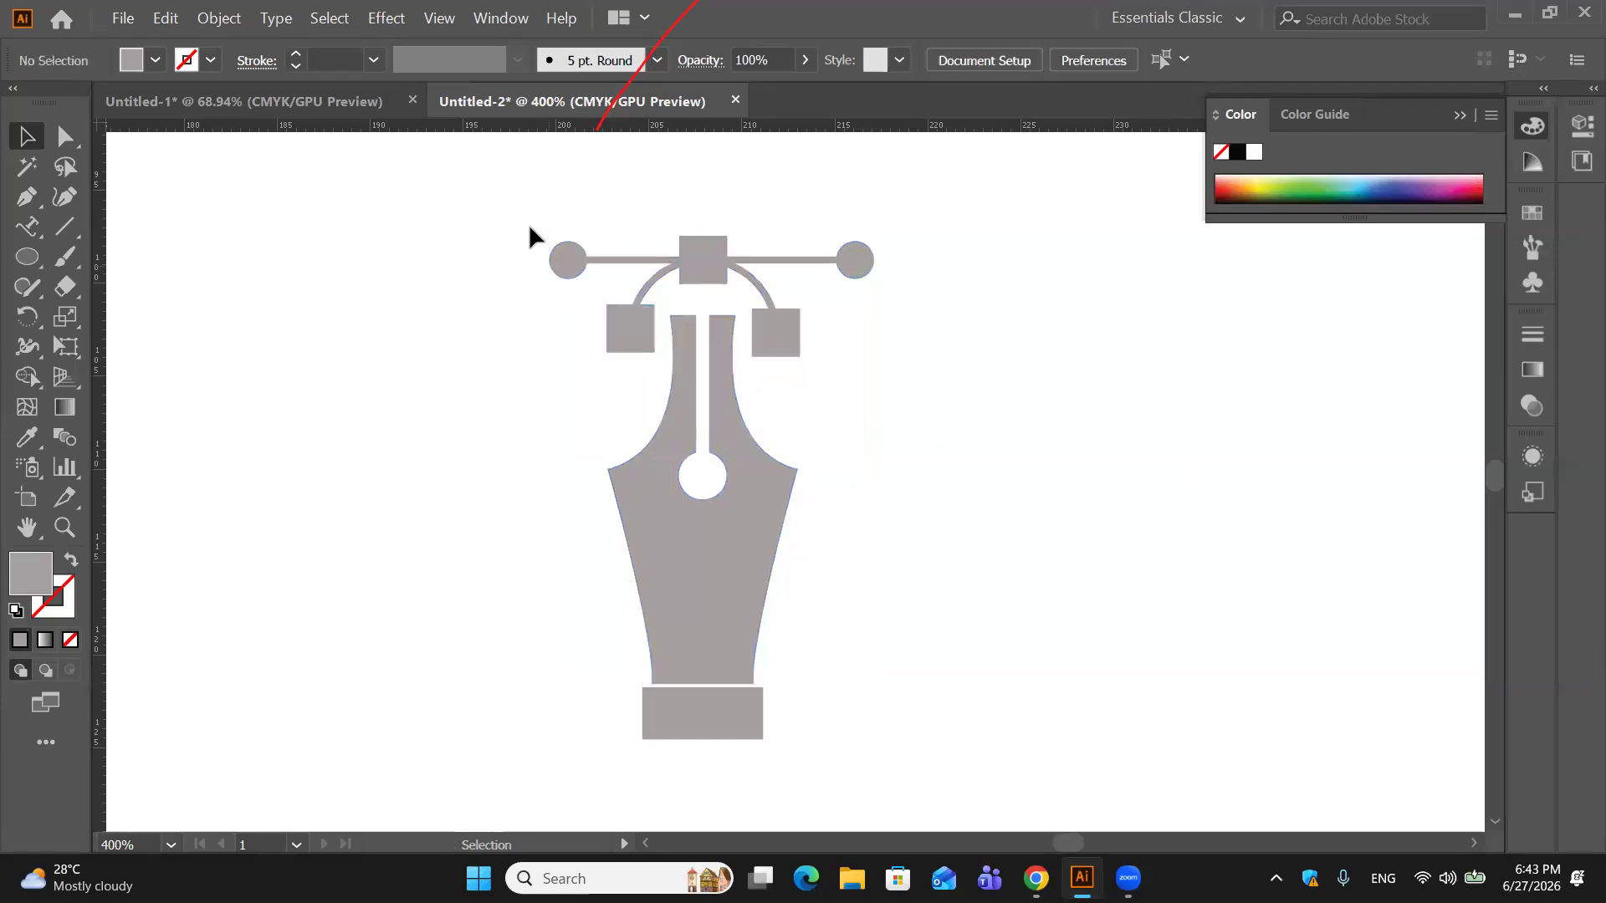
{"action": "left_click_drag", "start_coordinate": [963, 676], "coordinate": [971, 756]}
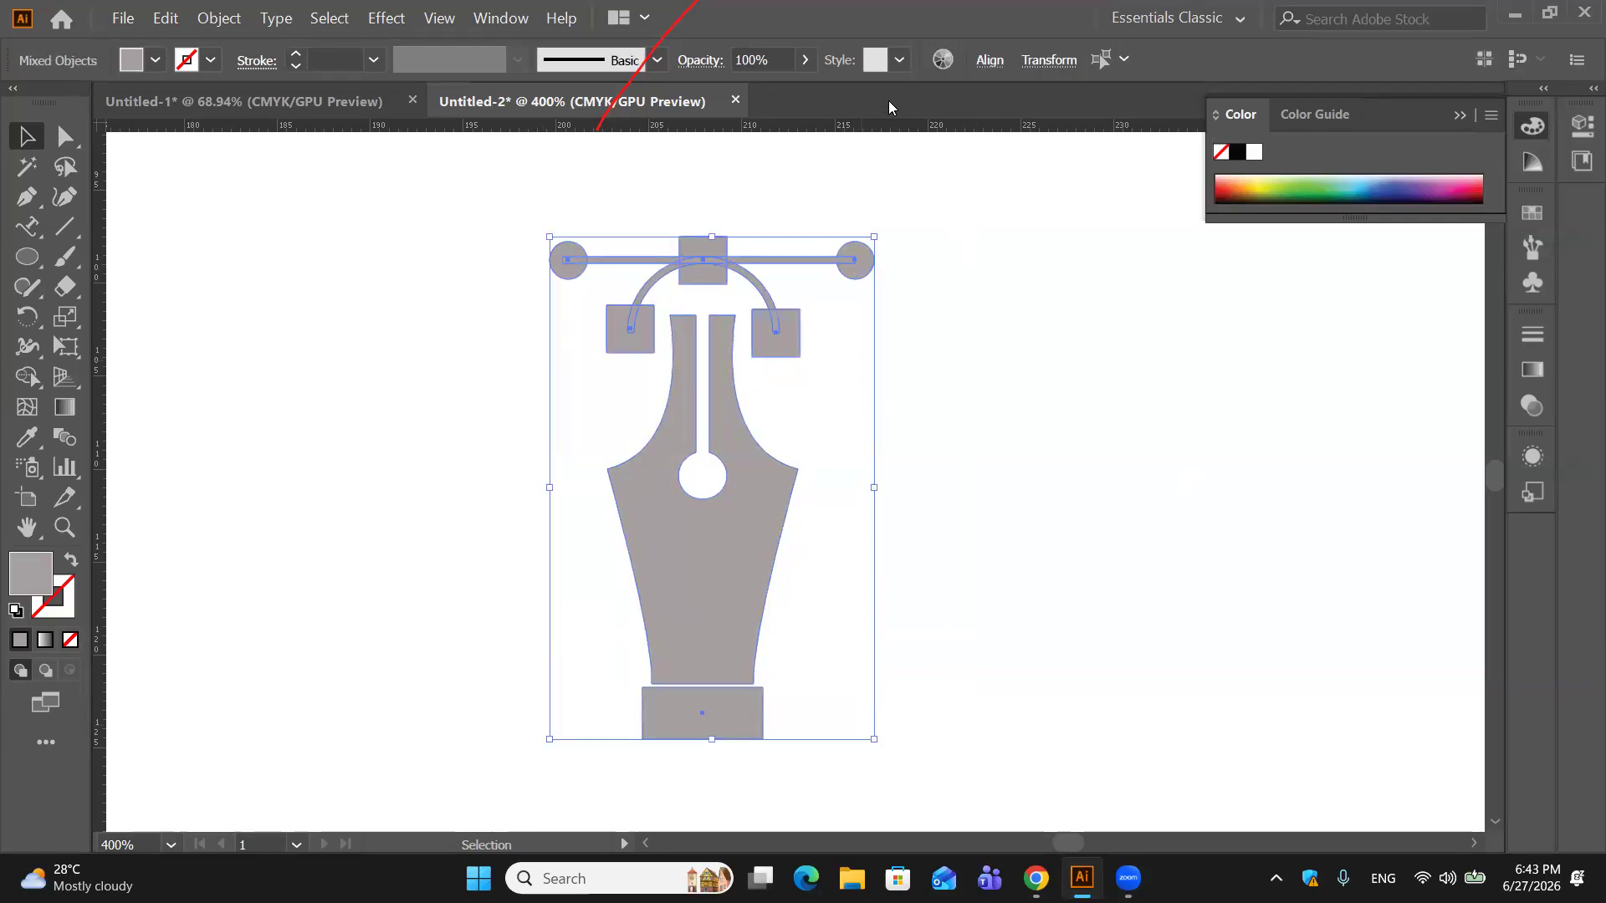
{"action": "left_click", "coordinate": [973, 67]}
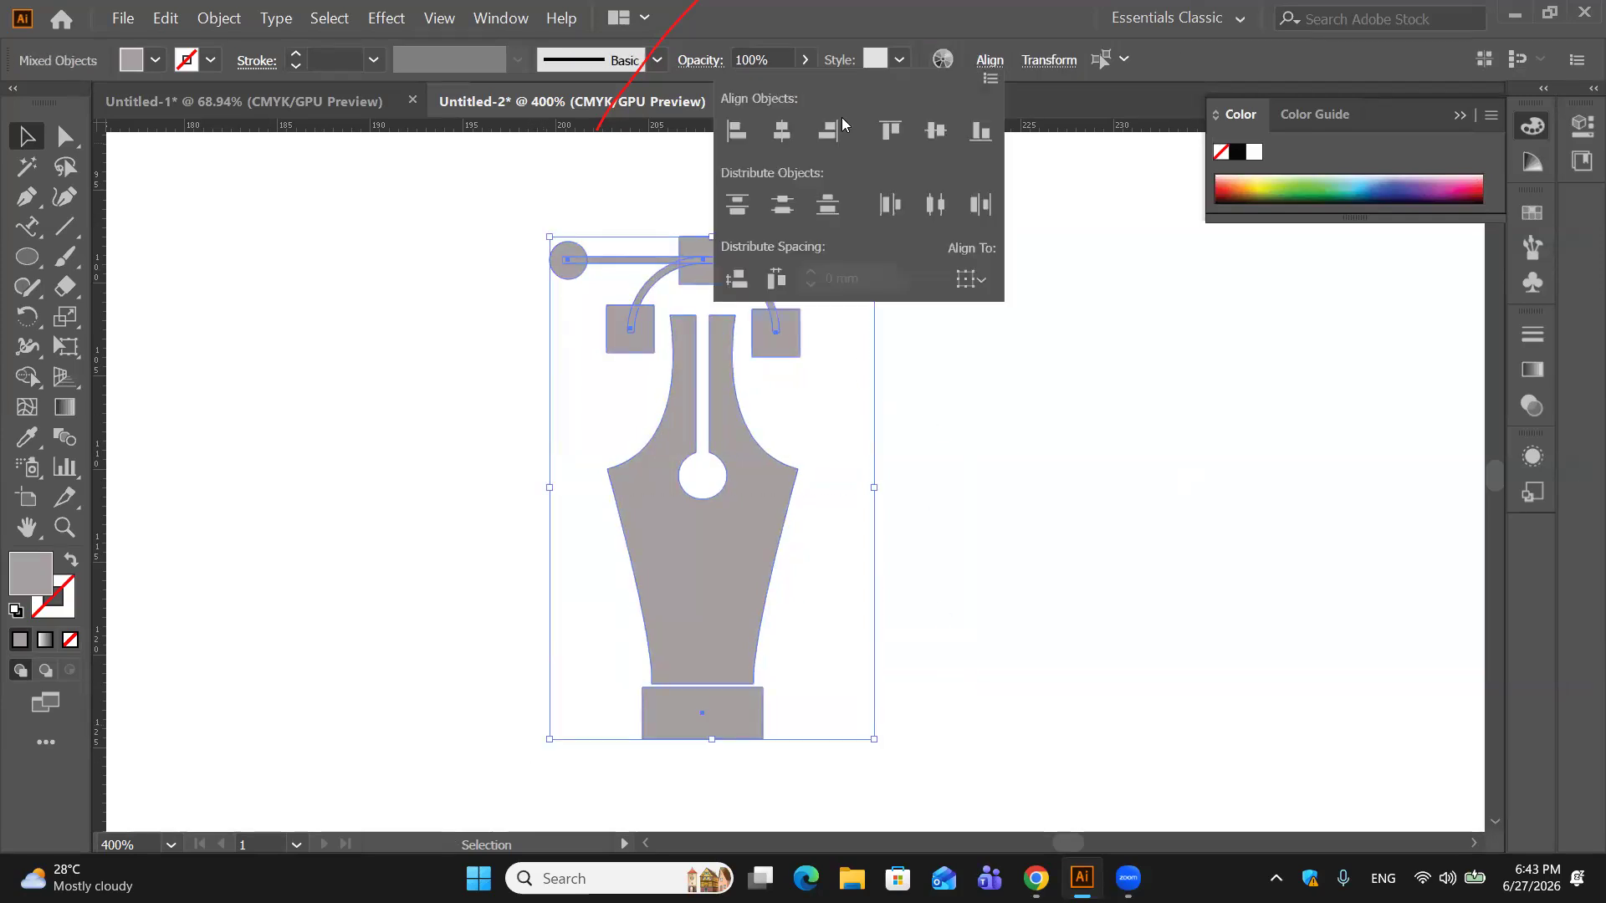
{"action": "left_click", "coordinate": [782, 131]}
{"action": "key", "text": "Escape"}
{"action": "key", "text": "a"}
{"action": "key", "text": "ctrl+g"}
{"action": "key", "text": "v"}
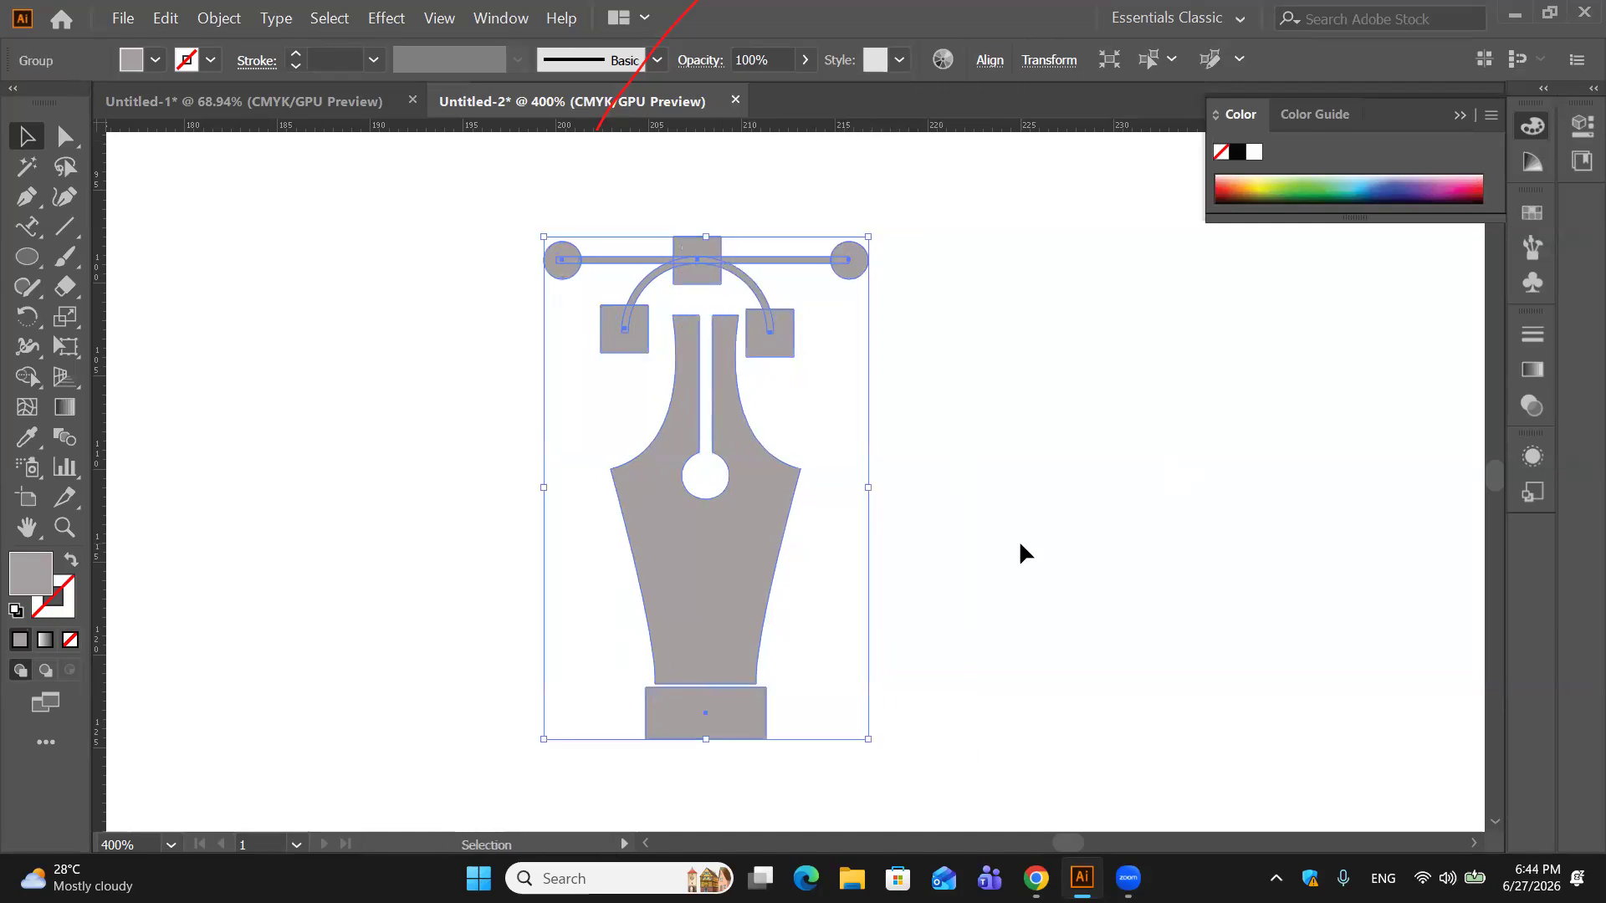
Step: Move the pen icon into the black centre of the round badge
{"action": "key", "text": "a"}
{"action": "key", "text": "ctrl+minus"}
{"action": "key", "text": "ctrl+minus"}
{"action": "key", "text": "ctrl+minus"}
{"action": "key", "text": "ctrl+minus"}
{"action": "key", "text": "ctrl+minus"}
{"action": "key", "text": "ctrl+minus"}
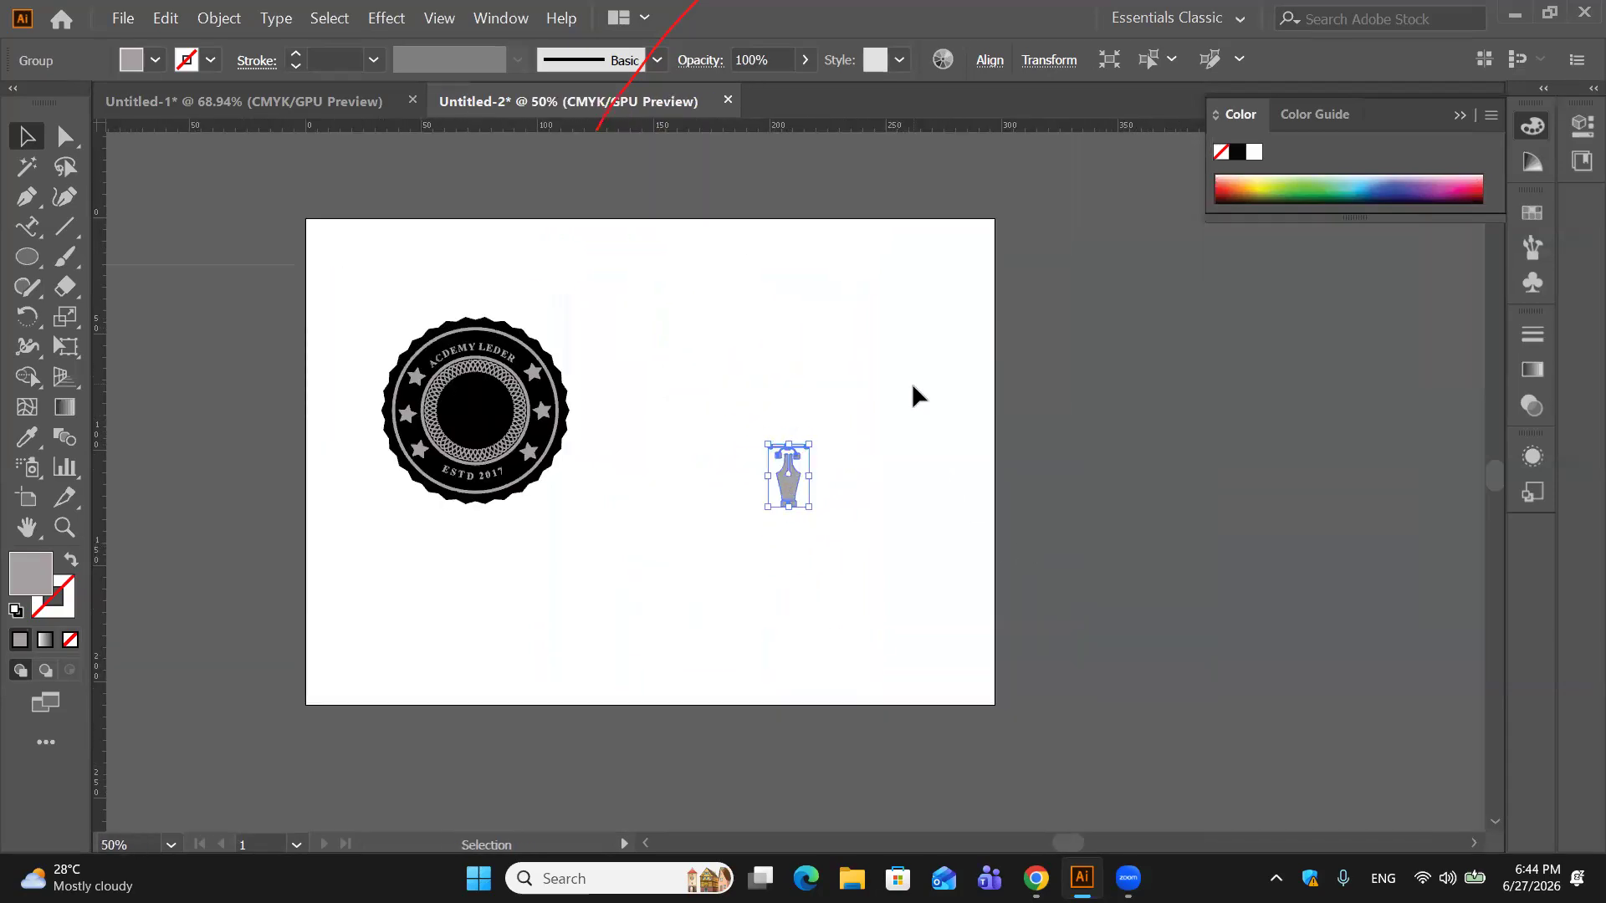
{"action": "left_click", "coordinate": [911, 383]}
{"action": "left_click_drag", "start_coordinate": [783, 479], "coordinate": [473, 417]}
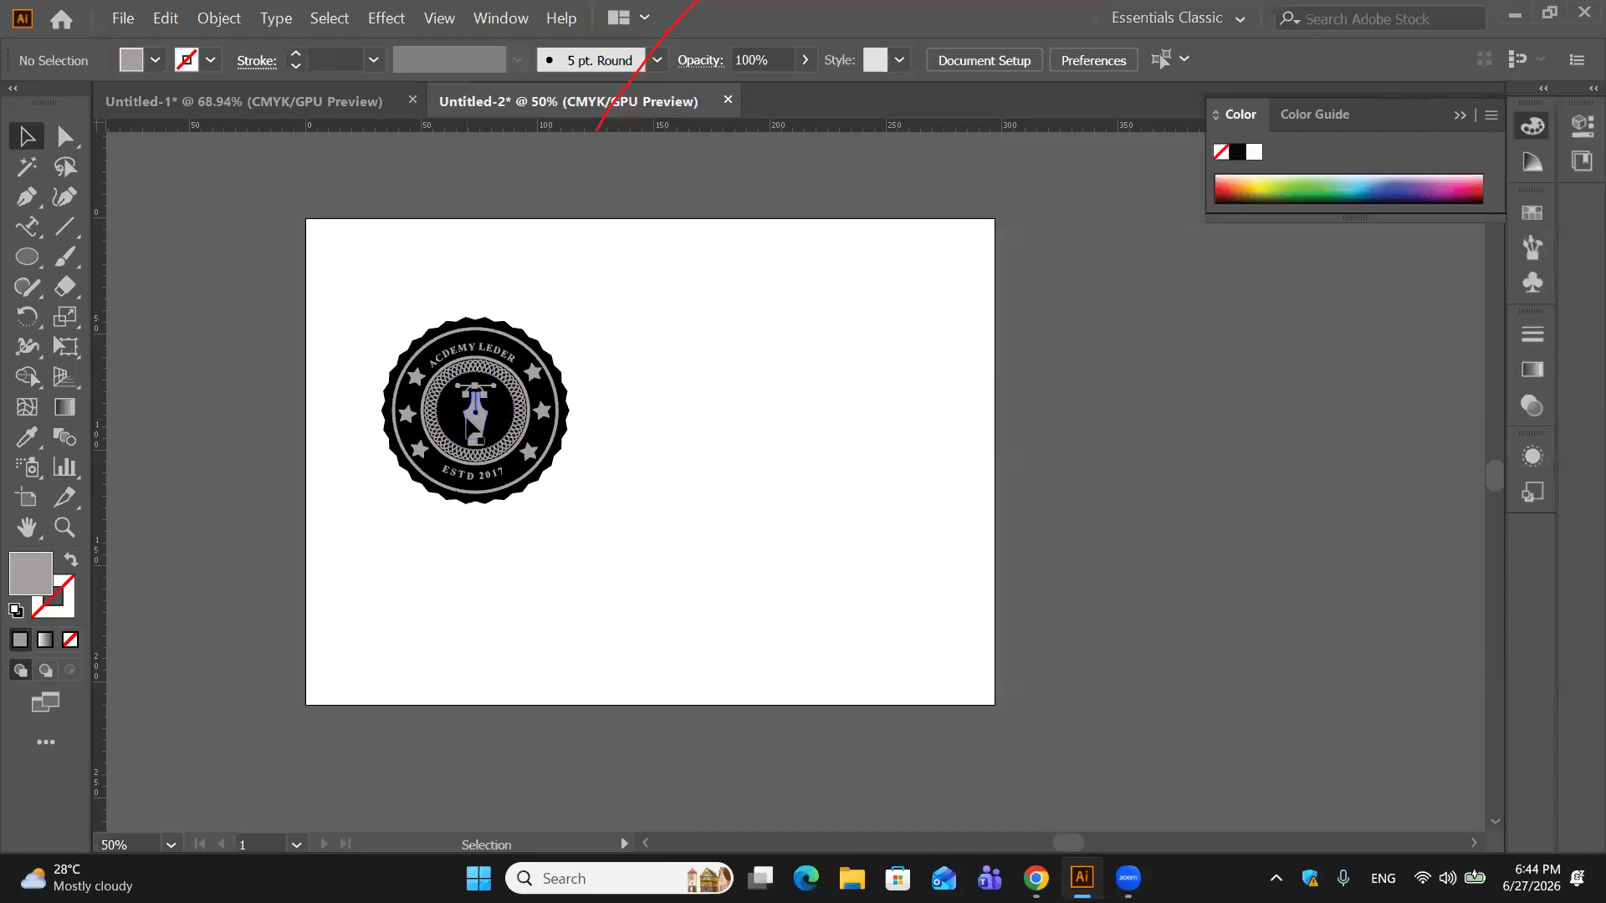
Step: Move the pen icon out of the badge to the blank artboard area beside it and select it
{"action": "left_click_drag", "start_coordinate": [469, 421], "coordinate": [755, 426]}
{"action": "left_click", "coordinate": [823, 461]}
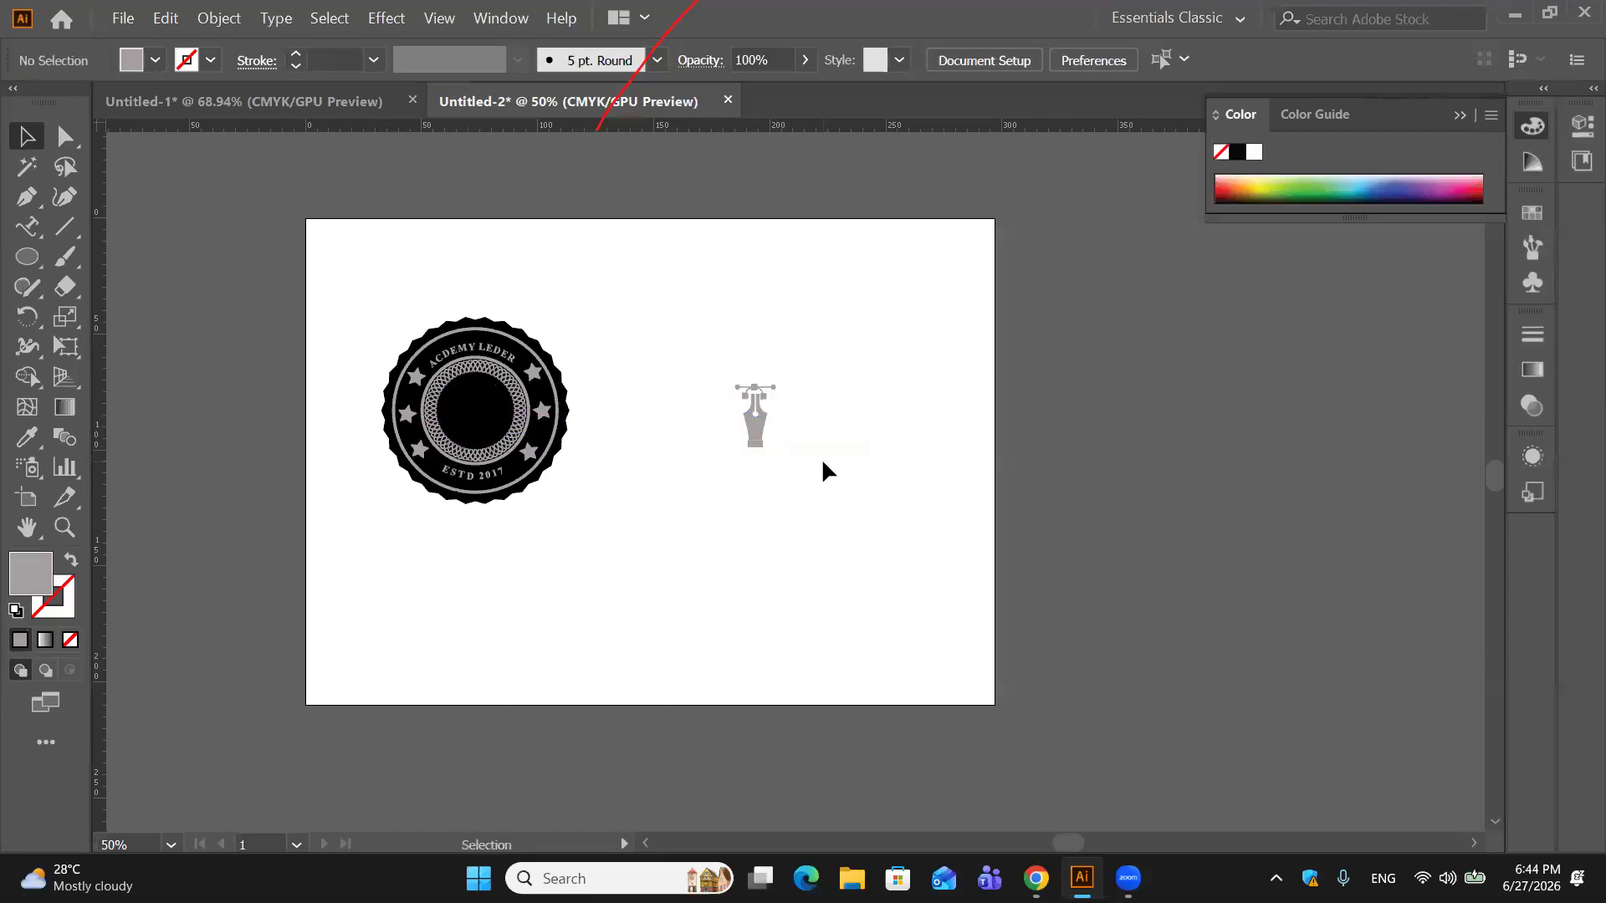
{"action": "left_click", "coordinate": [771, 416]}
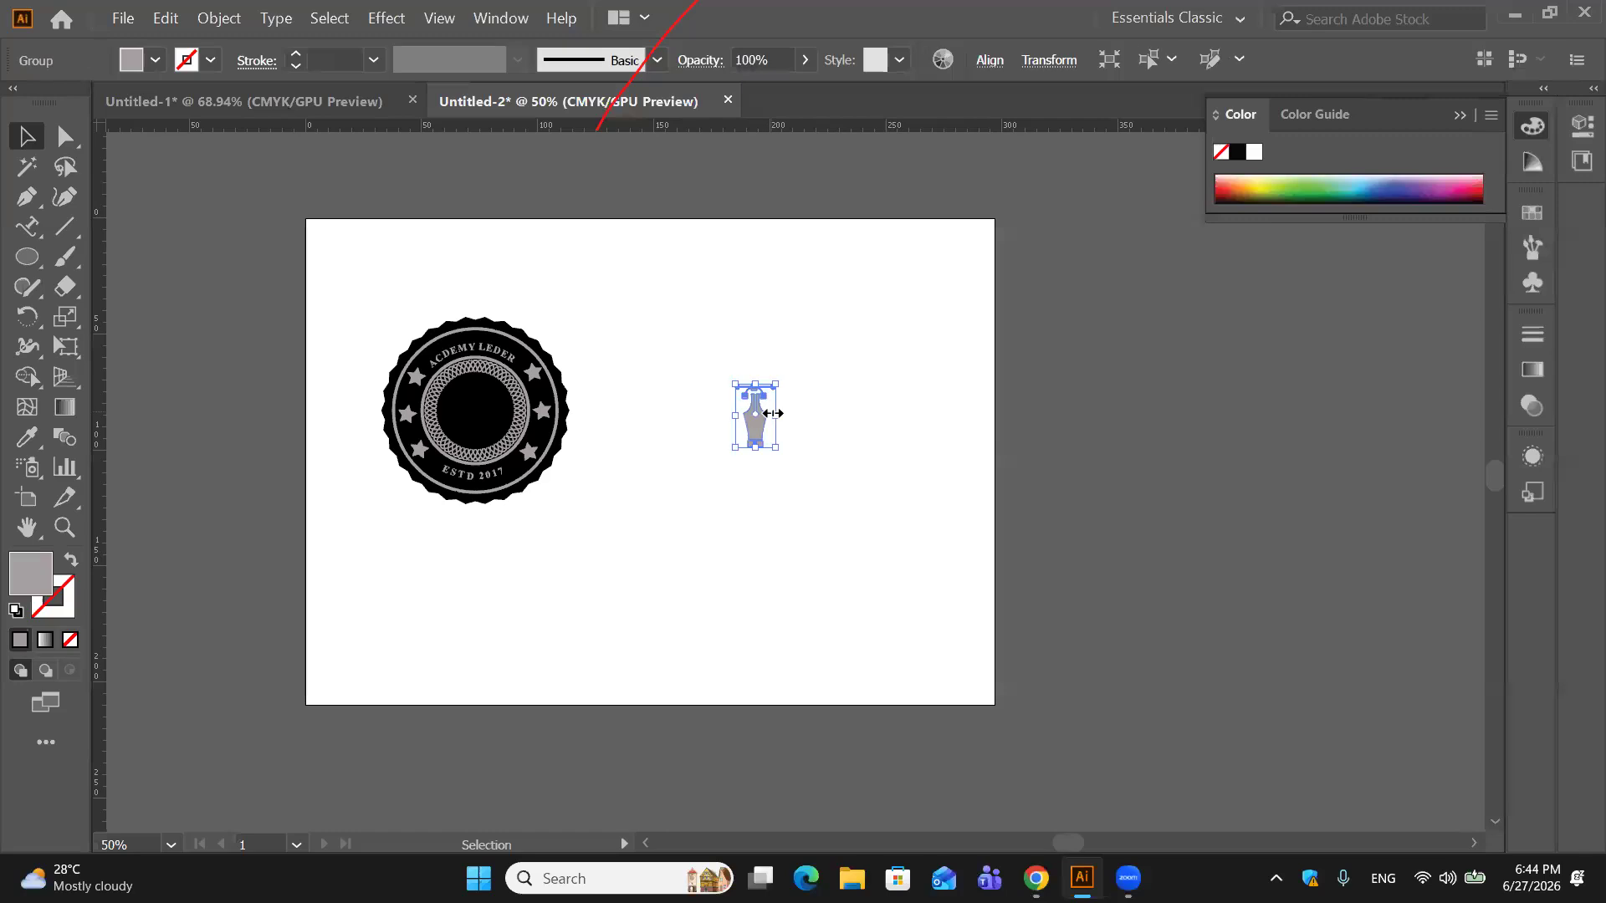
{"action": "key", "text": "ctrl+equal"}
{"action": "key", "text": "ctrl+equal"}
{"action": "key", "text": "ctrl+equal"}
{"action": "key", "text": "ctrl+equal"}
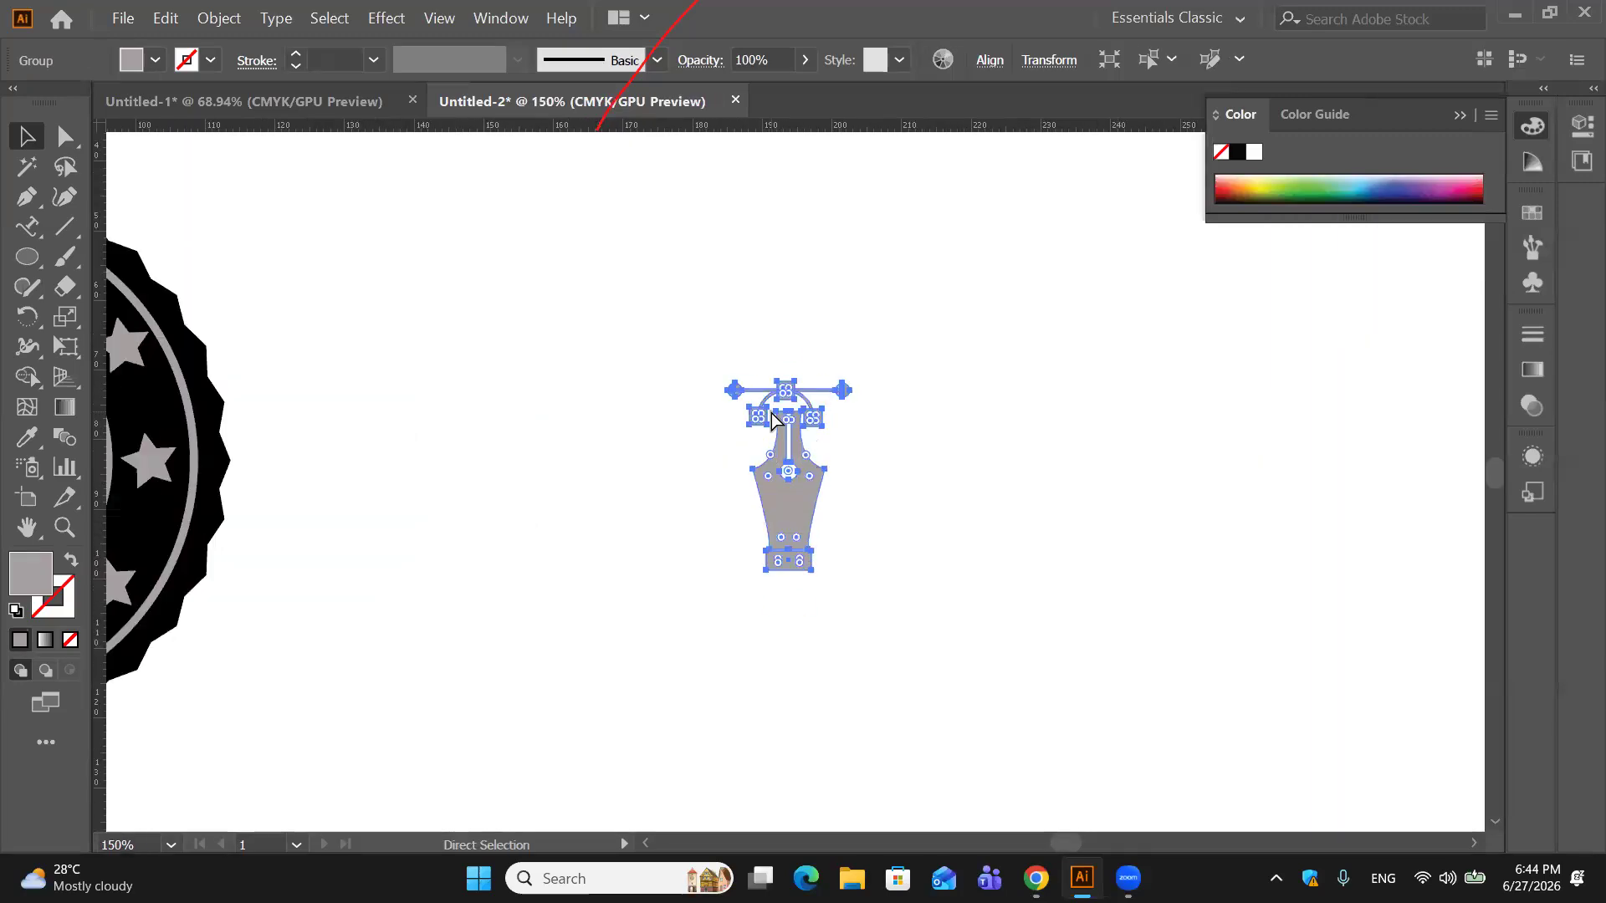
Step: Ungroup the pen icon and its anchor-handle graphic into separate objects
{"action": "left_click", "coordinate": [1068, 497]}
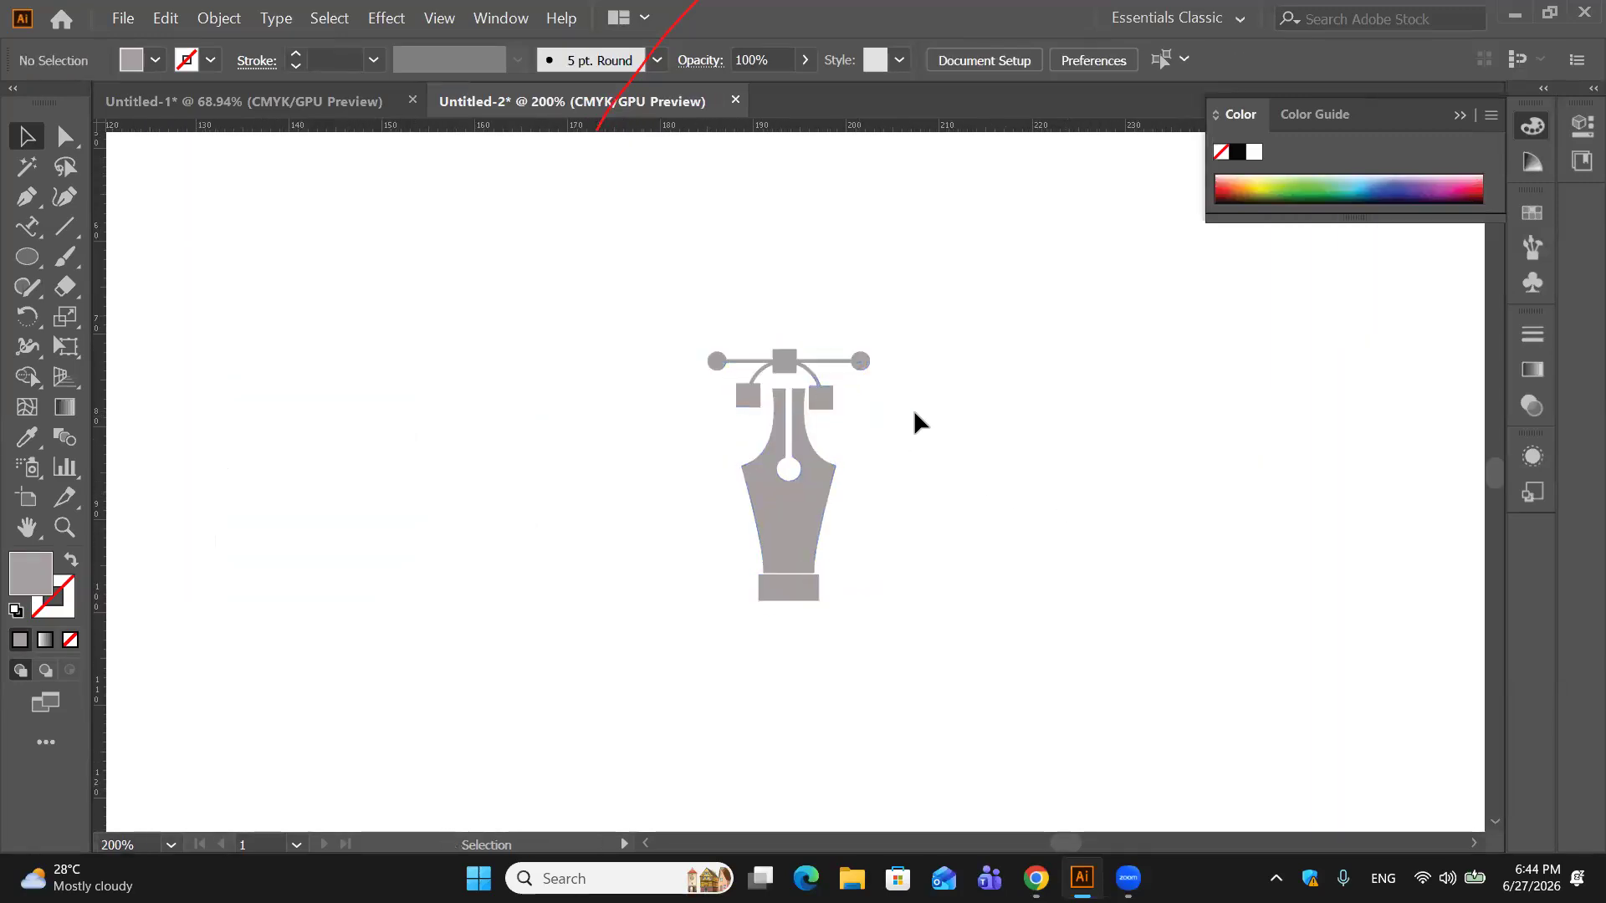
{"action": "key", "text": "a"}
{"action": "key", "text": "ctrl+equal"}
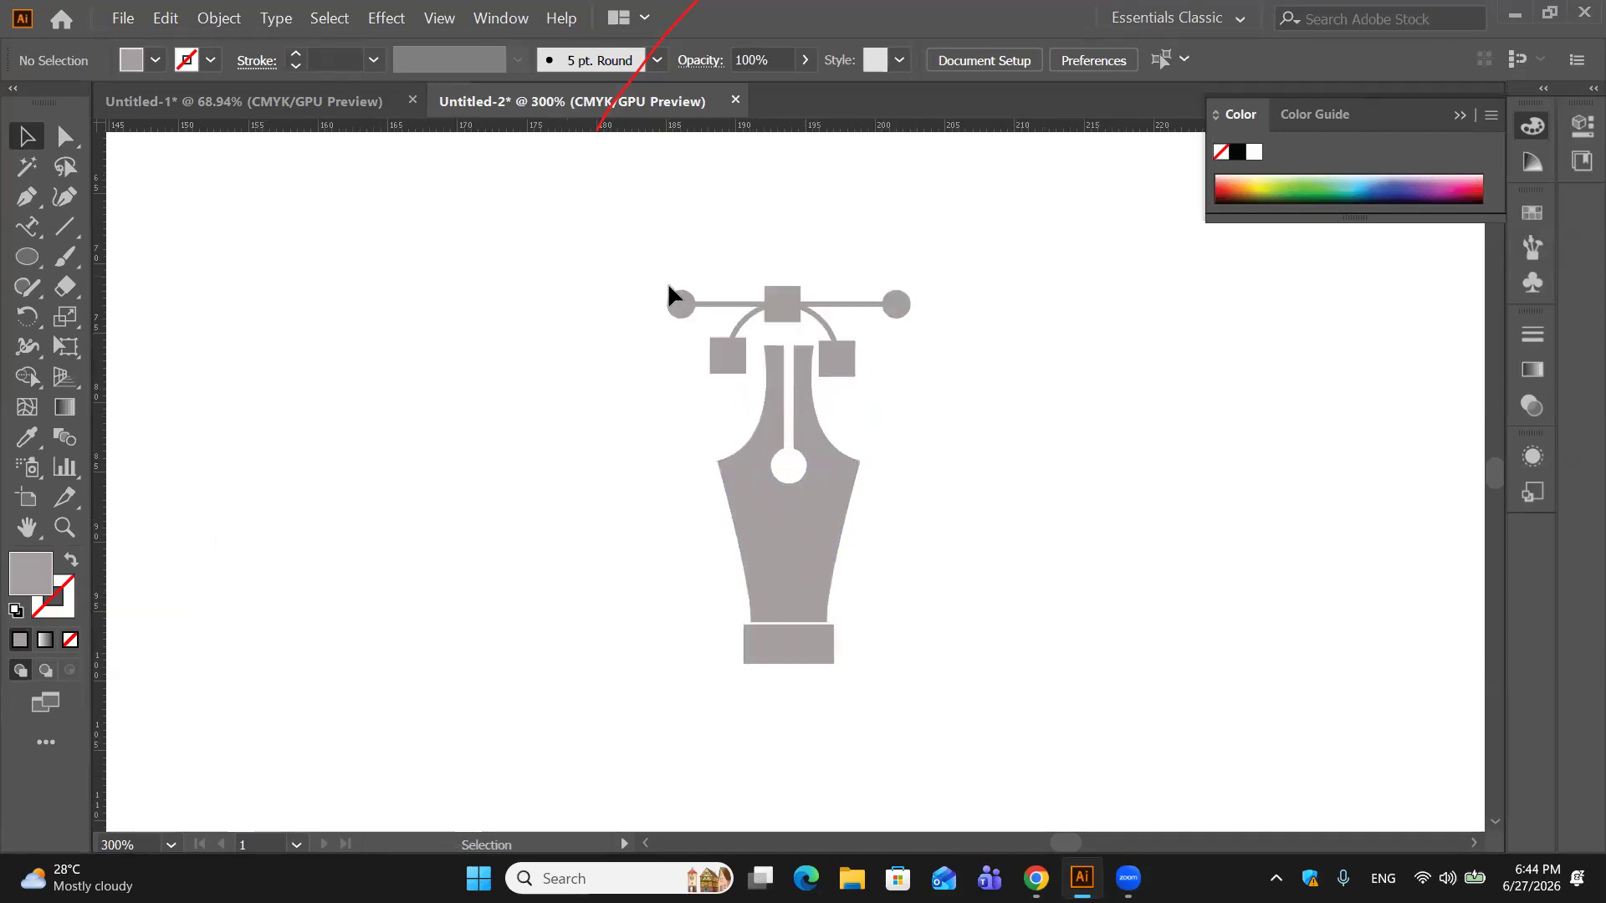
{"action": "left_click", "coordinate": [791, 498]}
{"action": "right_click", "coordinate": [789, 494]}
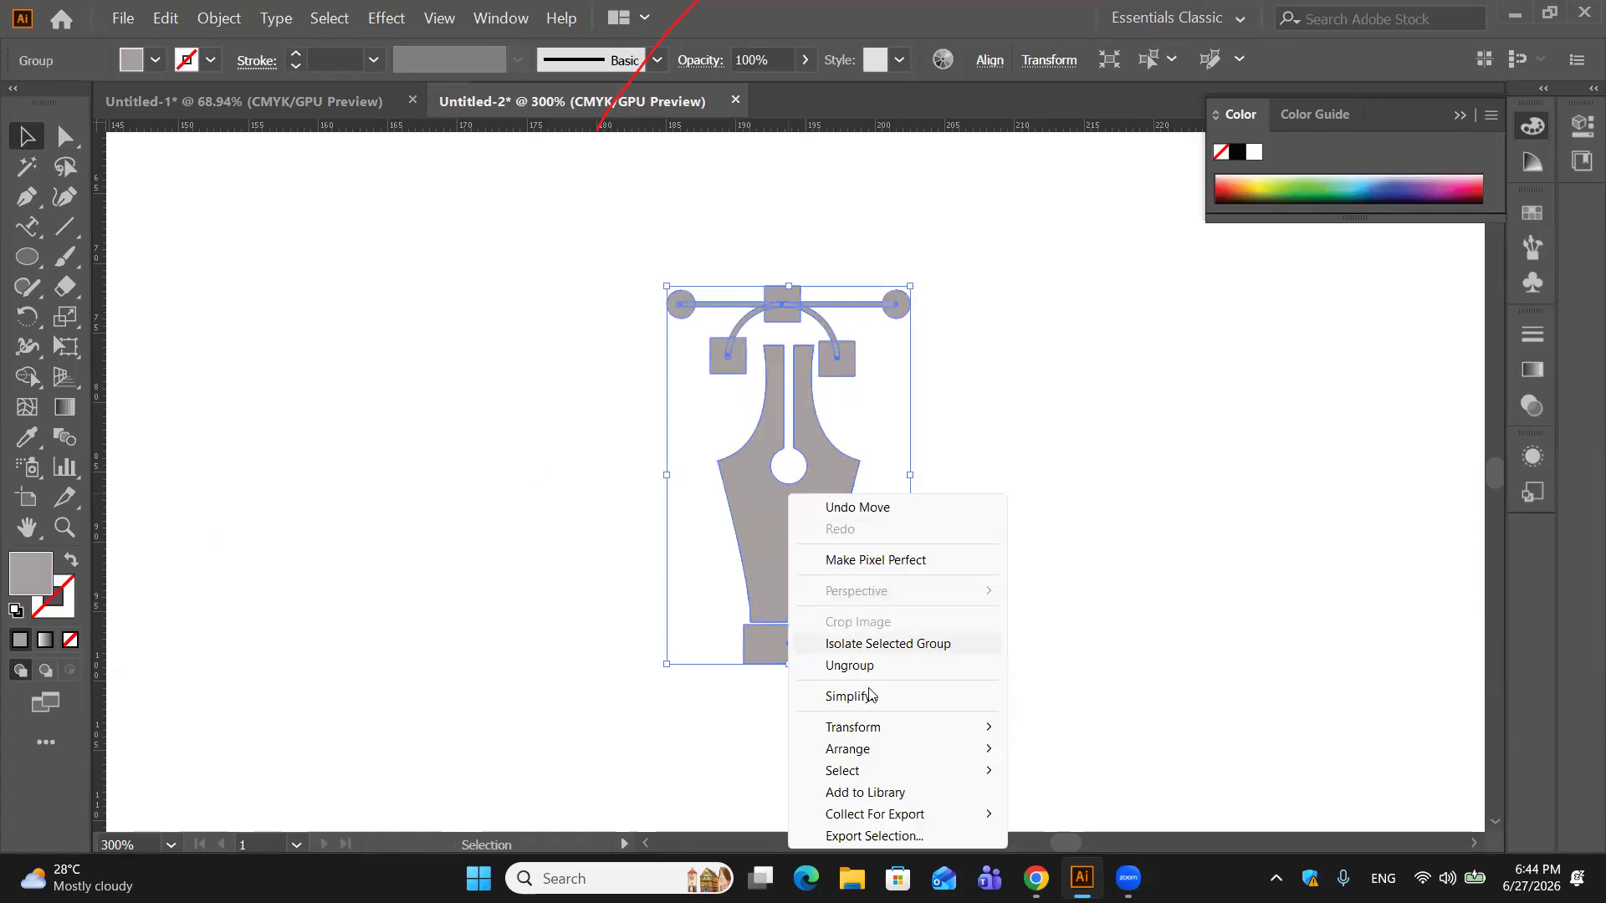
{"action": "left_click", "coordinate": [866, 669]}
{"action": "left_click", "coordinate": [975, 527]}
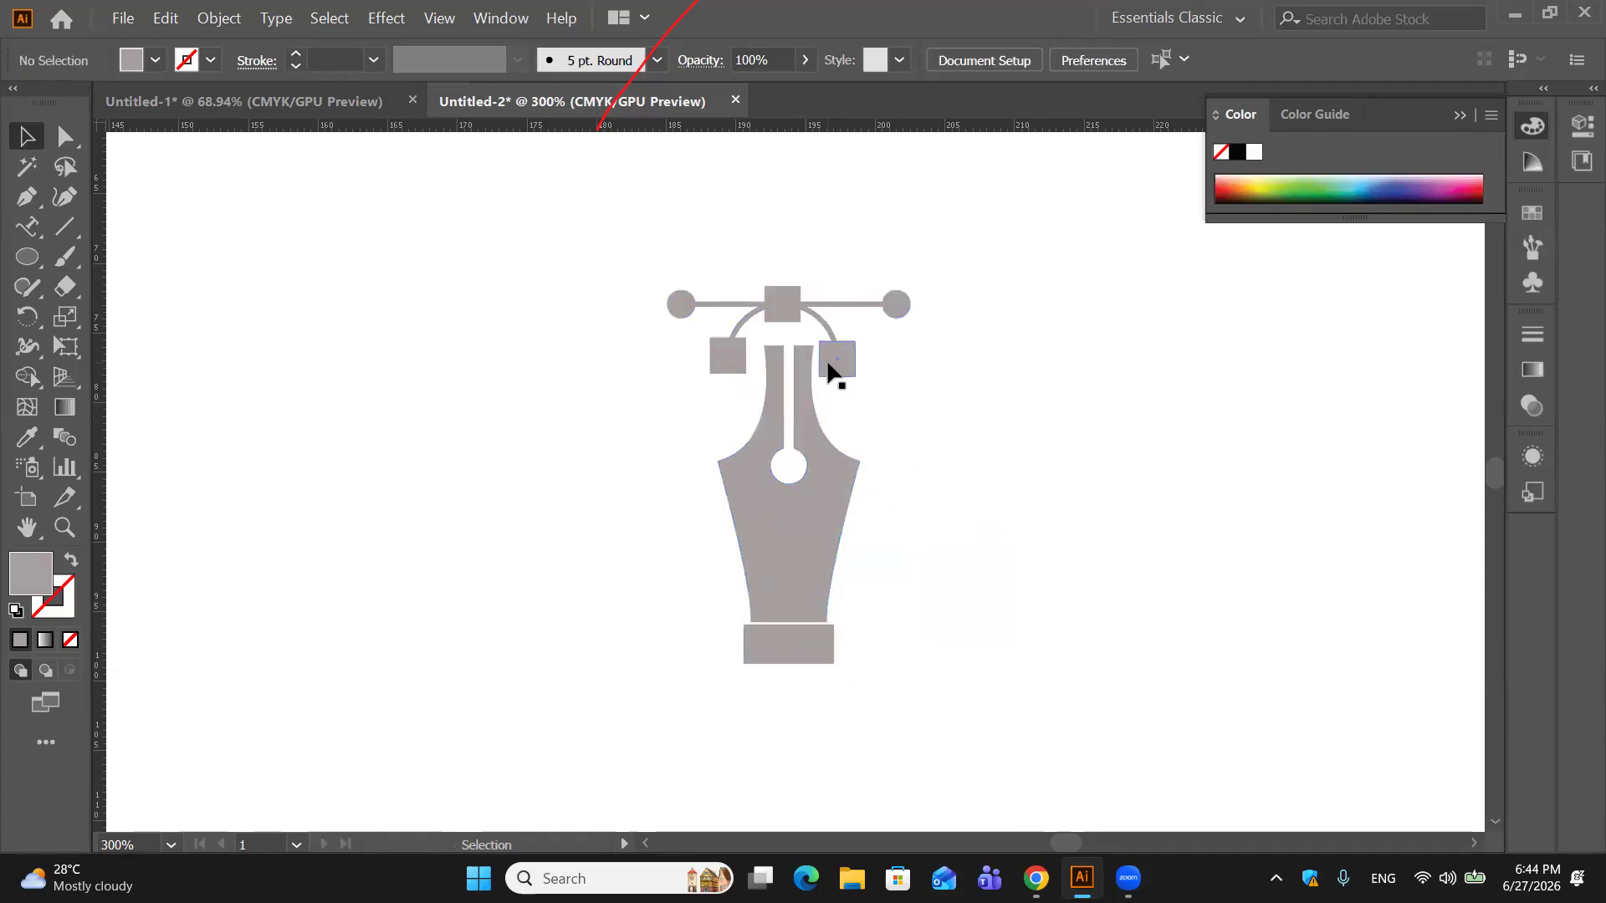
{"action": "left_click", "coordinate": [826, 358]}
{"action": "right_click", "coordinate": [925, 472]}
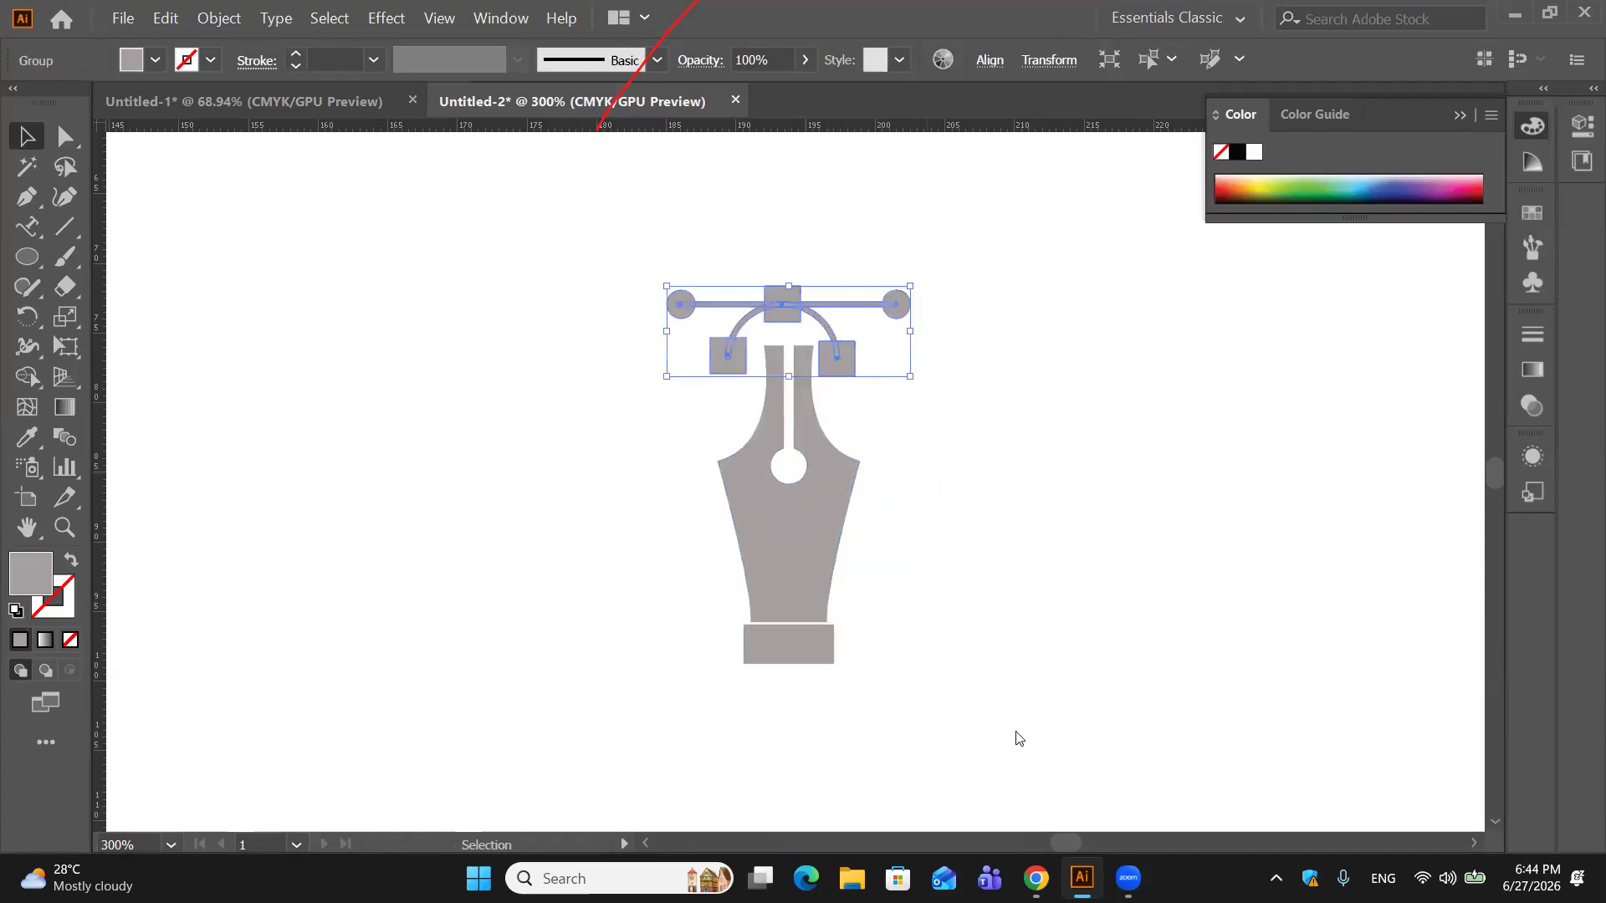
{"action": "left_click", "coordinate": [972, 465]}
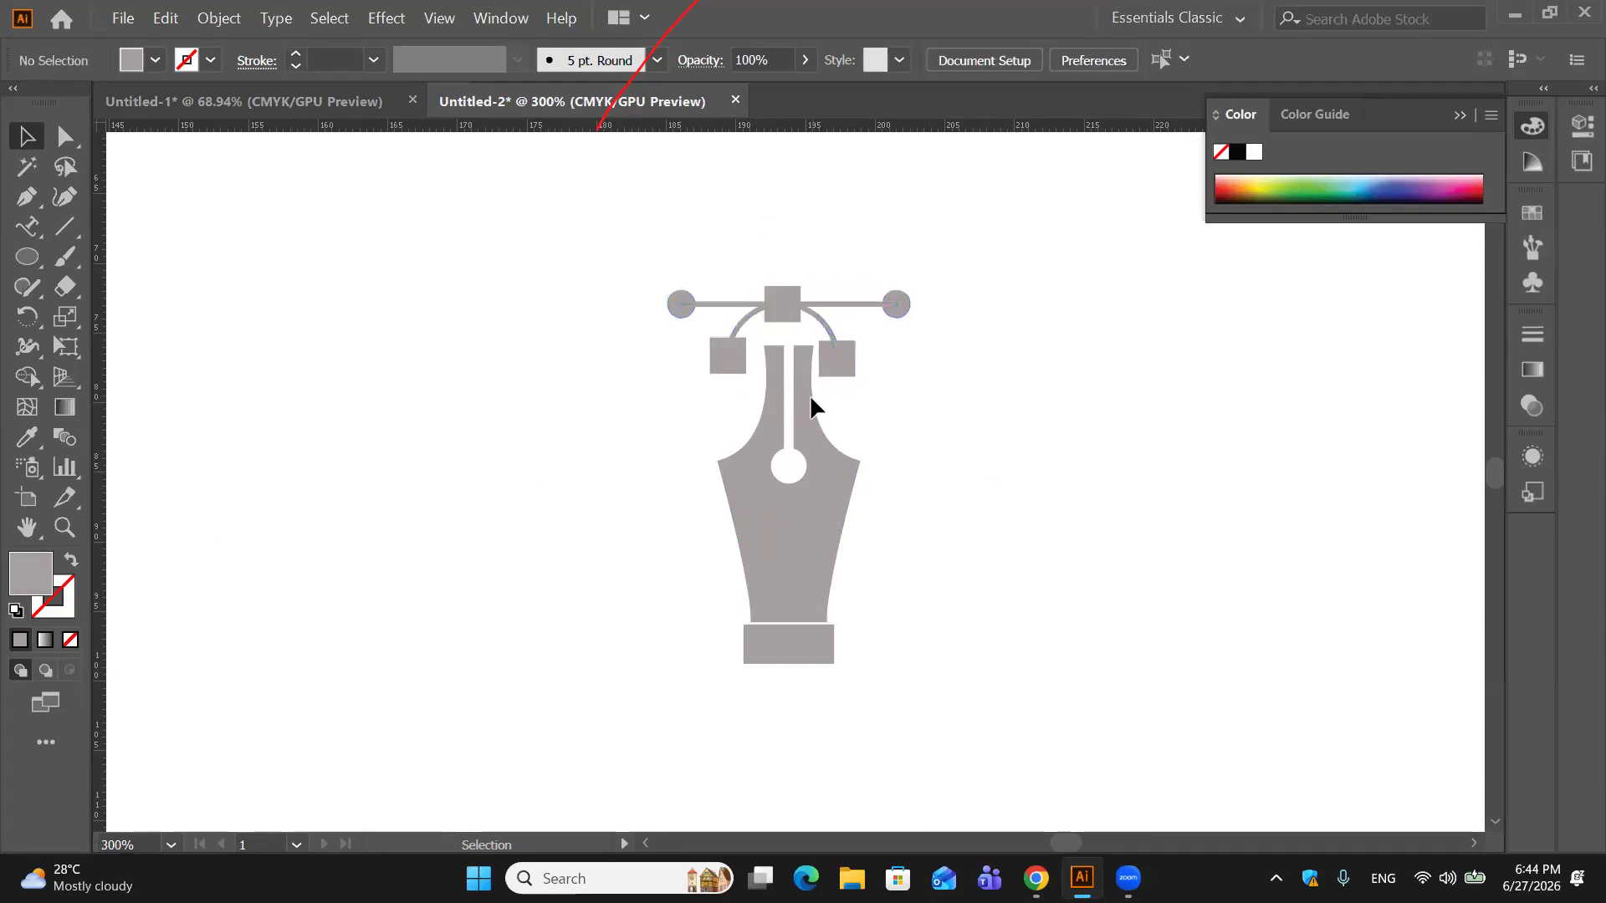
Step: Shrink the square at the right curve's end and replace the square at the left curve's end with a copy of it
{"action": "left_click", "coordinate": [830, 365]}
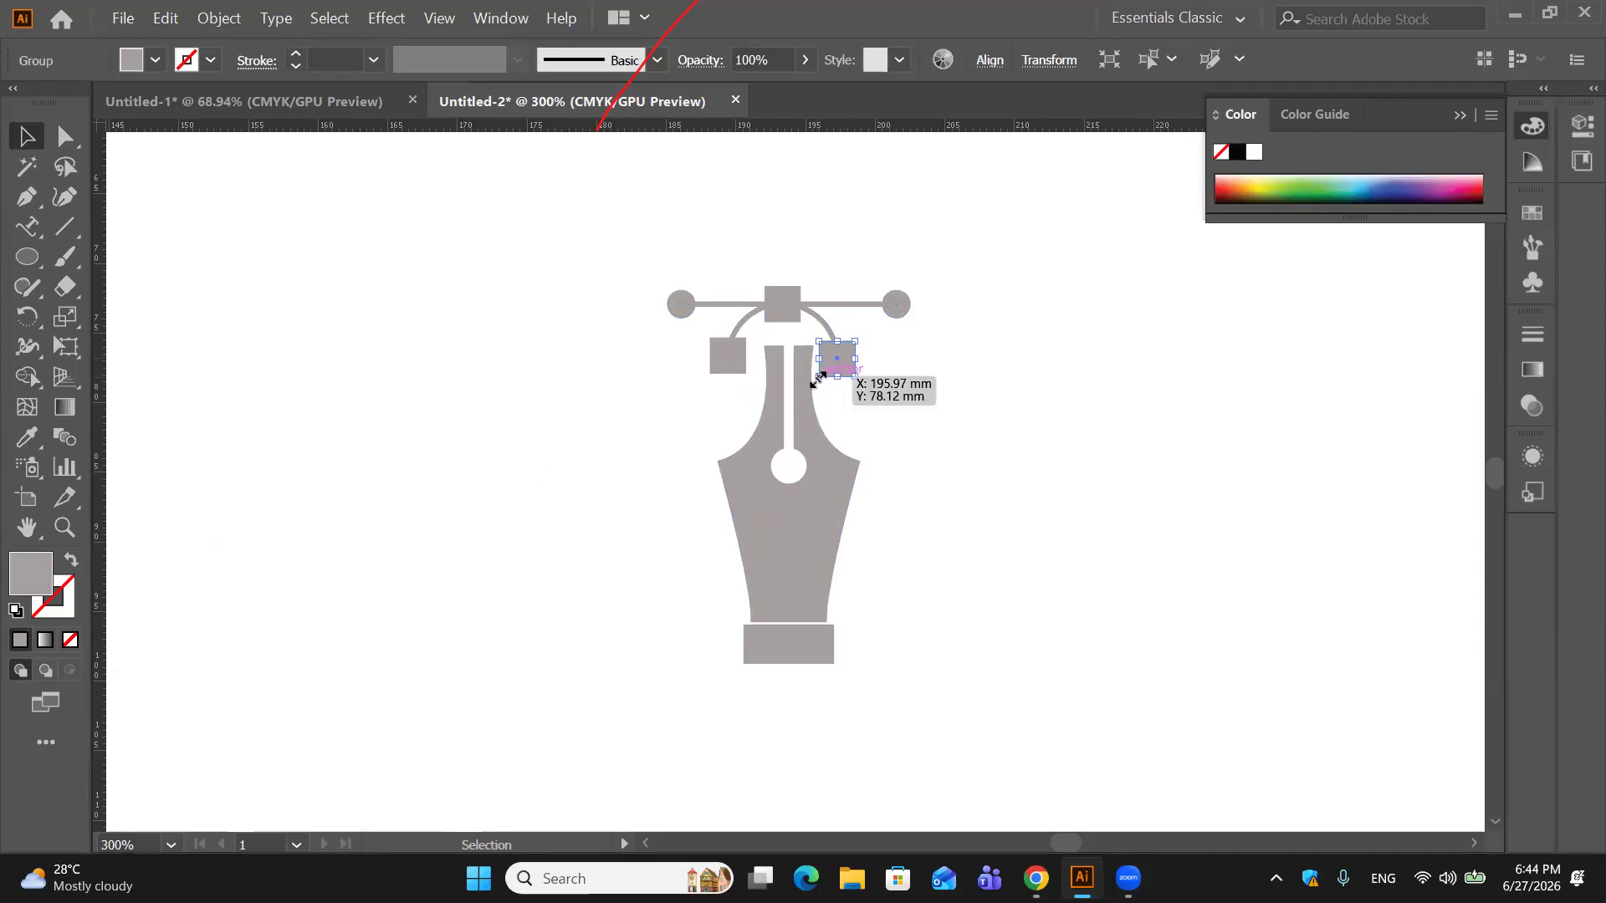
{"action": "left_click_drag", "start_coordinate": [818, 379], "coordinate": [827, 369]}
{"action": "left_click", "coordinate": [756, 356]}
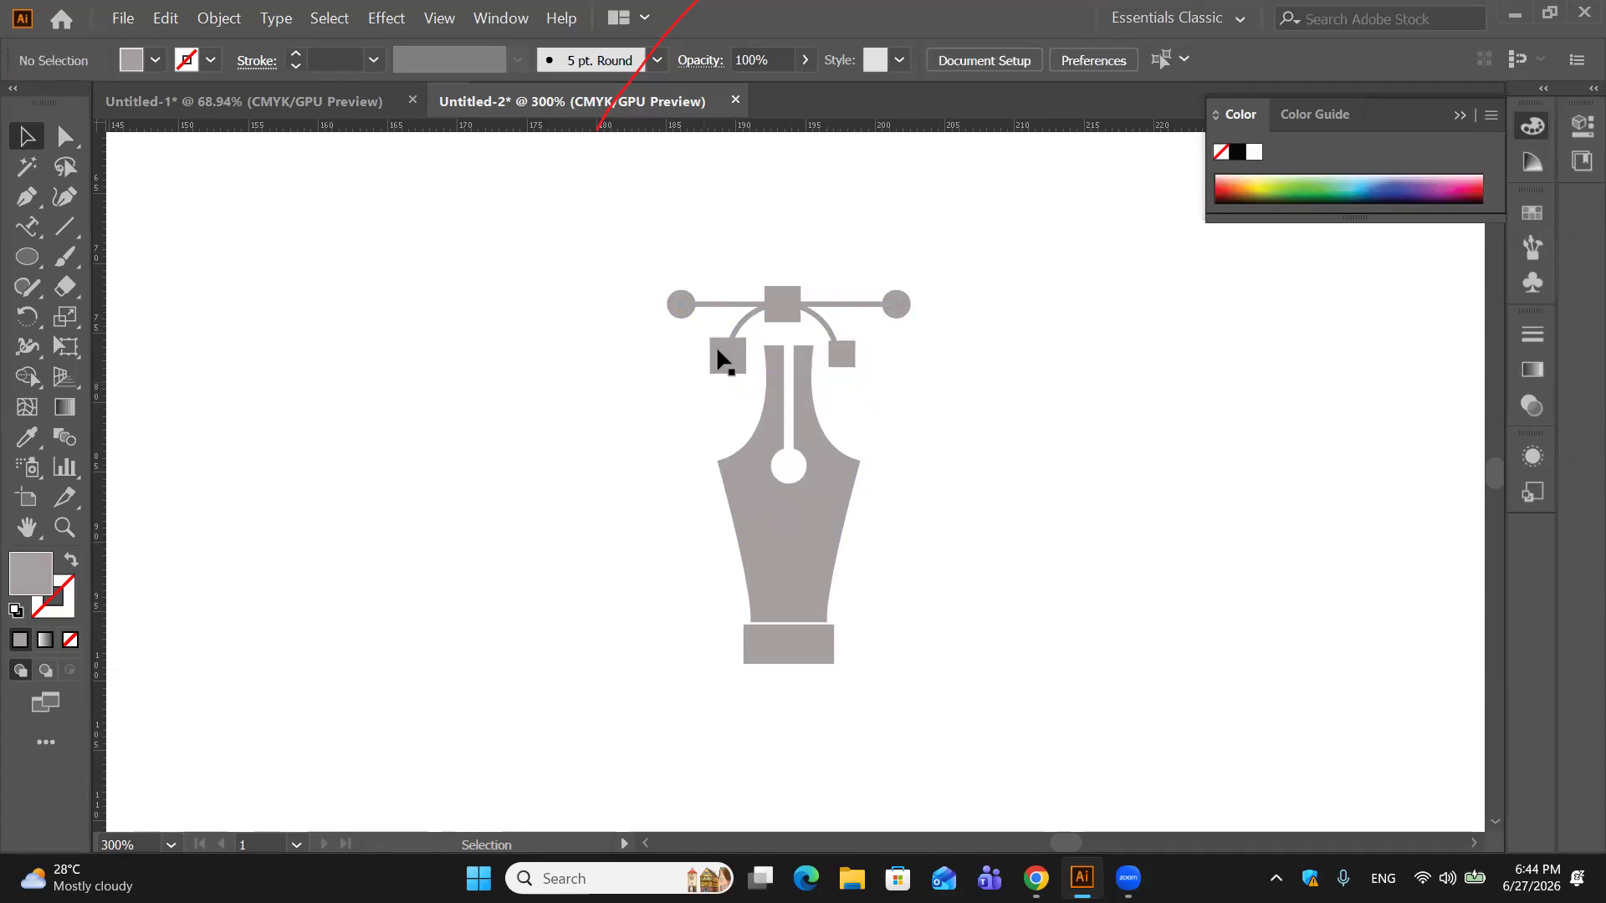
{"action": "left_click", "coordinate": [720, 355]}
{"action": "key", "text": "Delete"}
{"action": "left_click_drag", "start_coordinate": [834, 355], "coordinate": [728, 362]}
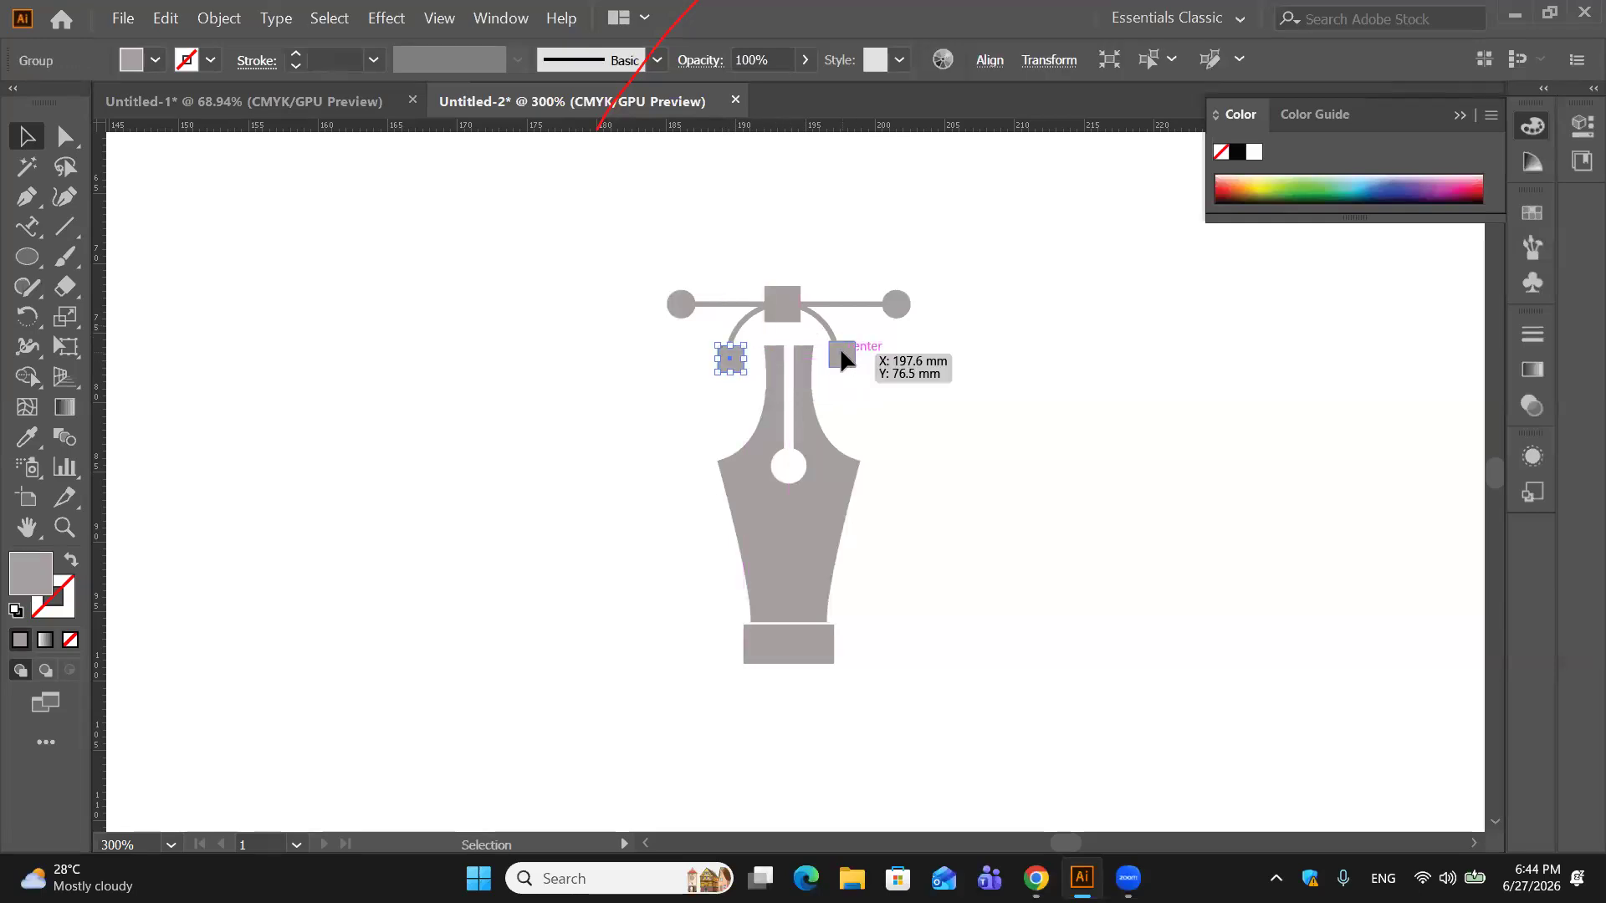
Step: Reposition the small right square so that it sits over the end of the right handle curve
{"action": "left_click", "coordinate": [841, 356]}
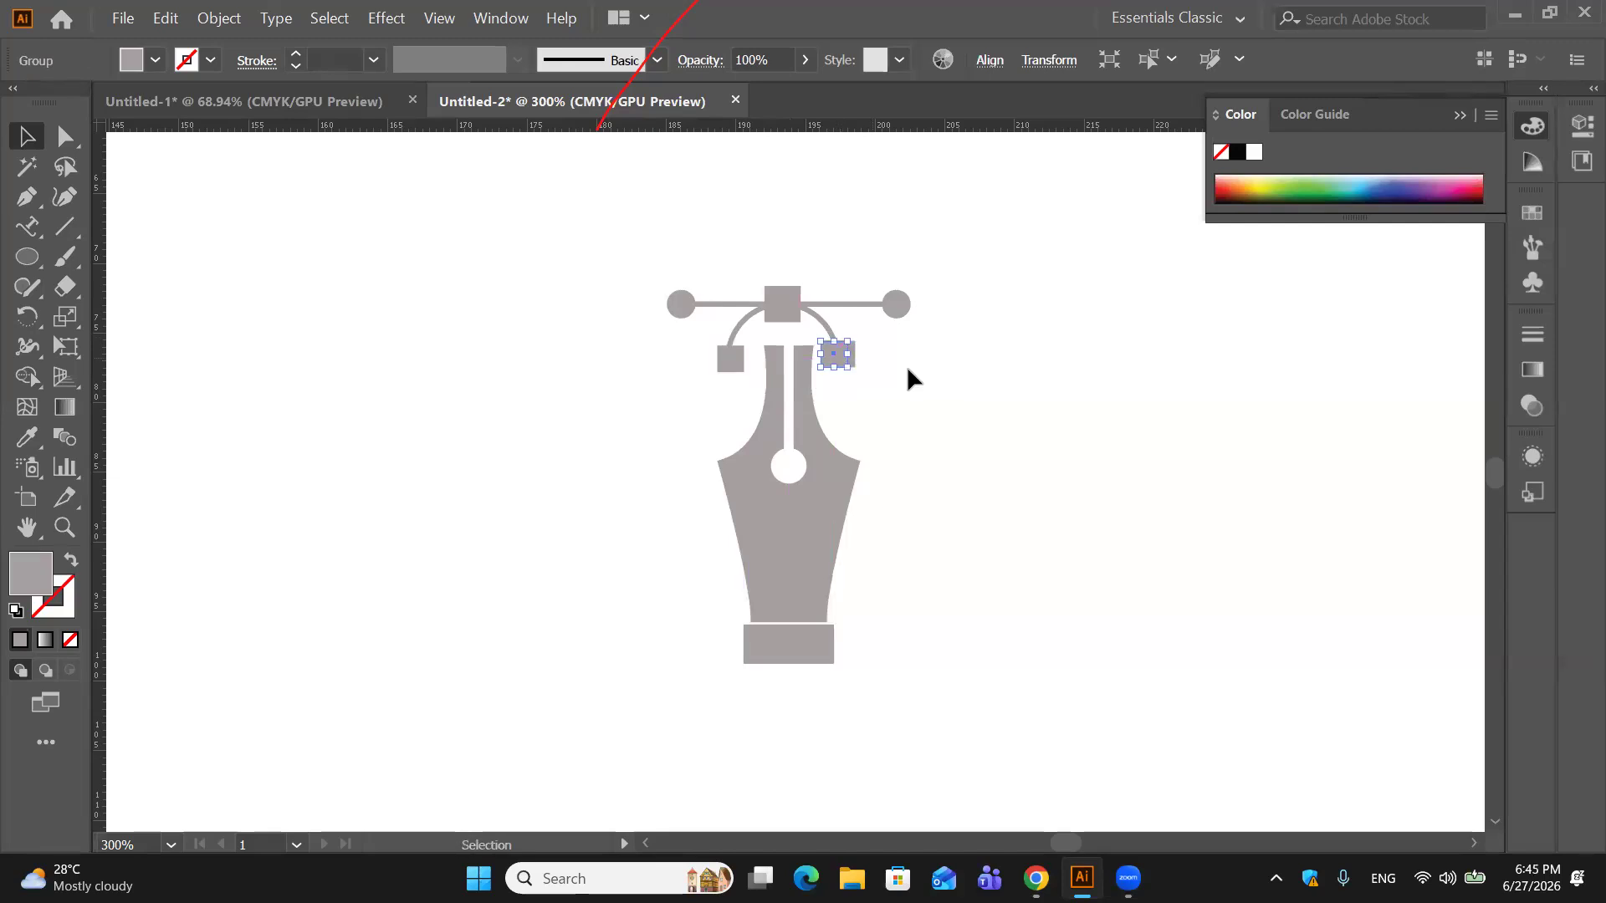
{"action": "left_click", "coordinate": [912, 378]}
{"action": "left_click_drag", "start_coordinate": [826, 345], "coordinate": [827, 346]}
{"action": "key", "text": "ctrl+z"}
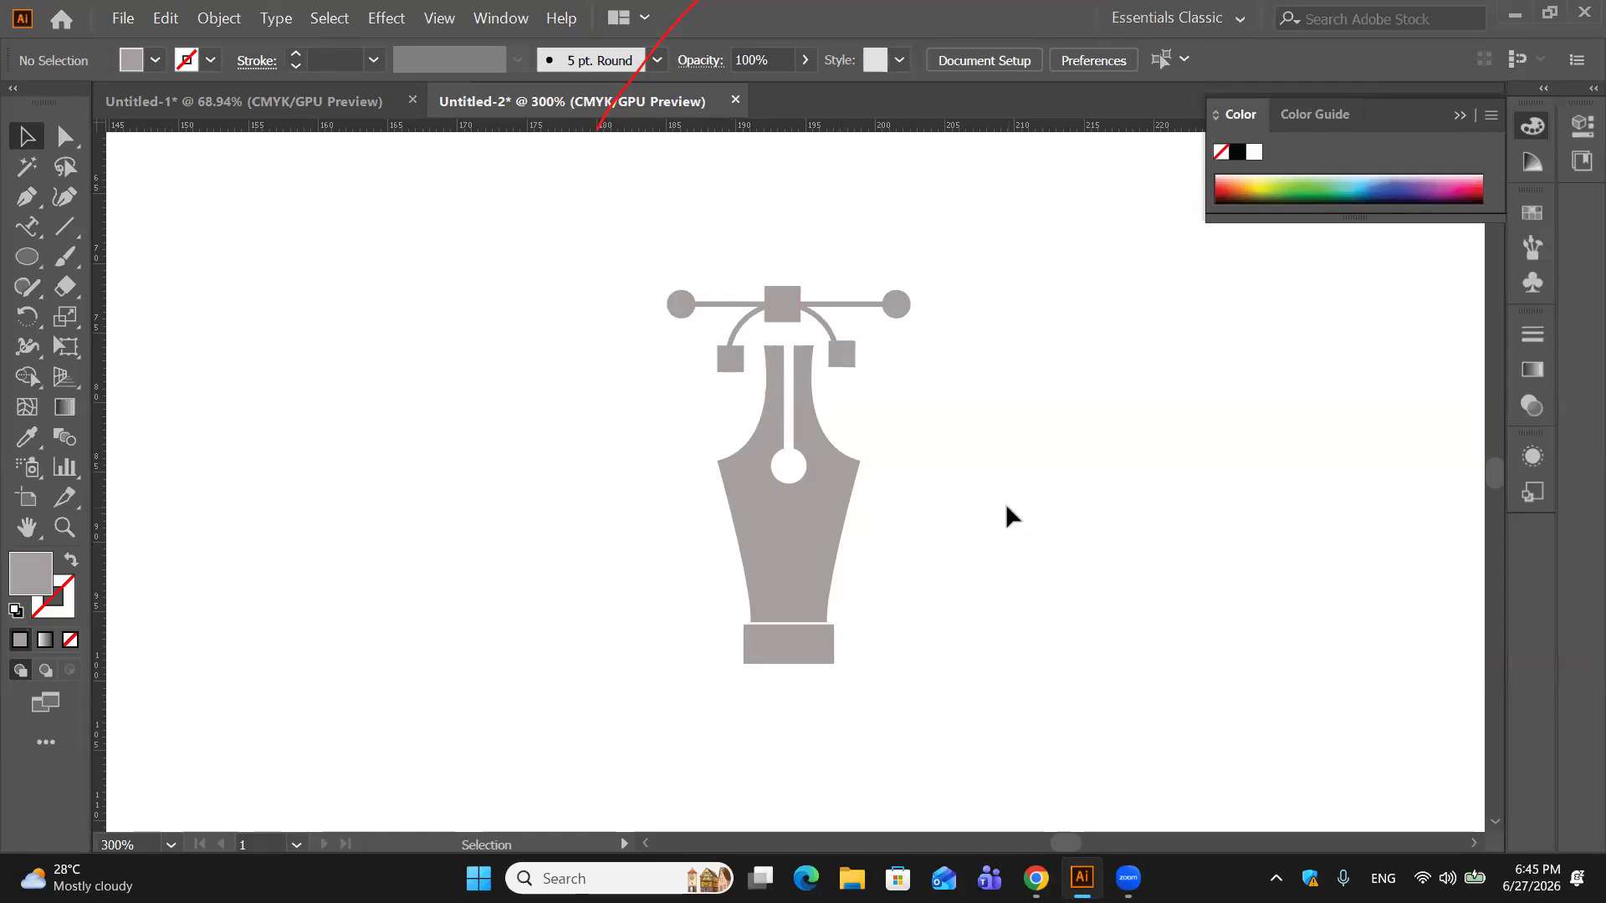
{"action": "left_click_drag", "start_coordinate": [847, 366], "coordinate": [839, 369]}
{"action": "left_click", "coordinate": [915, 404]}
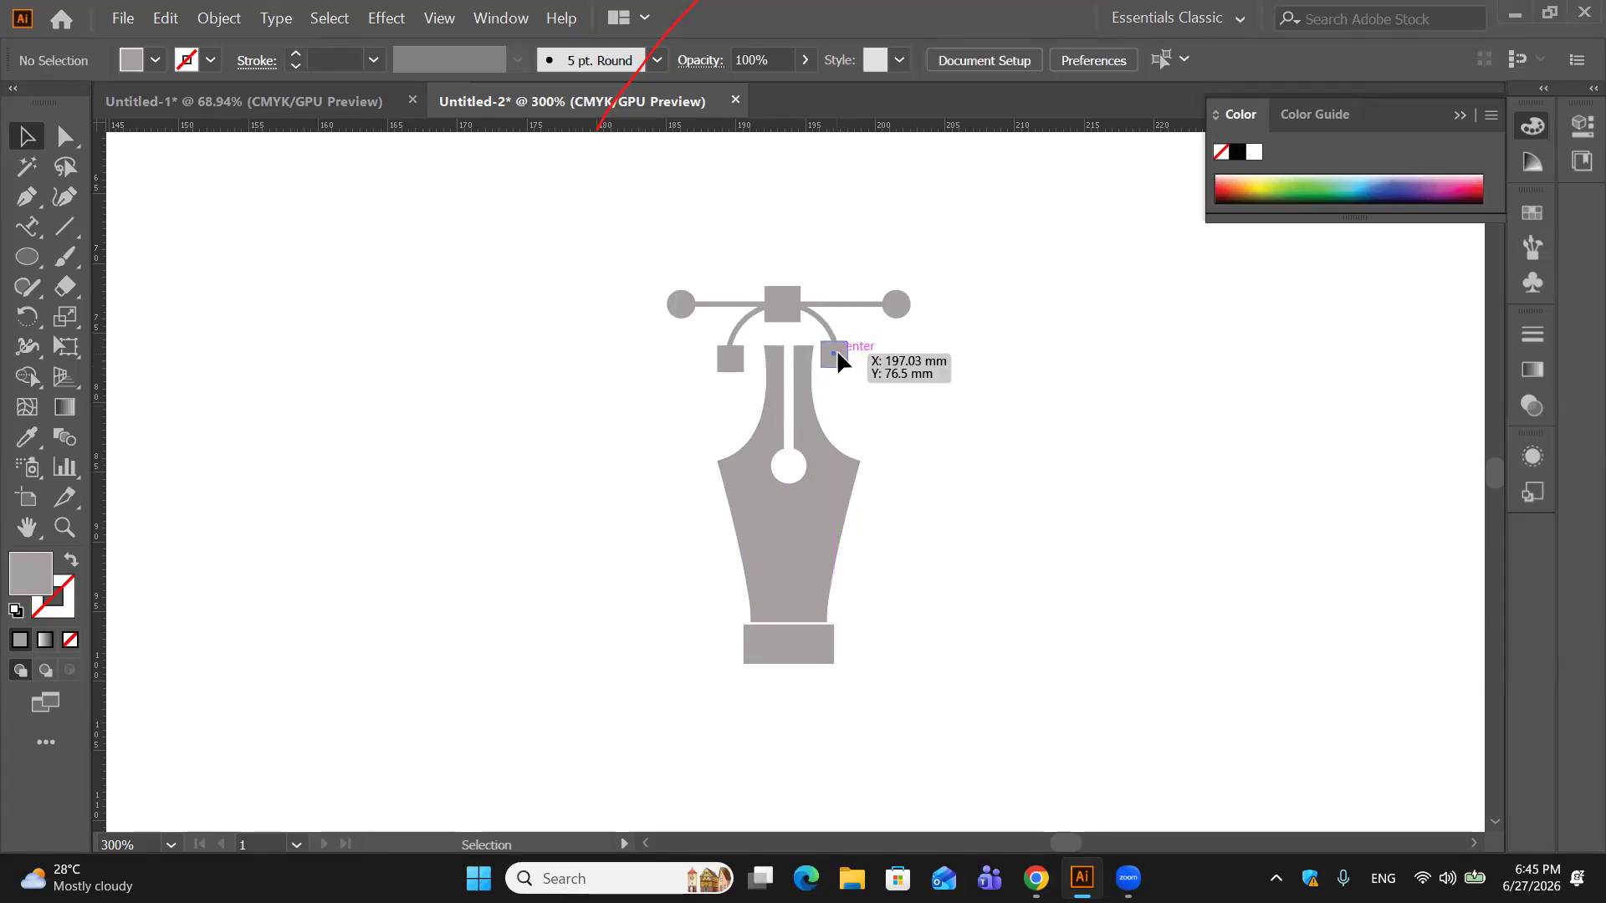
{"action": "left_click_drag", "start_coordinate": [836, 349], "coordinate": [841, 349]}
{"action": "left_click", "coordinate": [911, 403]}
Step: Group all parts of the pen icon: anchor handles, squares, nib and base rectangle
{"action": "left_click_drag", "start_coordinate": [605, 208], "coordinate": [1139, 730]}
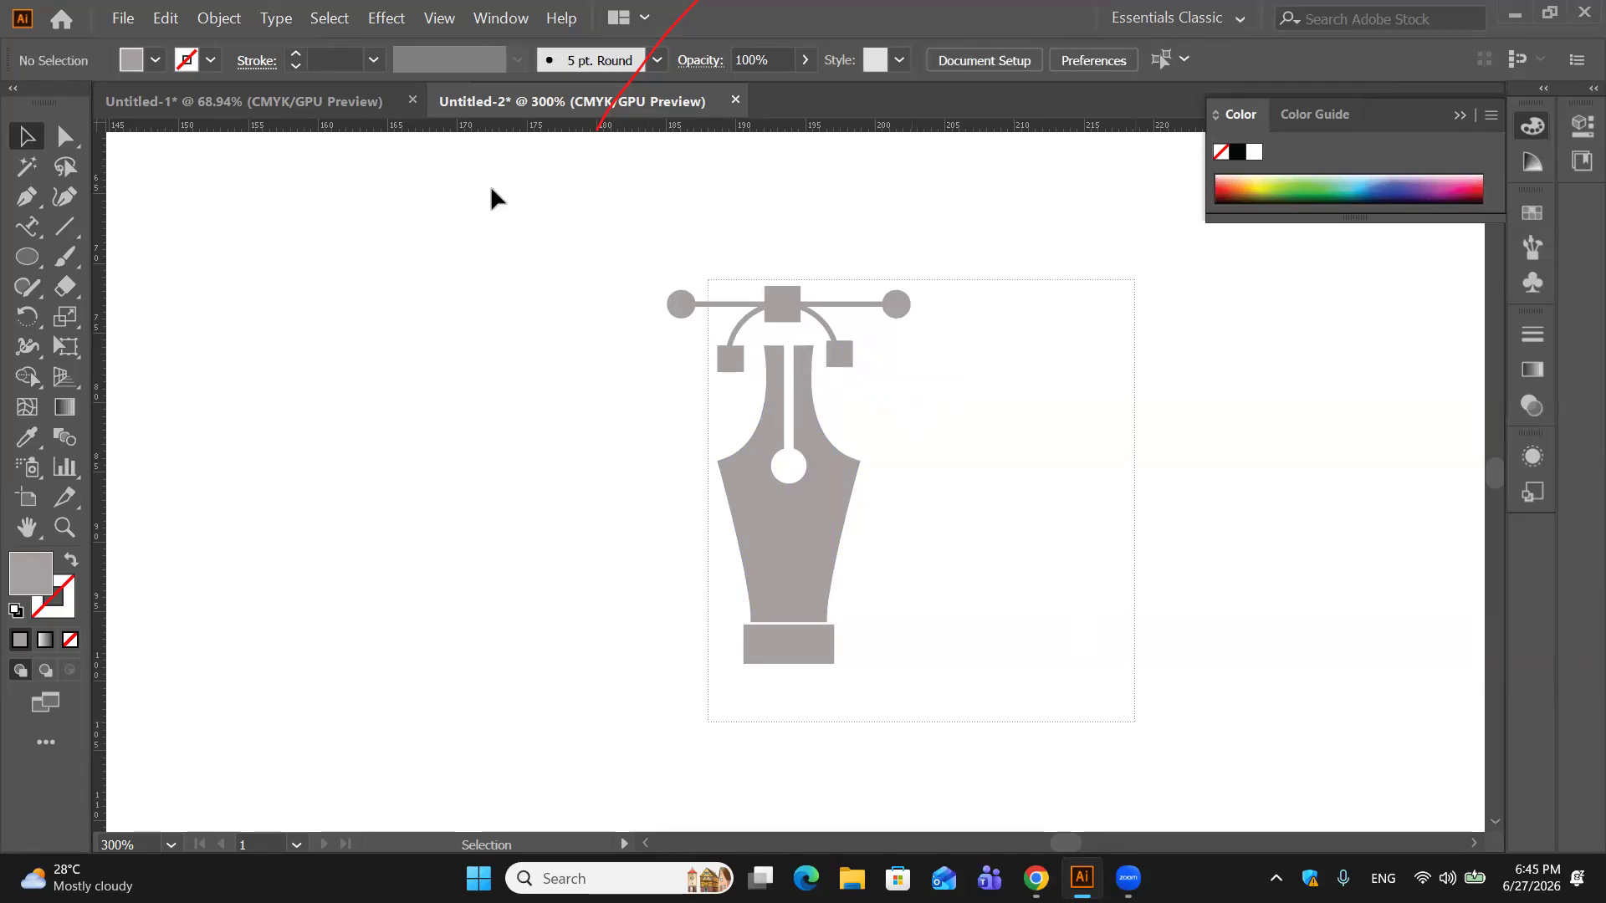
{"action": "left_click_drag", "start_coordinate": [551, 222], "coordinate": [1007, 715]}
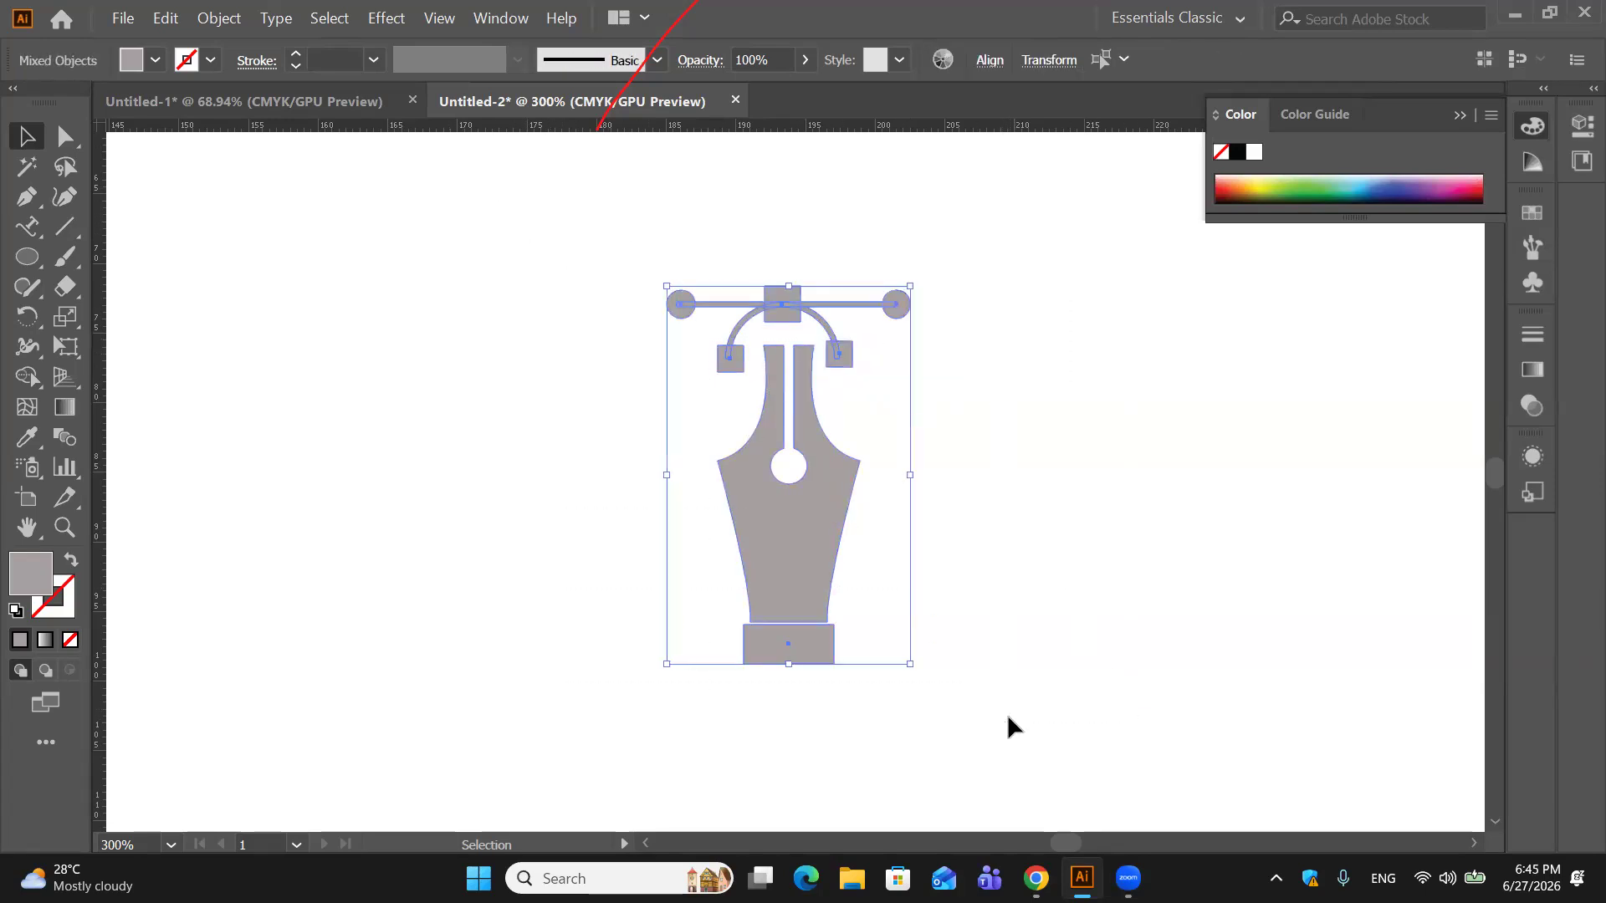
{"action": "key", "text": "ctrl+g"}
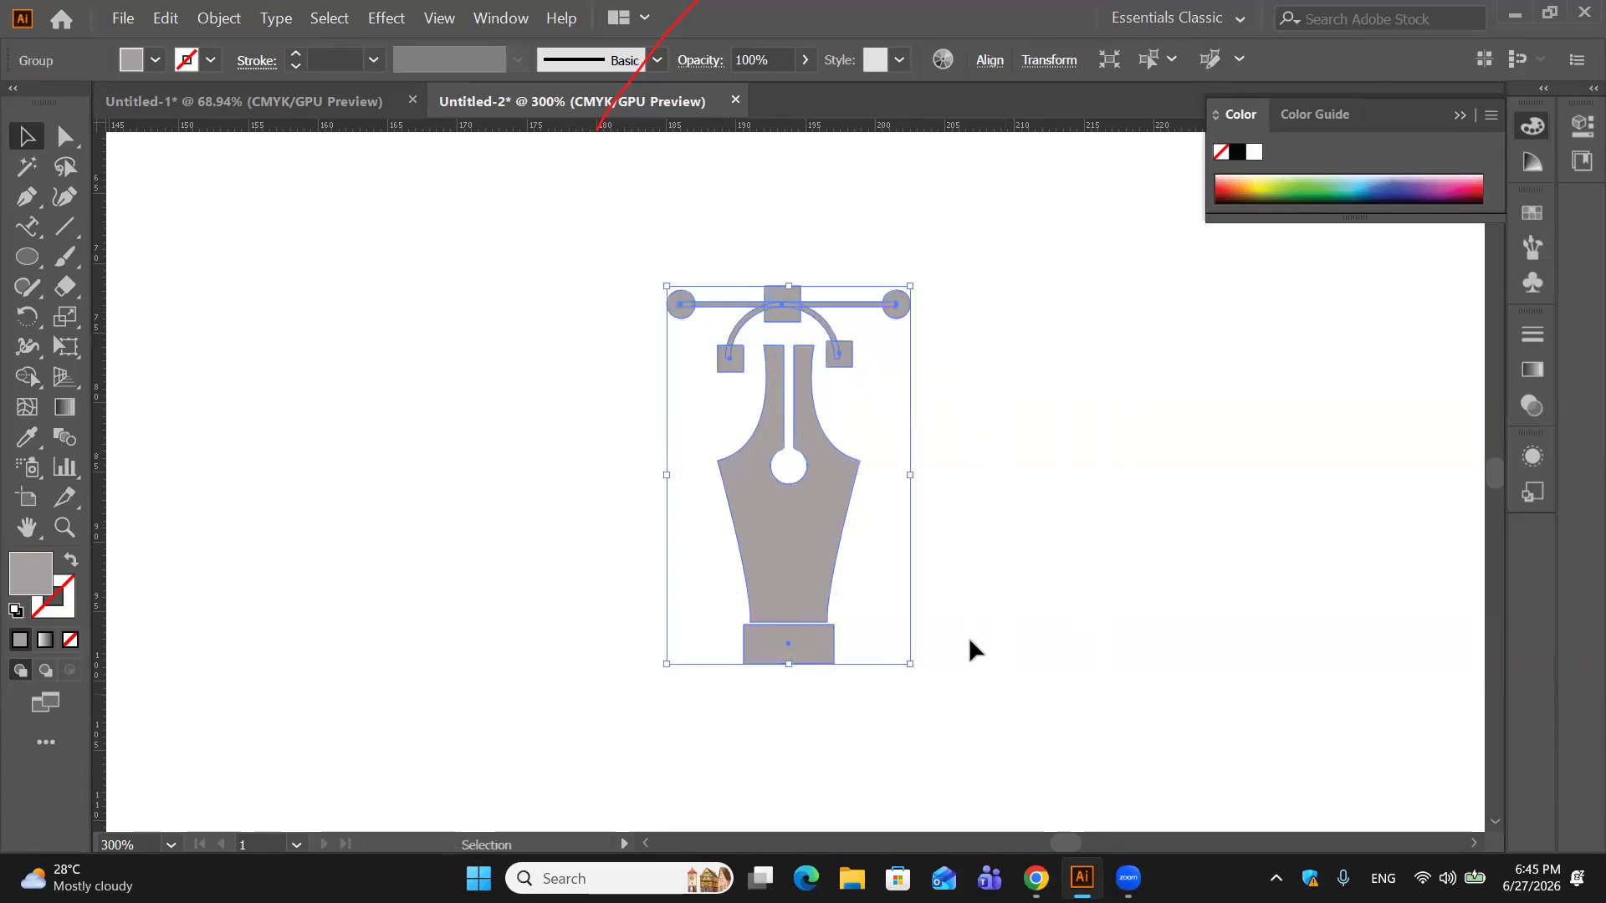
Step: Move the grouped pen icon into the black centre circle of the round badge
{"action": "key", "text": "a"}
{"action": "key", "text": "ctrl+minus"}
{"action": "key", "text": "ctrl+minus"}
{"action": "key", "text": "ctrl+minus"}
{"action": "key", "text": "ctrl+minus"}
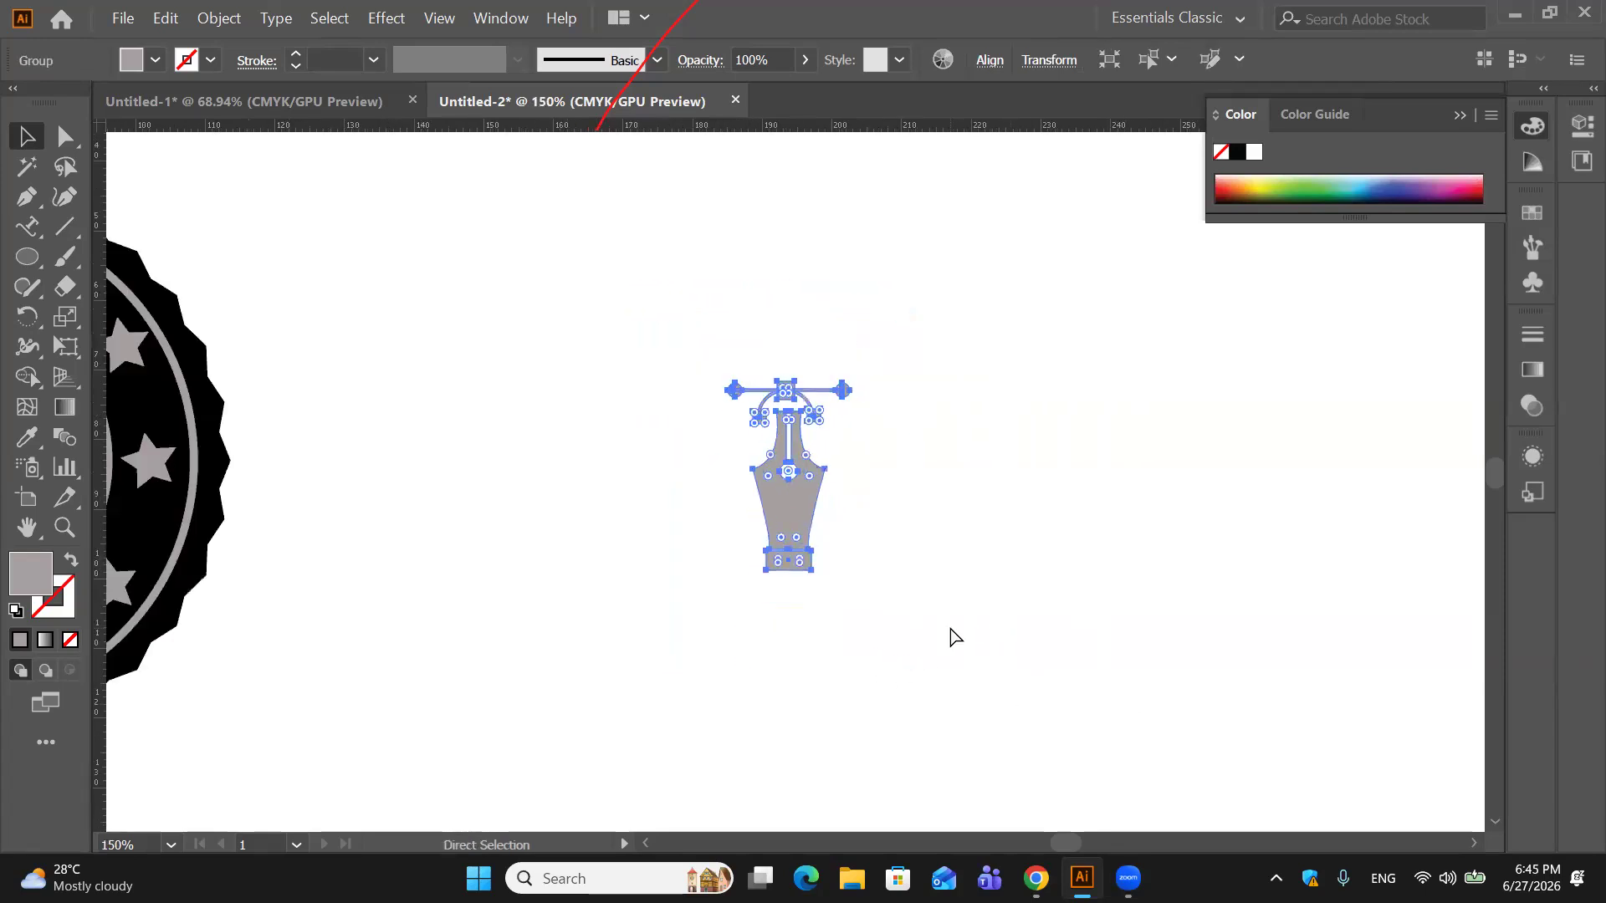
{"action": "left_click", "coordinate": [781, 517]}
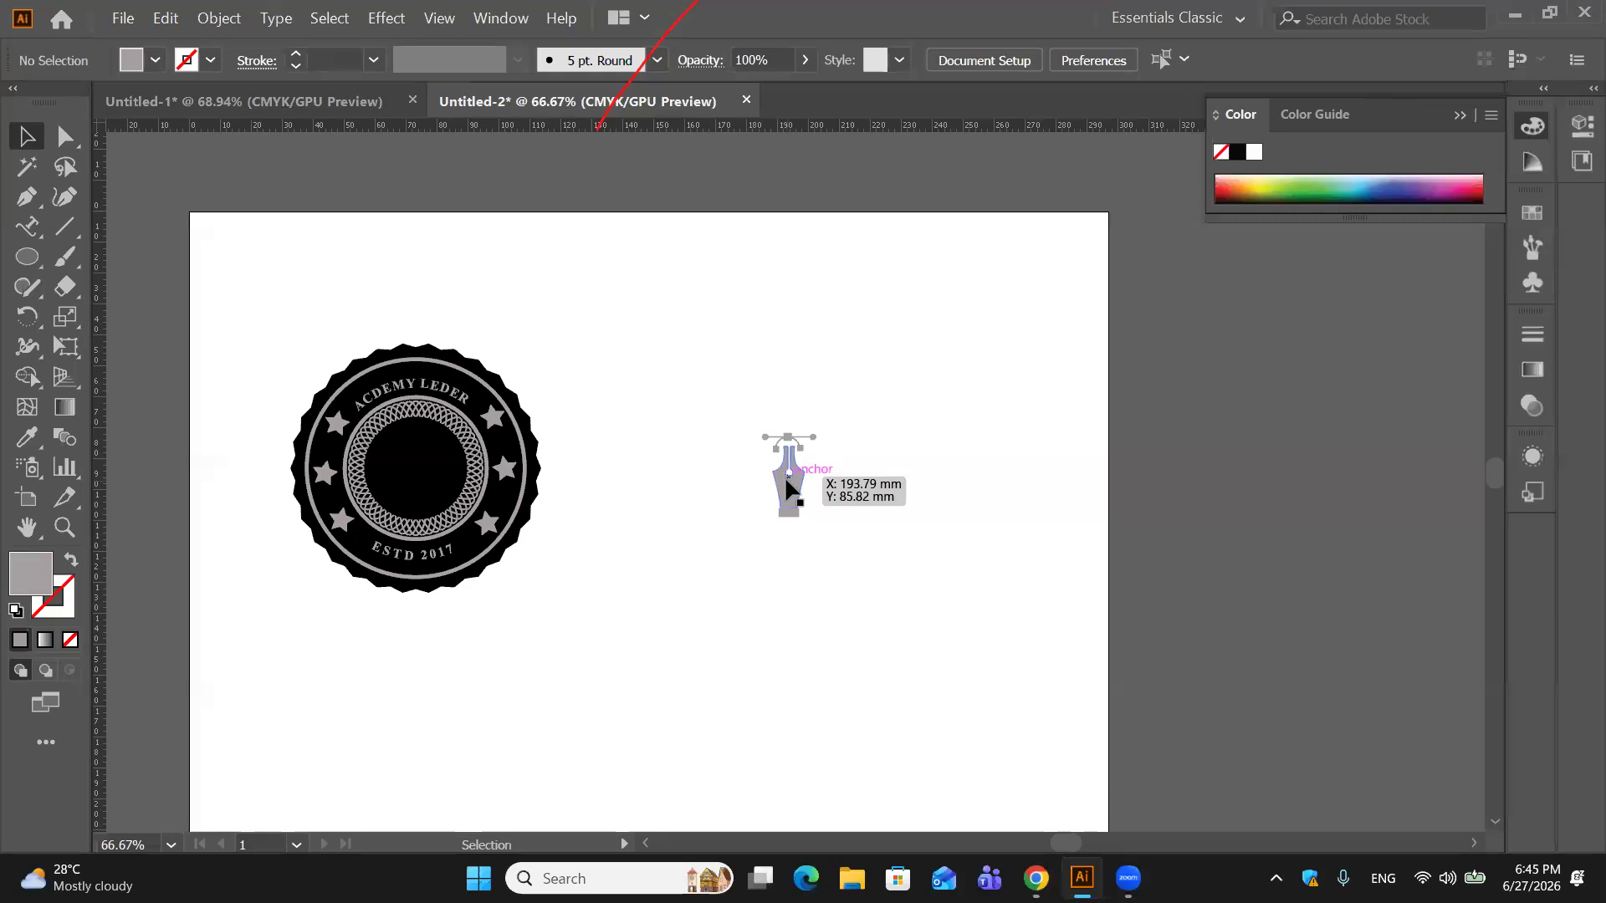
{"action": "left_click_drag", "start_coordinate": [773, 485], "coordinate": [409, 487]}
{"action": "left_click", "coordinate": [656, 524]}
{"action": "left_click", "coordinate": [827, 557]}
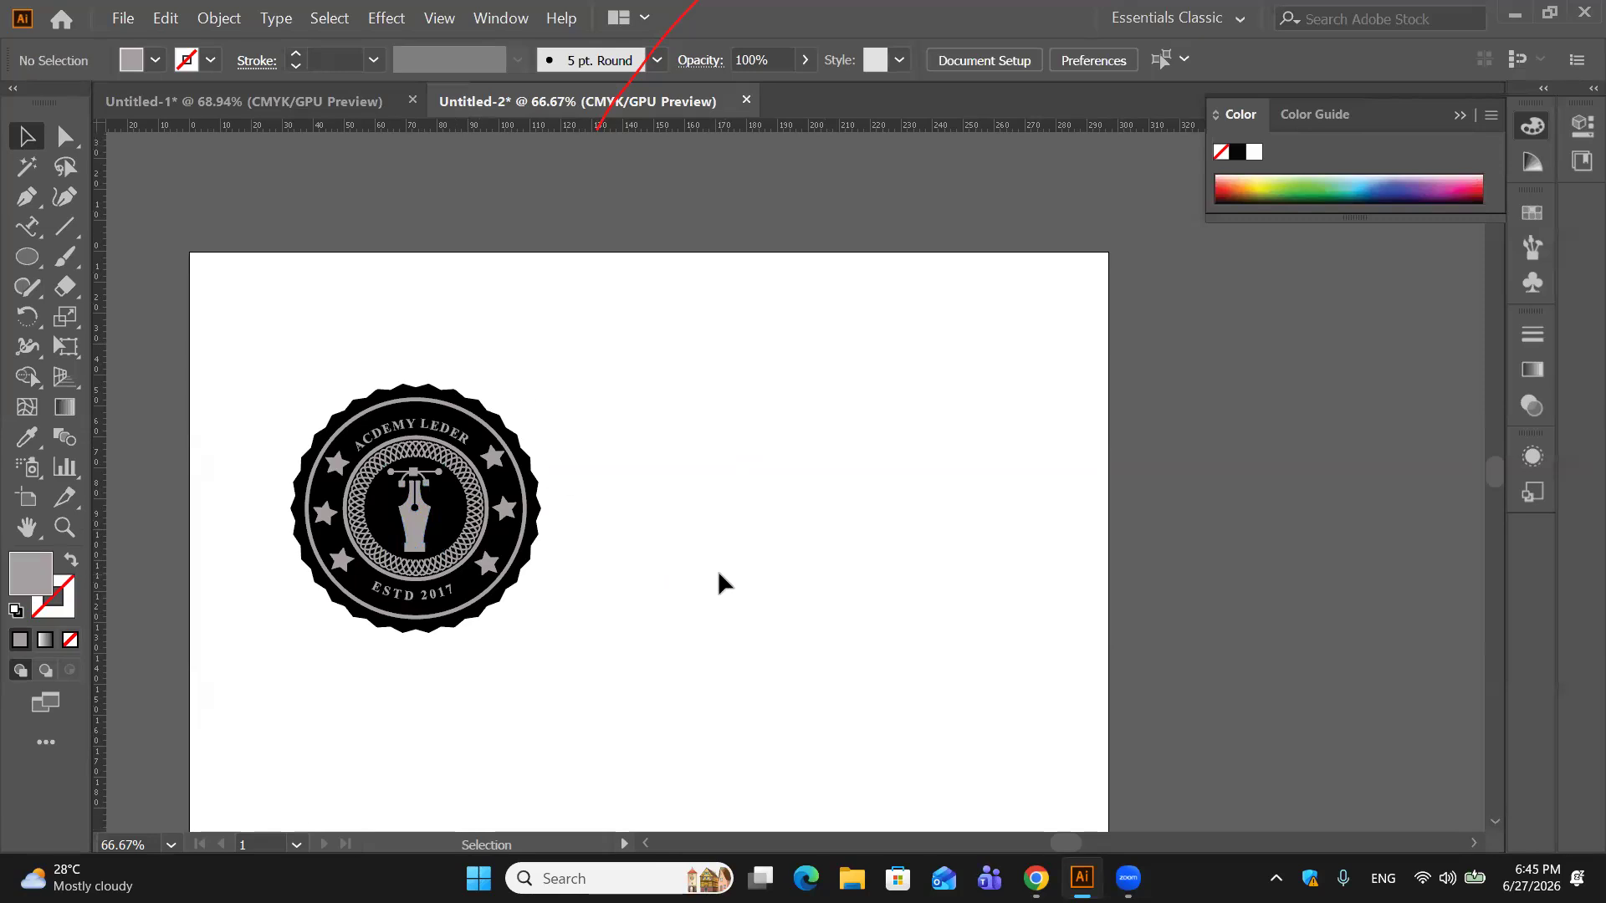
Step: Fill the scalloped outer shape of the badge with dark red 9E332E
{"action": "left_click", "coordinate": [473, 551]}
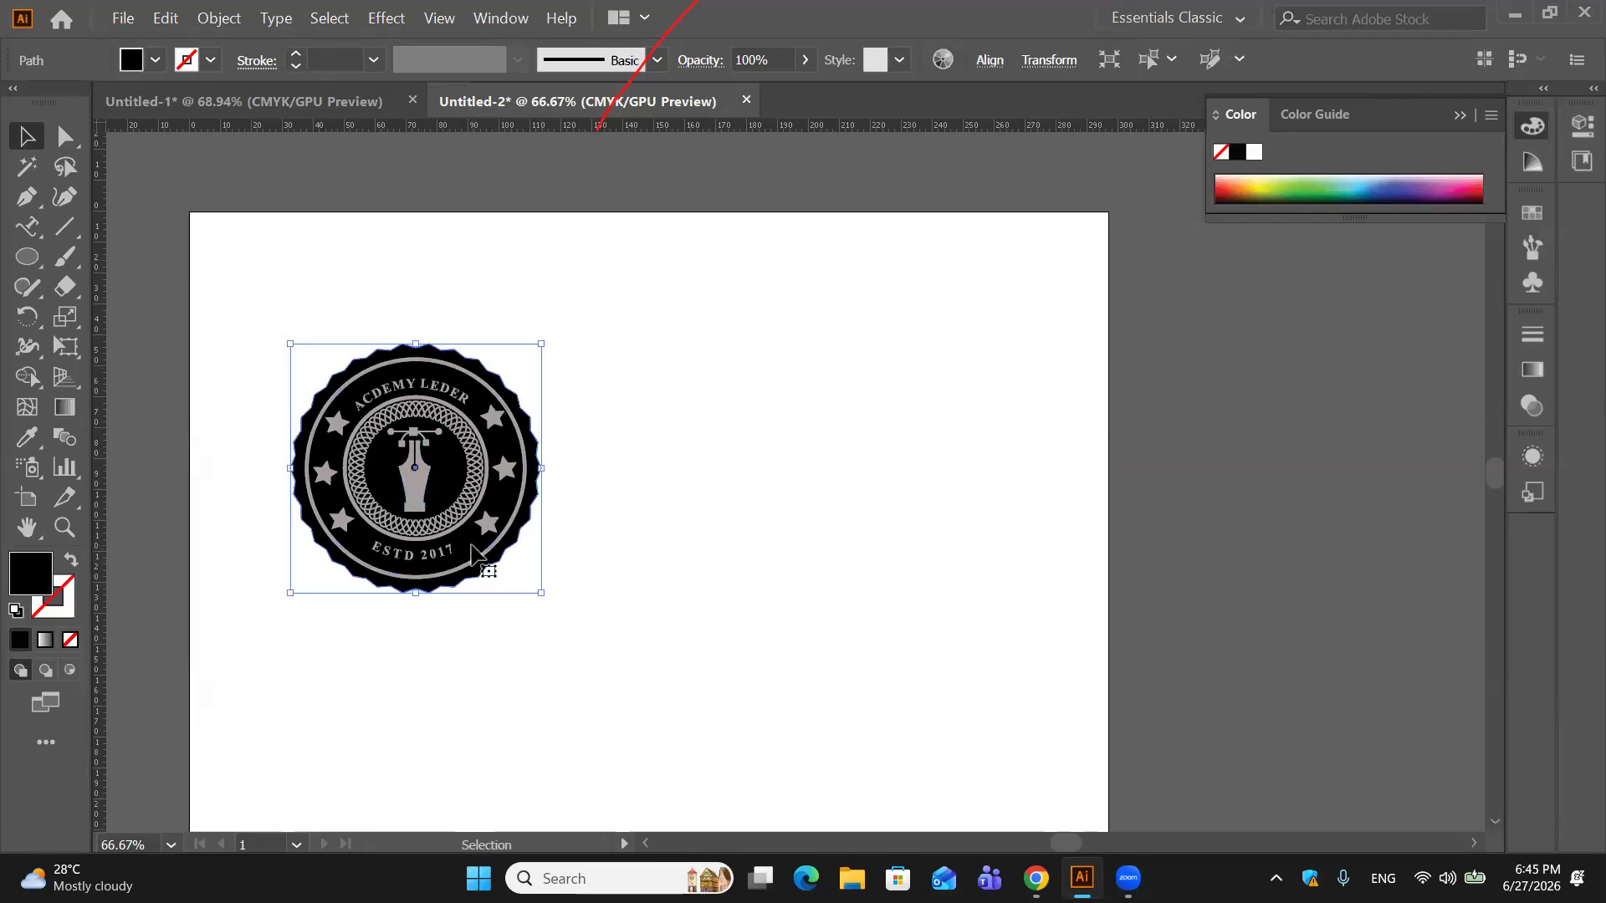
{"action": "double_click", "coordinate": [42, 571]}
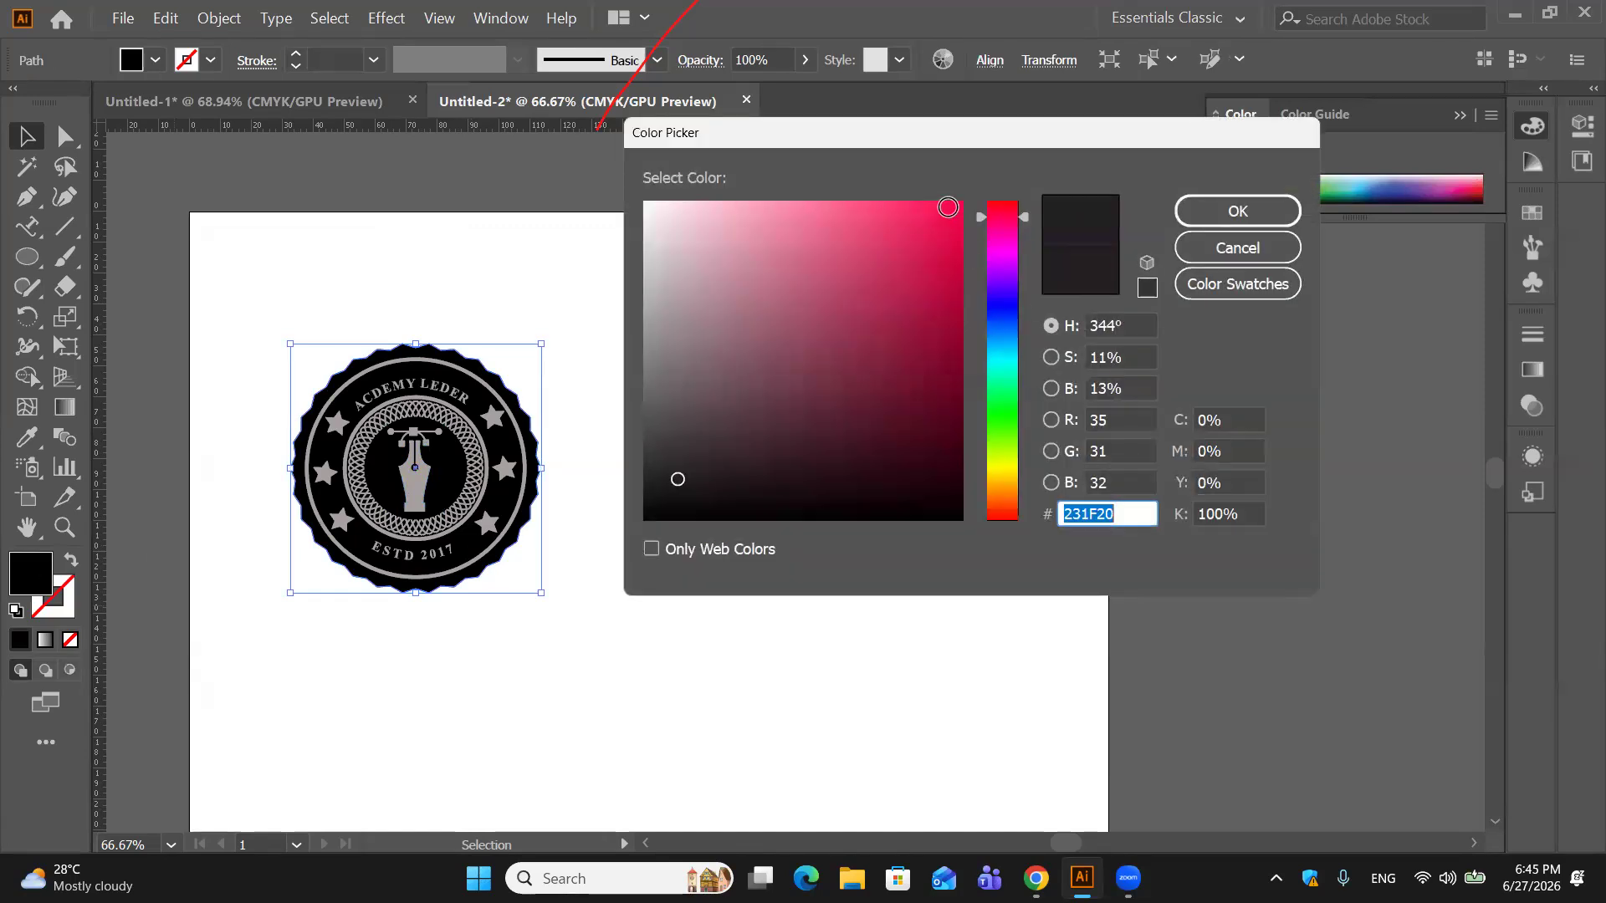
{"action": "left_click", "coordinate": [1004, 516]}
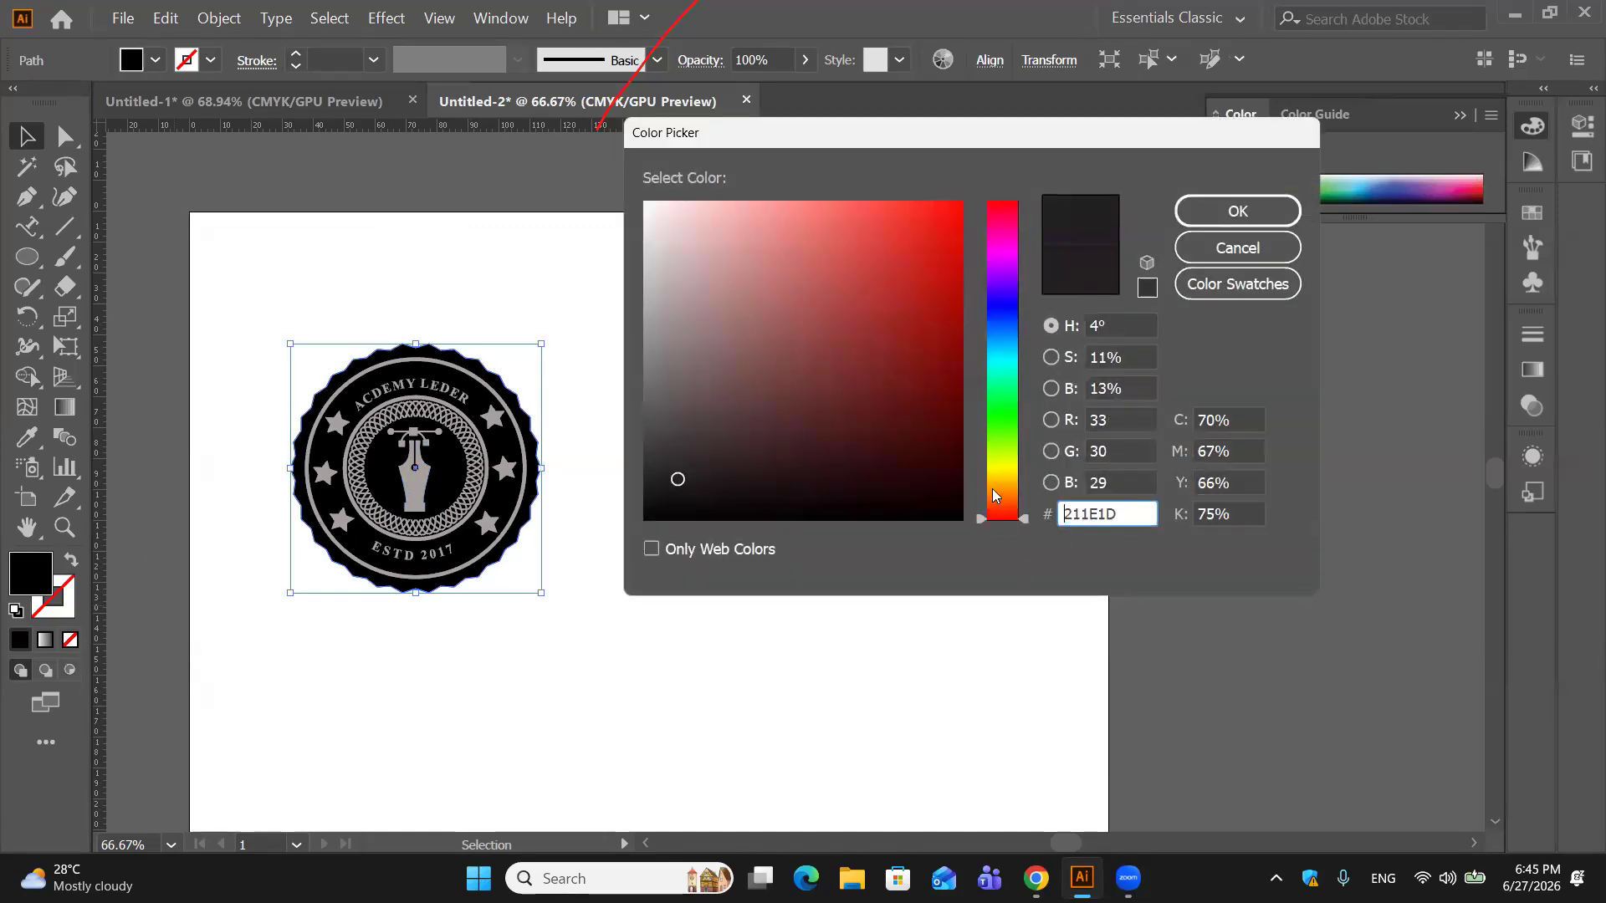
{"action": "left_click", "coordinate": [872, 258]}
{"action": "mouse_move", "coordinate": [826, 300]}
{"action": "left_mouse_down"}
{"action": "mouse_move", "coordinate": [825, 314]}
{"action": "mouse_move", "coordinate": [836, 274]}
{"action": "mouse_move", "coordinate": [870, 322]}
{"action": "left_mouse_up"}
{"action": "left_click", "coordinate": [1265, 216]}
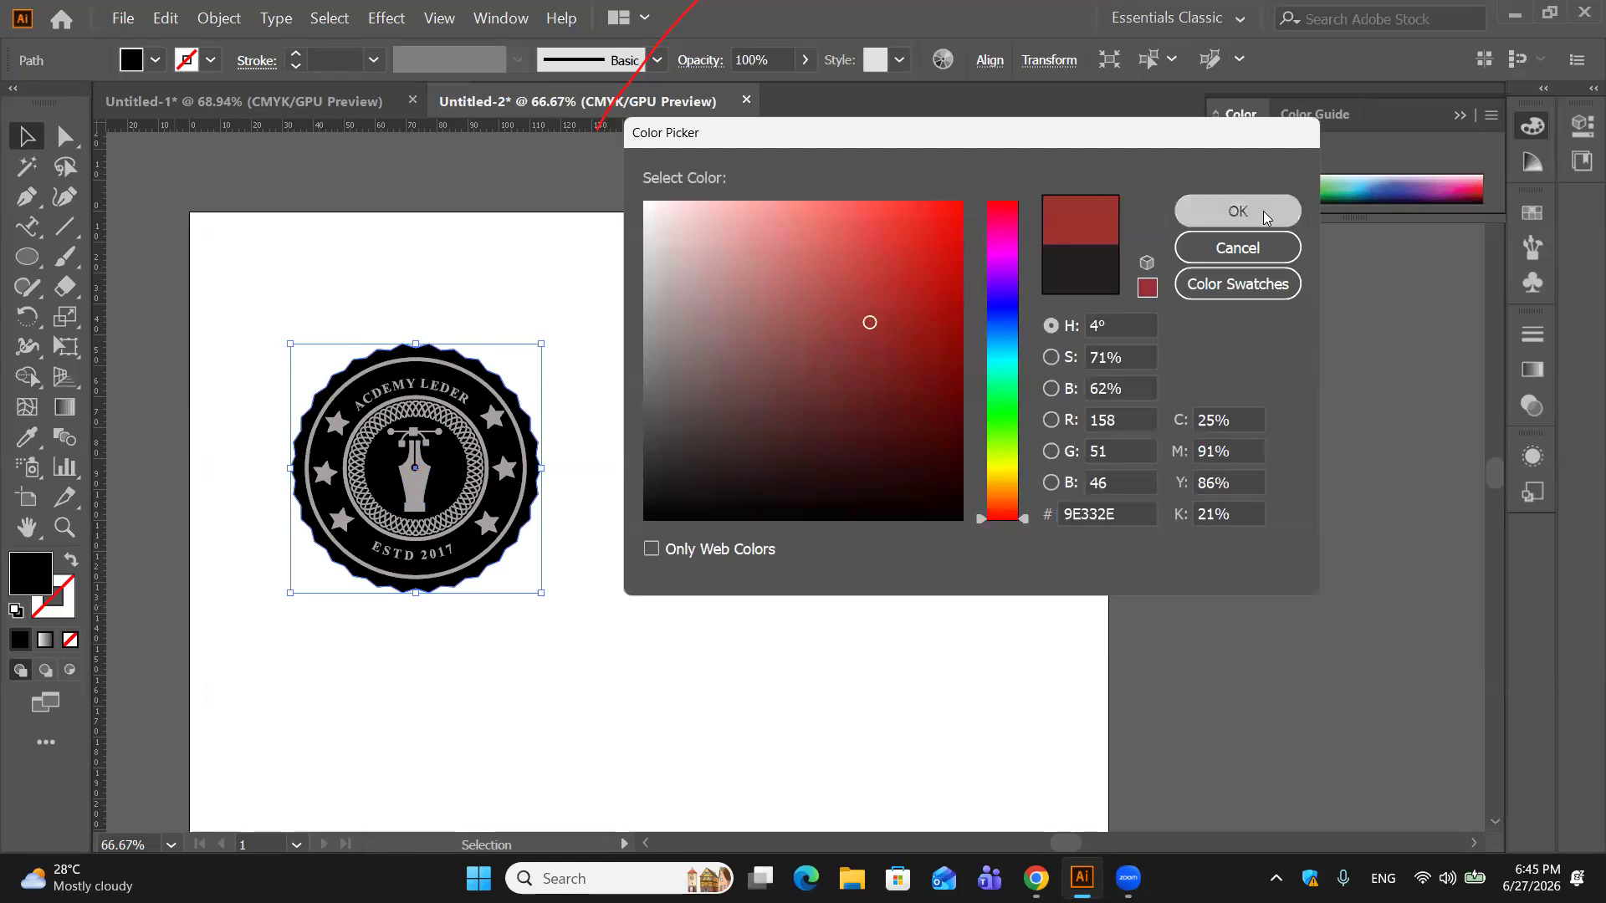
Step: Fill the badge's black centre circle with the same dark red, sampled from the outer shape using the Eyedropper
{"action": "left_click", "coordinate": [459, 476]}
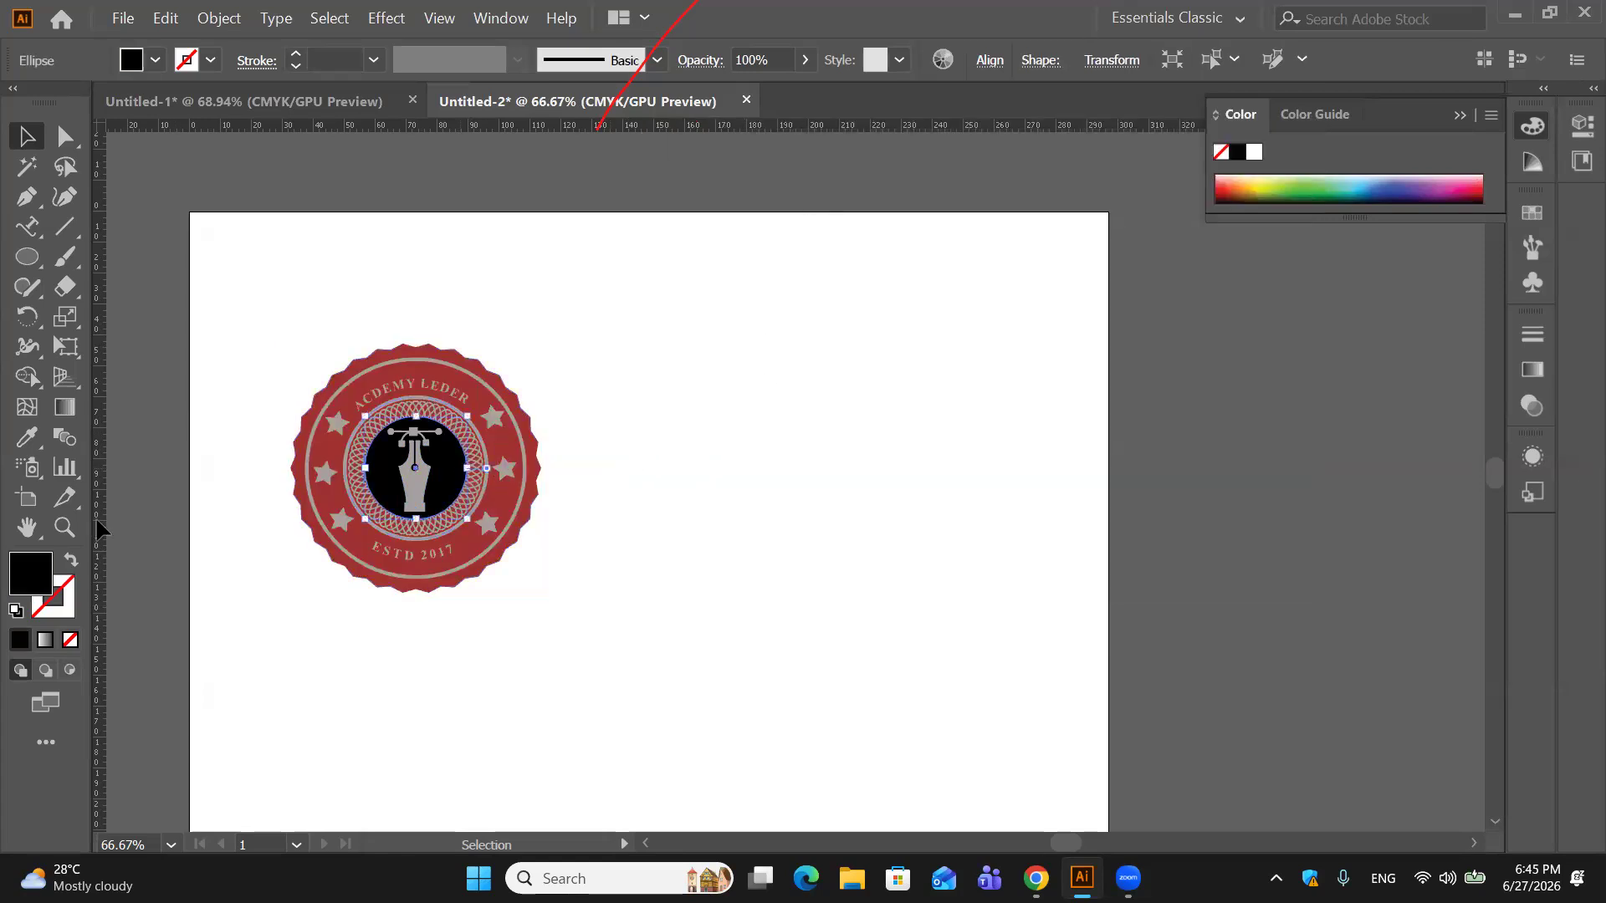
{"action": "double_click", "coordinate": [25, 572]}
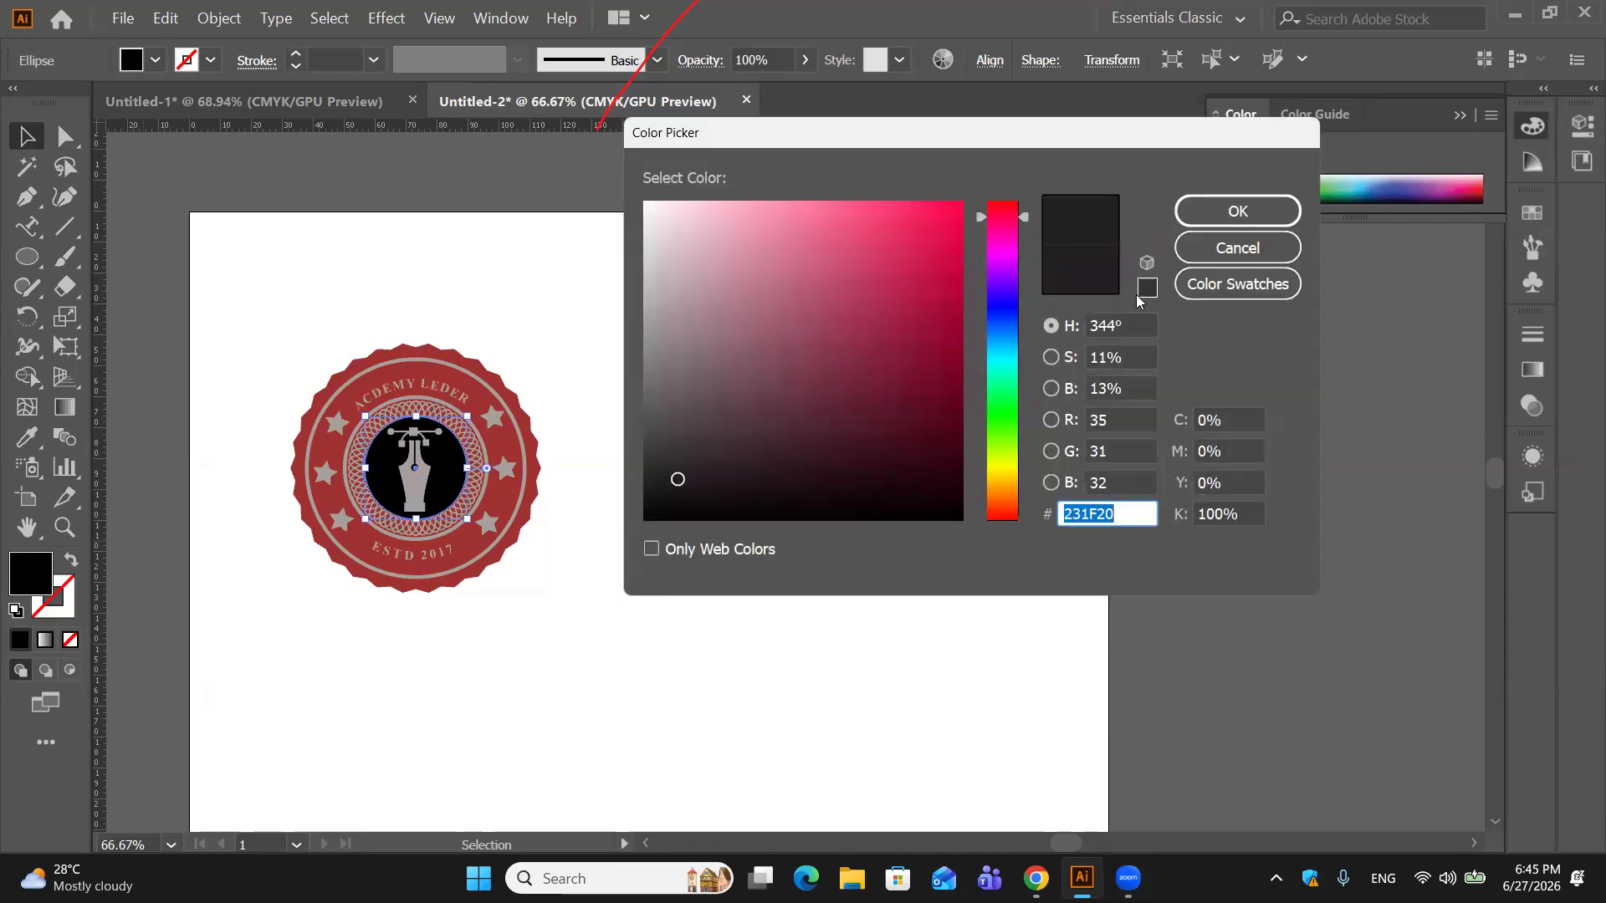
{"action": "left_click", "coordinate": [1229, 248]}
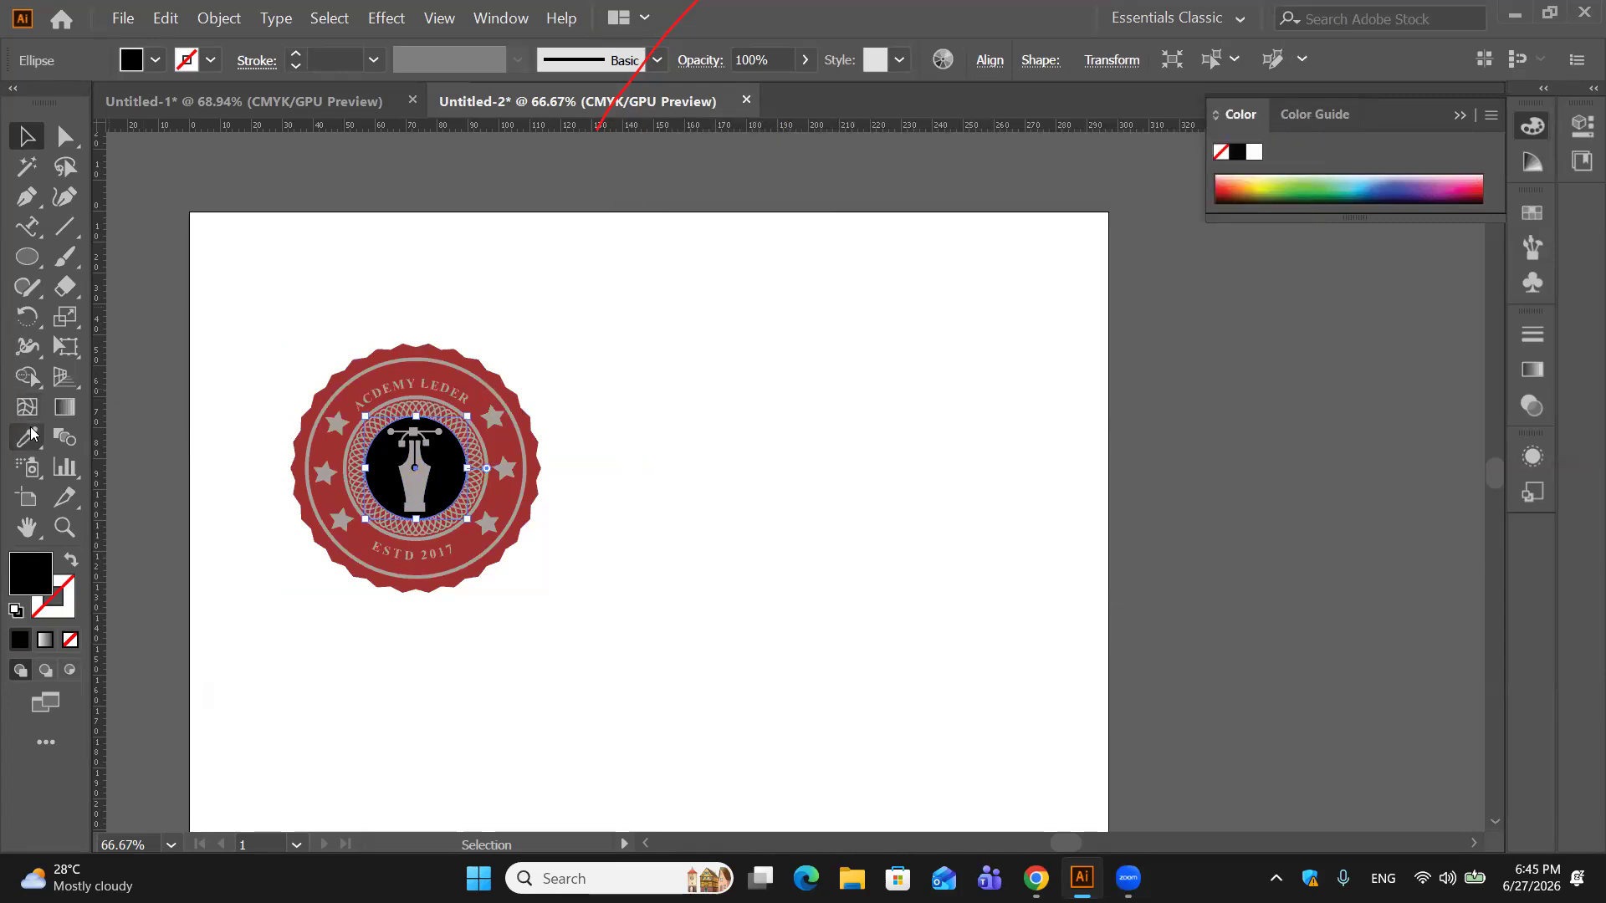
{"action": "left_click", "coordinate": [27, 436]}
{"action": "left_click", "coordinate": [360, 406]}
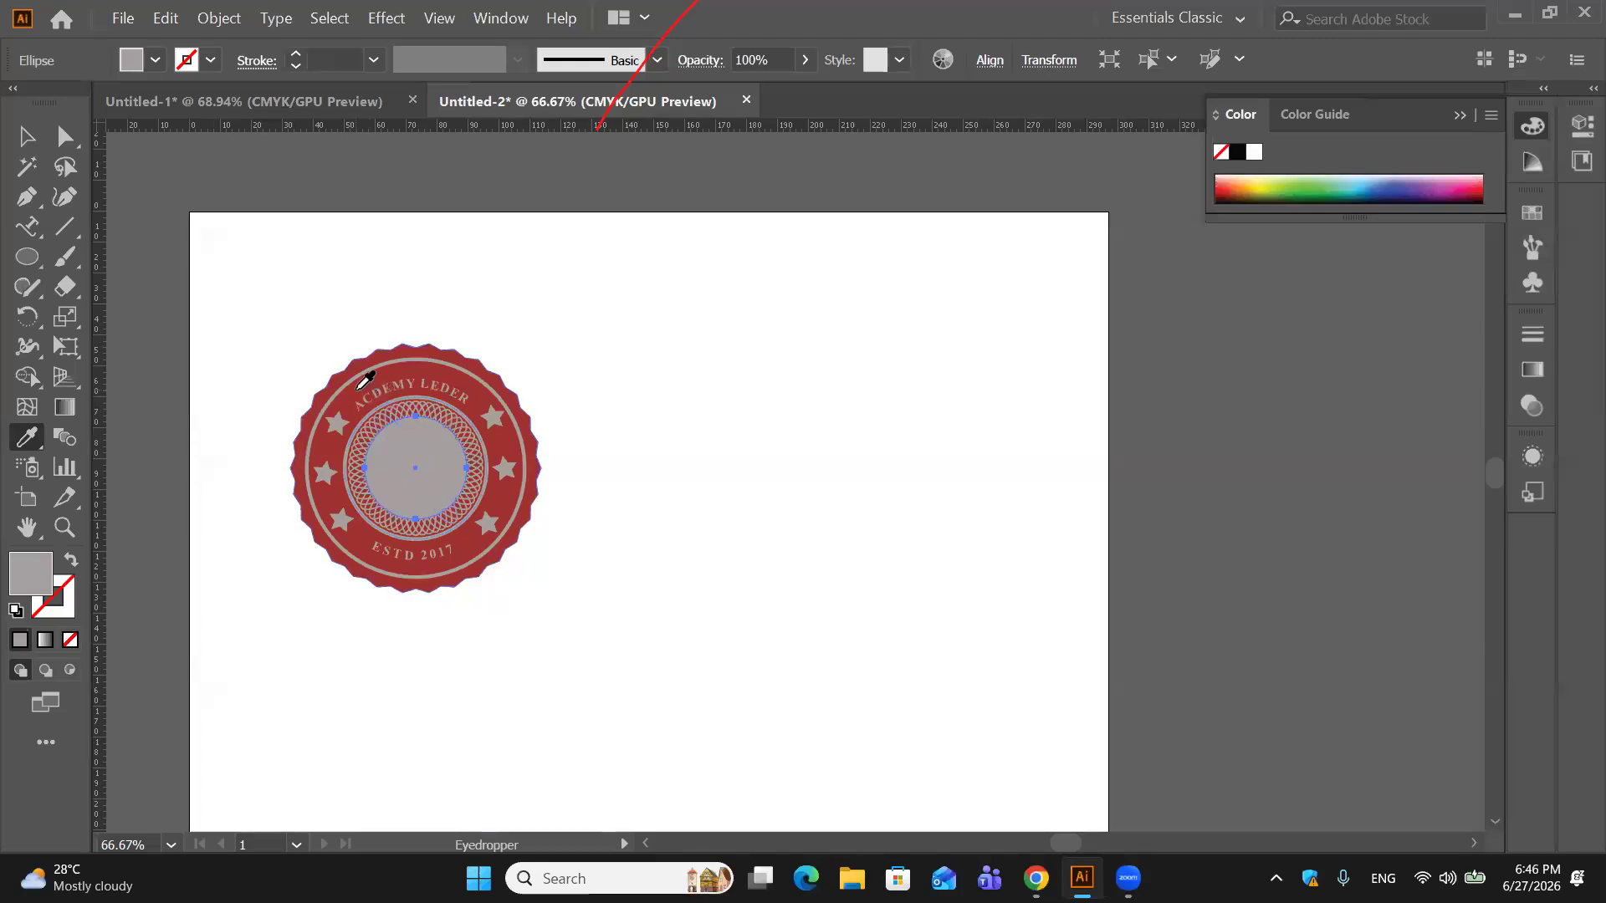
{"action": "left_click", "coordinate": [359, 386]}
{"action": "left_click", "coordinate": [26, 136]}
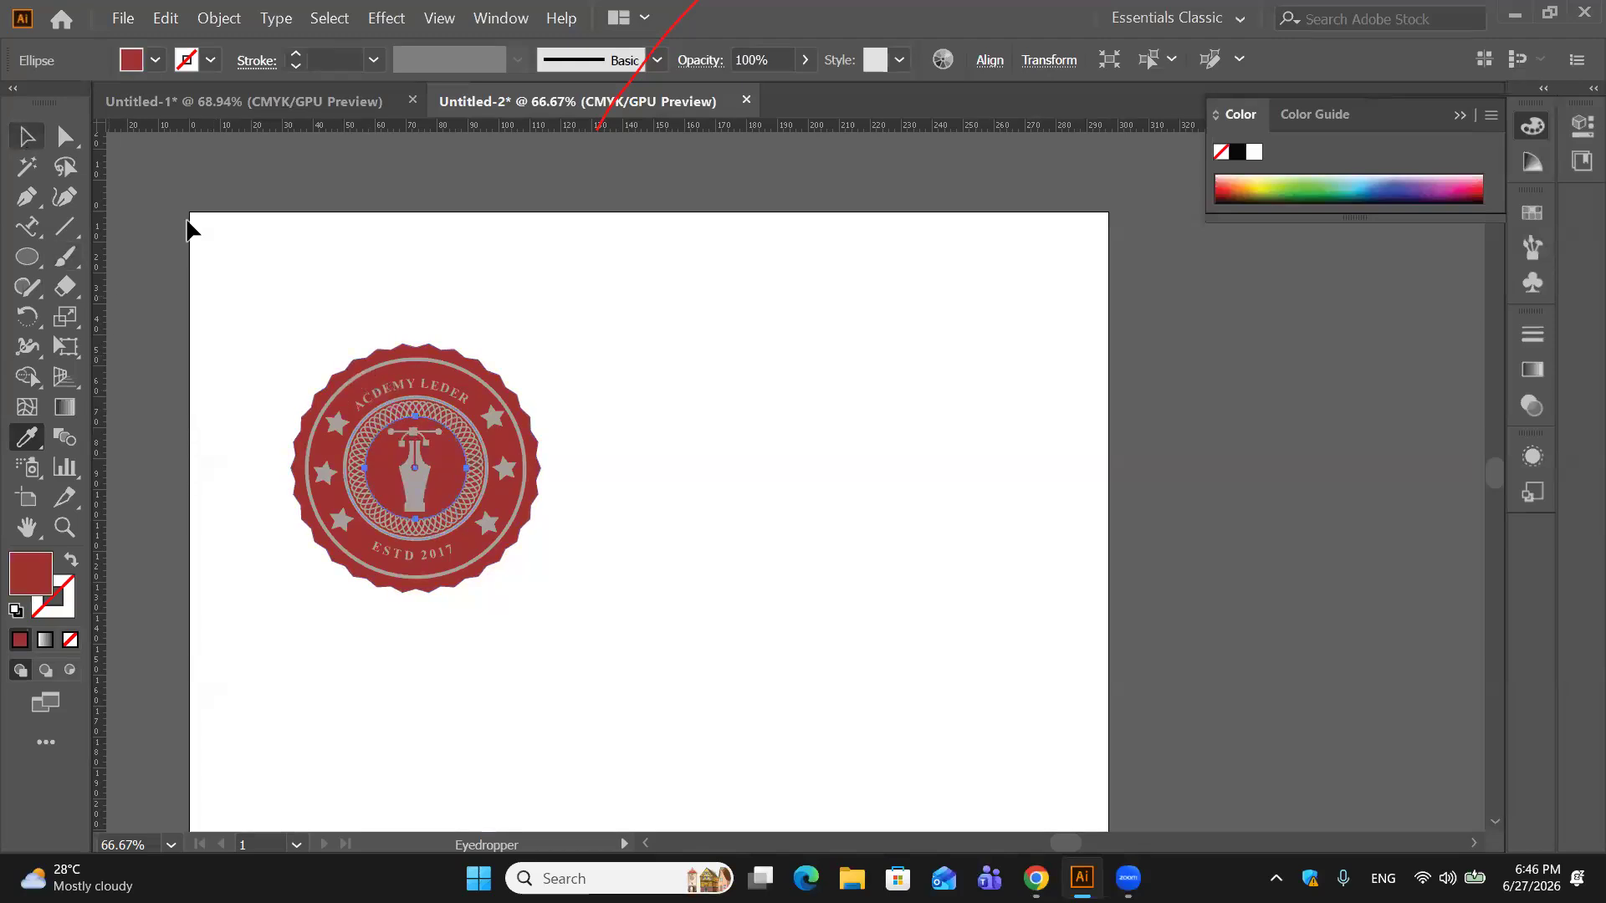
{"action": "left_click", "coordinate": [640, 430]}
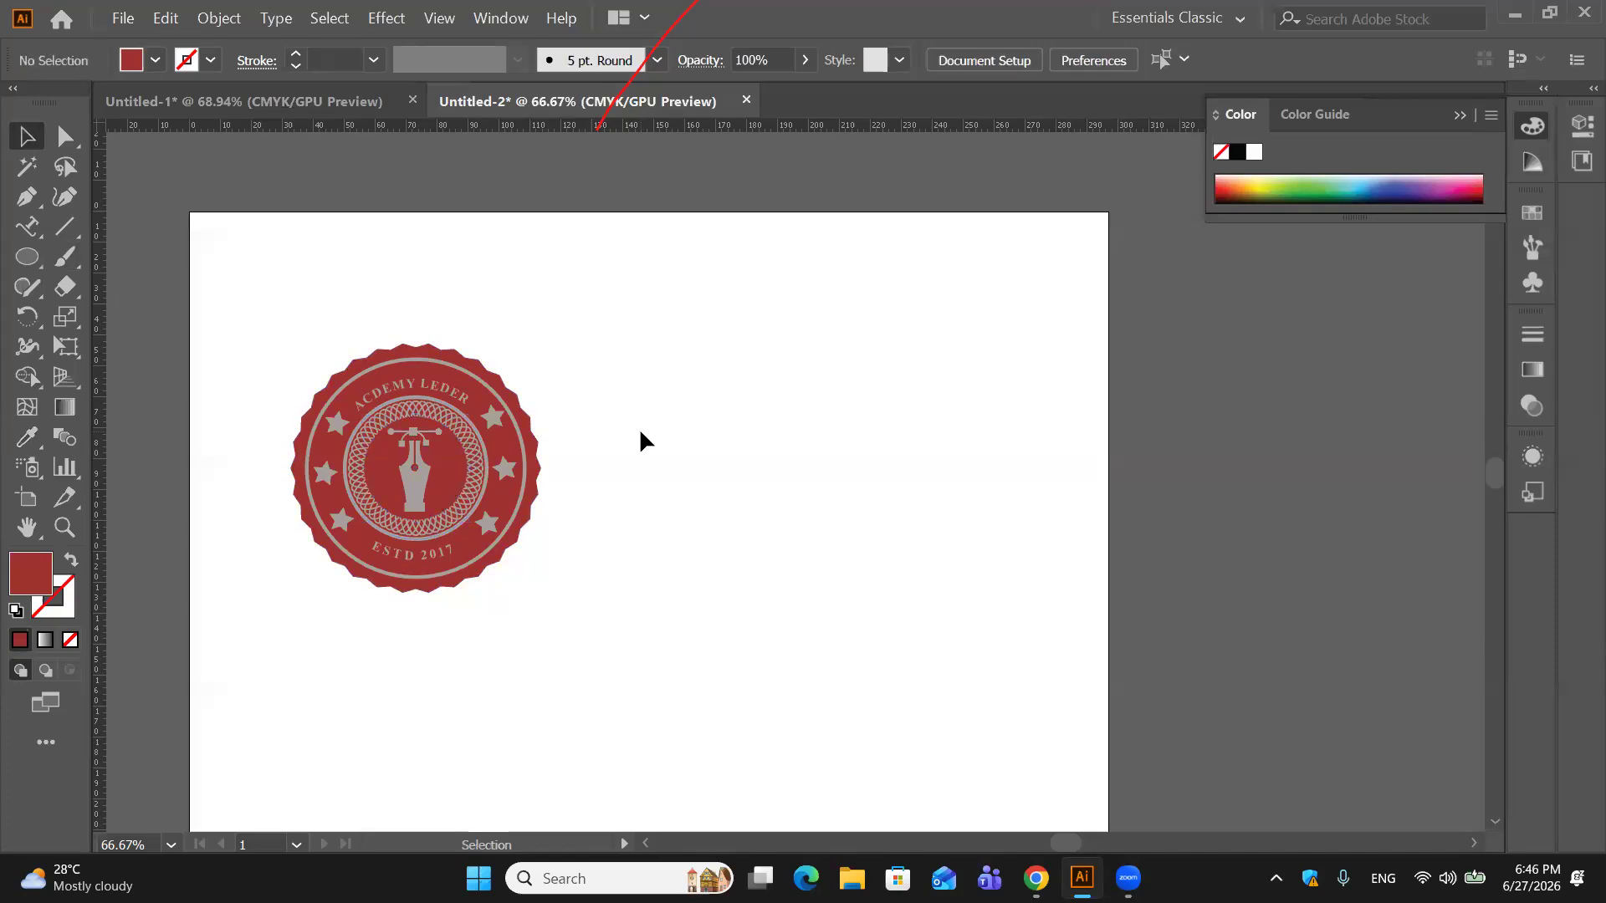
Step: Save the badge document to the Desktop as an Adobe Illustrator file named logo, keeping the default Illustrator 2020 options
{"action": "left_click", "coordinate": [122, 17]}
{"action": "key", "text": "Right"}
{"action": "key", "text": "Left"}
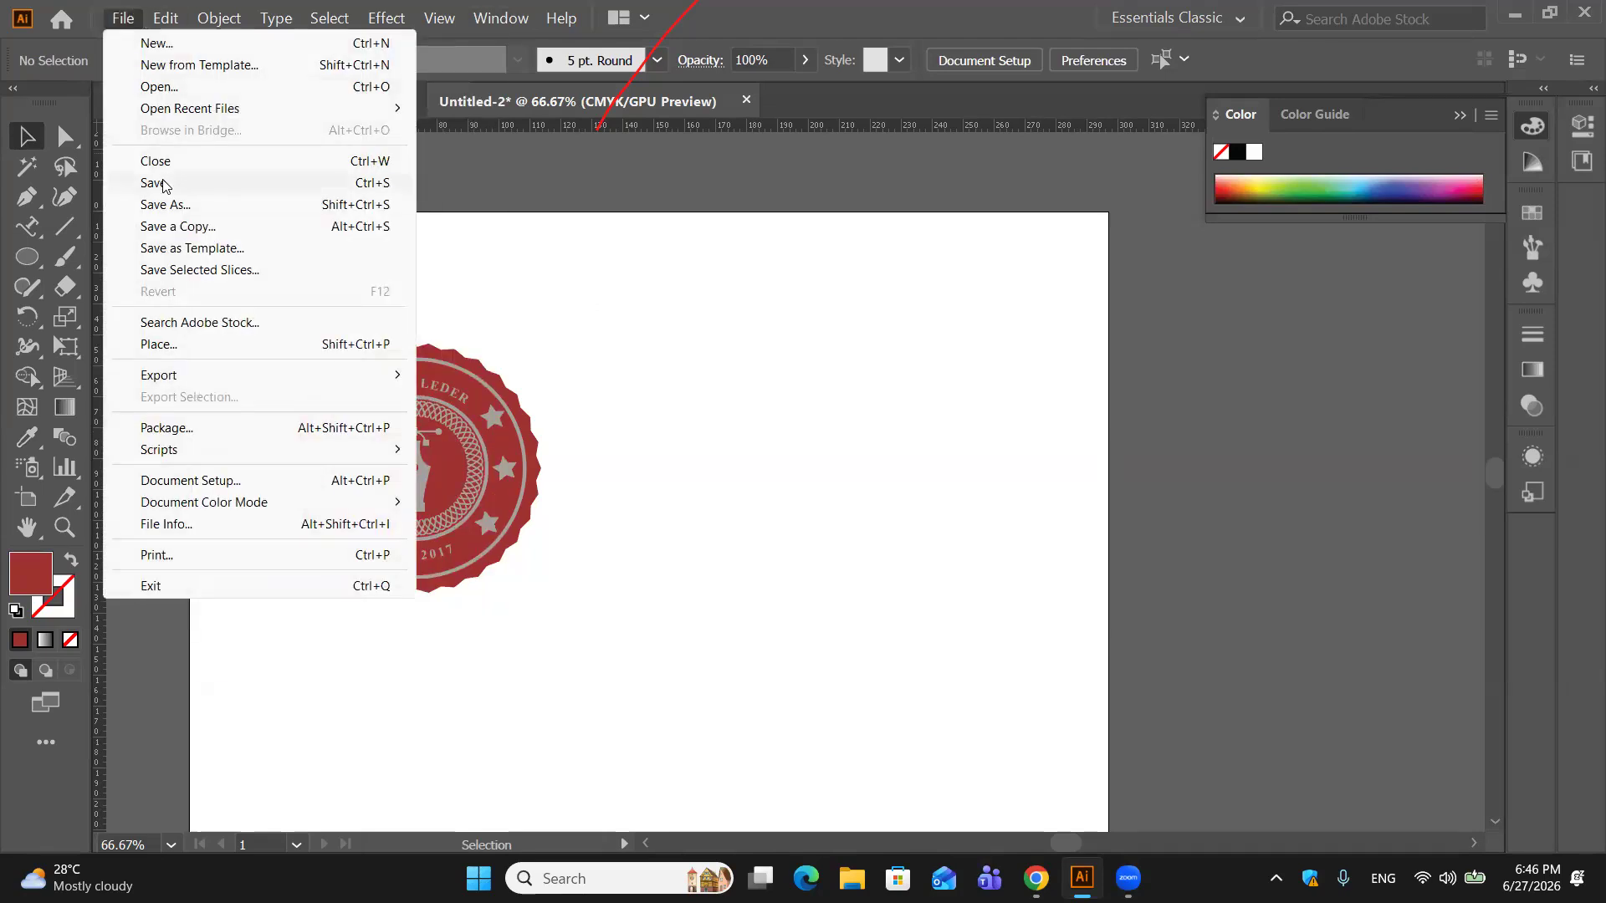
{"action": "left_click", "coordinate": [163, 179]}
{"action": "left_click", "coordinate": [87, 276]}
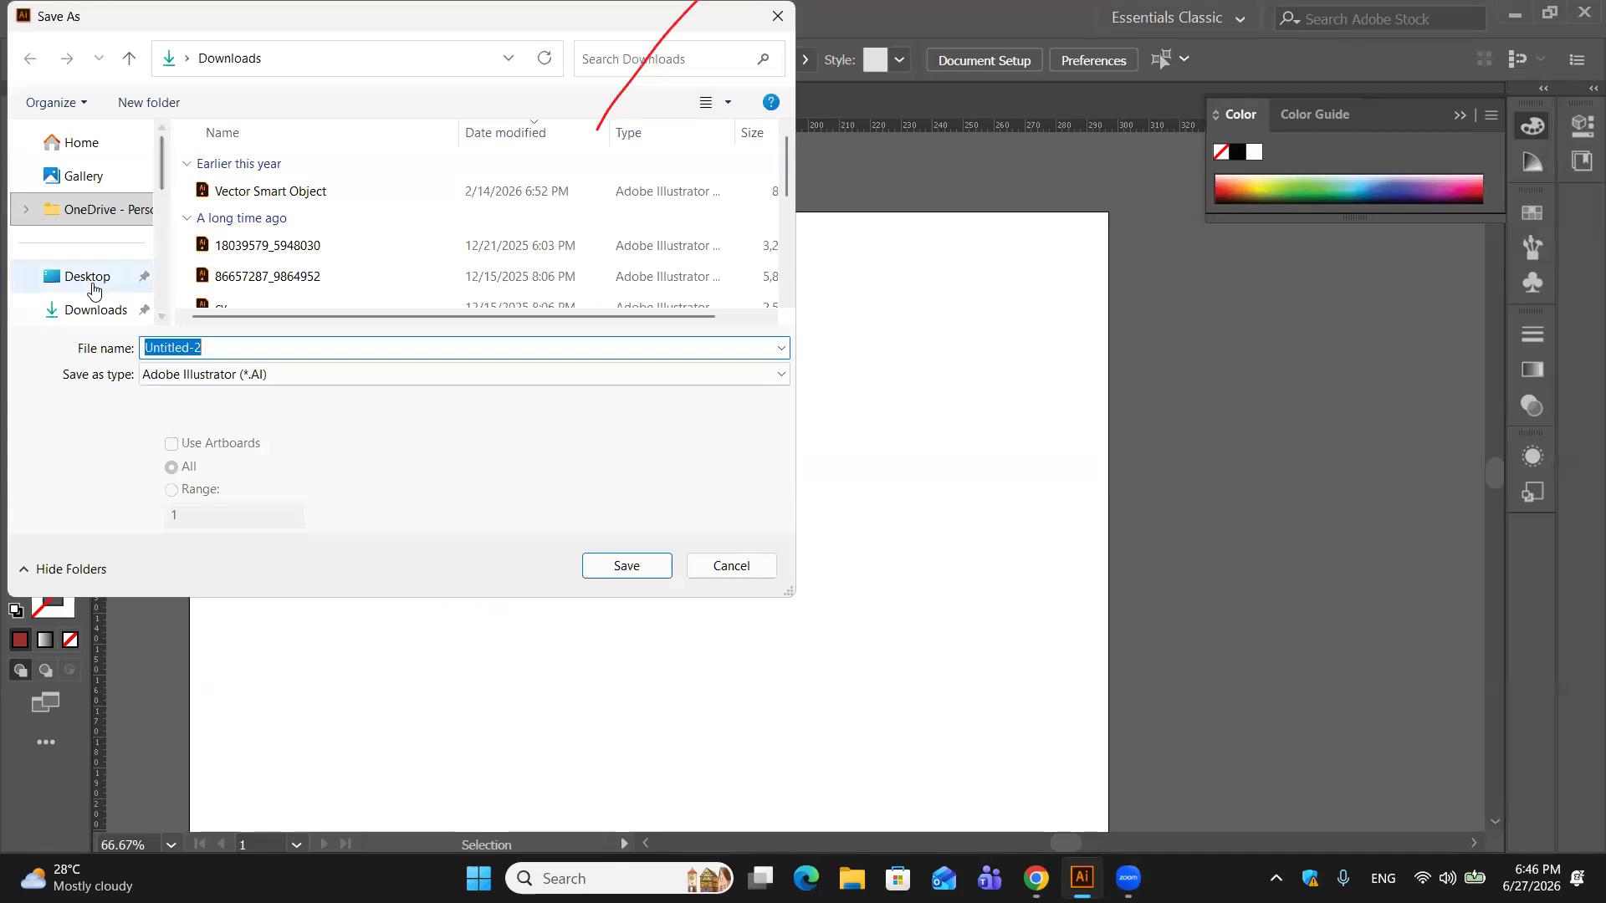
{"action": "left_click", "coordinate": [228, 350]}
{"action": "key", "text": "BackSpace"}
{"action": "type", "text": "logo"}
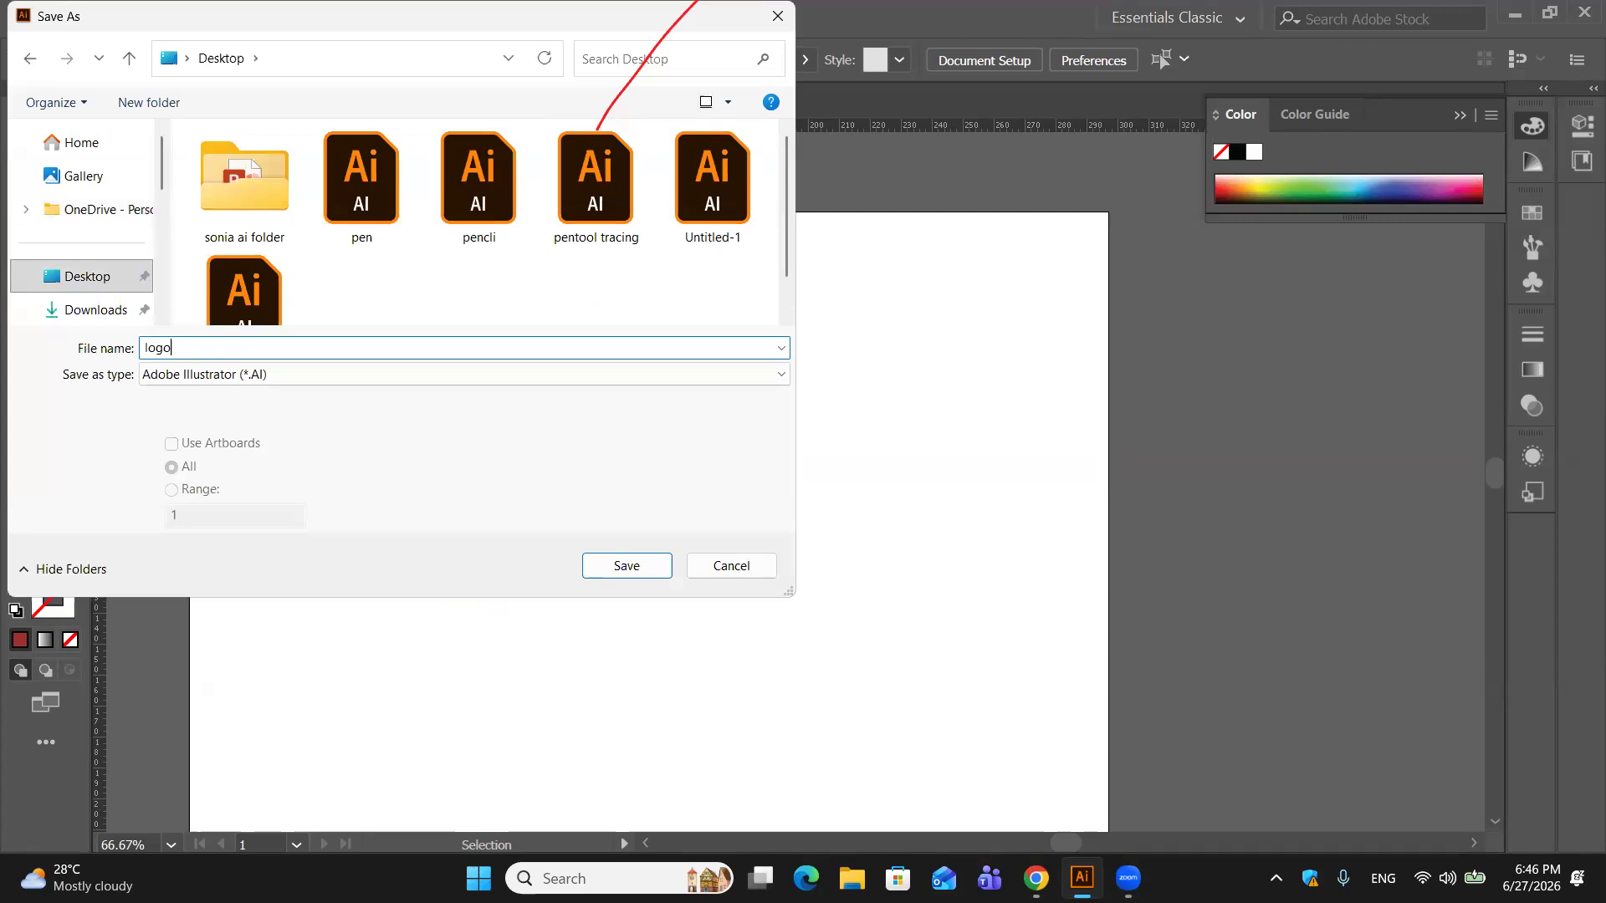
{"action": "key", "text": "Return"}
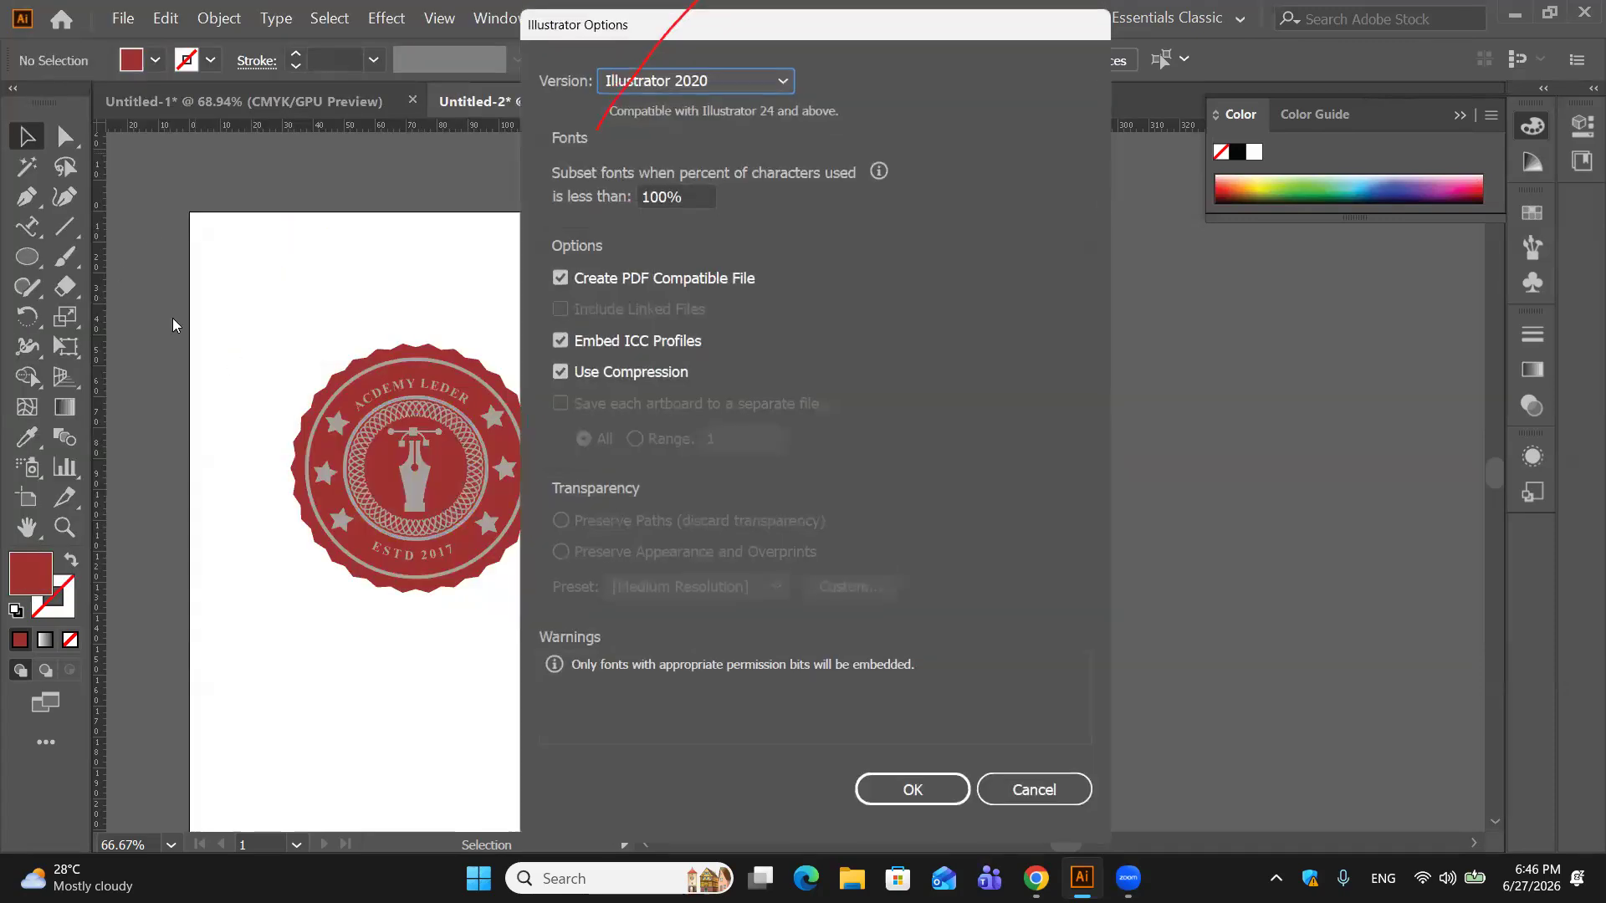
{"action": "key", "text": "Return"}
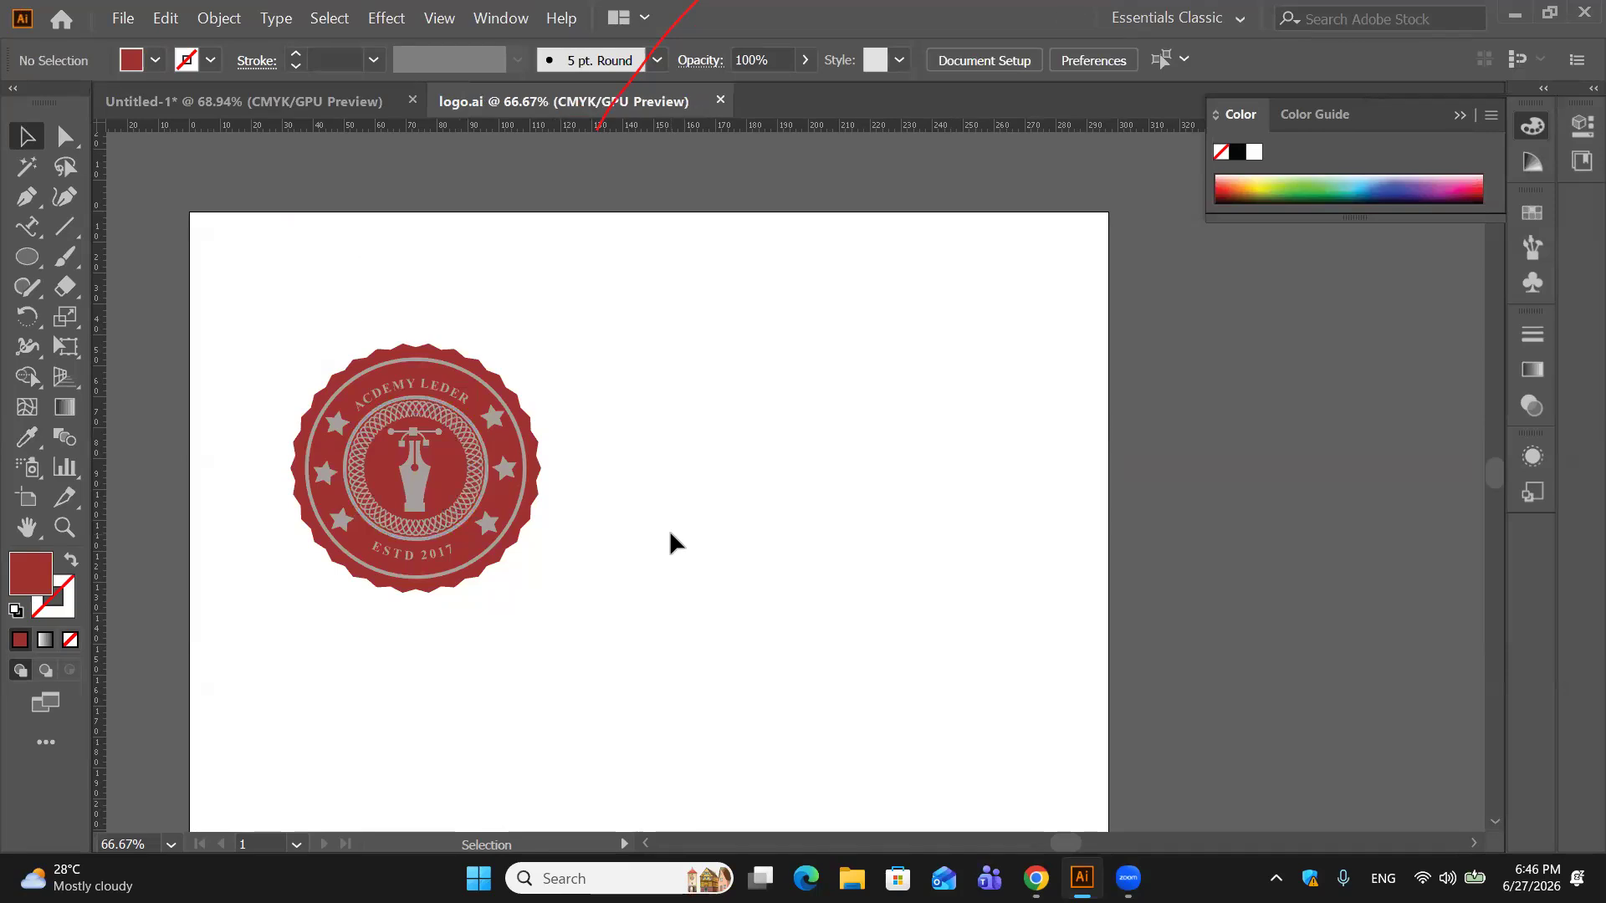
Step: Switch to the Untitled-1 document with the Draw Inside, Clipping Mask and Opacity Mask examples
{"action": "scroll", "coordinate": [229, 415], "scroll_direction": "down", "scroll_amount": 1}
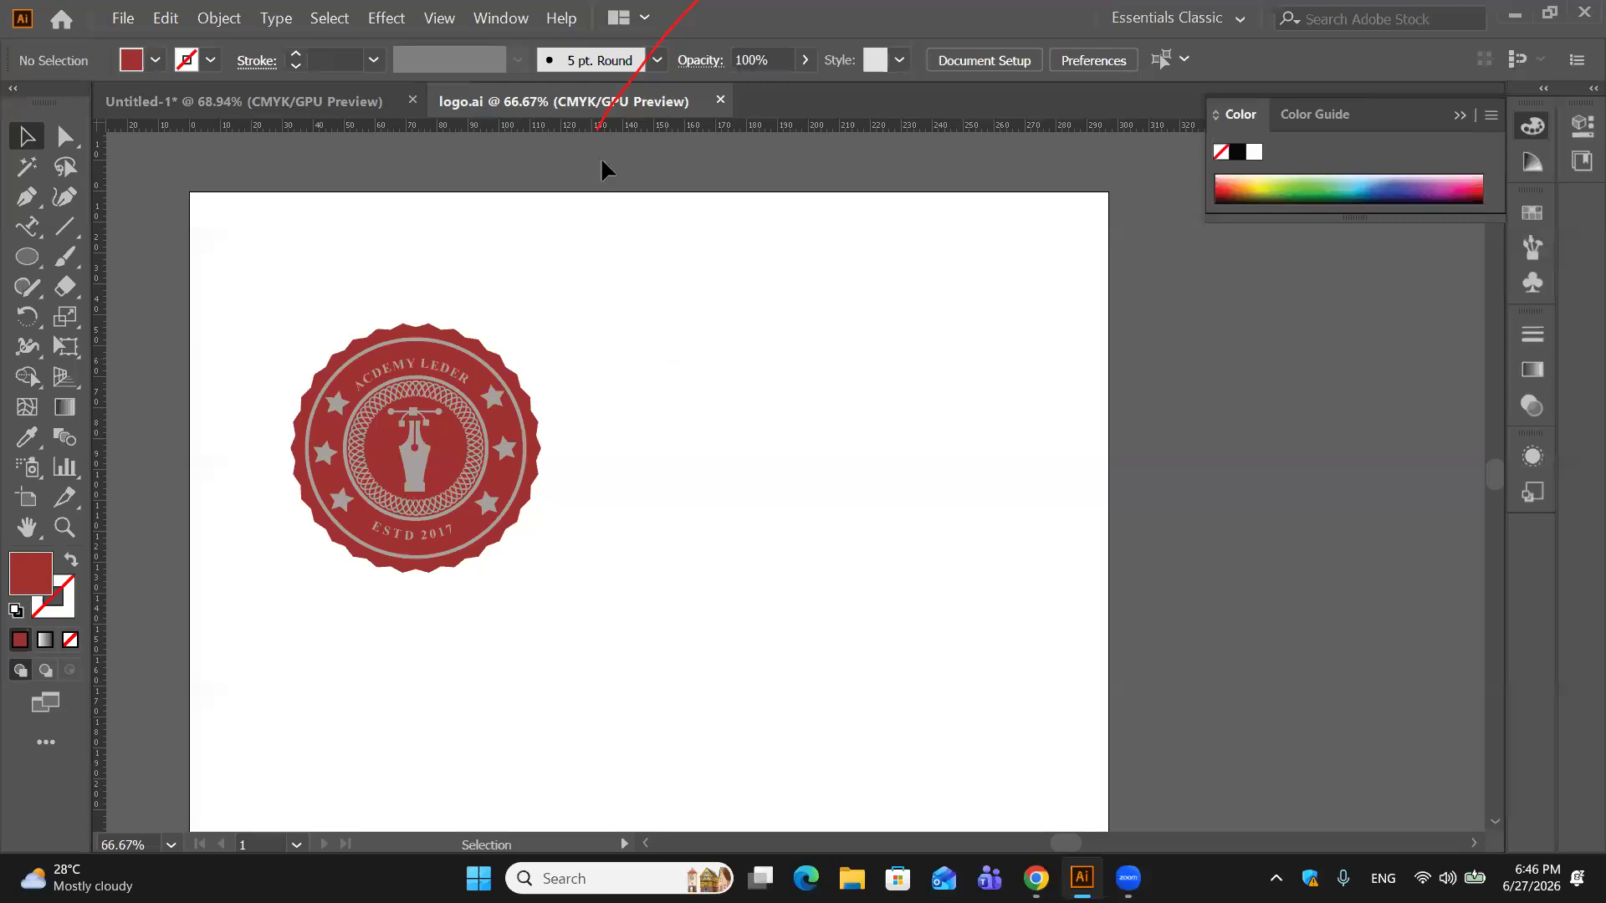
{"action": "left_click", "coordinate": [274, 92]}
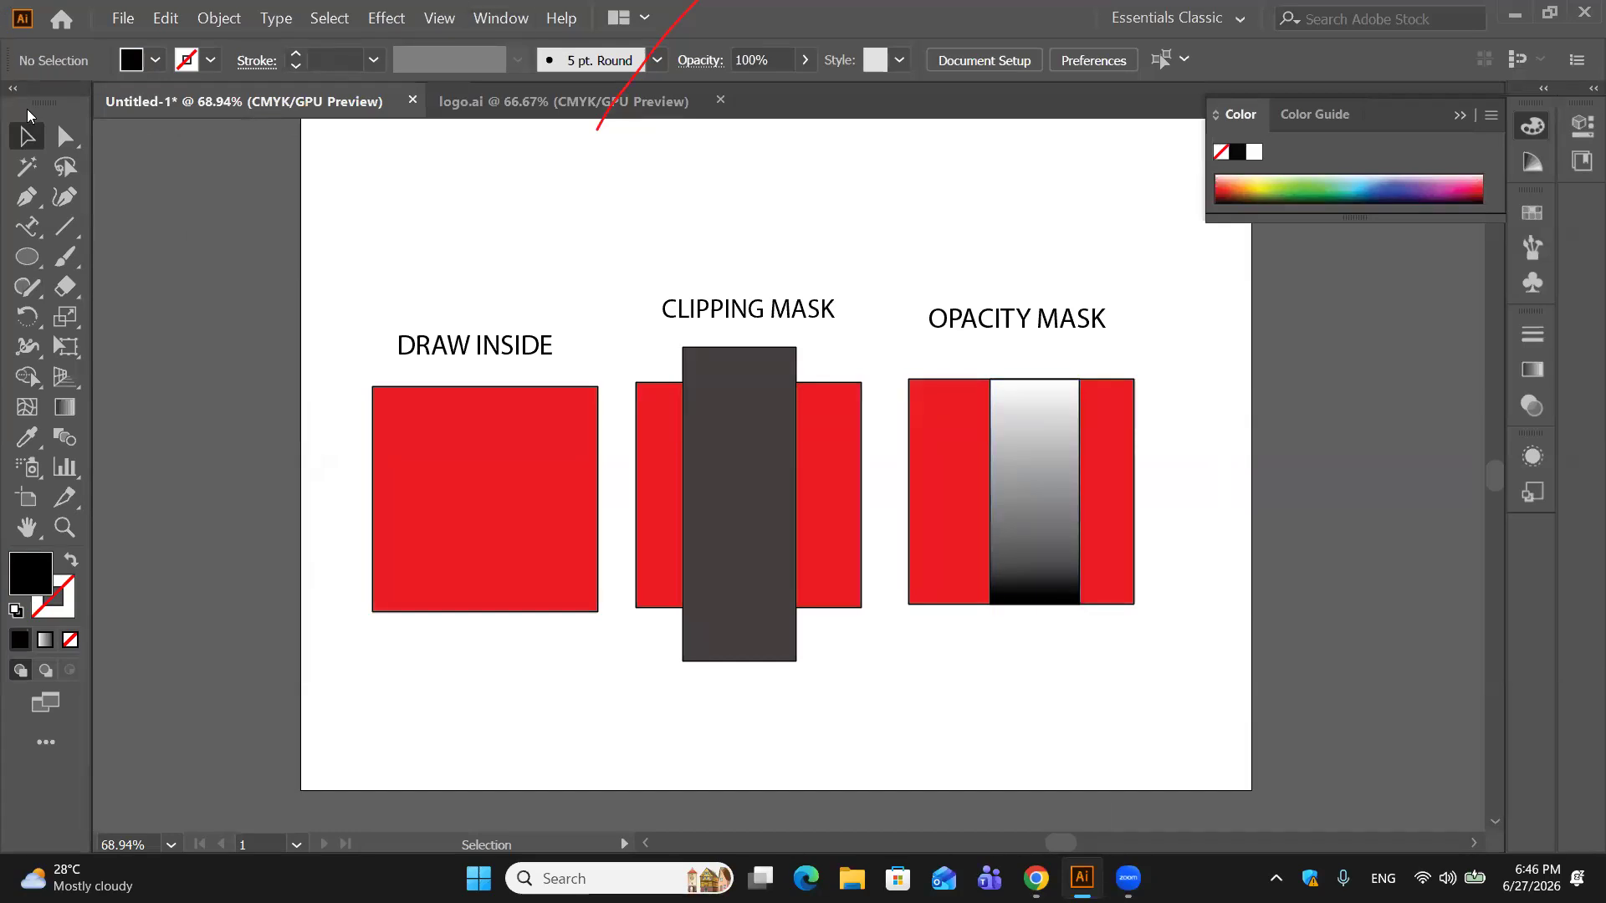
{"action": "left_click_drag", "start_coordinate": [30, 226], "coordinate": [126, 226]}
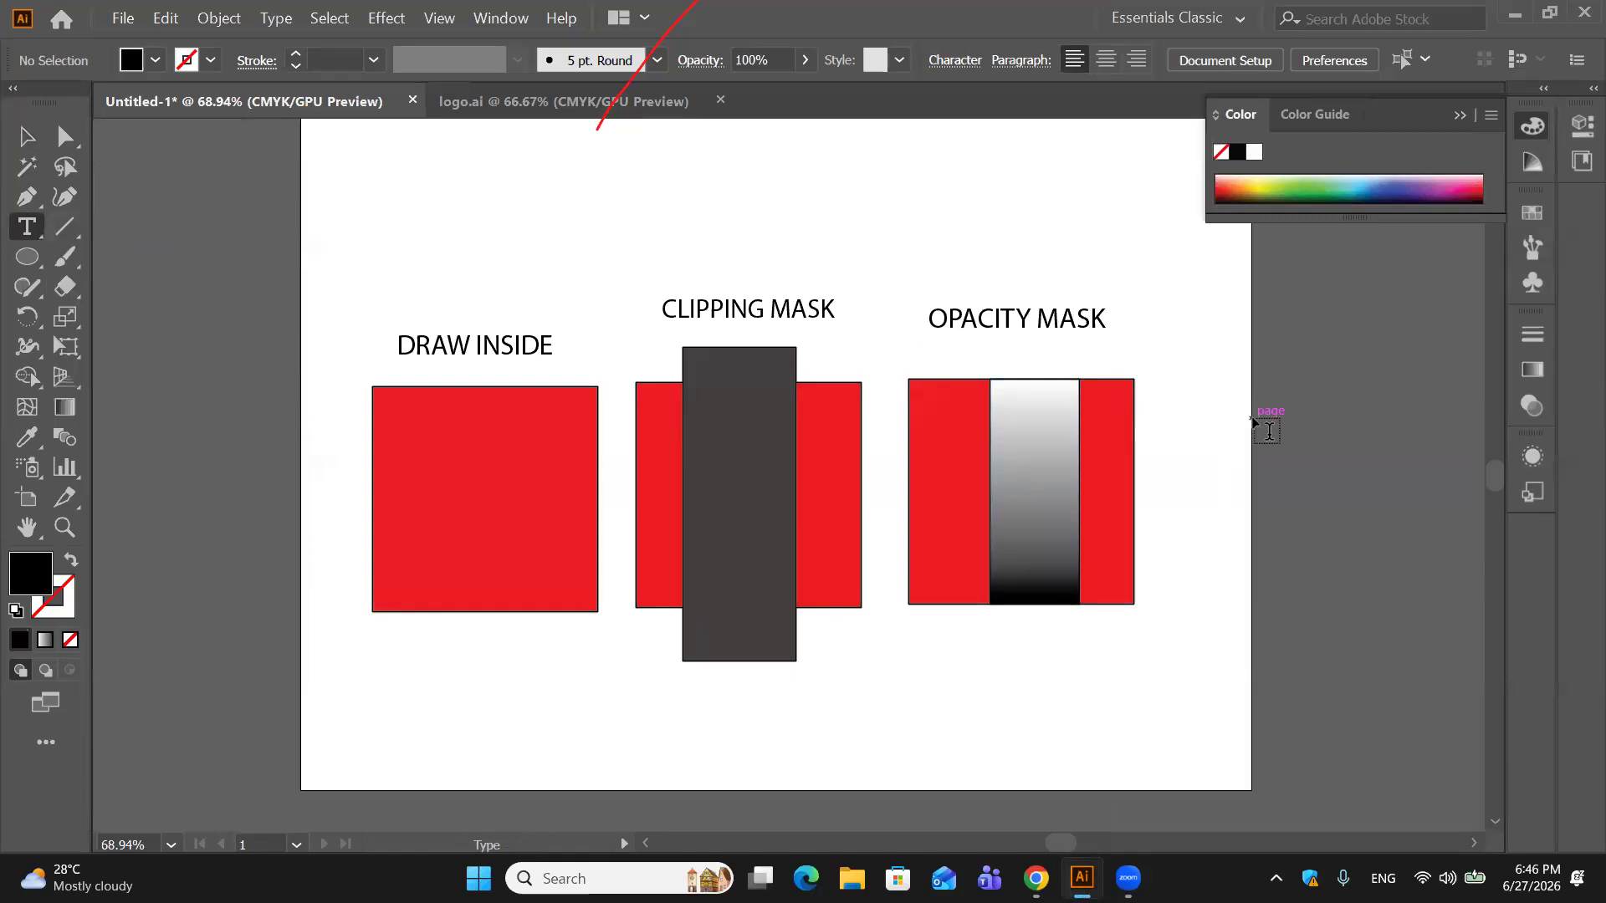
{"action": "left_click", "coordinate": [27, 136]}
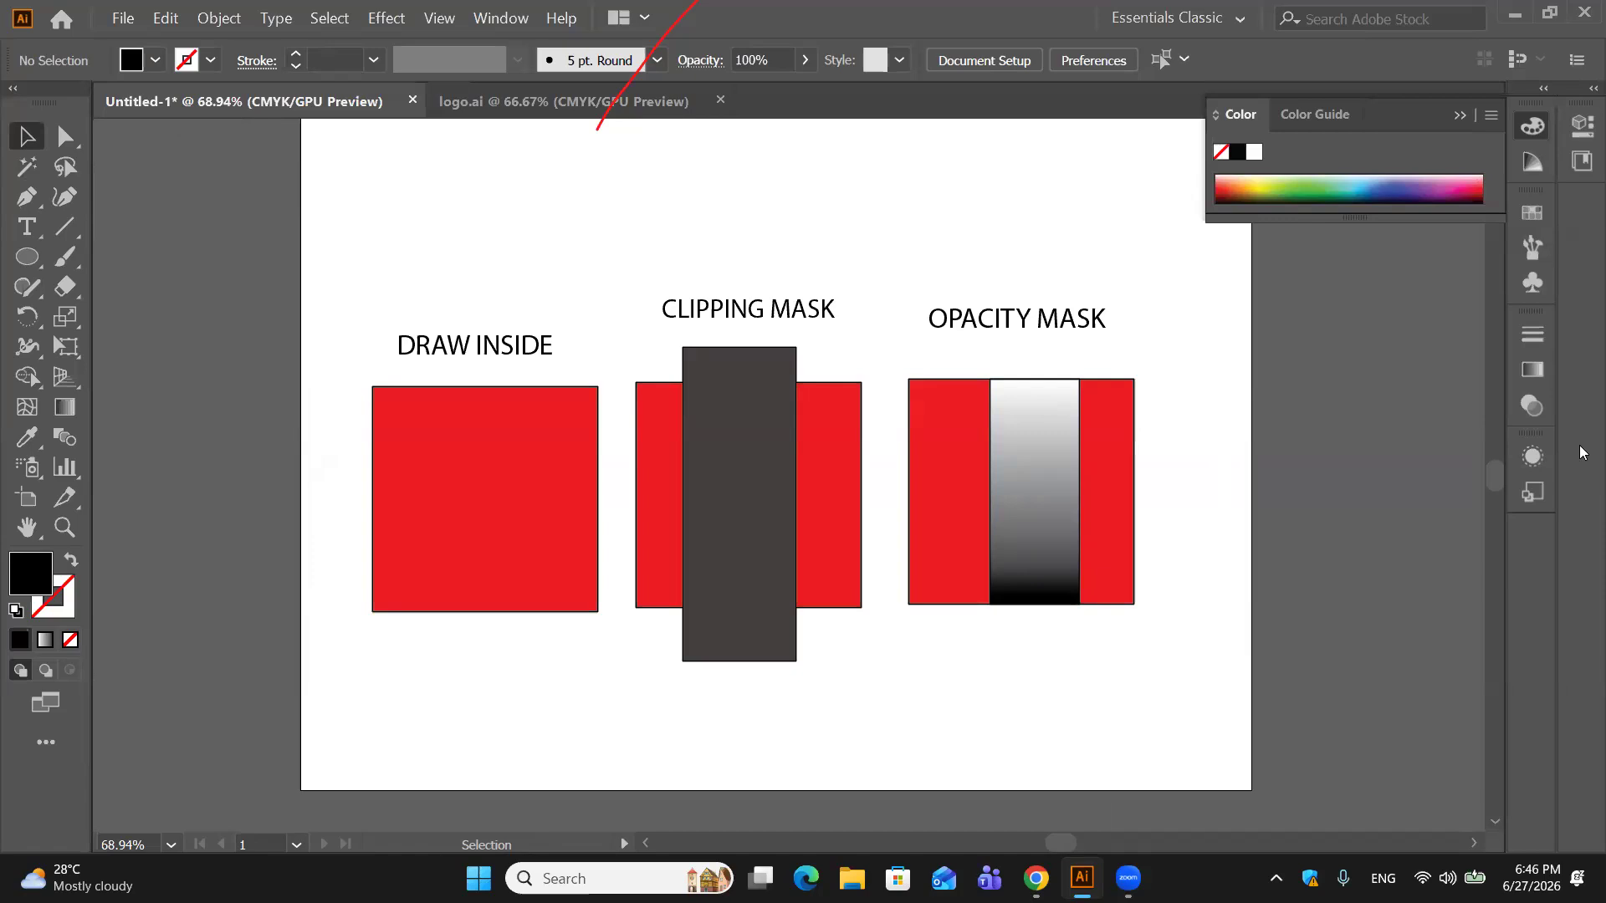
{"action": "key", "text": "ctrl+minus"}
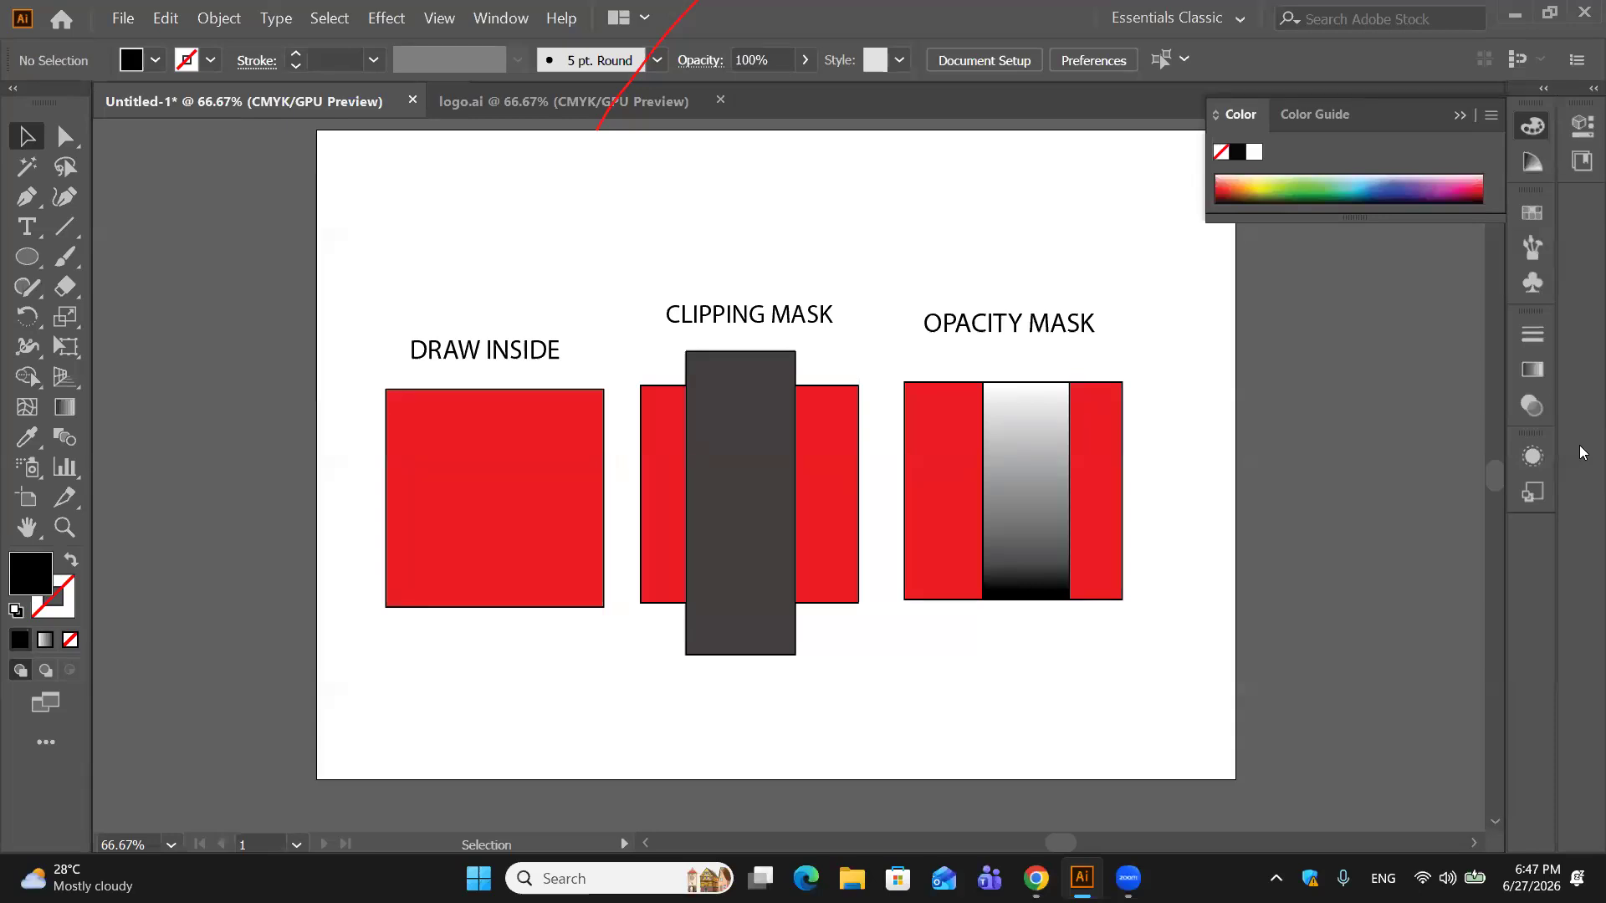
{"action": "left_click", "coordinate": [1460, 116]}
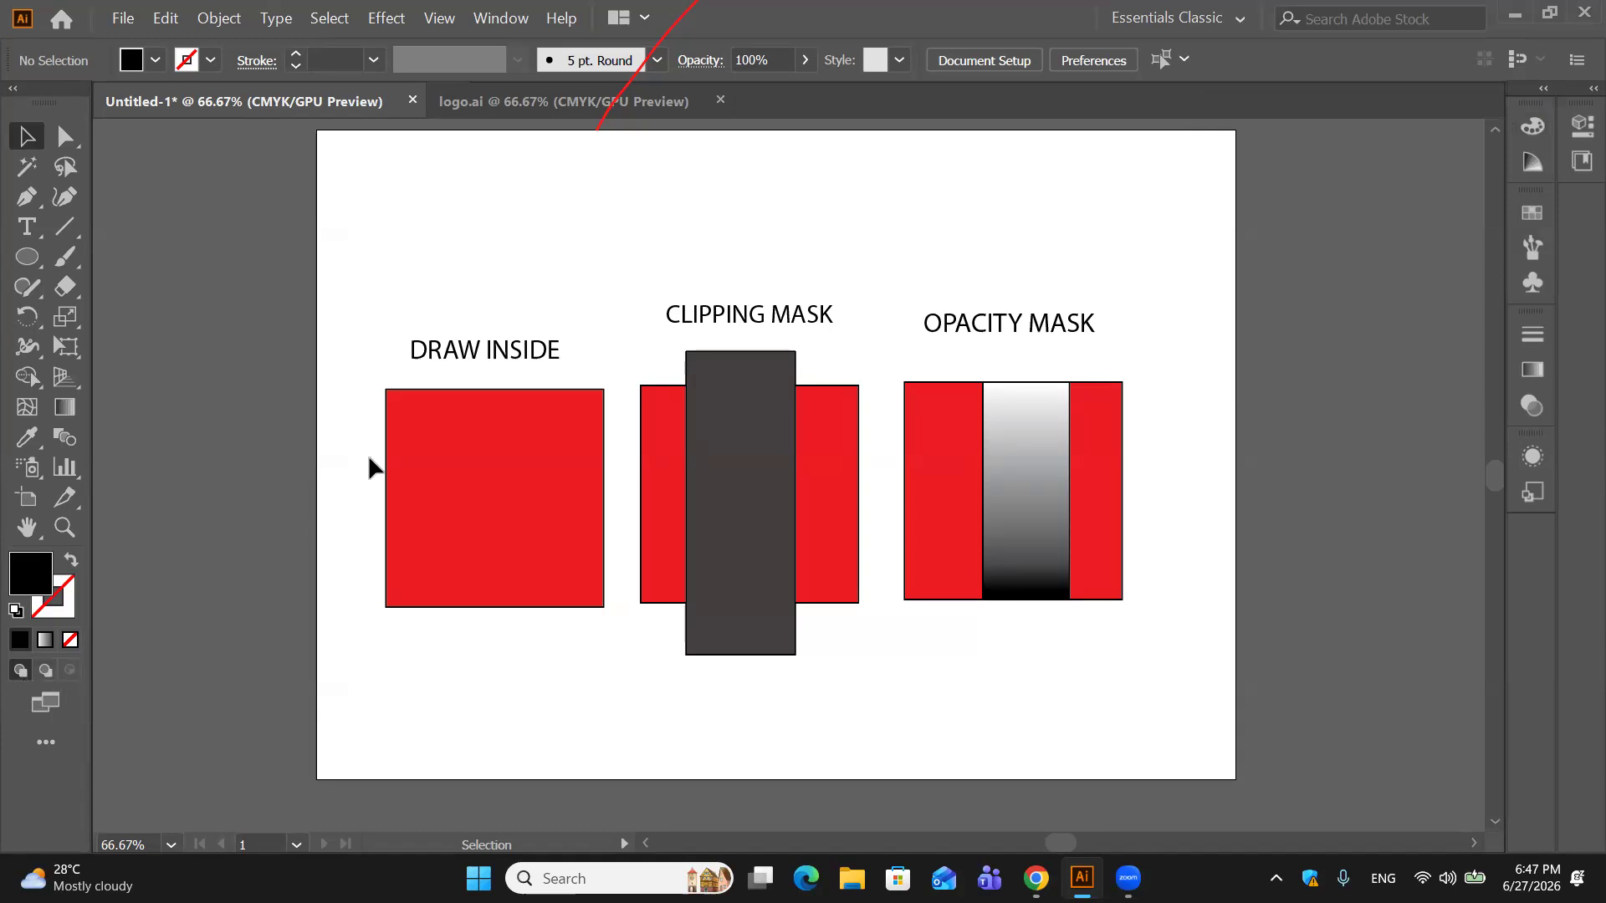
Step: Try drawing black ellipses over the Draw Inside square in Draw Normal mode, and undo them
{"action": "left_click", "coordinate": [27, 256]}
{"action": "left_click_drag", "start_coordinate": [364, 431], "coordinate": [510, 638]}
{"action": "left_click_drag", "start_coordinate": [448, 521], "coordinate": [587, 668]}
{"action": "mouse_move", "coordinate": [539, 585]}
{"action": "left_mouse_down"}
{"action": "mouse_move", "coordinate": [614, 489]}
{"action": "mouse_move", "coordinate": [605, 467]}
{"action": "left_mouse_up"}
{"action": "key", "text": "ctrl+z"}
{"action": "key", "text": "ctrl+z"}
{"action": "key", "text": "ctrl+z"}
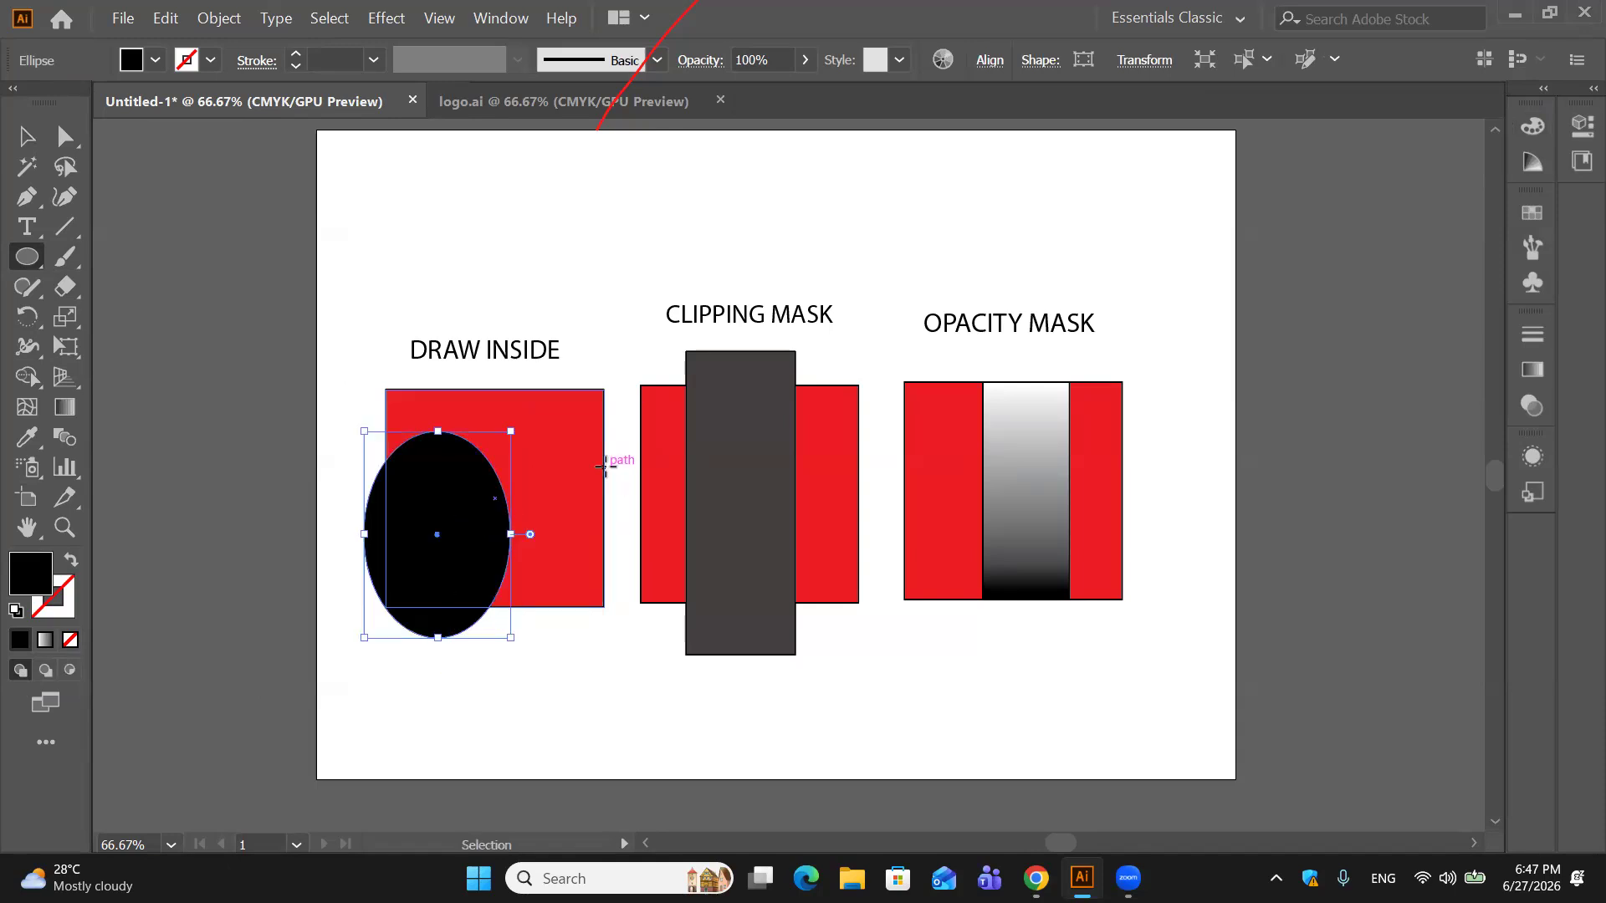
Step: Try Draw Behind mode with a large black ellipse over the Draw Inside square, delete the ellipse, and return to Draw Normal mode
{"action": "left_click", "coordinate": [46, 672]}
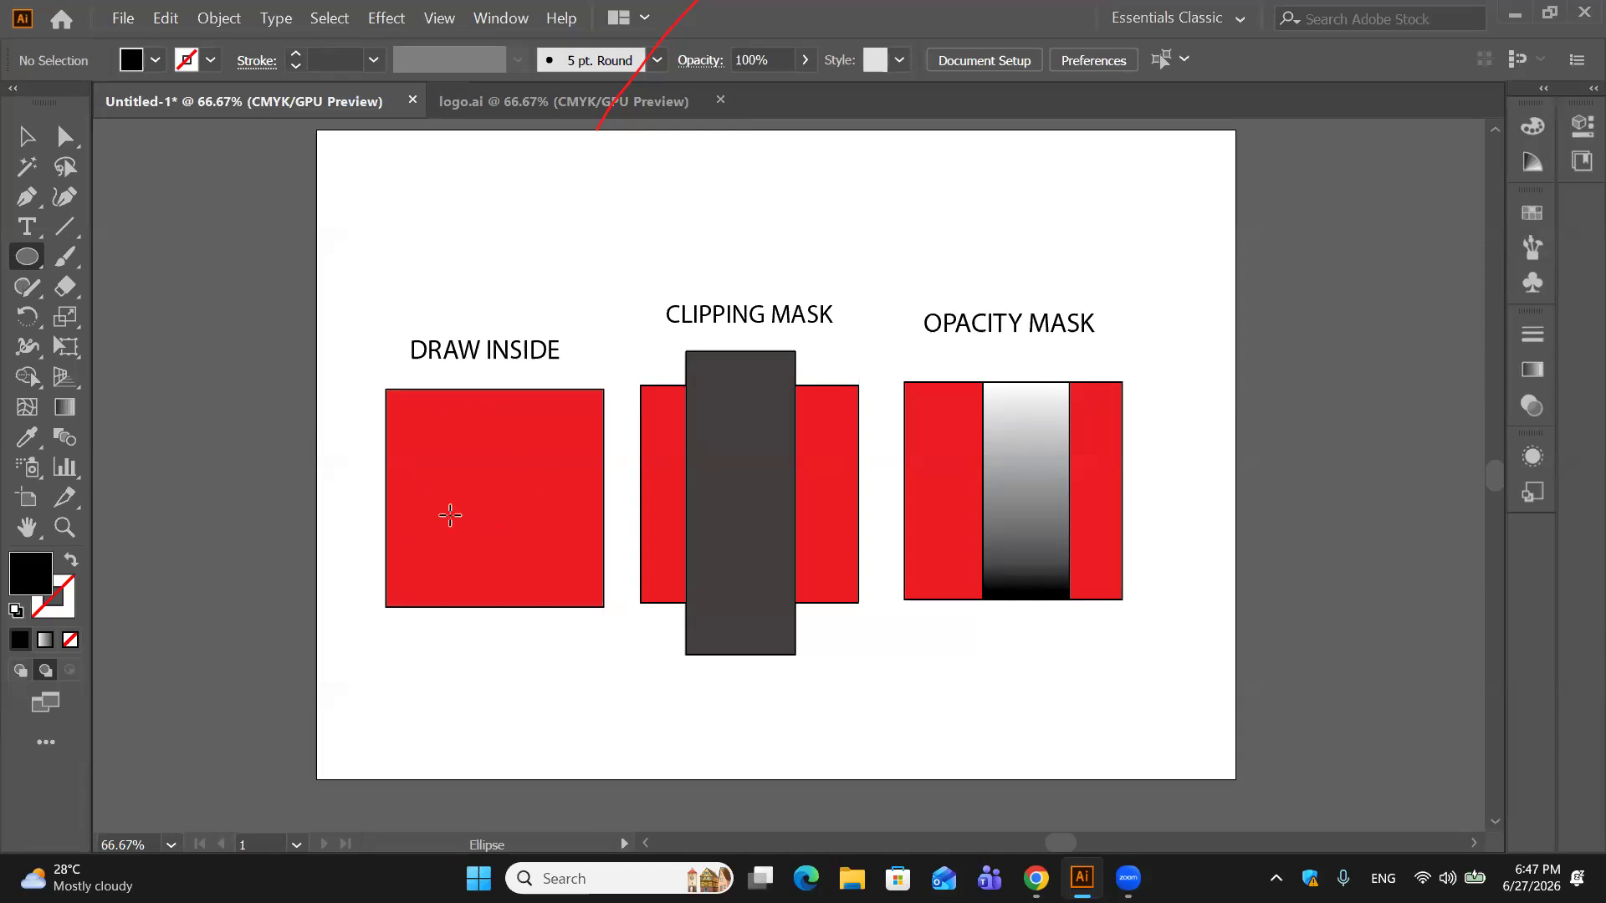
{"action": "left_click", "coordinate": [46, 670]}
{"action": "mouse_move", "coordinate": [362, 382]}
{"action": "left_mouse_down"}
{"action": "mouse_move", "coordinate": [468, 467]}
{"action": "mouse_move", "coordinate": [577, 627]}
{"action": "mouse_move", "coordinate": [605, 632]}
{"action": "left_mouse_up"}
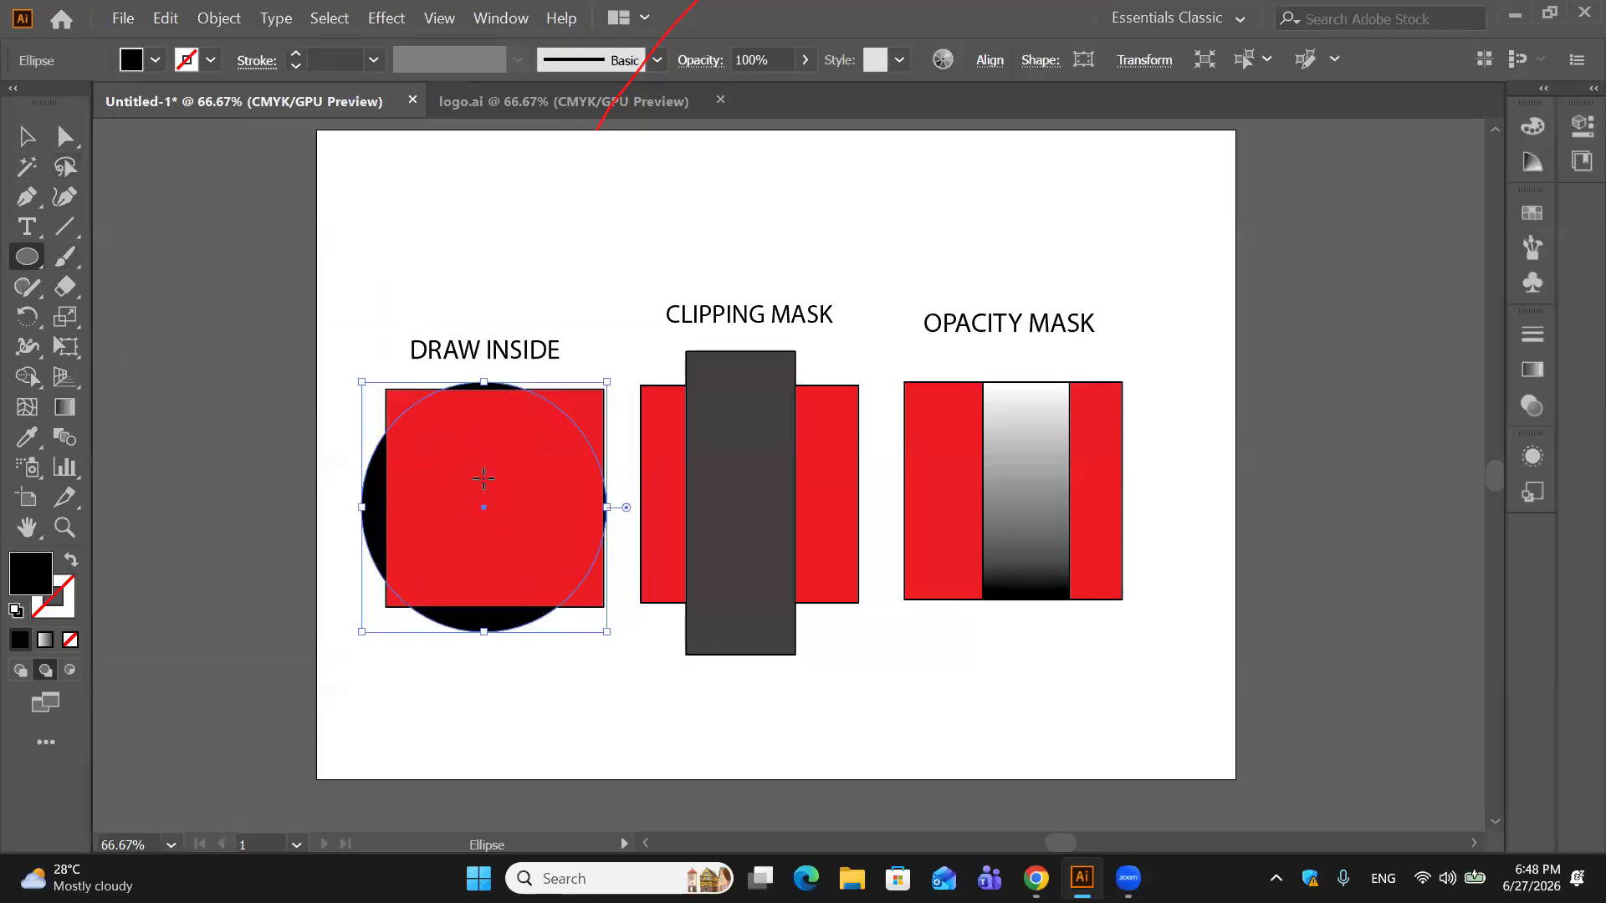
{"action": "key", "text": "Delete"}
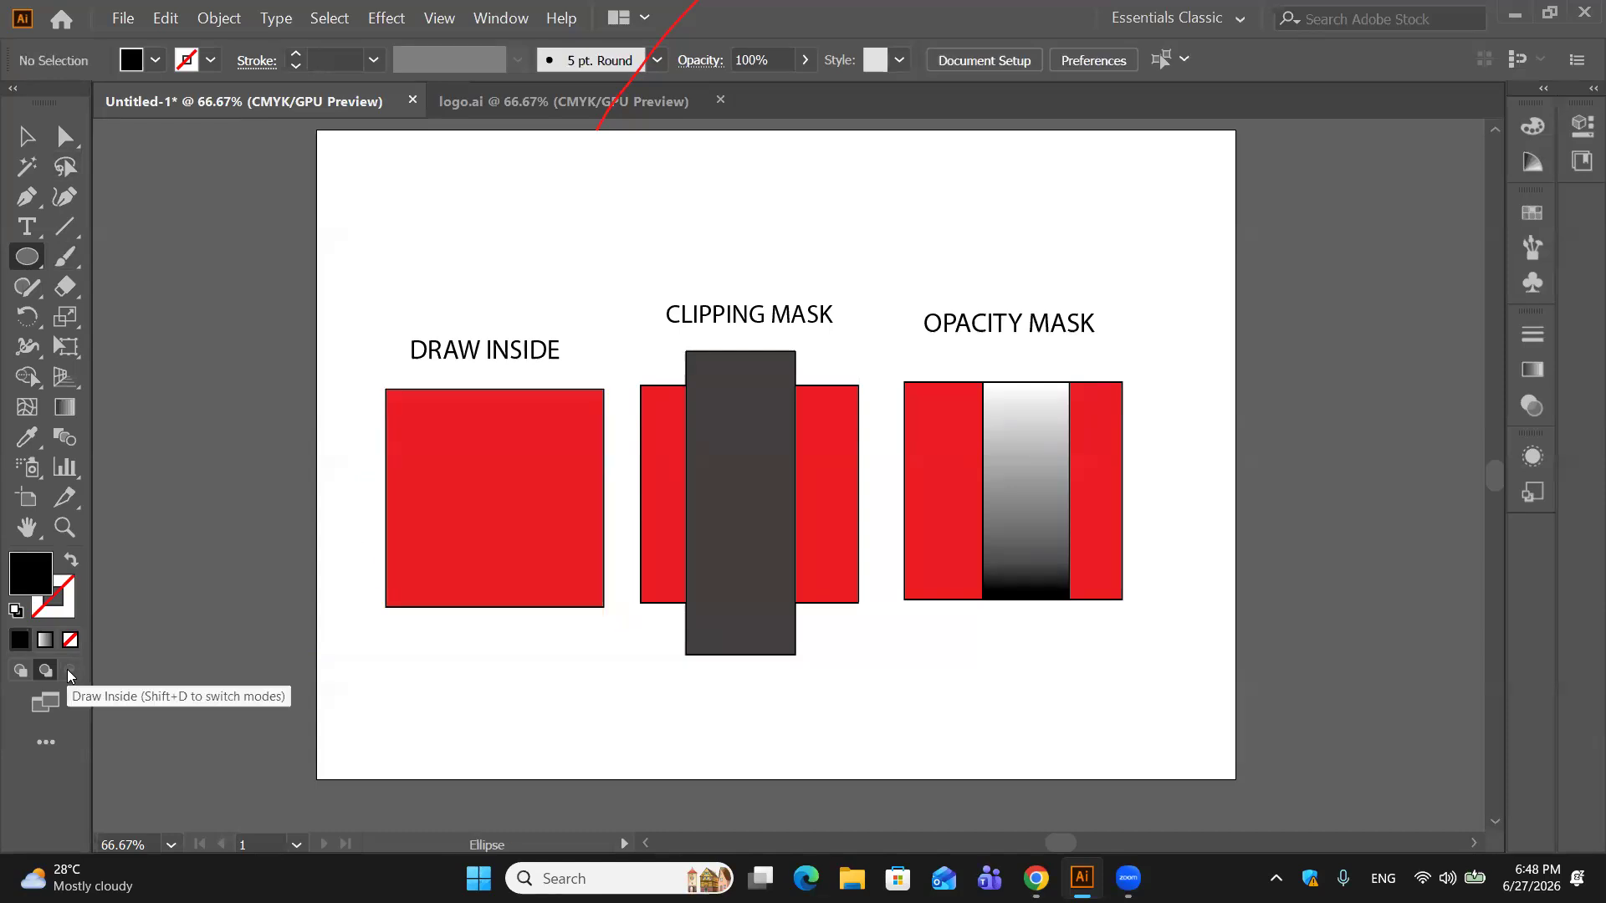
{"action": "left_click", "coordinate": [20, 671]}
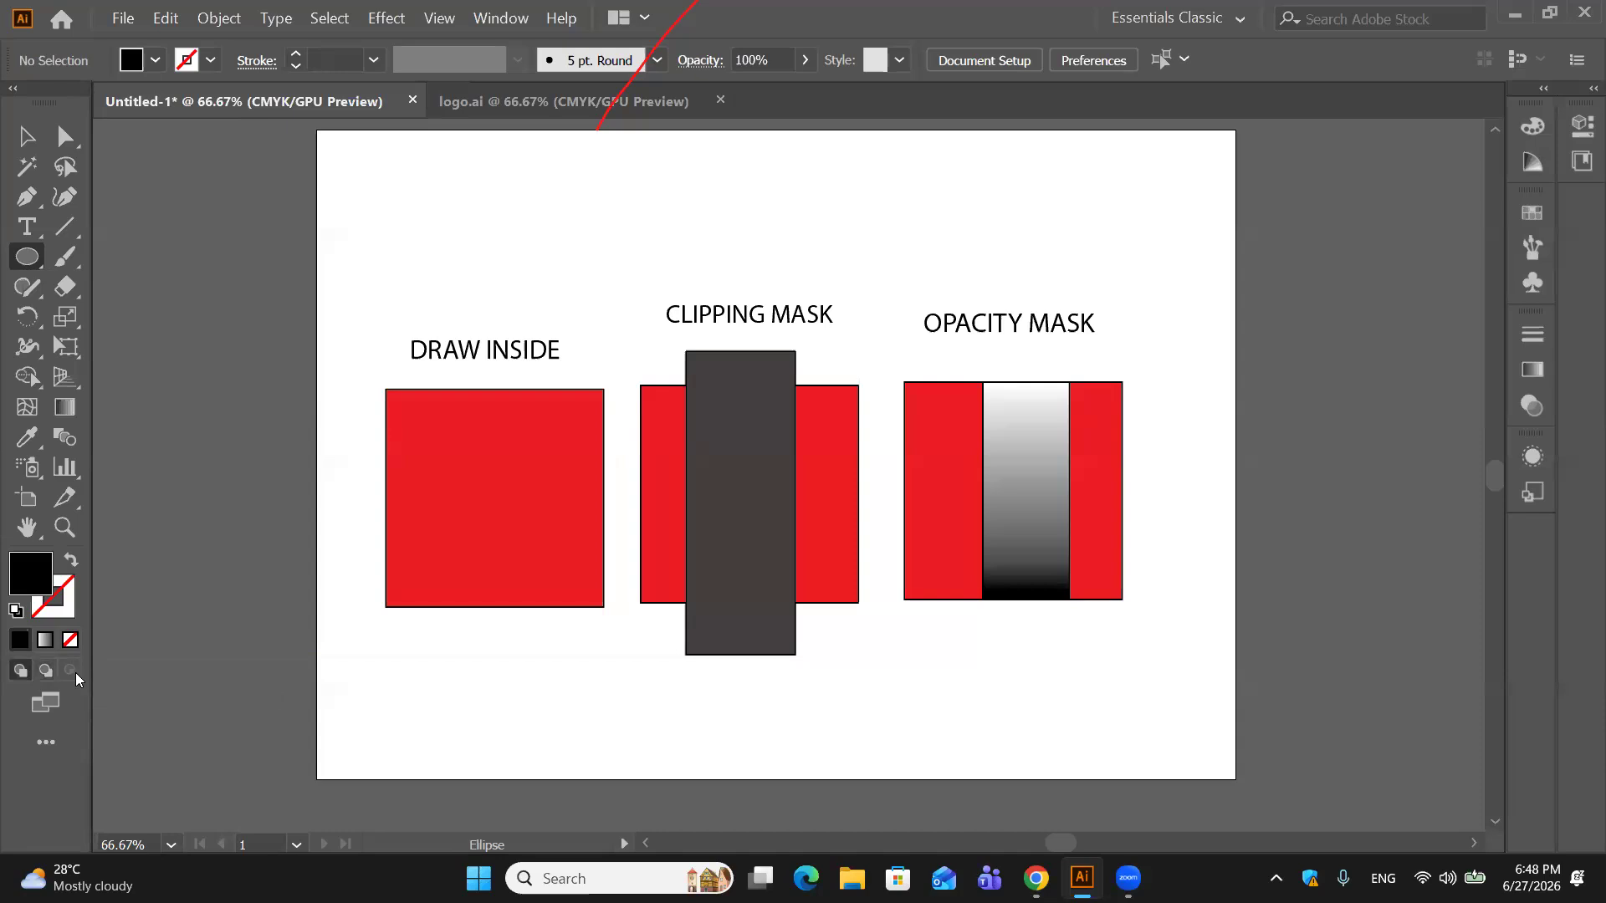
Step: Turn on Draw Inside mode for the red square beneath the DRAW INSIDE label
{"action": "left_click", "coordinate": [28, 136]}
{"action": "left_click", "coordinate": [451, 512]}
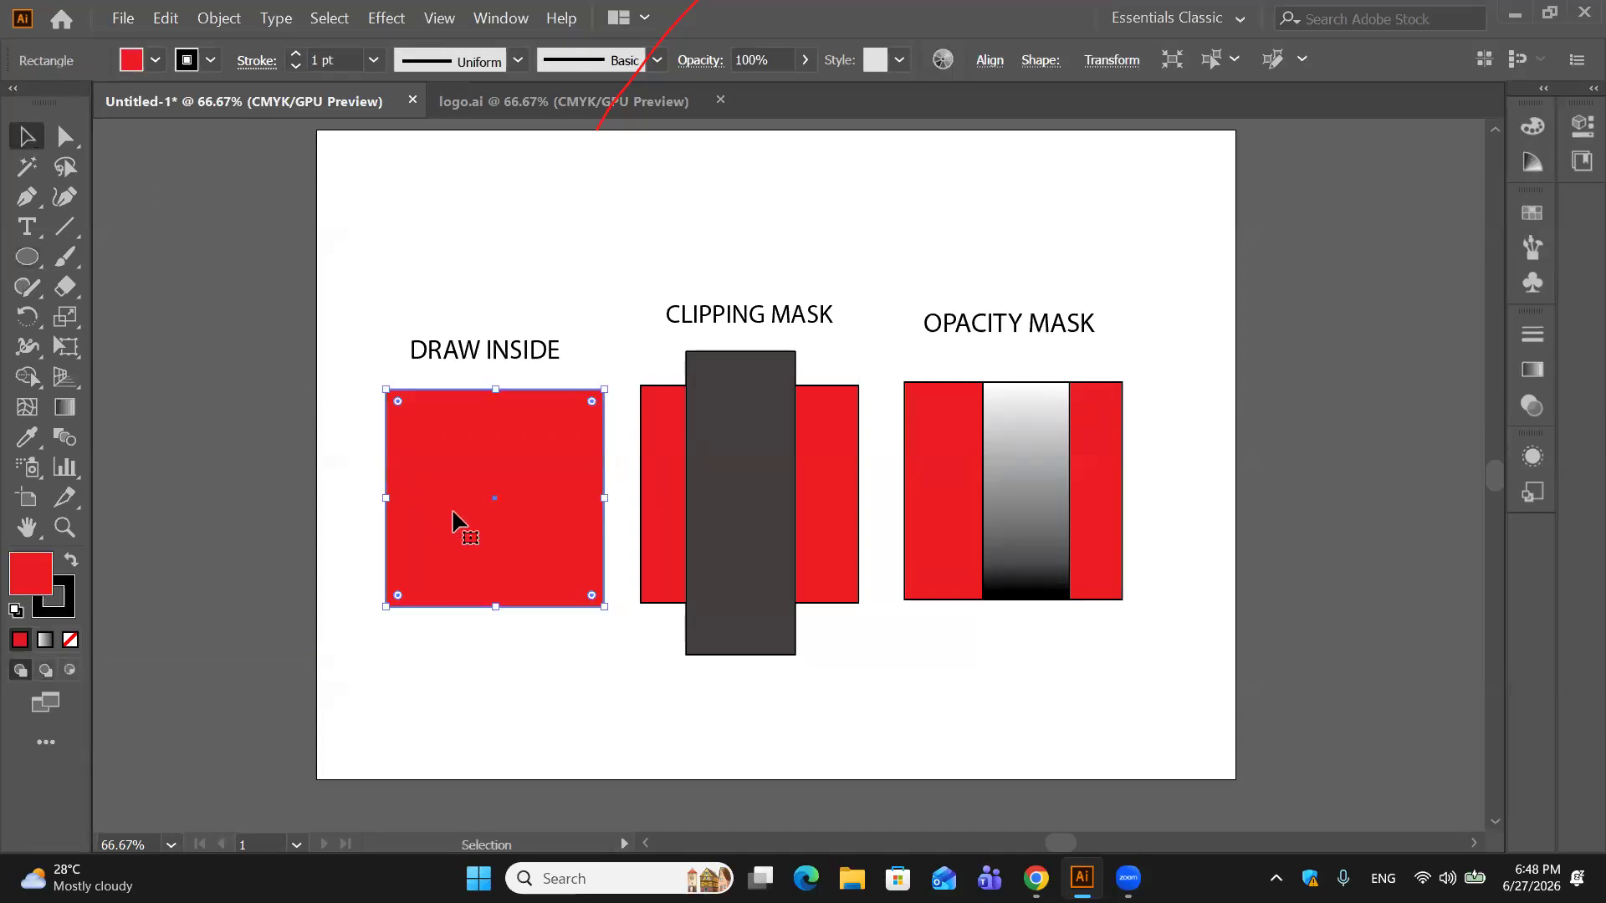
{"action": "left_click", "coordinate": [70, 671]}
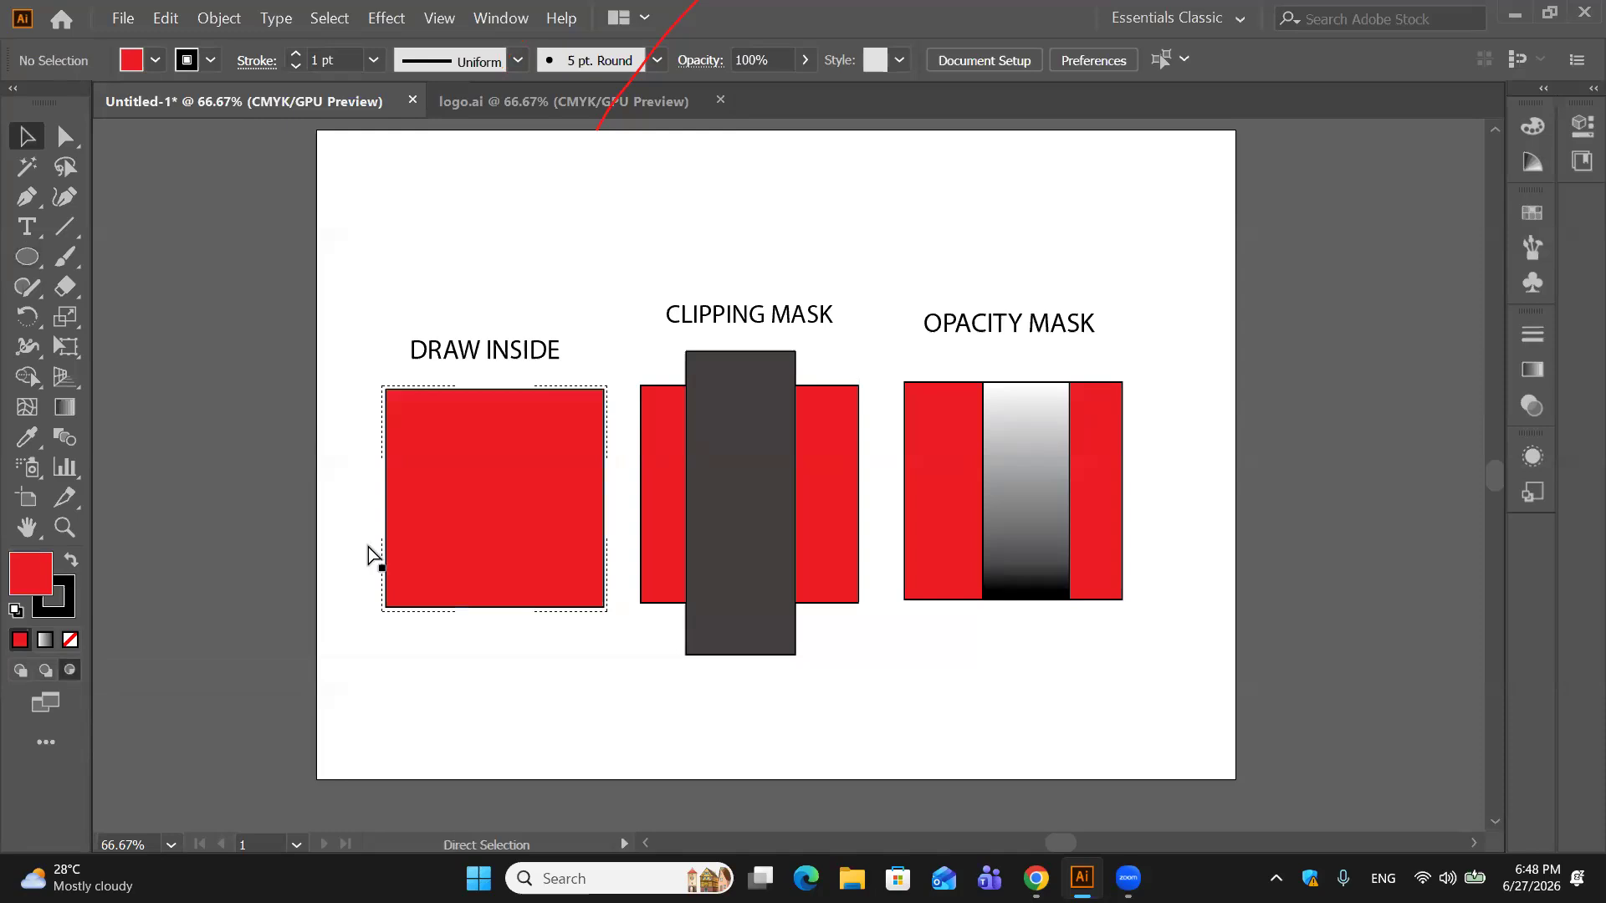
Step: Examine the dashed frame around the red Draw Inside square up close
{"action": "key", "text": "ctrl+equal"}
{"action": "key", "text": "ctrl+equal"}
{"action": "key", "text": "space"}
{"action": "left_click_drag", "start_coordinate": [383, 449], "coordinate": [719, 451]}
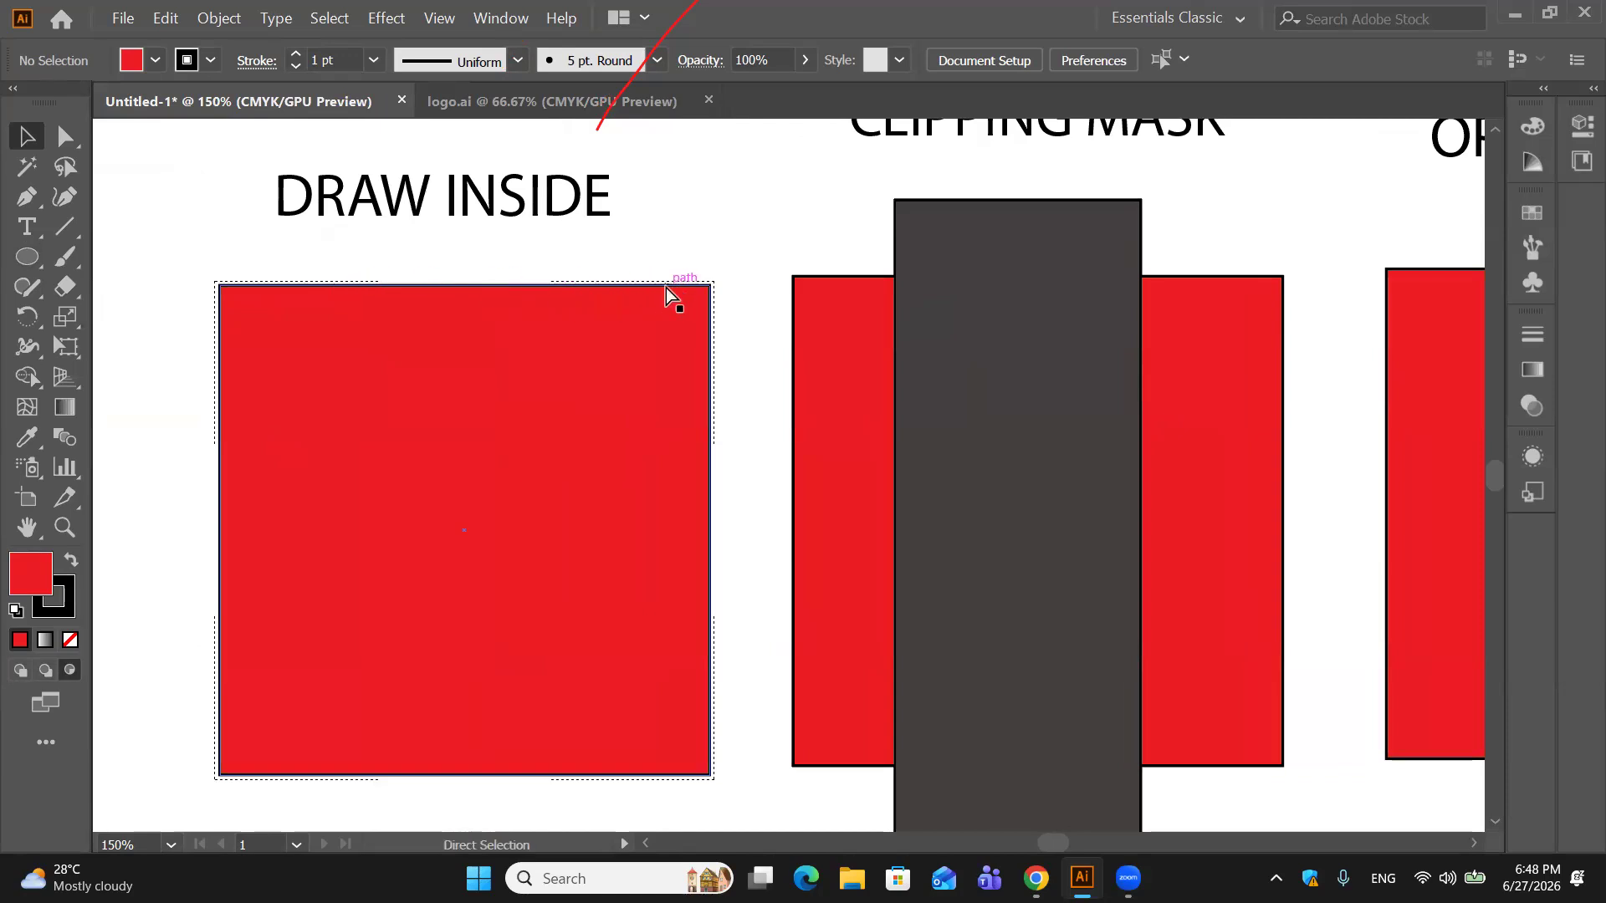
{"action": "key", "text": "ctrl+equal"}
{"action": "key", "text": "ctrl+equal"}
{"action": "key", "text": "ctrl+equal"}
{"action": "left_click_drag", "start_coordinate": [454, 365], "coordinate": [1274, 508]}
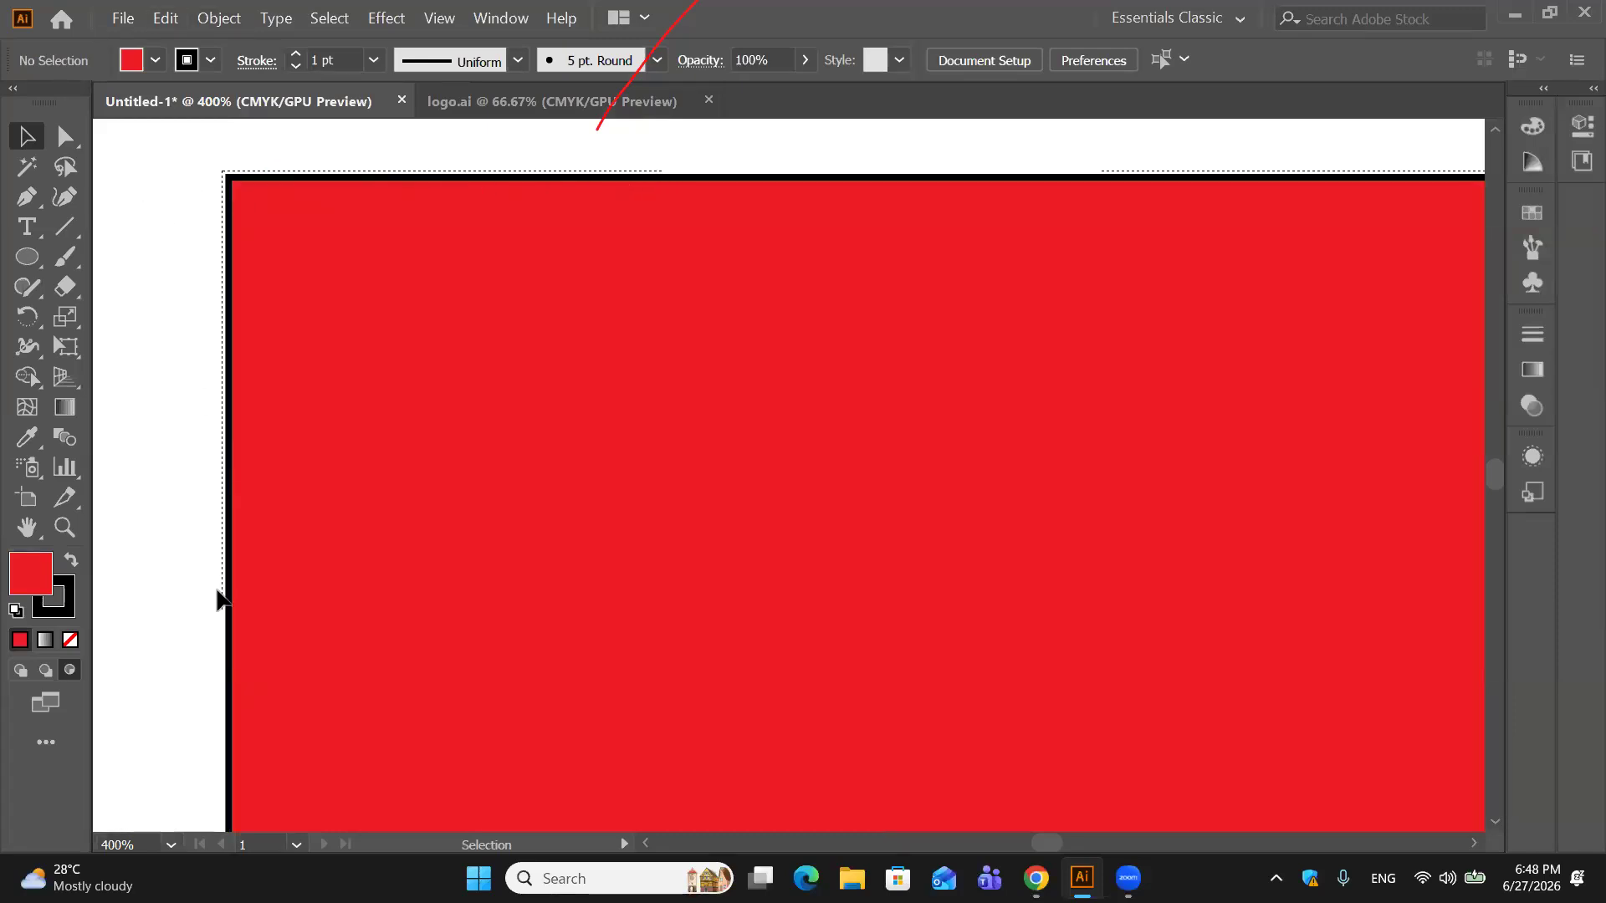
{"action": "key", "text": "ctrl+minus"}
{"action": "key", "text": "ctrl+minus"}
{"action": "key", "text": "ctrl+minus"}
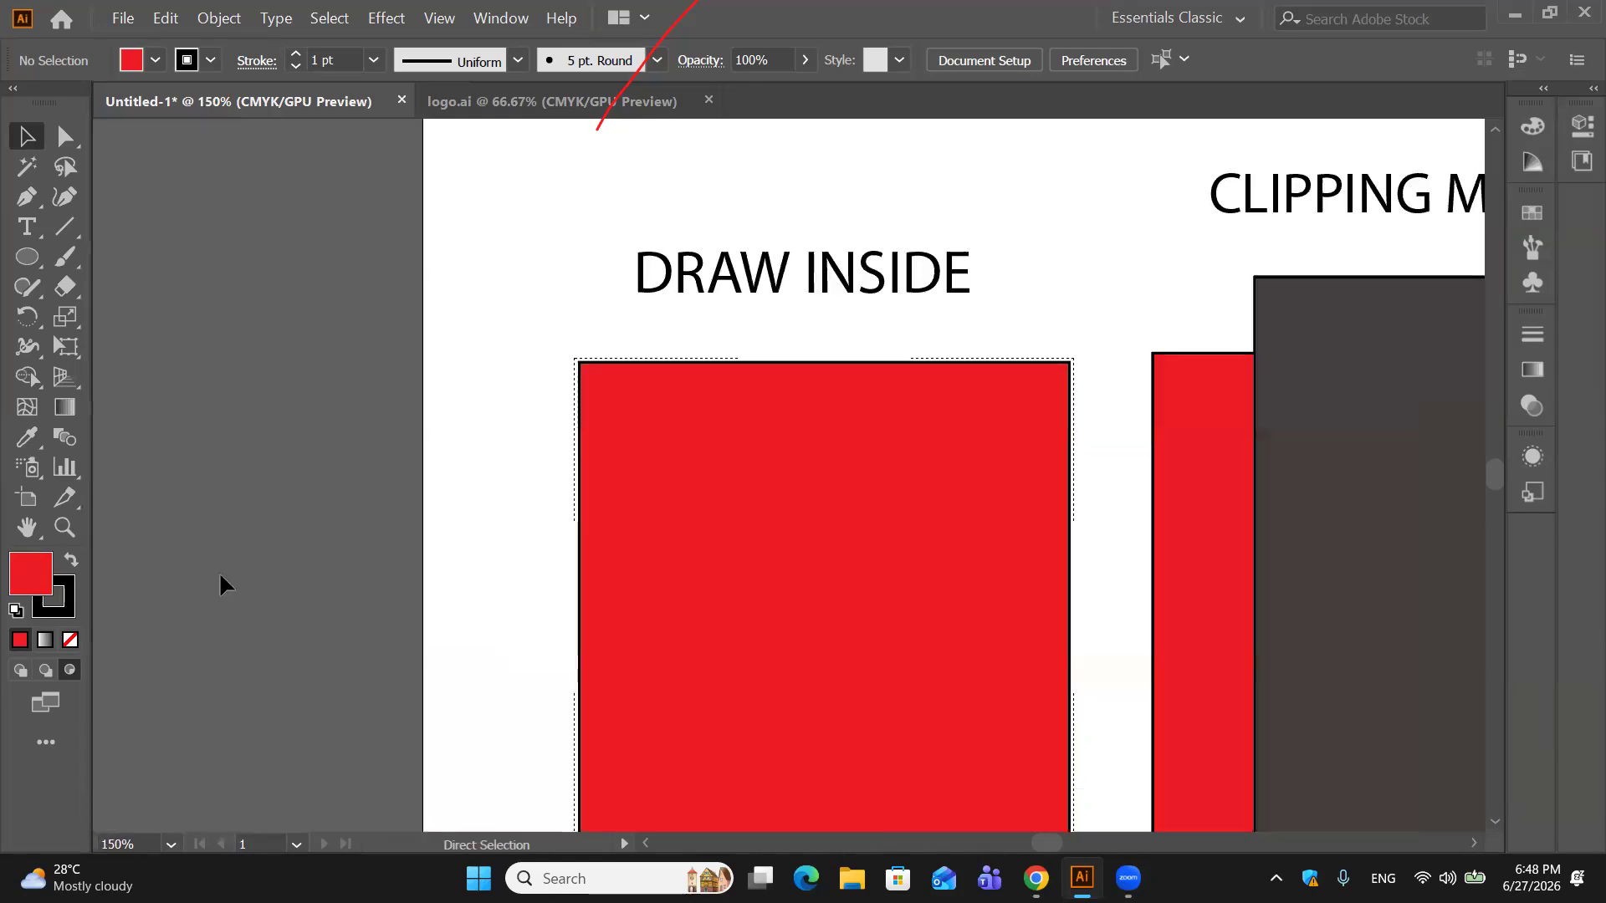
{"action": "key", "text": "ctrl+minus"}
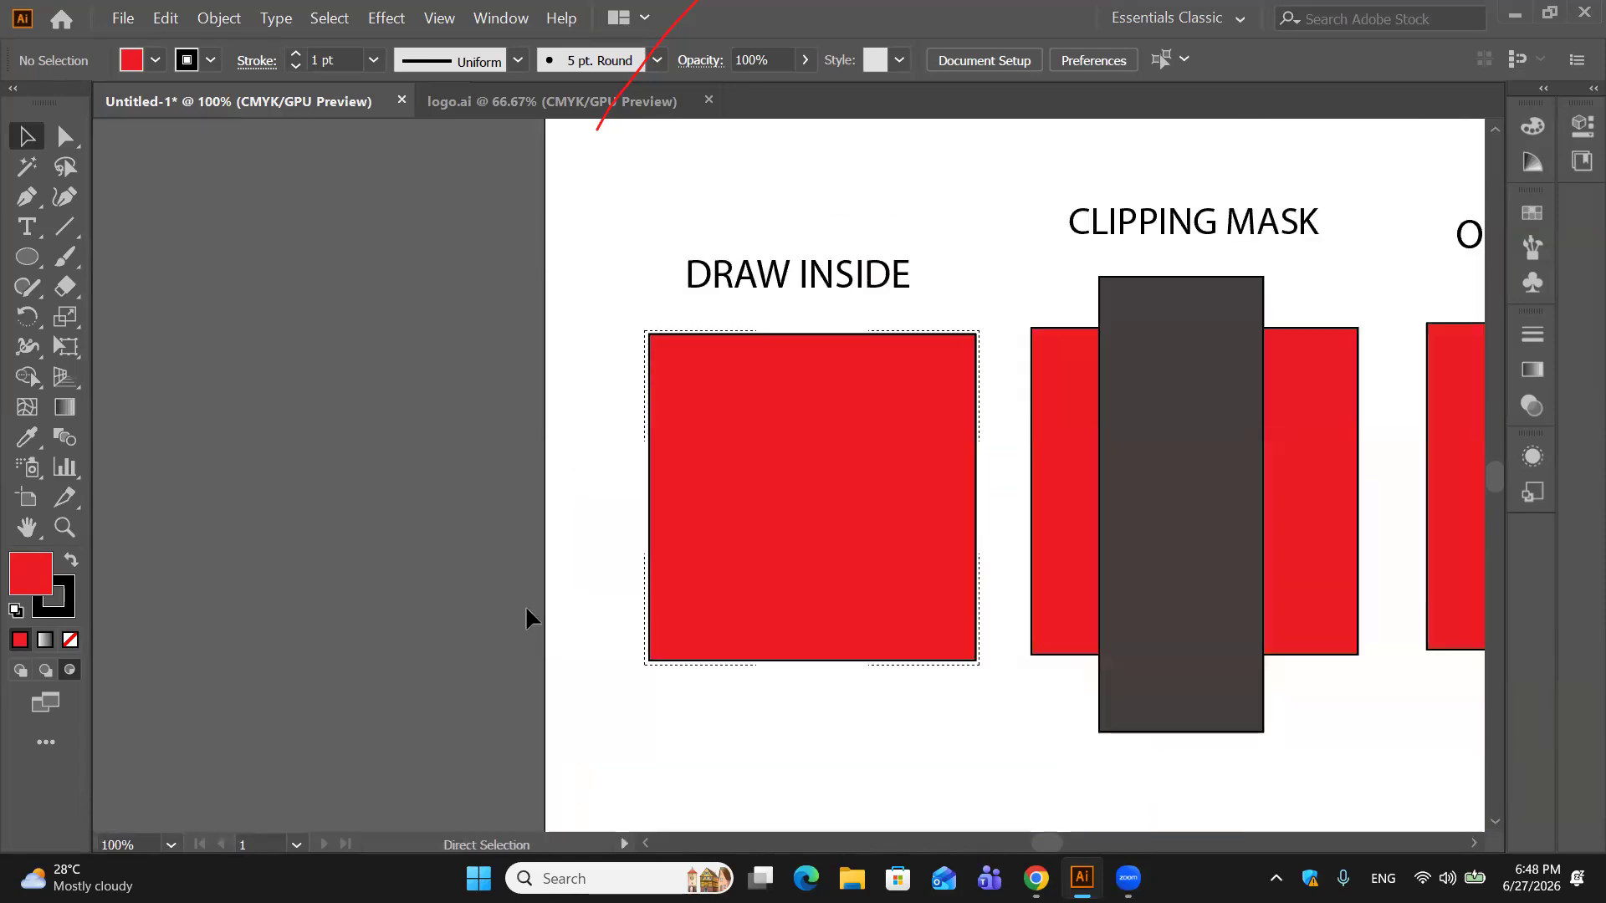
Step: Set up the Ellipse tool with a black fill and no stroke
{"action": "left_click", "coordinate": [28, 257]}
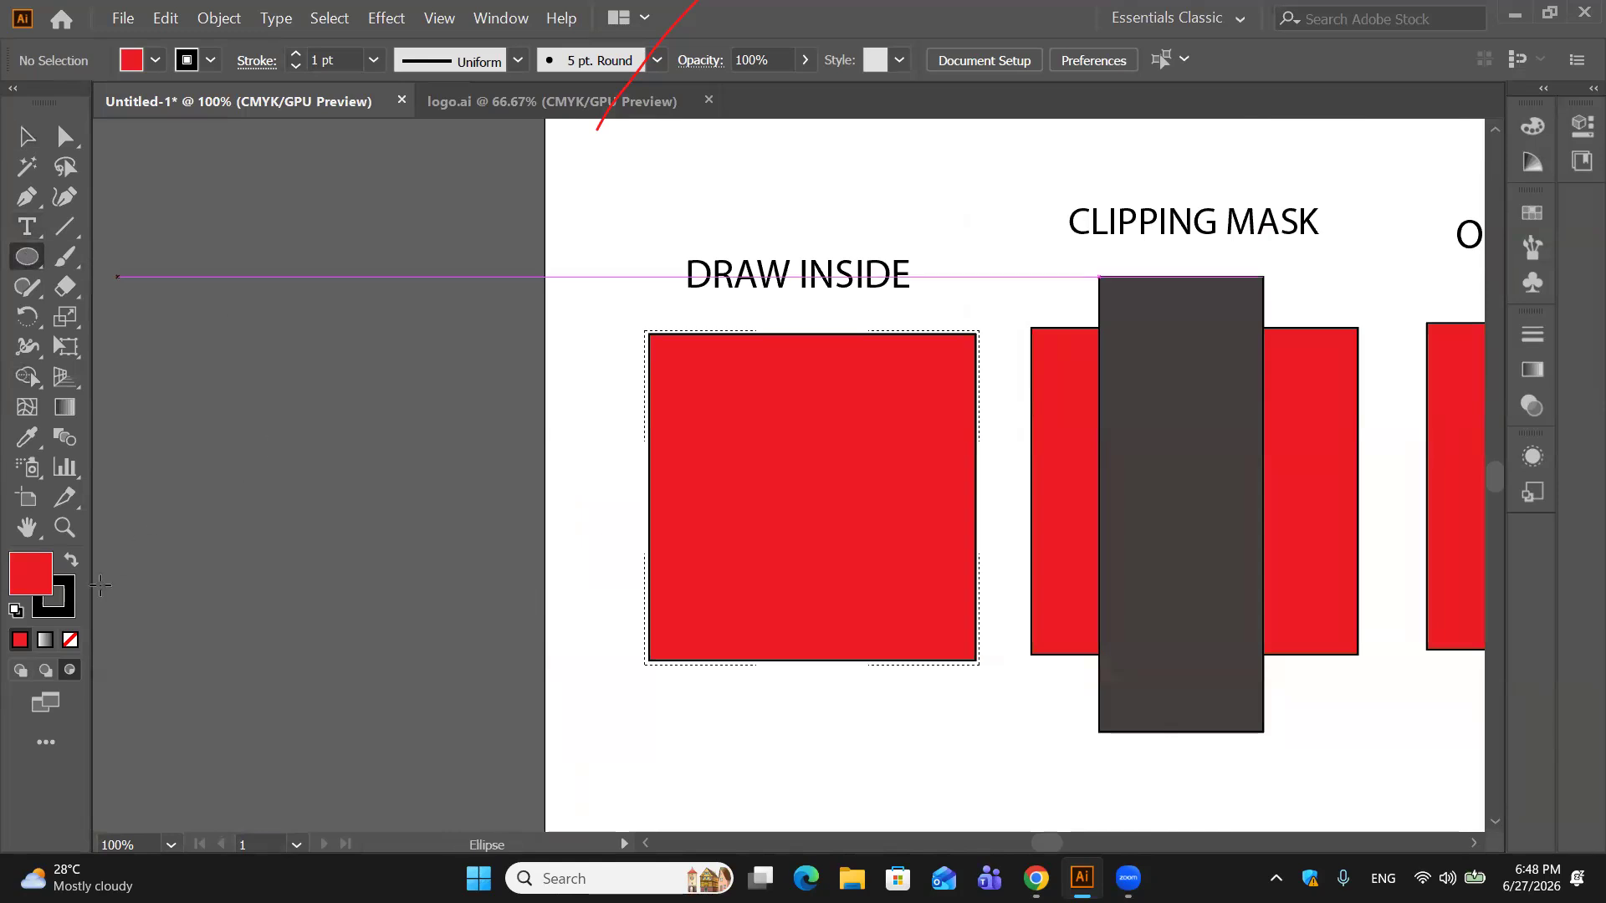
{"action": "left_click", "coordinate": [71, 562]}
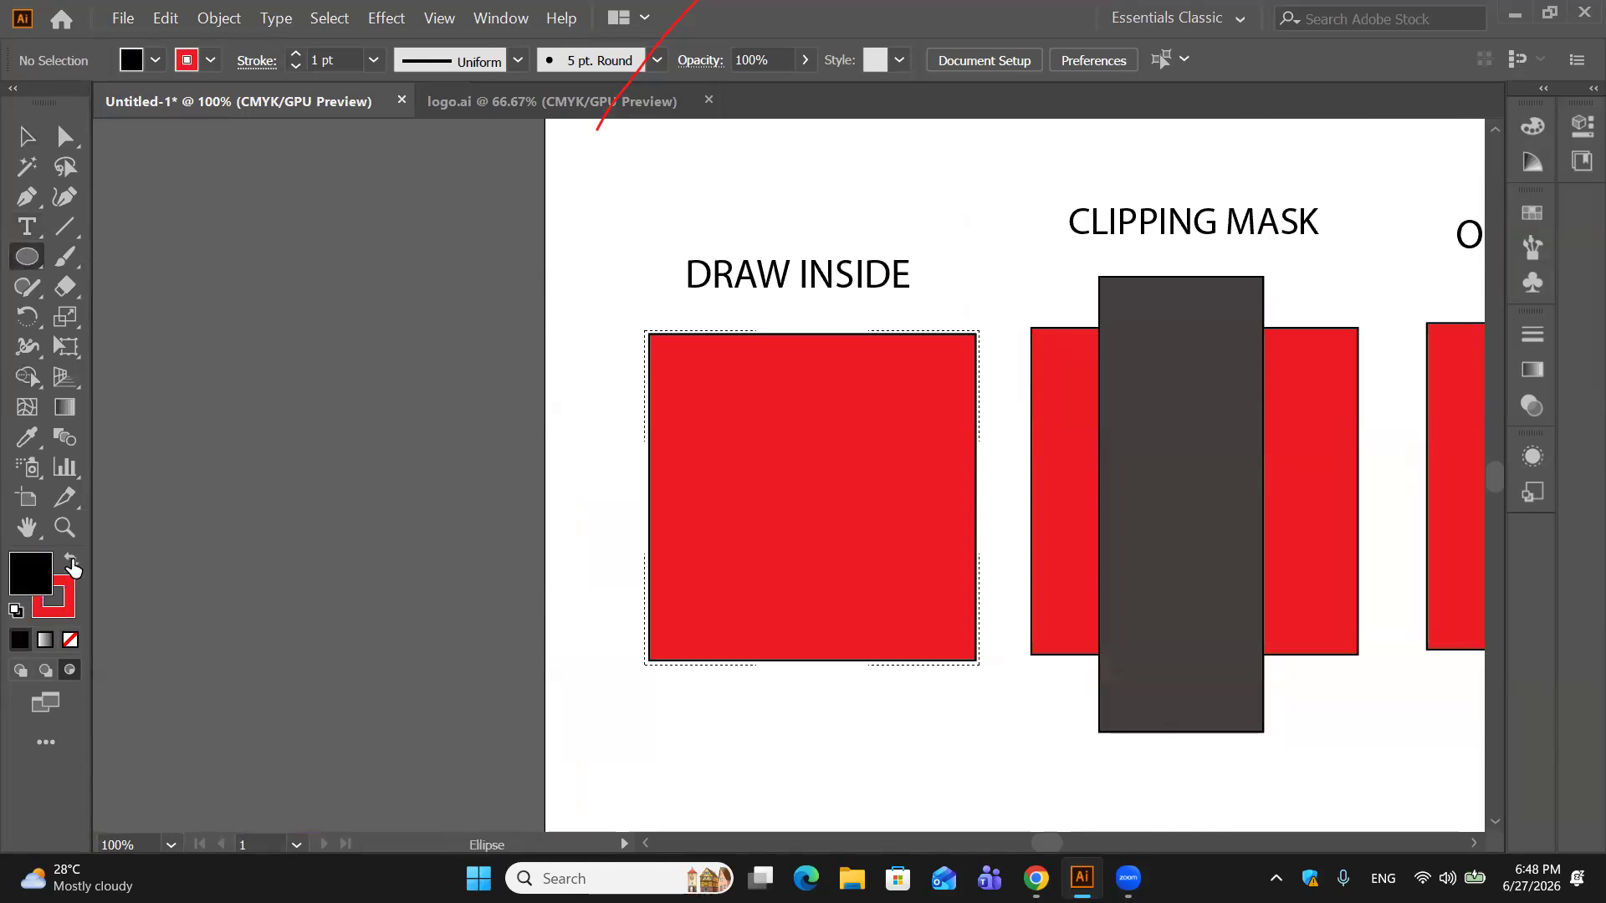
{"action": "left_click", "coordinate": [70, 638]}
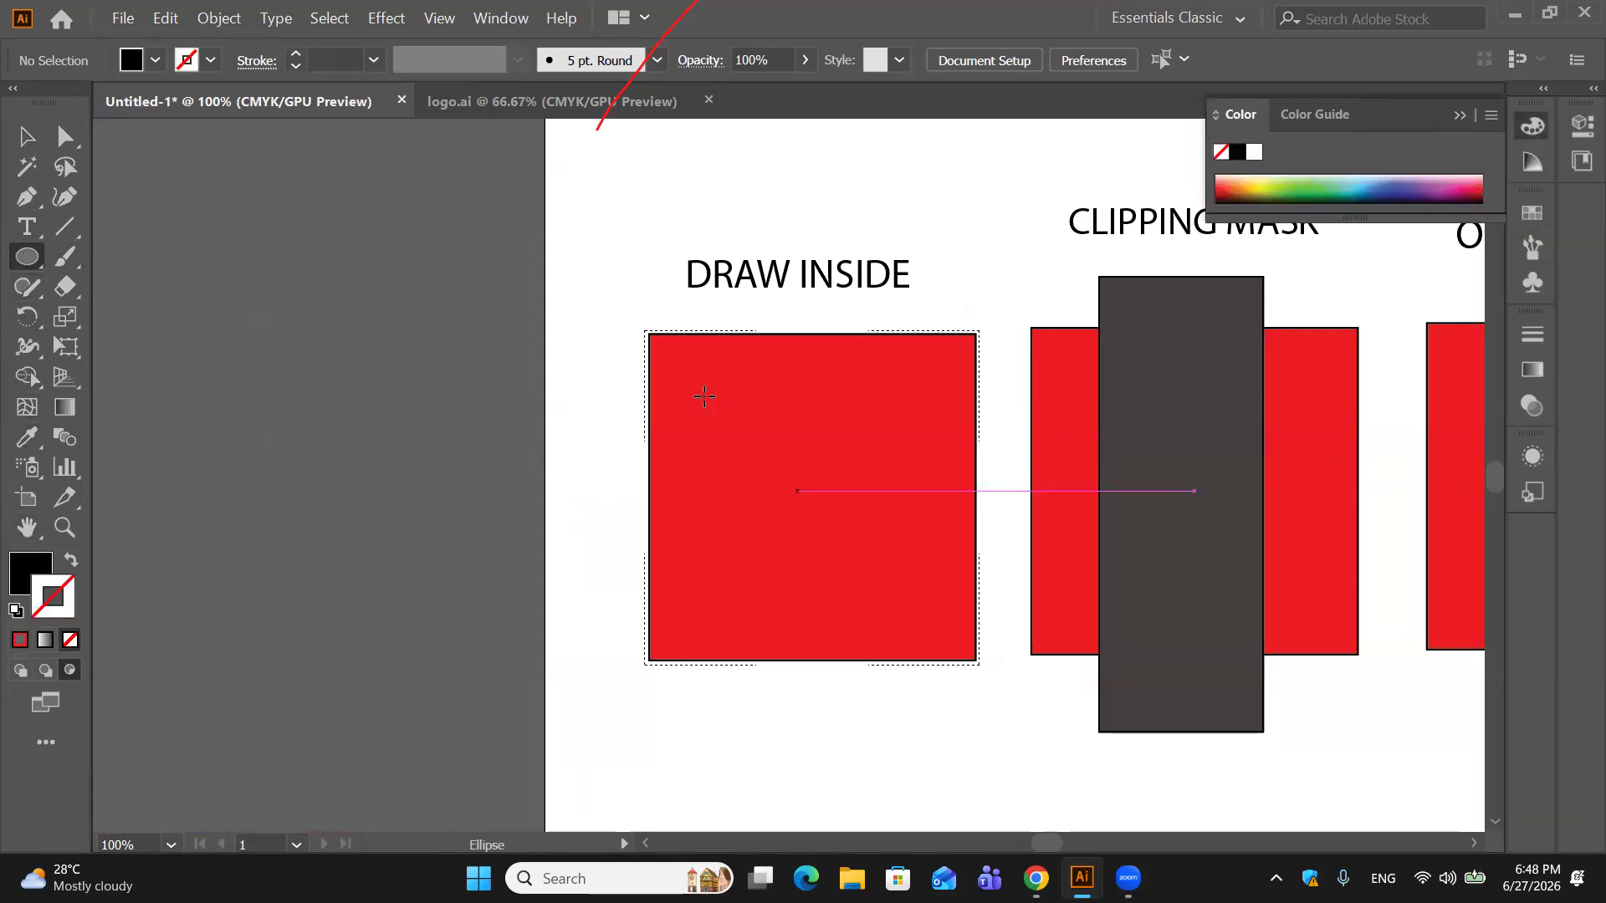
Step: Try drawing two black ellipses in the Draw Inside square, one extending past its right edge, and undo them
{"action": "left_click_drag", "start_coordinate": [772, 498], "coordinate": [785, 511]}
{"action": "left_click_drag", "start_coordinate": [811, 351], "coordinate": [1052, 569]}
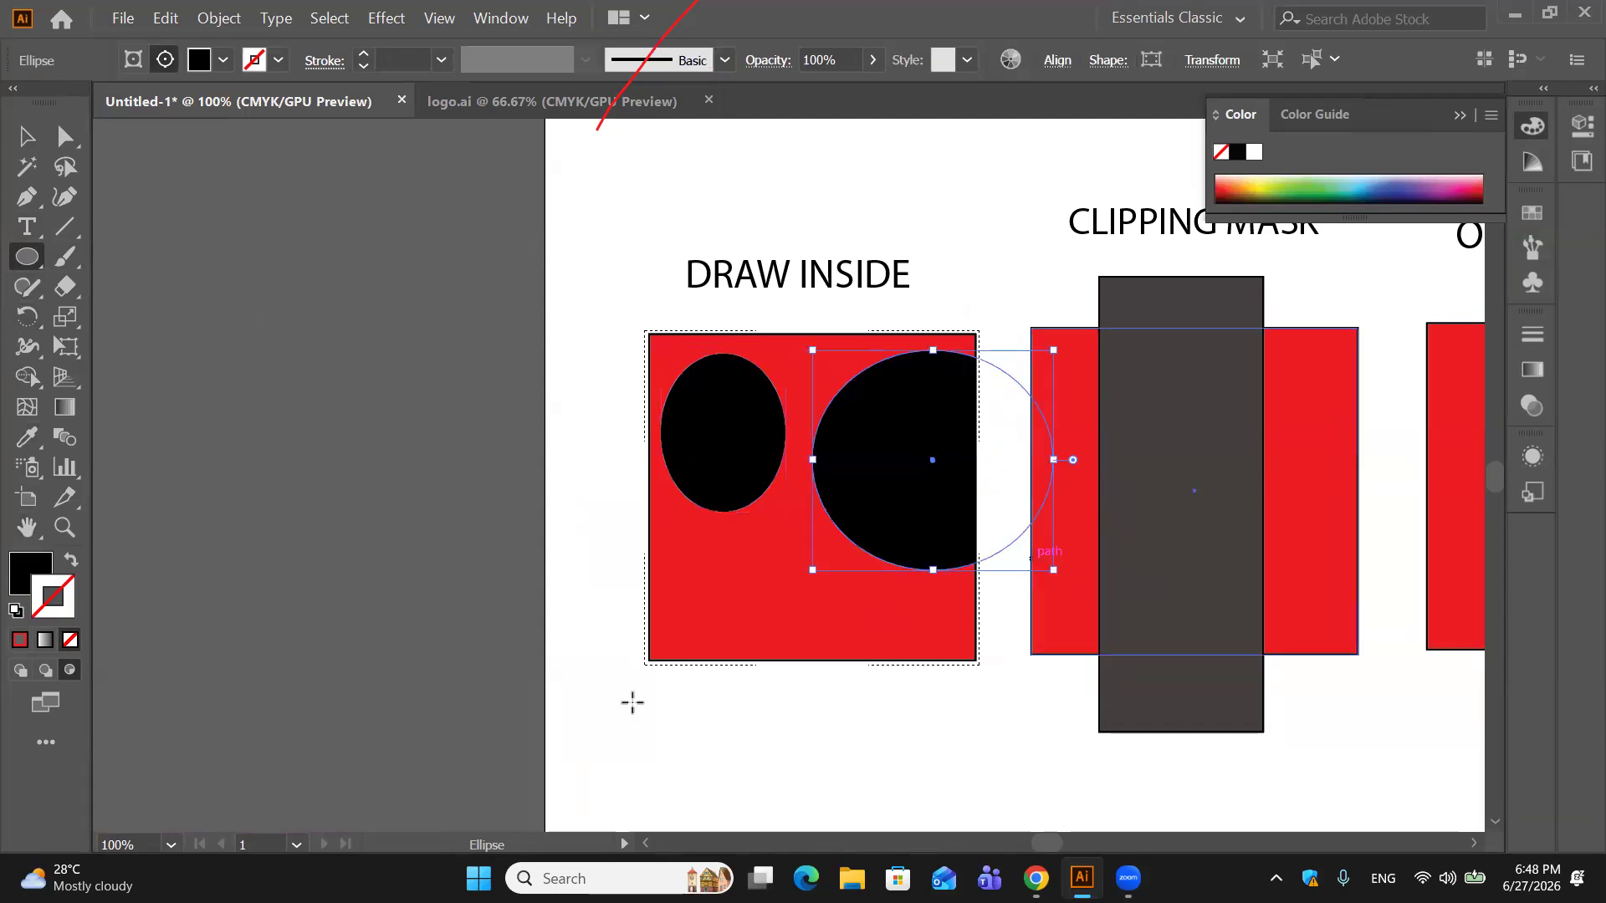
{"action": "key", "text": "ctrl+z"}
{"action": "key", "text": "ctrl+z"}
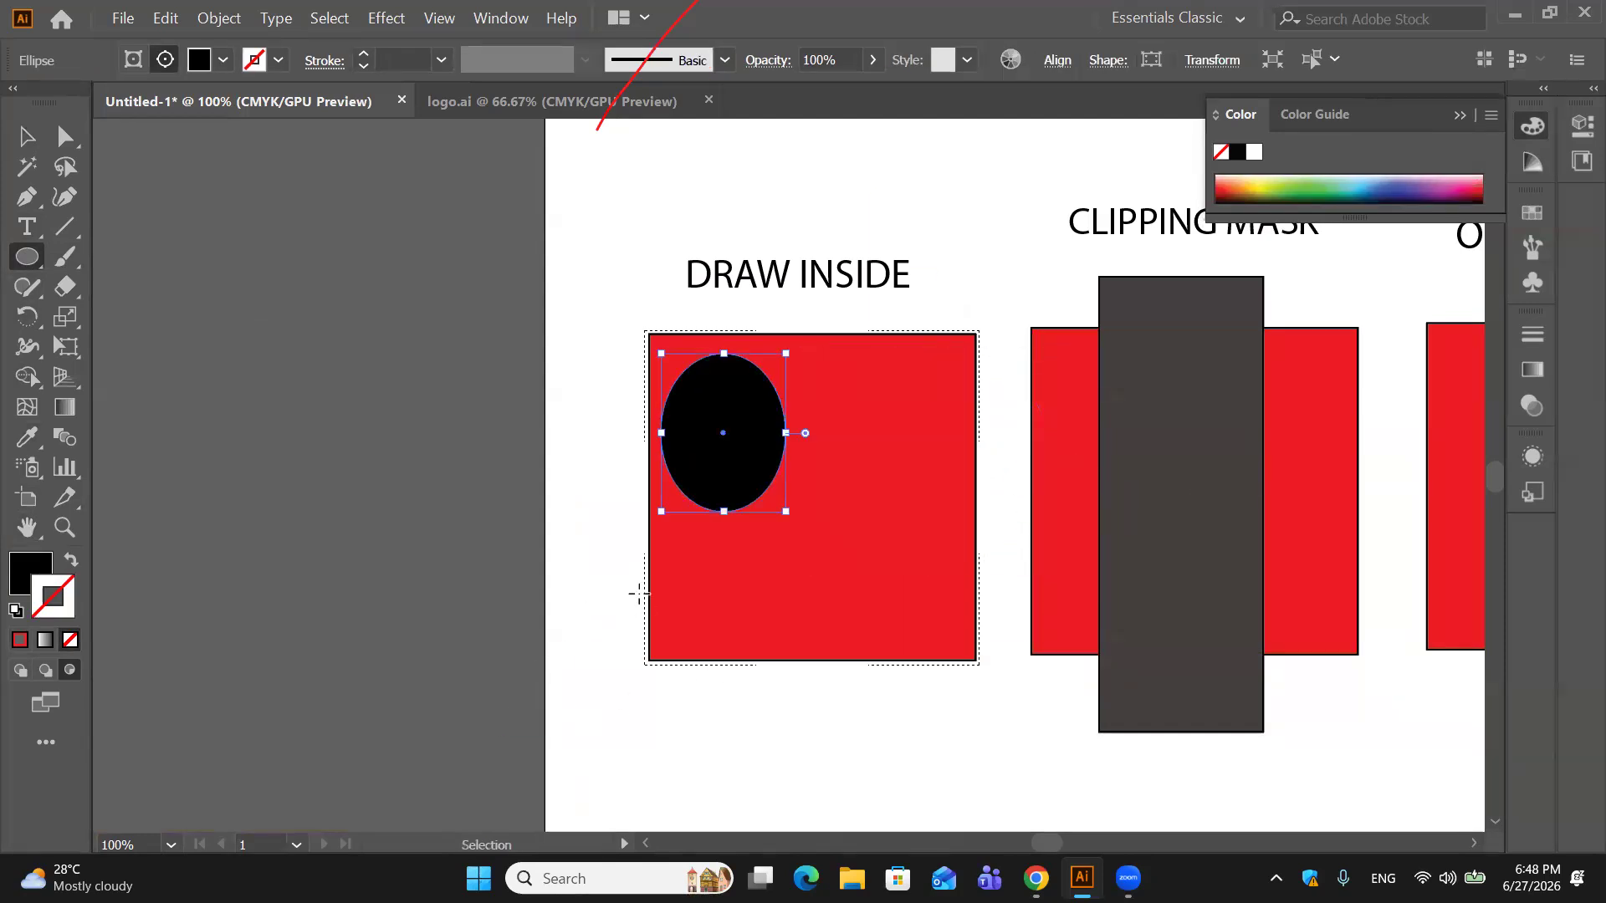
Step: Draw a black ellipse across the upper-left corner of the Draw Inside square so the square clips it
{"action": "left_click_drag", "start_coordinate": [625, 315], "coordinate": [748, 446]}
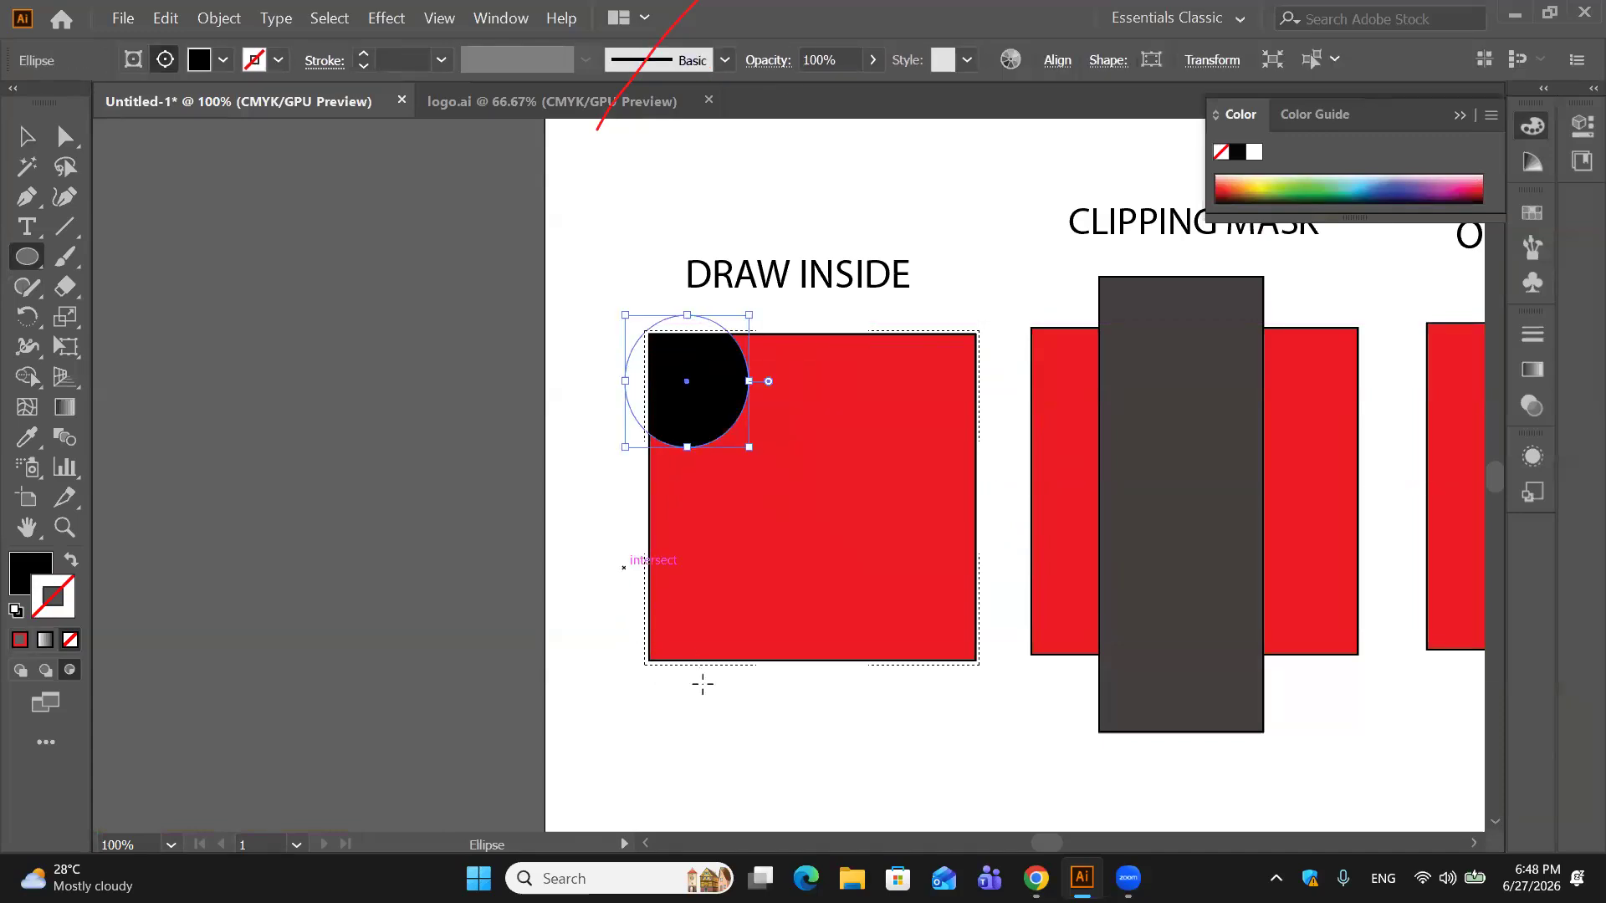
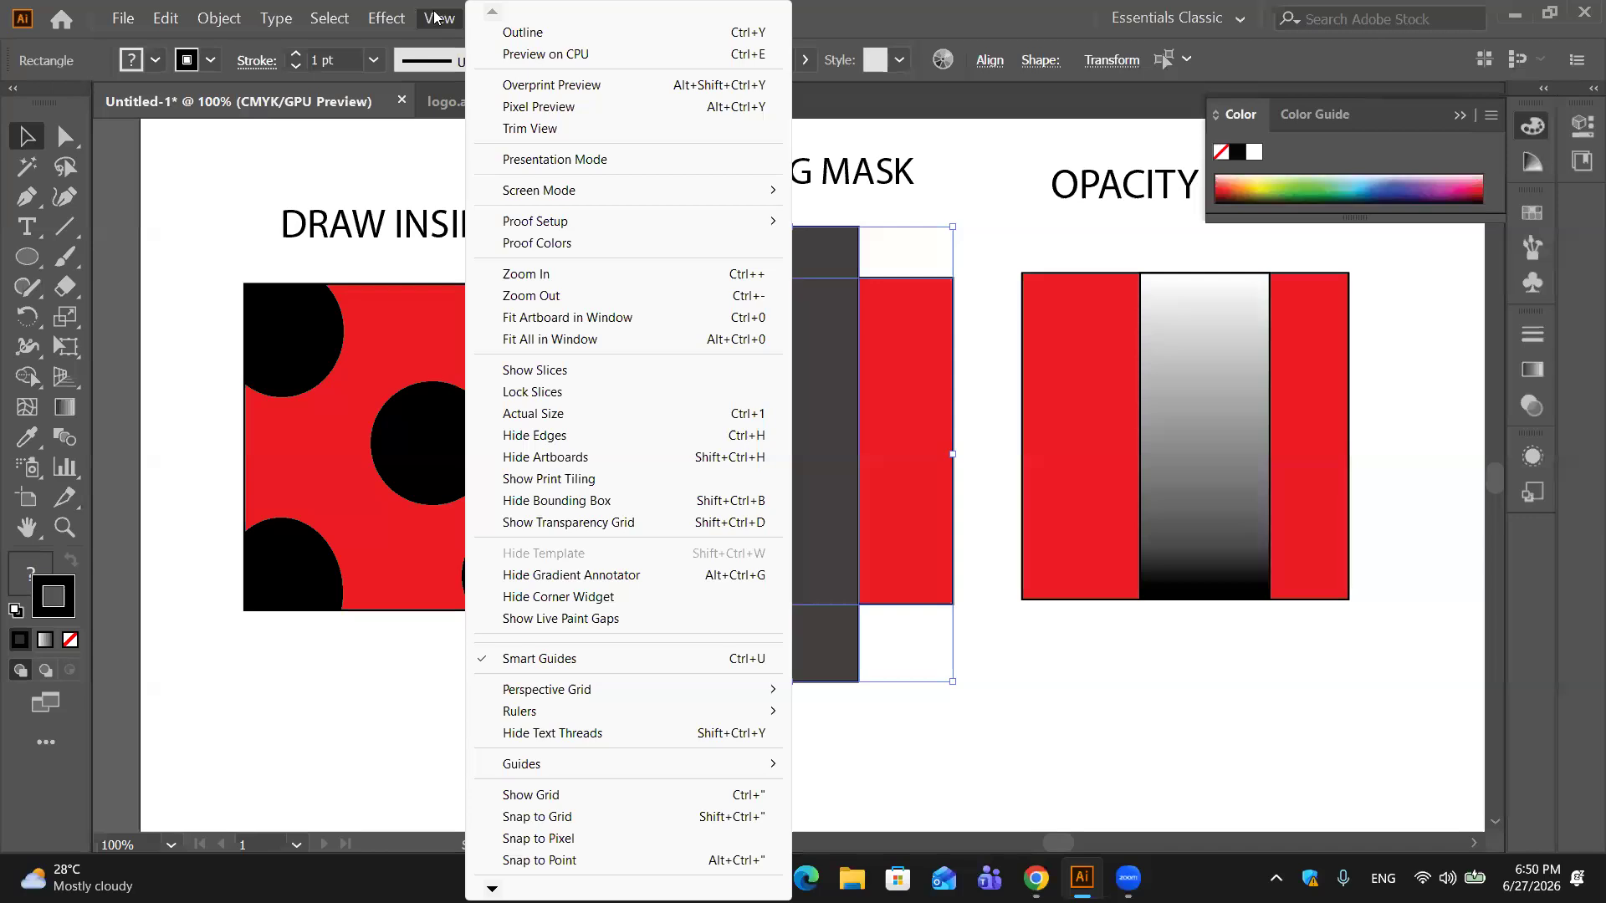
Step: Select only the dark grey rectangle of the Clipping Mask example
{"action": "left_click", "coordinate": [1099, 763]}
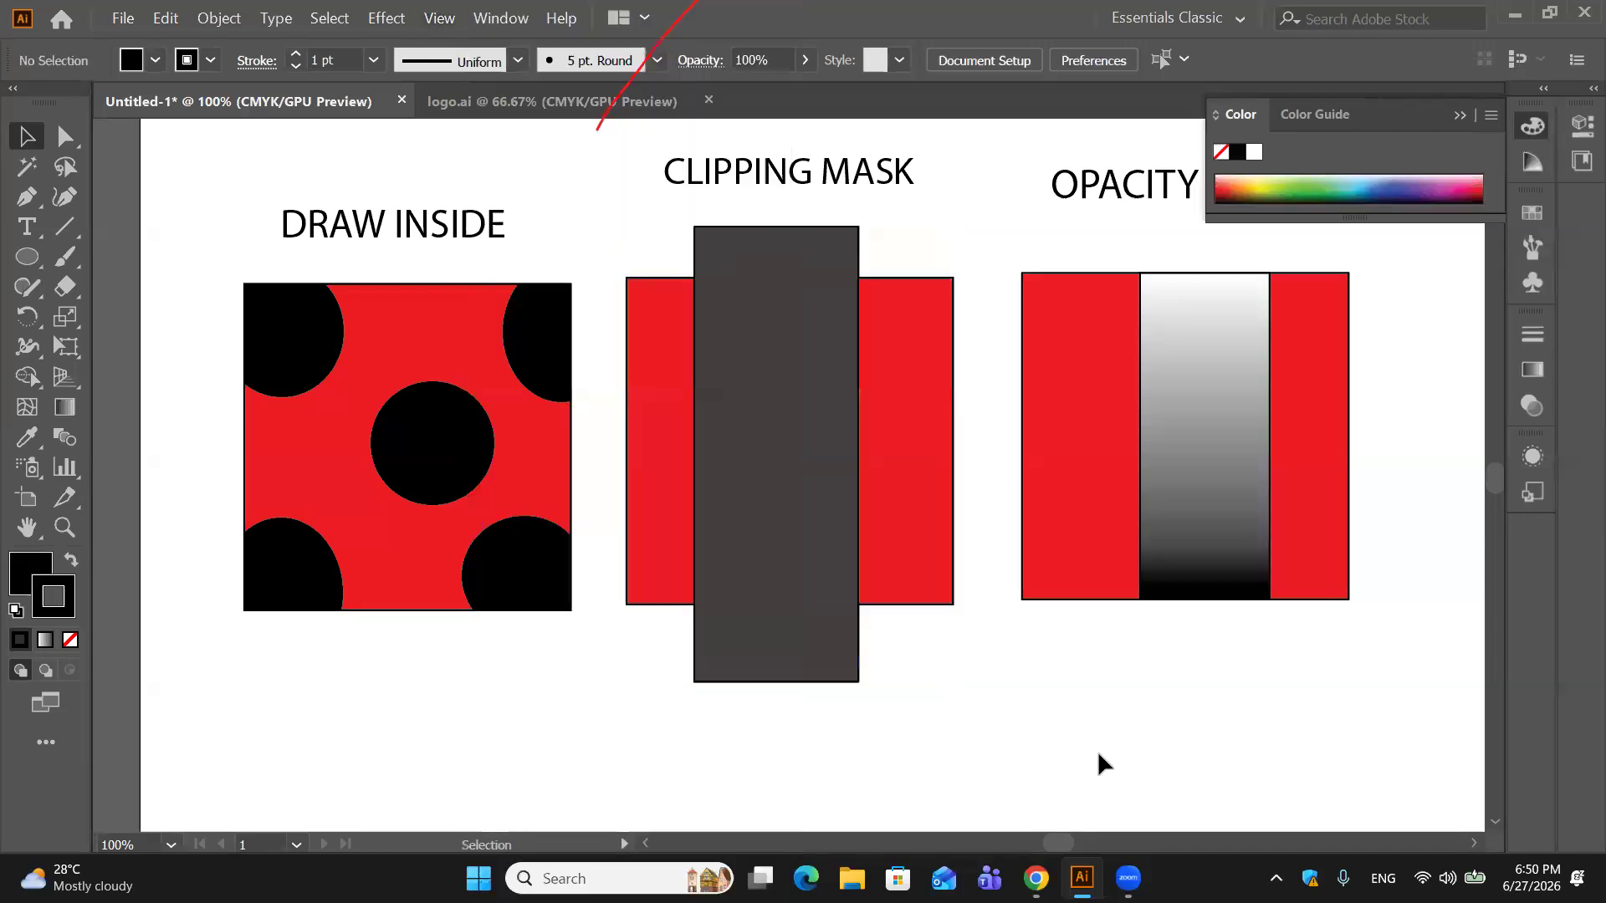
{"action": "left_click", "coordinate": [826, 485]}
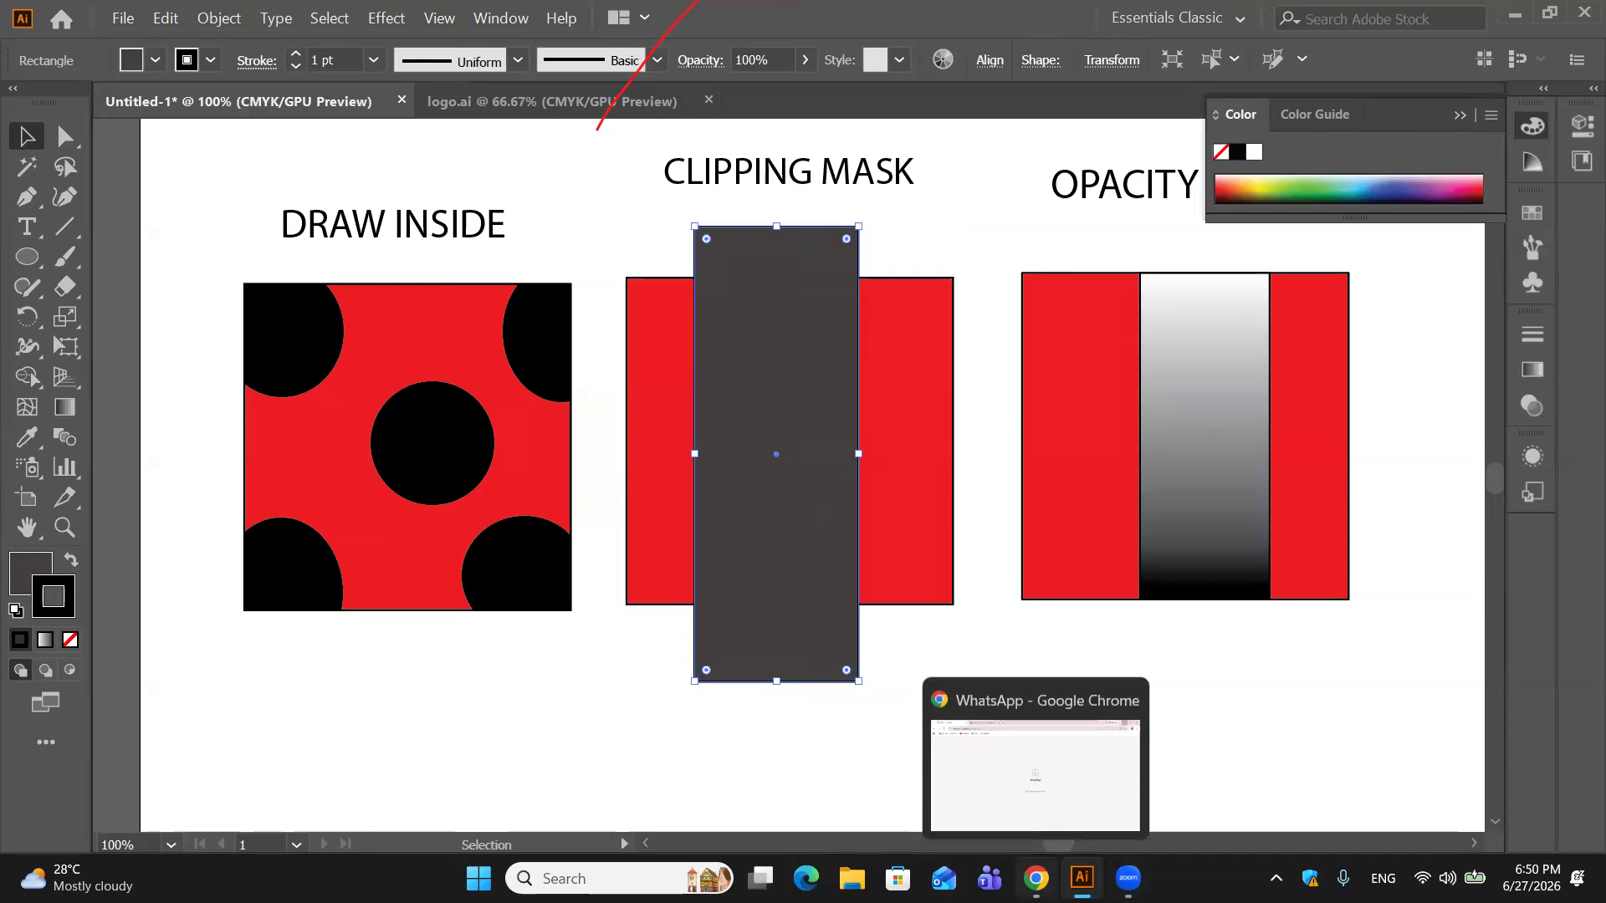
Step: Switch to Chrome, close the WhatsApp tab, and open the Unsplash site through a search for unsplash images free download
{"action": "left_click", "coordinate": [1036, 878]}
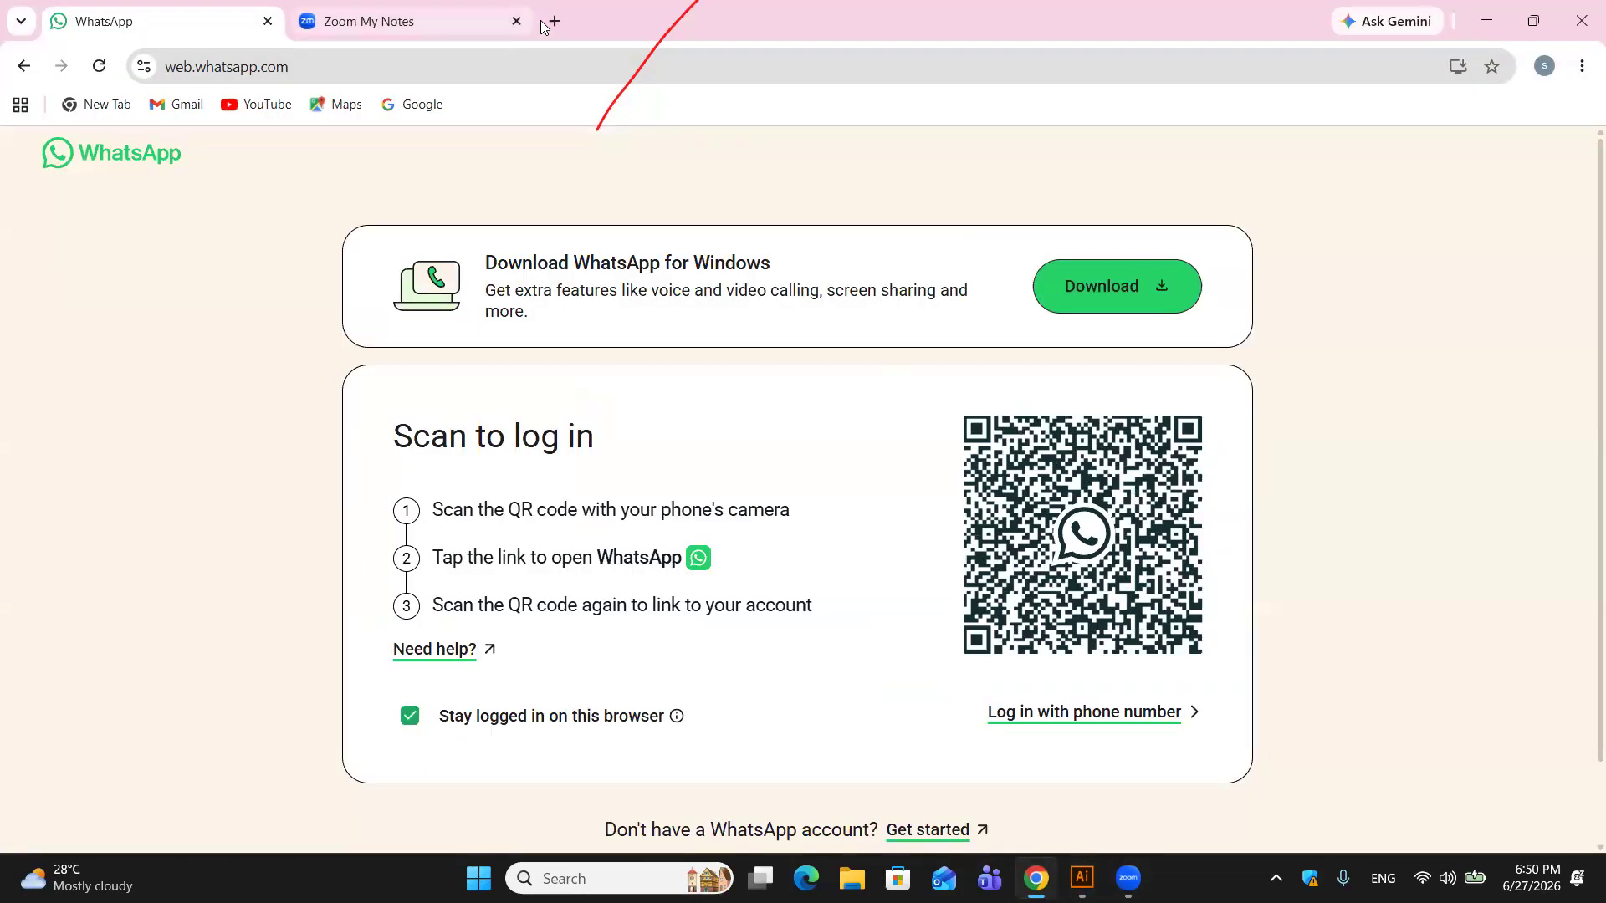
{"action": "left_click", "coordinate": [268, 21]}
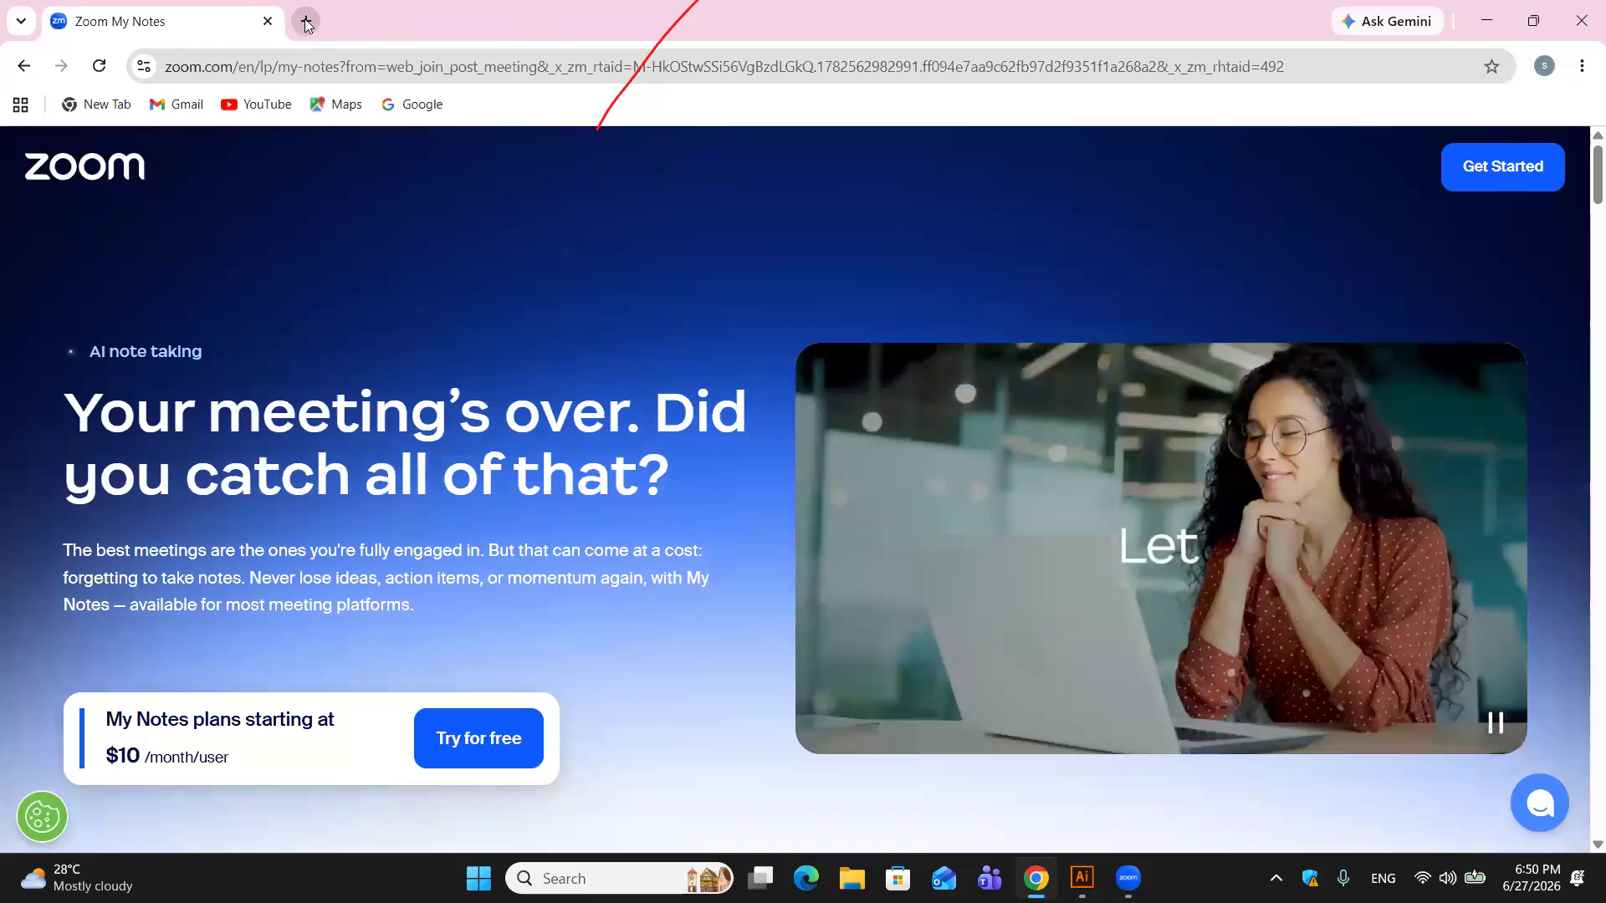
{"action": "left_click", "coordinate": [306, 24]}
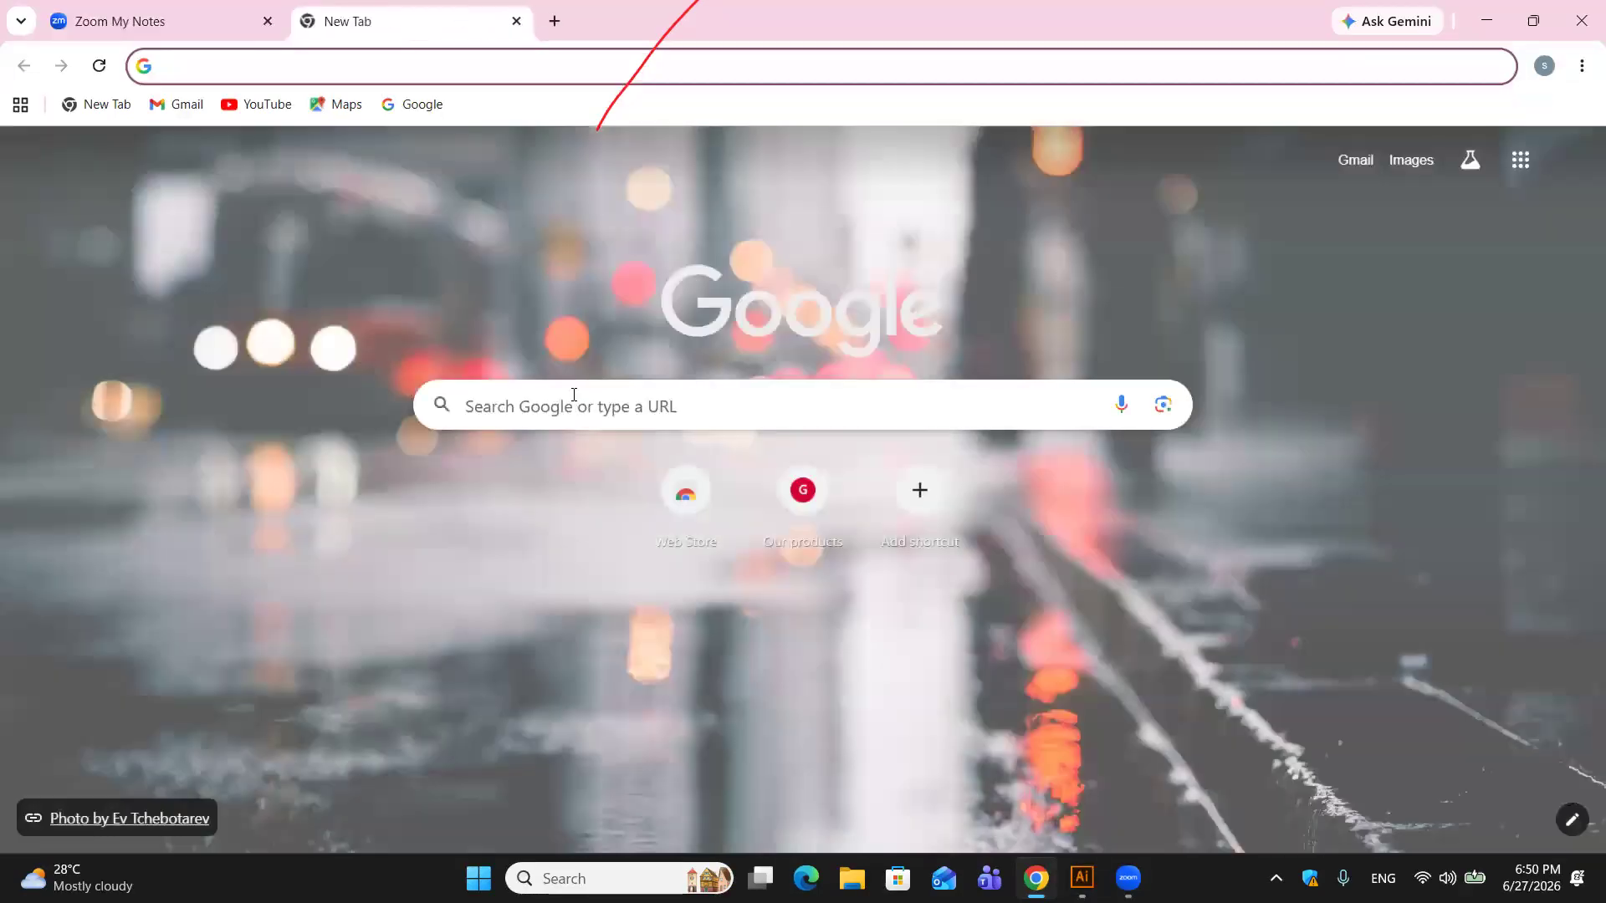
{"action": "left_click", "coordinate": [573, 405]}
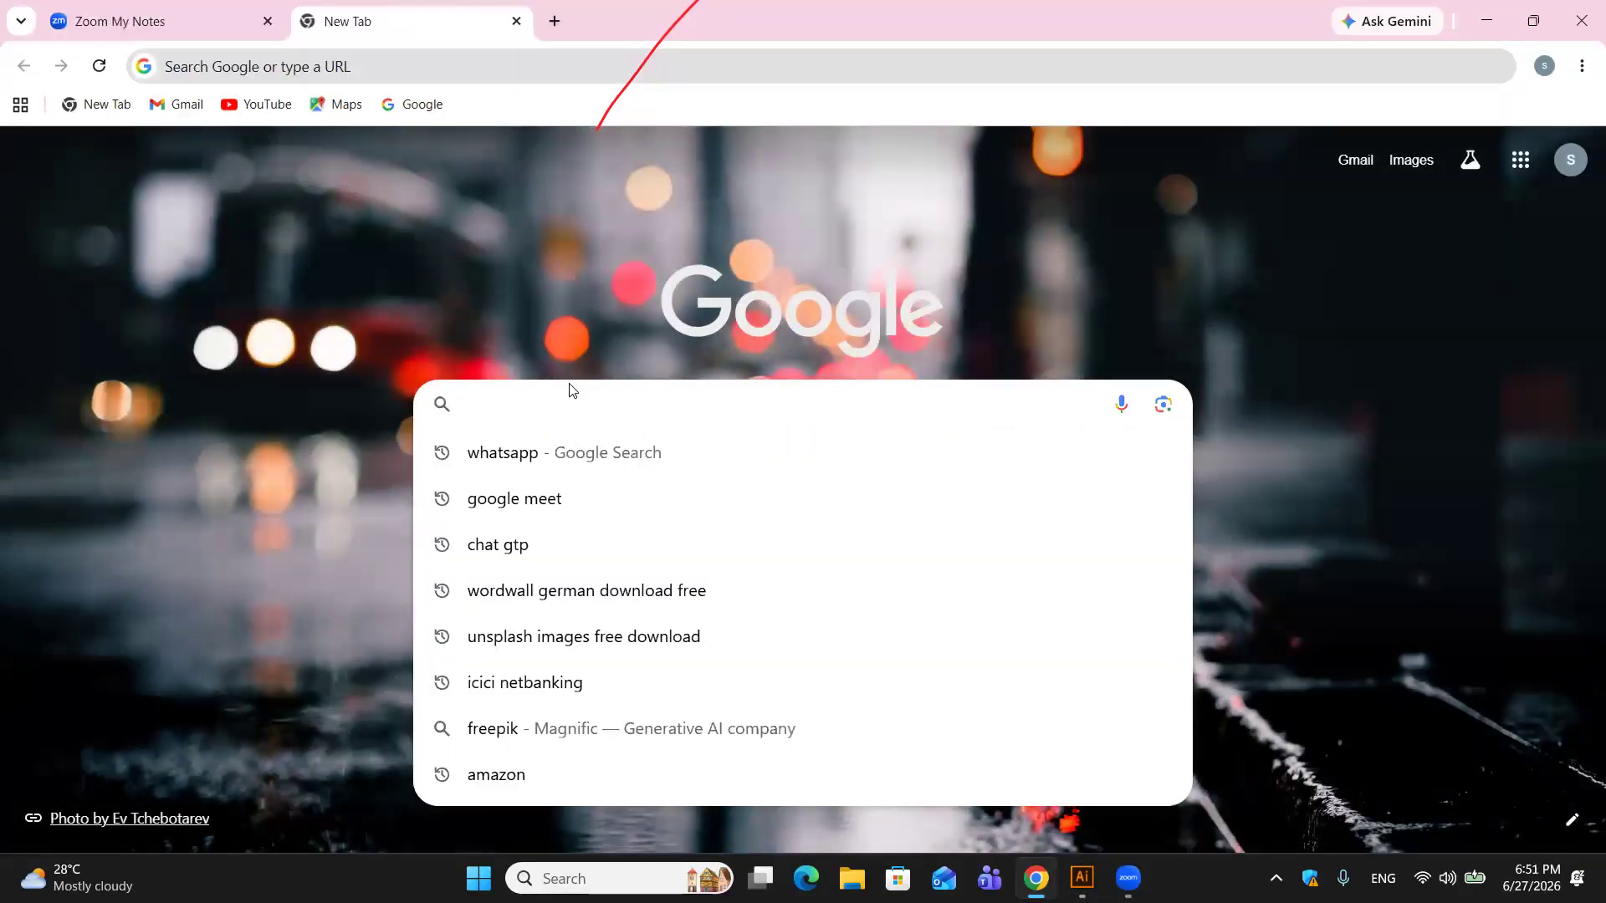
{"action": "type", "text": "u"}
{"action": "left_click", "coordinate": [563, 498]}
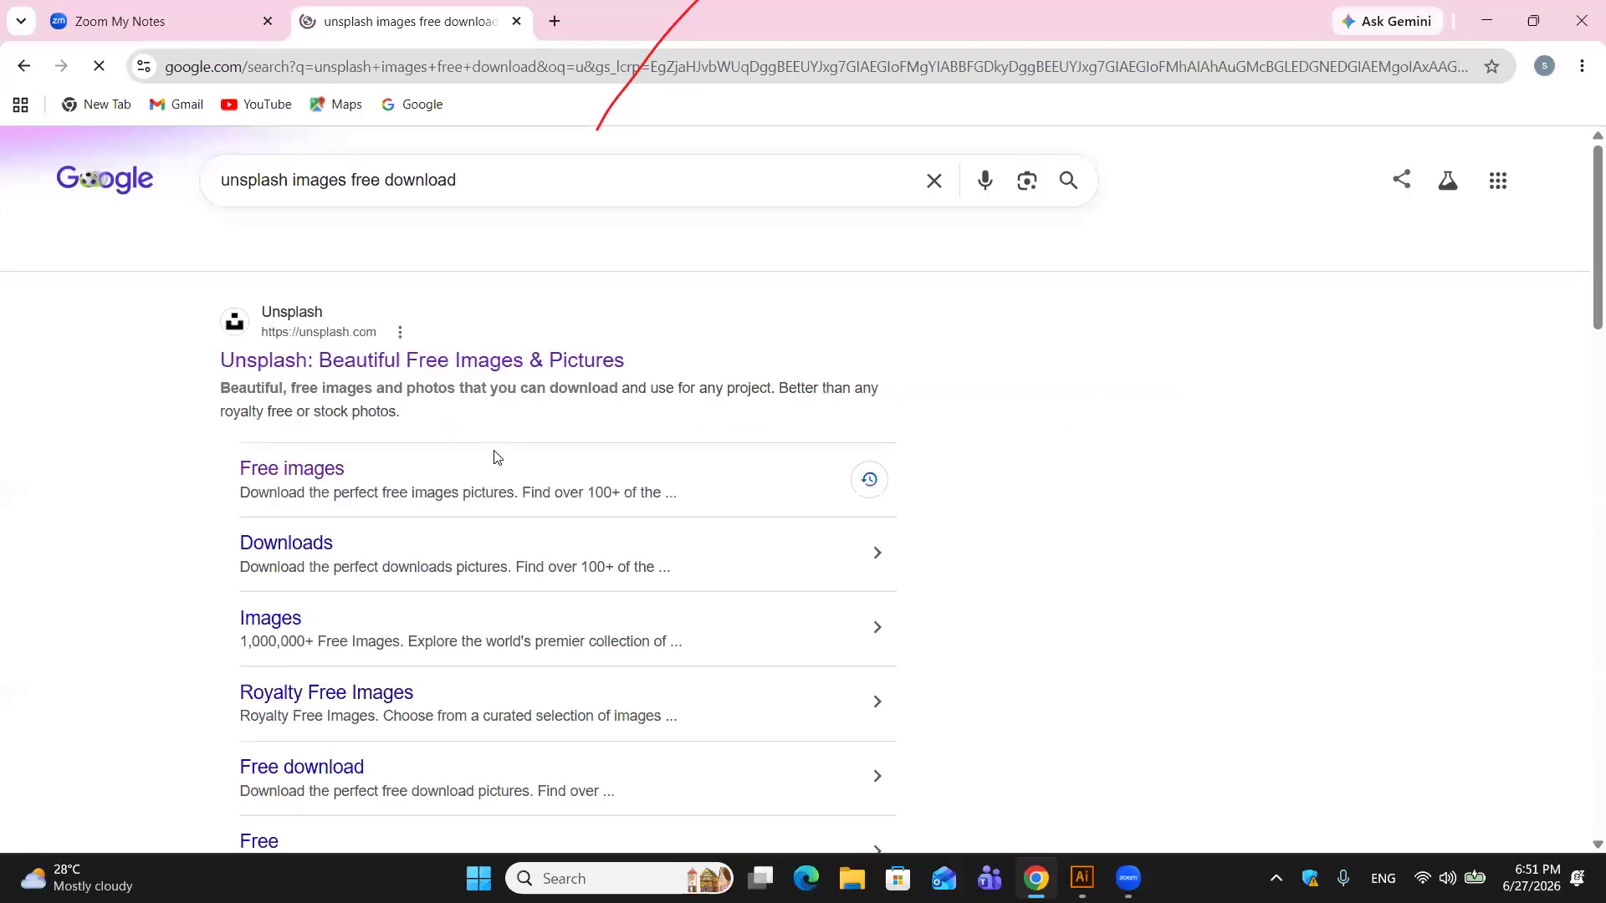
{"action": "left_click", "coordinate": [425, 363]}
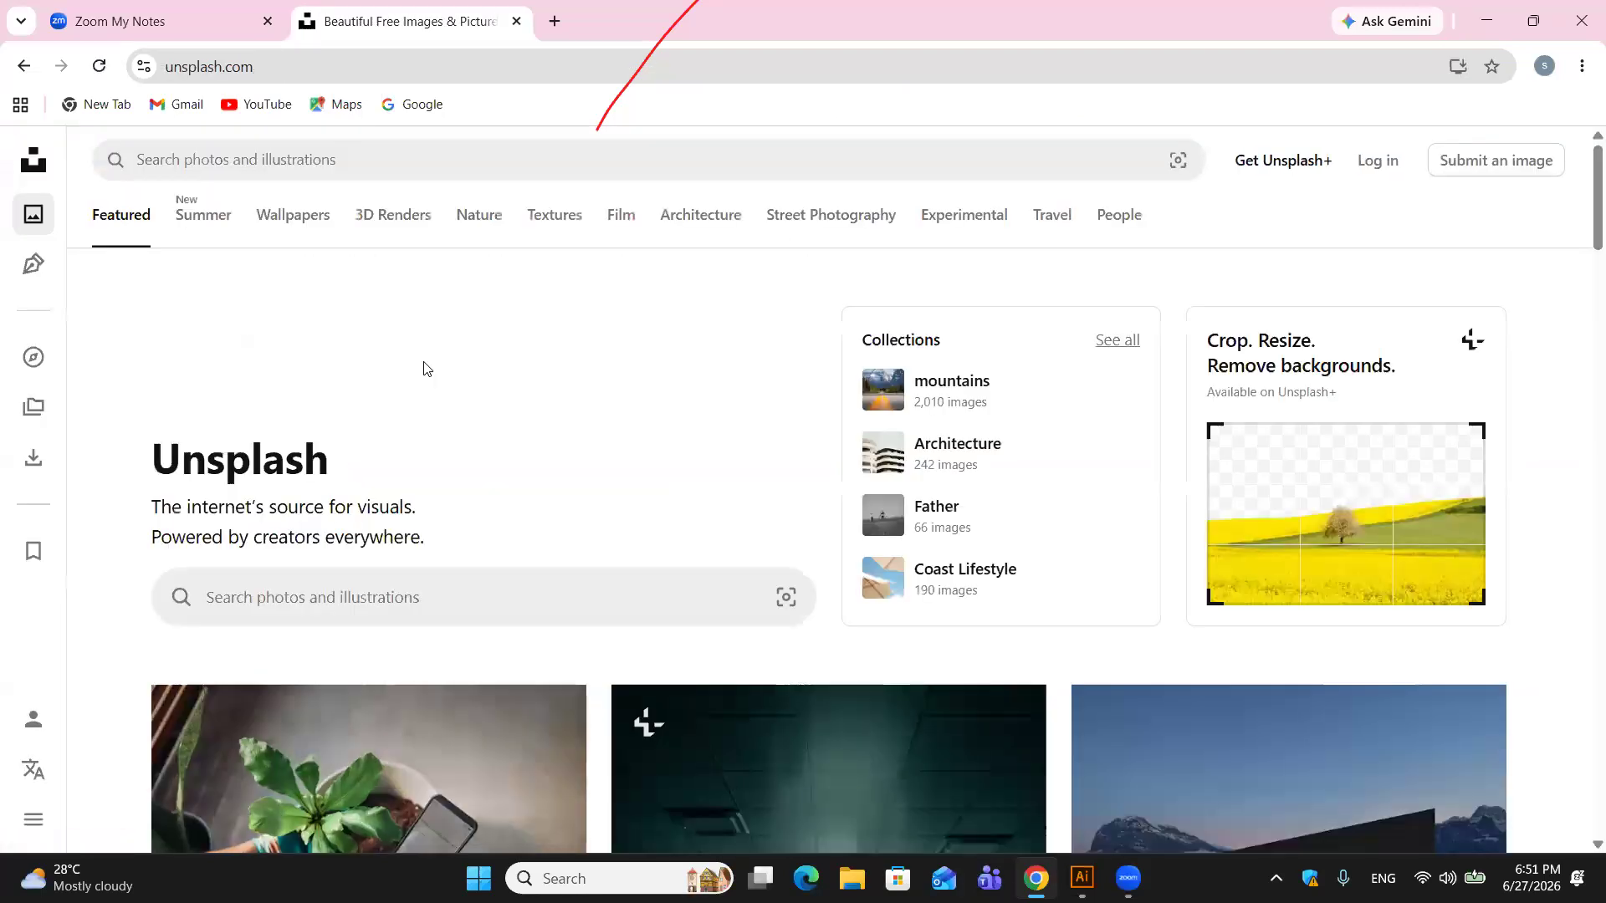
Step: Enter fruits as the photo search term on Unsplash
{"action": "left_click", "coordinate": [345, 162]}
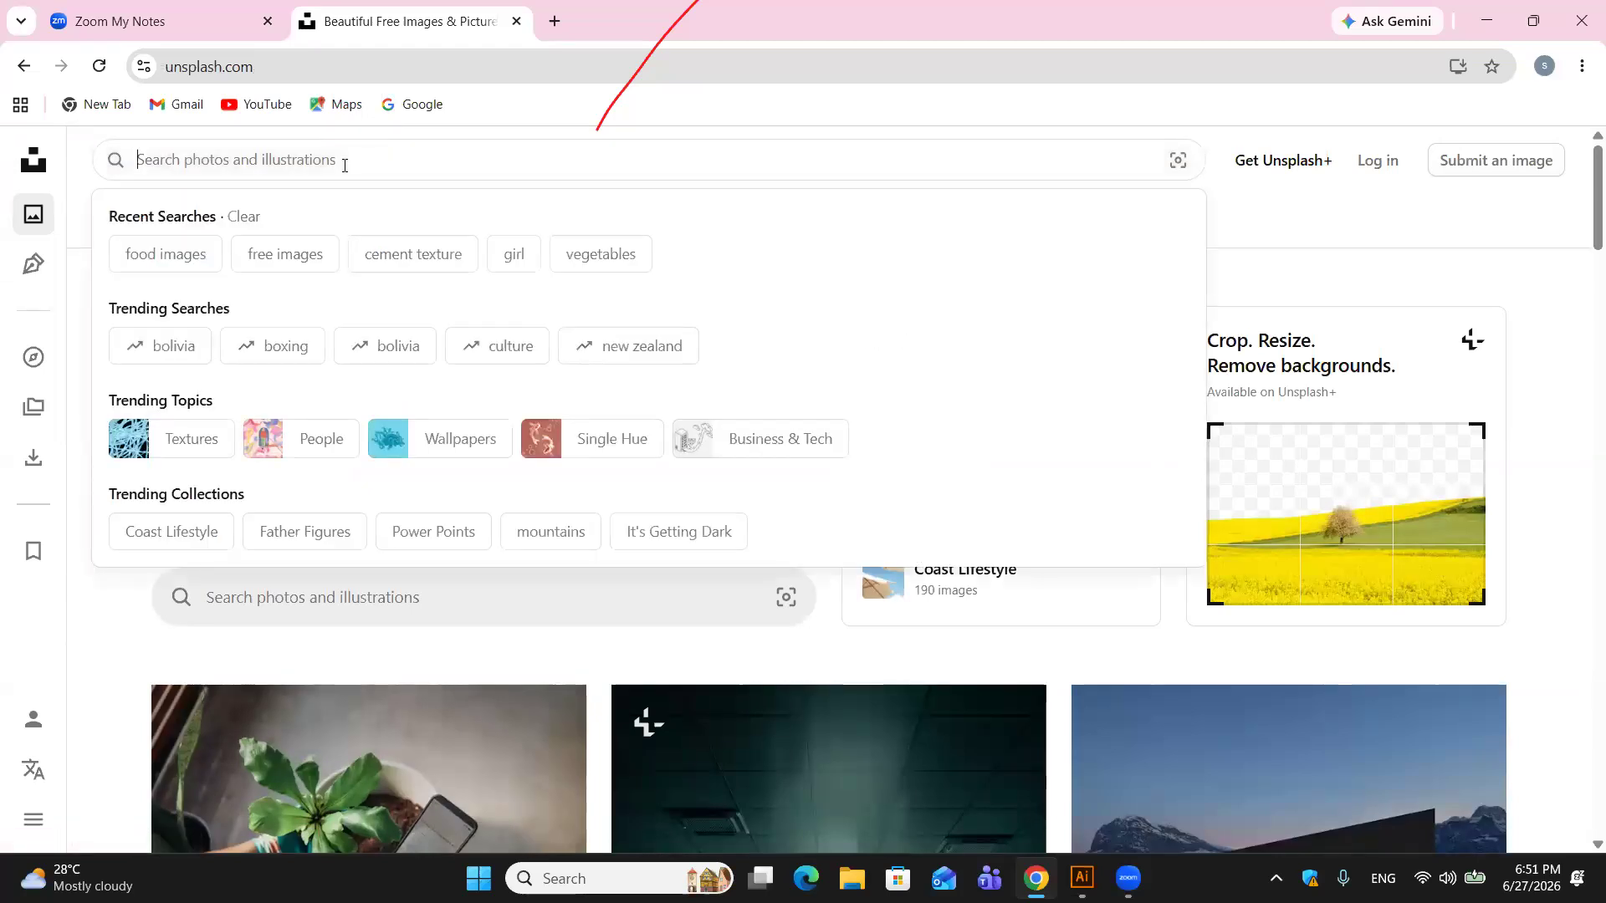
{"action": "type", "text": "fruits"}
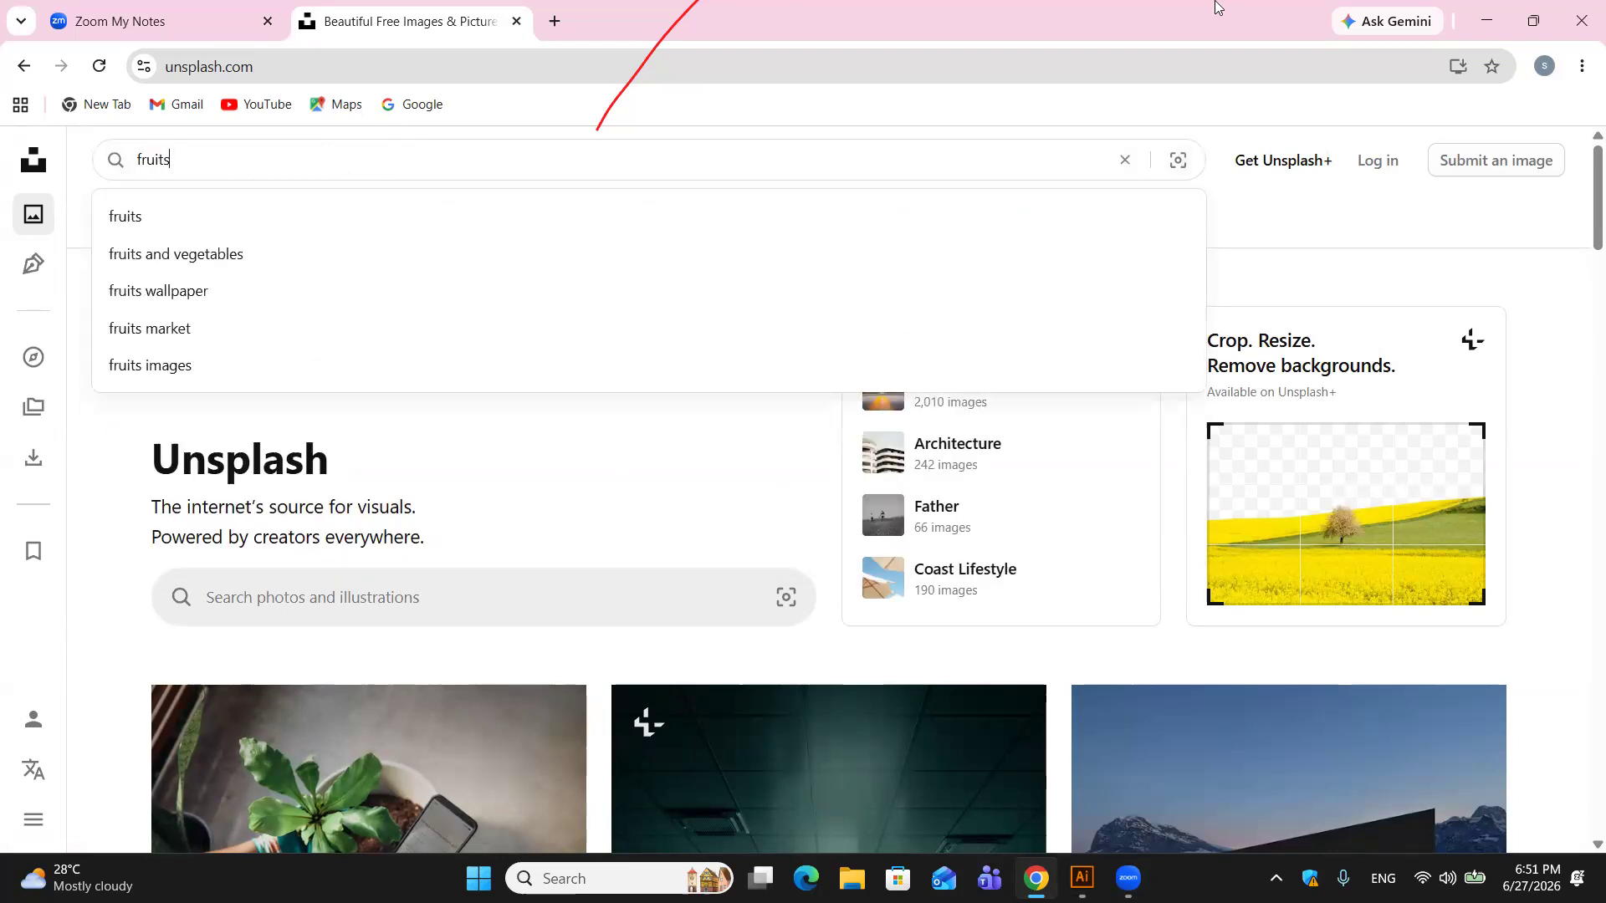
Step: Minimize the Chrome and Illustrator windows and open This PC in File Explorer from the desktop
{"action": "left_click", "coordinate": [1493, 12]}
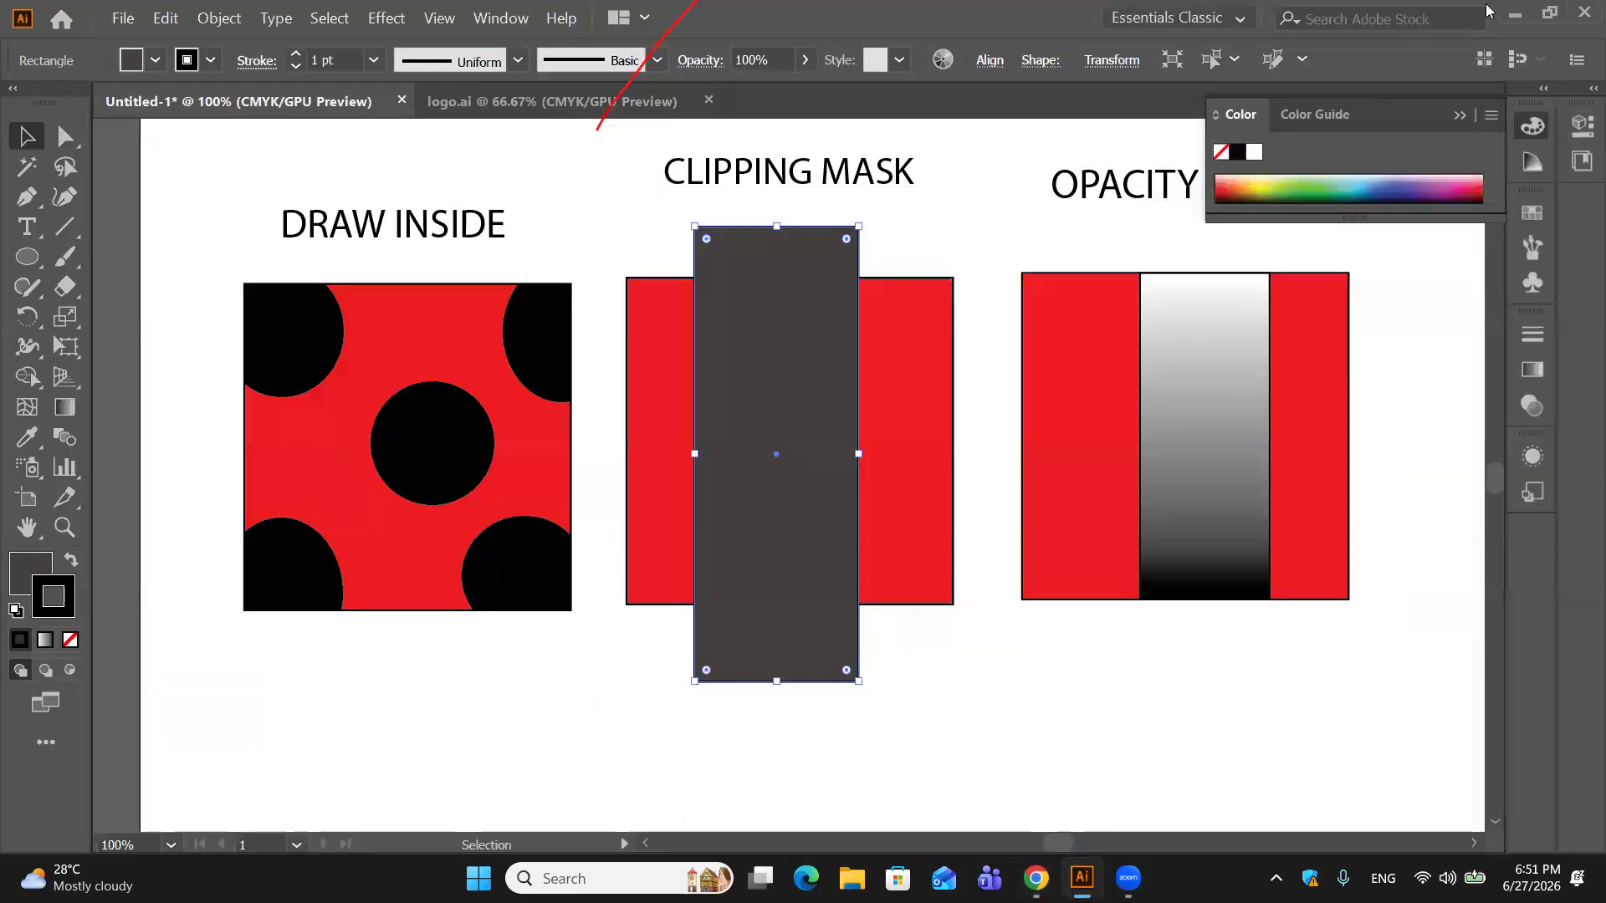
{"action": "left_click", "coordinate": [1518, 16]}
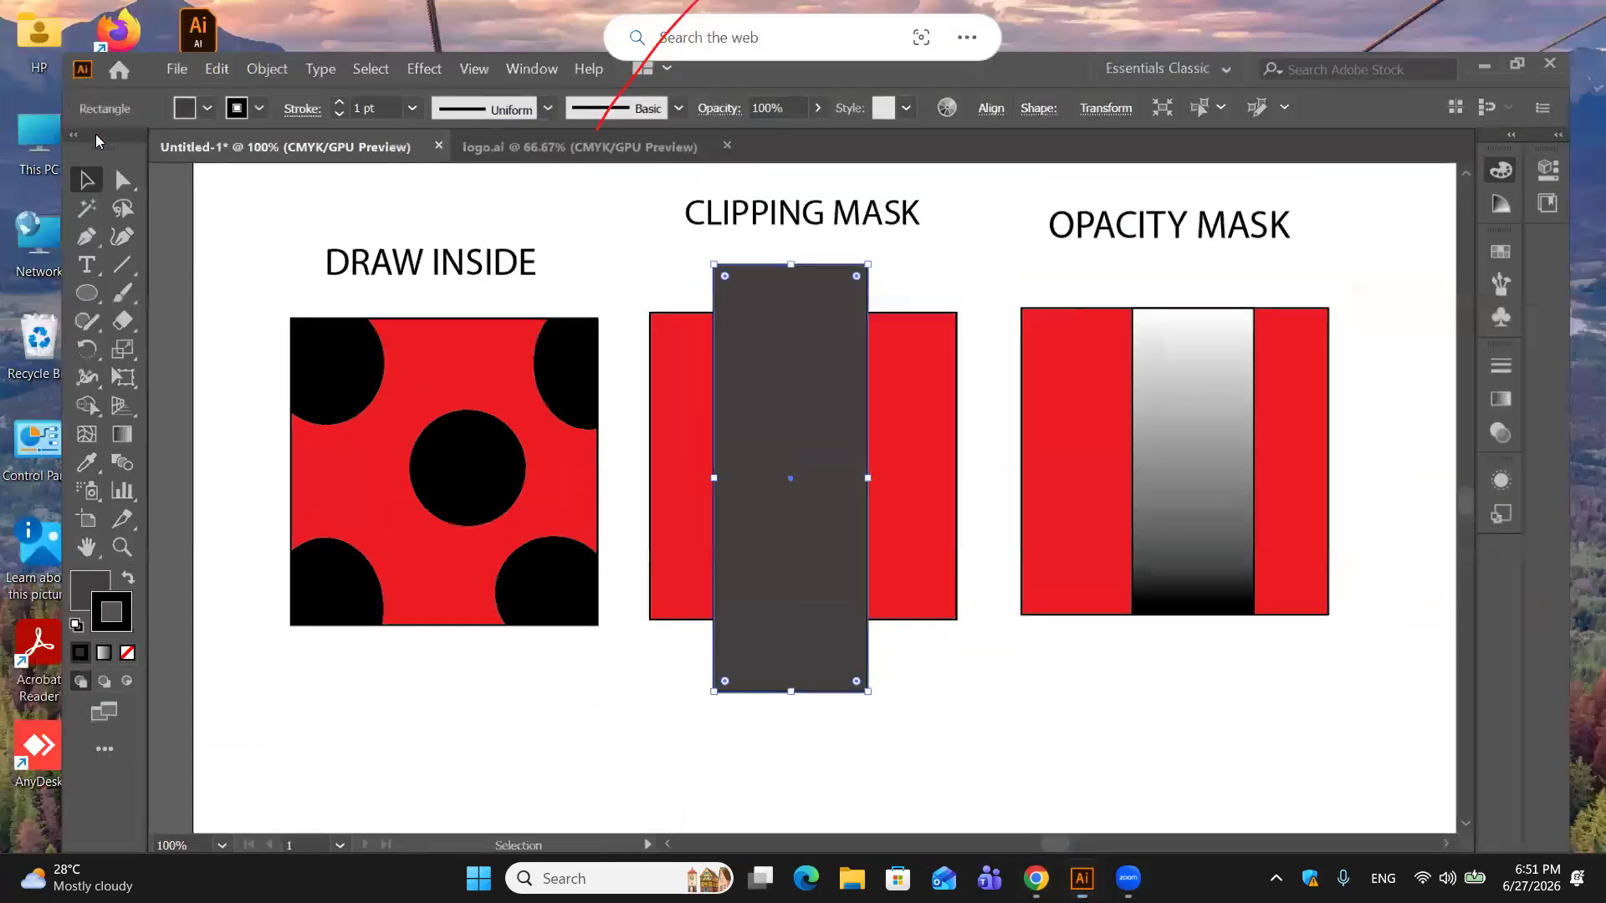
{"action": "double_click", "coordinate": [38, 144]}
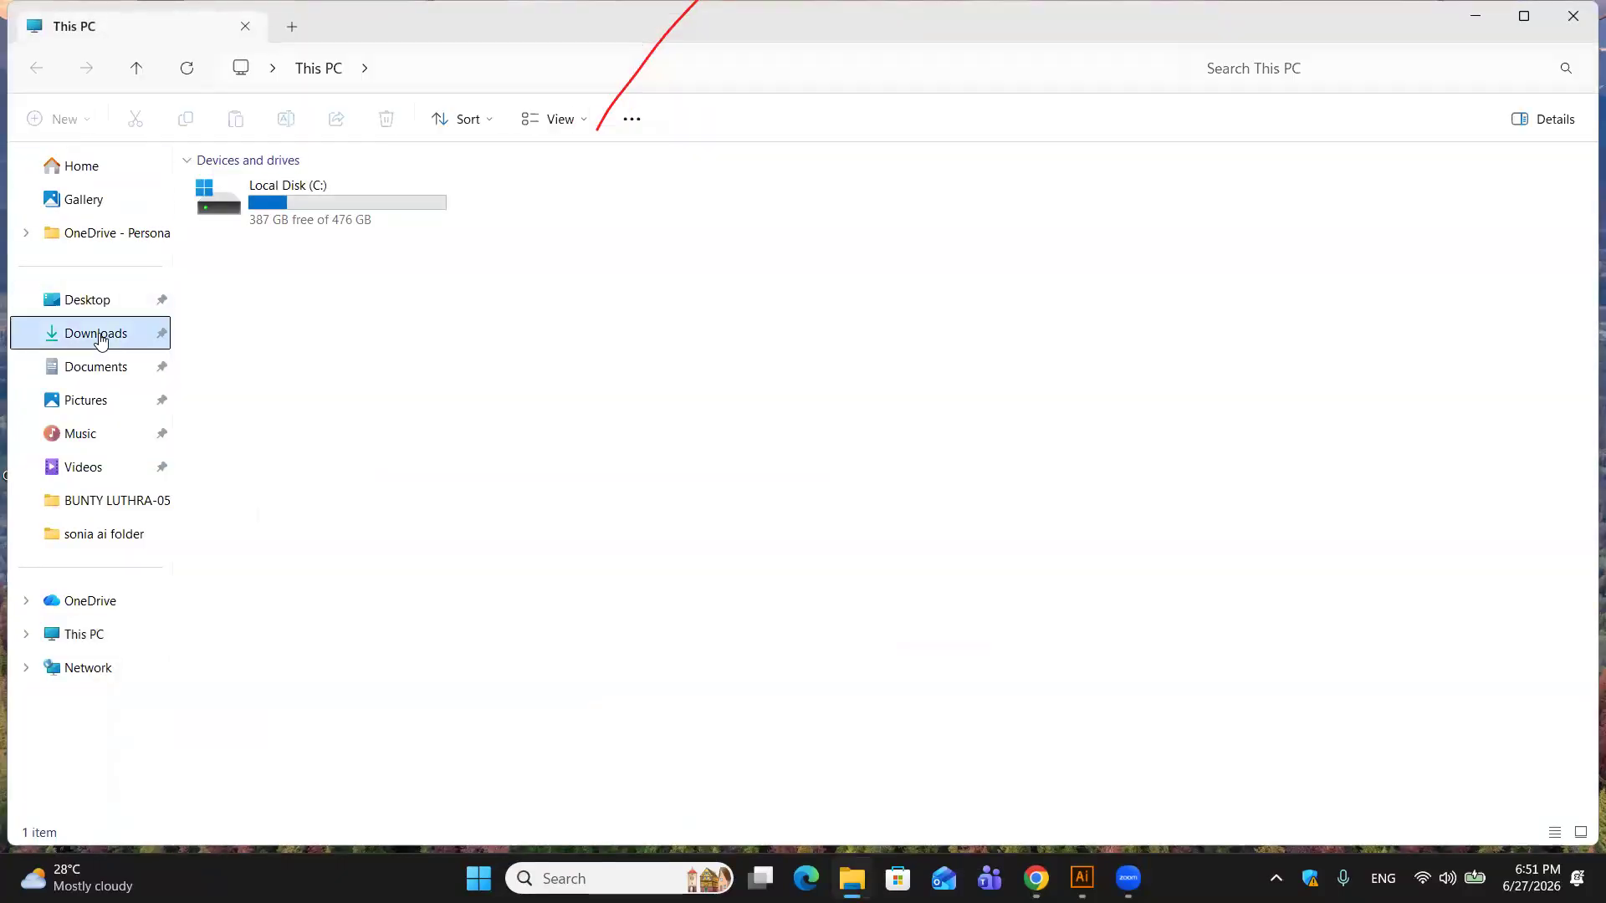
Step: Open the fruit platter photo from the Downloads folder as its own document in Illustrator
{"action": "left_click", "coordinate": [99, 339]}
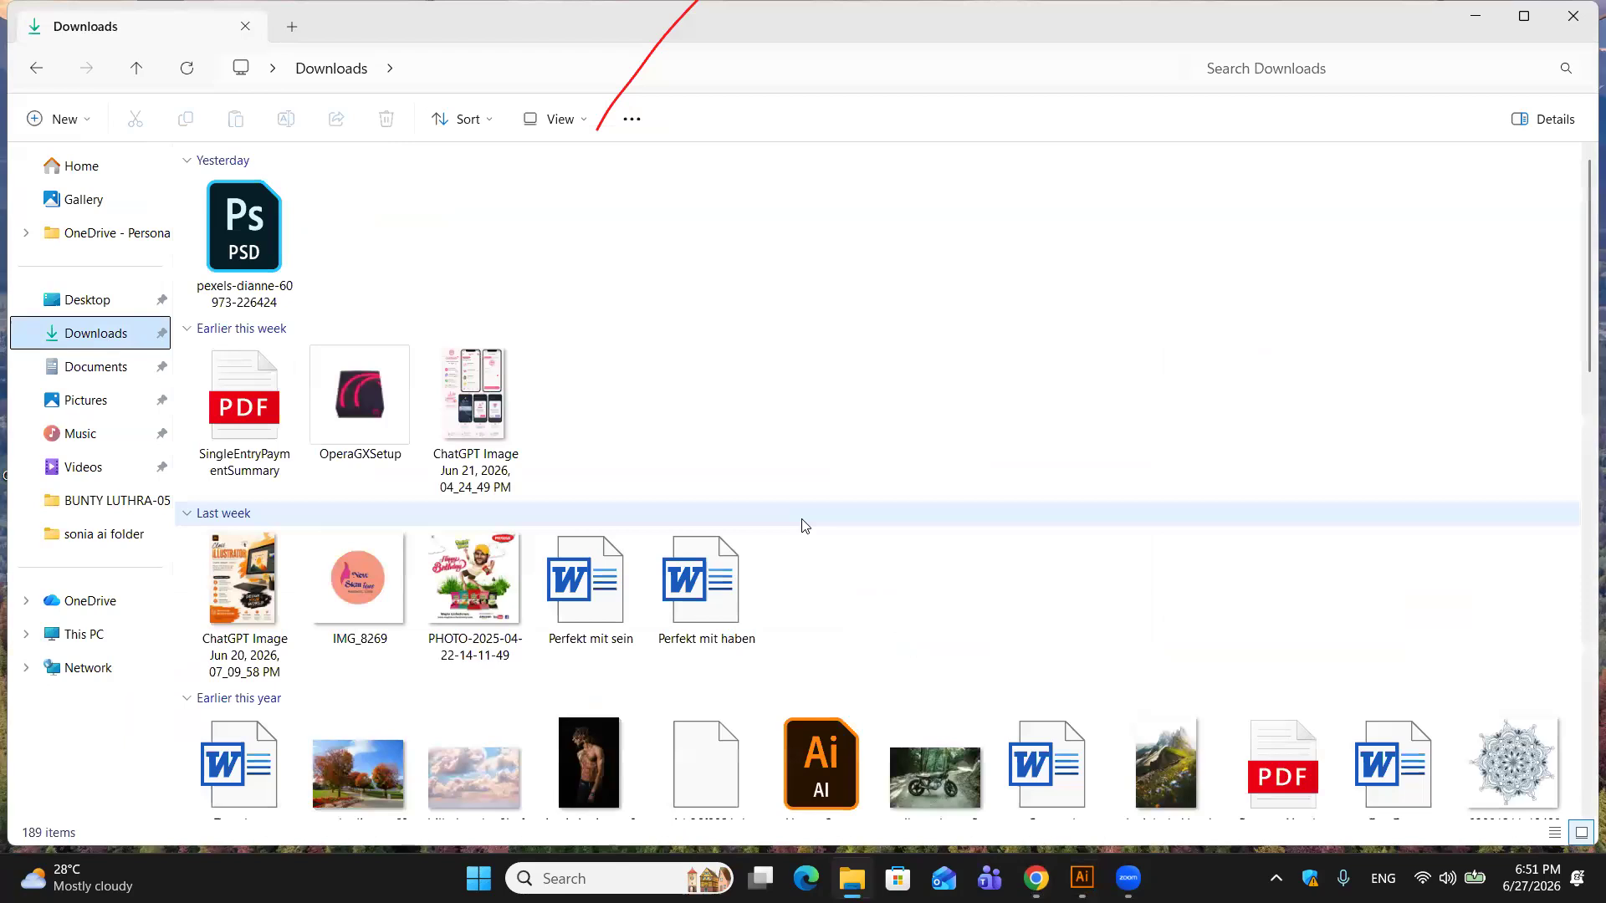
{"action": "scroll", "coordinate": [801, 525], "scroll_direction": "down", "scroll_amount": 10}
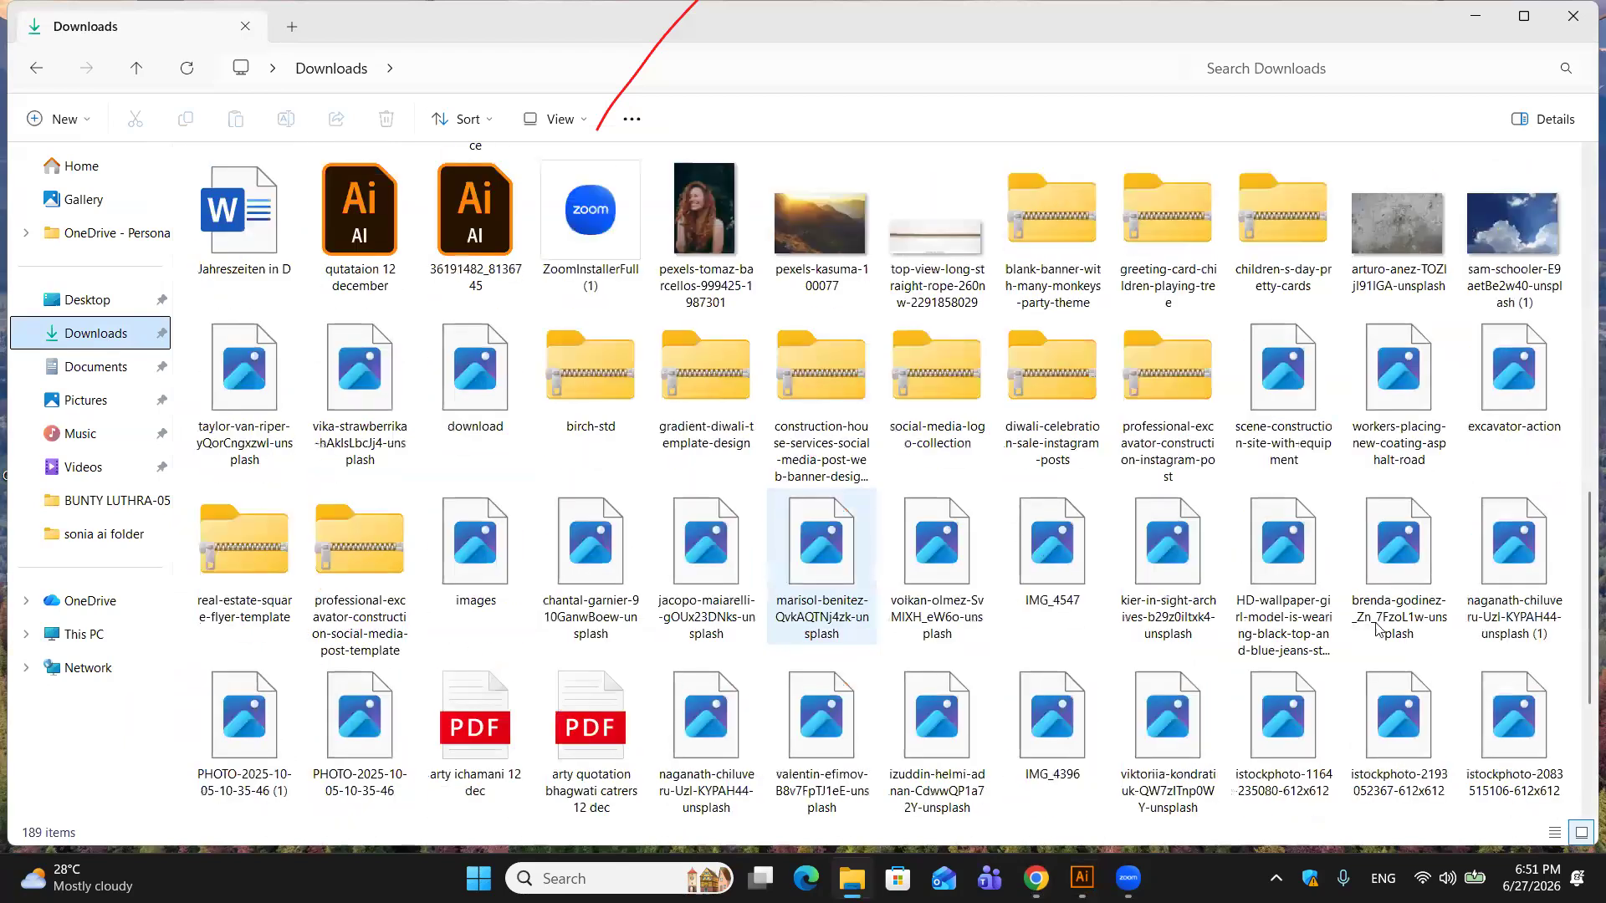
{"action": "left_click_drag", "start_coordinate": [1402, 575], "coordinate": [1083, 878]}
{"action": "left_click_drag", "start_coordinate": [751, 77], "coordinate": [777, 124]}
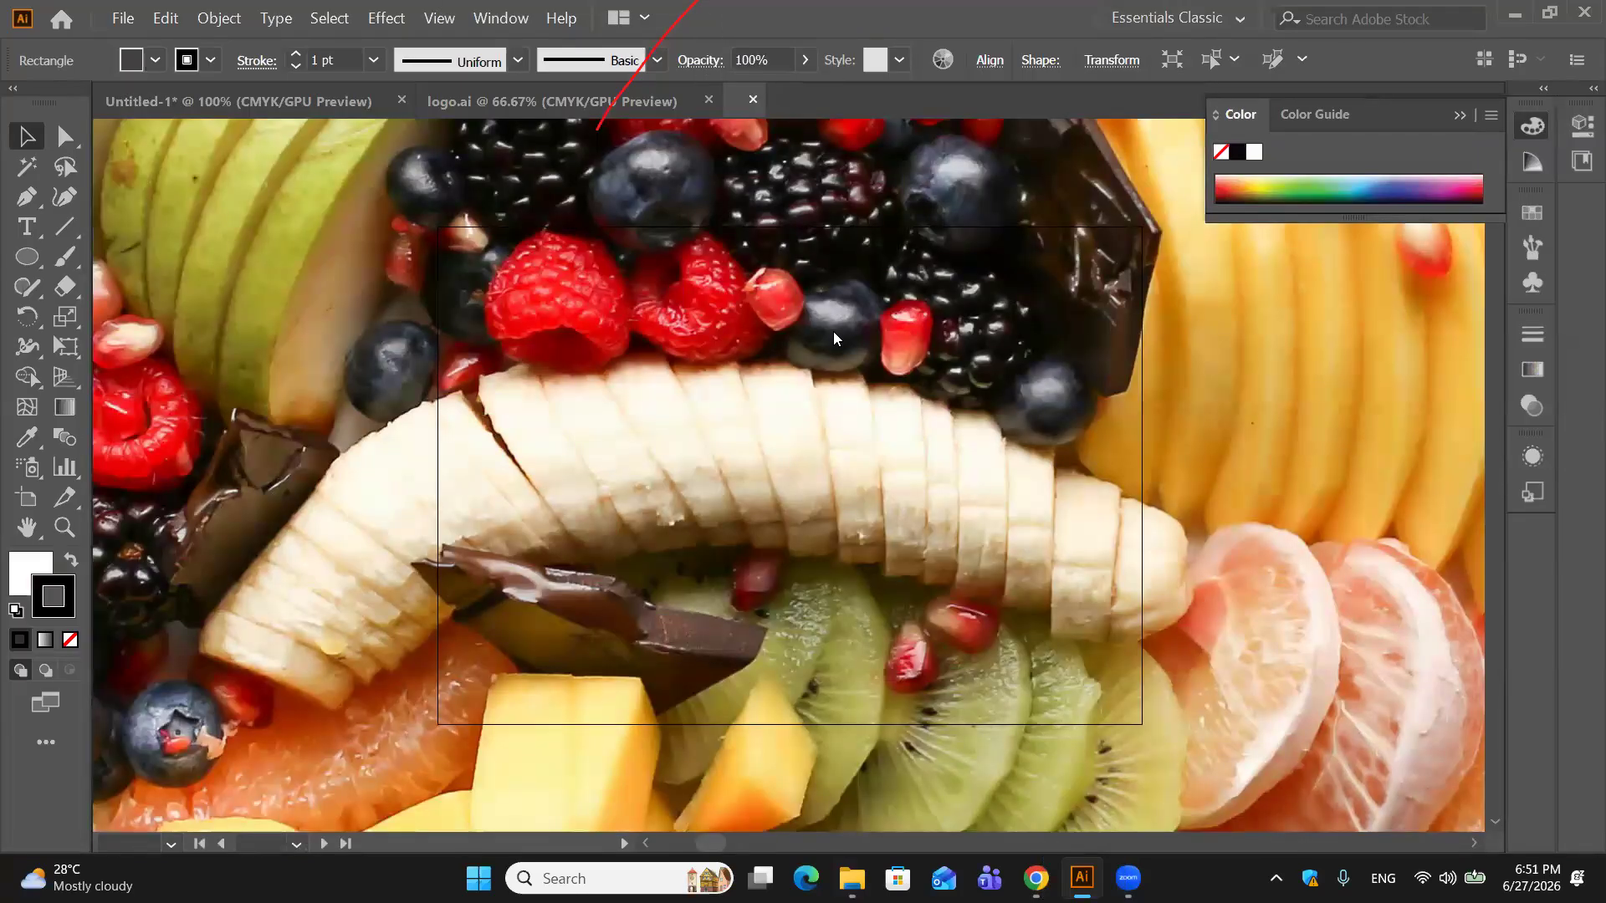
{"action": "key", "text": "ctrl+minus"}
{"action": "key", "text": "ctrl+minus"}
{"action": "key", "text": "ctrl+minus"}
{"action": "key", "text": "ctrl+minus"}
{"action": "key", "text": "ctrl+minus"}
{"action": "key", "text": "ctrl+minus"}
{"action": "key", "text": "ctrl+minus"}
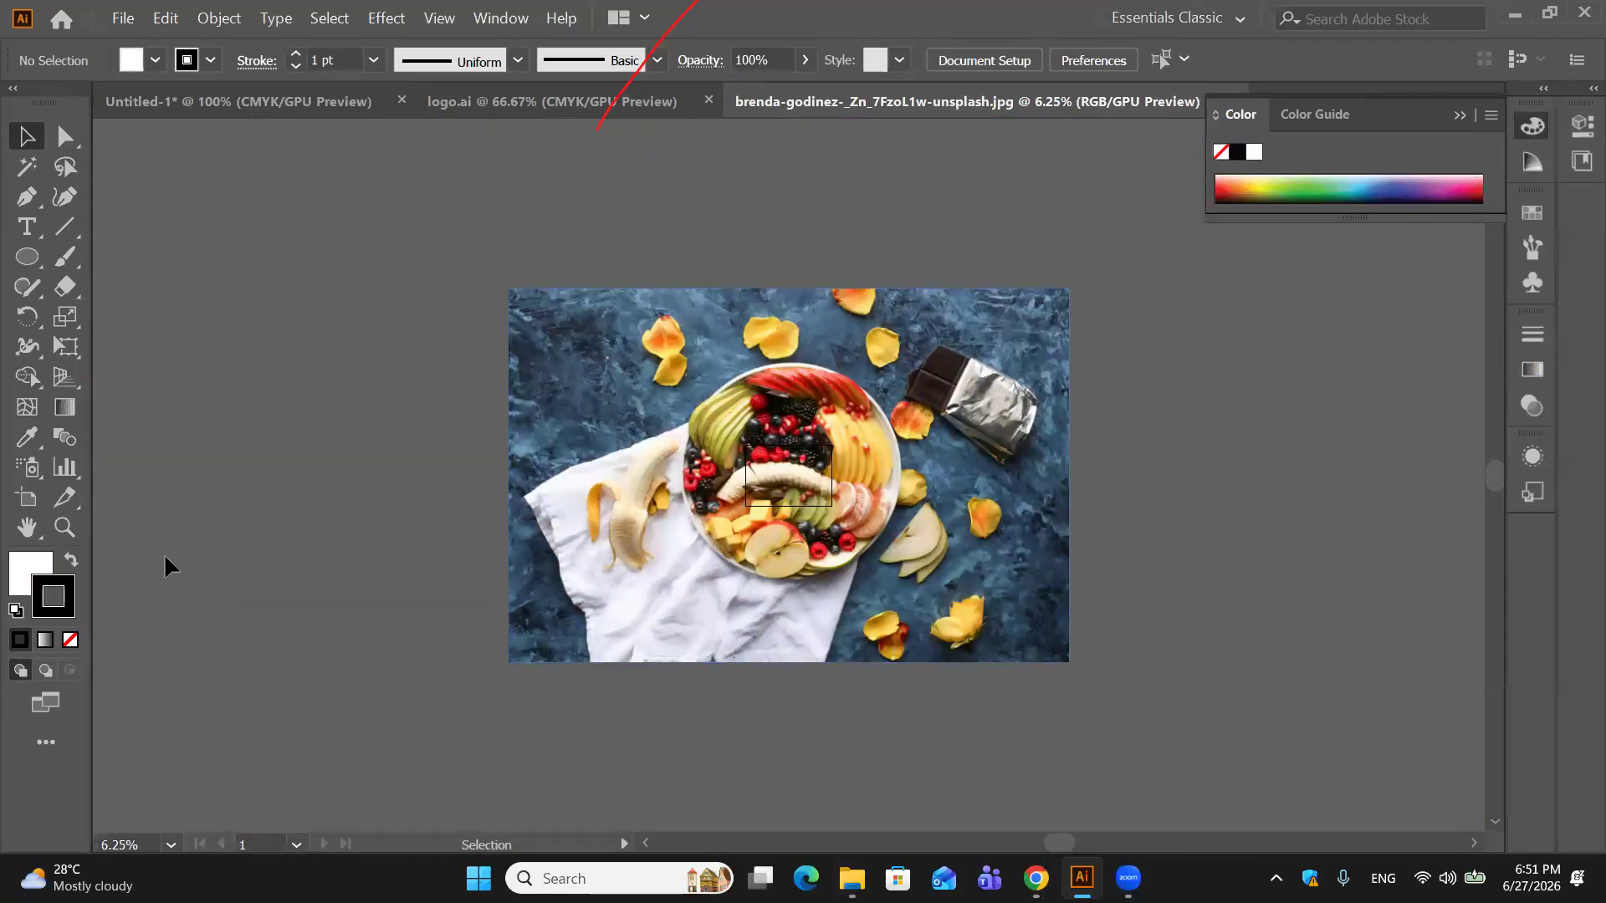
Step: Draw a circle over the fruit plate with no stroke and a bright green A3F20A fill
{"action": "left_click", "coordinate": [71, 639]}
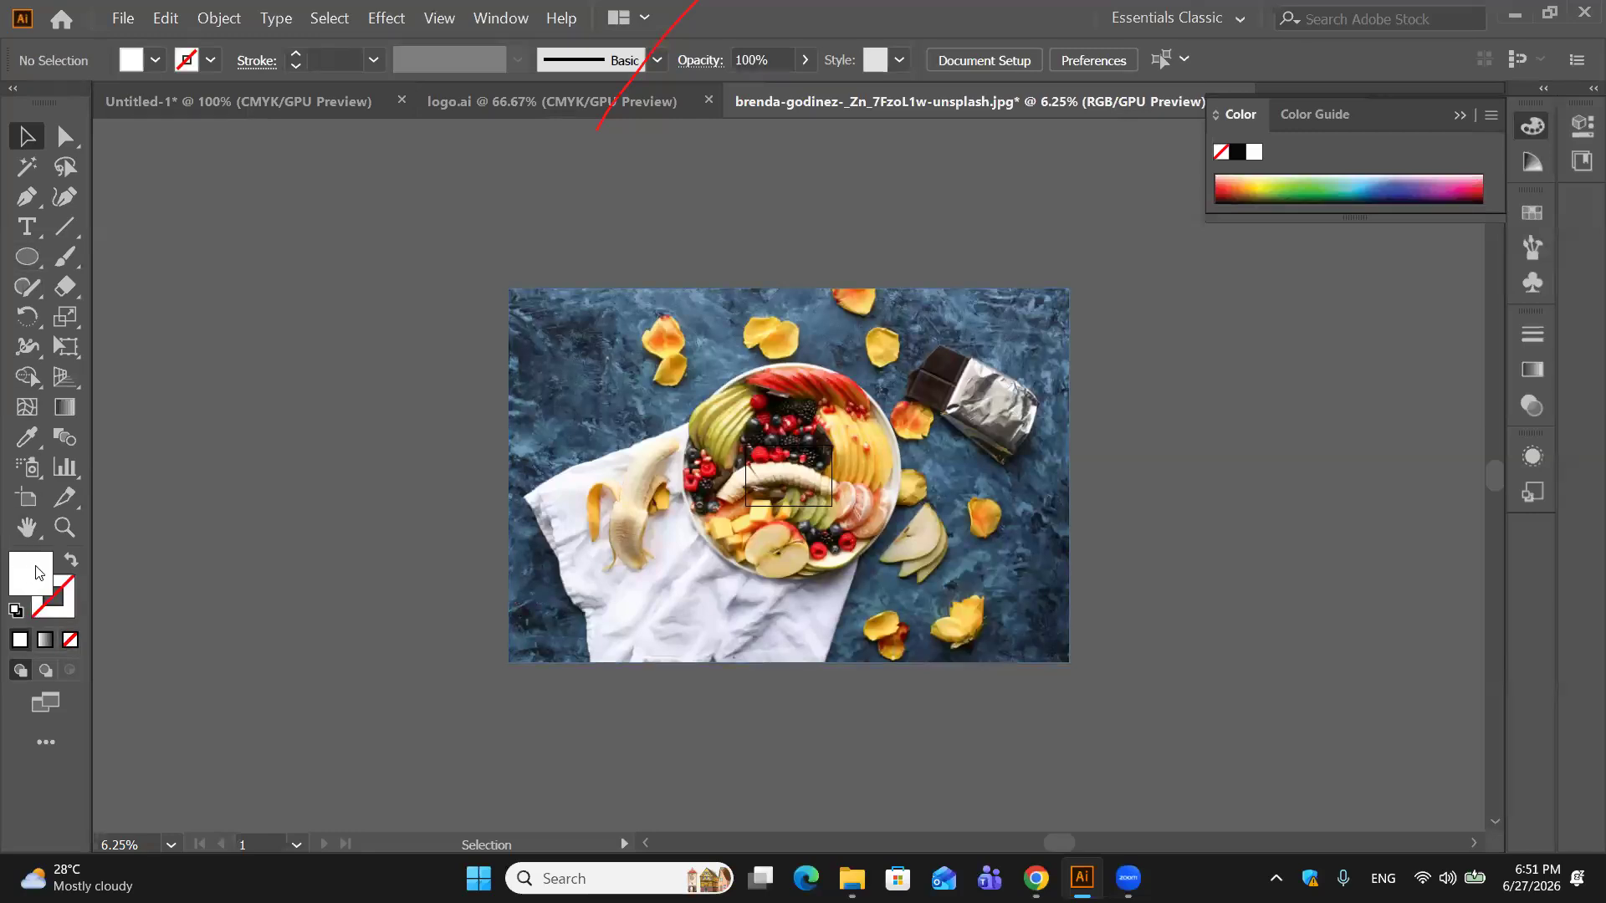
{"action": "double_click", "coordinate": [32, 572]}
{"action": "left_click", "coordinate": [1003, 448]}
{"action": "left_click_drag", "start_coordinate": [935, 232], "coordinate": [948, 216]}
{"action": "left_click", "coordinate": [1218, 212]}
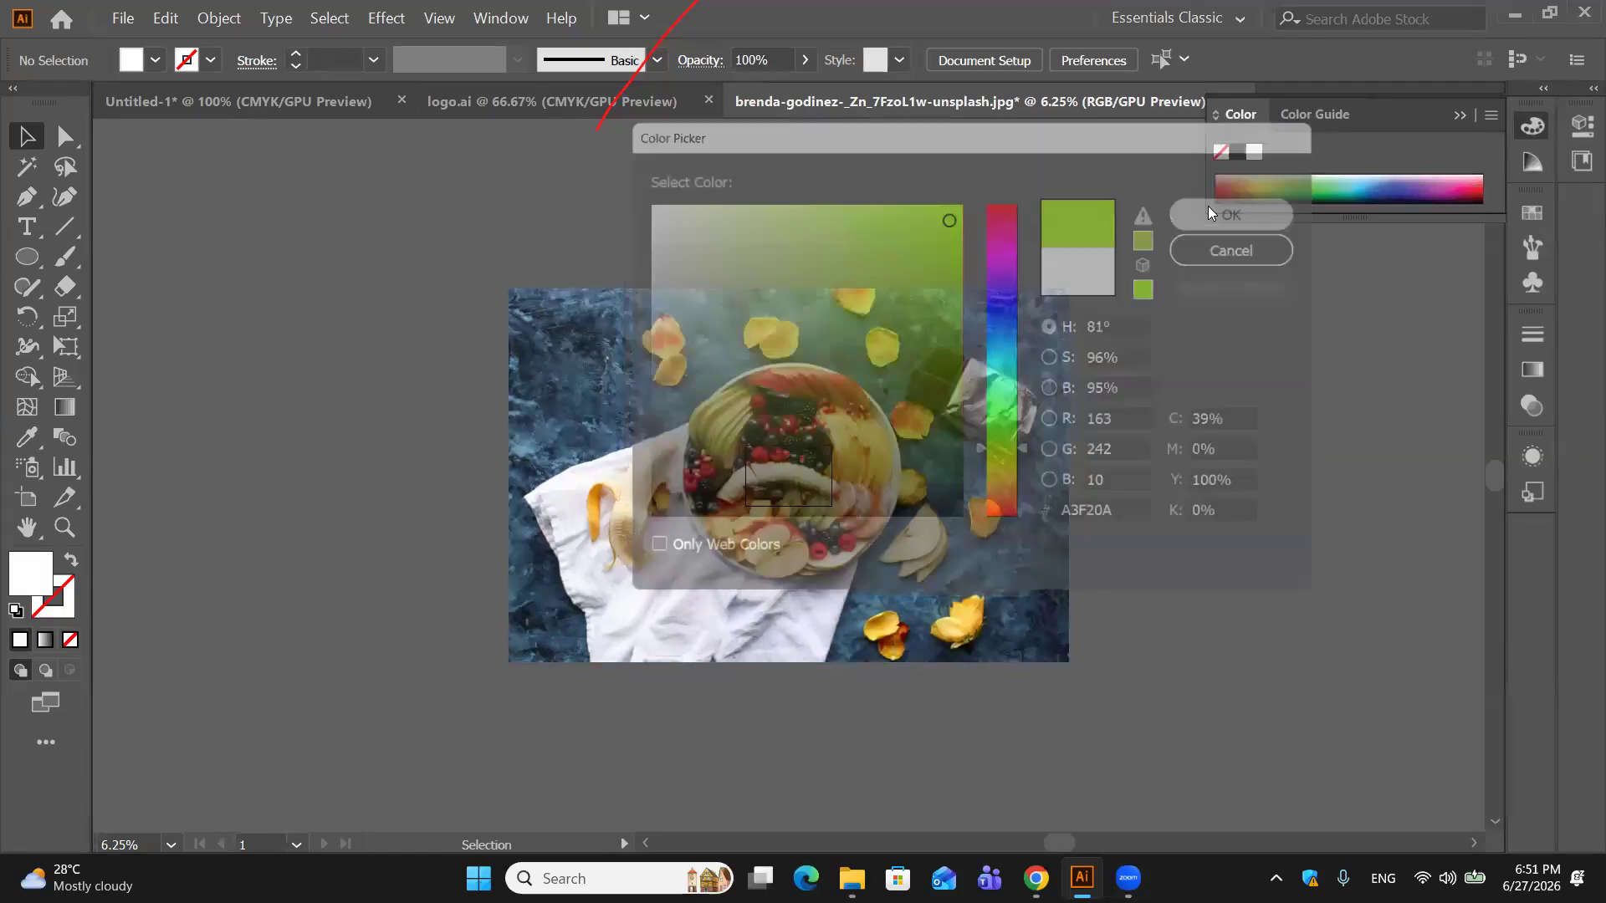
{"action": "left_click", "coordinate": [28, 257]}
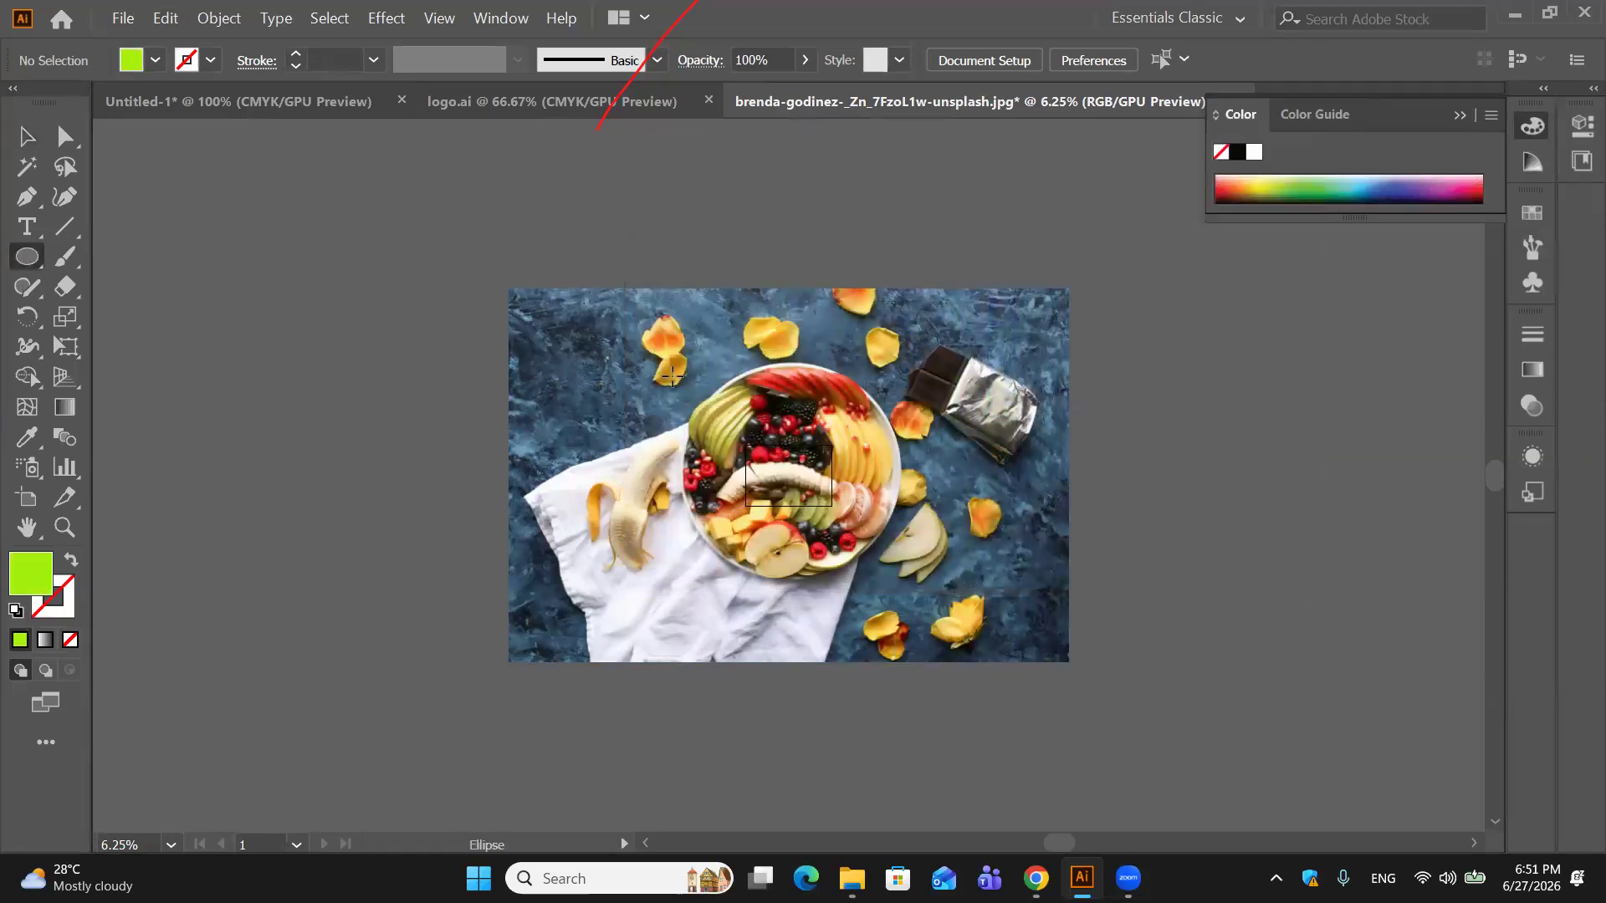
{"action": "left_click_drag", "start_coordinate": [704, 371], "coordinate": [921, 615]}
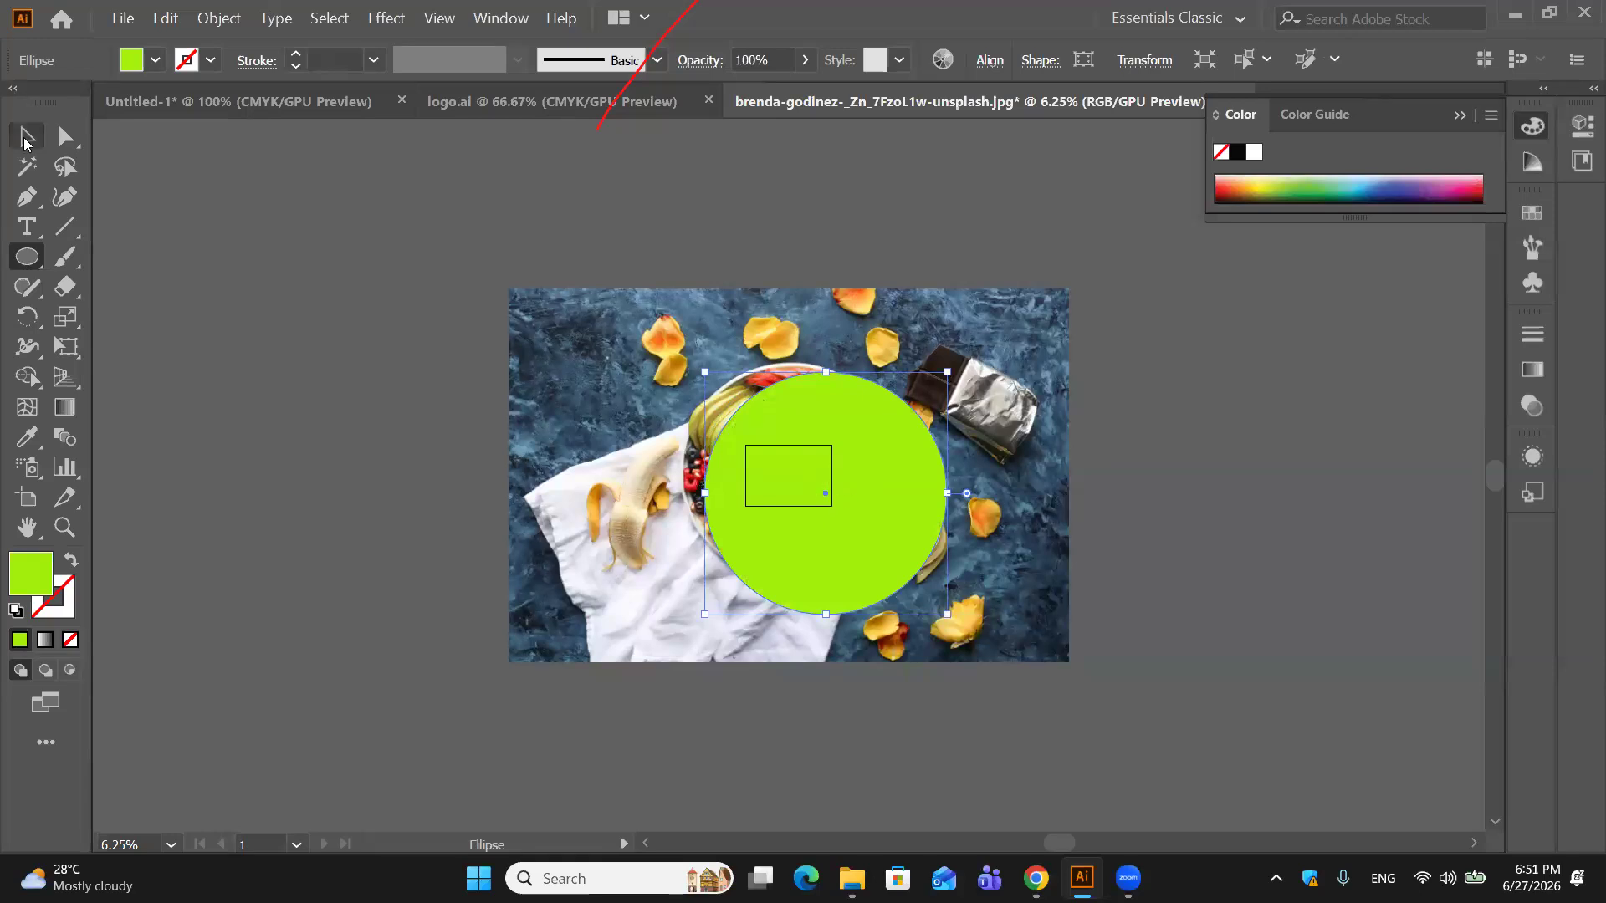
Step: Move the green circle to cover the plate and clip the photo to it with a clipping mask
{"action": "left_click", "coordinate": [25, 139]}
{"action": "left_click_drag", "start_coordinate": [823, 489], "coordinate": [794, 465]}
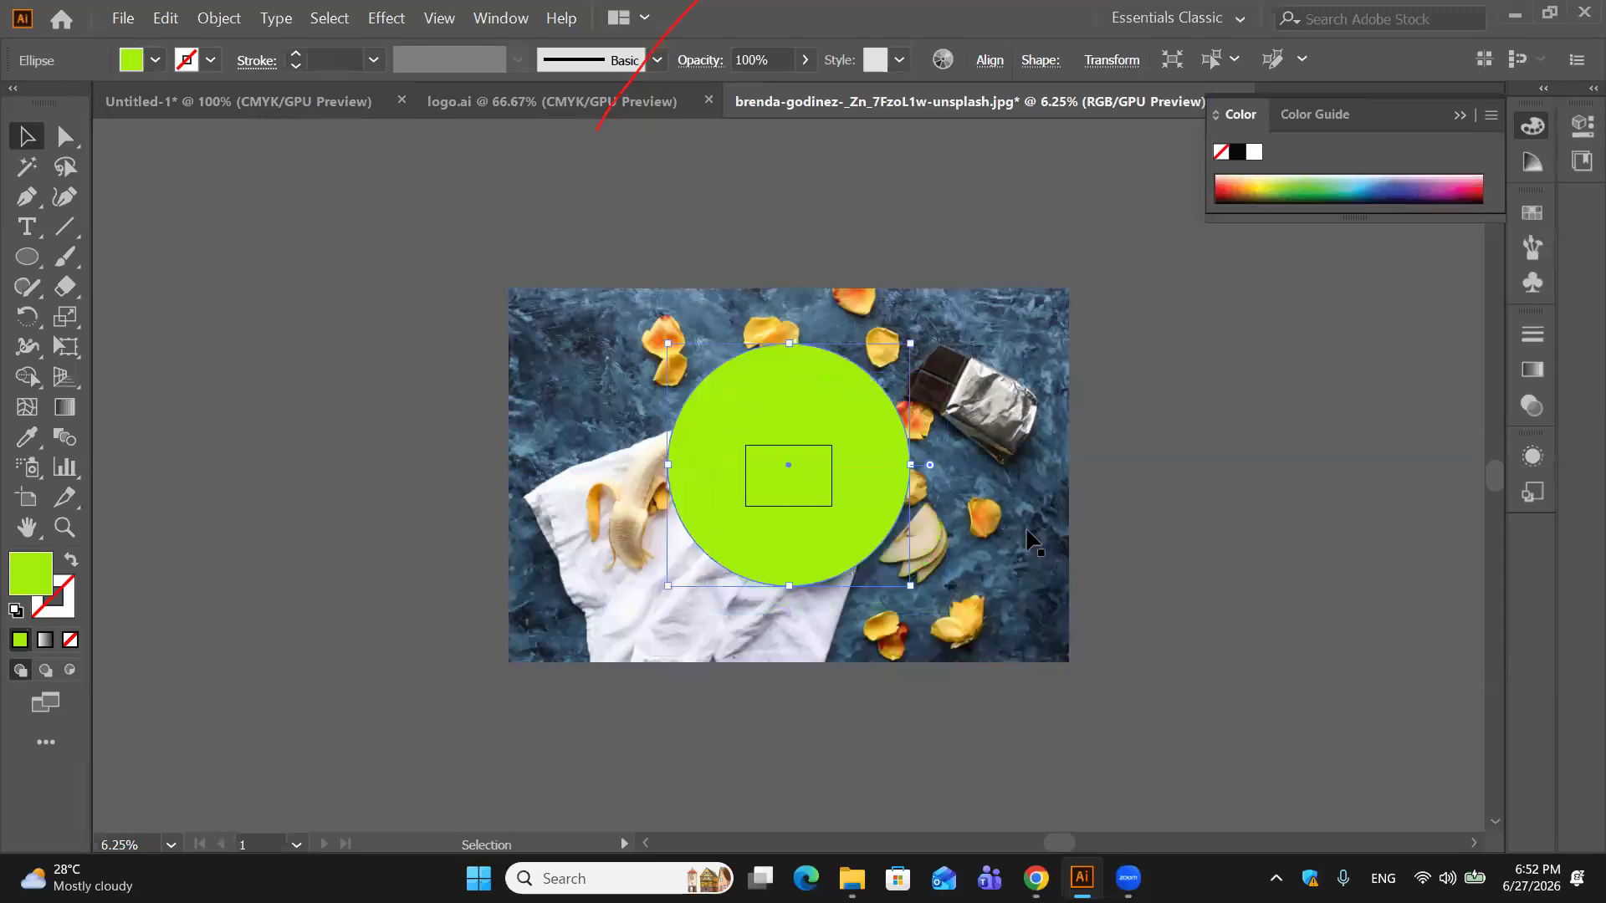
{"action": "left_click_drag", "start_coordinate": [669, 252], "coordinate": [1146, 815]}
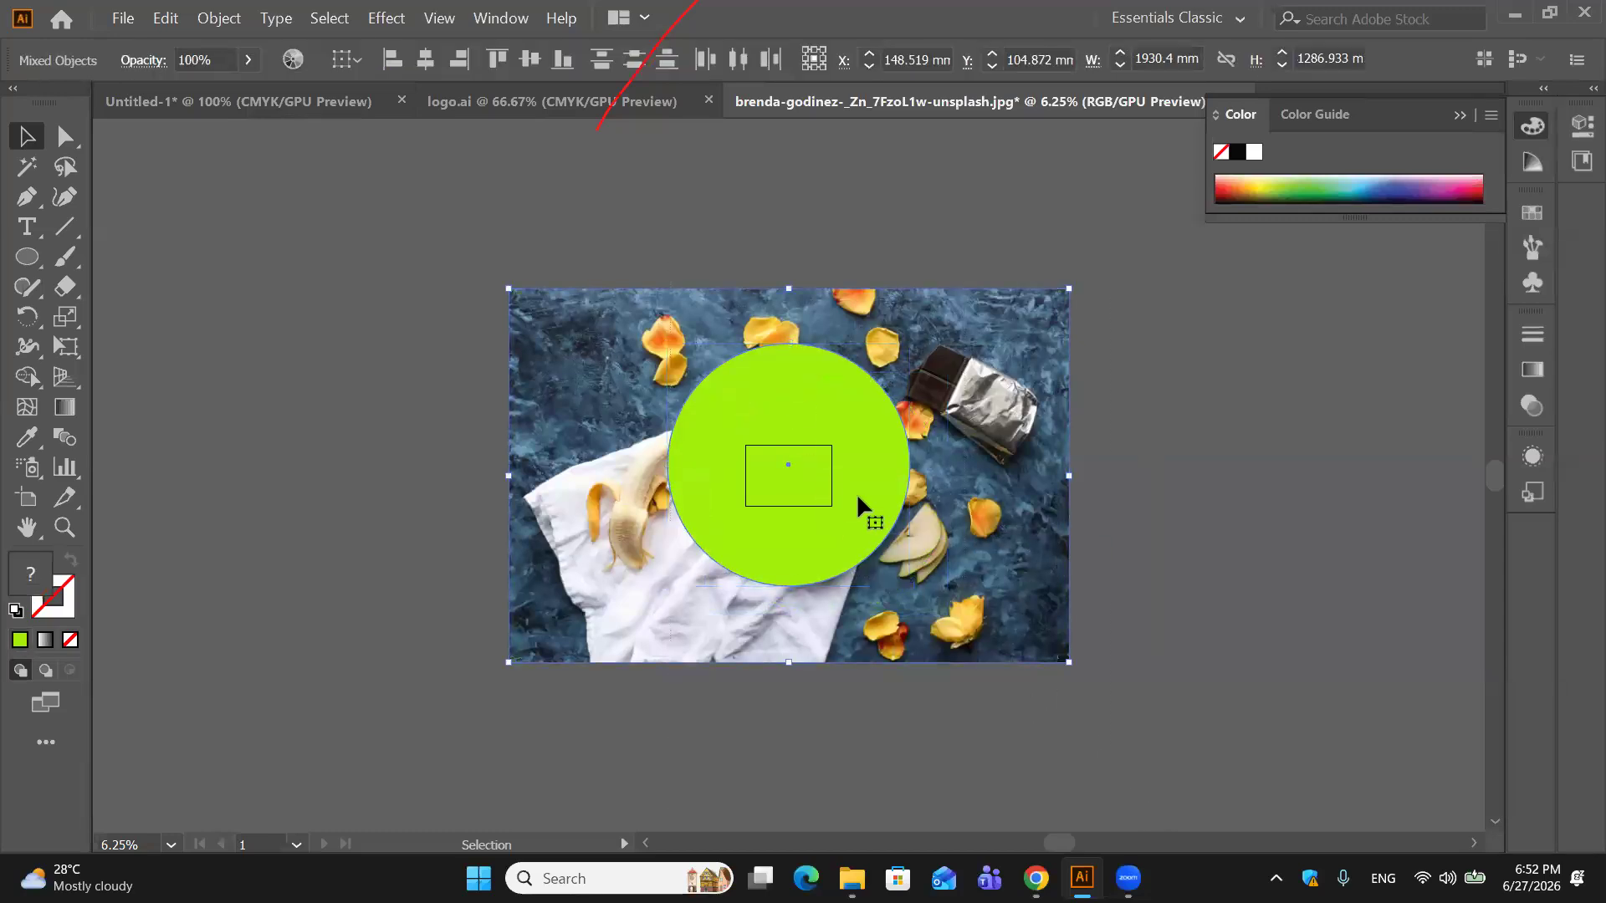
{"action": "right_click", "coordinate": [841, 473]}
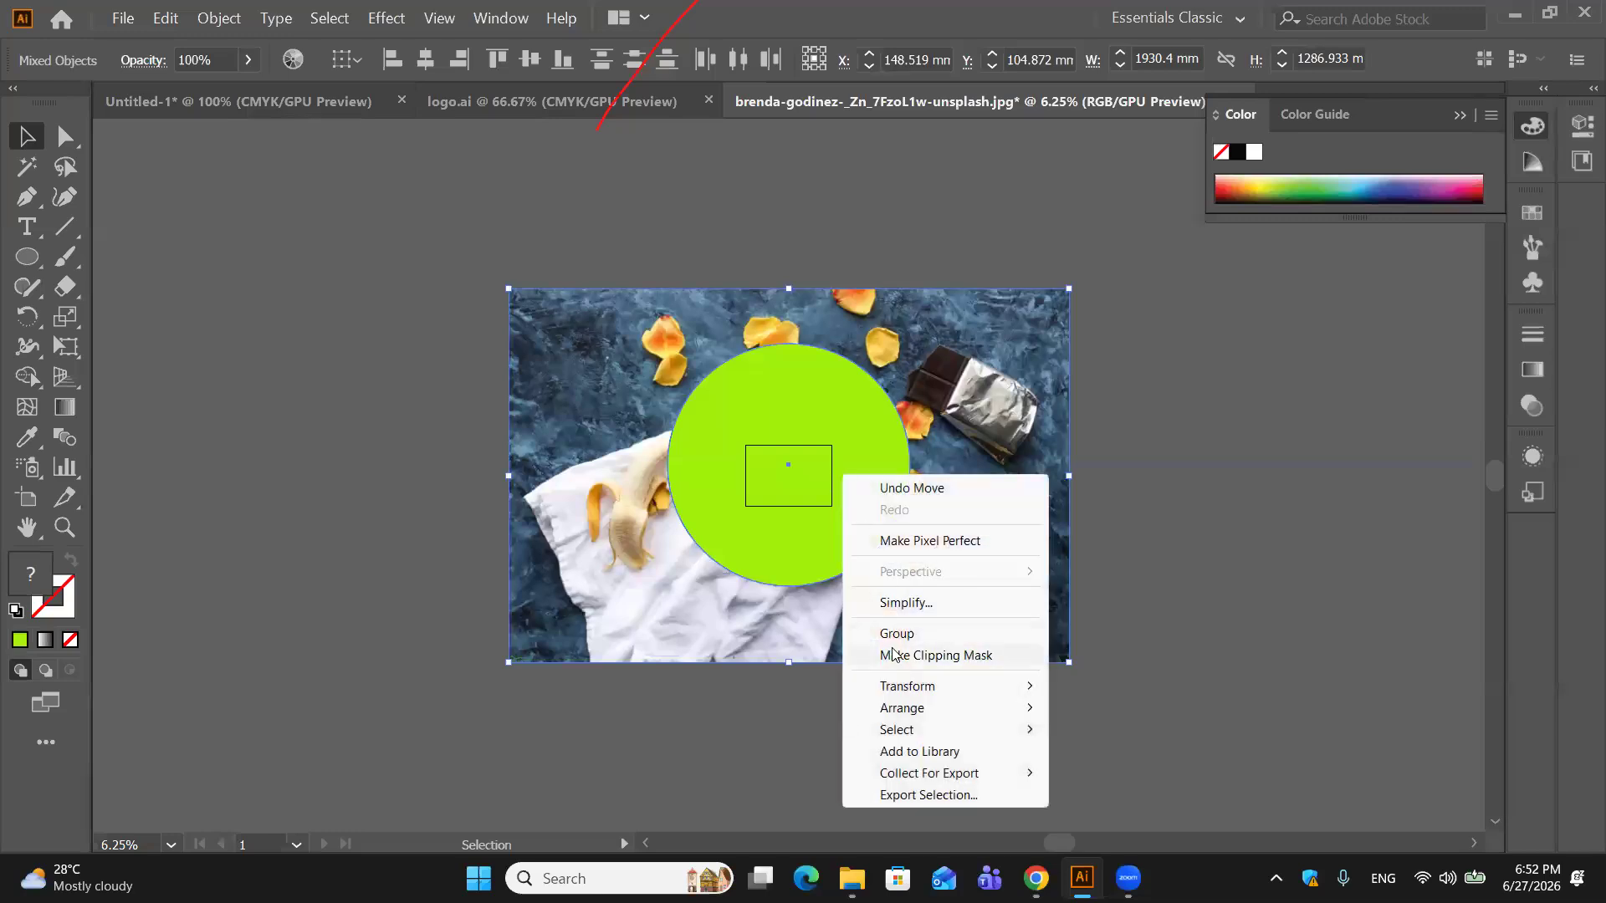
{"action": "left_click", "coordinate": [893, 655]}
{"action": "left_click", "coordinate": [631, 447]}
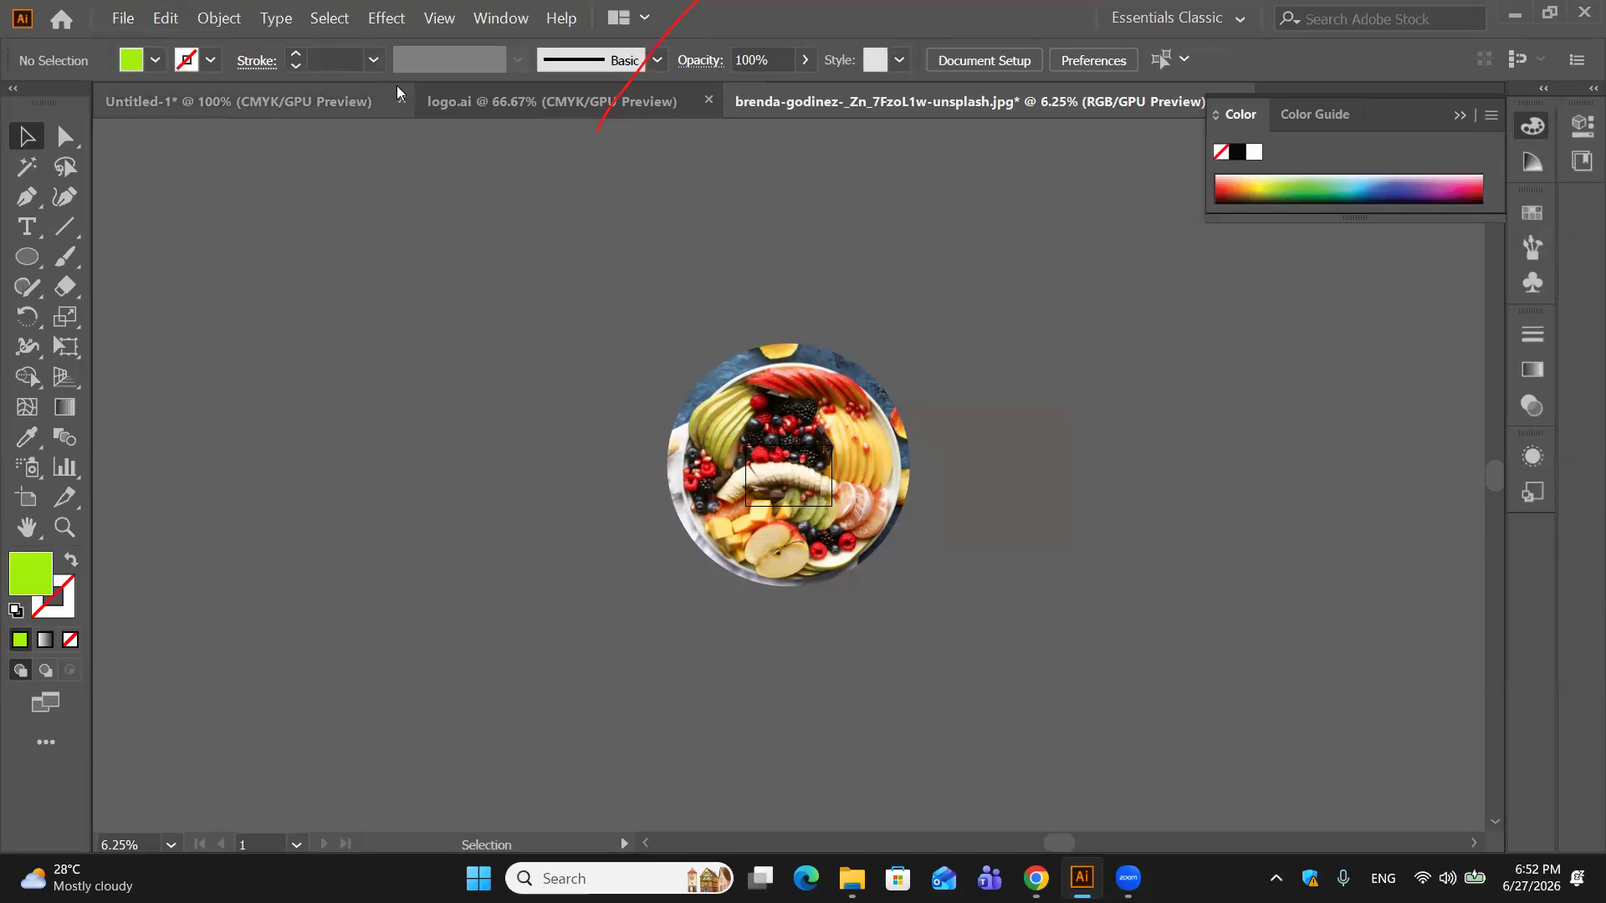
Step: Return to the Untitled-1 document and paint a looping black scribble above the DRAW INSIDE heading with the Paintbrush
{"action": "left_click", "coordinate": [450, 99]}
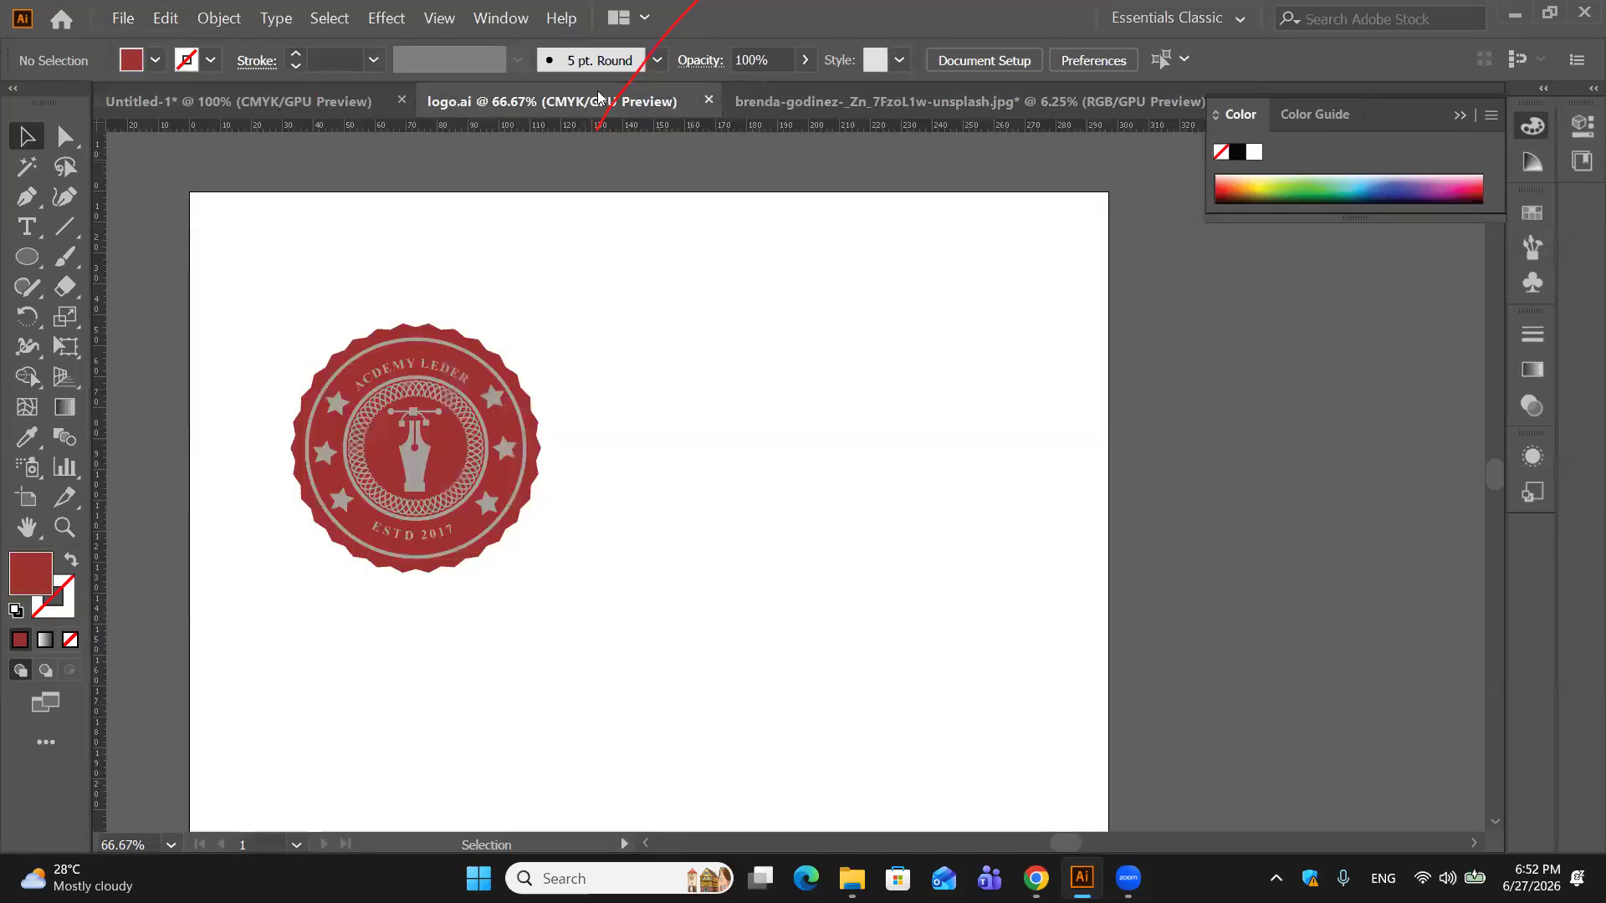
{"action": "left_click", "coordinate": [285, 101]}
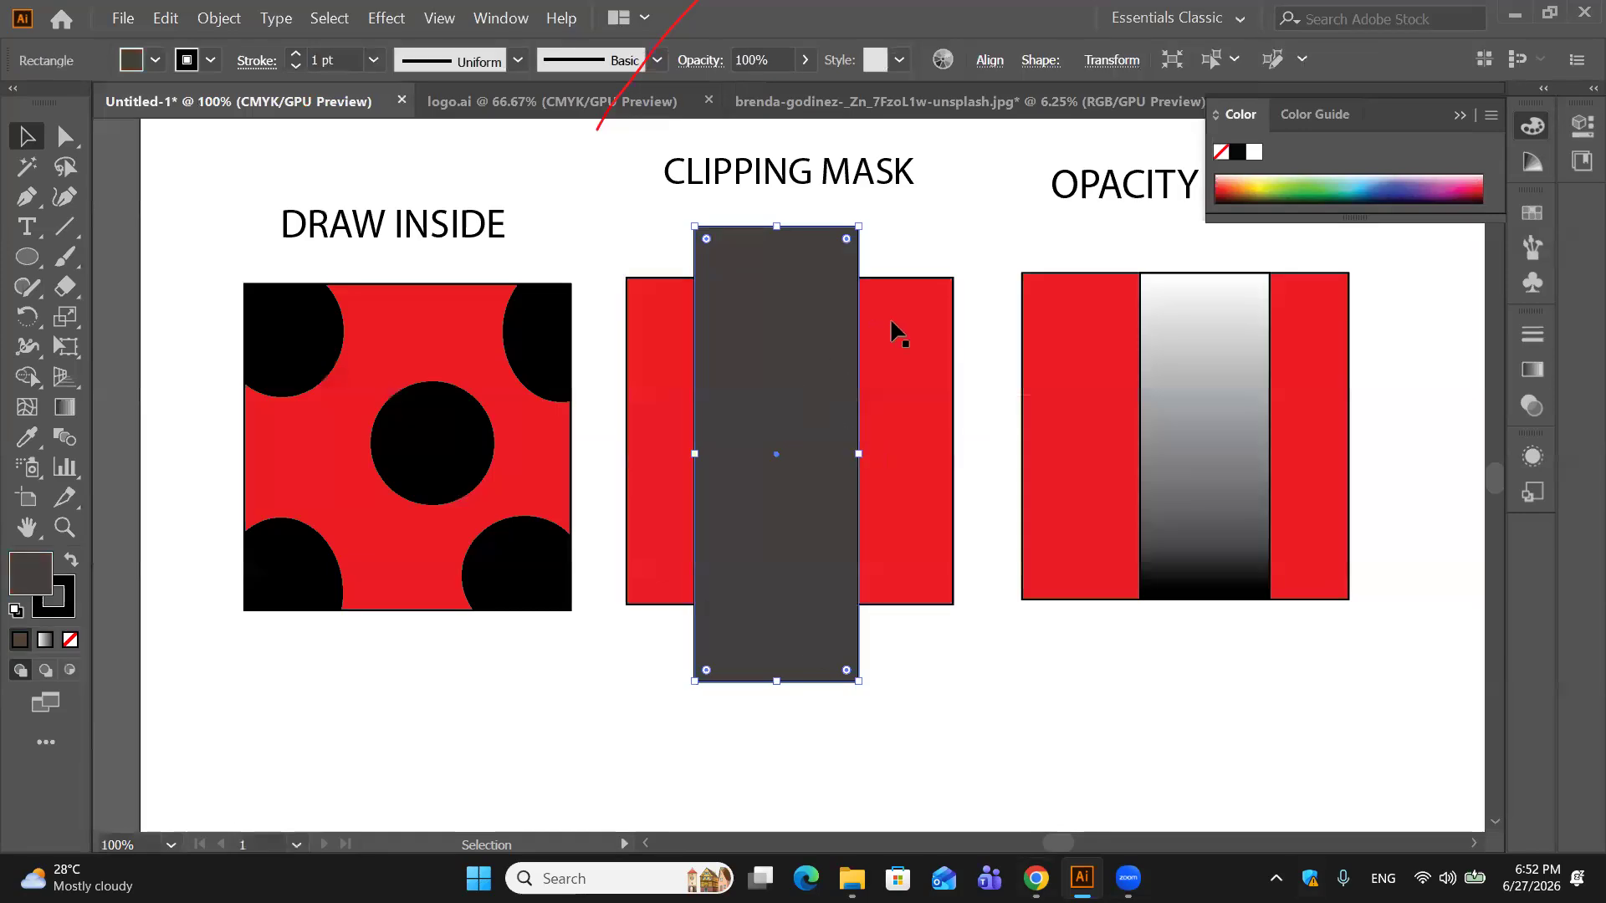
{"action": "scroll", "coordinate": [889, 326], "scroll_direction": "down", "scroll_amount": 6}
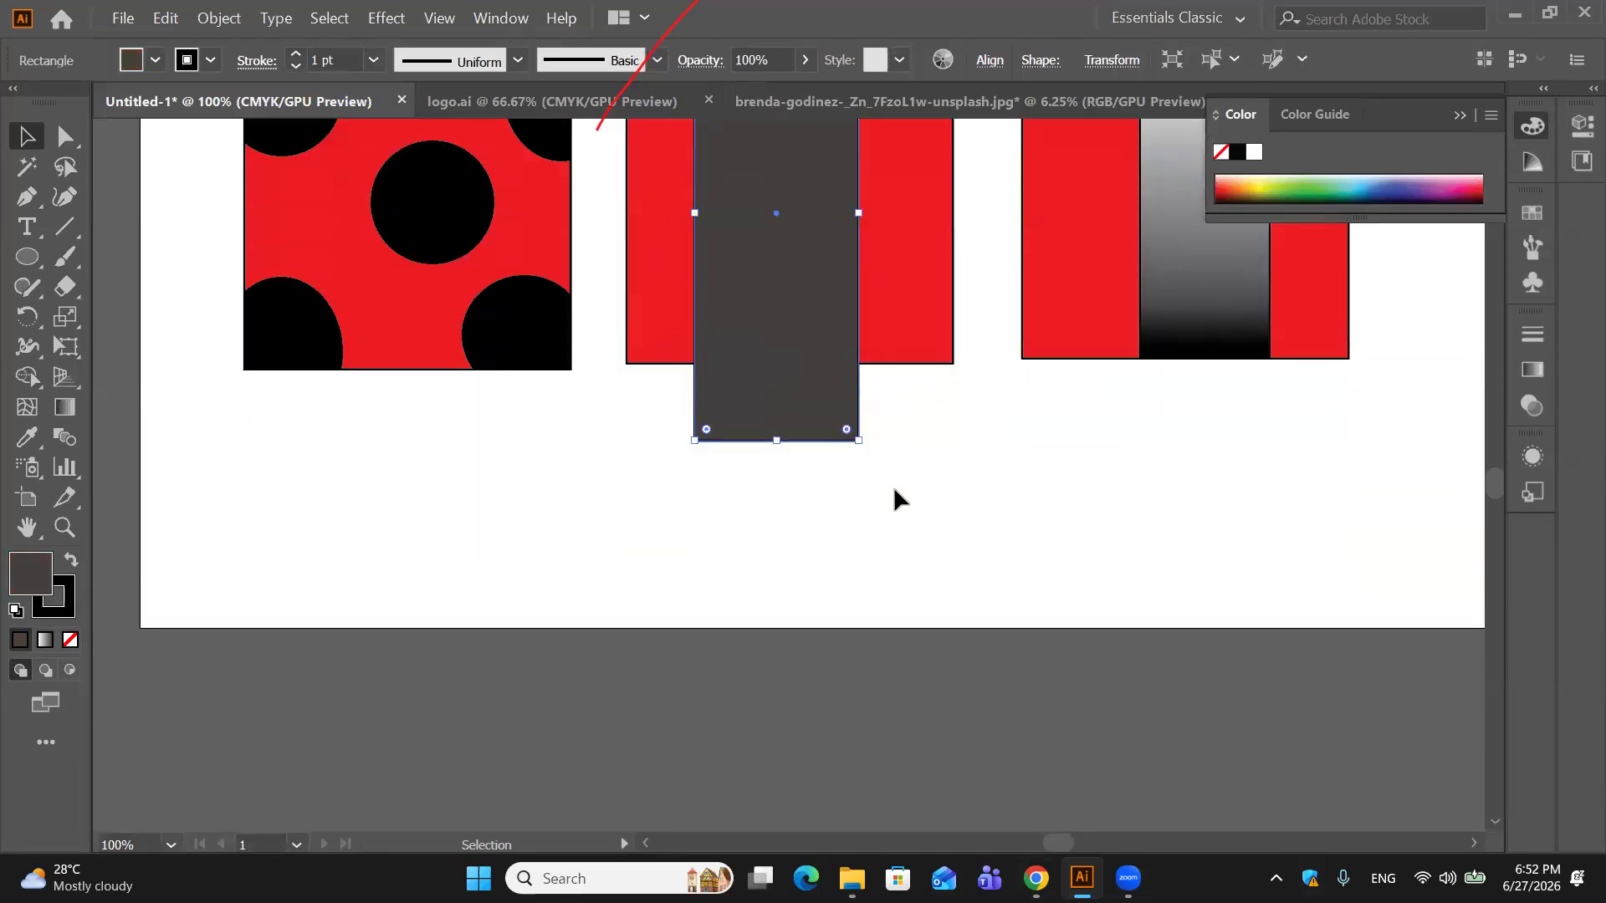
{"action": "key", "text": "ctrl+minus"}
{"action": "key", "text": "ctrl+minus"}
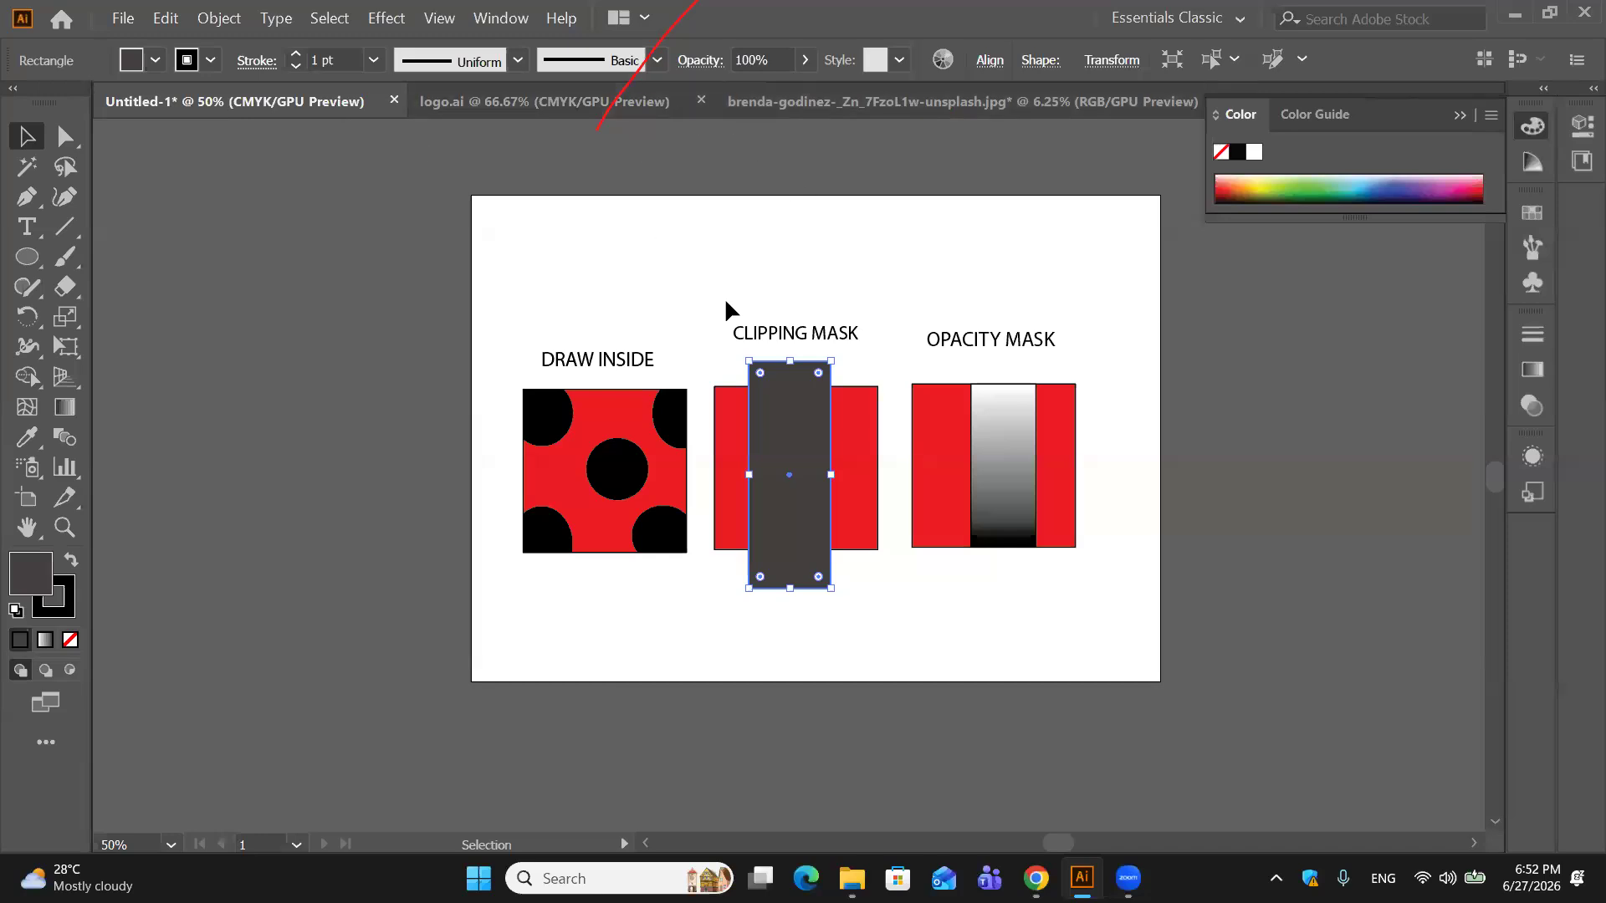
{"action": "left_click", "coordinate": [72, 258]}
{"action": "mouse_move", "coordinate": [548, 245]}
{"action": "left_mouse_down"}
{"action": "mouse_move", "coordinate": [552, 287]}
{"action": "mouse_move", "coordinate": [654, 255]}
{"action": "mouse_move", "coordinate": [637, 263]}
{"action": "mouse_move", "coordinate": [651, 241]}
{"action": "mouse_move", "coordinate": [639, 191]}
{"action": "mouse_move", "coordinate": [591, 173]}
{"action": "mouse_move", "coordinate": [674, 224]}
{"action": "mouse_move", "coordinate": [680, 280]}
{"action": "mouse_move", "coordinate": [563, 291]}
{"action": "mouse_move", "coordinate": [507, 262]}
{"action": "mouse_move", "coordinate": [500, 226]}
{"action": "mouse_move", "coordinate": [557, 198]}
{"action": "mouse_move", "coordinate": [564, 237]}
{"action": "mouse_move", "coordinate": [603, 225]}
{"action": "mouse_move", "coordinate": [691, 248]}
{"action": "mouse_move", "coordinate": [718, 211]}
{"action": "mouse_move", "coordinate": [725, 237]}
{"action": "mouse_move", "coordinate": [696, 148]}
{"action": "mouse_move", "coordinate": [766, 188]}
{"action": "mouse_move", "coordinate": [771, 271]}
{"action": "mouse_move", "coordinate": [557, 286]}
{"action": "left_mouse_up"}
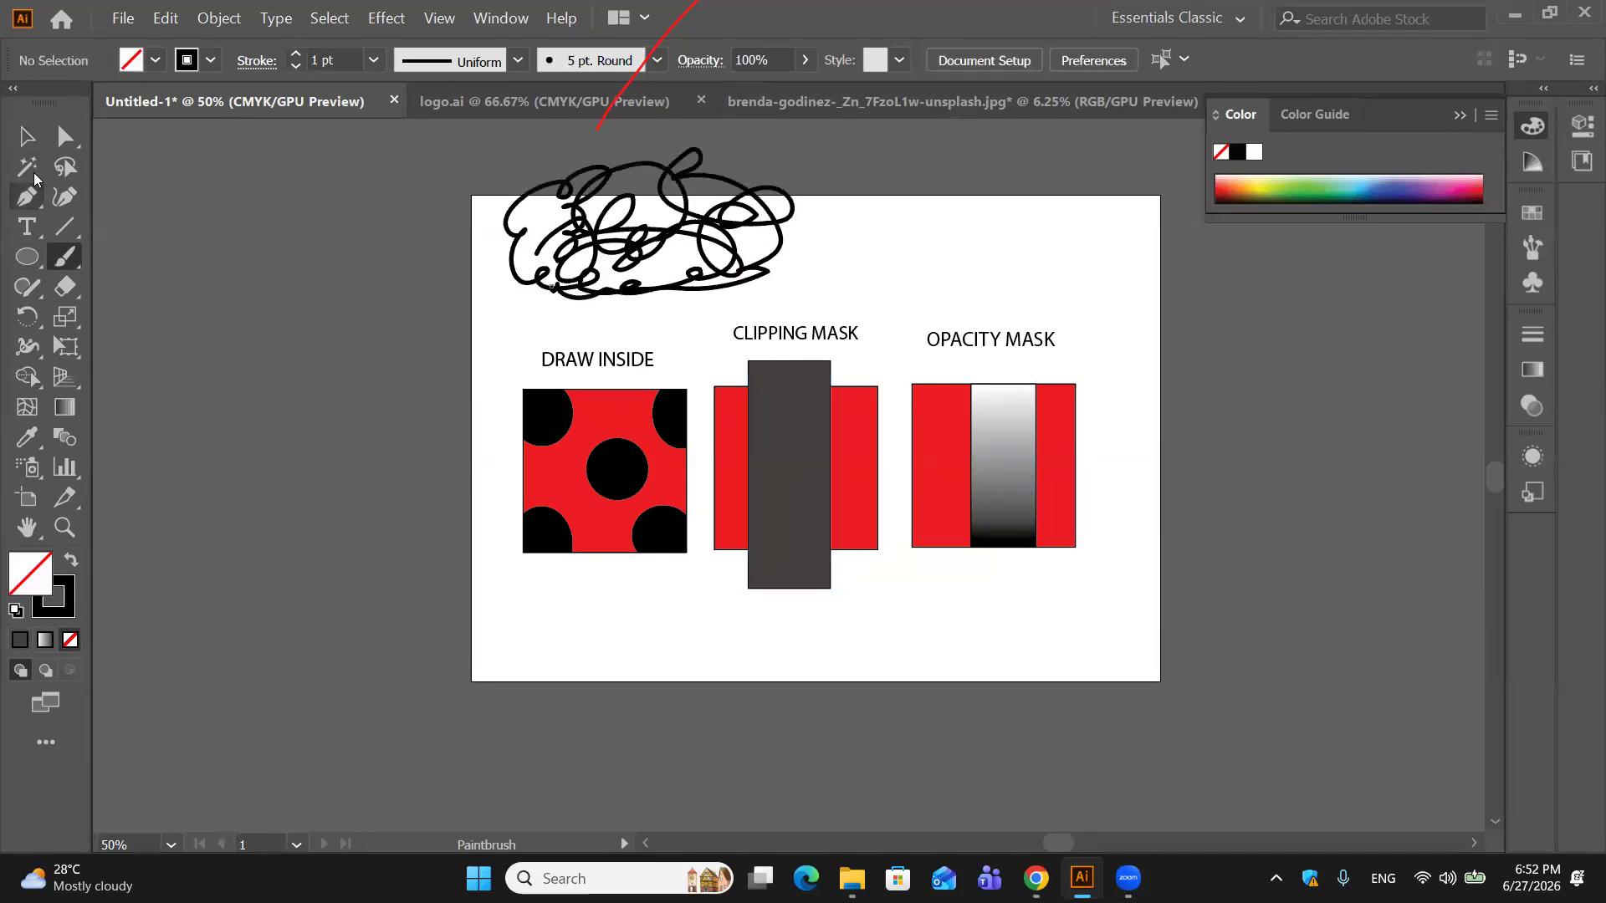
Step: Draw an unfilled rectangle enclosing the whole scribble
{"action": "left_click", "coordinate": [26, 137]}
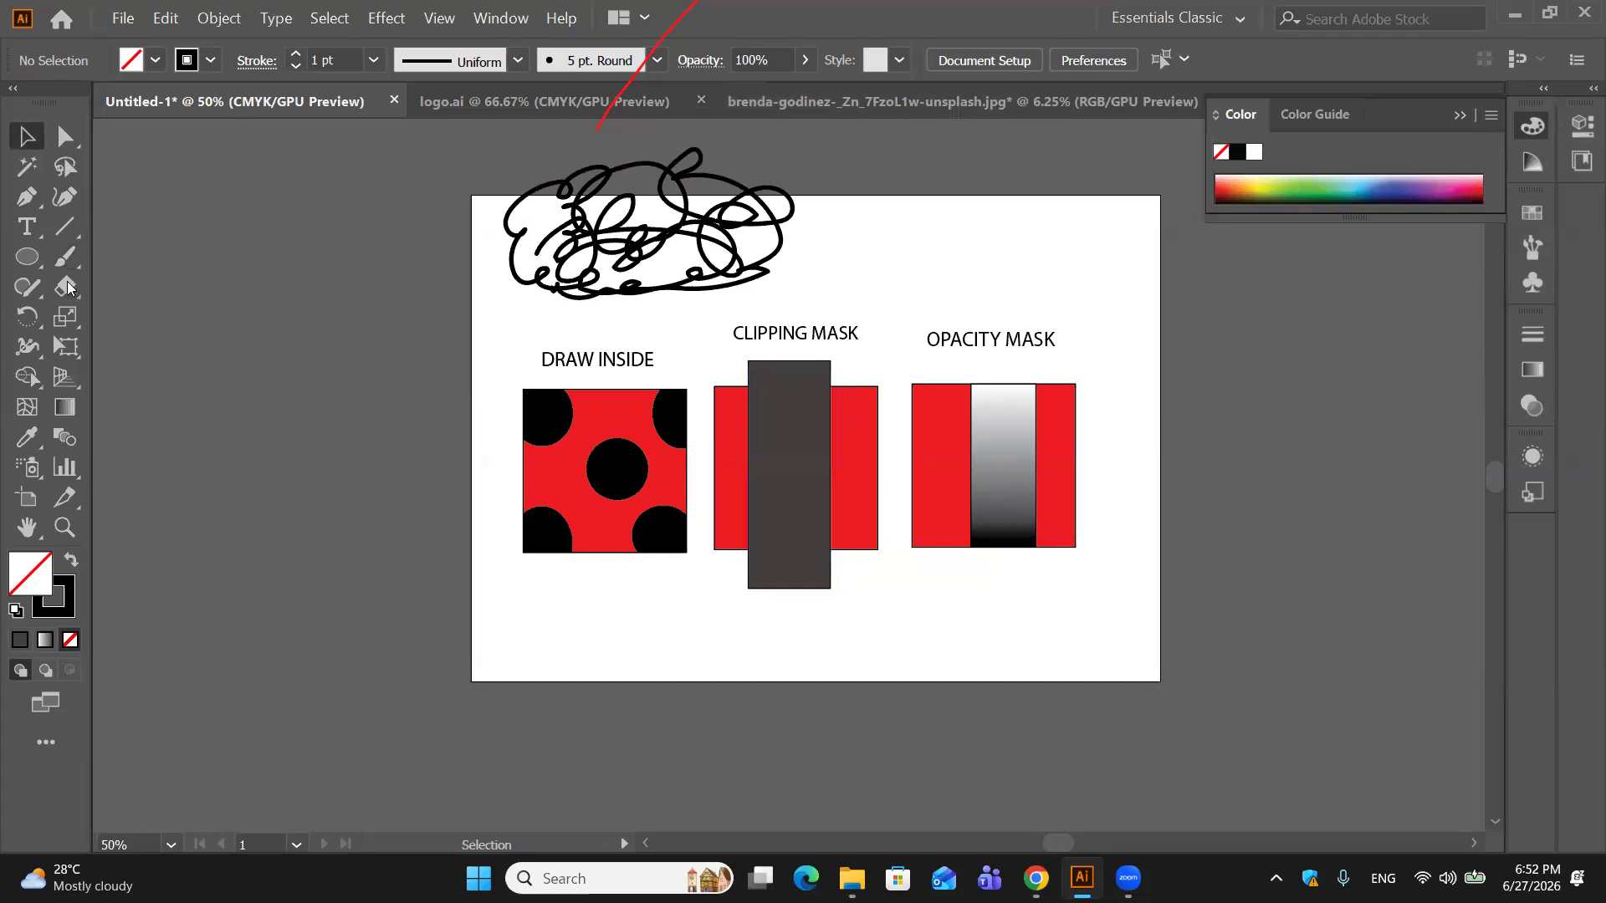
{"action": "left_click_drag", "start_coordinate": [40, 260], "coordinate": [132, 260]}
{"action": "left_click_drag", "start_coordinate": [497, 150], "coordinate": [800, 296]}
{"action": "left_click", "coordinate": [25, 135]}
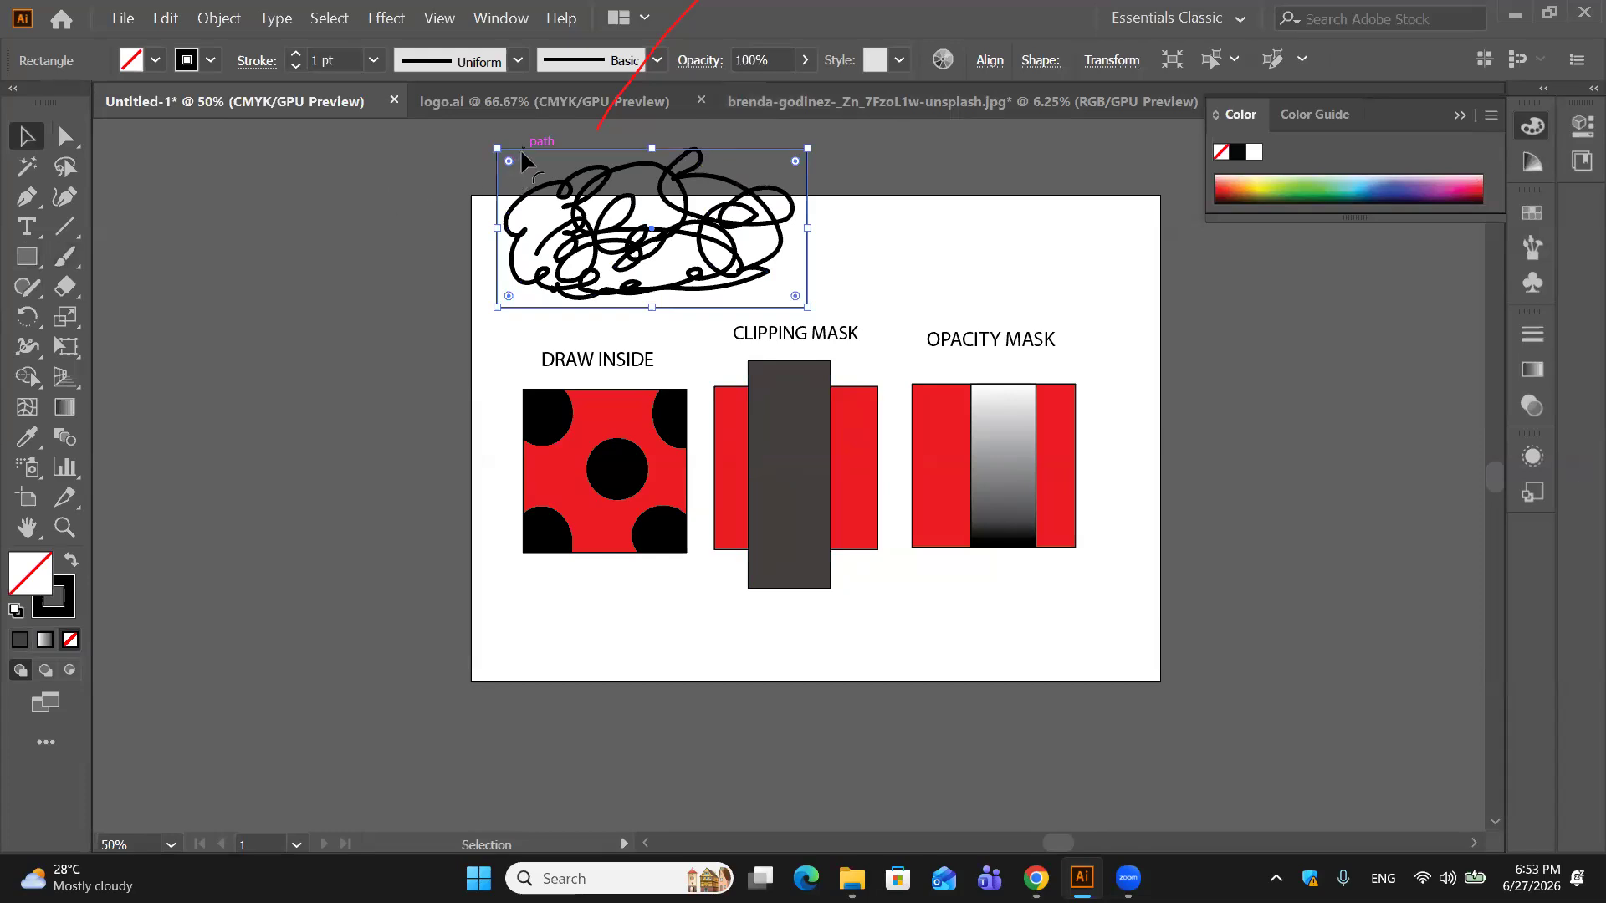
Step: Swap fill and stroke on the scribble and its rectangle, and combine them into a clipping mask
{"action": "left_click", "coordinate": [661, 243], "text": "shift"}
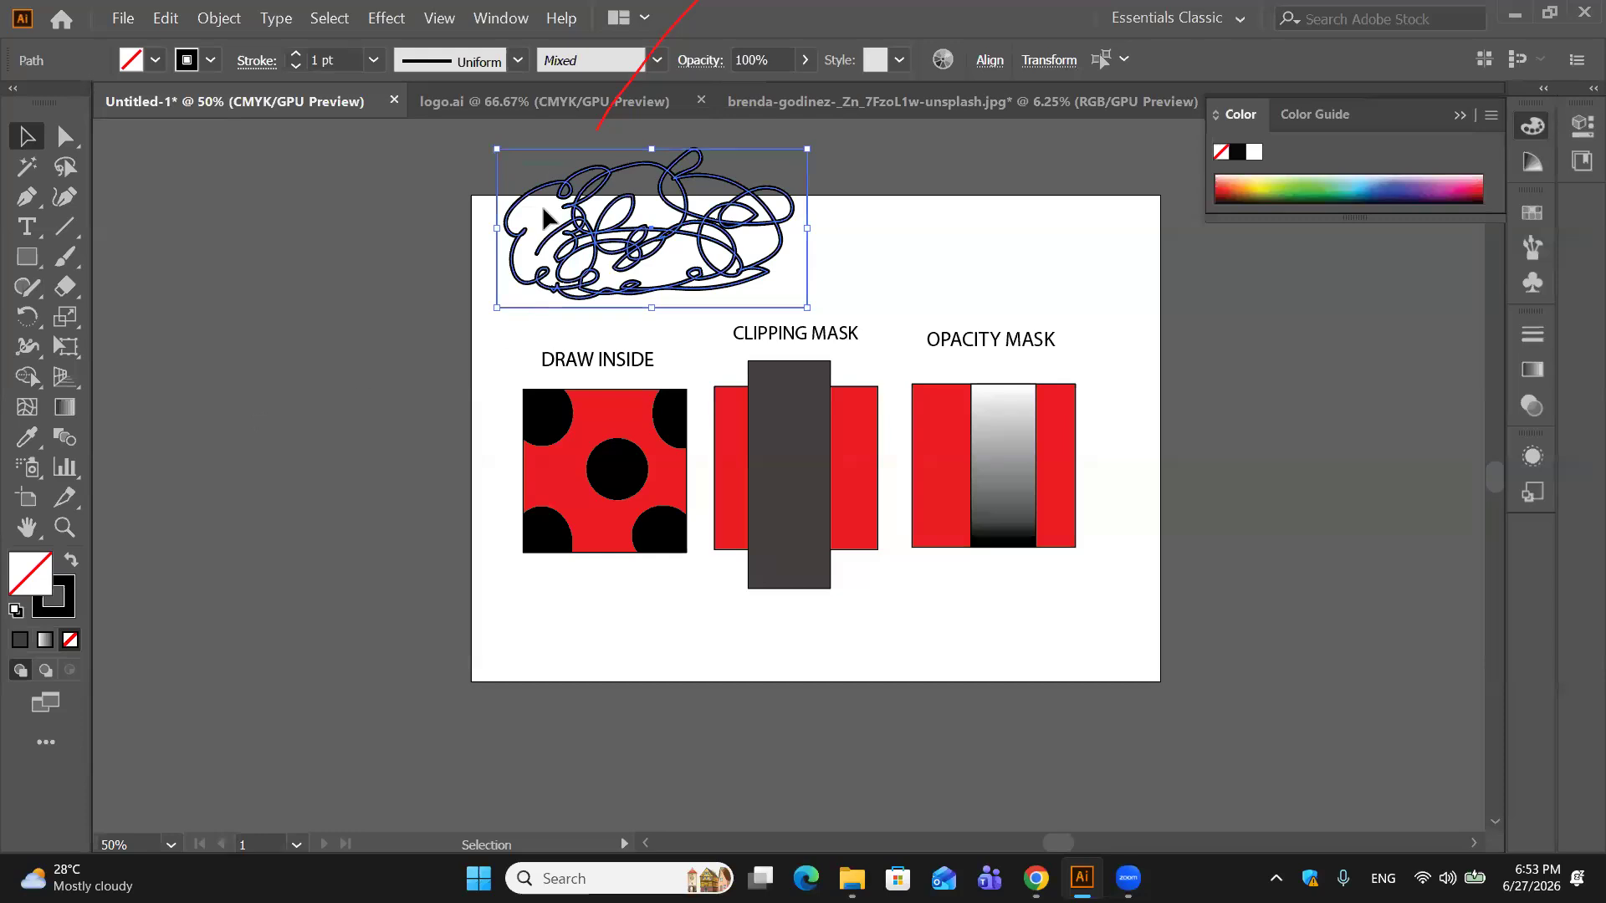
{"action": "left_click", "coordinate": [71, 562]}
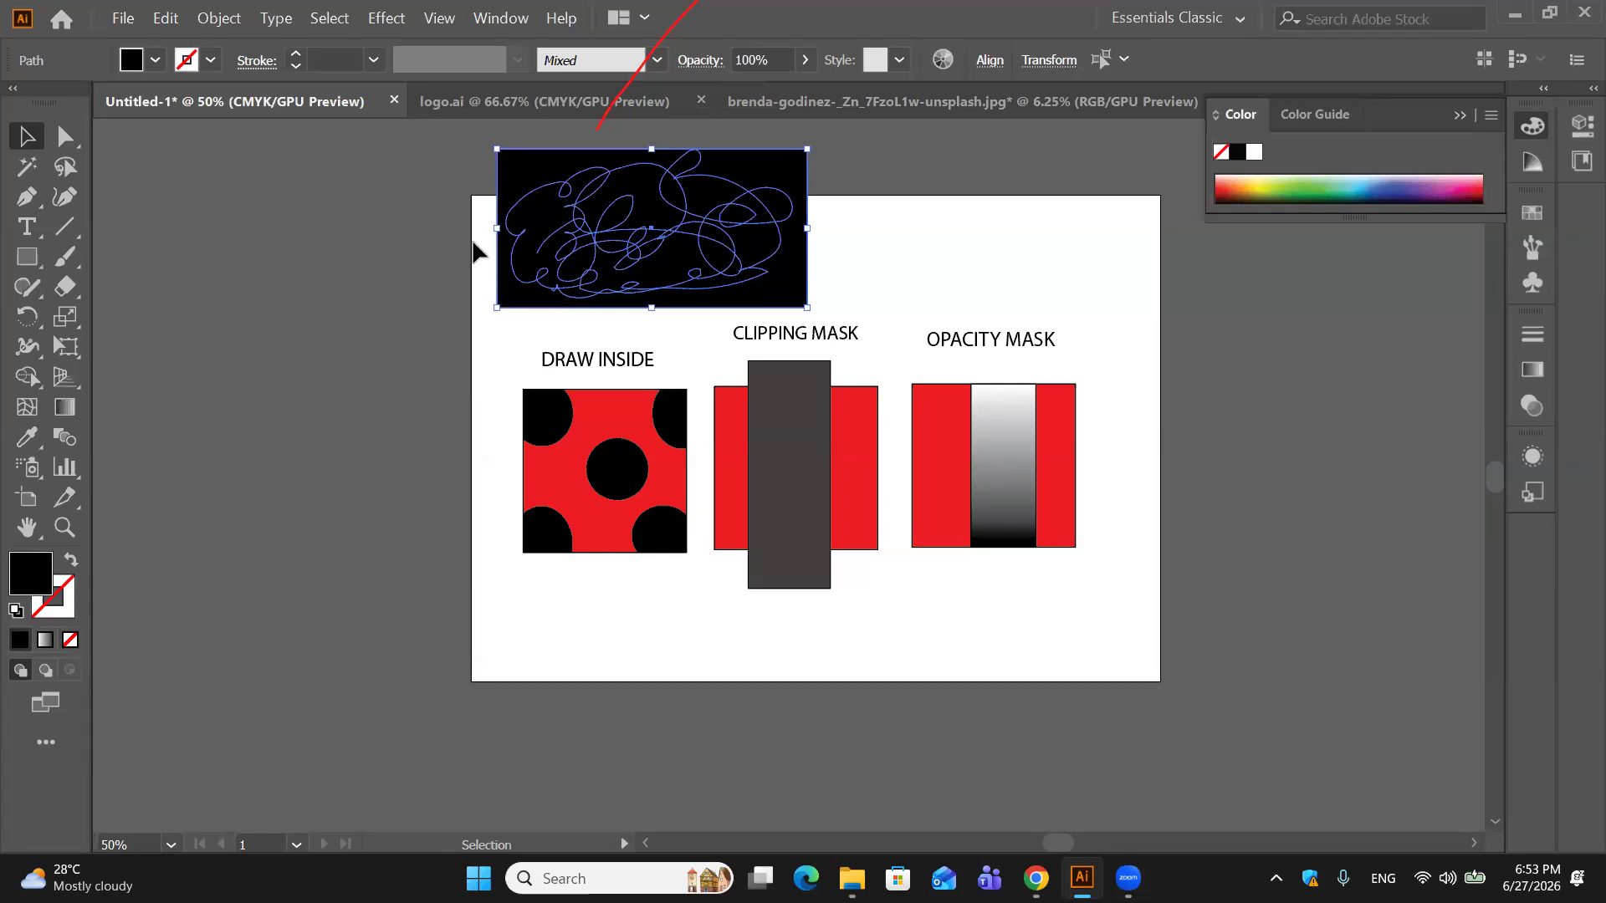
{"action": "right_click", "coordinate": [666, 228]}
{"action": "left_click", "coordinate": [736, 450]}
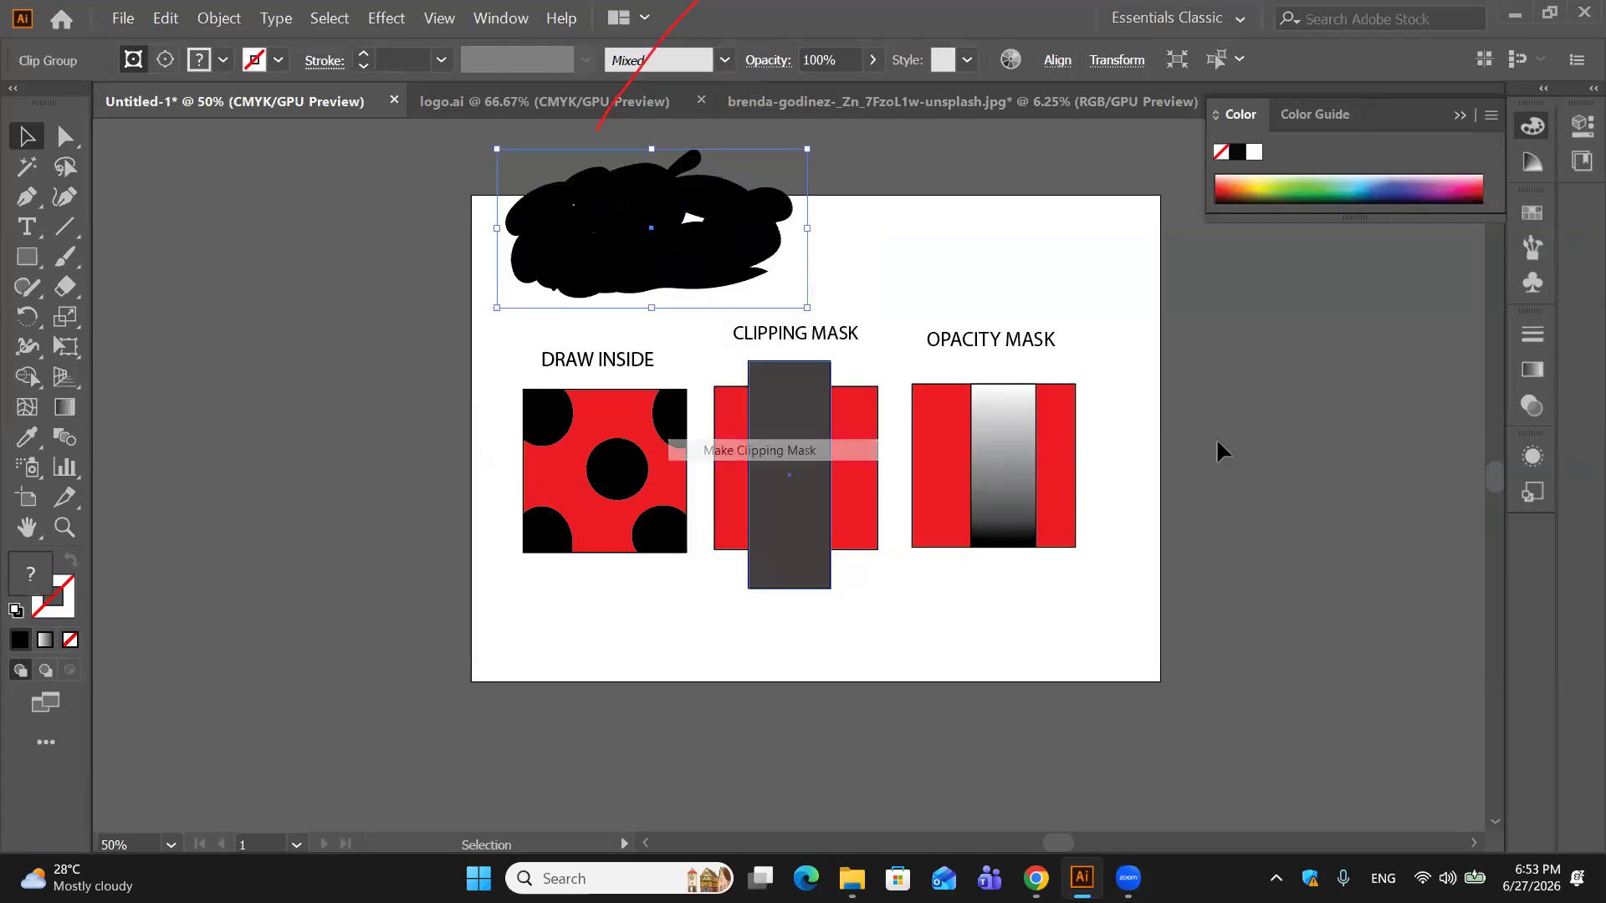
{"action": "left_click", "coordinate": [795, 301]}
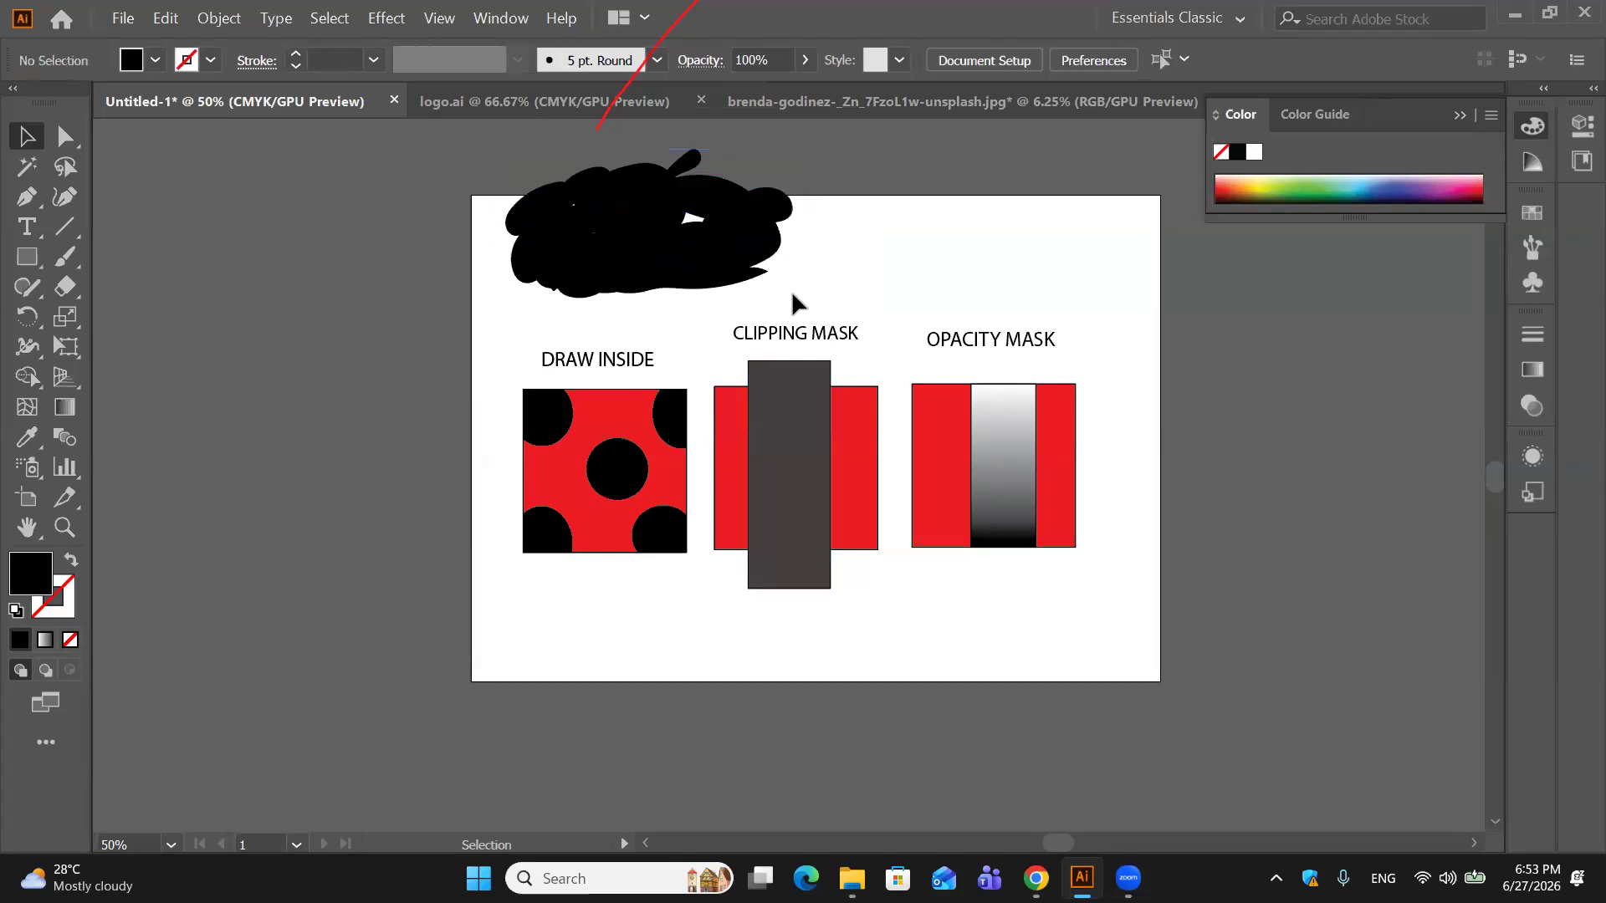
Step: Delete the clipped scribble group
{"action": "left_click", "coordinate": [666, 230]}
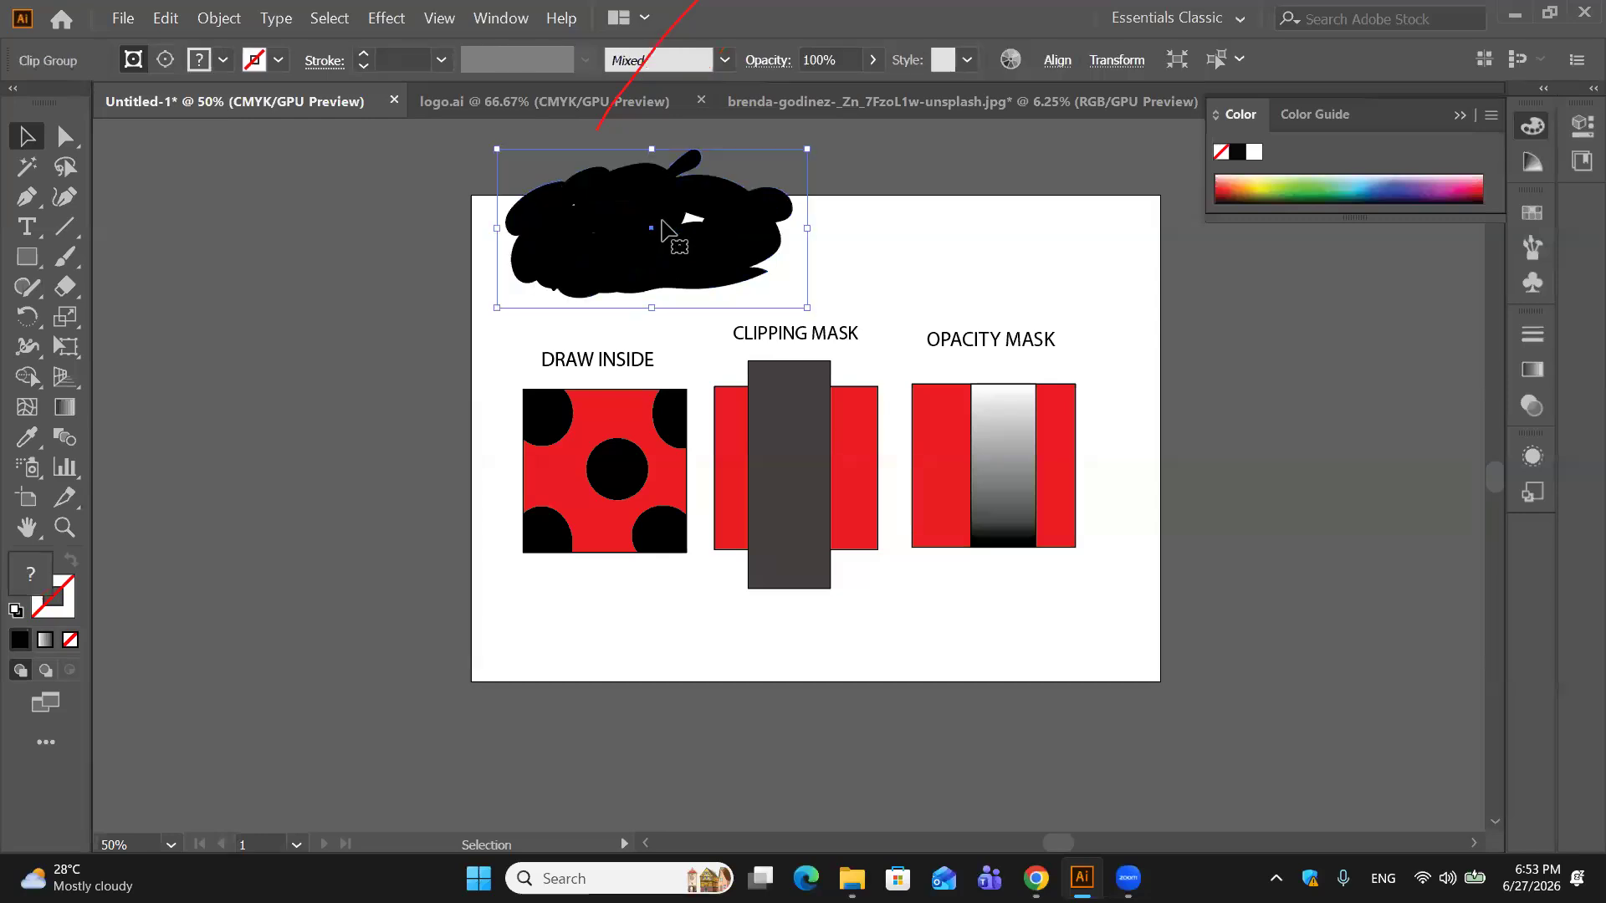
{"action": "key", "text": "Delete"}
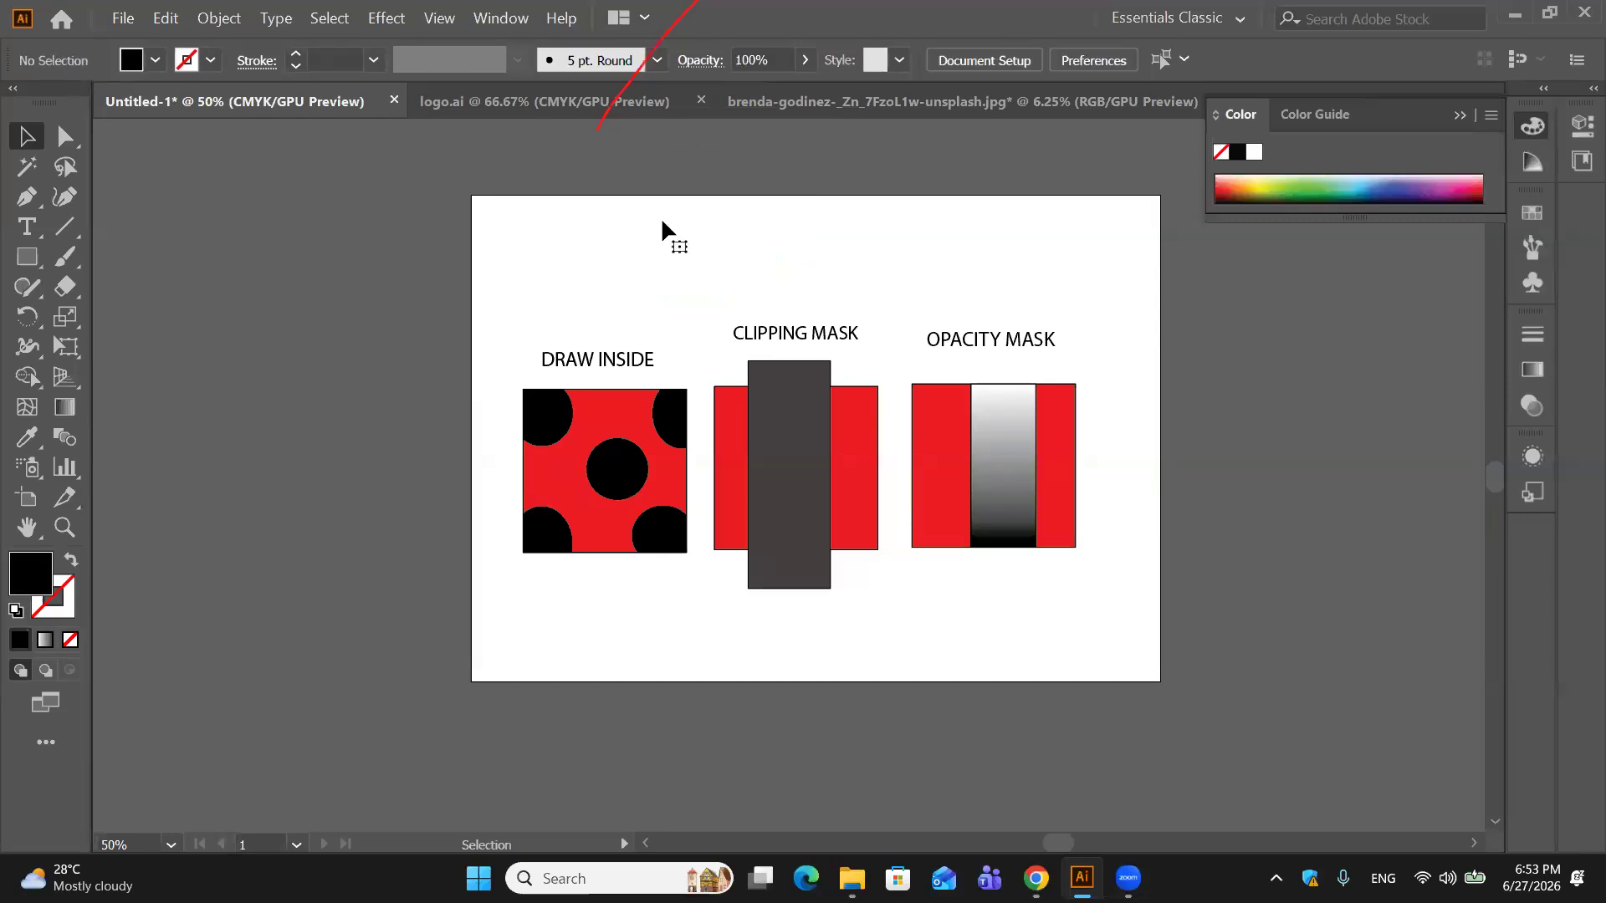
Step: Return to the fruit photo document and undo the clipping mask and the green circle's last move
{"action": "left_click", "coordinate": [830, 105]}
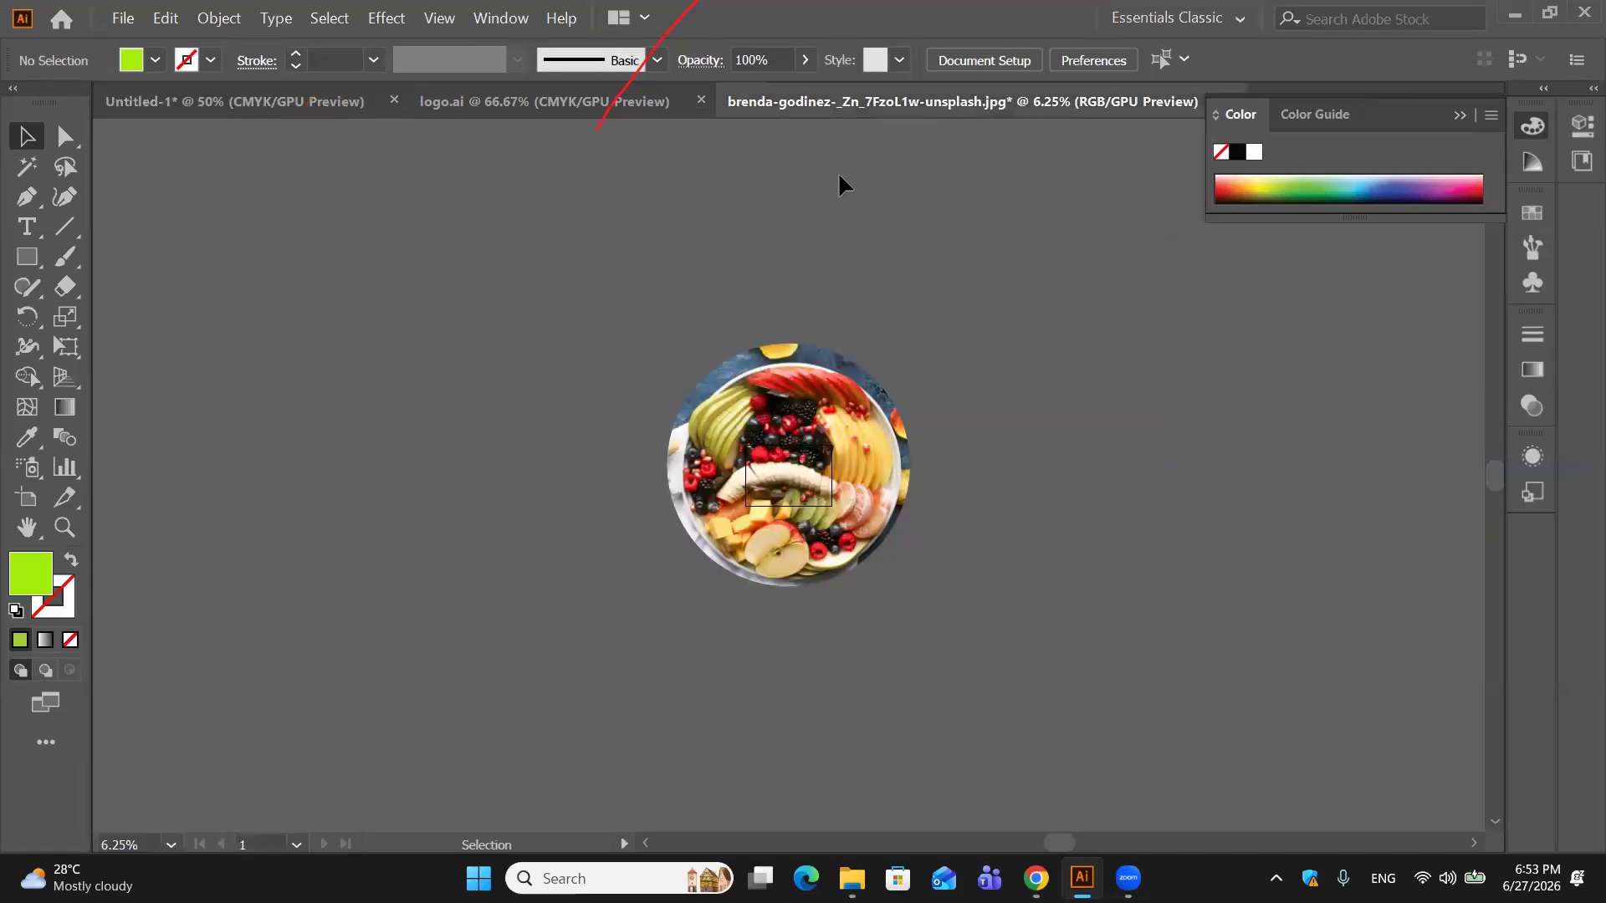
{"action": "key", "text": "ctrl+z"}
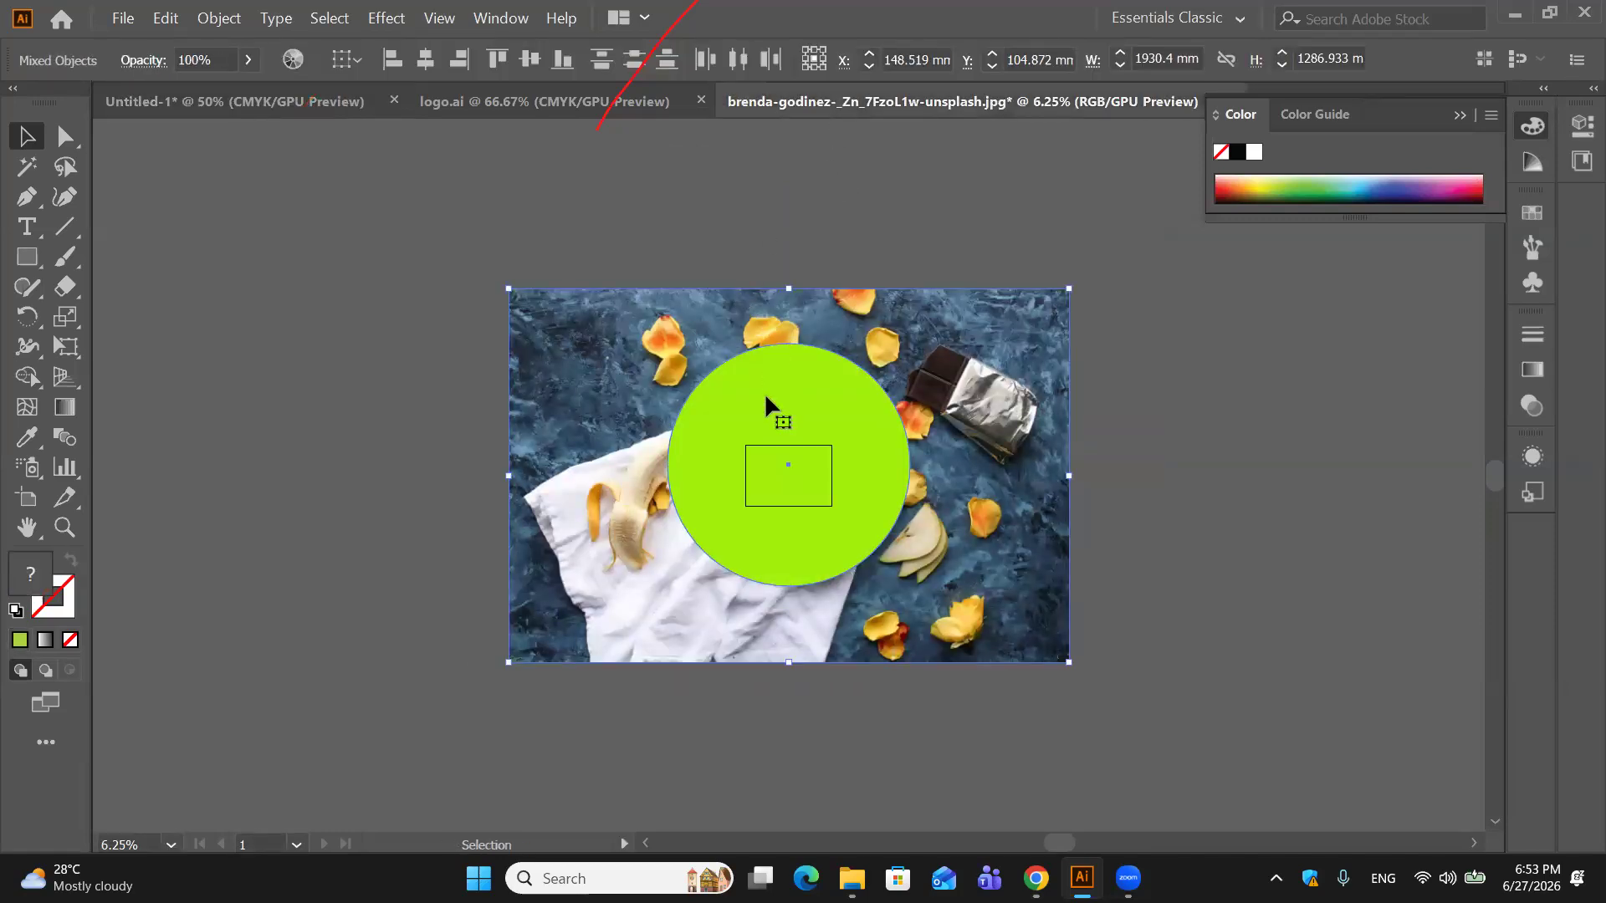
{"action": "key", "text": "ctrl+z"}
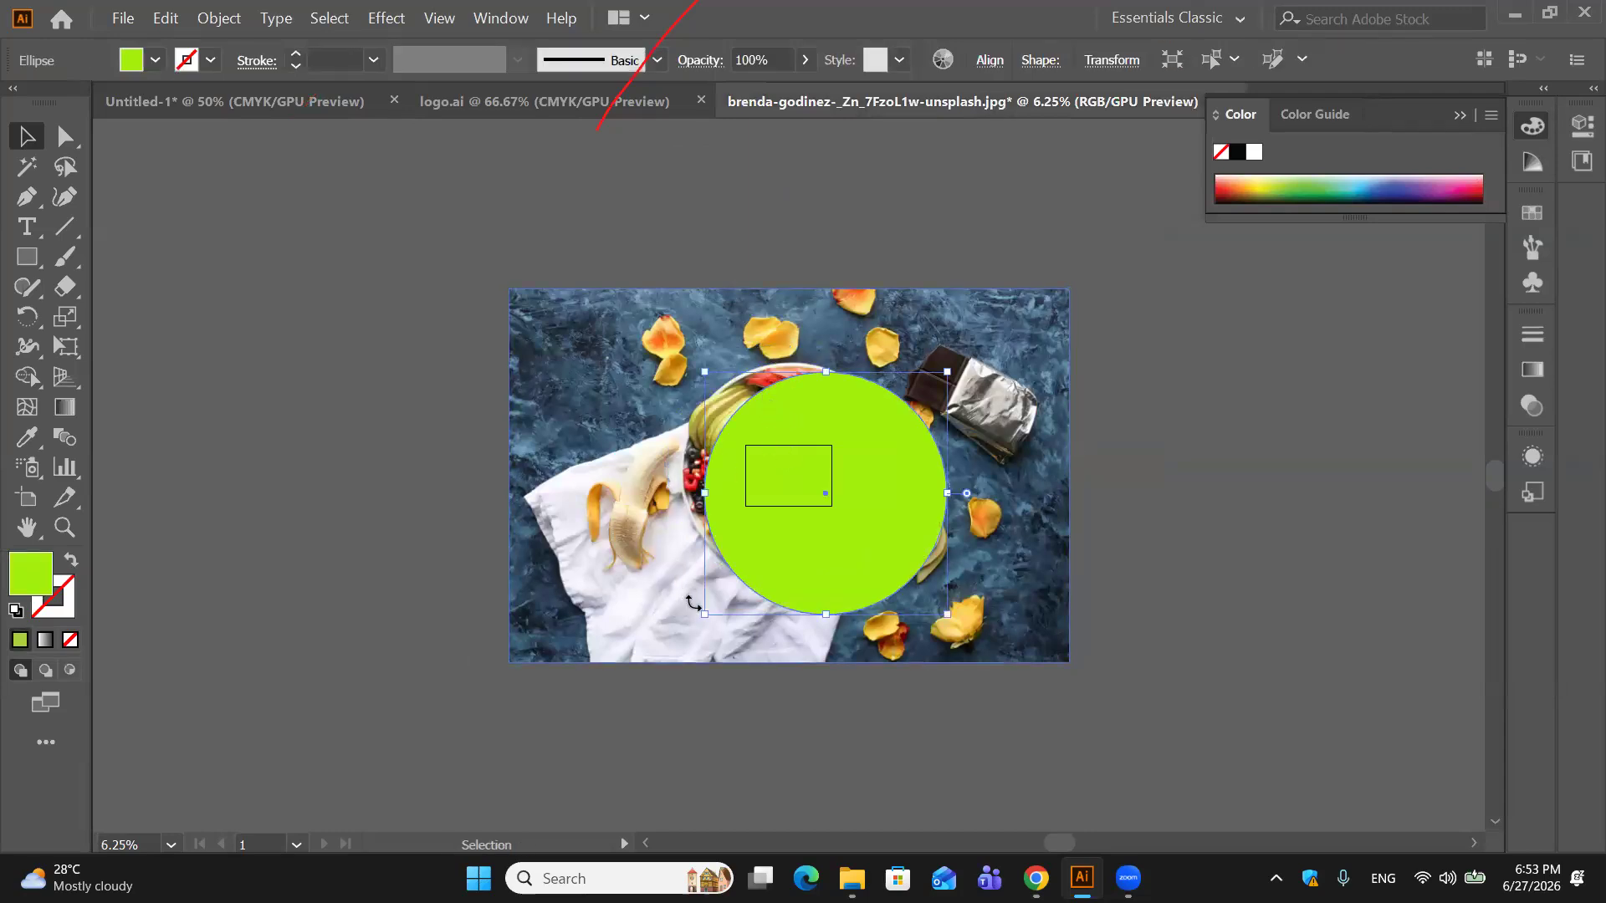
Step: Shrink the green circle toward its upper-right corner and draw three more green ellipses over other parts of the photo
{"action": "left_click_drag", "start_coordinate": [705, 615], "coordinate": [806, 544]}
{"action": "left_click", "coordinate": [28, 266]}
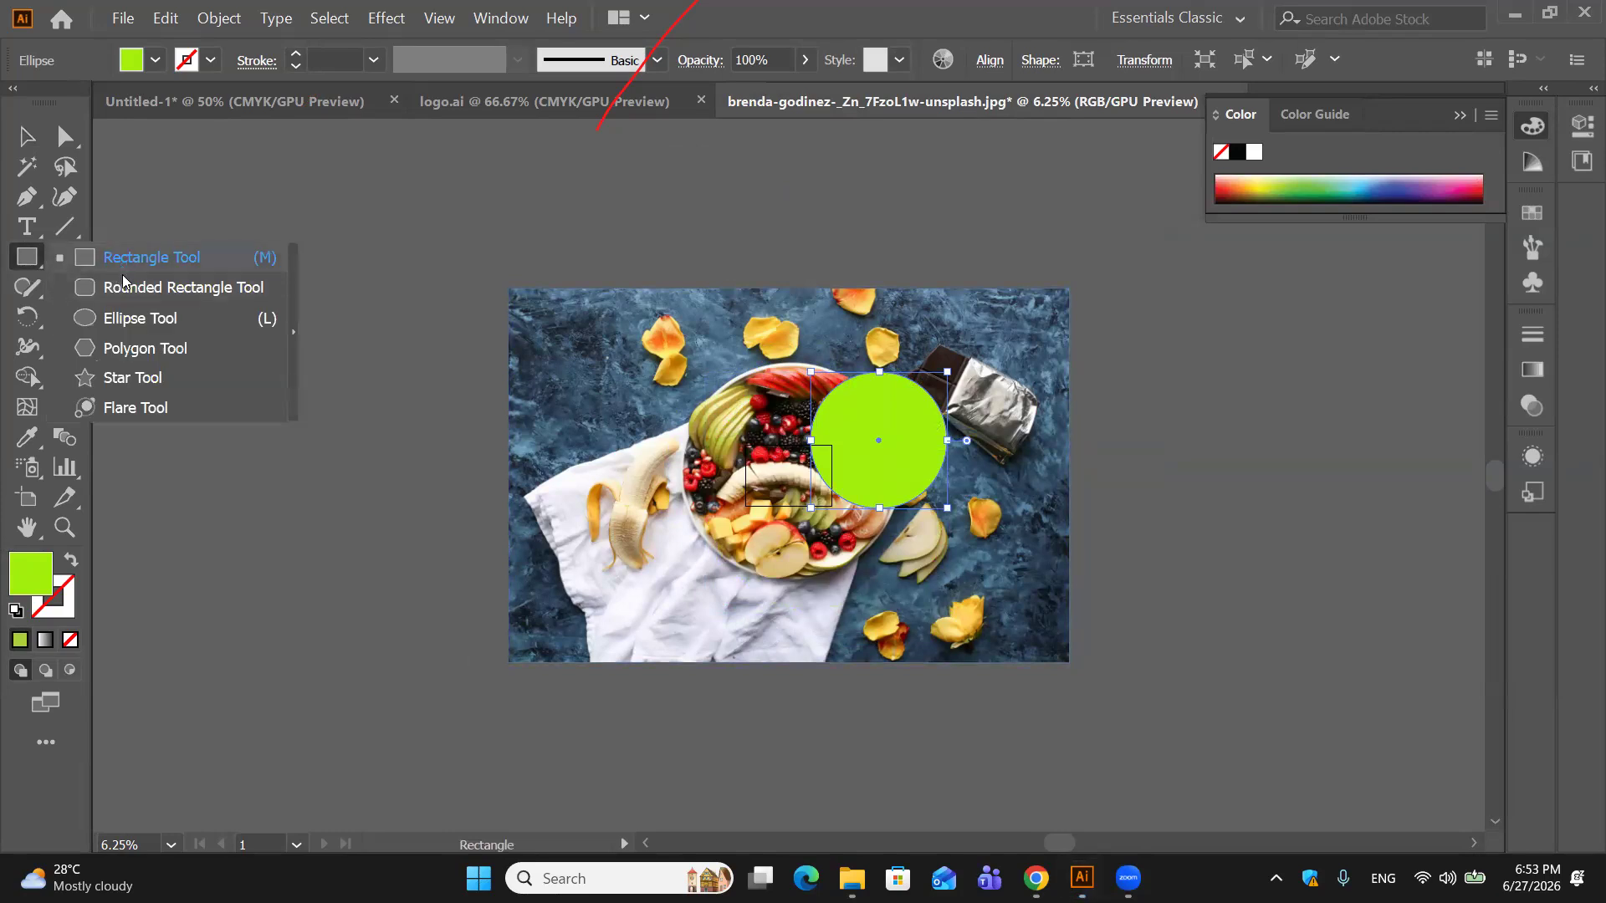
{"action": "left_click", "coordinate": [140, 317]}
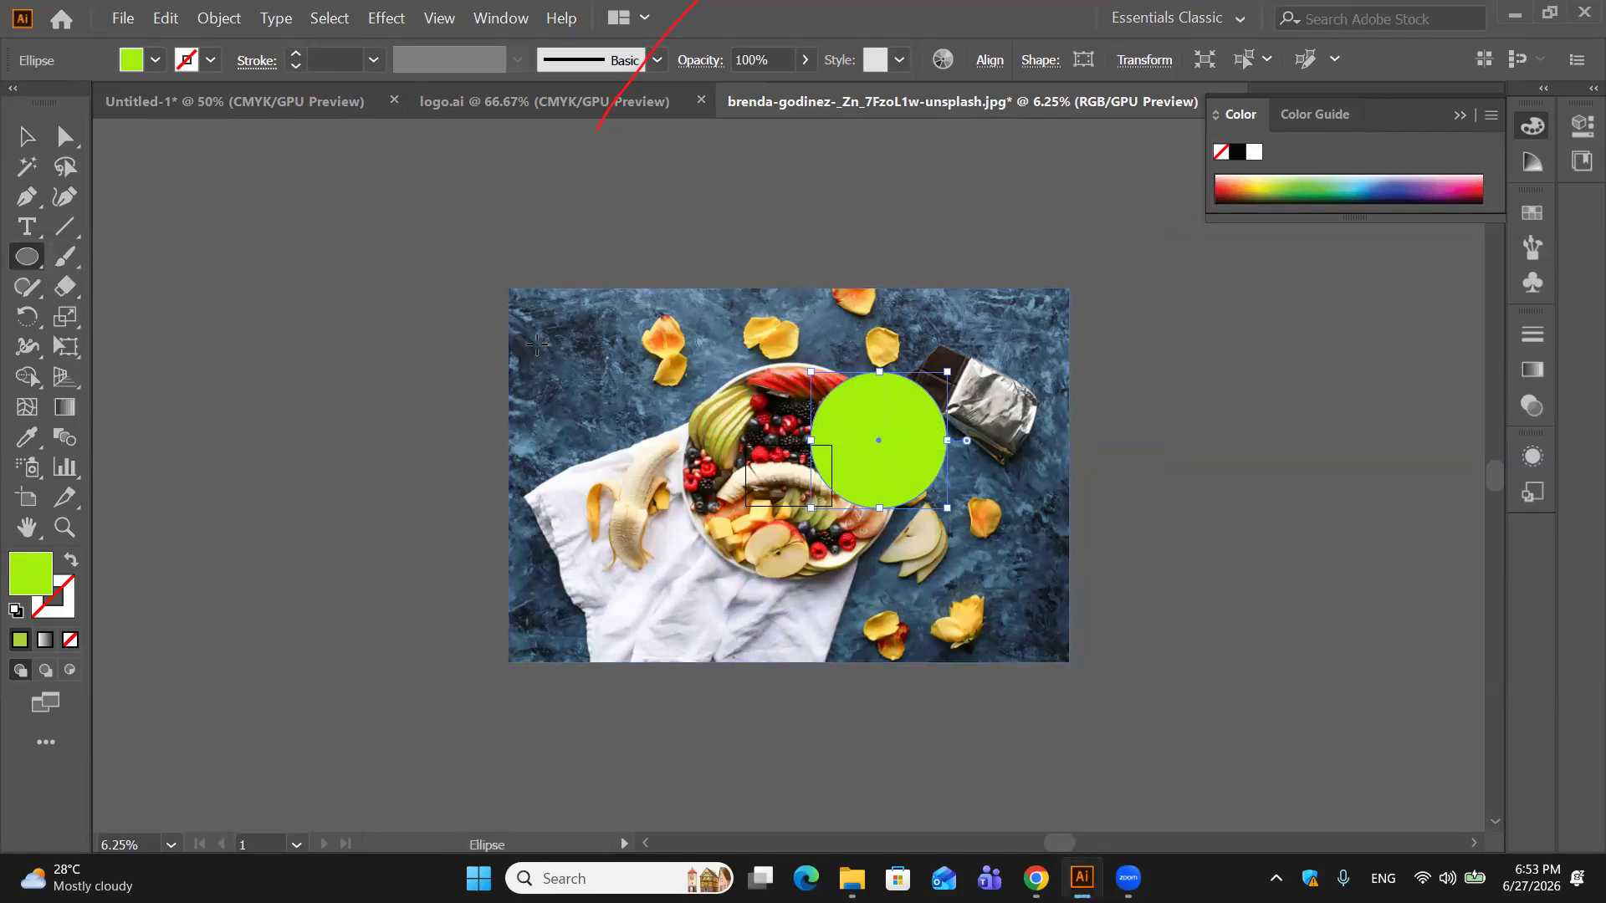
{"action": "left_click_drag", "start_coordinate": [536, 344], "coordinate": [640, 456]}
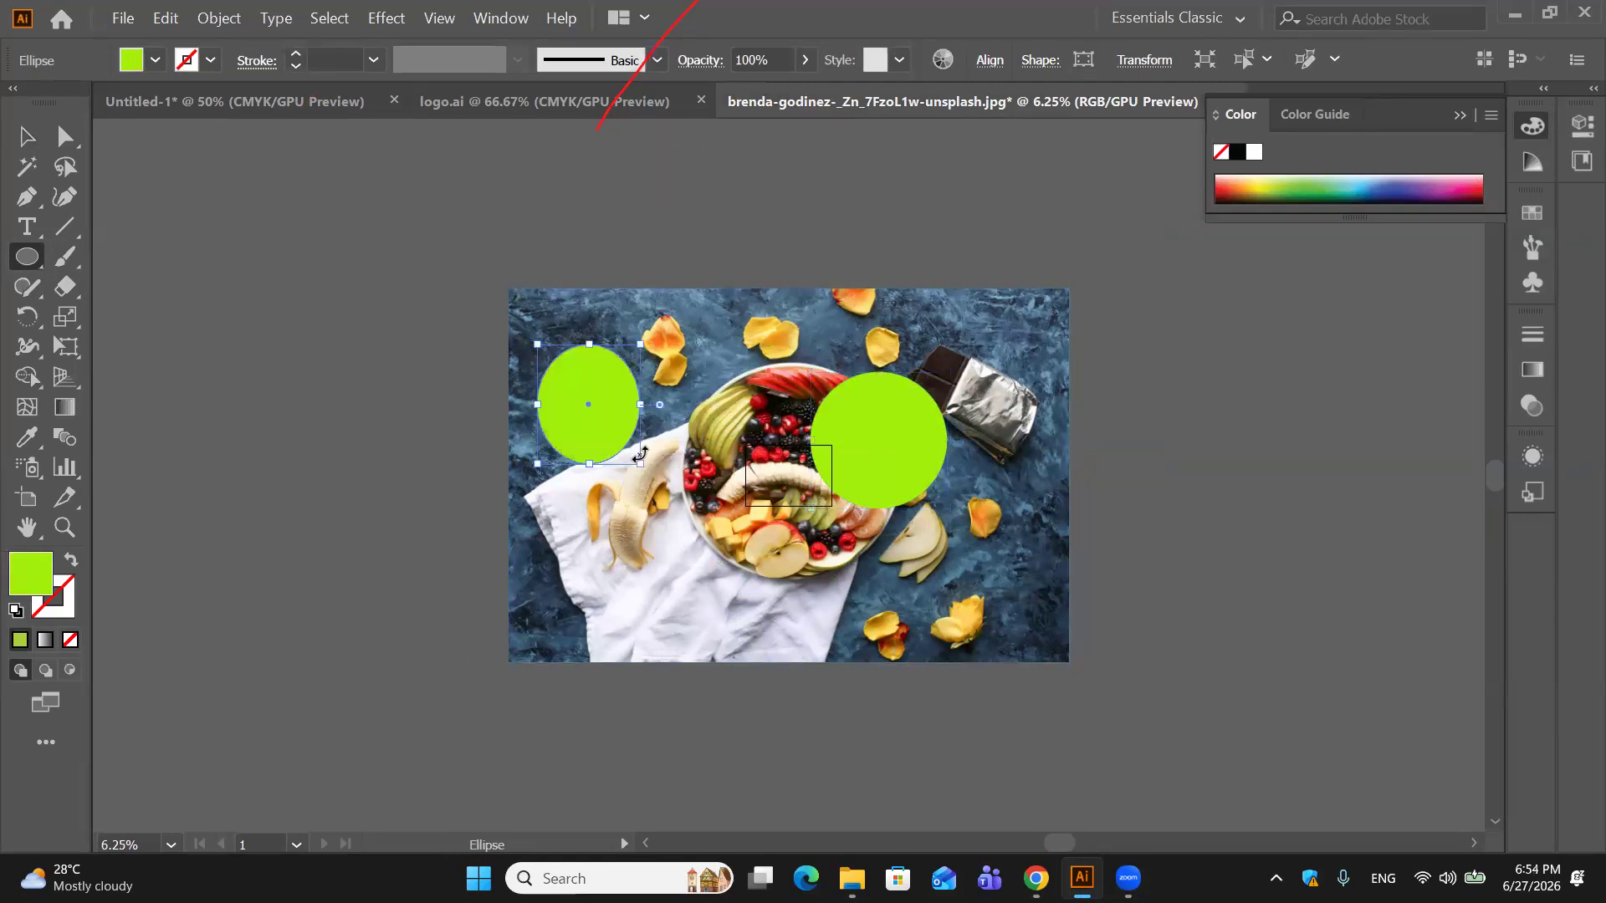
{"action": "left_click_drag", "start_coordinate": [714, 309], "coordinate": [842, 427]}
{"action": "left_click_drag", "start_coordinate": [562, 503], "coordinate": [684, 628]}
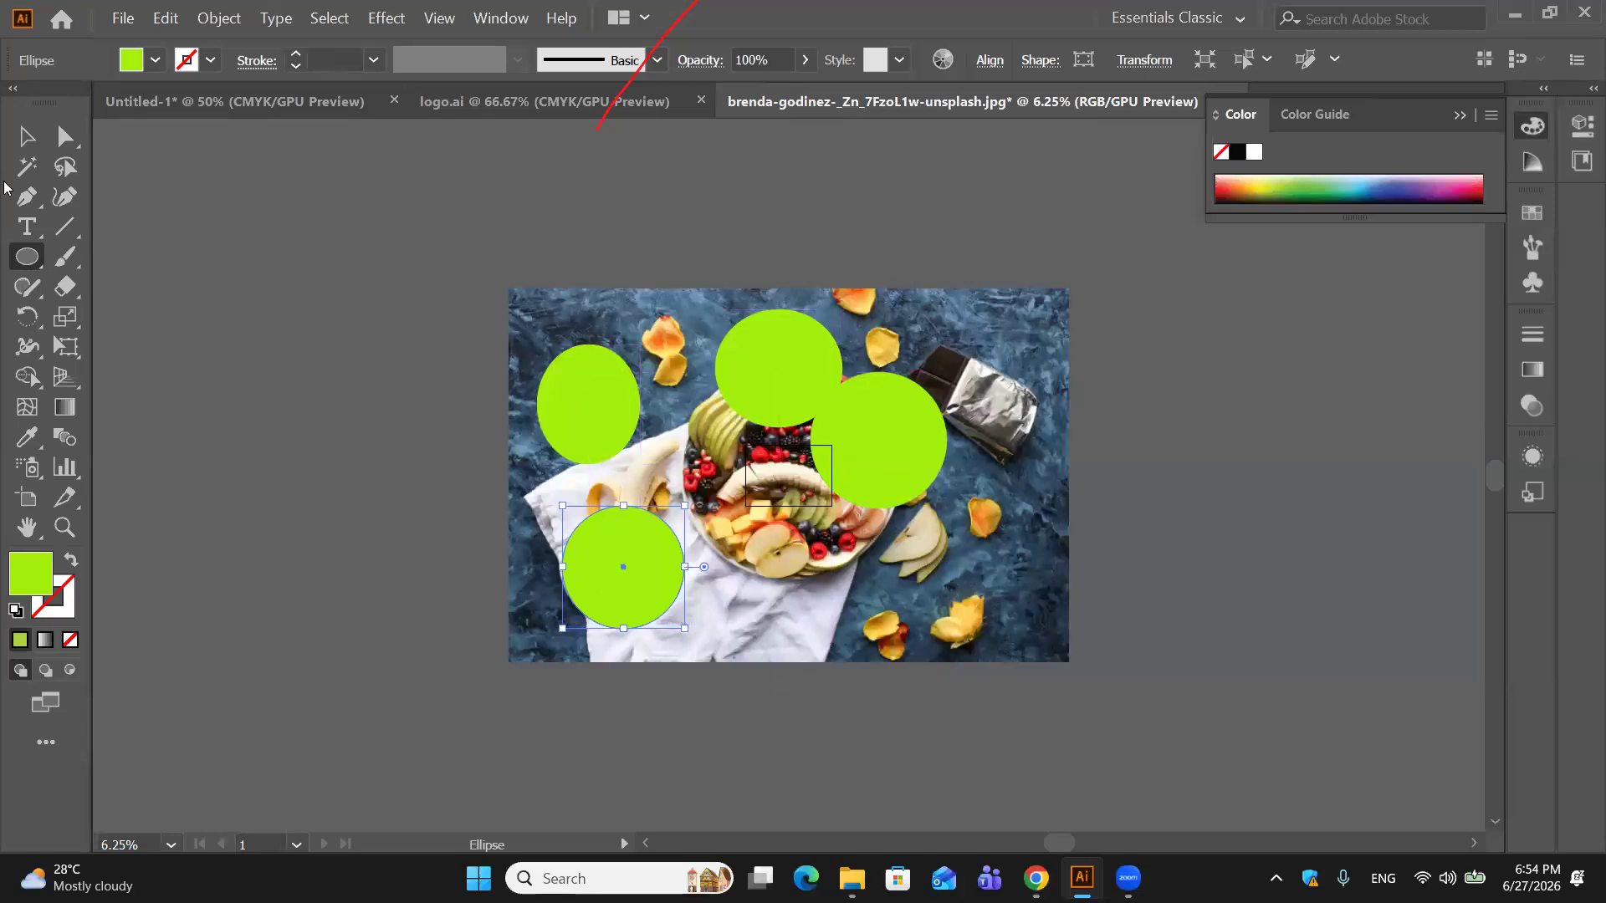
Step: Try a clipping mask with the fruit photo and all four green ellipses, and undo it together with the last ellipse drawn
{"action": "left_click", "coordinate": [23, 146]}
{"action": "key", "text": "ctrl+a"}
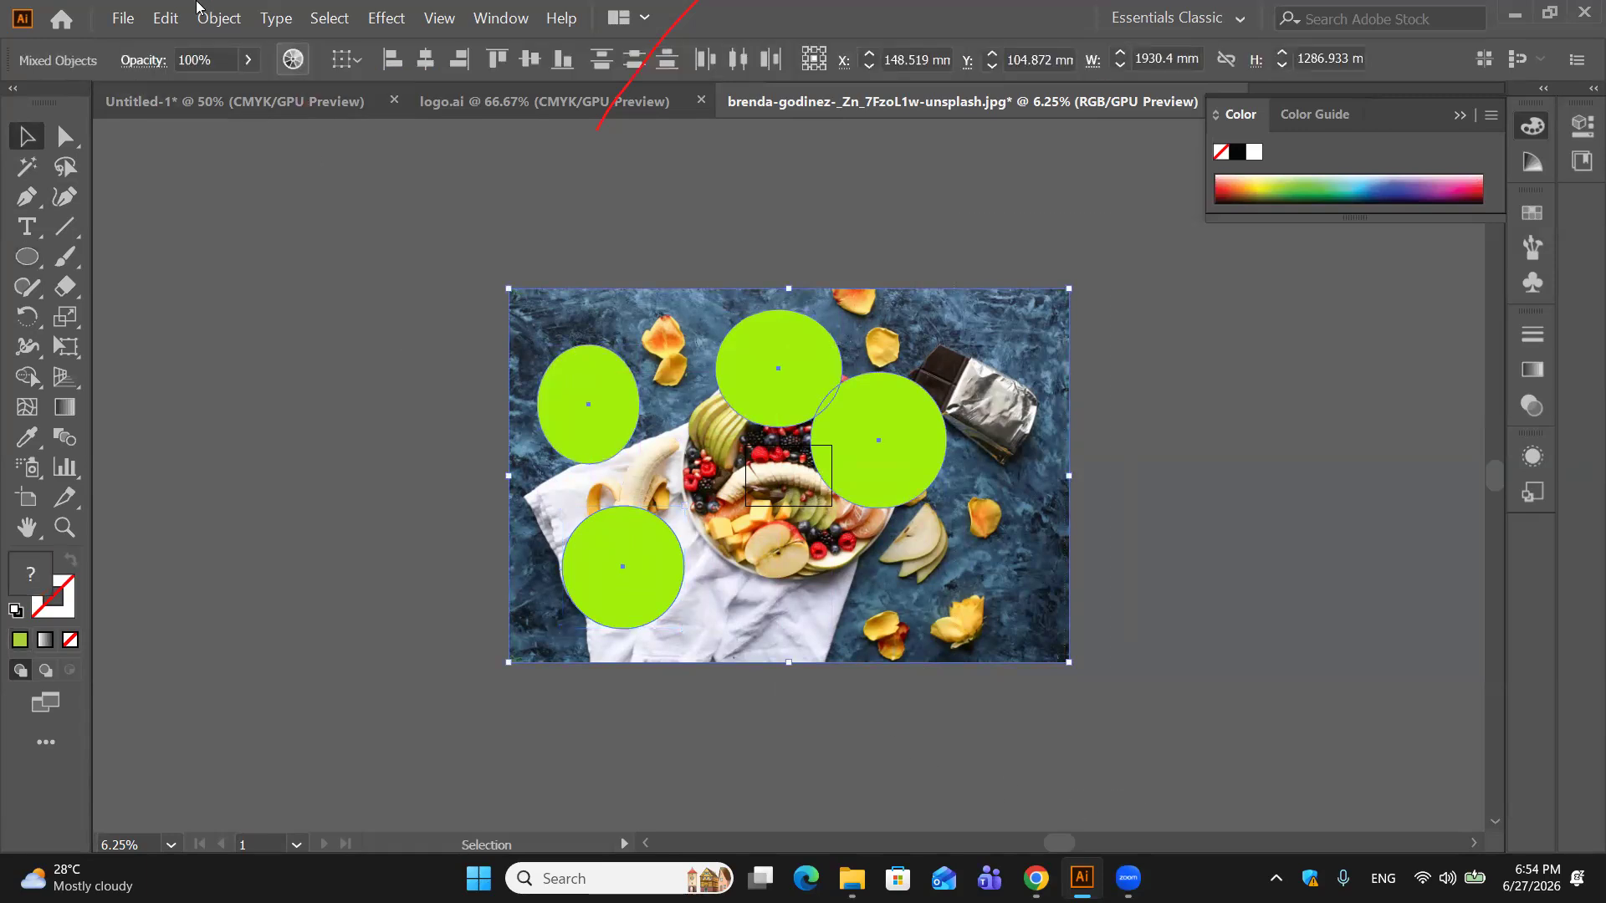
{"action": "left_click", "coordinate": [205, 17]}
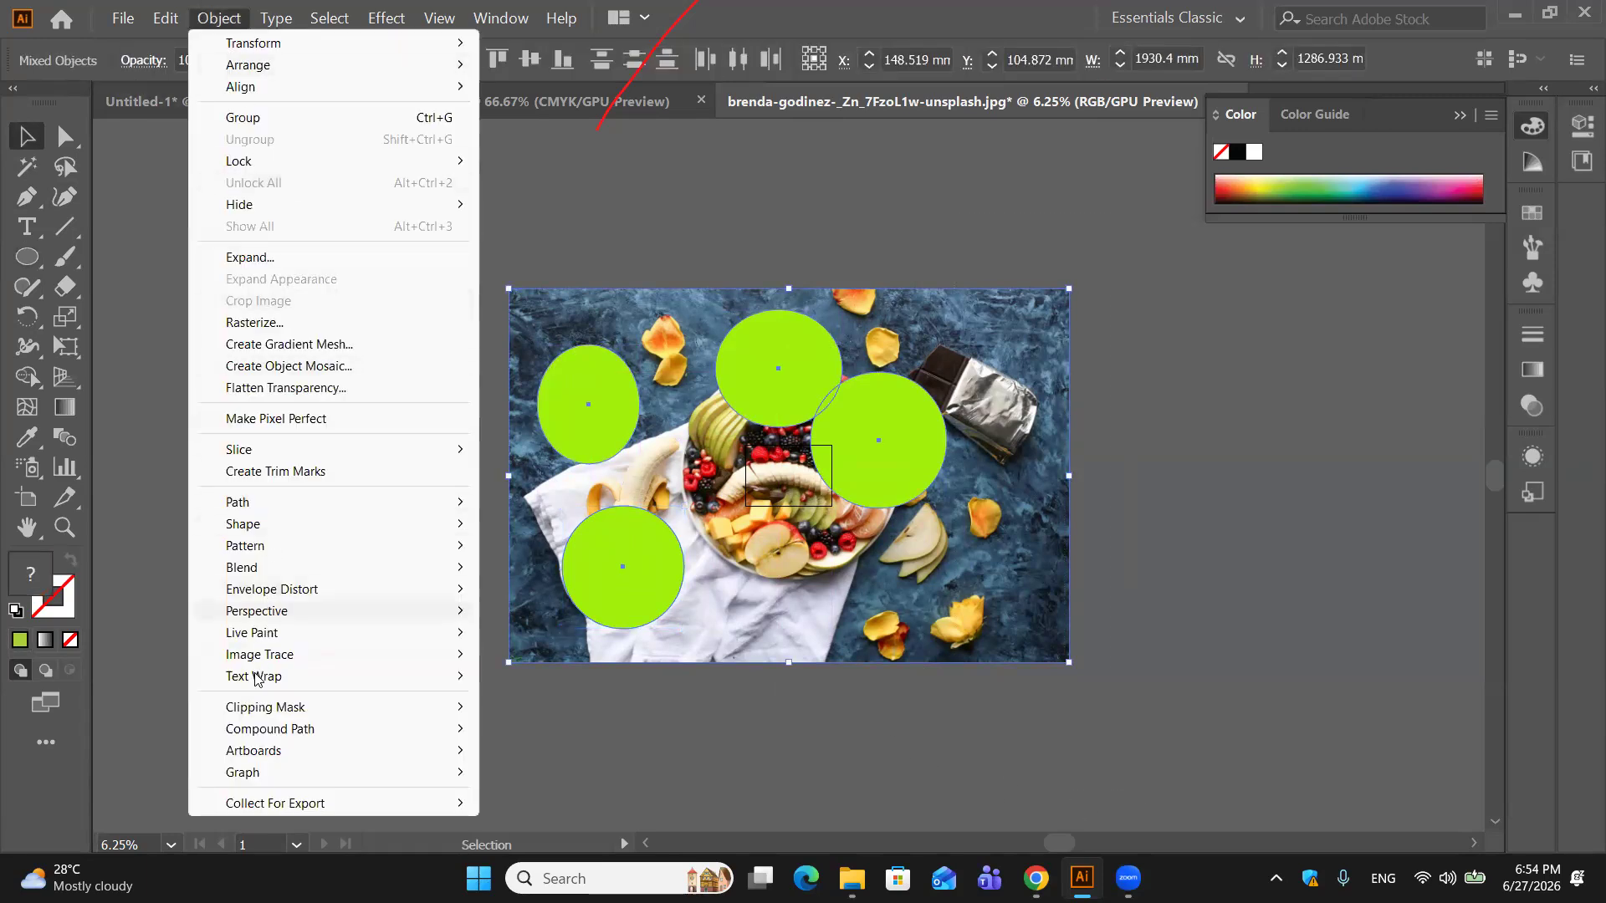
{"action": "mouse_move", "coordinate": [256, 712]}
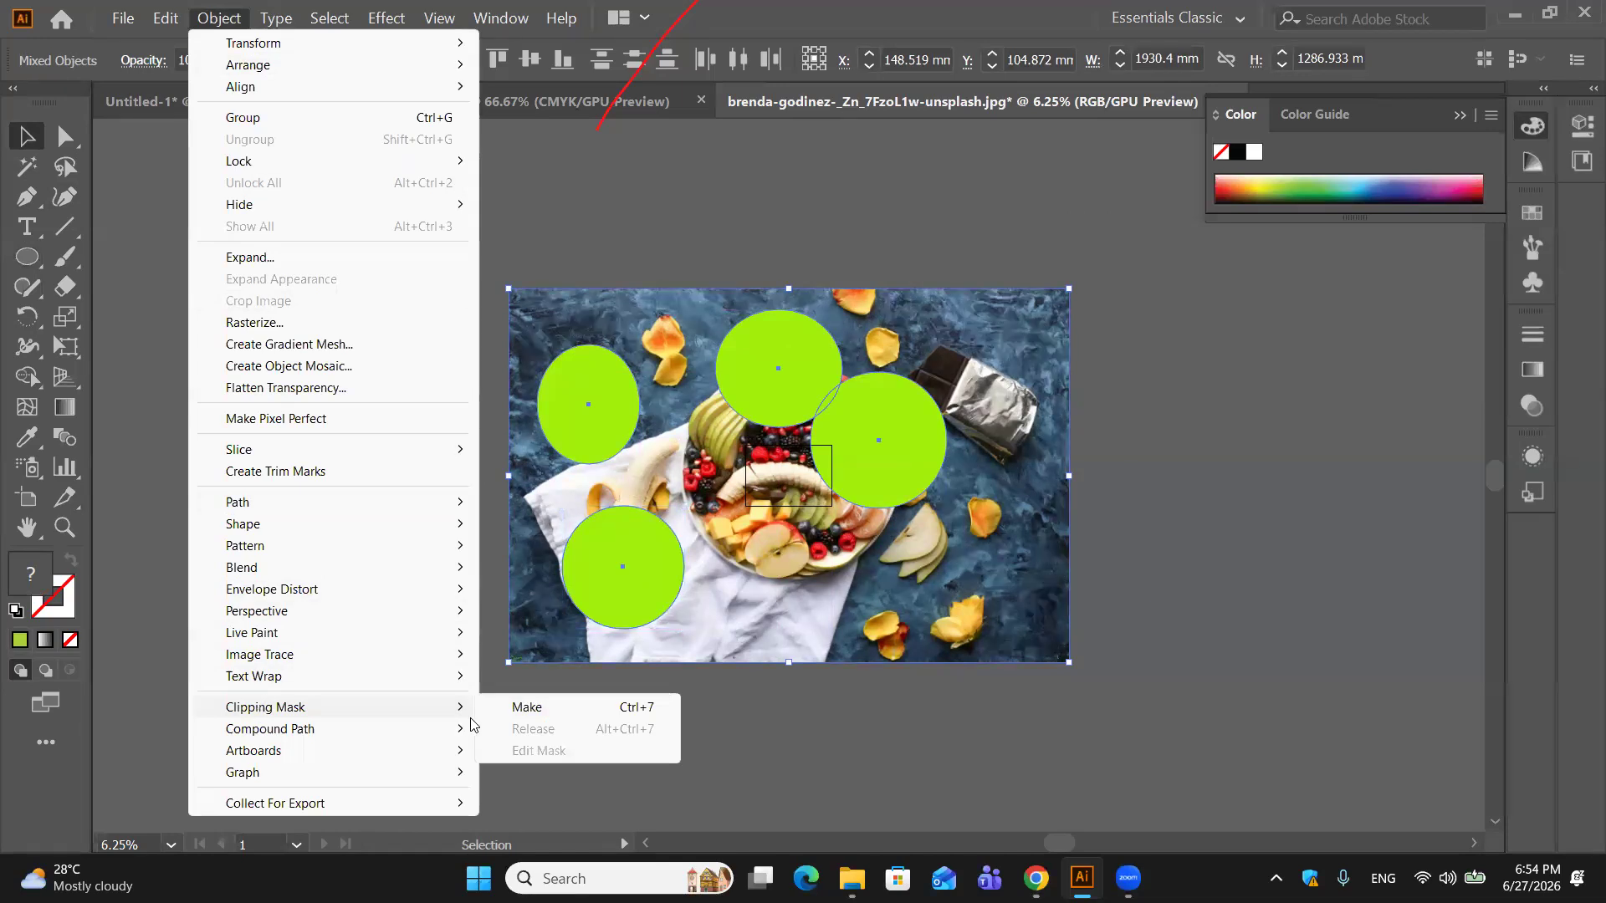
{"action": "left_click", "coordinate": [523, 707]}
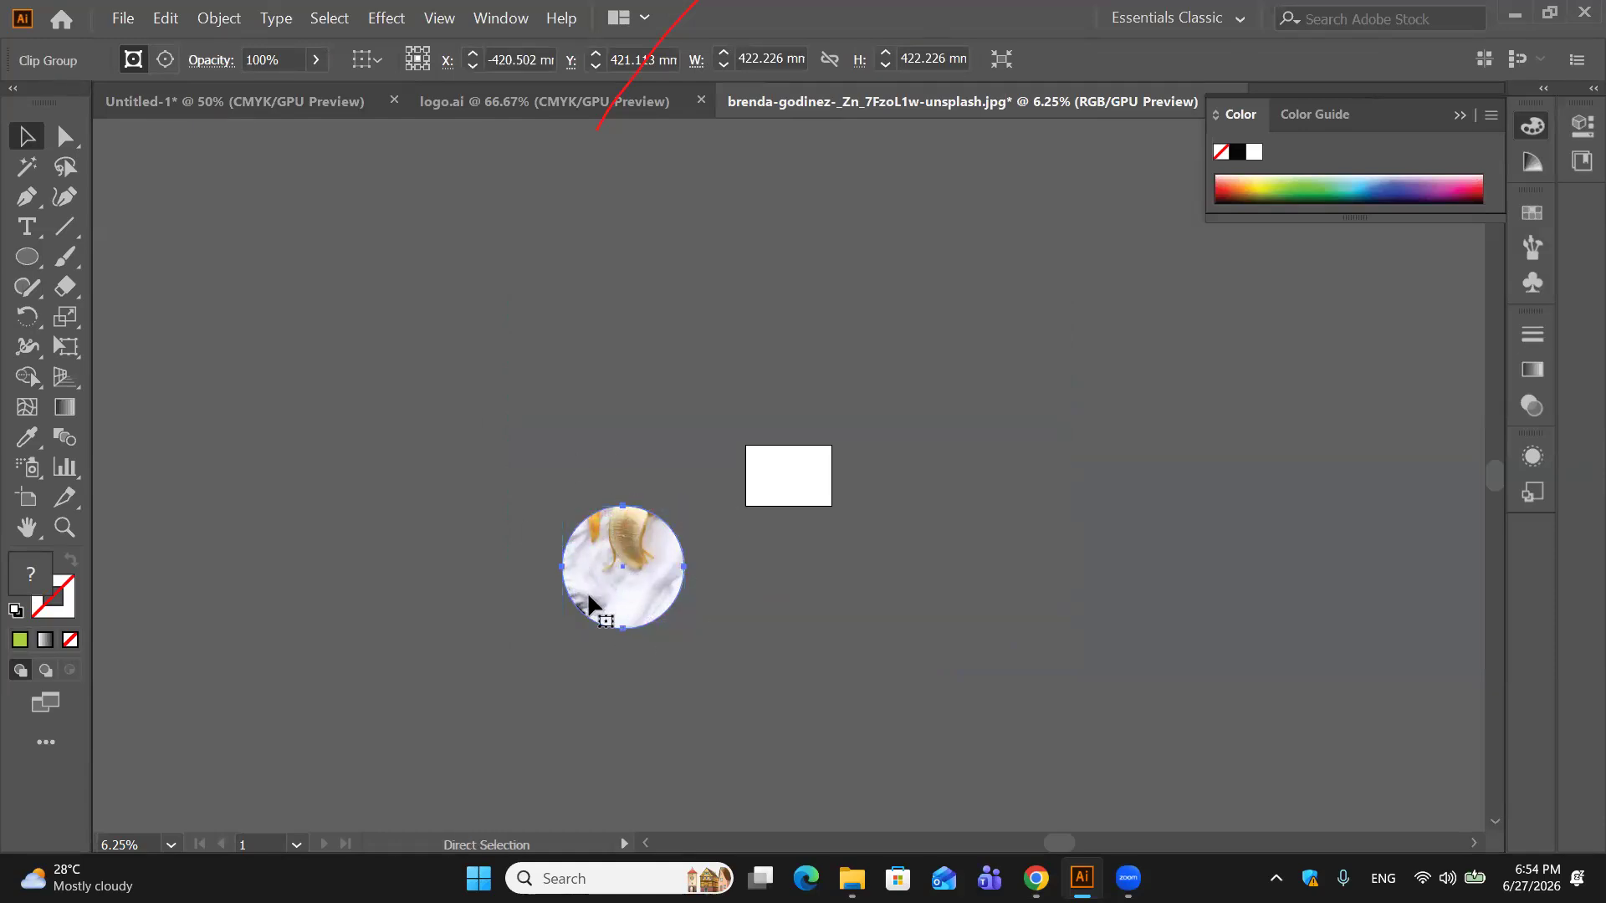
{"action": "key", "text": "ctrl+z"}
{"action": "key", "text": "ctrl+z"}
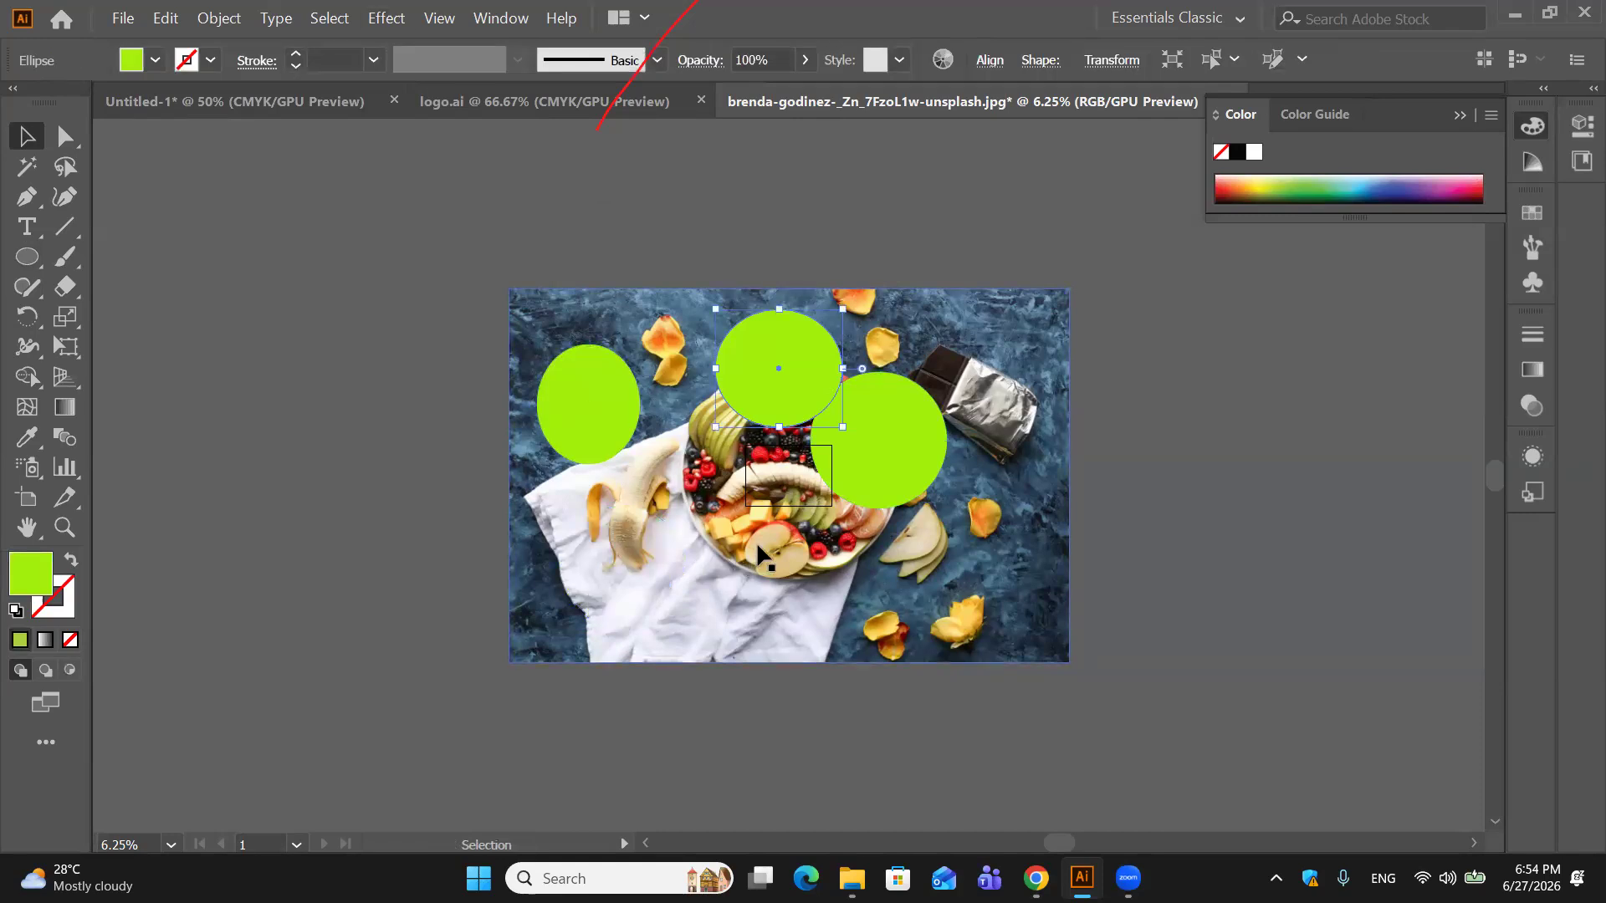
Step: Return to the Untitled-1 document with the three mask examples and collapse the color settings
{"action": "left_click", "coordinate": [219, 18]}
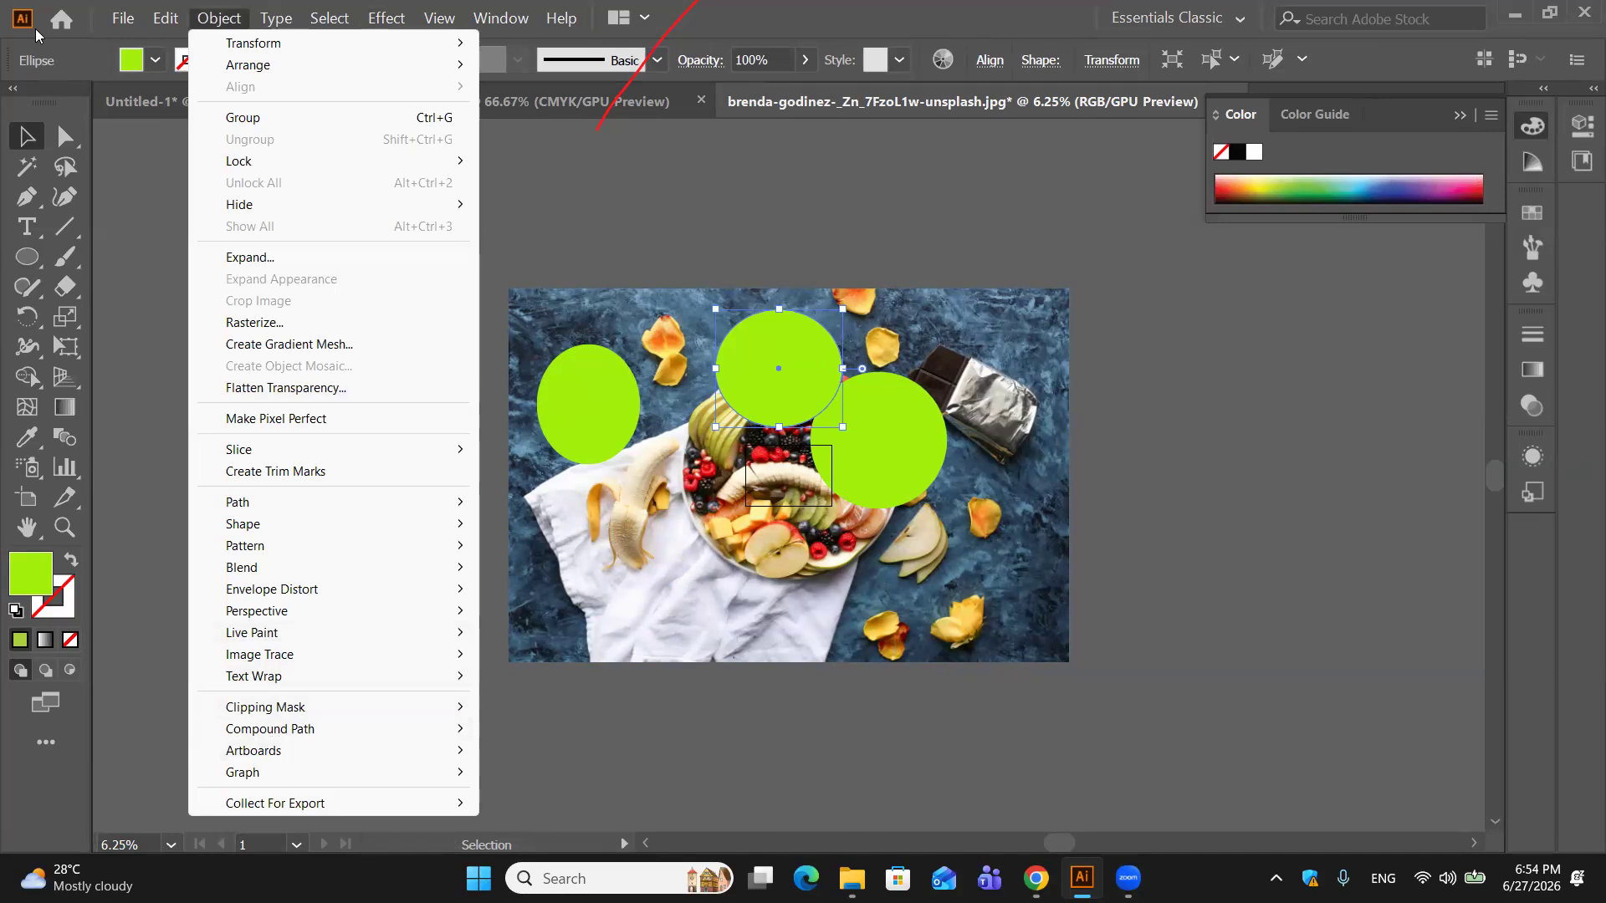
{"action": "left_click", "coordinate": [114, 108]}
{"action": "left_click", "coordinate": [542, 101]}
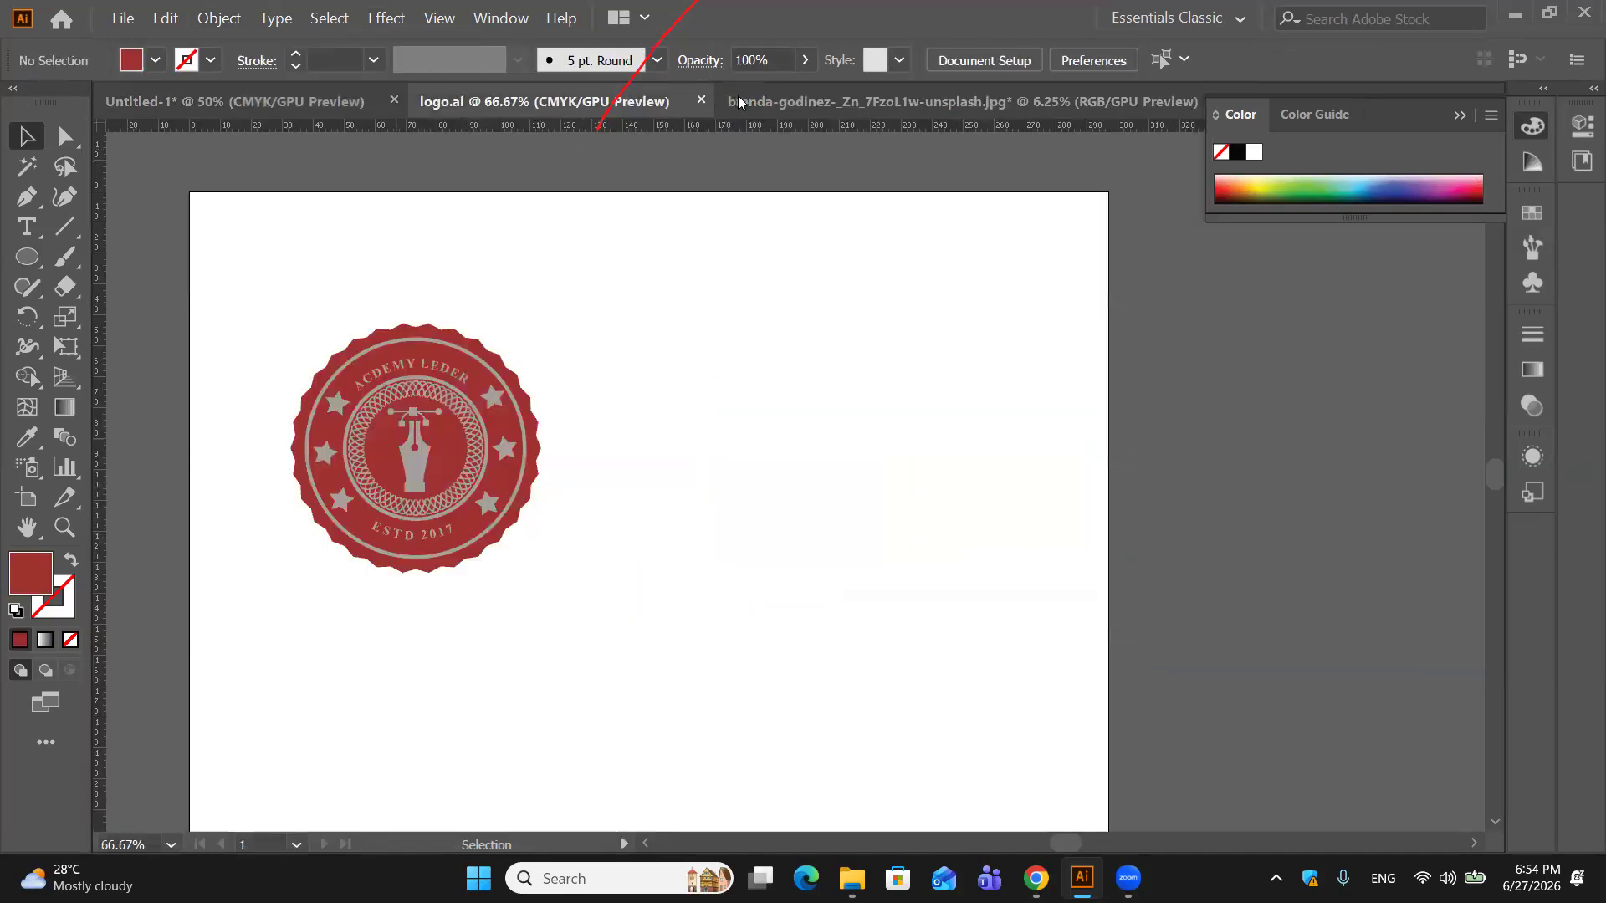
{"action": "left_click", "coordinate": [183, 101]}
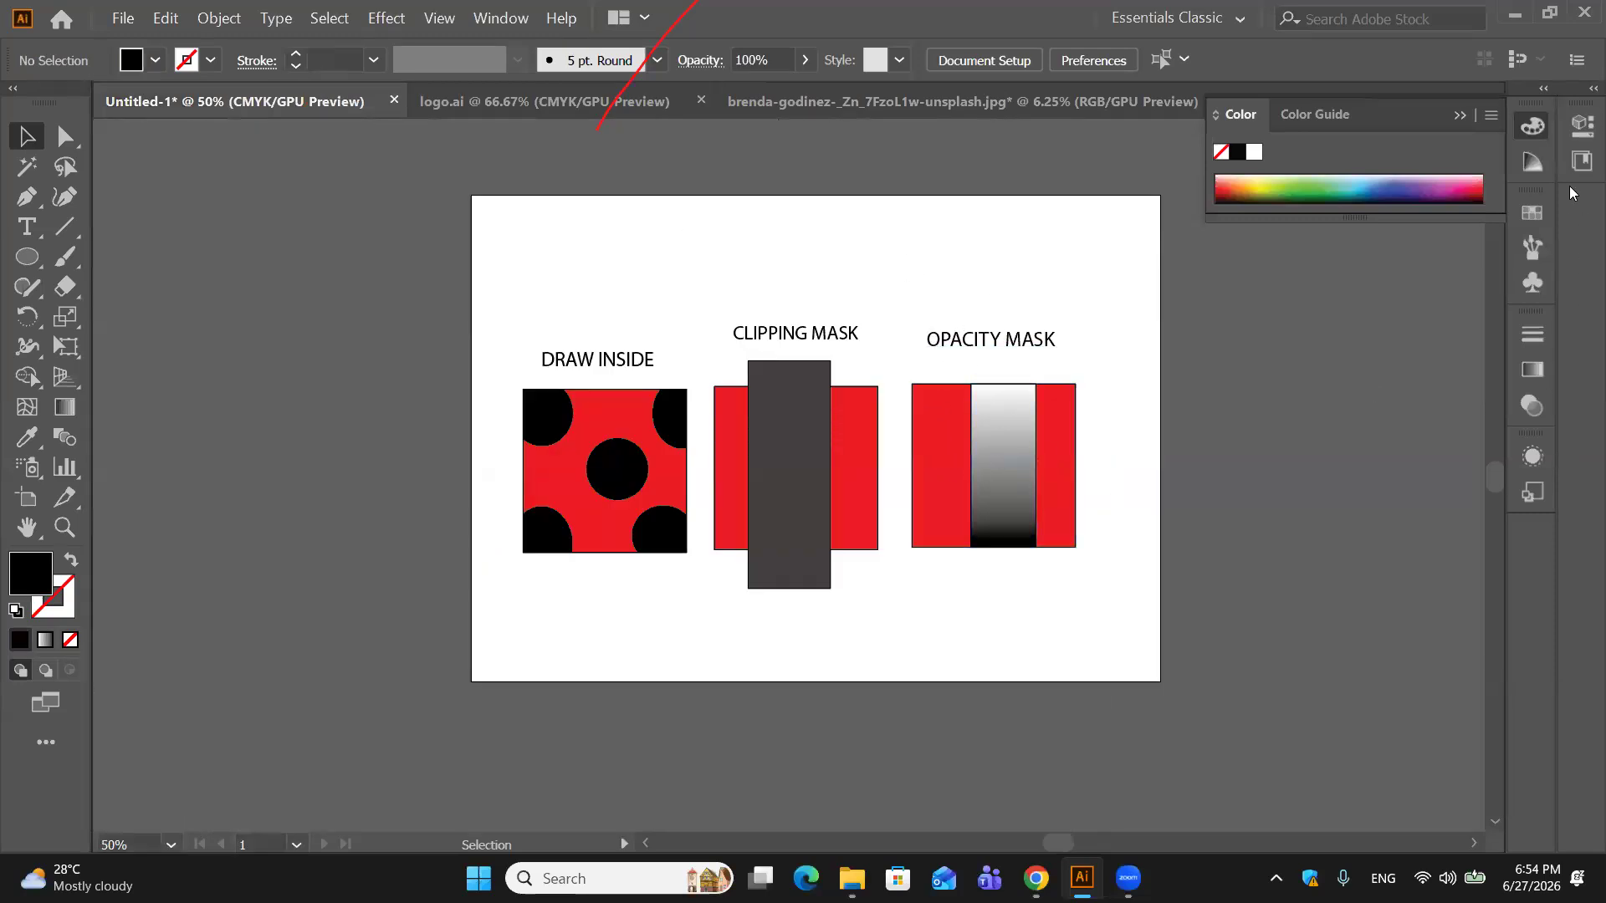
{"action": "left_click", "coordinate": [1459, 114]}
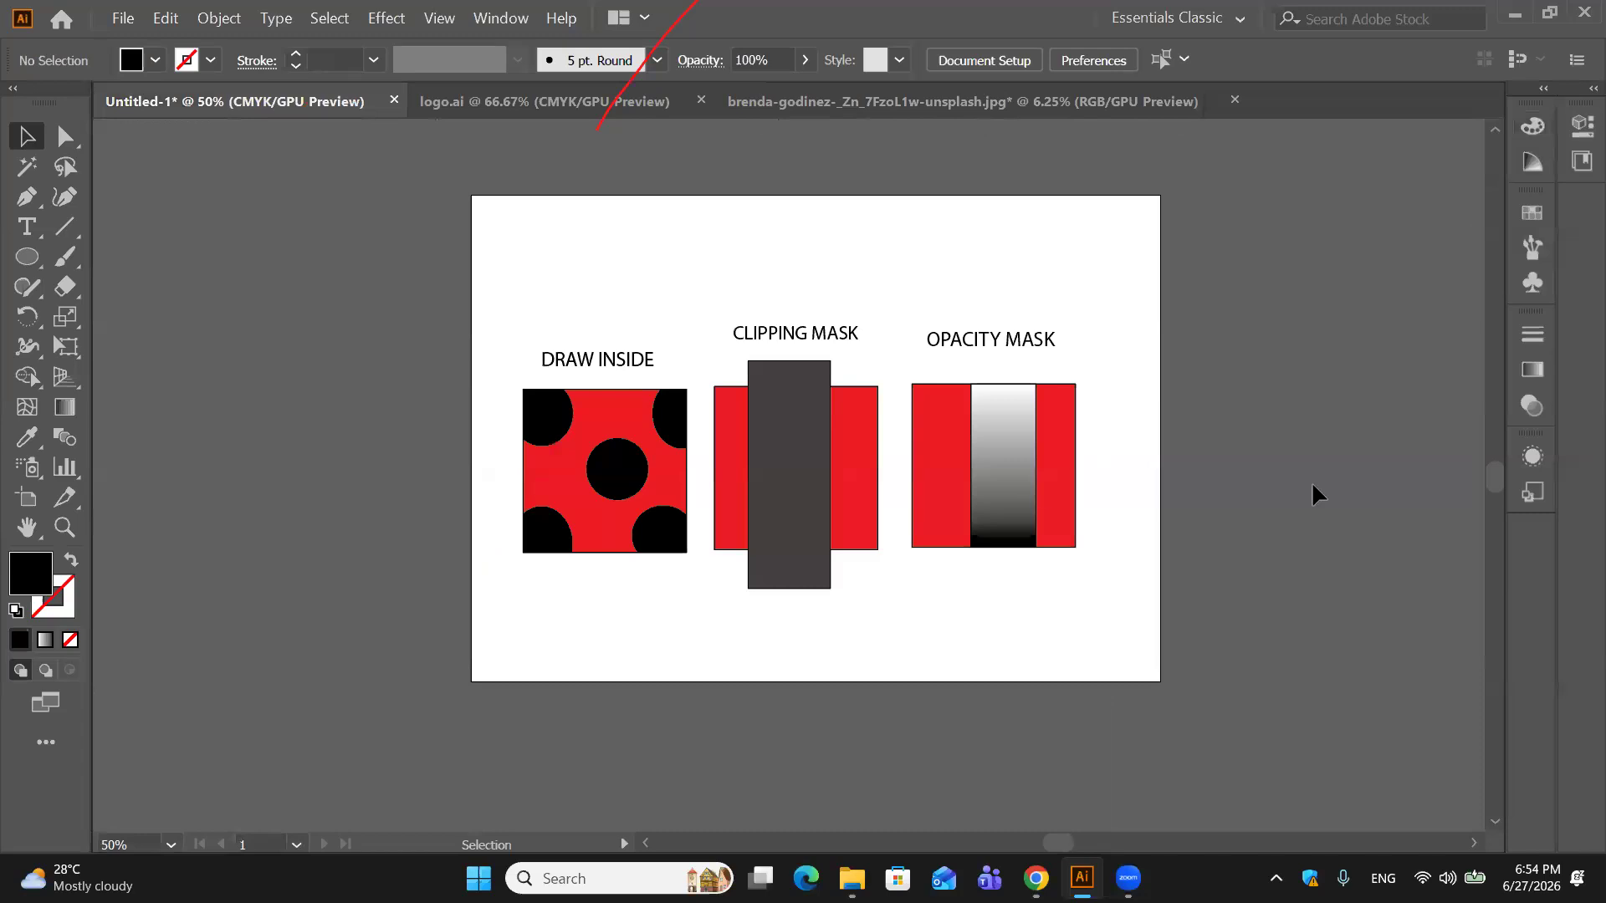
Step: Move the gradient bar off the red square in the OPACITY MASK example and draw a full-height rectangle in its place
{"action": "left_click_drag", "start_coordinate": [1009, 441], "coordinate": [1143, 423]}
{"action": "left_click_drag", "start_coordinate": [27, 257], "coordinate": [93, 259]}
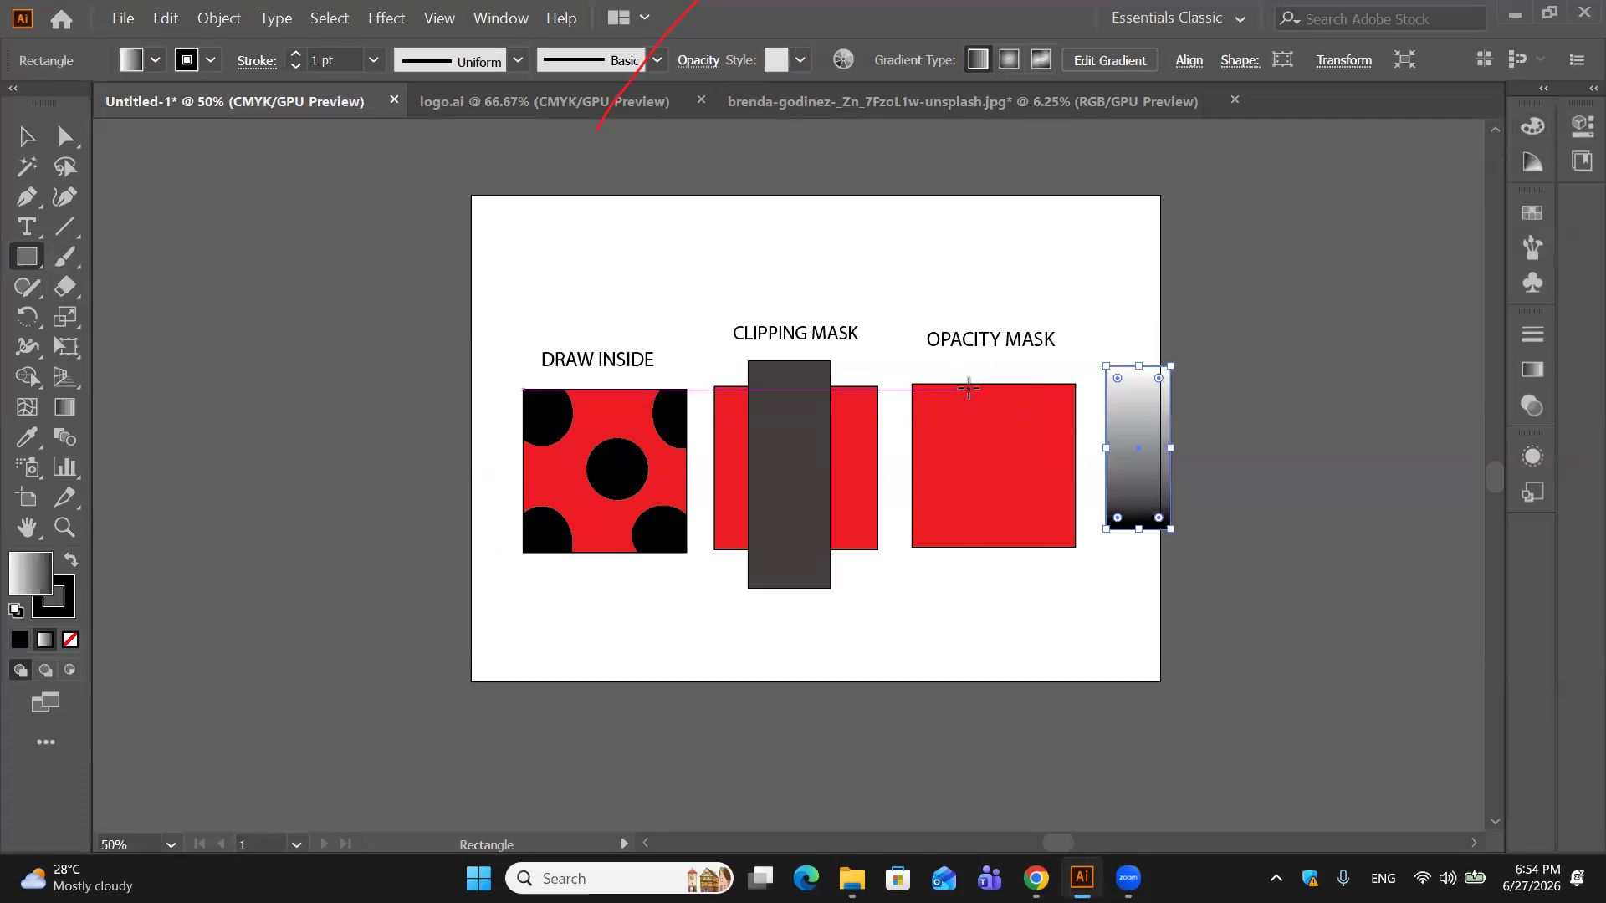
{"action": "left_click_drag", "start_coordinate": [968, 386], "coordinate": [1037, 545]}
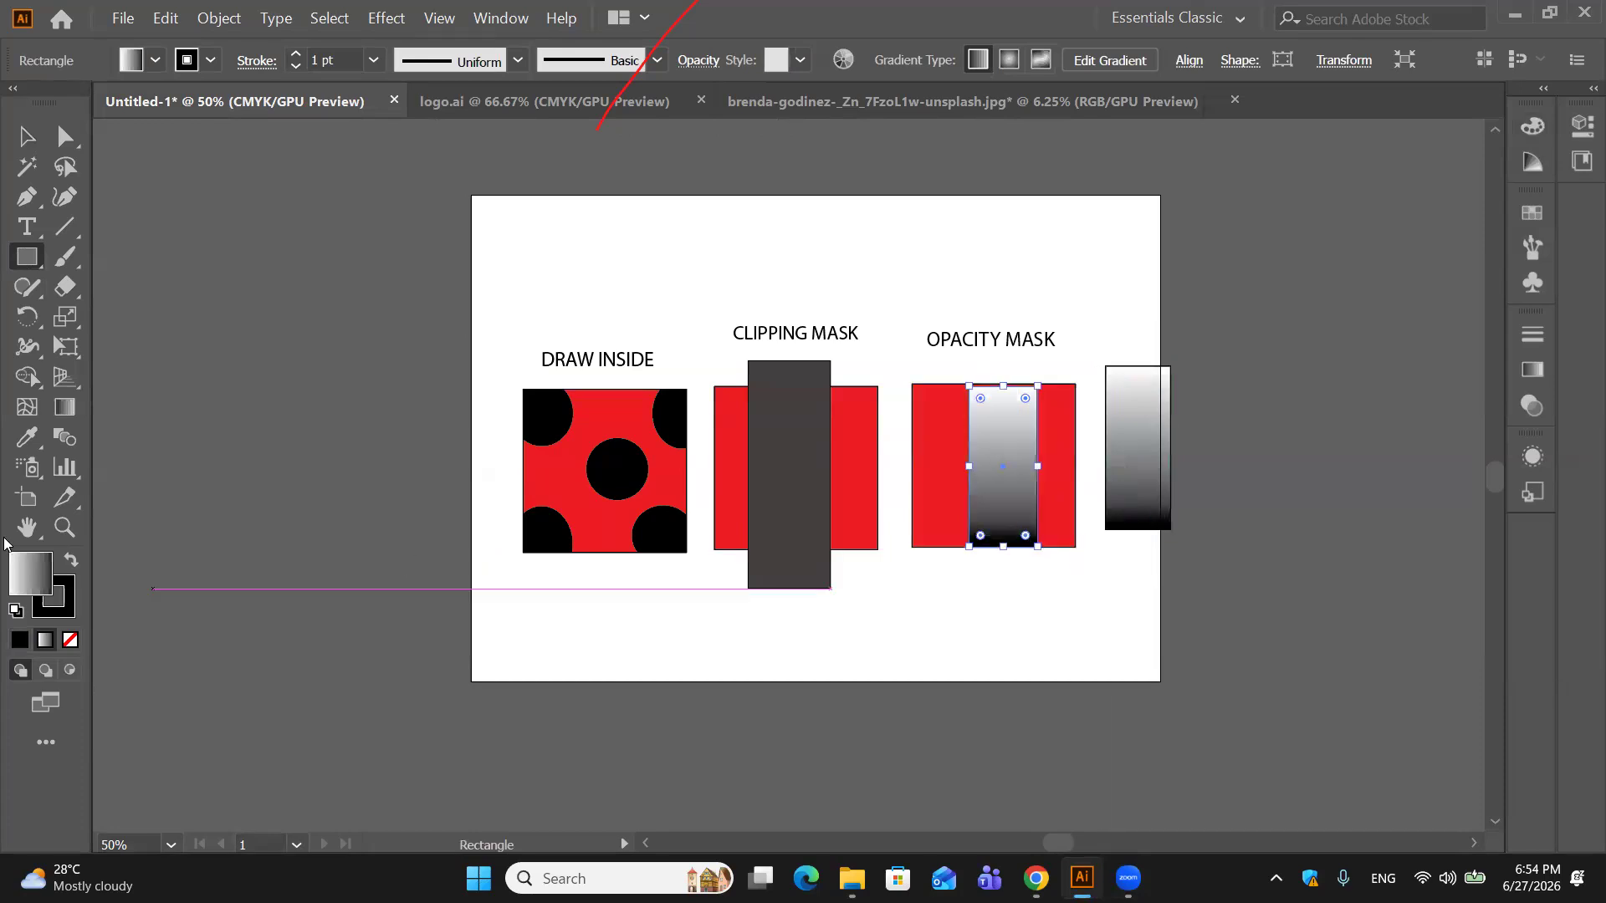
Step: Fill the new rectangle on the red square with yellow FFEC06 and deselect it
{"action": "double_click", "coordinate": [24, 563]}
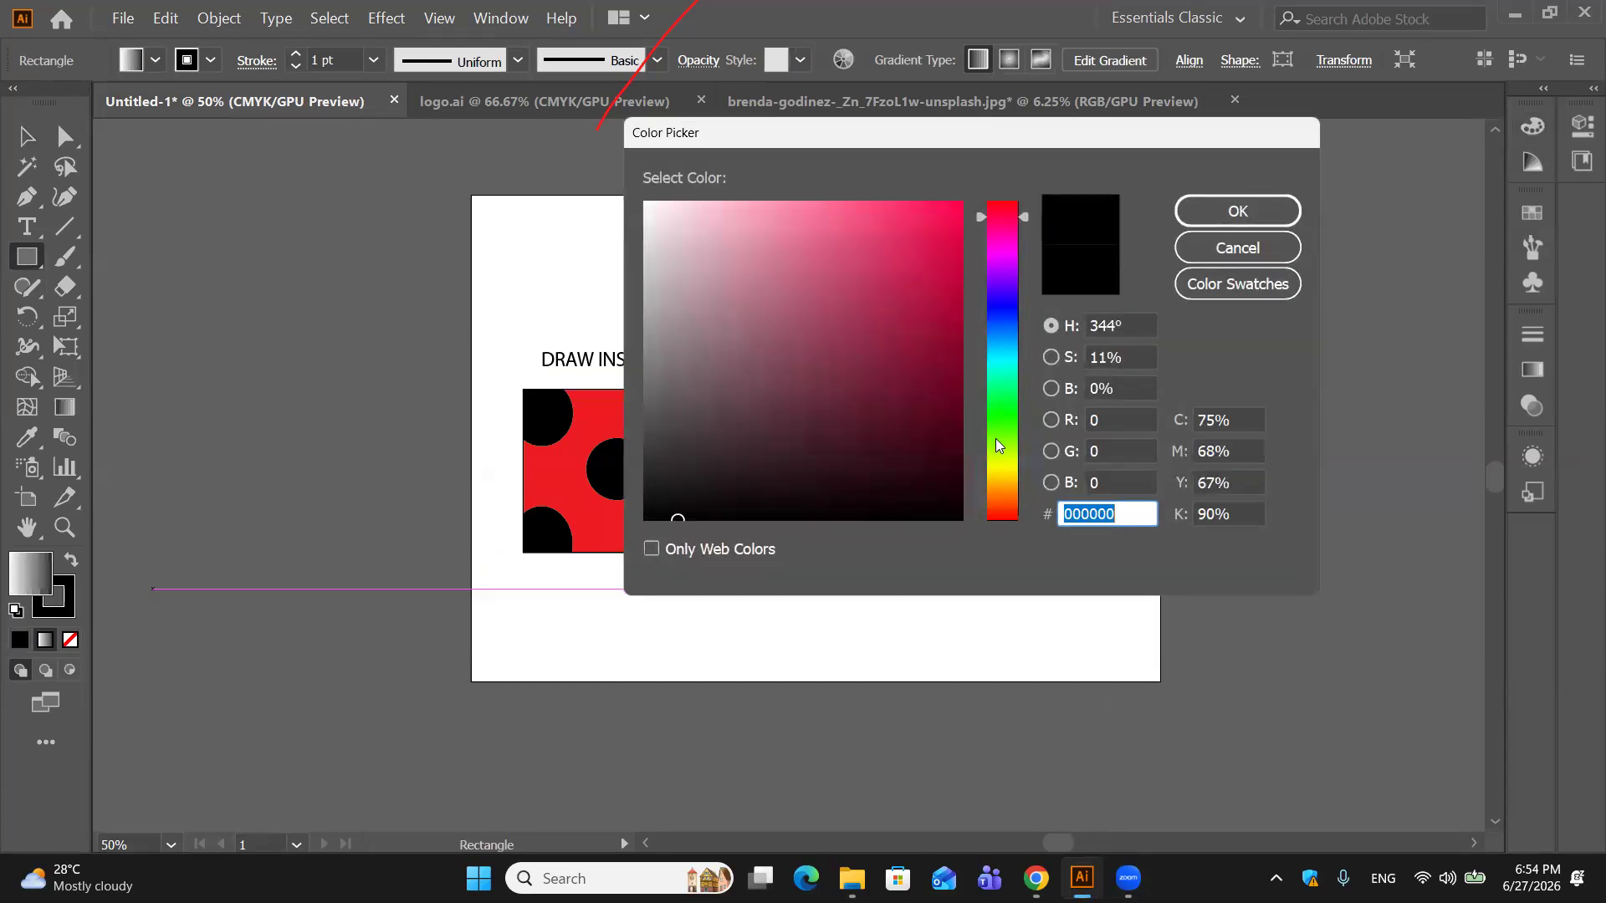
{"action": "left_click", "coordinate": [1001, 470]}
{"action": "left_click_drag", "start_coordinate": [937, 313], "coordinate": [954, 203]}
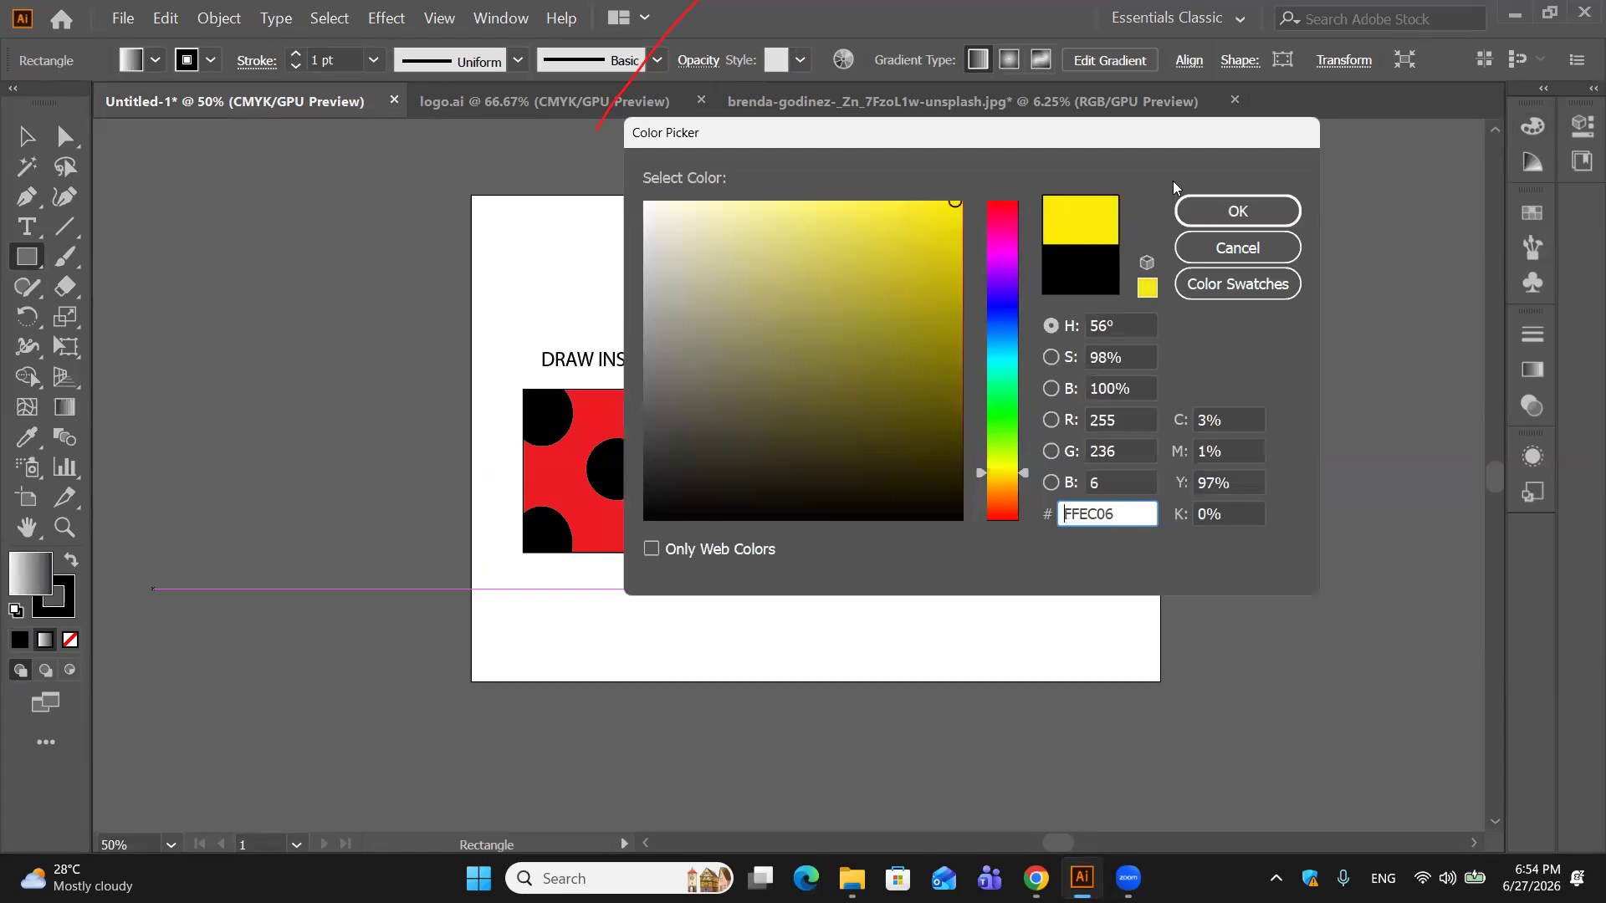
{"action": "left_click", "coordinate": [1196, 211]}
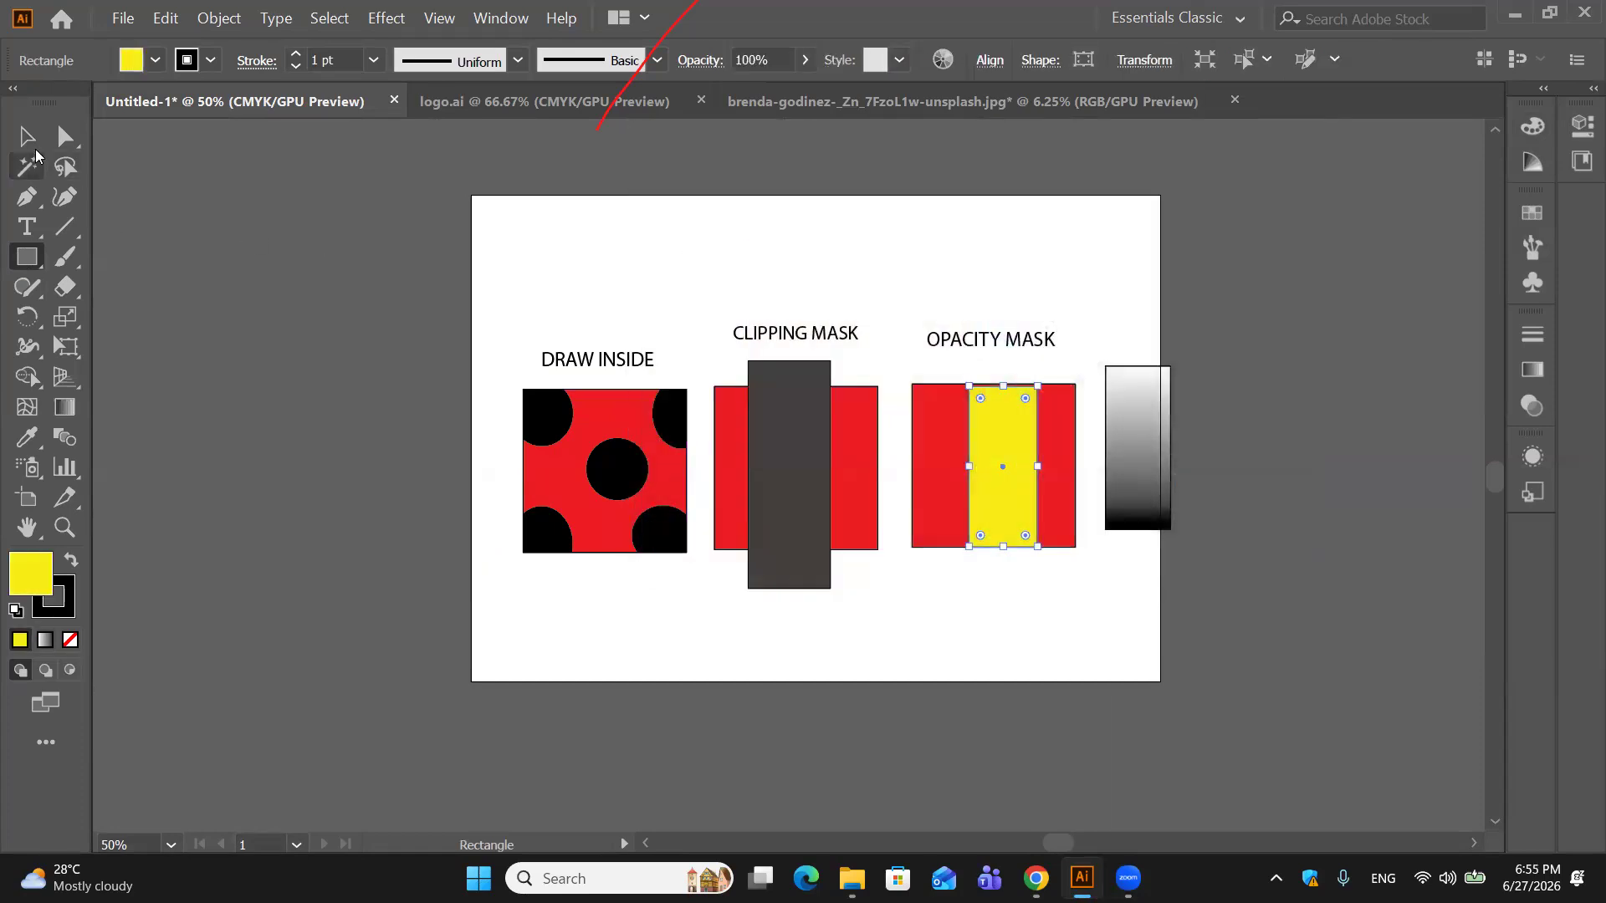
{"action": "left_click", "coordinate": [26, 136]}
{"action": "left_click", "coordinate": [234, 274]}
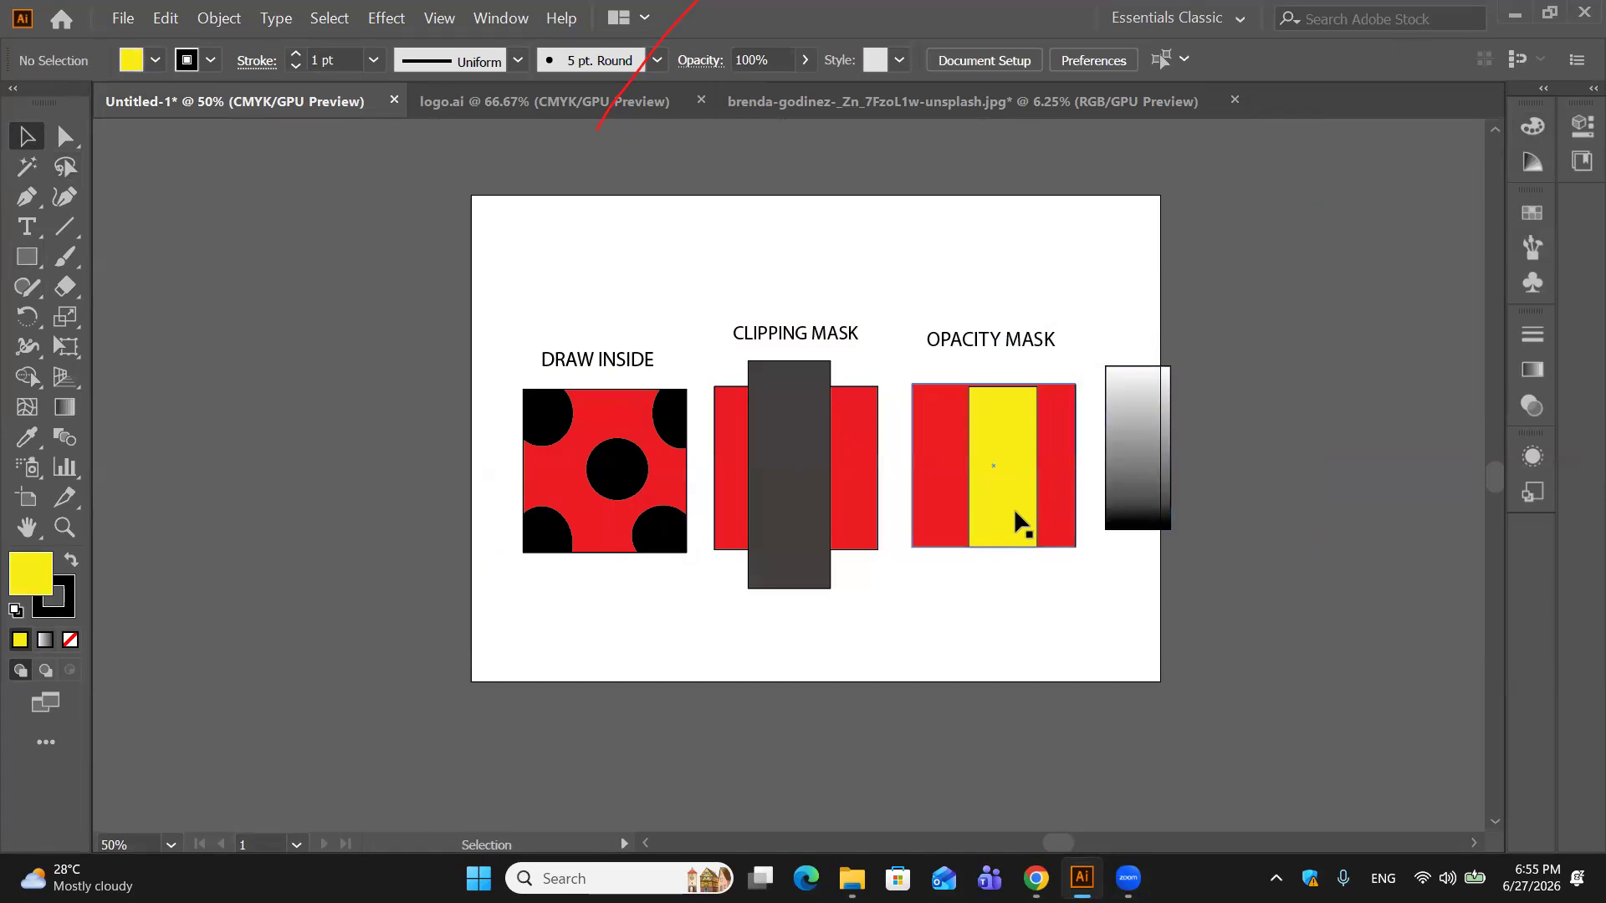
Step: Place the gradient bar over the yellow bar beside the red square and arrange it in front
{"action": "left_click_drag", "start_coordinate": [1134, 473], "coordinate": [1134, 439]}
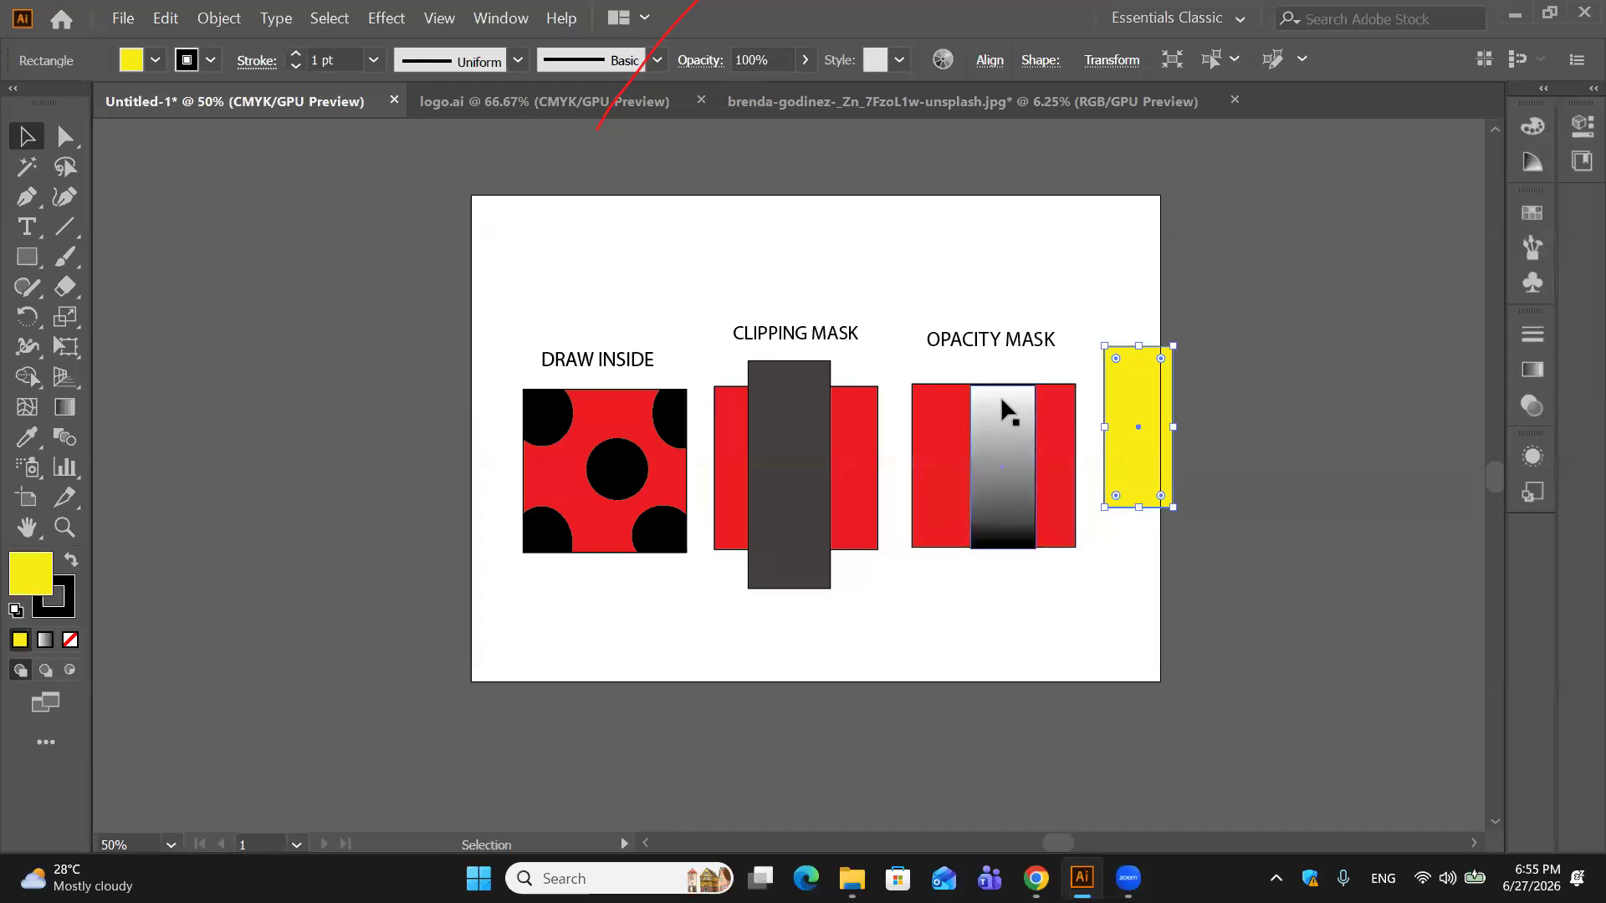
{"action": "left_click_drag", "start_coordinate": [1007, 441], "coordinate": [1136, 381]}
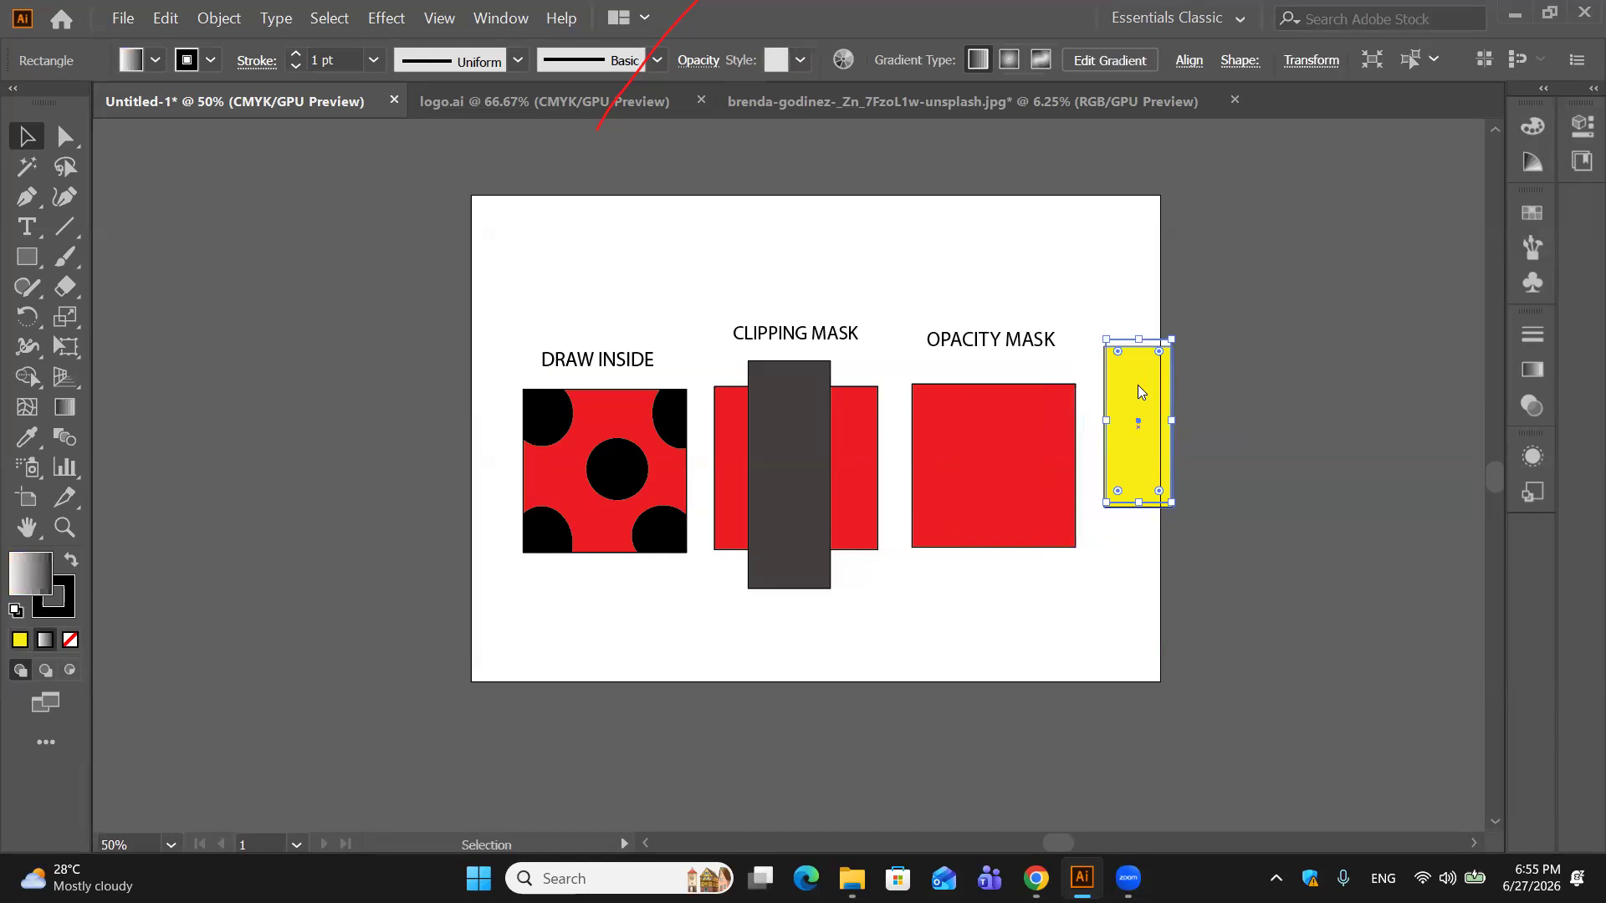
{"action": "right_click", "coordinate": [1138, 385]}
{"action": "left_click", "coordinate": [1087, 721]}
Step: Move the yellow bar back onto the middle of the red square and lay the gradient bar directly over it
{"action": "left_click_drag", "start_coordinate": [1165, 430], "coordinate": [1283, 403]}
{"action": "left_click_drag", "start_coordinate": [1130, 453], "coordinate": [986, 490]}
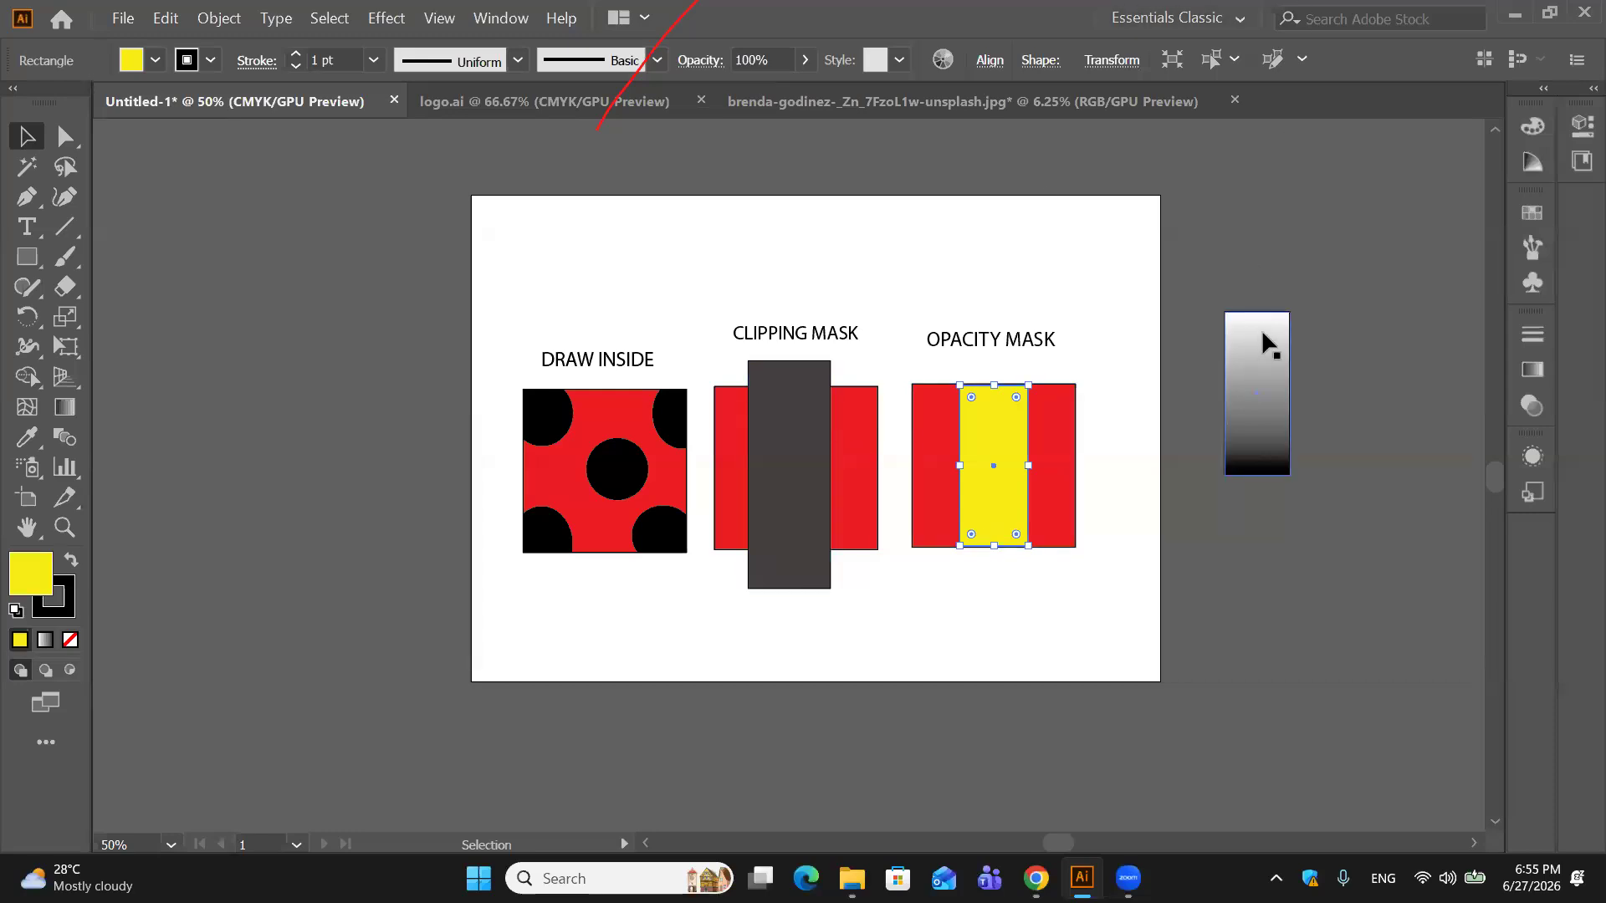
{"action": "left_click", "coordinate": [1256, 445]}
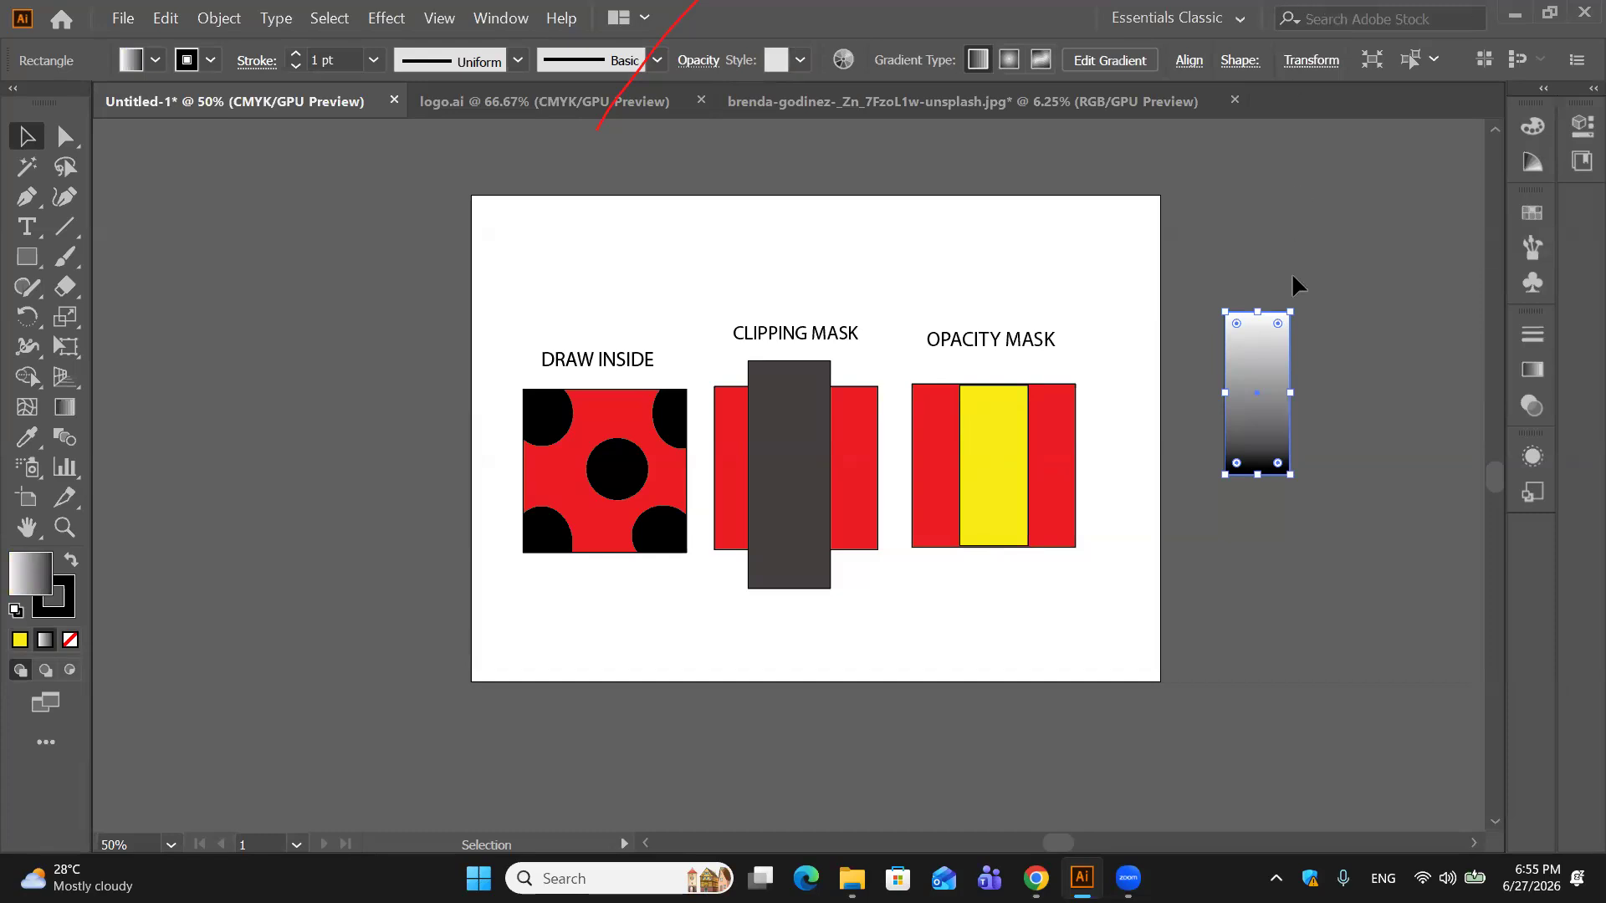
{"action": "left_click_drag", "start_coordinate": [1255, 392], "coordinate": [983, 466]}
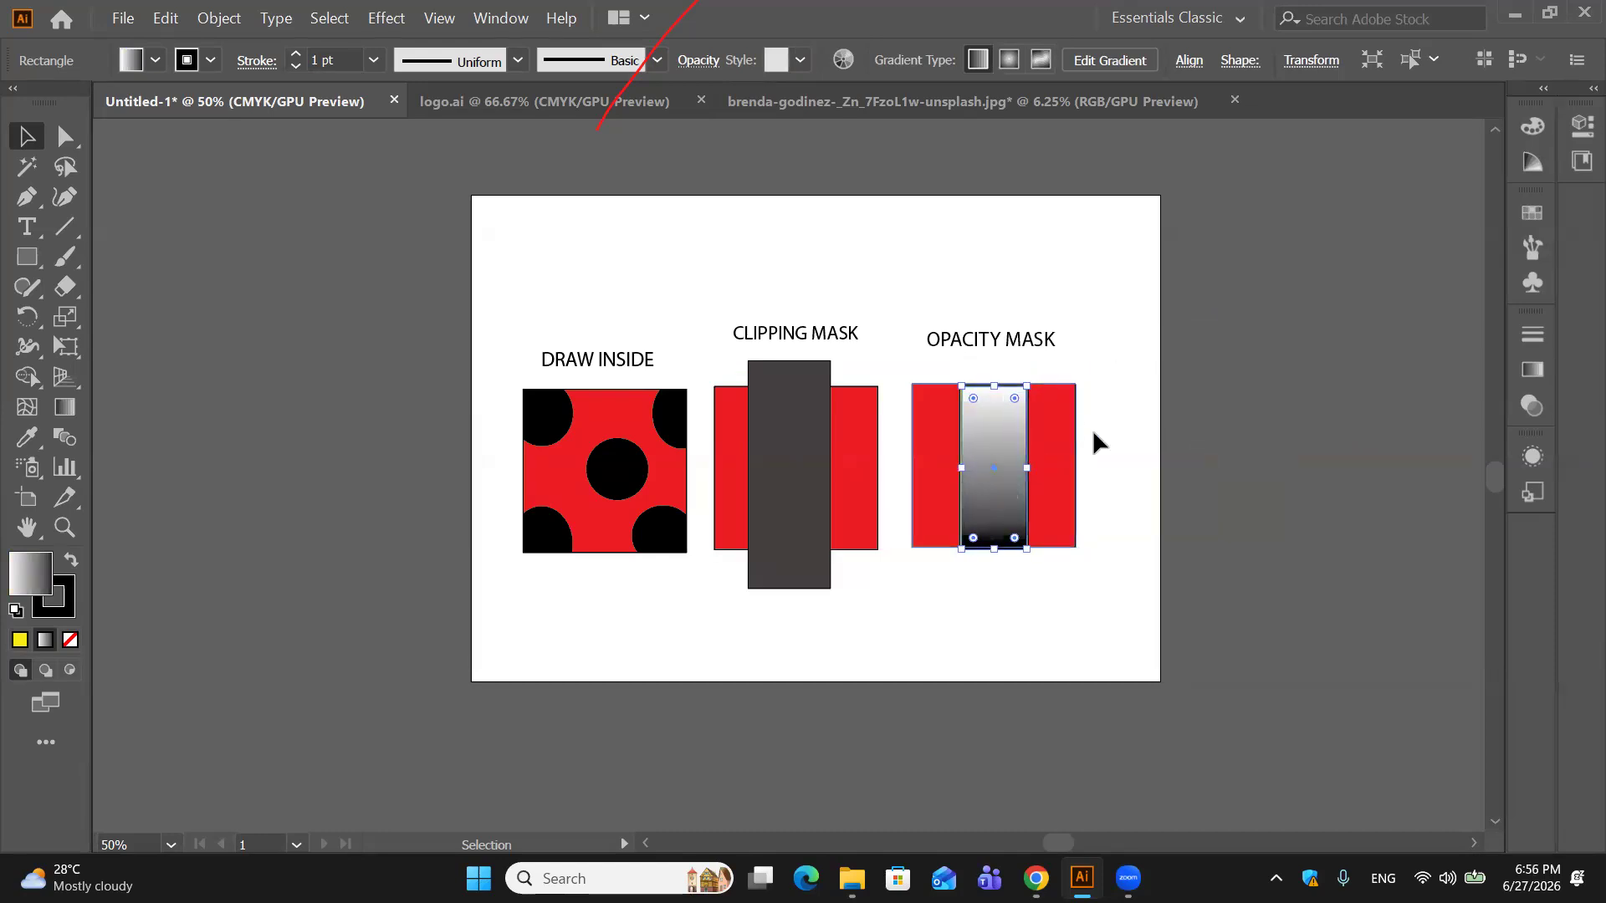
Step: Select the stacked yellow and gradient bars without the red square and make an opacity mask from them
{"action": "left_click_drag", "start_coordinate": [1093, 439], "coordinate": [912, 361]}
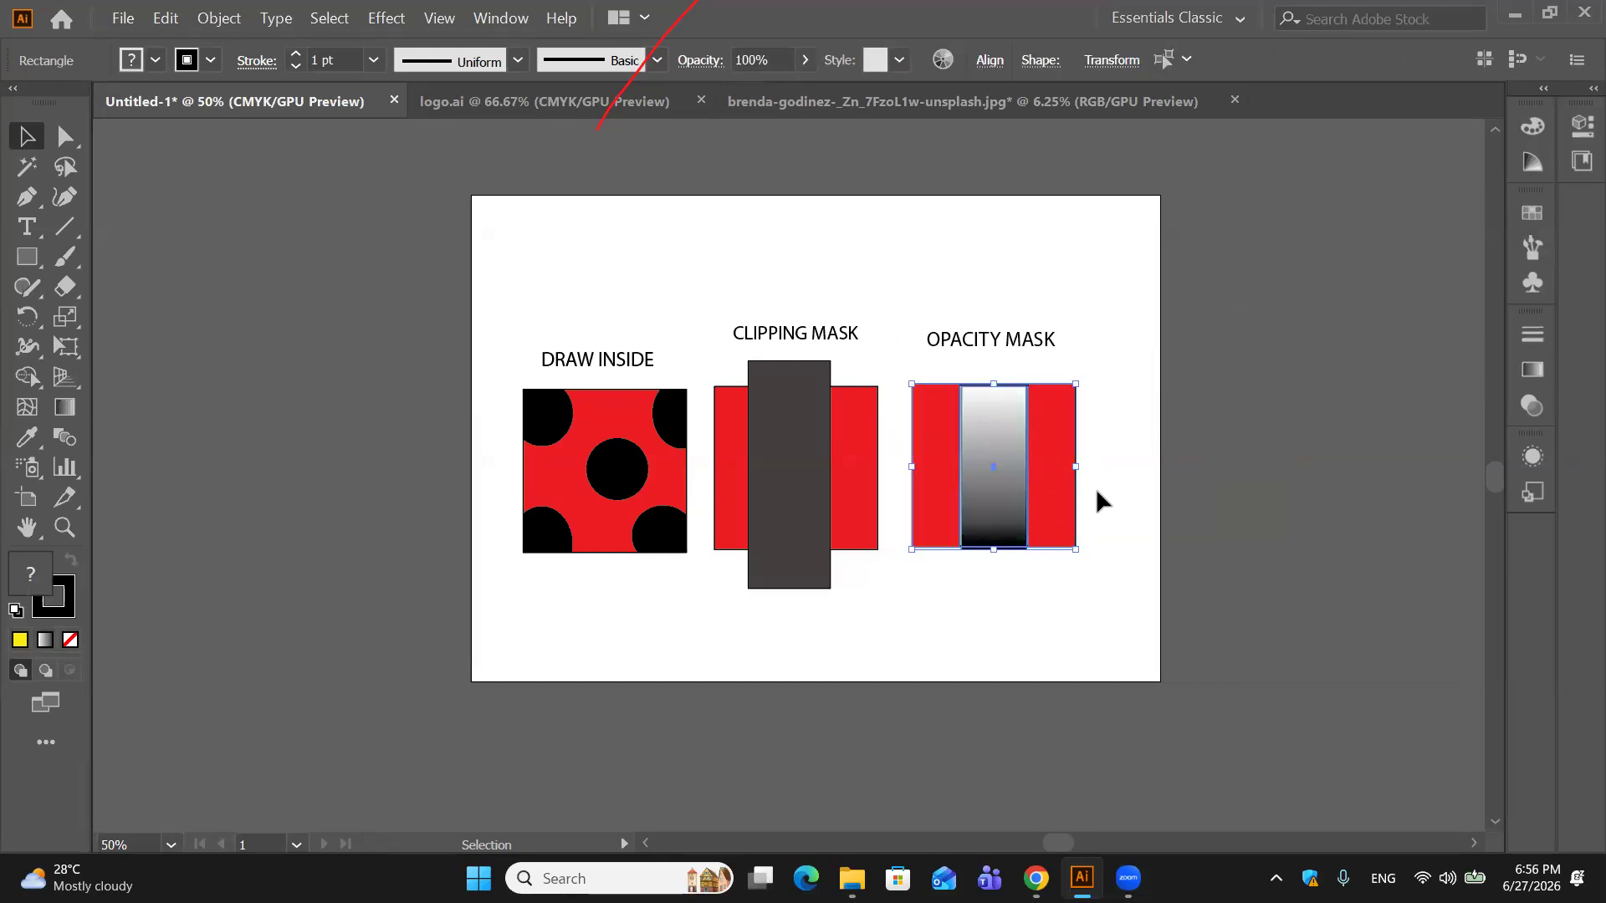
{"action": "left_click", "coordinate": [1072, 512], "text": "shift"}
{"action": "left_click", "coordinate": [1100, 60]}
{"action": "left_click", "coordinate": [1275, 285]}
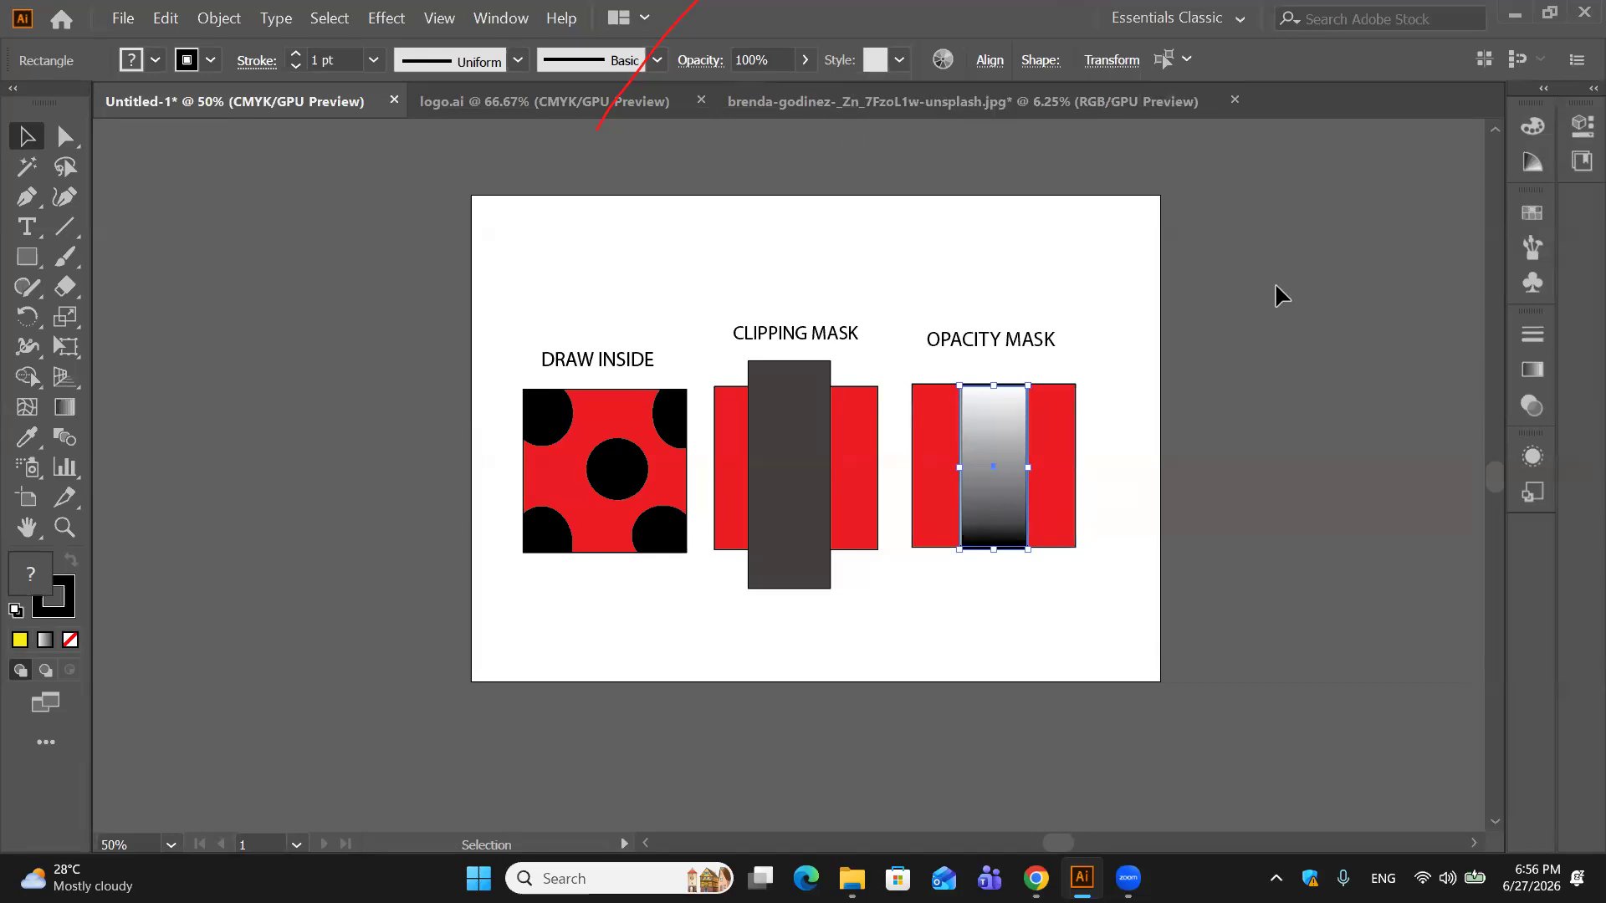
{"action": "left_click", "coordinate": [501, 19]}
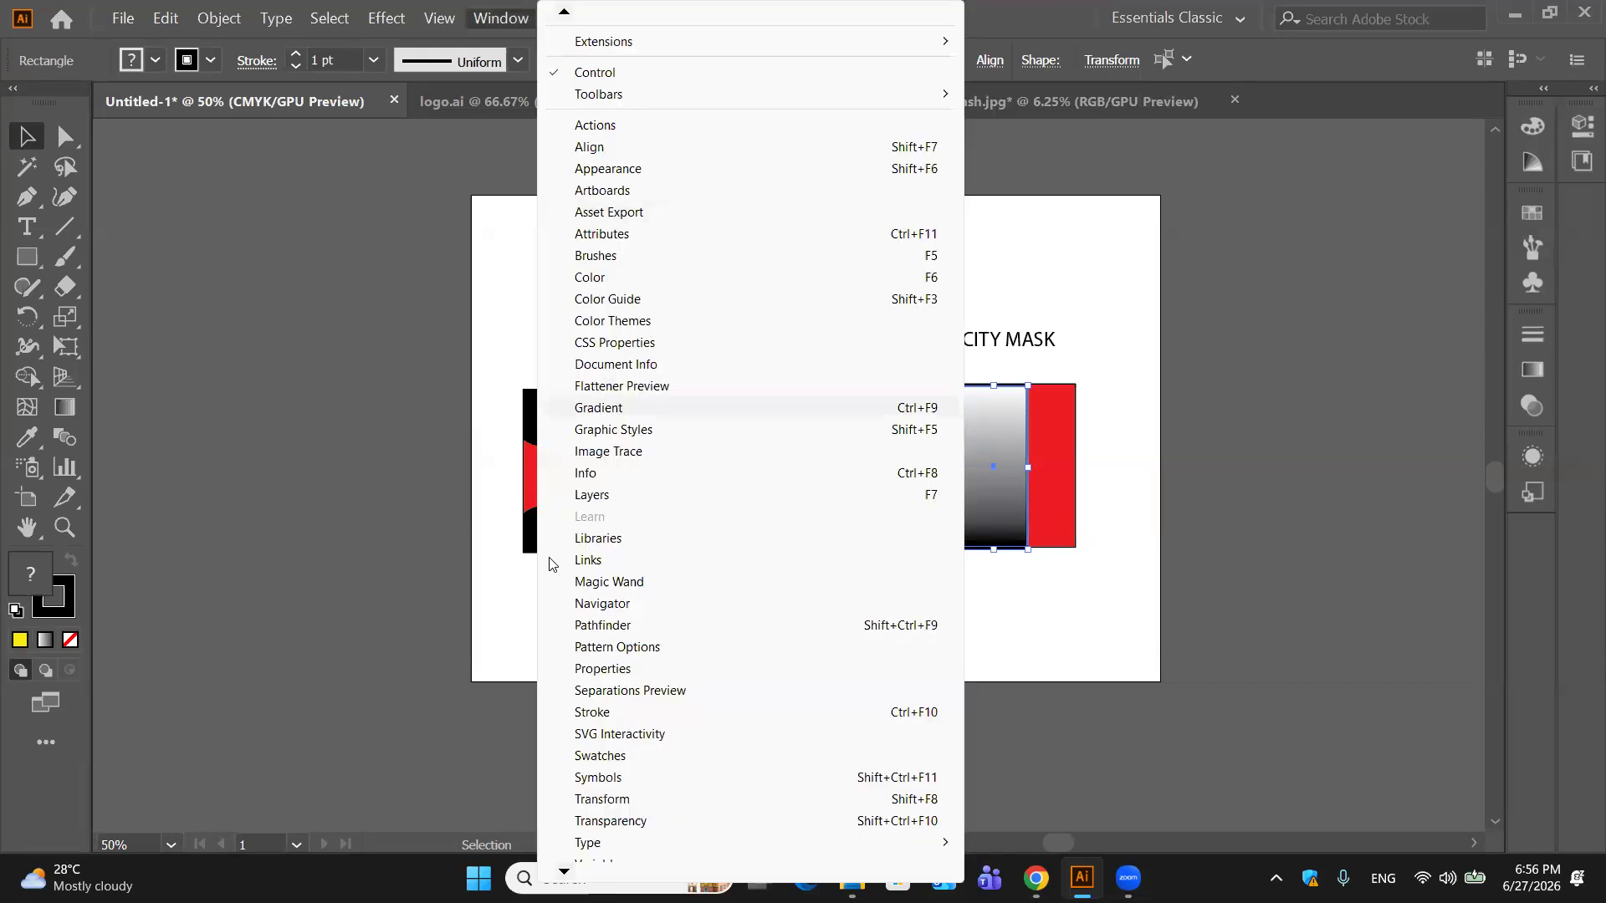
{"action": "left_click", "coordinate": [571, 822]}
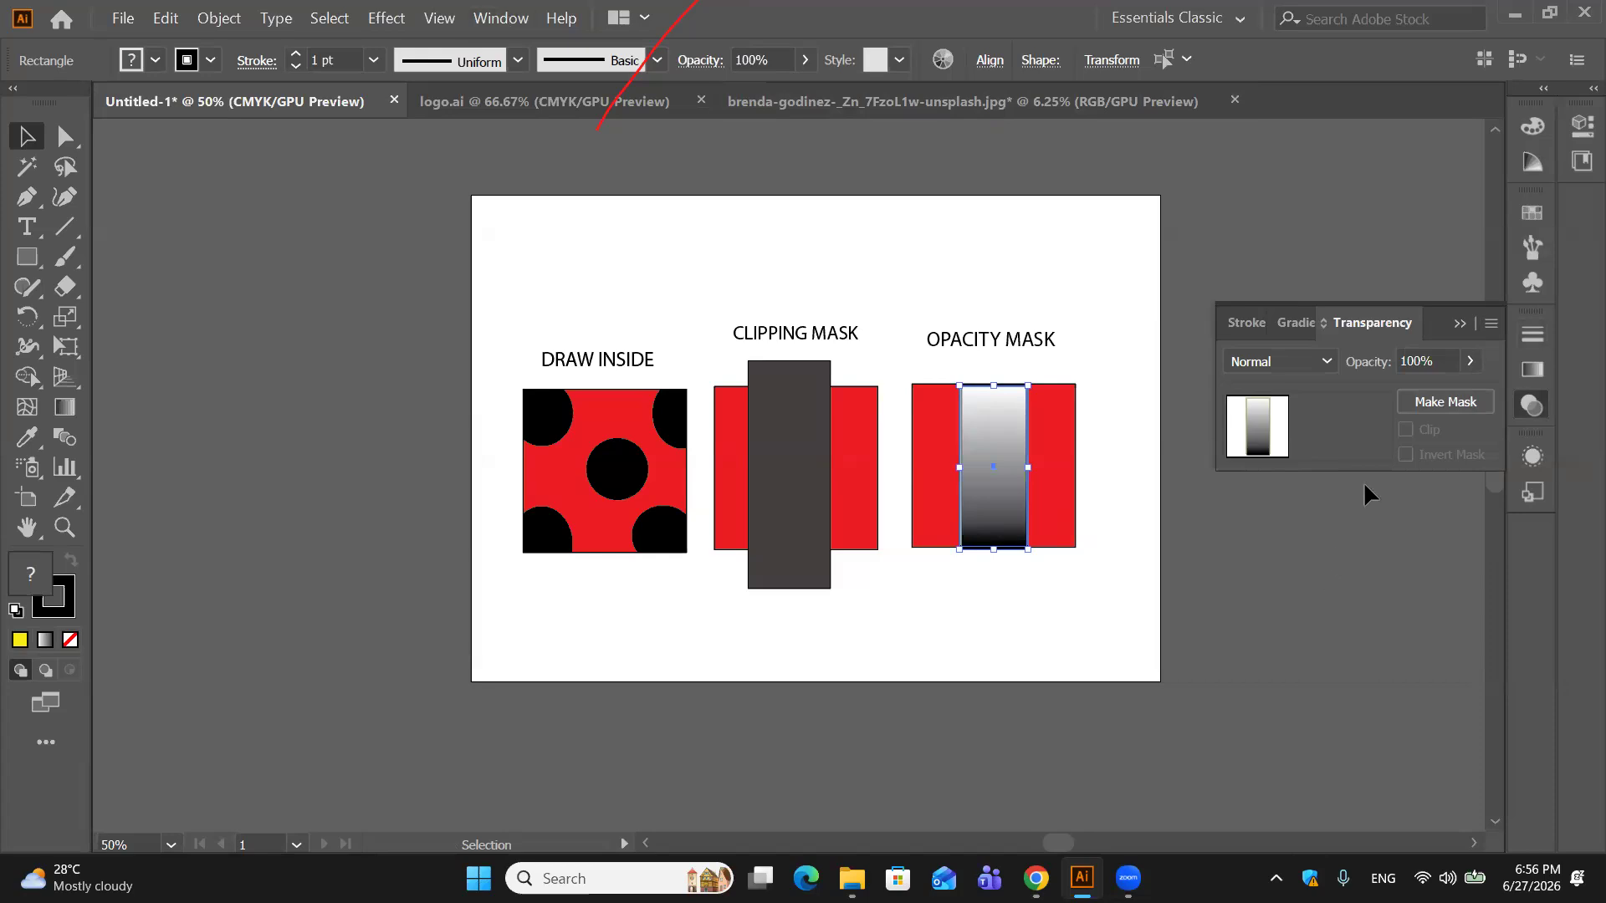
{"action": "left_click", "coordinate": [1463, 401]}
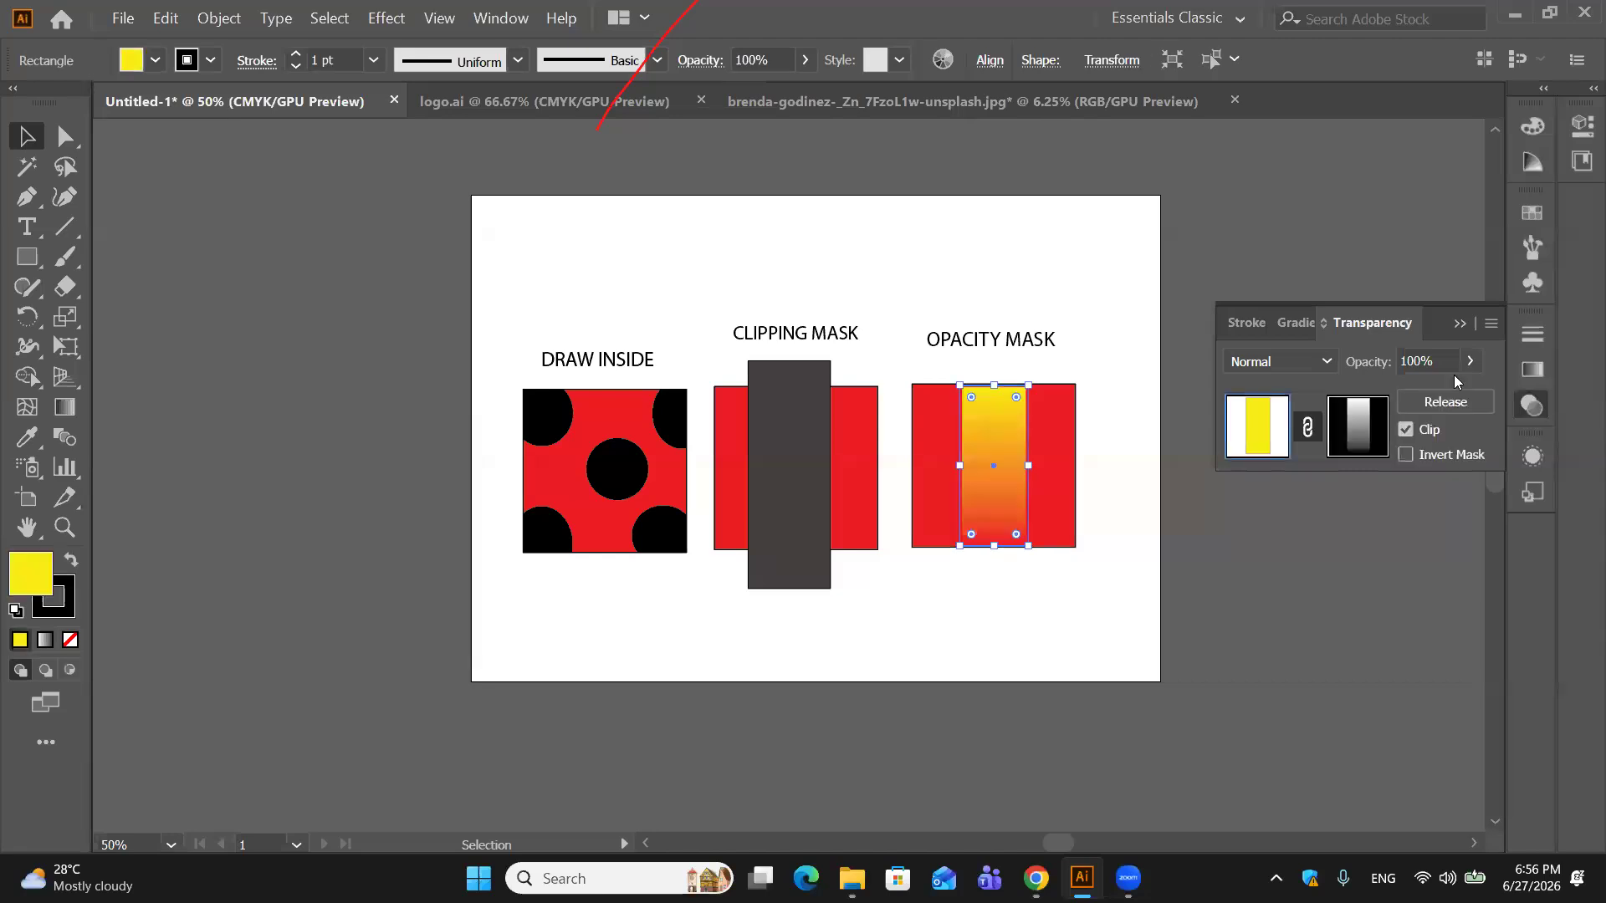
{"action": "left_click", "coordinate": [1263, 573]}
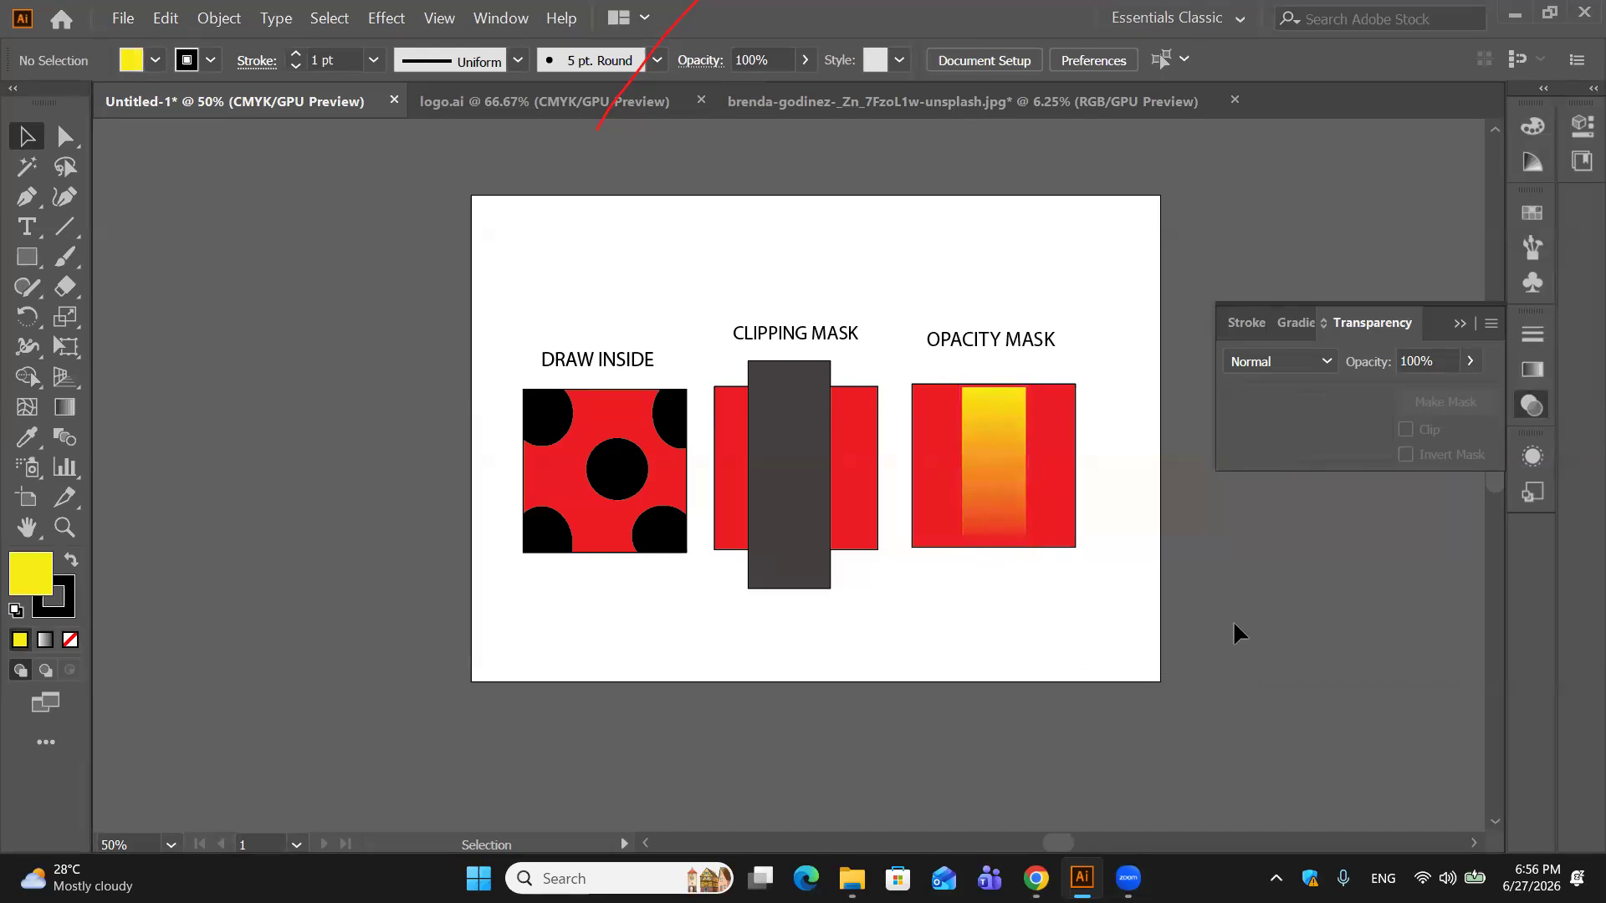
{"action": "mouse_move", "coordinate": [990, 464]}
{"action": "left_mouse_down"}
{"action": "mouse_move", "coordinate": [1034, 278]}
{"action": "mouse_move", "coordinate": [1019, 412]}
{"action": "mouse_move", "coordinate": [993, 459]}
{"action": "left_mouse_up"}
{"action": "left_click", "coordinate": [1221, 535]}
Step: Close the fruit photo document without saving its changes
{"action": "left_click", "coordinate": [1227, 90]}
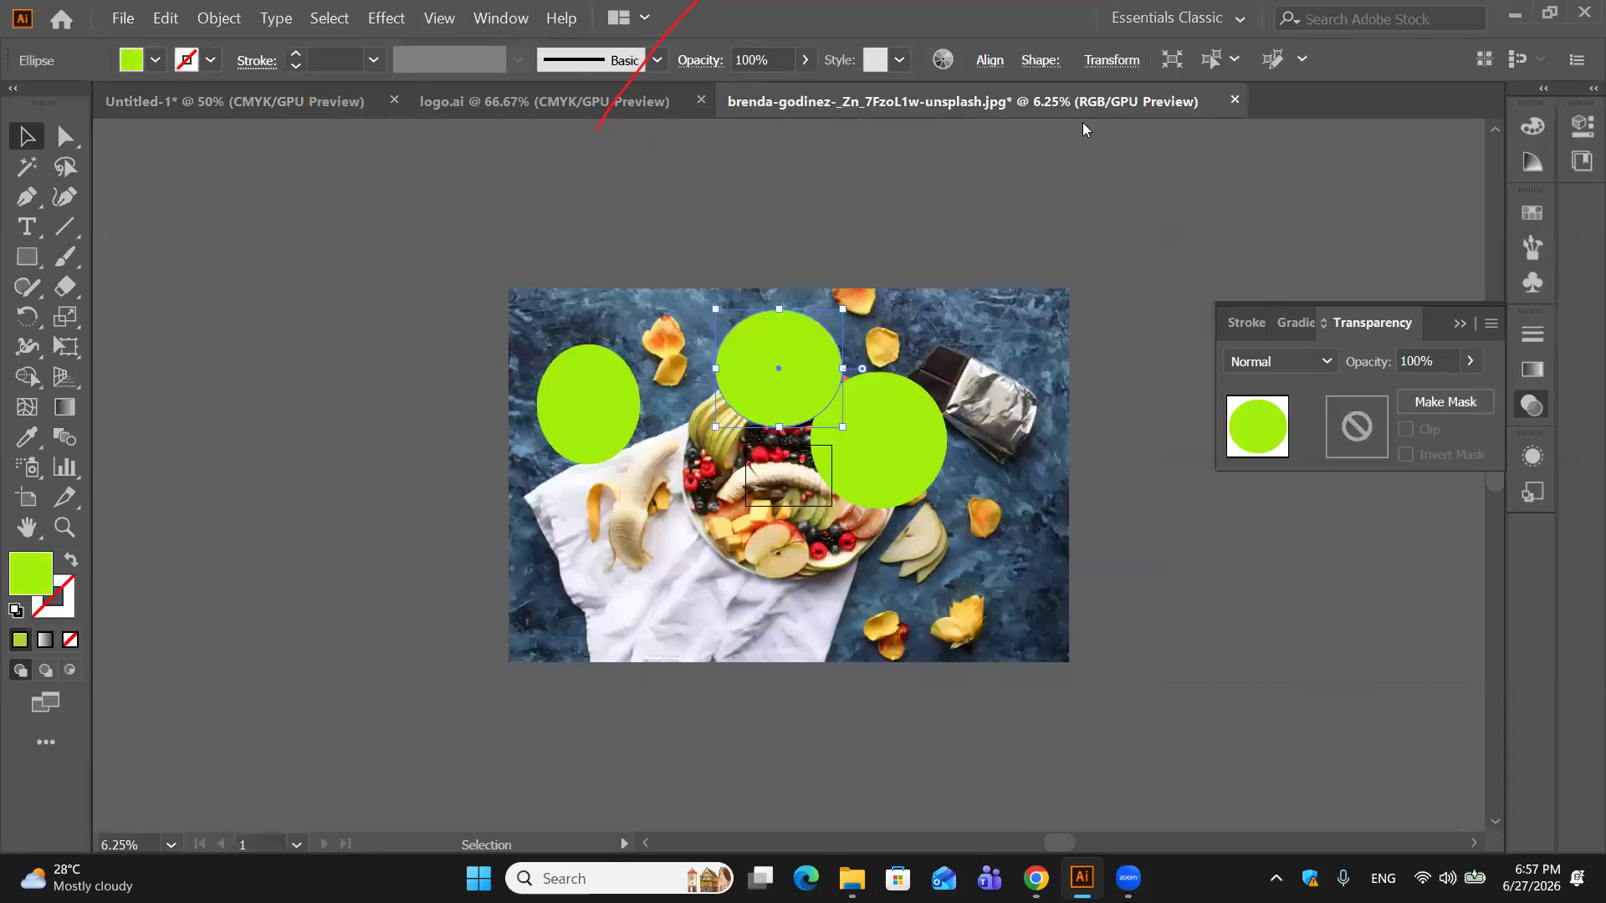
{"action": "left_click", "coordinate": [348, 94]}
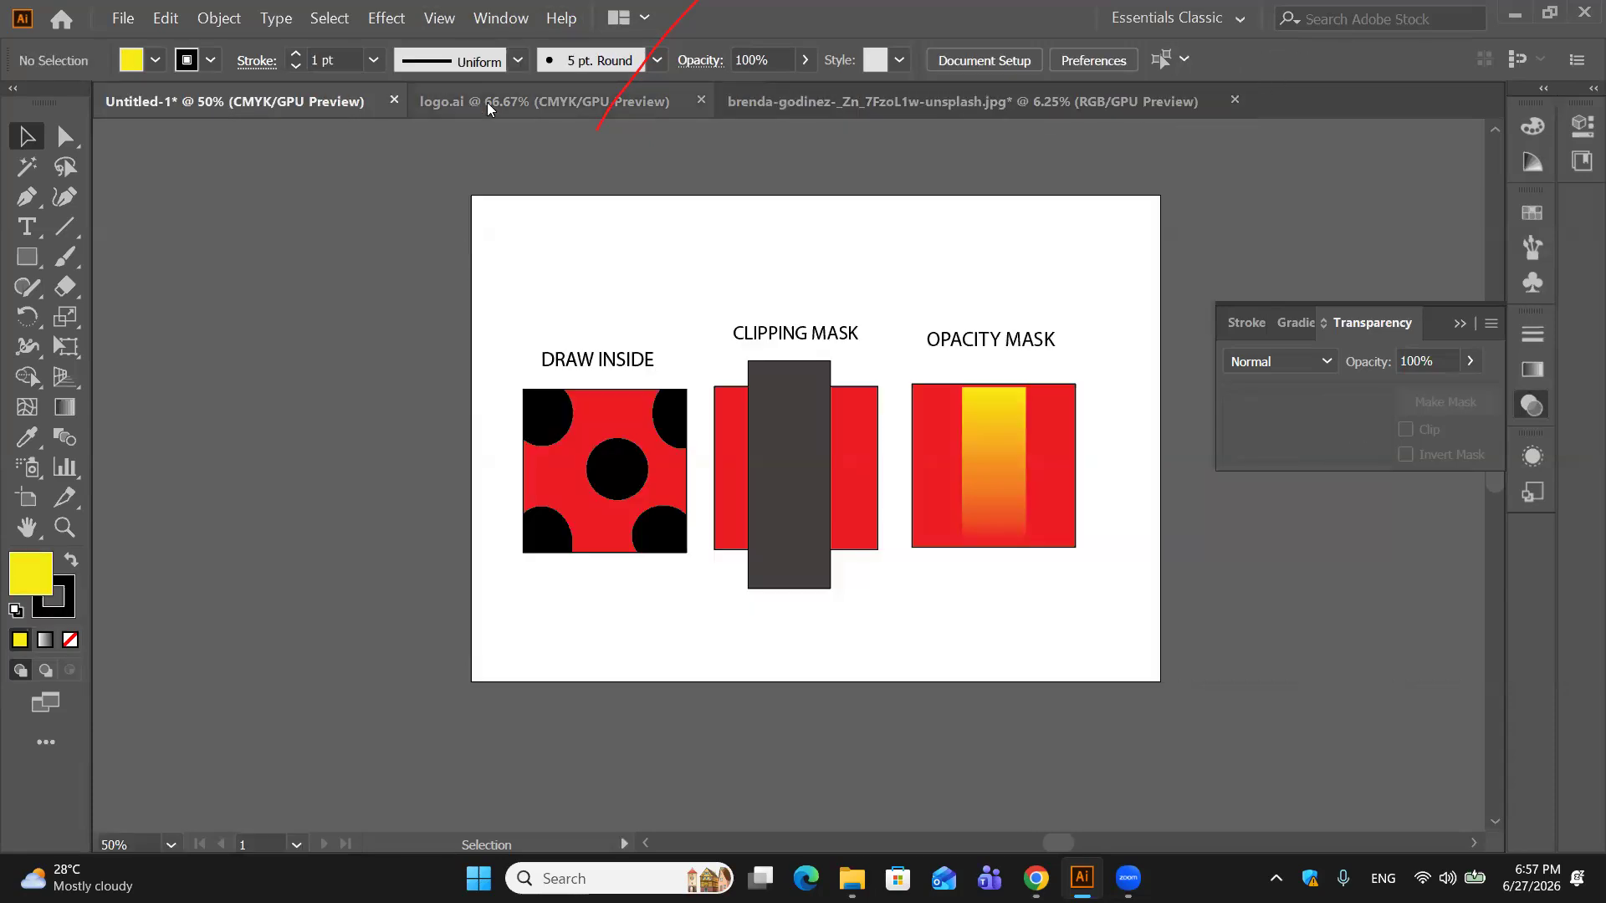
{"action": "left_click", "coordinate": [486, 102]}
{"action": "left_click", "coordinate": [940, 107]}
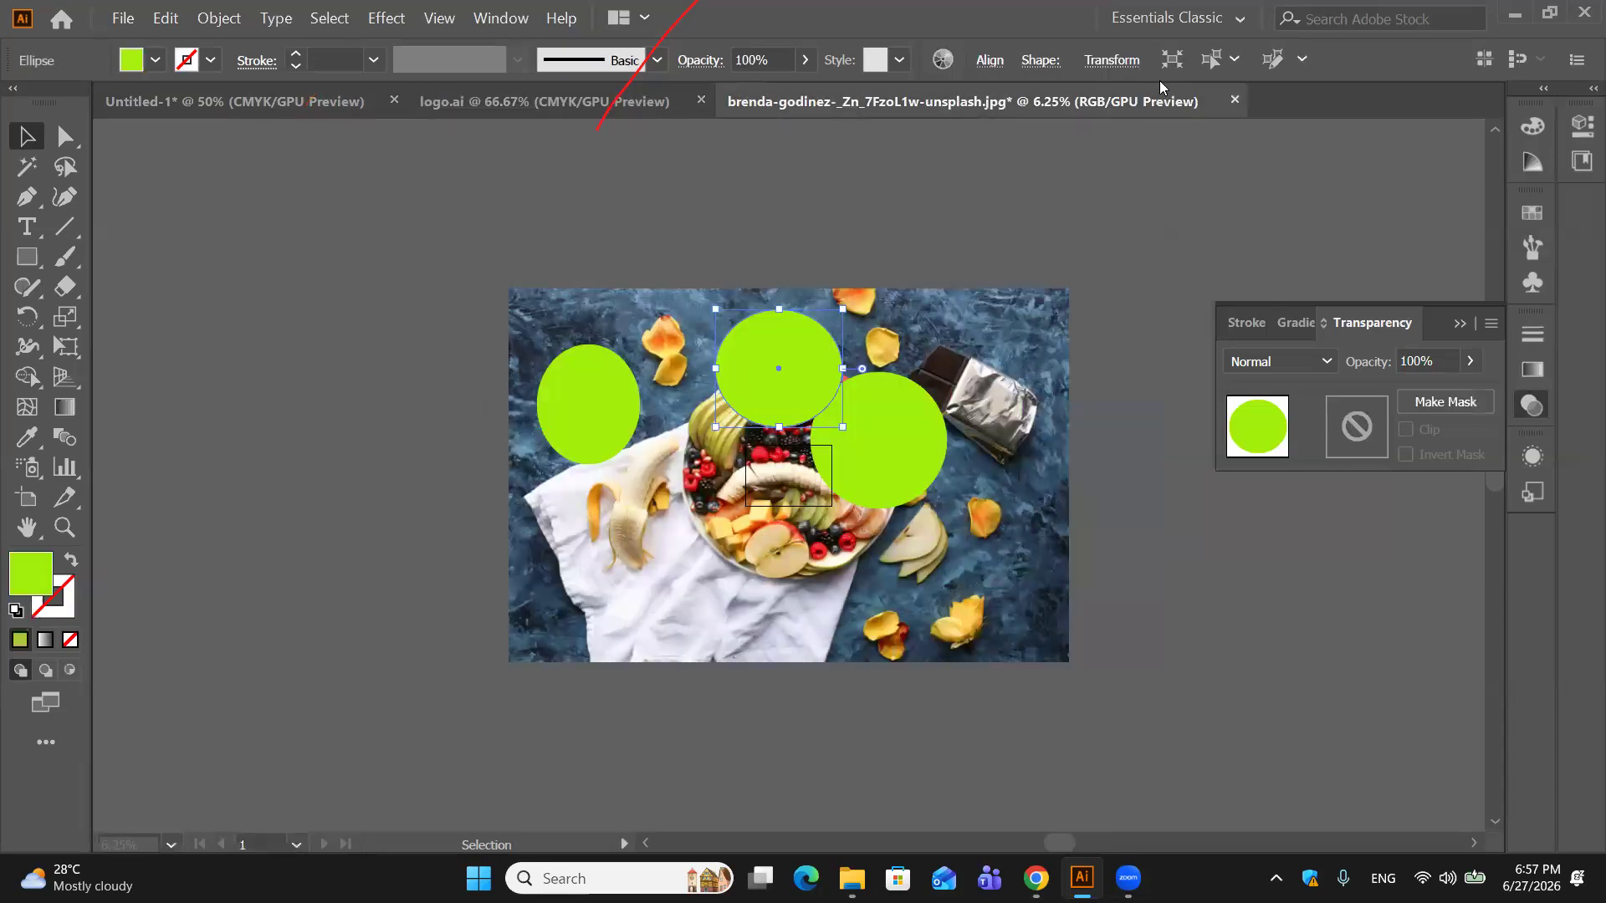
{"action": "left_click", "coordinate": [1234, 99]}
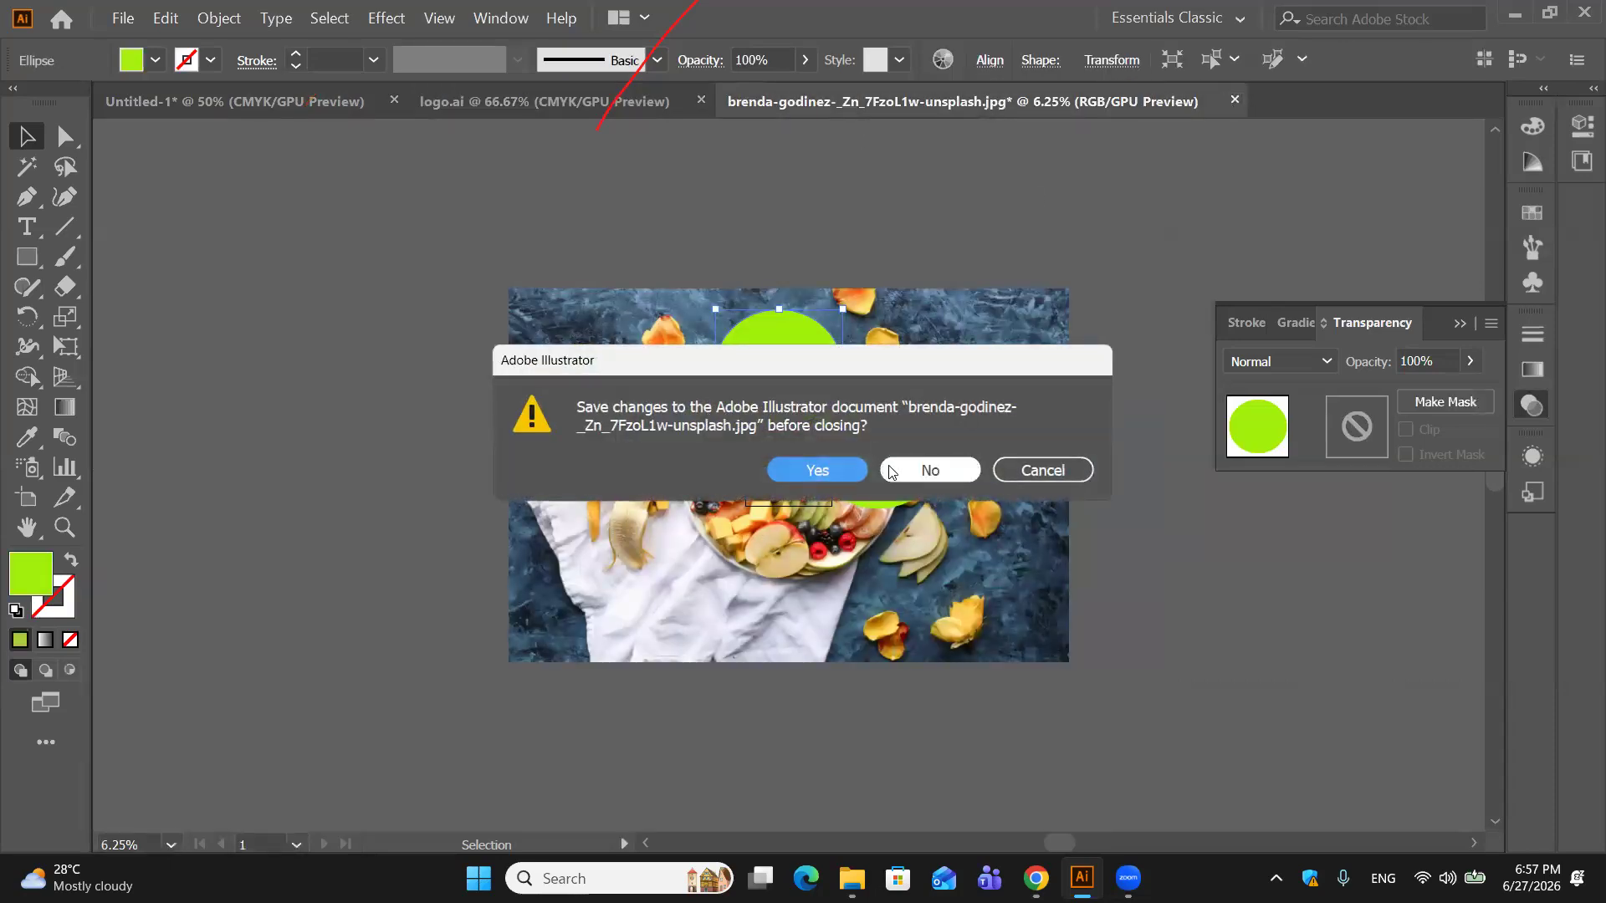
{"action": "left_click", "coordinate": [891, 470]}
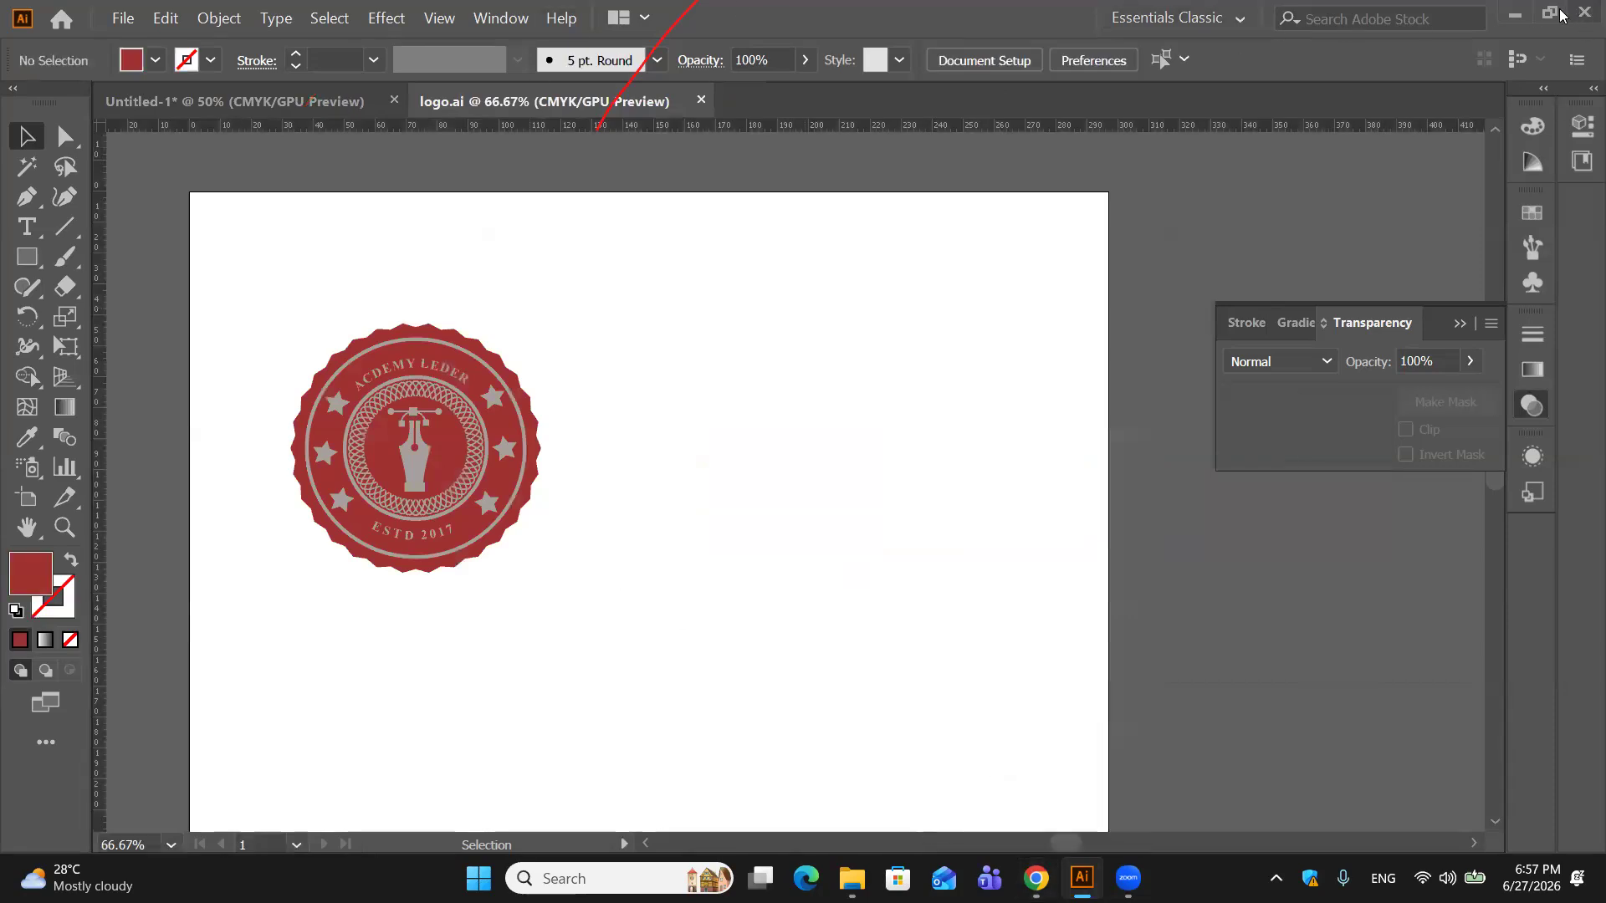
Step: Find the front-view-delicious-cheese-pizza photo in the Downloads folder and open it as its own Illustrator document
{"action": "left_click", "coordinate": [1512, 15]}
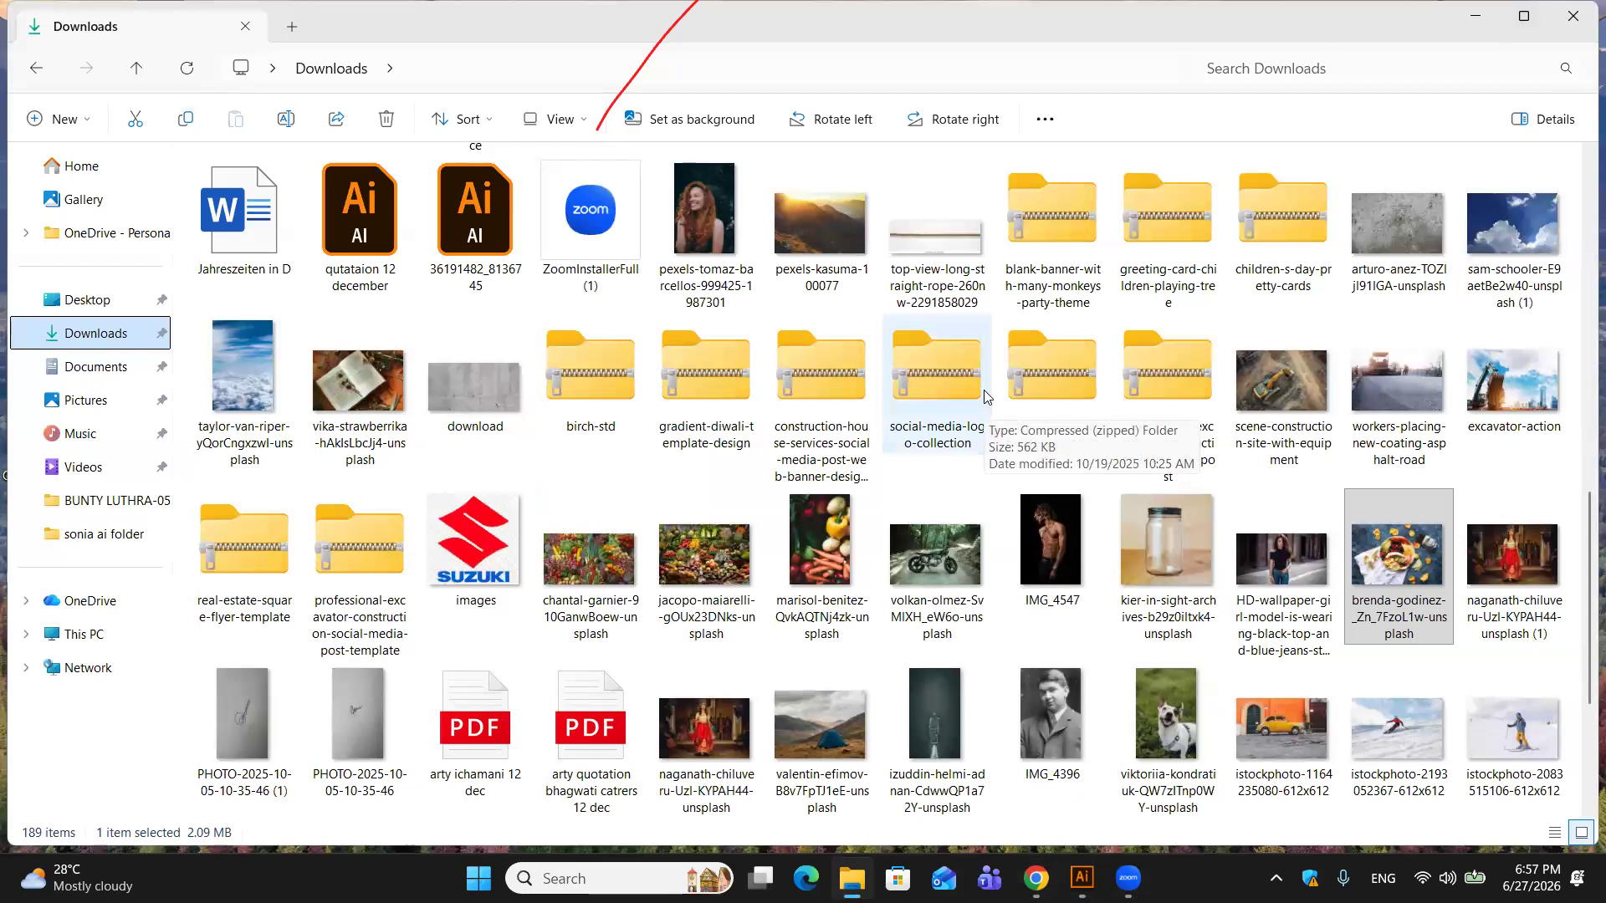
{"action": "scroll", "coordinate": [985, 396], "scroll_direction": "down", "scroll_amount": 5}
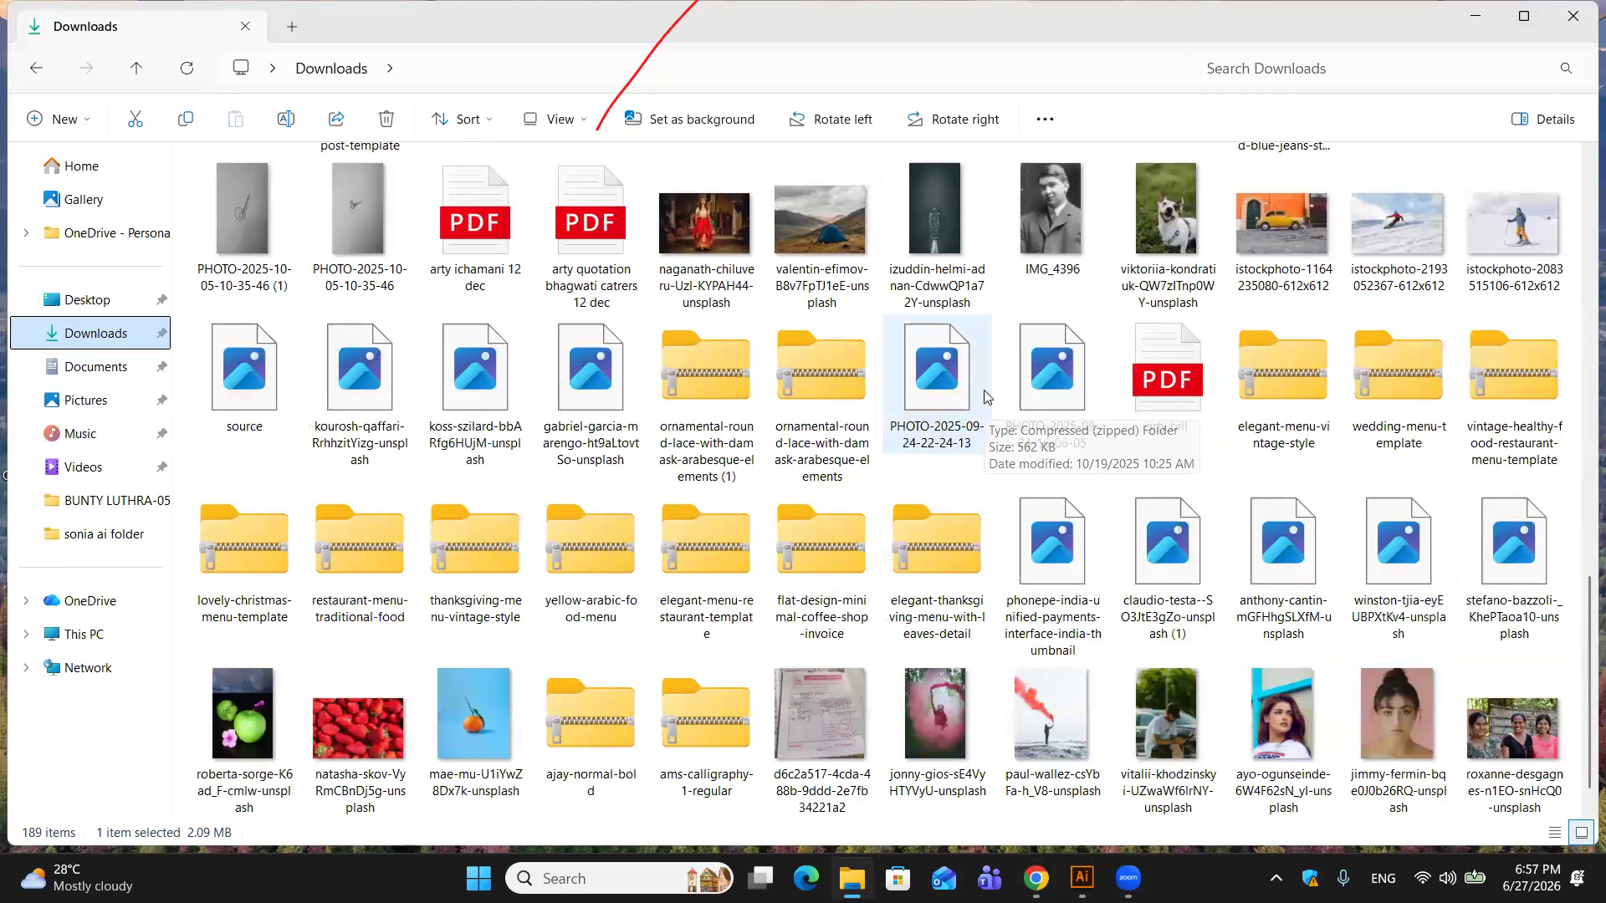
{"action": "scroll", "coordinate": [985, 396], "scroll_direction": "down", "scroll_amount": 5}
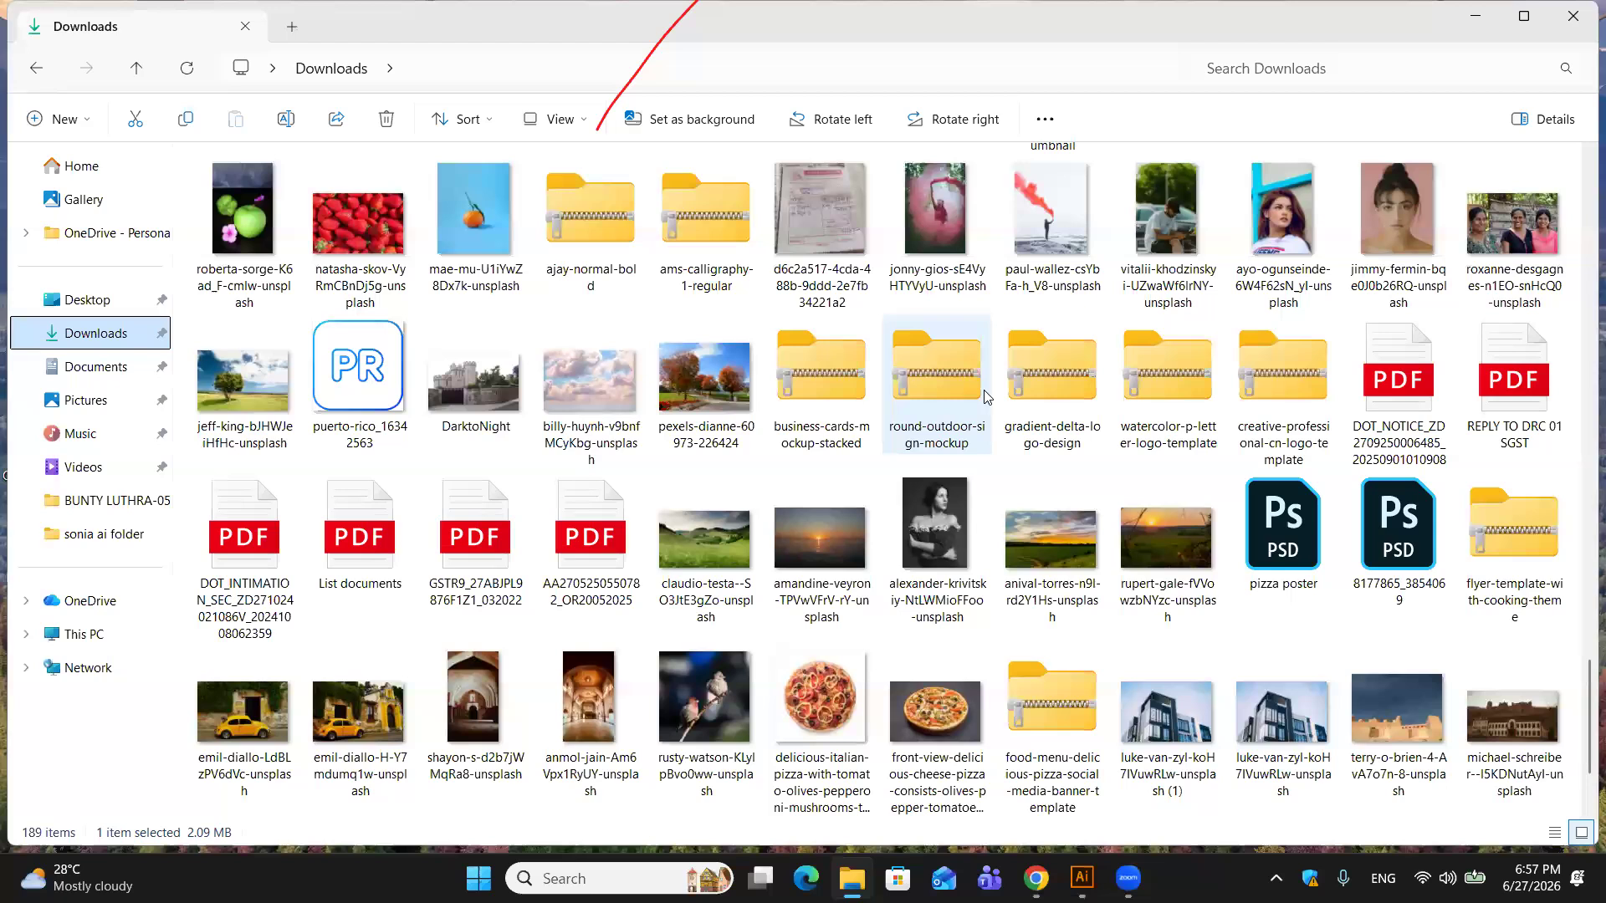
{"action": "left_click", "coordinate": [935, 721]}
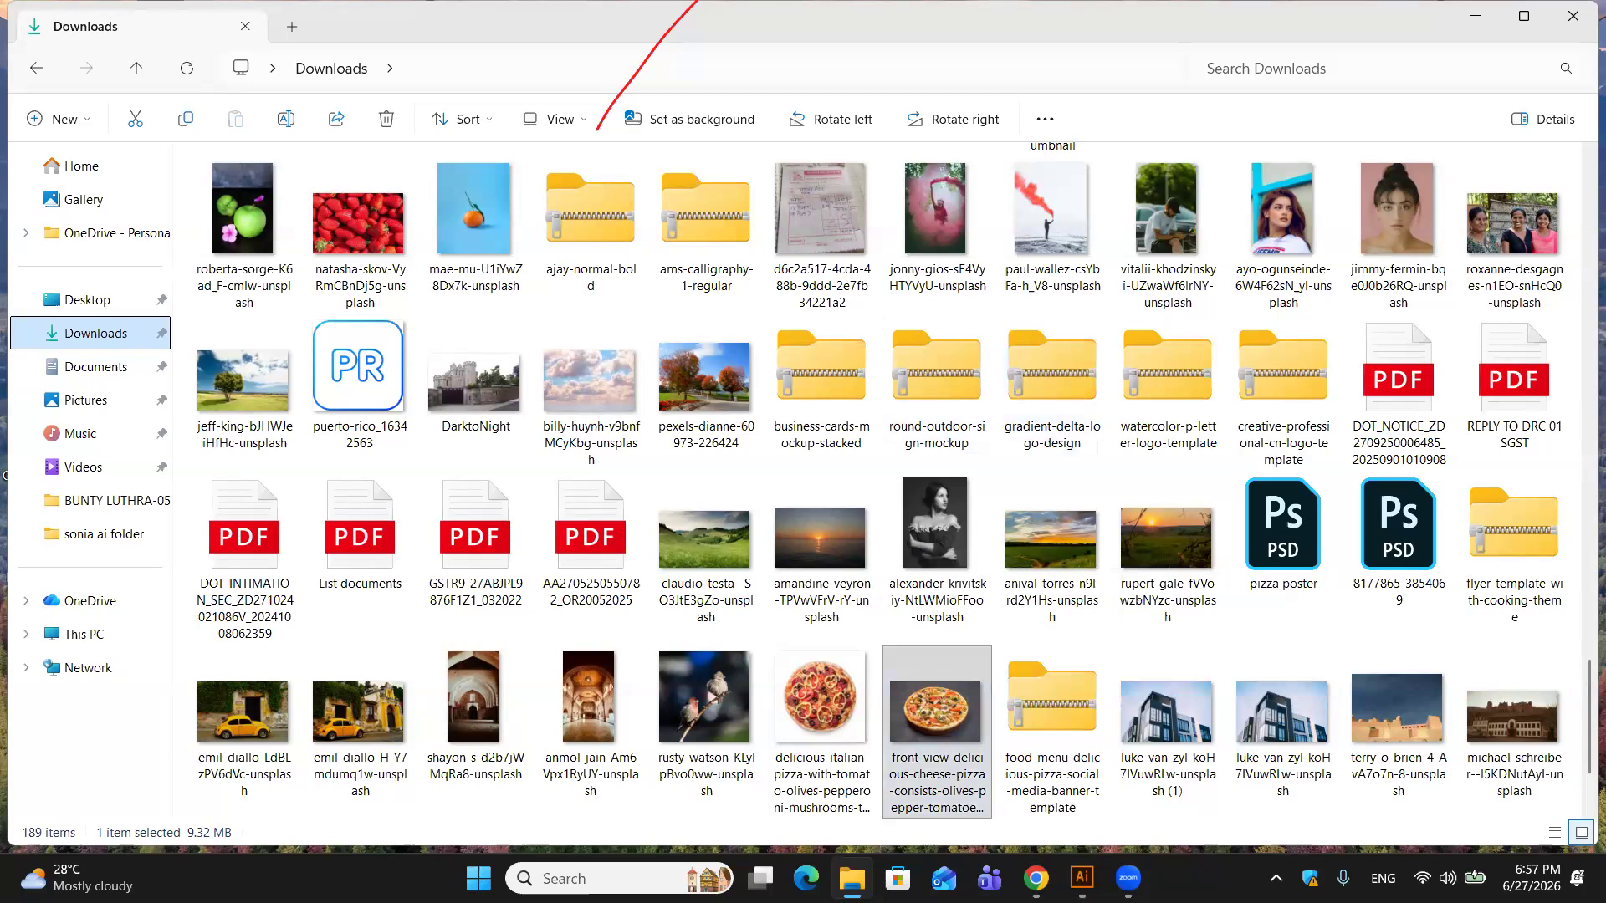
{"action": "left_click_drag", "start_coordinate": [978, 787], "coordinate": [790, 102]}
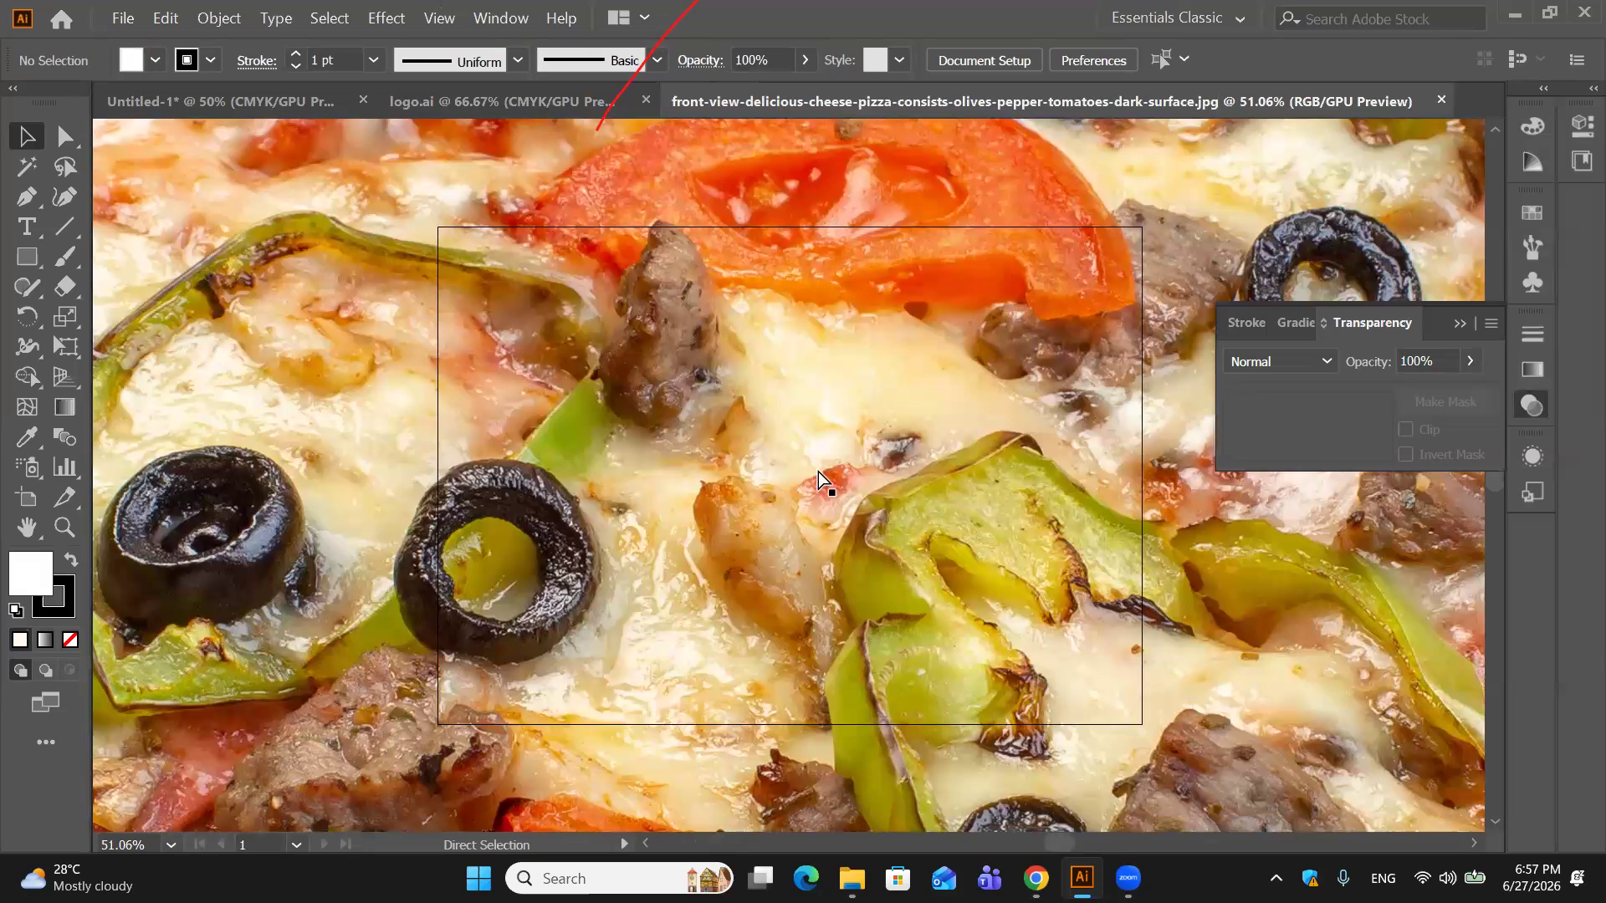
{"action": "key", "text": "ctrl+minus"}
{"action": "key", "text": "ctrl+minus"}
{"action": "key", "text": "ctrl+minus"}
{"action": "key", "text": "ctrl+minus"}
{"action": "key", "text": "ctrl+minus"}
{"action": "key", "text": "ctrl+minus"}
{"action": "key", "text": "ctrl+minus"}
{"action": "key", "text": "ctrl+minus"}
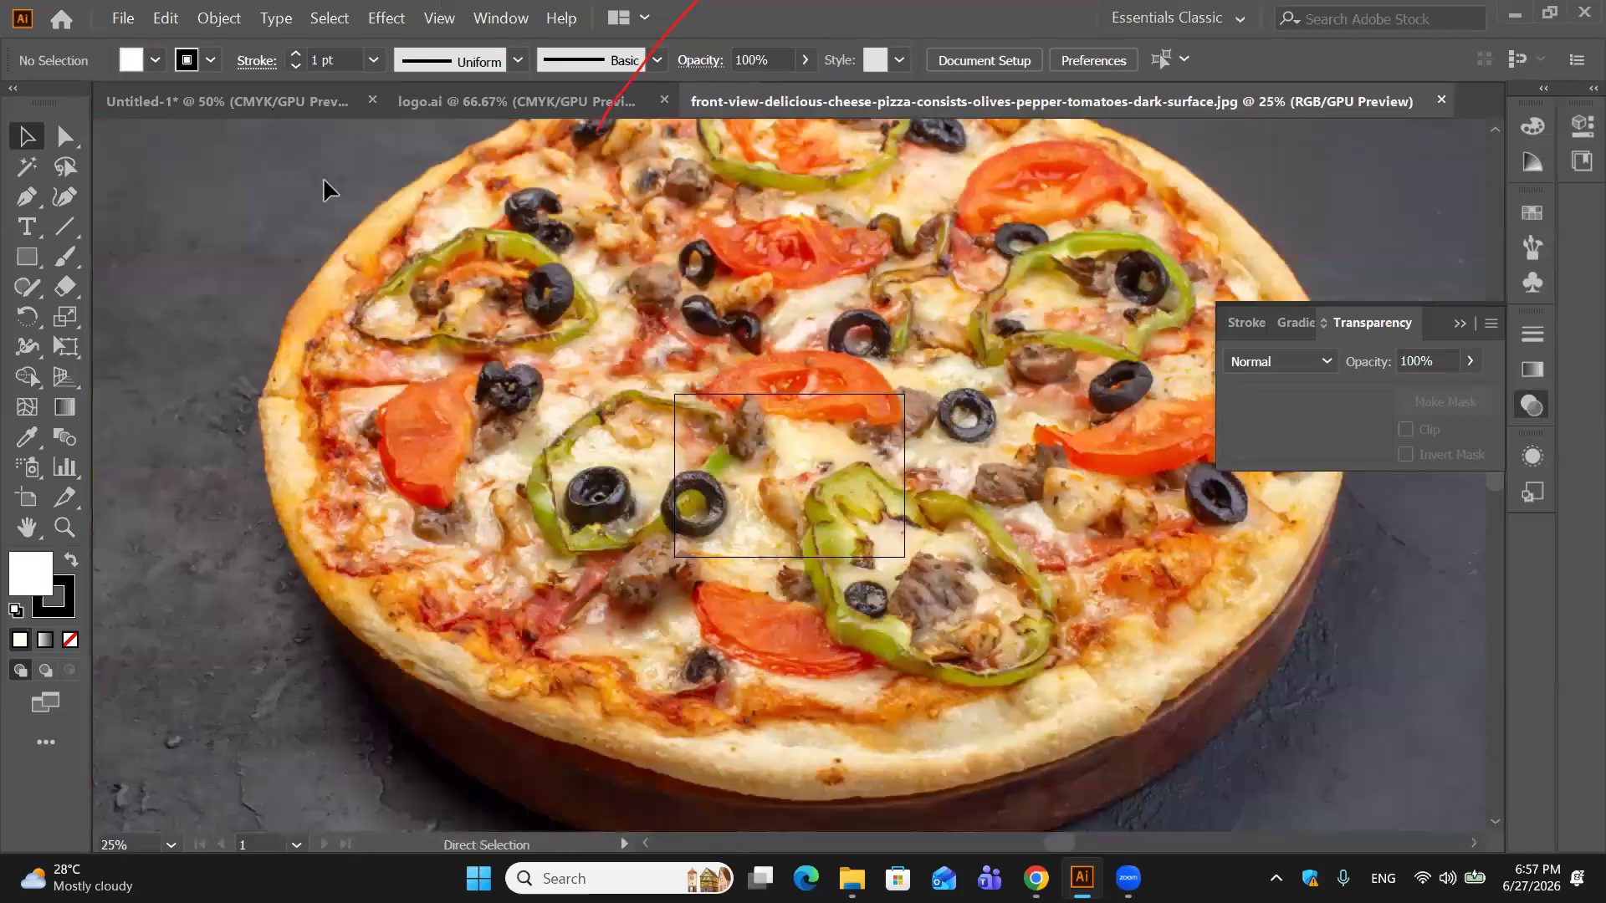
{"action": "key", "text": "ctrl+plus"}
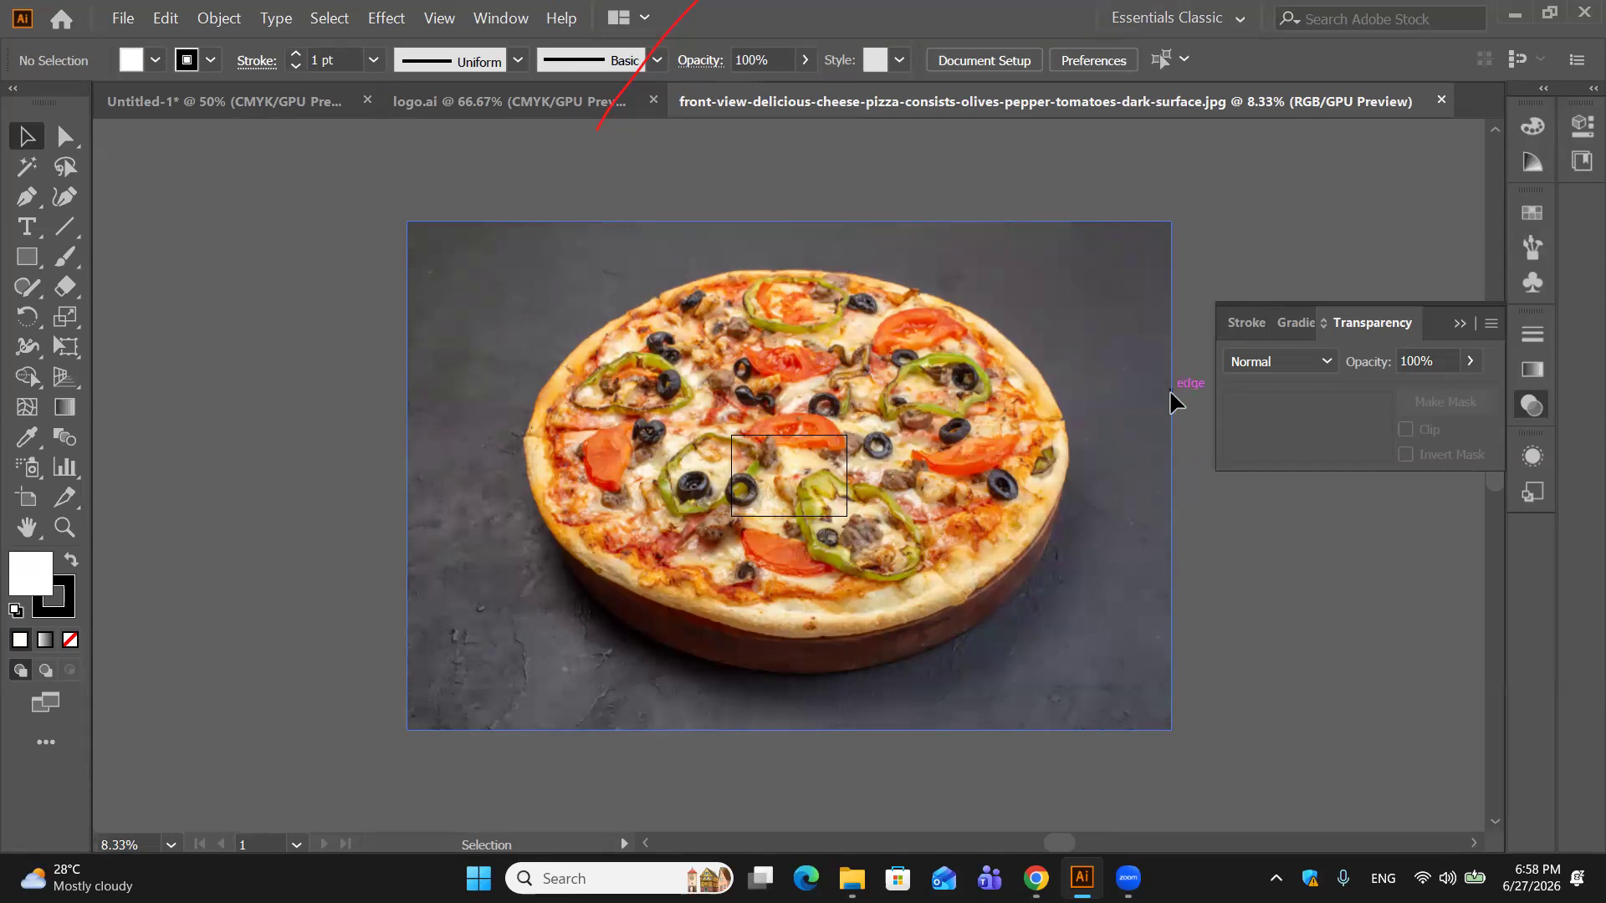
Step: Return to the pizza photo document after checking the other open documents and delete the embedded photo from it
{"action": "left_click", "coordinate": [522, 101]}
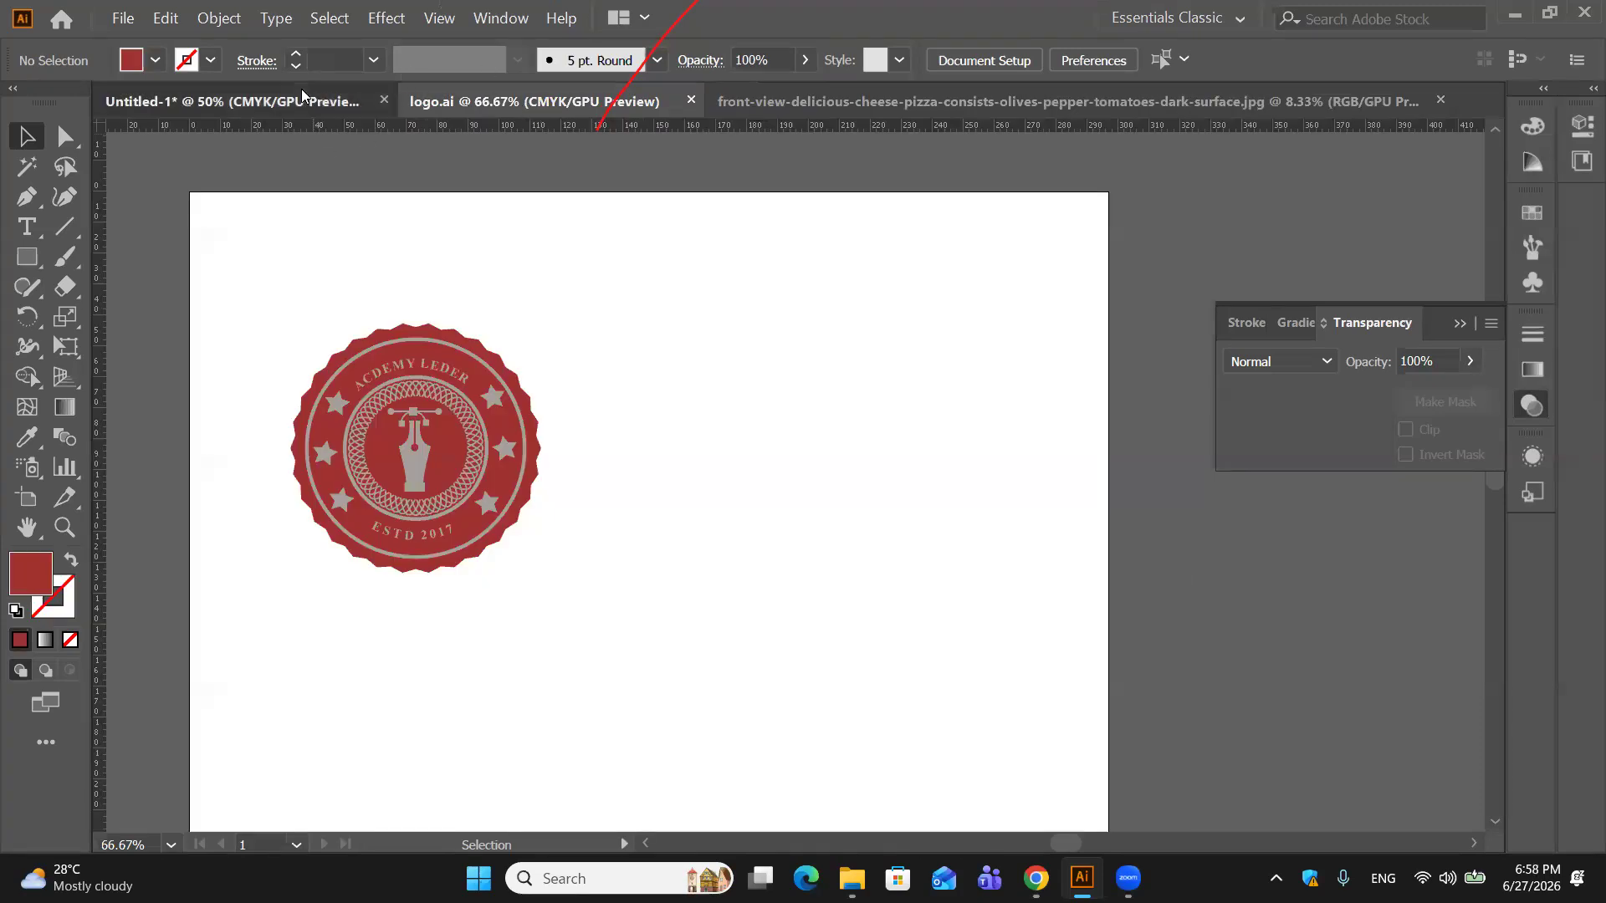
{"action": "left_click", "coordinate": [309, 104]}
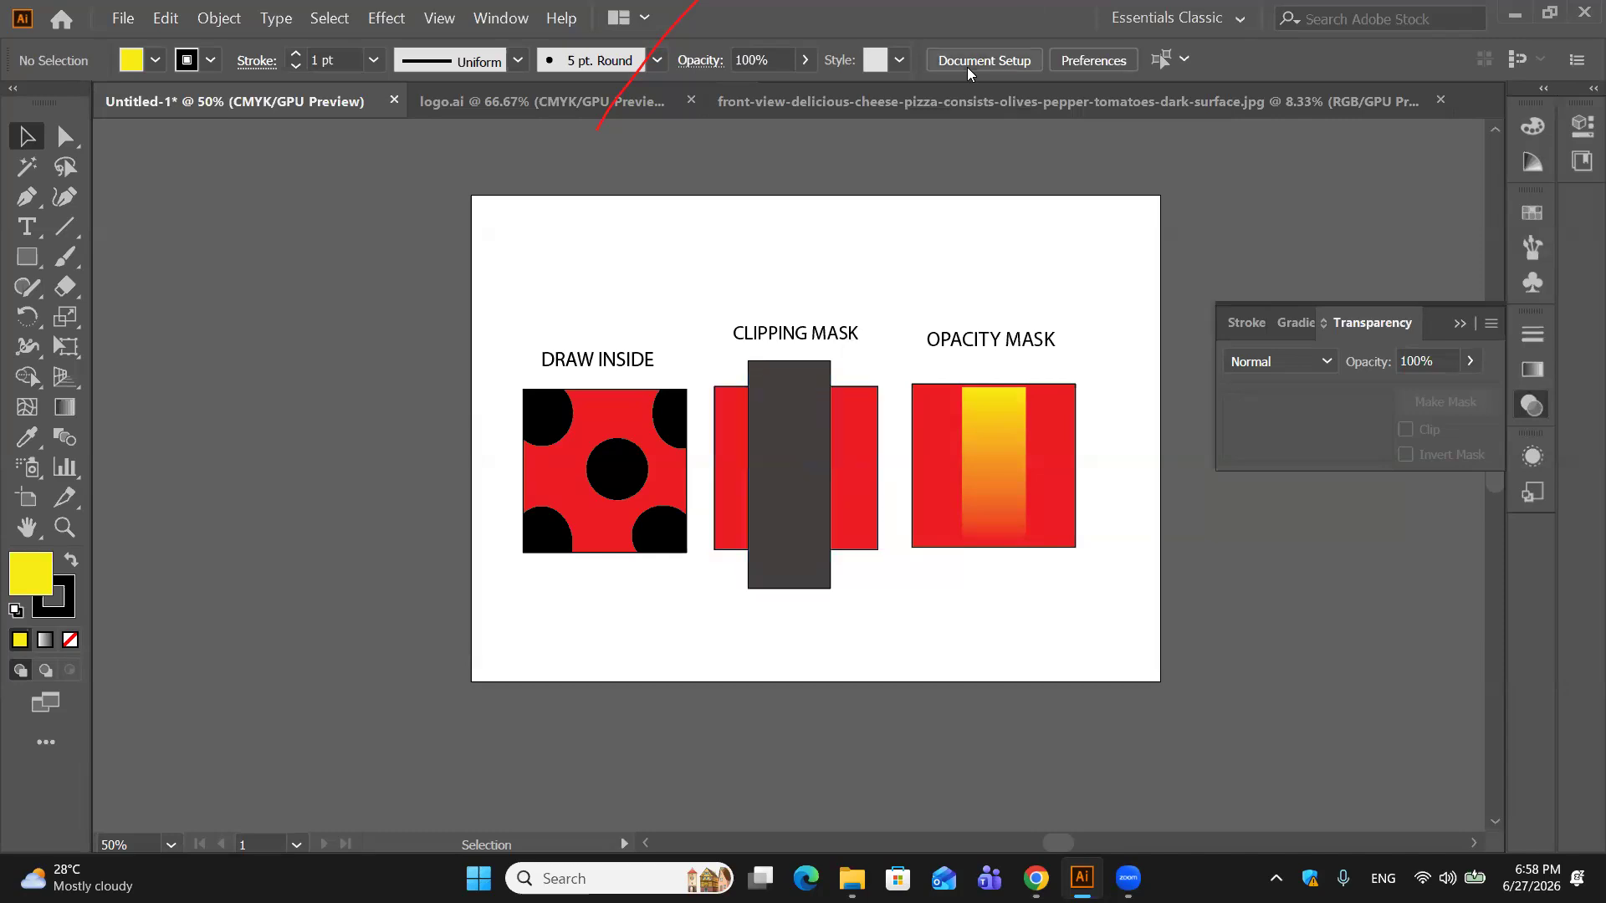
{"action": "left_click", "coordinate": [941, 101]}
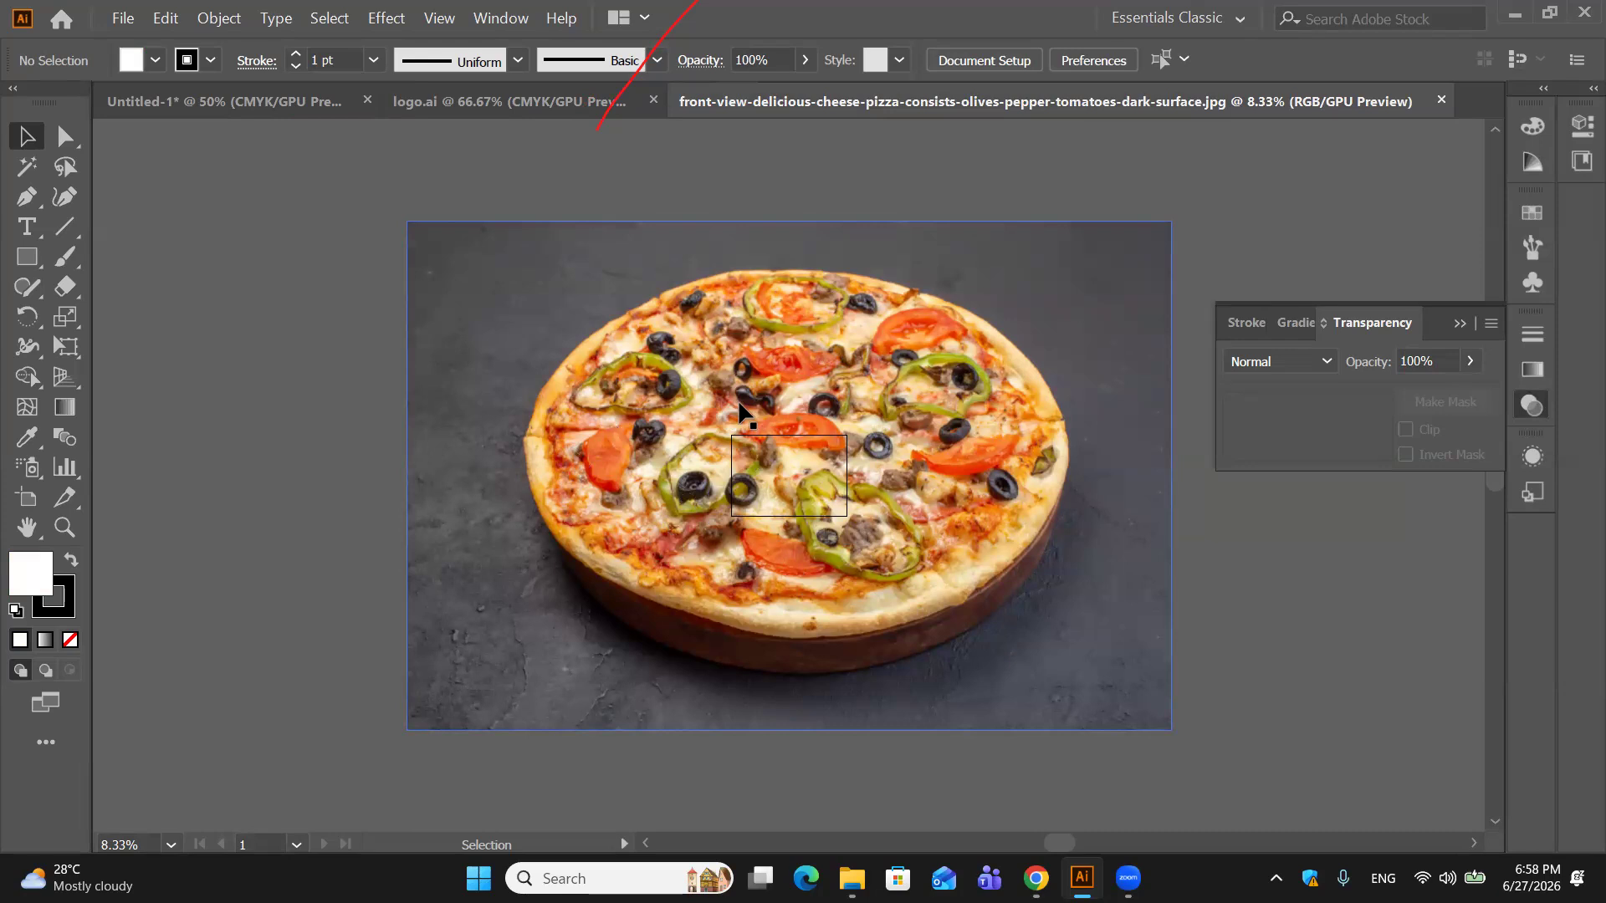
{"action": "left_click", "coordinate": [483, 266]}
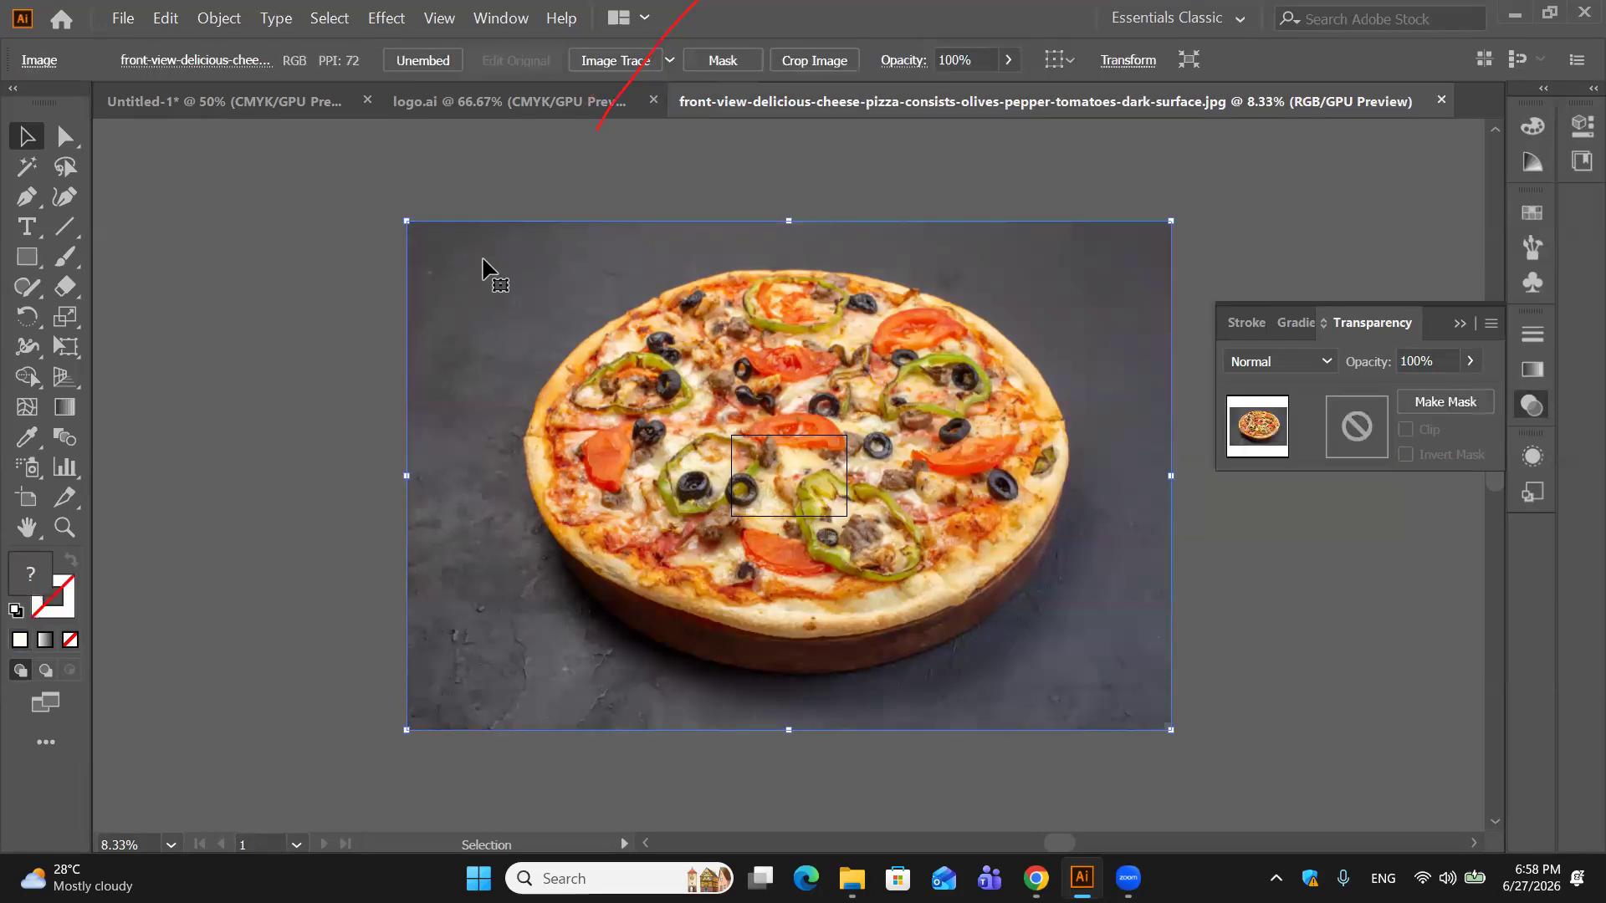
{"action": "key", "text": "Delete"}
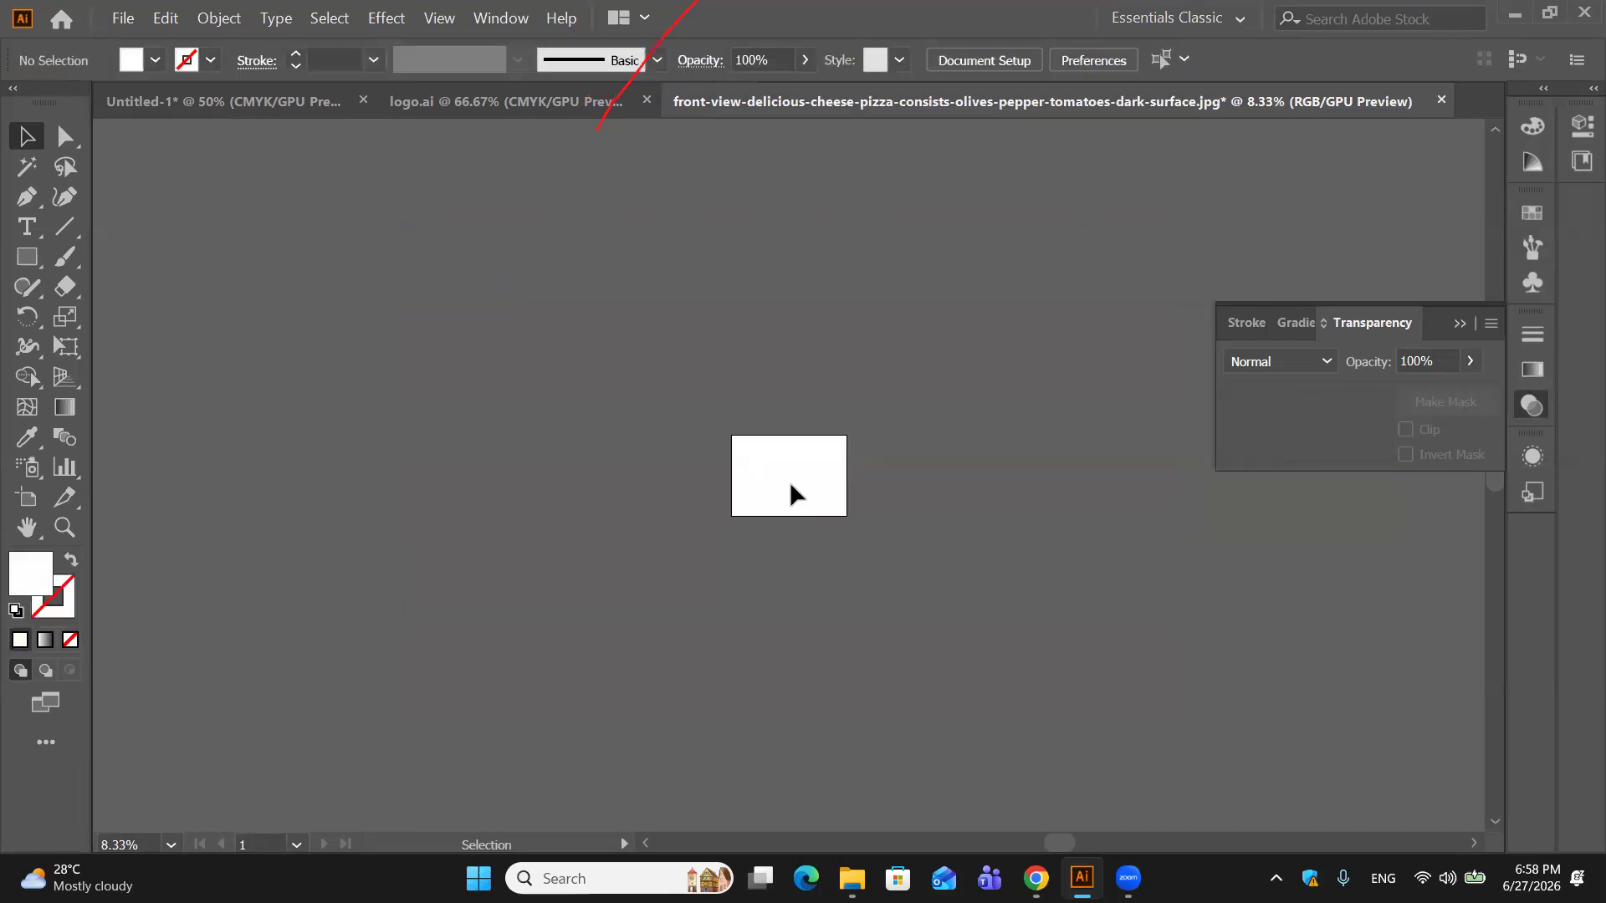
Step: Try to place the front-view-delicious-cheese-pizza photo from the Downloads folder onto the empty artboard
{"action": "key", "text": "a"}
{"action": "key", "text": "ctrl+equal"}
{"action": "key", "text": "ctrl+equal"}
{"action": "key", "text": "ctrl+equal"}
{"action": "key", "text": "ctrl+equal"}
{"action": "key", "text": "ctrl+equal"}
{"action": "key", "text": "ctrl+equal"}
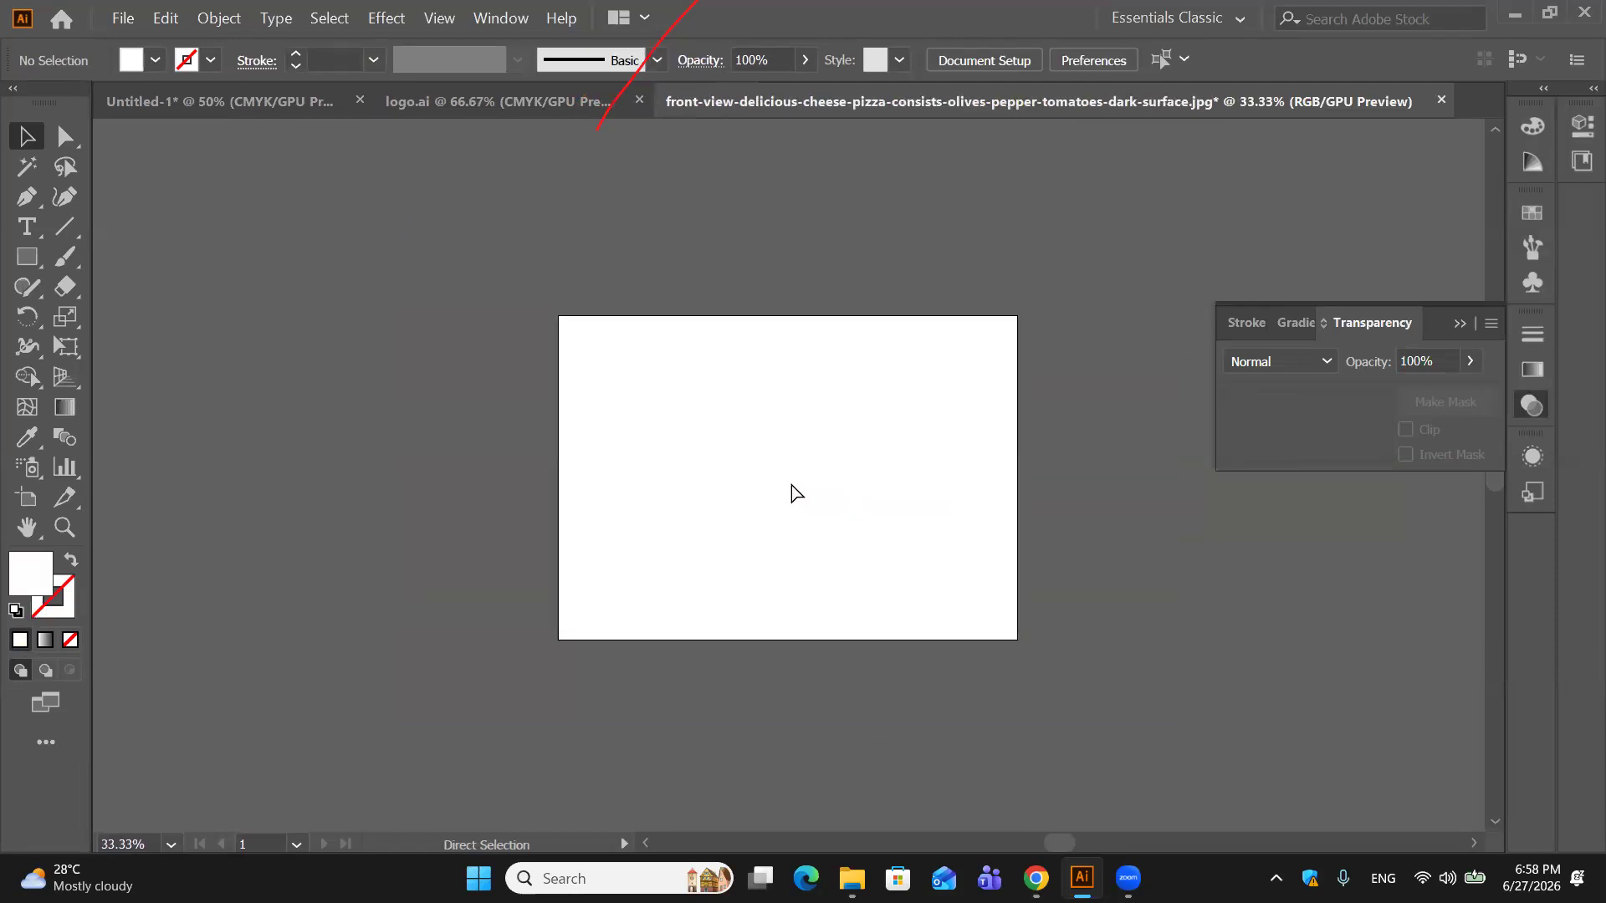
{"action": "key", "text": "v"}
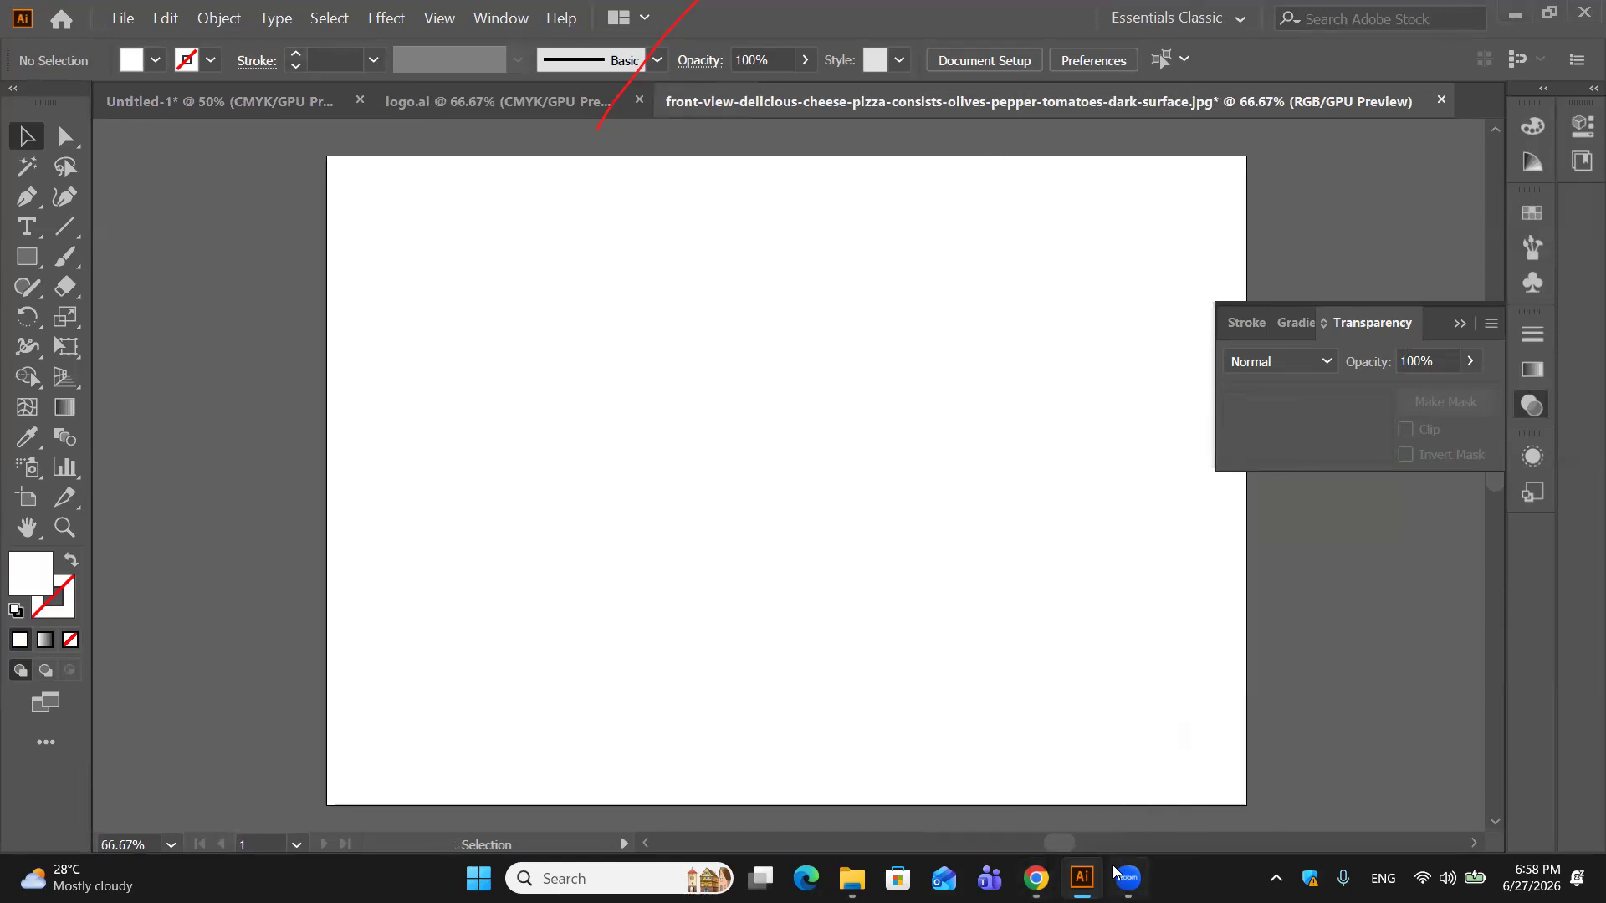
{"action": "left_click", "coordinate": [1515, 15]}
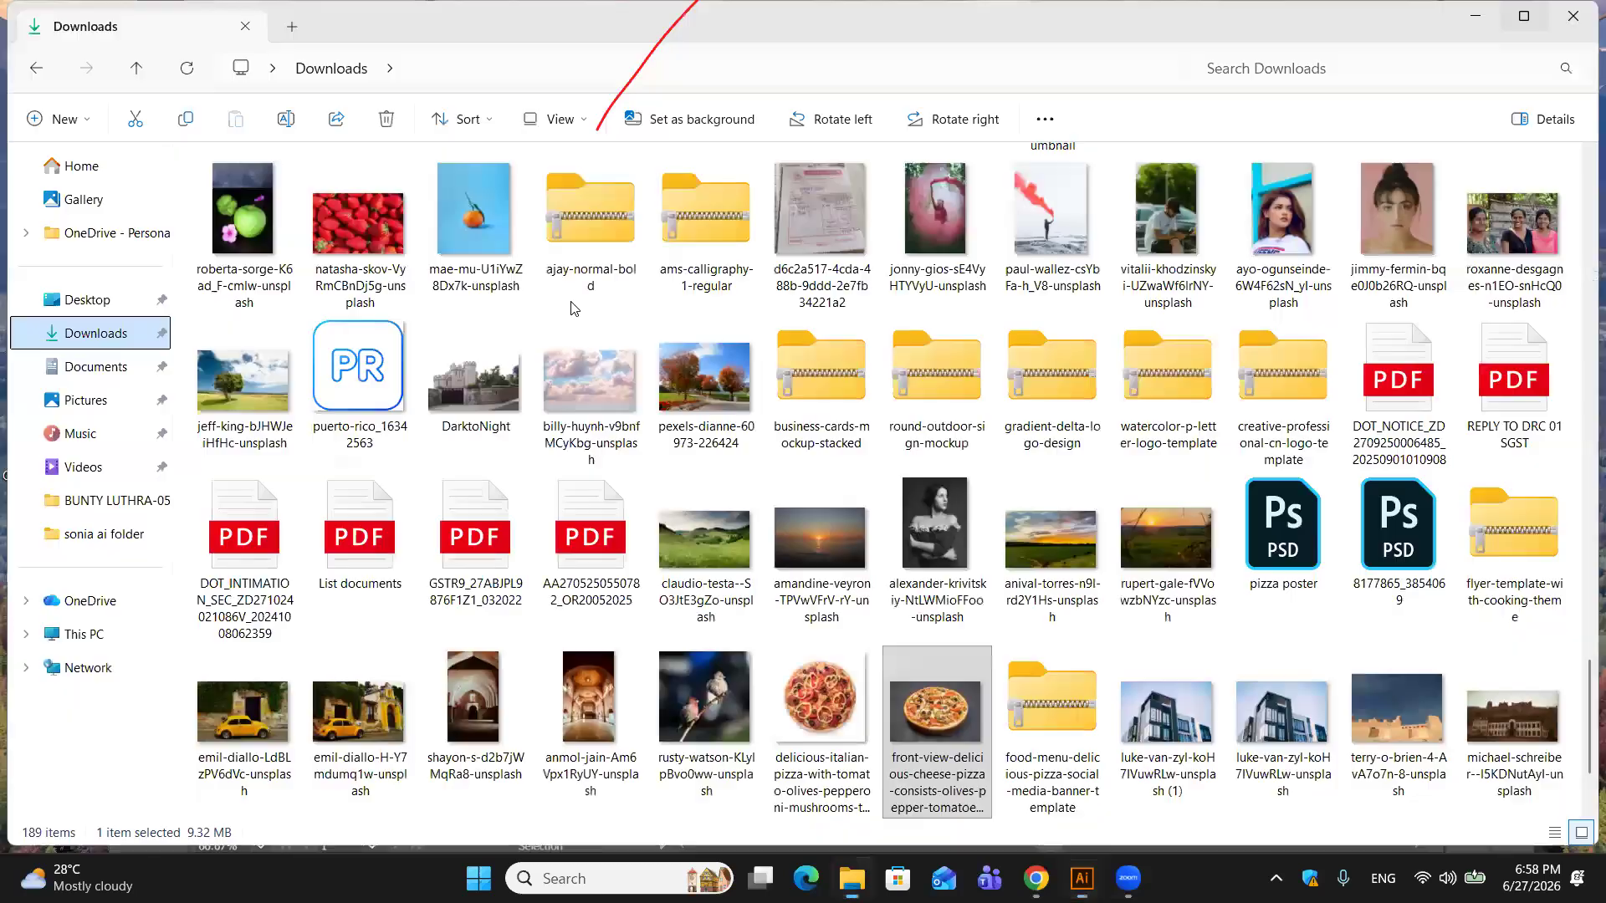
{"action": "left_click_drag", "start_coordinate": [924, 725], "coordinate": [1087, 865]}
{"action": "left_click_drag", "start_coordinate": [950, 608], "coordinate": [945, 602]}
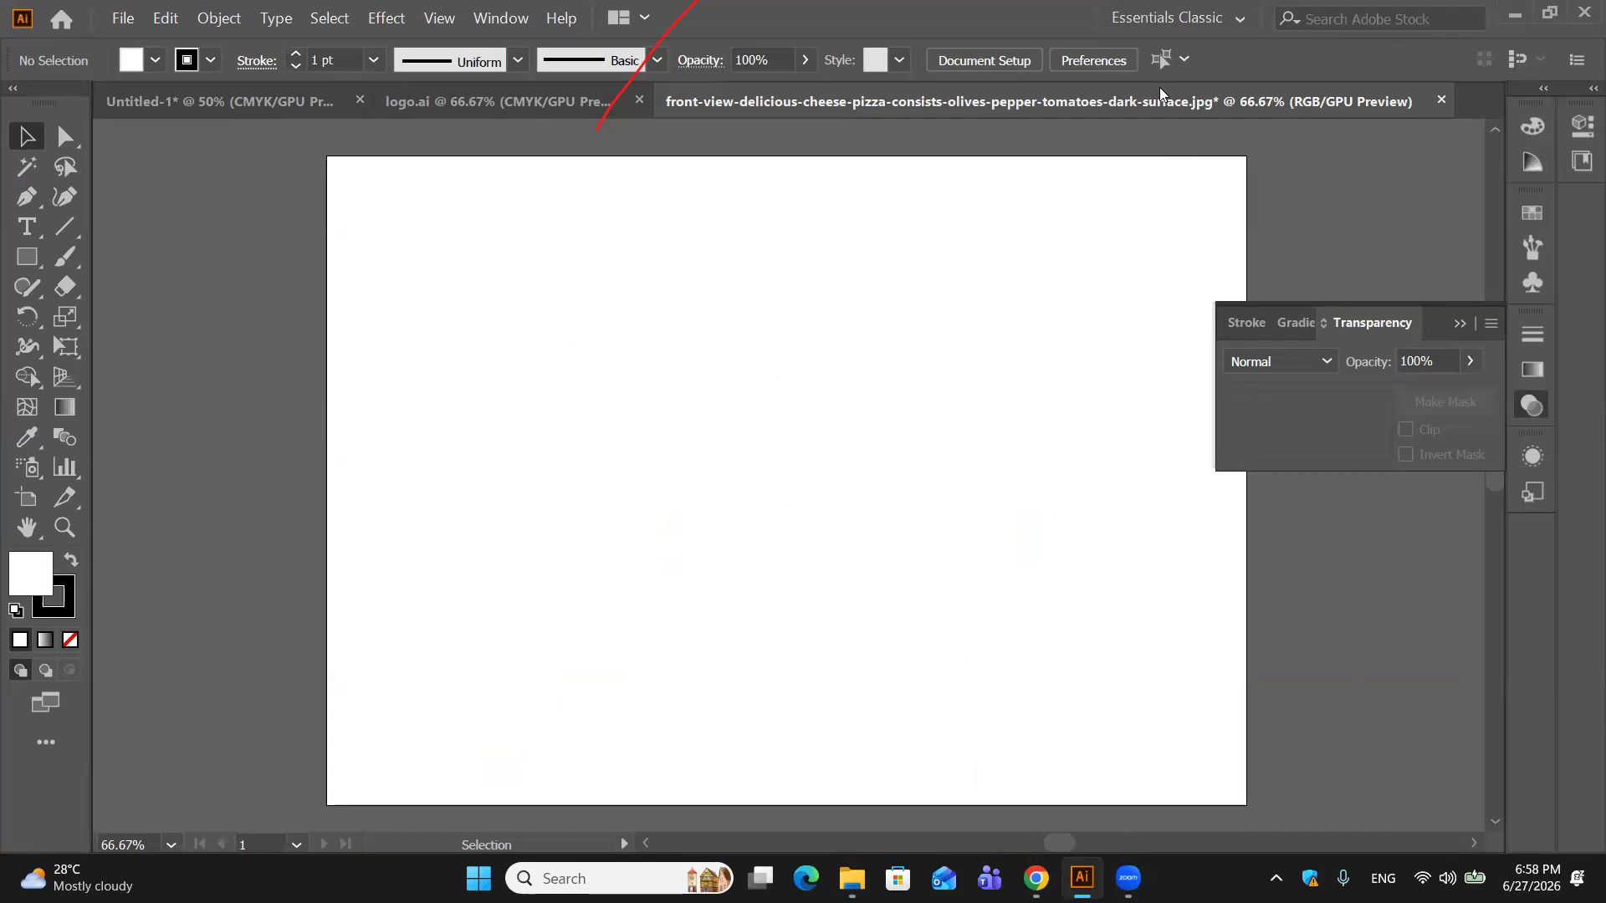
Step: Place the front-view-delicious-cheese-pizza photo from Downloads into the document as a linked image, continuing despite the file's unsaved changes
{"action": "left_click", "coordinate": [1509, 14]}
{"action": "left_click_drag", "start_coordinate": [908, 728], "coordinate": [847, 597]}
{"action": "left_click", "coordinate": [1081, 878]}
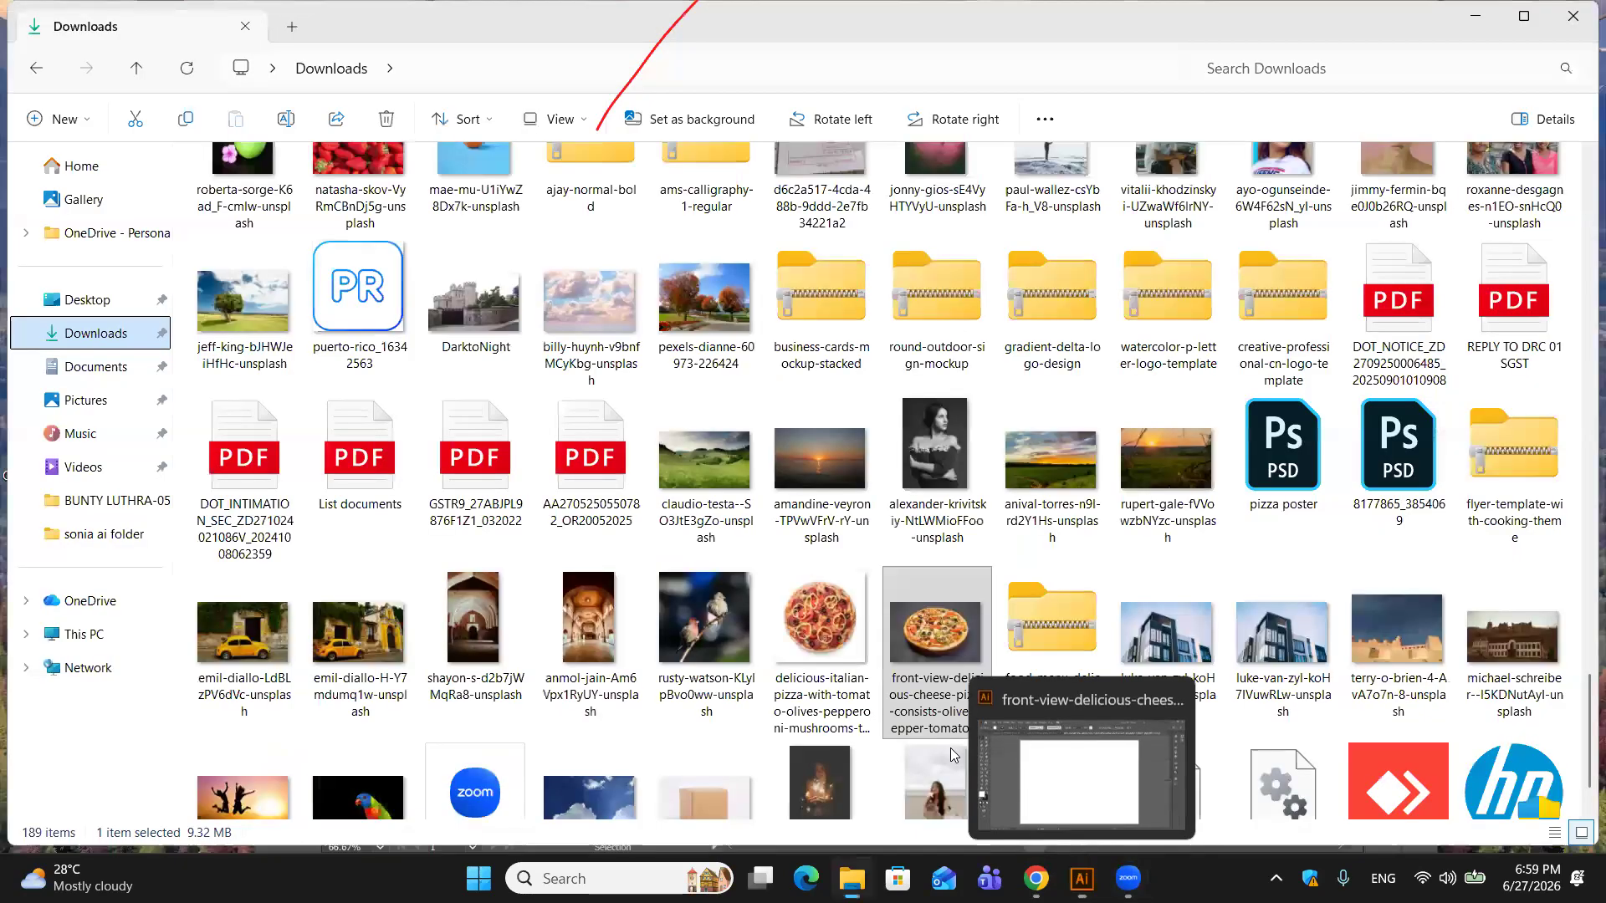
{"action": "left_click", "coordinate": [964, 636]}
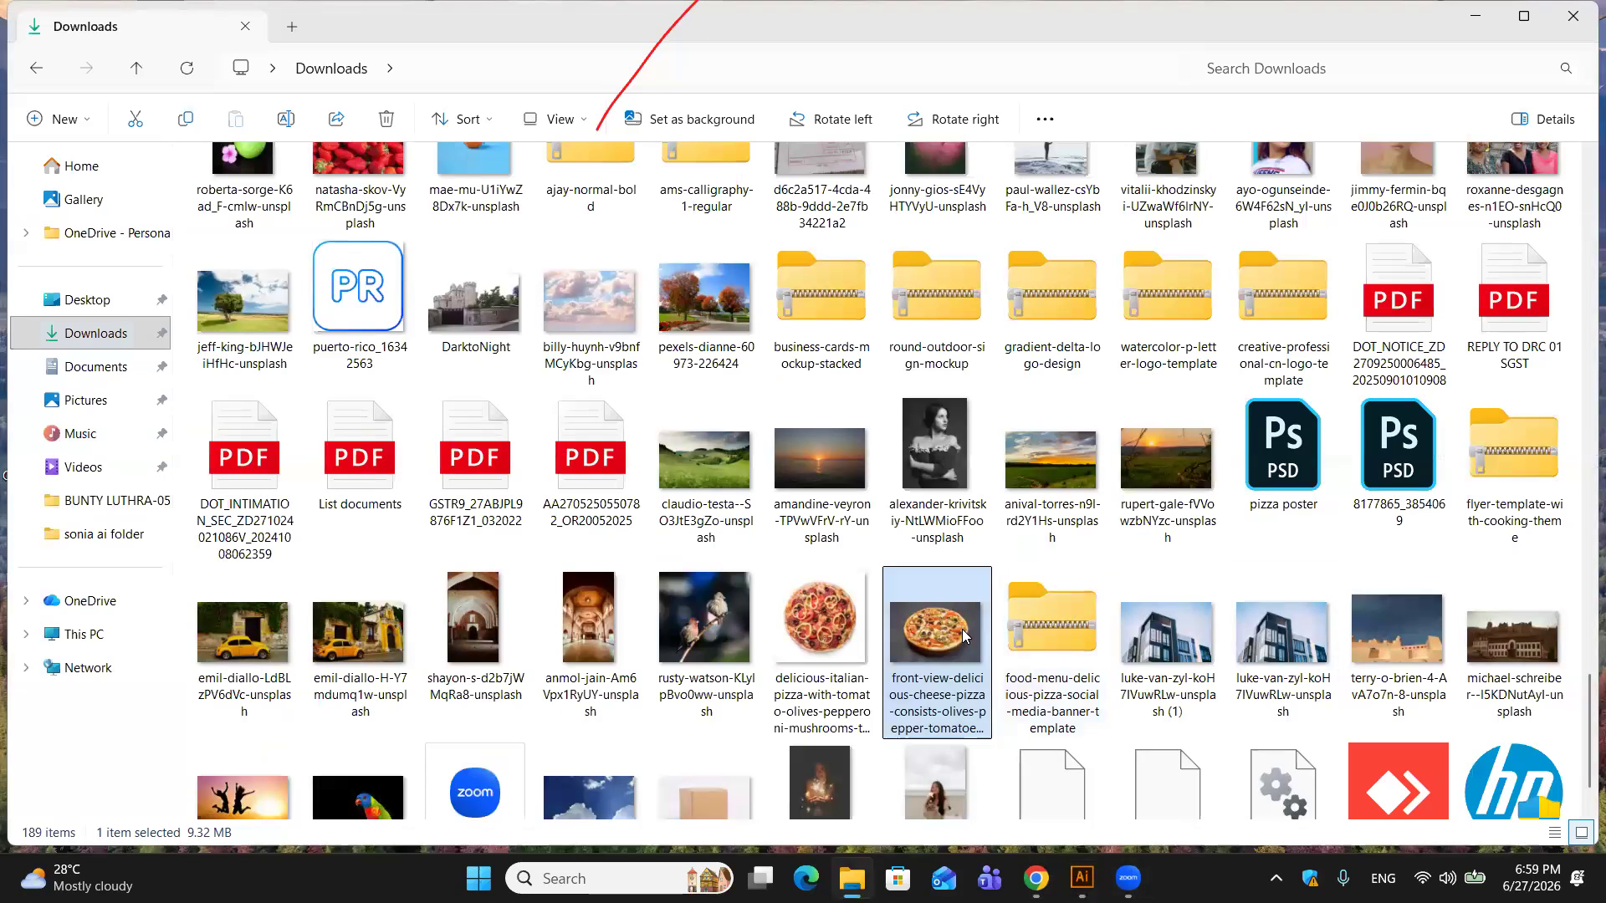
{"action": "double_click", "coordinate": [933, 693]}
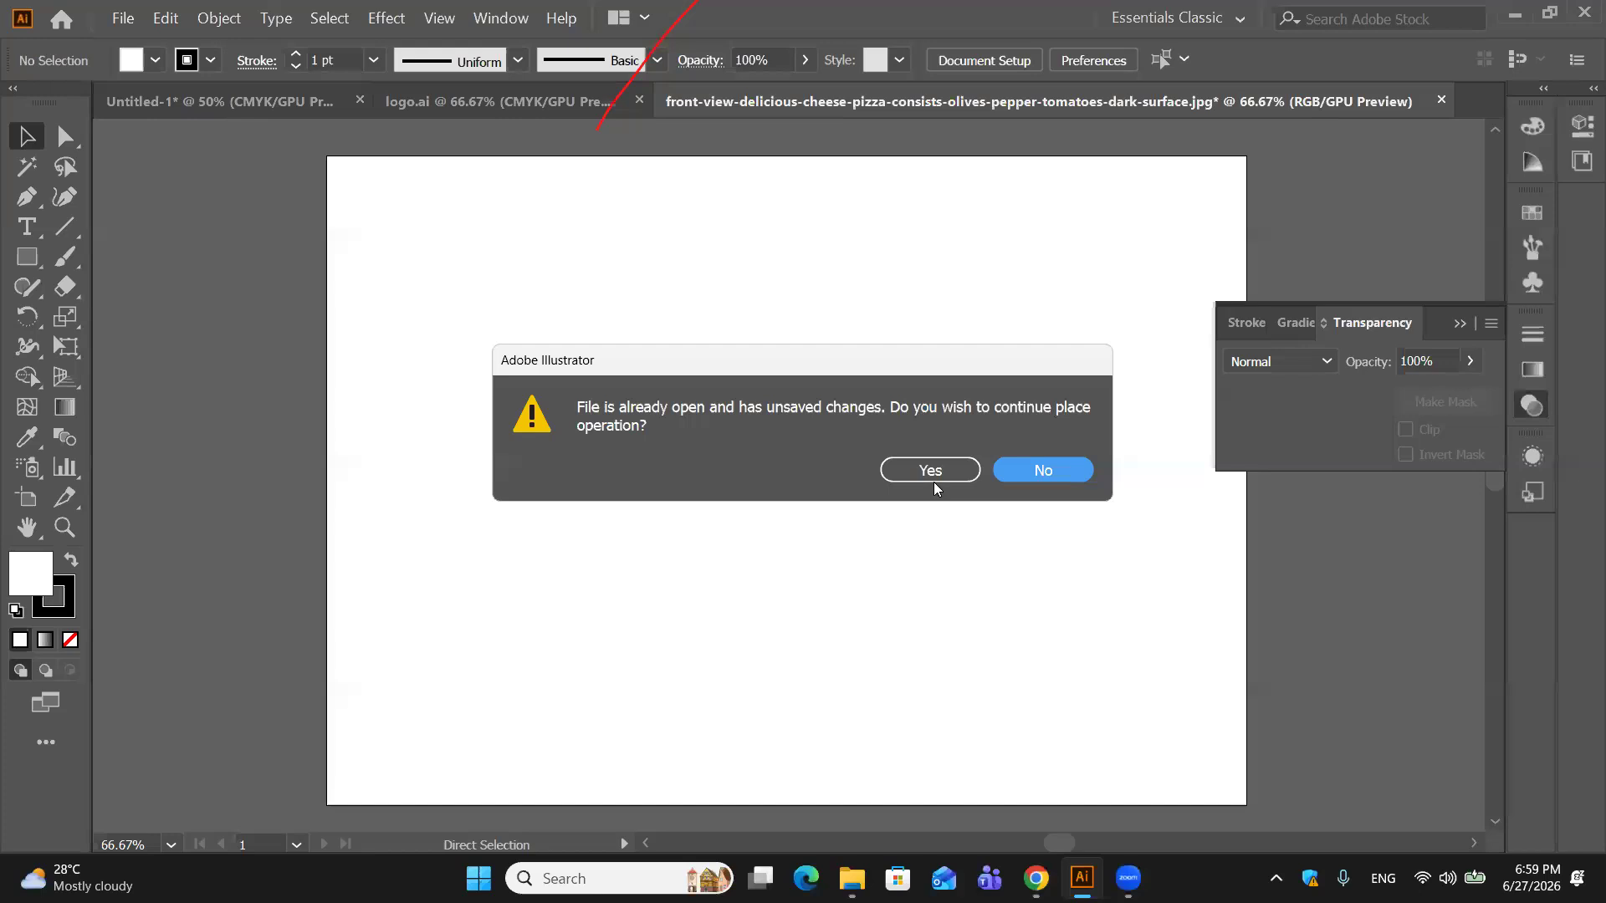
{"action": "left_click", "coordinate": [933, 470]}
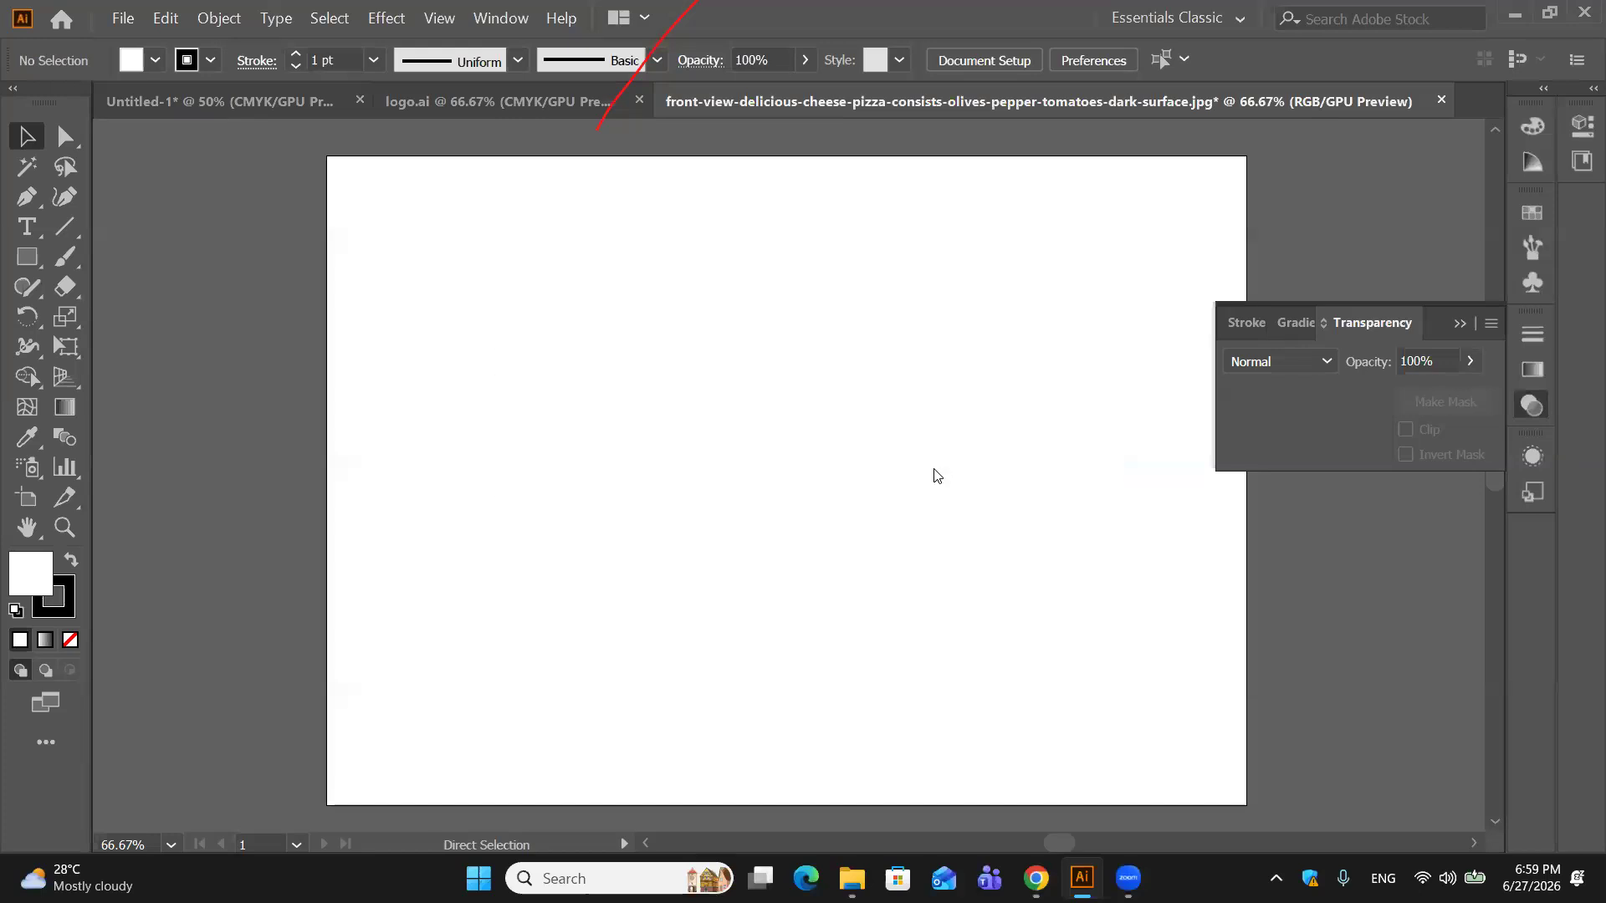
{"action": "left_click", "coordinate": [934, 469]}
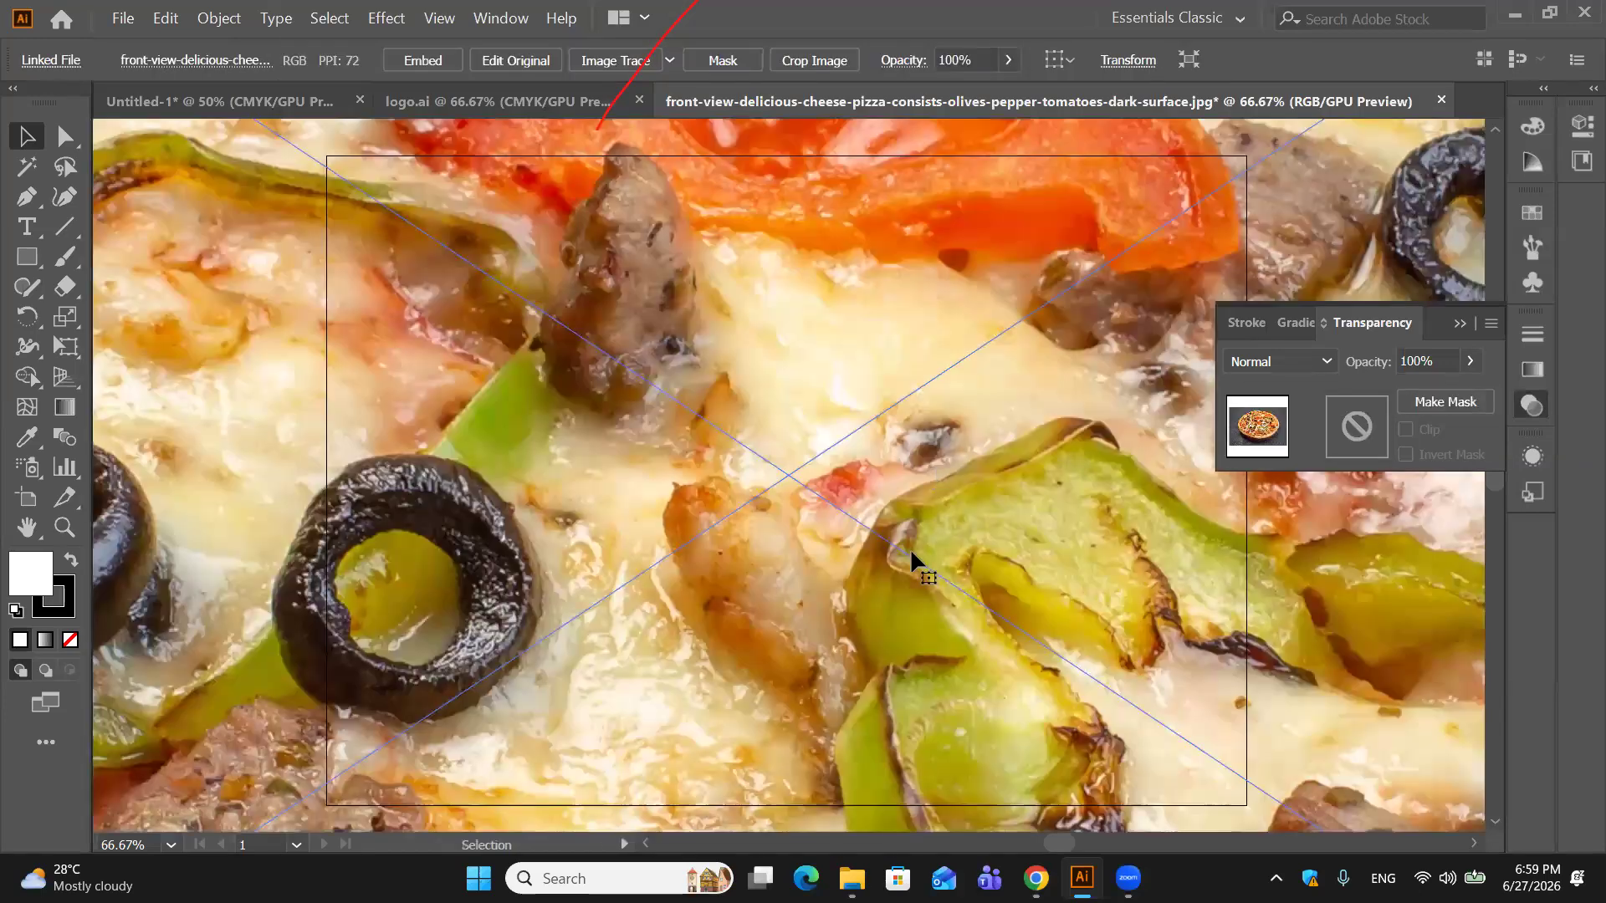
Step: Scale the linked pizza photo down proportionally to slightly less than the artboard's width and move it onto the artboard
{"action": "left_click", "coordinate": [1457, 323]}
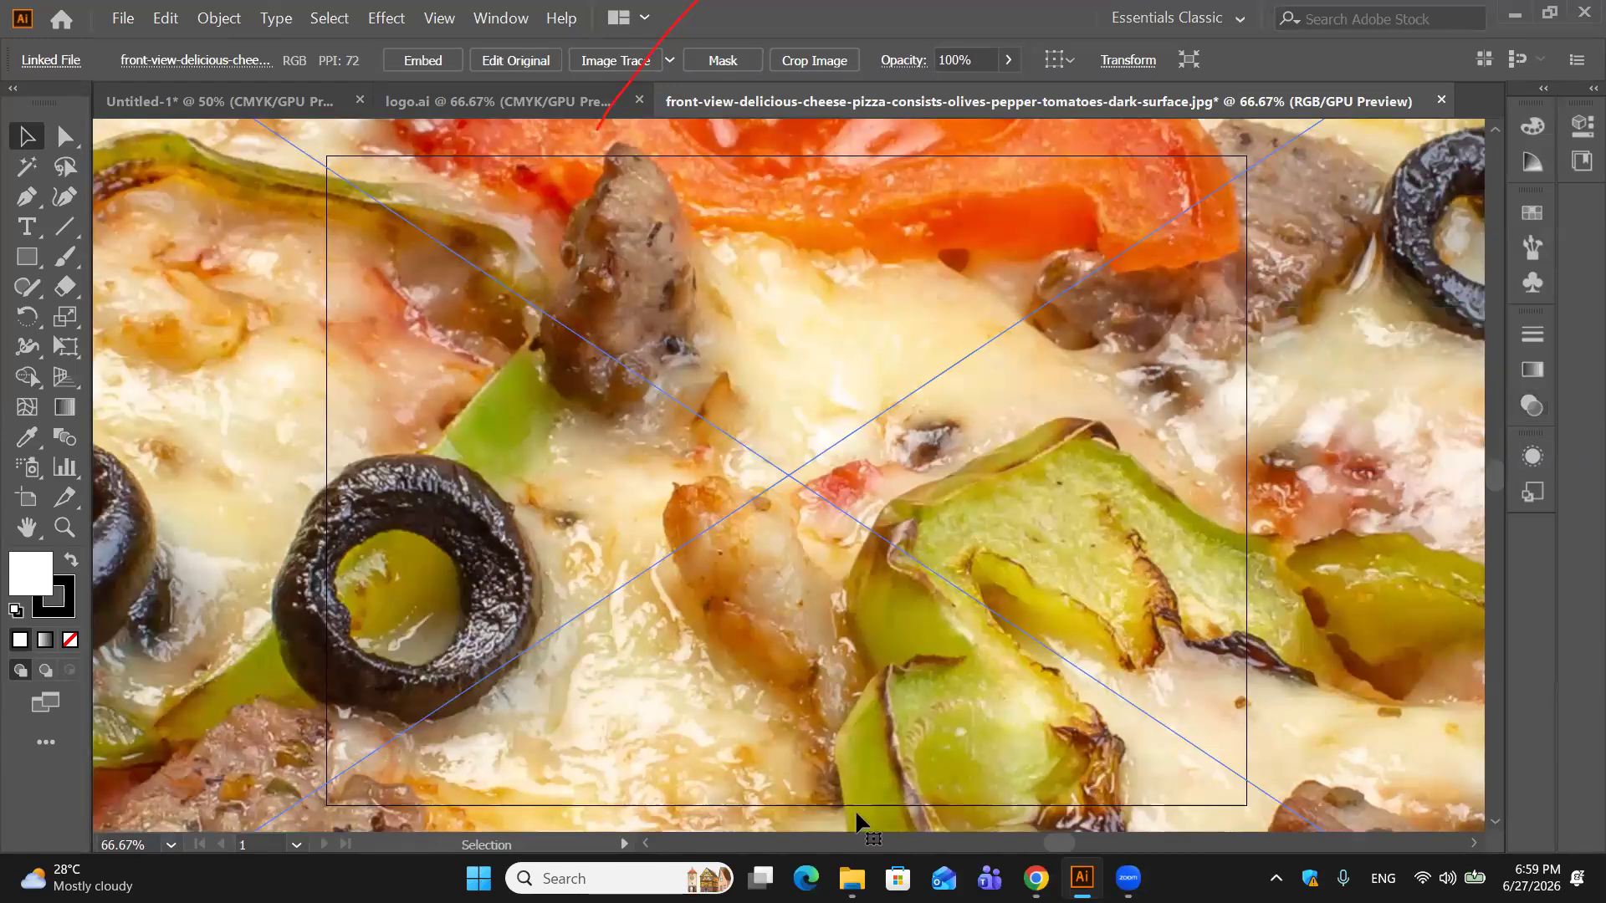
{"action": "key", "text": "ctrl+minus"}
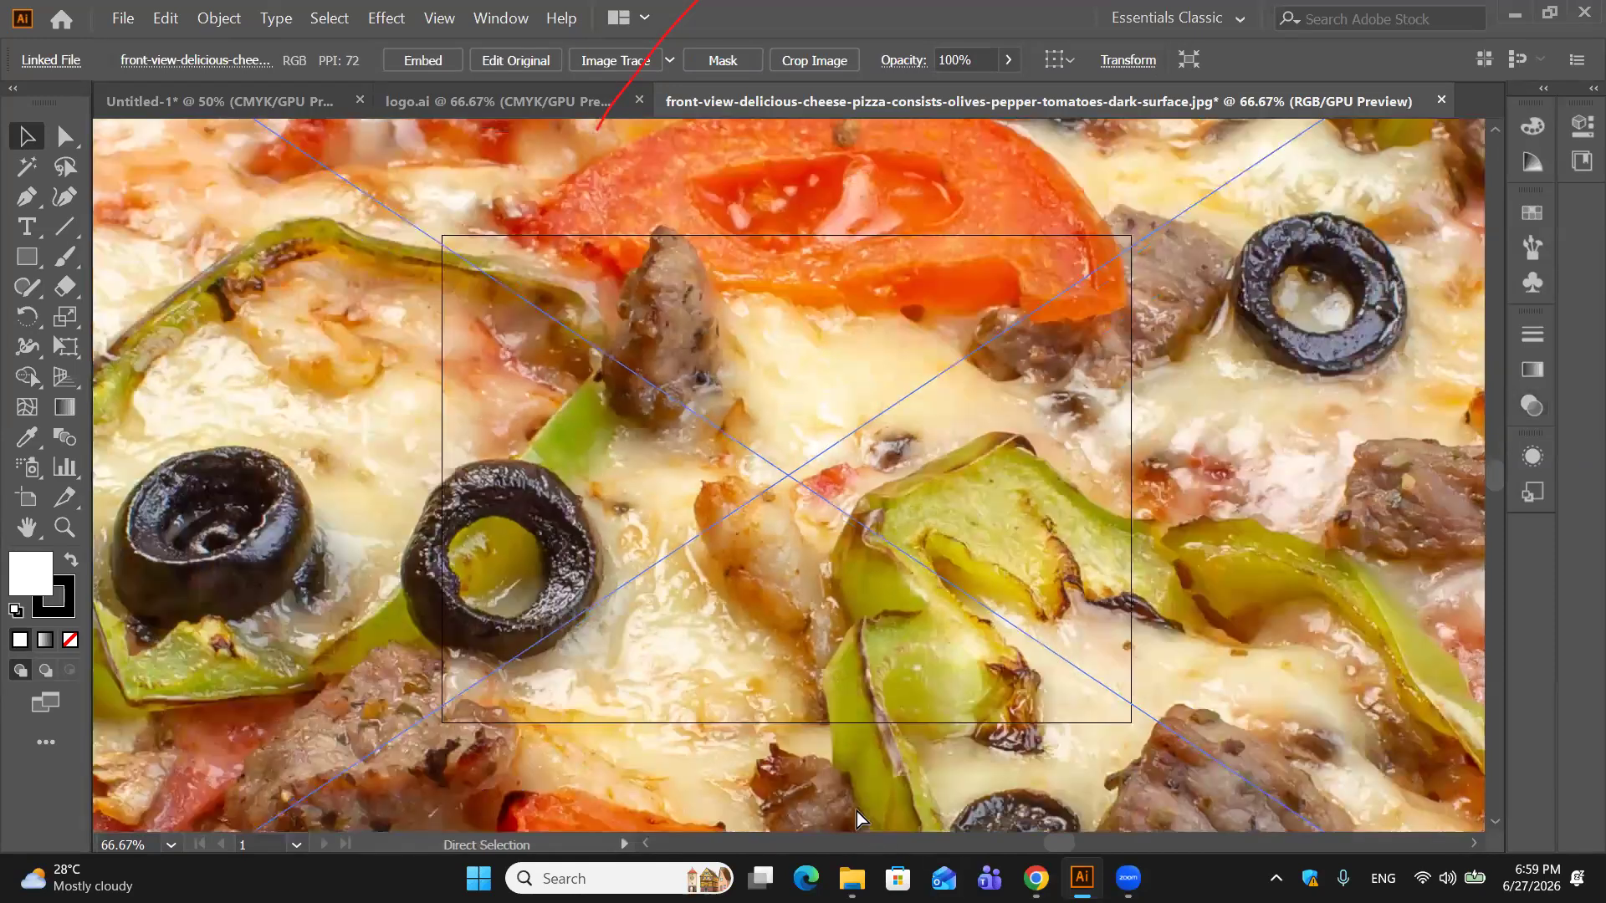
{"action": "key", "text": "ctrl+minus"}
{"action": "key", "text": "ctrl+minus"}
{"action": "key", "text": "ctrl+minus"}
{"action": "key", "text": "ctrl+minus"}
{"action": "key", "text": "ctrl+minus"}
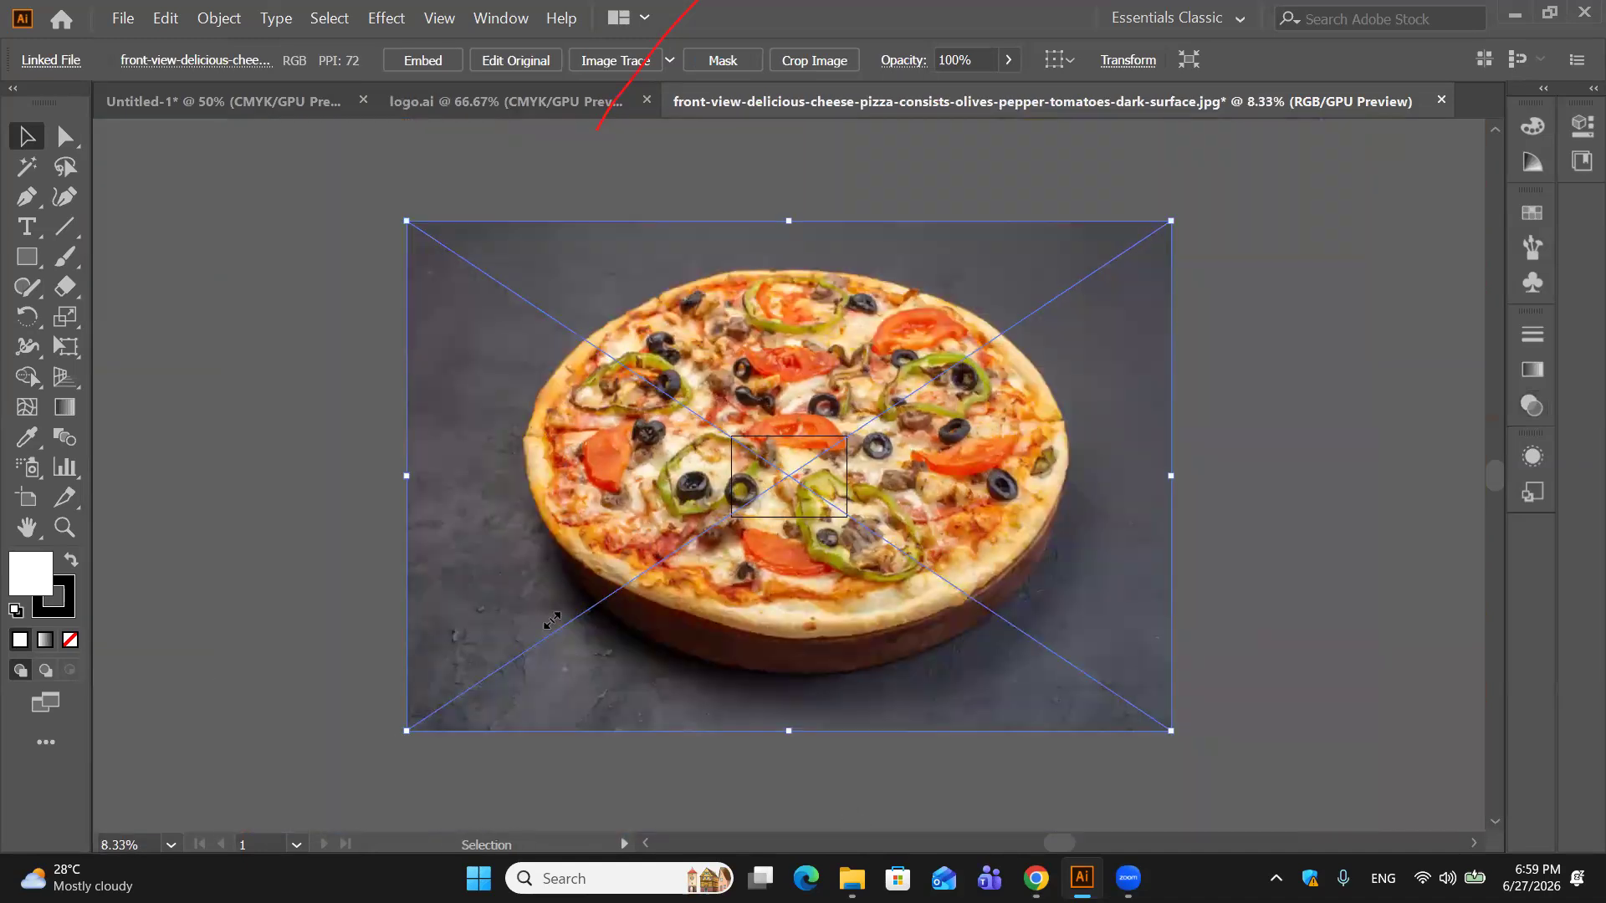
{"action": "left_click_drag", "start_coordinate": [552, 620], "coordinate": [1064, 293]}
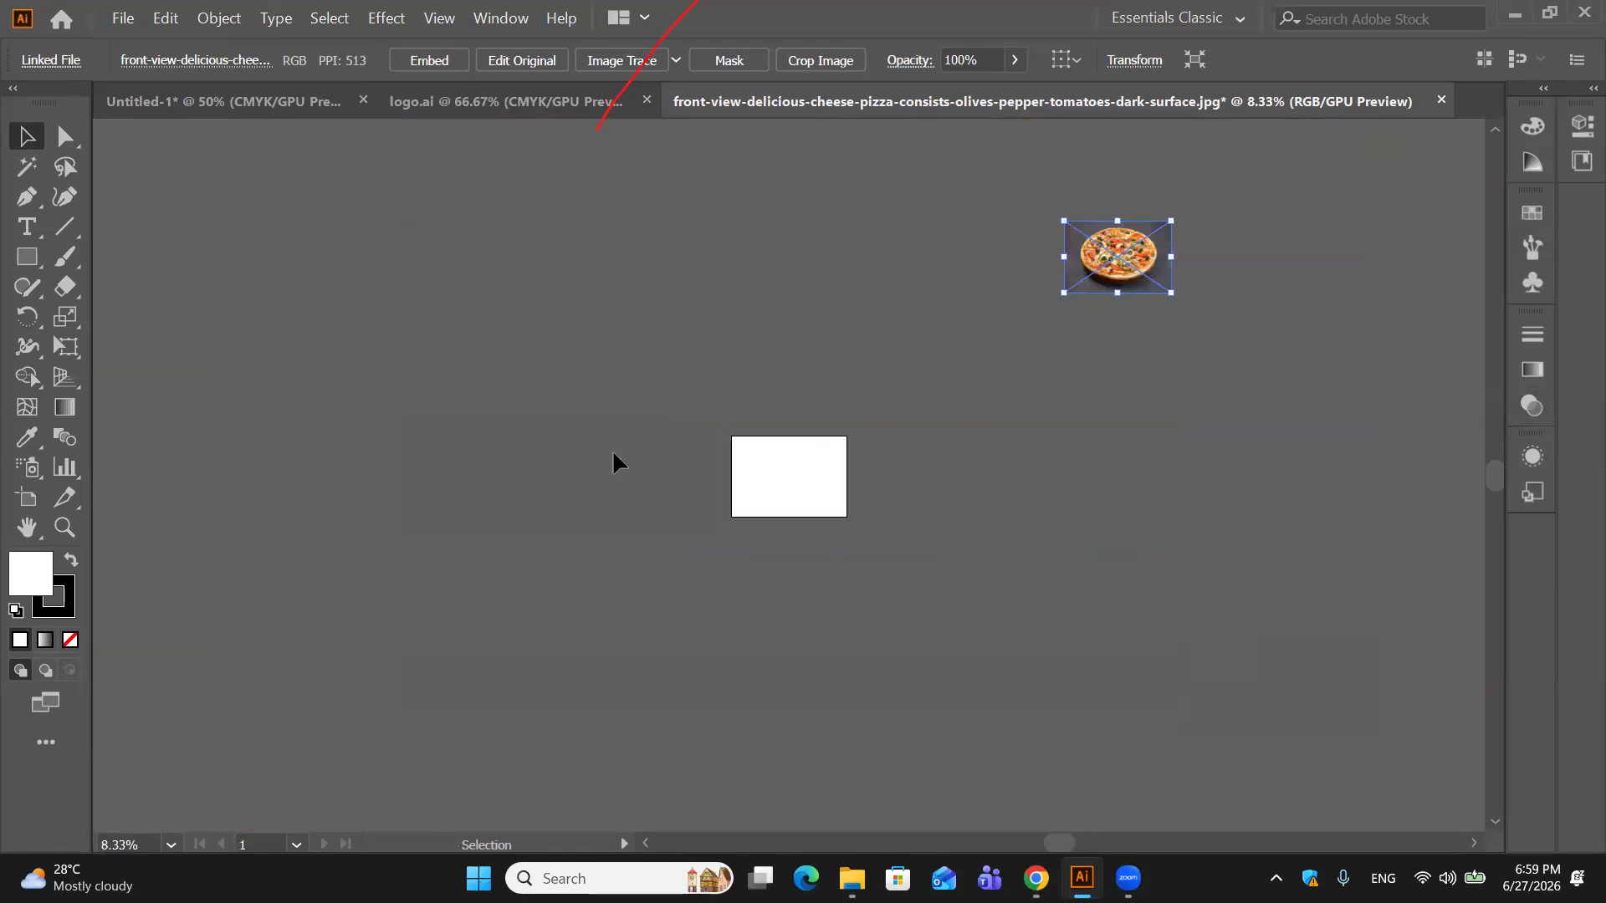
{"action": "left_click", "coordinate": [754, 474]}
{"action": "left_click_drag", "start_coordinate": [1139, 258], "coordinate": [810, 474]}
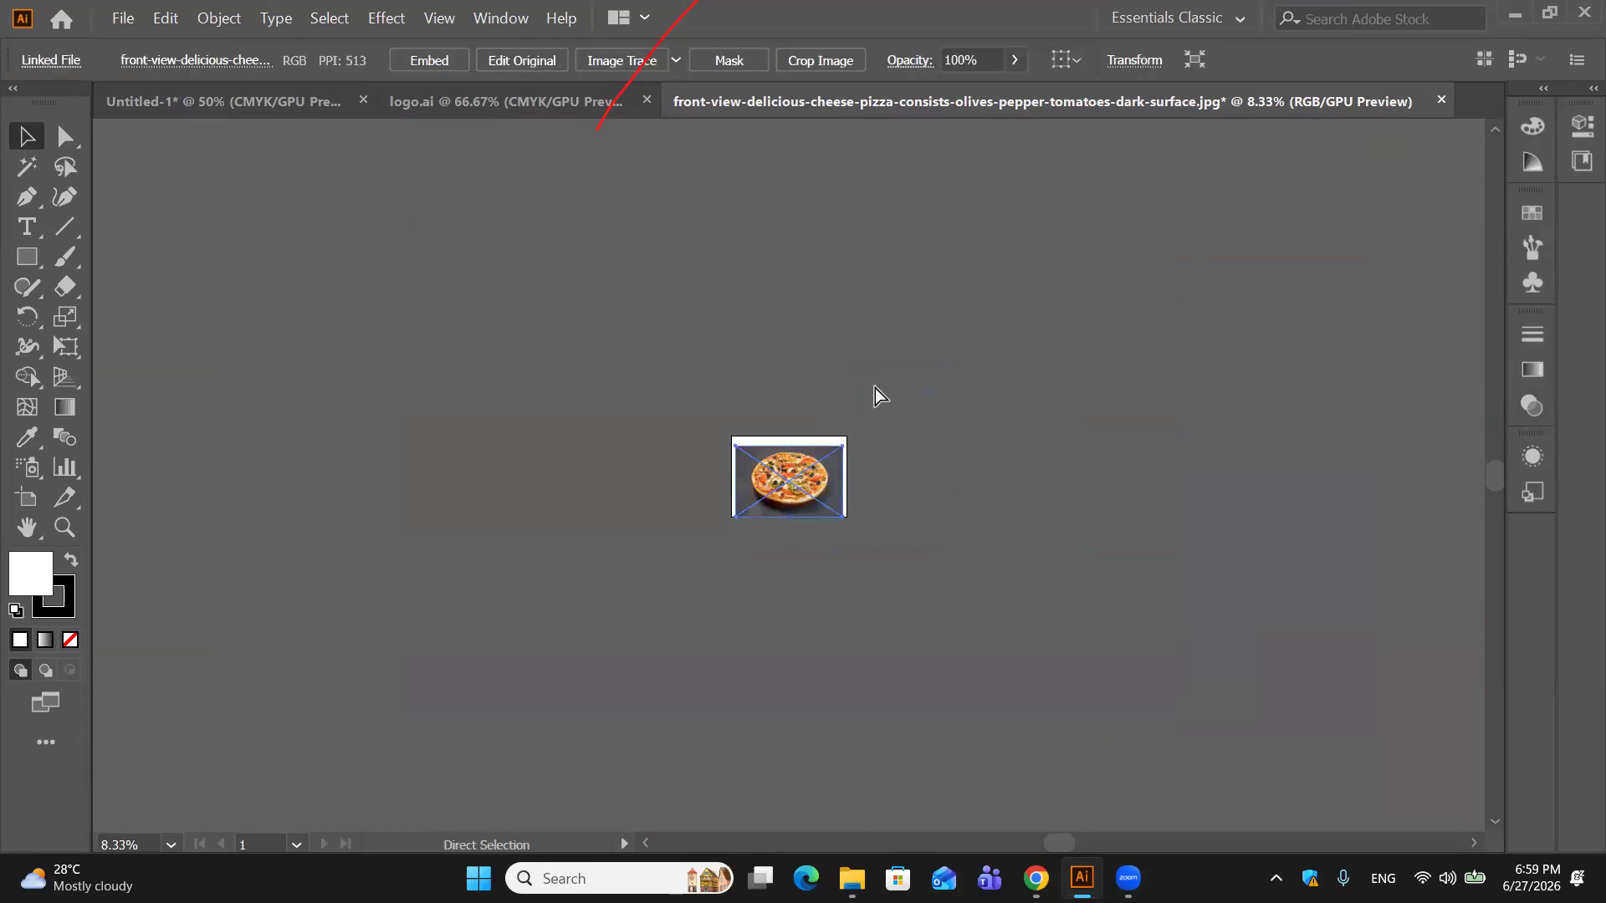
Step: Reposition the pizza photo so white margins surround it on every side of the artboard, and deselect it
{"action": "key", "text": "ctrl+equal"}
{"action": "key", "text": "ctrl+equal"}
{"action": "key", "text": "ctrl+equal"}
{"action": "key", "text": "ctrl+equal"}
{"action": "key", "text": "ctrl+equal"}
{"action": "key", "text": "ctrl+equal"}
{"action": "key", "text": "ctrl+equal"}
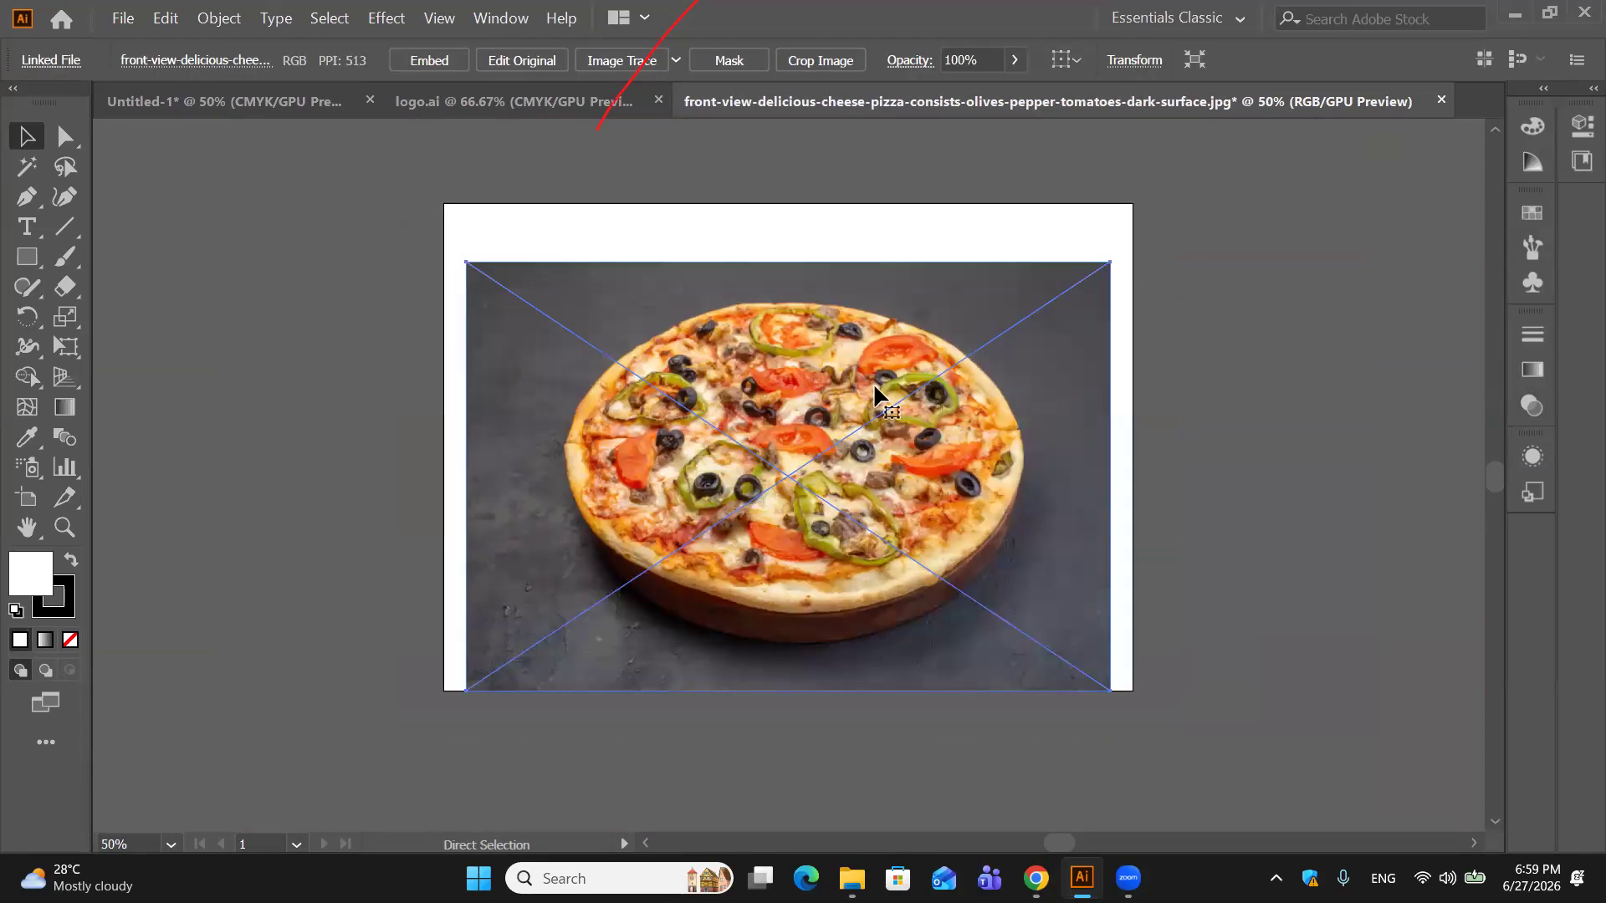
{"action": "key", "text": "ctrl+minus"}
{"action": "key", "text": "ctrl+minus"}
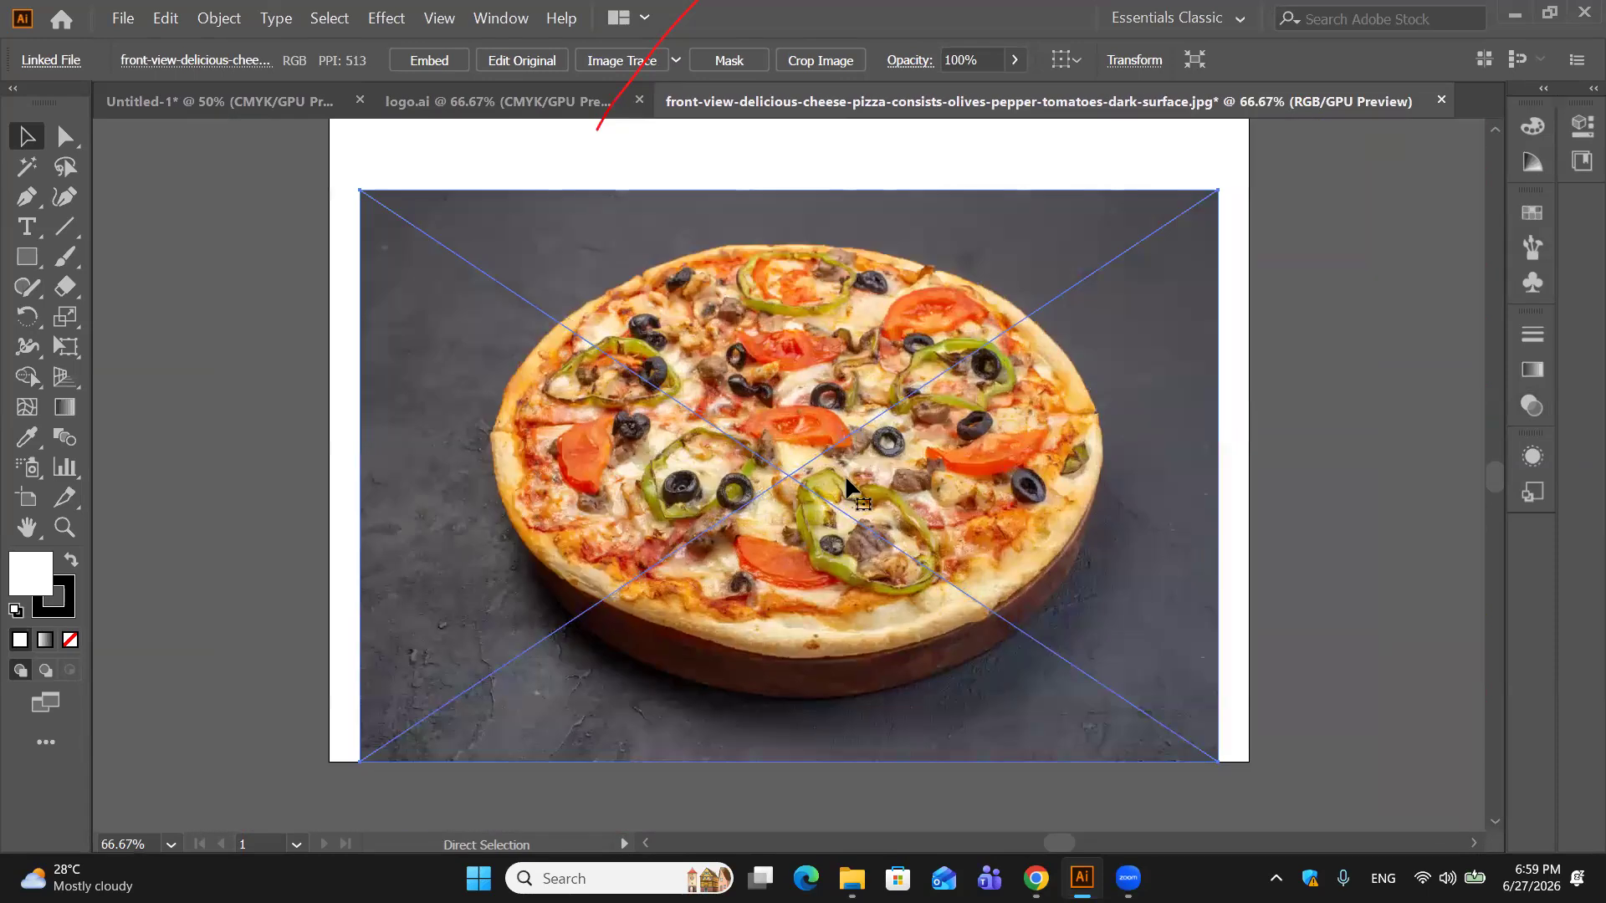
{"action": "left_click_drag", "start_coordinate": [844, 475], "coordinate": [1214, 378]}
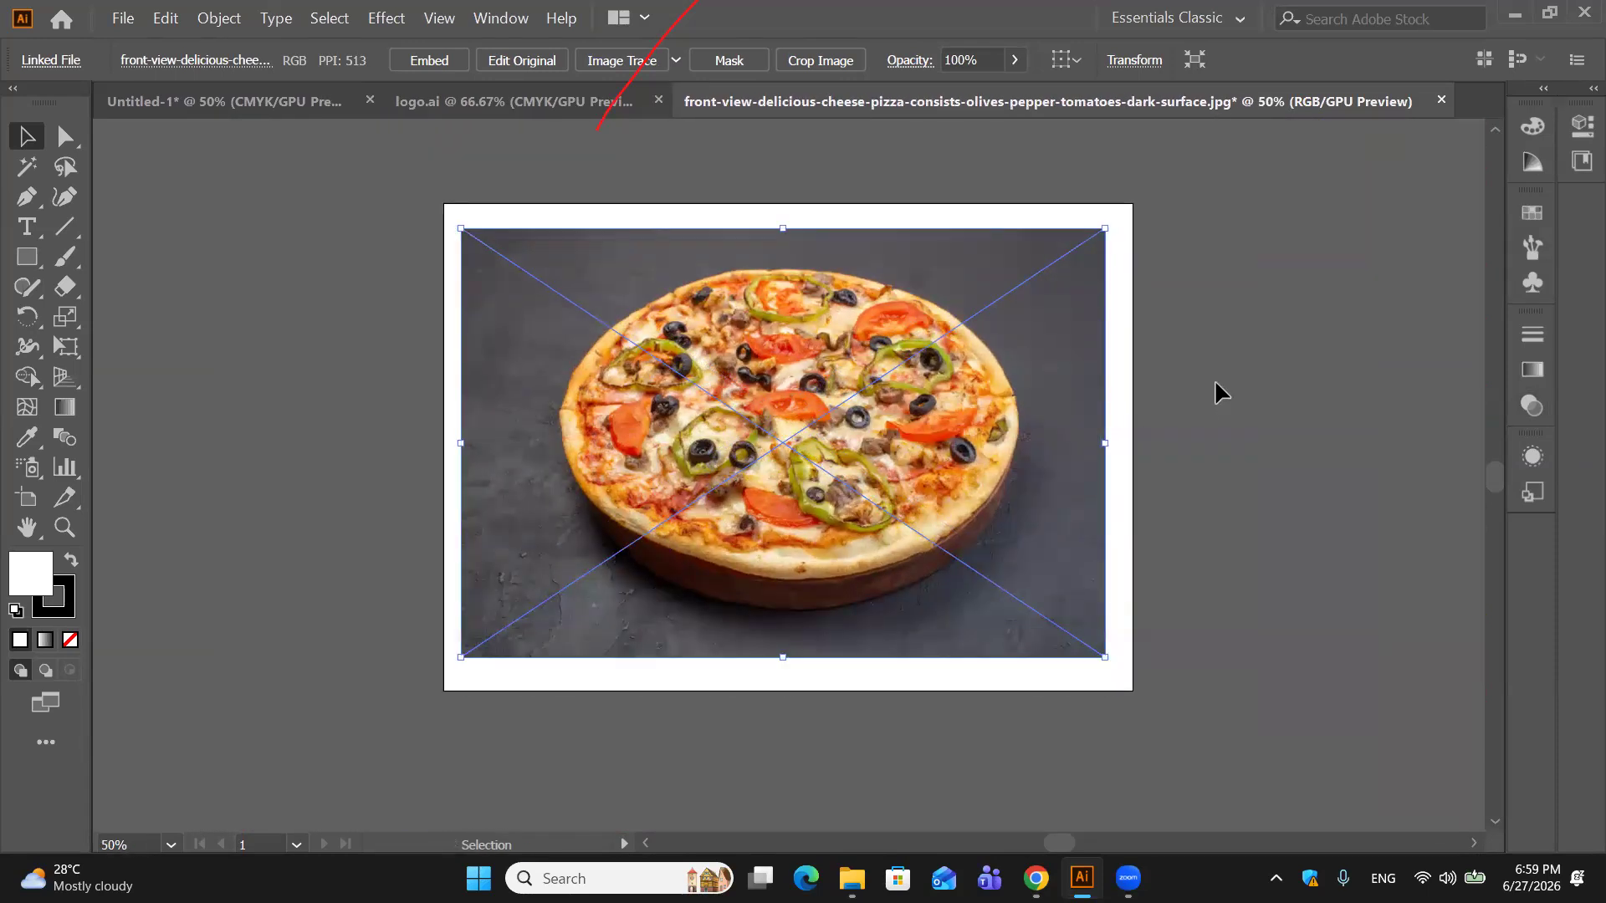
{"action": "left_click", "coordinate": [1208, 365]}
{"action": "left_click_drag", "start_coordinate": [860, 380], "coordinate": [1286, 388]}
{"action": "left_click", "coordinate": [1177, 401]}
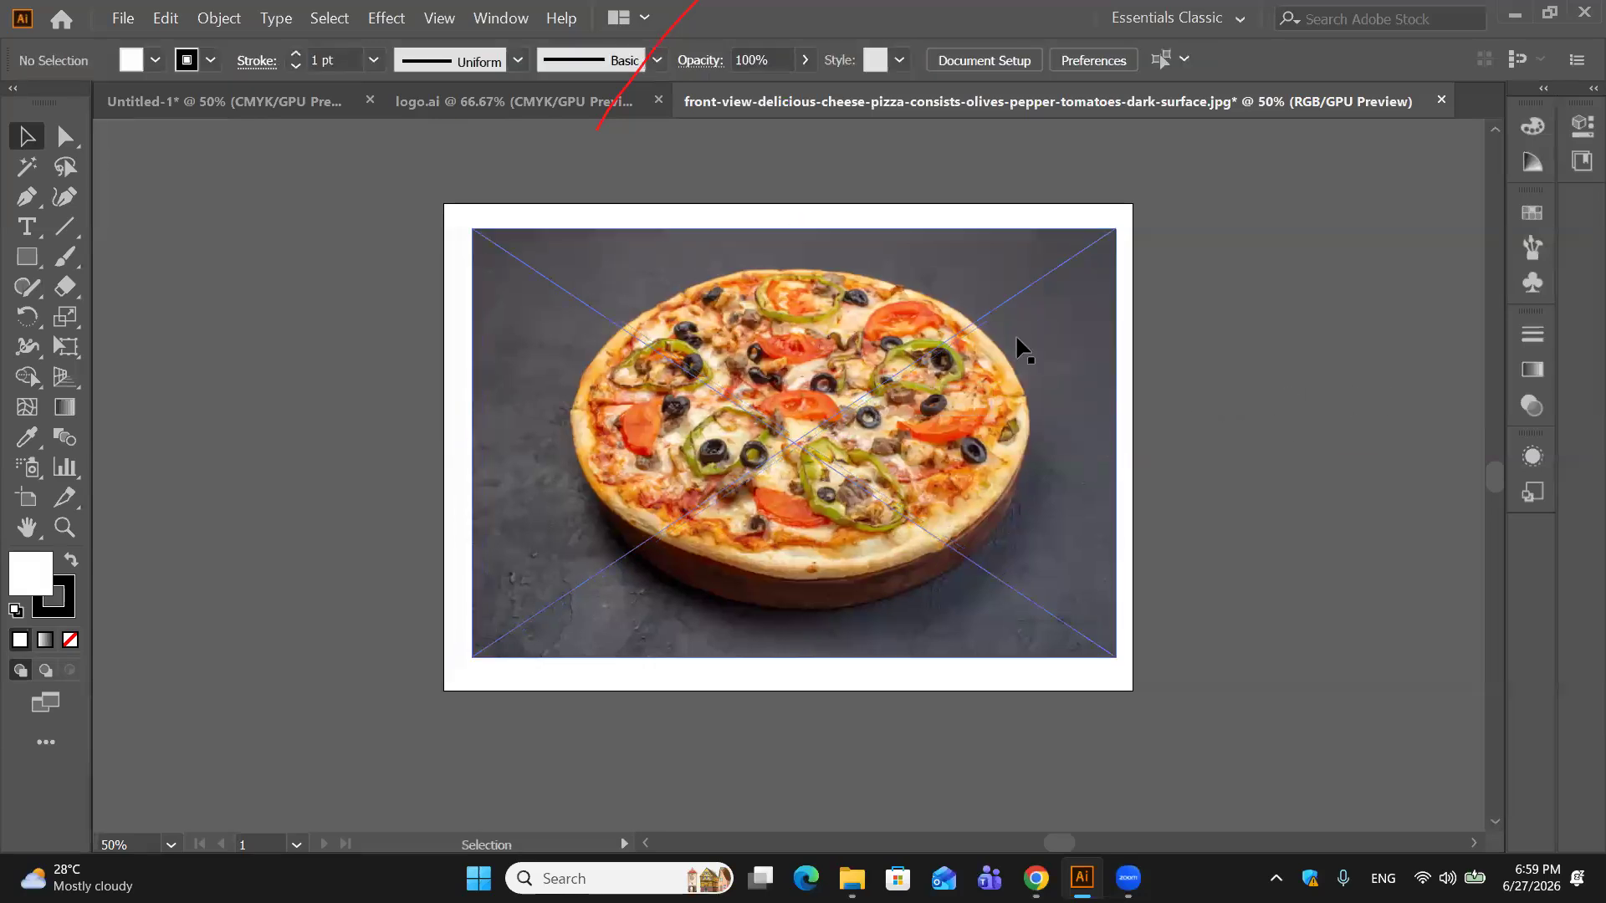
Step: Embed the linked pizza photo in the document and shift it slightly up and to the left on the artboard
{"action": "left_click", "coordinate": [562, 315]}
{"action": "left_click", "coordinate": [428, 60]}
{"action": "left_click_drag", "start_coordinate": [866, 477], "coordinate": [853, 472]}
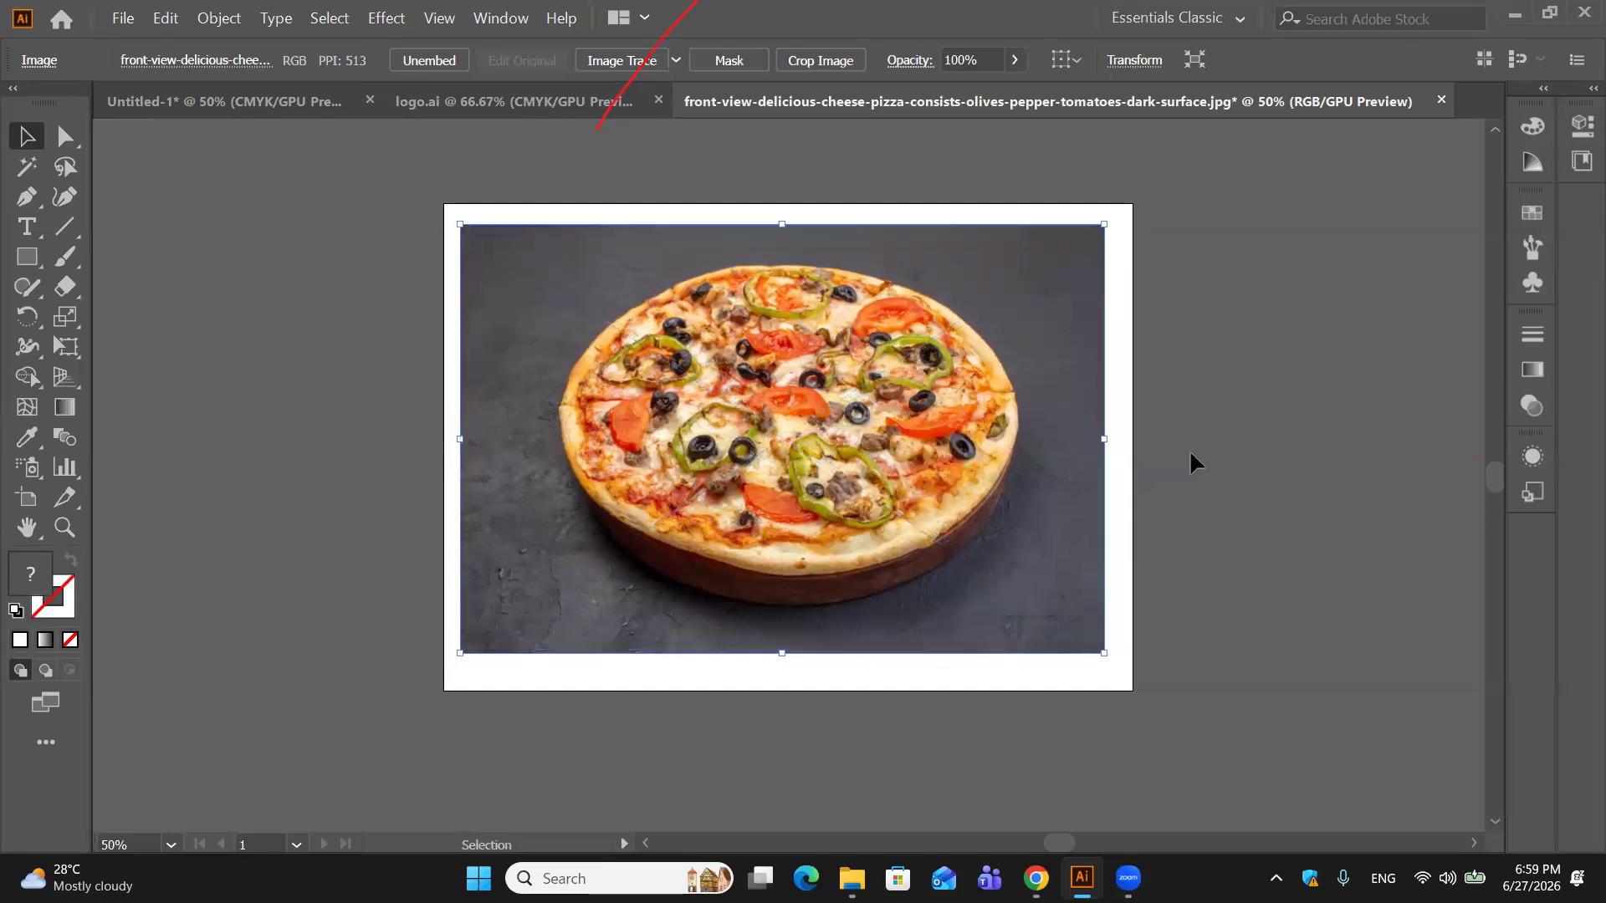
{"action": "left_click", "coordinate": [1160, 500]}
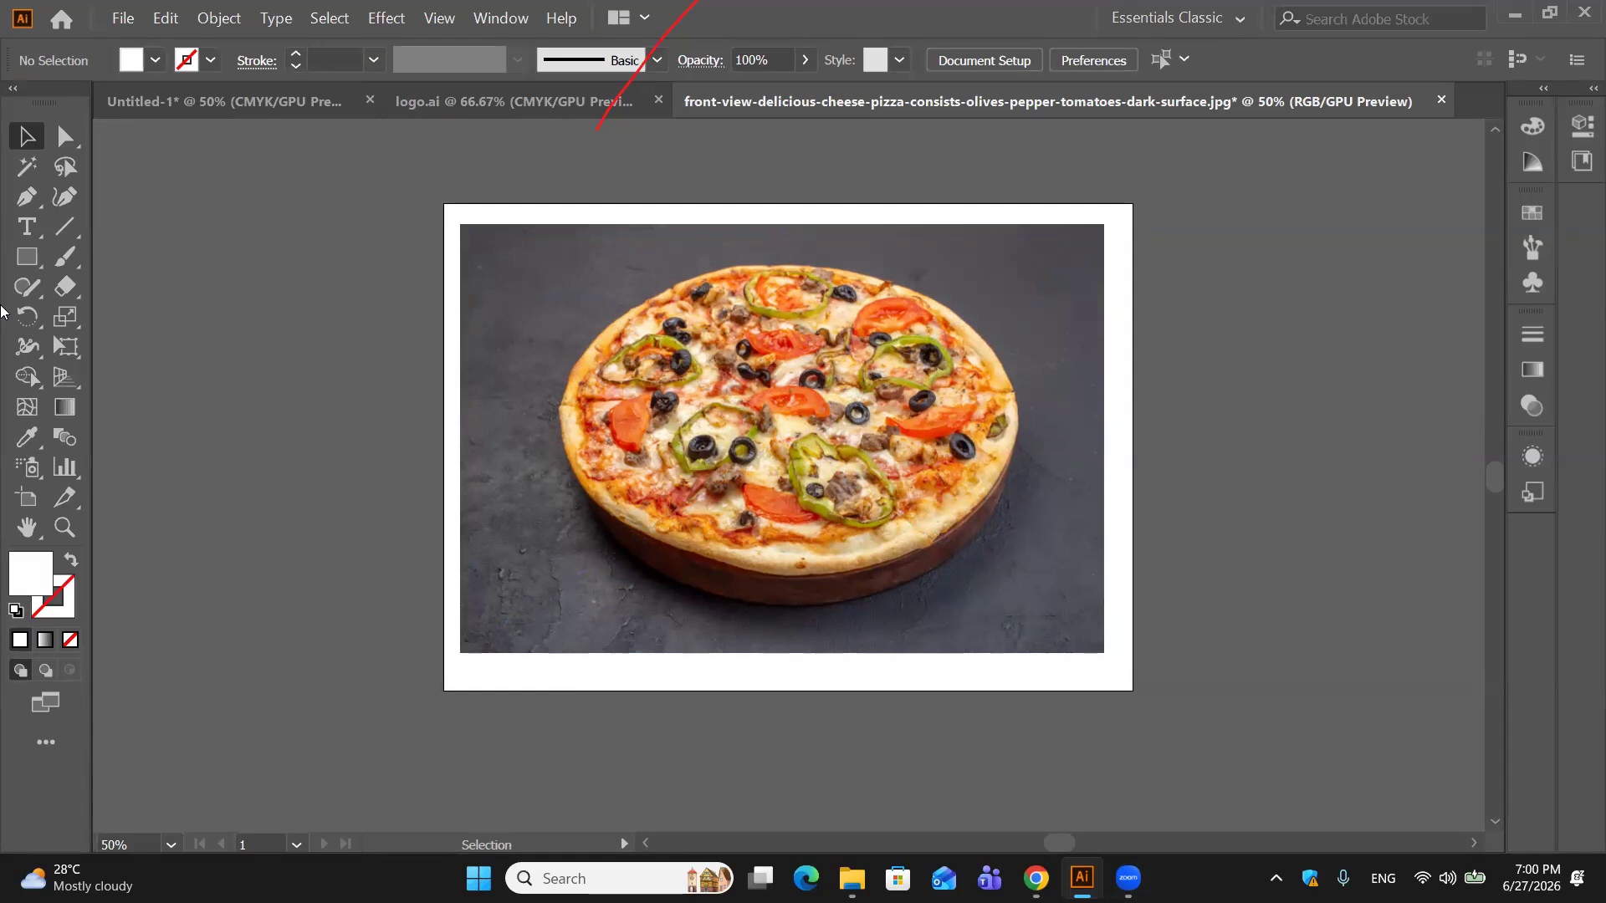
Step: Draw a wide white ellipse without a stroke over the pizza and move it up to the pizza's upper edge
{"action": "left_click", "coordinate": [37, 264]}
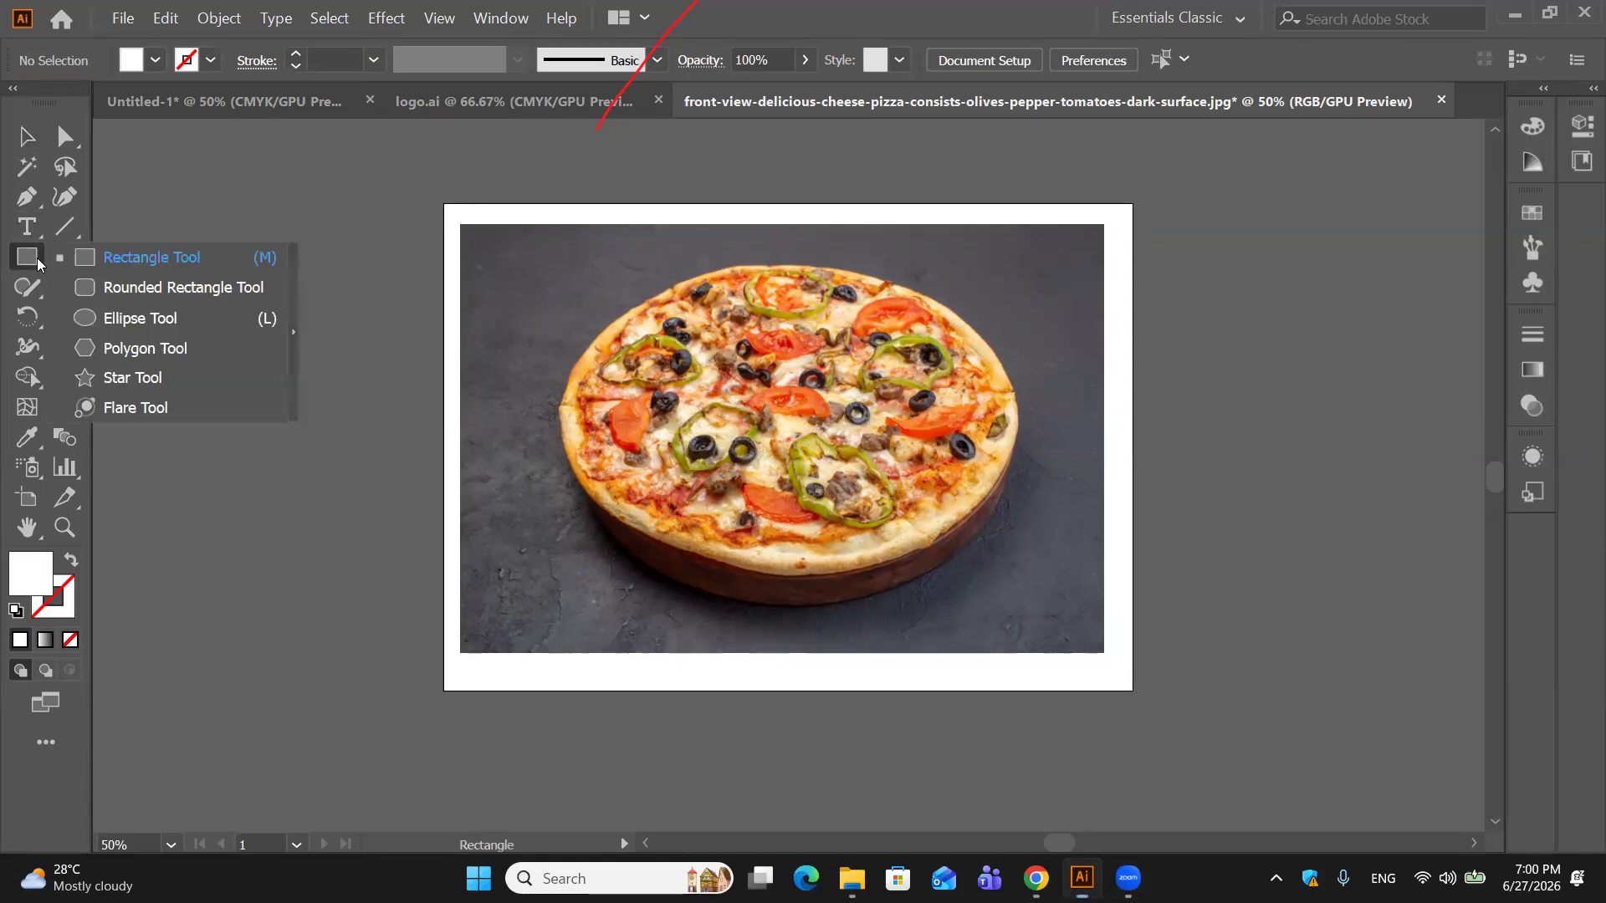
{"action": "left_click", "coordinate": [136, 320]}
{"action": "left_click_drag", "start_coordinate": [505, 276], "coordinate": [1085, 556]}
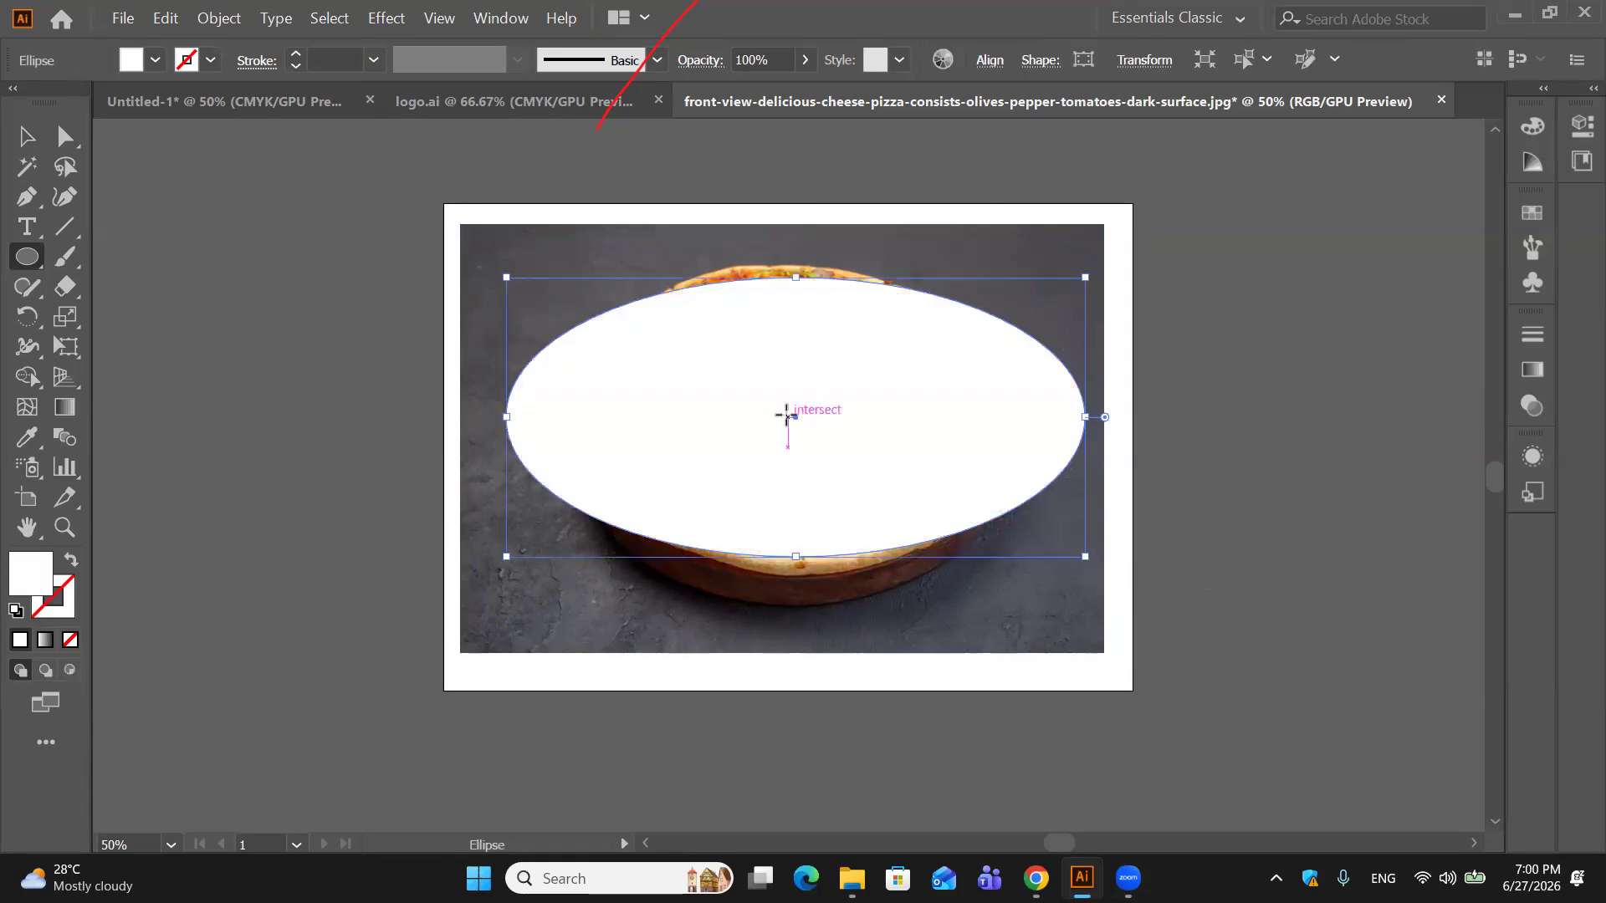
{"action": "left_click_drag", "start_coordinate": [795, 413], "coordinate": [791, 404]}
{"action": "key", "text": "v"}
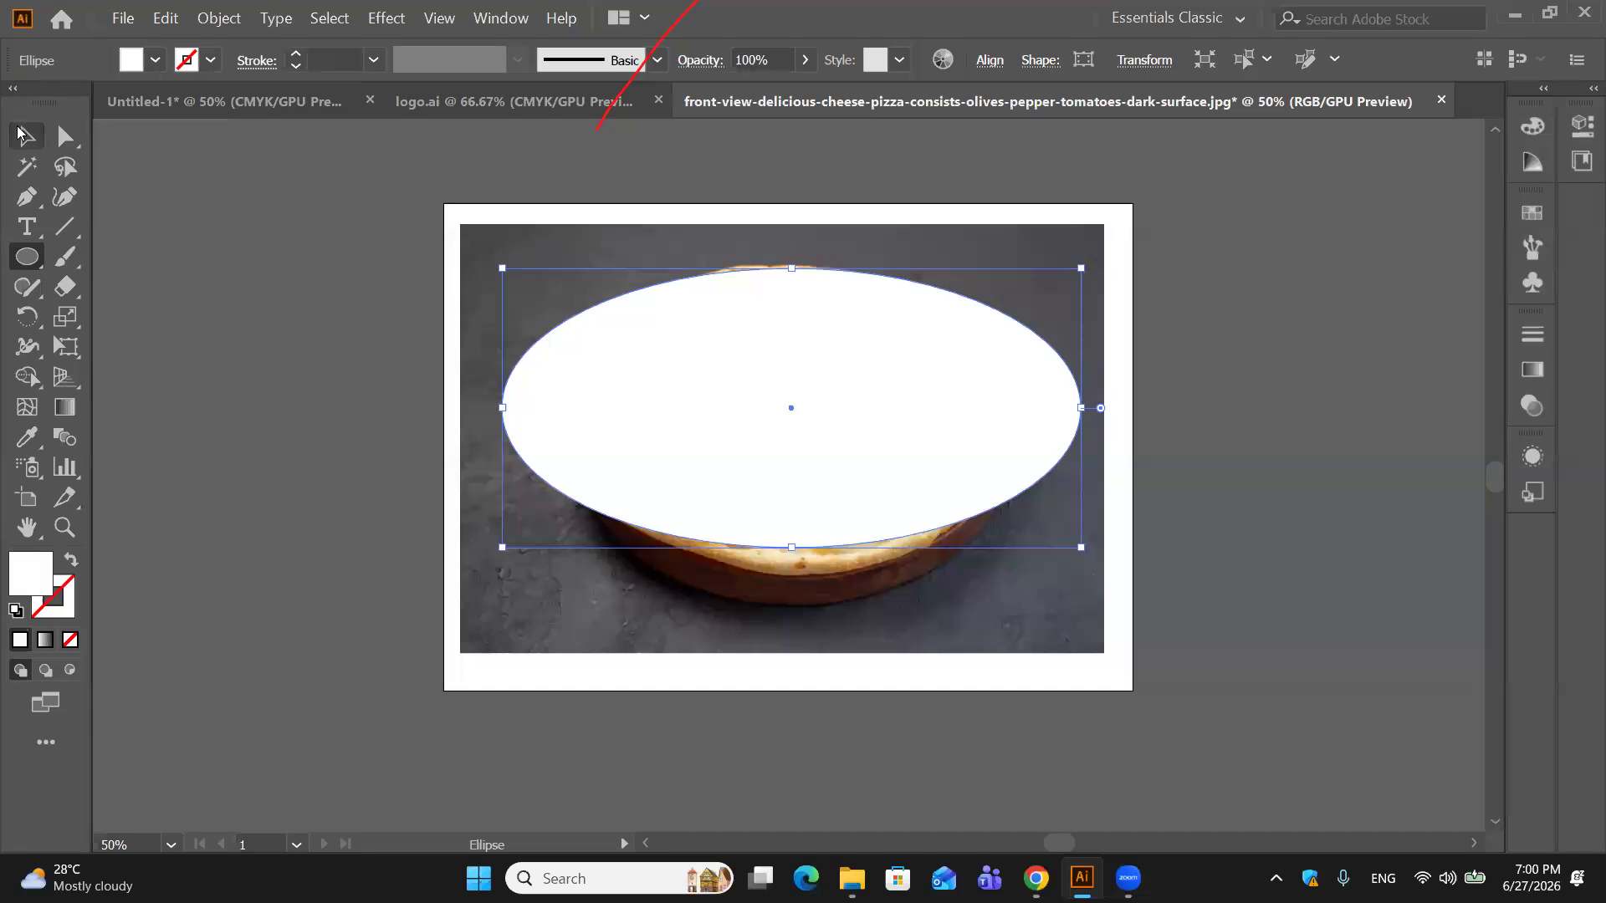
Step: Try to clip the pizza photo to the white ellipse with a clipping mask
{"action": "key", "text": "ctrl+a"}
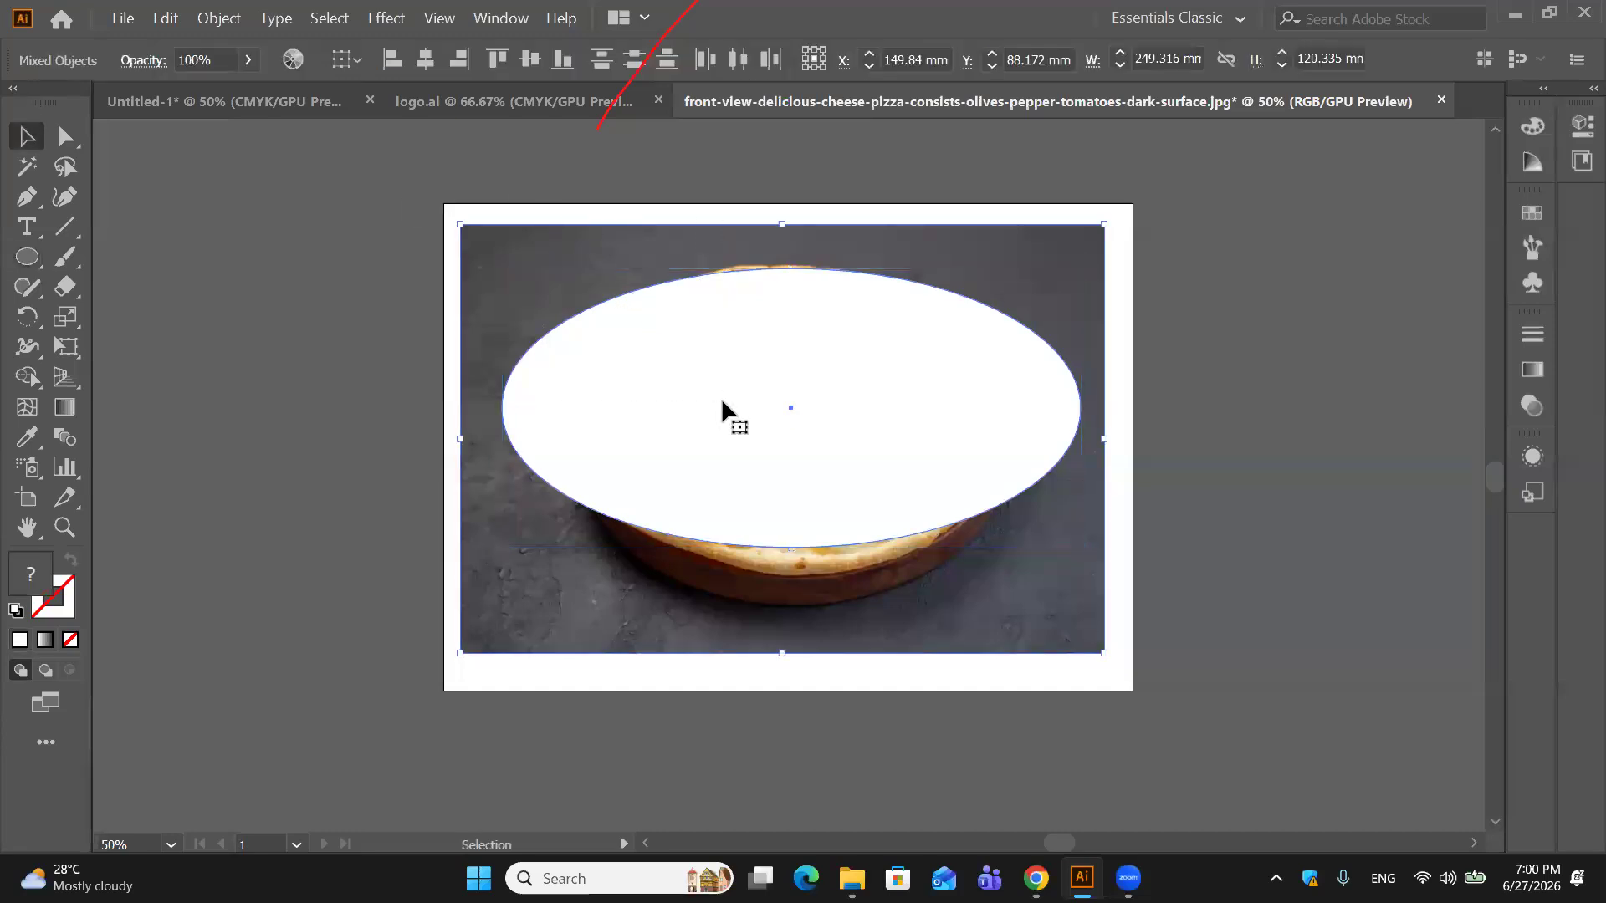
{"action": "right_click", "coordinate": [725, 409]}
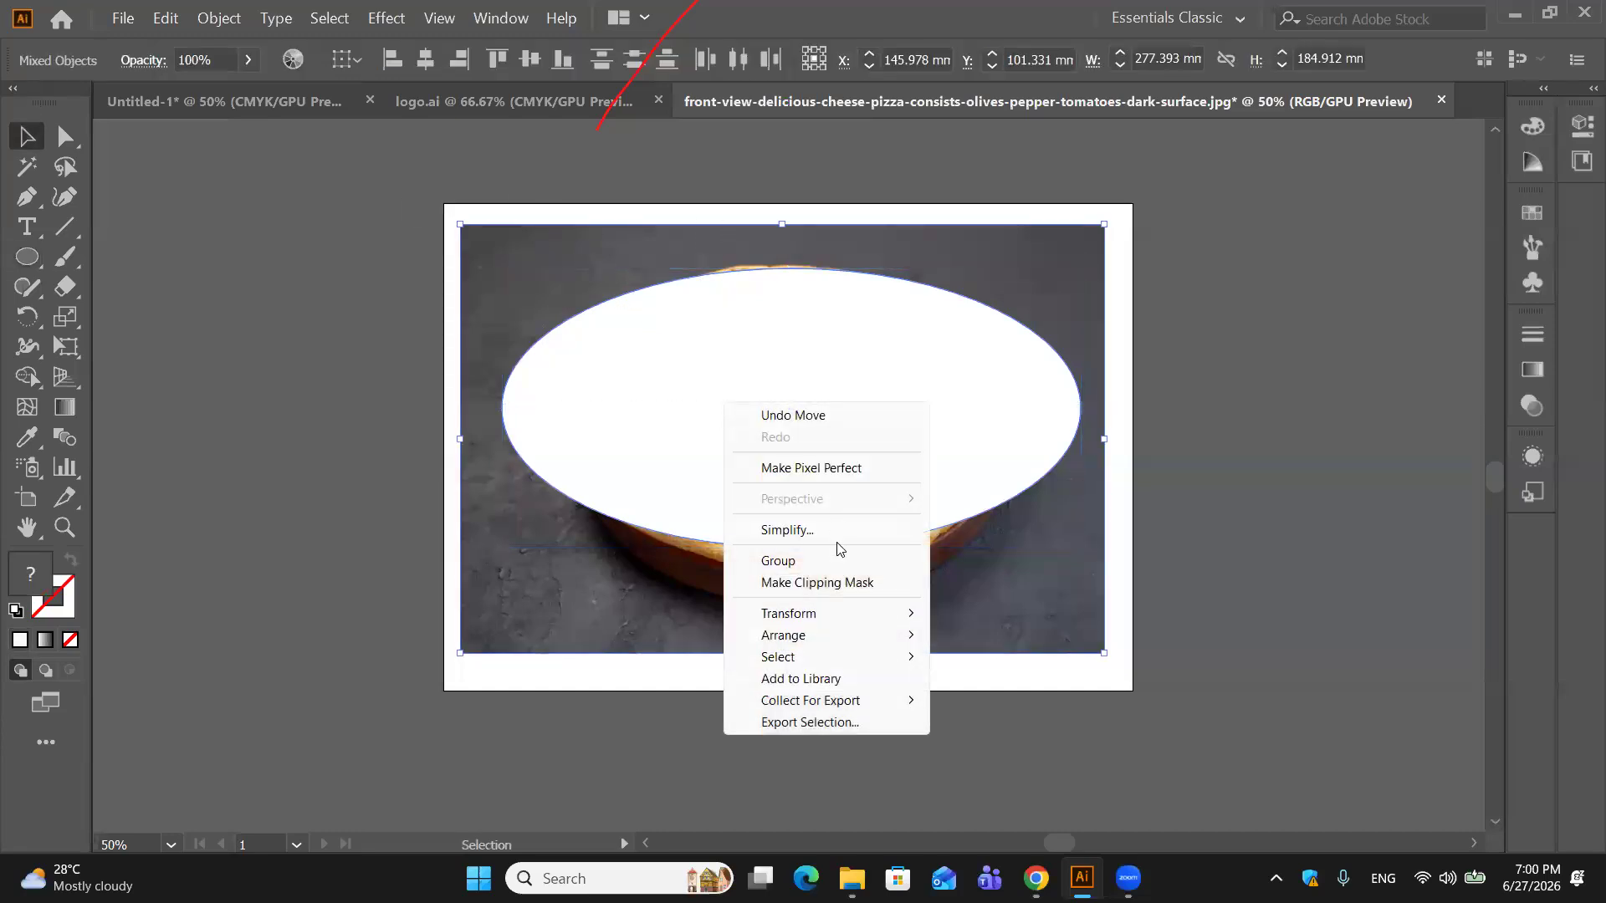
{"action": "left_click", "coordinate": [837, 588]}
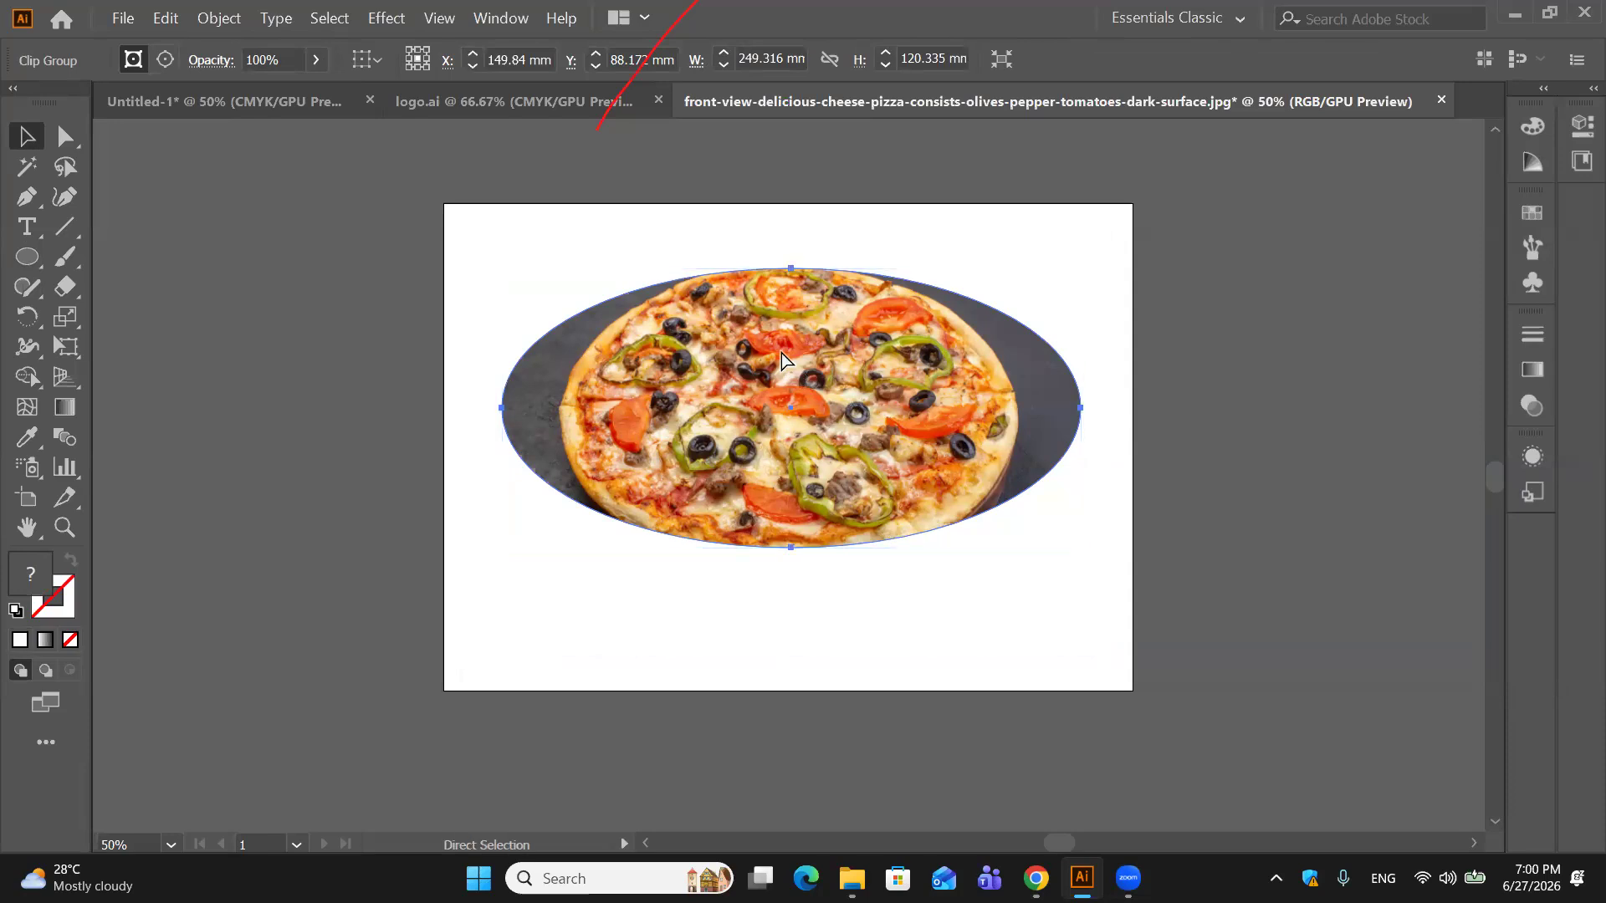
{"action": "key", "text": "ctrl+z"}
{"action": "key", "text": "Delete"}
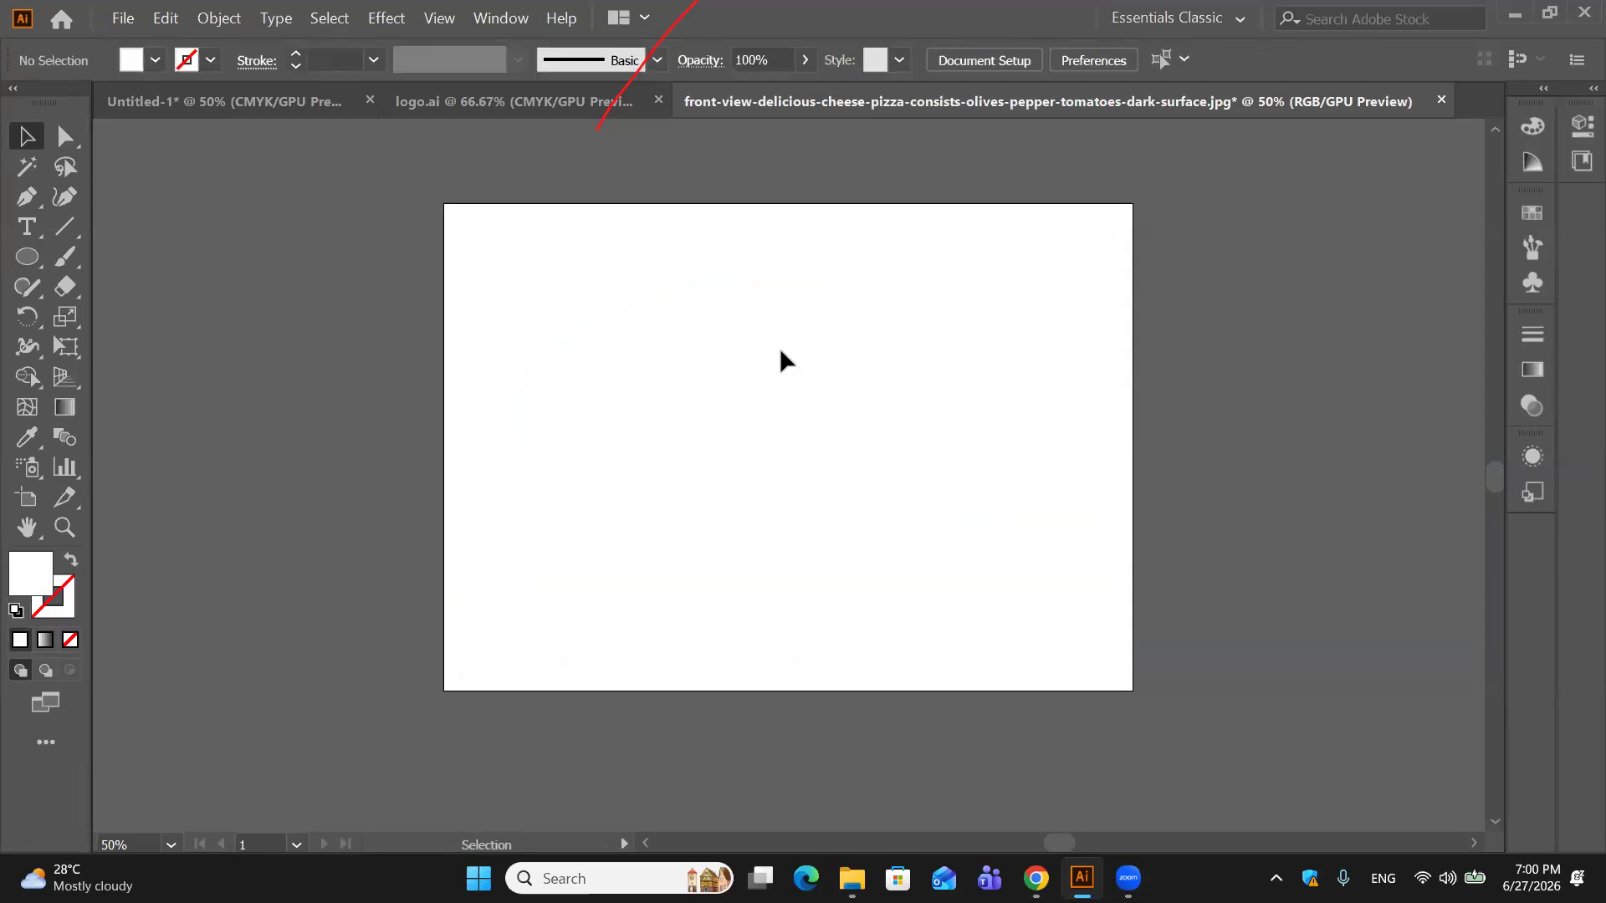
{"action": "key", "text": "ctrl+z"}
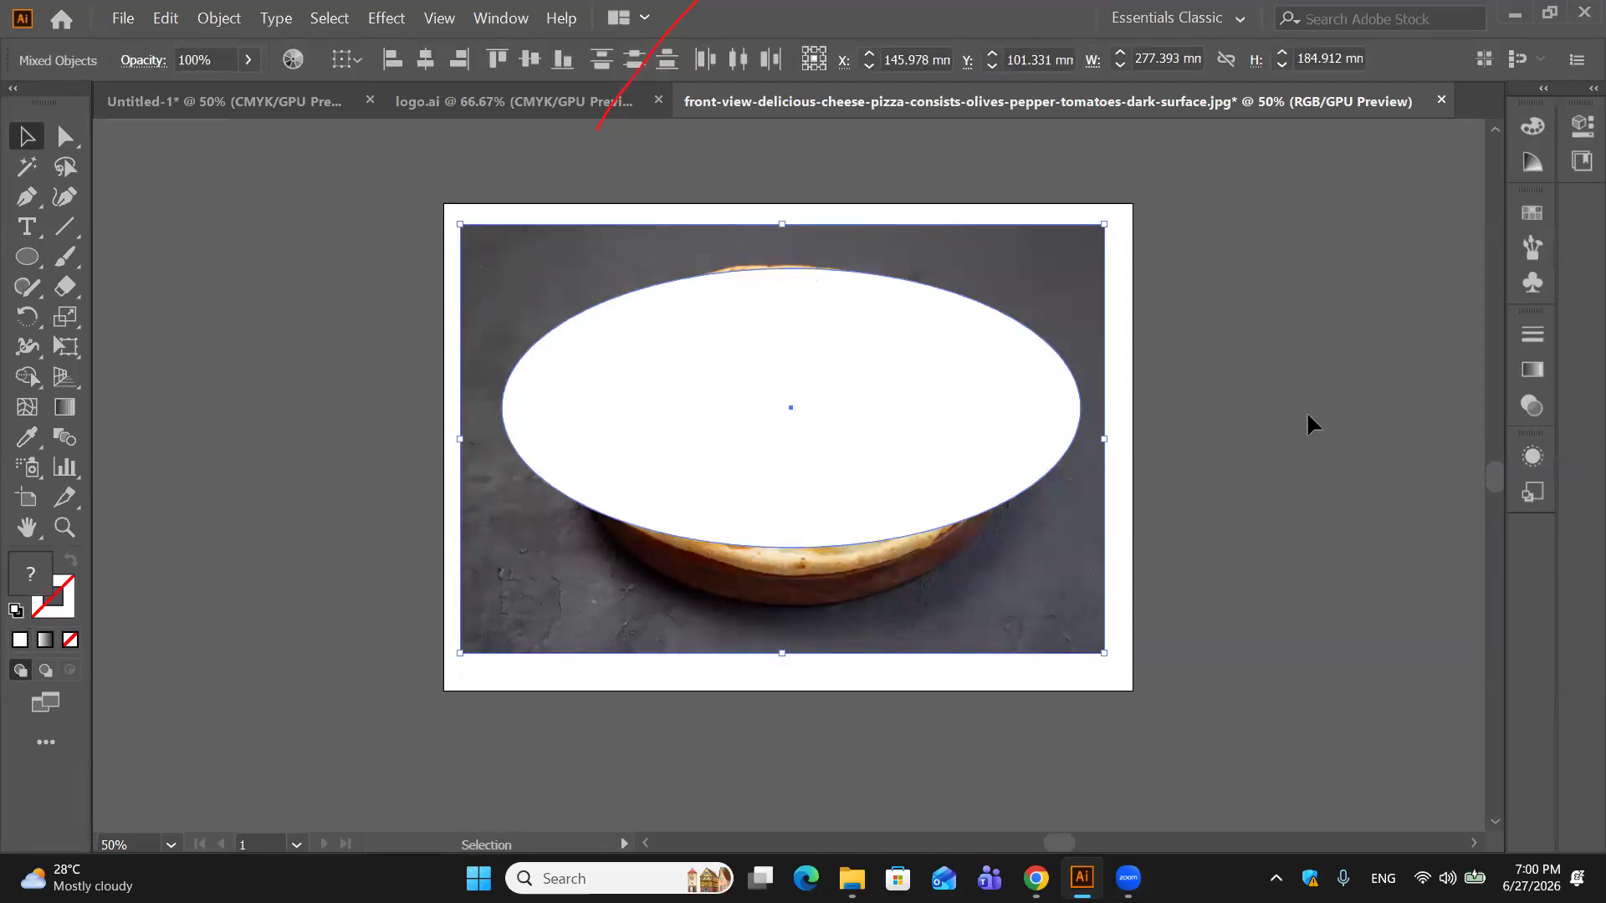
Step: Replace the white ellipse with a taller one about 249 by 145 mm, positioned over the pizza so it covers the whole top
{"action": "left_click", "coordinate": [1177, 427]}
{"action": "left_click", "coordinate": [1010, 435]}
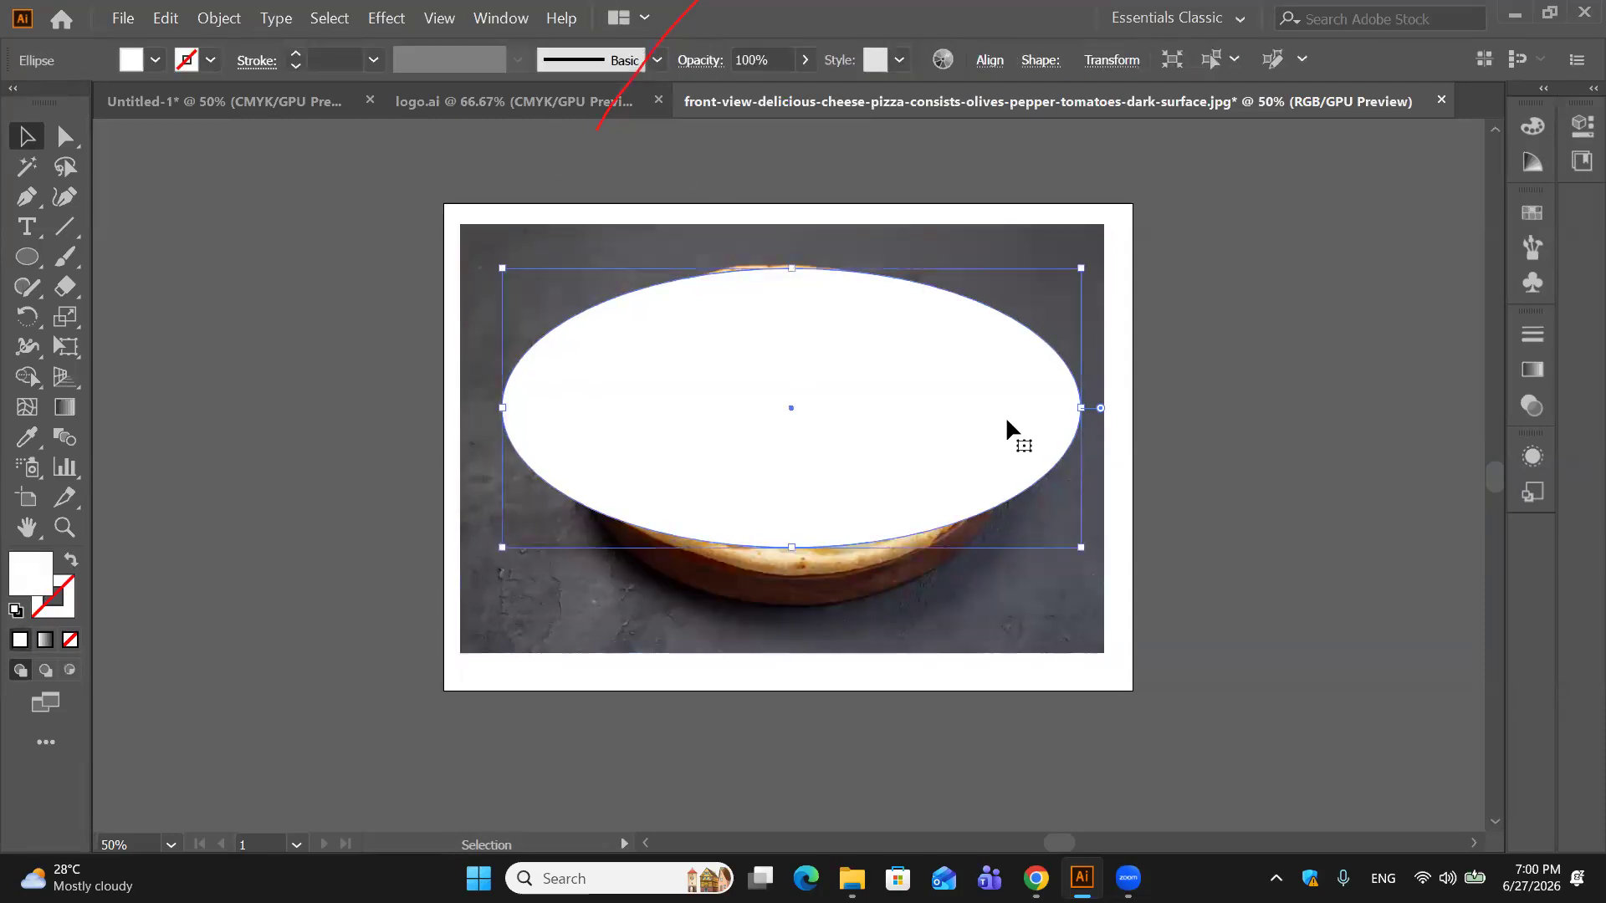
{"action": "key", "text": "Delete"}
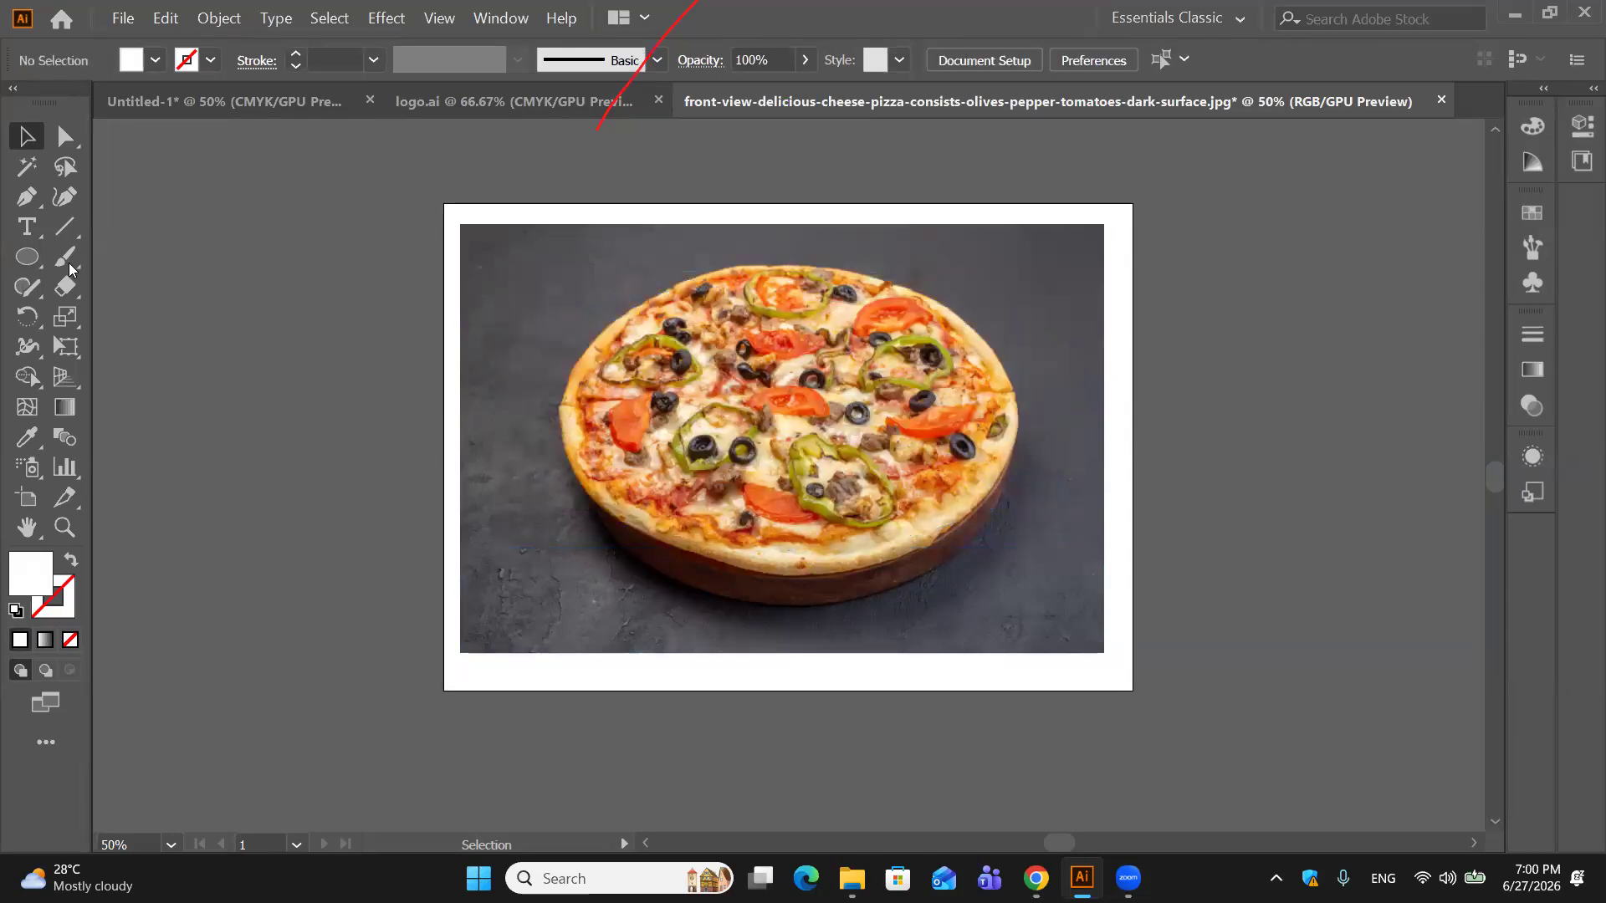
{"action": "left_click", "coordinate": [27, 257]}
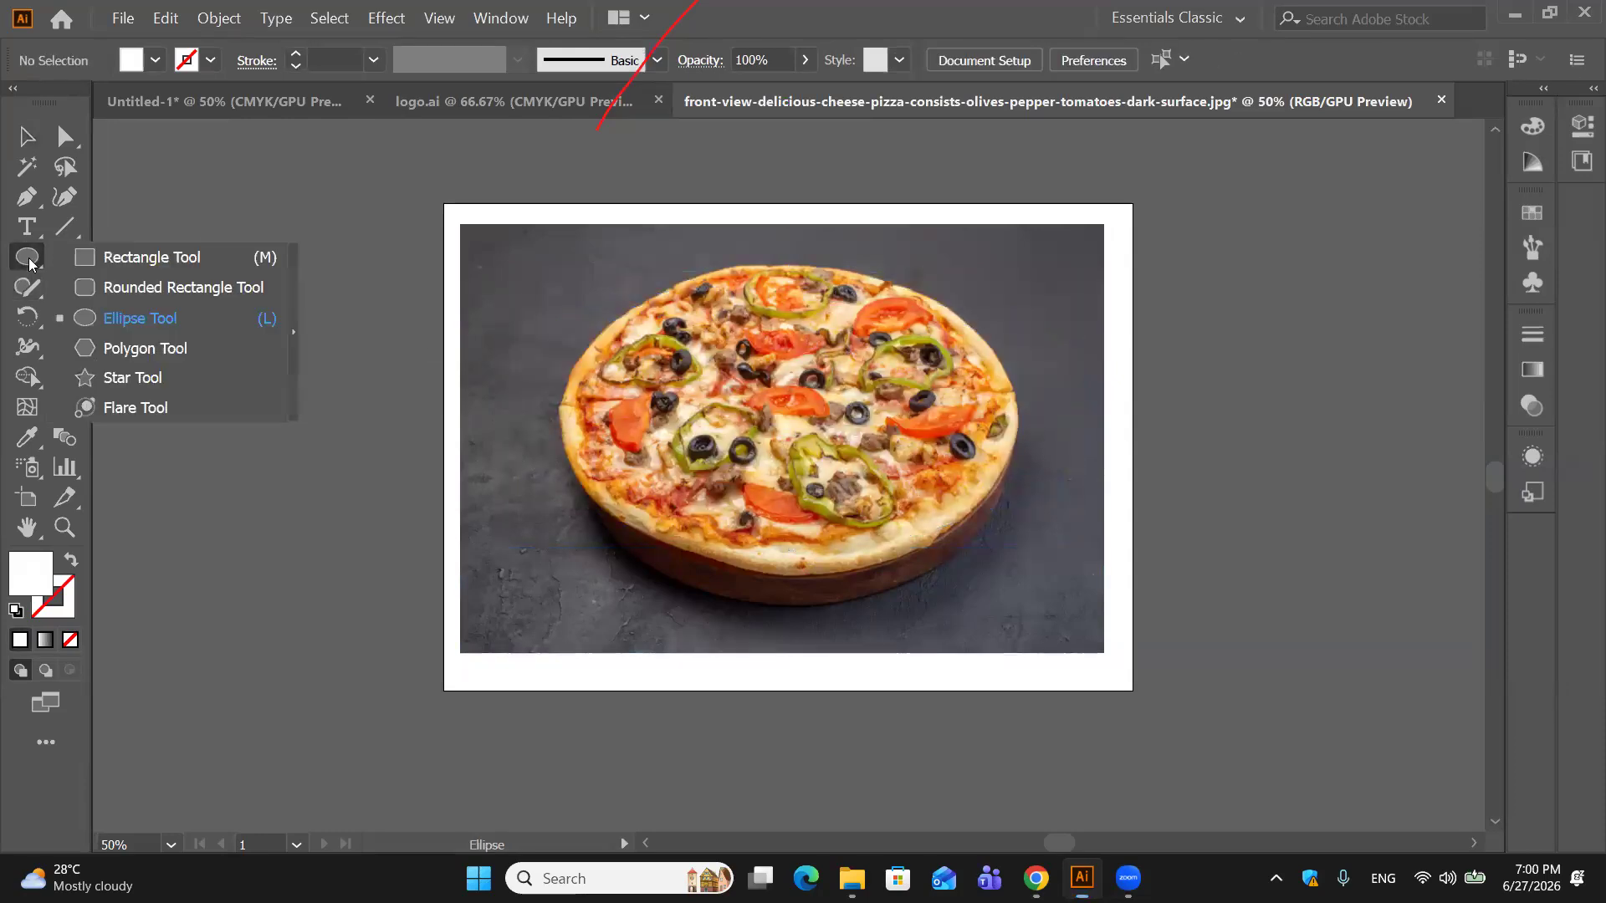
{"action": "left_click", "coordinate": [101, 318]}
{"action": "left_click_drag", "start_coordinate": [522, 281], "coordinate": [1099, 616]}
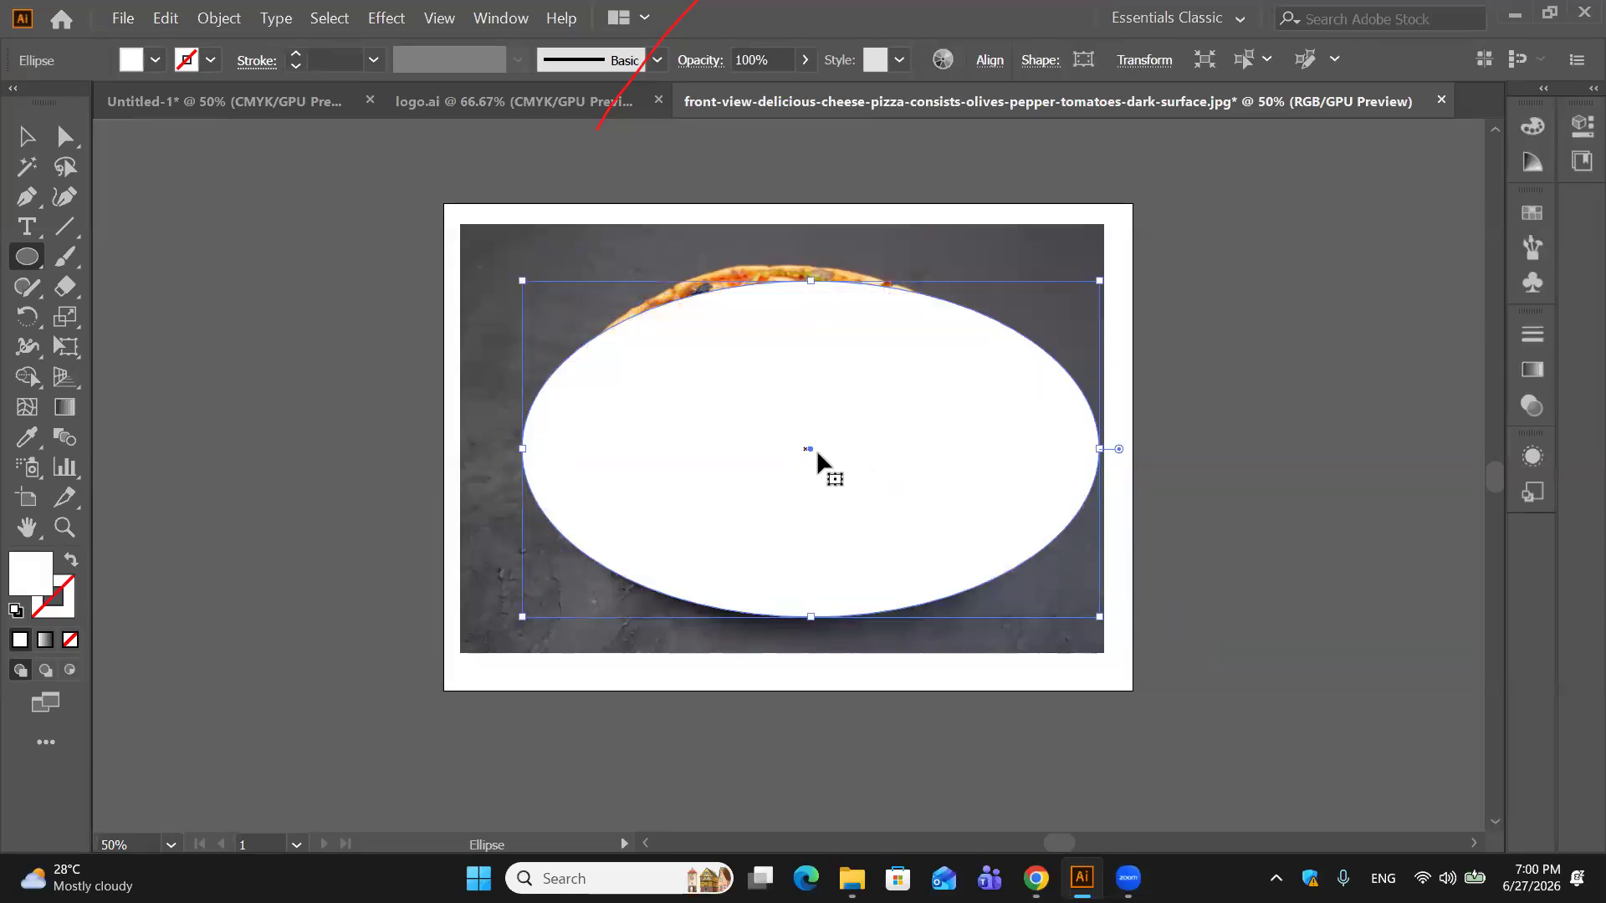
{"action": "left_click_drag", "start_coordinate": [809, 448], "coordinate": [790, 419]}
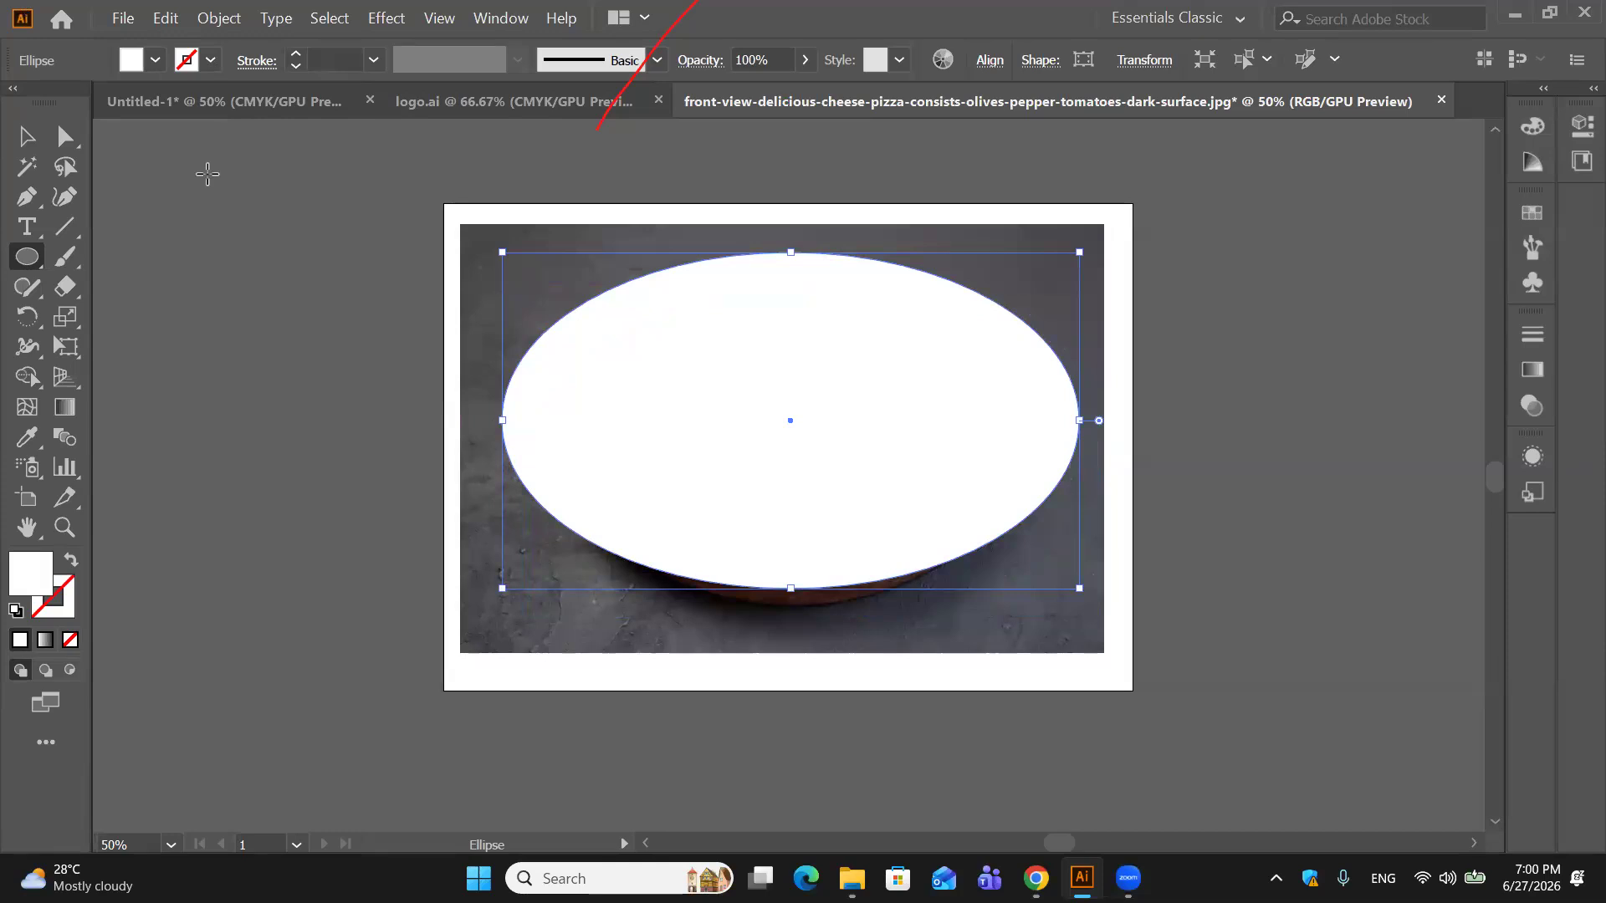
Step: Apply a Gaussian Blur with a radius of 48 pixels to the white ellipse, with the preview on
{"action": "left_click", "coordinate": [386, 19]}
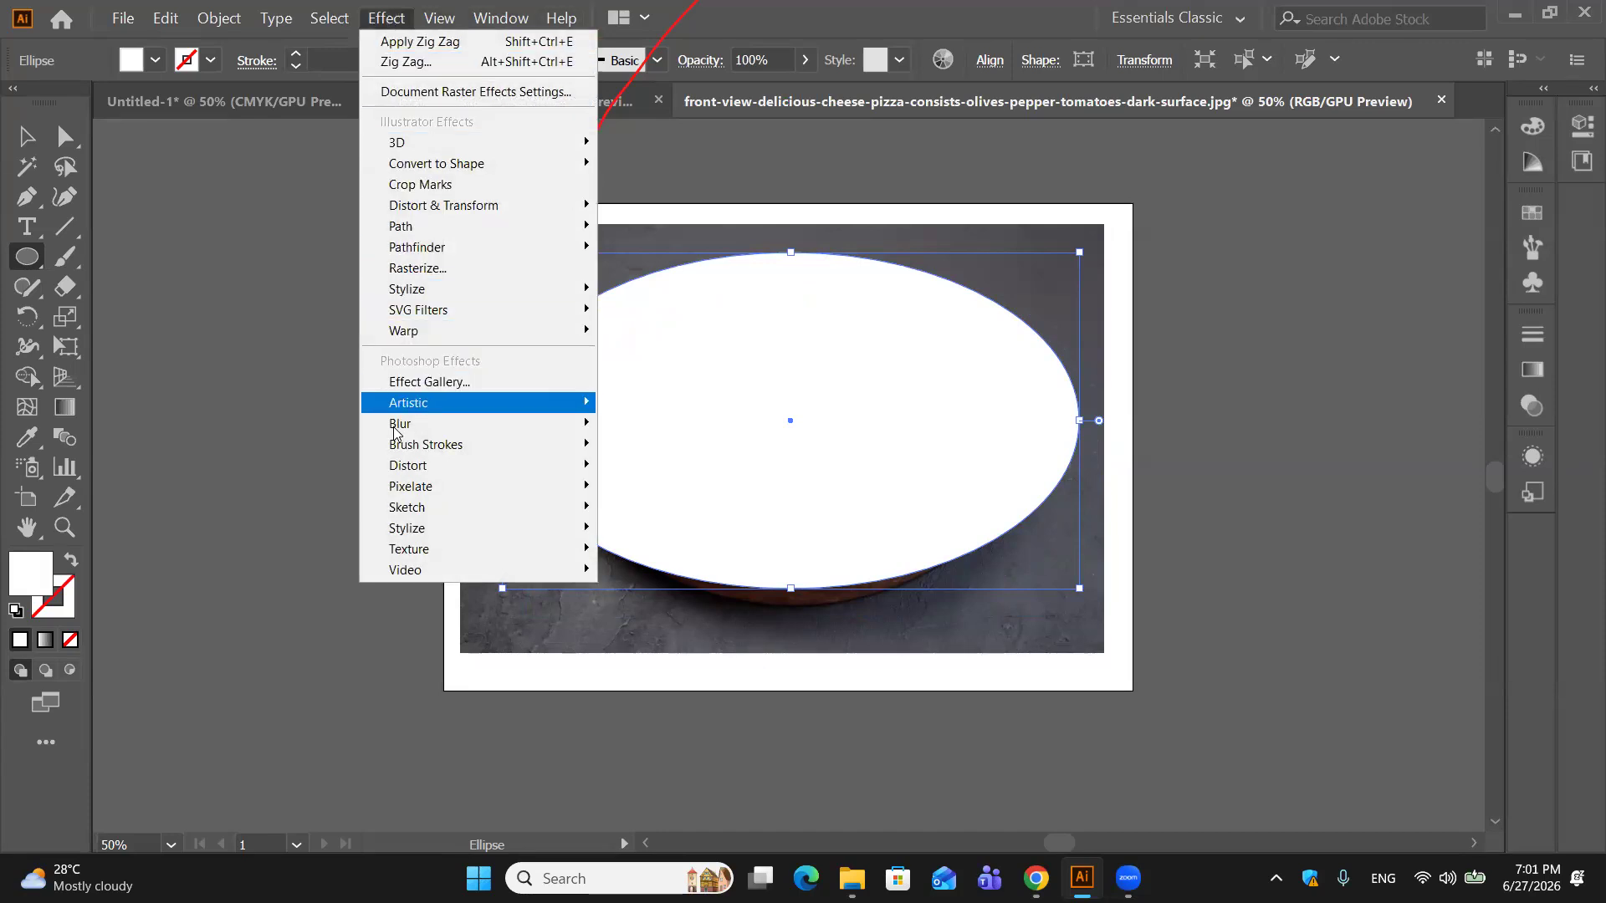
{"action": "mouse_move", "coordinate": [396, 429]}
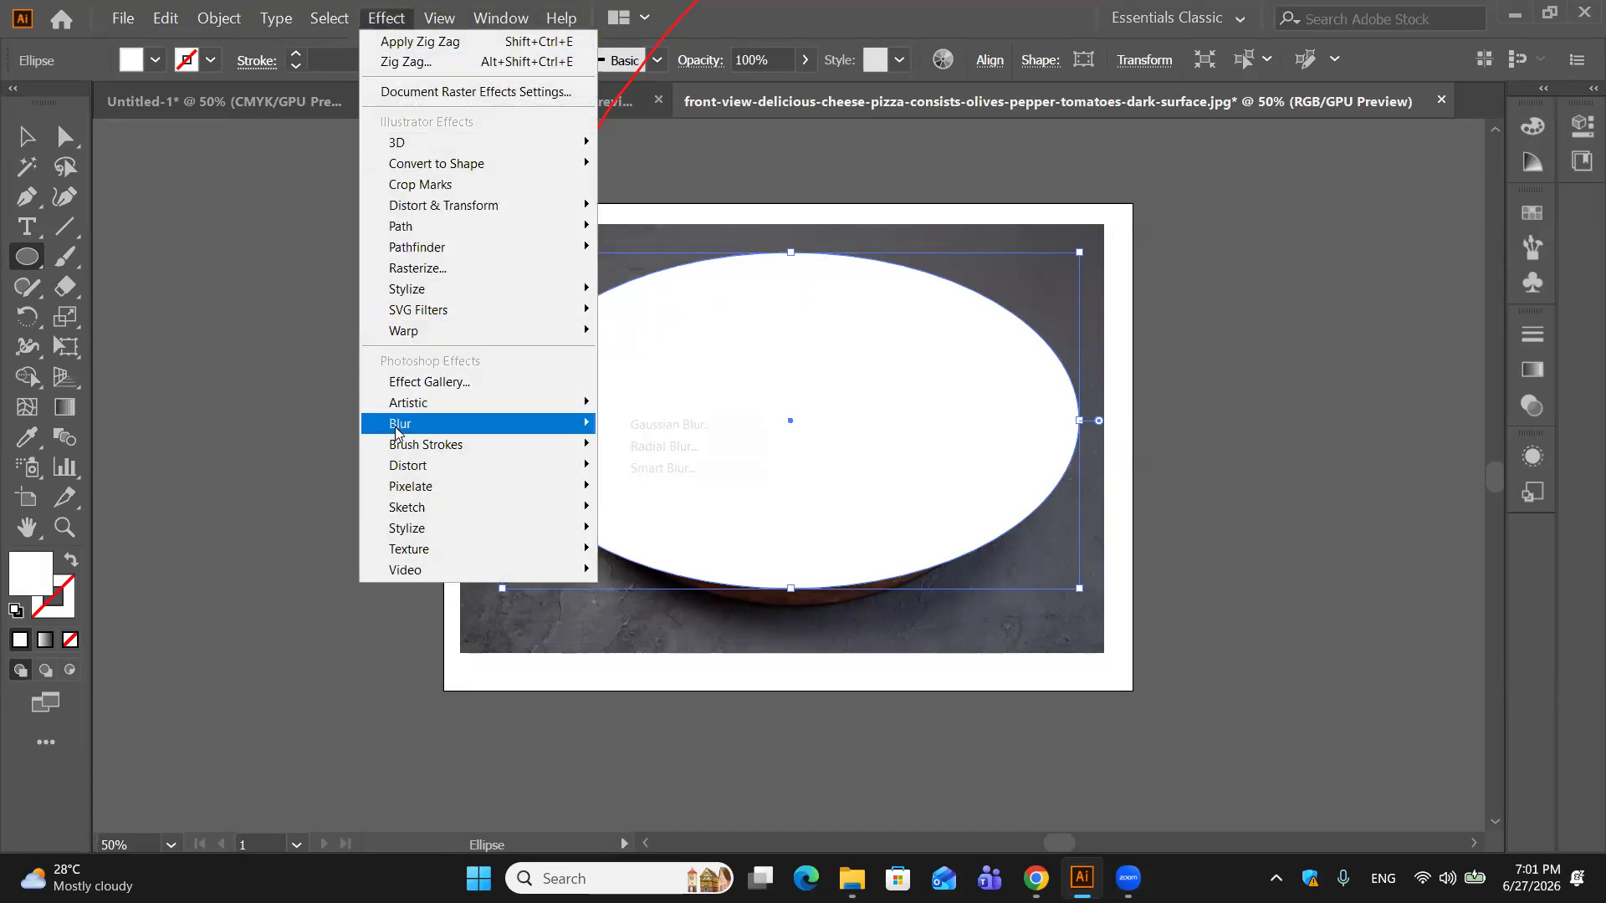
{"action": "left_click", "coordinate": [670, 432]}
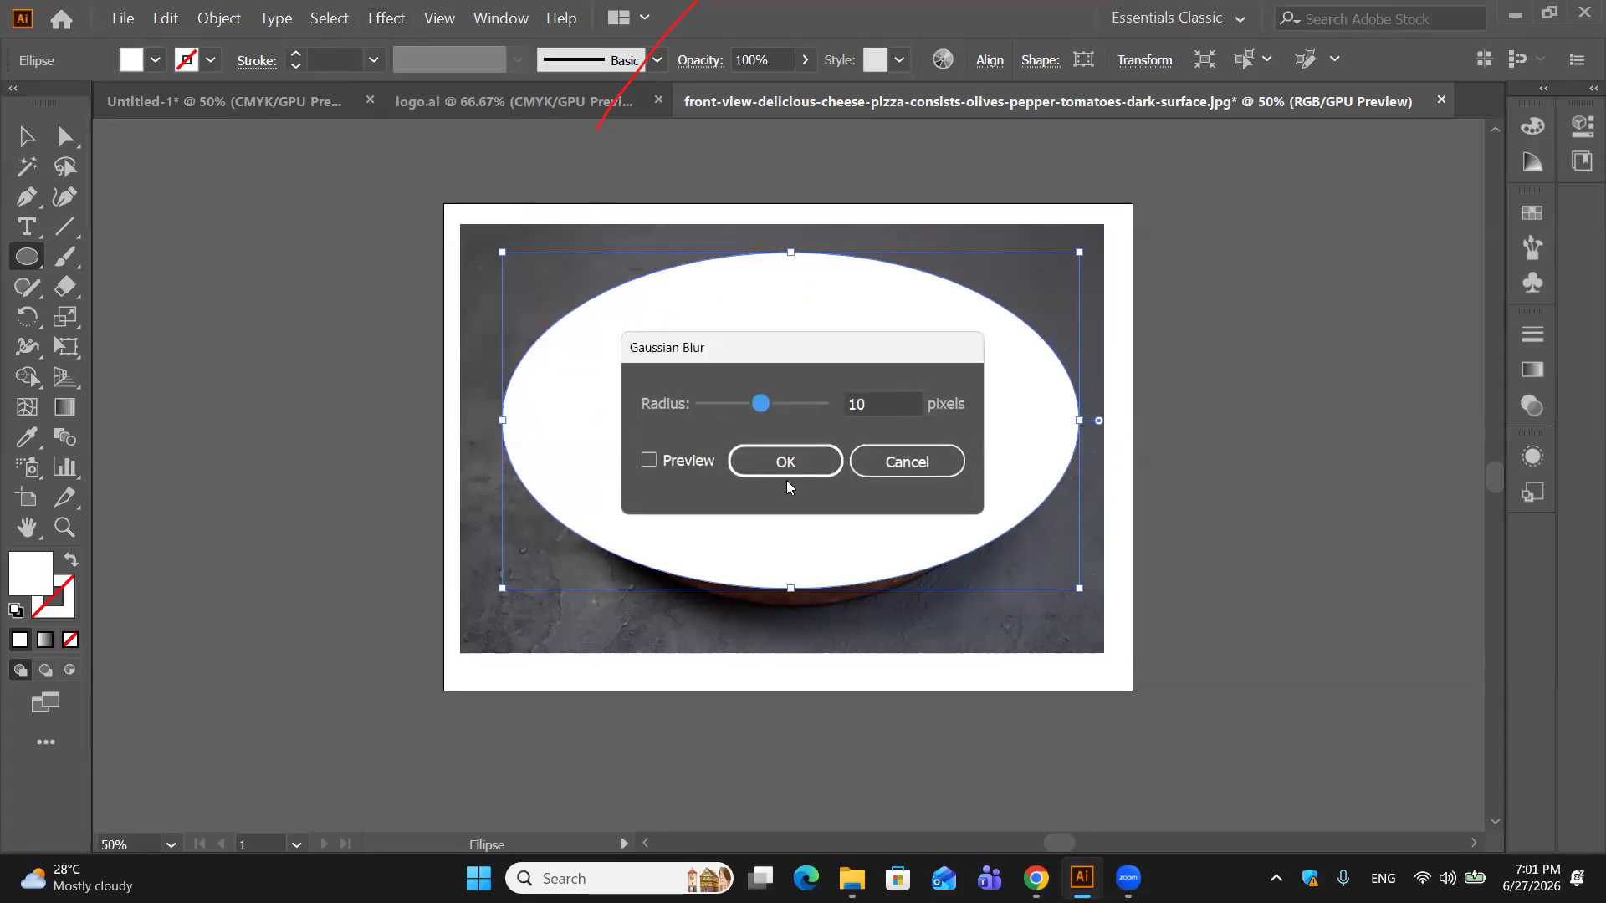
{"action": "left_click", "coordinate": [648, 461]}
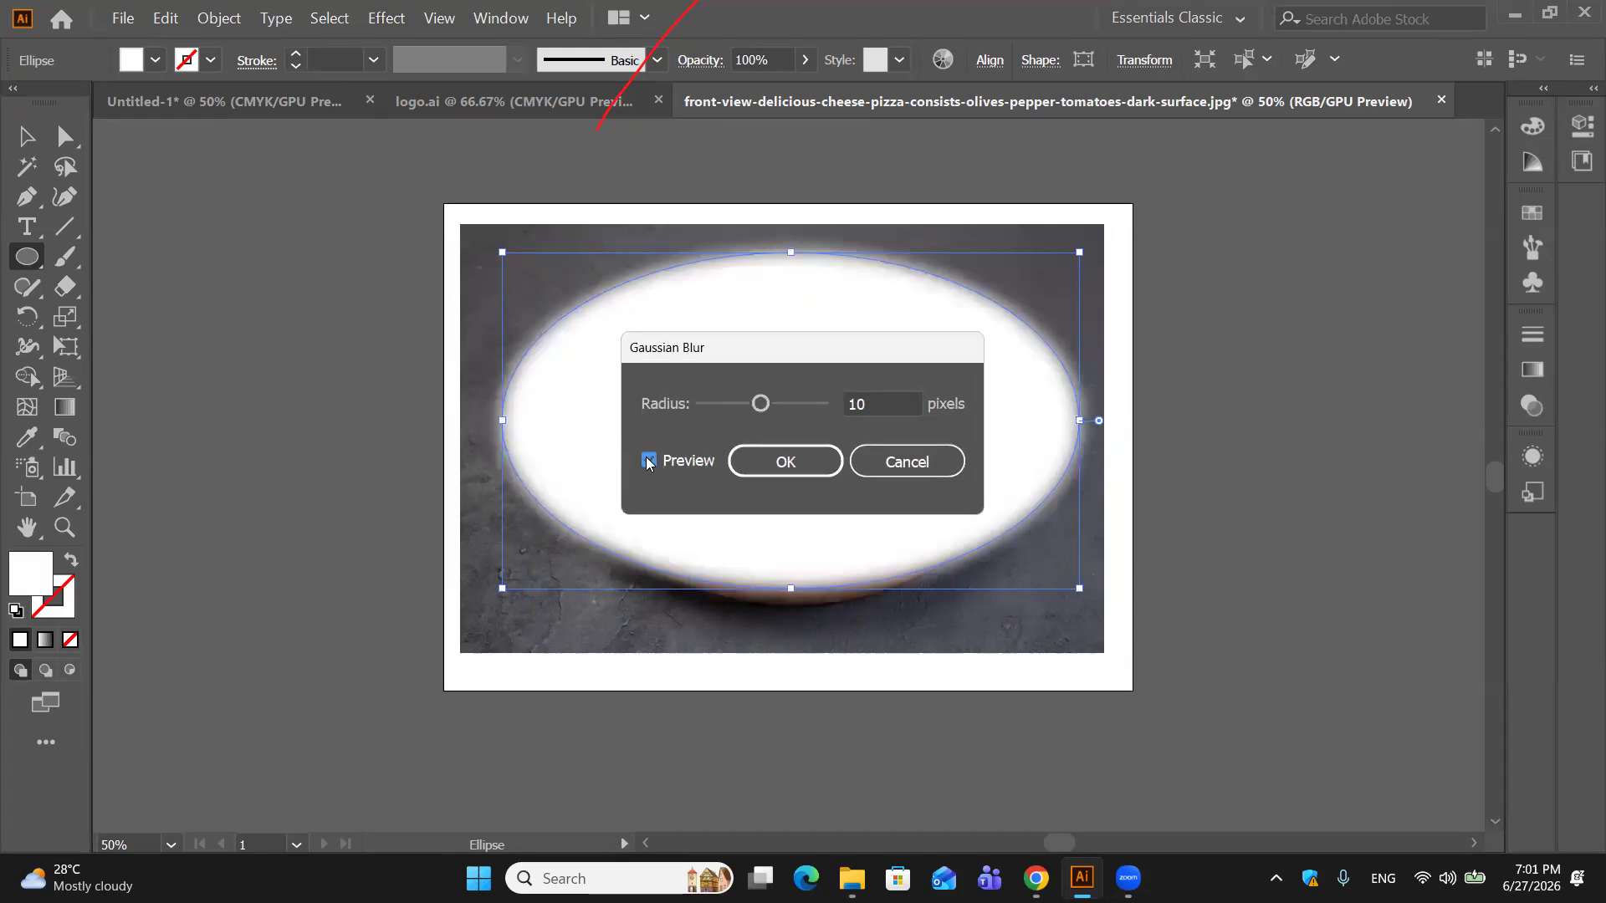
{"action": "double_click", "coordinate": [888, 400]}
{"action": "type", "text": "15"}
{"action": "scroll", "coordinate": [886, 400], "scroll_direction": "up", "scroll_amount": 20}
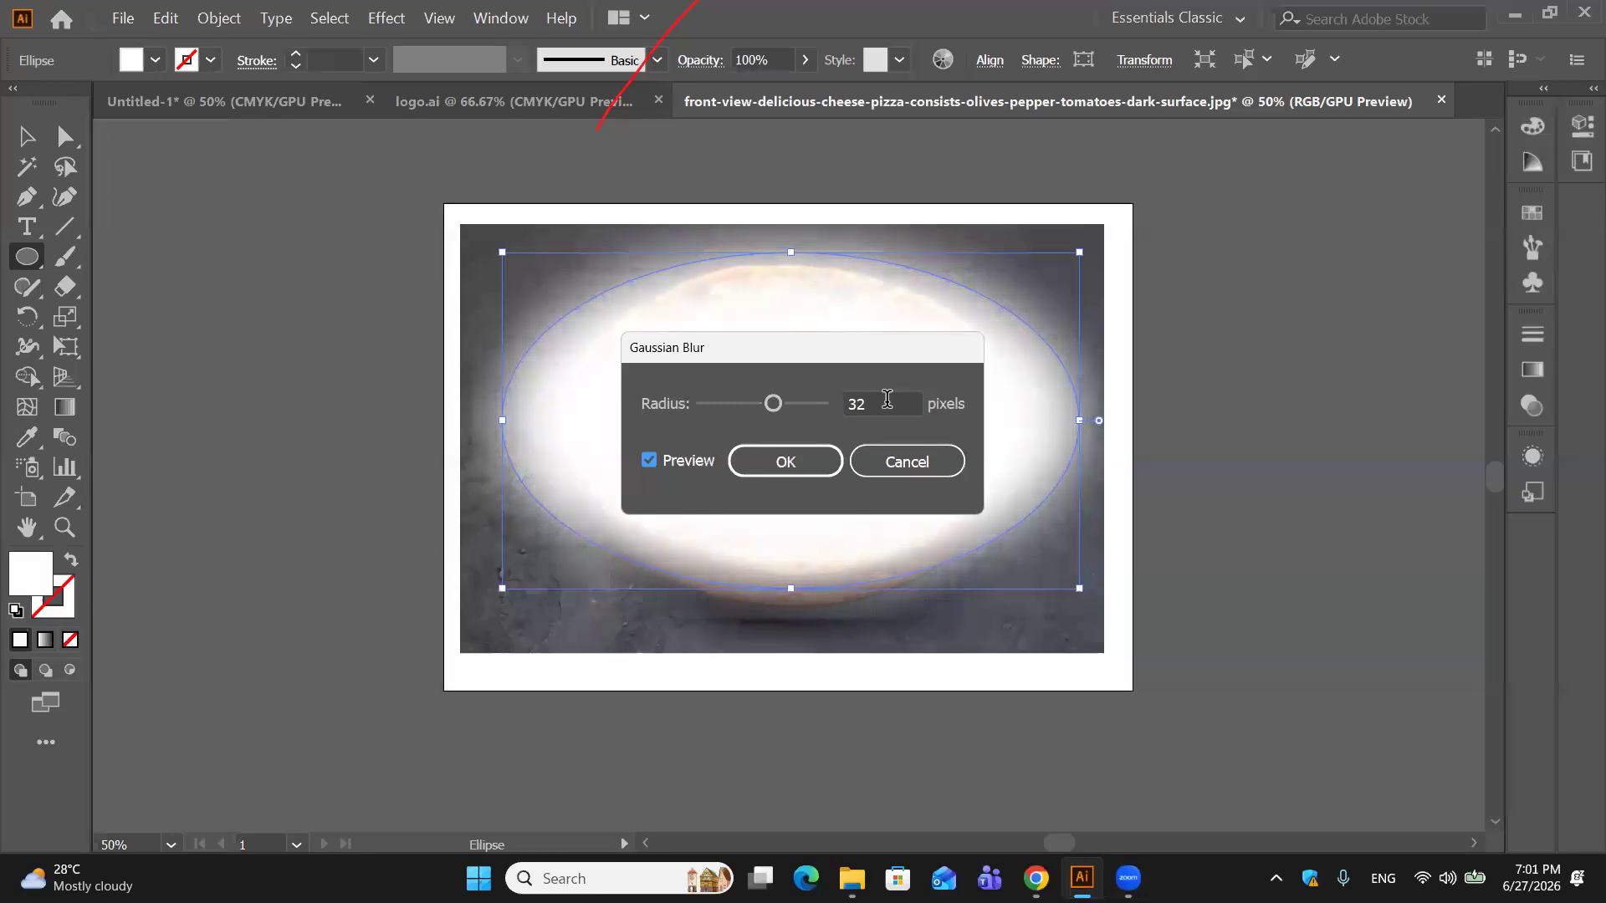
{"action": "scroll", "coordinate": [886, 400], "scroll_direction": "up", "scroll_amount": 20}
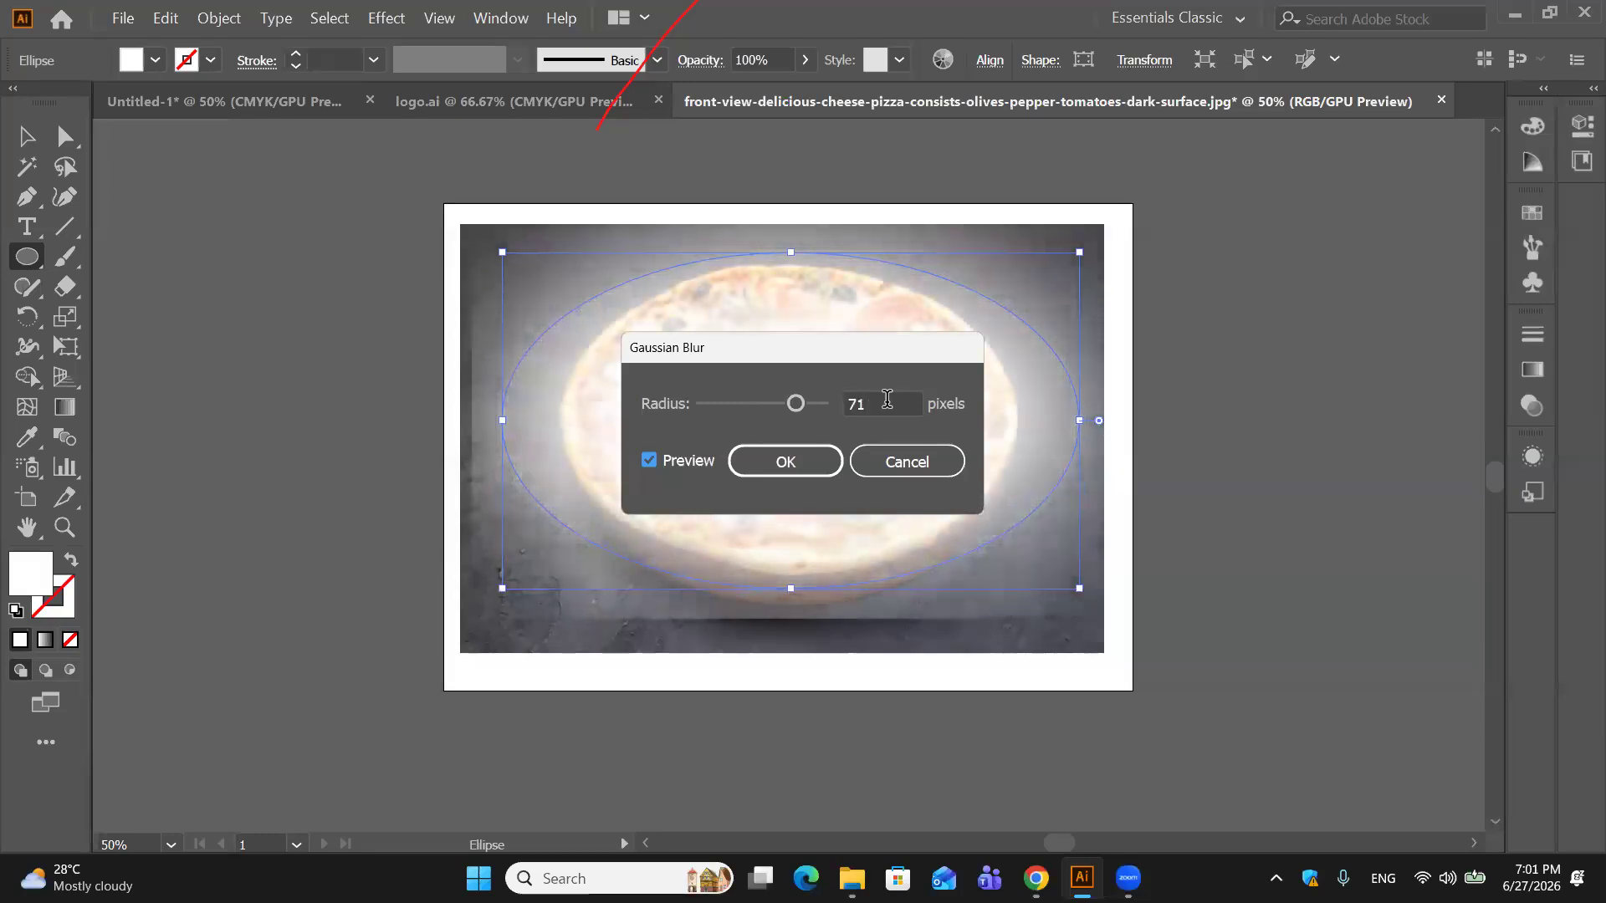
{"action": "scroll", "coordinate": [881, 405], "scroll_direction": "down", "scroll_amount": 20}
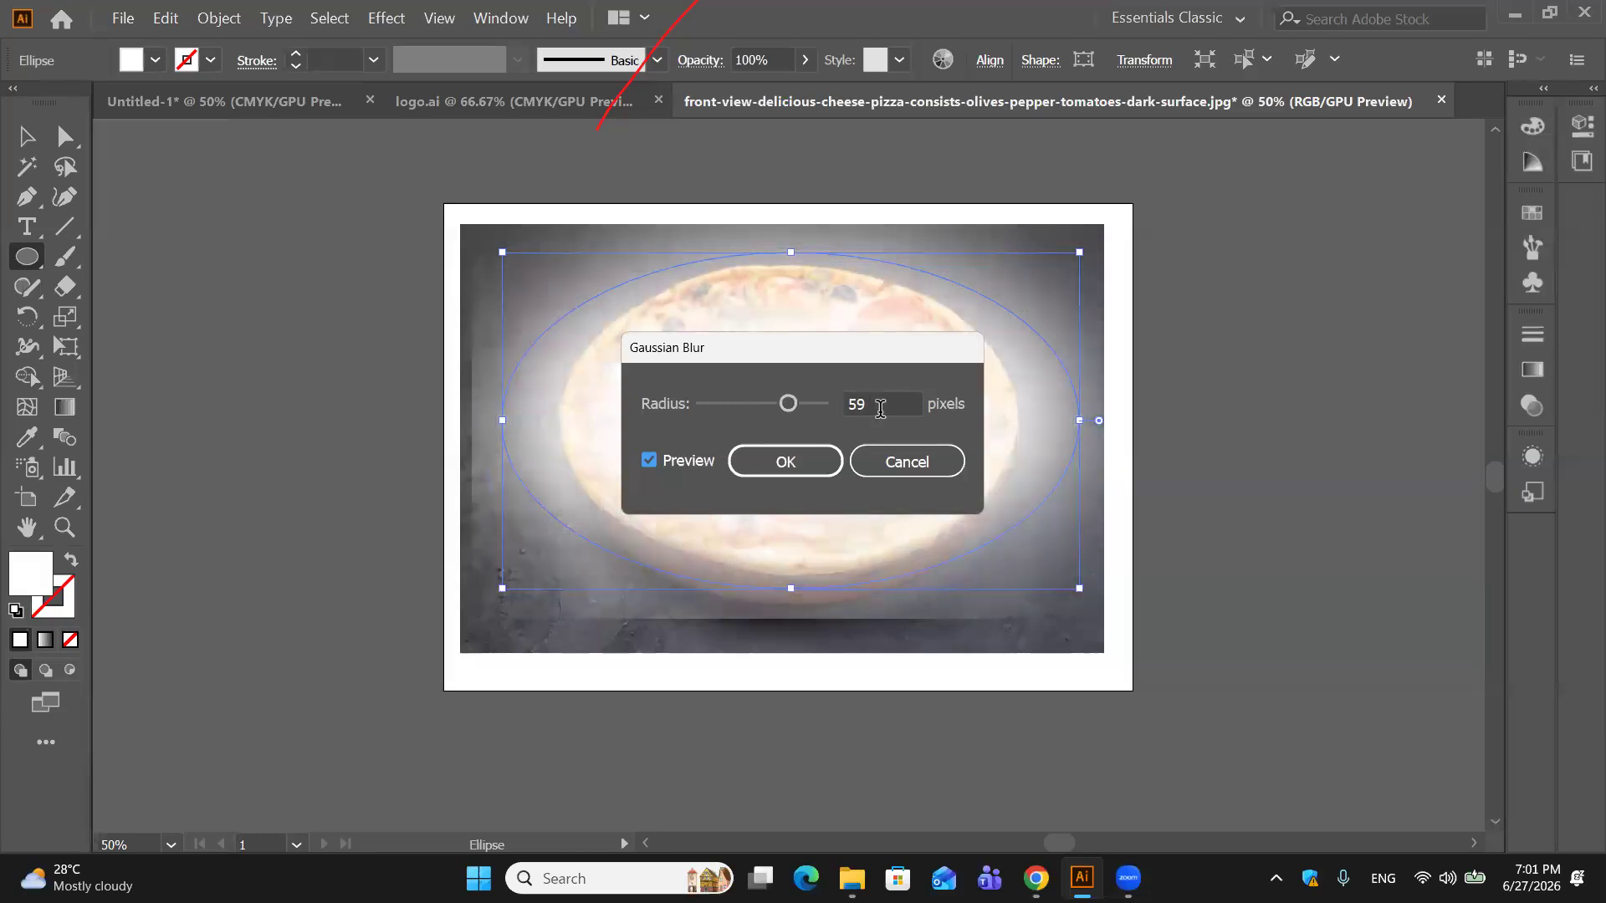
{"action": "scroll", "coordinate": [879, 408], "scroll_direction": "up", "scroll_amount": 1}
{"action": "left_click", "coordinate": [811, 470]}
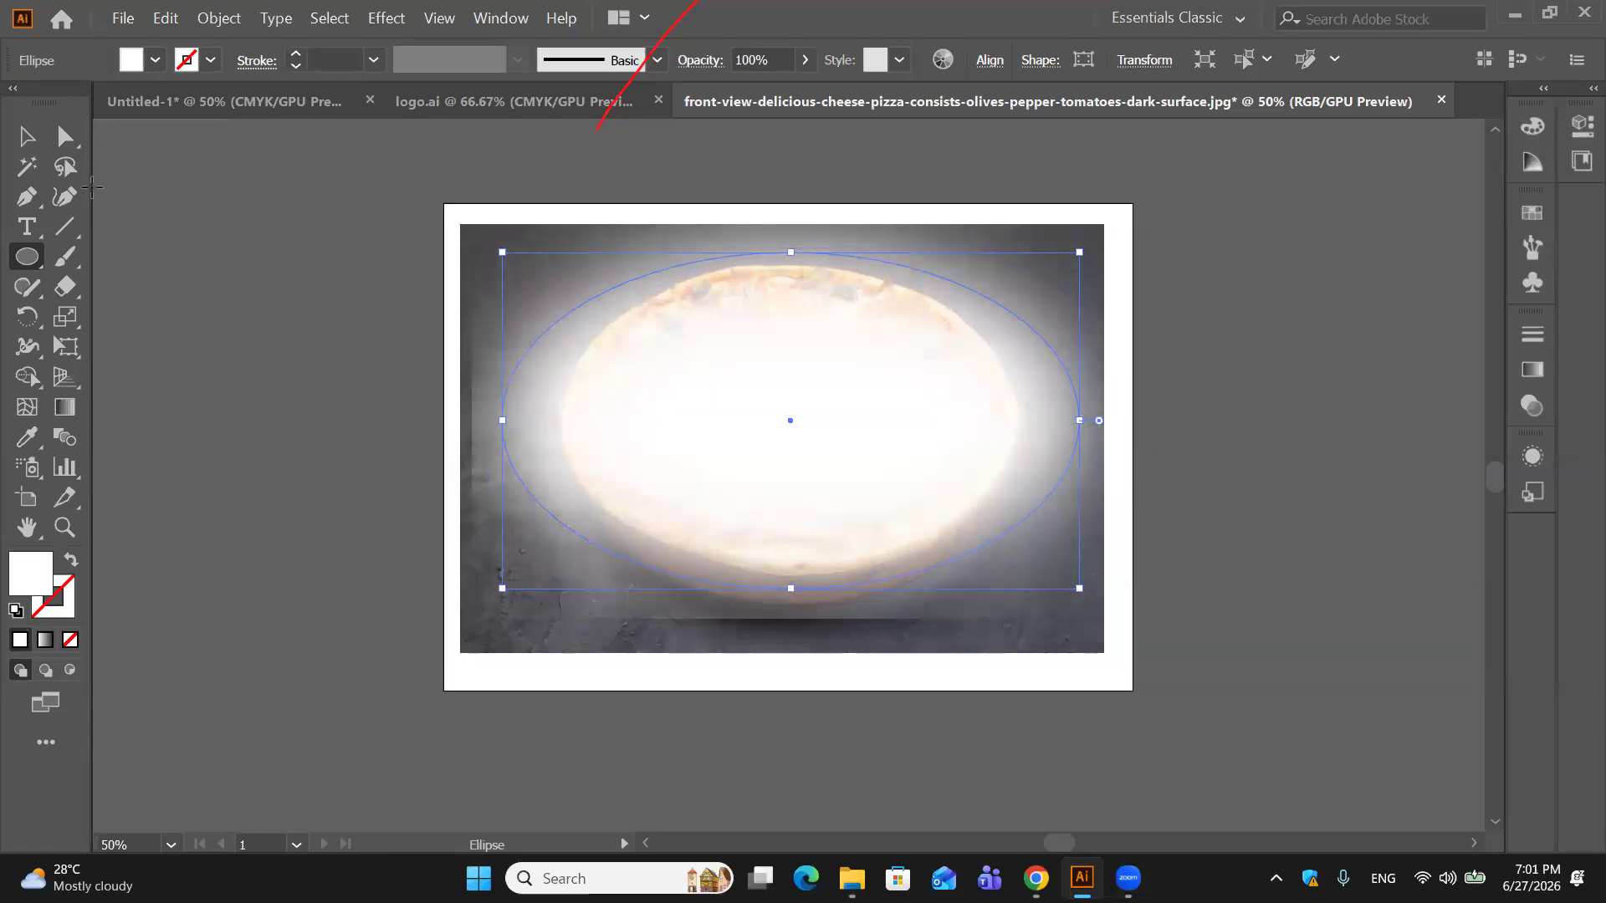
Step: Undo the Gaussian Blur on the white ellipse
{"action": "left_click", "coordinate": [27, 136]}
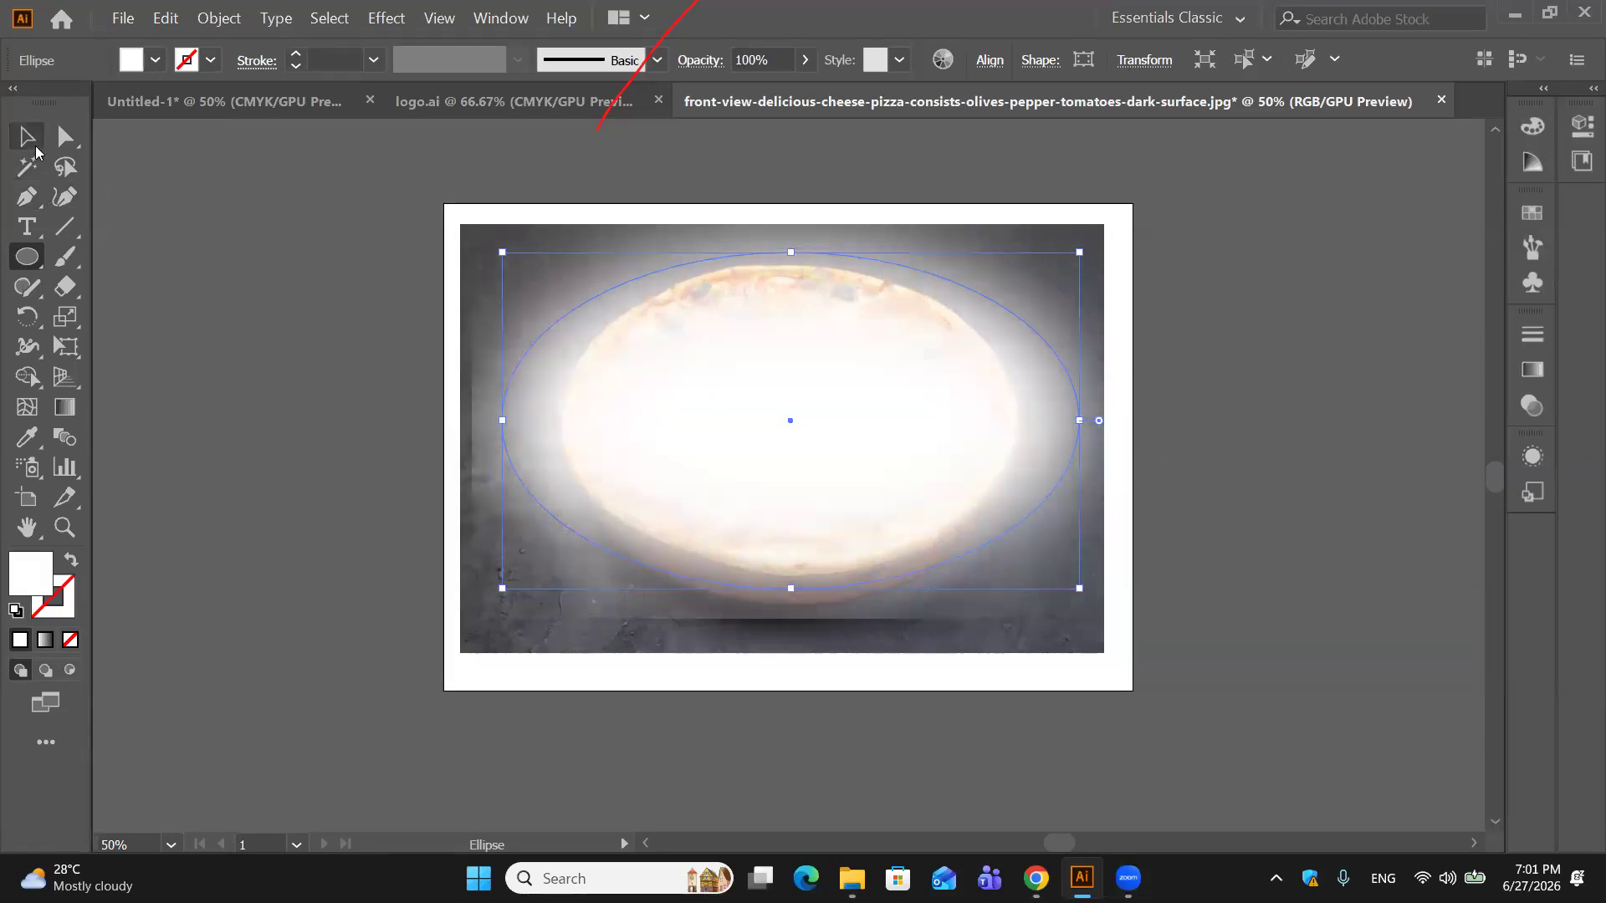
{"action": "left_click", "coordinate": [104, 277]}
{"action": "left_click", "coordinate": [785, 405]}
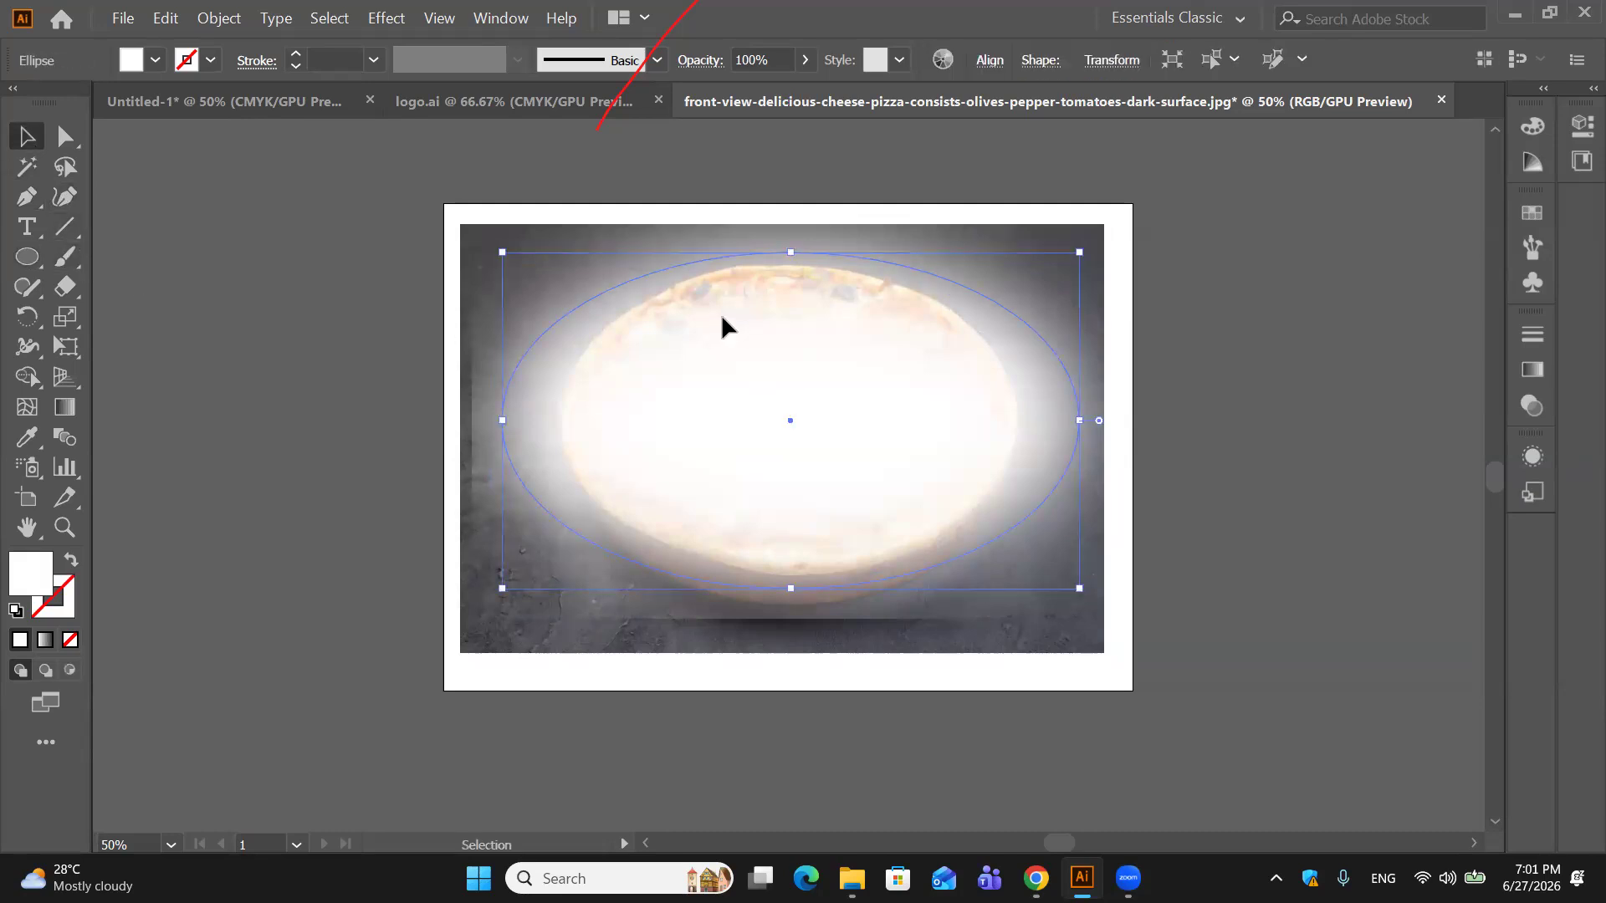
{"action": "key", "text": "ctrl+z"}
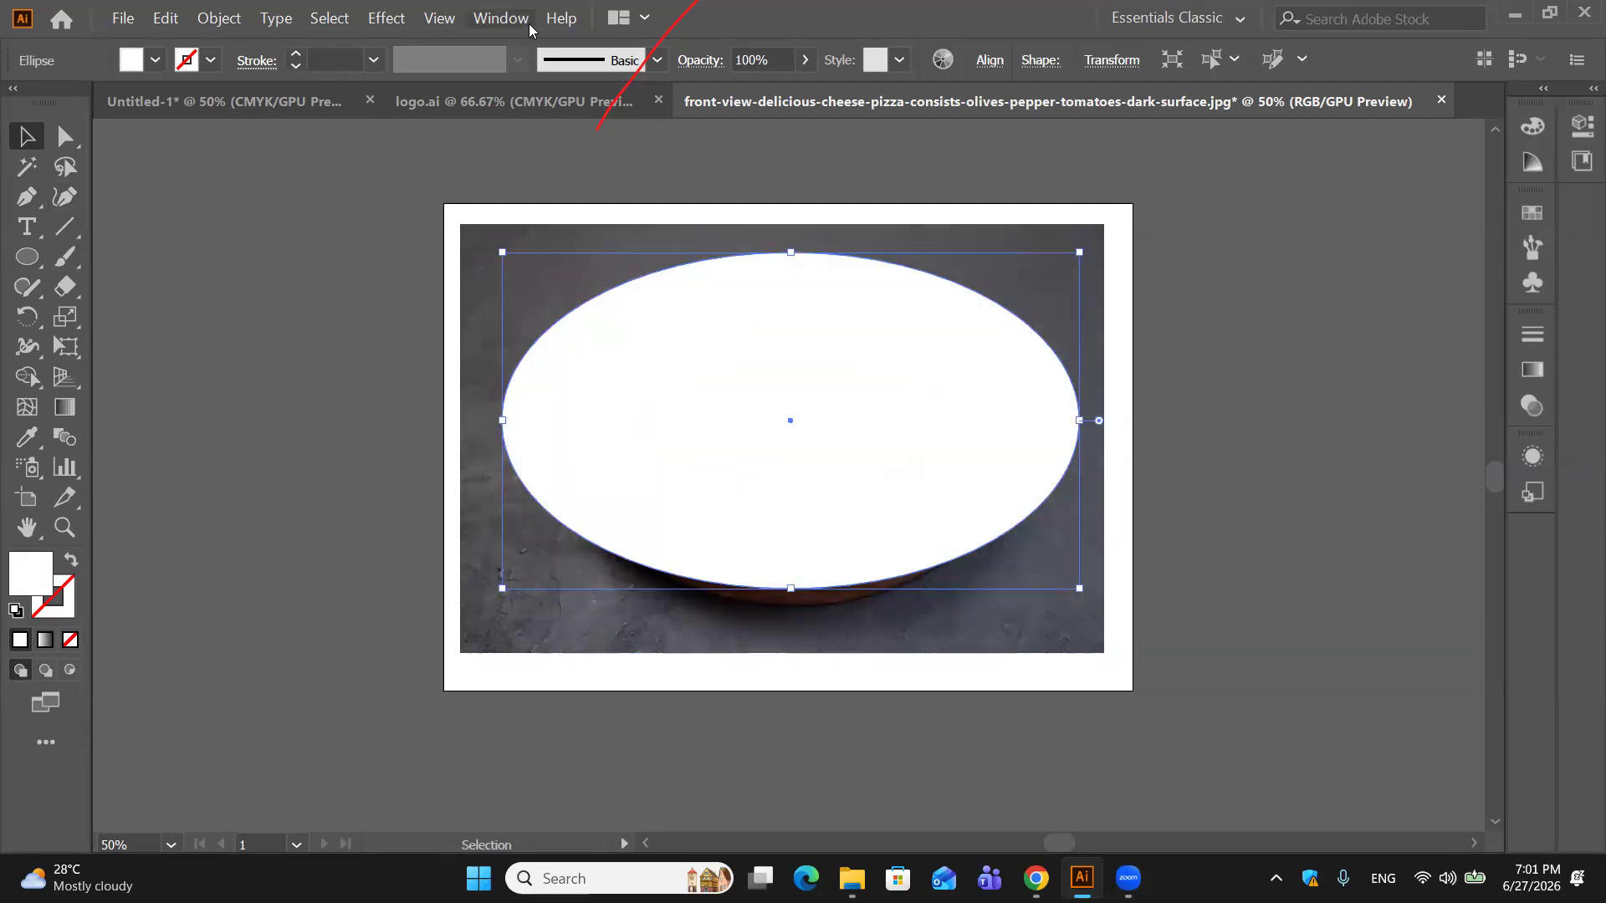
Step: Apply a softer Gaussian Blur to the white ellipse, previewing it and lowering the radius below 48 pixels
{"action": "left_click", "coordinate": [390, 20]}
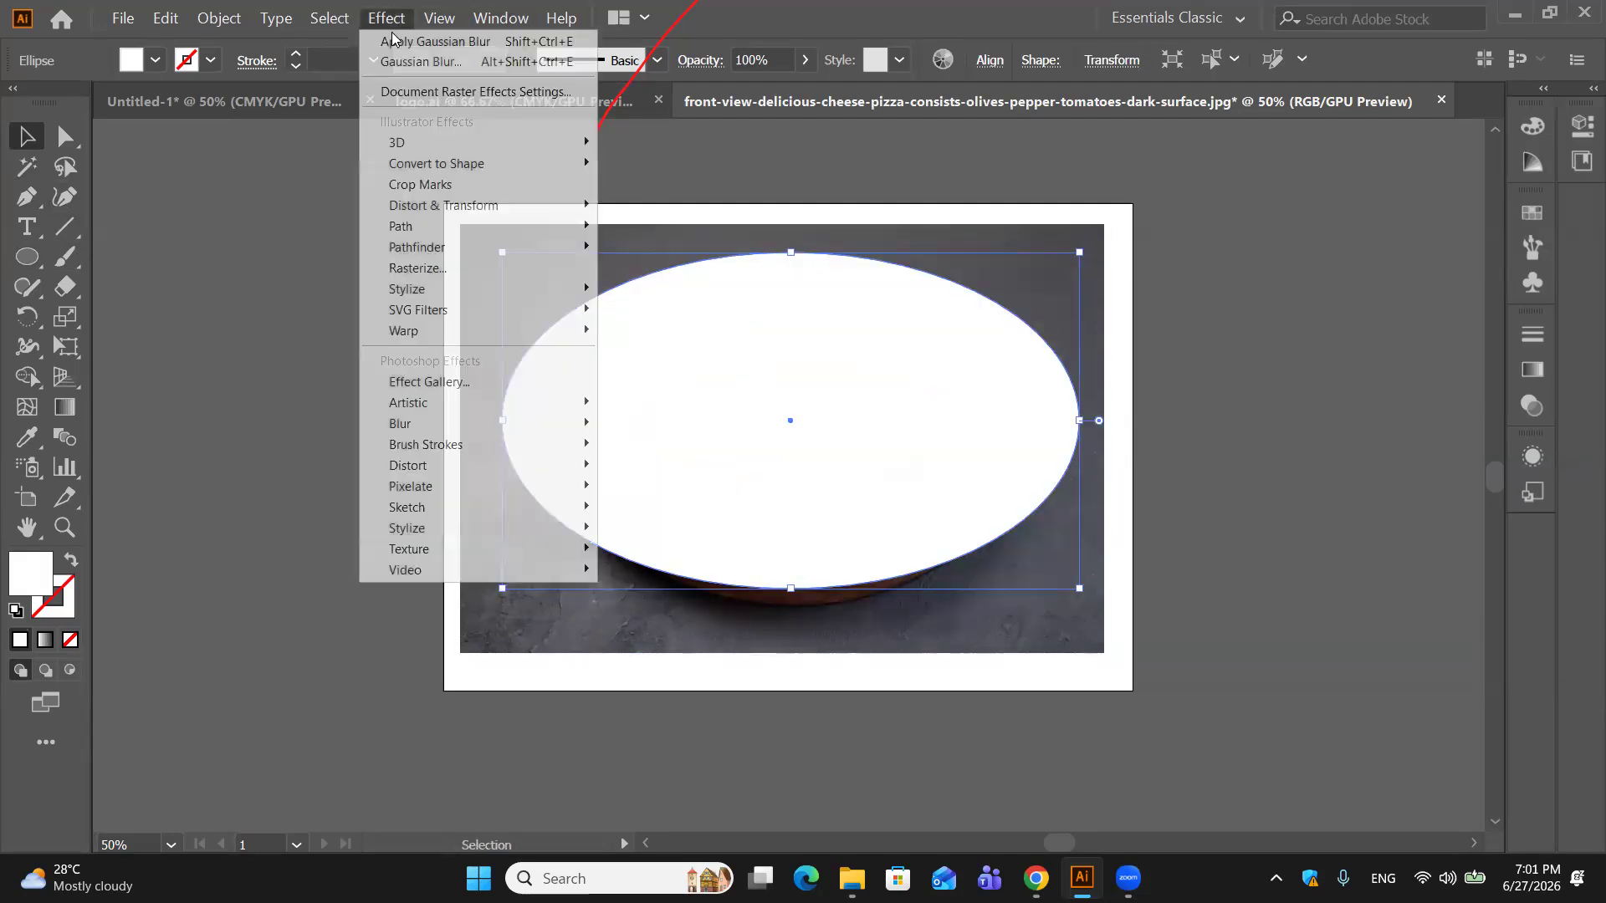
{"action": "mouse_move", "coordinate": [495, 429]}
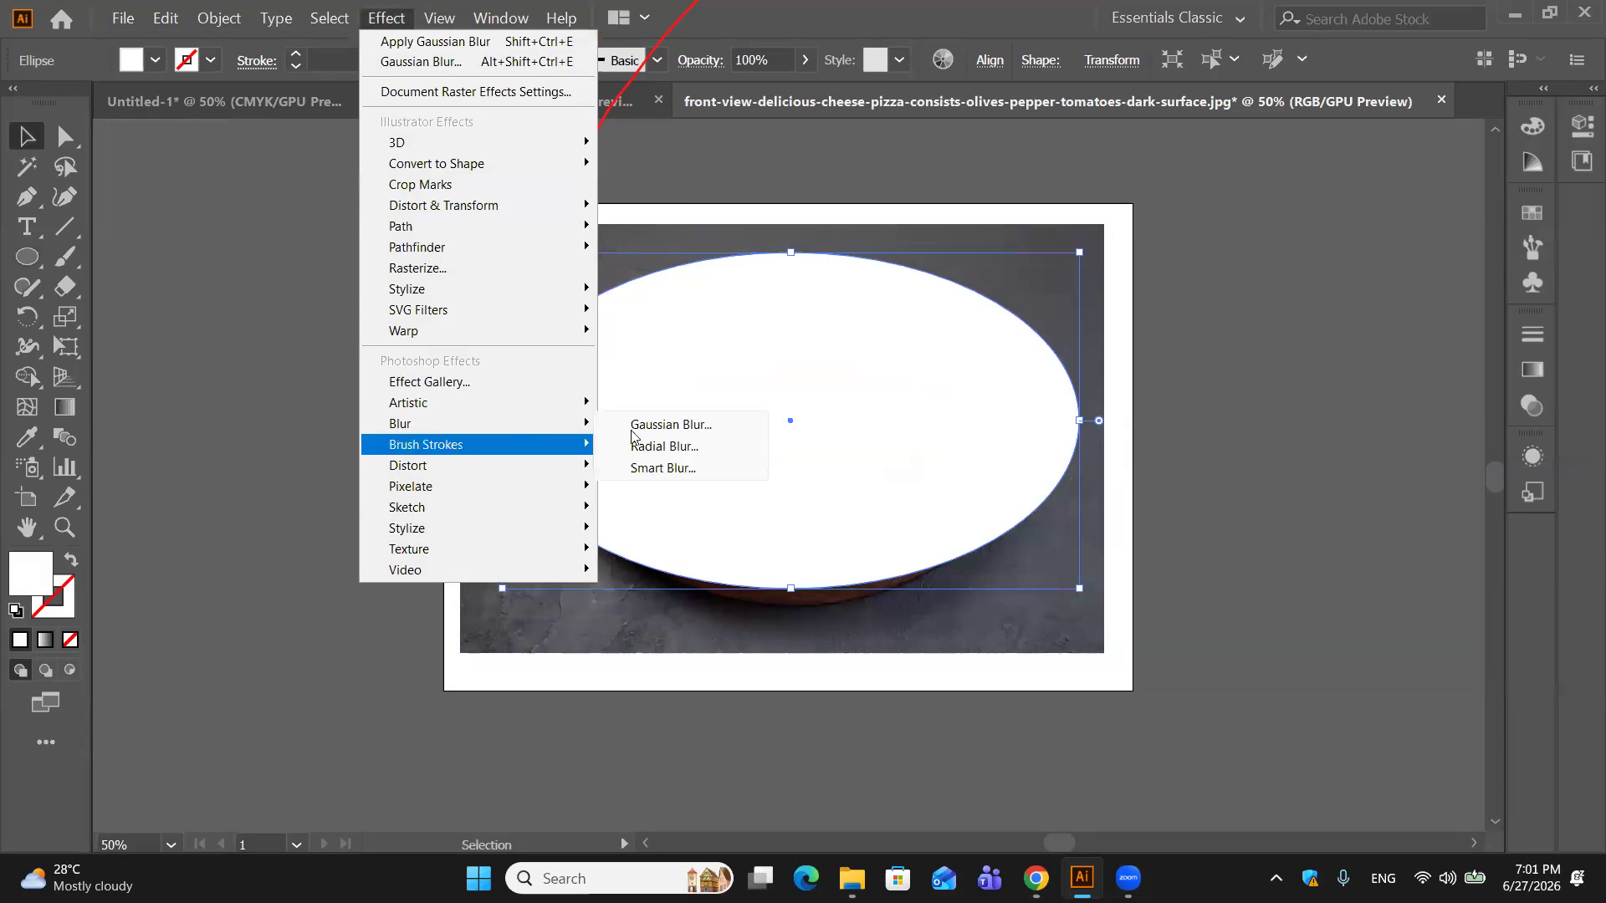
{"action": "left_click", "coordinate": [660, 425]}
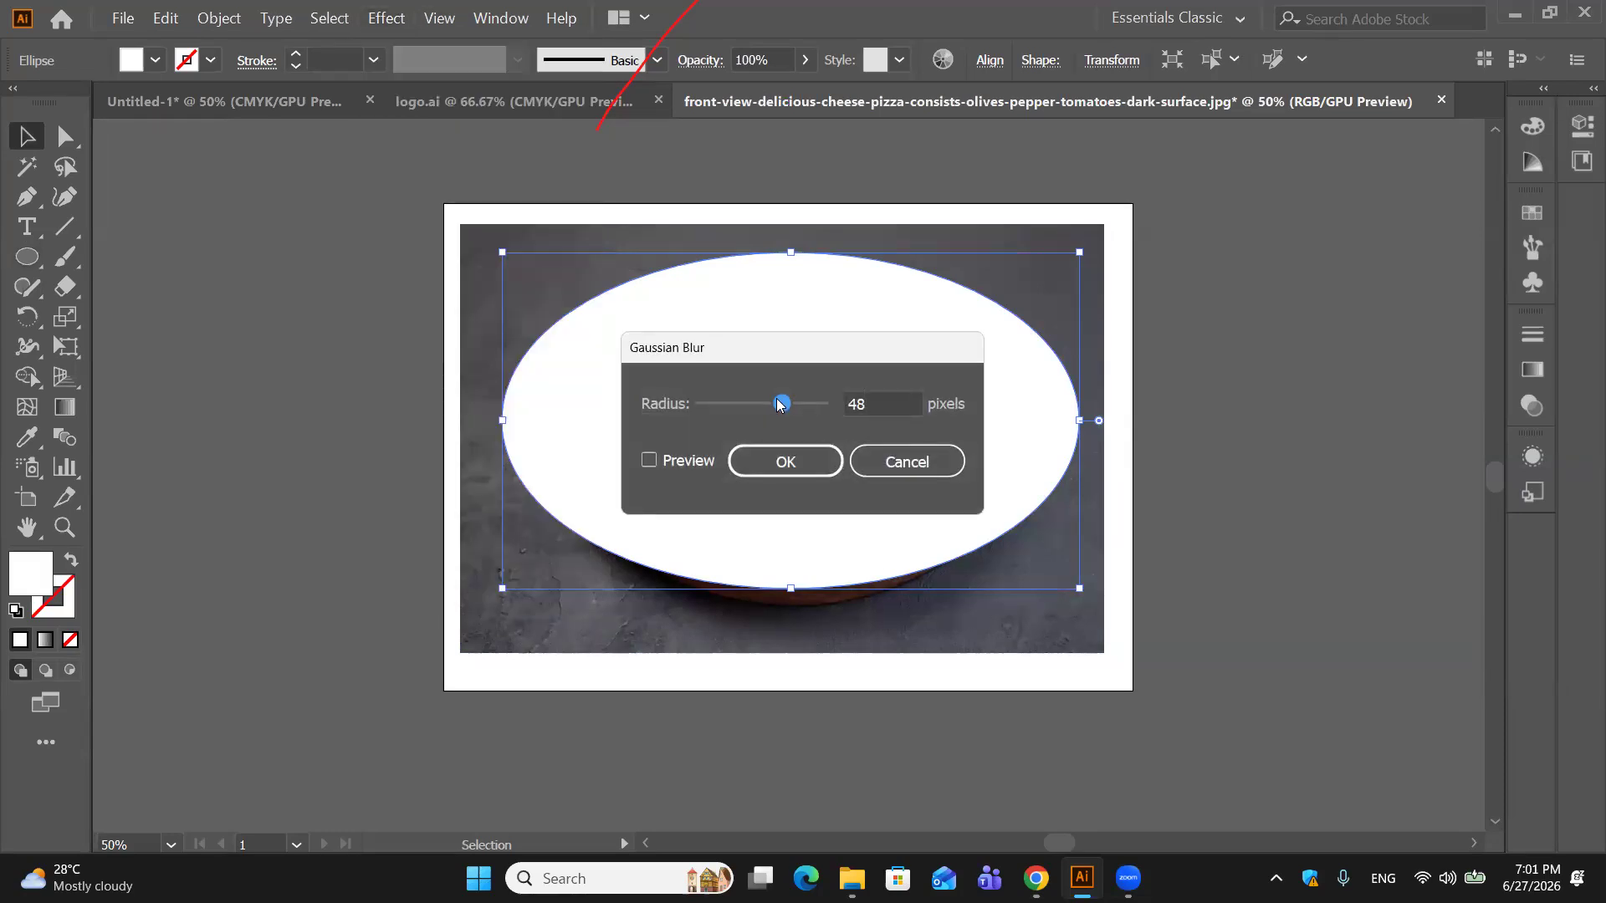
{"action": "left_click", "coordinate": [648, 460]}
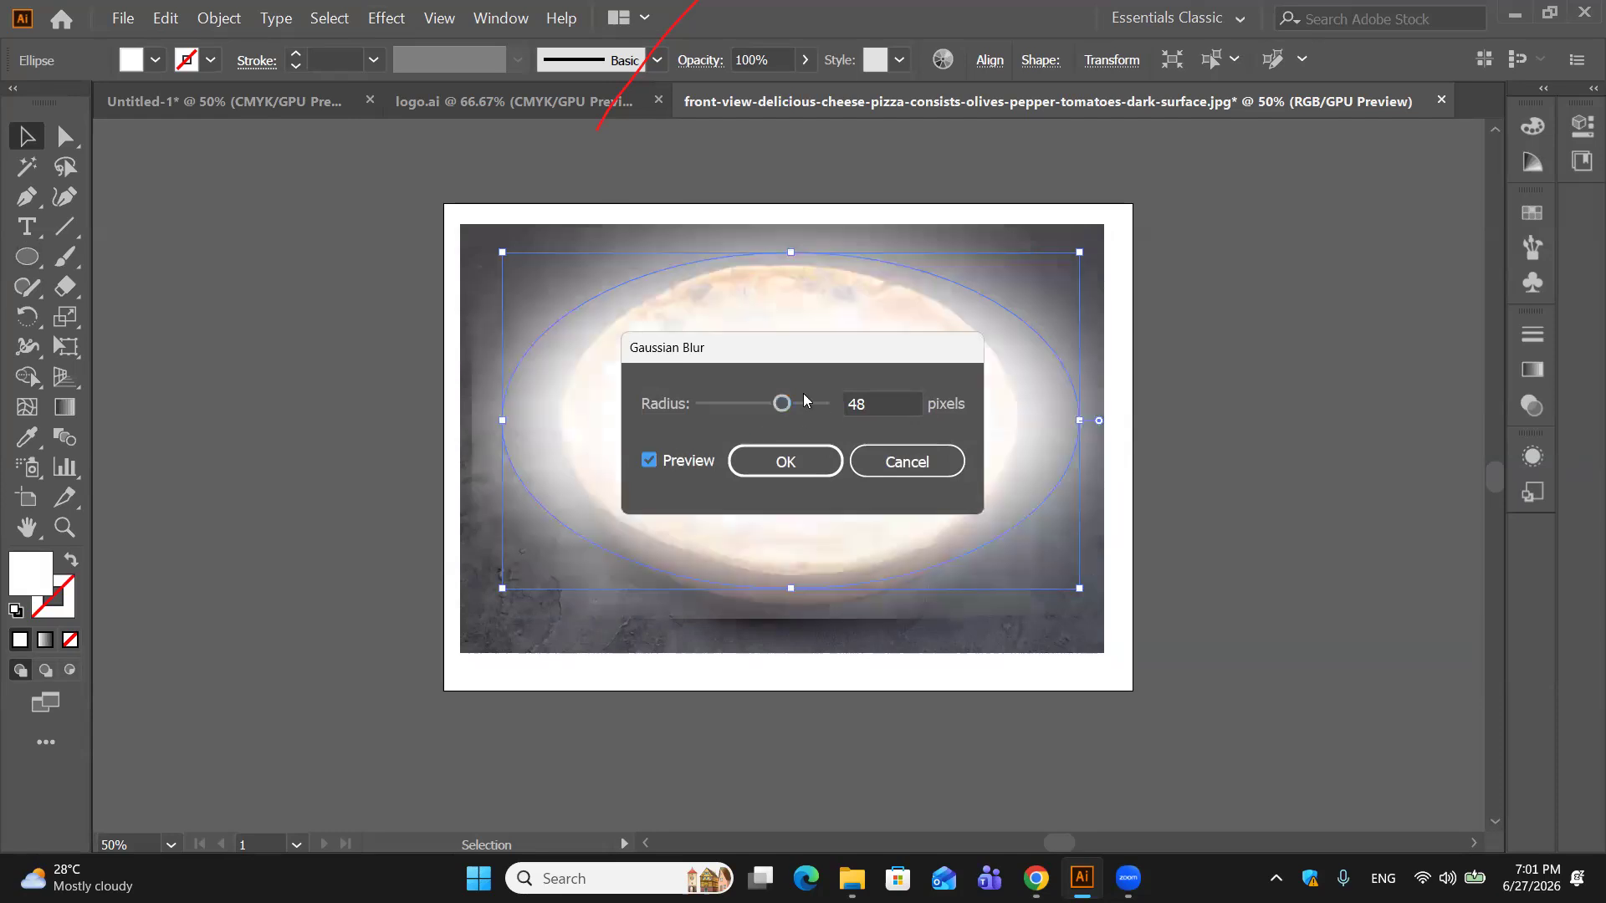
{"action": "left_click_drag", "start_coordinate": [777, 408], "coordinate": [762, 408]}
{"action": "left_click", "coordinate": [798, 470]}
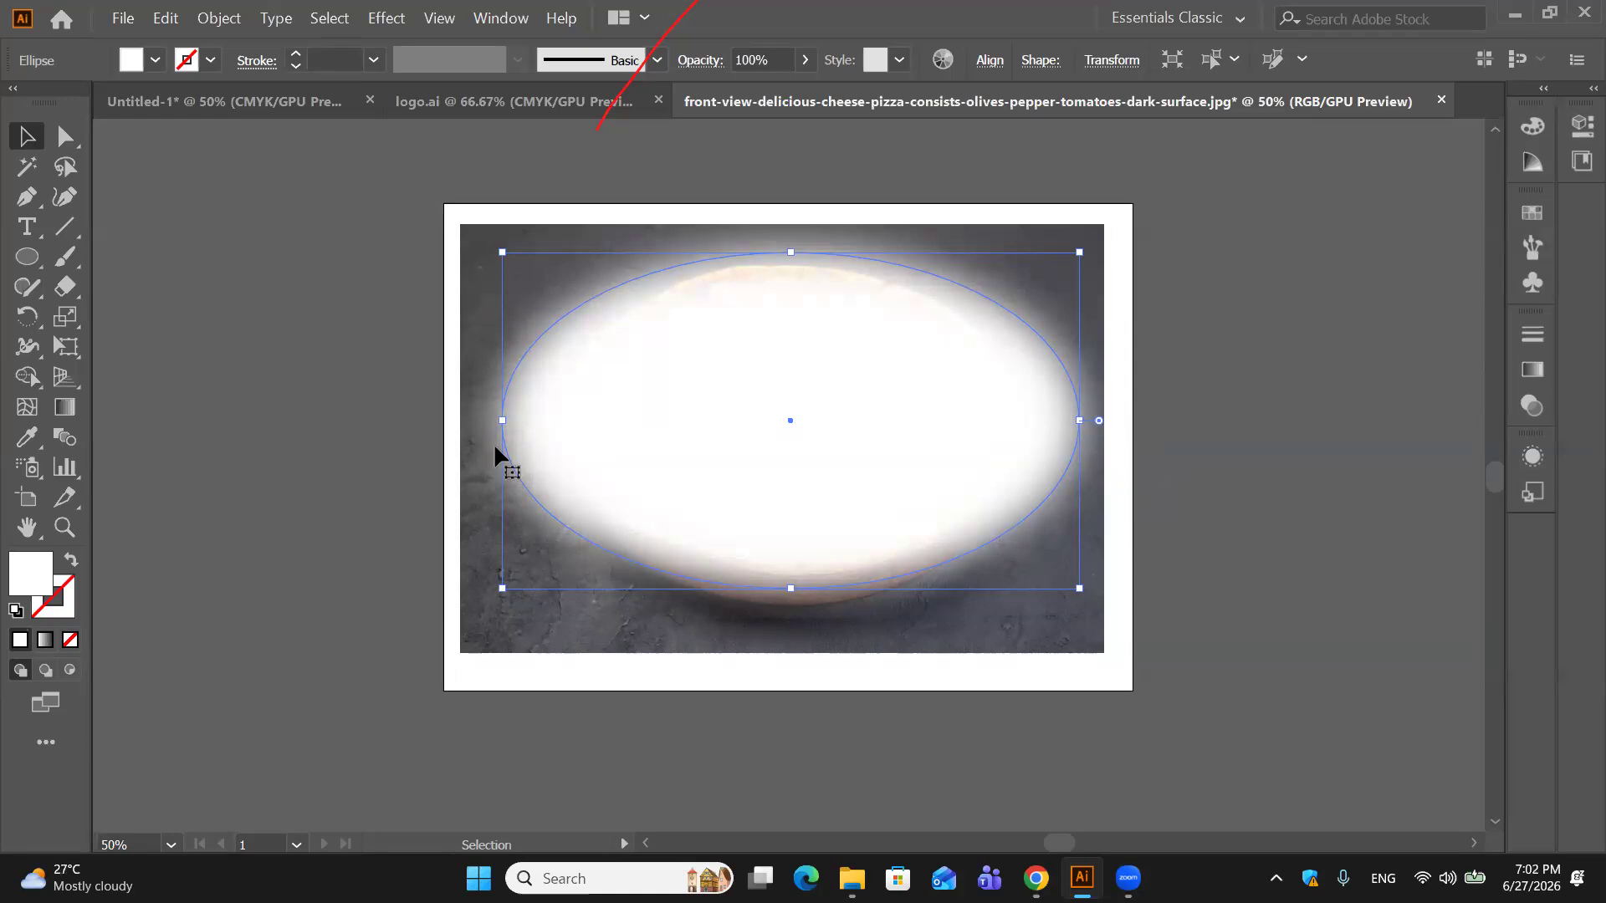
Step: Try to clip the pizza photo to the blurred ellipse with a clipping mask
{"action": "left_click_drag", "start_coordinate": [661, 438], "coordinate": [714, 466]}
{"action": "right_click", "coordinate": [708, 460]}
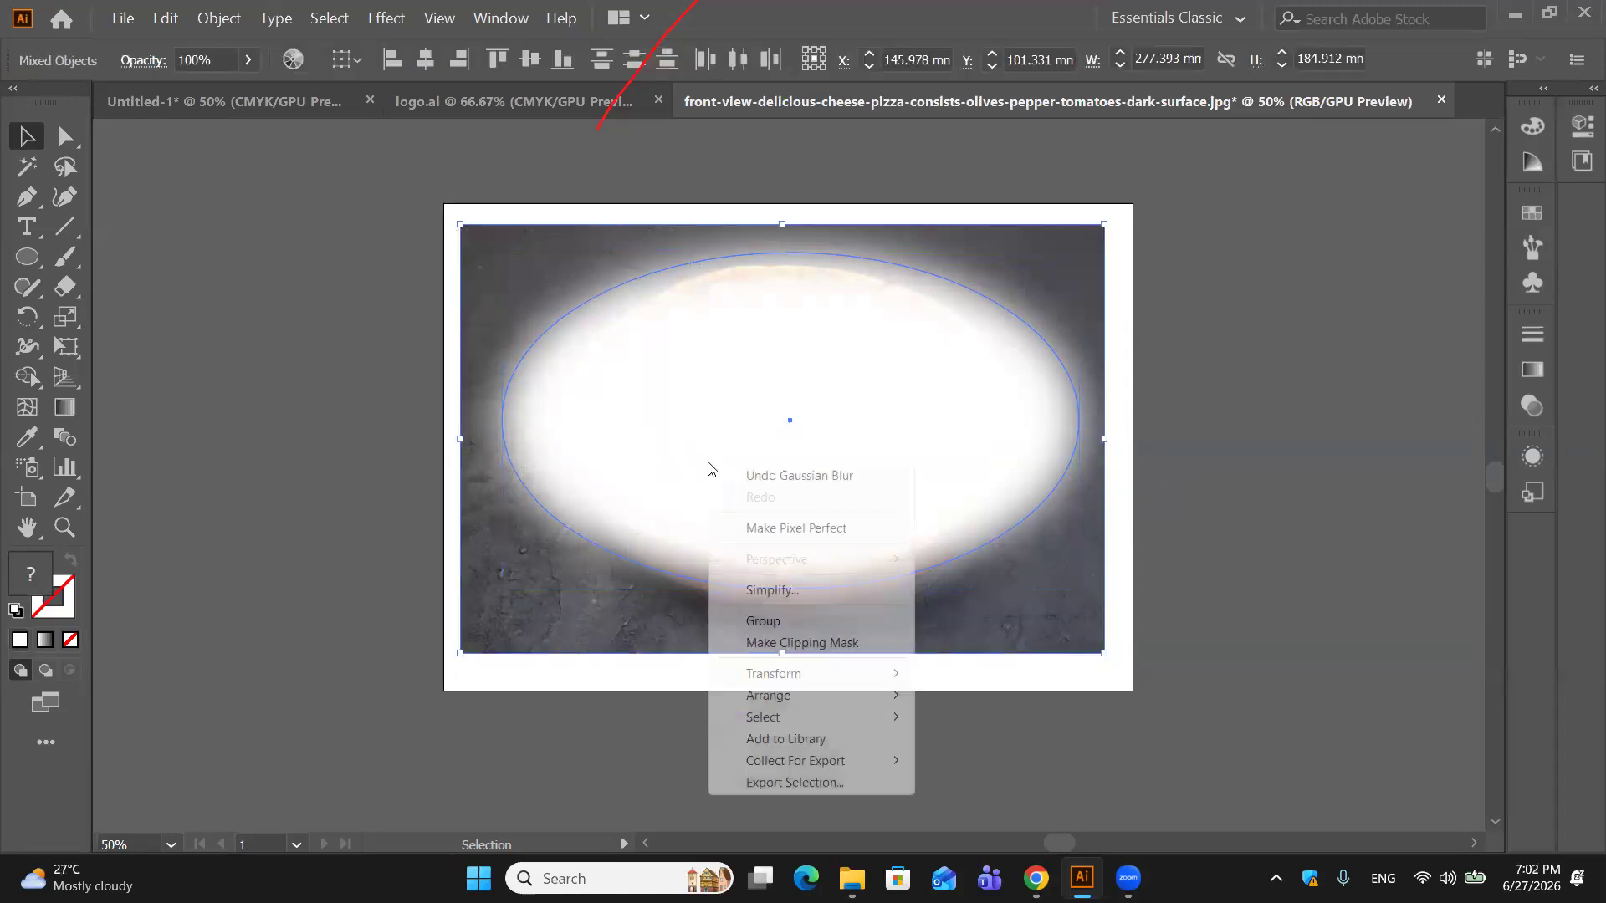
{"action": "left_click", "coordinate": [759, 643]}
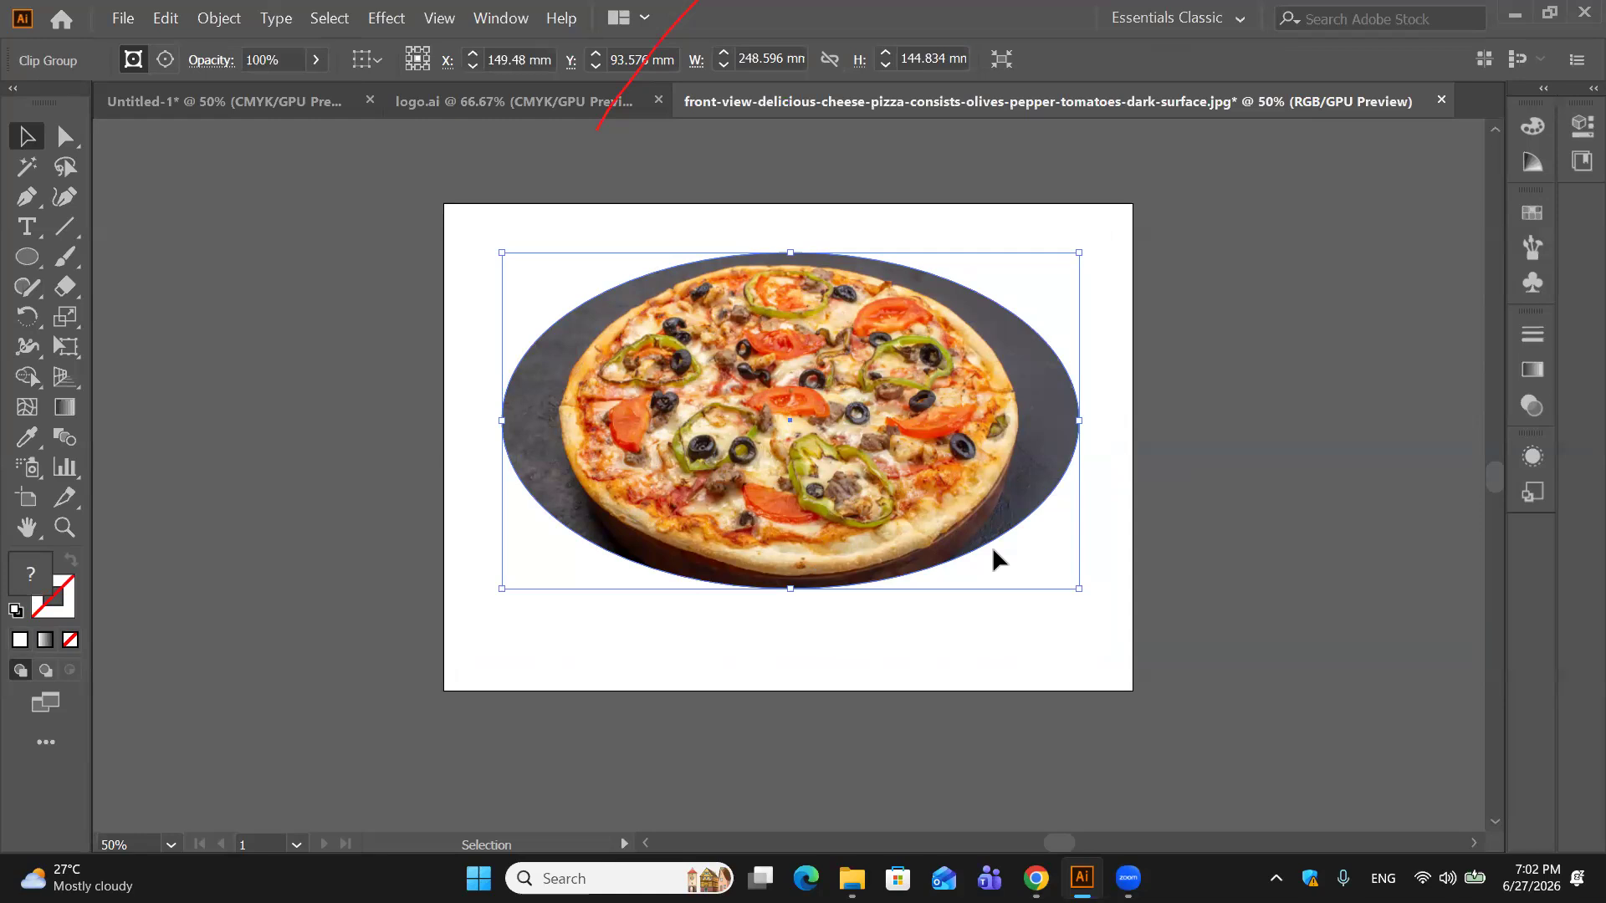
{"action": "key", "text": "ctrl+alt+7"}
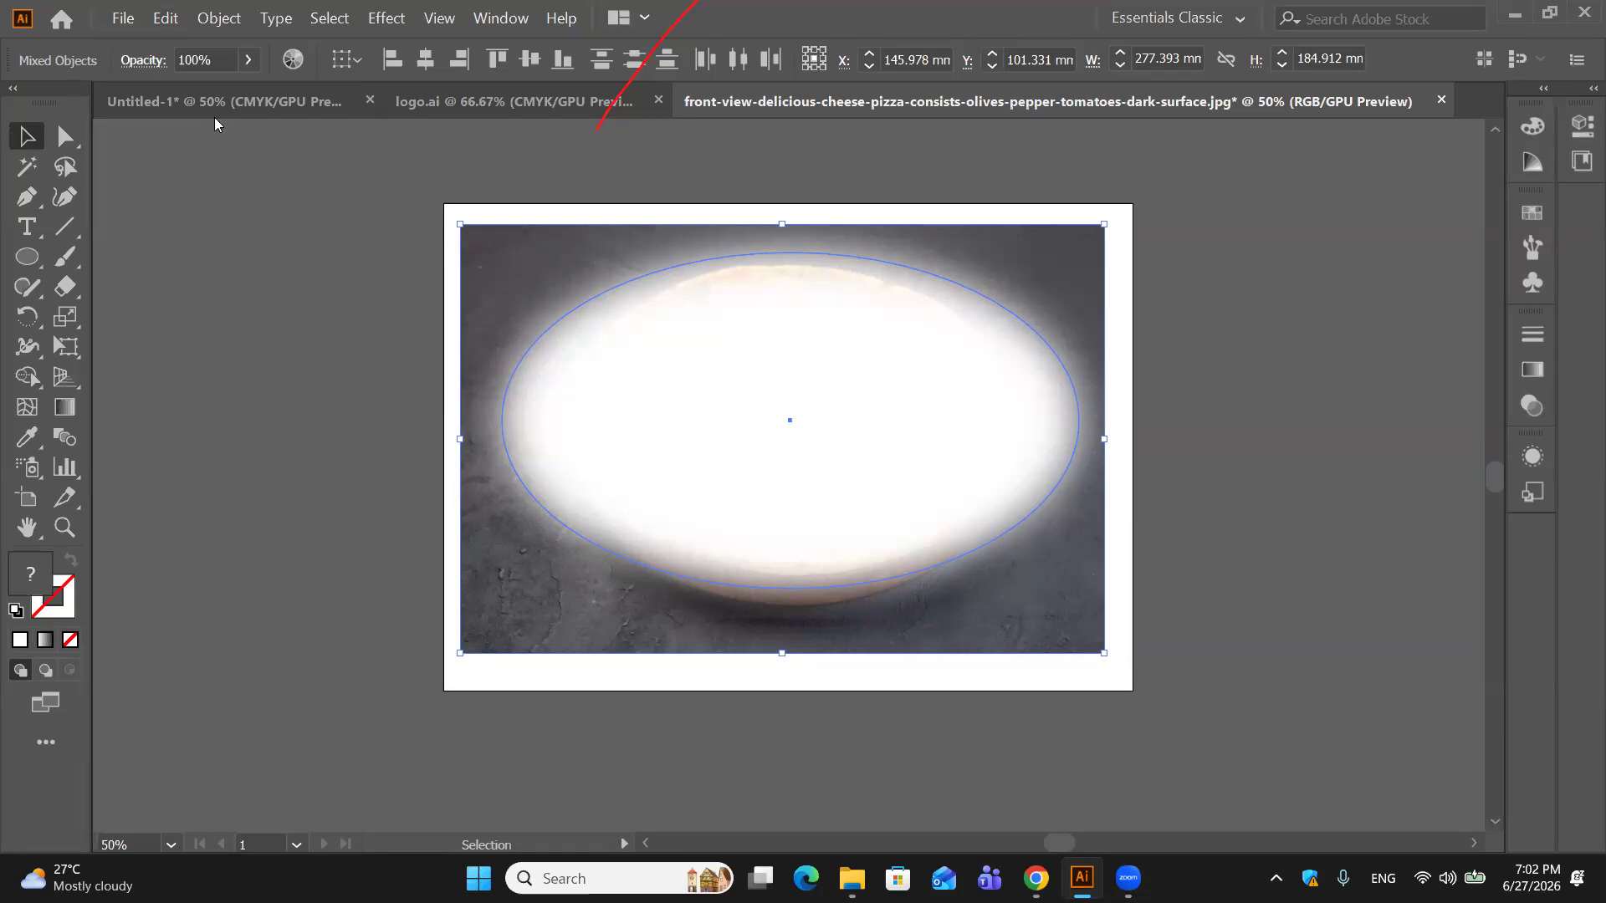
Step: Show the Transparency options for the pizza document and restore the default white fill and 1 pt black stroke with nothing selected
{"action": "left_click", "coordinate": [268, 101]}
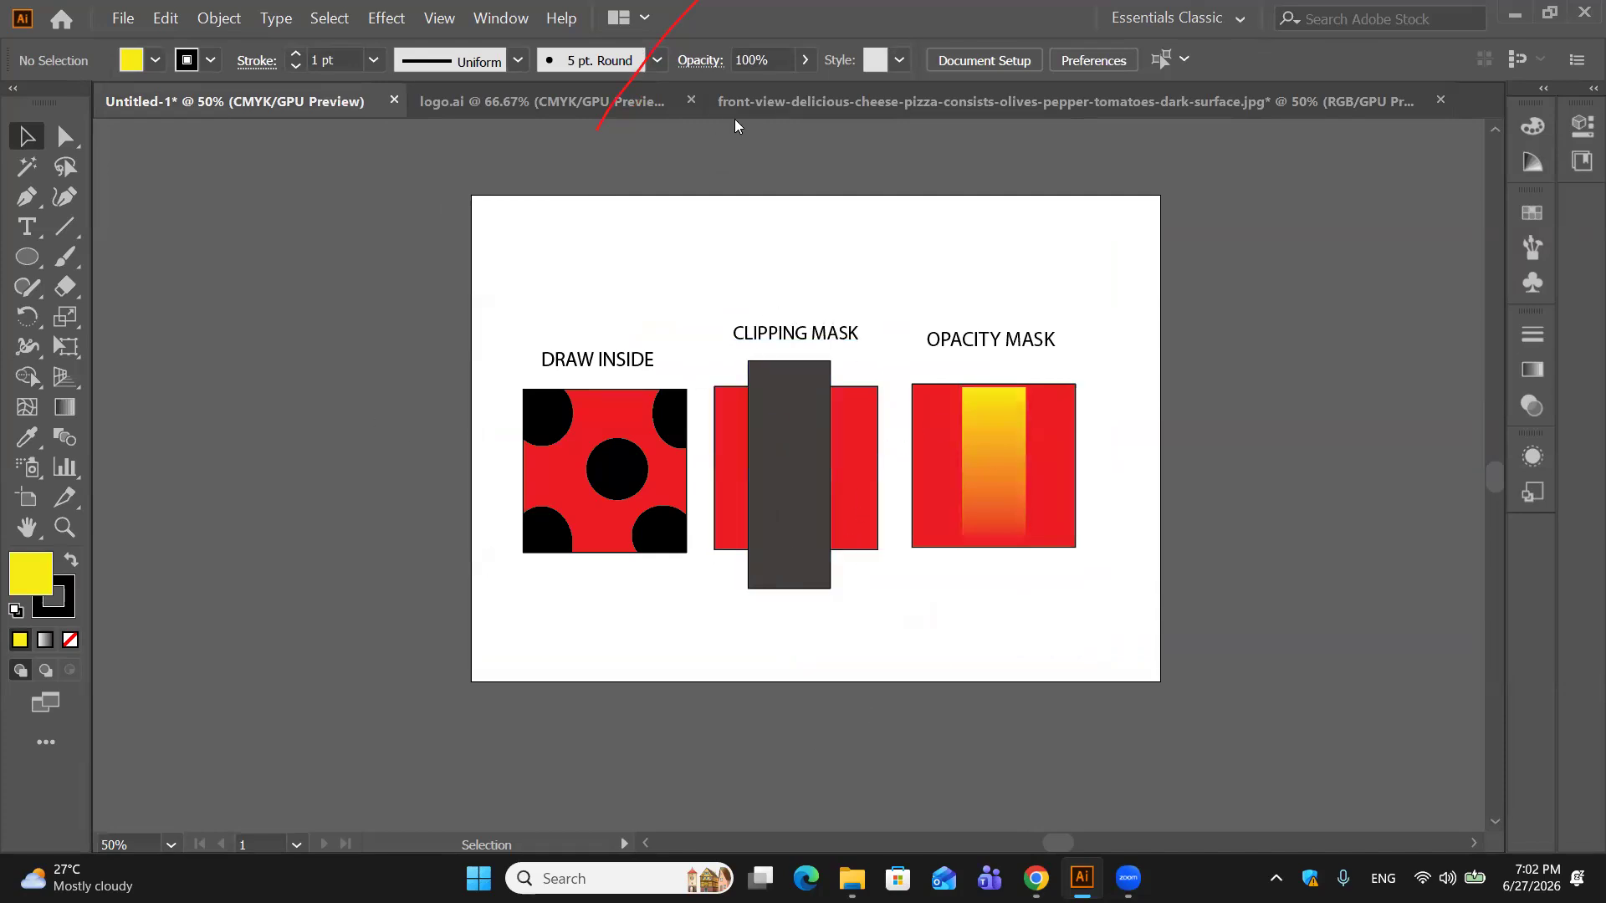
{"action": "left_click", "coordinate": [769, 99]}
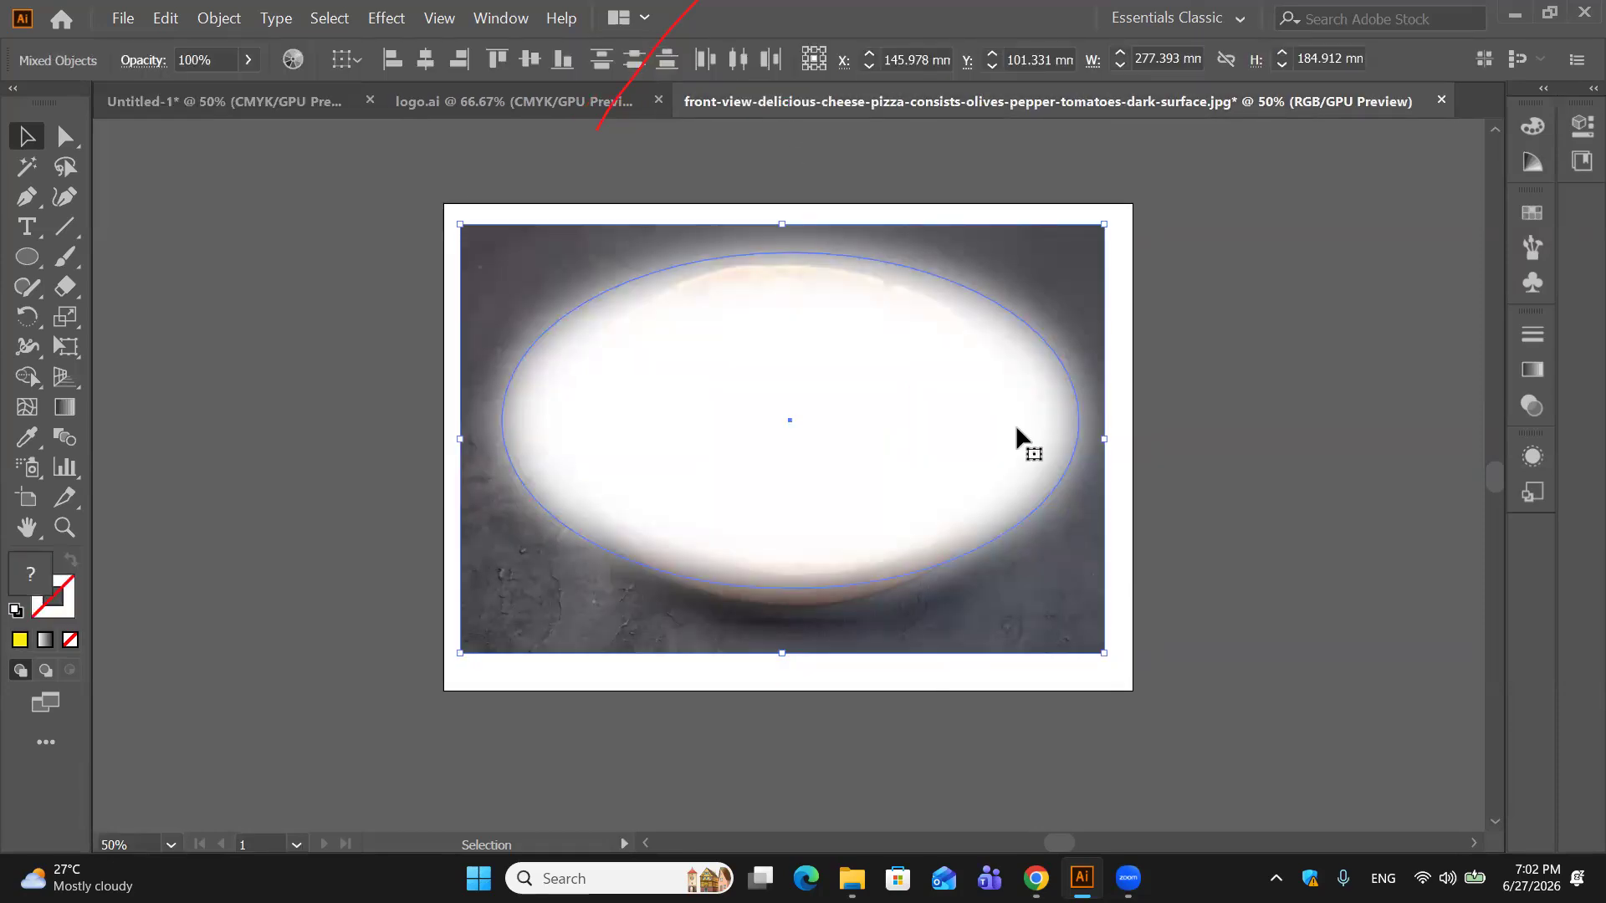
{"action": "left_click", "coordinate": [1521, 336]}
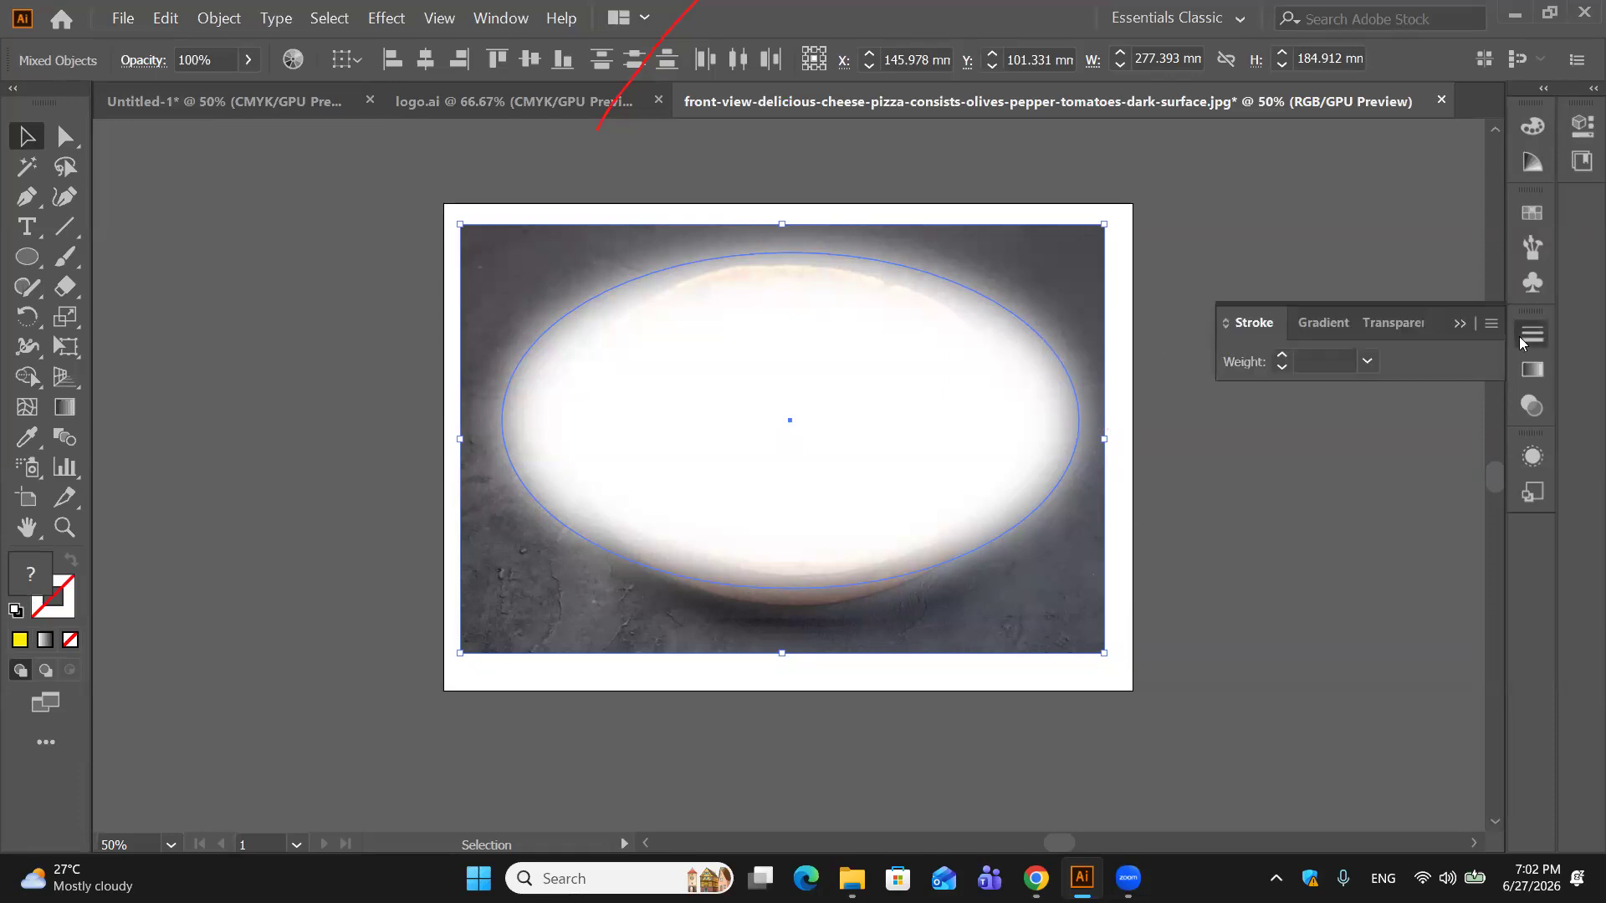
{"action": "left_click", "coordinate": [1324, 184]}
{"action": "left_click", "coordinate": [506, 15]}
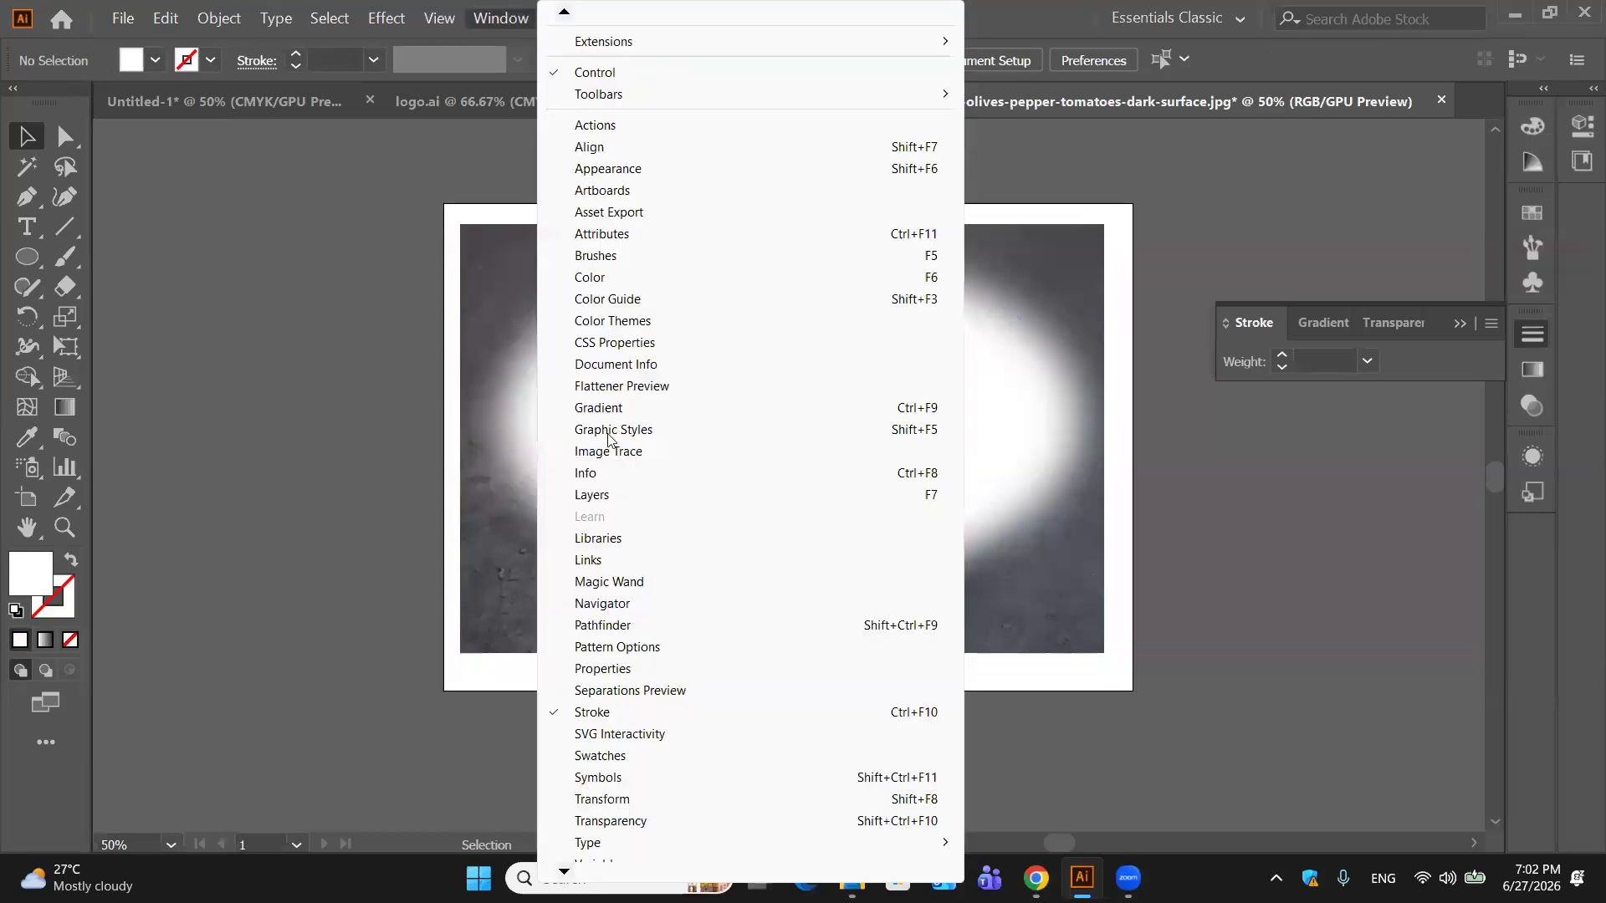
{"action": "left_click", "coordinate": [604, 821]}
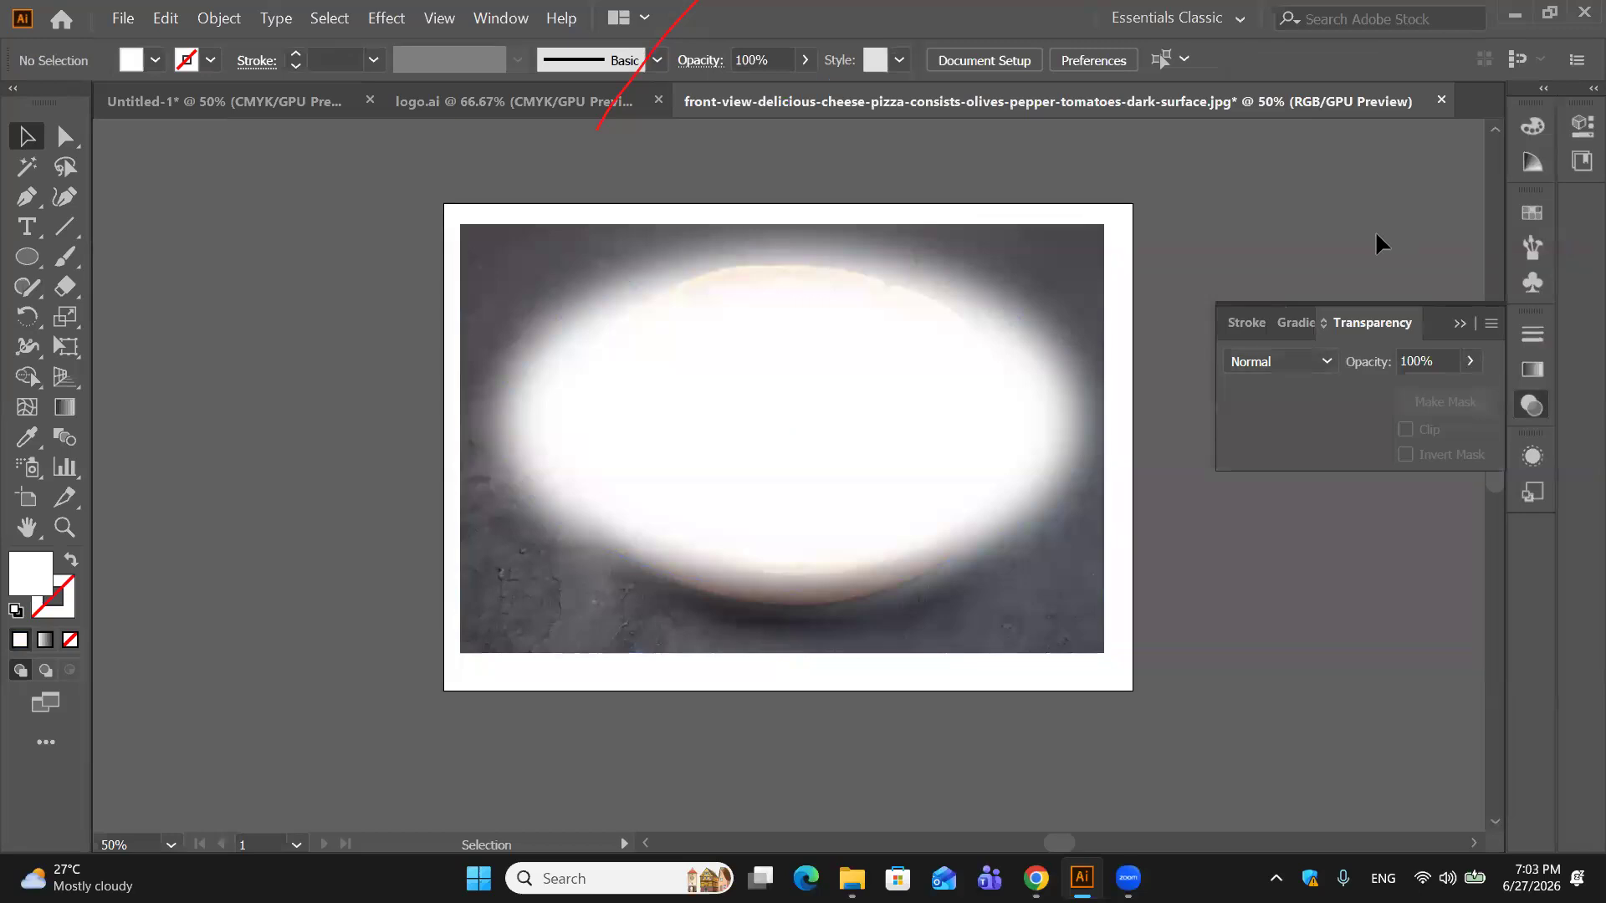
{"action": "left_click", "coordinate": [15, 611]}
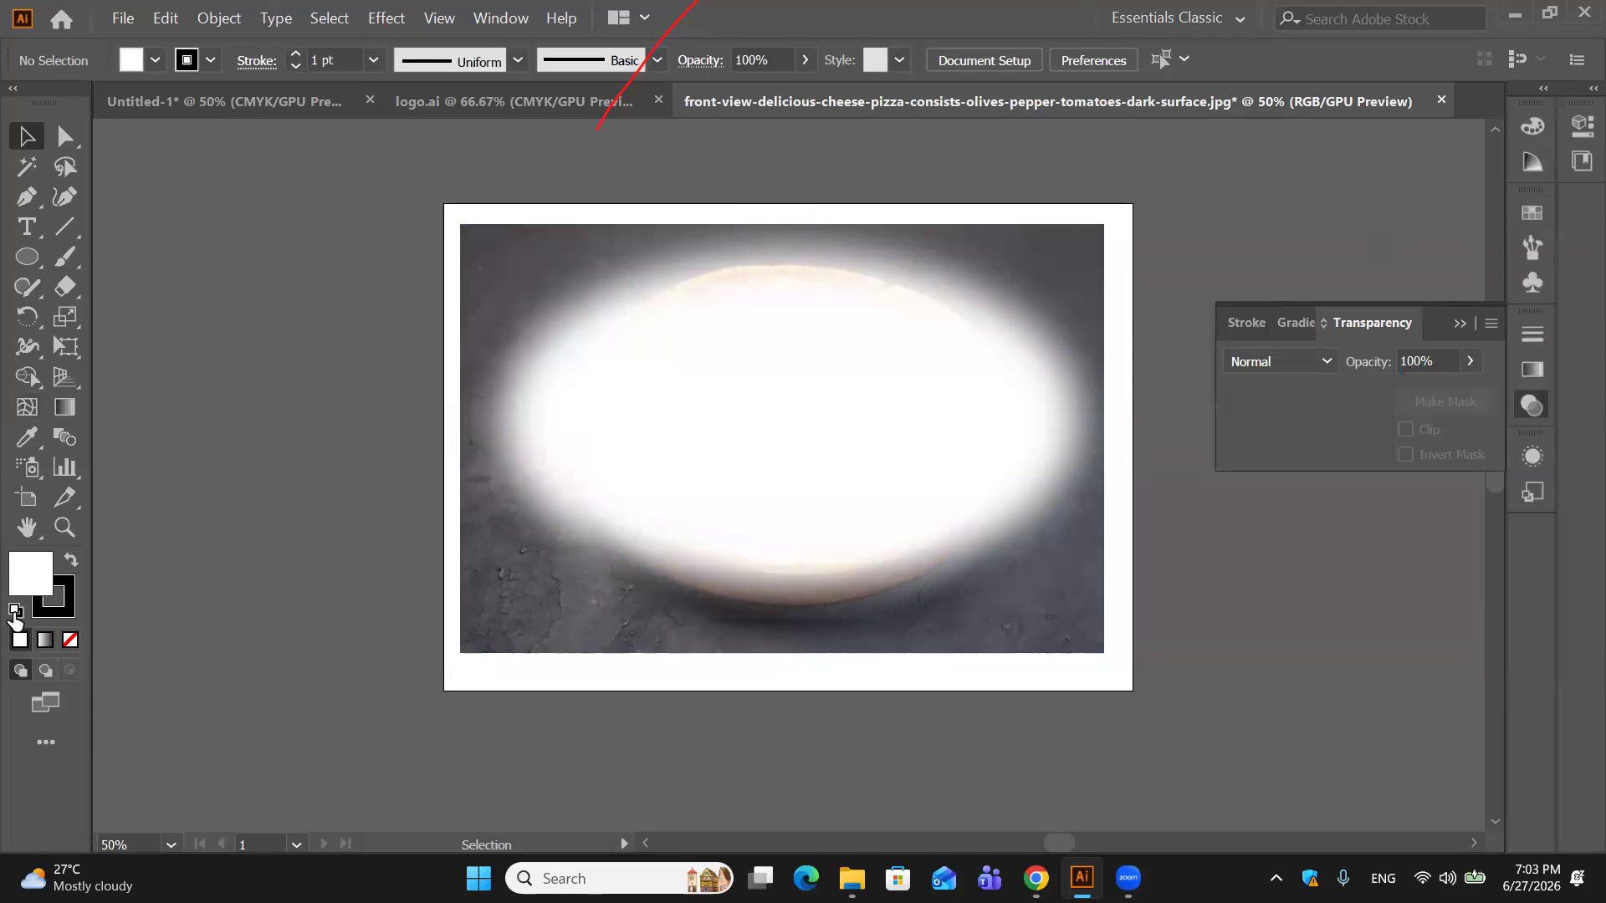
Step: Reset the blurred ellipse over the pizza photo to the default white fill and 1 pt black stroke
{"action": "left_click", "coordinate": [69, 562]}
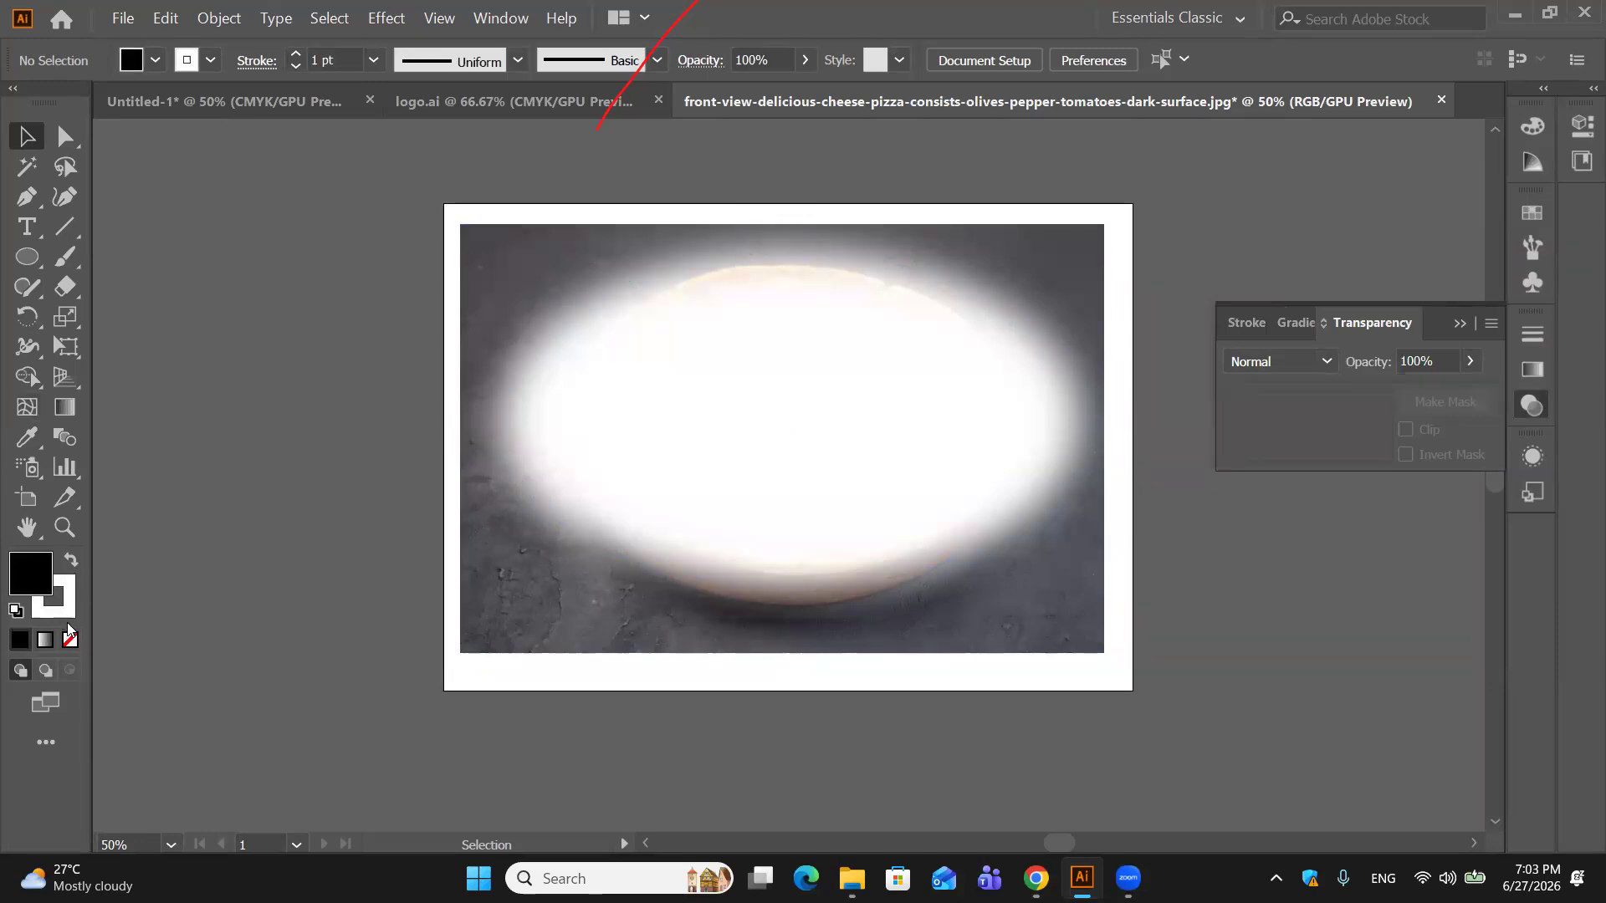
{"action": "left_click", "coordinate": [63, 614]}
{"action": "left_click", "coordinate": [71, 639]}
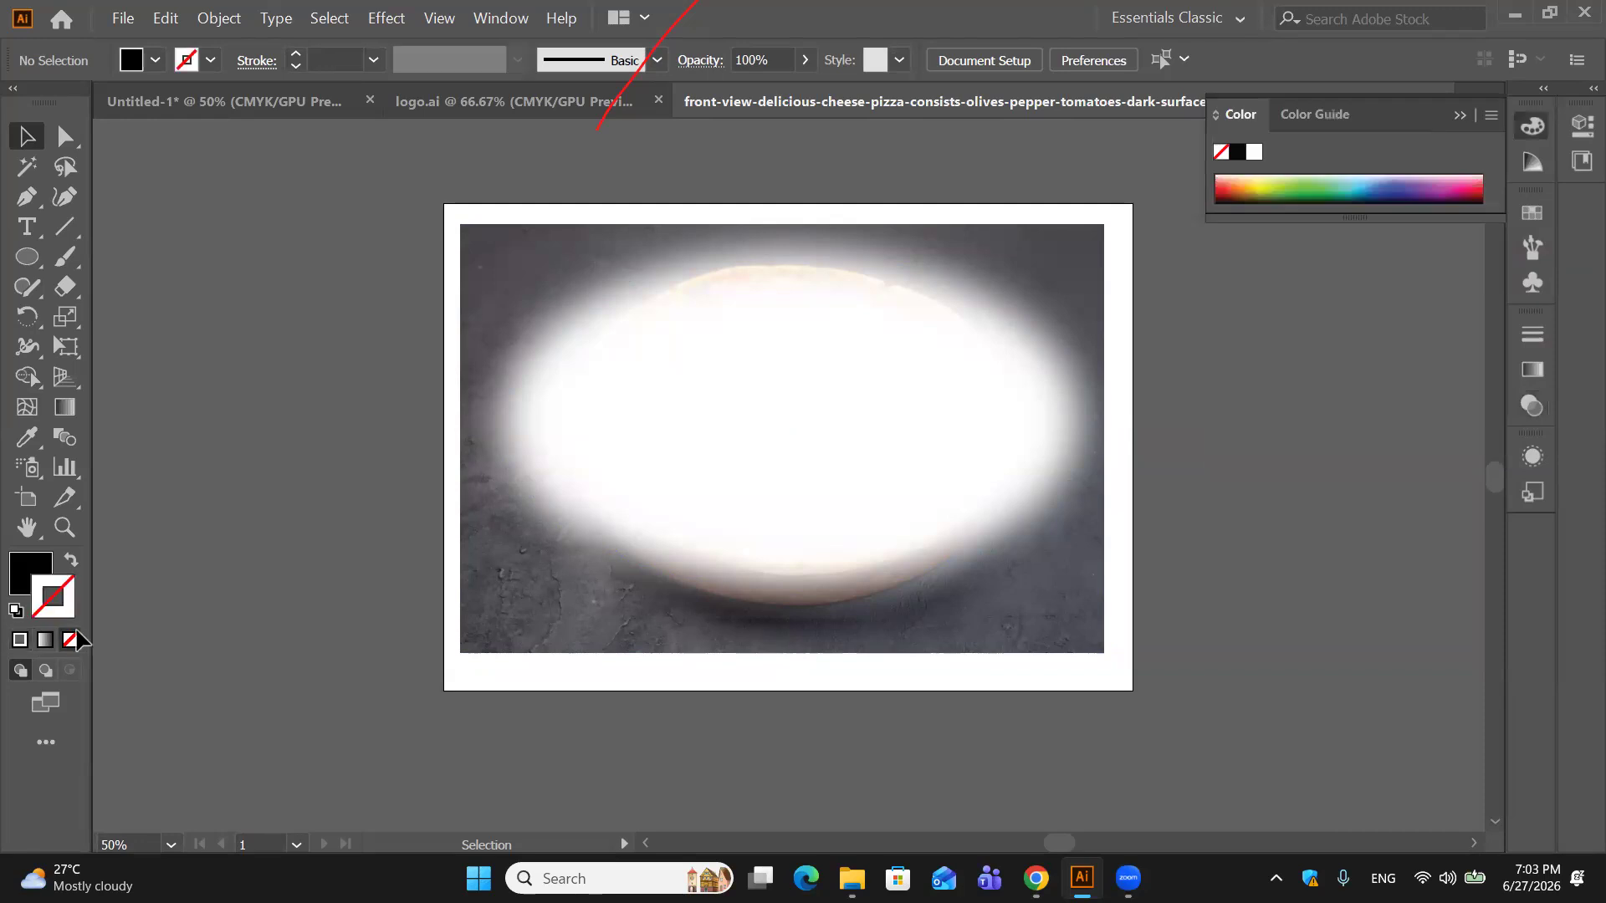
{"action": "left_click", "coordinate": [655, 456]}
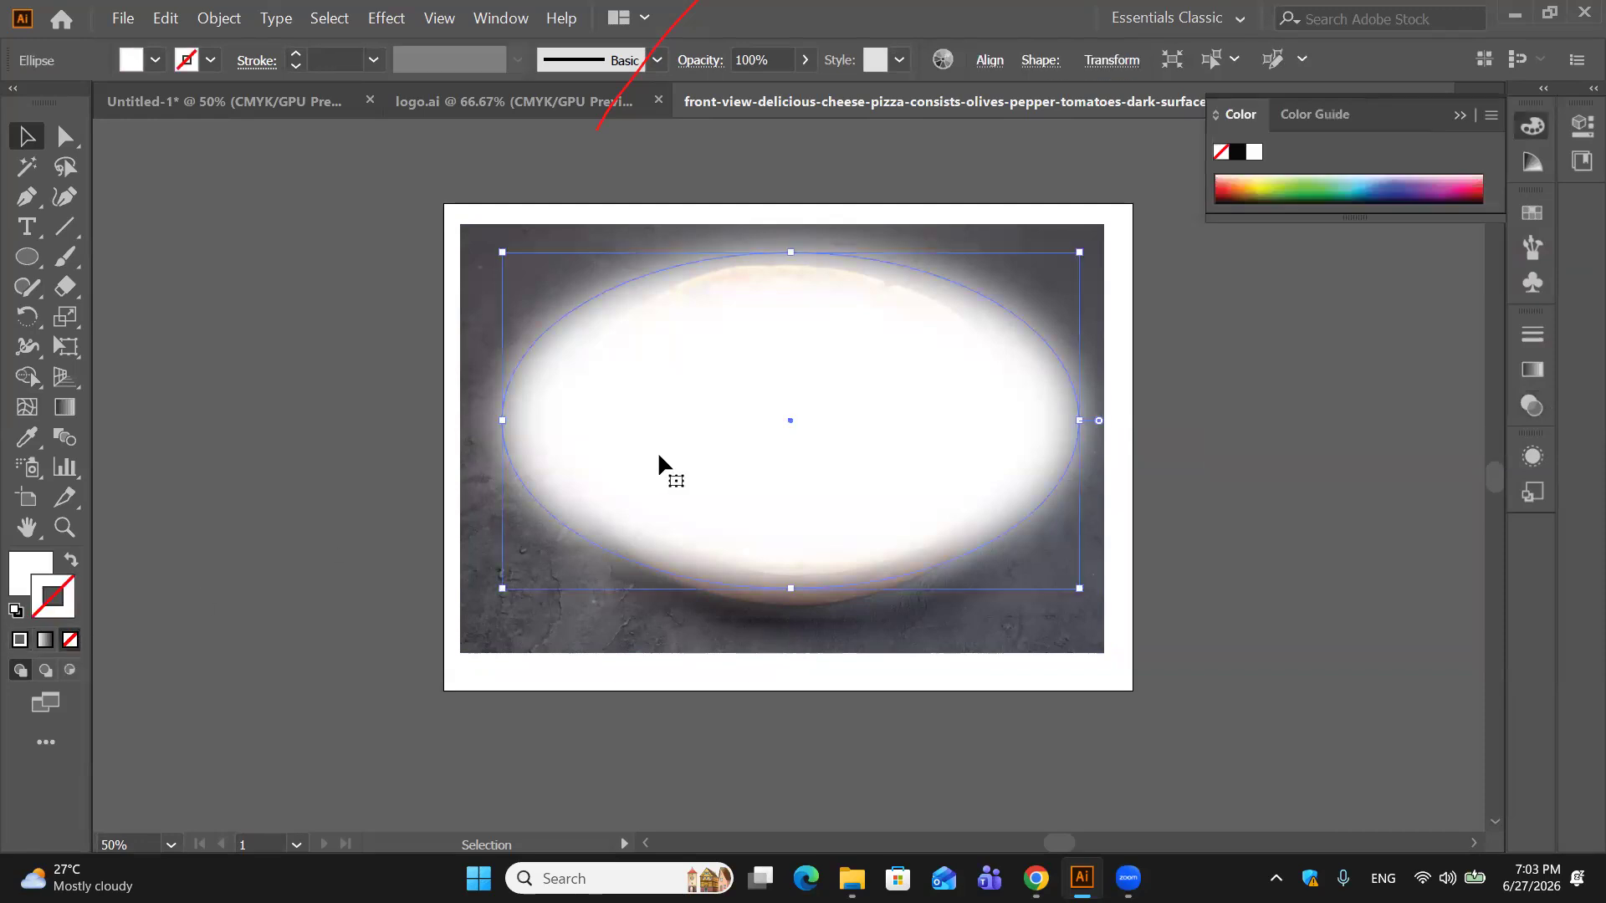
{"action": "left_click", "coordinate": [16, 611]}
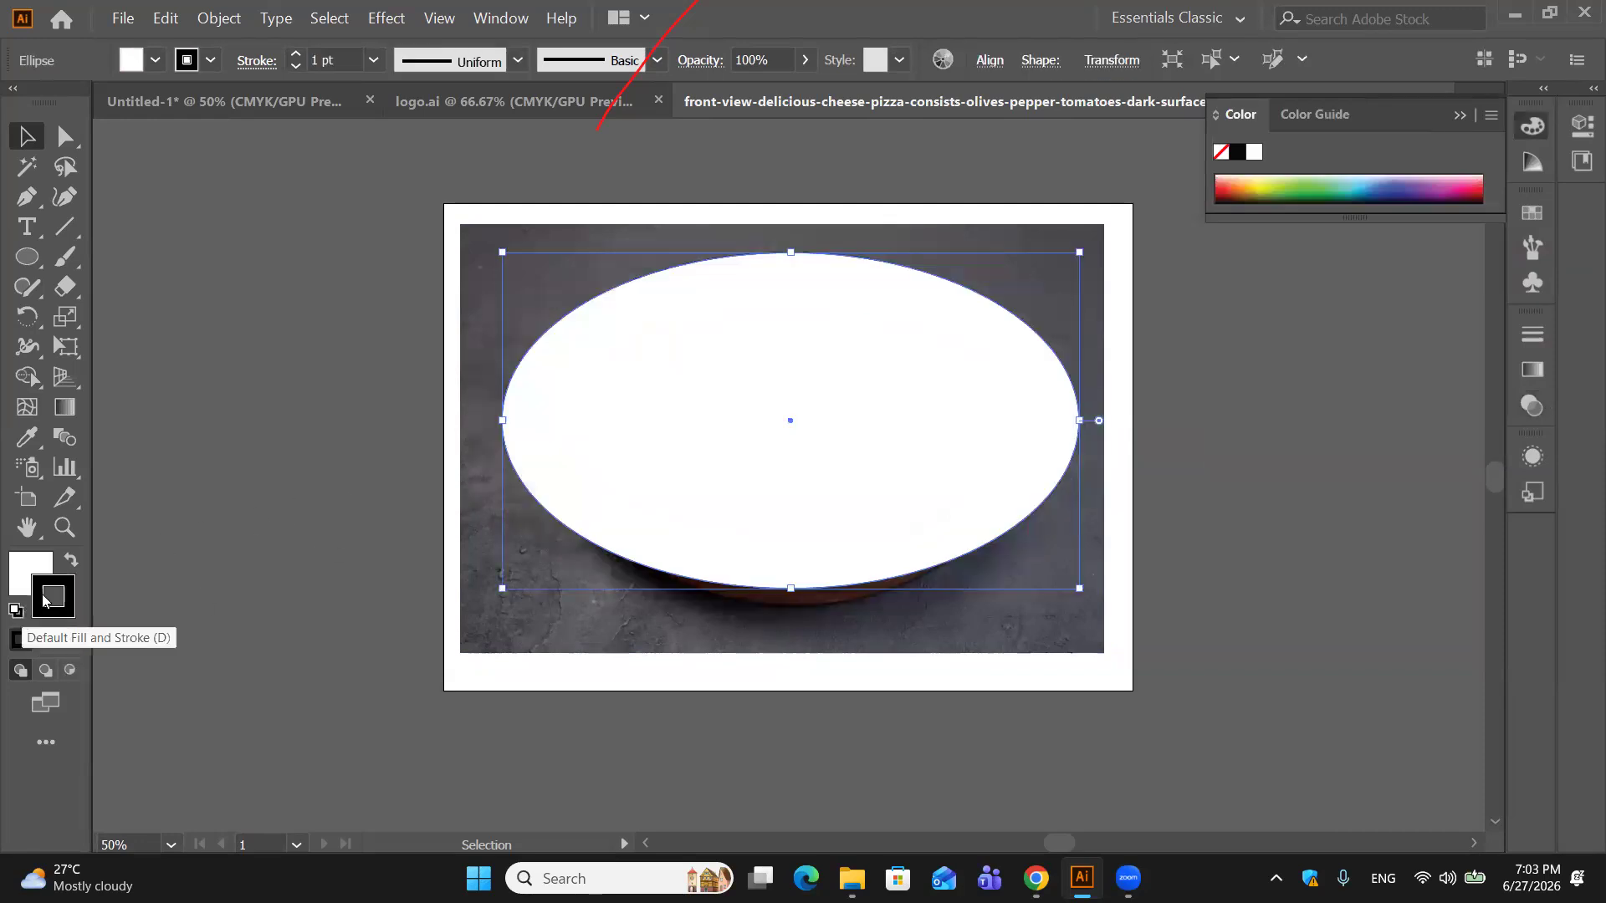
Step: Try a solid black ellipse without a stroke as the opacity mask for the pizza photo, and undo the mask
{"action": "left_click", "coordinate": [71, 560]}
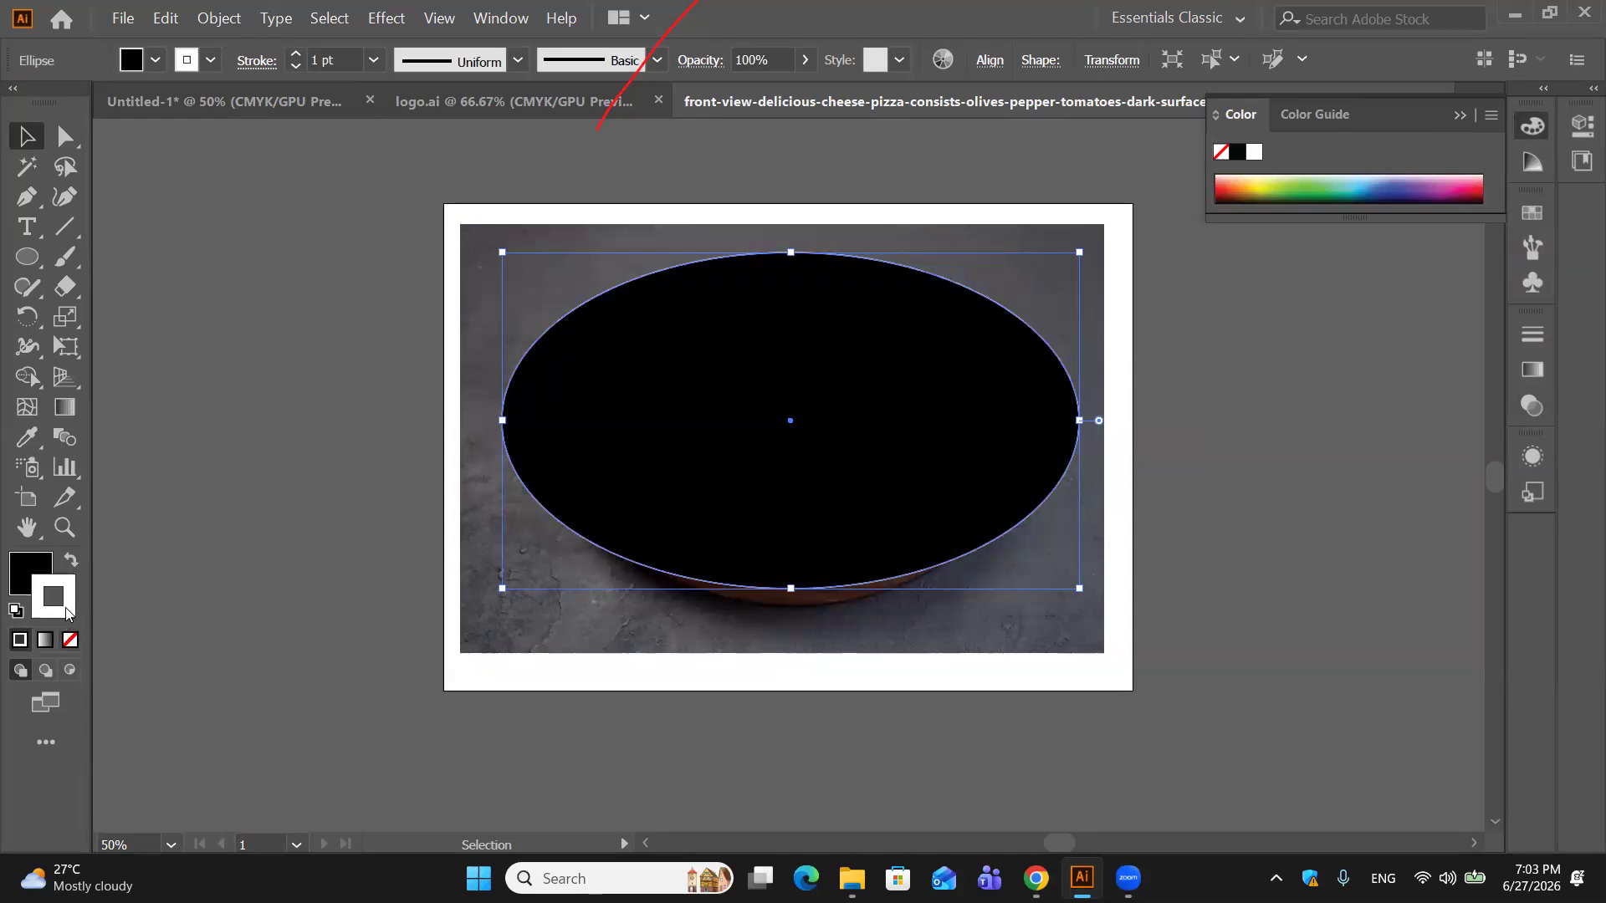
{"action": "left_click", "coordinate": [71, 640]}
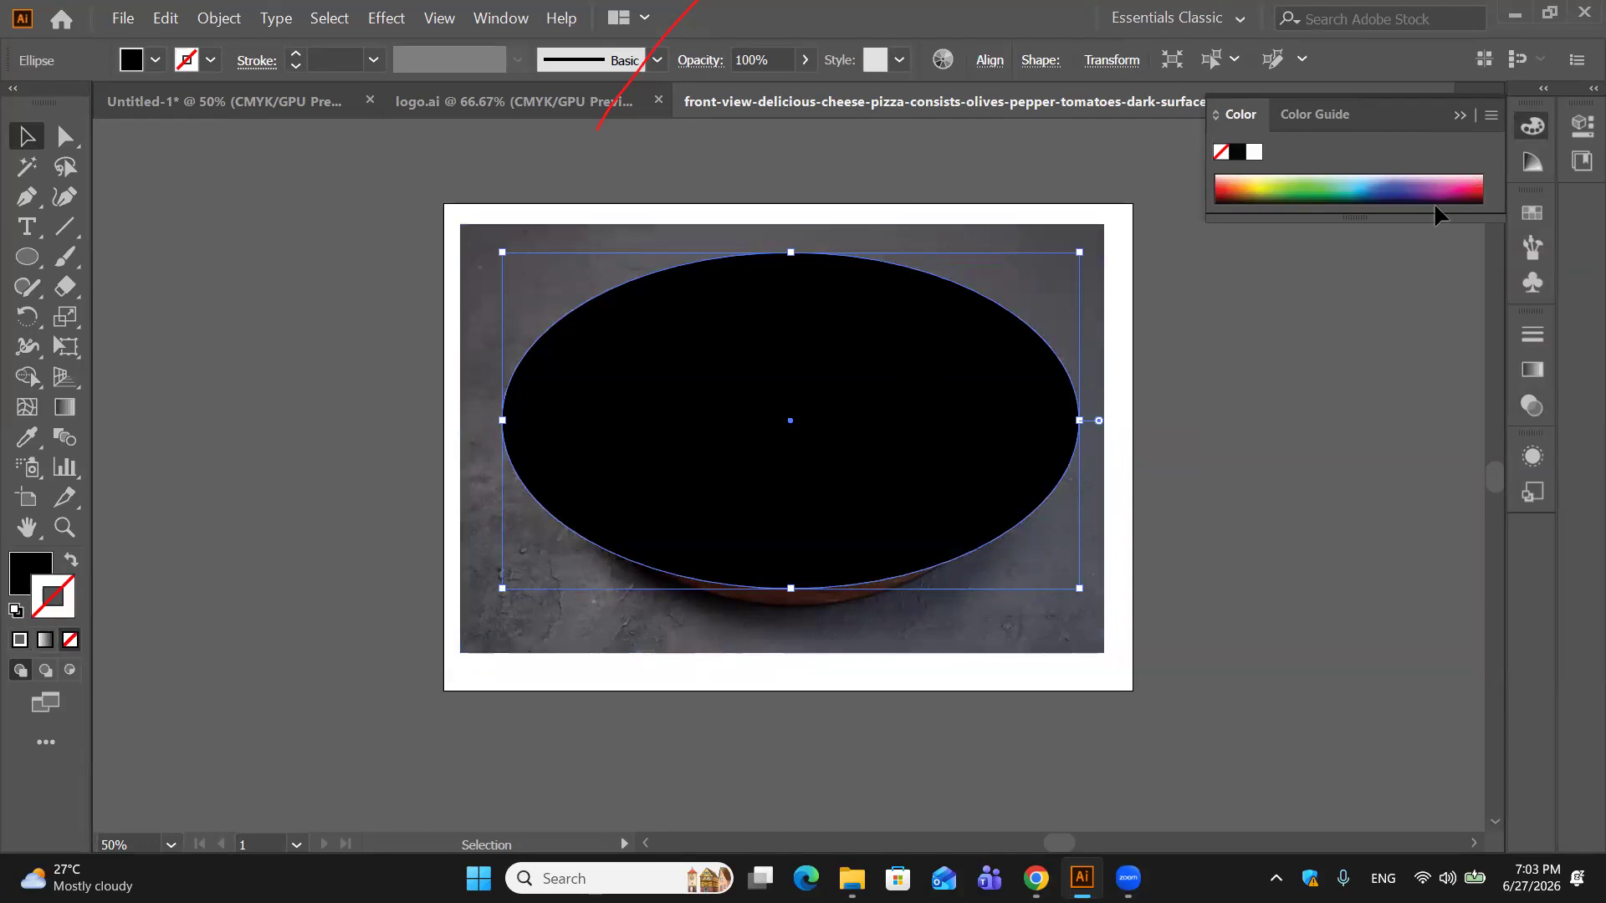
{"action": "key", "text": "ctrl+a"}
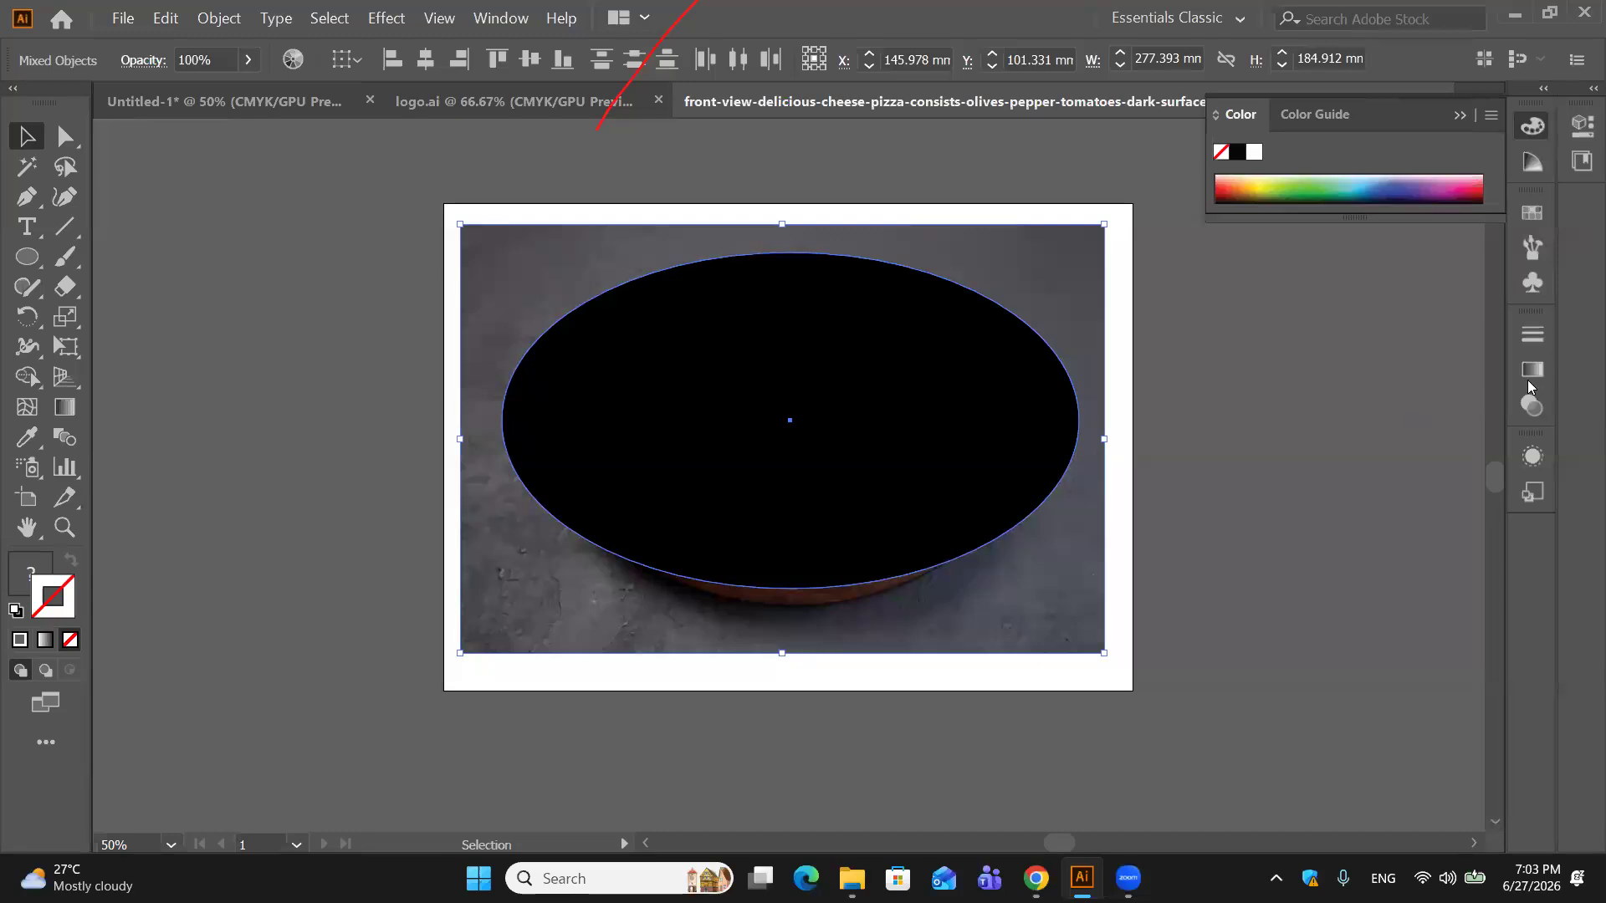
{"action": "left_click", "coordinate": [1530, 341]}
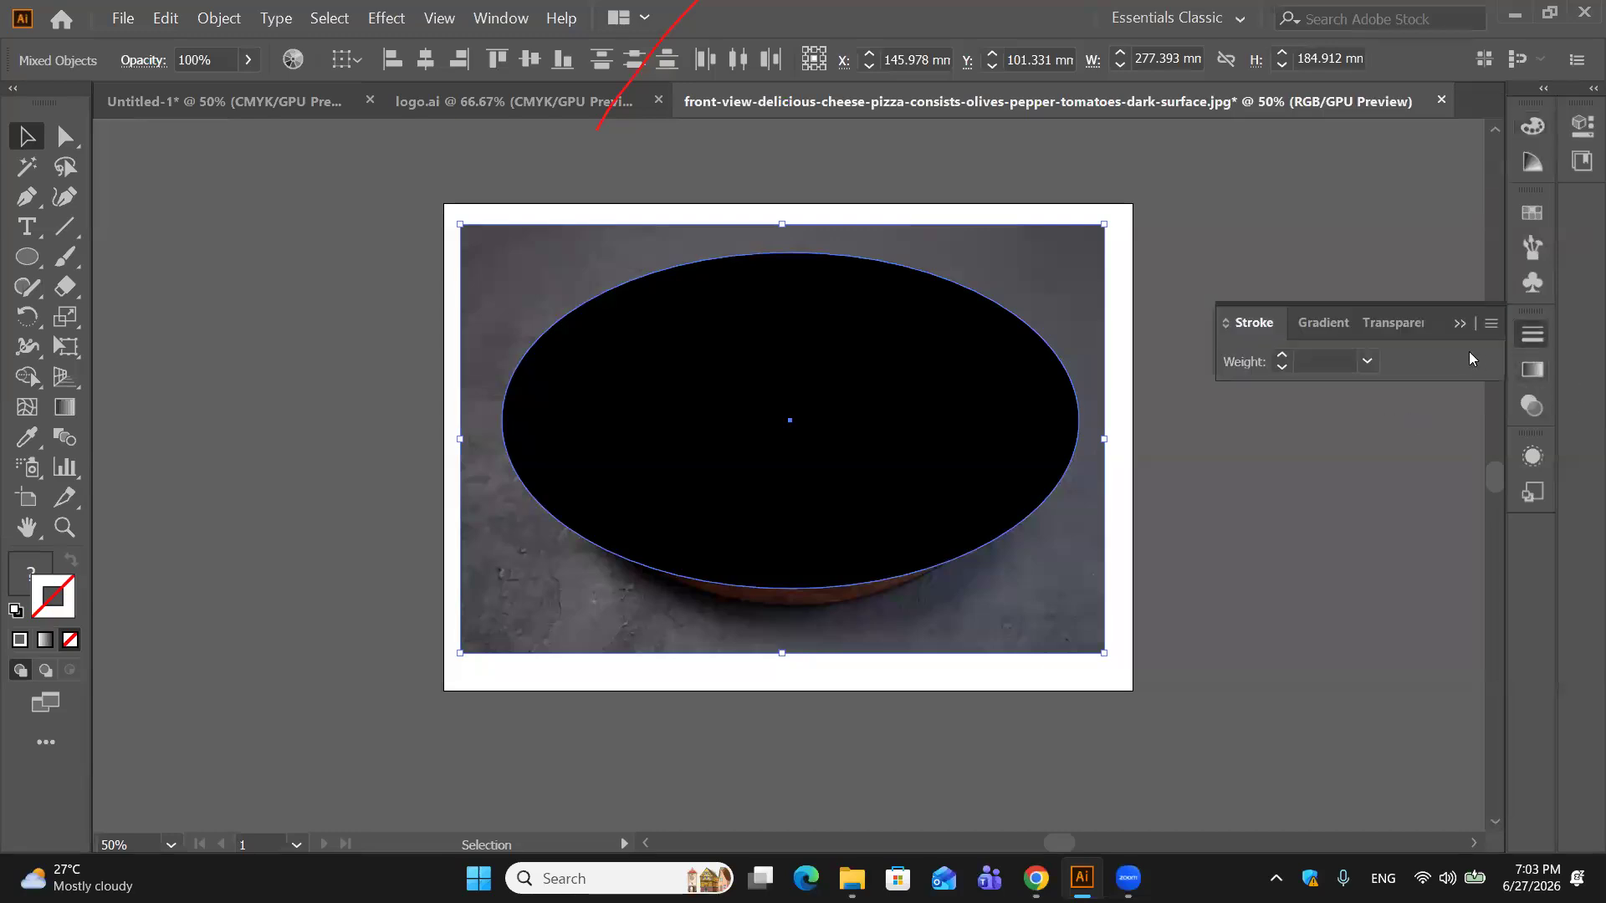
{"action": "left_click", "coordinate": [1410, 328]}
{"action": "left_click", "coordinate": [1427, 400]}
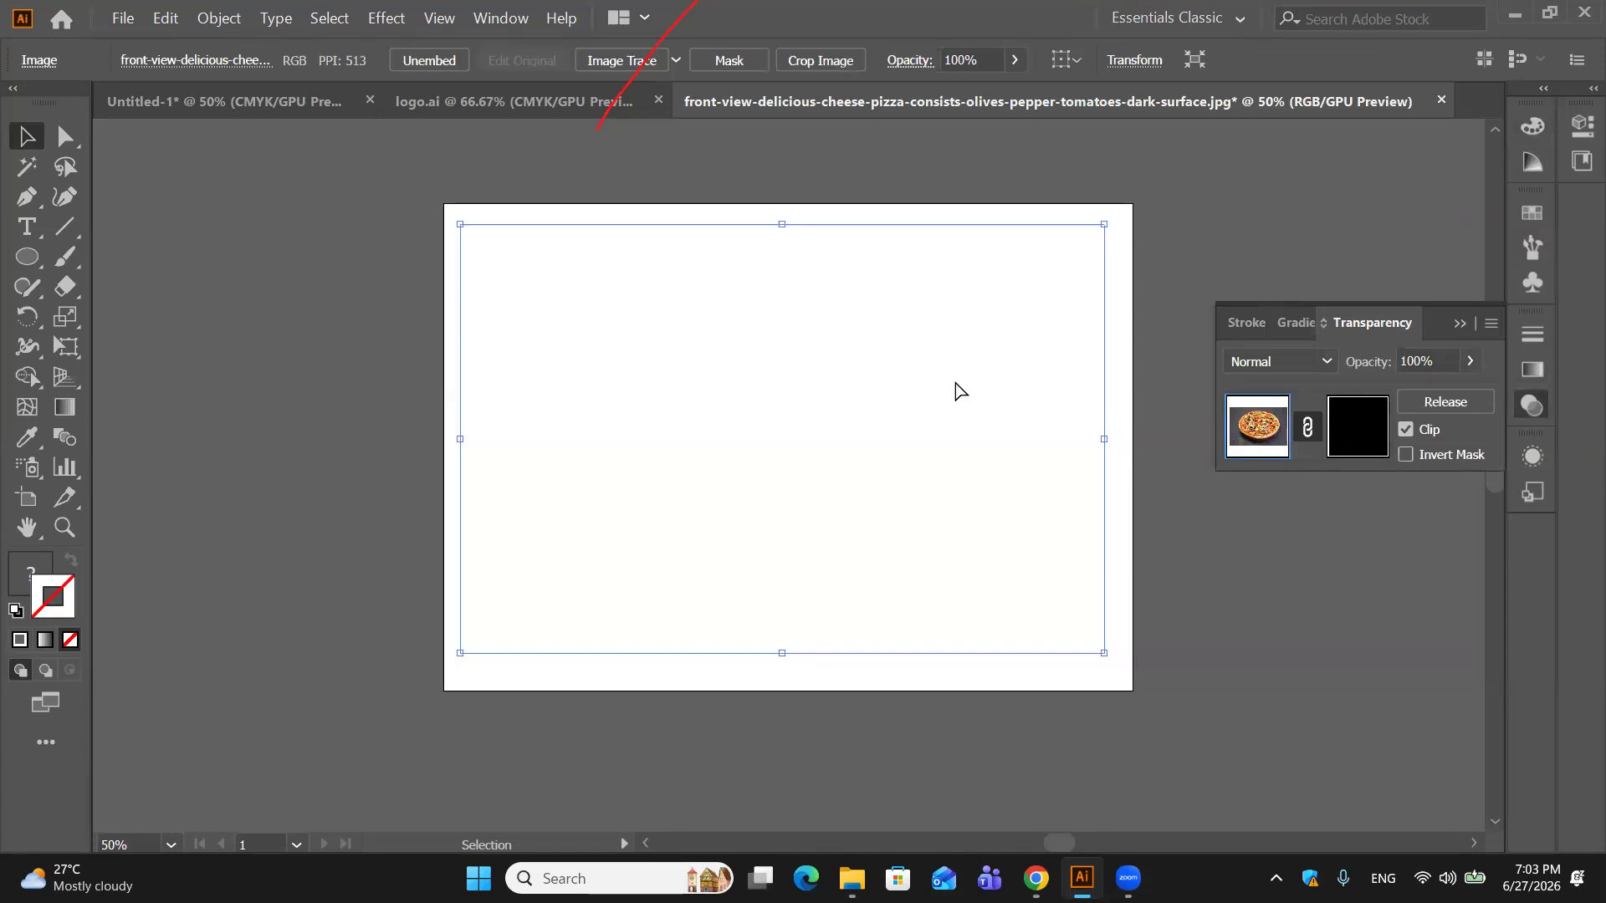
{"action": "key", "text": "ctrl+z"}
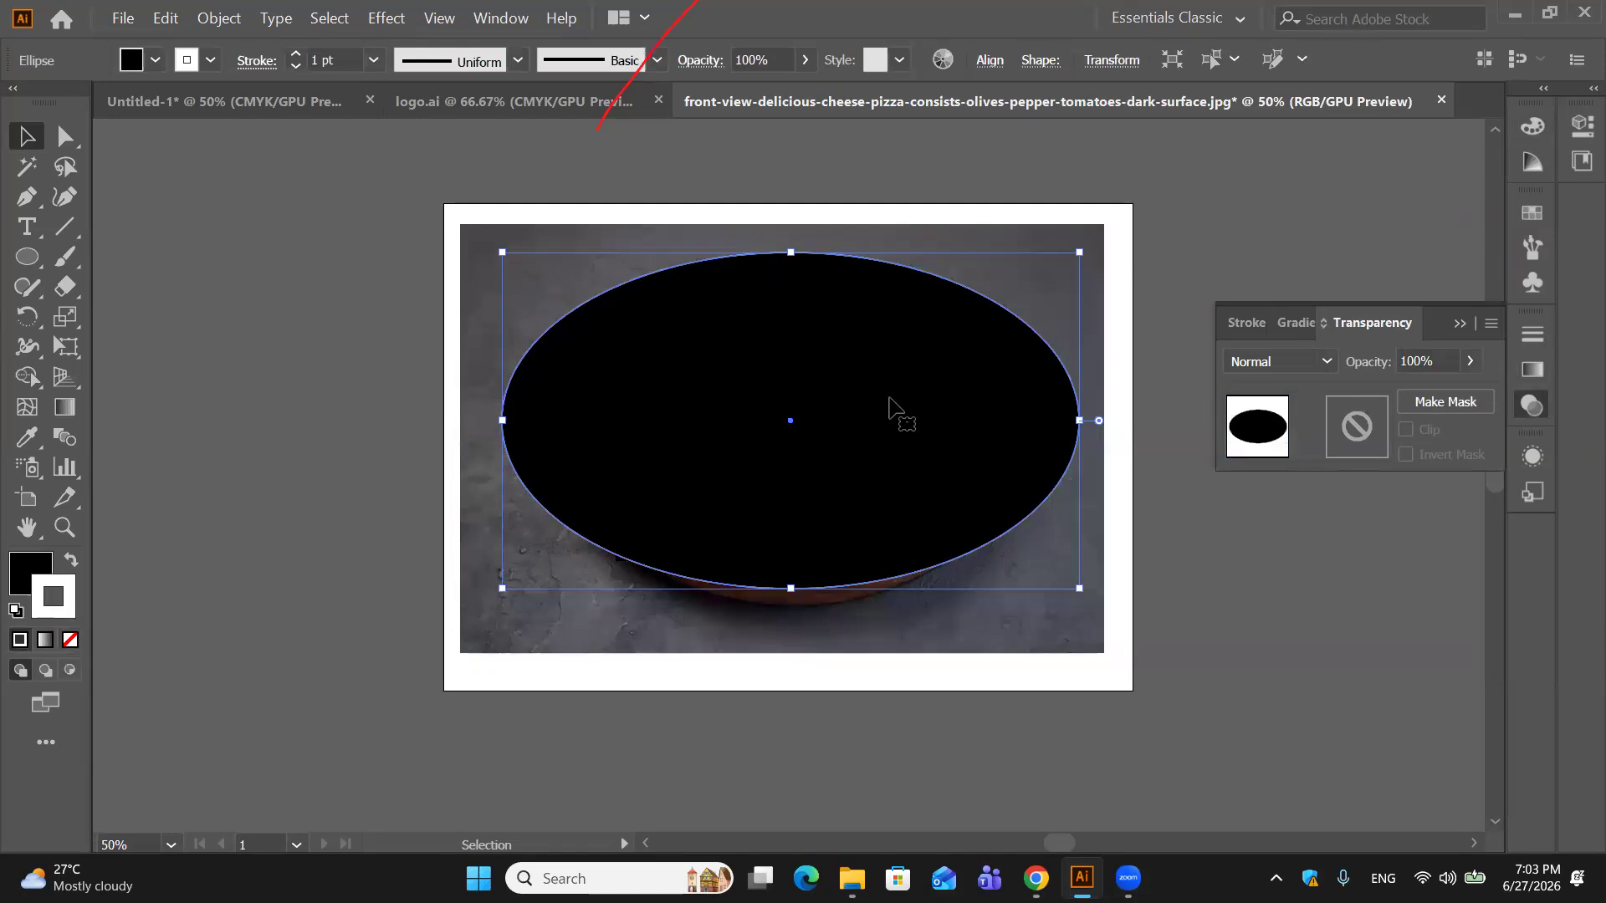
Step: Remove the ellipse's stroke and fill it with the bright red FF1800
{"action": "left_click", "coordinate": [70, 640]}
{"action": "double_click", "coordinate": [43, 561]}
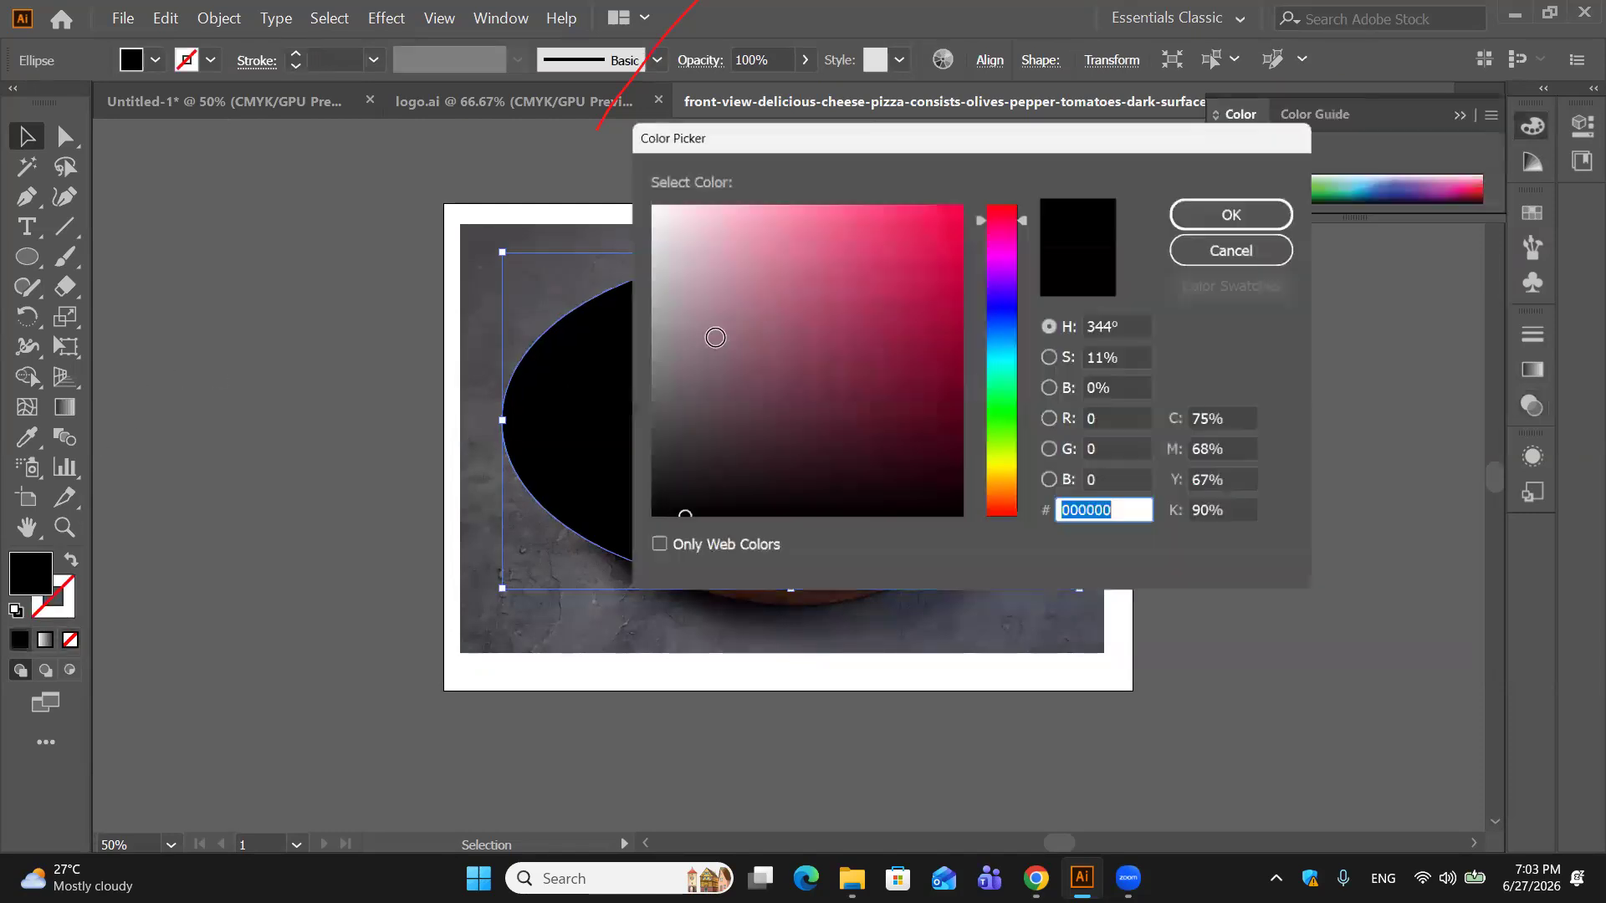
{"action": "left_click", "coordinate": [1002, 513]}
{"action": "left_click_drag", "start_coordinate": [944, 219], "coordinate": [1007, 198]}
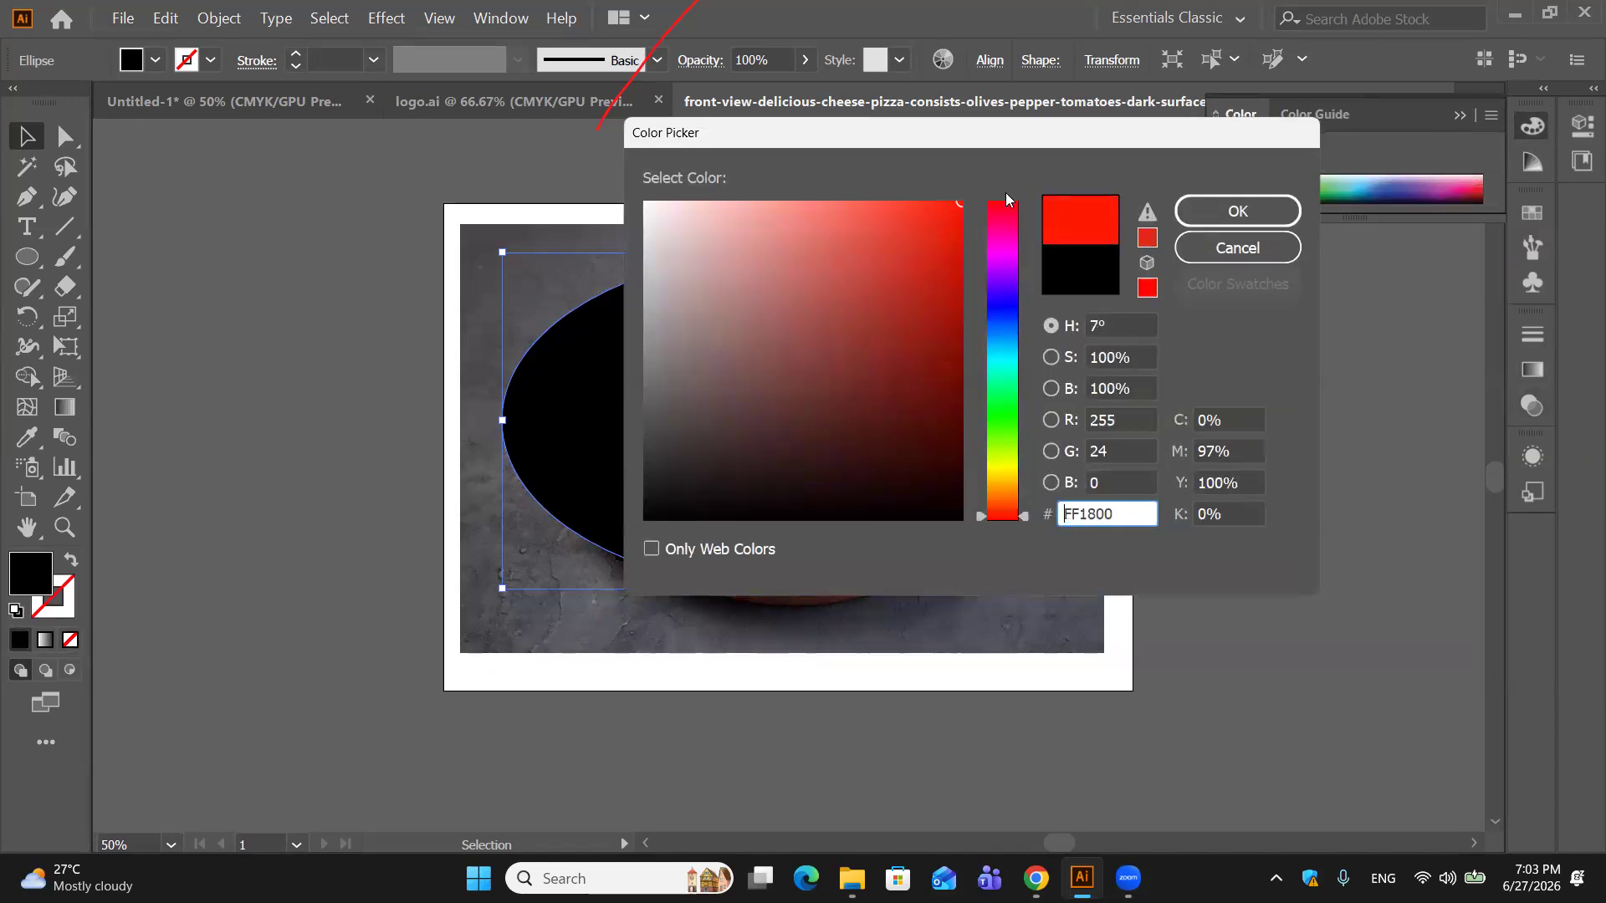
{"action": "left_click", "coordinate": [1238, 211]}
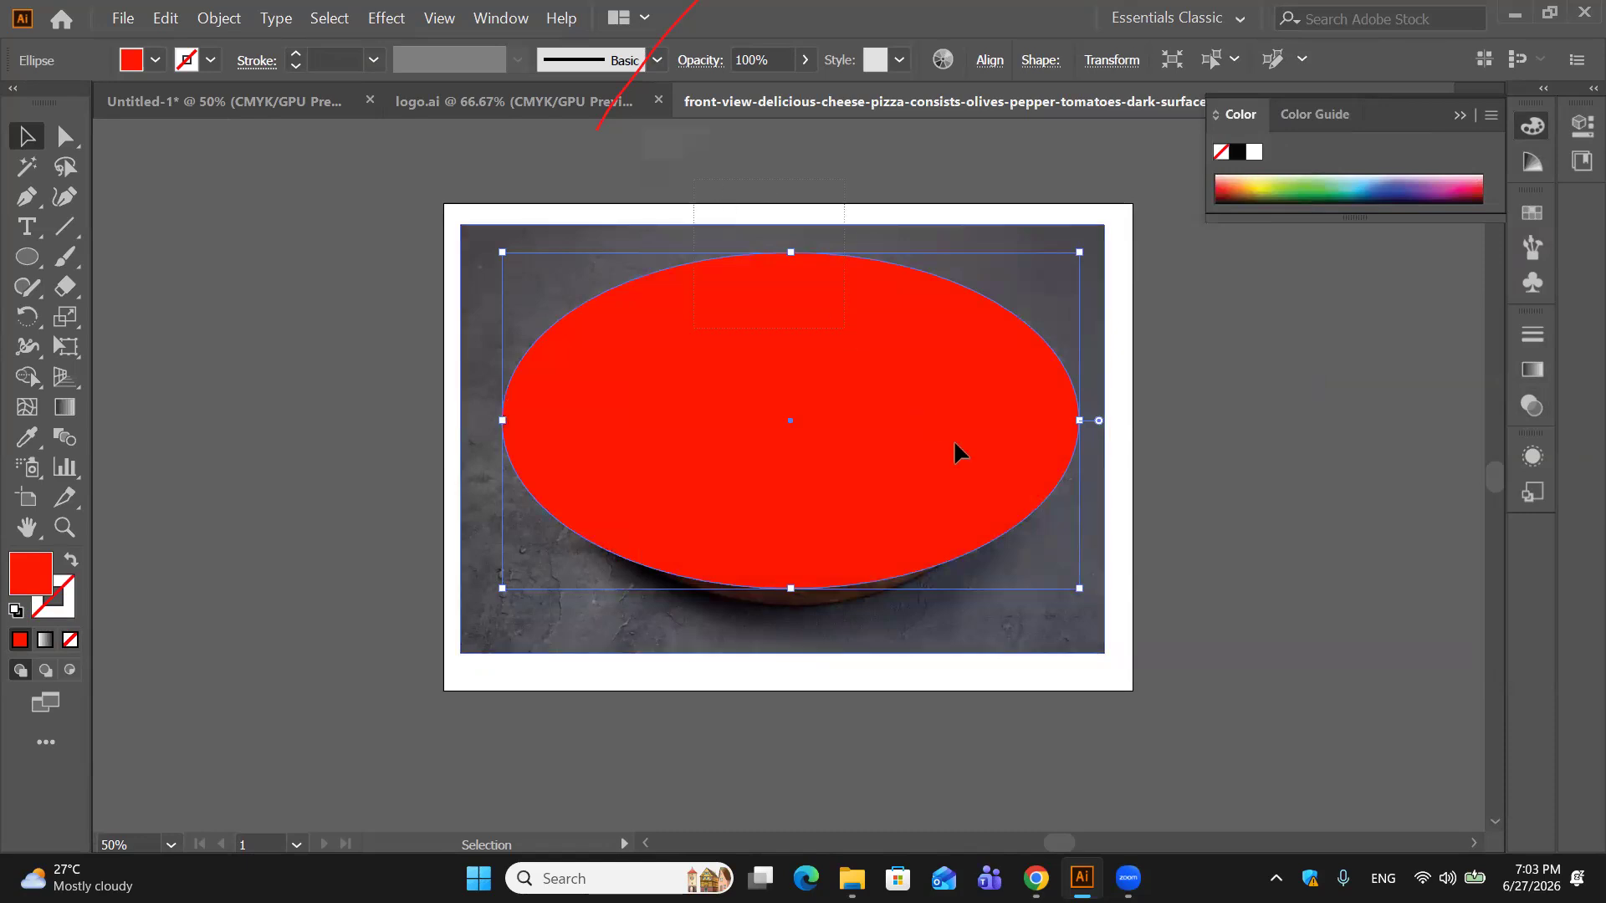
Step: Make an opacity mask from the red ellipse and the pizza photo
{"action": "key", "text": "ctrl+a"}
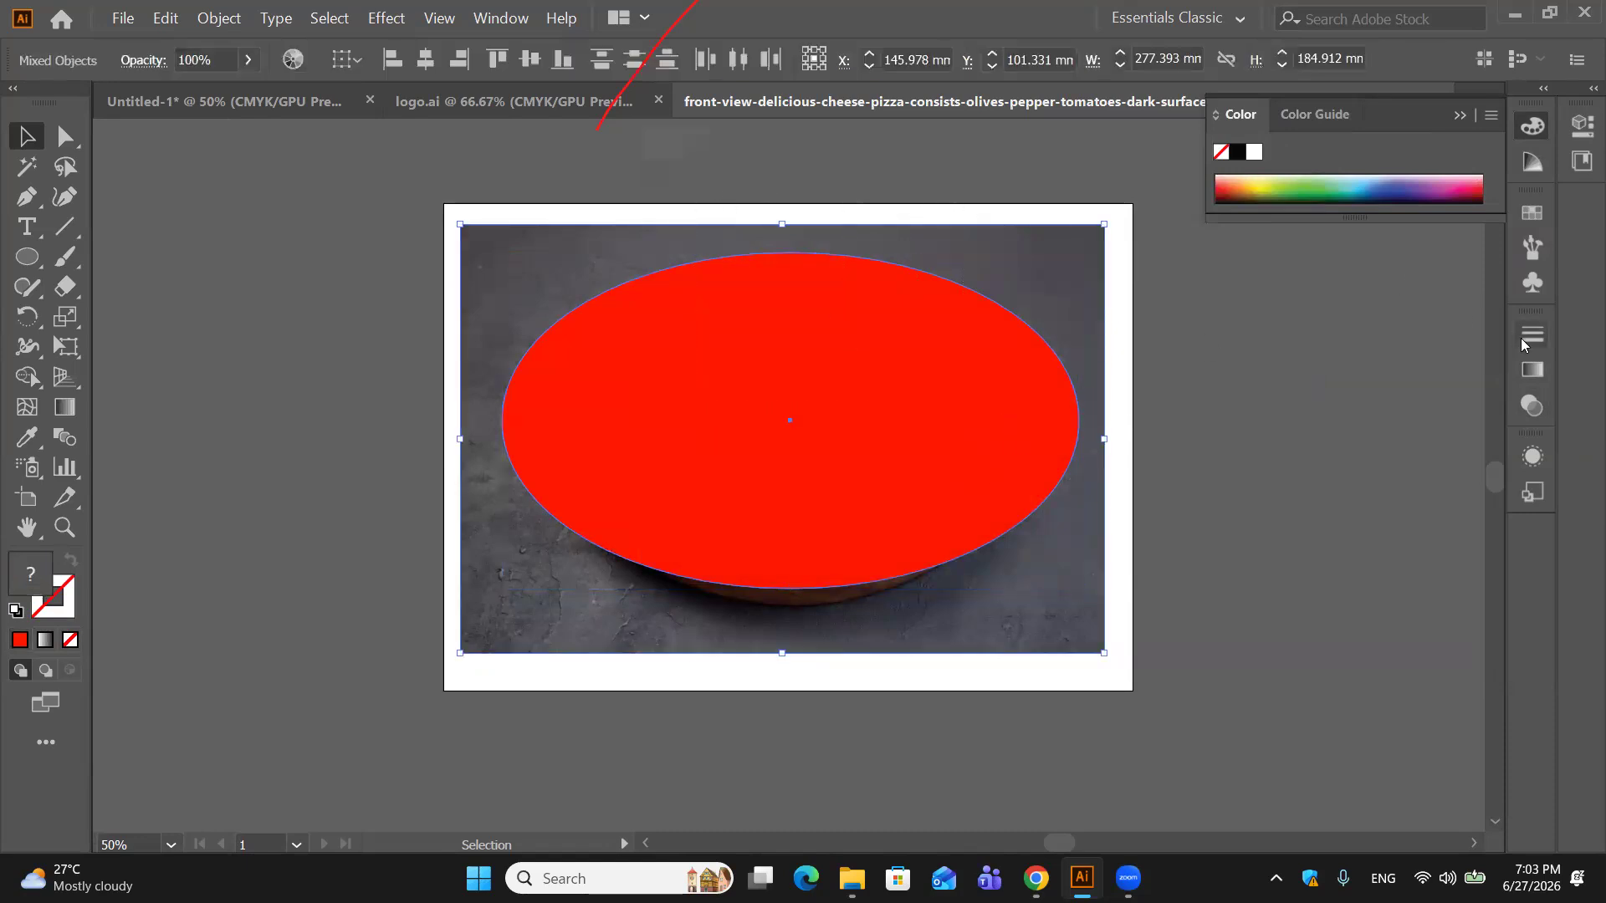
{"action": "left_click", "coordinate": [1520, 338]}
{"action": "left_click", "coordinate": [1393, 323]}
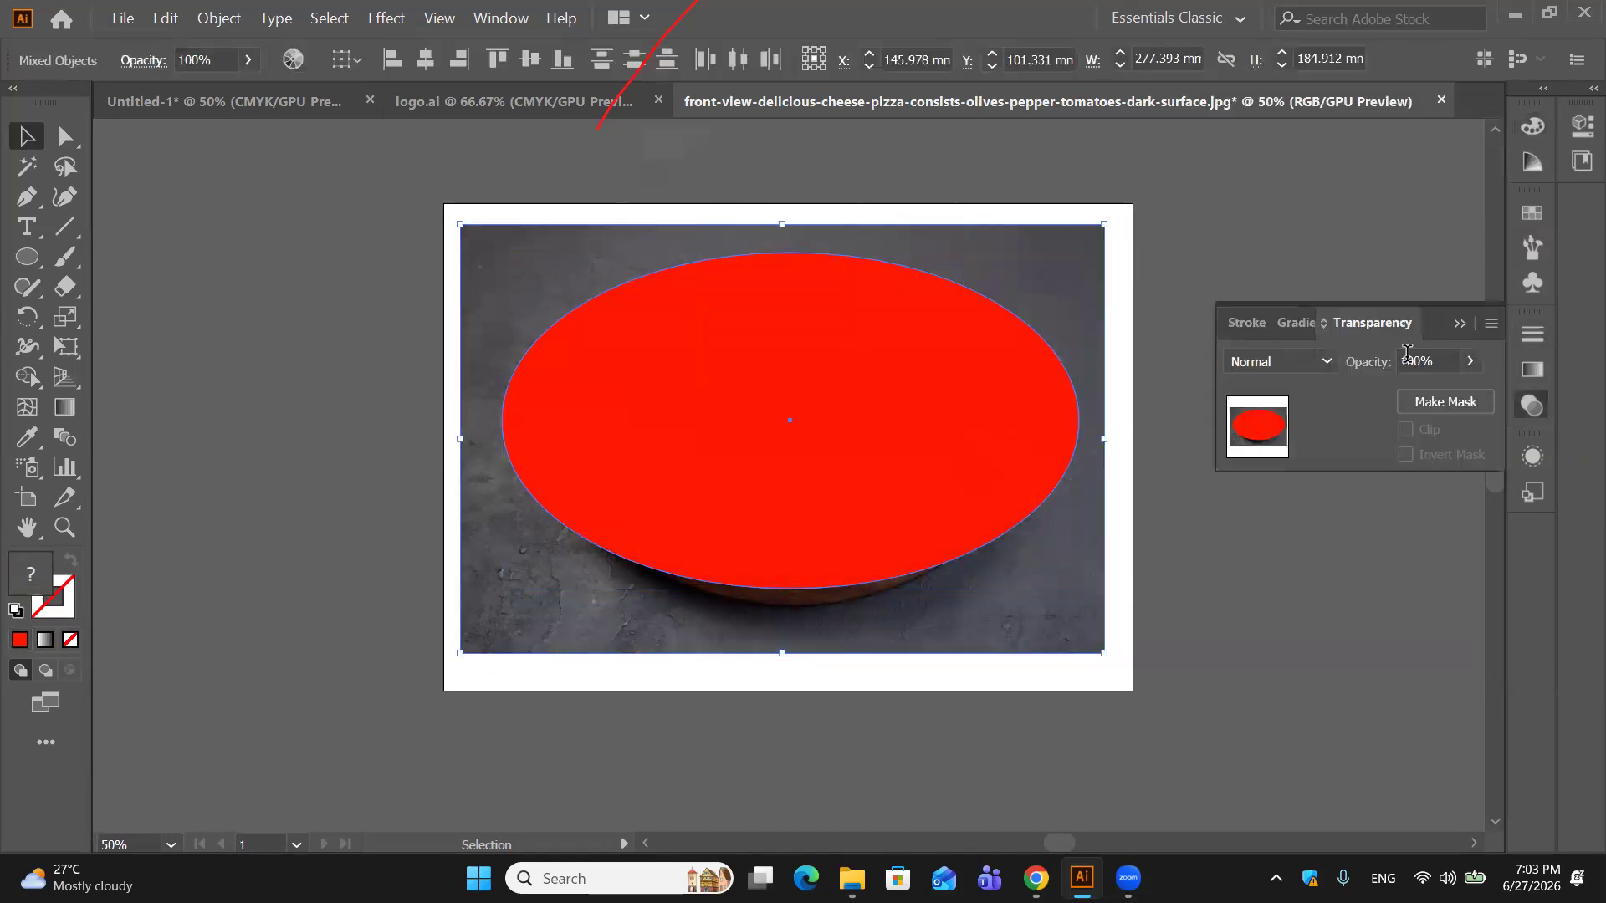
{"action": "left_click", "coordinate": [1443, 403]}
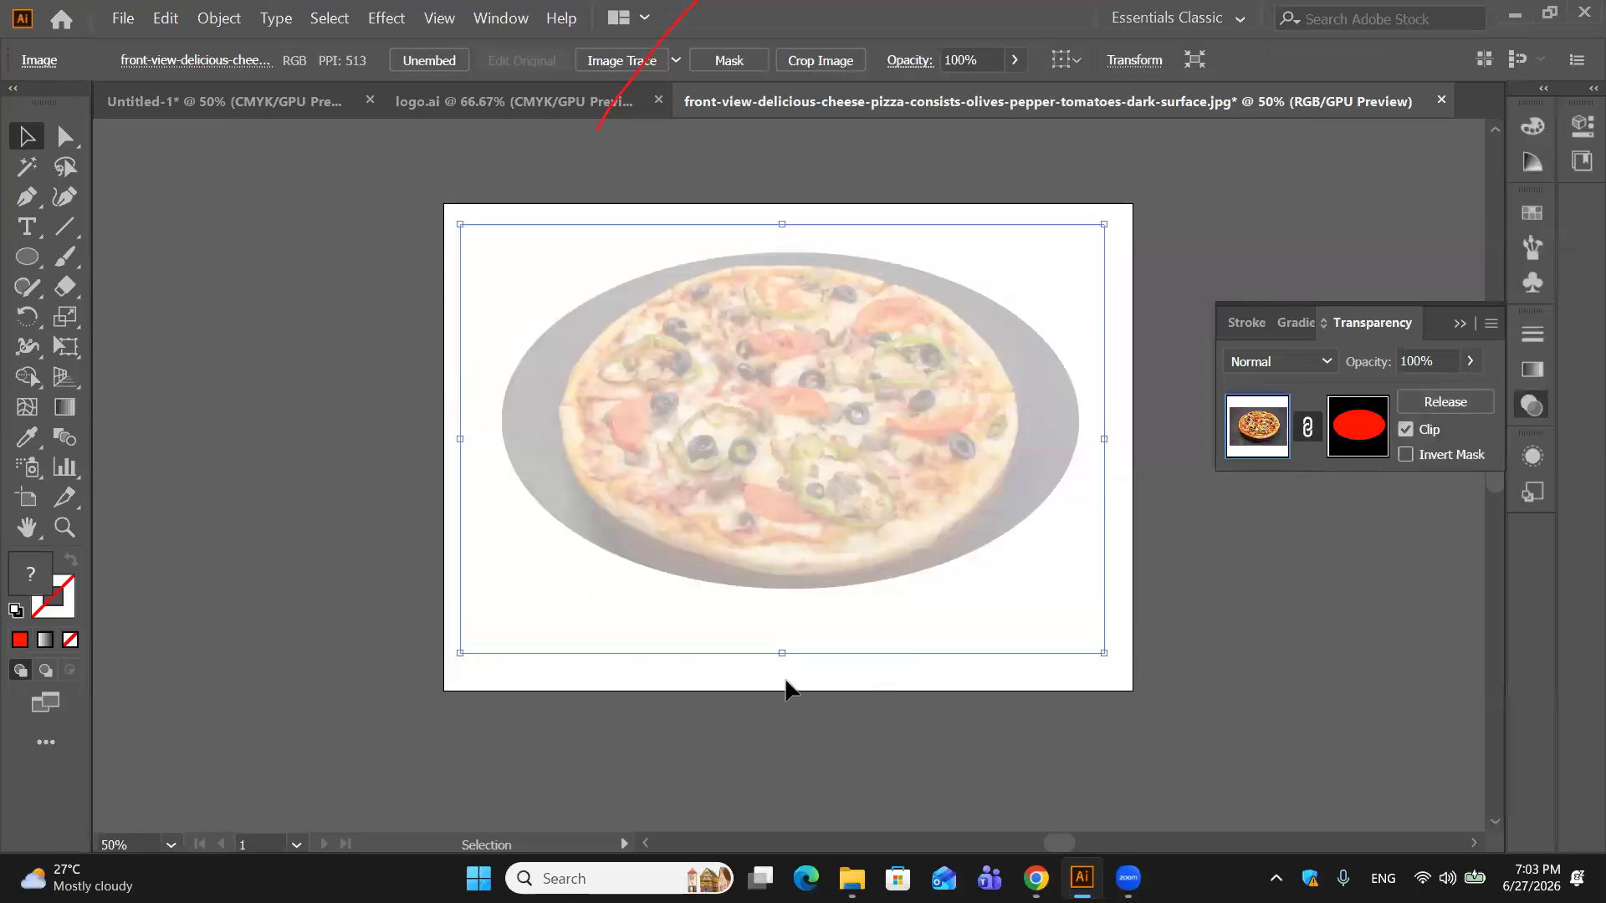
Step: Undo the red ellipse's mask and colour changes back to the white fill with a black stroke
{"action": "key", "text": "ctrl"}
{"action": "key", "text": "ctrl+z"}
{"action": "key", "text": "ctrl+z"}
{"action": "key", "text": "ctrl+z"}
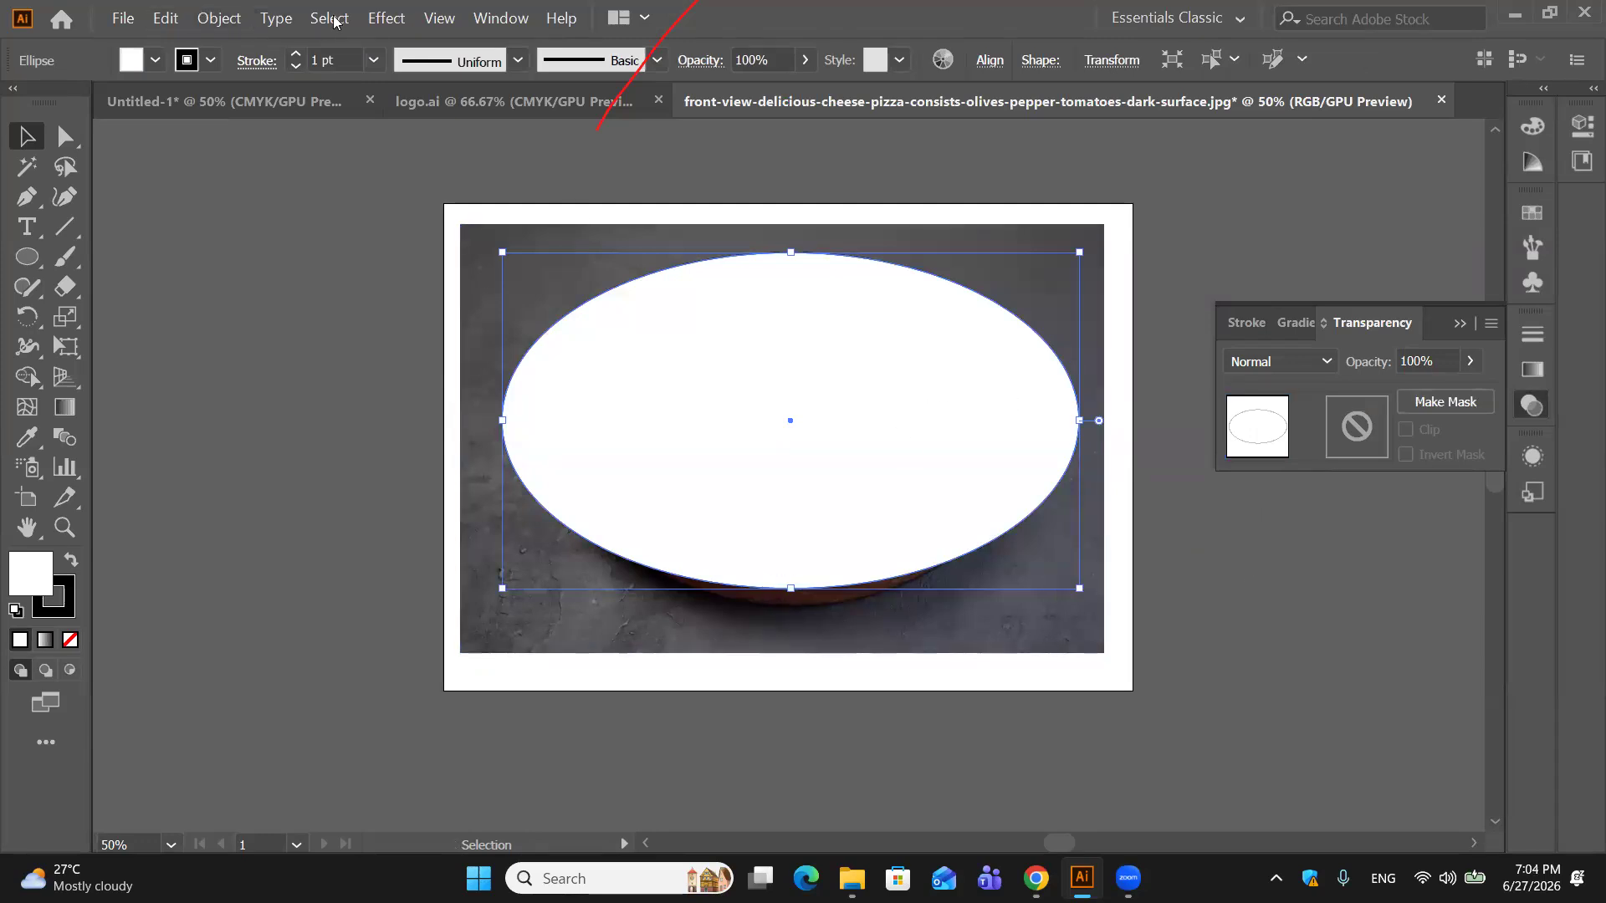
Step: Apply a Gaussian Blur with a 35-pixel radius to the white ellipse, with the preview on
{"action": "left_click", "coordinate": [385, 18]}
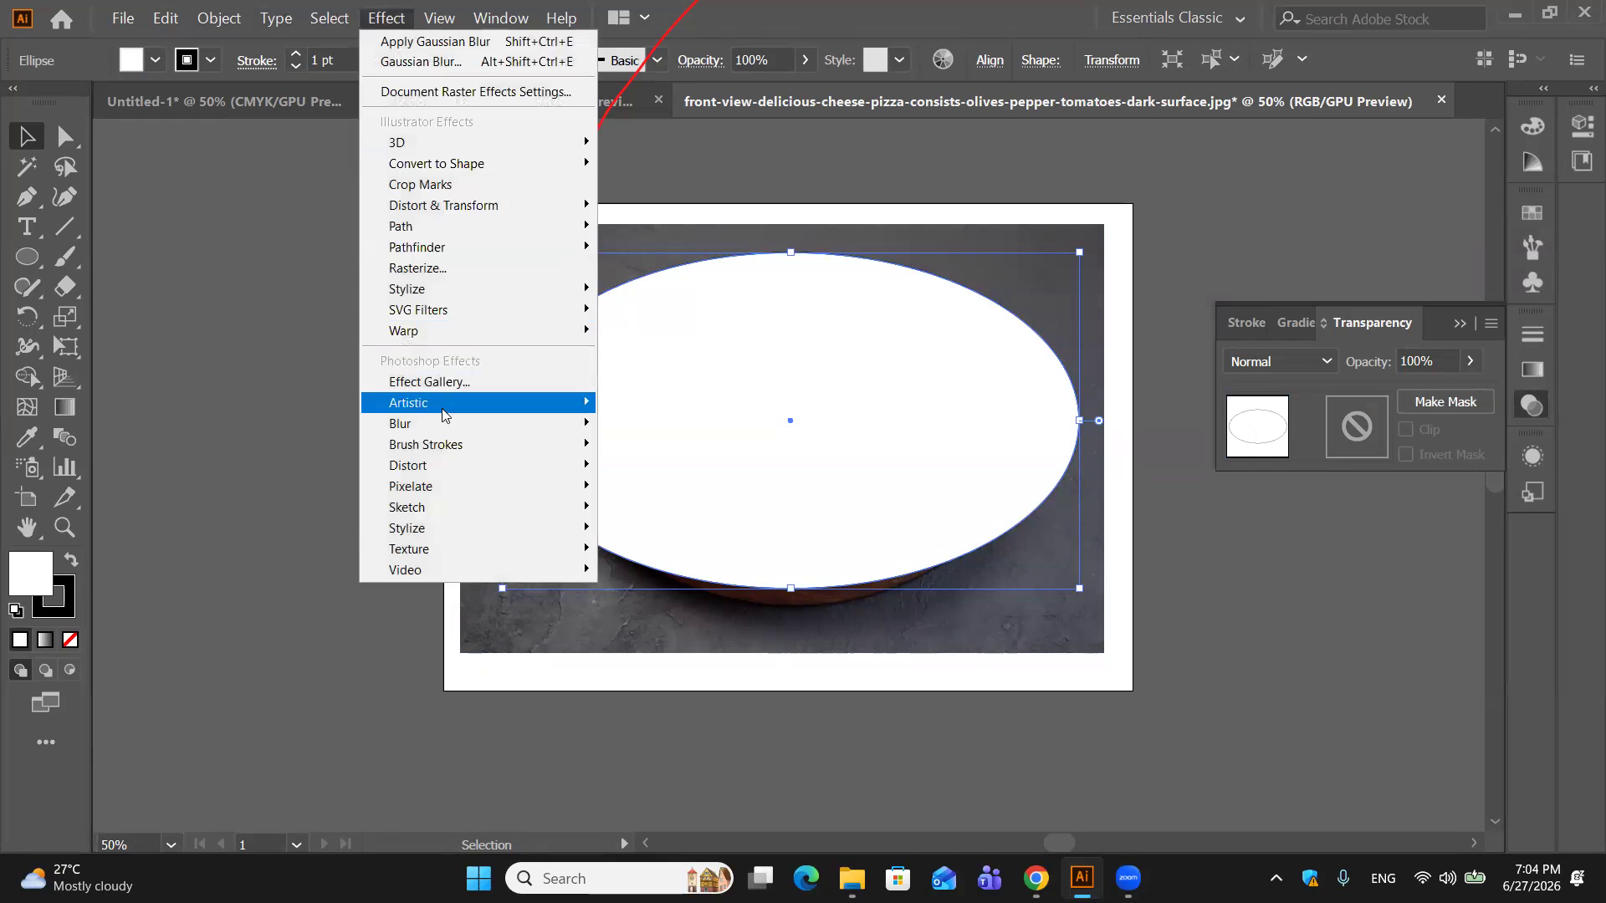
{"action": "mouse_move", "coordinate": [441, 421]}
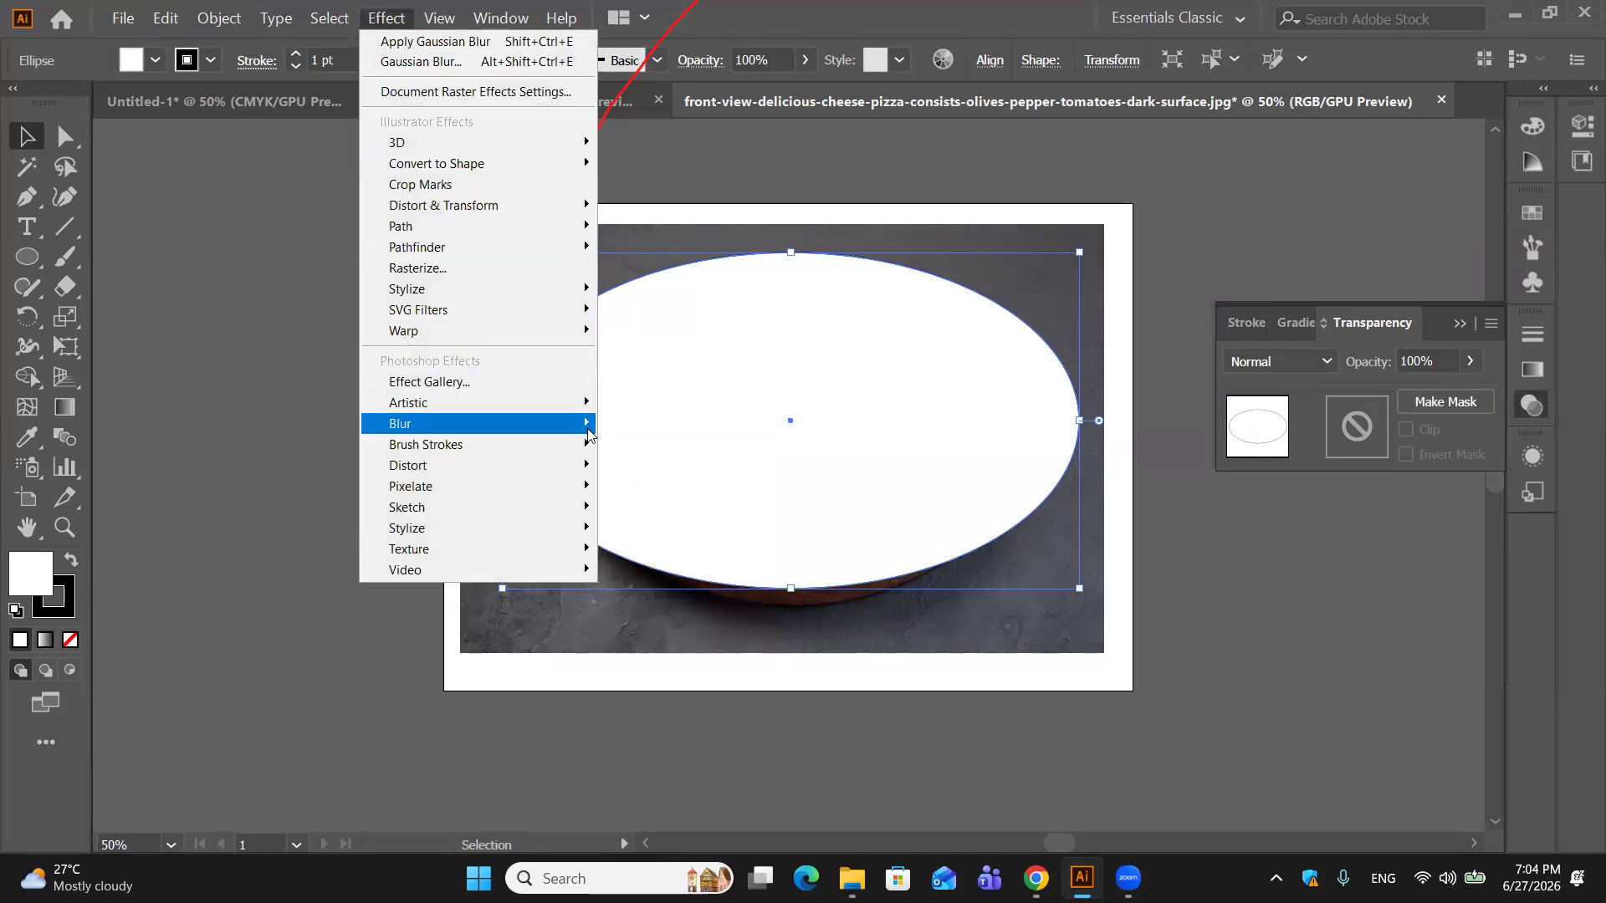
{"action": "left_click", "coordinate": [631, 425]}
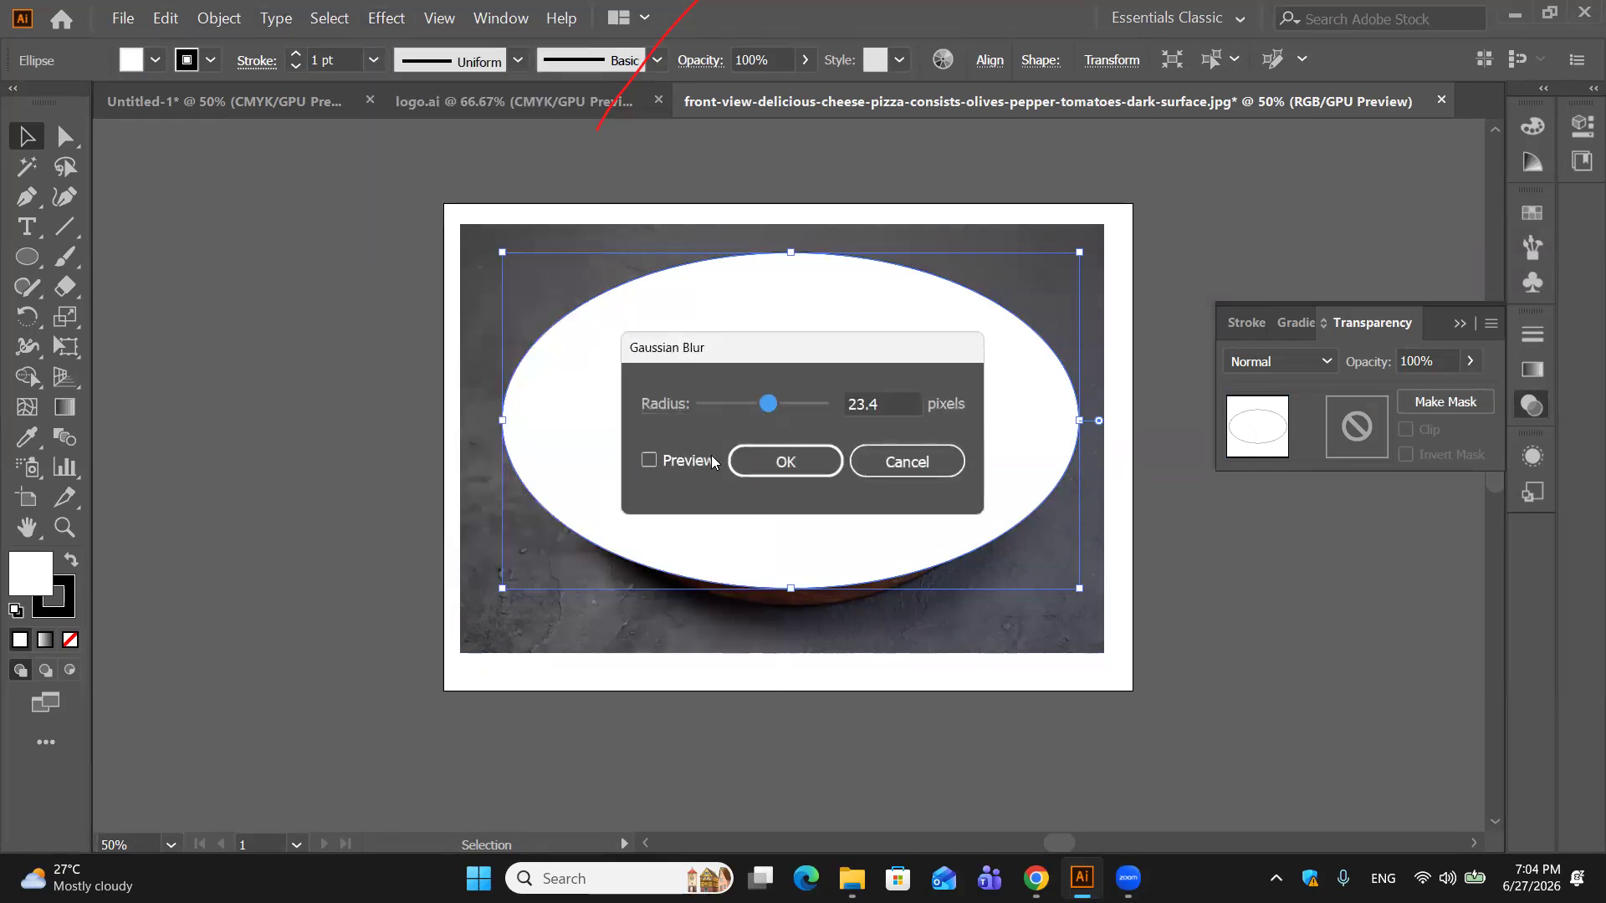
{"action": "left_click", "coordinate": [648, 460]}
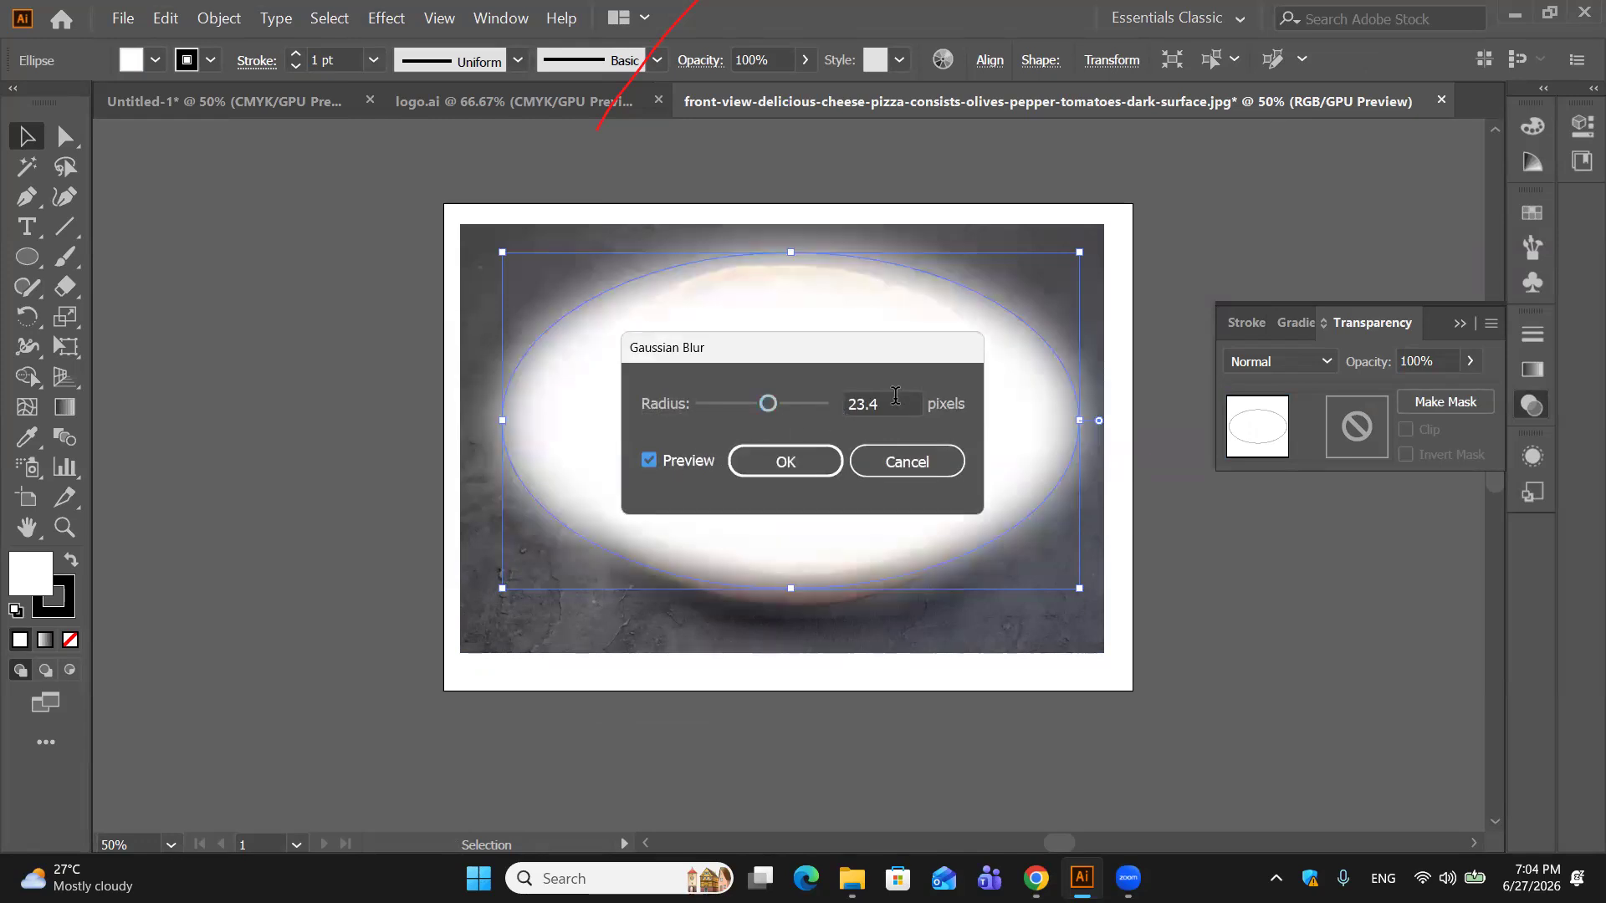
{"action": "scroll", "coordinate": [895, 399], "scroll_direction": "down", "scroll_amount": 2}
{"action": "scroll", "coordinate": [895, 399], "scroll_direction": "up", "scroll_amount": 11}
{"action": "scroll", "coordinate": [894, 399], "scroll_direction": "up", "scroll_amount": 2}
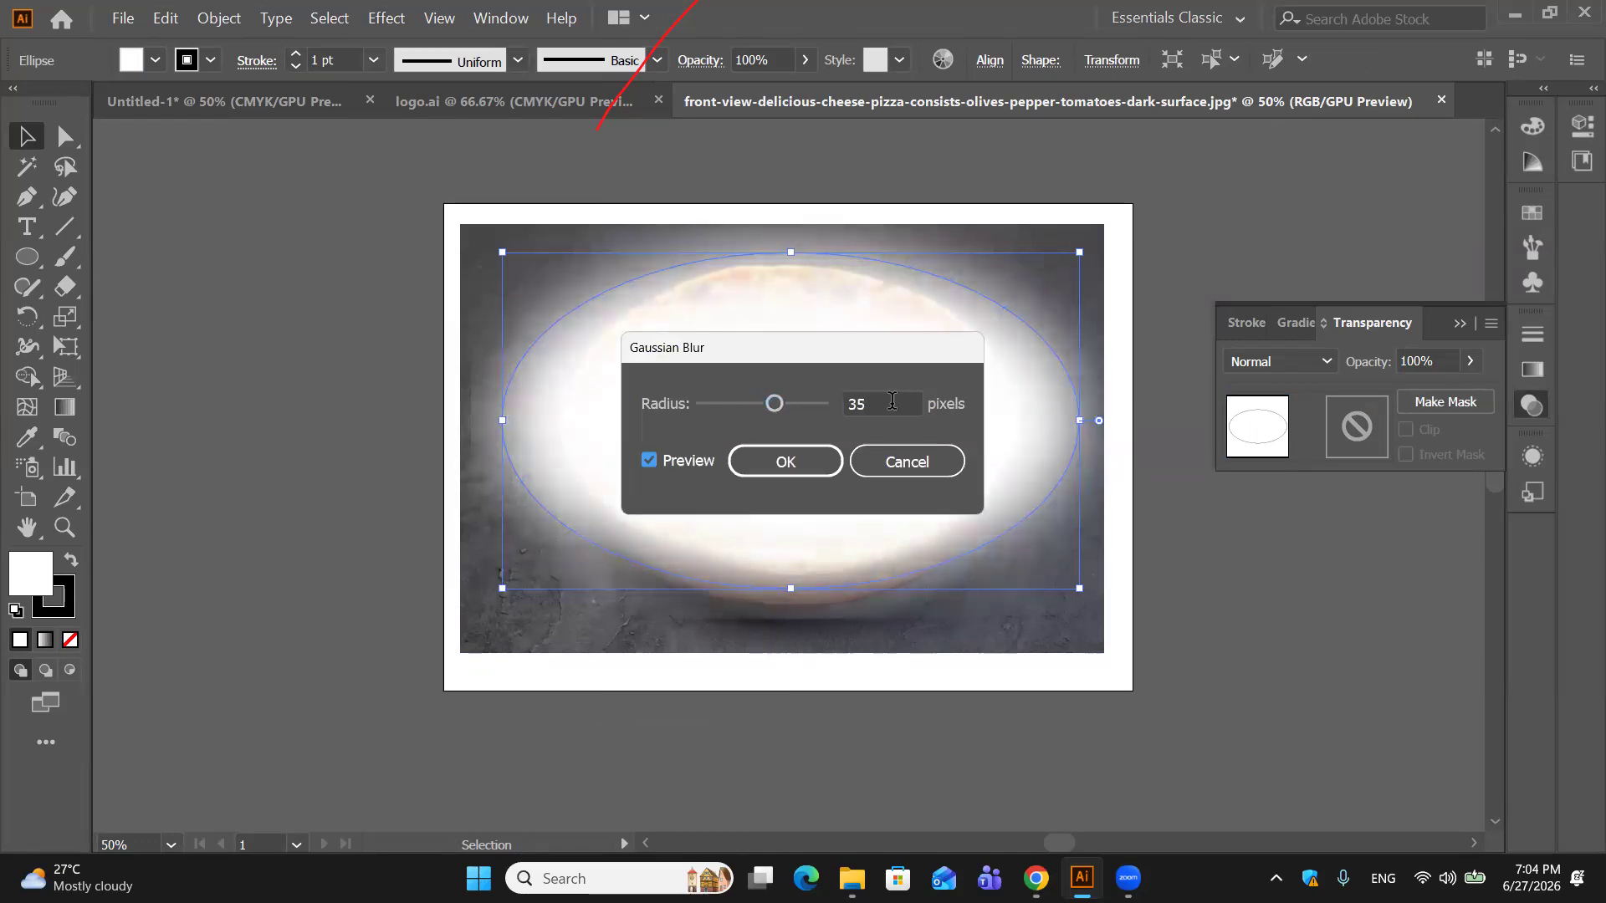
{"action": "left_click", "coordinate": [785, 461]}
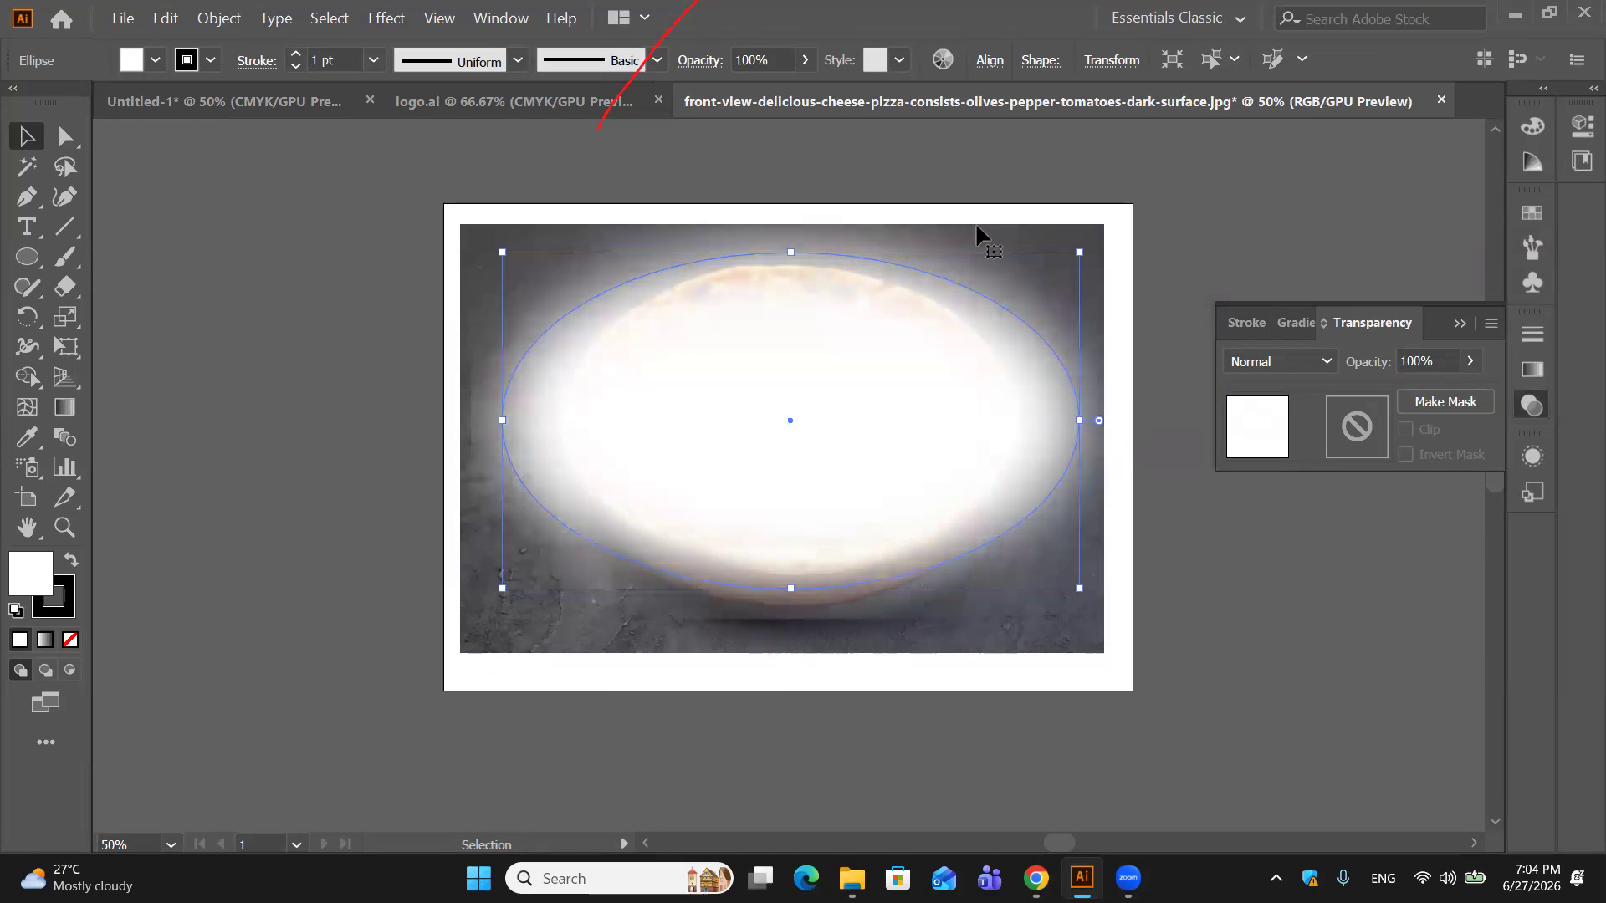
Step: Make an opacity mask from the blurred white ellipse and the pizza photo, and deselect the result
{"action": "left_click", "coordinate": [1058, 435], "text": "shift"}
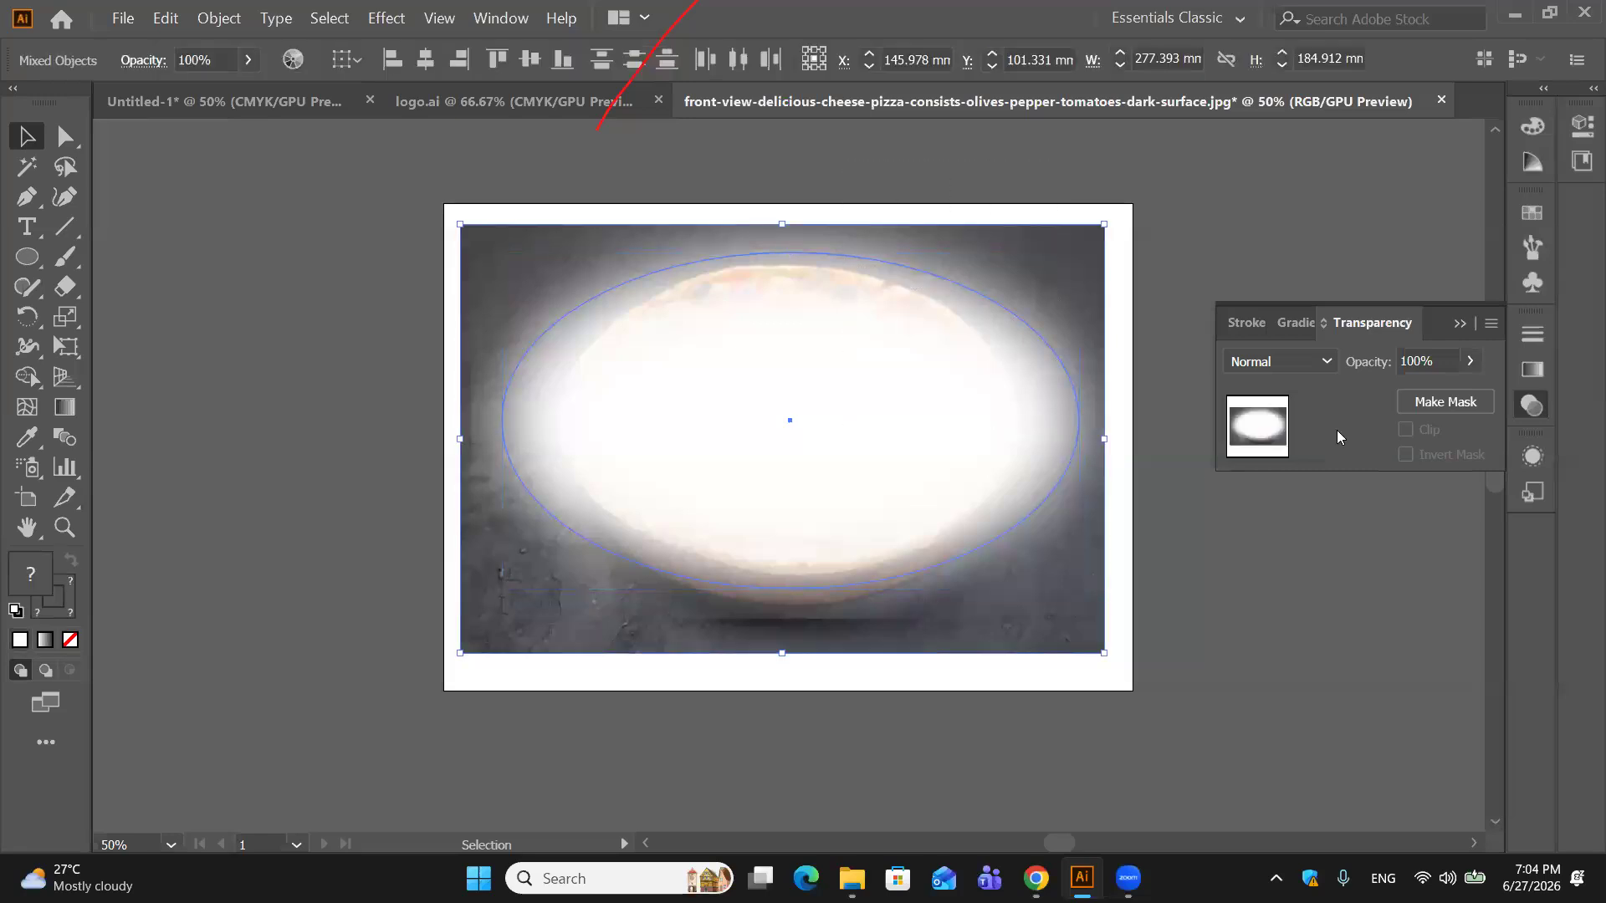
{"action": "left_click", "coordinate": [1424, 405]}
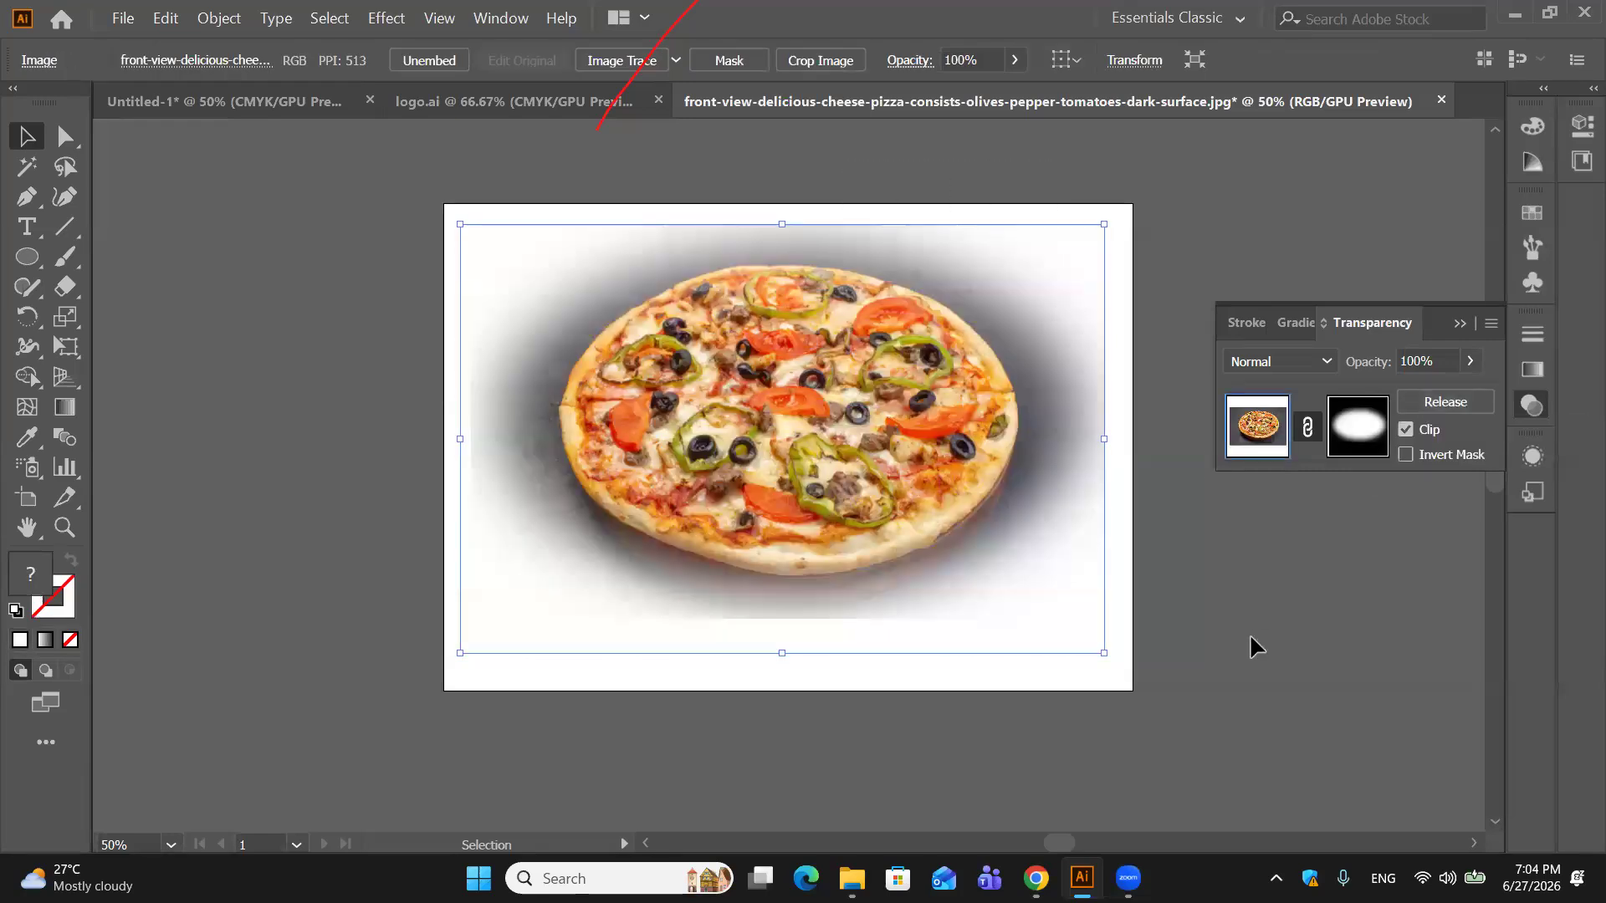
{"action": "left_click", "coordinate": [1249, 634]}
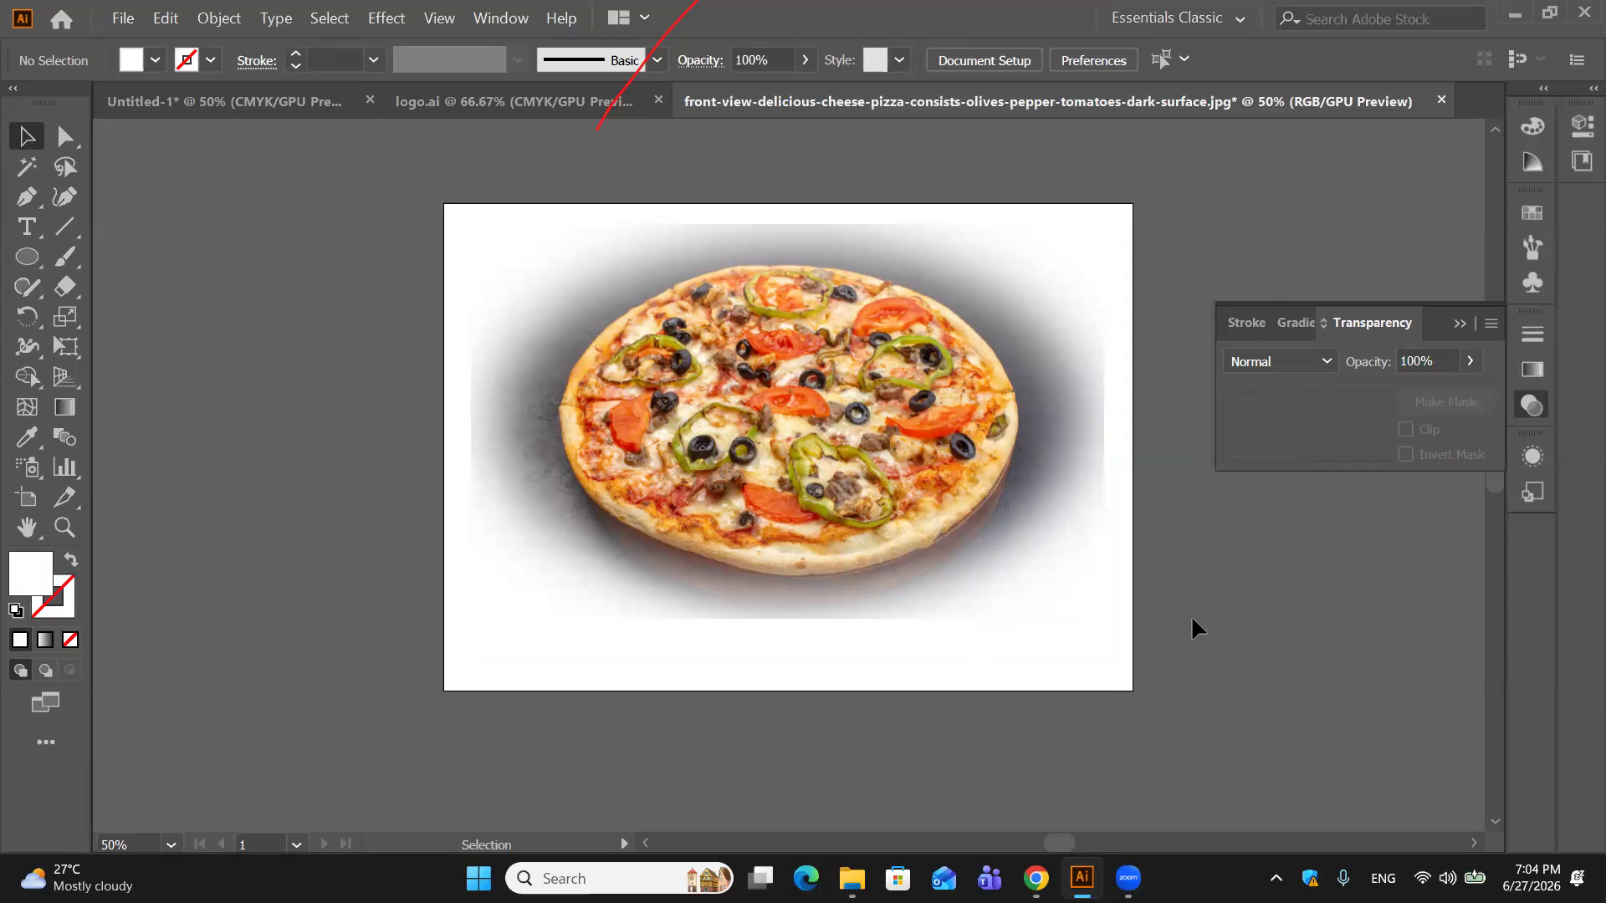
Step: Detach the Transparency controls, show their additional blending and knockout options, and place them beside the pizza
{"action": "left_click_drag", "start_coordinate": [1338, 325], "coordinate": [1067, 219]}
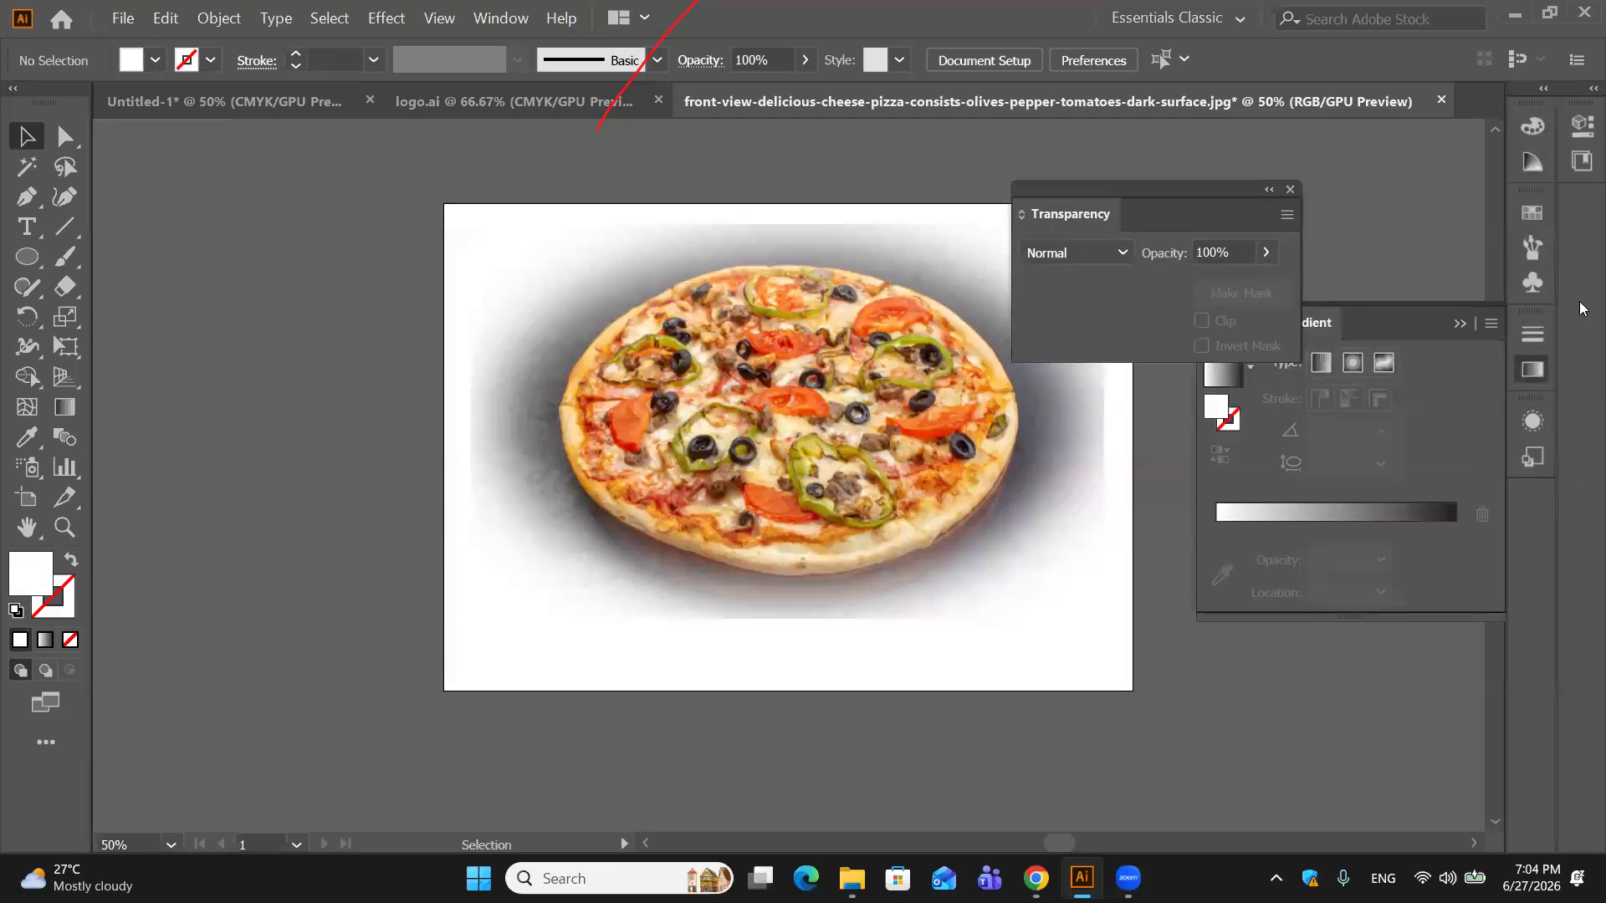
{"action": "left_click", "coordinate": [1460, 322]}
{"action": "left_click", "coordinate": [1287, 215]}
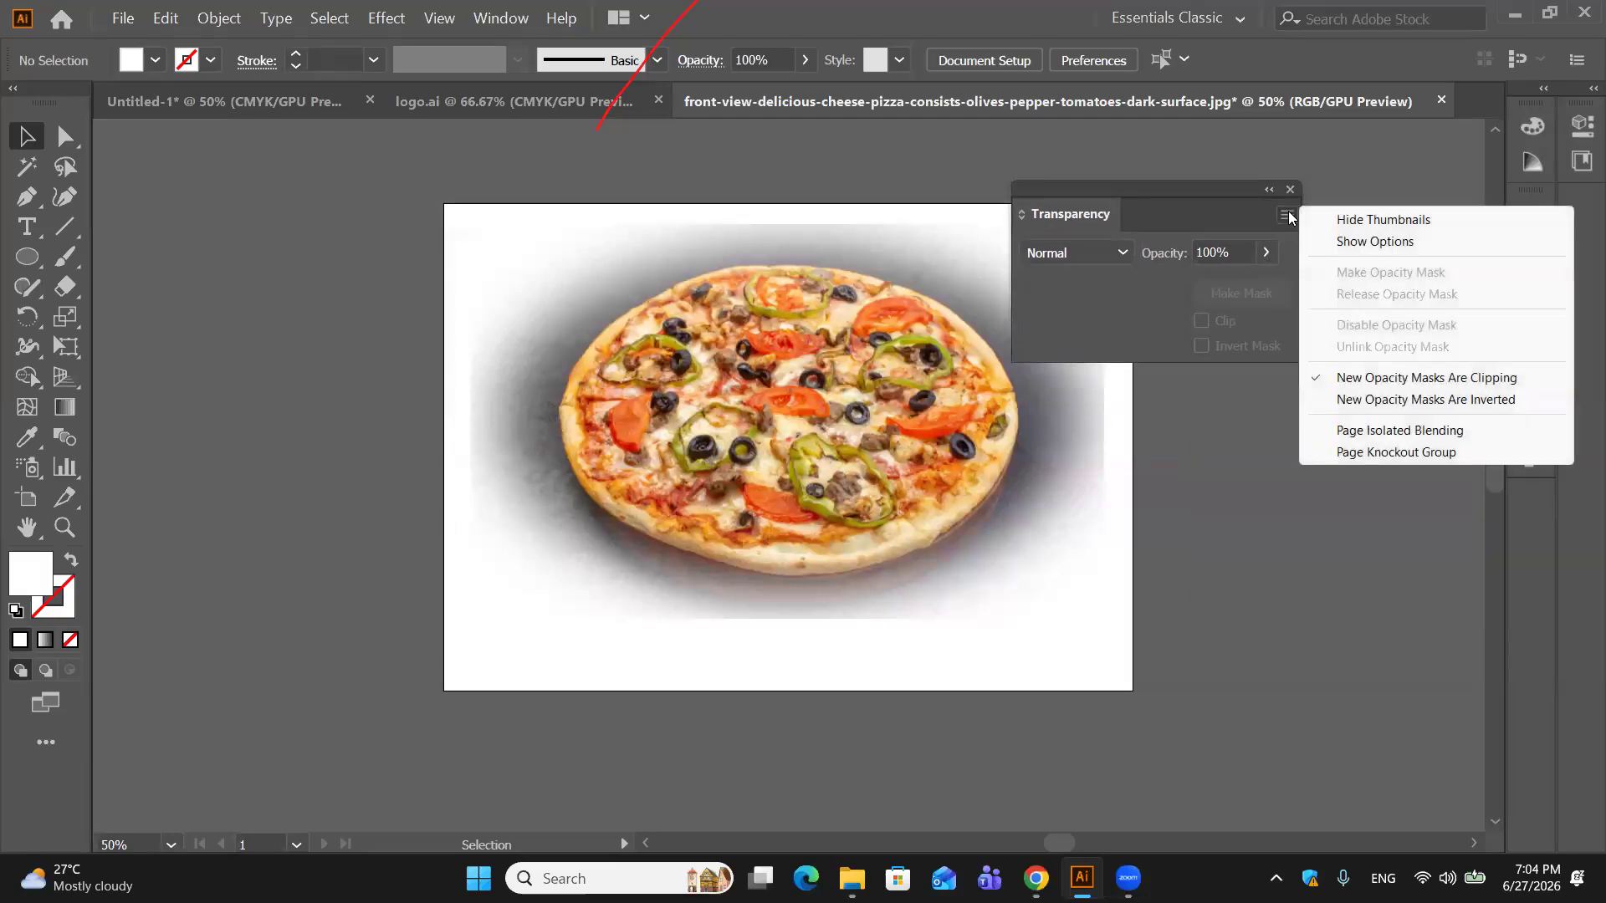
{"action": "left_click", "coordinate": [1334, 244]}
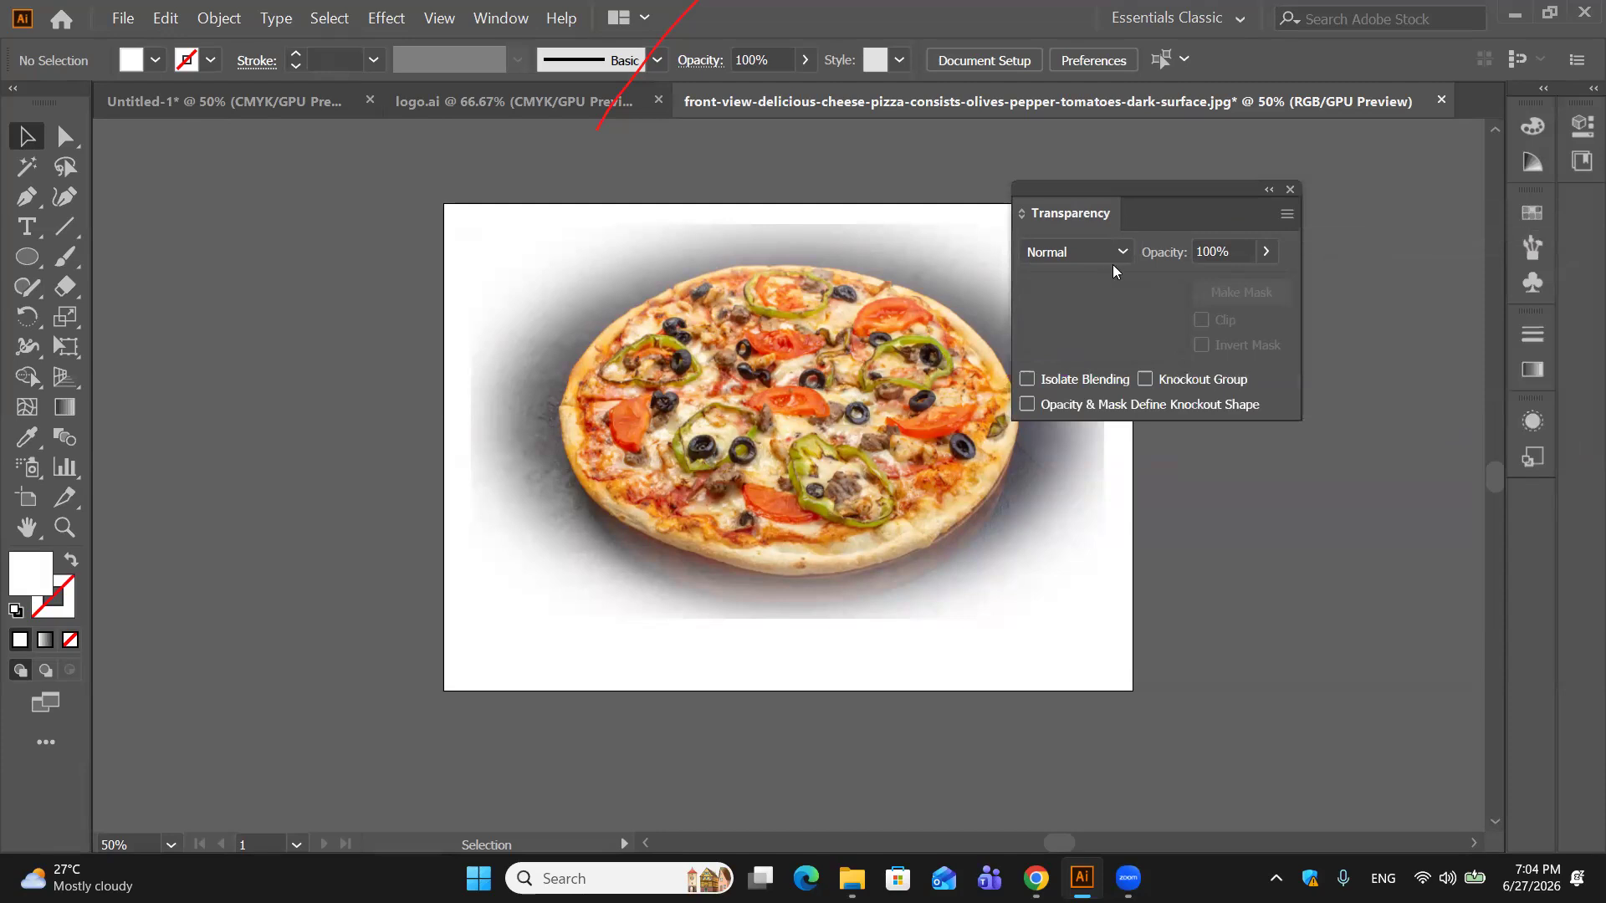
{"action": "left_click_drag", "start_coordinate": [1149, 214], "coordinate": [1314, 255]}
Step: Examine the masked pizza photo up close and switch to editing its opacity mask ellipse and back to the photo
{"action": "left_click", "coordinate": [830, 497]}
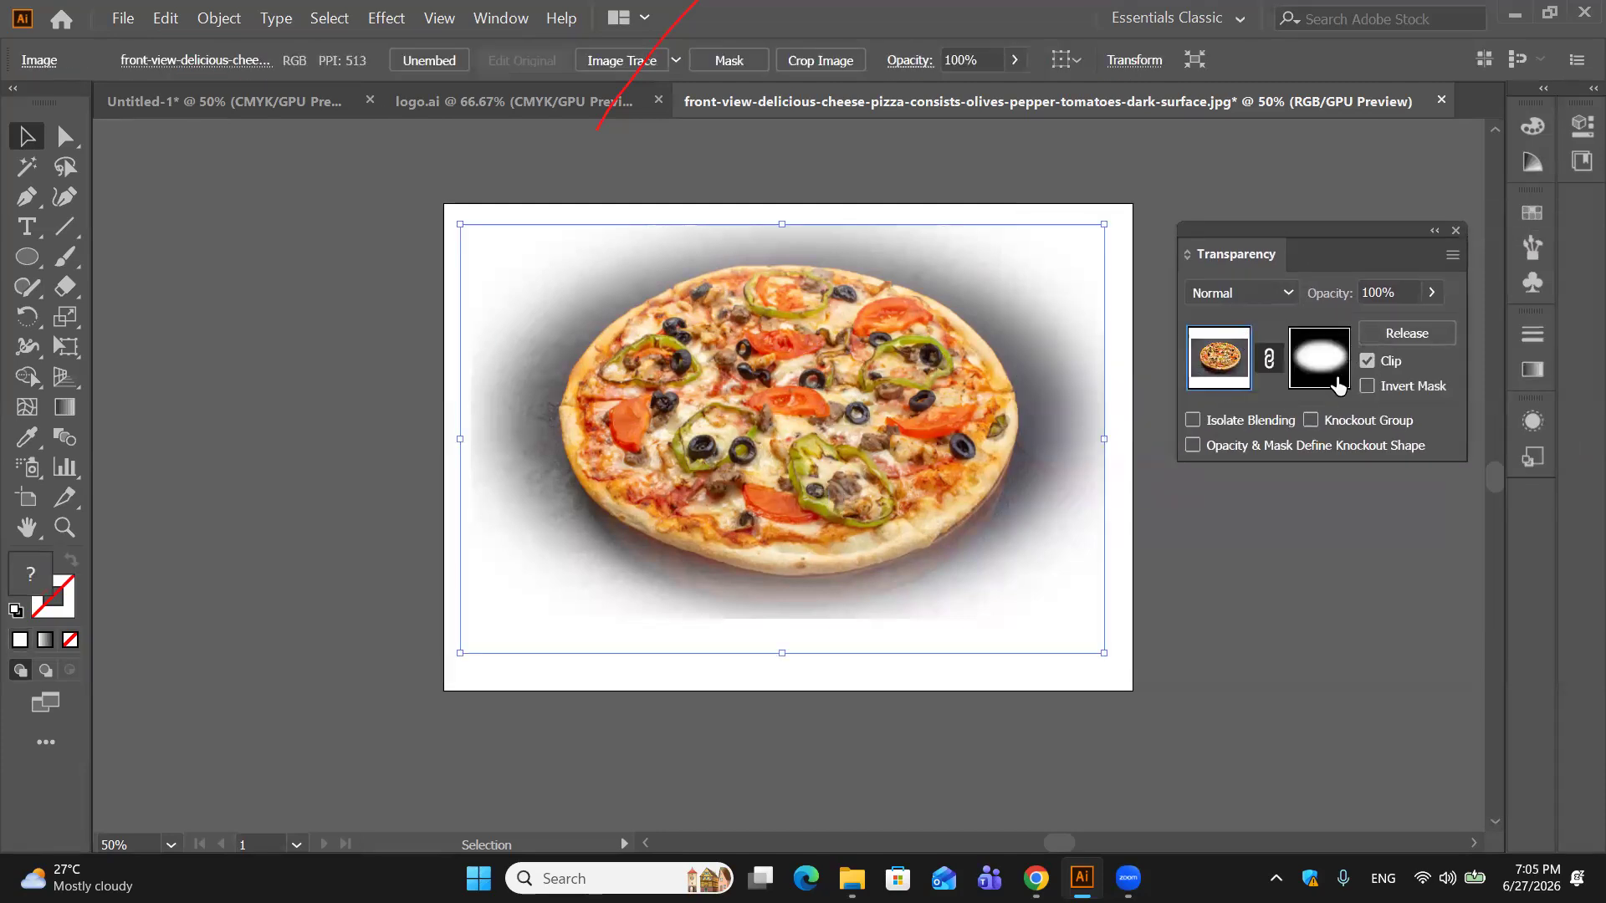
{"action": "key", "text": "a"}
{"action": "key", "text": "ctrl+="}
{"action": "key", "text": "ctrl+="}
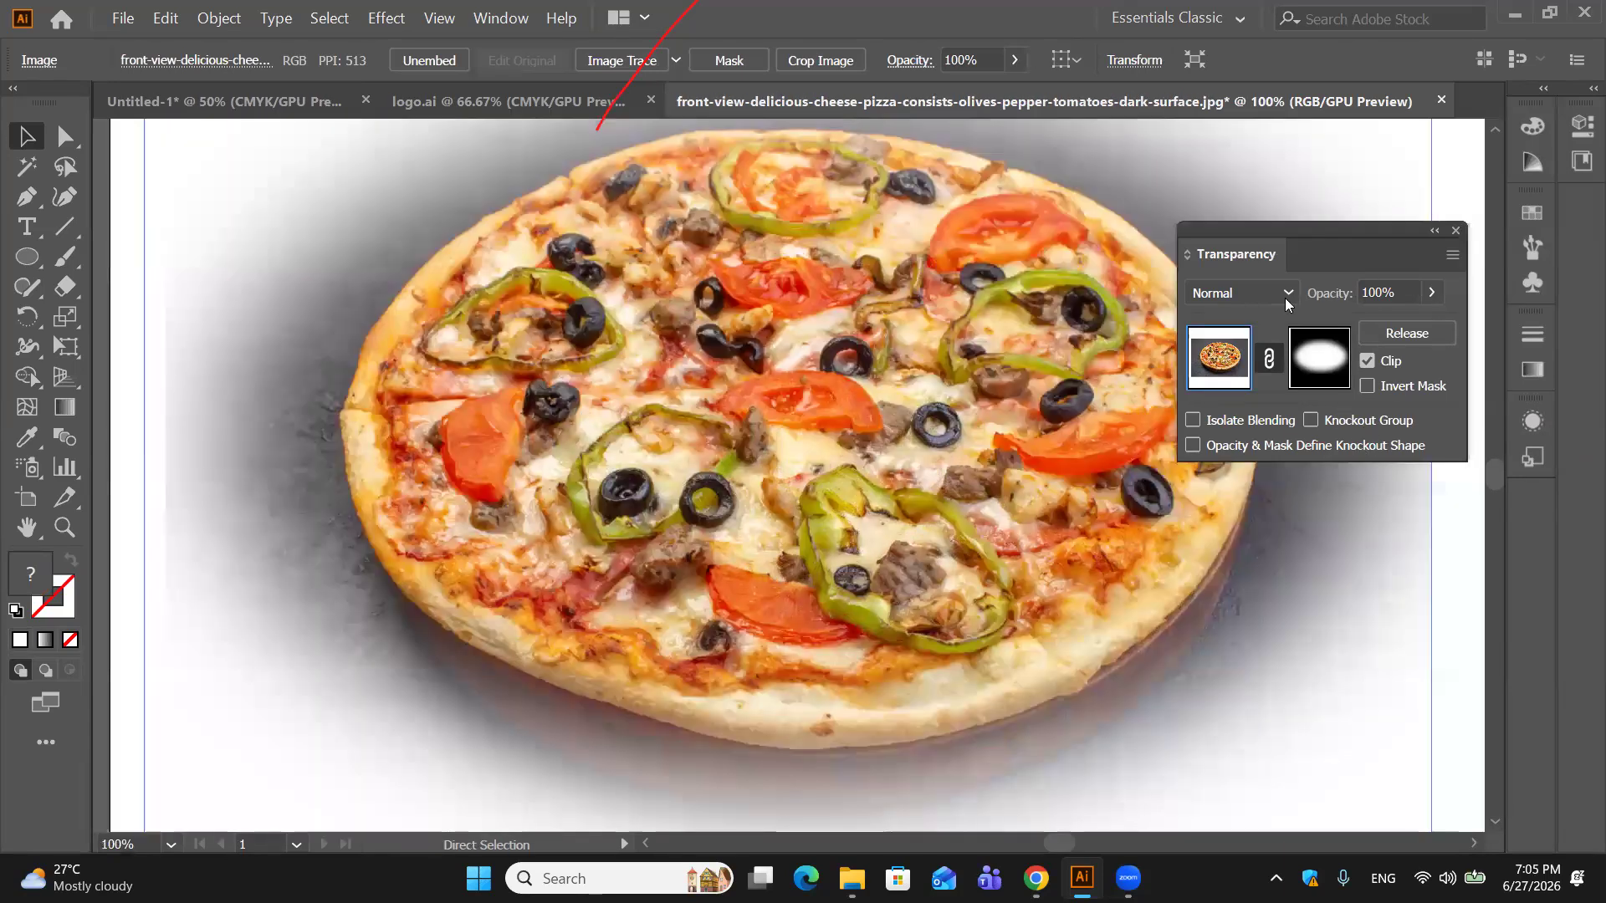
{"action": "key", "text": "ctrl+-"}
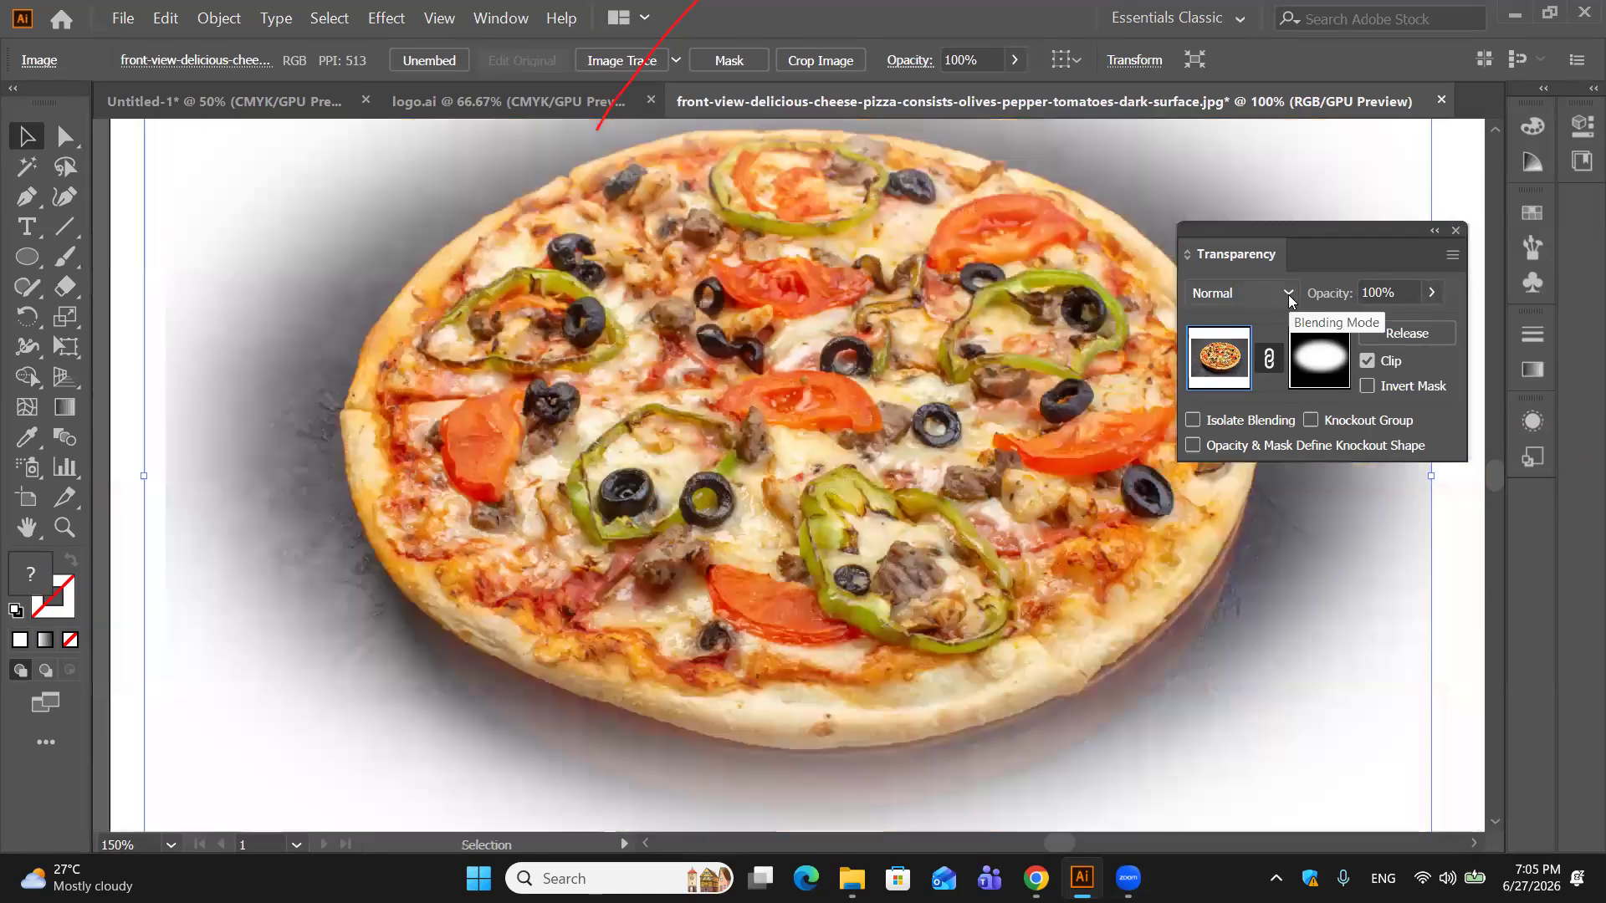
{"action": "key", "text": "ctrl+-"}
{"action": "left_click_drag", "start_coordinate": [1343, 242], "coordinate": [1295, 243]}
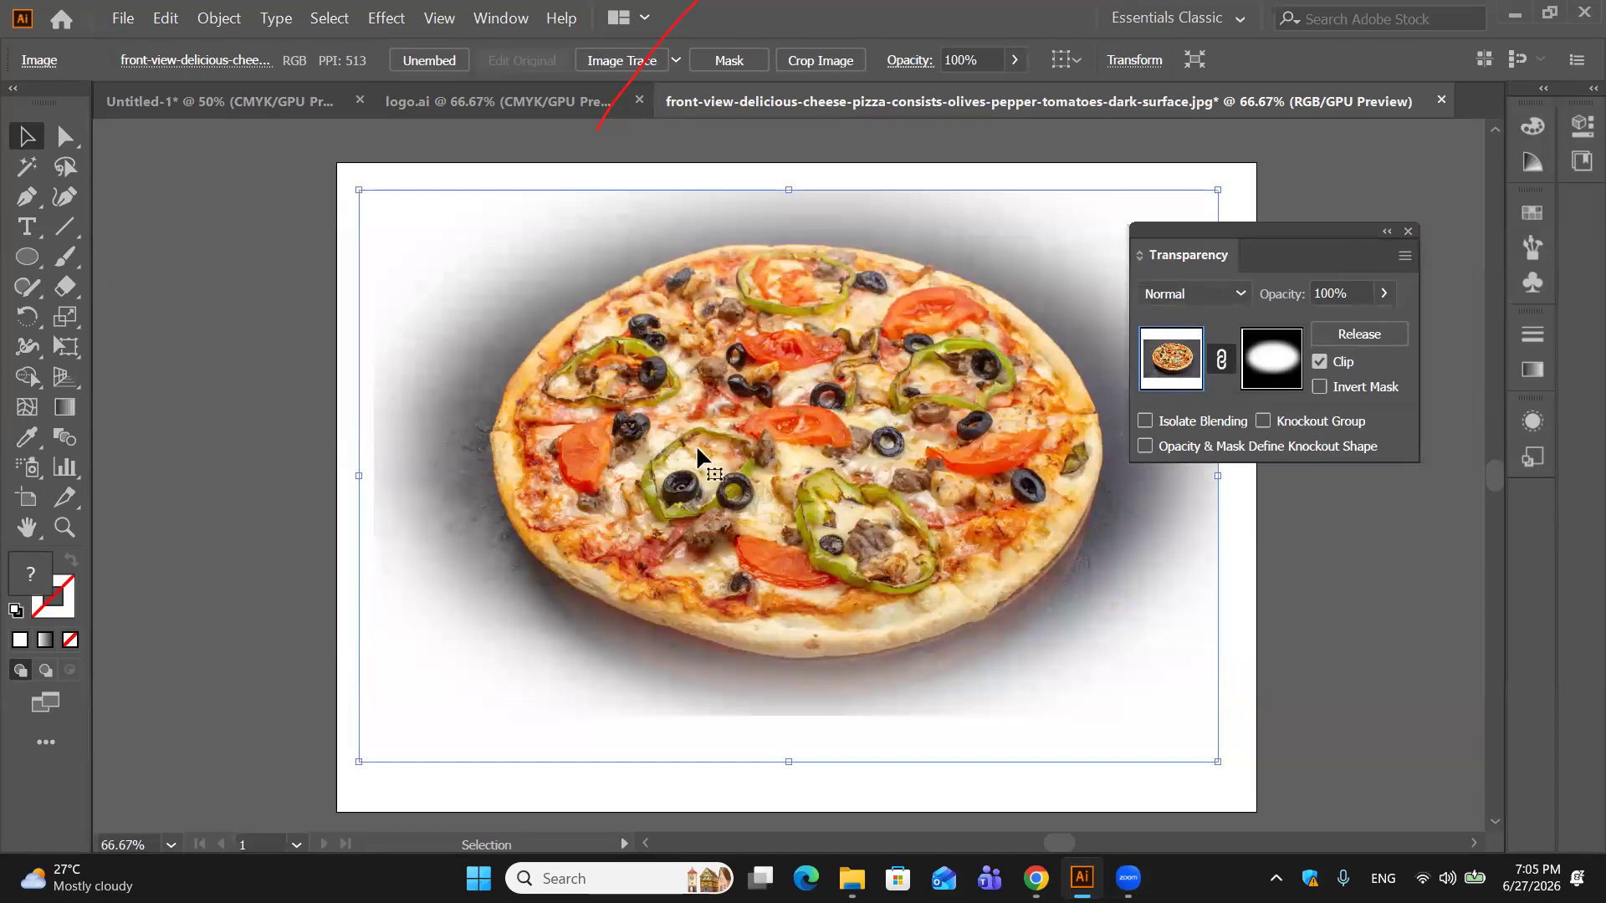
{"action": "left_click", "coordinate": [1273, 360]}
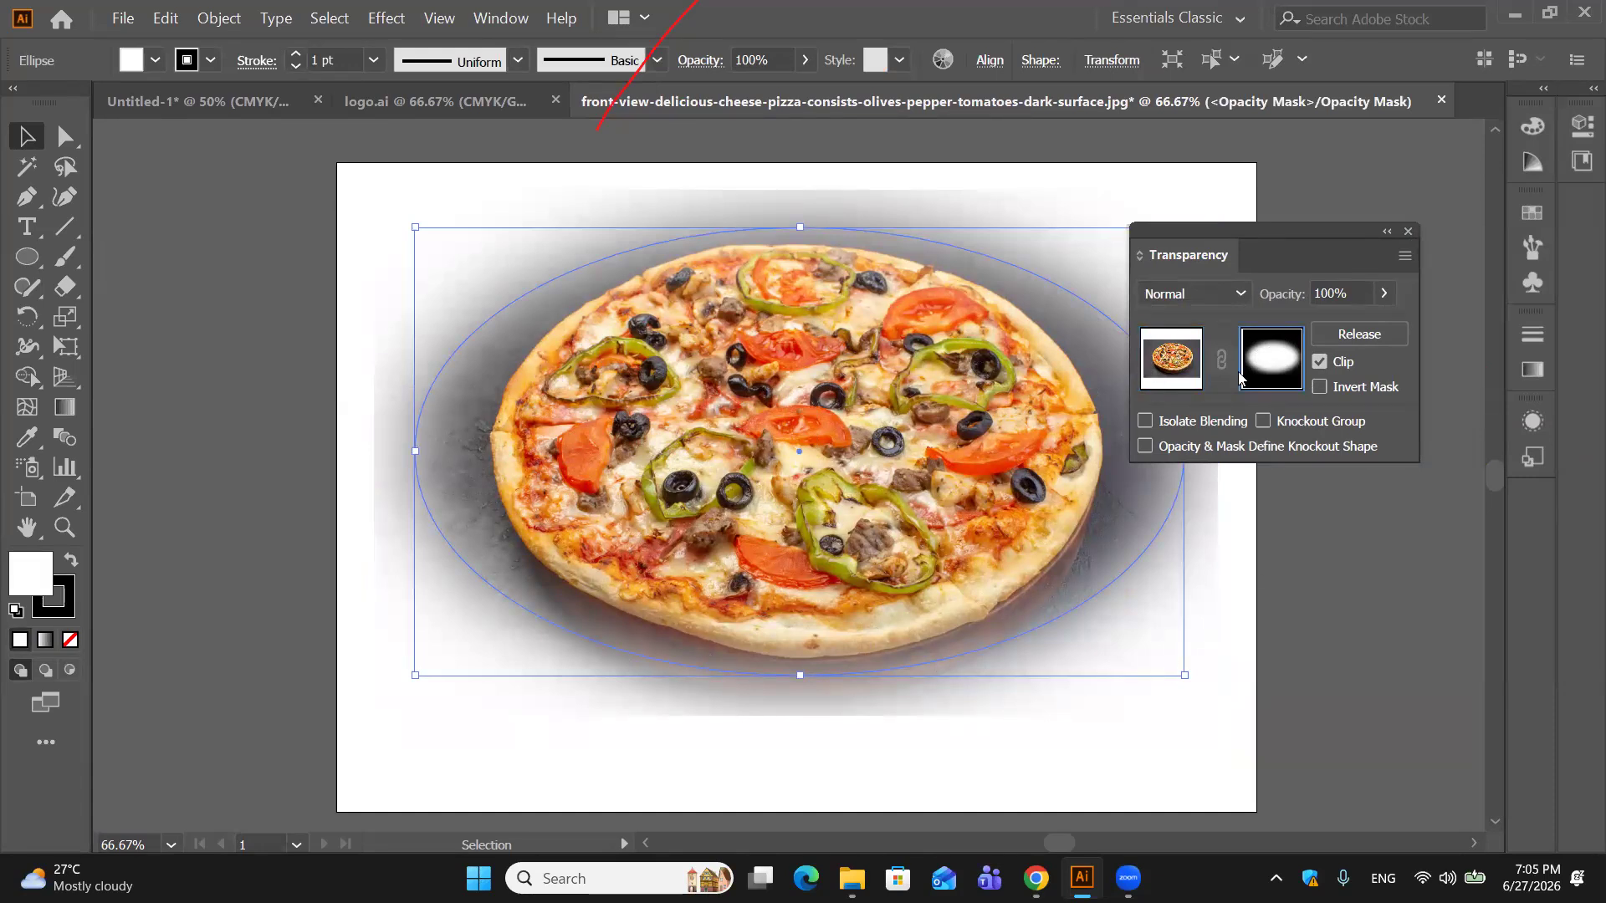
{"action": "left_click", "coordinate": [1204, 373]}
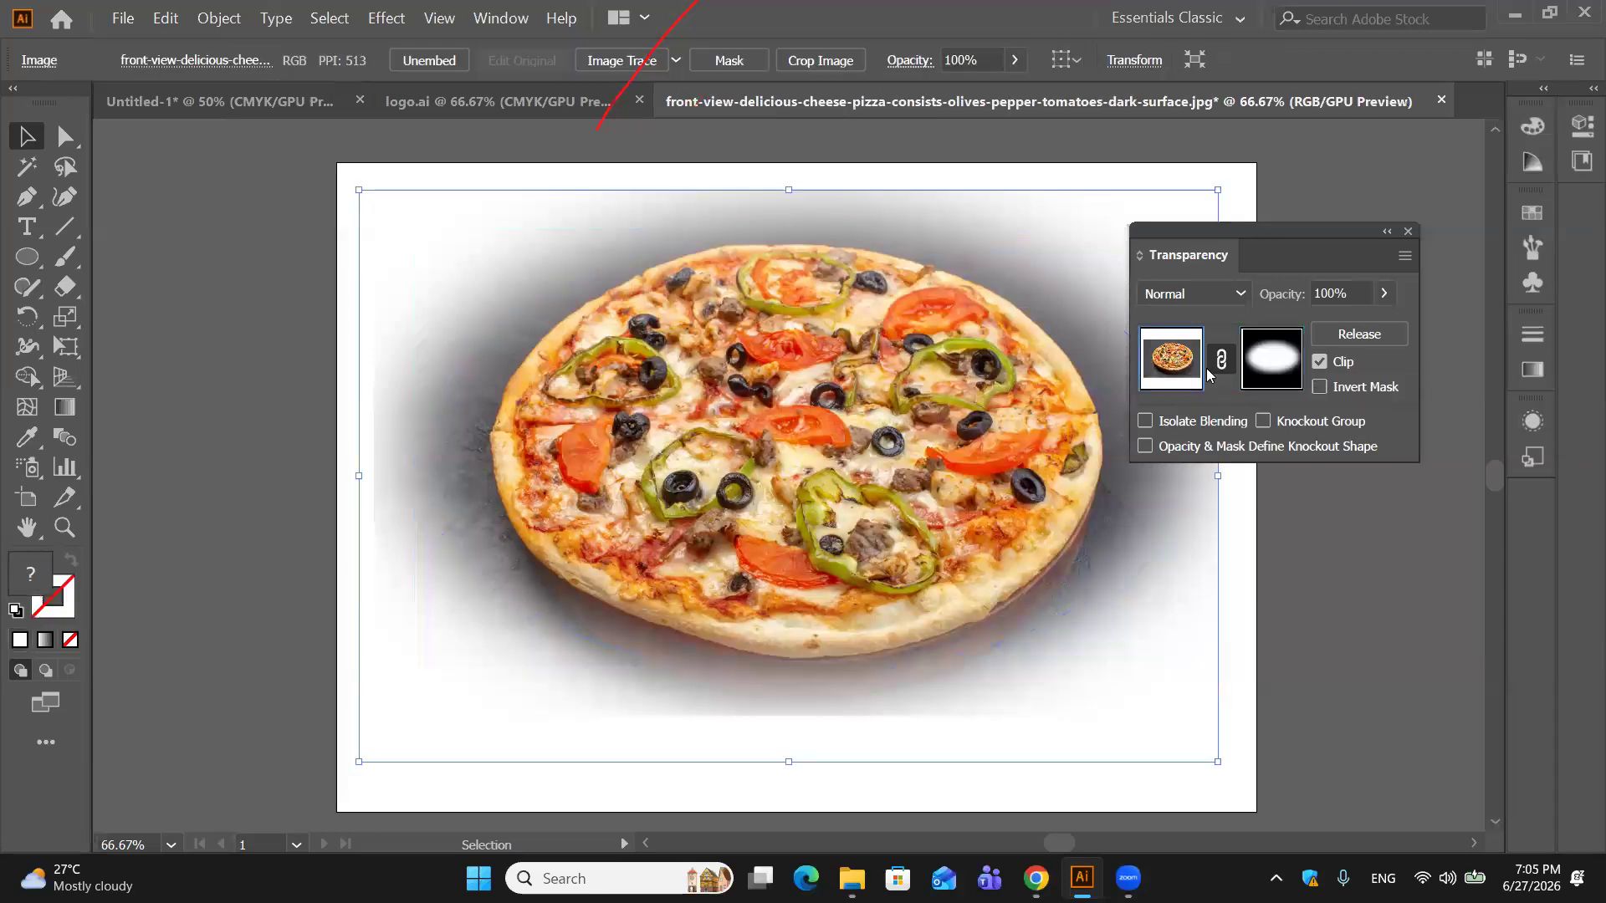
Step: Unlink and relink the pizza photo and its opacity mask, and select the mask for editing
{"action": "left_click", "coordinate": [1214, 366]}
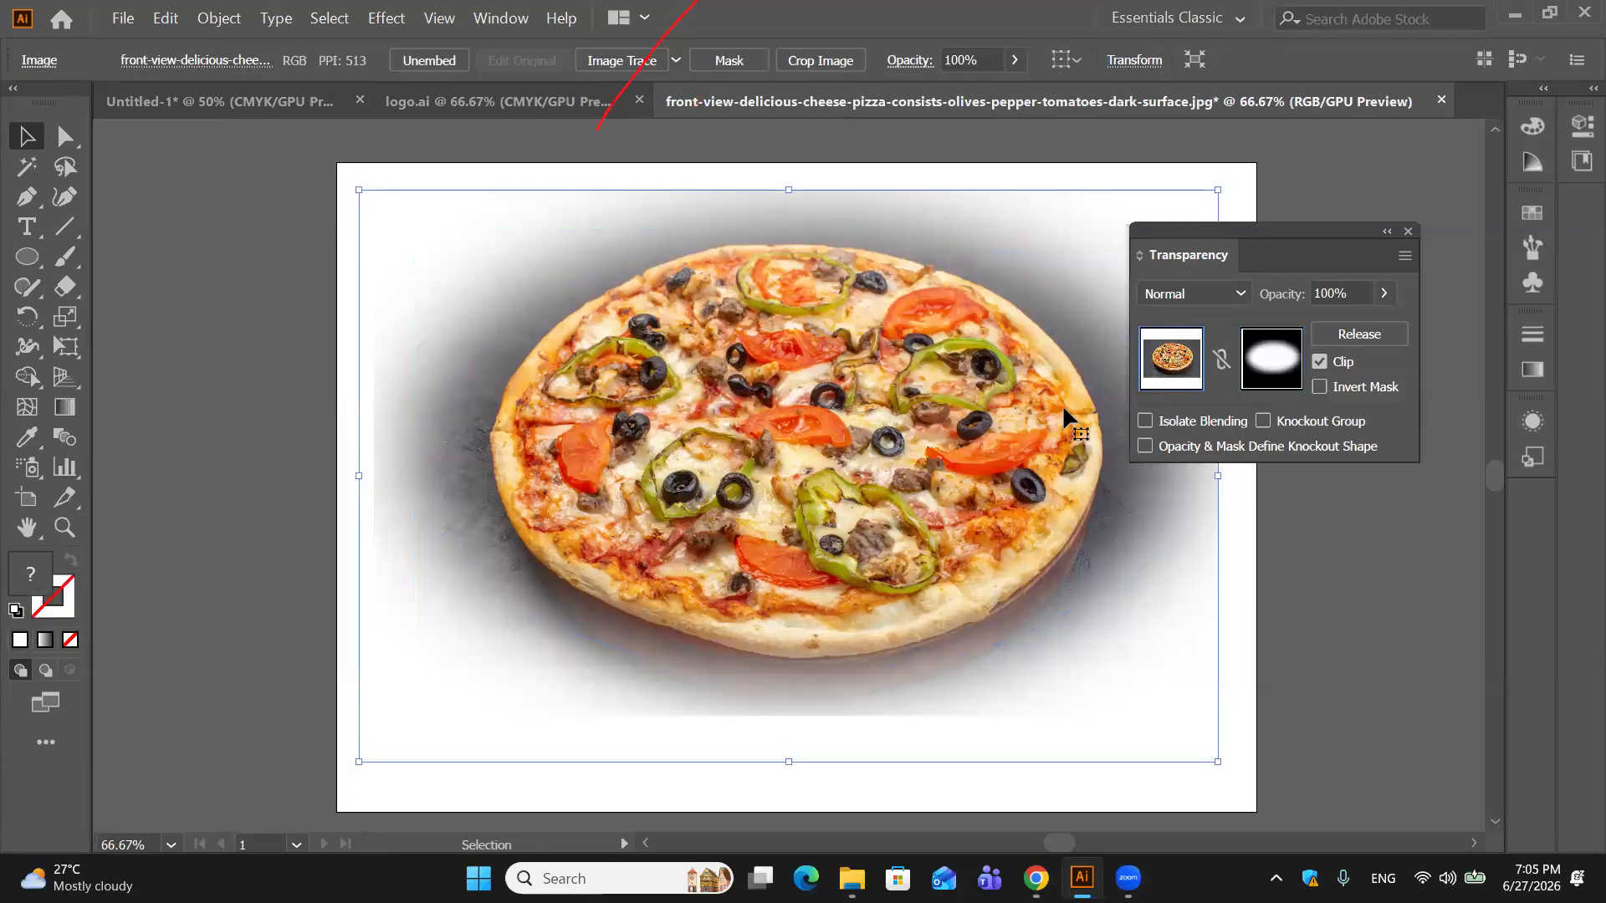
{"action": "left_click", "coordinate": [1221, 360]}
{"action": "left_click", "coordinate": [1265, 363]}
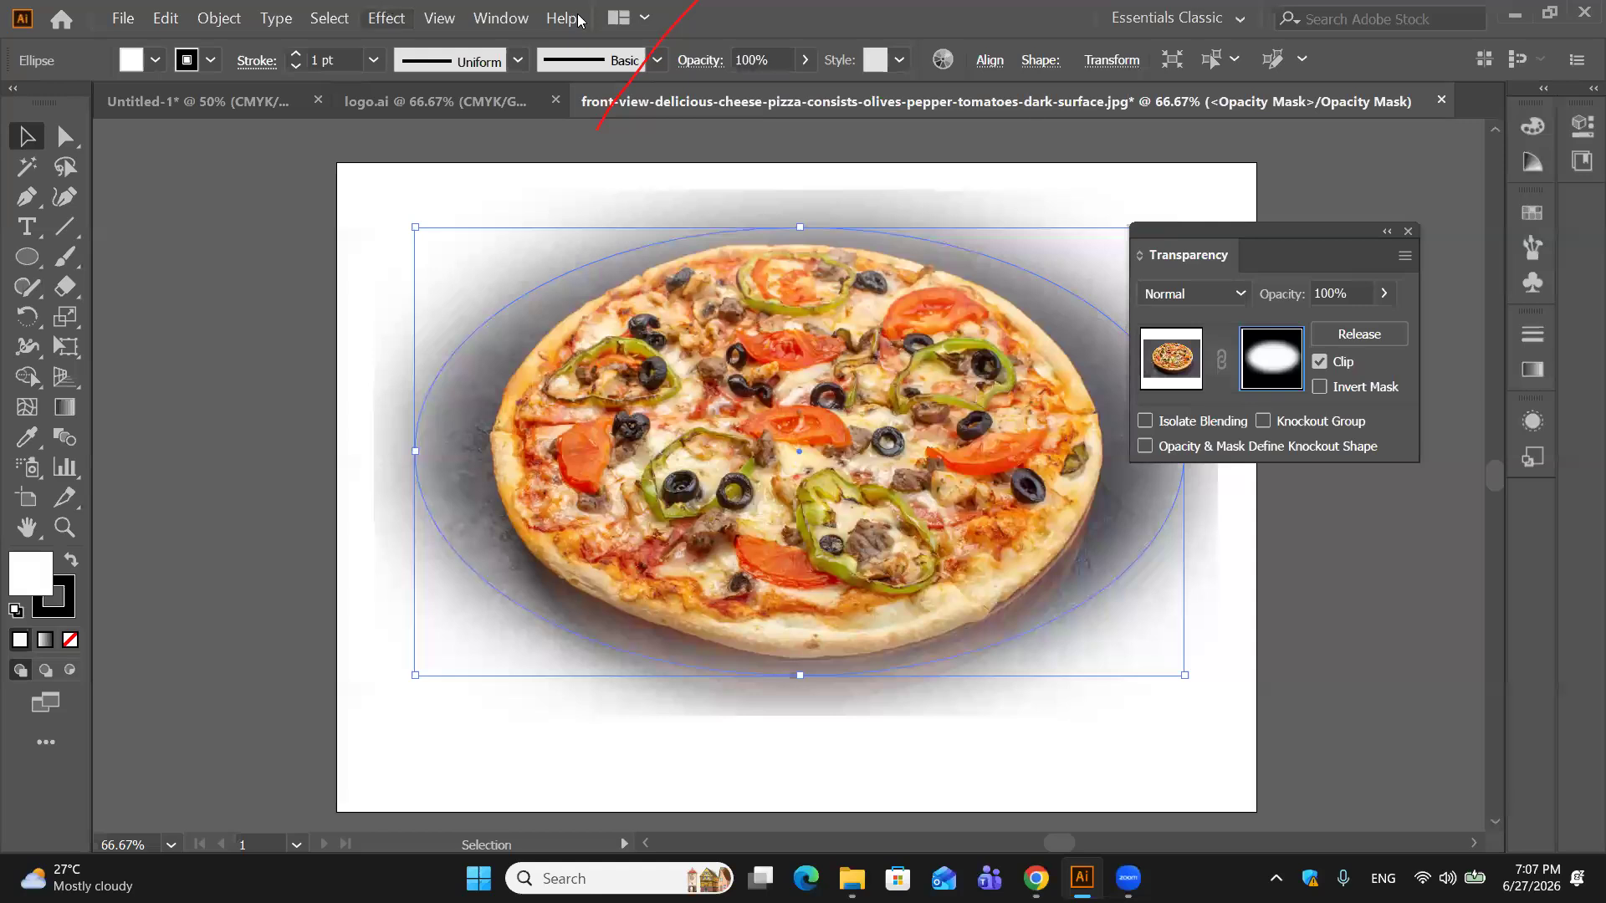
Step: Show the mask ellipse's appearance attributes and enlarge their list to include the Gaussian Blur effect
{"action": "left_click", "coordinate": [528, 25]}
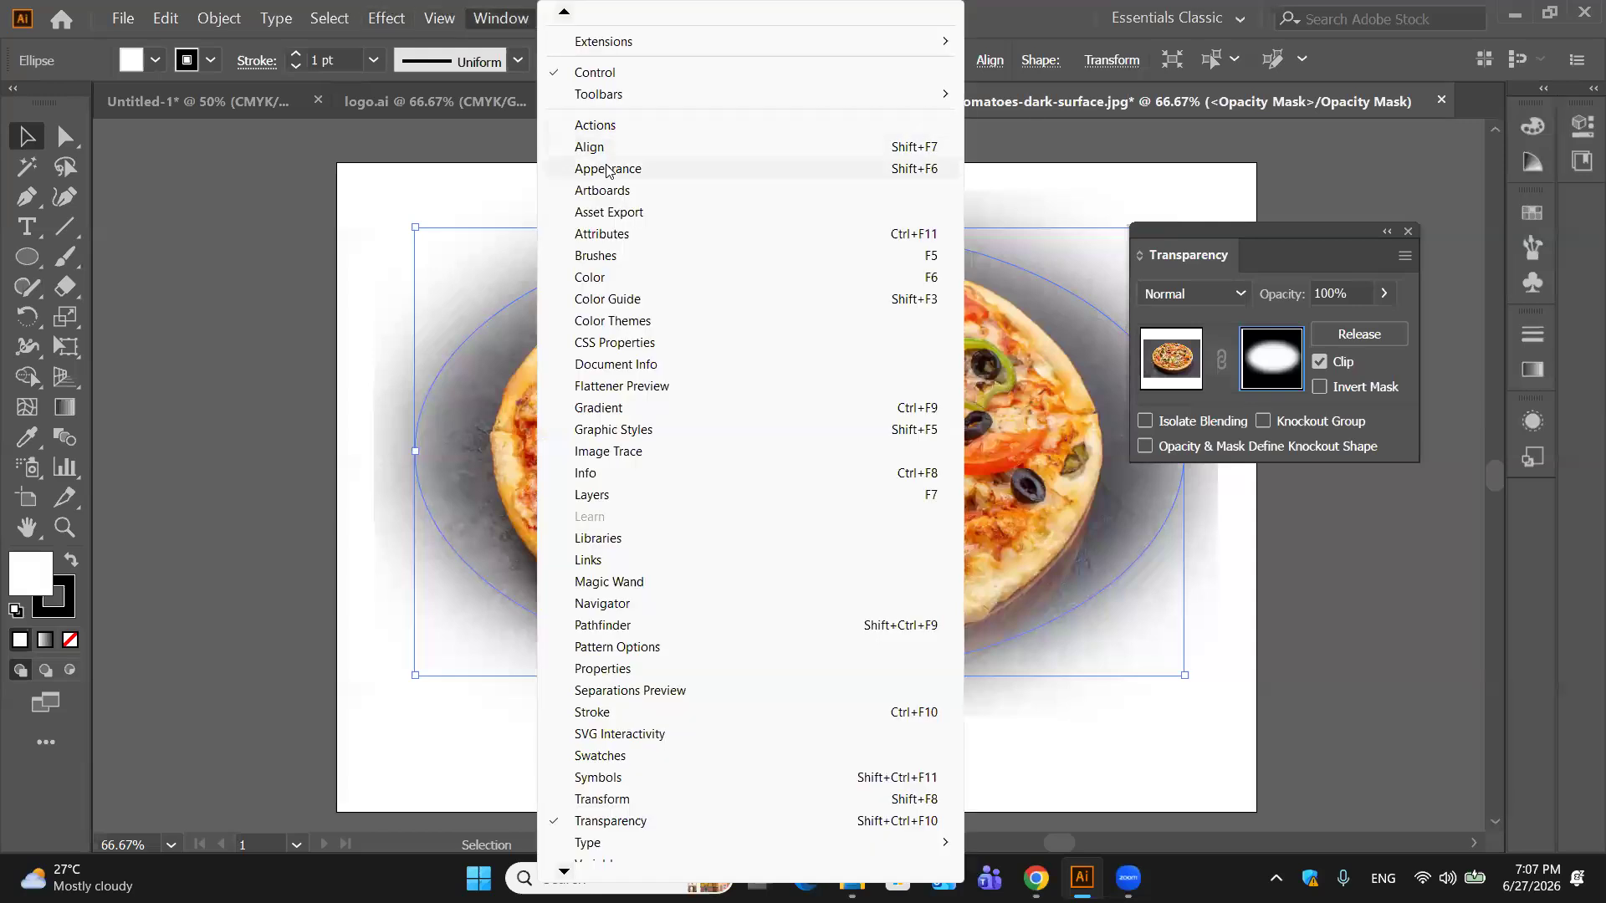
{"action": "left_click", "coordinate": [611, 169]}
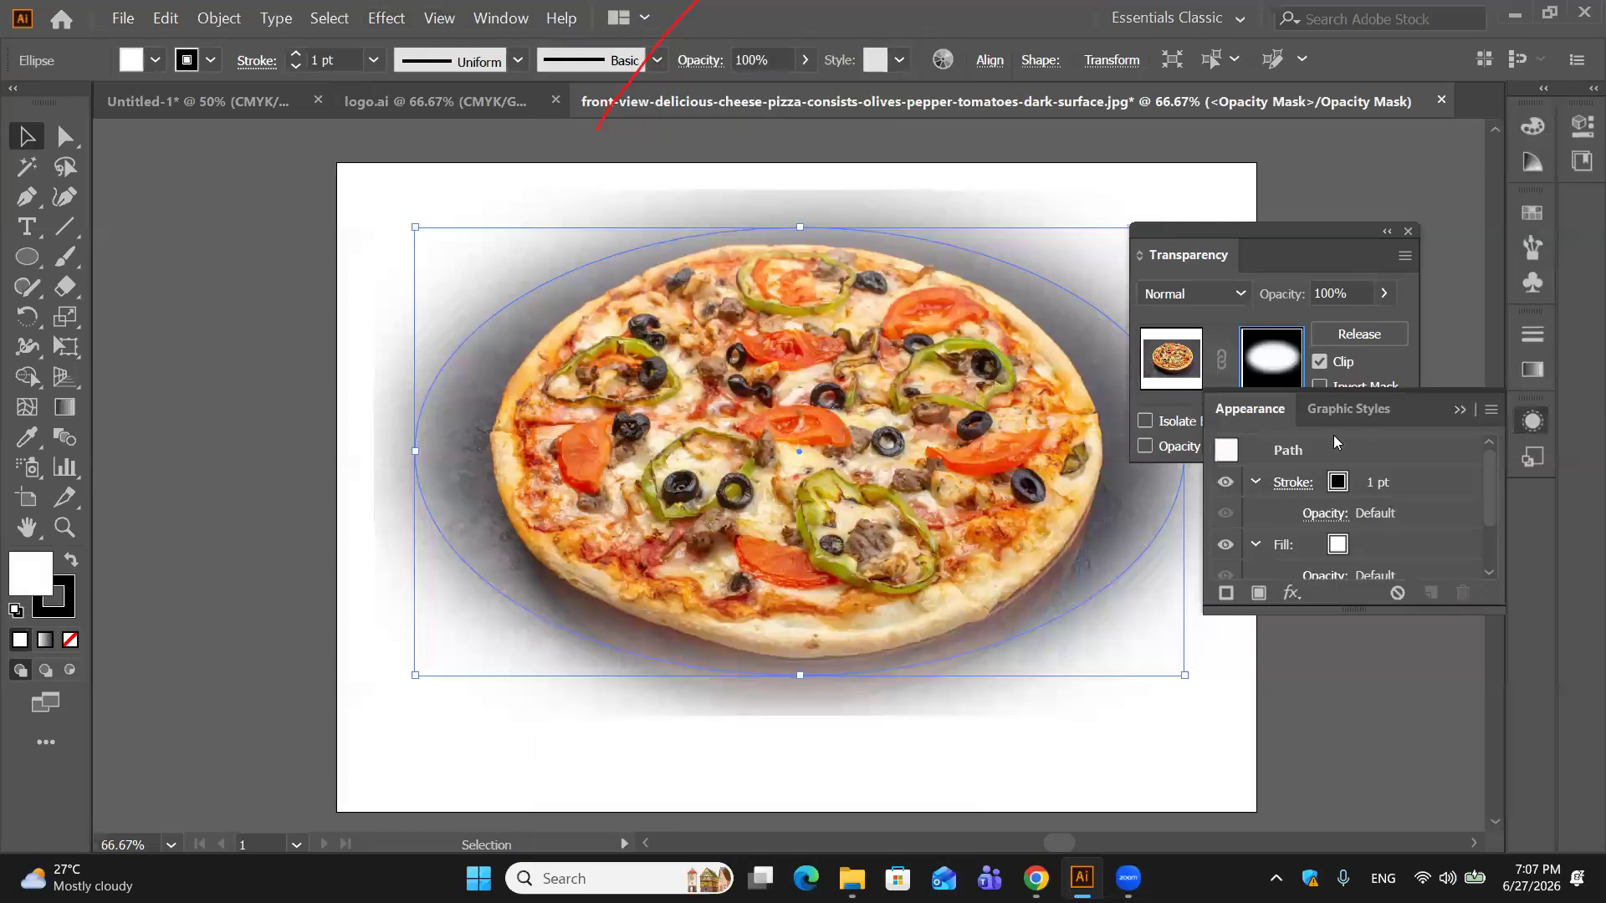
{"action": "left_click", "coordinate": [1494, 410]}
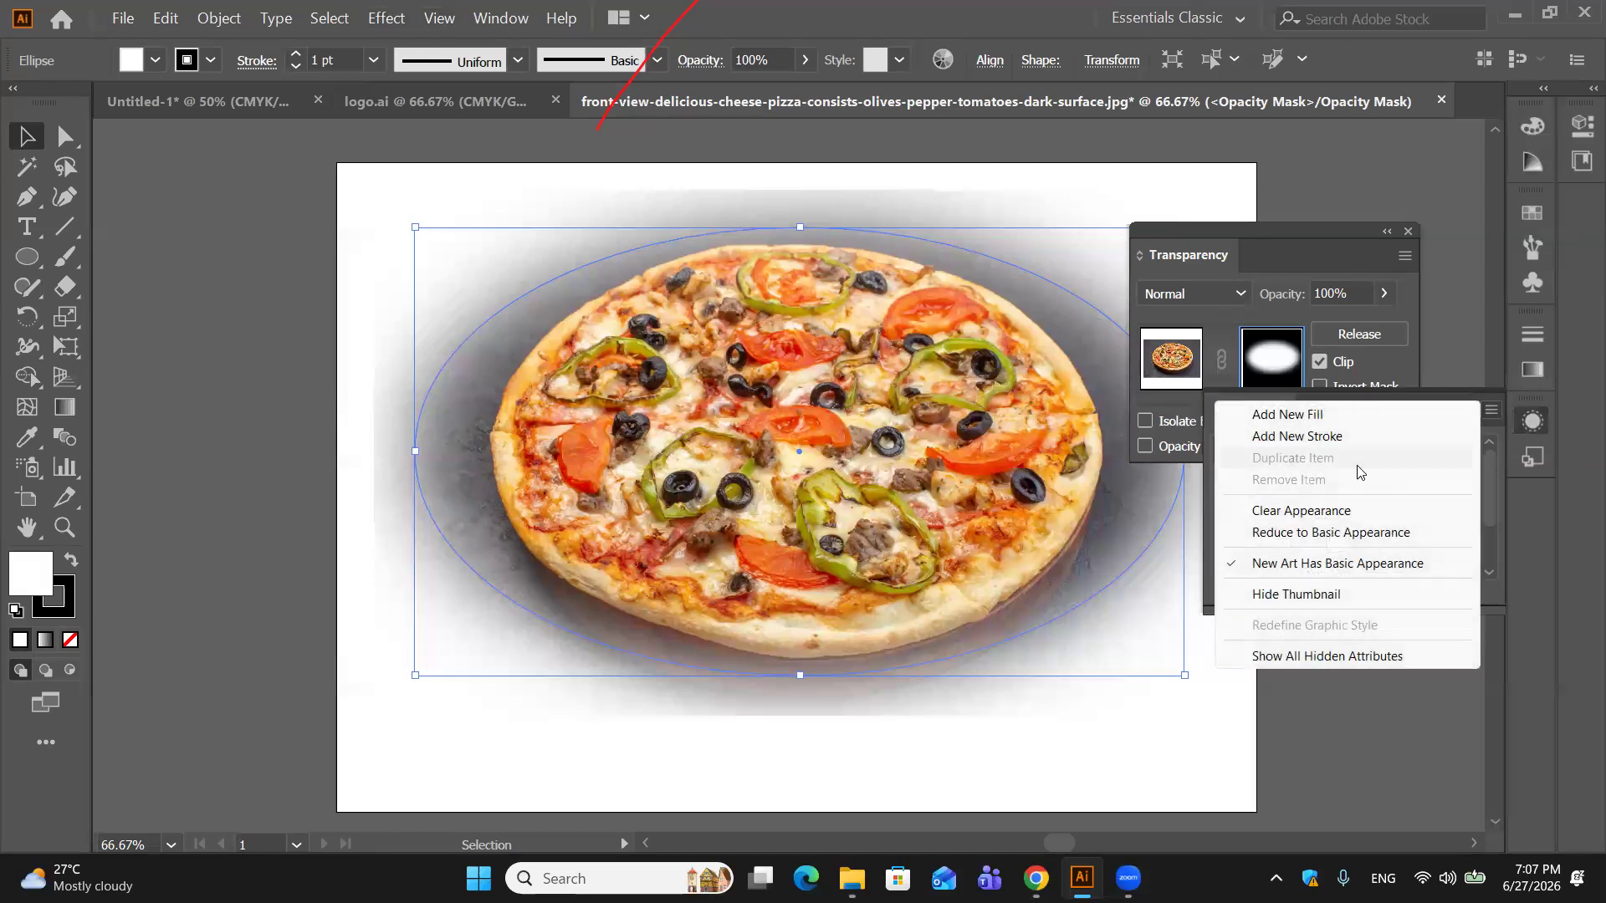
{"action": "left_click", "coordinate": [1342, 738]}
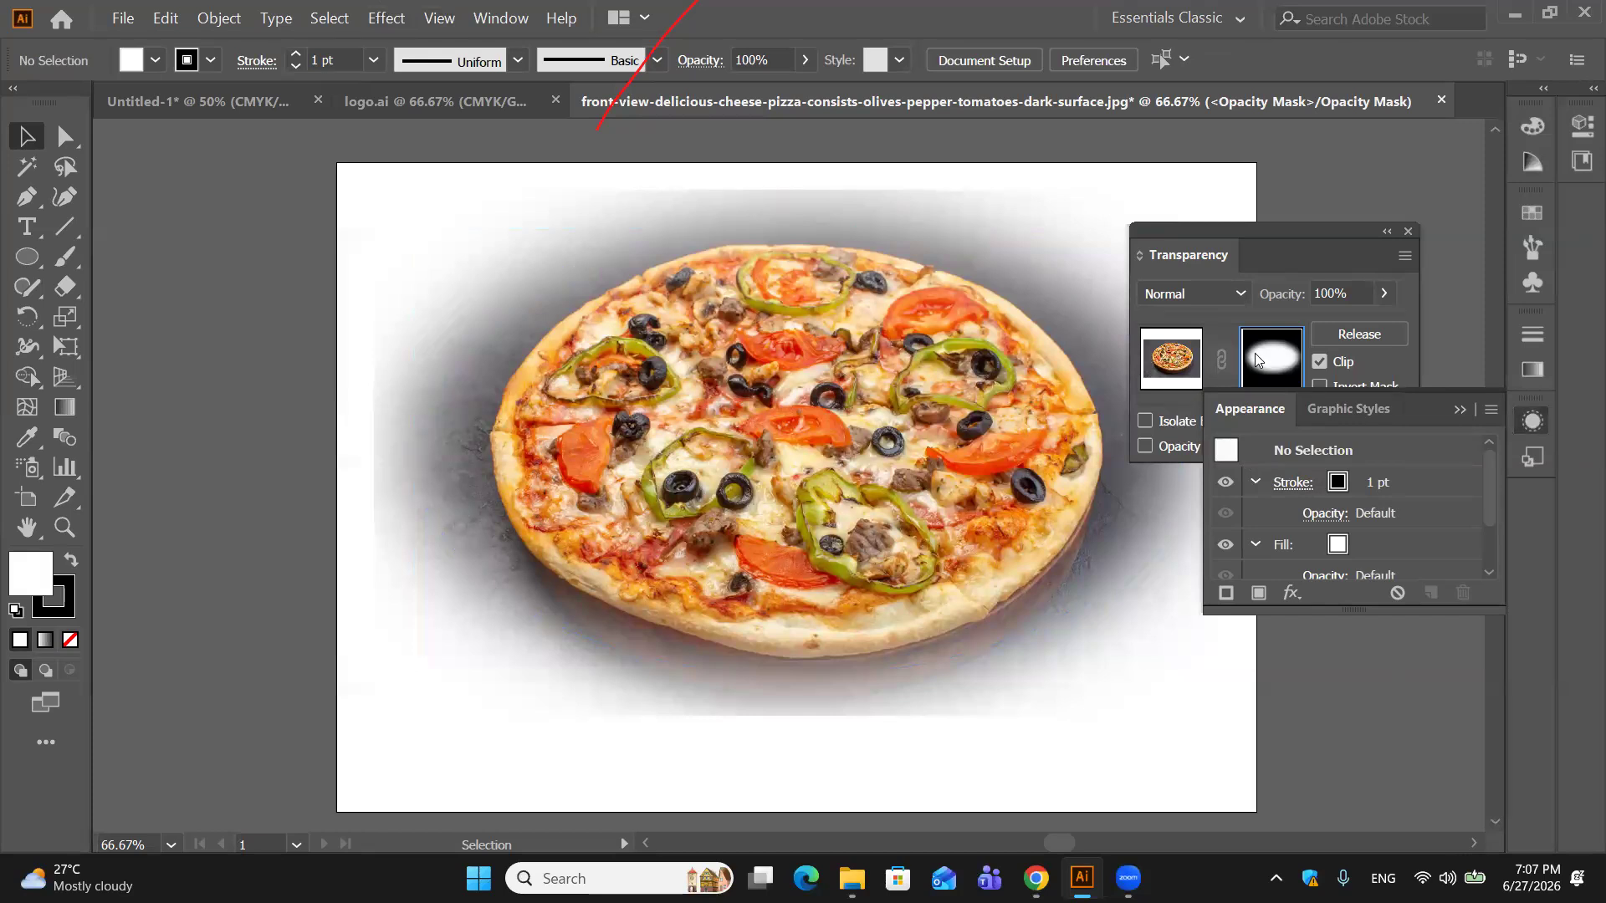
{"action": "left_click", "coordinate": [799, 309]}
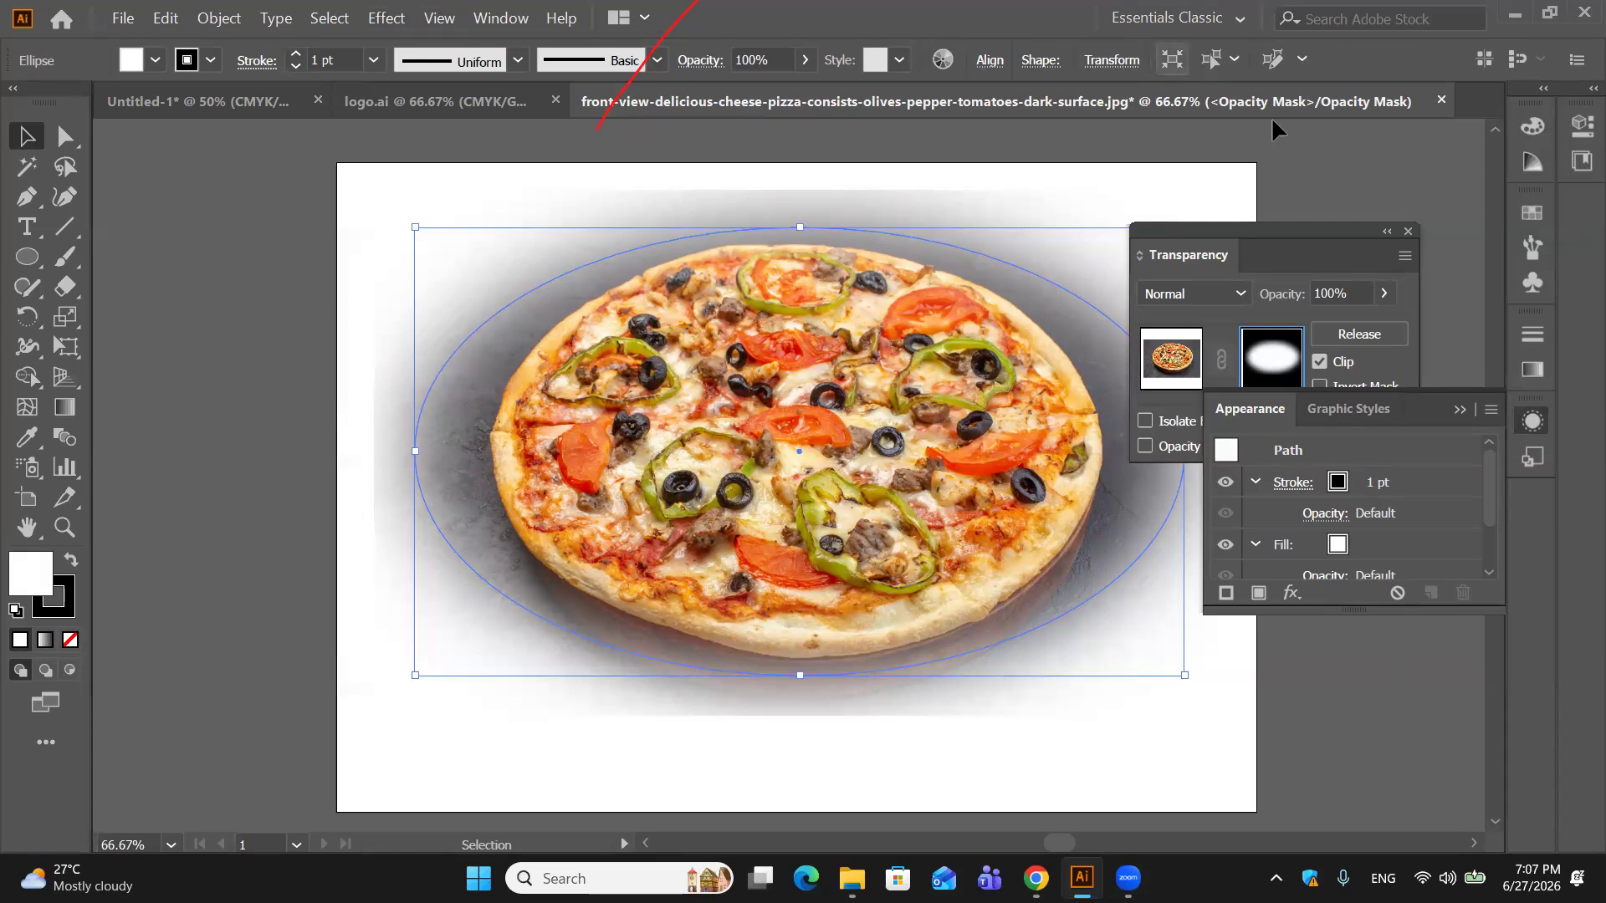
{"action": "left_click_drag", "start_coordinate": [1353, 610], "coordinate": [1354, 751]}
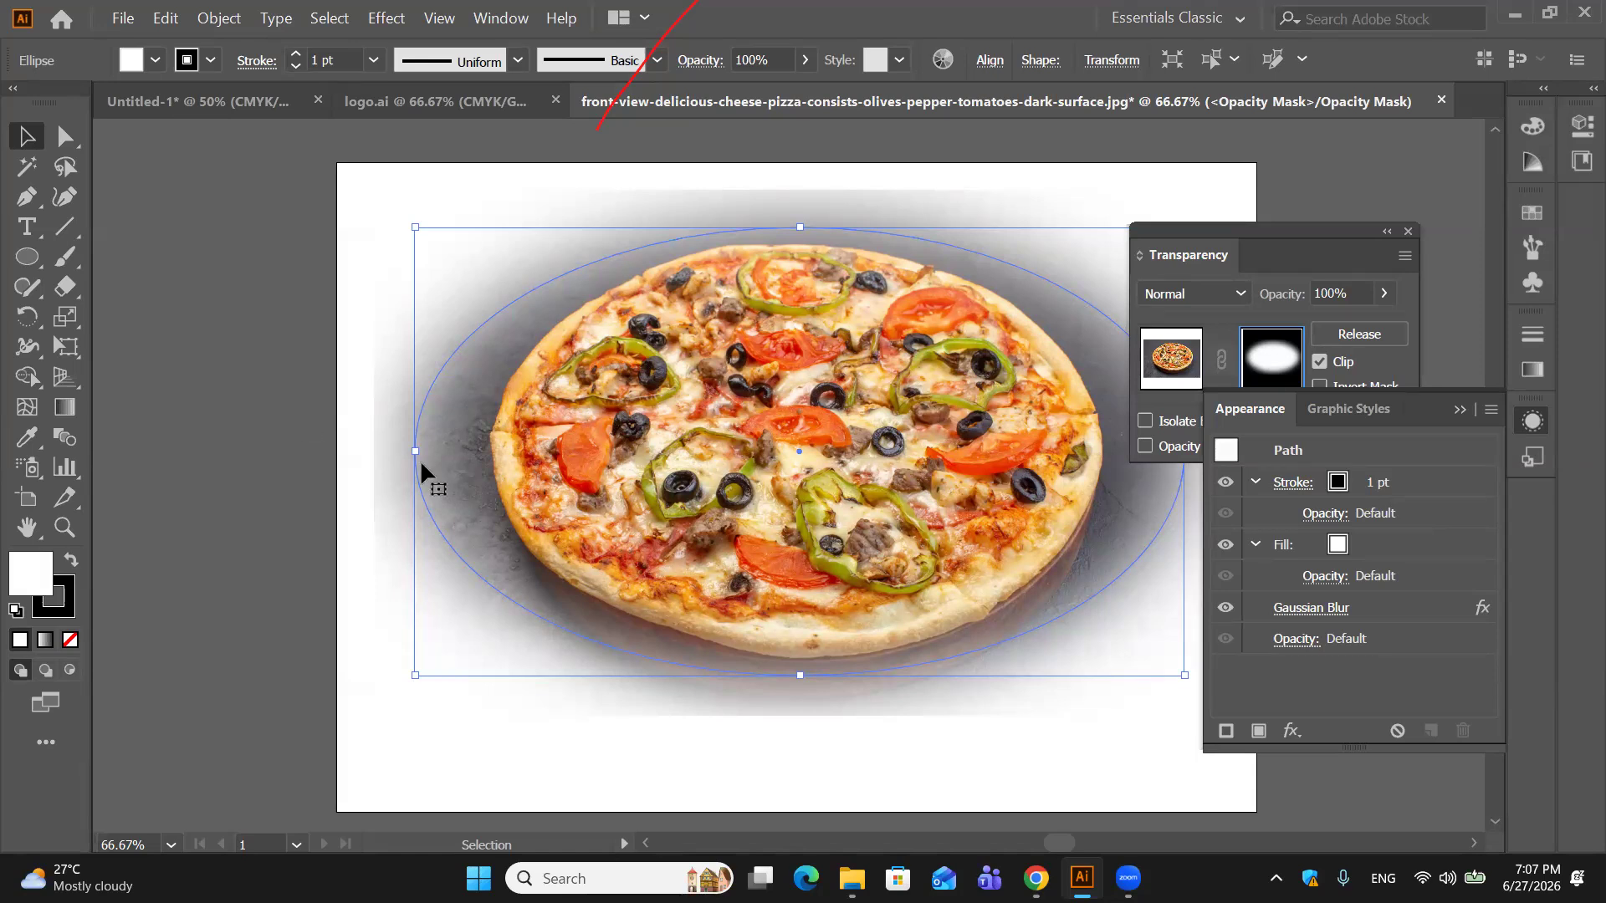
Step: Reopen the mask ellipse's Gaussian Blur with the preview on, try a 25-pixel radius, and return to the photo
{"action": "left_click", "coordinate": [1304, 607]}
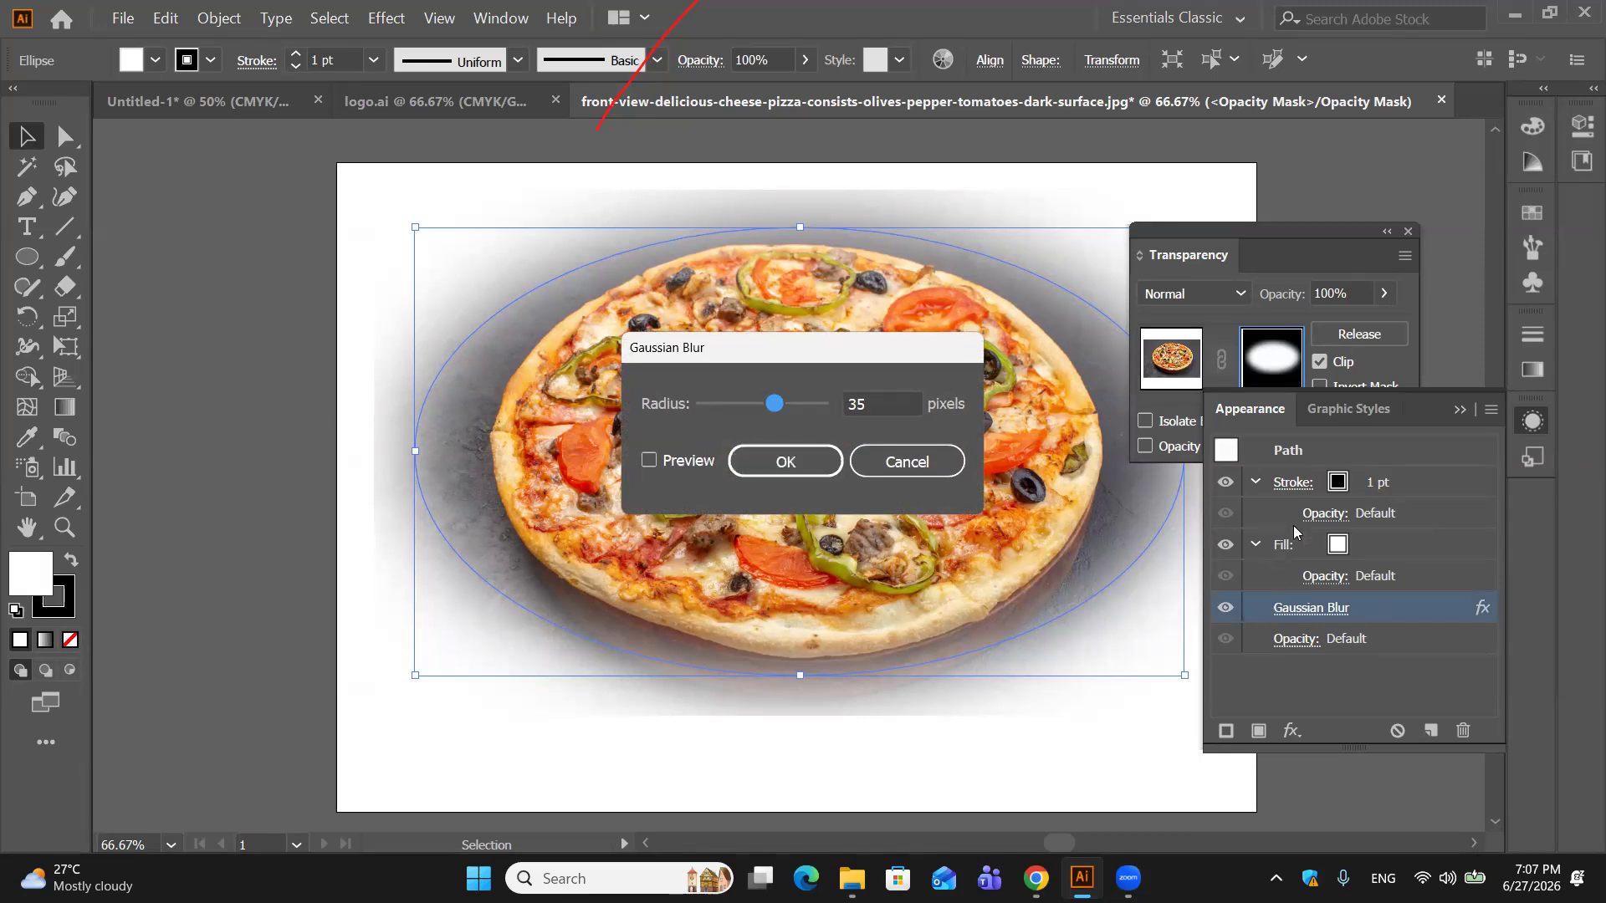
{"action": "left_click", "coordinate": [649, 460]}
{"action": "scroll", "coordinate": [870, 397], "scroll_direction": "down", "scroll_amount": 10}
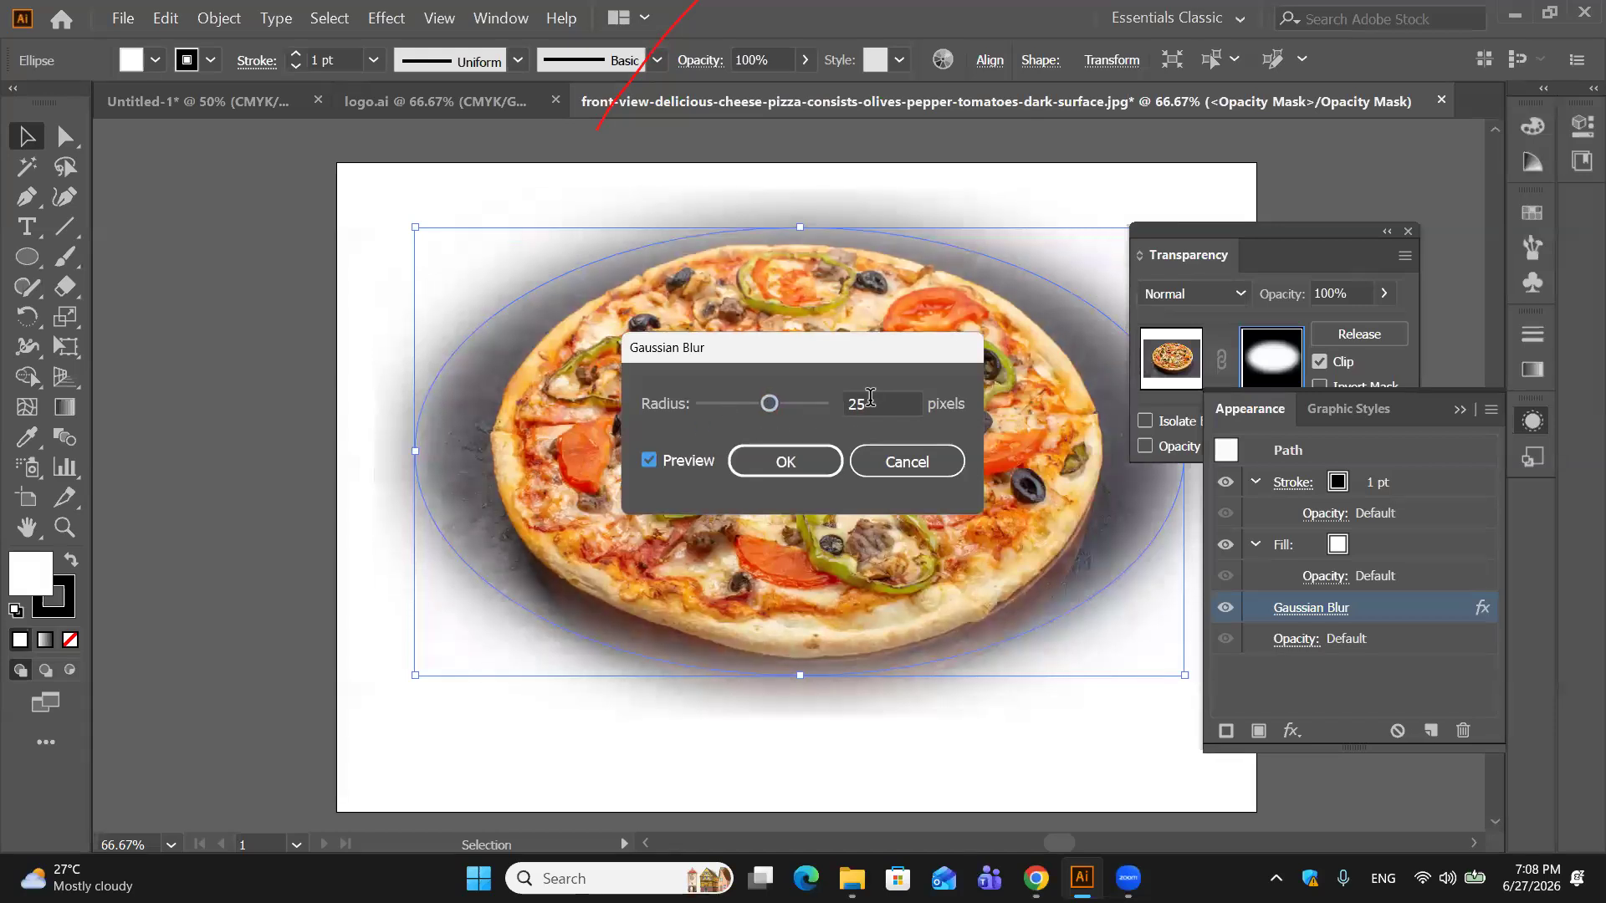
{"action": "left_click", "coordinate": [761, 473]}
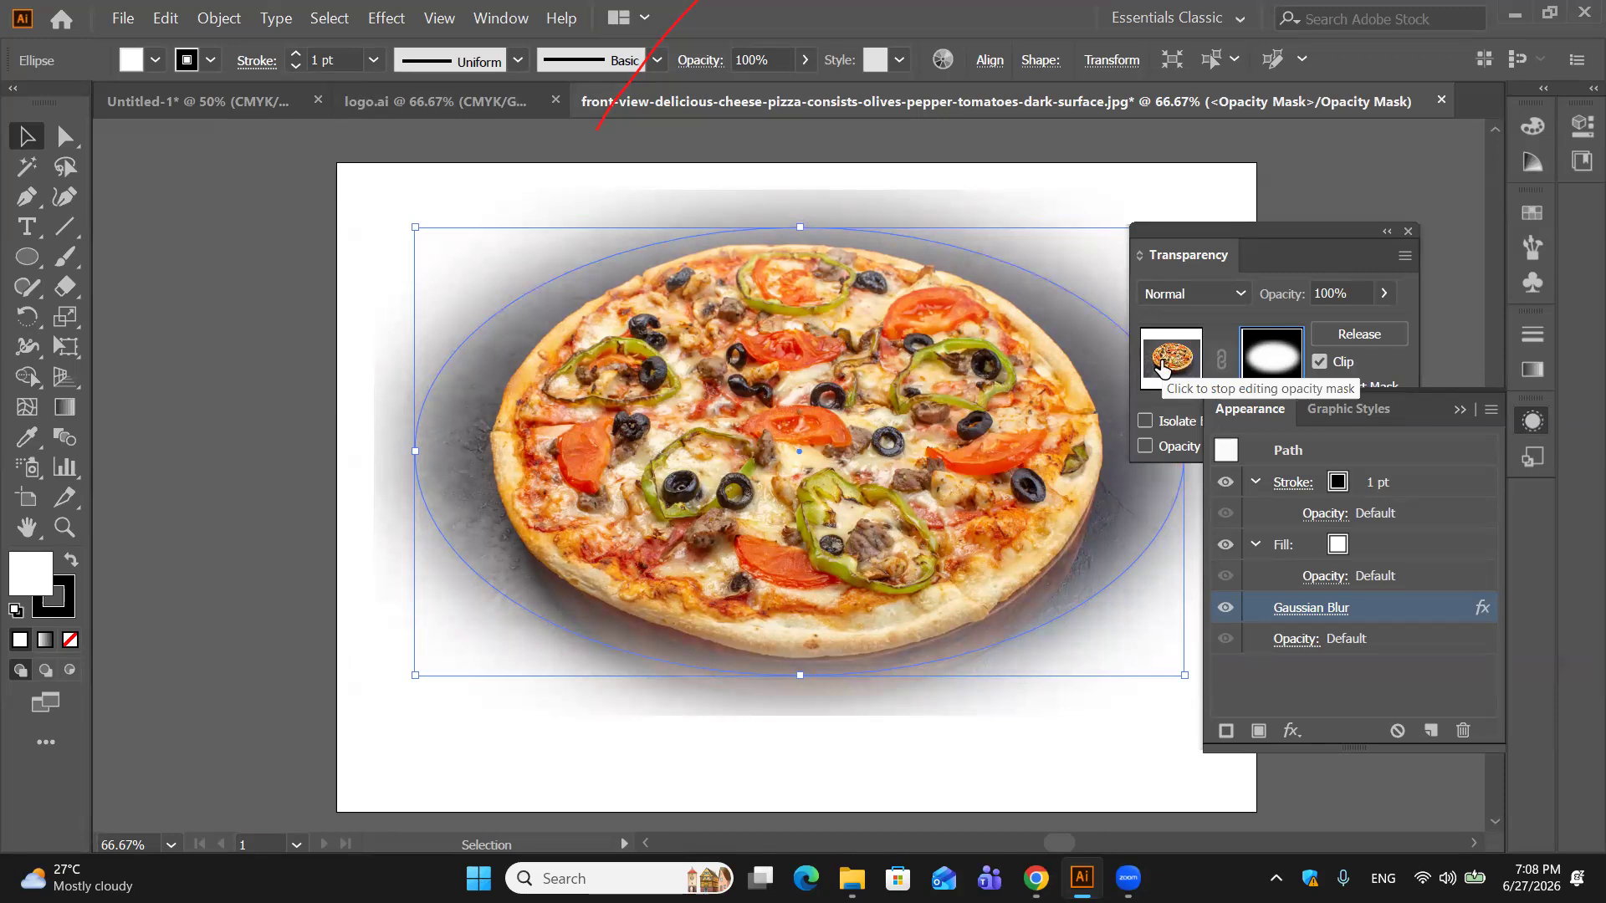
{"action": "left_click", "coordinate": [1162, 368]}
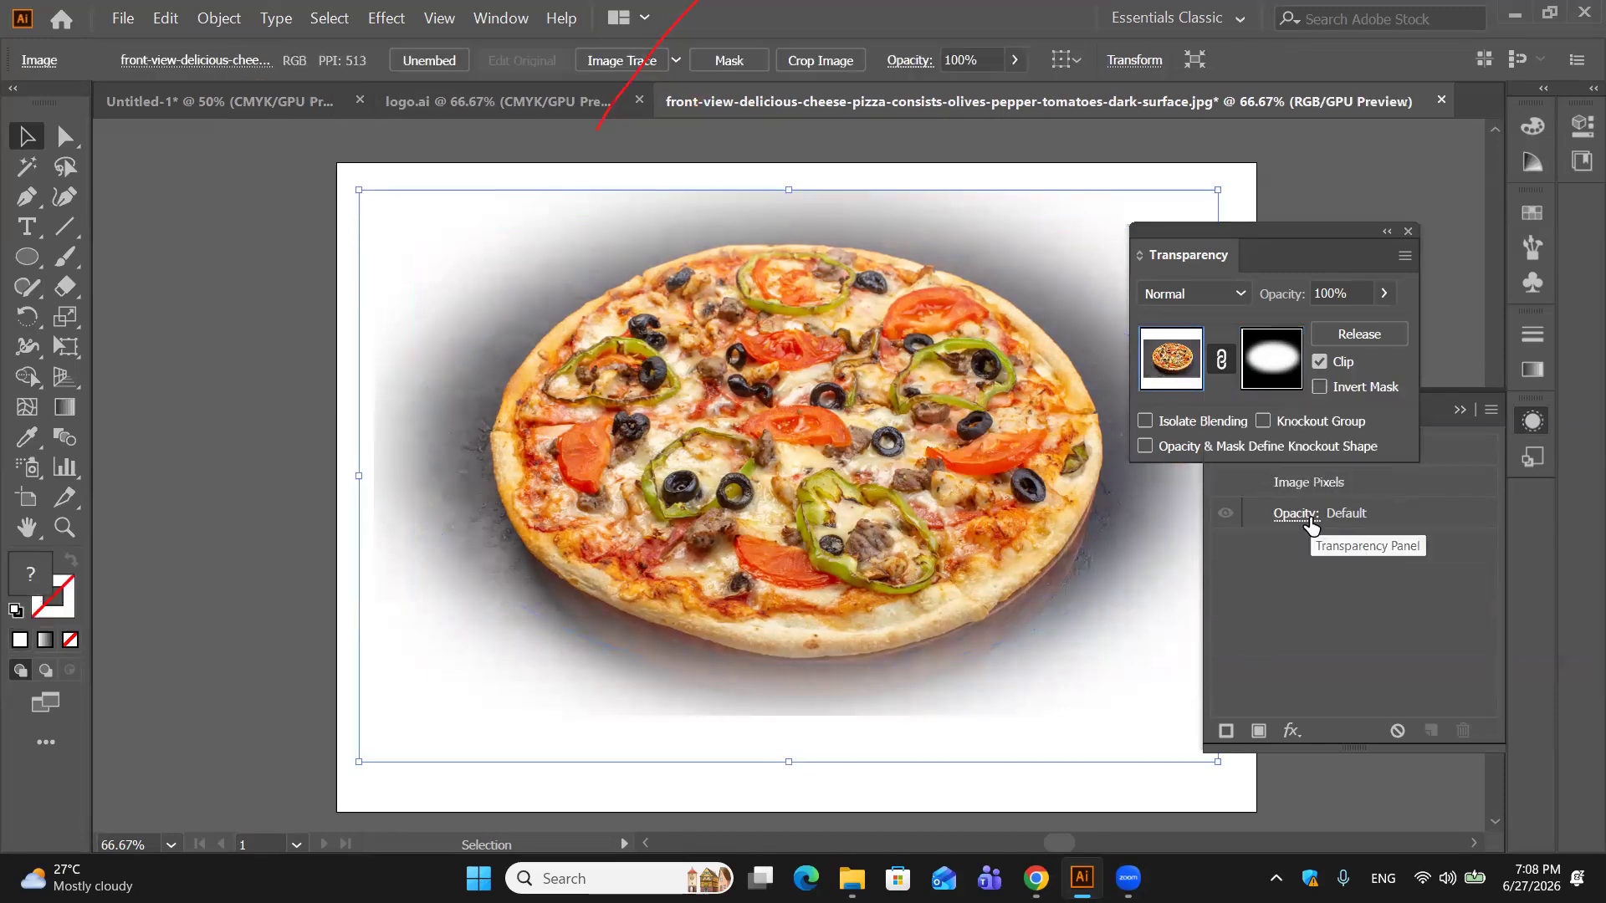
Step: Set the mask ellipse's Gaussian Blur radius to 27 pixels with the preview on, and return to the photo
{"action": "left_click", "coordinate": [1254, 359]}
{"action": "left_click", "coordinate": [1292, 617]}
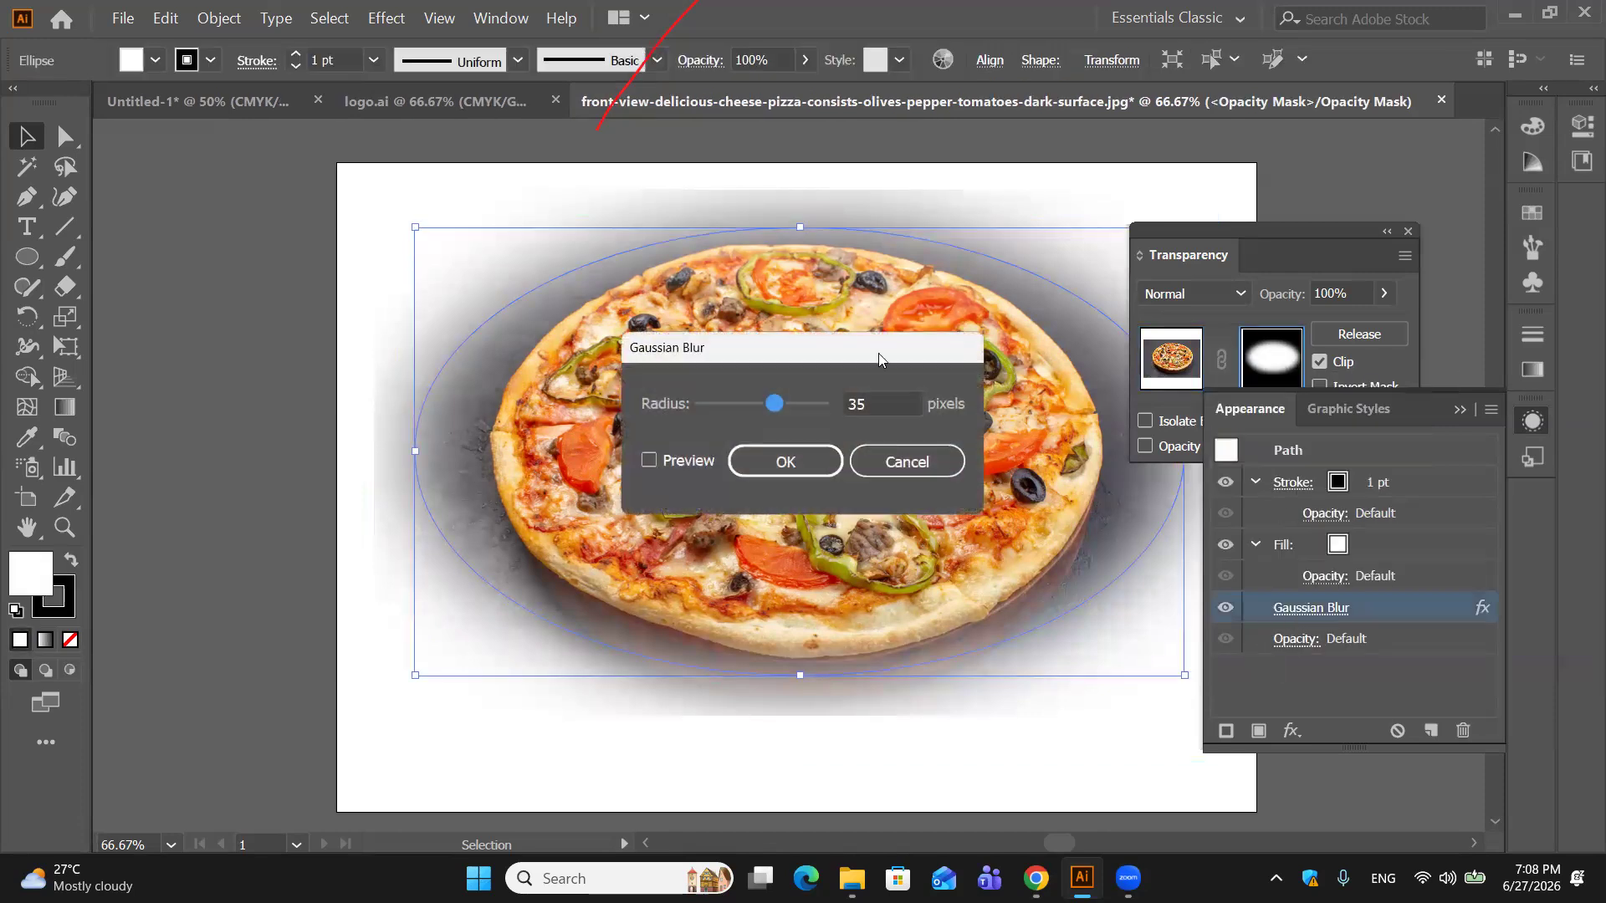
{"action": "left_click", "coordinate": [650, 460]}
{"action": "scroll", "coordinate": [866, 397], "scroll_direction": "down", "scroll_amount": 8}
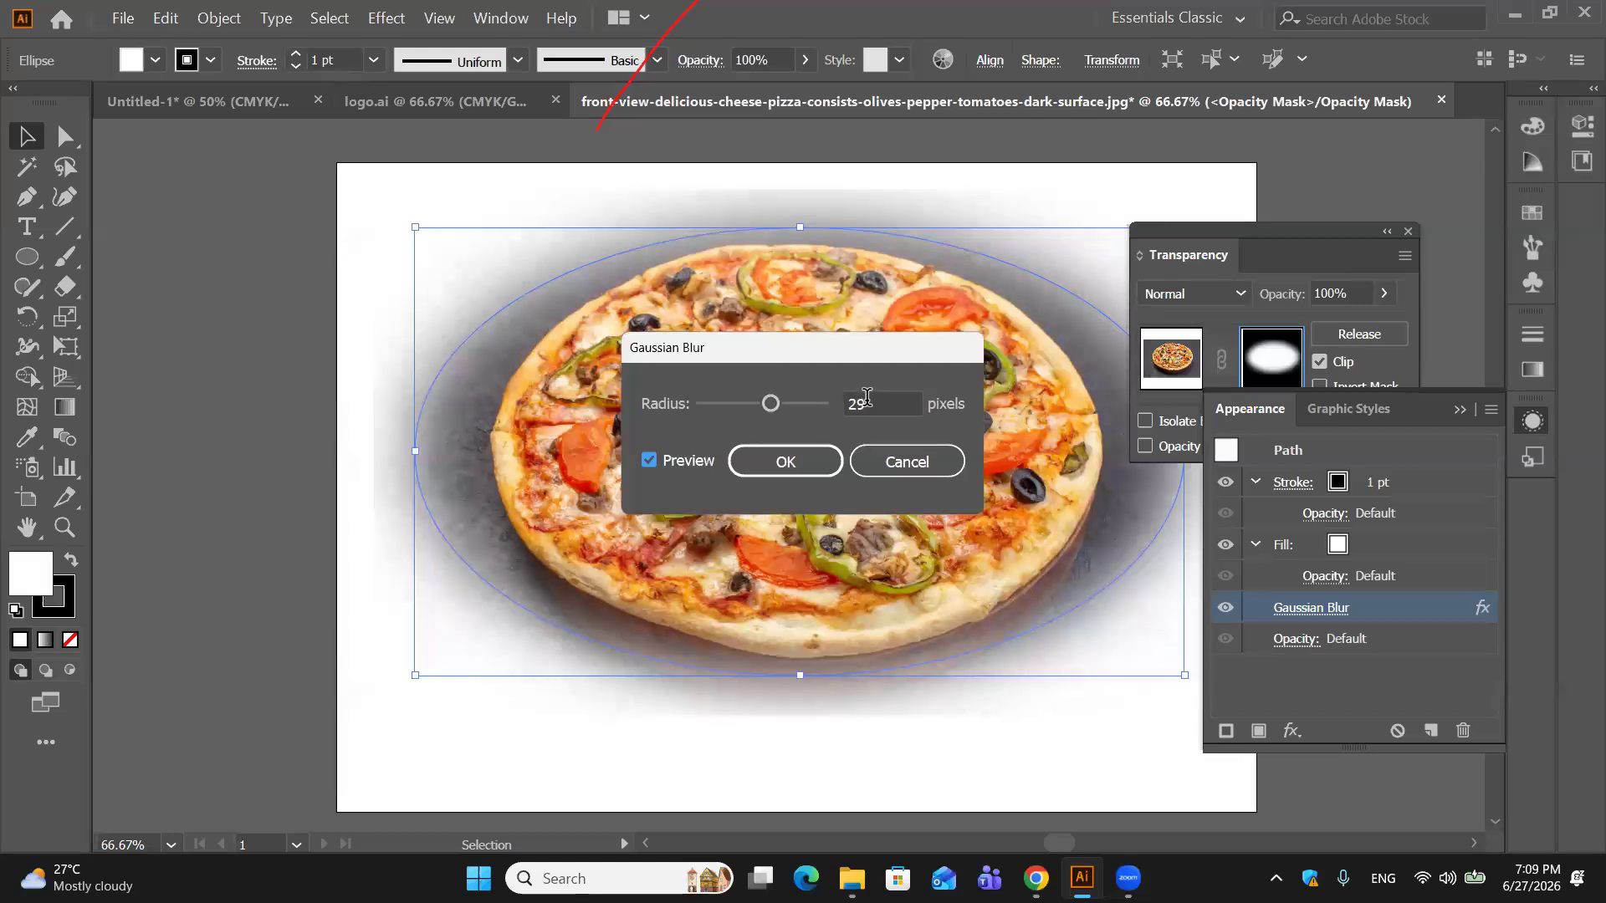
{"action": "left_click", "coordinate": [822, 467]}
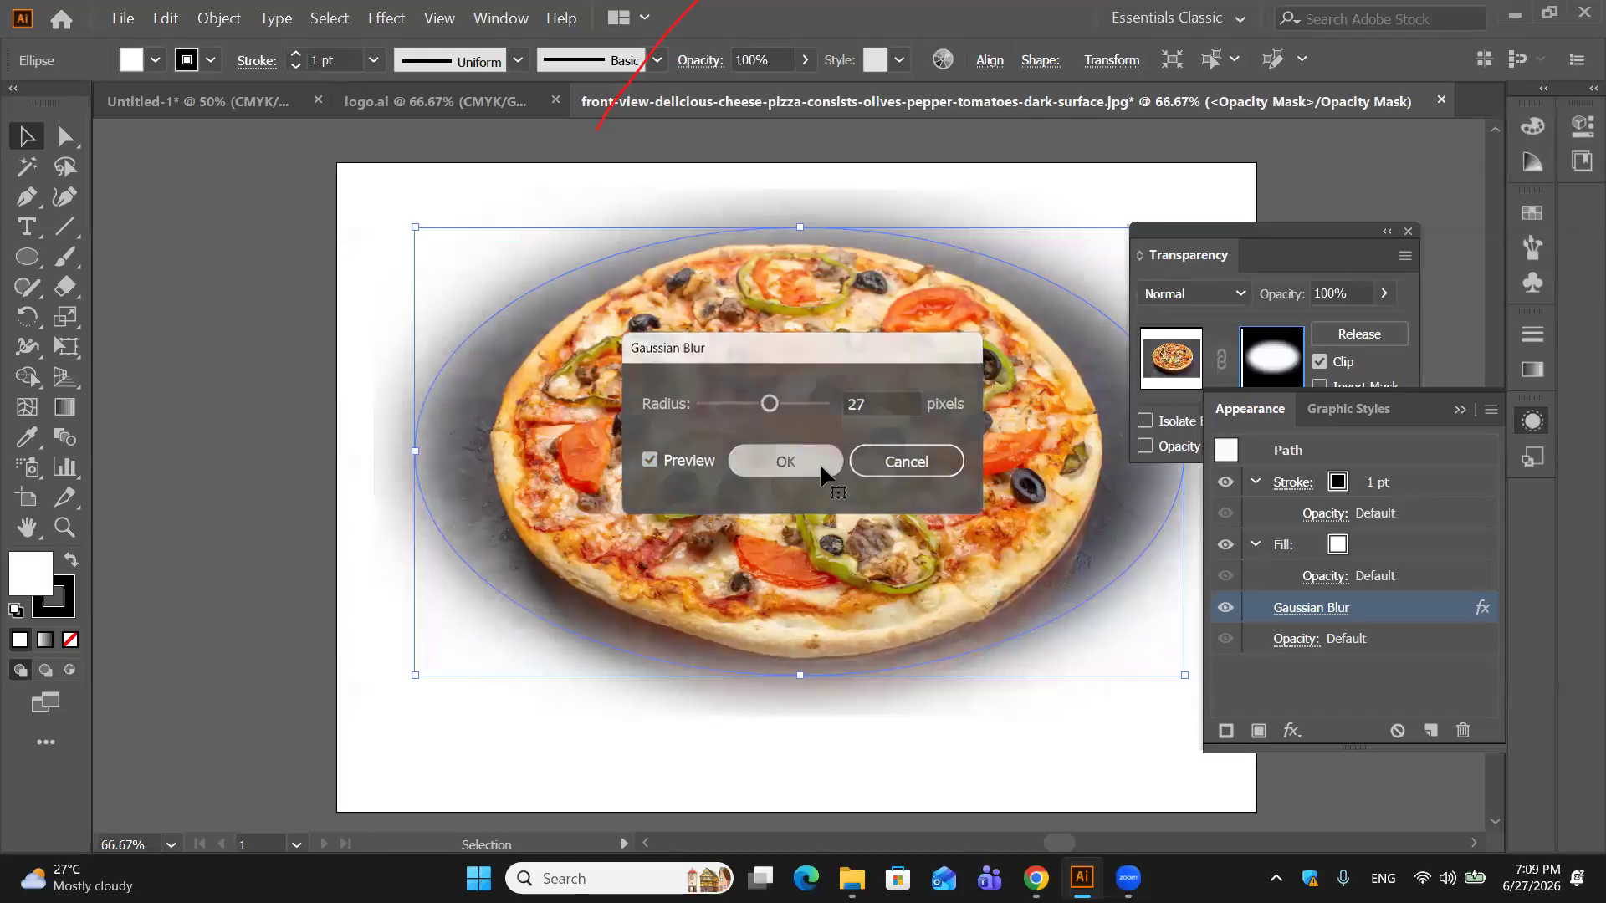
{"action": "left_click", "coordinate": [1156, 366]}
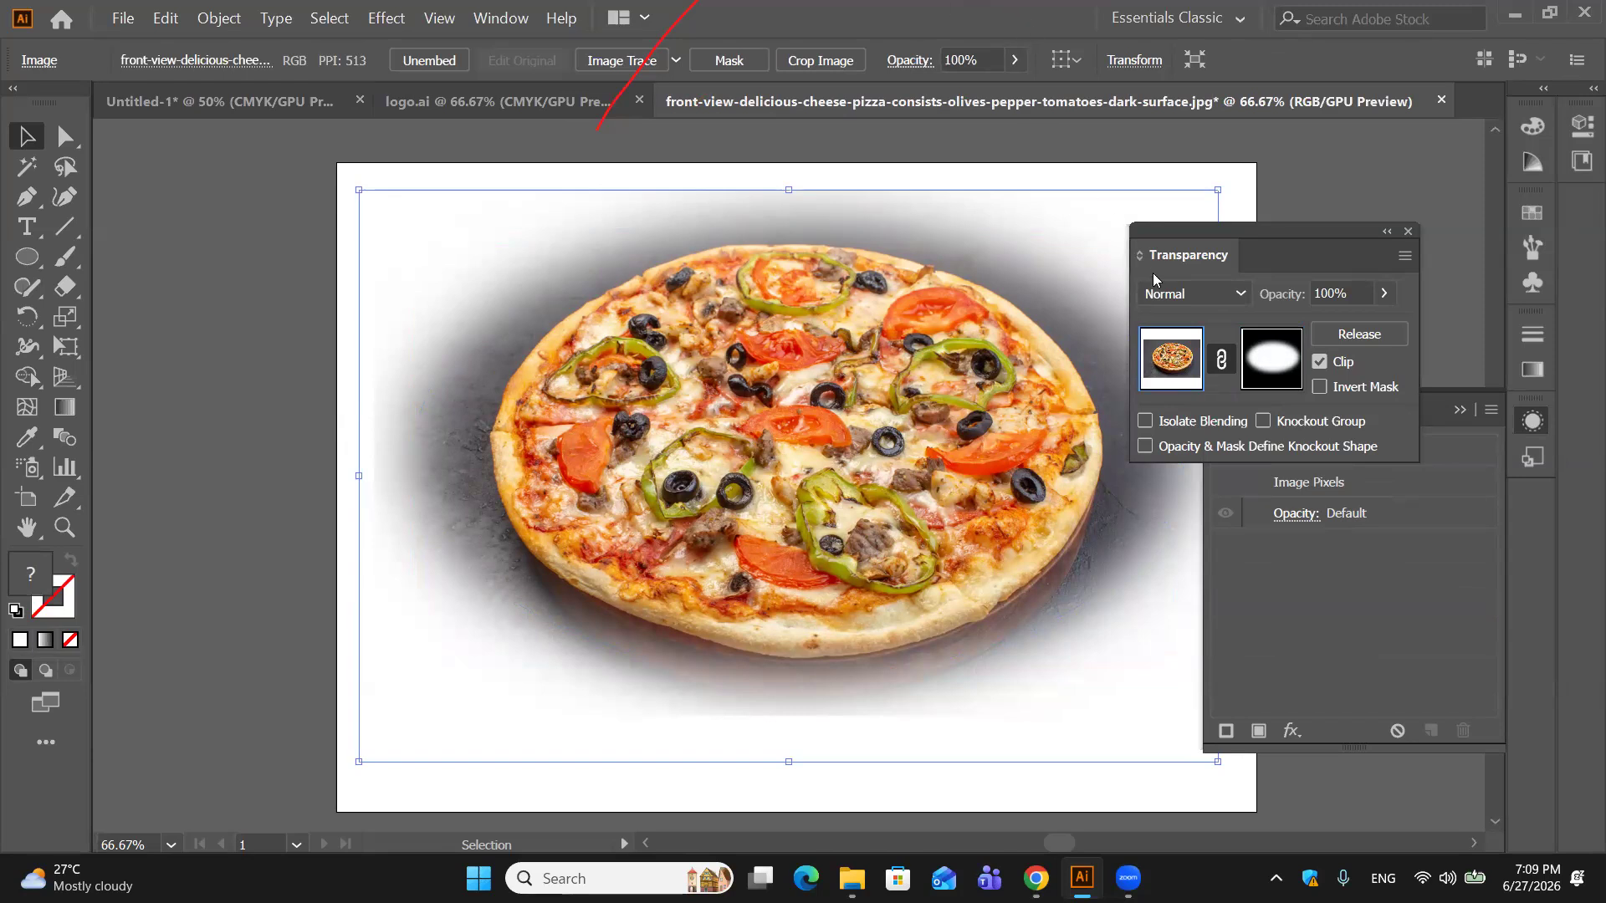
Step: Try adding extra white ellipses to the opacity mask, undo them, and return to the photo
{"action": "left_click", "coordinate": [1262, 385]}
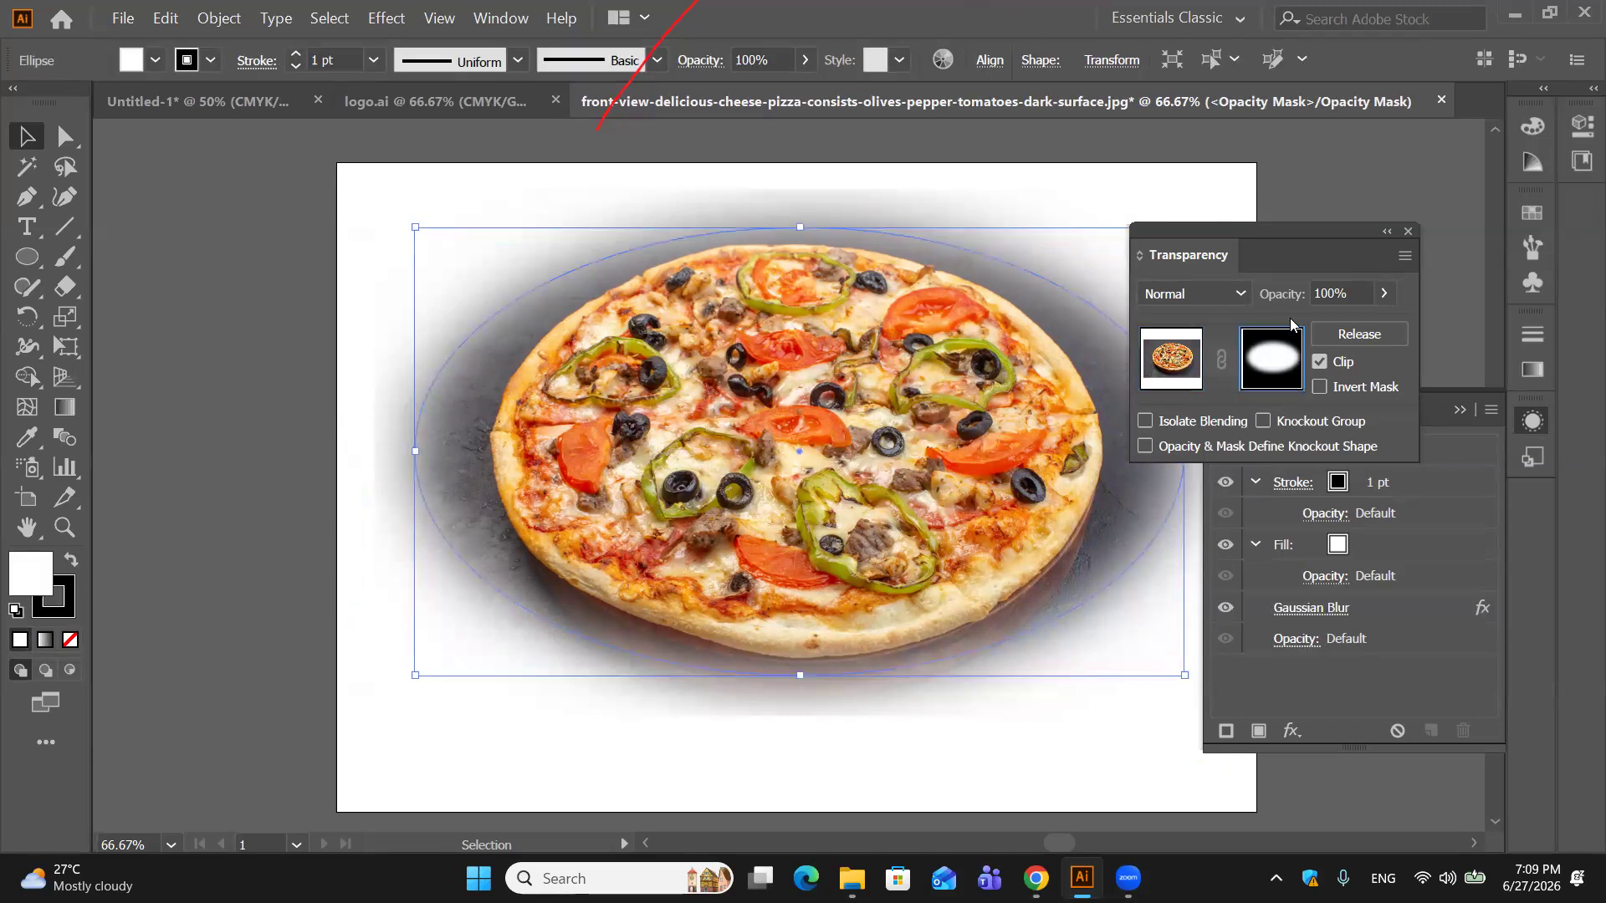
{"action": "left_click", "coordinate": [13, 261]}
{"action": "left_click_drag", "start_coordinate": [363, 235], "coordinate": [588, 407]}
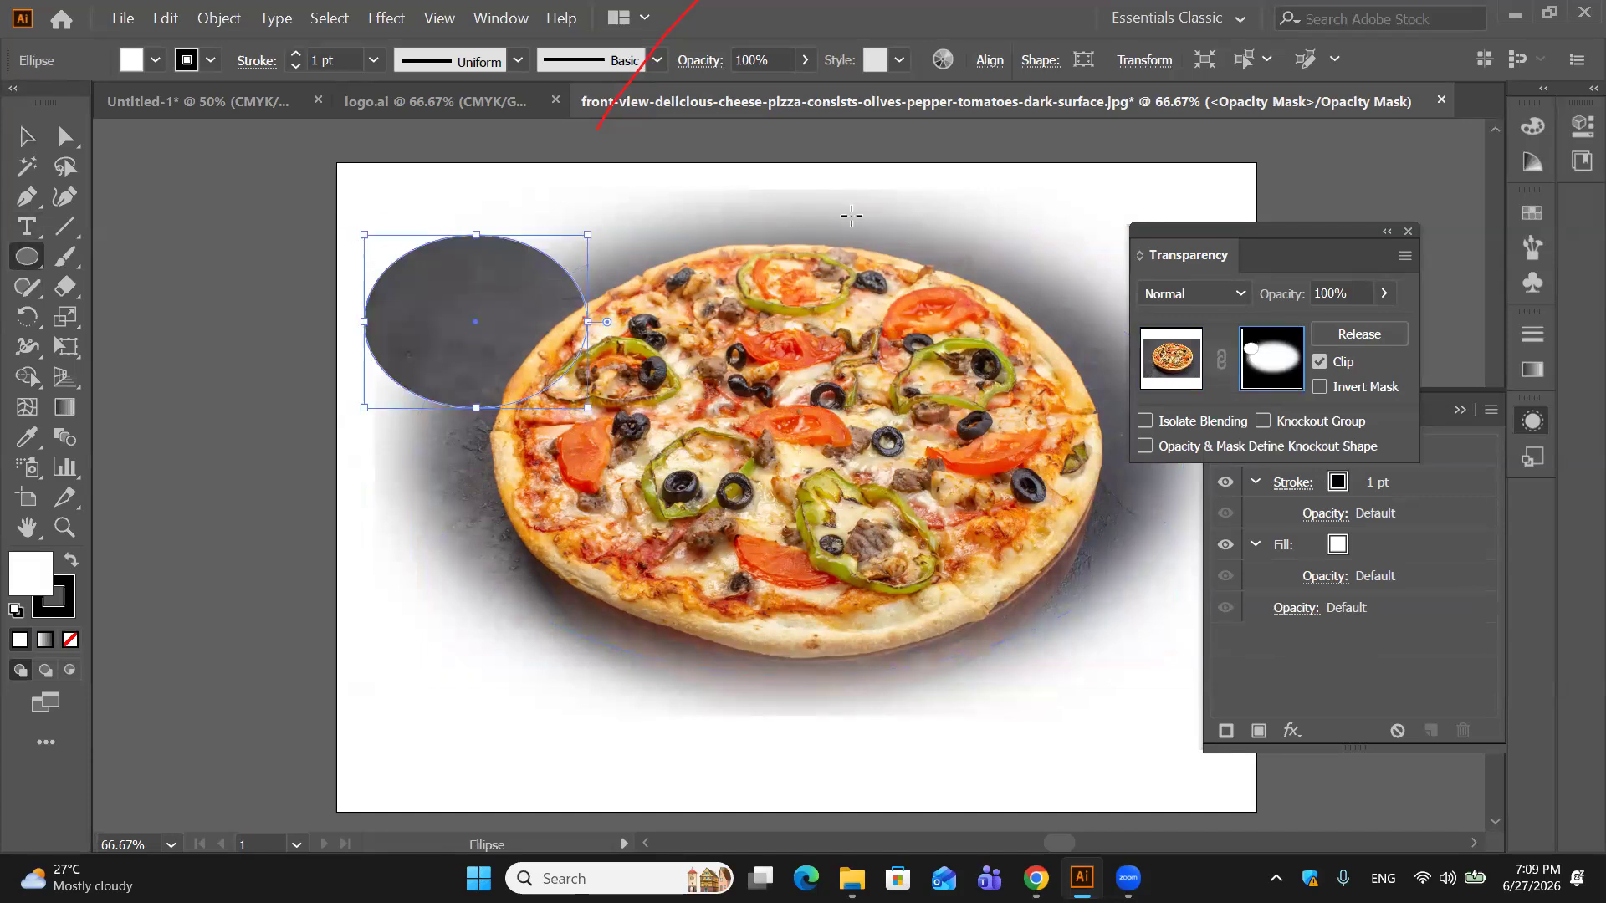
{"action": "left_click_drag", "start_coordinate": [852, 215], "coordinate": [1011, 387]}
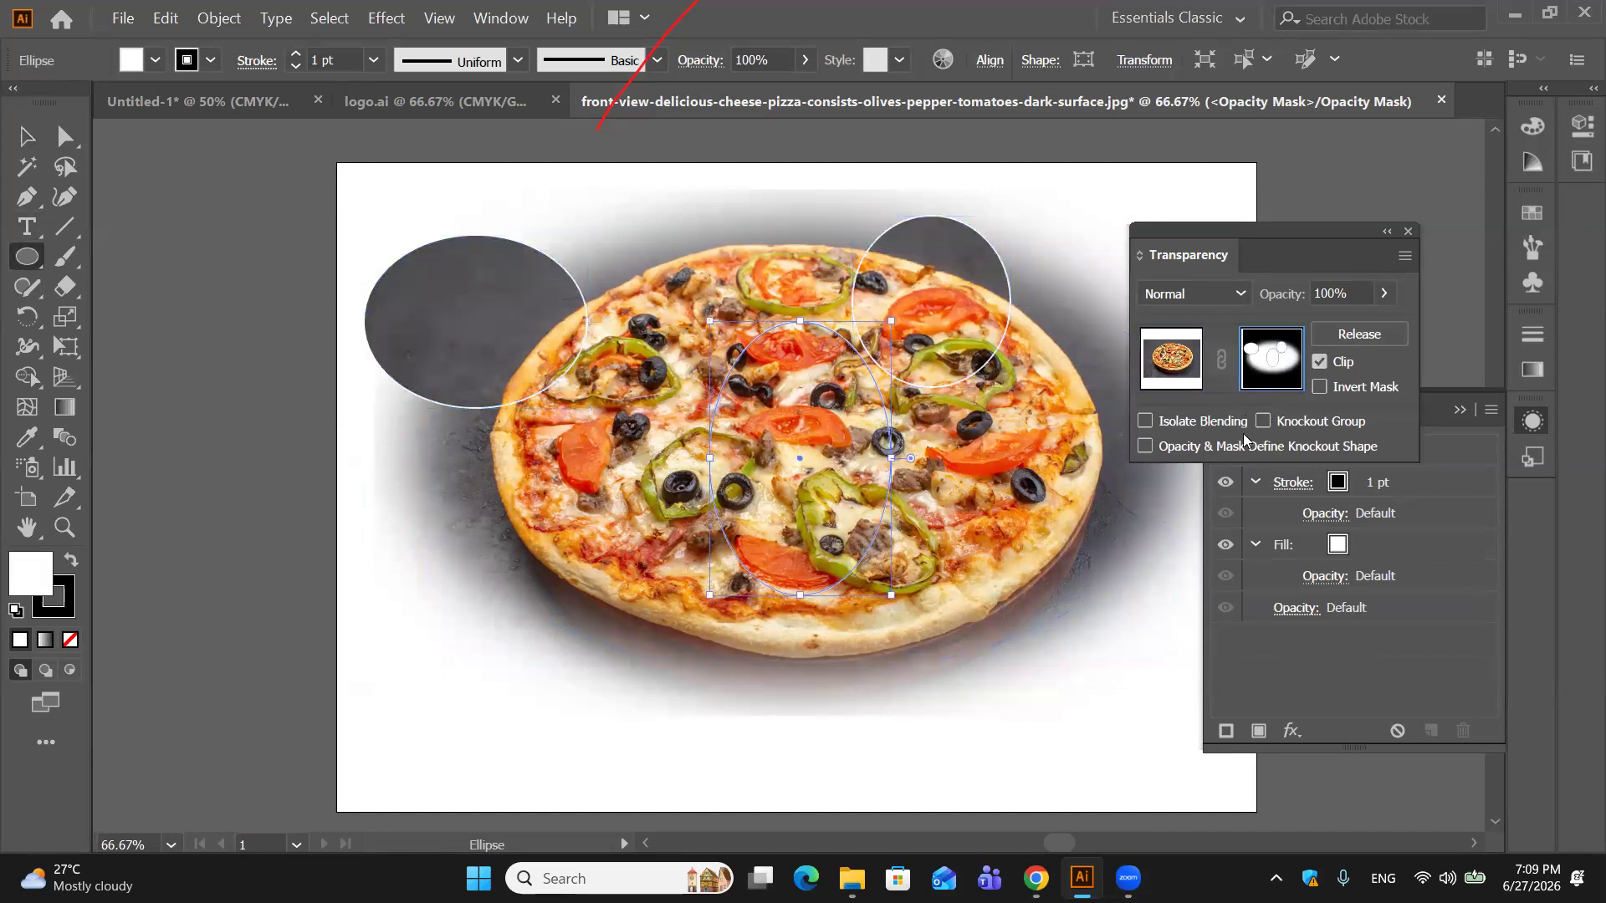
{"action": "key", "text": "ctrl+z"}
{"action": "key", "text": "ctrl+z"}
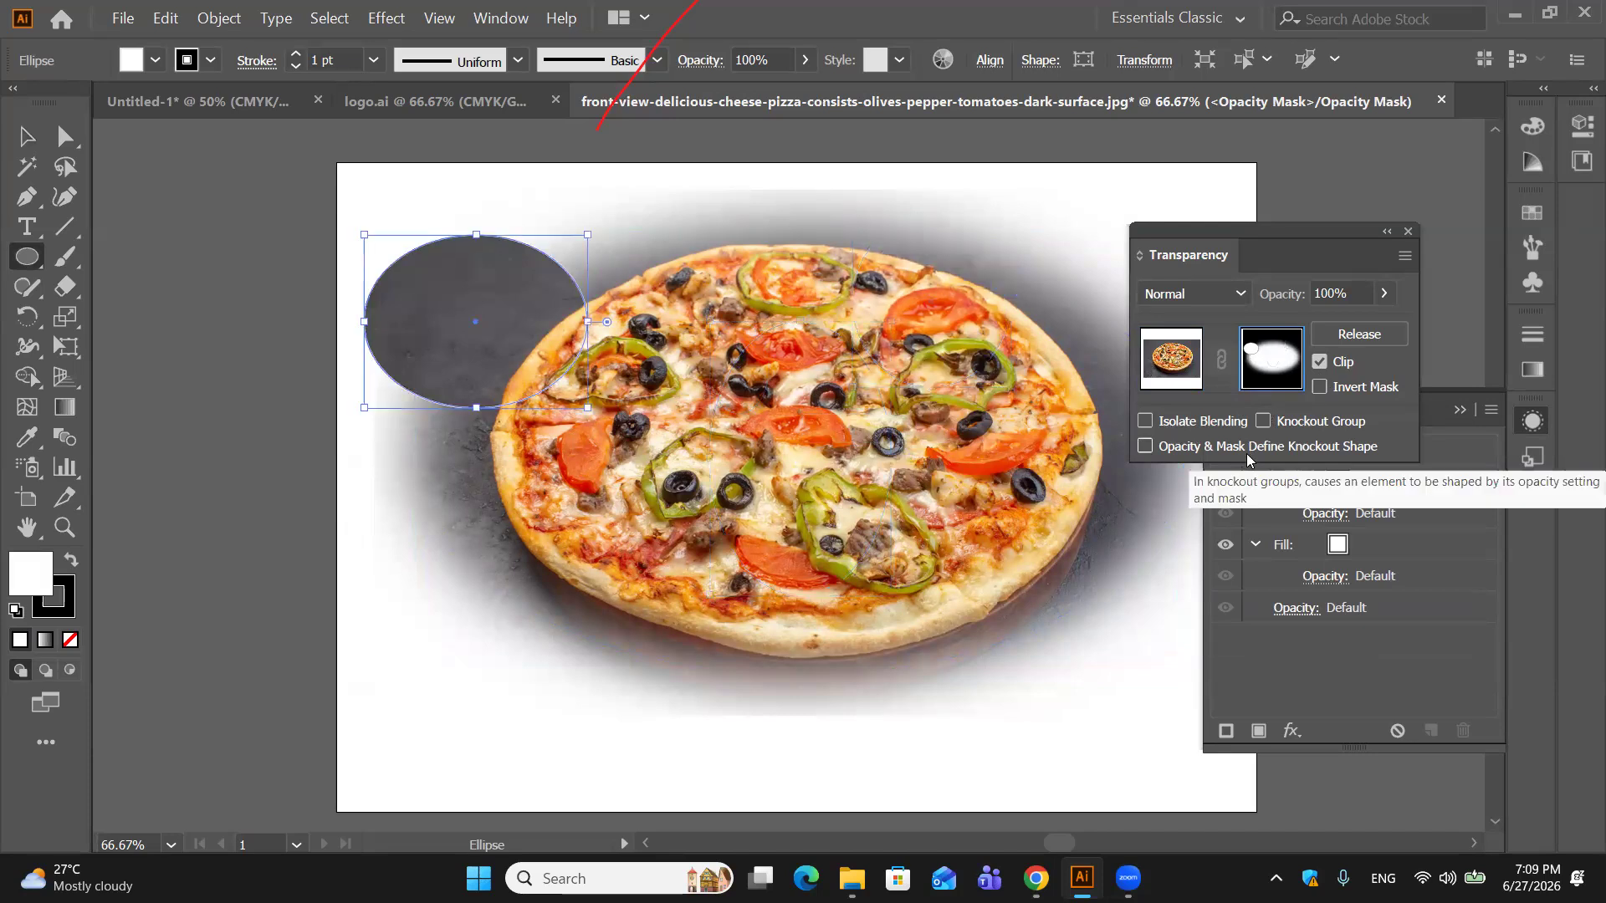
{"action": "left_click", "coordinate": [1174, 368]}
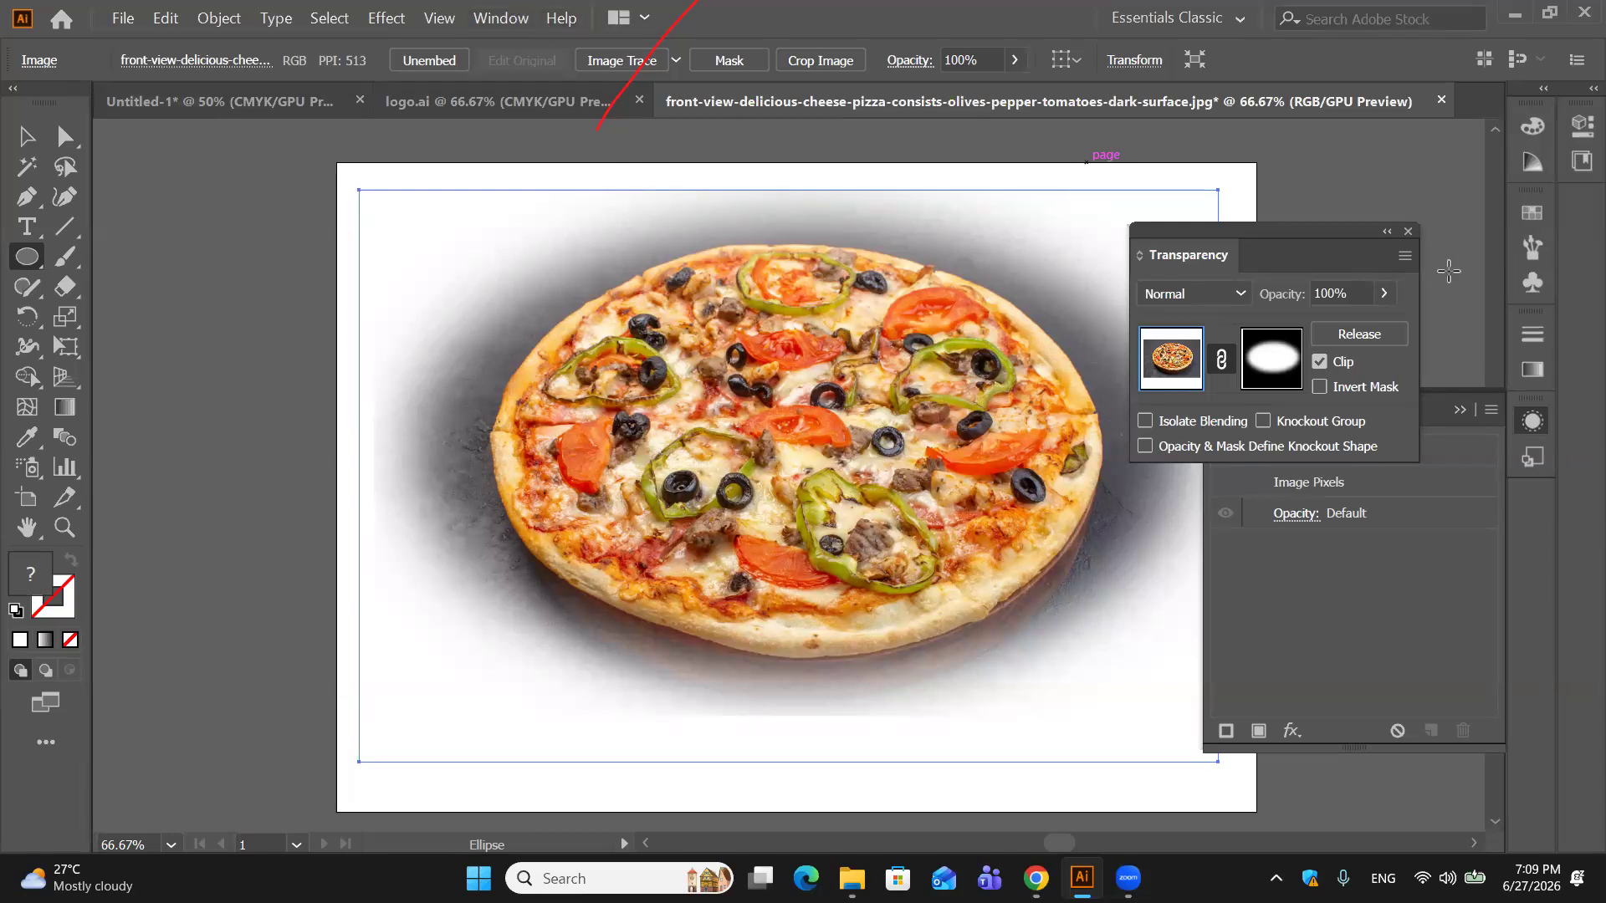
Step: Close the Transparency controls and collapse the Appearance attributes
{"action": "left_click", "coordinate": [1392, 233]}
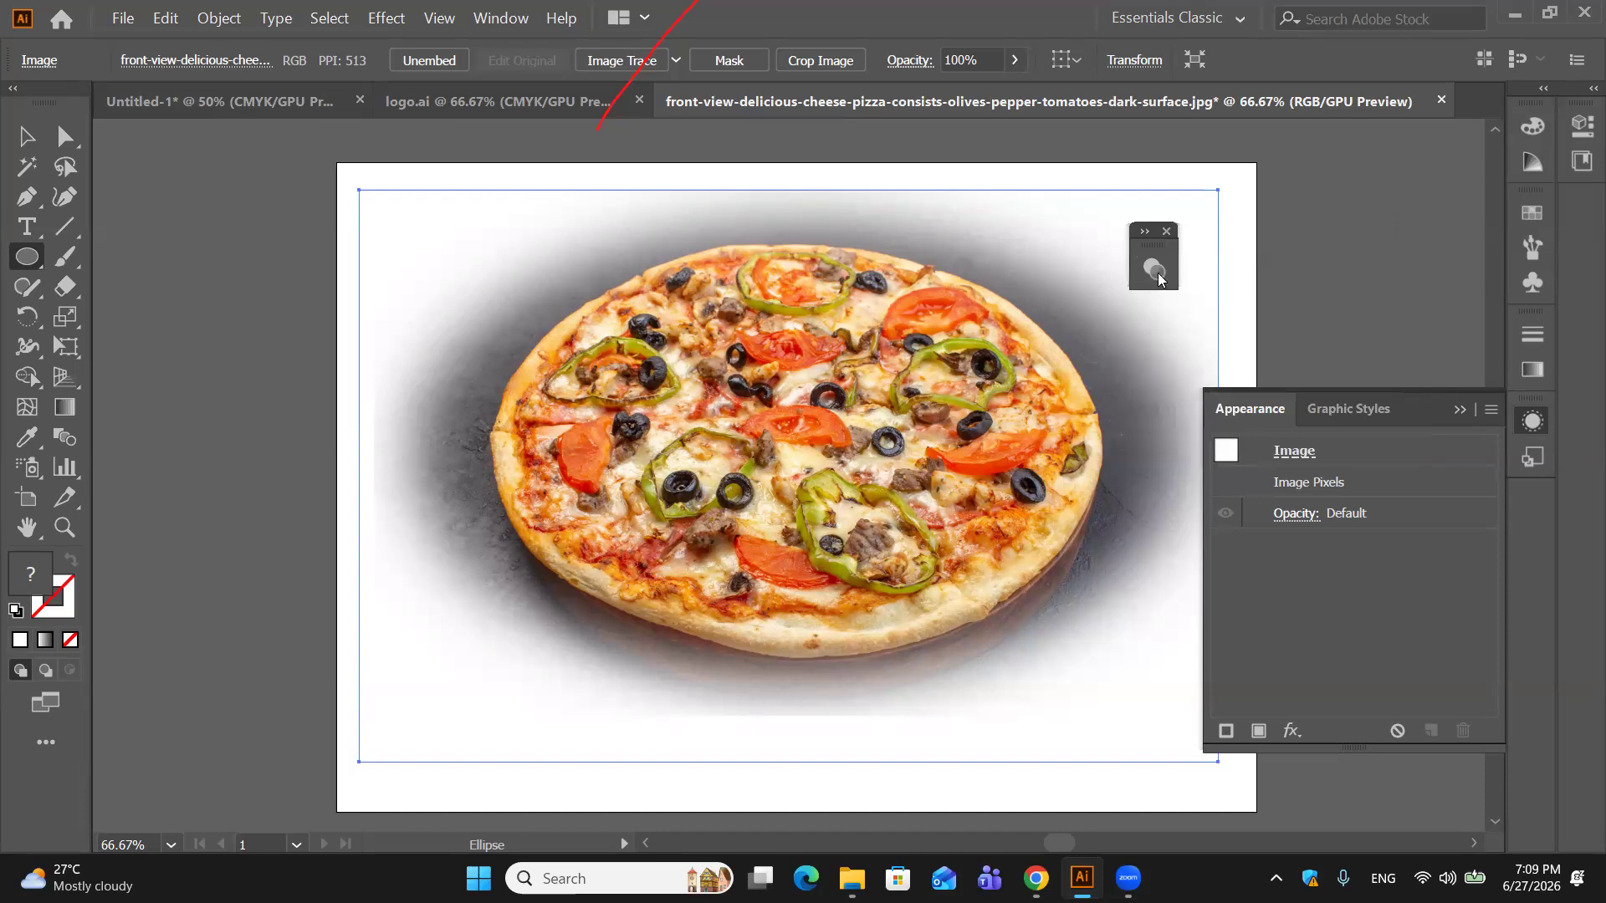
{"action": "left_click", "coordinate": [1168, 229]}
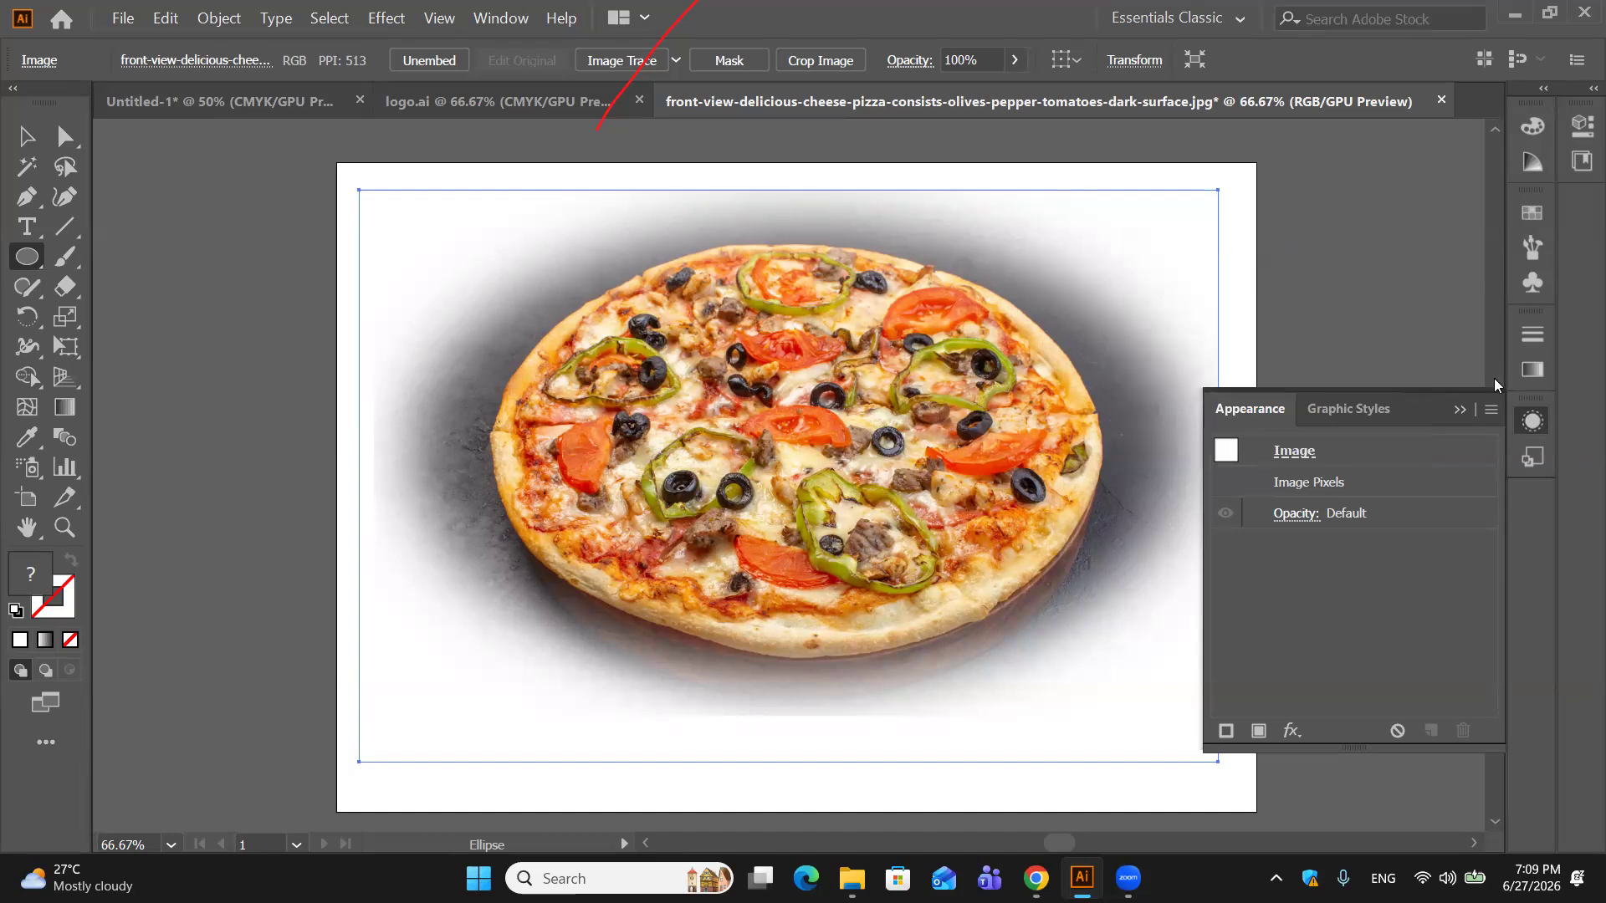
{"action": "left_click", "coordinate": [1458, 407]}
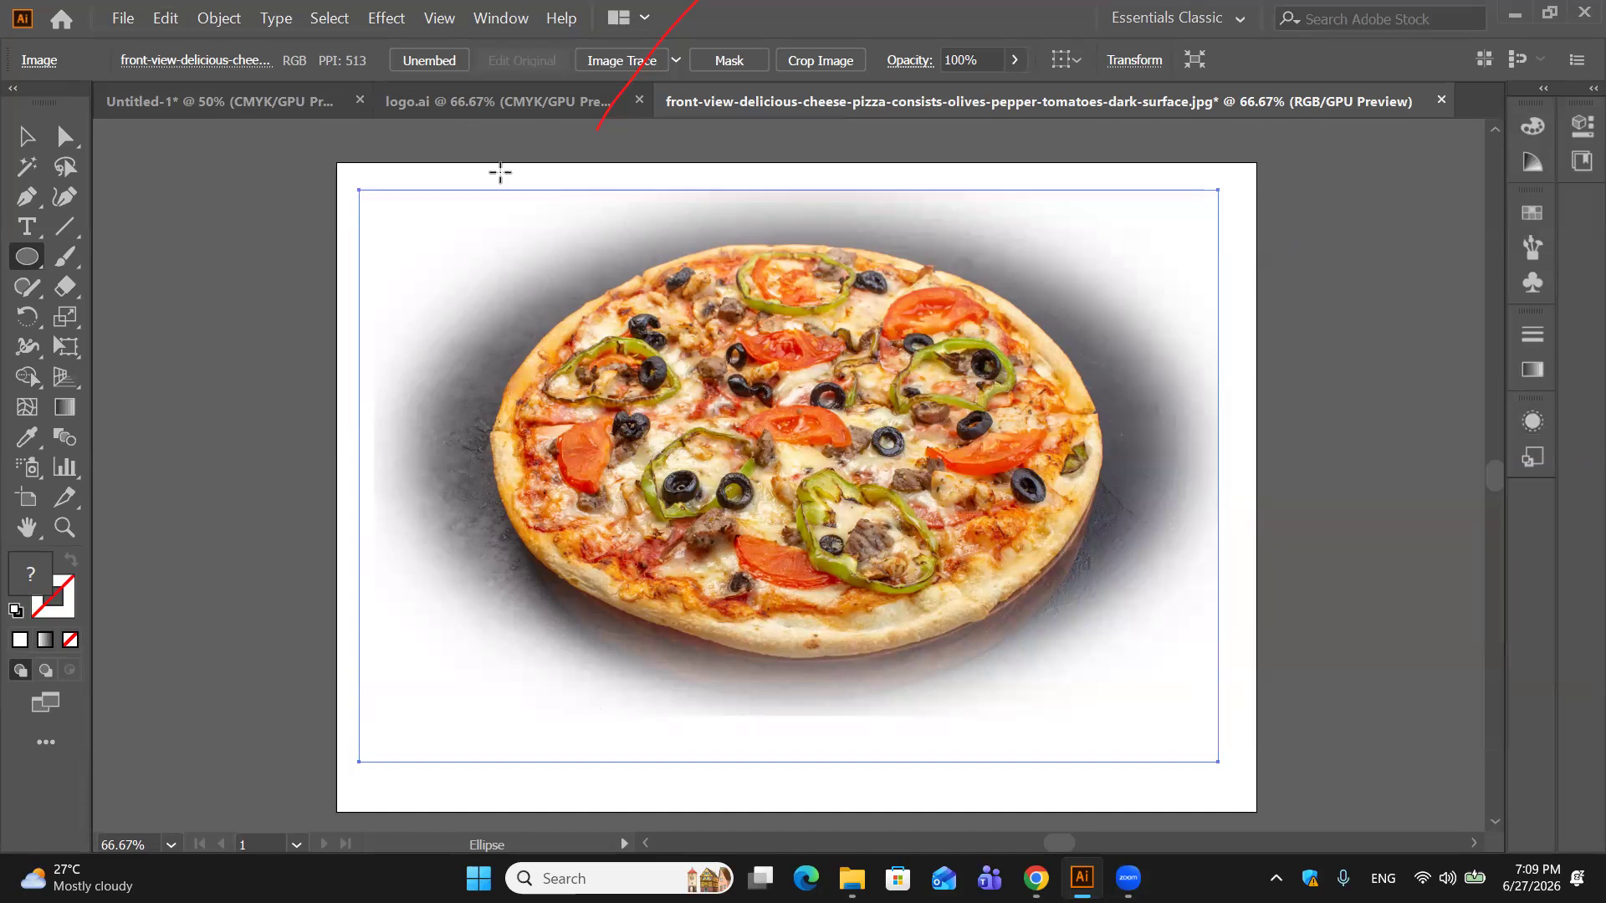
Step: Switch to the logo.ai document and try moving one piece of the seal's central artwork, undoing that move
{"action": "left_click", "coordinate": [175, 92]}
{"action": "left_click", "coordinate": [595, 104]}
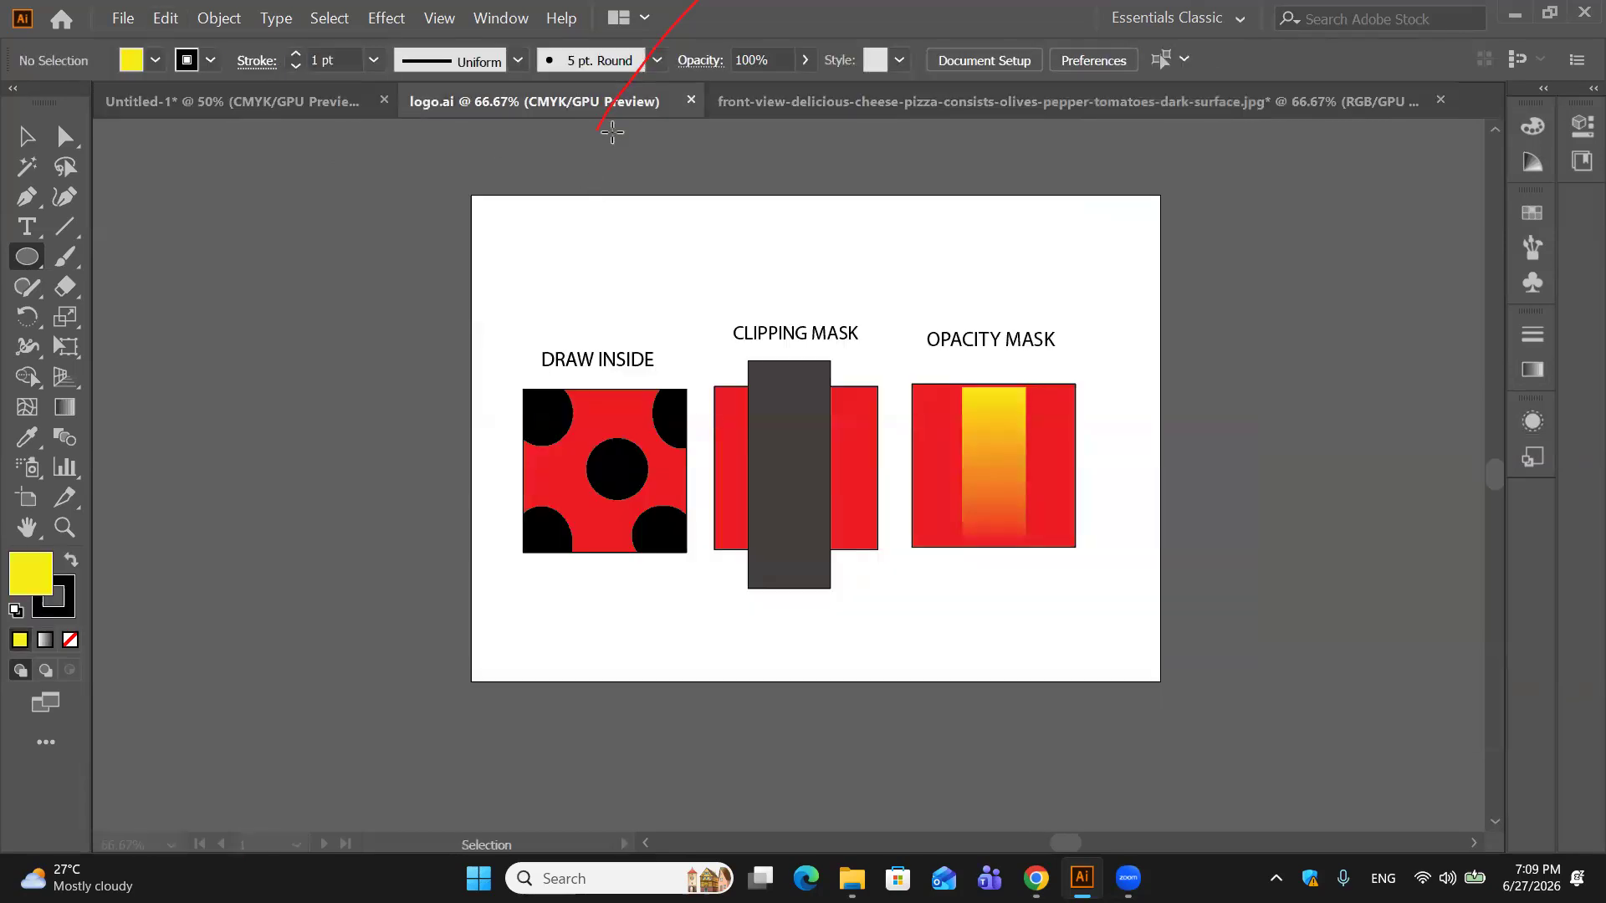
{"action": "left_click", "coordinate": [26, 136]}
{"action": "left_click_drag", "start_coordinate": [409, 418], "coordinate": [464, 406]}
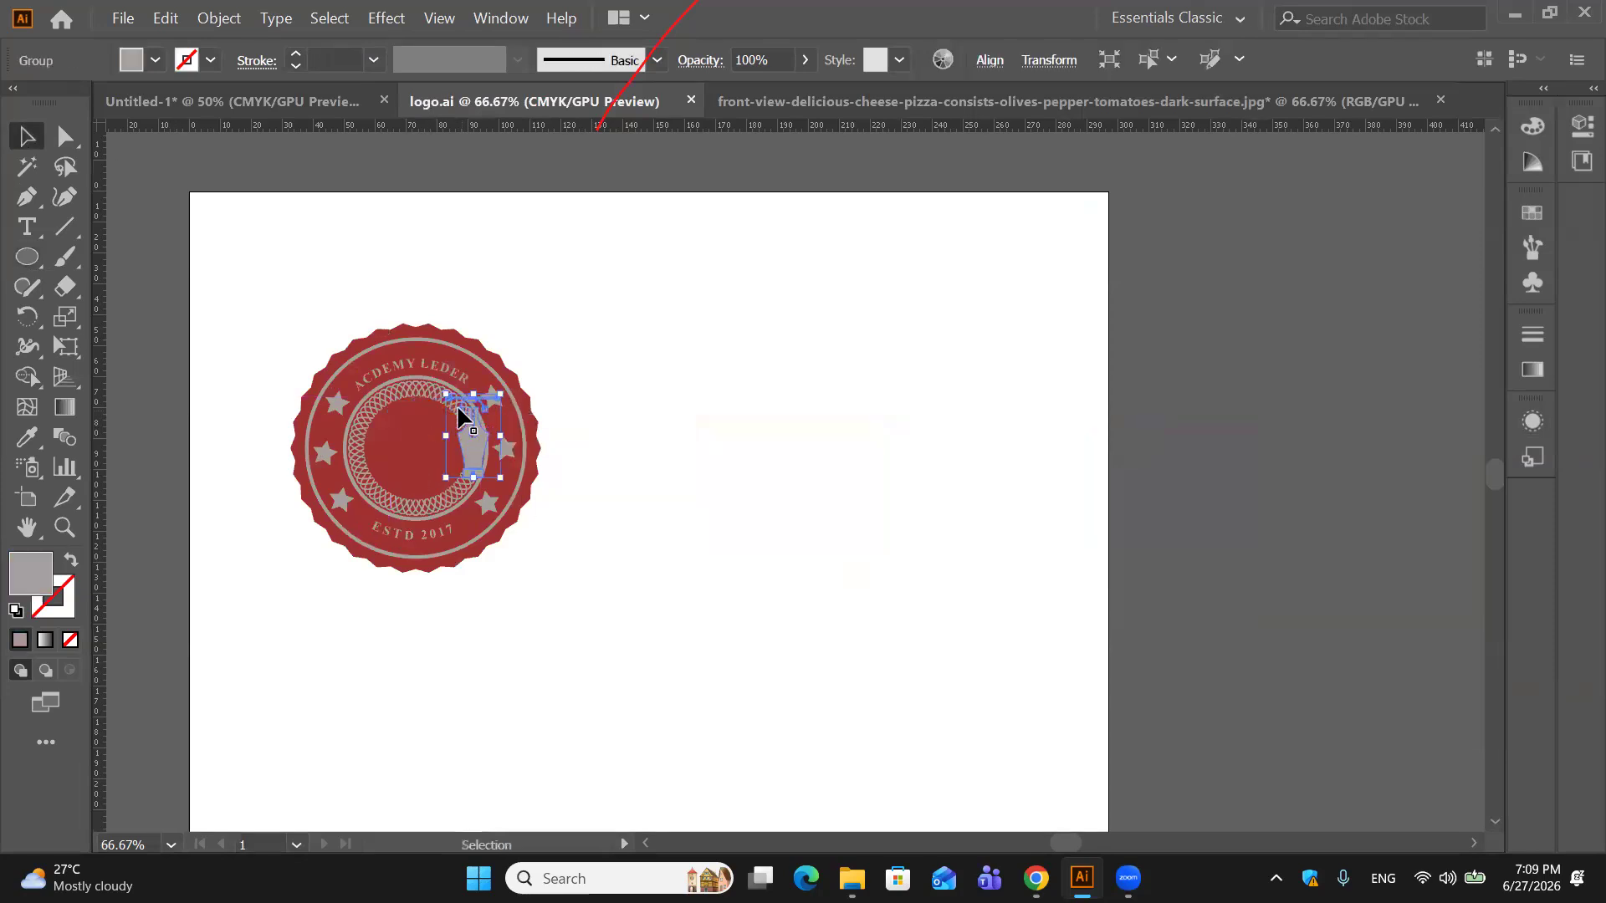
{"action": "key", "text": "ctrl+z"}
{"action": "key", "text": "ctrl+s"}
Step: Select the entire round seal logo, group it, and move it to about X 126.8 mm, Y 86.9 mm
{"action": "left_click_drag", "start_coordinate": [314, 308], "coordinate": [613, 594]}
{"action": "left_click_drag", "start_coordinate": [190, 251], "coordinate": [639, 620]}
{"action": "key", "text": "a"}
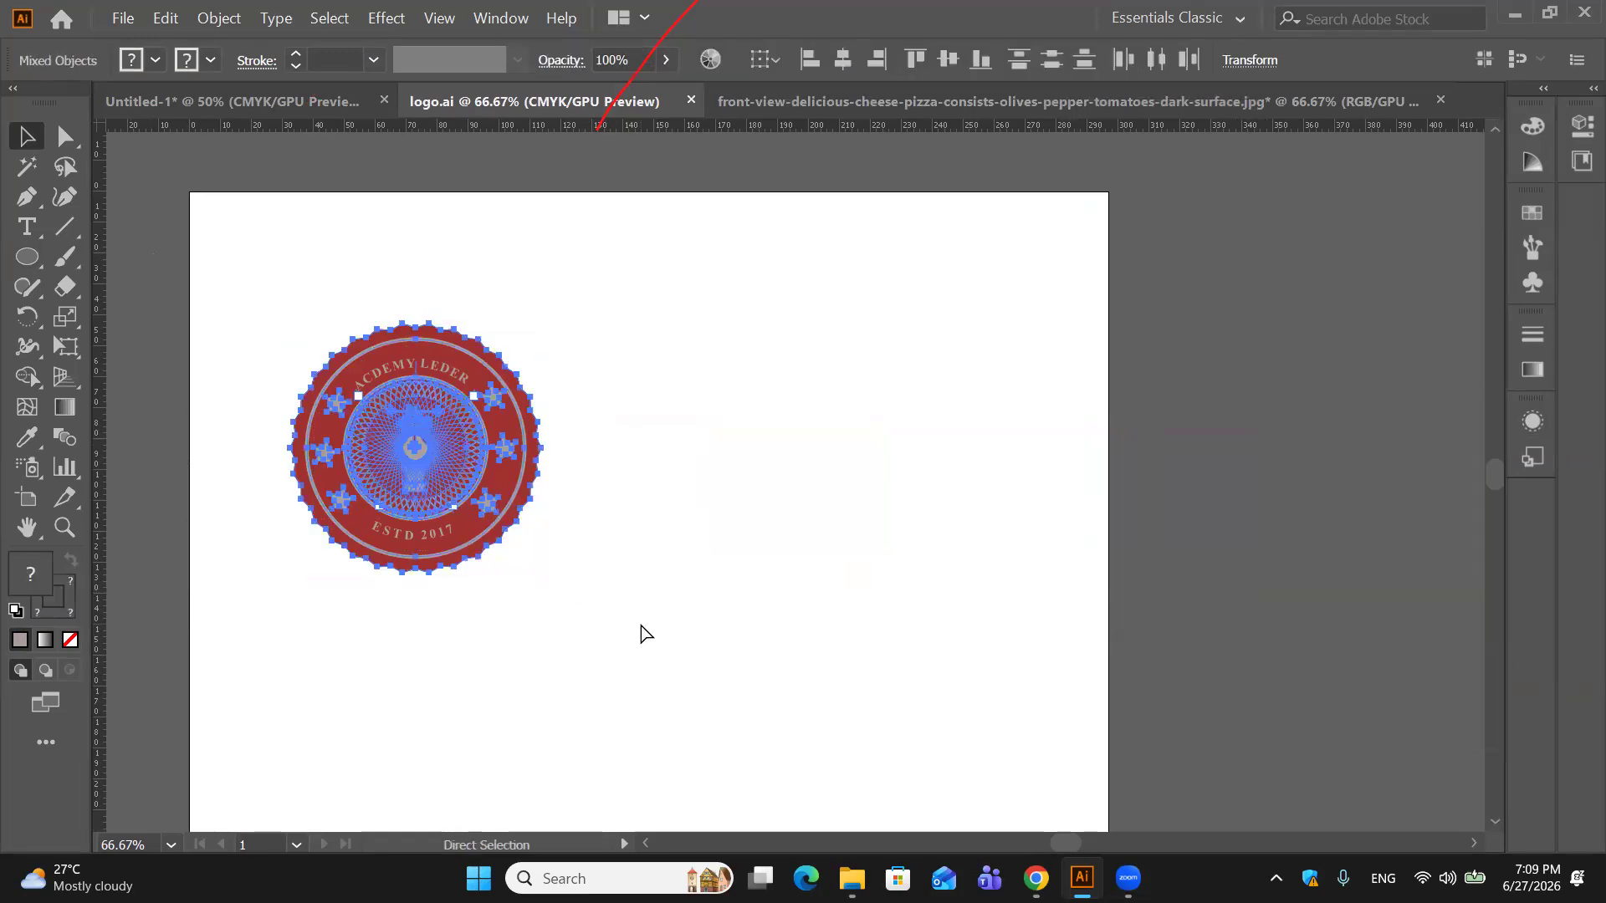
{"action": "key", "text": "v"}
{"action": "left_click", "coordinate": [662, 565]}
{"action": "left_click_drag", "start_coordinate": [445, 449], "coordinate": [634, 460]}
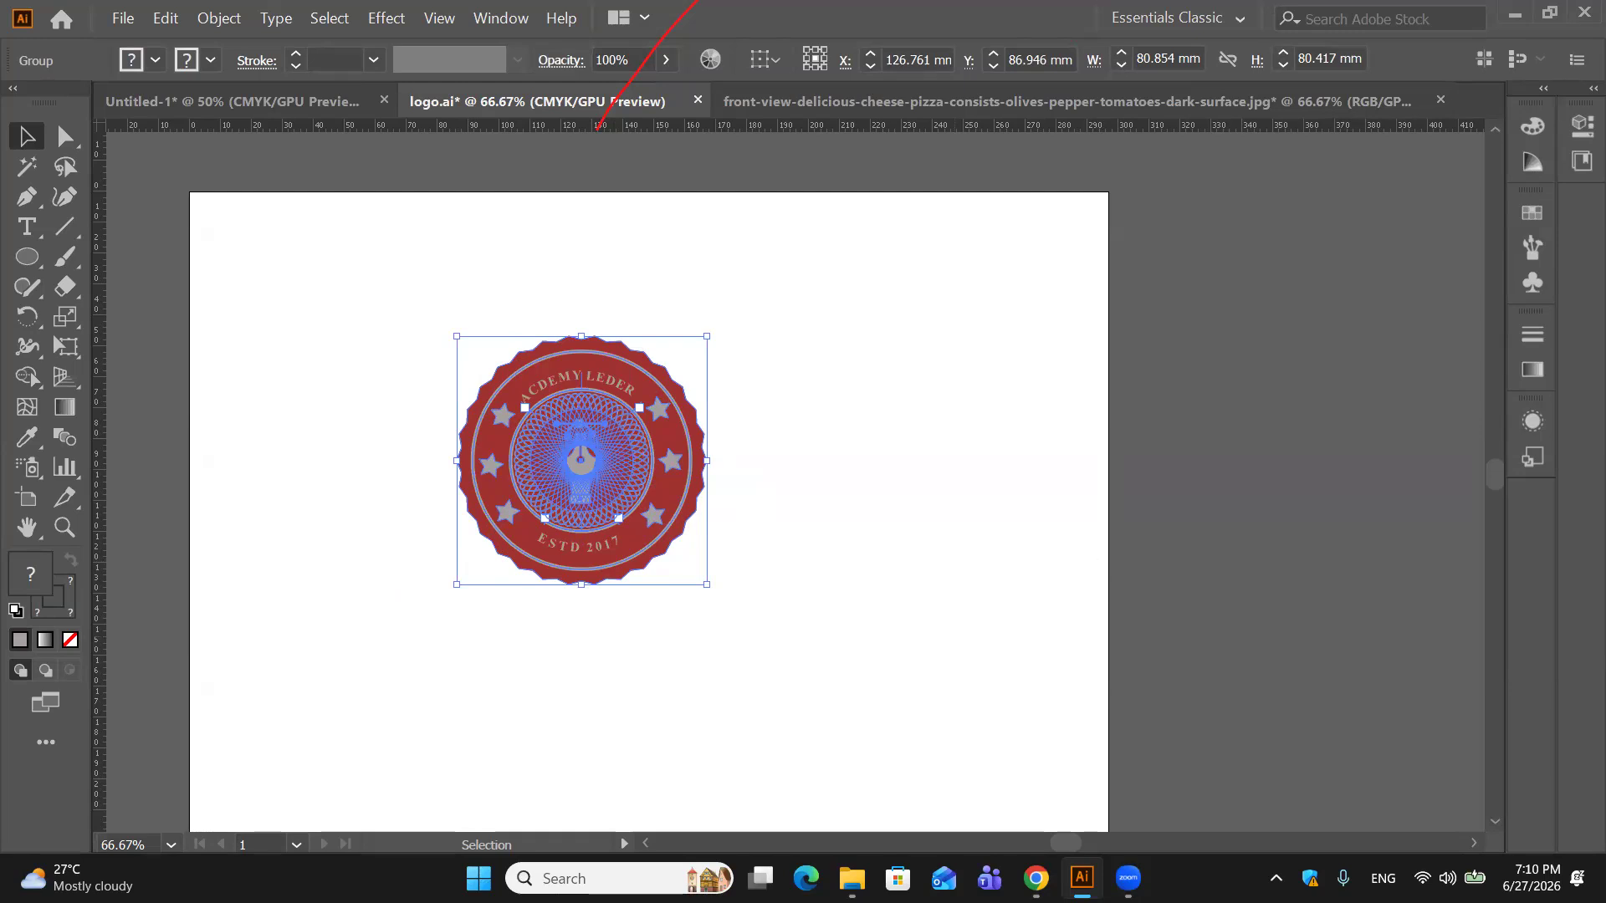
Step: Switch to Chrome, search Google for freepik in a new tab, and open the Magnific vectors page
{"action": "mouse_move", "coordinate": [1035, 878]}
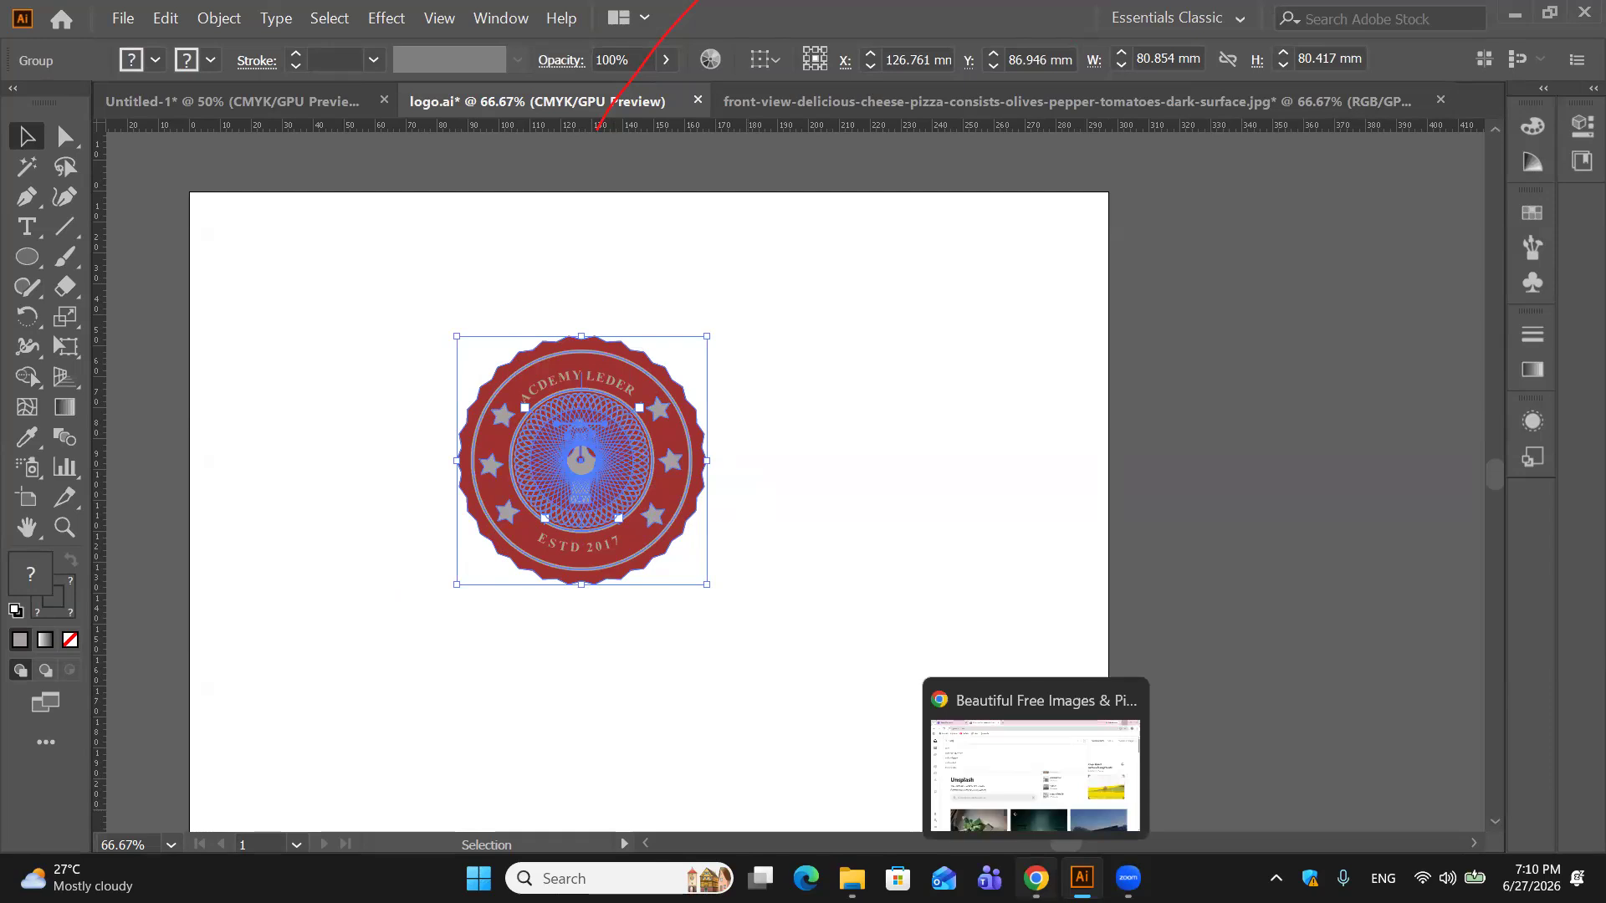
{"action": "left_click", "coordinate": [1035, 878]}
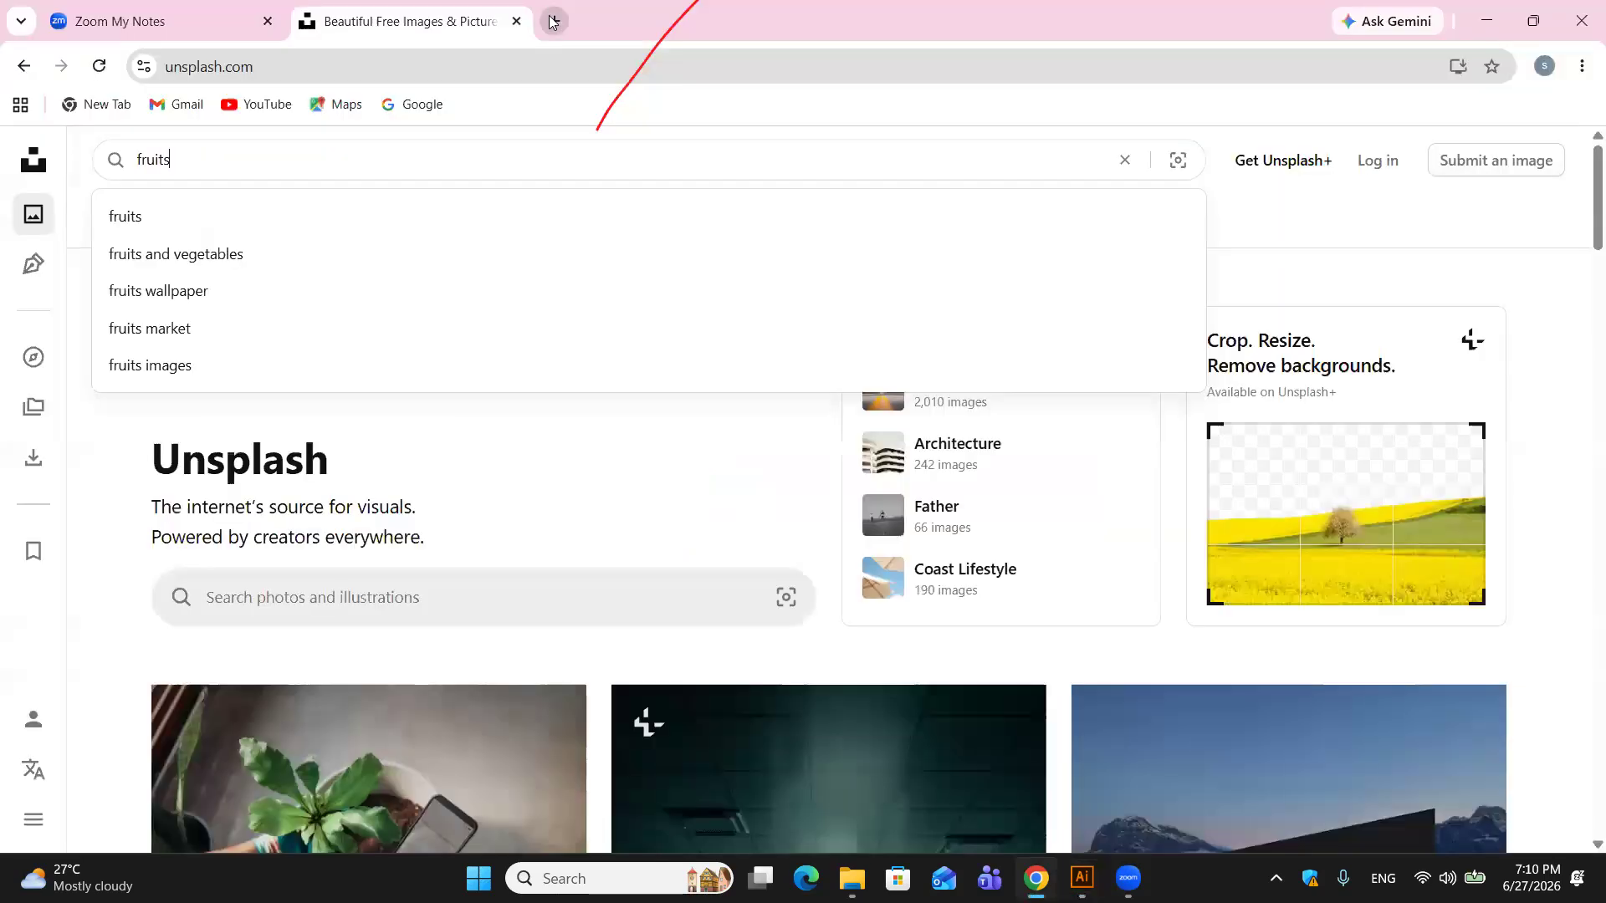
{"action": "left_click", "coordinate": [552, 21]}
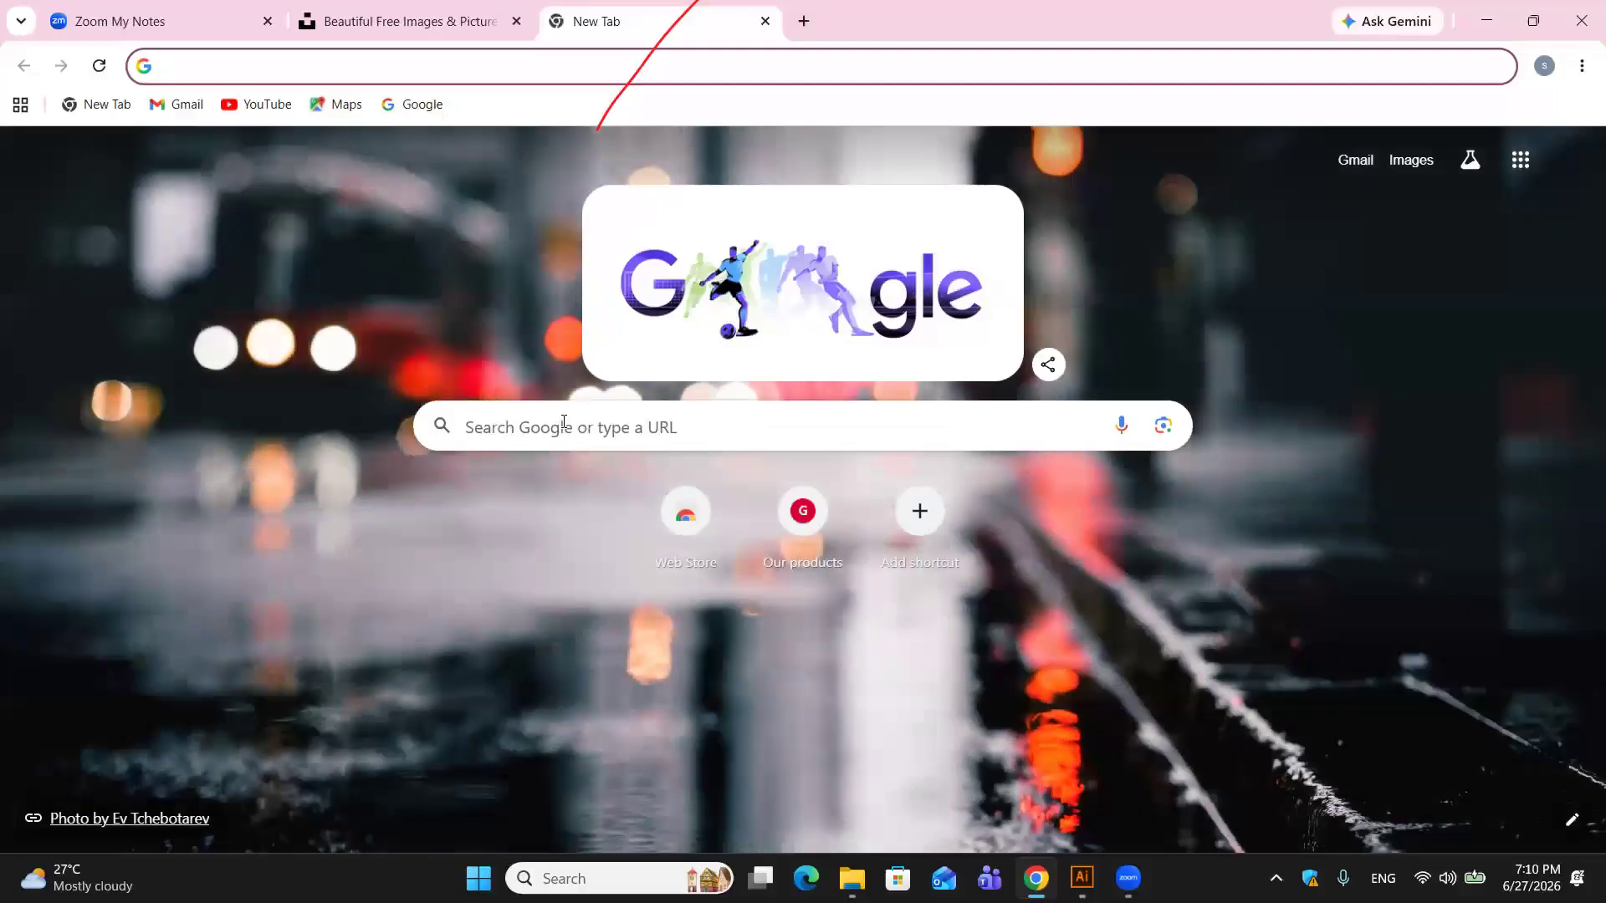
{"action": "left_click", "coordinate": [560, 423]}
{"action": "type", "text": "fr"}
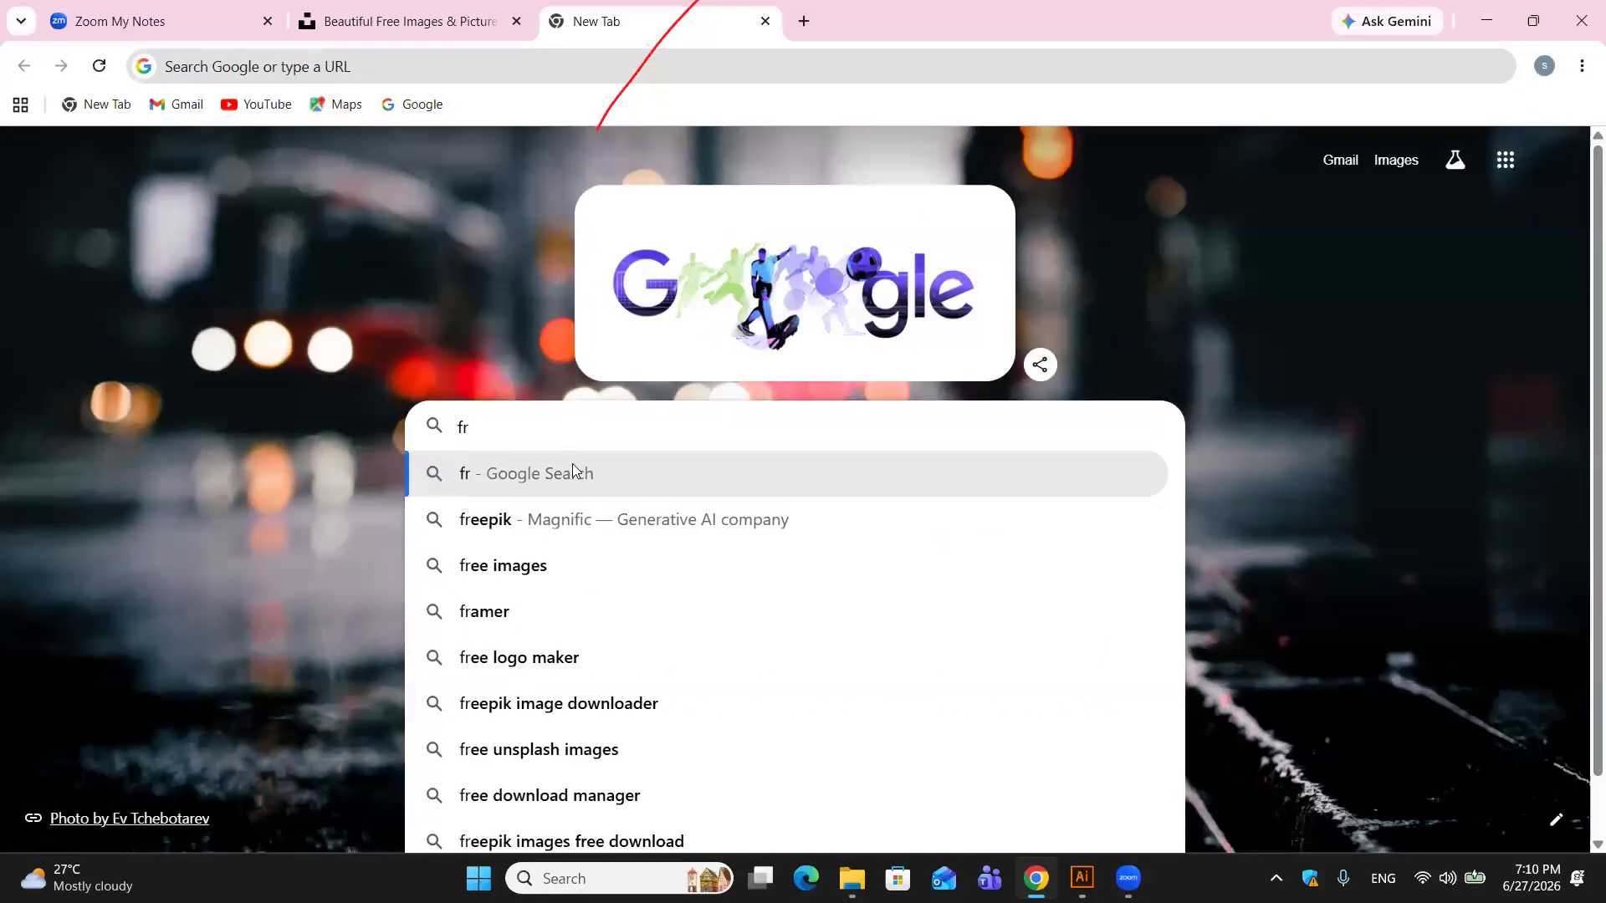
{"action": "left_click", "coordinate": [476, 519]}
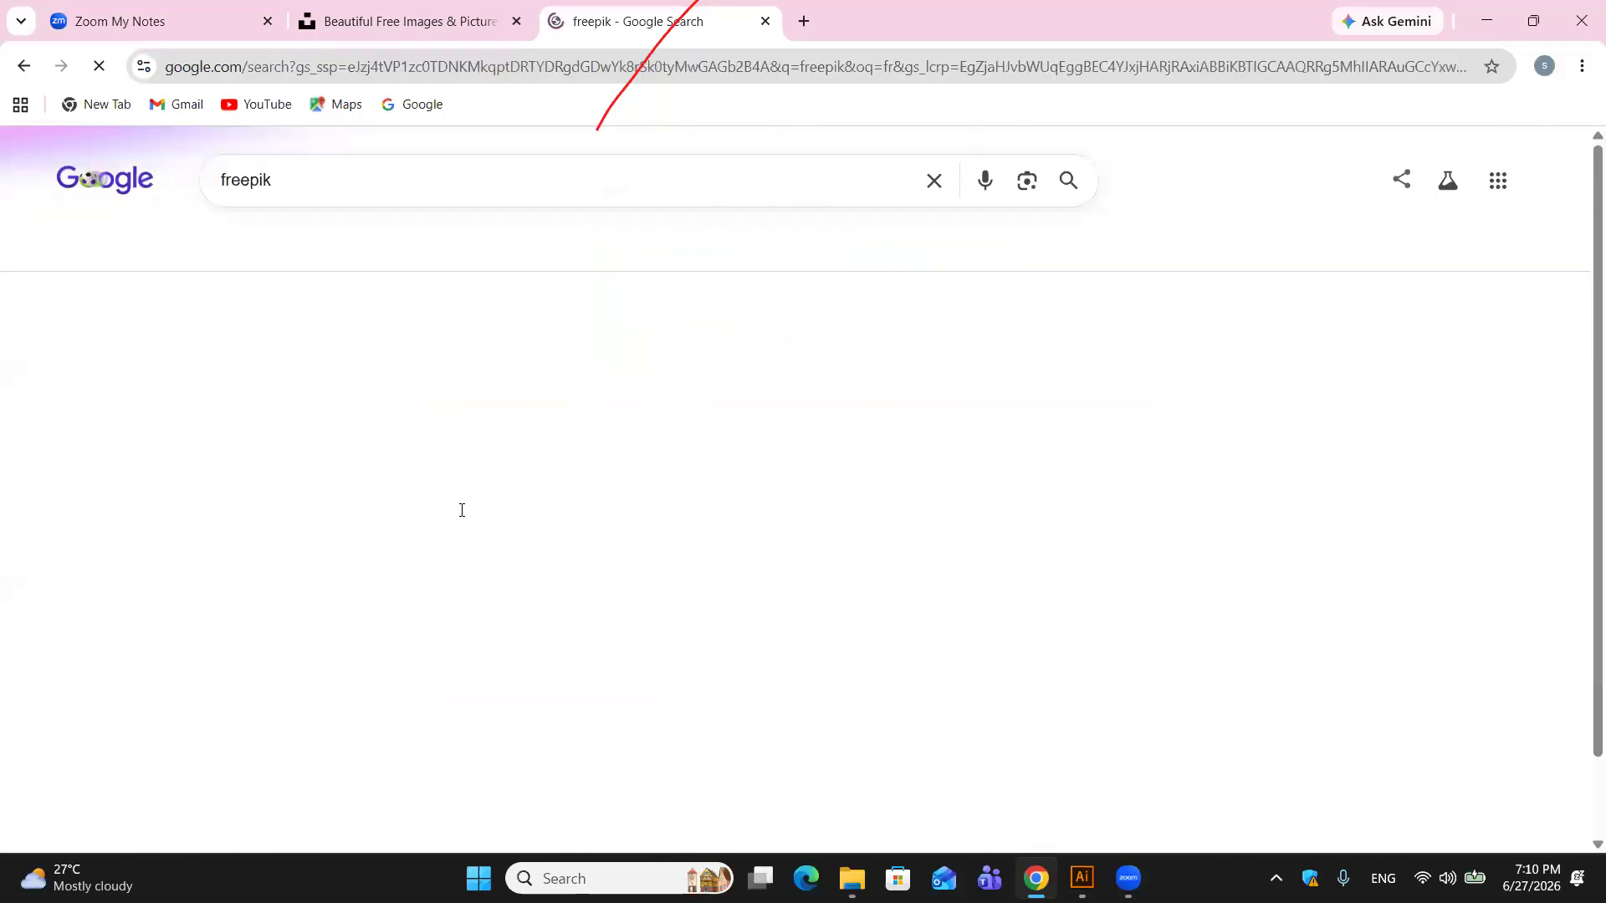
{"action": "left_click", "coordinate": [332, 468]}
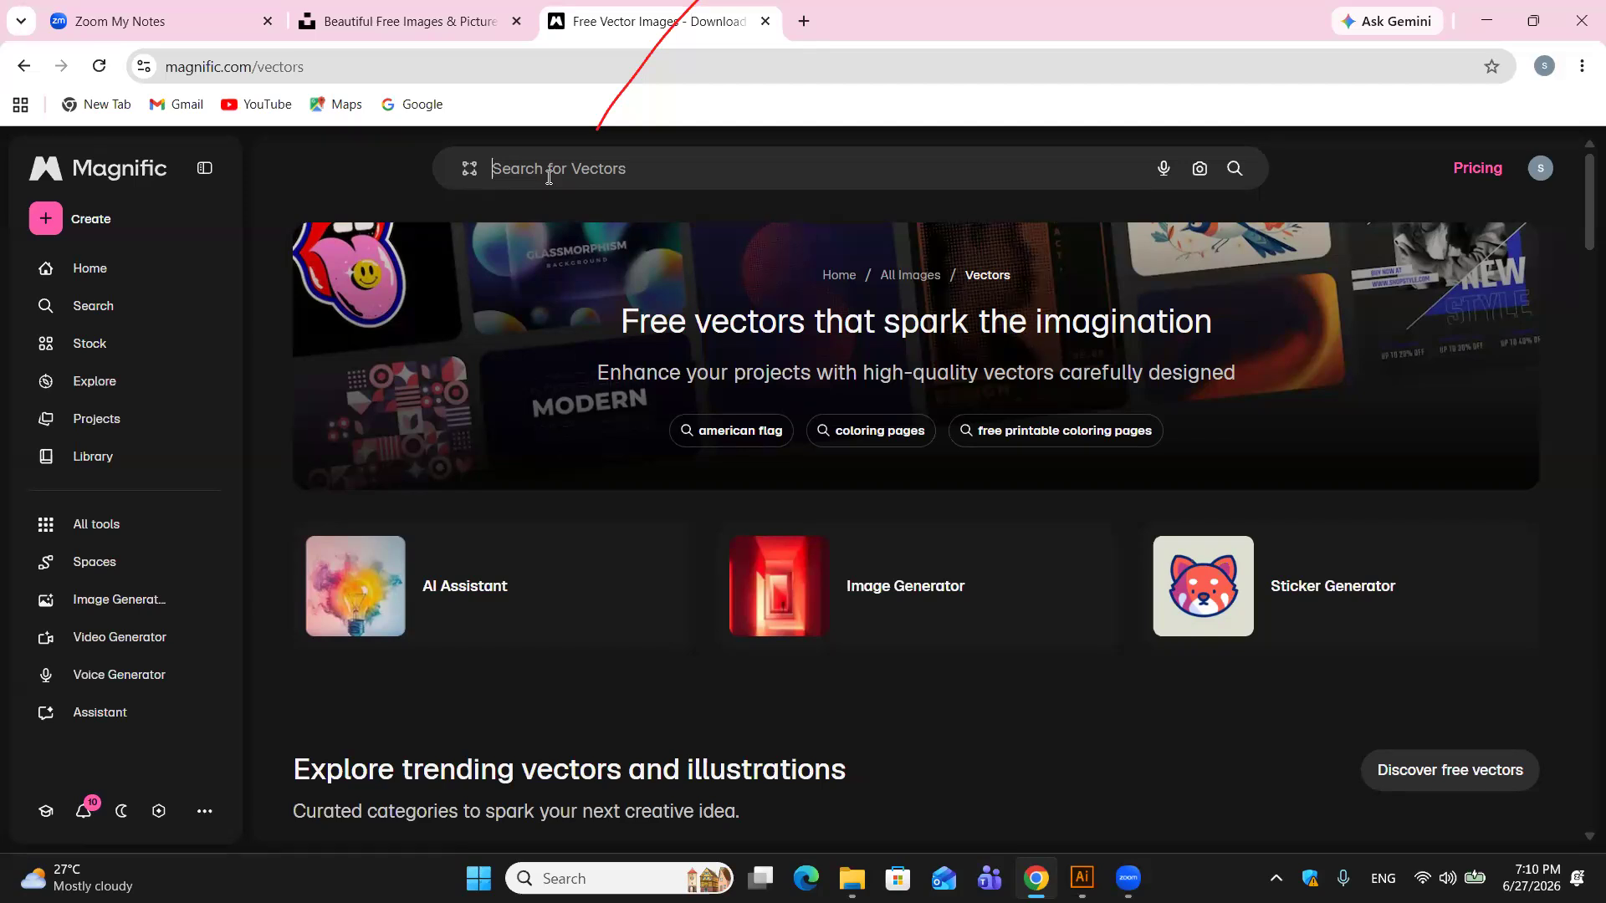
Step: Search the Magnific vectors for grungebtexture and limit the results to free licences
{"action": "type", "text": "g"}
{"action": "key", "text": "BackSpace"}
{"action": "type", "text": "g"}
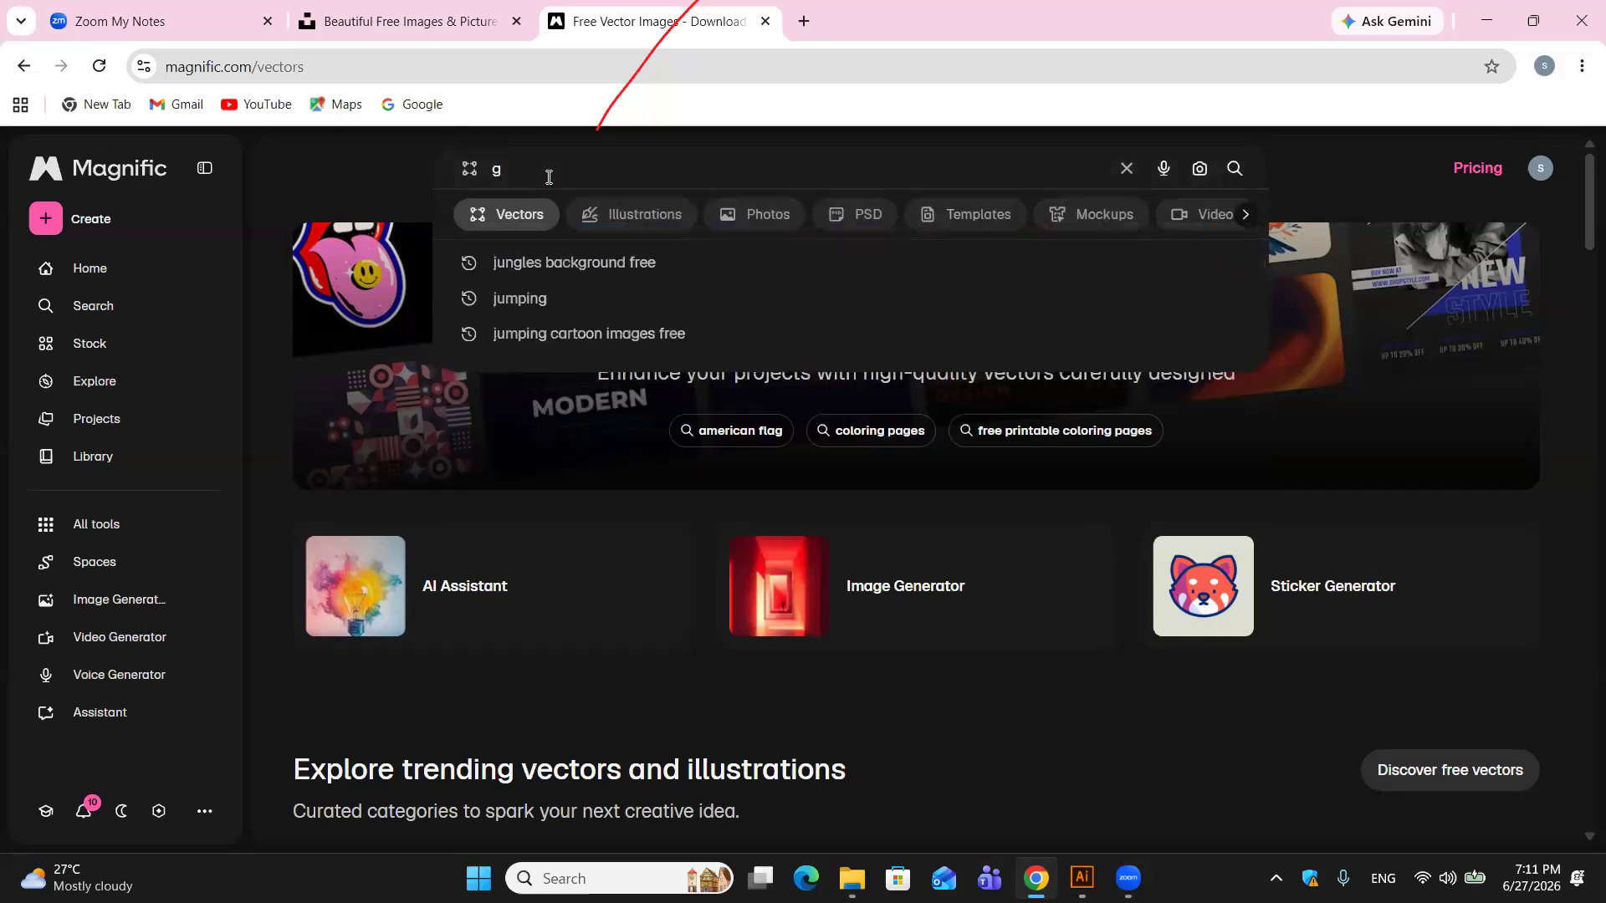
{"action": "type", "text": "urungeb"}
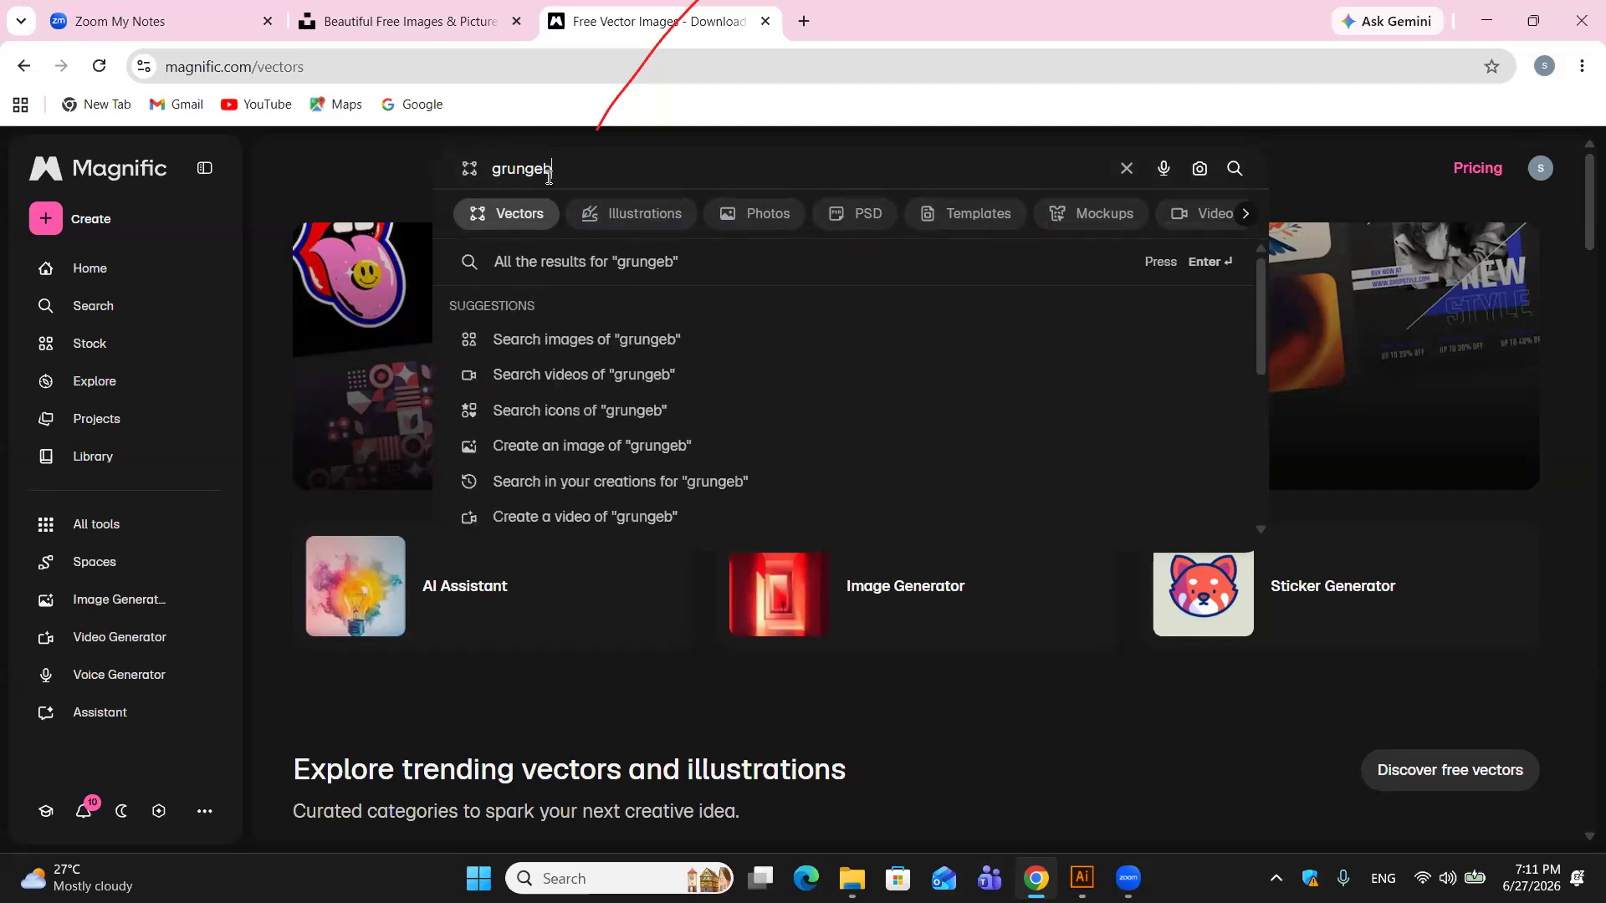
{"action": "type", "text": "xture"}
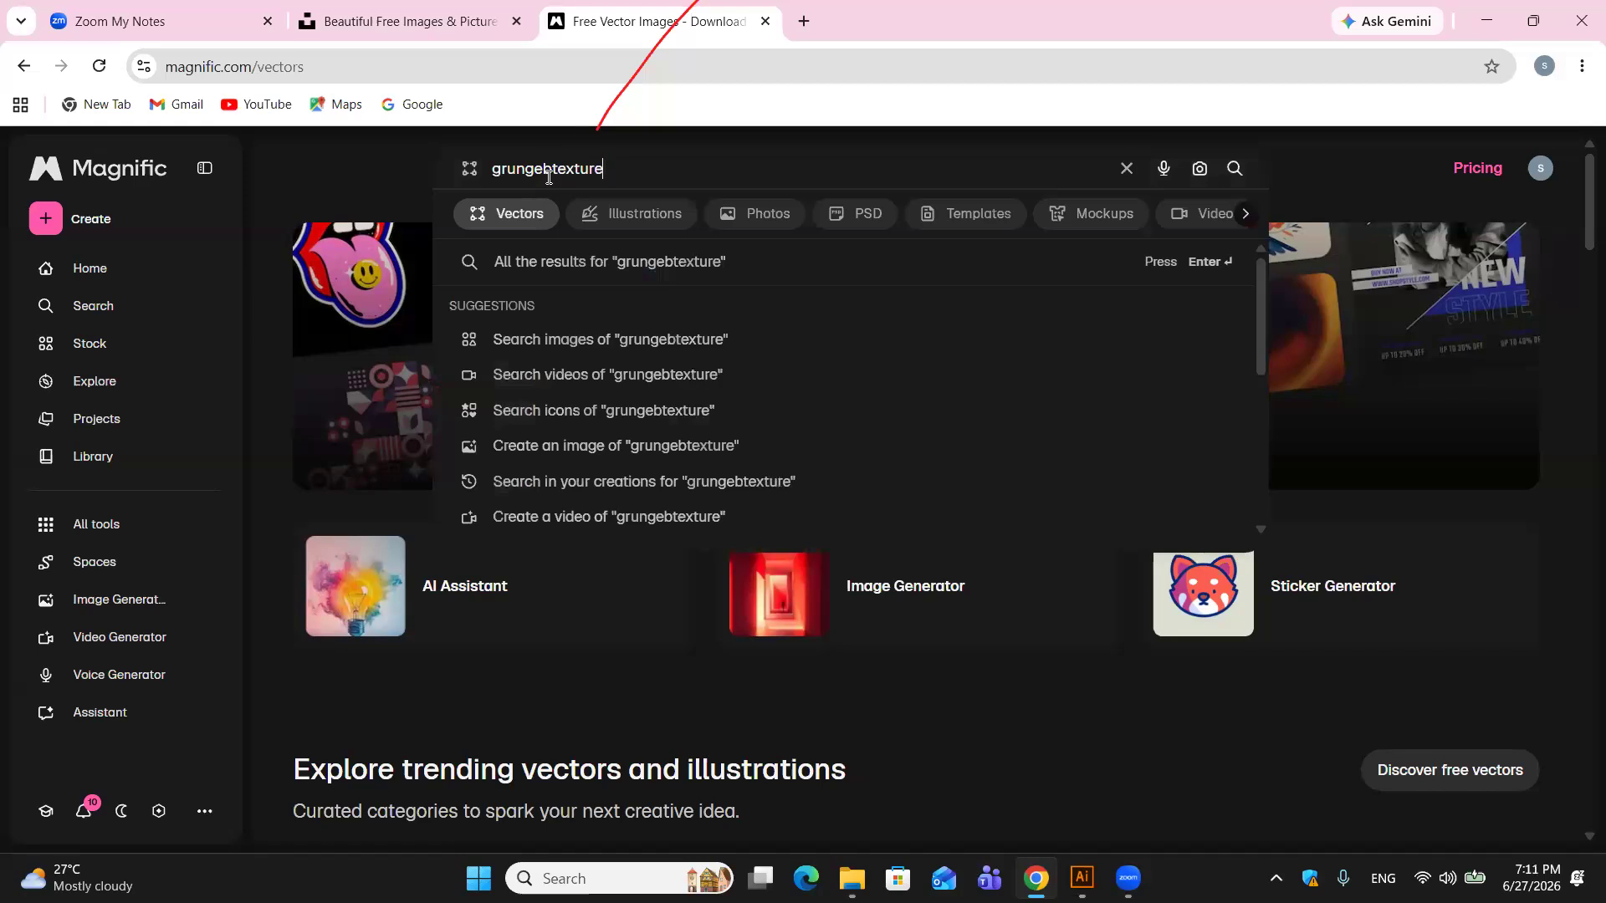
{"action": "key", "text": "Return"}
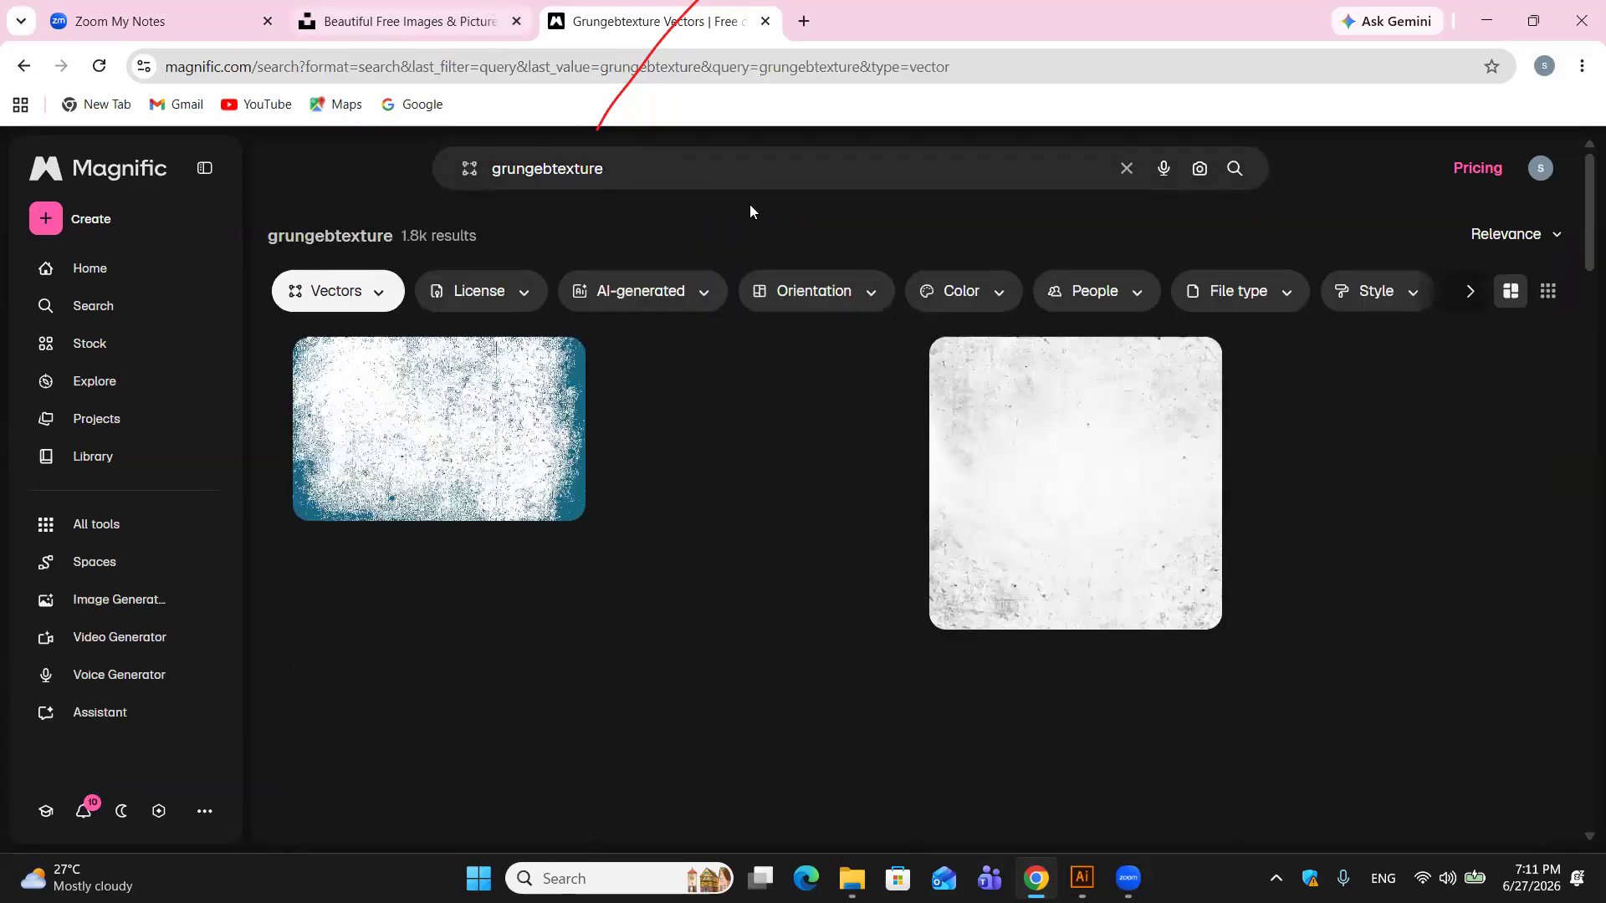
{"action": "left_click", "coordinate": [529, 297]}
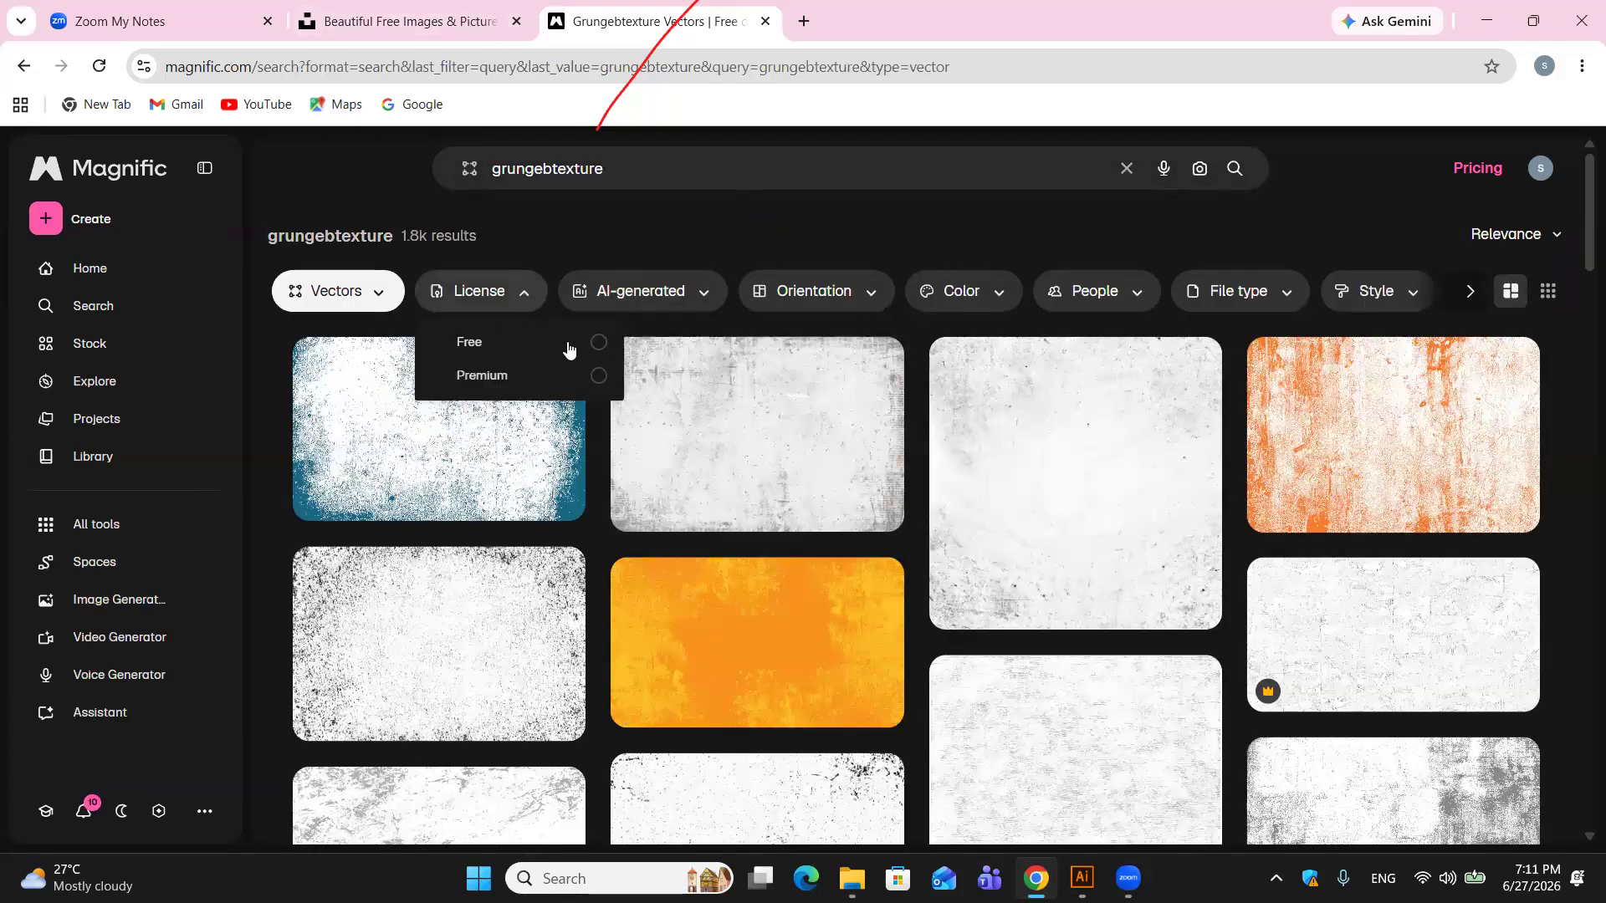
{"action": "left_click", "coordinate": [594, 351]}
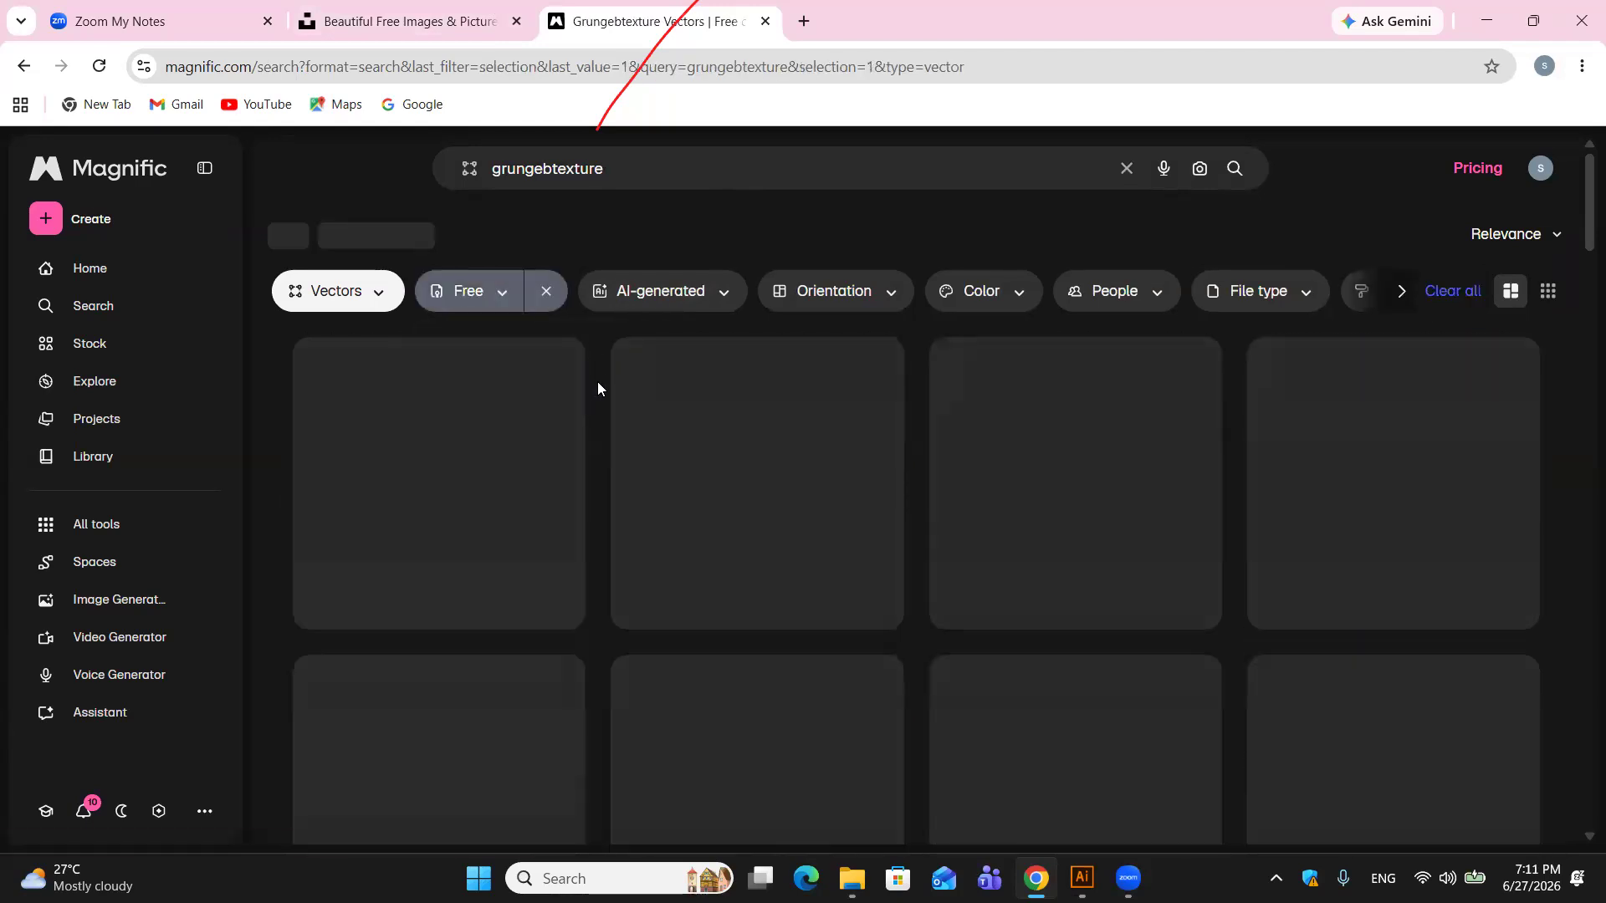
Step: Find the black-and-white "Grunge style cracked texture background" among the results and download it as a ZIP
{"action": "scroll", "coordinate": [607, 403], "scroll_direction": "down", "scroll_amount": 6}
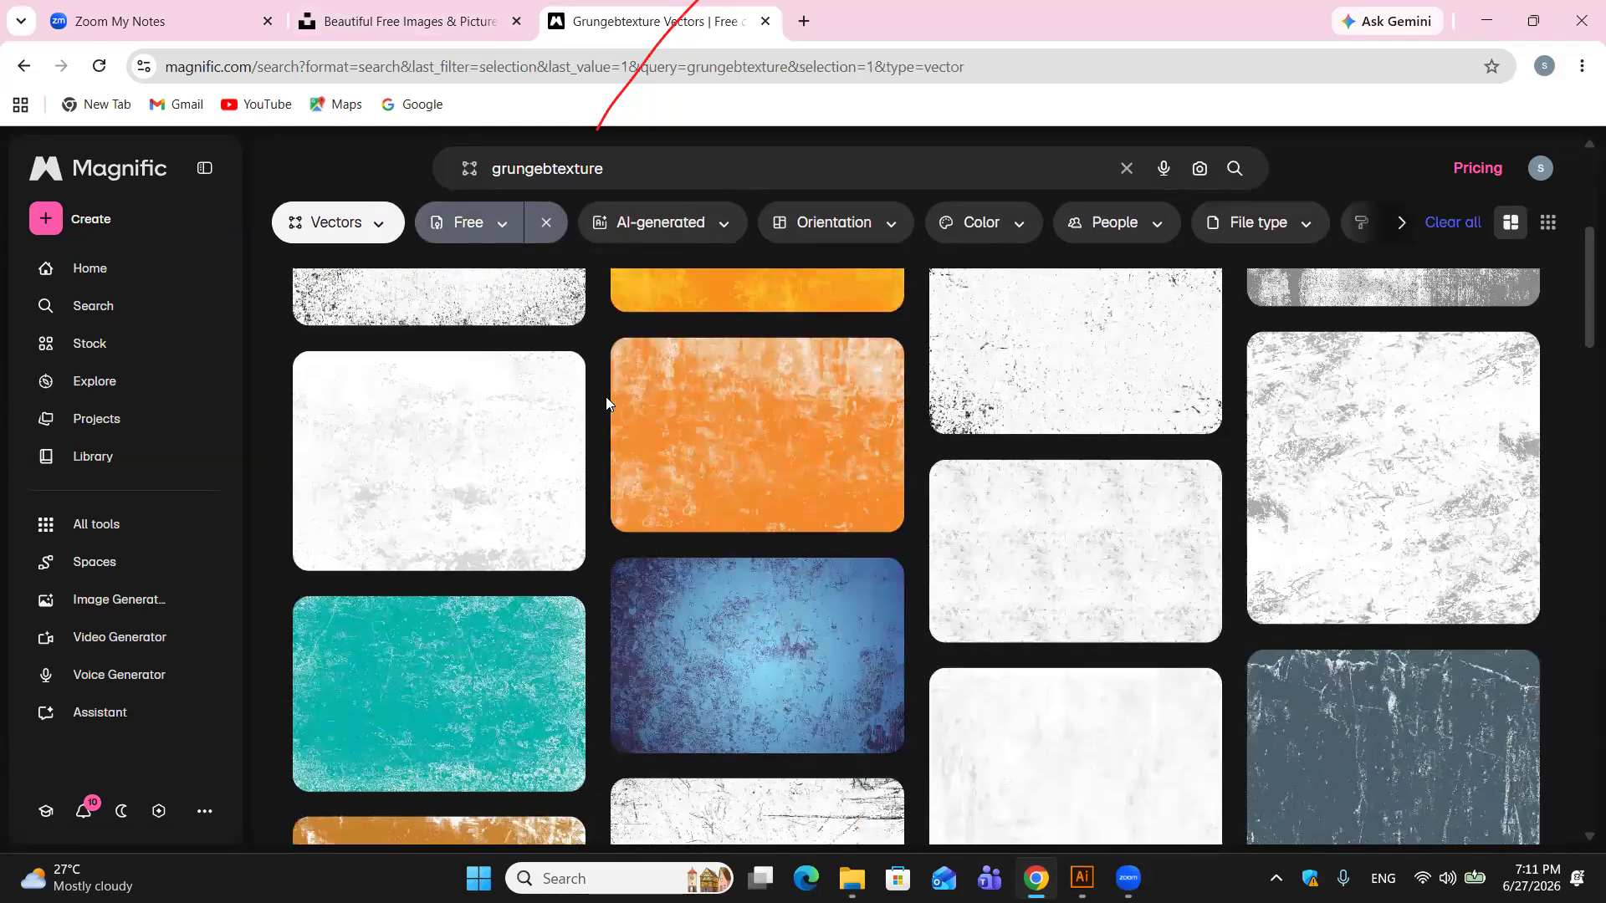
{"action": "scroll", "coordinate": [715, 411], "scroll_direction": "down", "scroll_amount": 5}
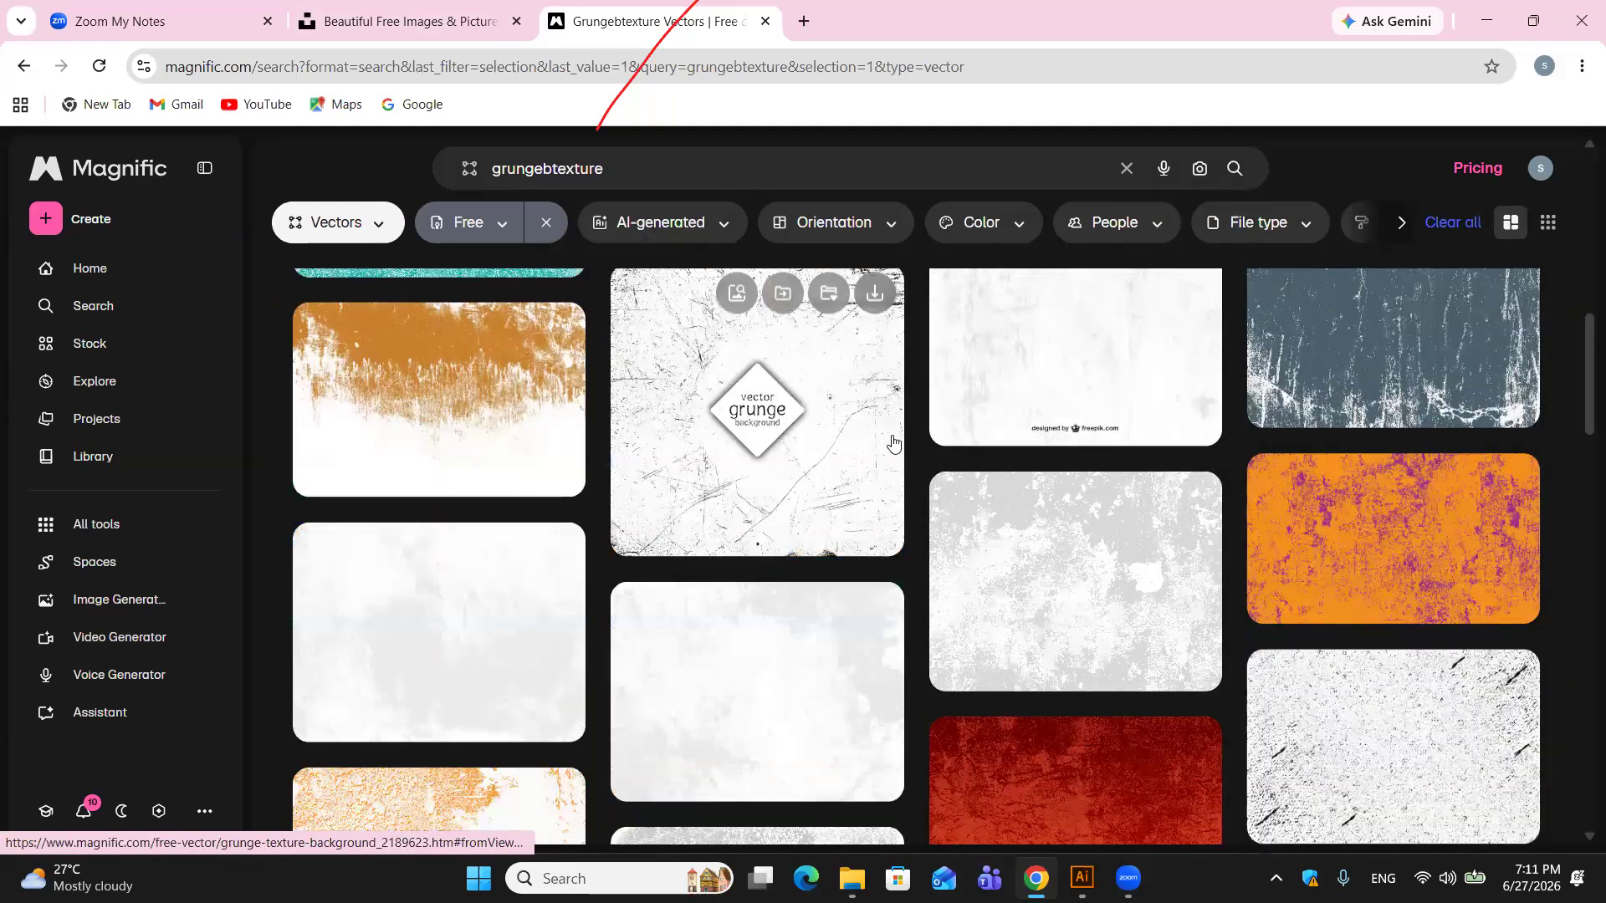
{"action": "scroll", "coordinate": [891, 444], "scroll_direction": "down", "scroll_amount": 3}
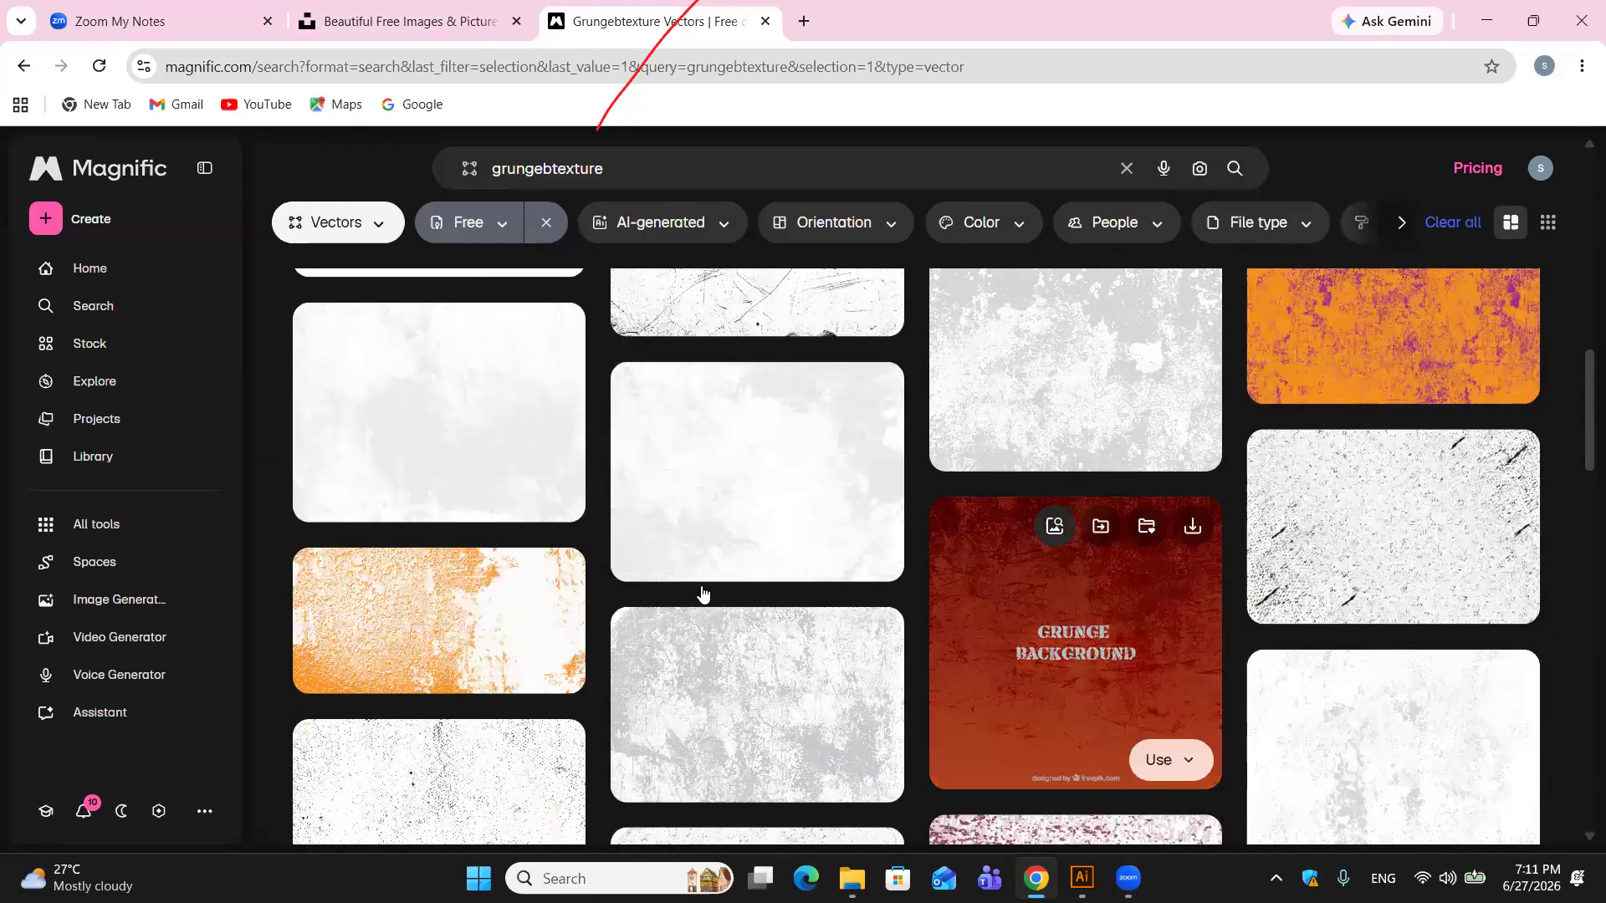
{"action": "scroll", "coordinate": [920, 502], "scroll_direction": "down", "scroll_amount": 5}
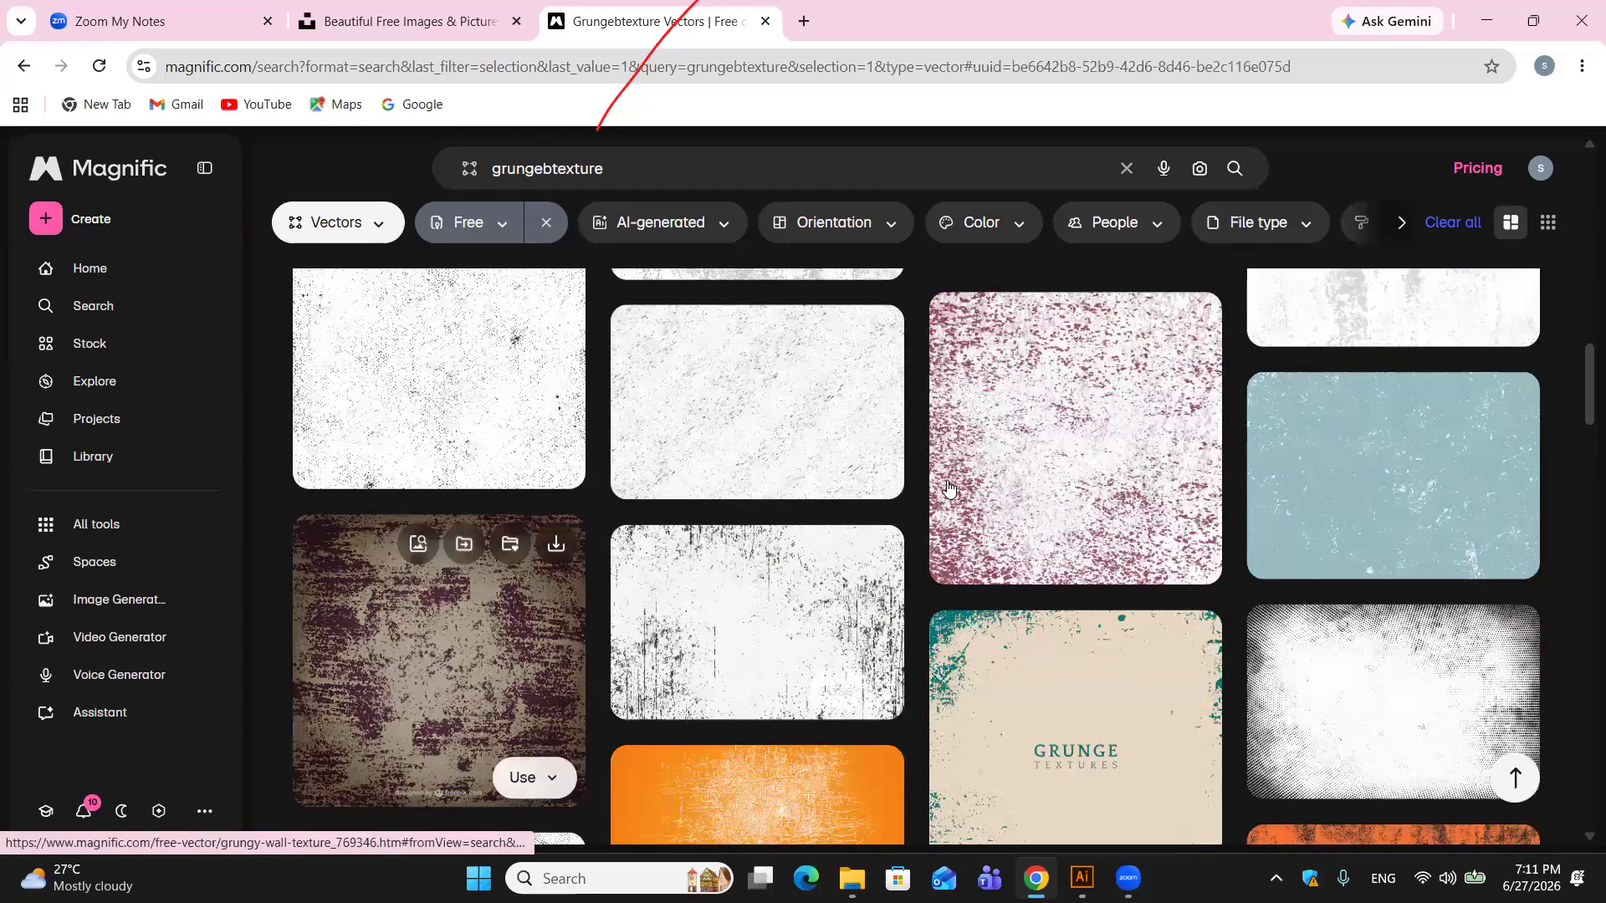
{"action": "scroll", "coordinate": [948, 483], "scroll_direction": "down", "scroll_amount": 5}
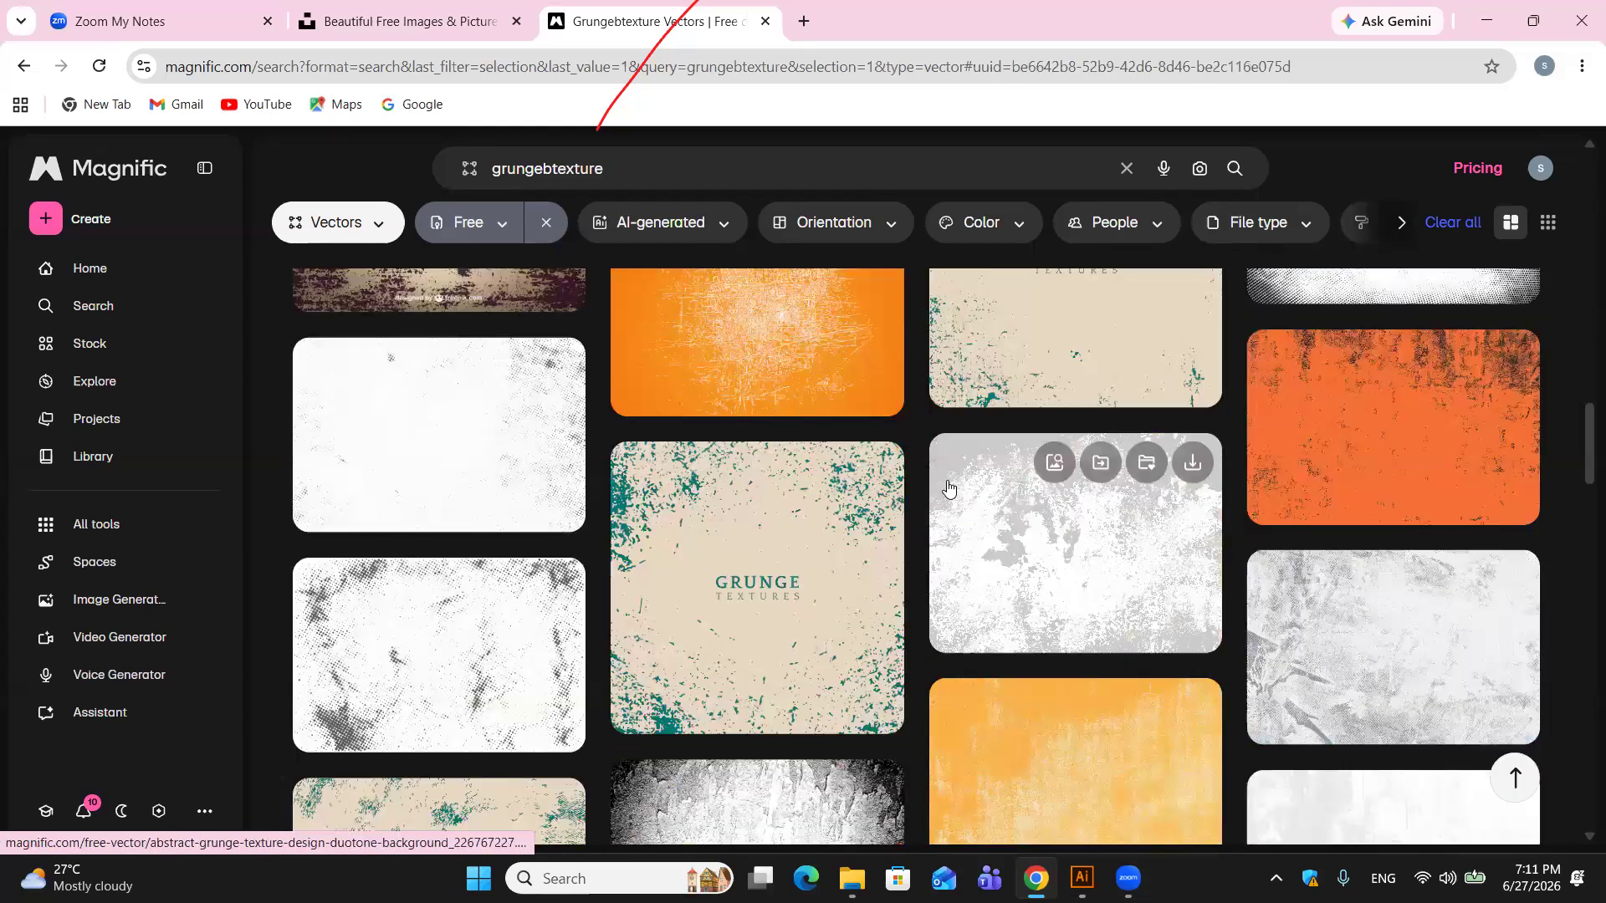
{"action": "scroll", "coordinate": [1279, 563], "scroll_direction": "down", "scroll_amount": 4}
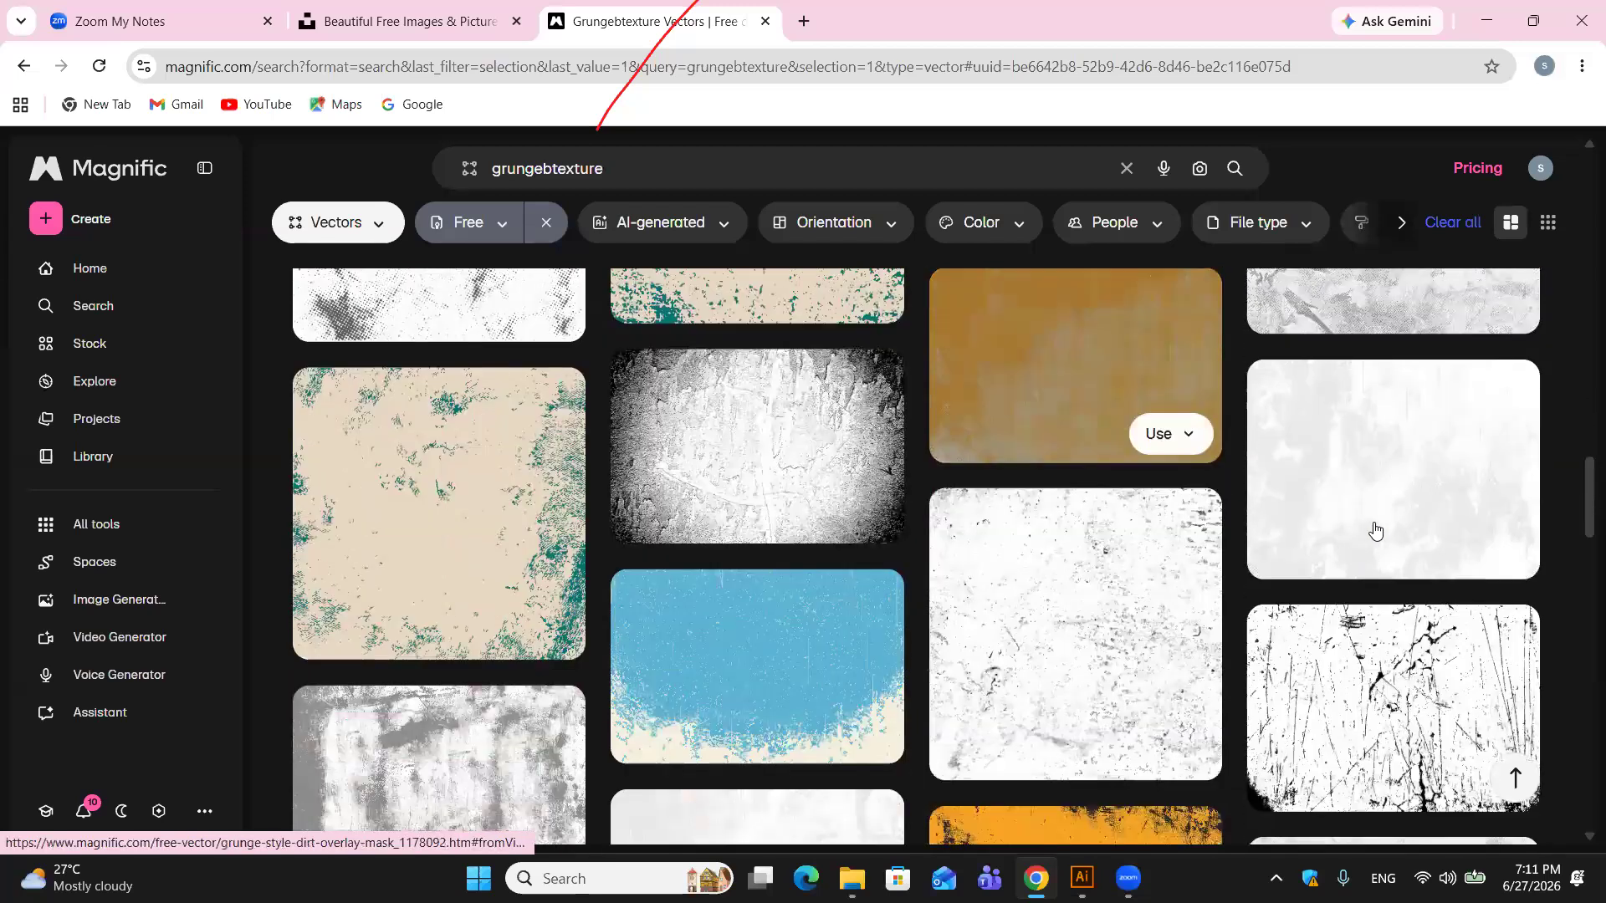
{"action": "scroll", "coordinate": [1500, 502], "scroll_direction": "down", "scroll_amount": 1}
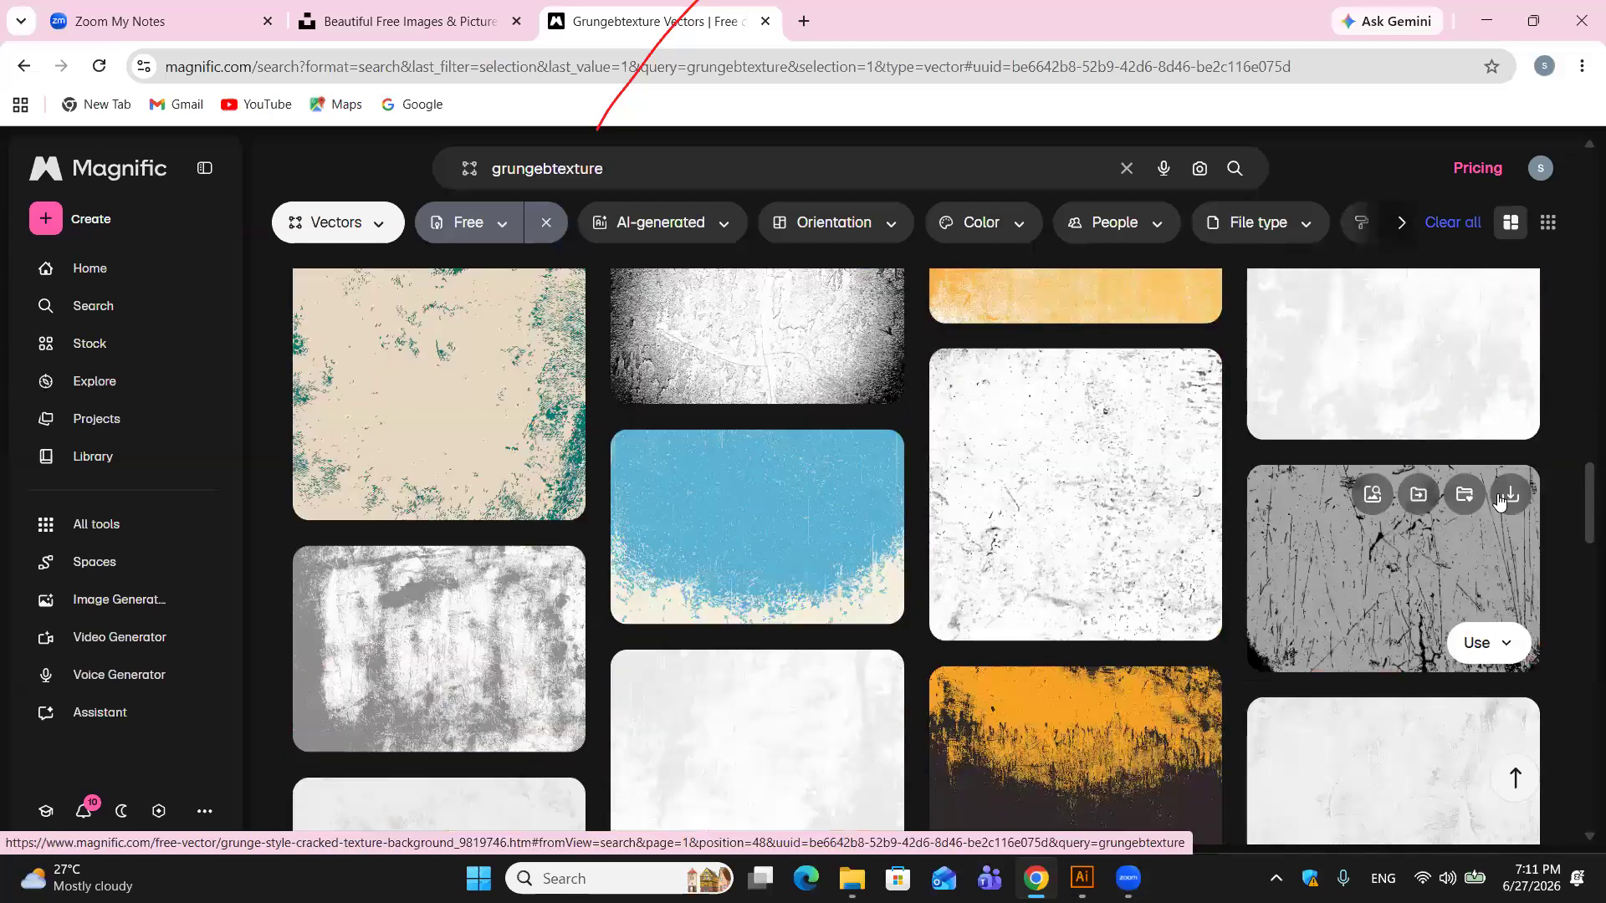
{"action": "left_click", "coordinate": [1407, 607]}
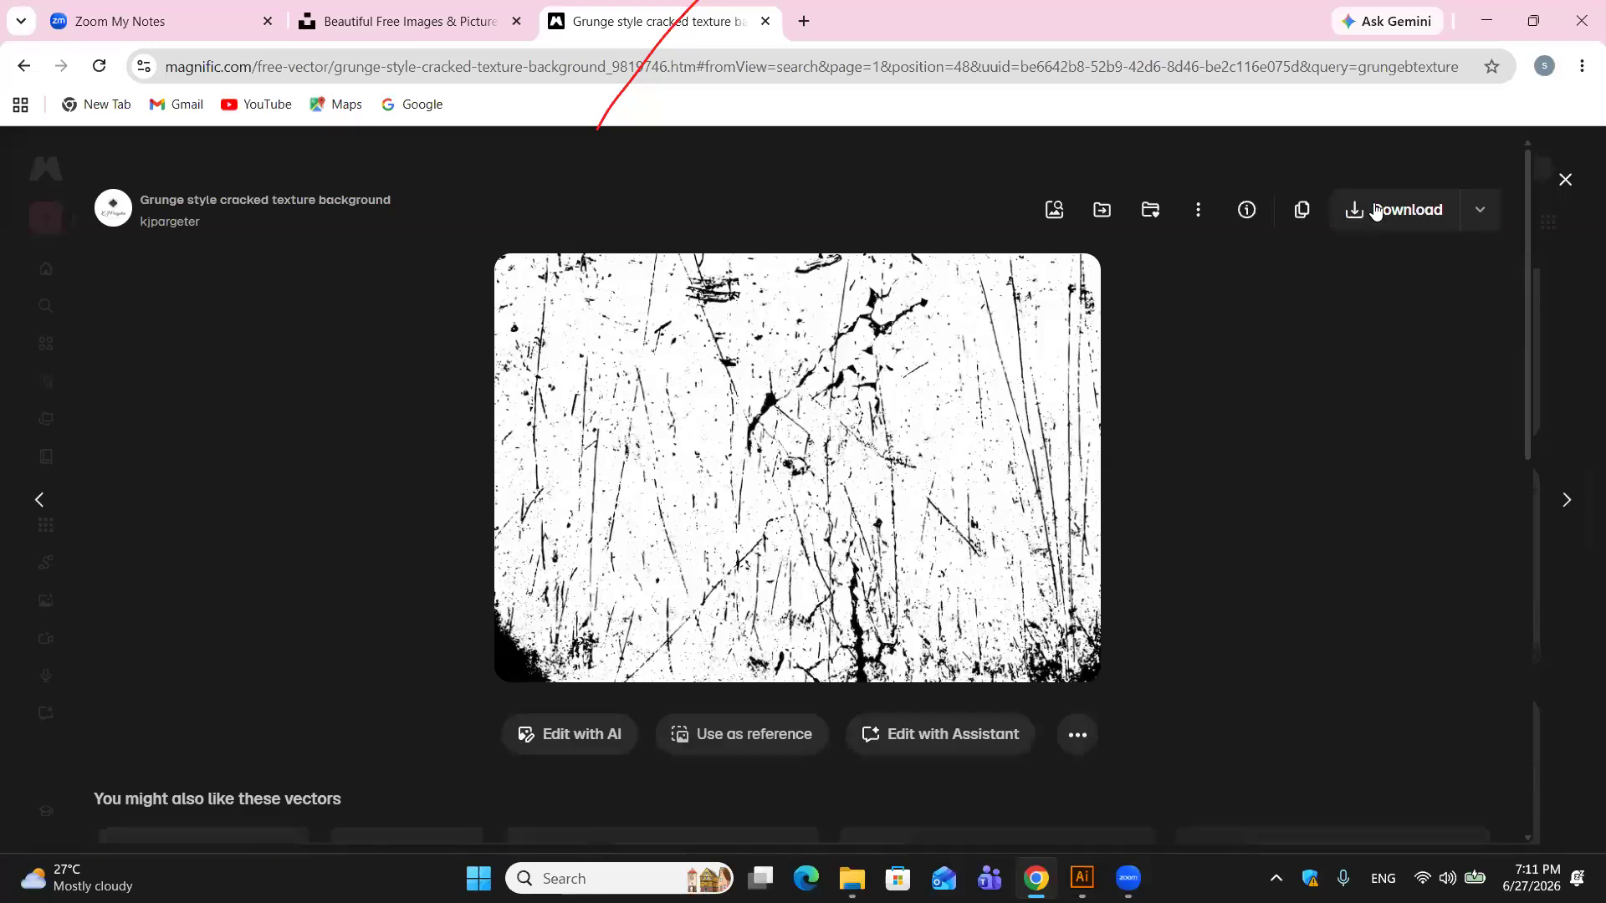
{"action": "left_click", "coordinate": [1474, 214]}
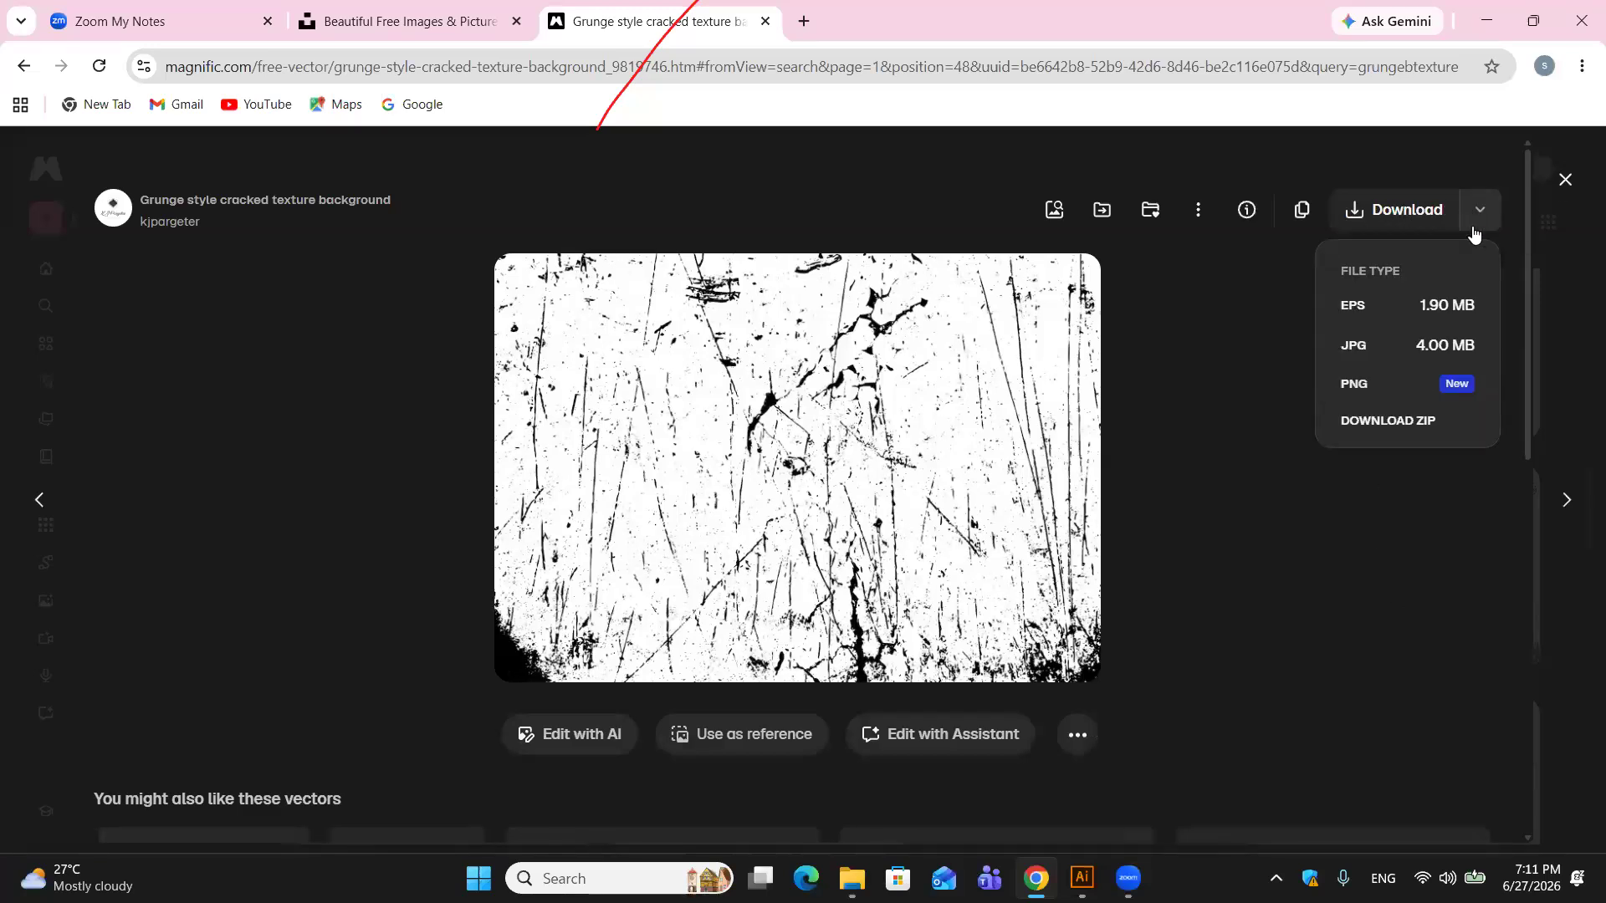
{"action": "left_click", "coordinate": [1401, 422]}
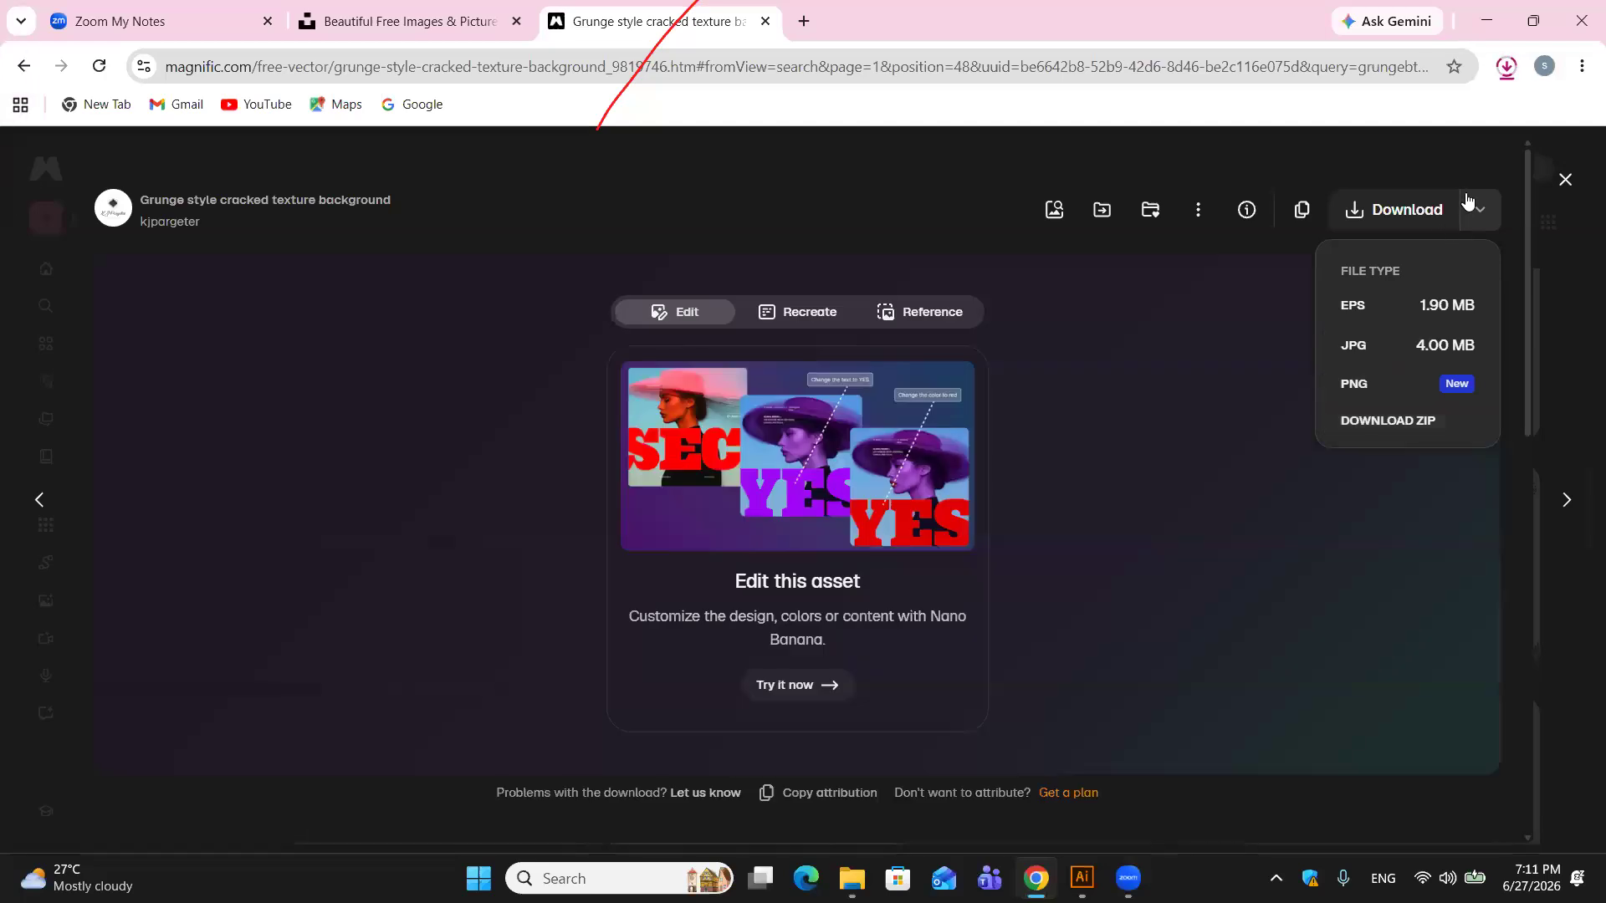
Step: Switch to File Explorer, open the newly downloaded texture archive in Downloads, and open its EPS file in Illustrator
{"action": "left_click", "coordinate": [1492, 22]}
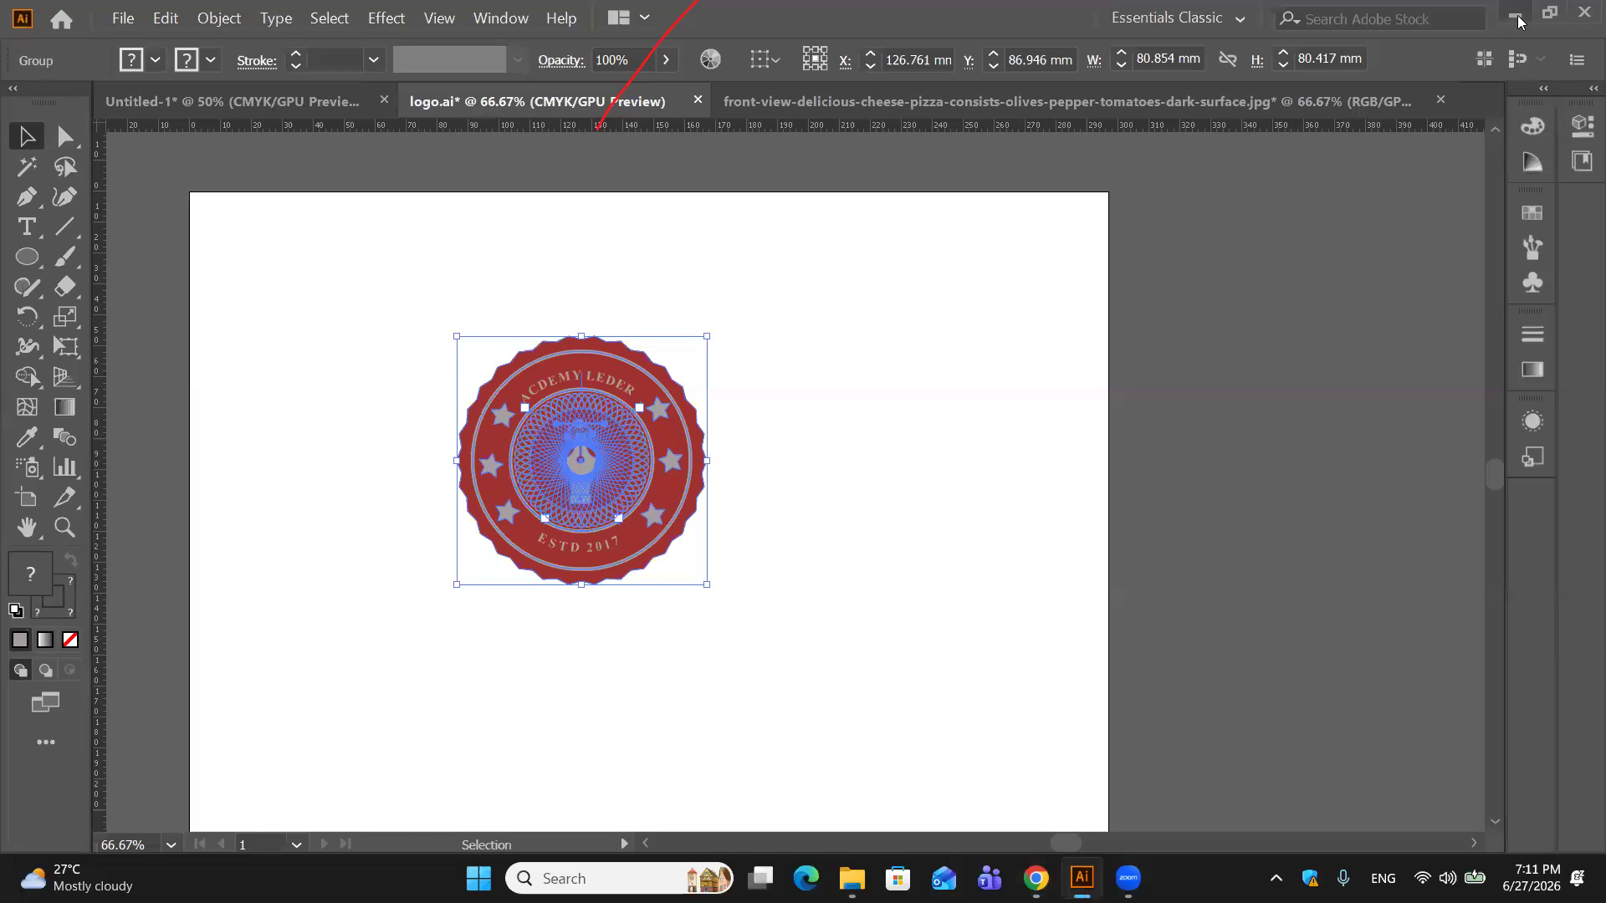
{"action": "left_click", "coordinate": [1514, 16]}
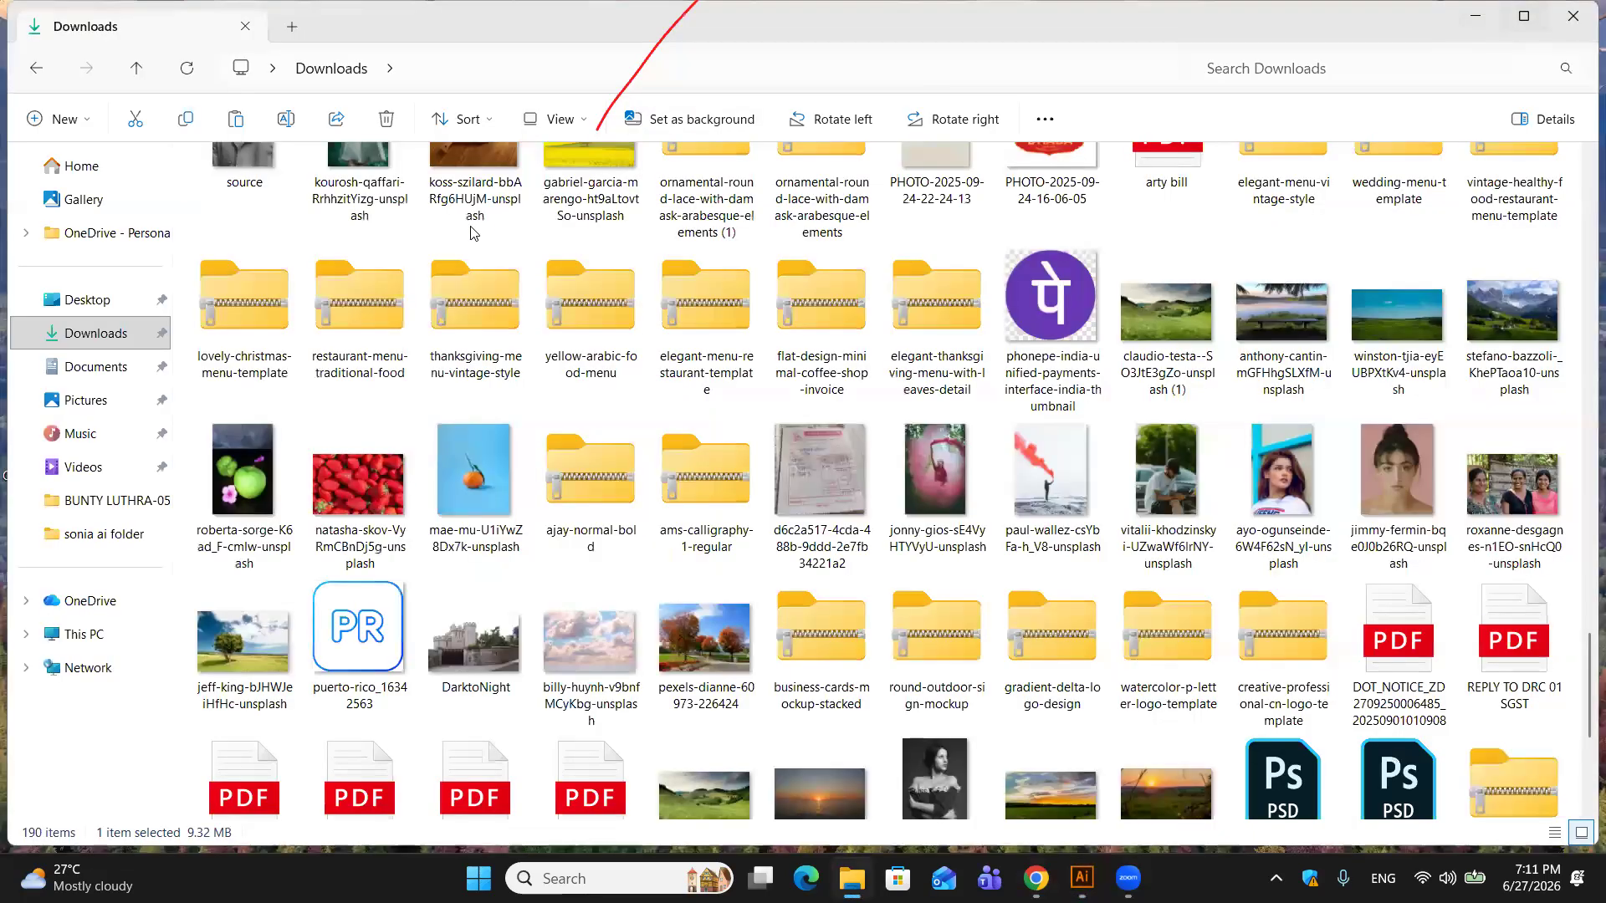
{"action": "left_click", "coordinate": [81, 339]}
{"action": "double_click", "coordinate": [209, 256]}
{"action": "double_click", "coordinate": [255, 199]}
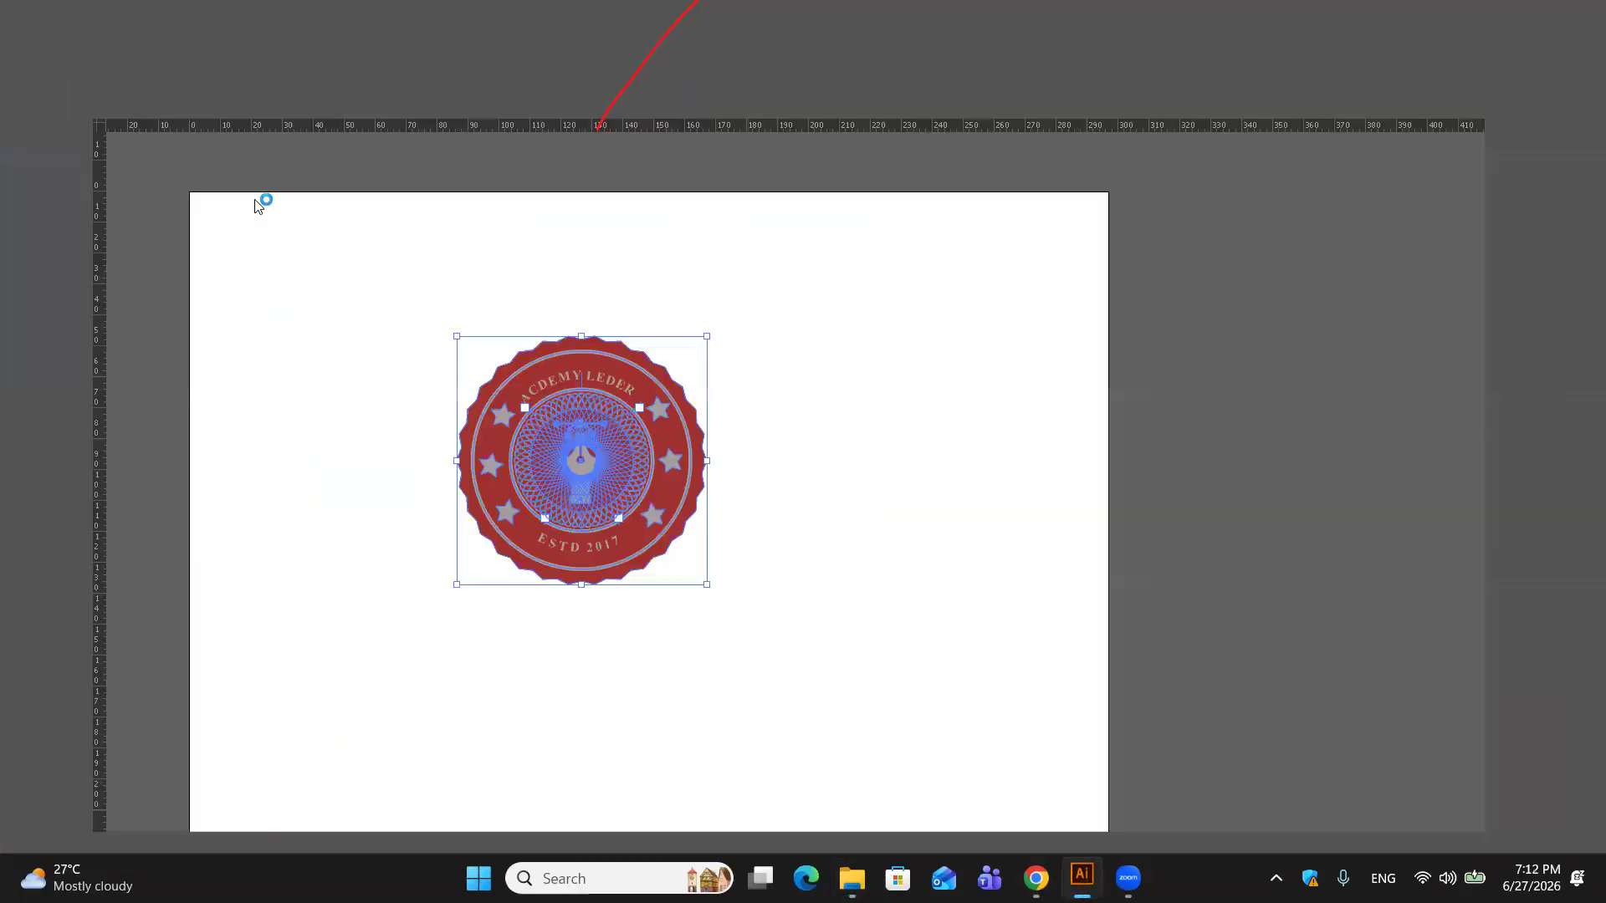
{"action": "left_click", "coordinate": [920, 479]}
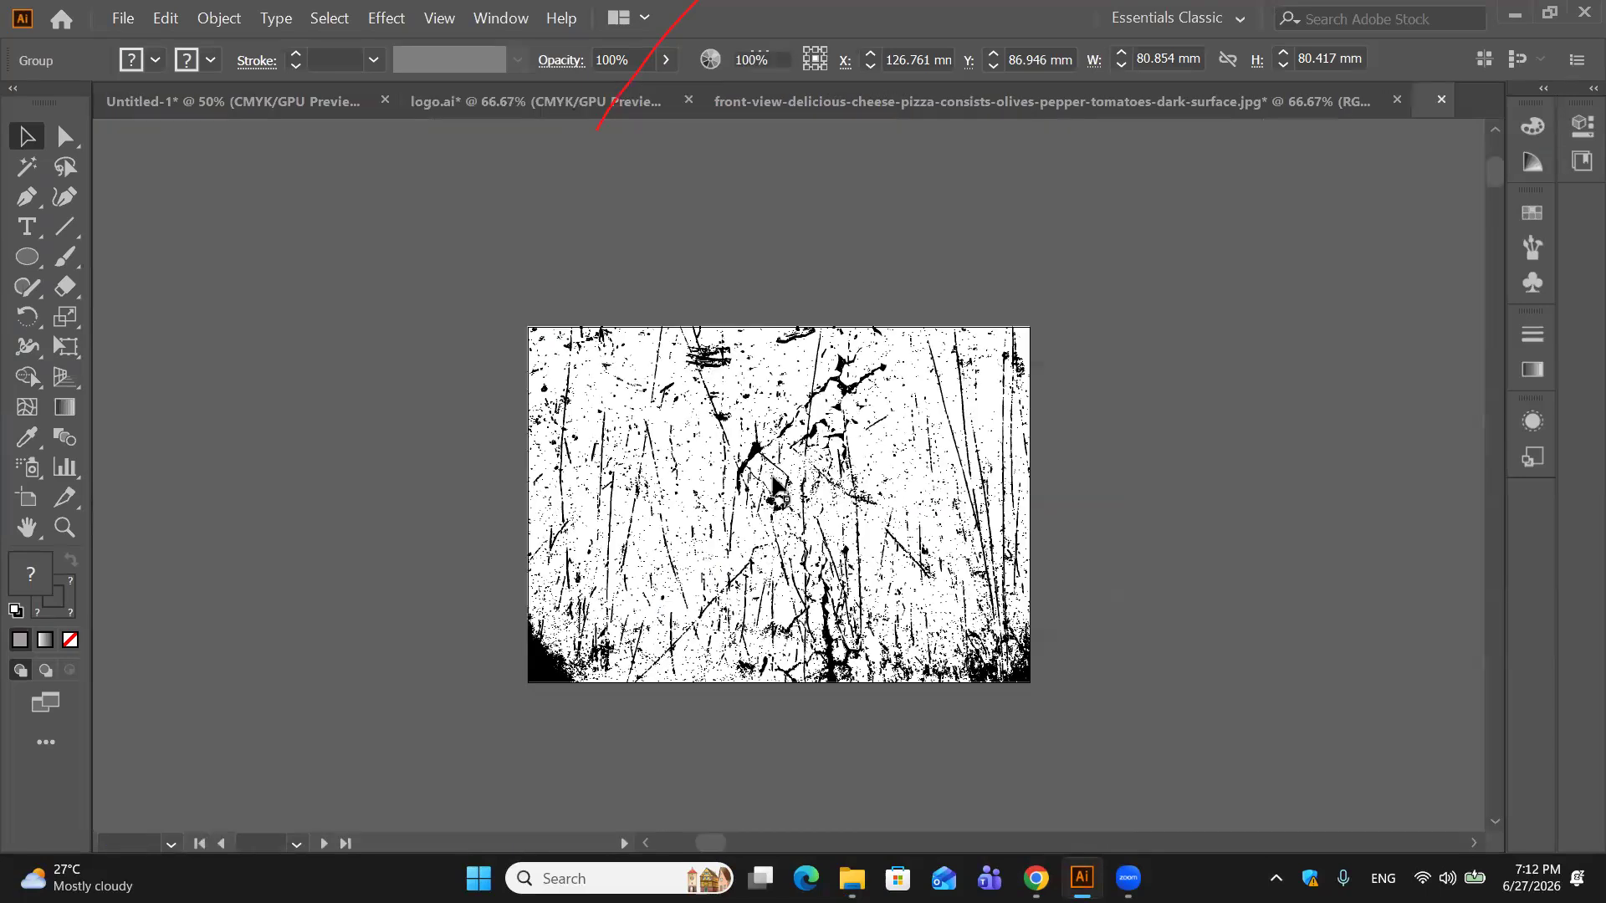
Step: Copy the grunge texture group from 12816 [Converted].eps and paste it into the logo.ai document
{"action": "left_click_drag", "start_coordinate": [841, 530], "coordinate": [681, 462]}
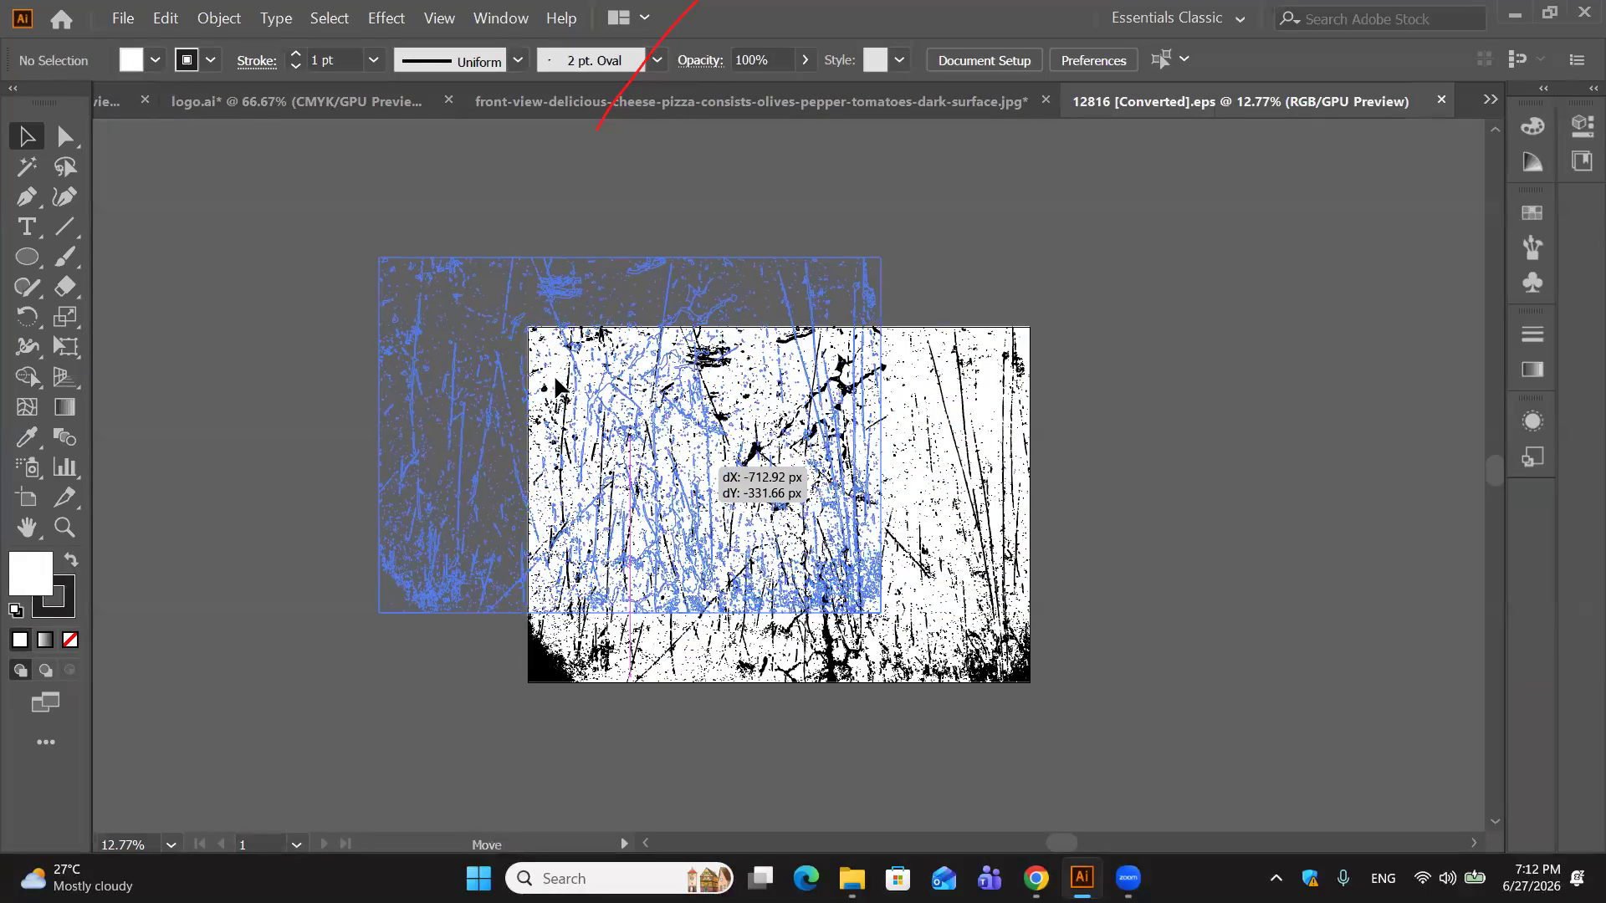
{"action": "left_click_drag", "start_coordinate": [313, 92], "coordinate": [735, 399]}
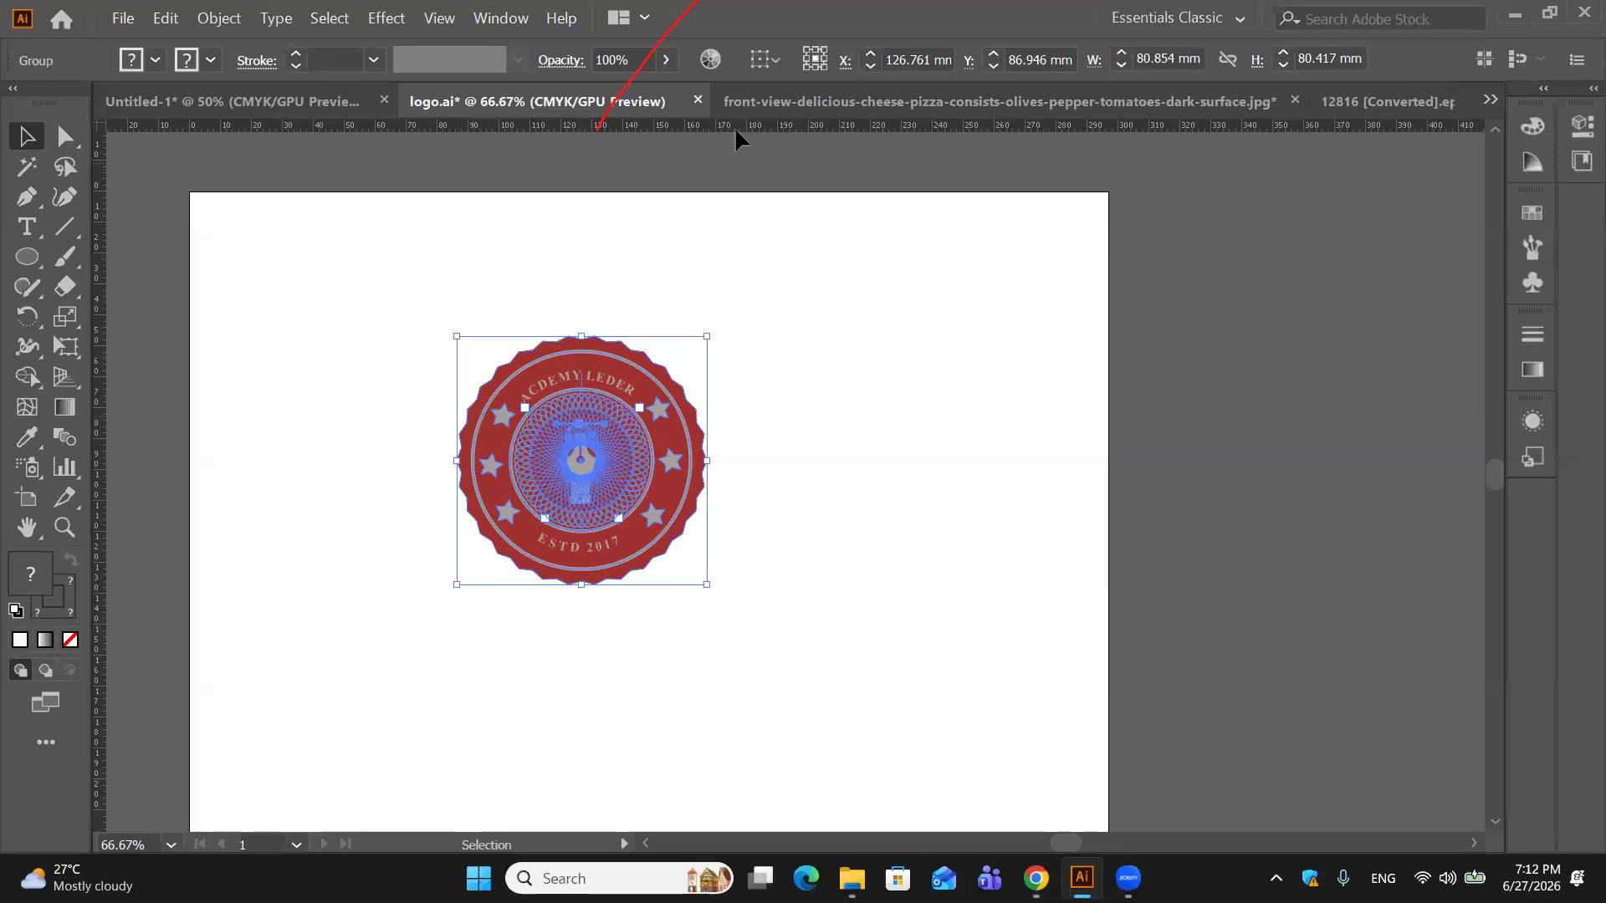
{"action": "left_click", "coordinate": [767, 101]}
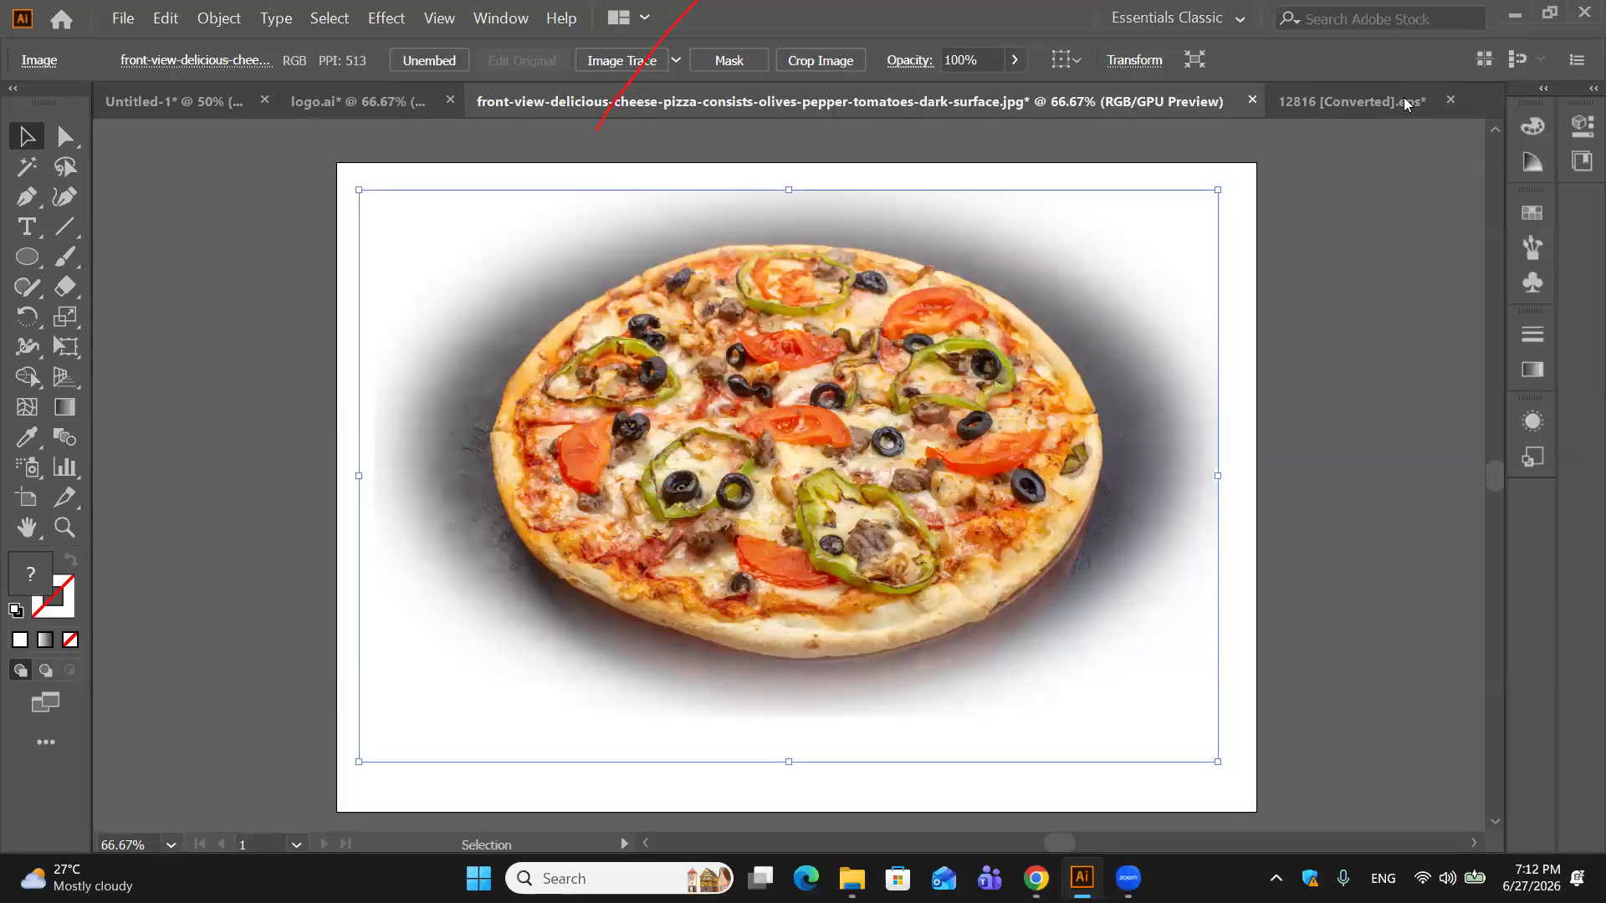
{"action": "left_click", "coordinate": [1351, 101]}
{"action": "key", "text": "ctrl"}
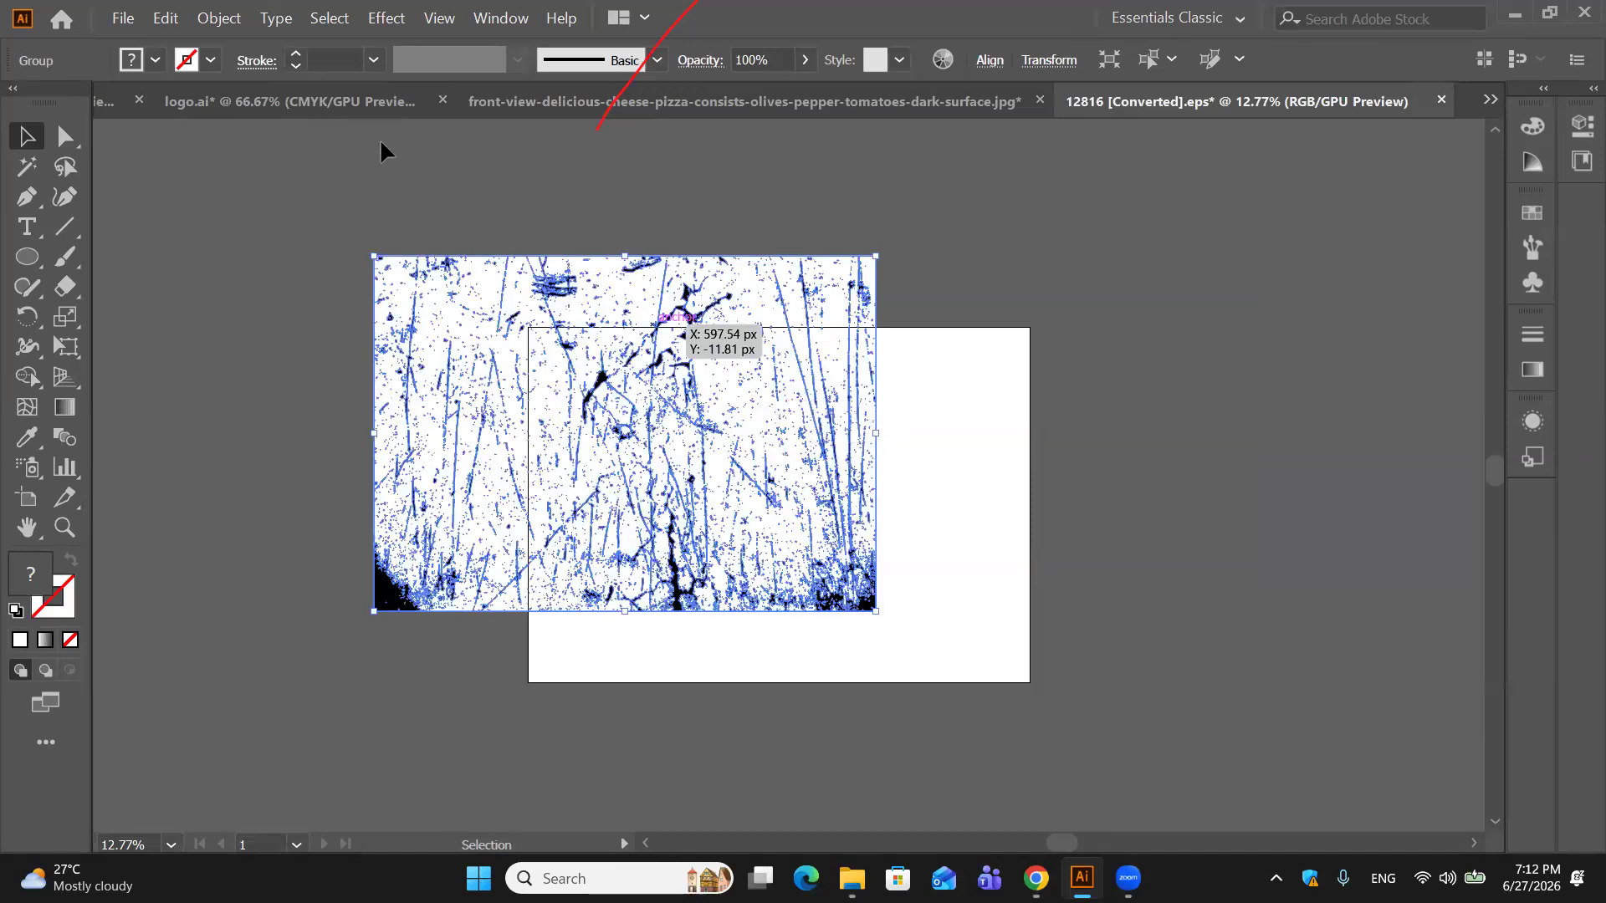
{"action": "left_click", "coordinate": [291, 101]}
{"action": "key", "text": "ctrl"}
{"action": "key", "text": "ctrl+v"}
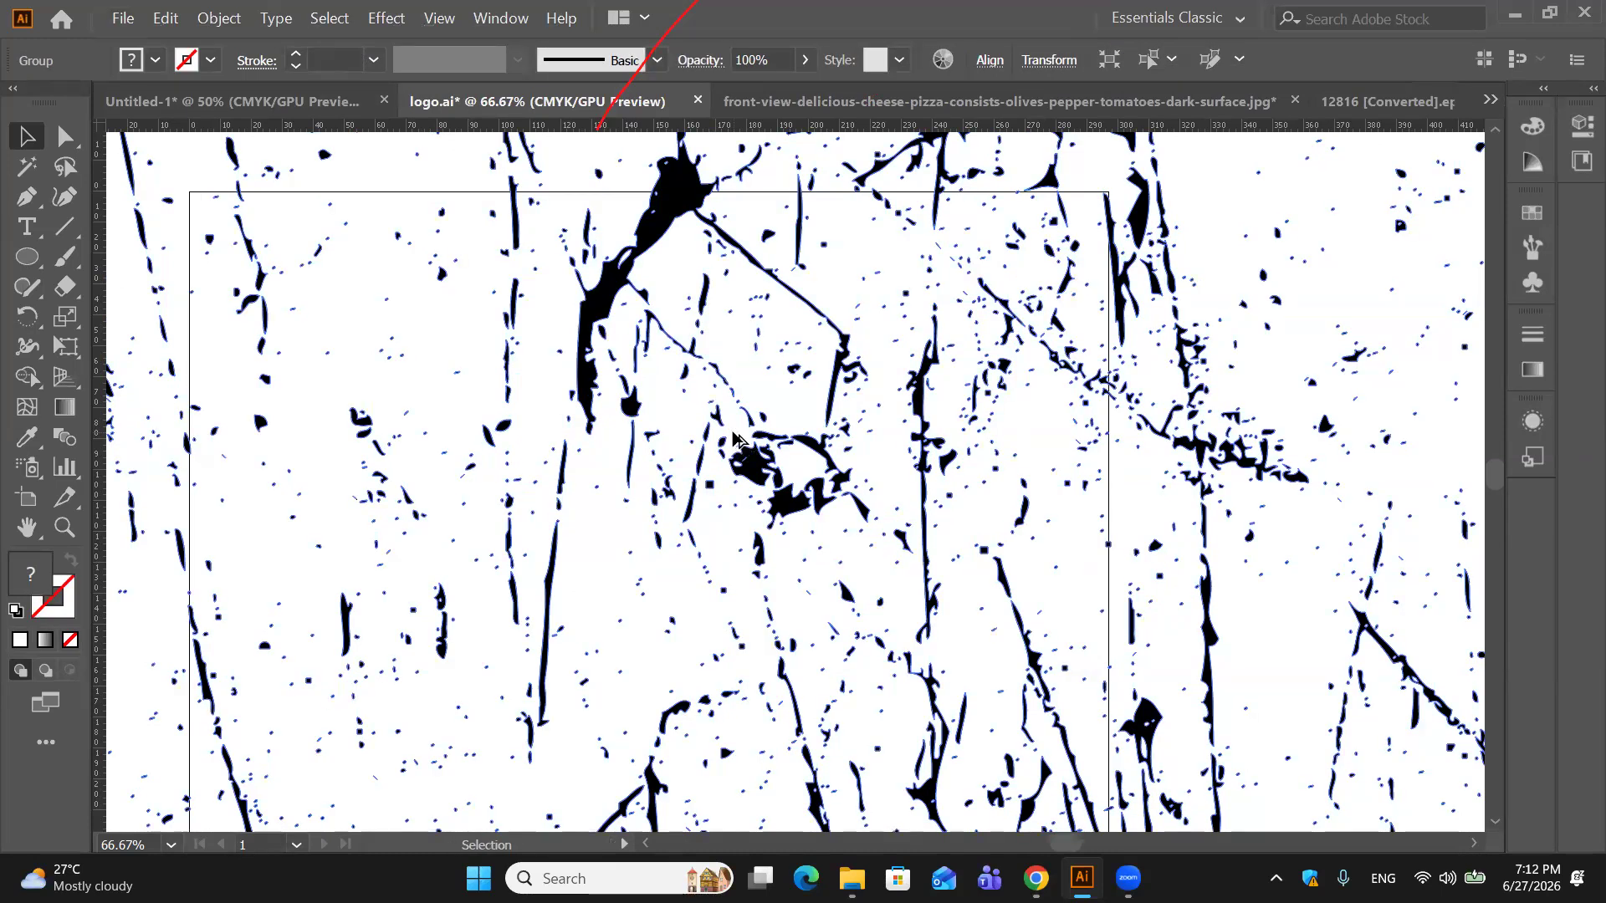
Step: Scale the oversized pasted texture down proportionally and place it within the artboard
{"action": "key", "text": "ctrl+minus"}
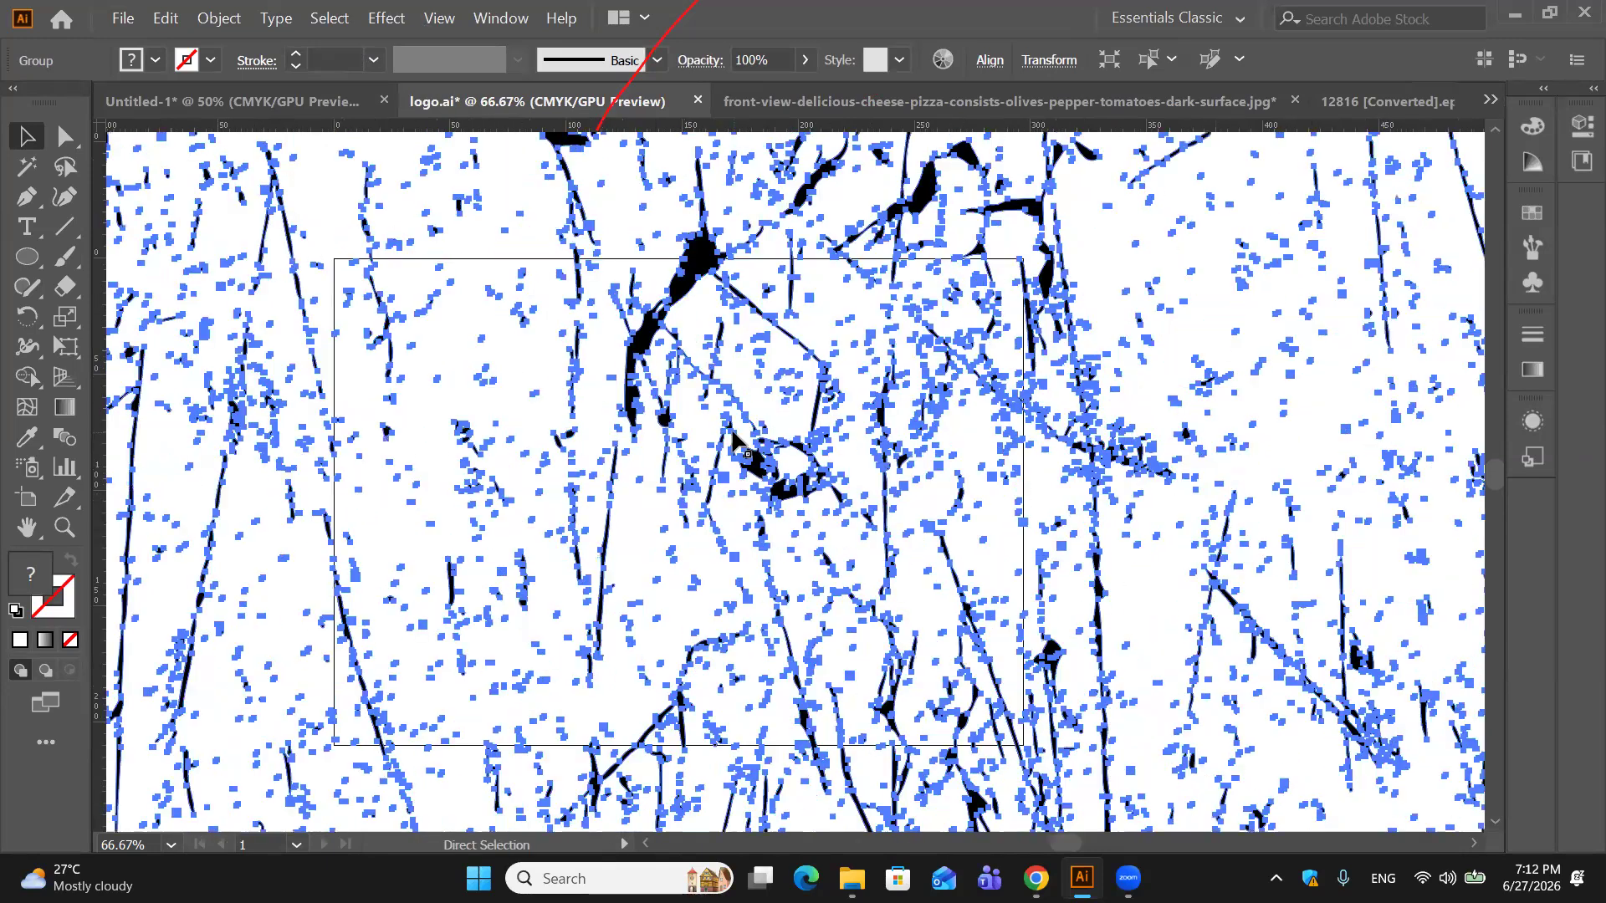
{"action": "key", "text": "ctrl+minus"}
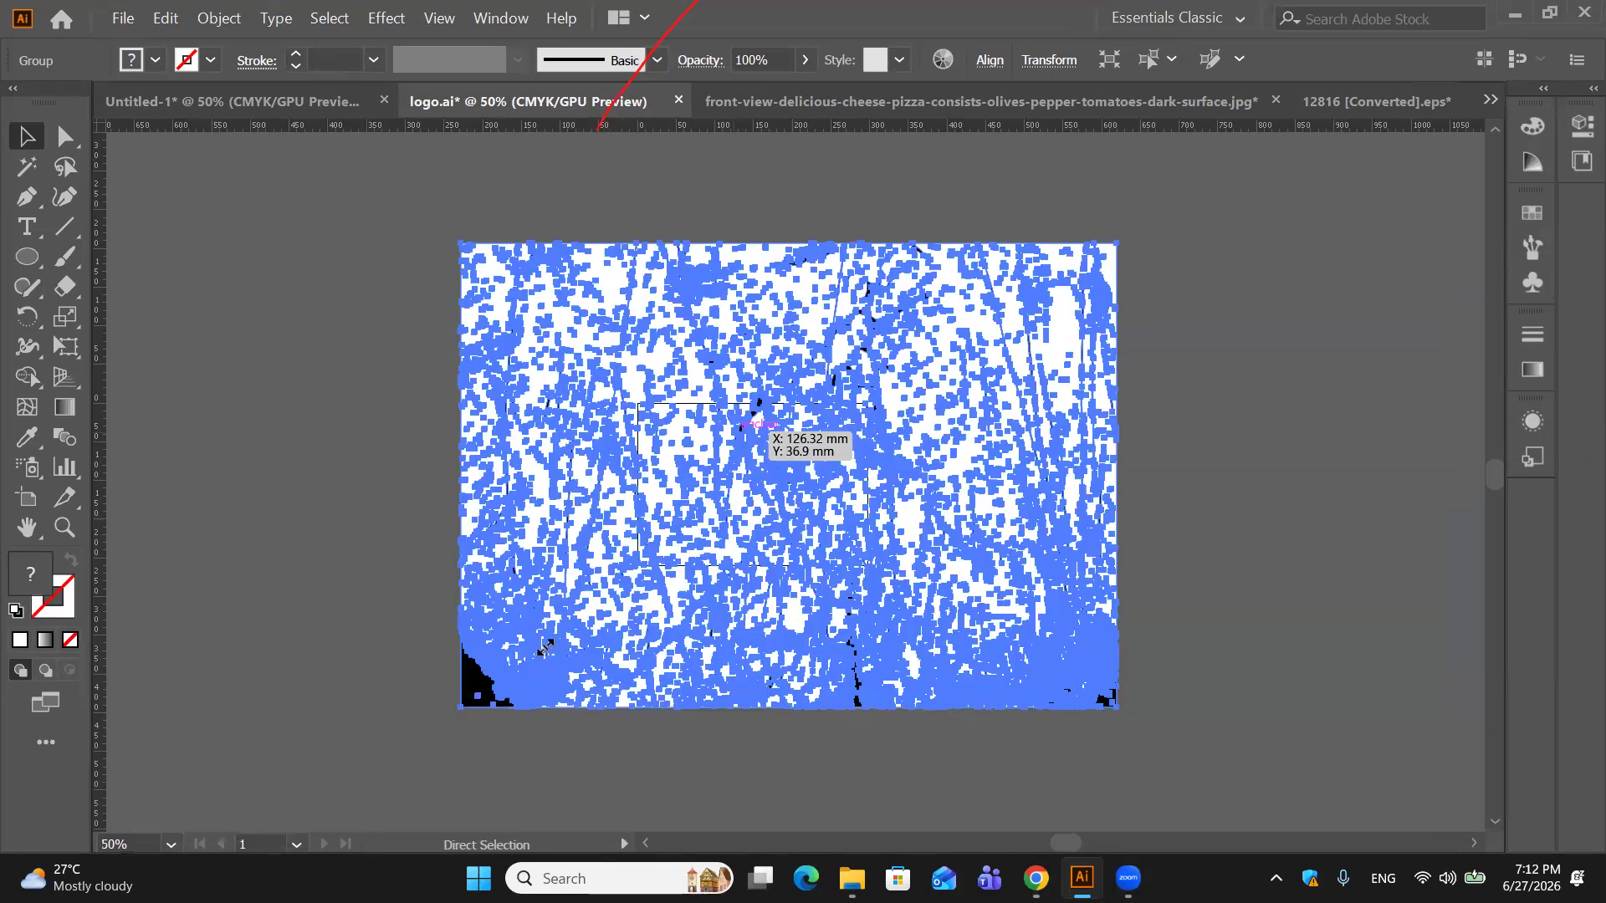
{"action": "key", "text": "ctrl+minus"}
{"action": "key", "text": "ctrl+minus"}
{"action": "key", "text": "ctrl+minus"}
{"action": "key", "text": "ctrl+minus"}
{"action": "left_click_drag", "start_coordinate": [543, 648], "coordinate": [714, 512]}
{"action": "left_click", "coordinate": [1052, 489]}
{"action": "left_click_drag", "start_coordinate": [971, 331], "coordinate": [747, 483]}
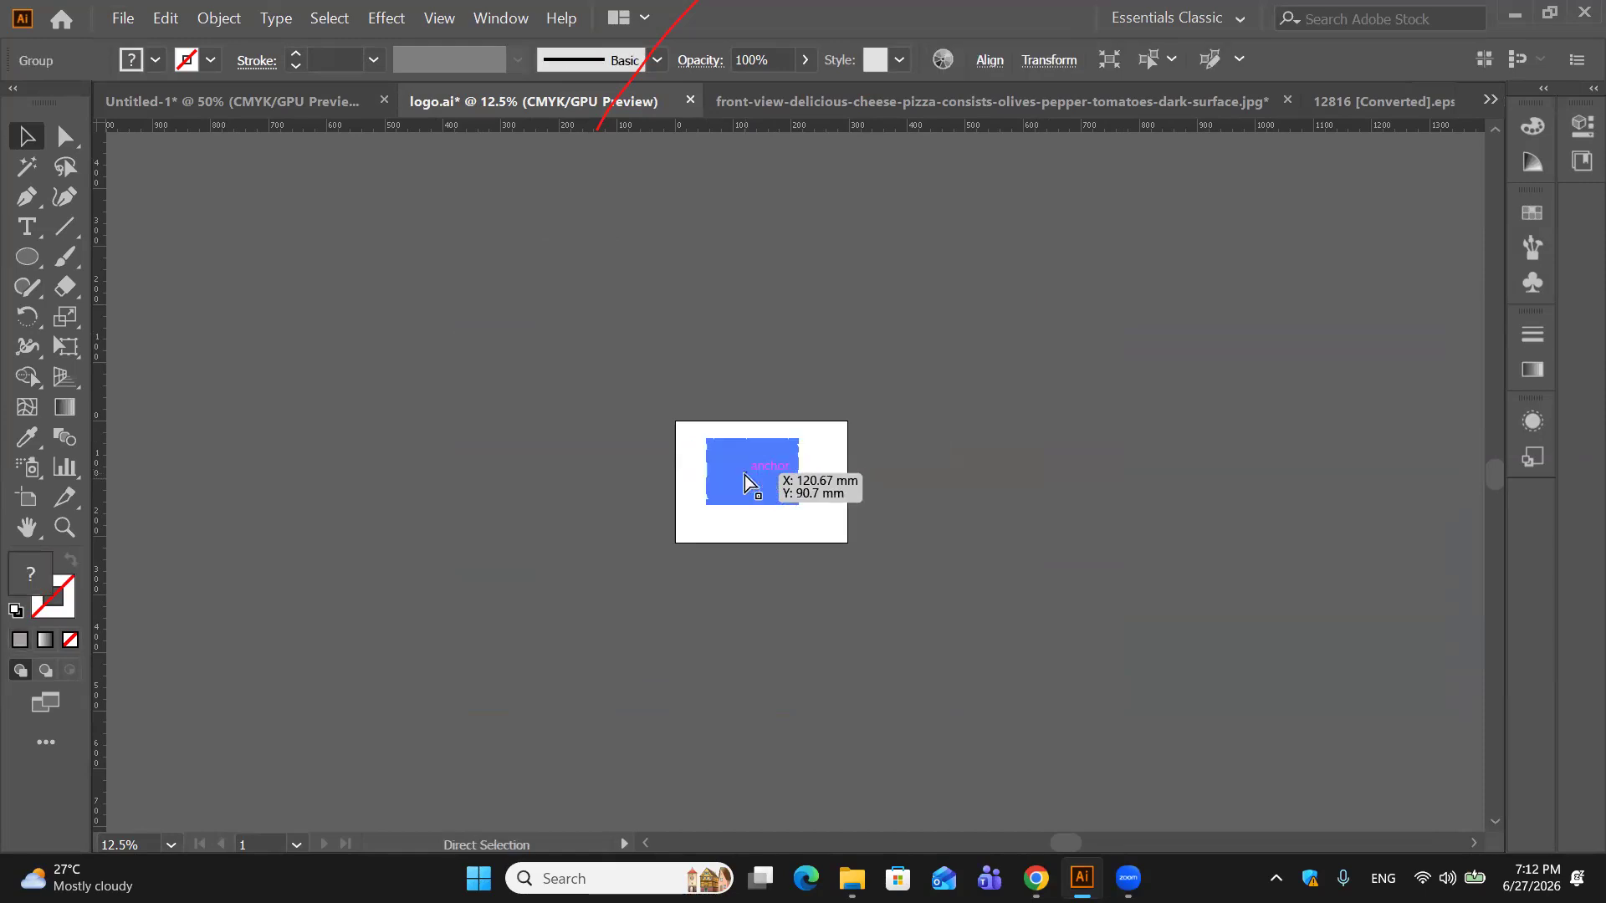
Step: Move the texture off the seal to the artboard's right half and shrink it further
{"action": "scroll", "coordinate": [747, 483], "scroll_direction": "up", "scroll_amount": 5}
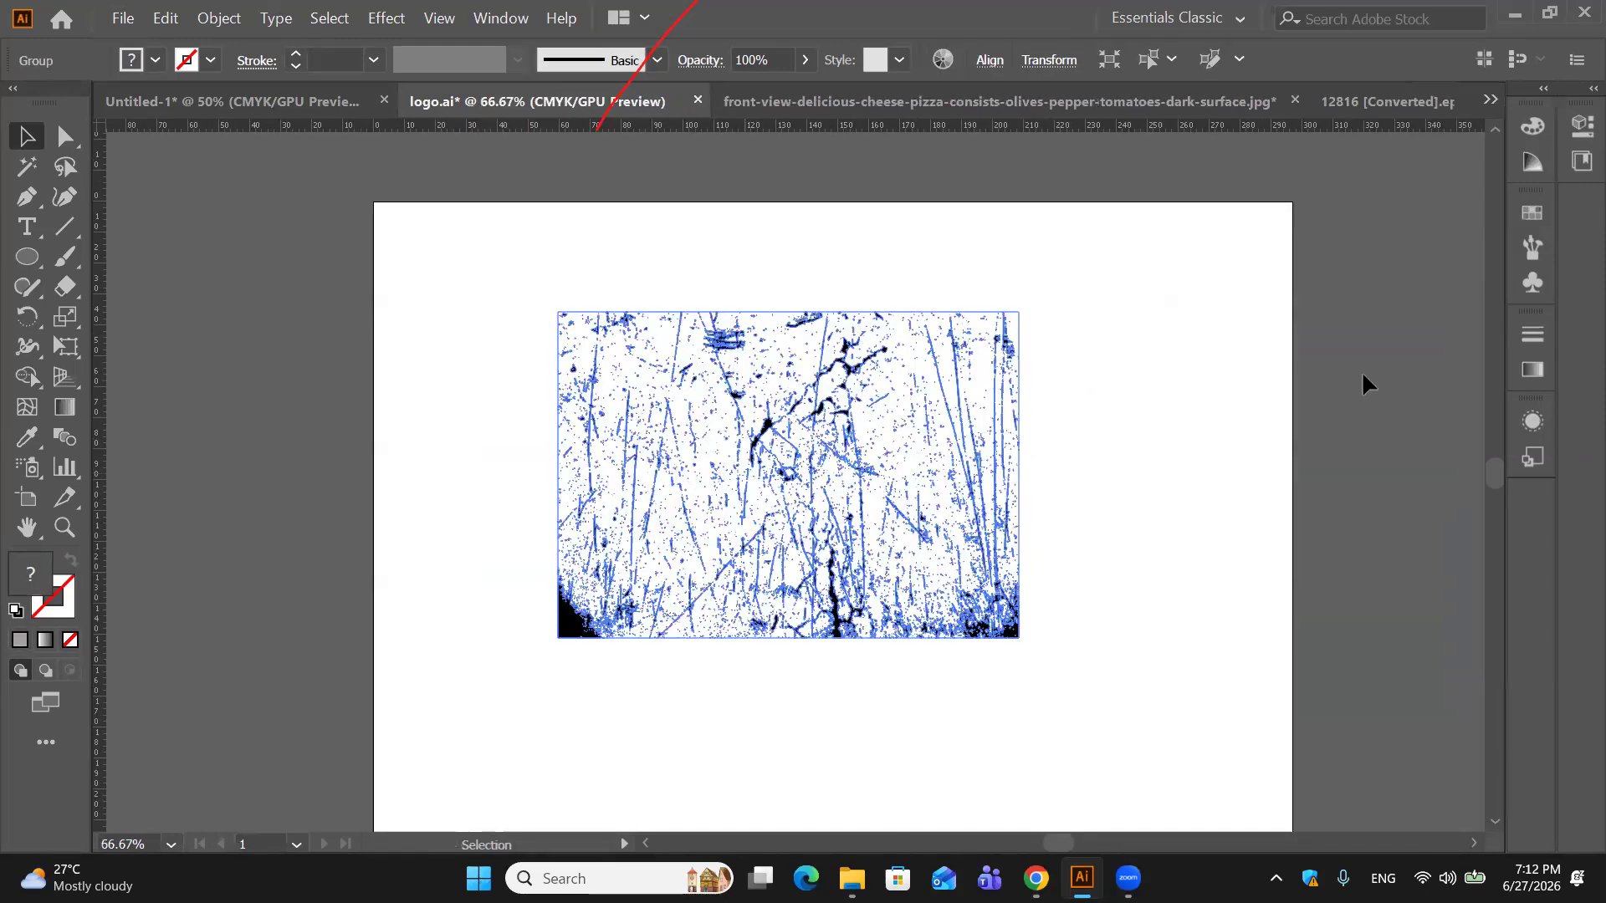
{"action": "left_click", "coordinate": [961, 580]}
{"action": "left_click", "coordinate": [943, 552]}
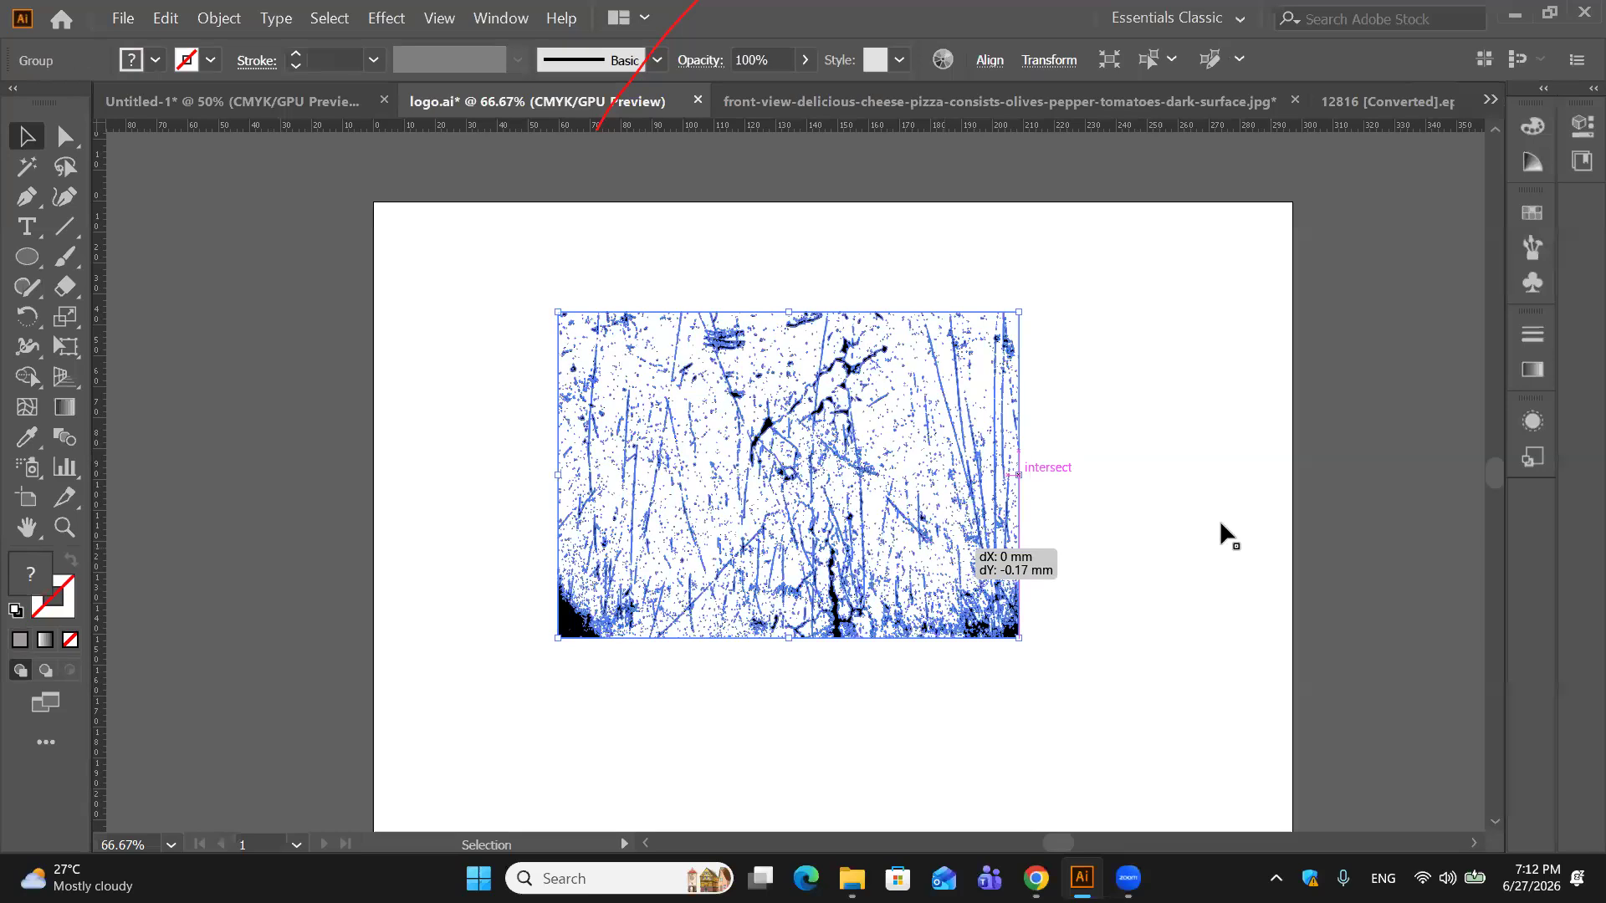
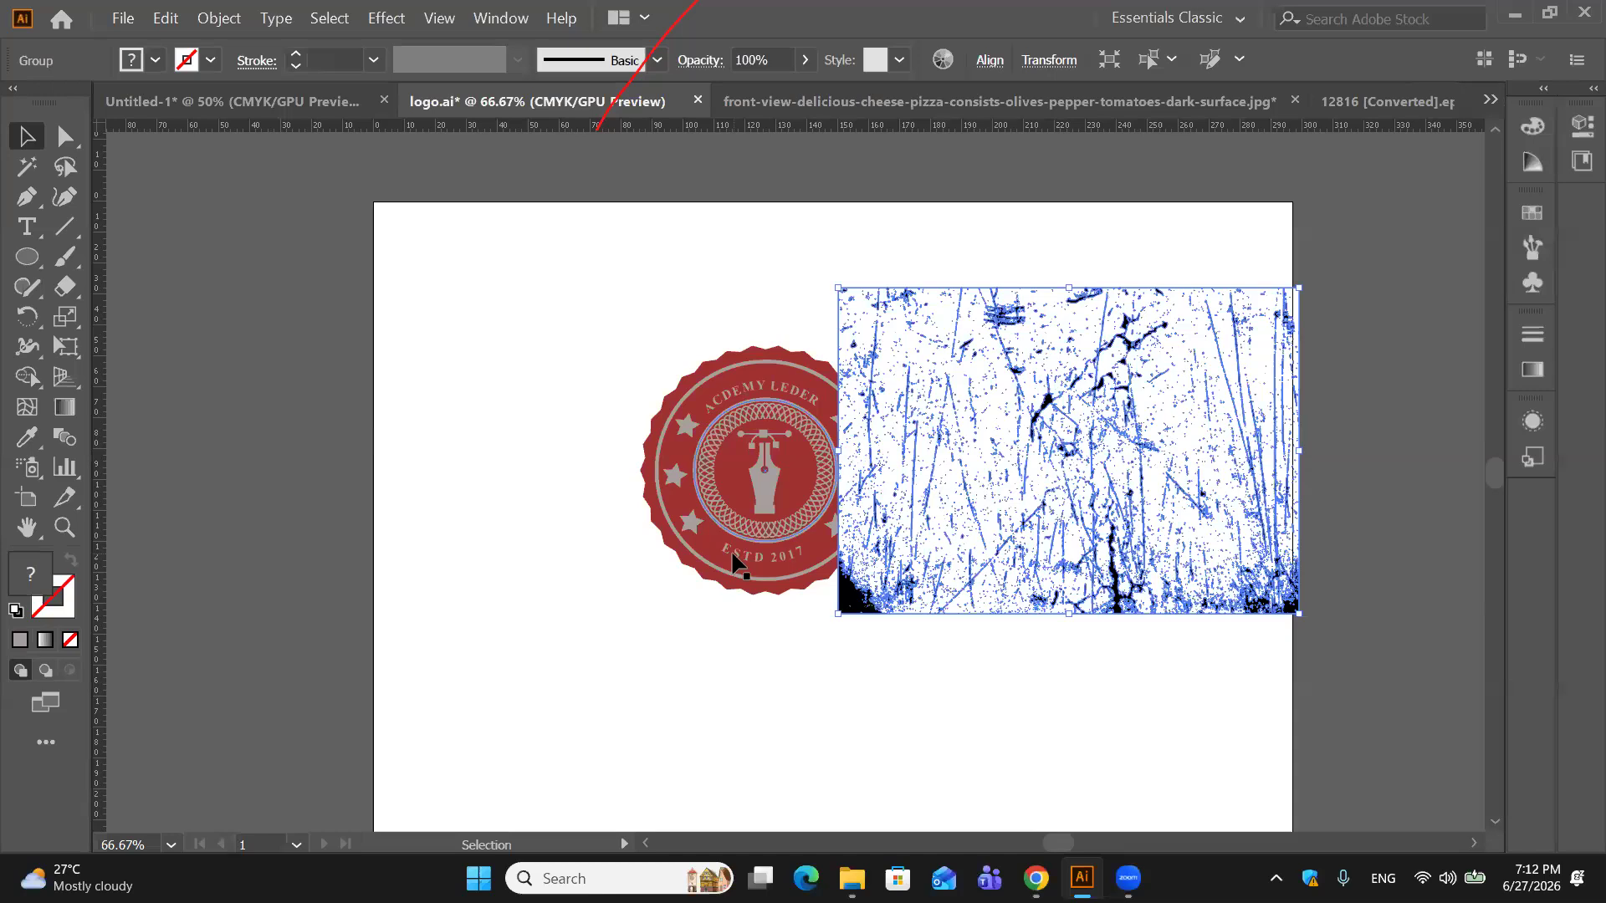
{"action": "left_click", "coordinate": [666, 291]}
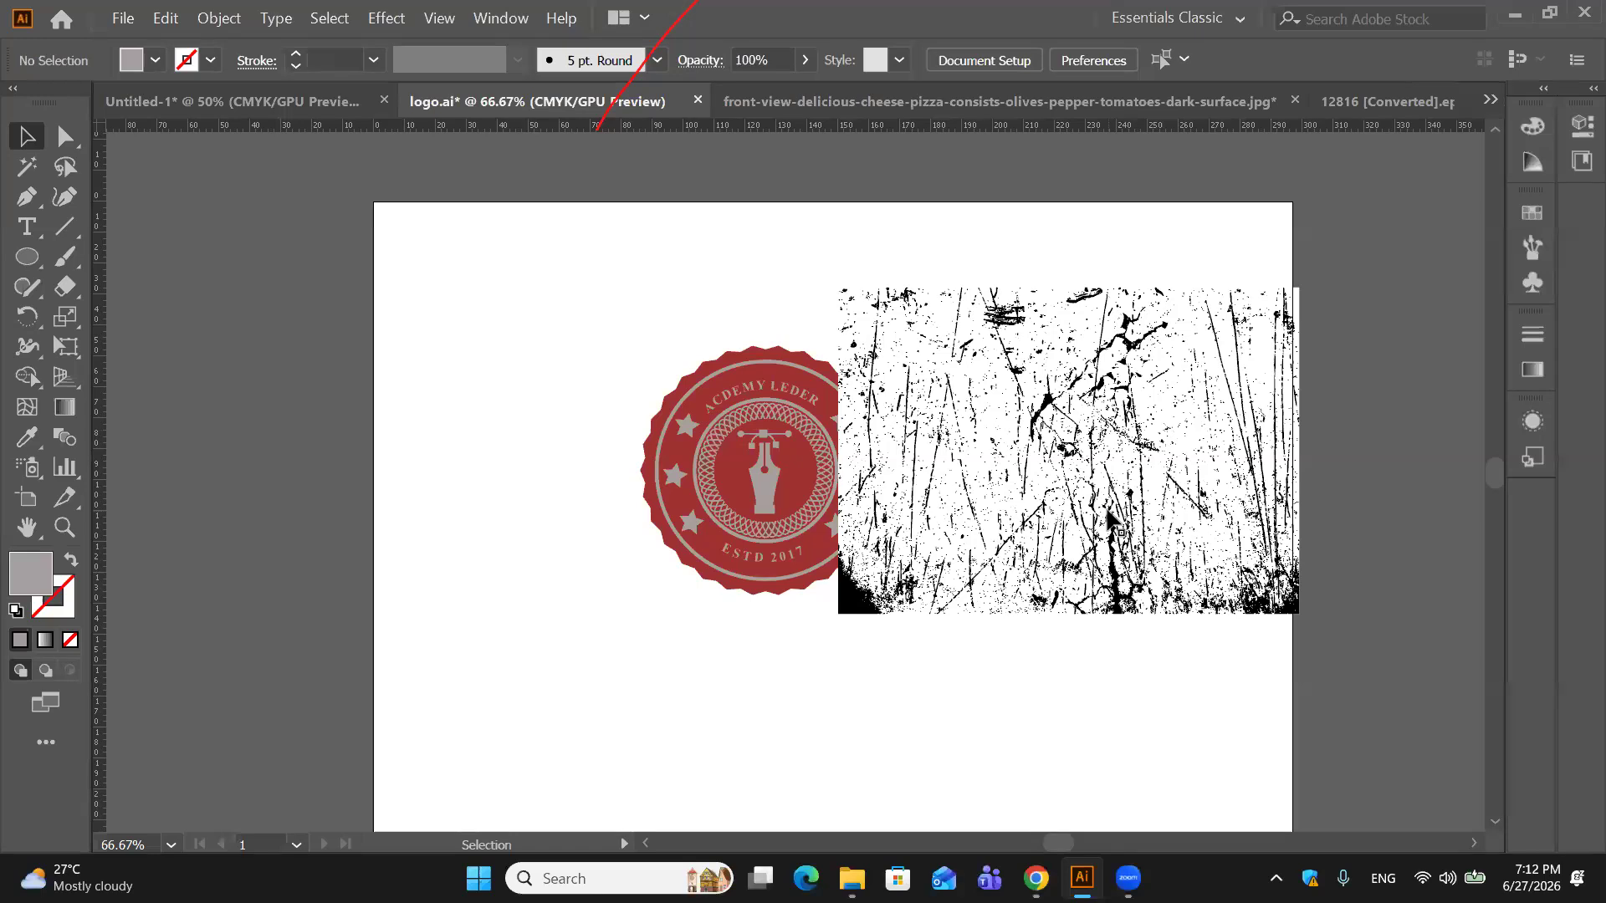
{"action": "left_click_drag", "start_coordinate": [1104, 498], "coordinate": [924, 630]}
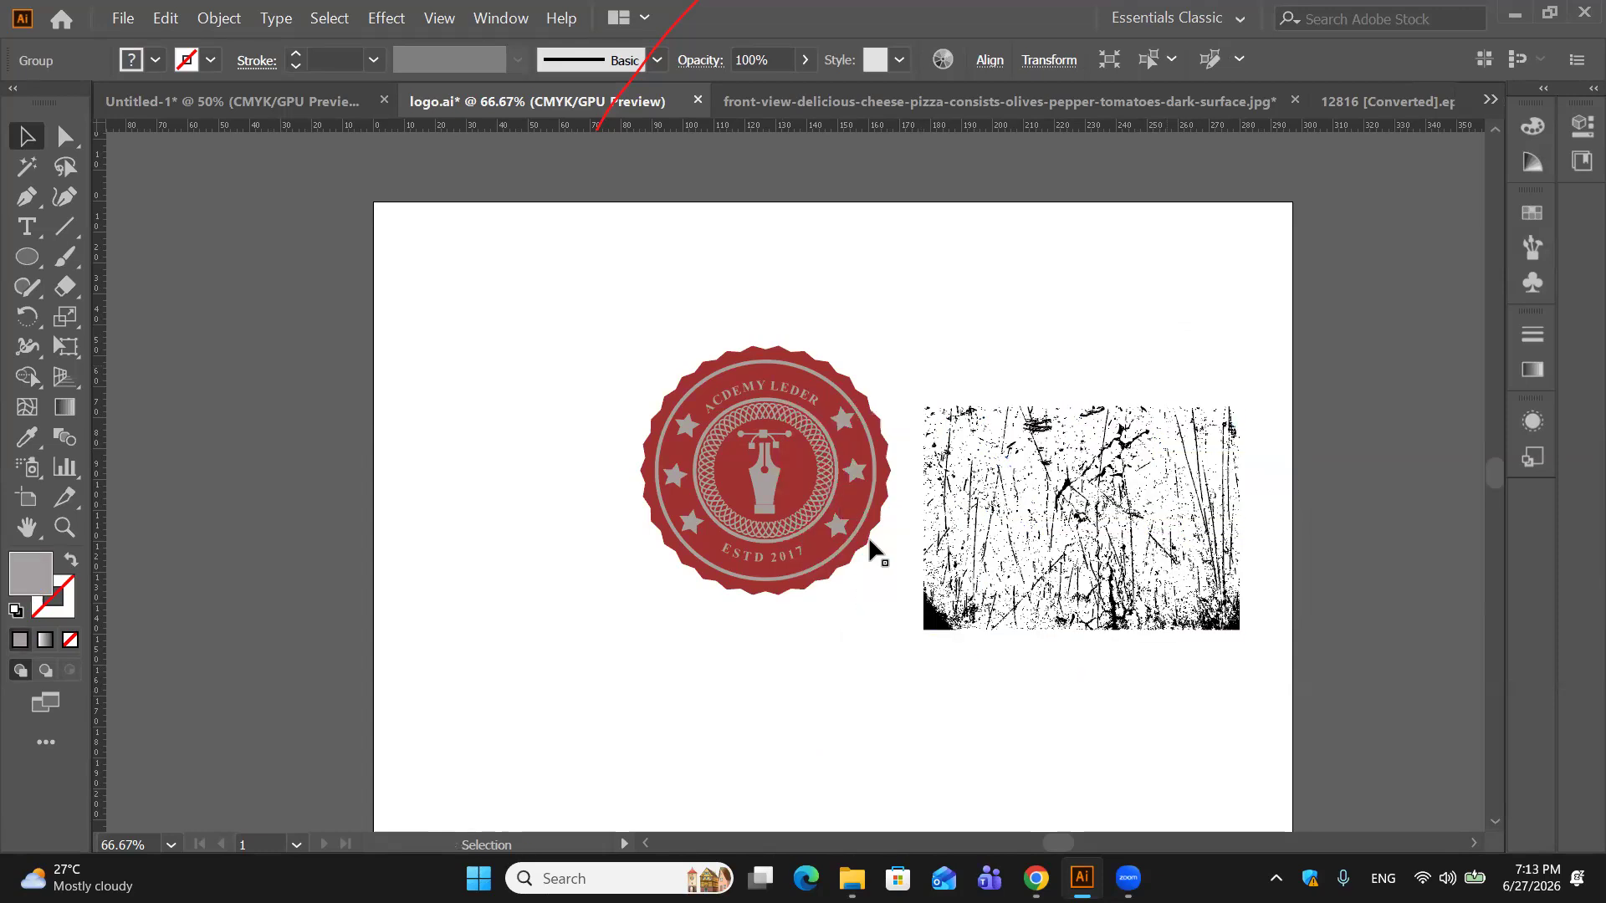
Step: Move the texture over the seal logo and enlarge it to cover the whole seal
{"action": "left_click_drag", "start_coordinate": [1154, 461], "coordinate": [809, 405]}
{"action": "left_click_drag", "start_coordinate": [895, 574], "coordinate": [943, 610]}
{"action": "left_click_drag", "start_coordinate": [878, 540], "coordinate": [888, 525]}
{"action": "left_click", "coordinate": [28, 257]}
{"action": "key", "text": "m"}
{"action": "left_click_drag", "start_coordinate": [593, 338], "coordinate": [953, 594]}
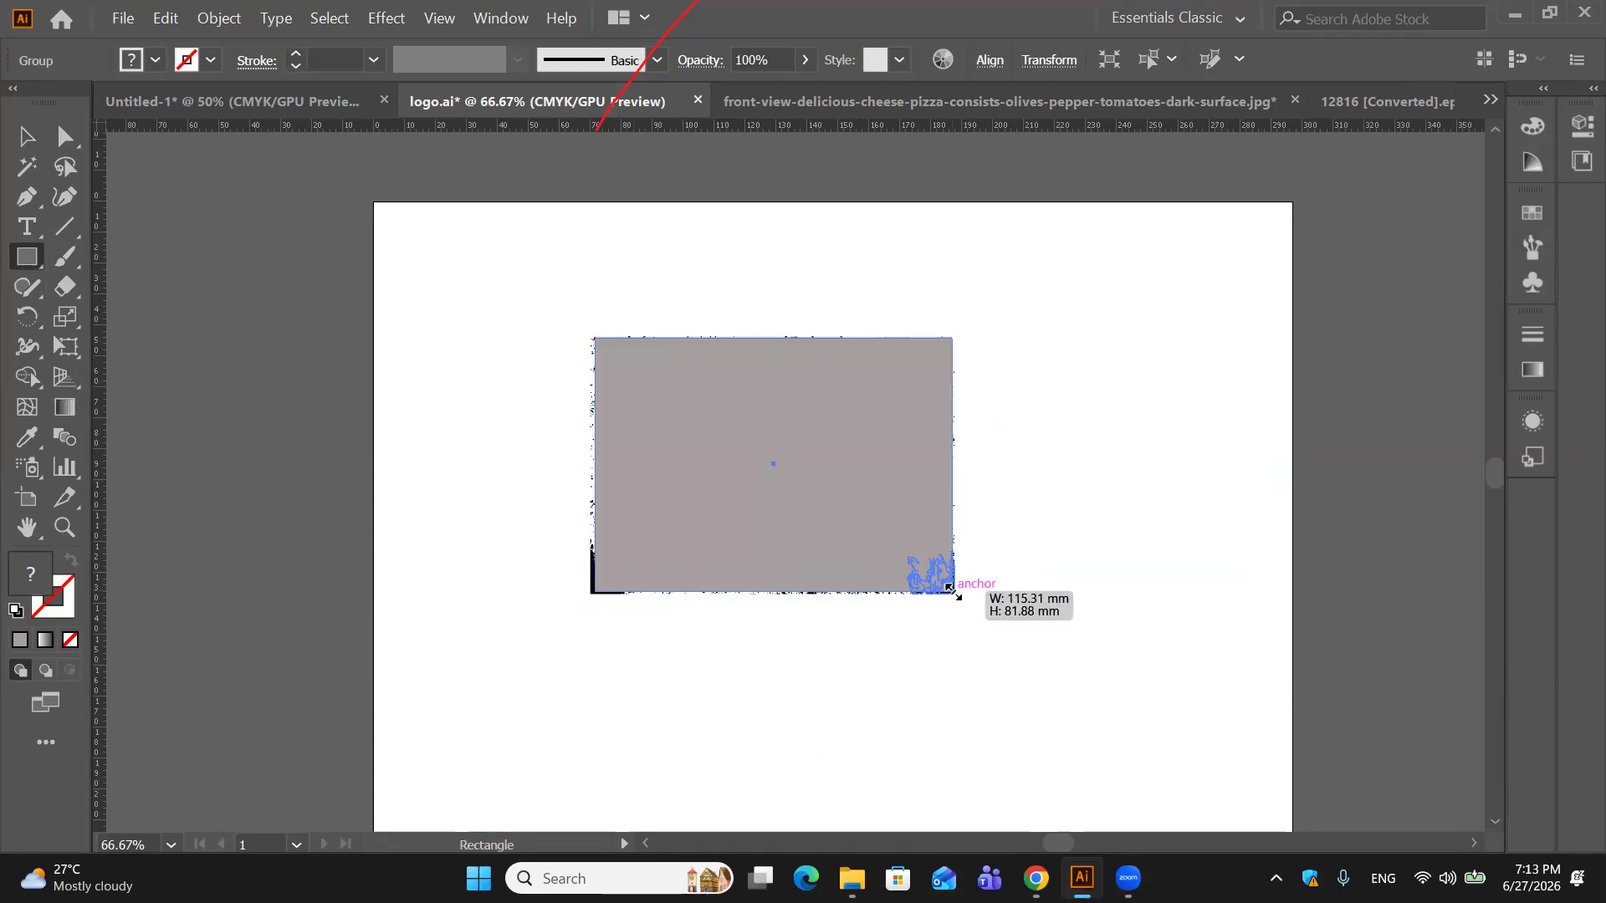
{"action": "key", "text": "Delete"}
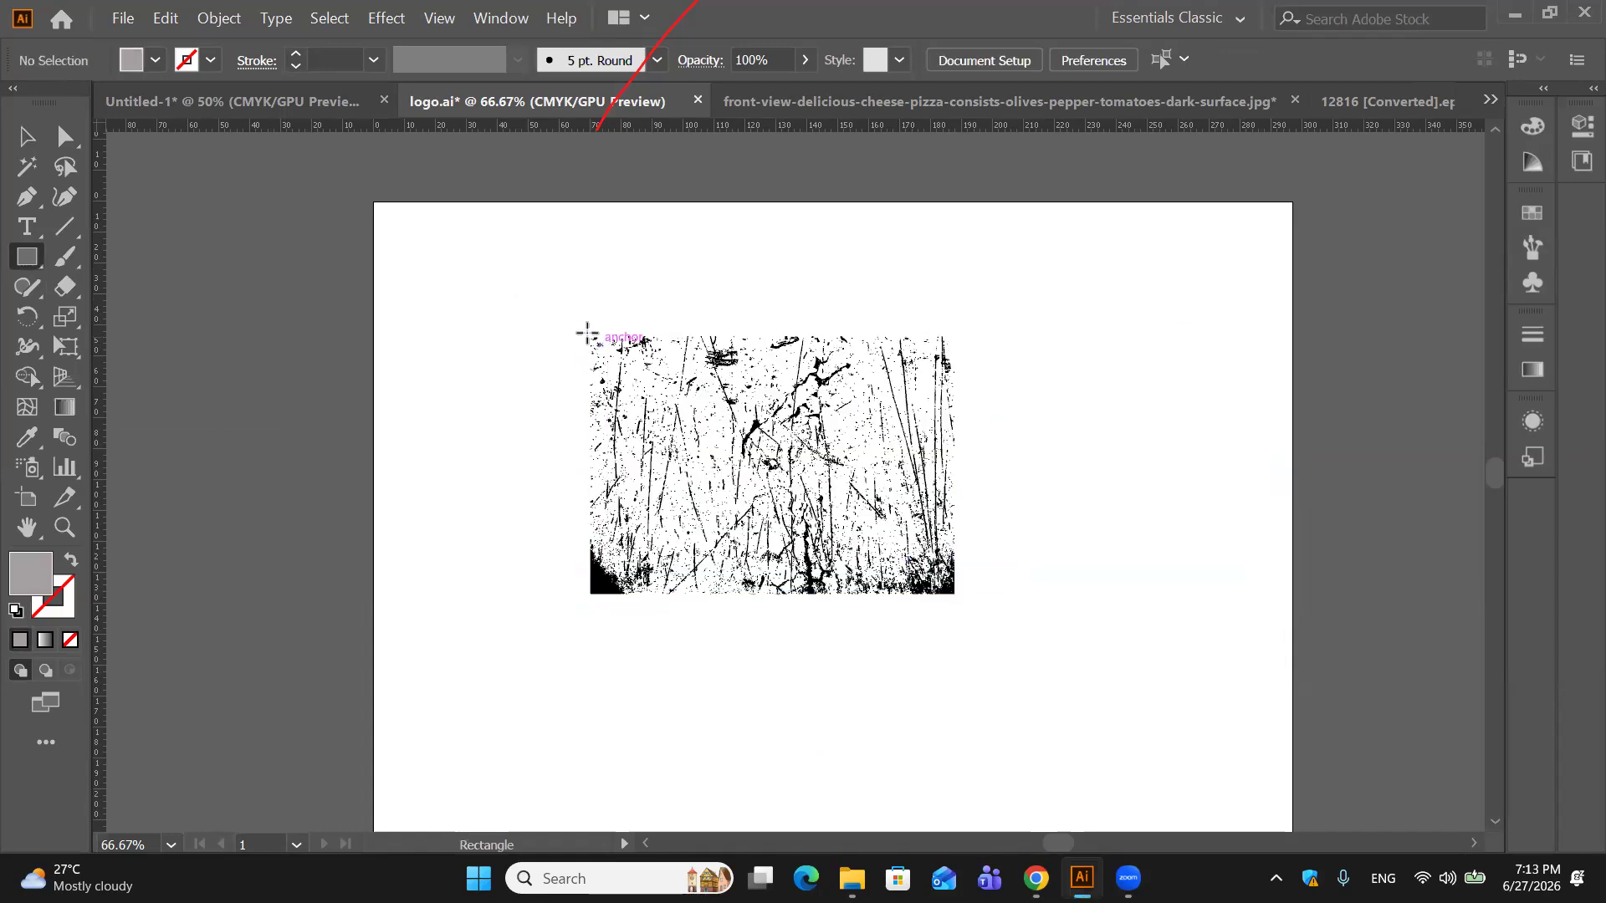
Step: Draw a rectangle covering the whole grunge texture and fill it with white
{"action": "left_click_drag", "start_coordinate": [589, 337], "coordinate": [957, 595]}
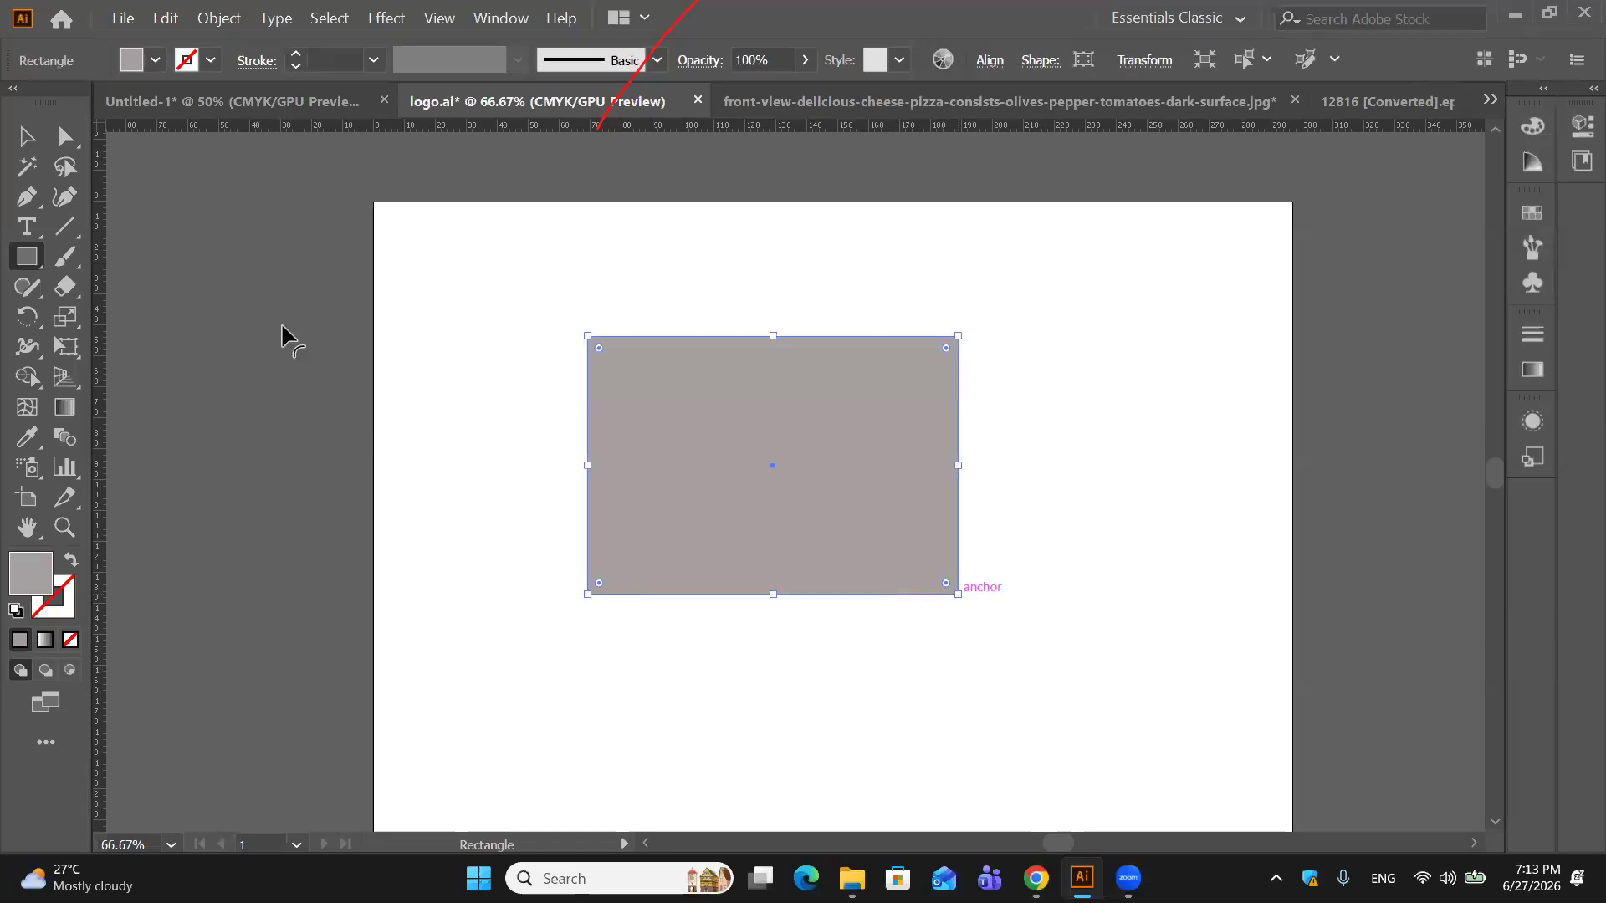
{"action": "double_click", "coordinate": [38, 586]}
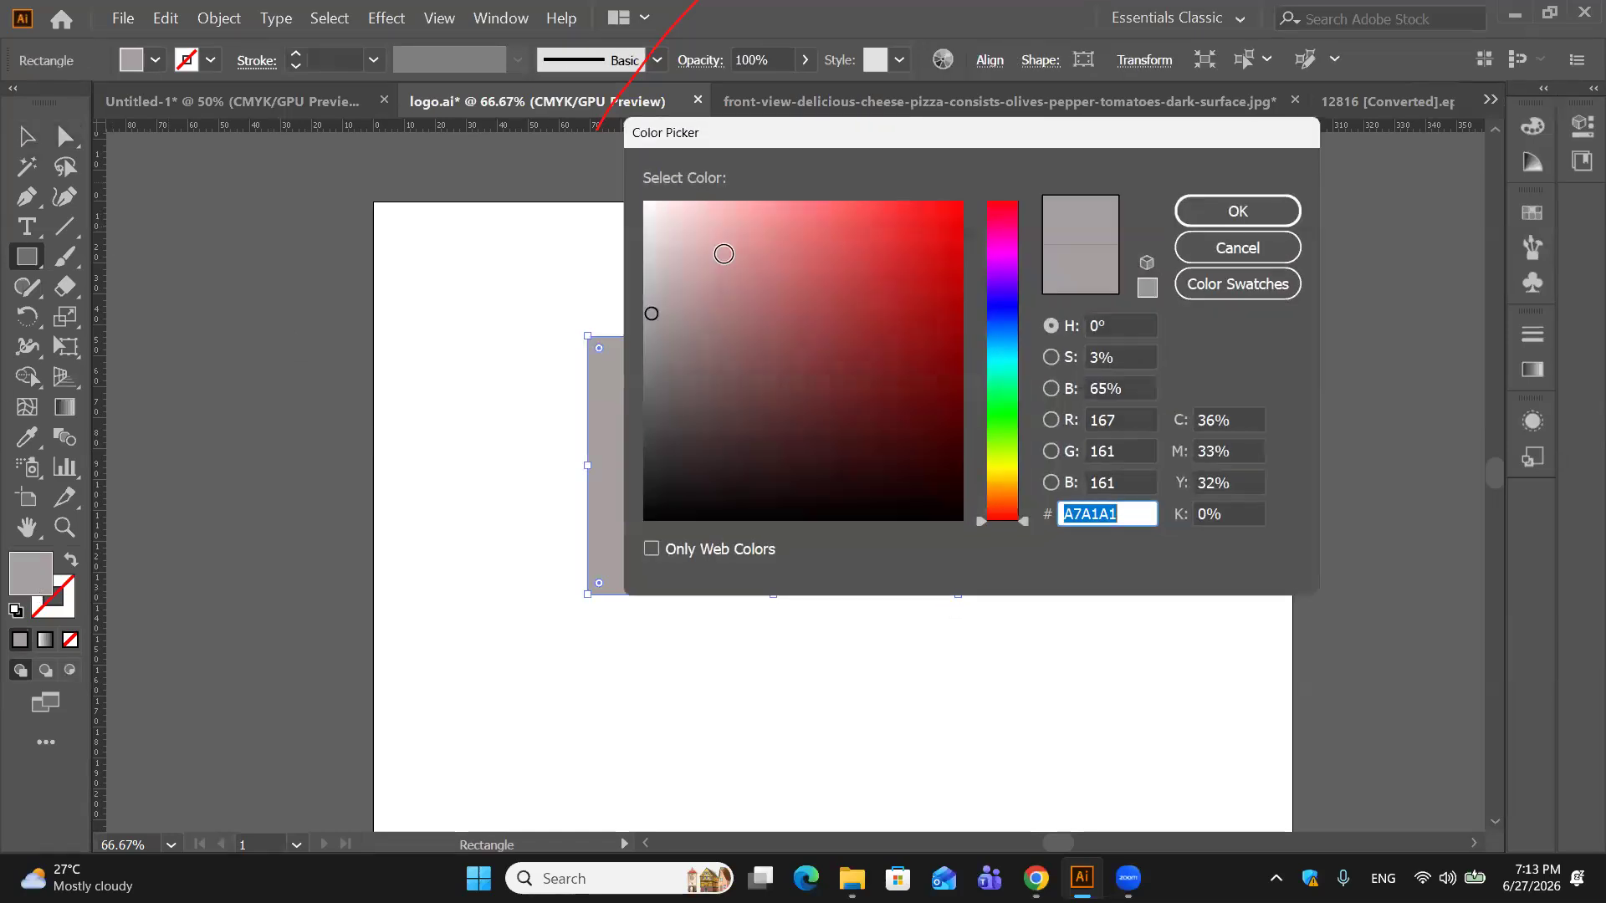
{"action": "left_click", "coordinate": [642, 201]}
{"action": "left_click", "coordinate": [1294, 217]}
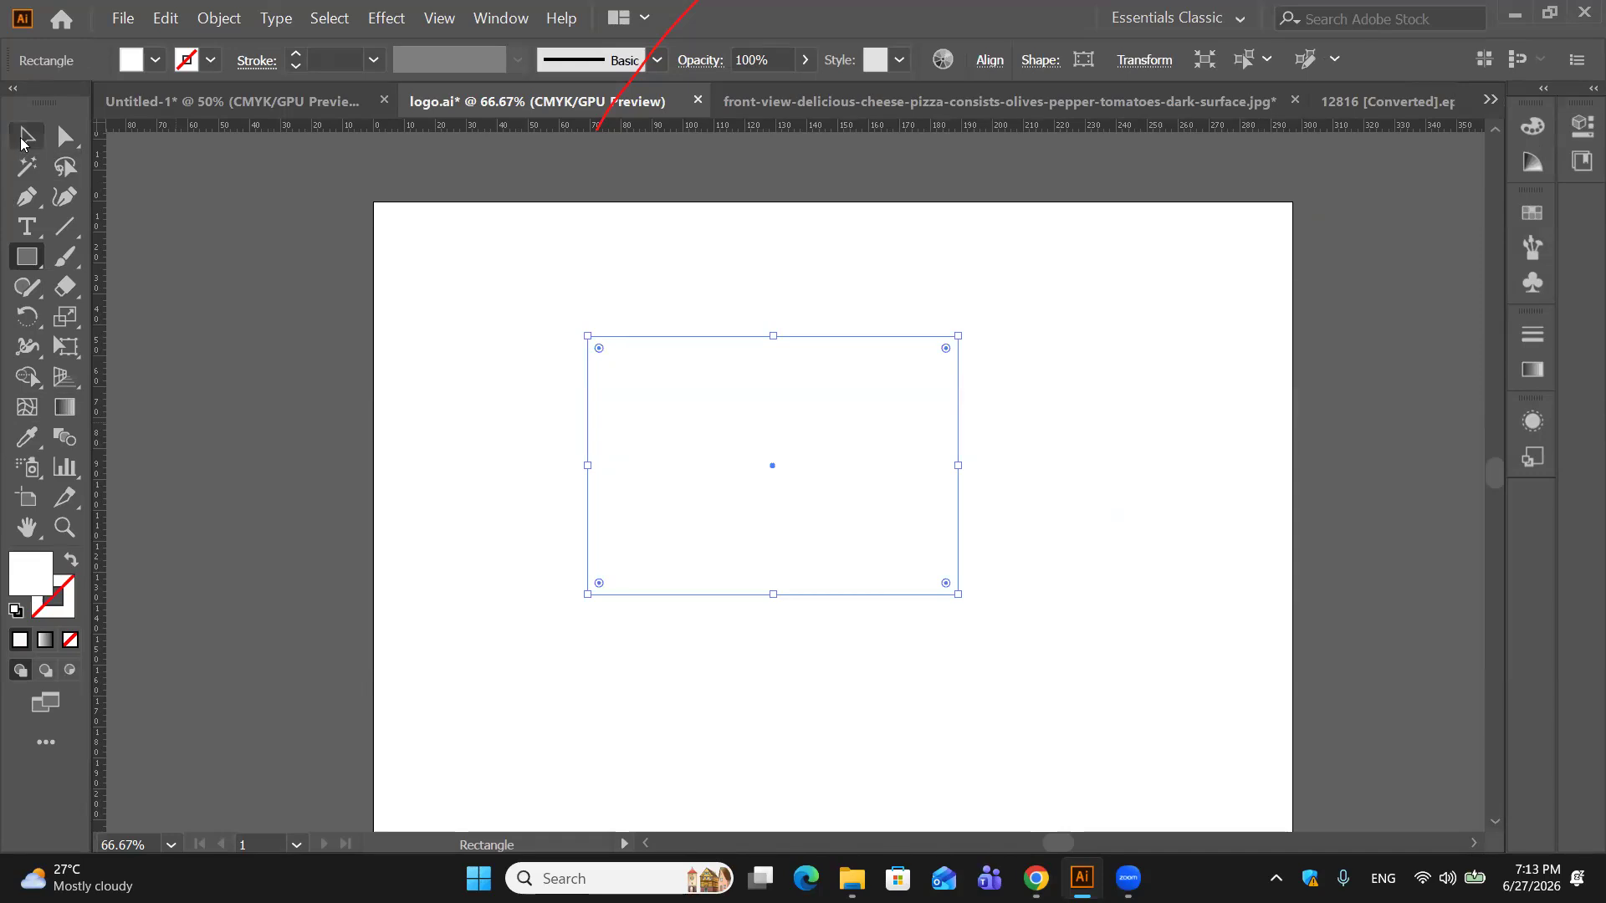
Step: Move the texture and white rectangle off the seal to the artboard's upper right, sending the rectangle behind the texture
{"action": "left_click", "coordinate": [24, 137]}
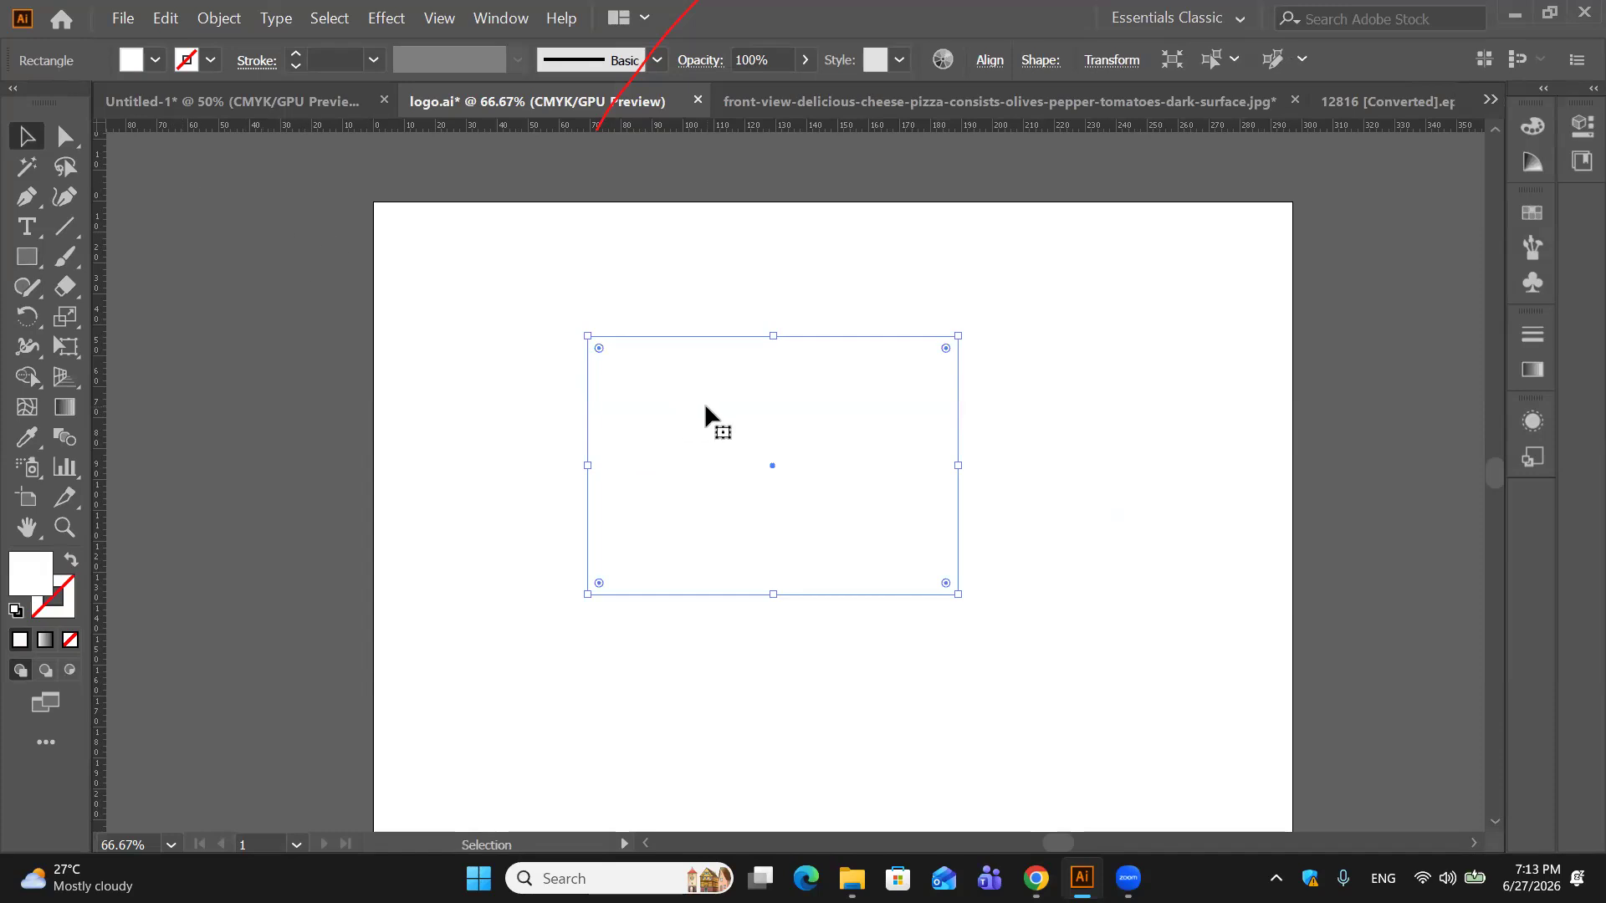
{"action": "left_click_drag", "start_coordinate": [724, 416], "coordinate": [1229, 692]}
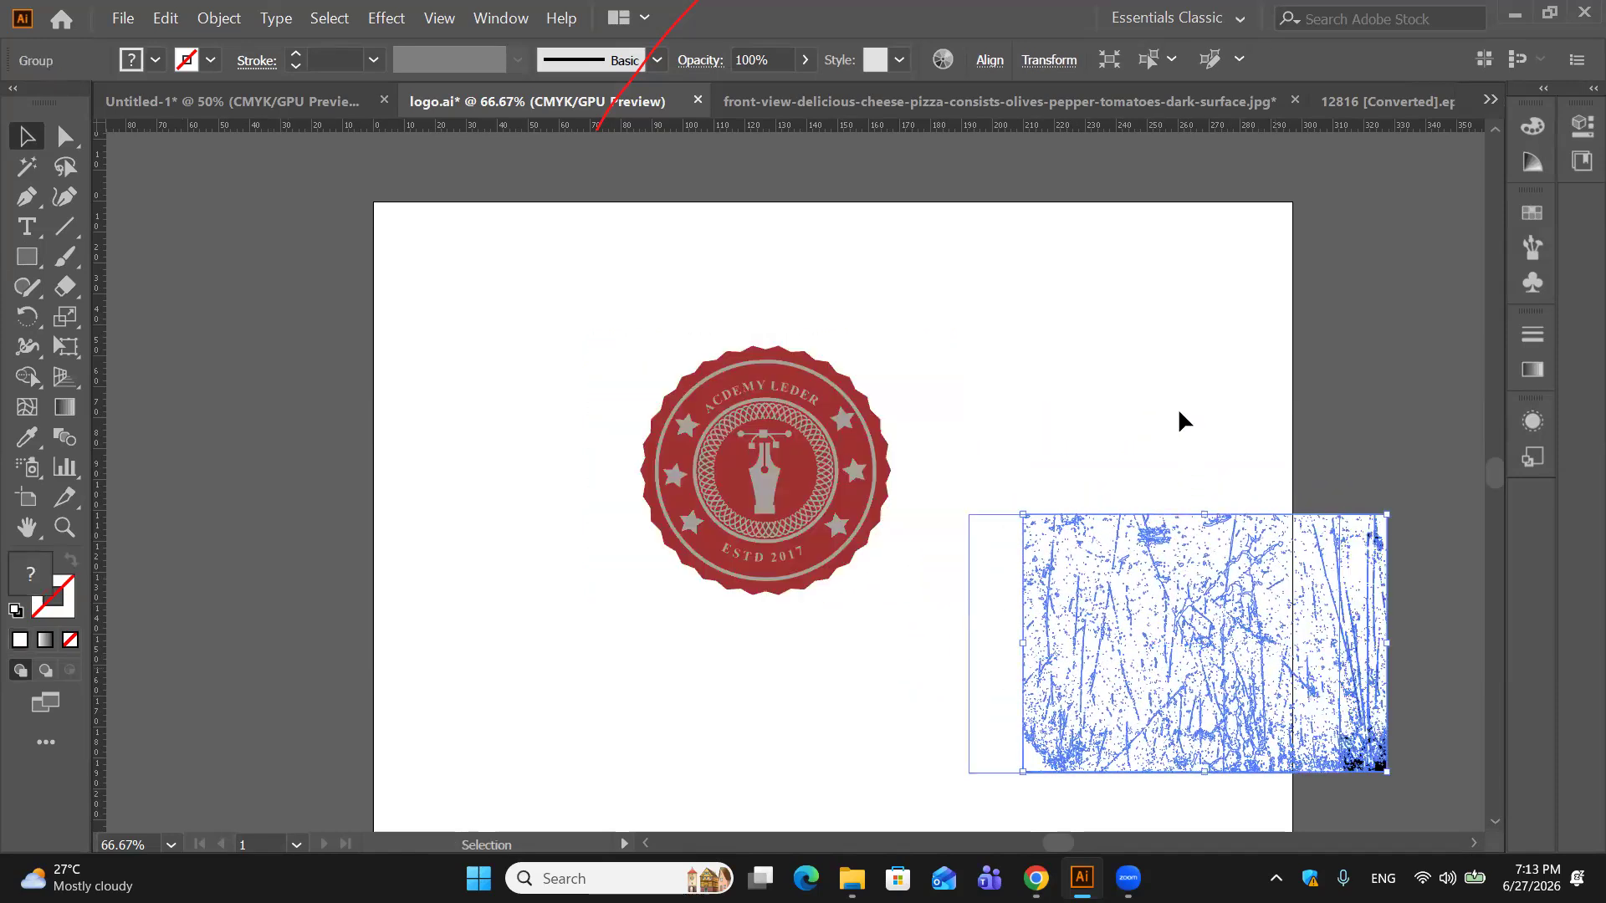
{"action": "left_click_drag", "start_coordinate": [1182, 407], "coordinate": [1174, 410]}
{"action": "left_click_drag", "start_coordinate": [1195, 744], "coordinate": [1152, 433]}
{"action": "right_click", "coordinate": [1152, 434]}
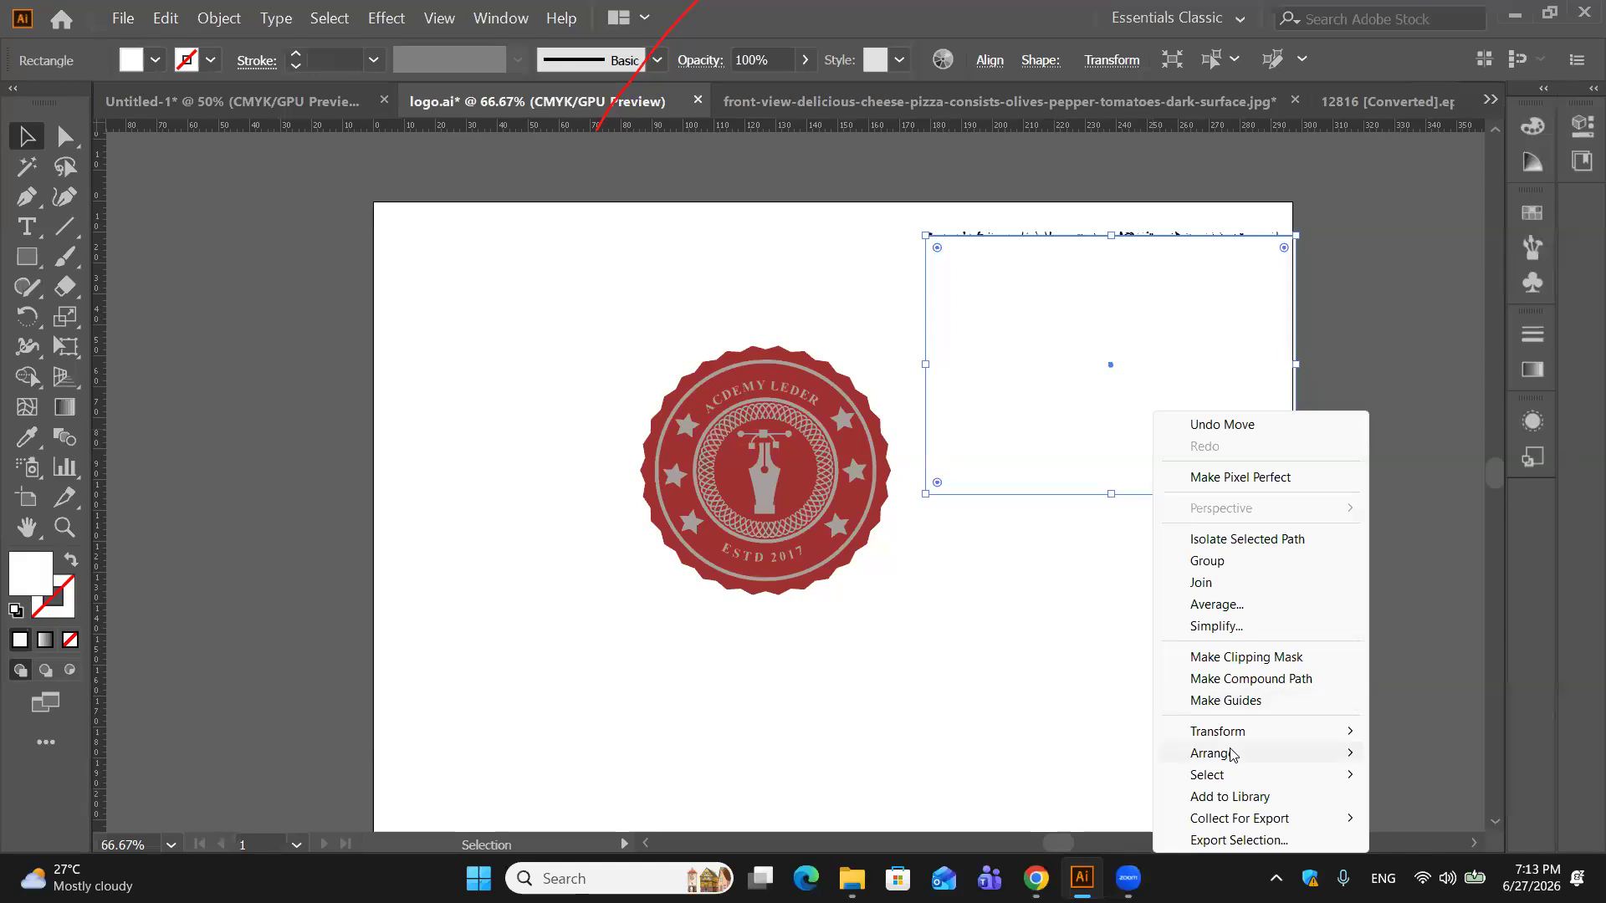
{"action": "mouse_move", "coordinate": [1230, 754]}
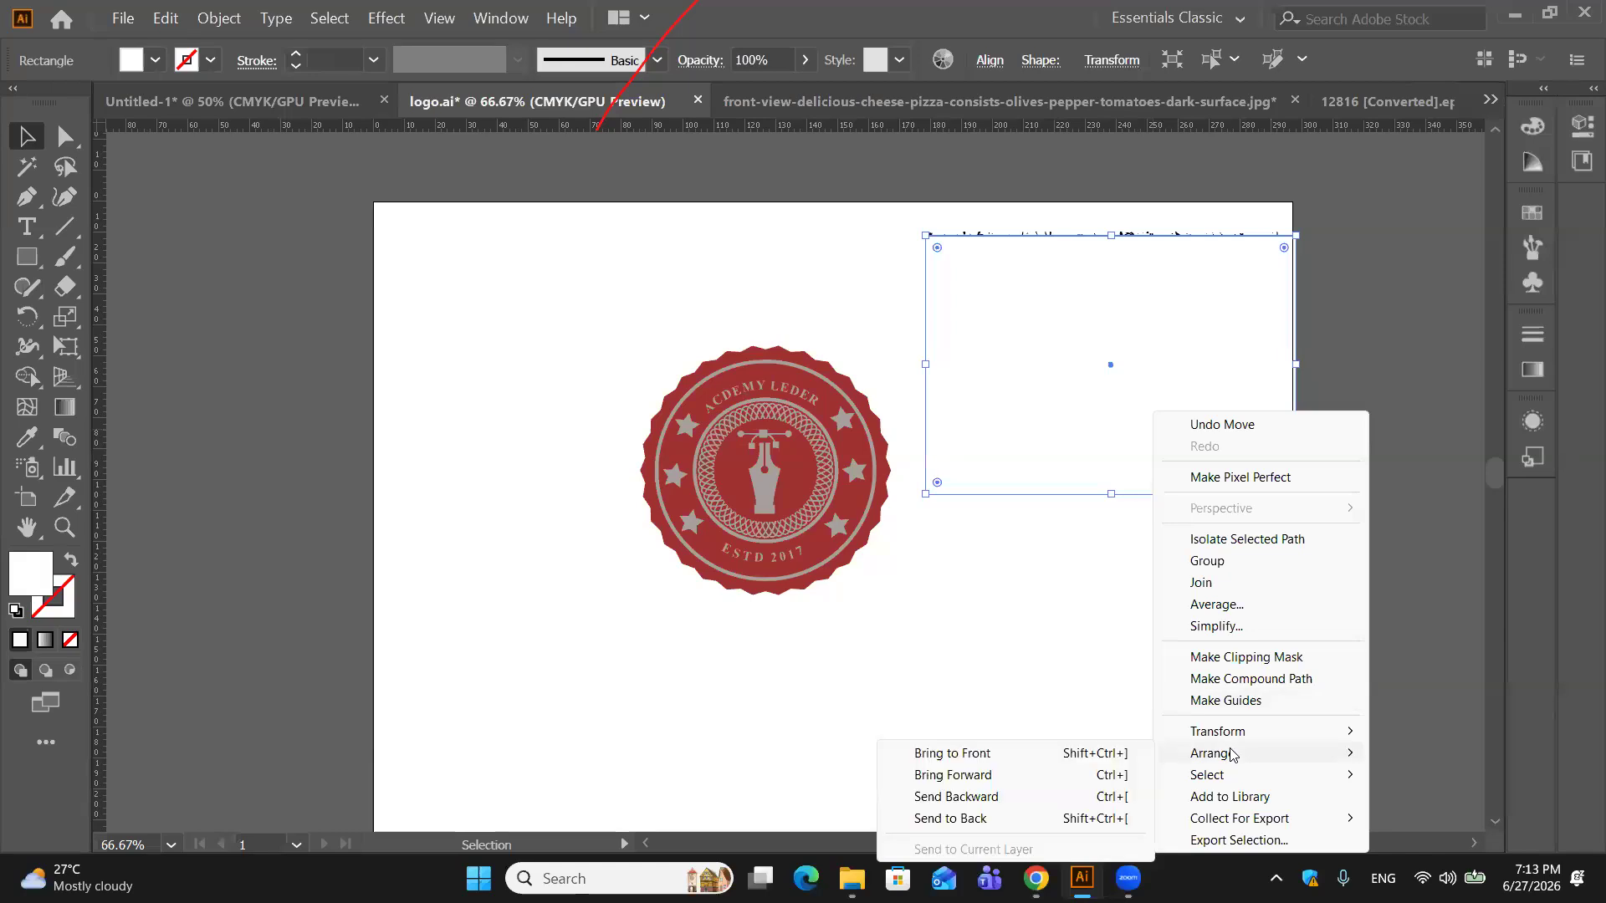
{"action": "left_click", "coordinate": [1007, 796]}
{"action": "left_click_drag", "start_coordinate": [1133, 377], "coordinate": [1134, 378]}
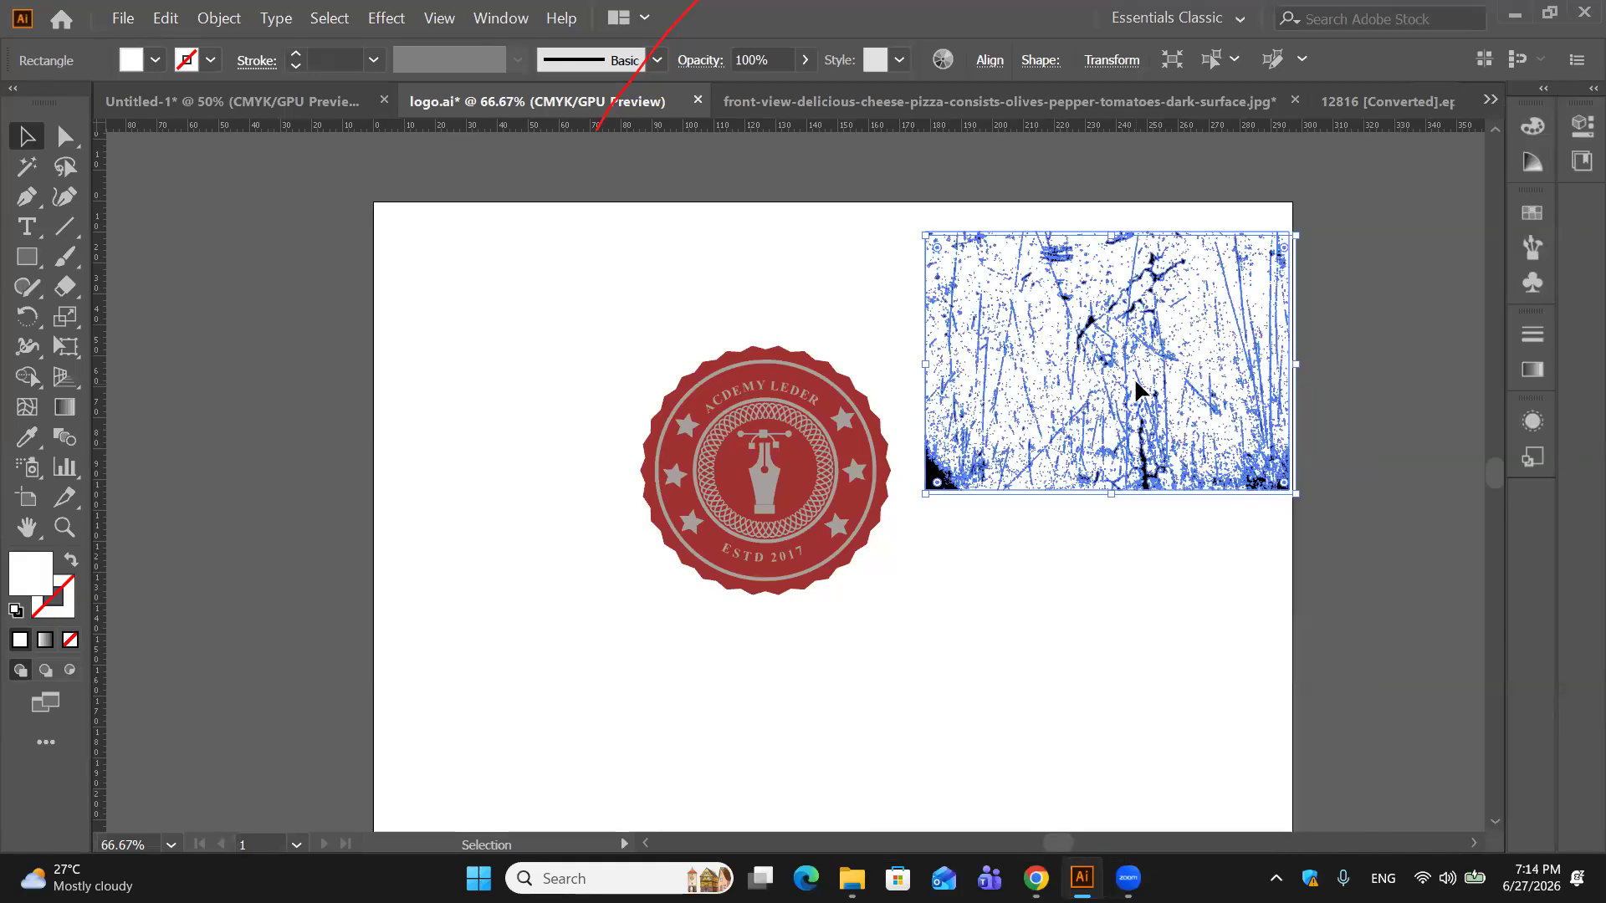
{"action": "left_click", "coordinate": [1068, 547]}
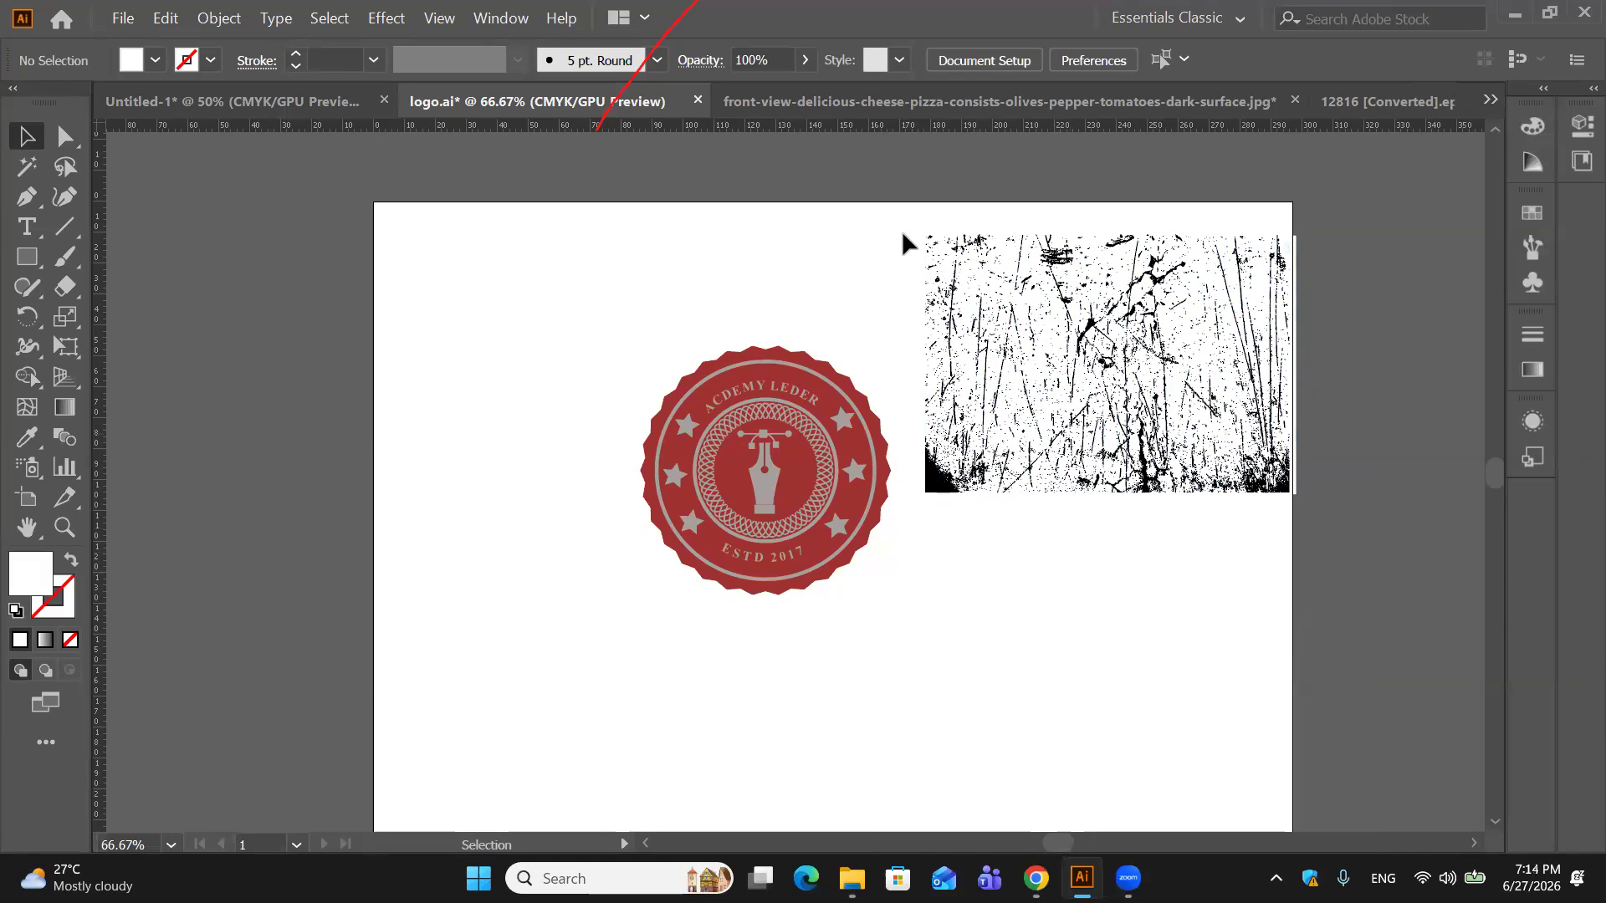
Step: Group the grunge texture with its white backing rectangle and move the group over the seal logo
{"action": "left_click", "coordinate": [1025, 318]}
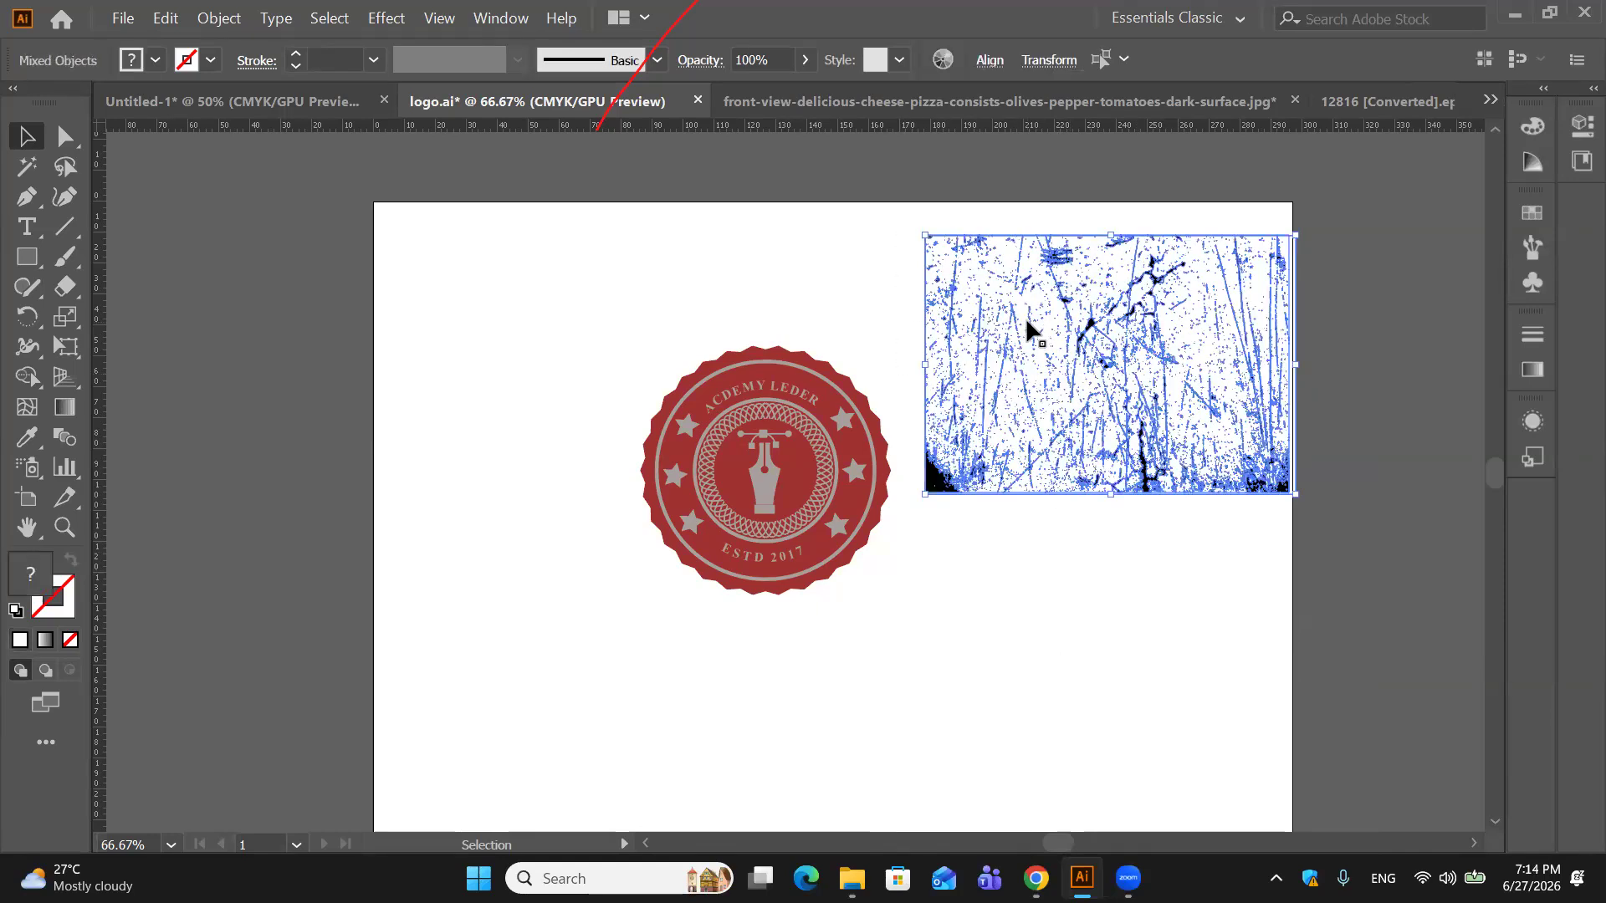
{"action": "right_click", "coordinate": [1027, 324]}
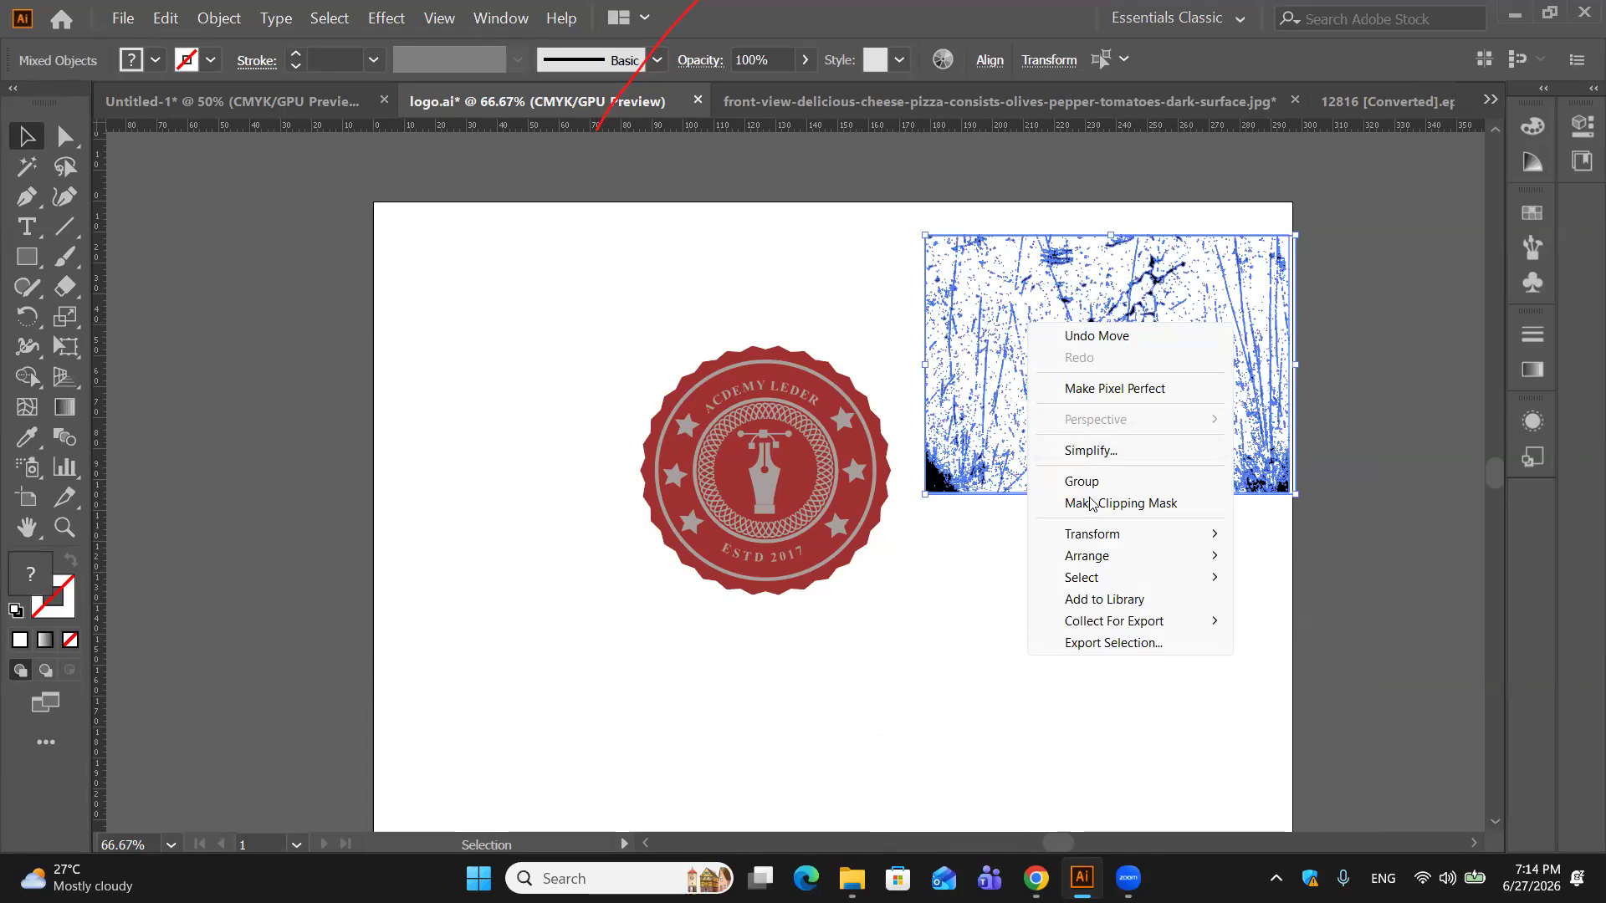
{"action": "left_click", "coordinate": [899, 269]}
{"action": "left_click", "coordinate": [897, 263]}
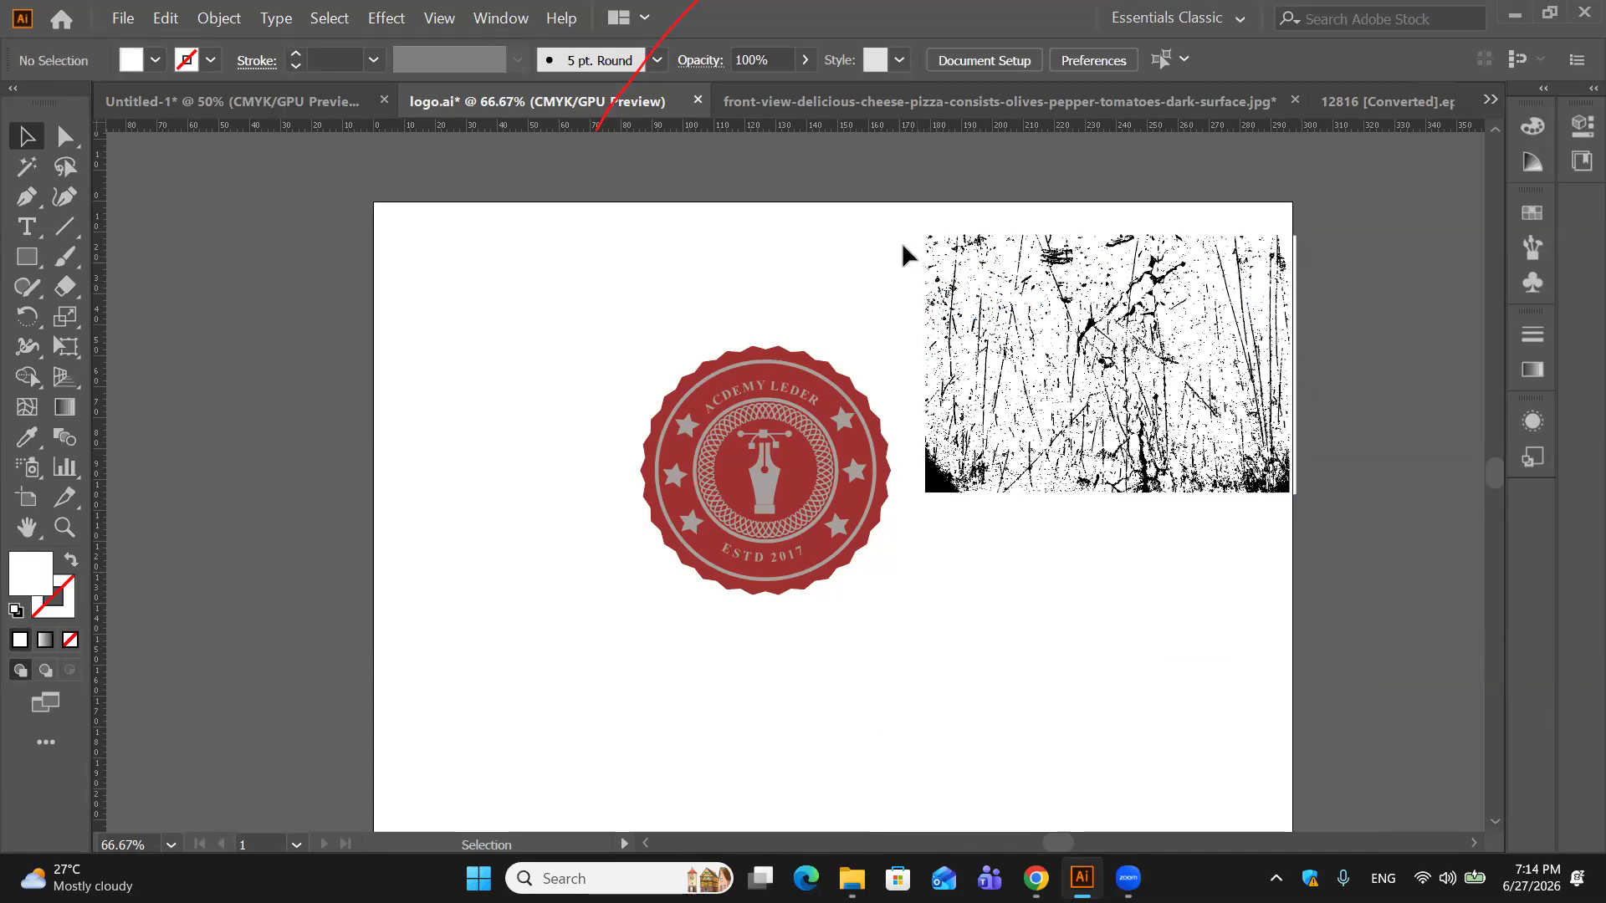
{"action": "left_click_drag", "start_coordinate": [902, 243], "coordinate": [1086, 418]}
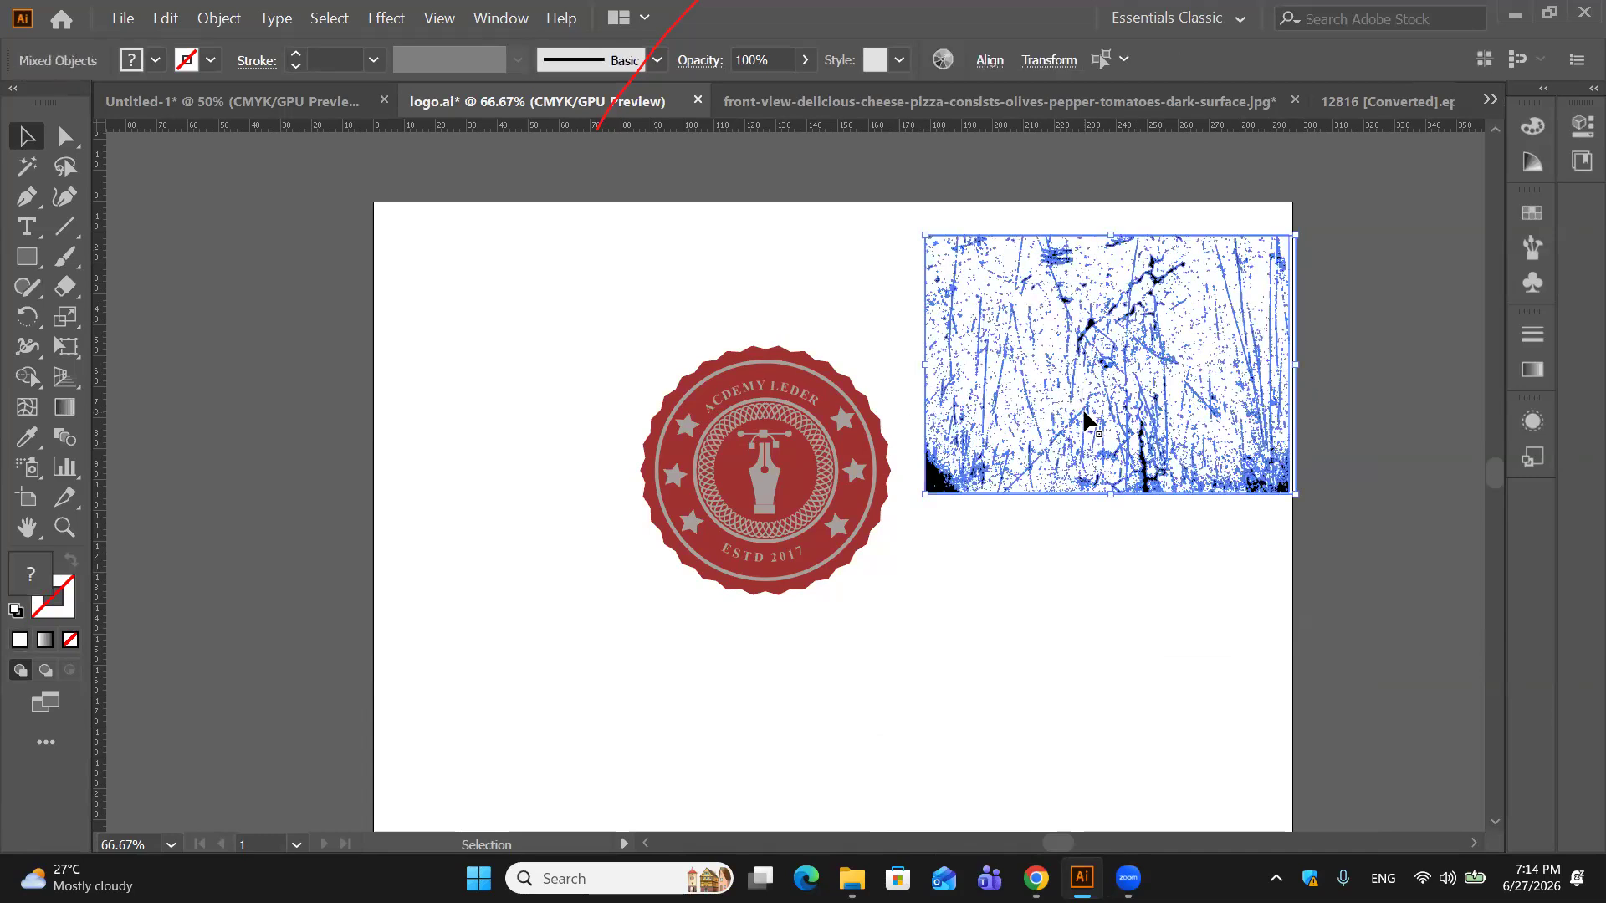
{"action": "key", "text": "ctrl+g"}
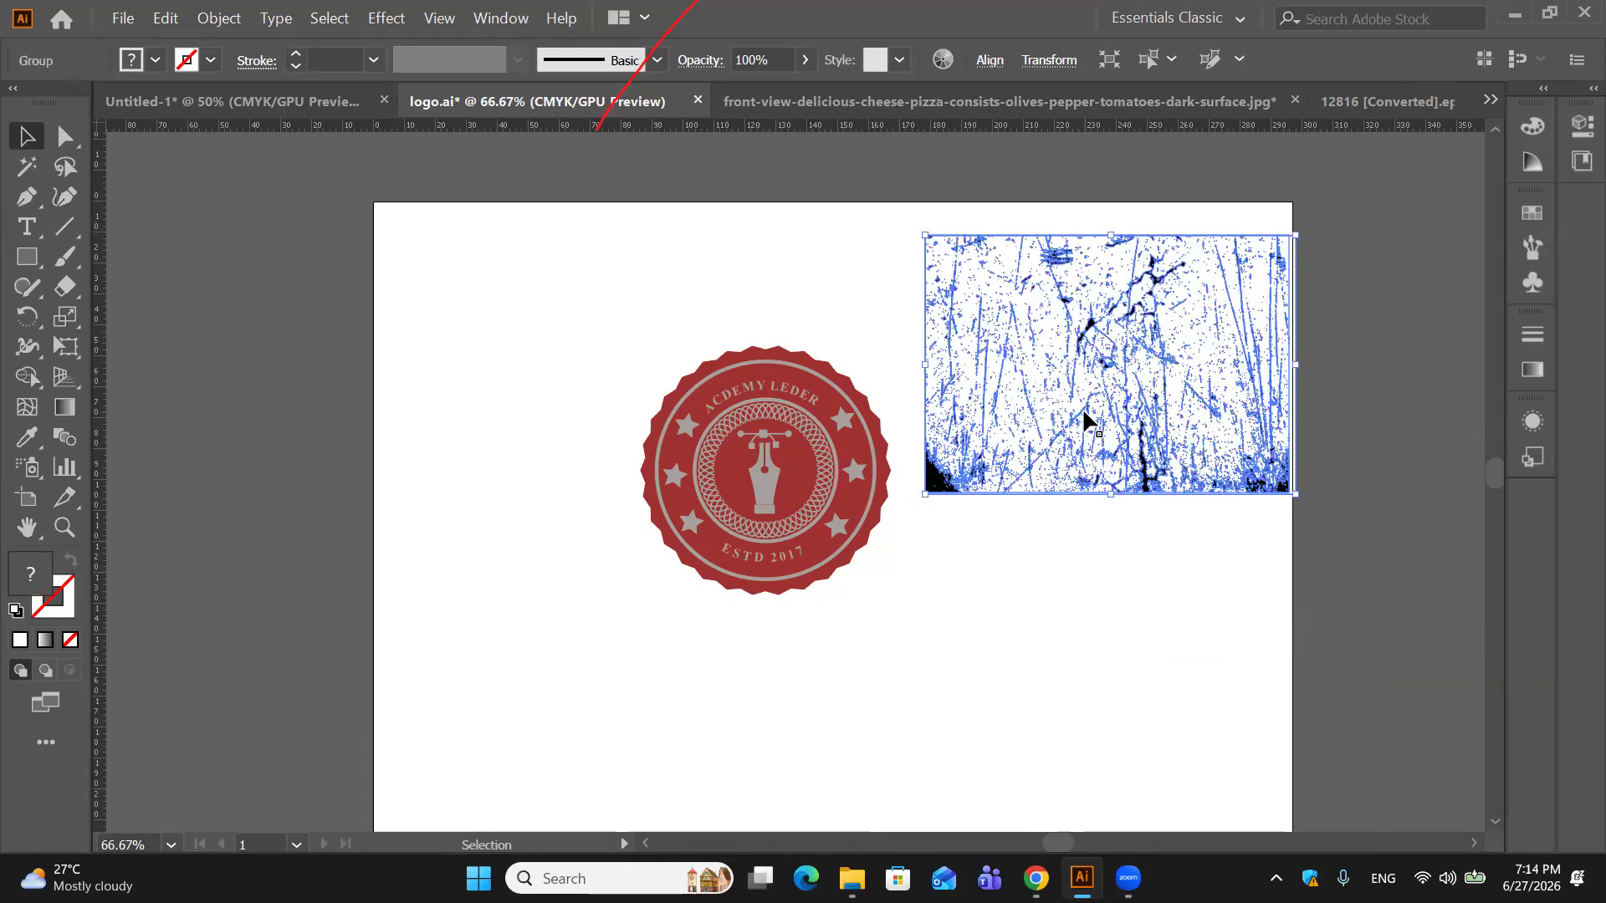
{"action": "left_click_drag", "start_coordinate": [1019, 364], "coordinate": [774, 548]}
{"action": "left_click_drag", "start_coordinate": [1201, 726], "coordinate": [1198, 730]}
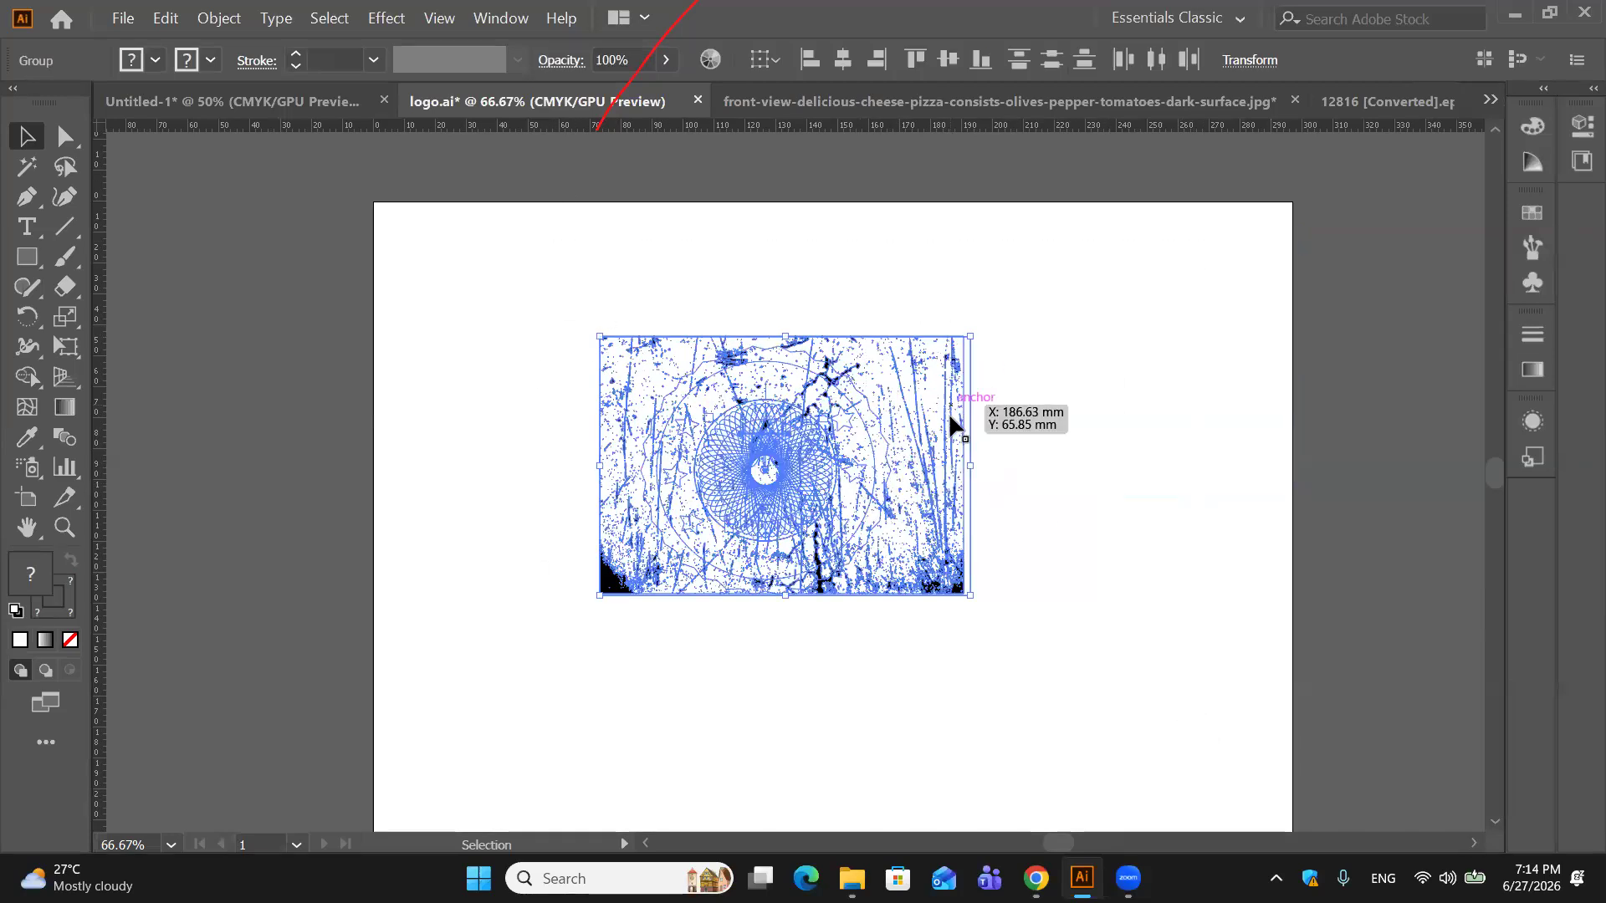
{"action": "left_click_drag", "start_coordinate": [786, 449], "coordinate": [705, 369]}
{"action": "right_click", "coordinate": [705, 369]}
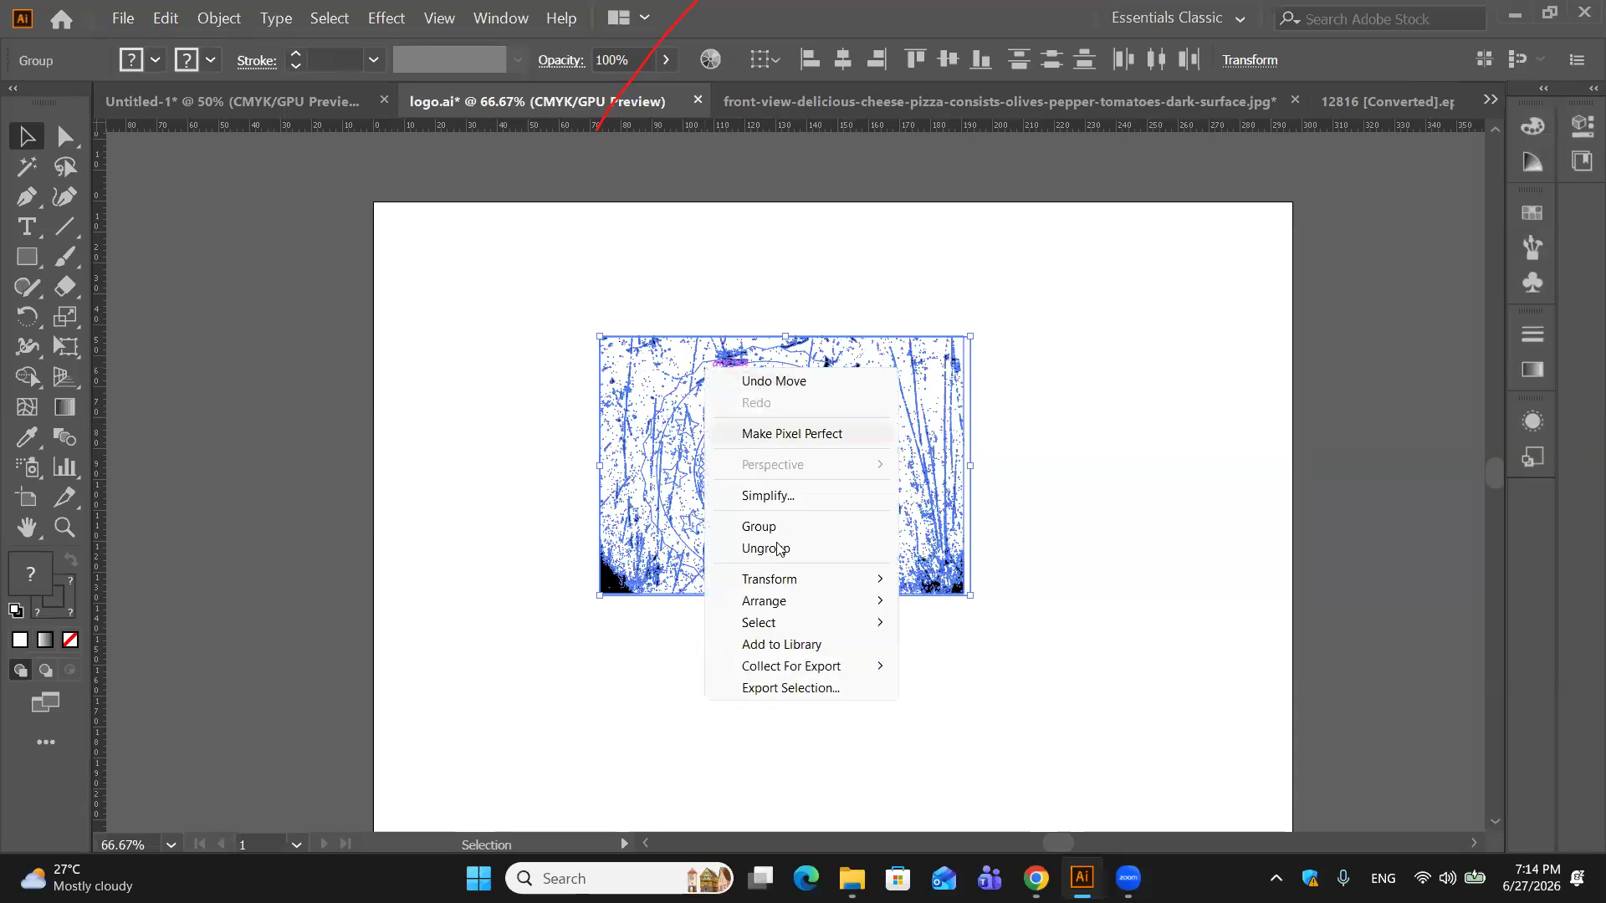
{"action": "left_click", "coordinate": [1087, 391]}
{"action": "left_click", "coordinate": [651, 245]}
{"action": "left_click_drag", "start_coordinate": [637, 260], "coordinate": [970, 623]}
{"action": "right_click", "coordinate": [794, 431]}
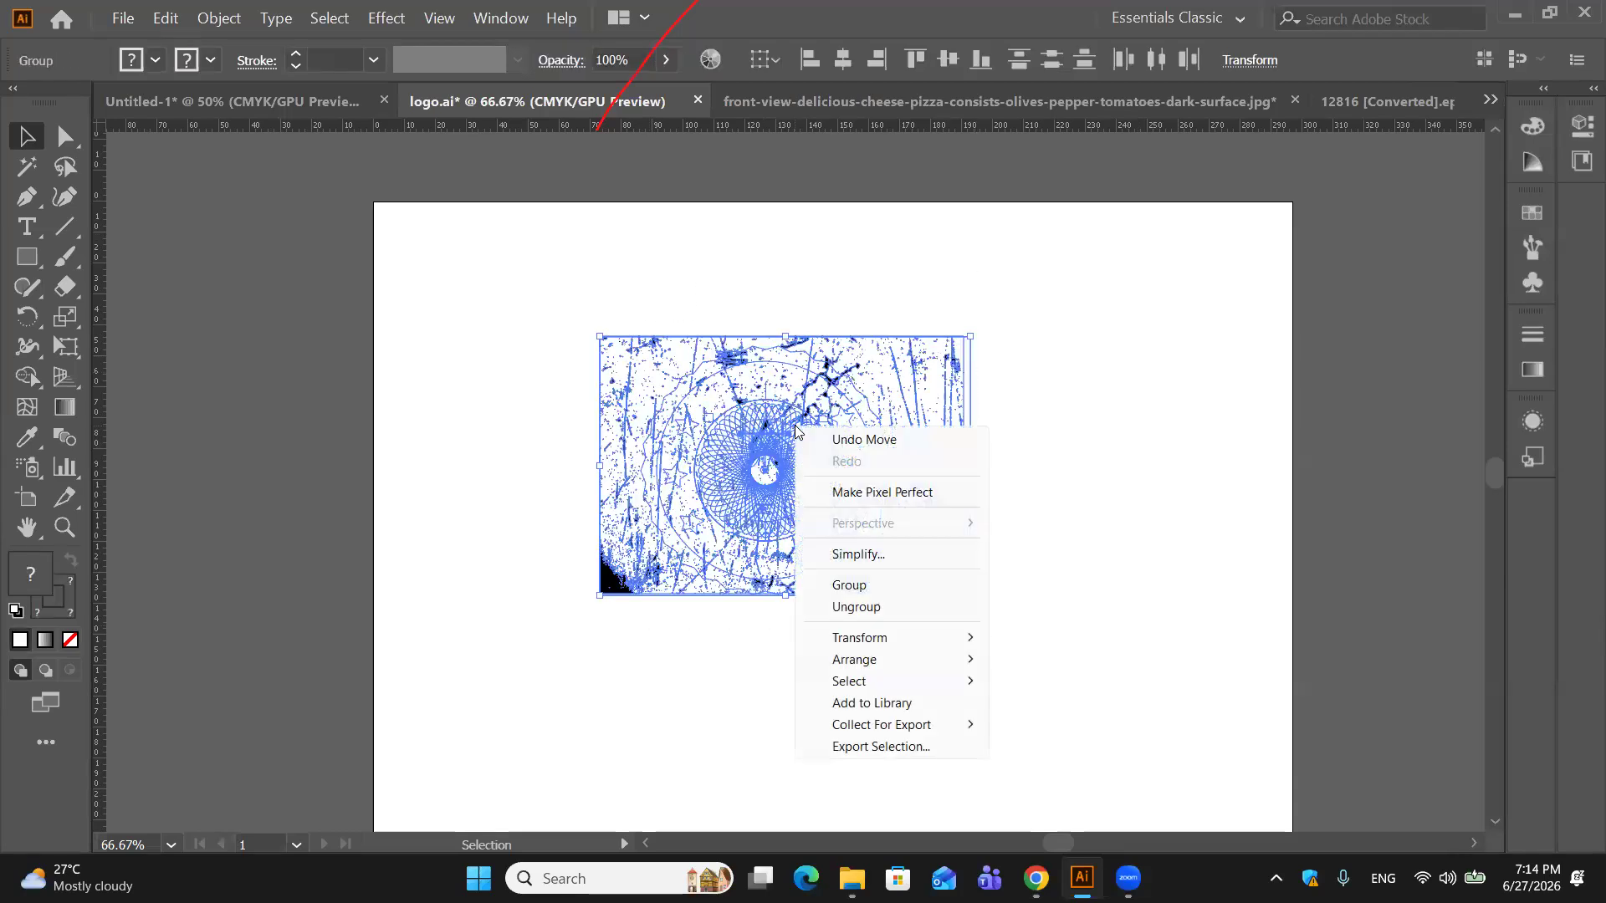
{"action": "left_click", "coordinate": [1117, 472]}
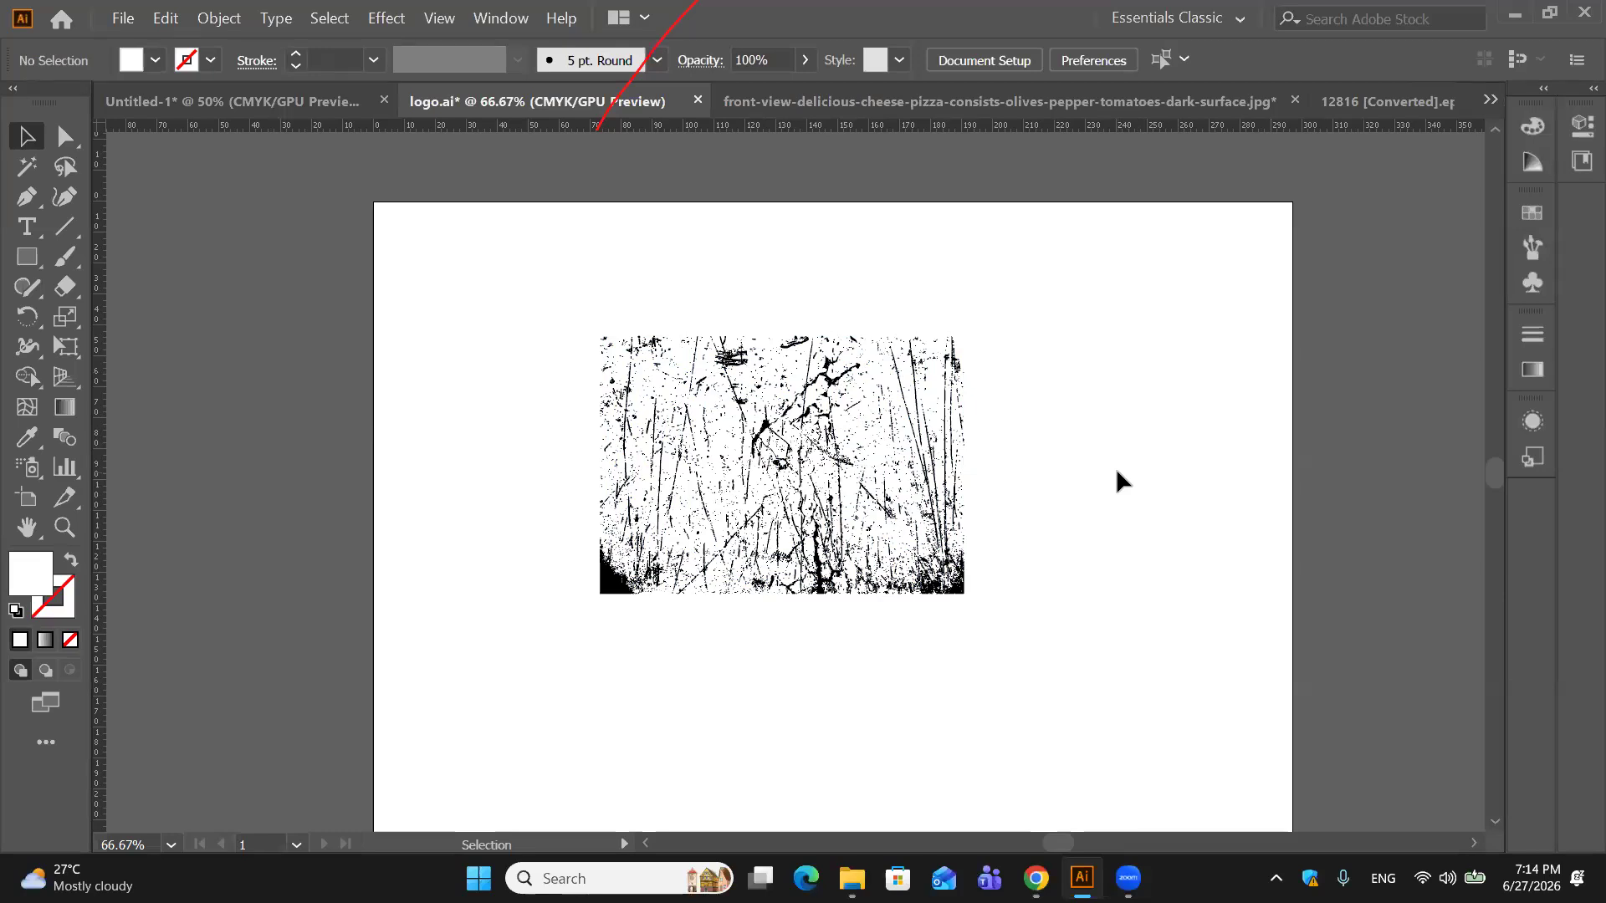
Step: Select the seal together with the texture group and make an opacity mask from them using the Transparency settings
{"action": "left_click_drag", "start_coordinate": [569, 235], "coordinate": [1074, 625]}
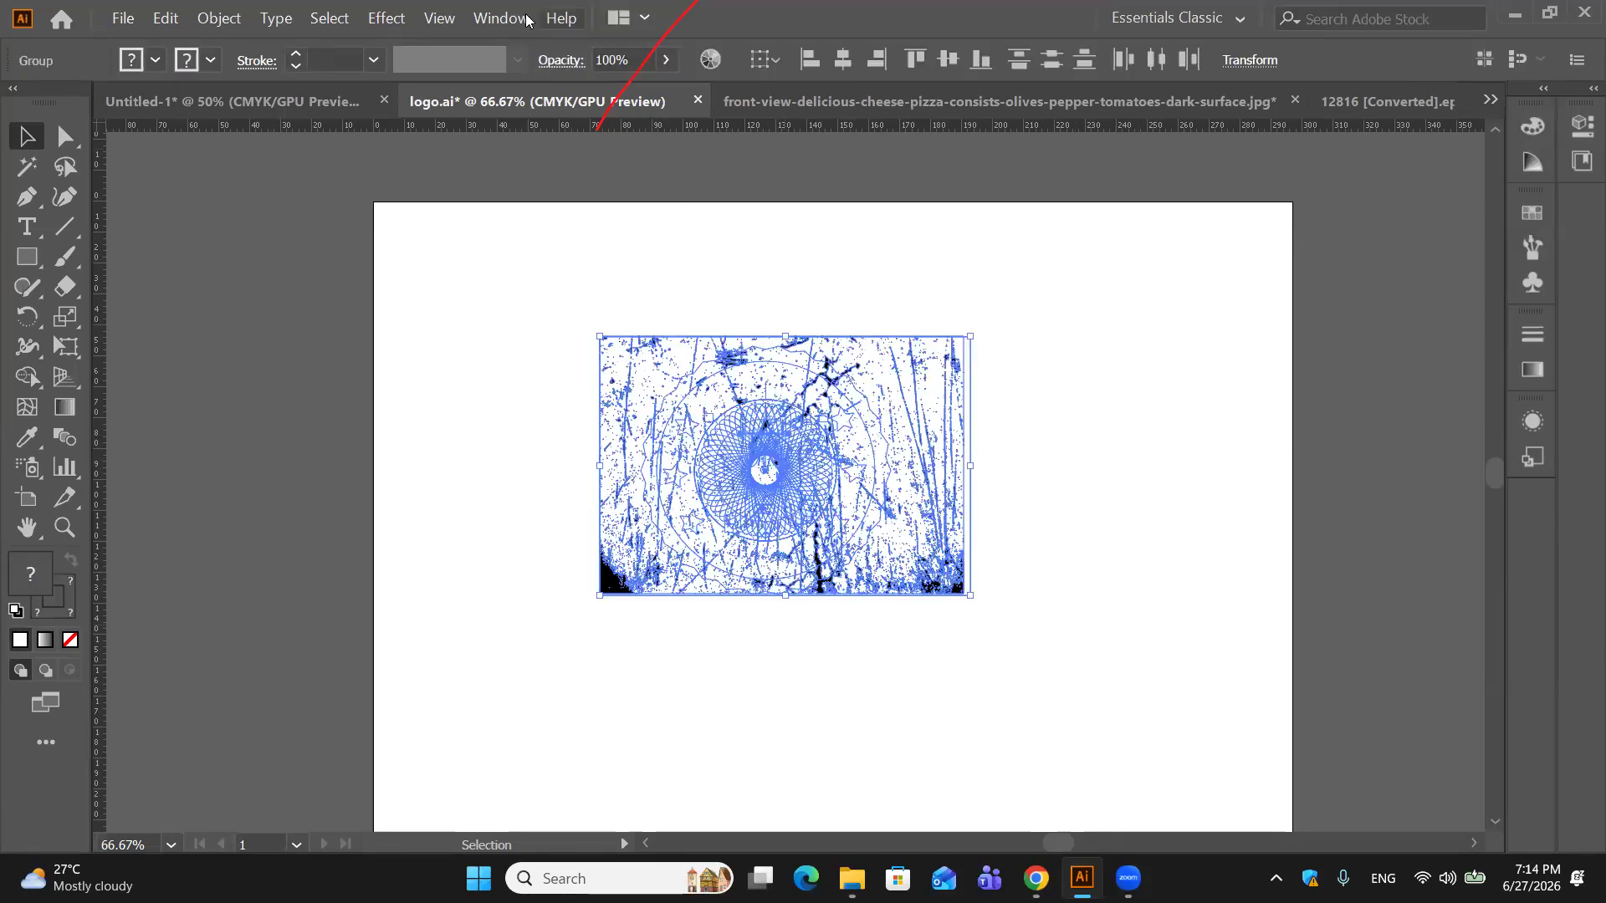
{"action": "left_click", "coordinate": [500, 17]}
{"action": "left_click", "coordinate": [727, 819]}
{"action": "left_click", "coordinate": [1112, 337]}
{"action": "left_click", "coordinate": [784, 279]}
{"action": "left_click_drag", "start_coordinate": [985, 259], "coordinate": [1320, 423]}
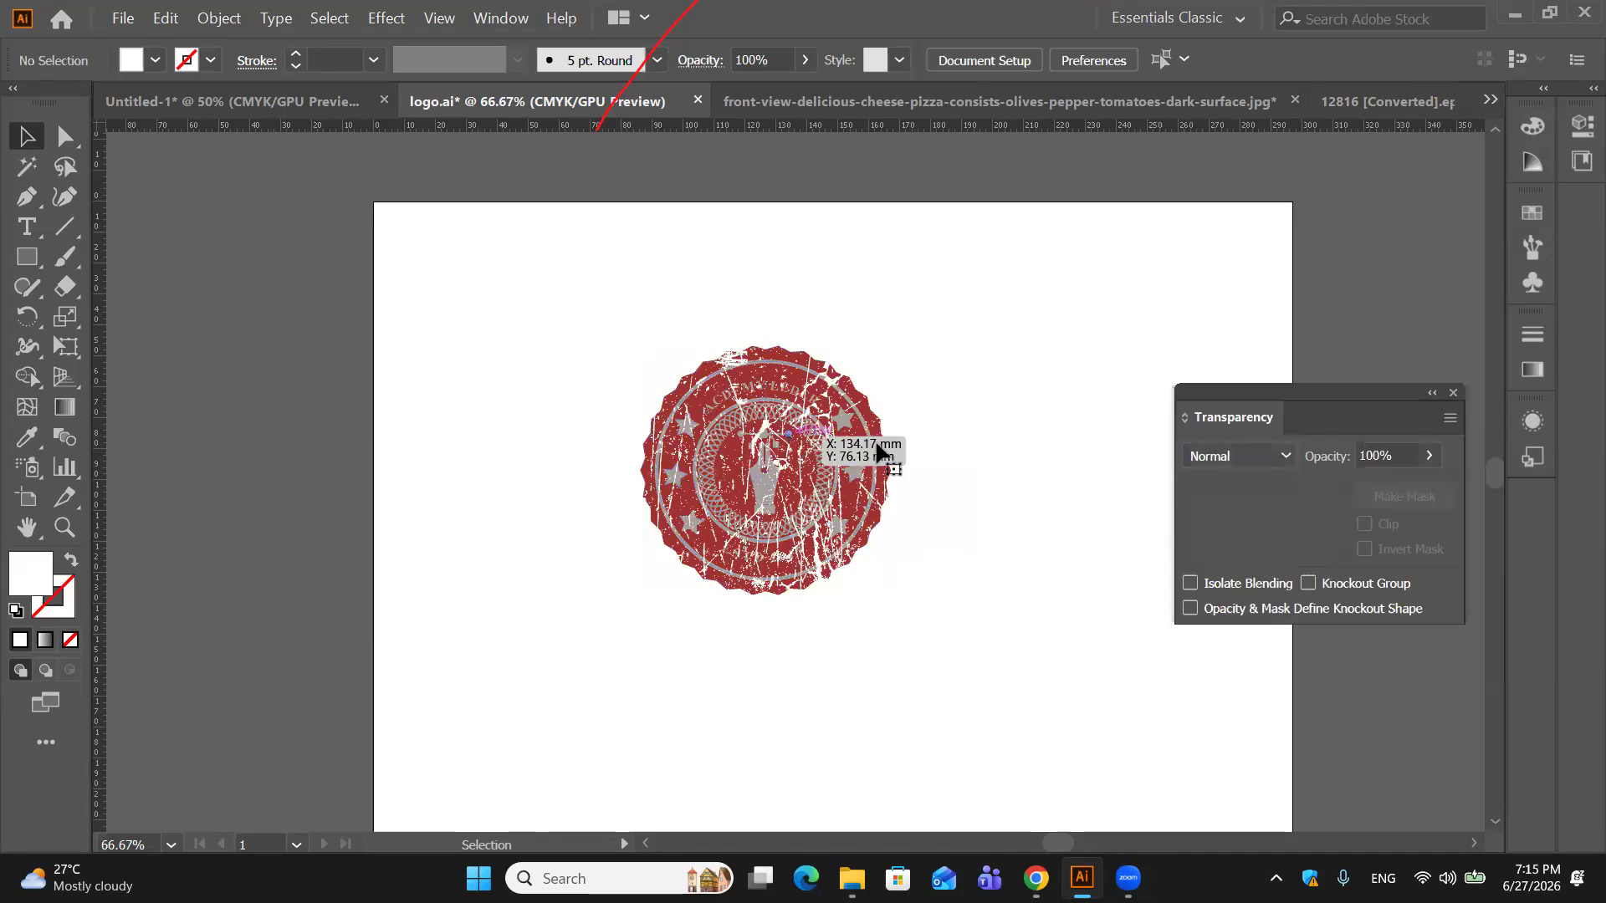
Step: Select the masked seal and open its opacity mask for editing
{"action": "left_click", "coordinate": [786, 478]}
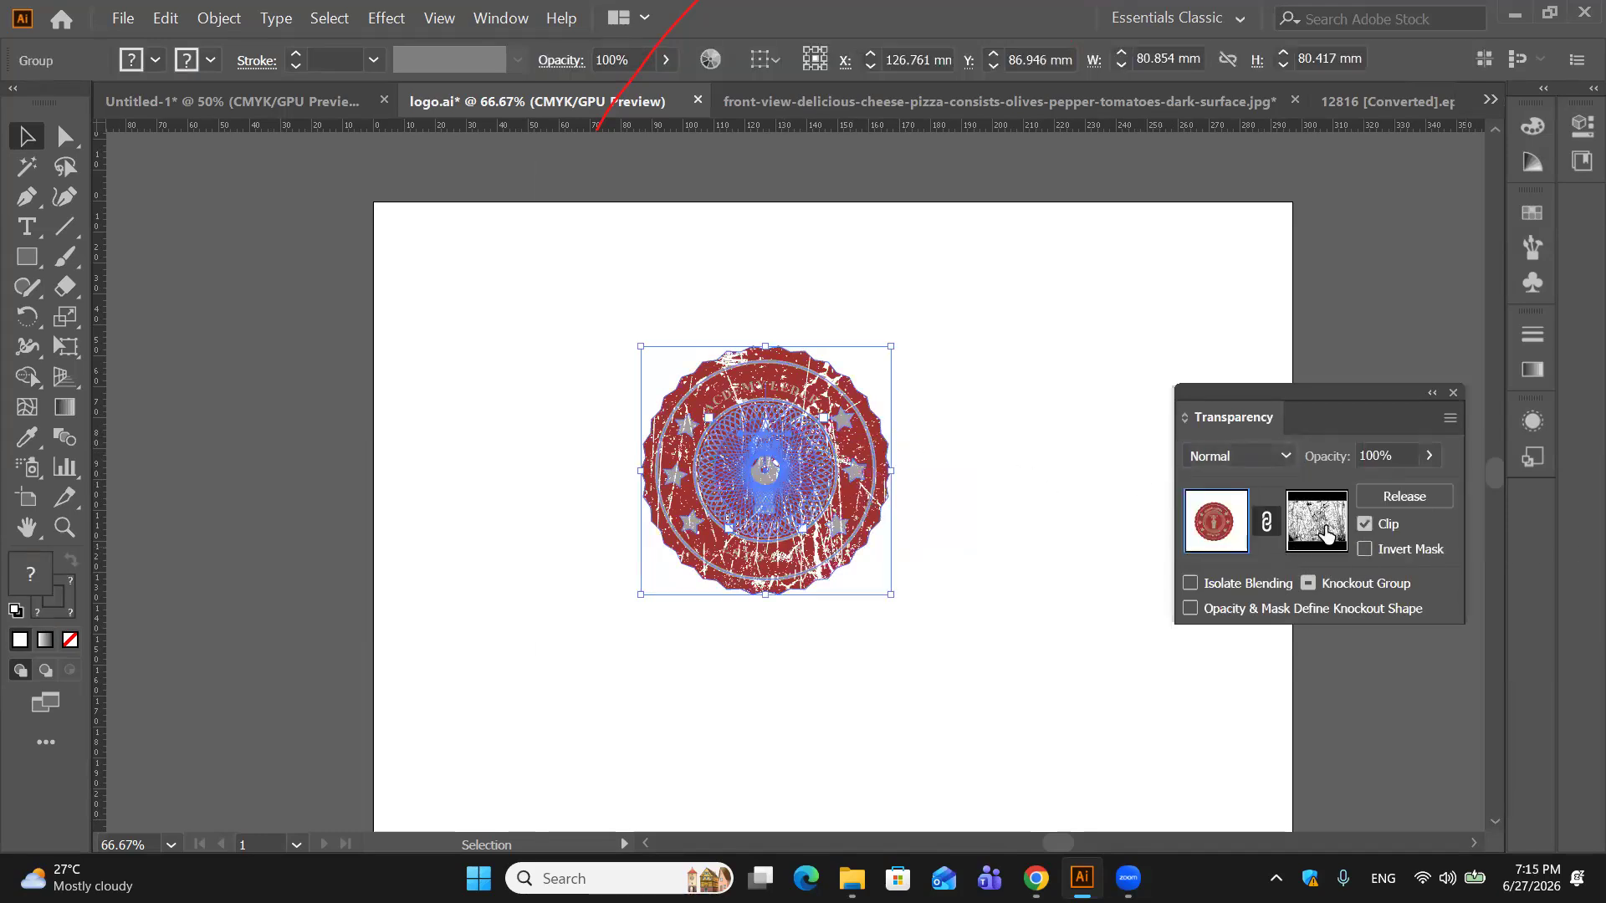
{"action": "left_click", "coordinate": [1321, 527]}
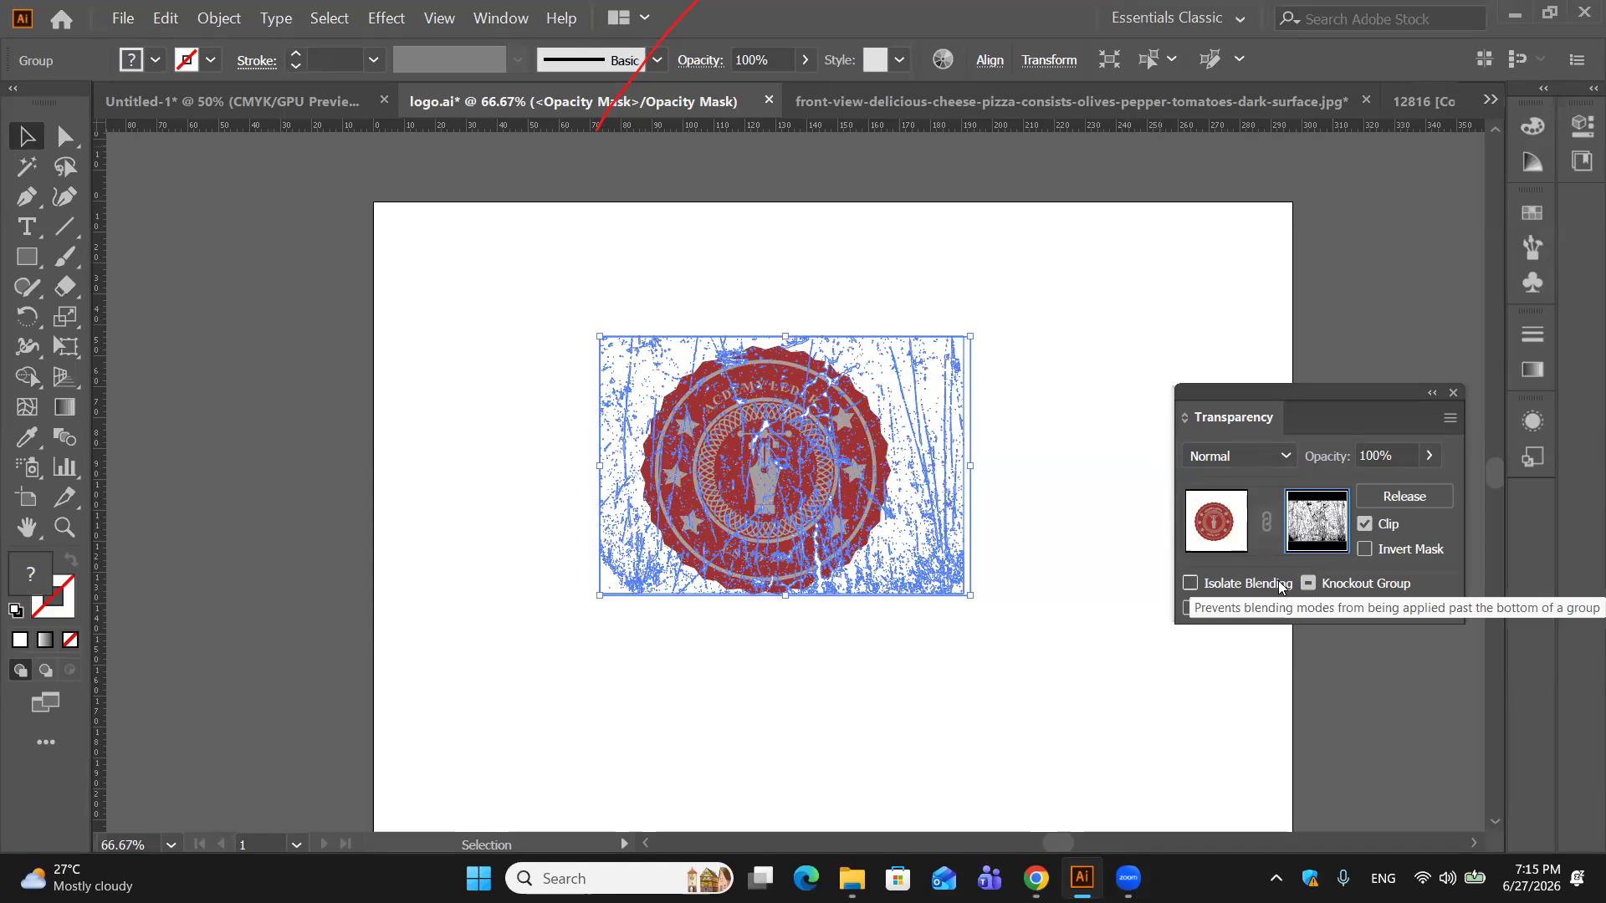
{"action": "key", "text": "ctrl+="}
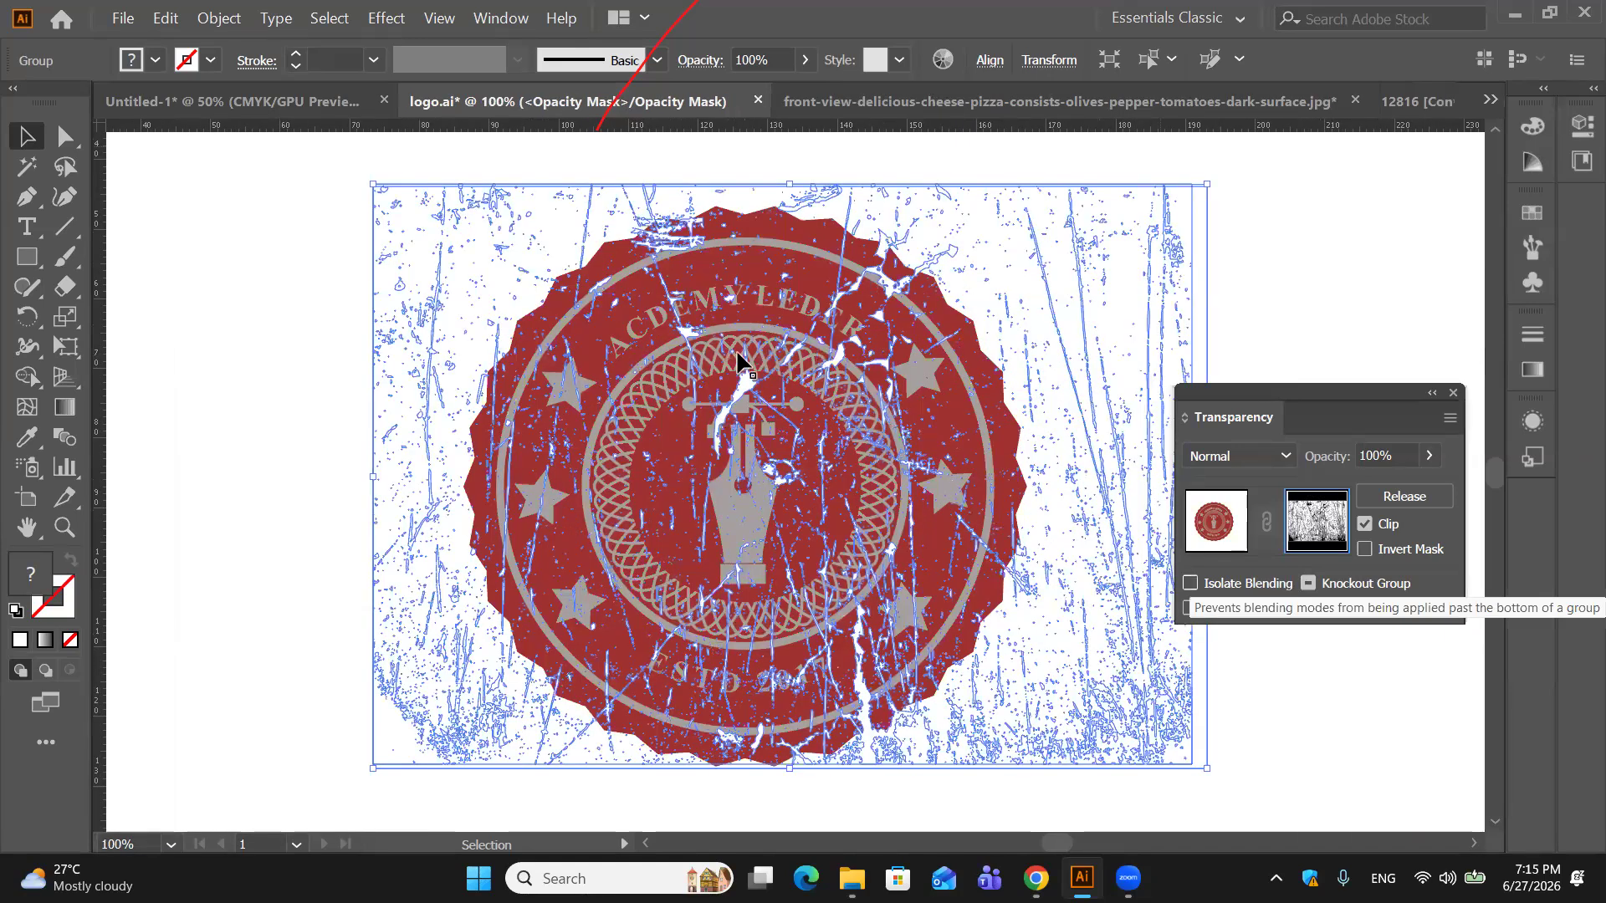
{"action": "key", "text": "ctrl+="}
{"action": "key", "text": "ctrl+="}
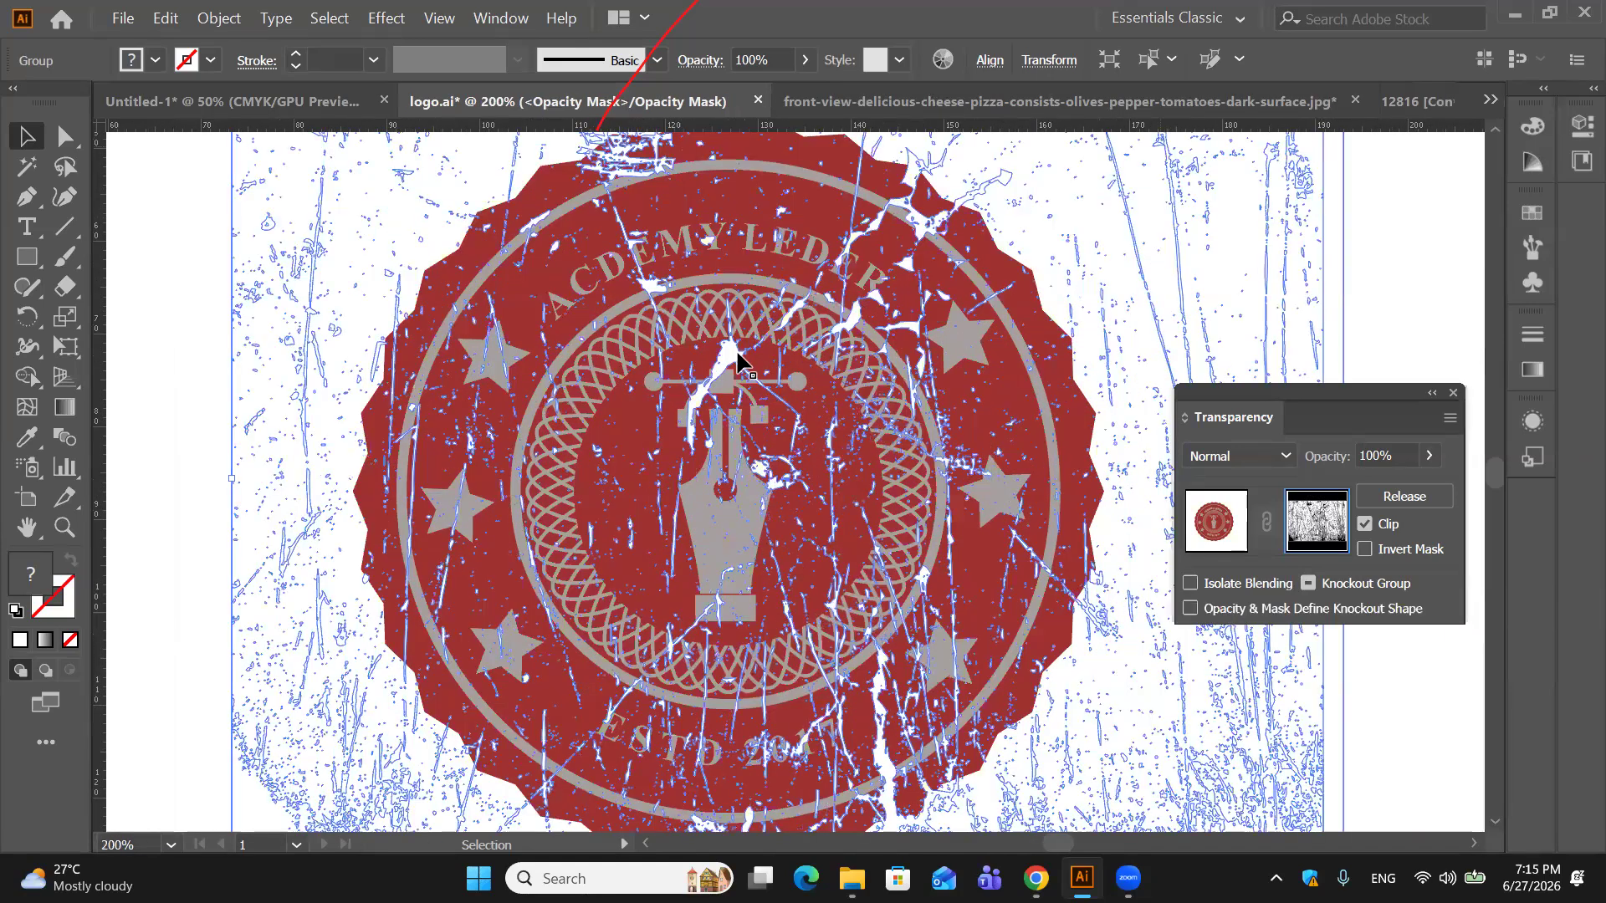
{"action": "key", "text": "Delete"}
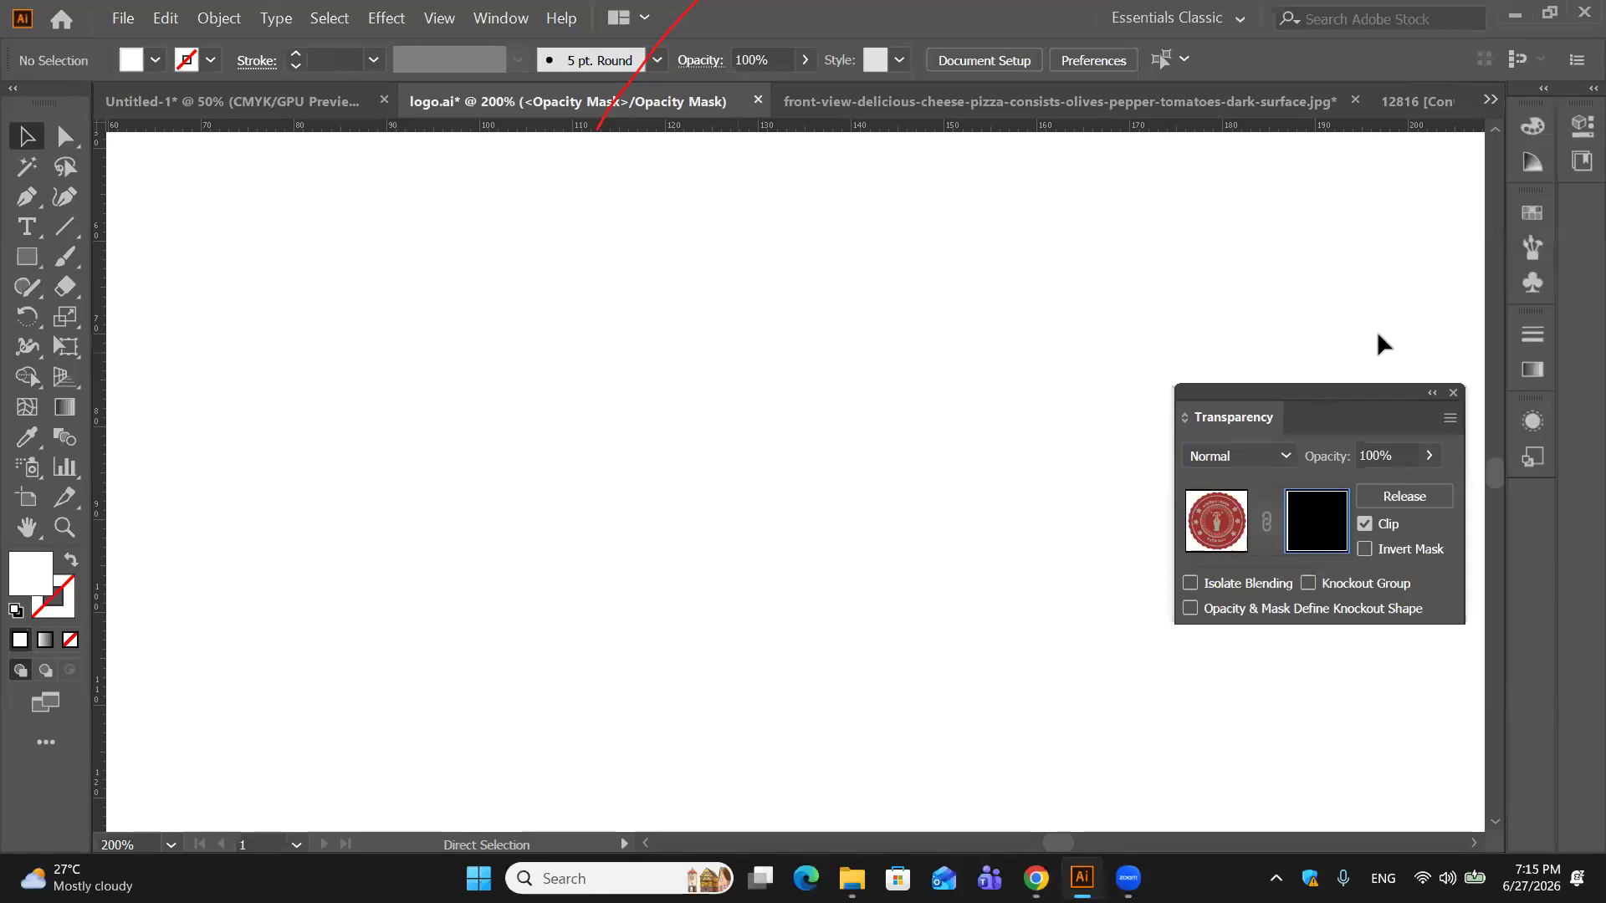
{"action": "key", "text": "ctrl+z"}
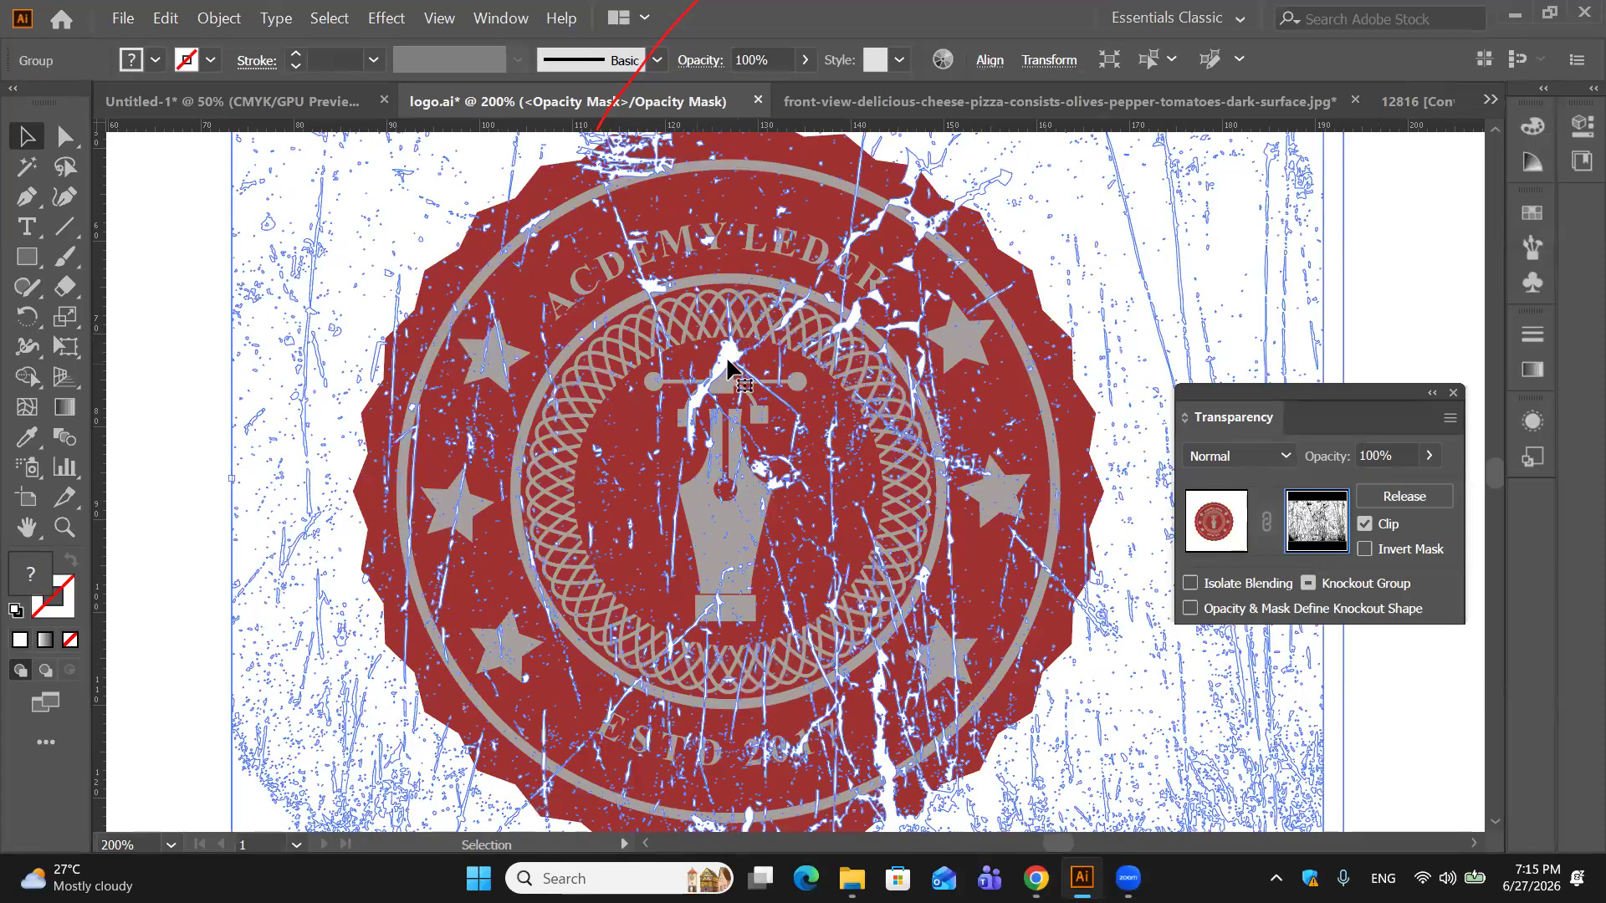
{"action": "left_click", "coordinate": [65, 137]}
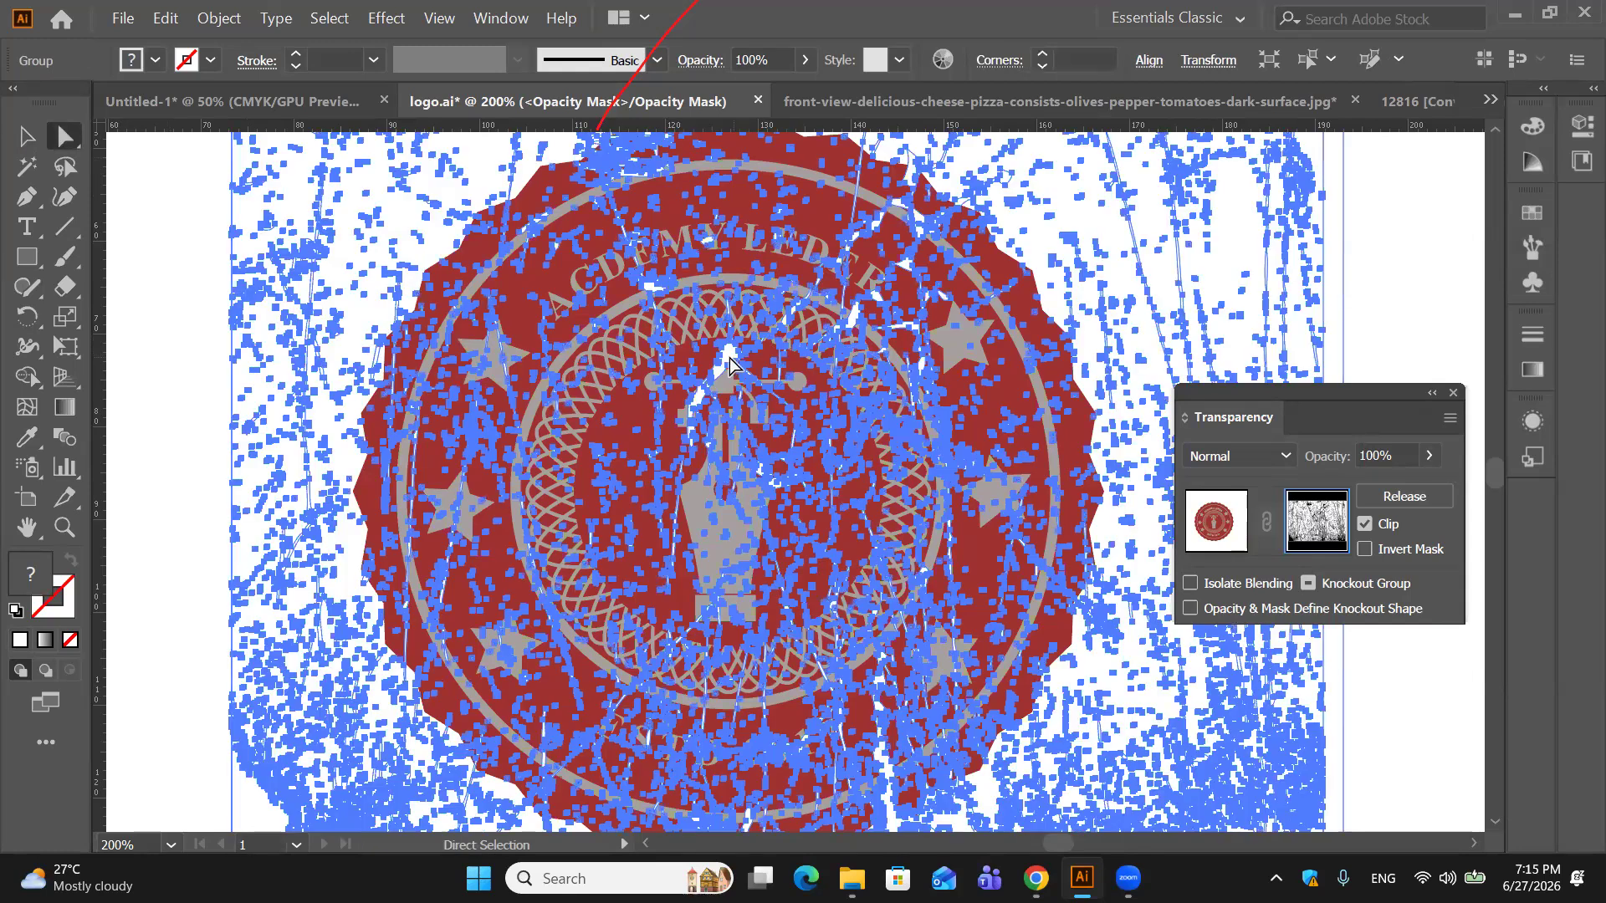
{"action": "key", "text": "Delete"}
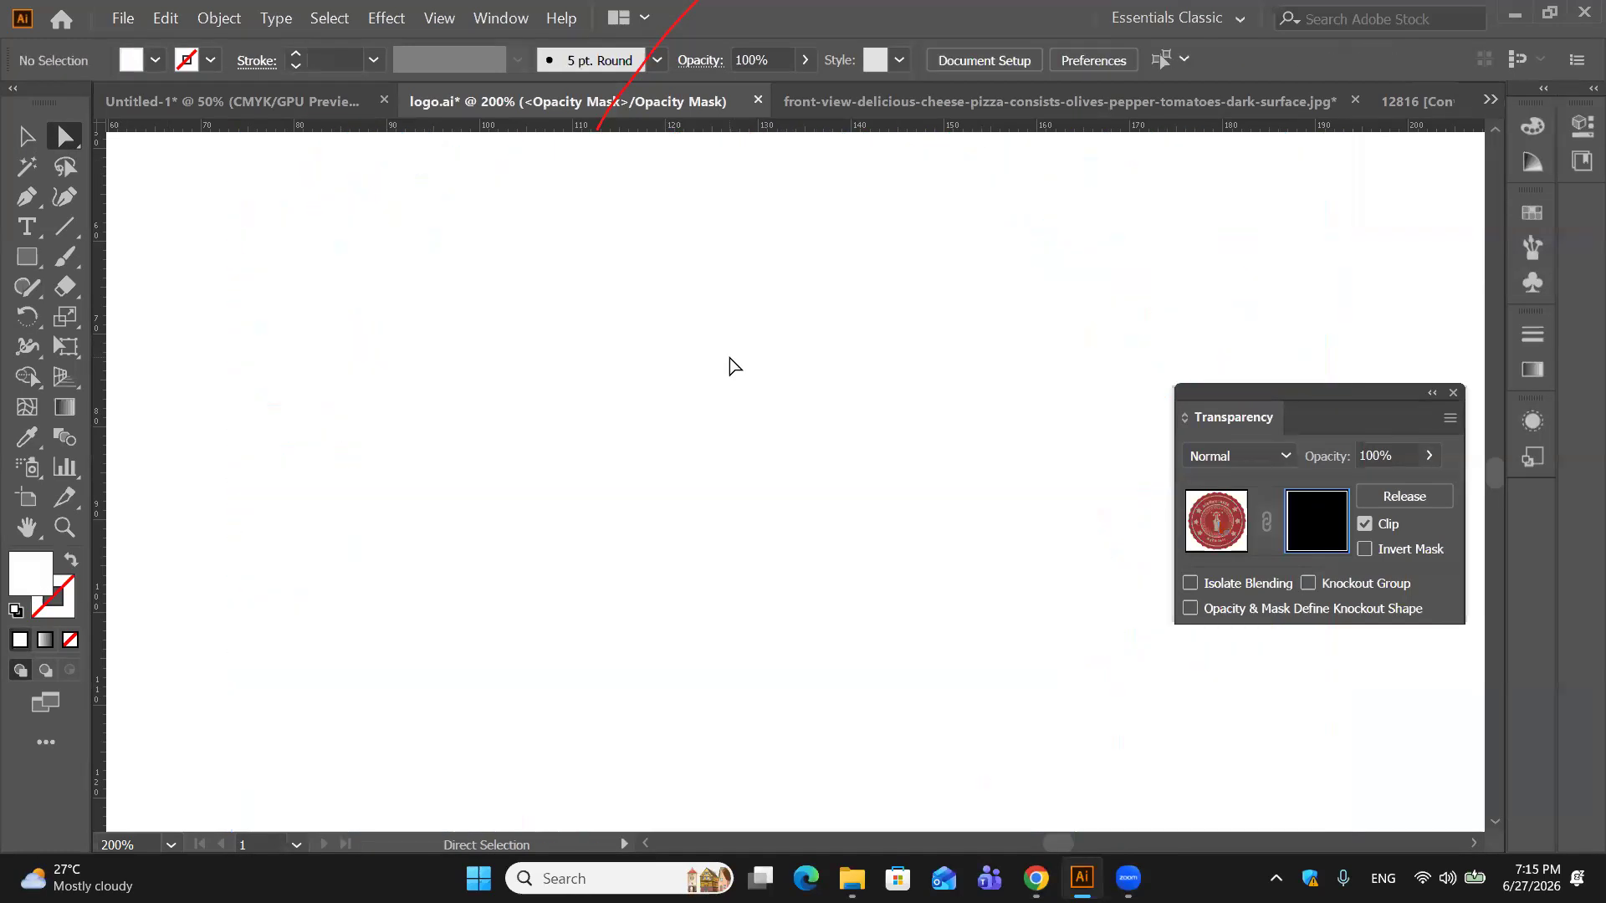
{"action": "key", "text": "ctrl+z"}
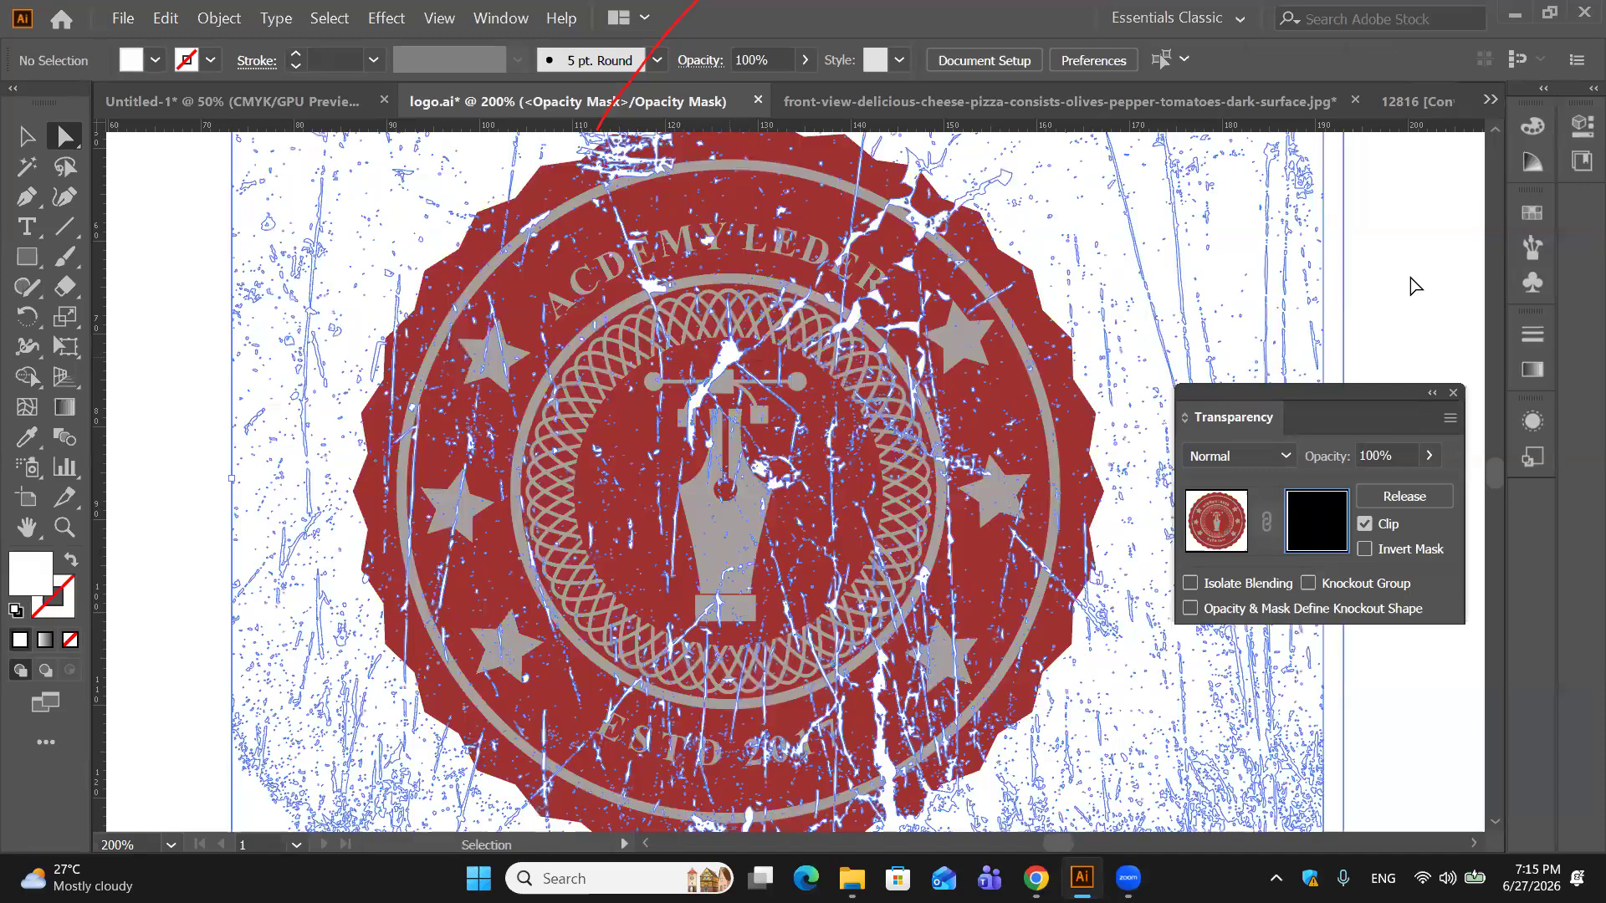
Step: Delete the large scratch shapes across the ornamental ring's upper right and the top of the pen icon from the mask
{"action": "left_click", "coordinate": [854, 316]}
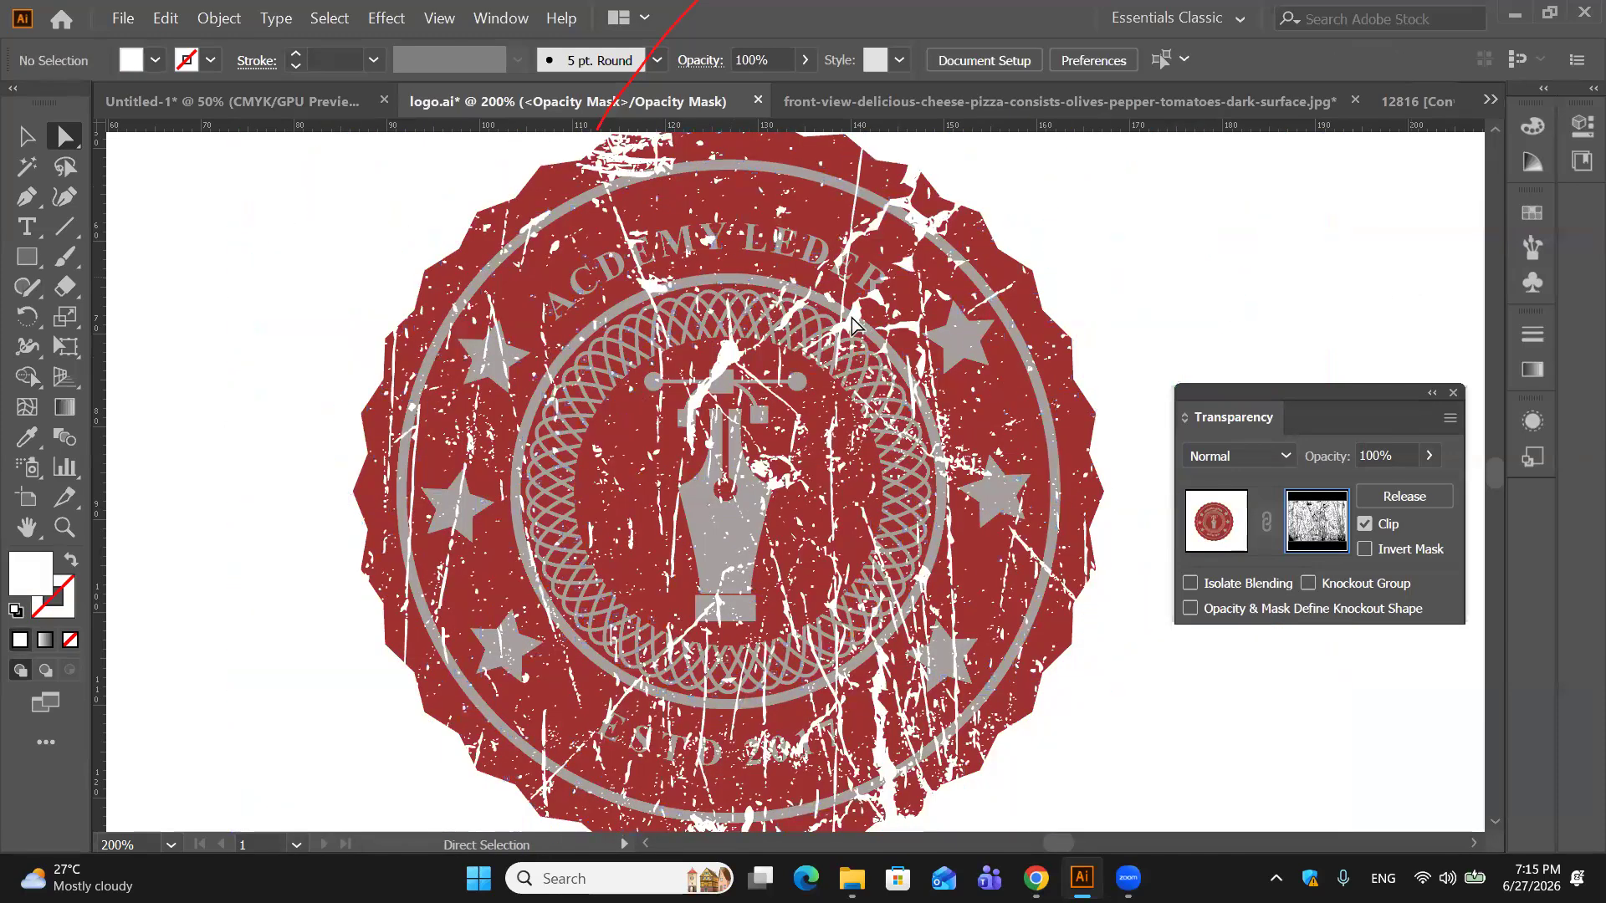
{"action": "left_click", "coordinate": [851, 316]}
{"action": "key", "text": "Delete"}
{"action": "key", "text": "Delete"}
{"action": "left_click", "coordinate": [736, 361]}
{"action": "key", "text": "Delete"}
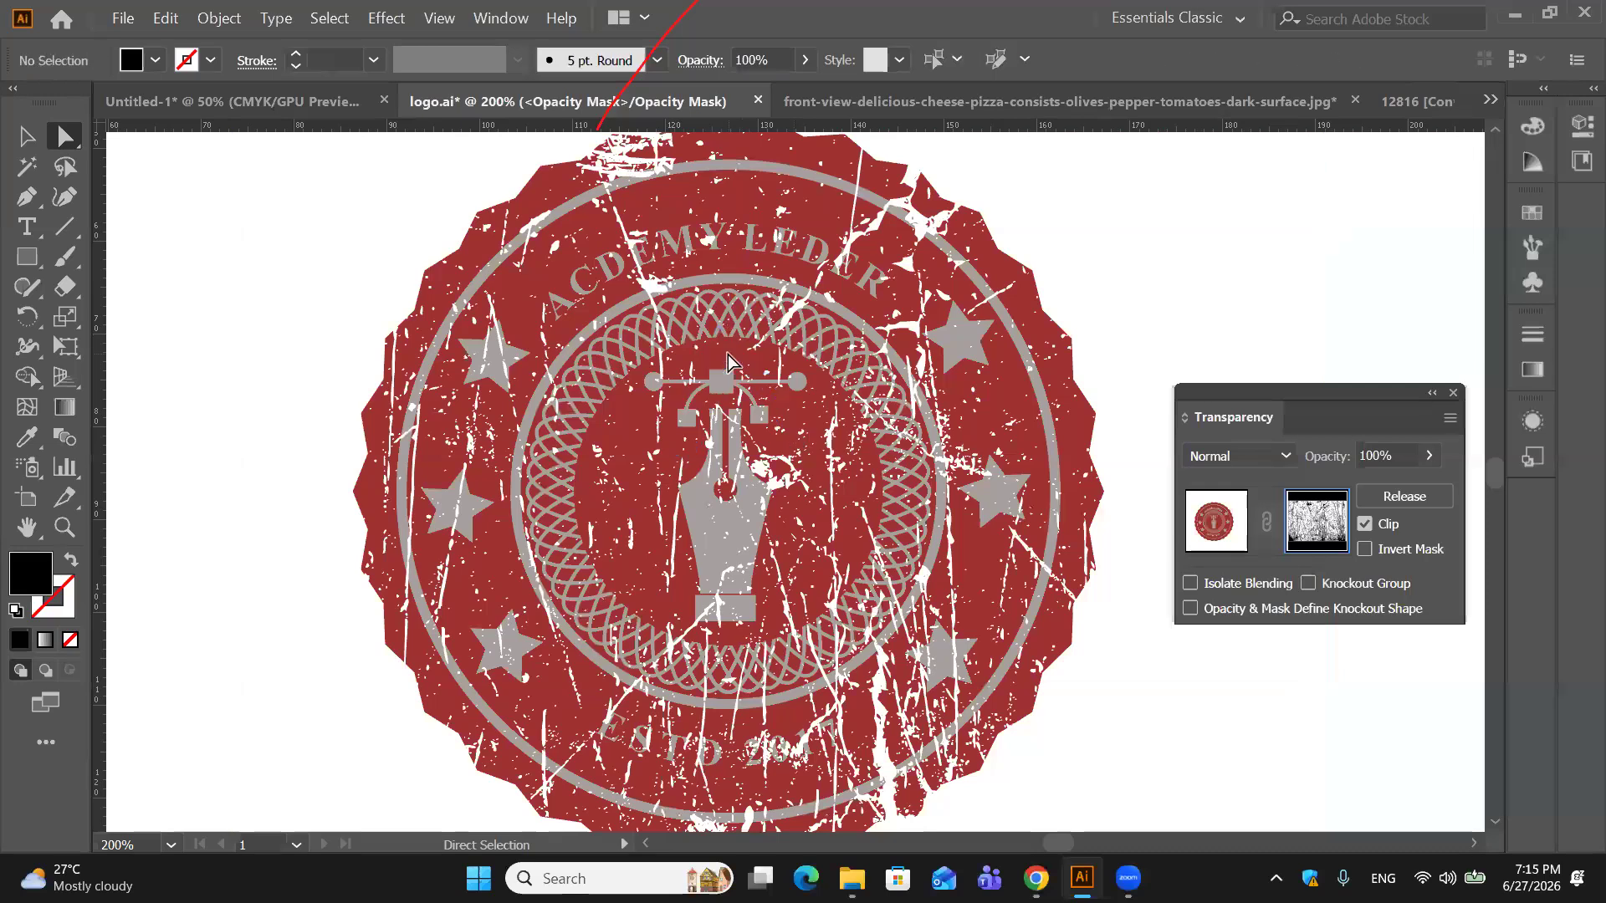
Step: Delete the large scratch shapes at the seal's lower-right rim and at the ornamental ring's upper left from the mask
{"action": "left_click", "coordinate": [886, 738]}
{"action": "key", "text": "Delete"}
{"action": "key", "text": "Delete"}
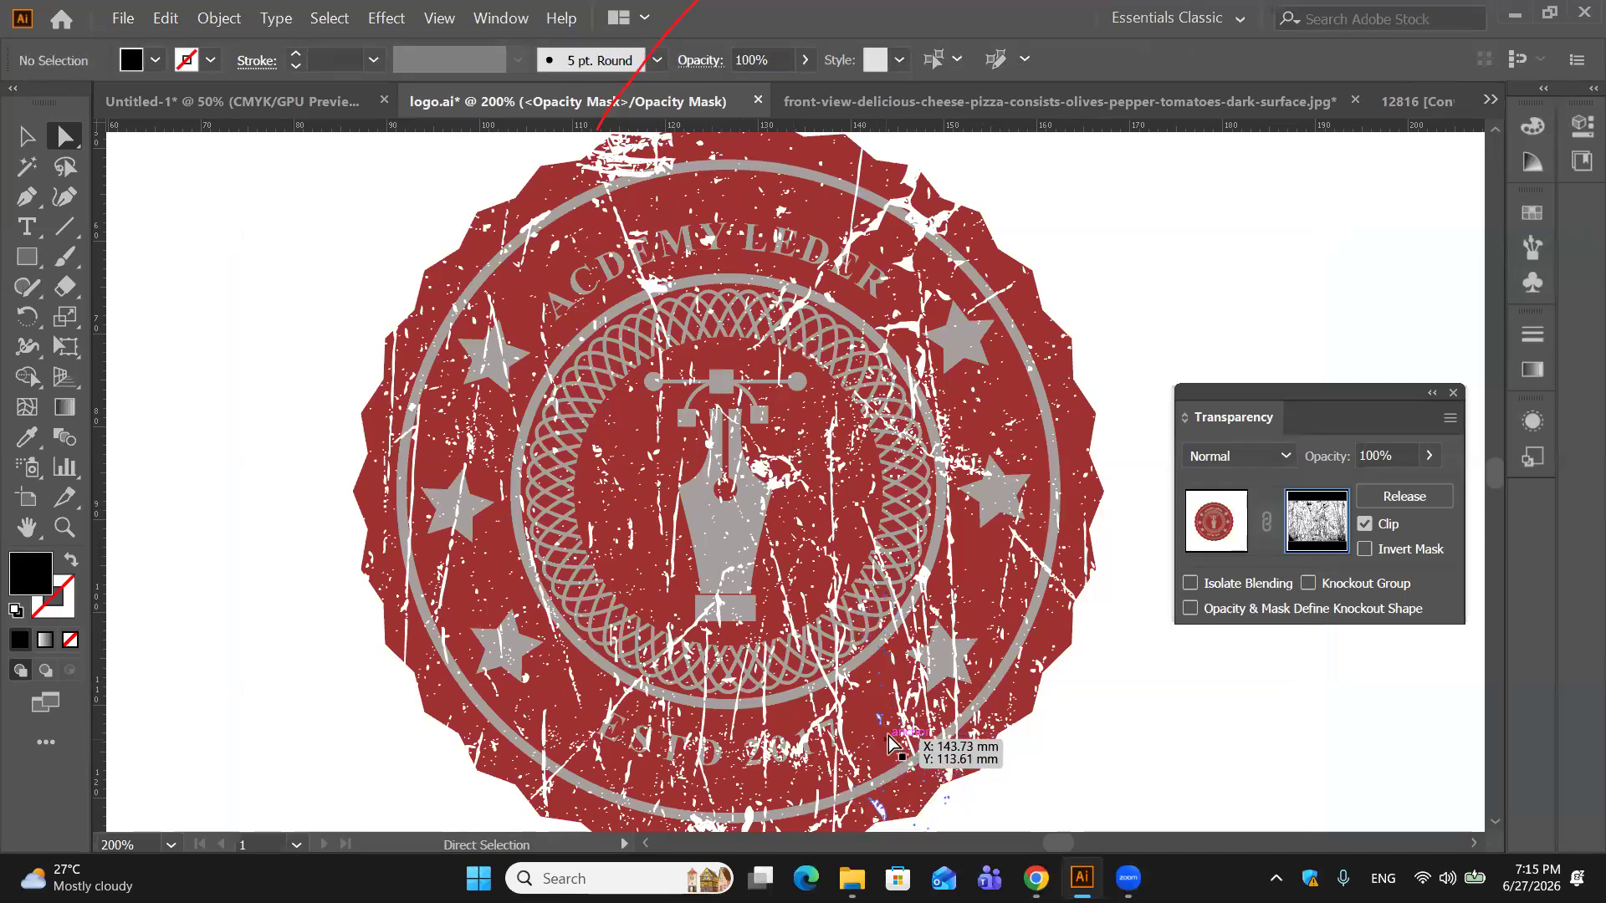
{"action": "left_click", "coordinate": [652, 301]}
{"action": "key", "text": "Delete"}
{"action": "key", "text": "Delete"}
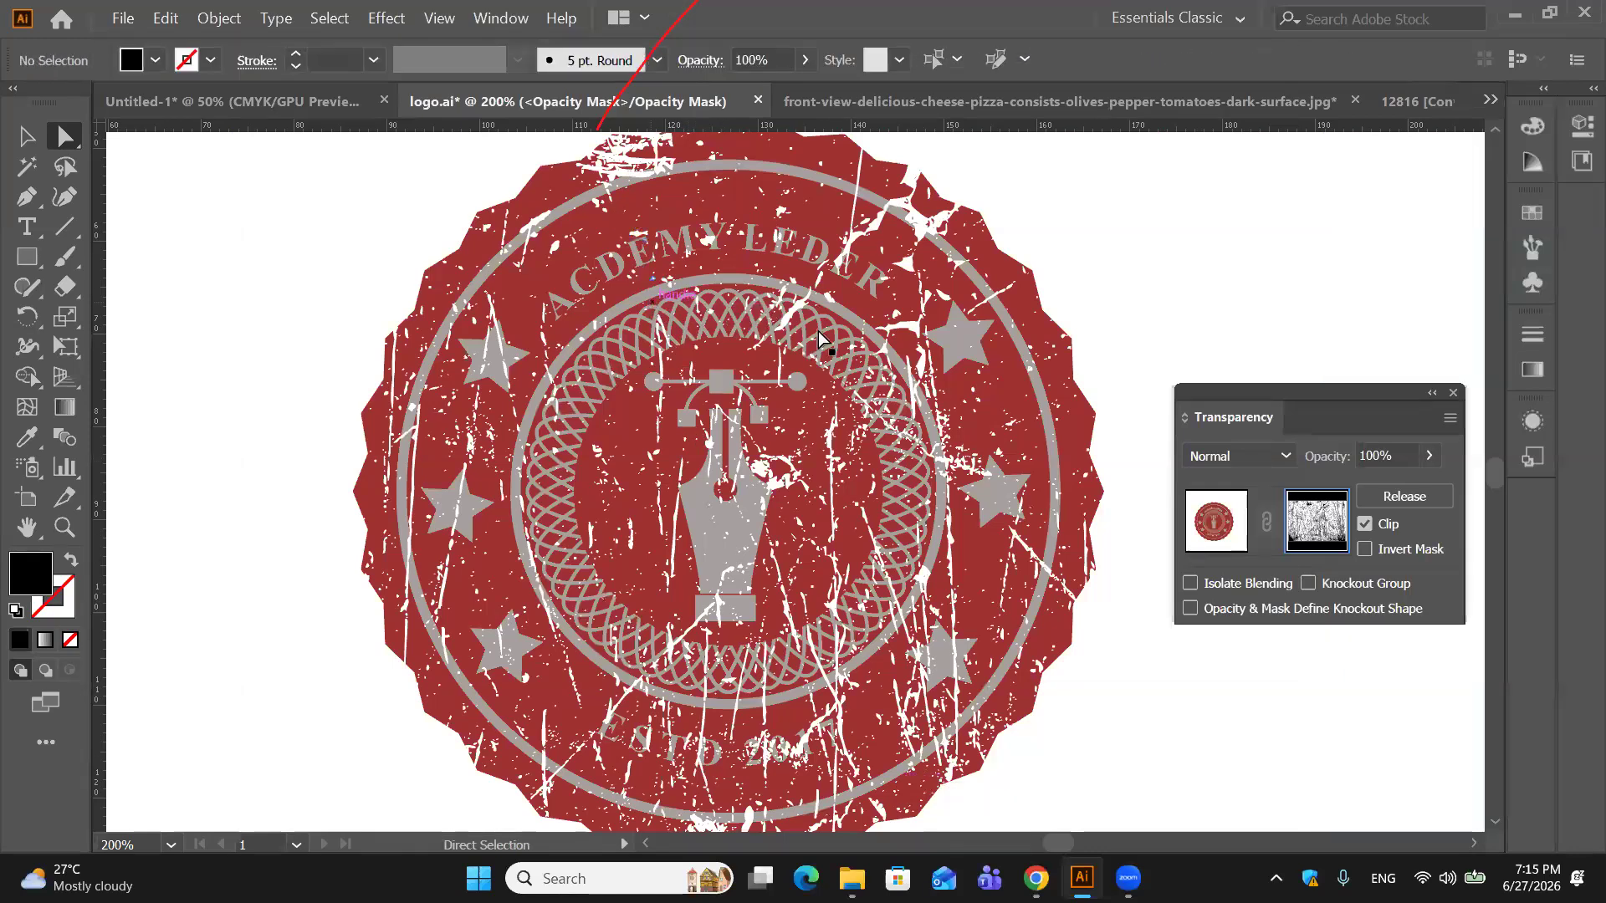
Step: Delete the branching scratch across the seal's upper-right rim and the dense scratch patch on its upper-left rim from the mask
{"action": "left_click", "coordinate": [914, 224]}
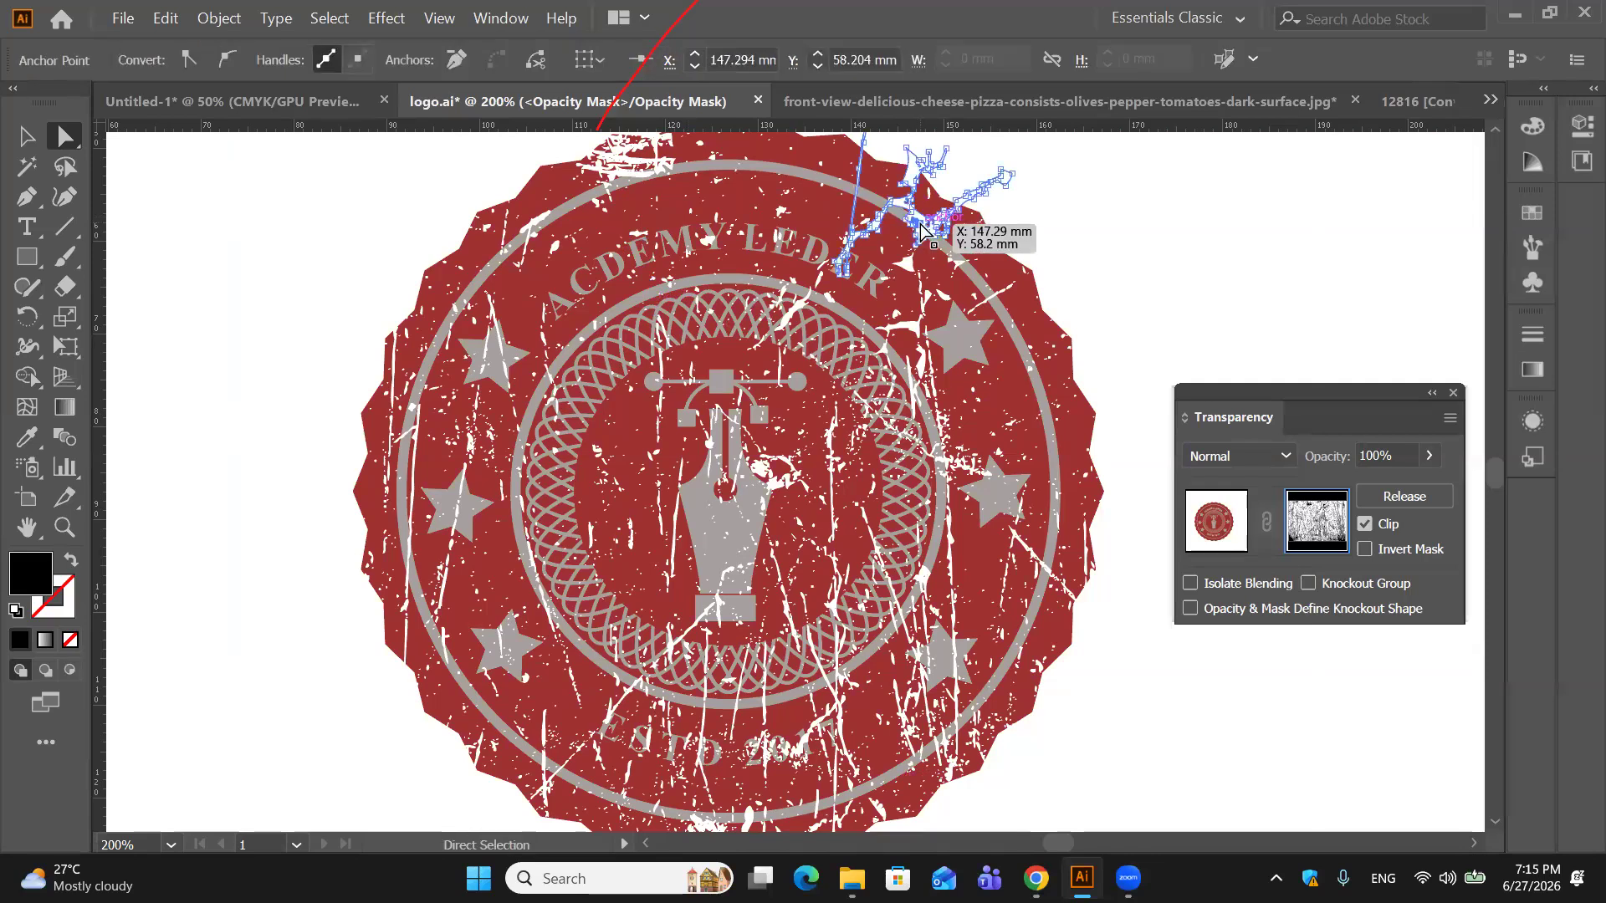
{"action": "key", "text": "Delete"}
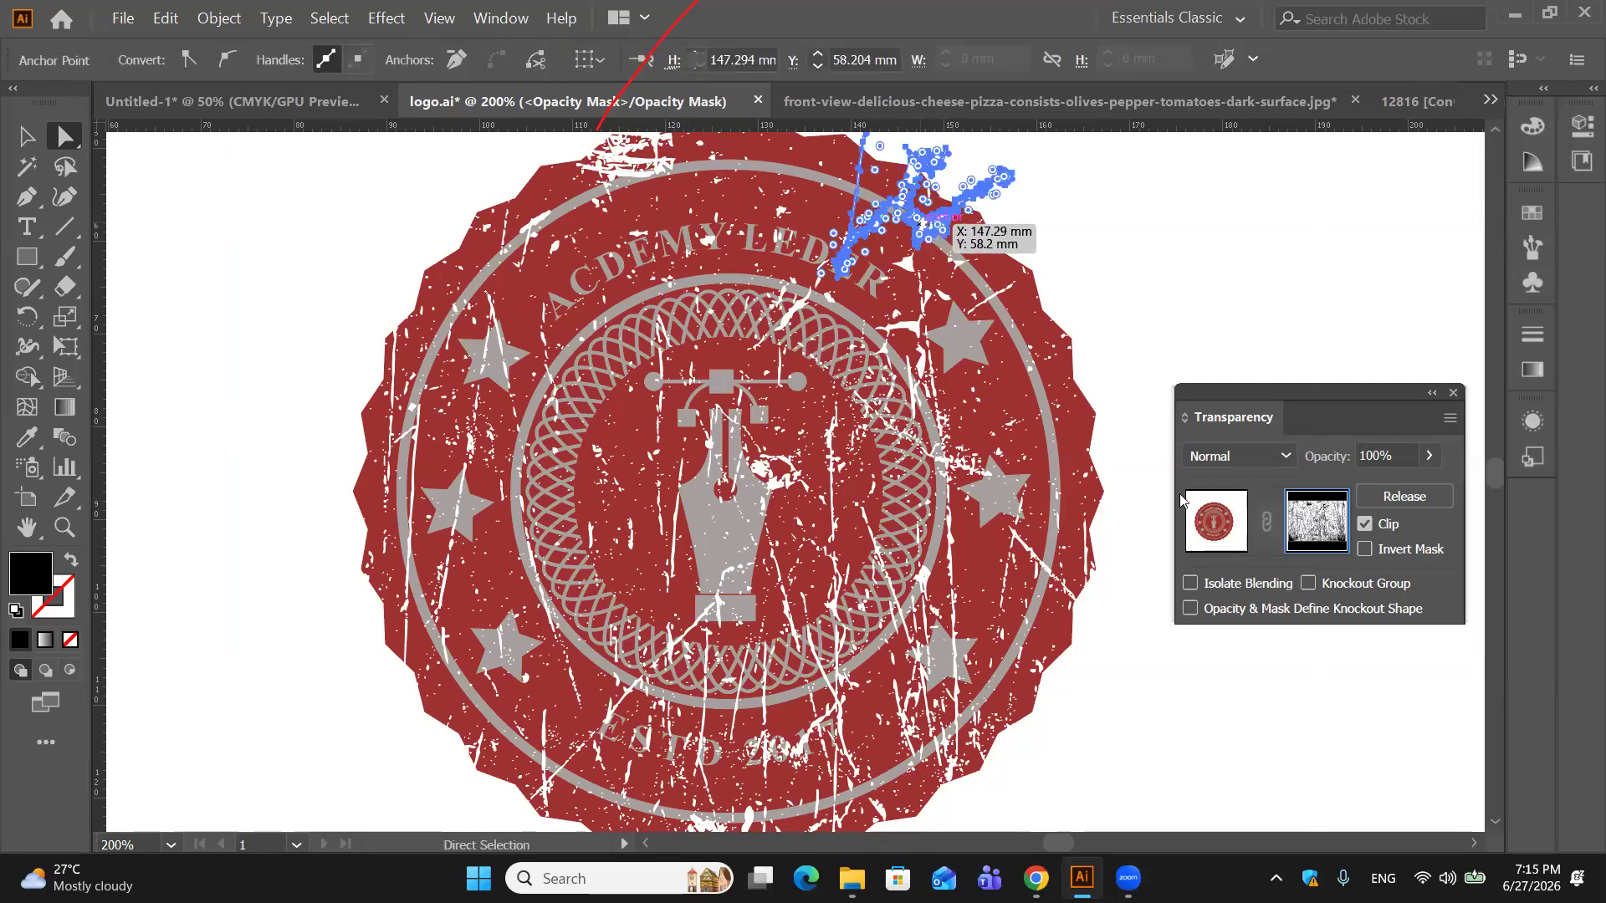
{"action": "key", "text": "Delete"}
{"action": "left_click", "coordinate": [638, 164]}
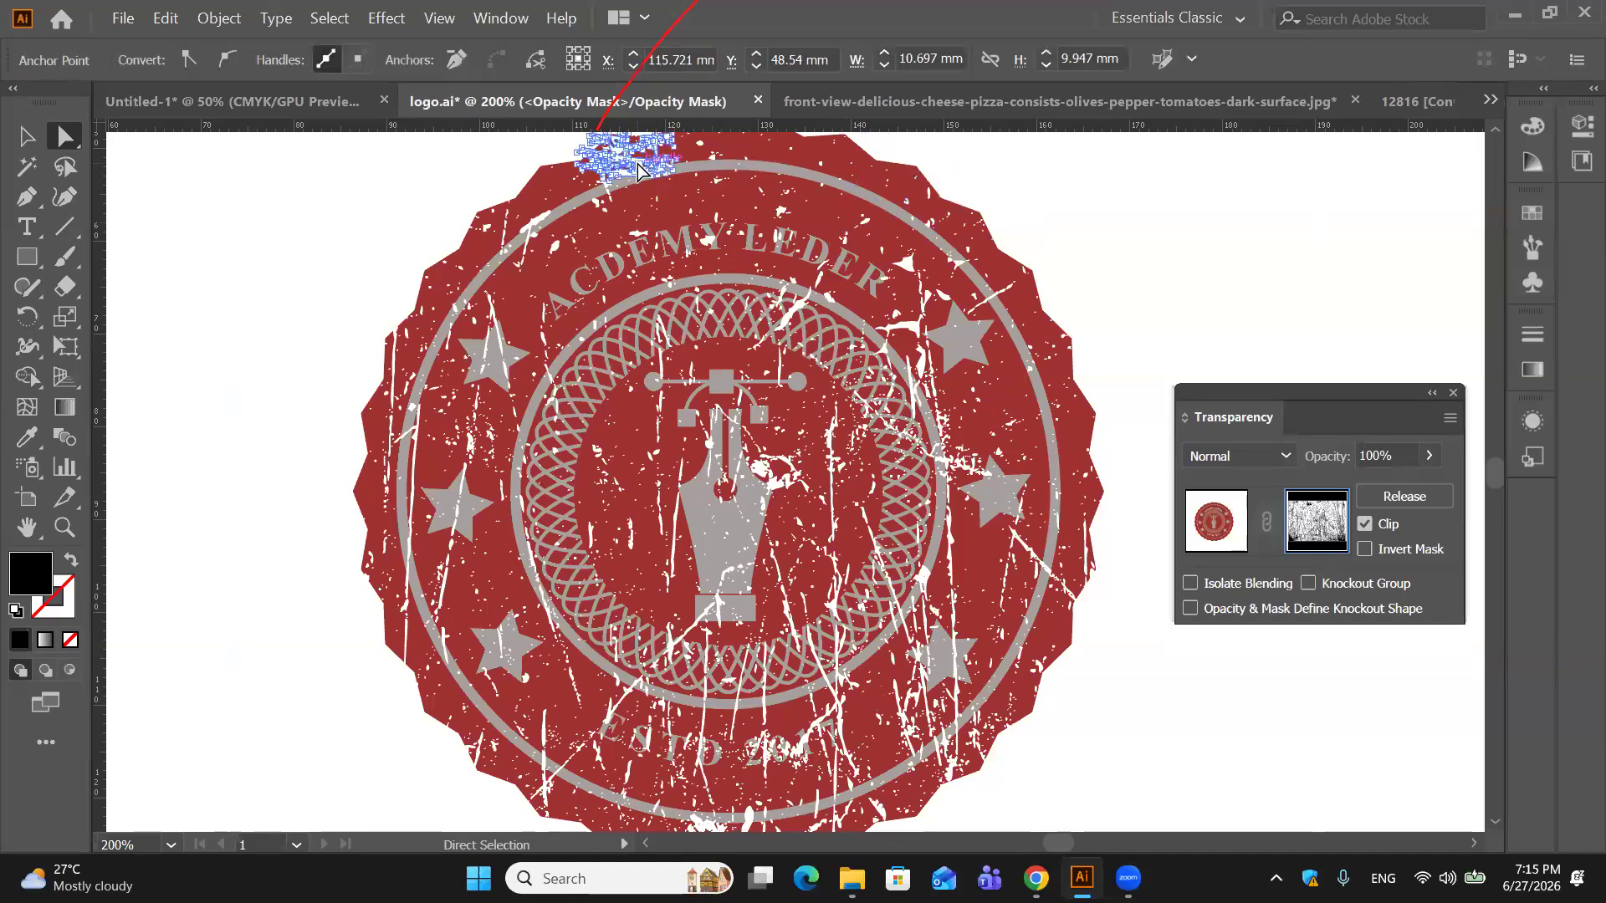
{"action": "key", "text": "Delete"}
{"action": "key", "text": "Delete"}
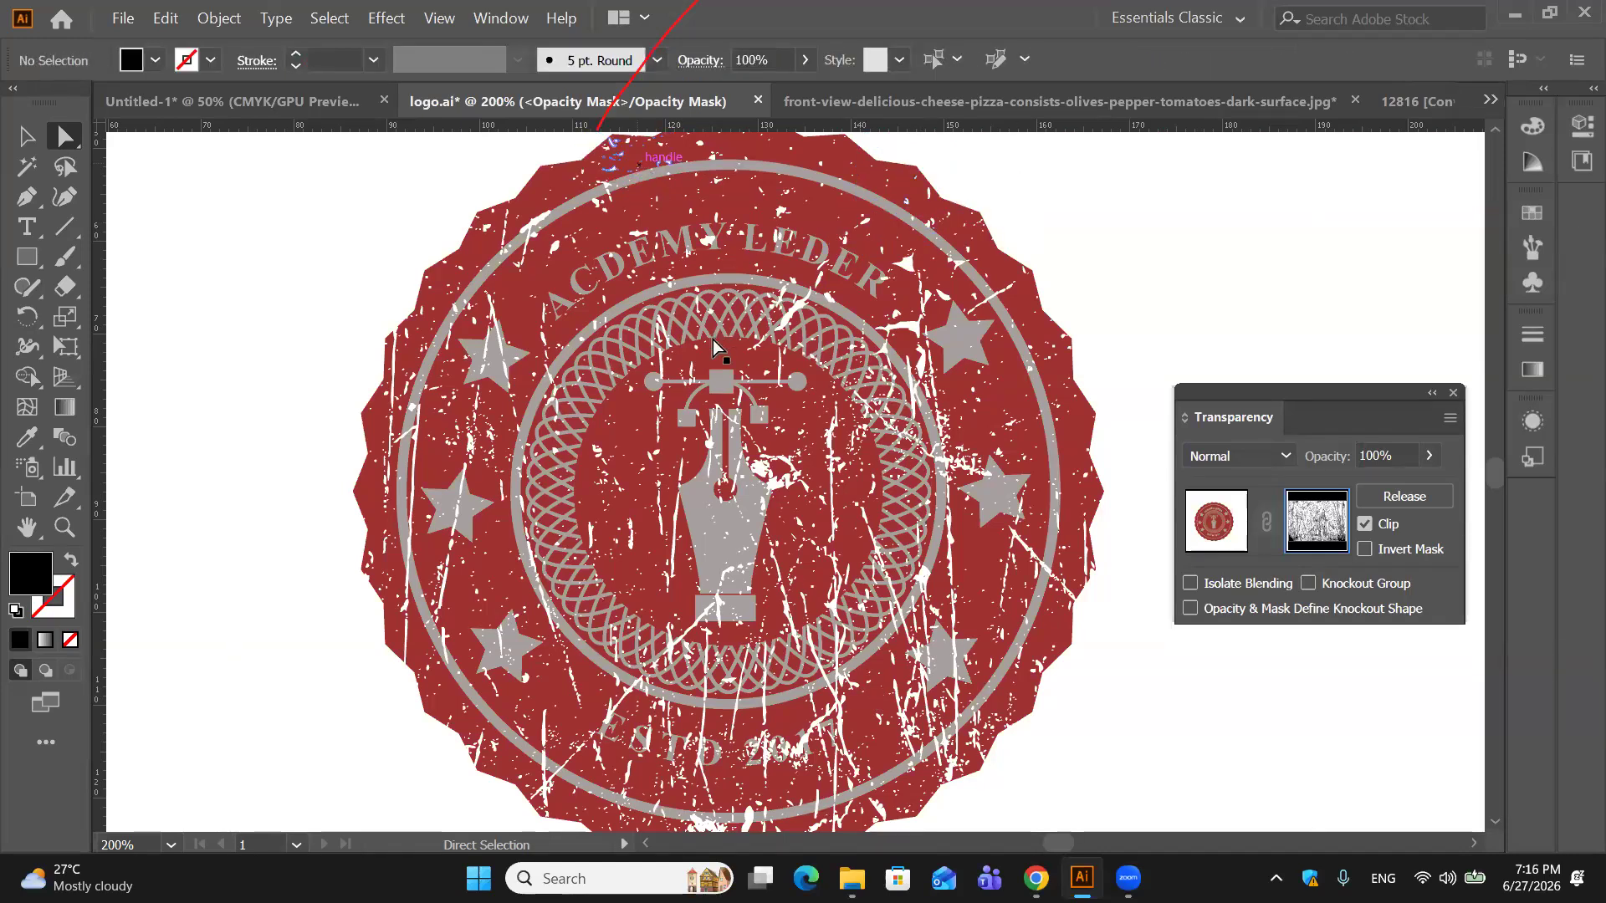
Step: Delete the scratch marks over the year in the lower ring text and the speckled patch at the seal's bottom rim from the mask
{"action": "scroll", "coordinate": [712, 339], "scroll_direction": "down", "scroll_amount": 3}
{"action": "scroll", "coordinate": [712, 339], "scroll_direction": "down", "scroll_amount": 2}
{"action": "left_click", "coordinate": [776, 525]}
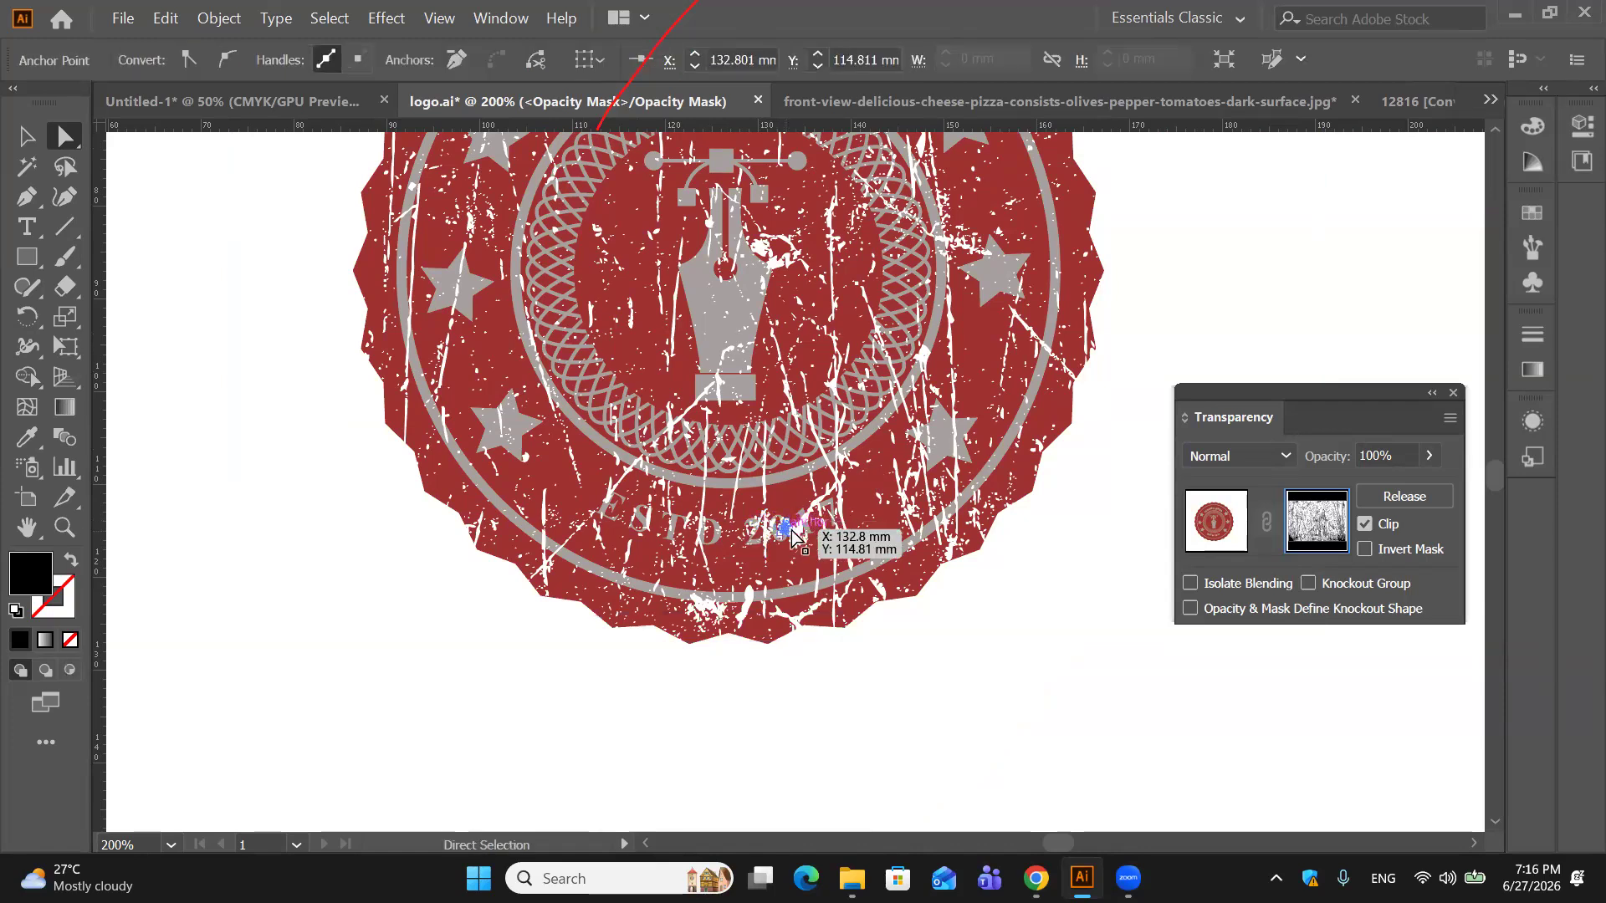
{"action": "left_click", "coordinate": [793, 535]}
{"action": "key", "text": "Delete"}
{"action": "key", "text": "Delete"}
{"action": "left_click", "coordinate": [718, 616]}
{"action": "key", "text": "Delete"}
{"action": "left_click", "coordinate": [747, 607]}
{"action": "key", "text": "Delete"}
{"action": "scroll", "coordinate": [806, 621], "scroll_direction": "up", "scroll_amount": 1}
{"action": "scroll", "coordinate": [806, 619], "scroll_direction": "up", "scroll_amount": 4}
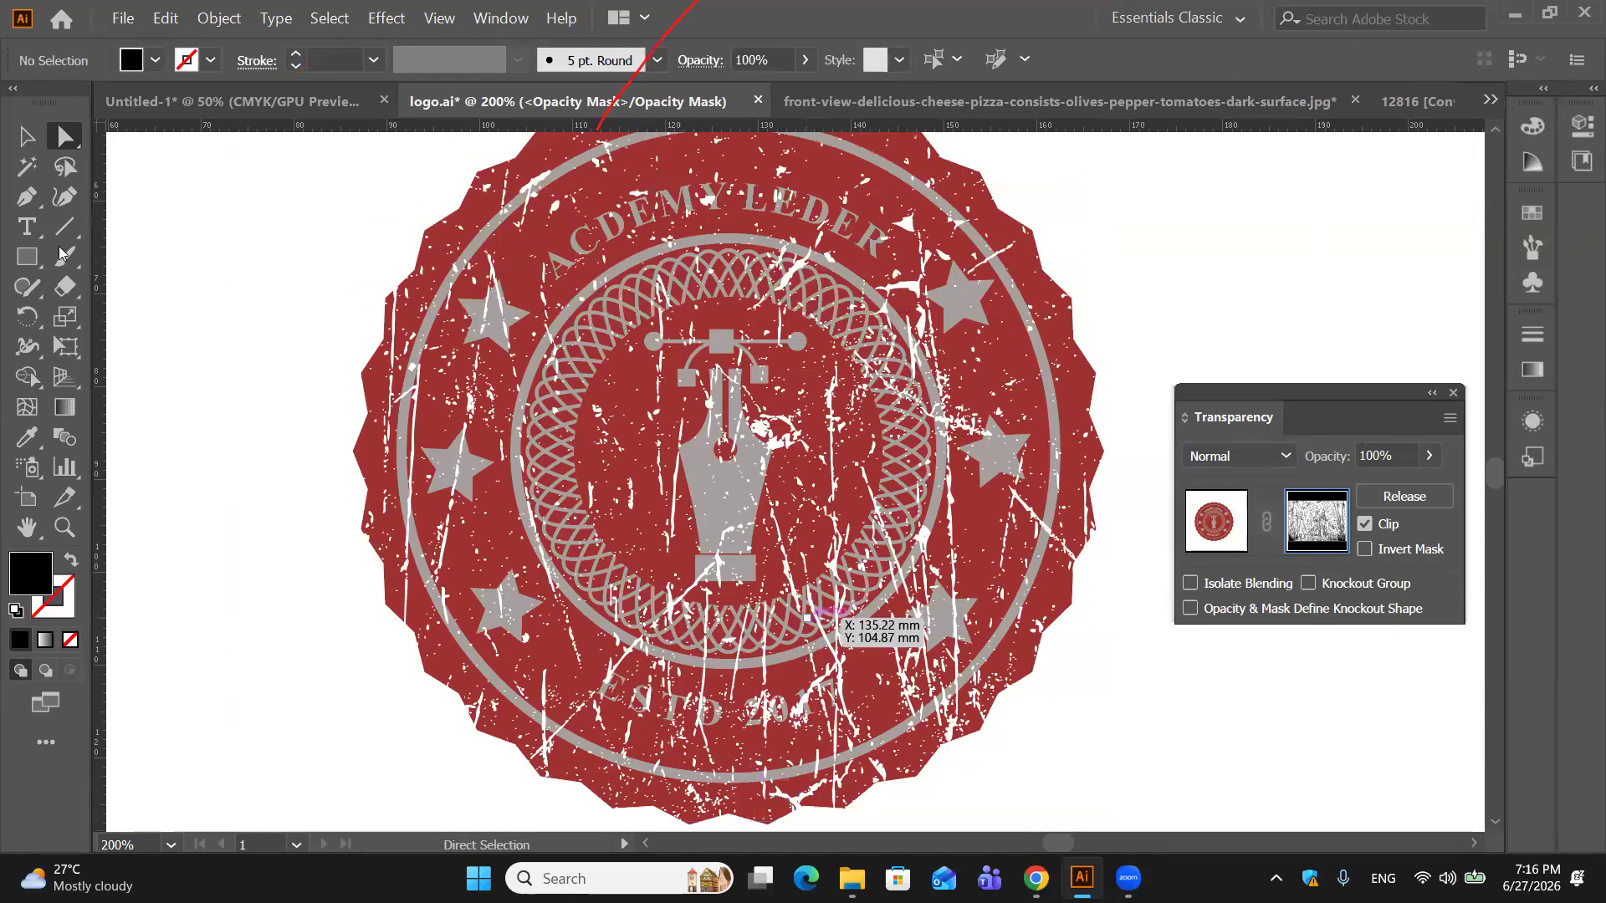
Step: Examine the whole distressed seal at 66.67% zoom and the three masking examples in Untitled-1, returning to logo.ai
{"action": "left_click", "coordinate": [26, 135]}
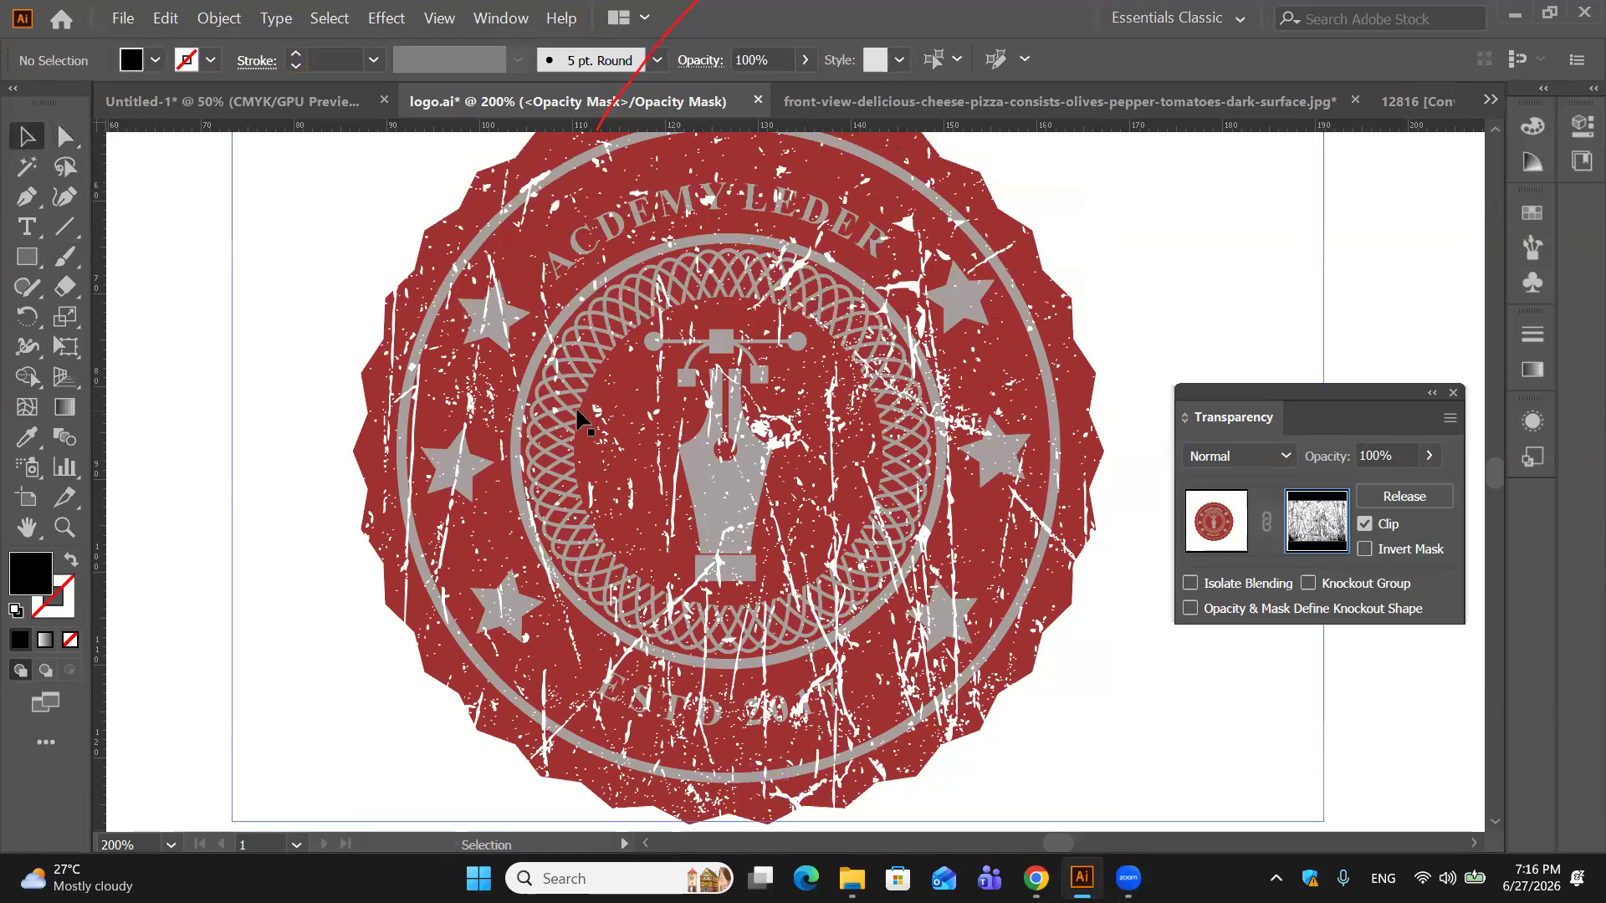
{"action": "key", "text": "a"}
{"action": "key", "text": "ctrl+minus"}
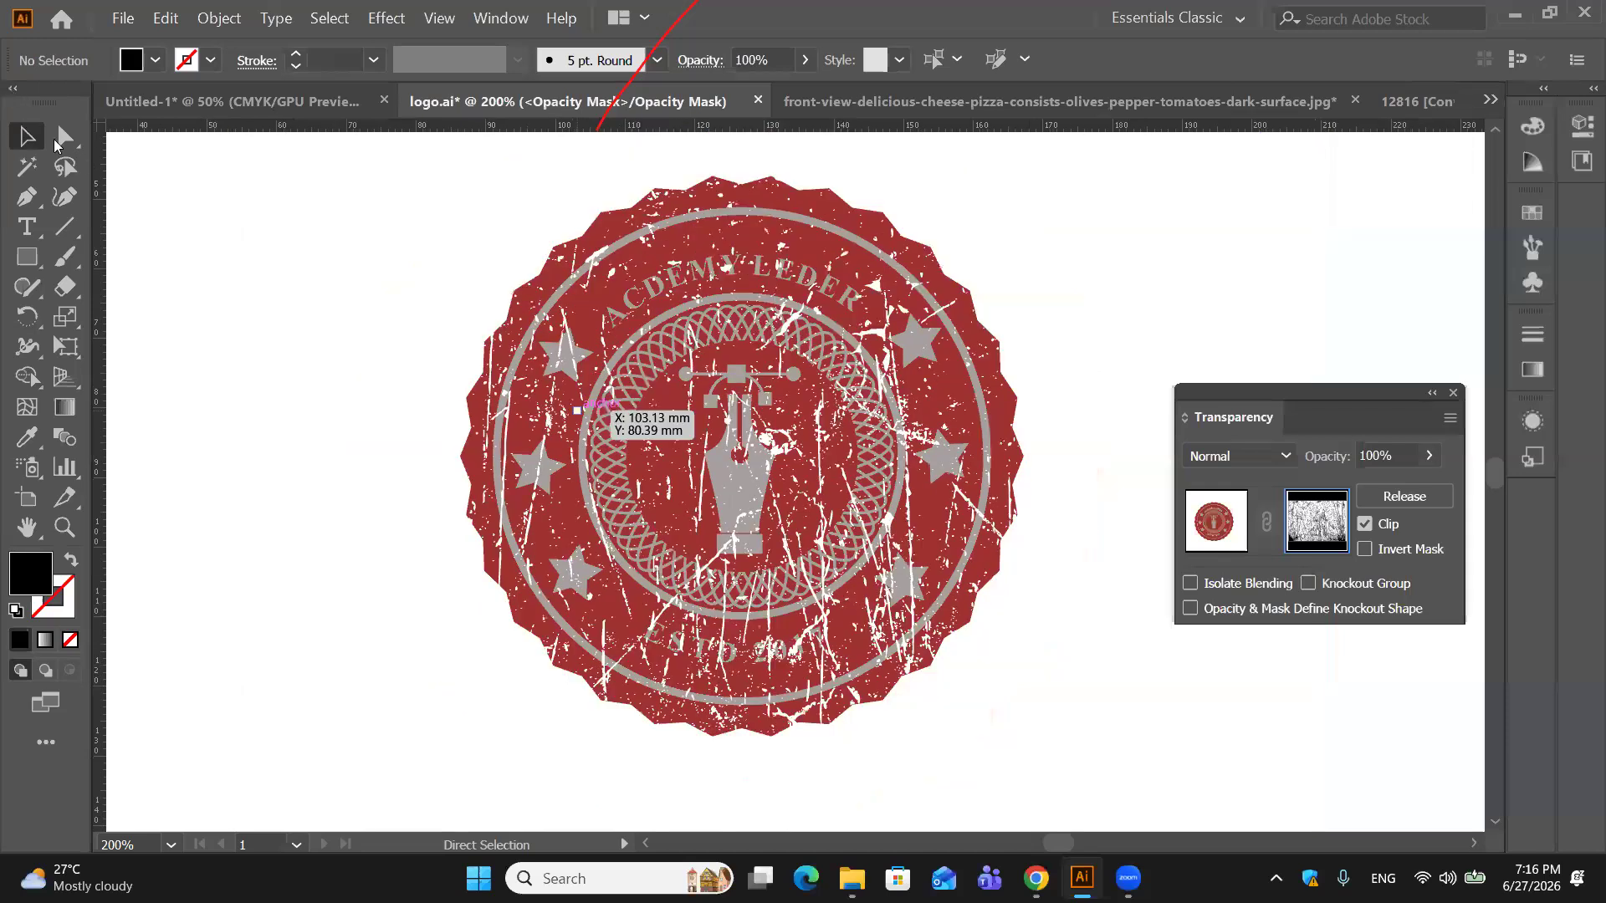
{"action": "key", "text": "ctrl+minus"}
{"action": "key", "text": "ctrl+minus"}
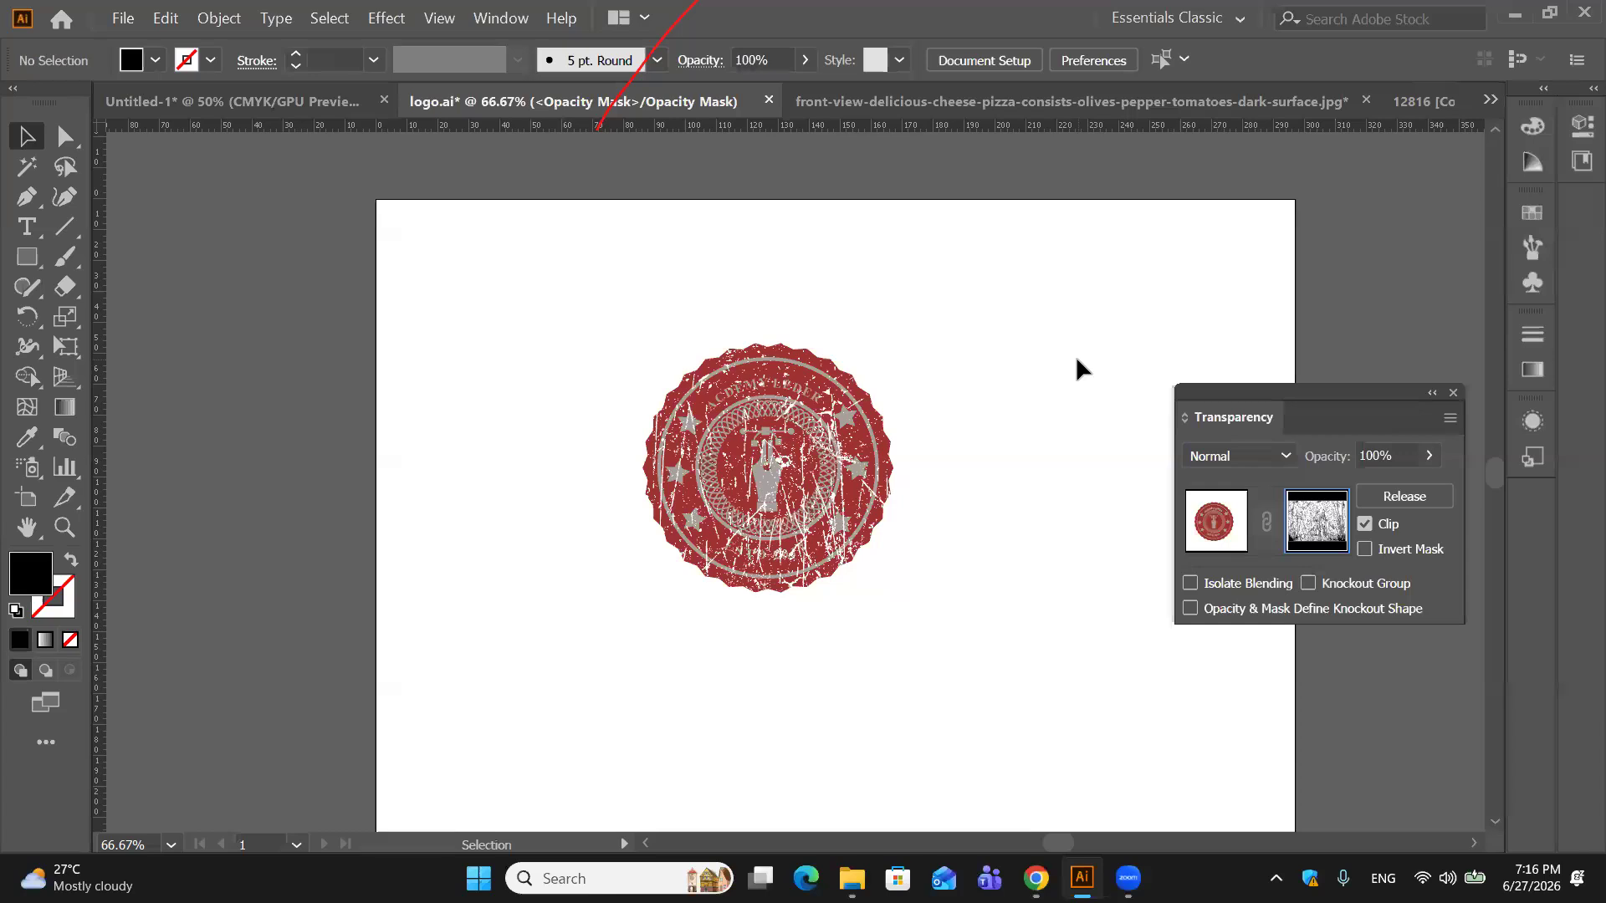
{"action": "left_click", "coordinate": [310, 105]}
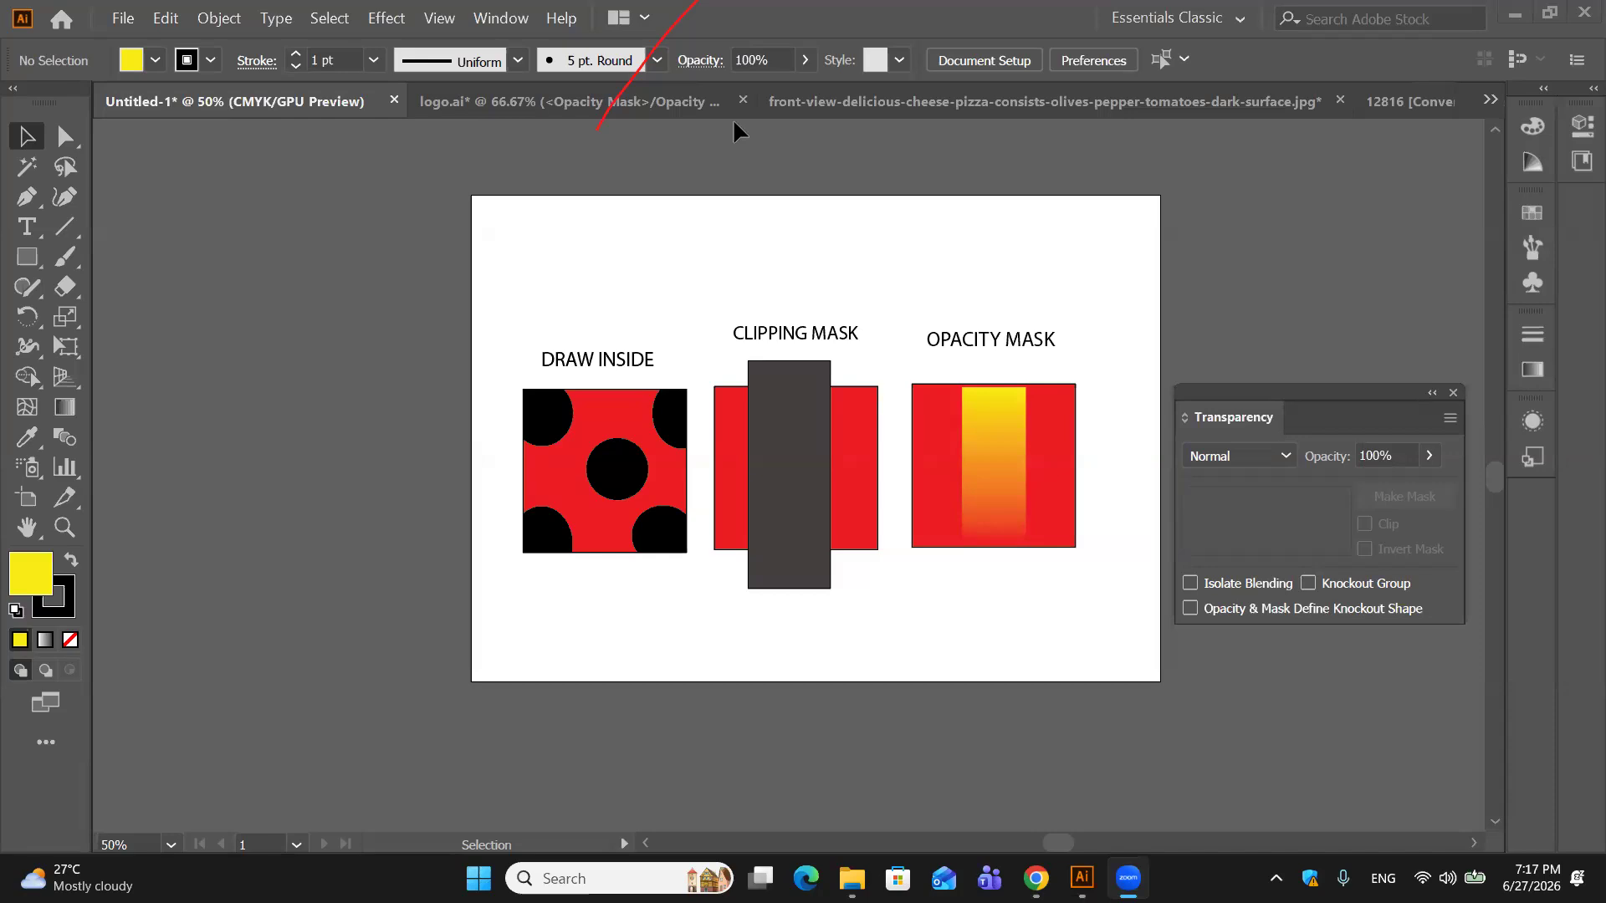
{"action": "left_click", "coordinate": [591, 103]}
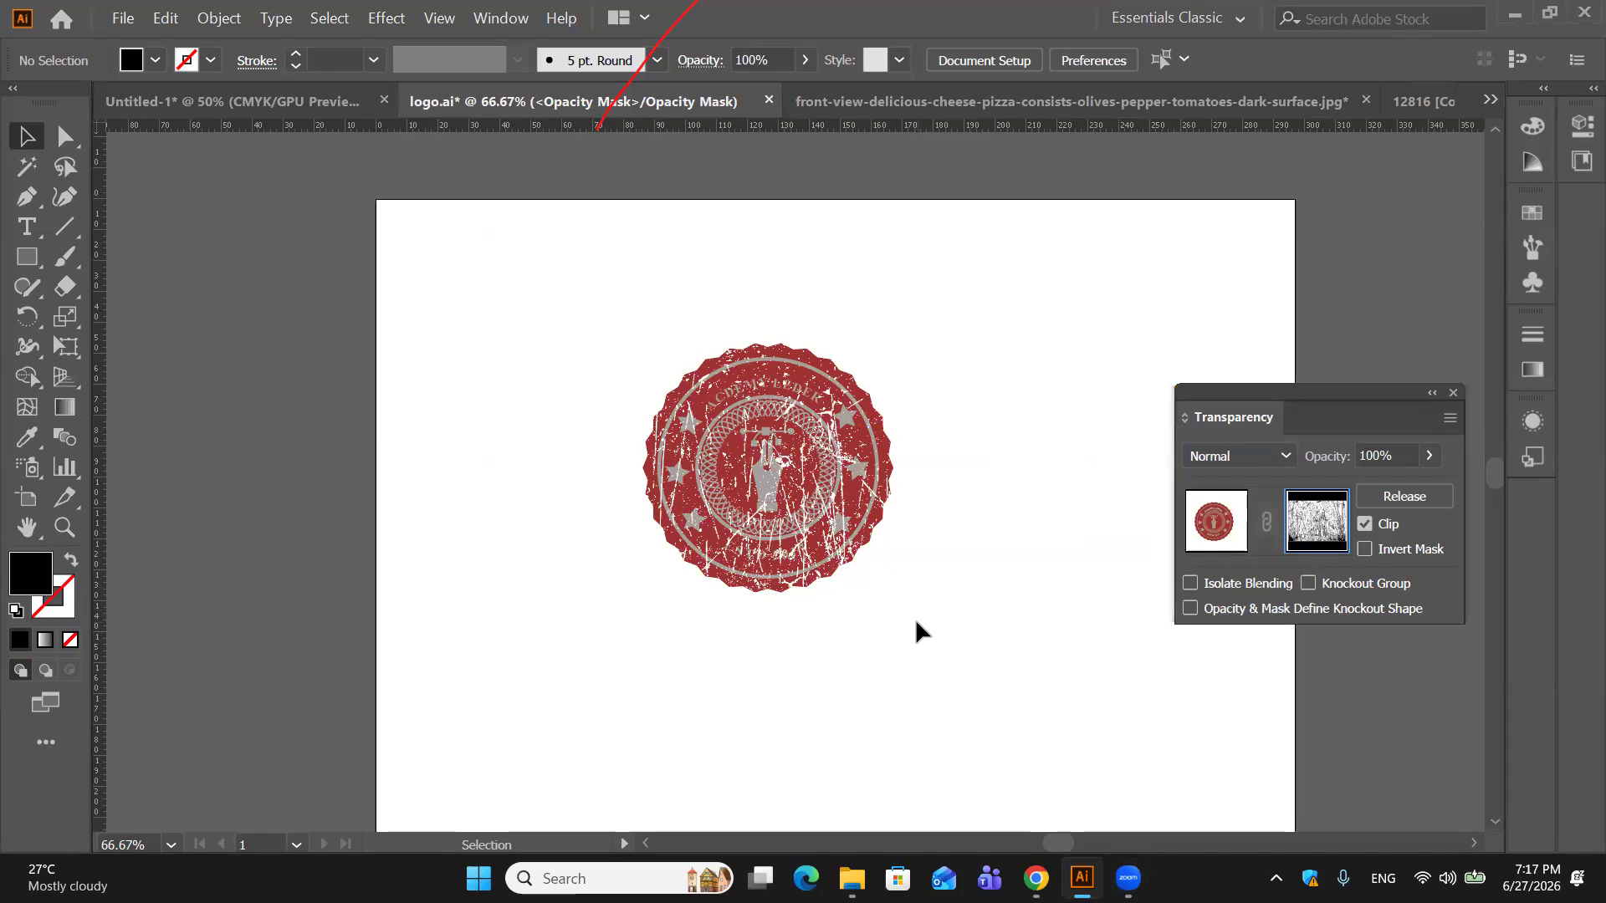
{"action": "scroll", "coordinate": [920, 631], "scroll_direction": "up", "scroll_amount": 1}
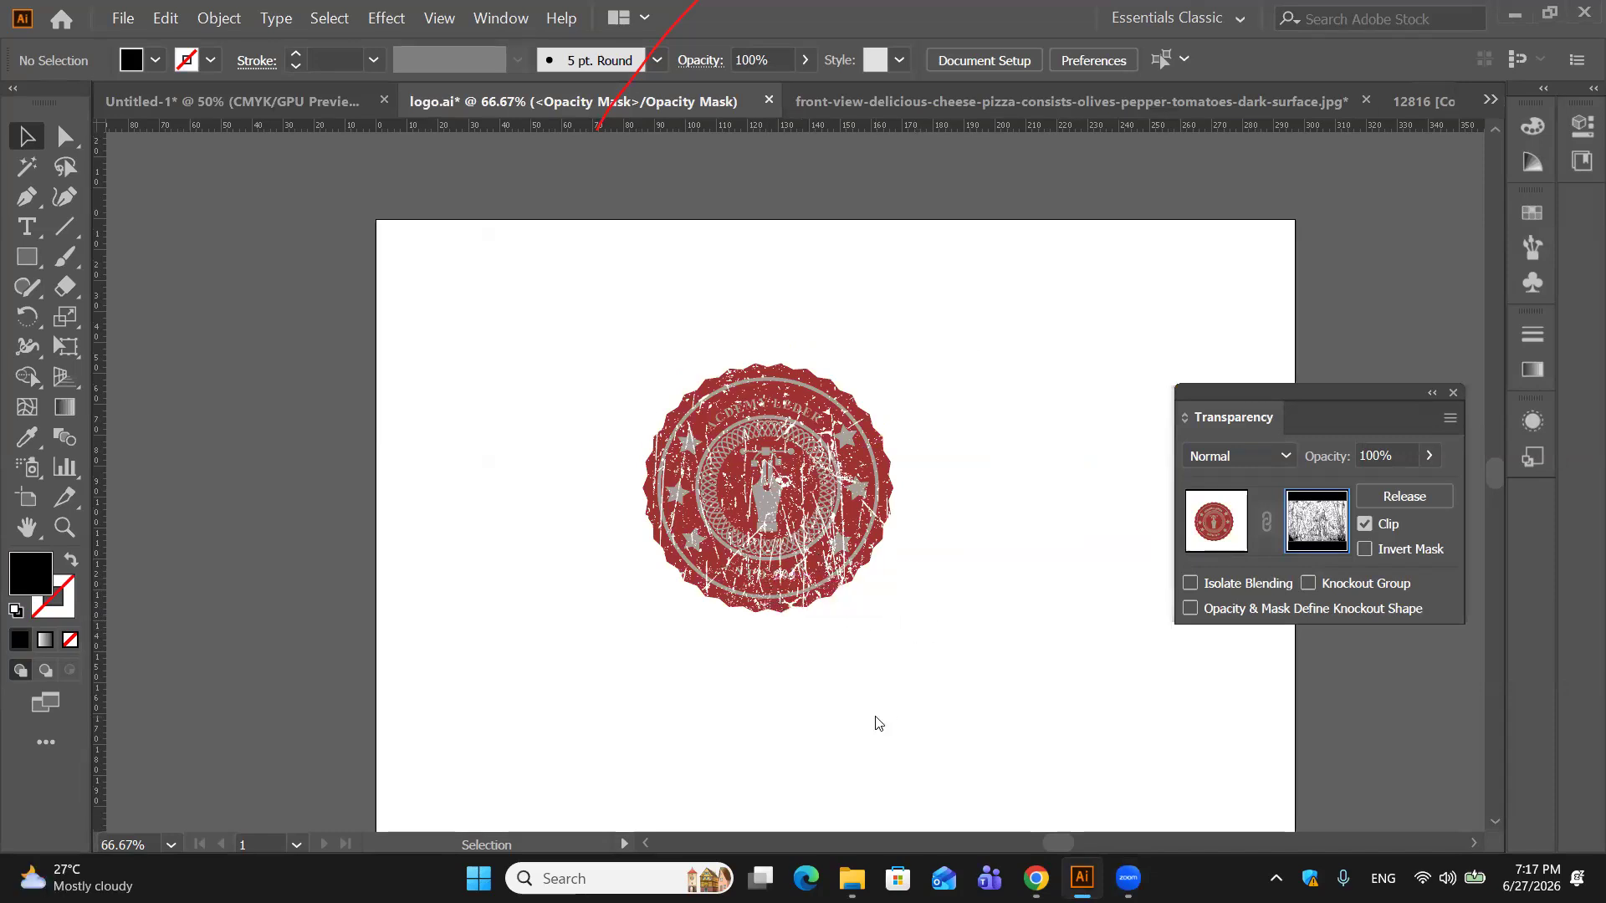